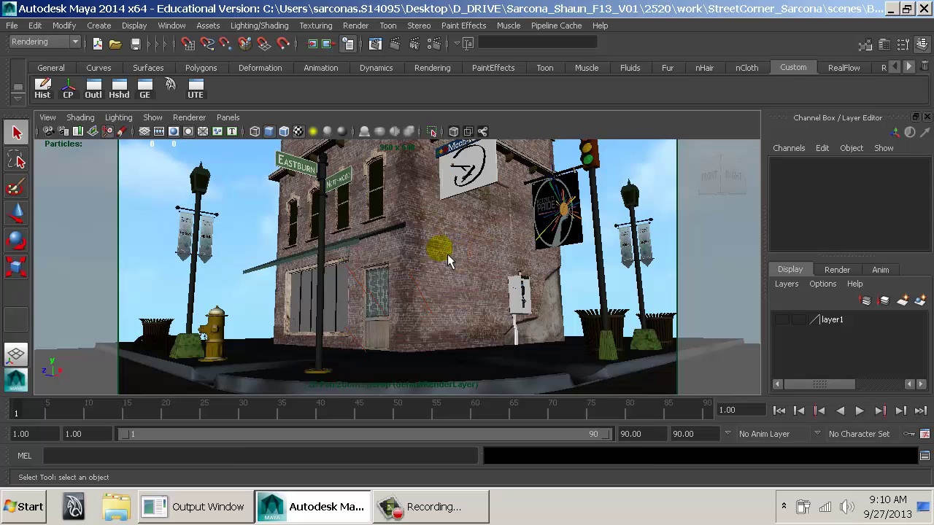
# Switch the viewport from the shot camera to the persp1 perspective camera.
pyautogui.press('space')
pyautogui.click(228, 118)
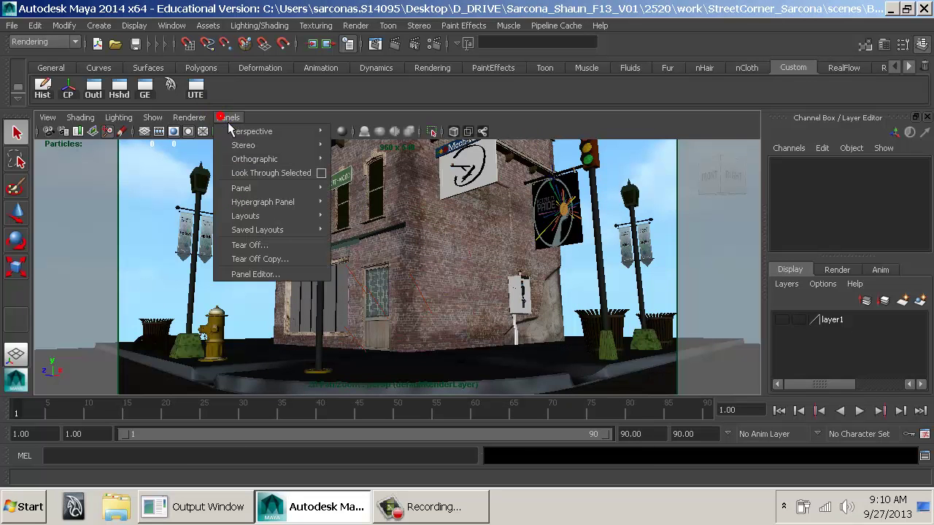
pyautogui.moveTo(263, 131)
pyautogui.click(378, 140)
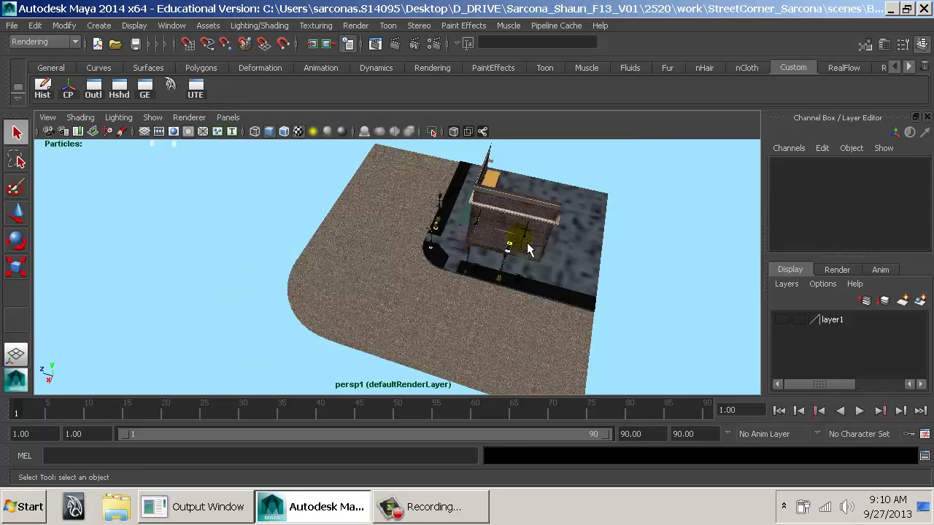
# Select the Northwood street sign at the corner and frame it in the perspective view.
pyautogui.moveTo(554, 250); pyautogui.dragTo(425, 221)
pyautogui.moveTo(454, 248); pyautogui.dragTo(501, 290)
pyautogui.moveTo(428, 288); pyautogui.dragTo(187, 302)
pyautogui.moveTo(129, 317); pyautogui.dragTo(256, 244)
pyautogui.moveTo(391, 366); pyautogui.dragTo(658, 288)
pyautogui.click(465, 261)
pyautogui.press('f')
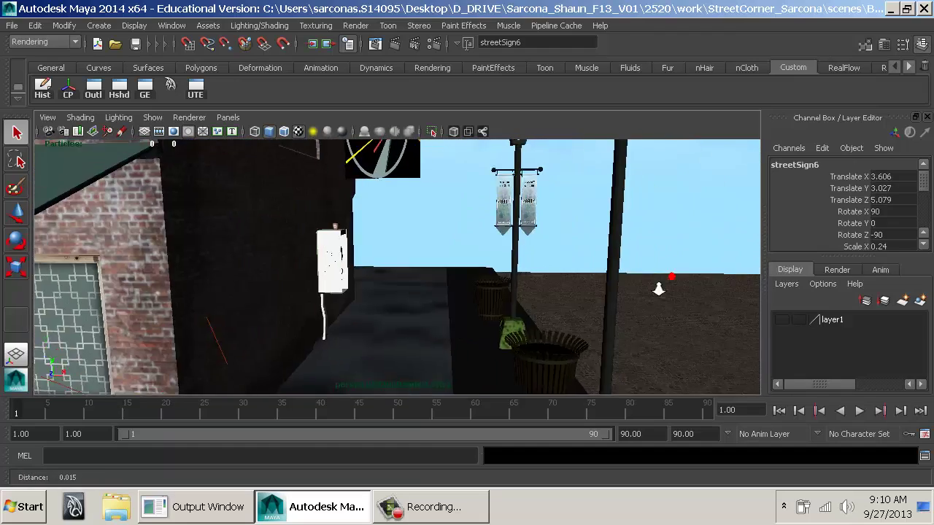
pyautogui.press('f')
pyautogui.click(642, 232)
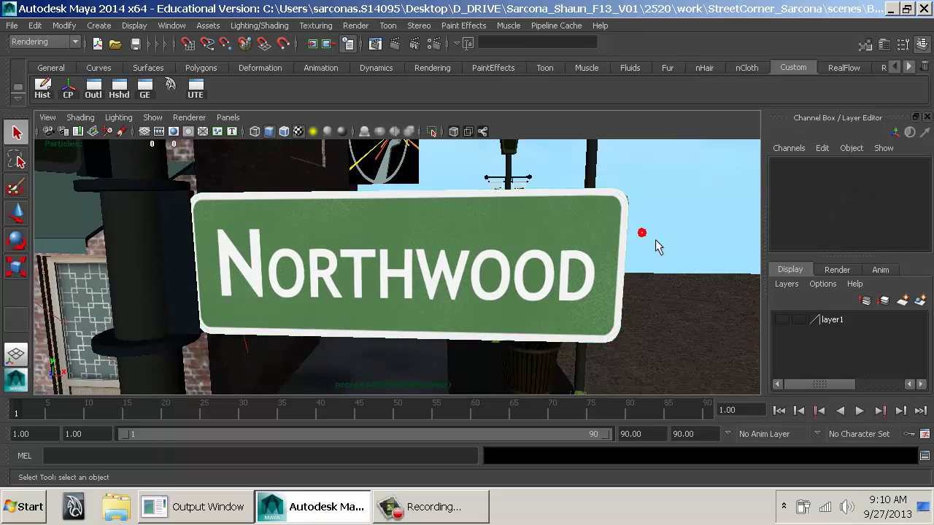
# Frame the chair behind the storefront window and switch the viewport renderer to Viewport 2.0.
pyautogui.moveTo(677, 250); pyautogui.dragTo(340, 288)
pyautogui.click(335, 288)
pyautogui.click(335, 290)
pyautogui.press('f')
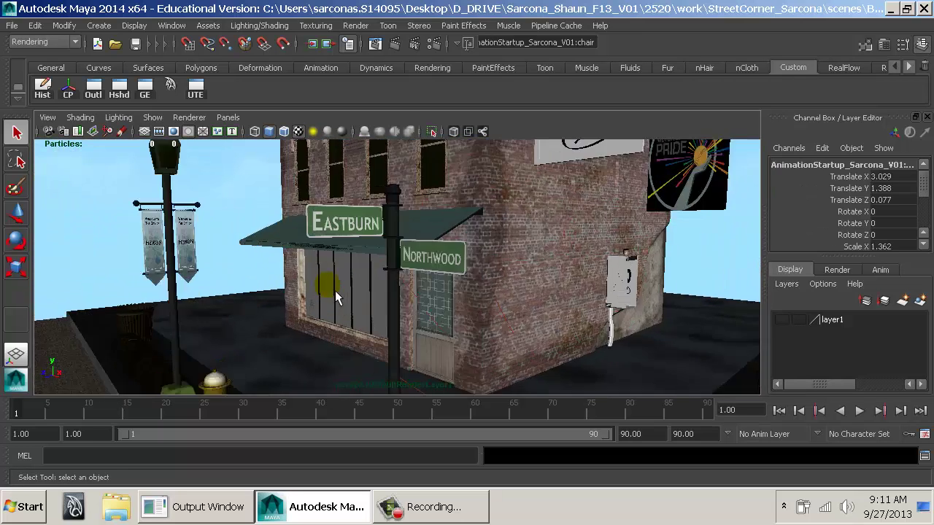
pyautogui.moveTo(424, 301); pyautogui.dragTo(340, 261)
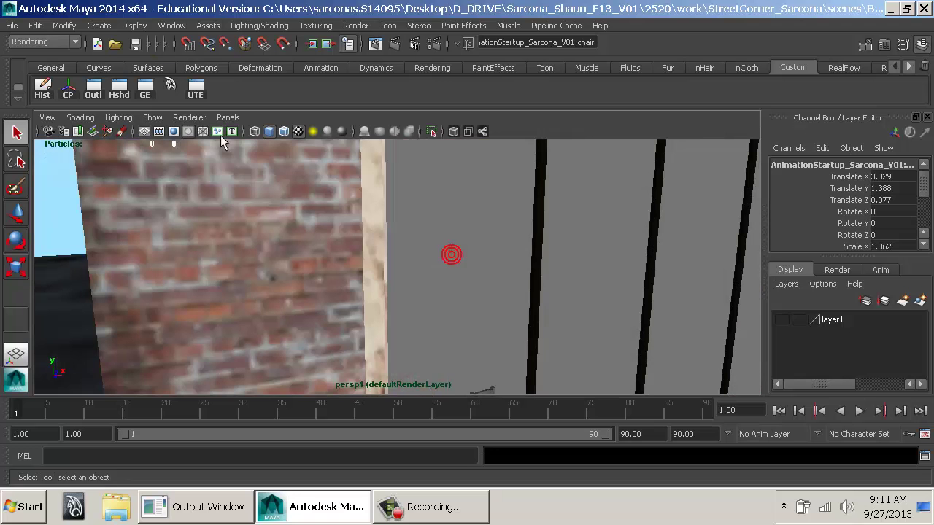
pyautogui.click(189, 118)
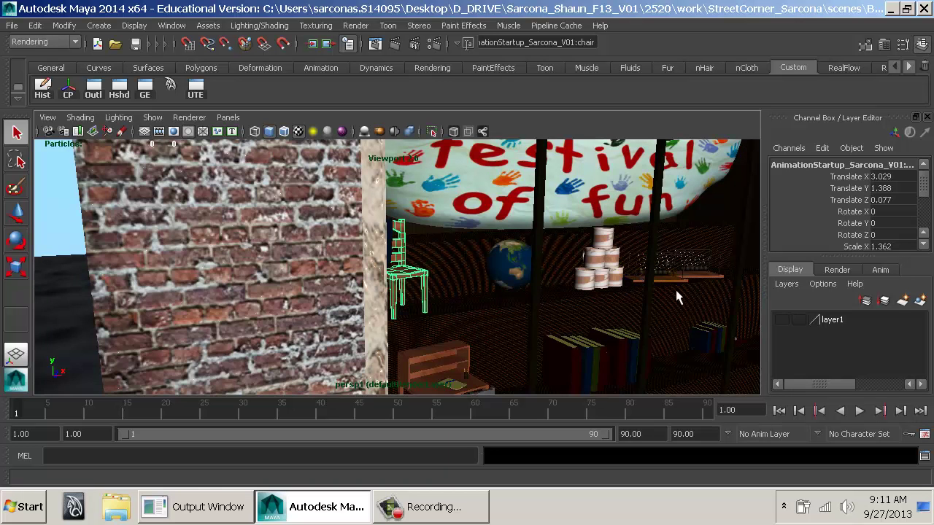
pyautogui.moveTo(675, 287); pyautogui.dragTo(435, 294)
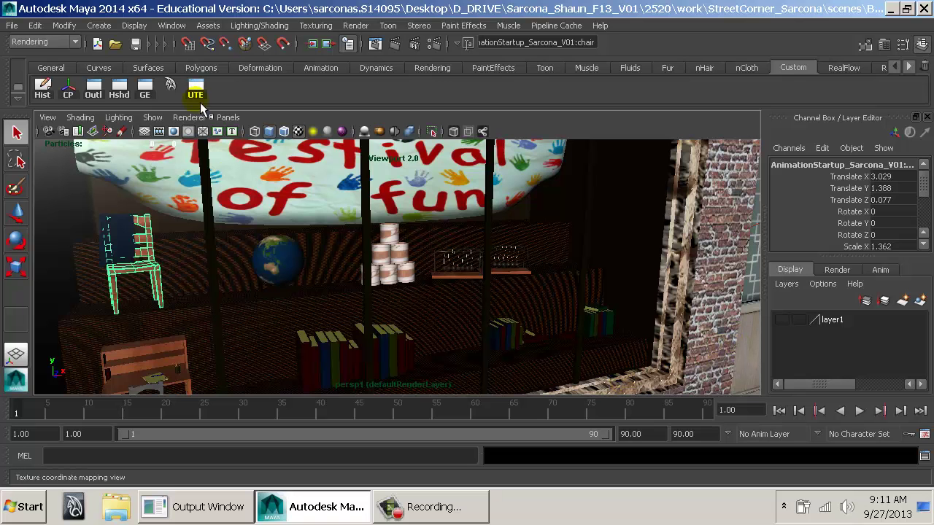
# Try to open the Hypershade, restoring and re-maximizing the main window to look for it.
pyautogui.click(118, 95)
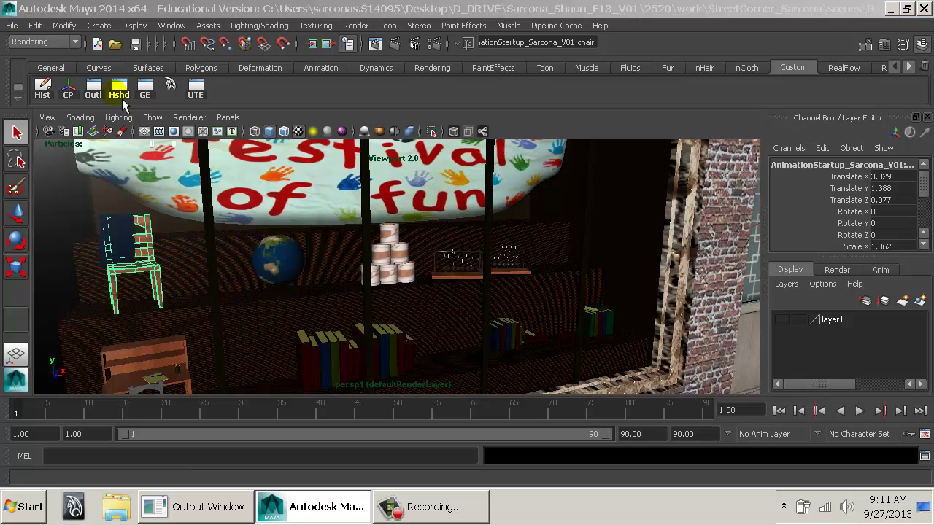
pyautogui.click(123, 94)
pyautogui.doubleClick(380, 9)
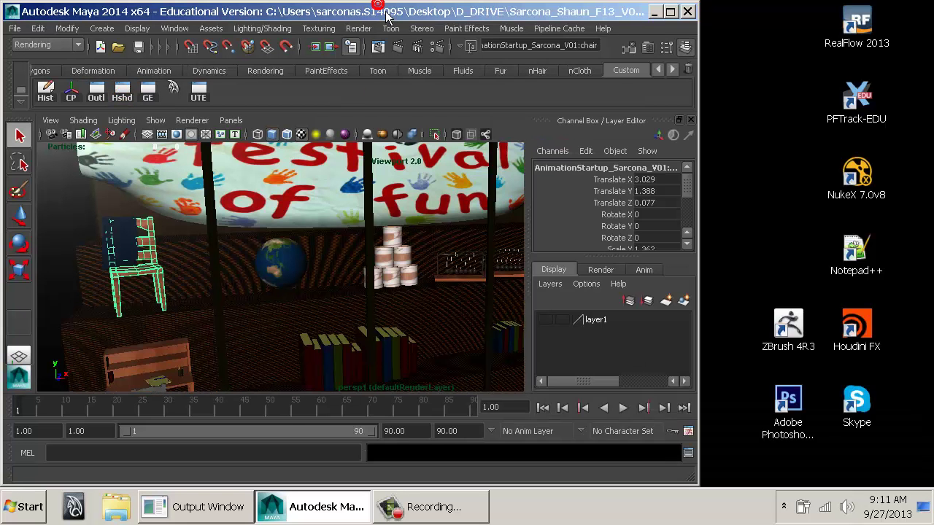
pyautogui.doubleClick(383, 10)
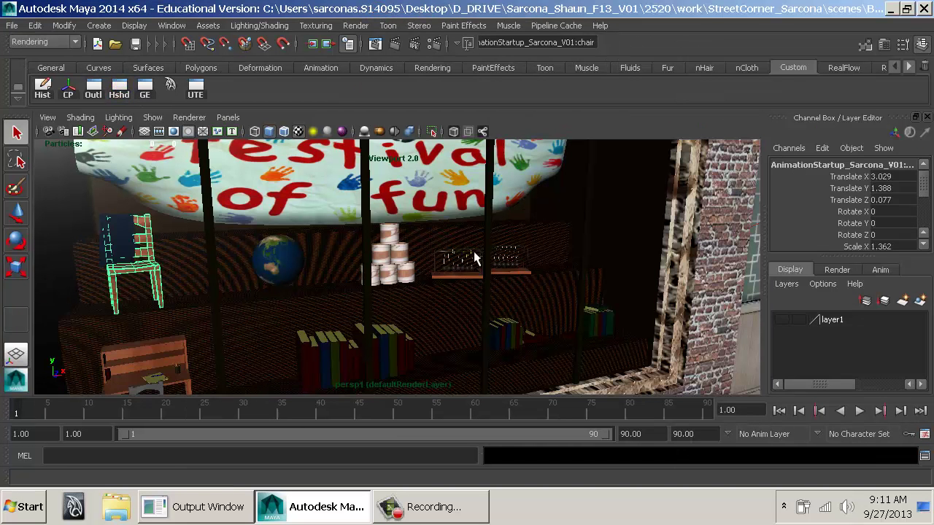
# Inspect the materials assigned to the storefront window mesh in the Attribute Editor, including arches_MIA and glassCasings_MIA, and close it.
pyautogui.click(470, 243)
pyautogui.hotkey('ctrl', 'a')
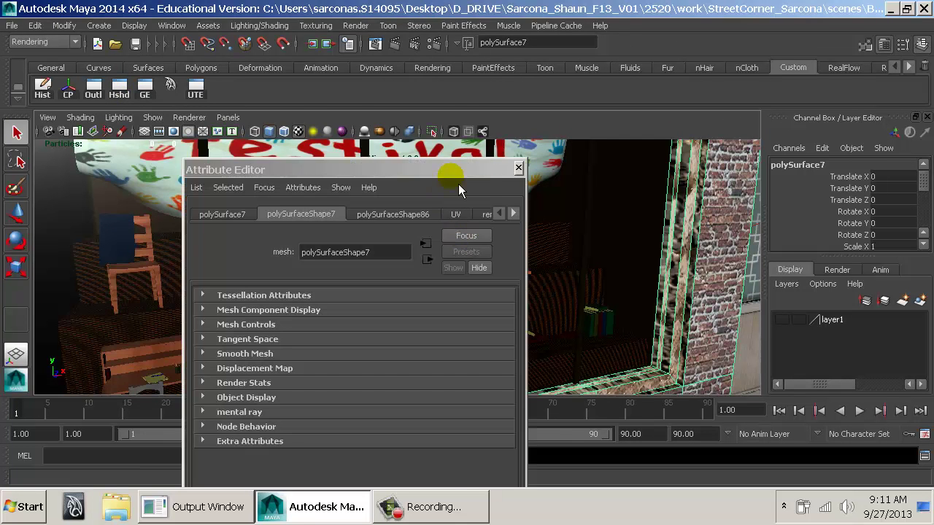
pyautogui.moveTo(450, 174); pyautogui.dragTo(384, 35)
pyautogui.click(449, 75)
pyautogui.click(449, 75)
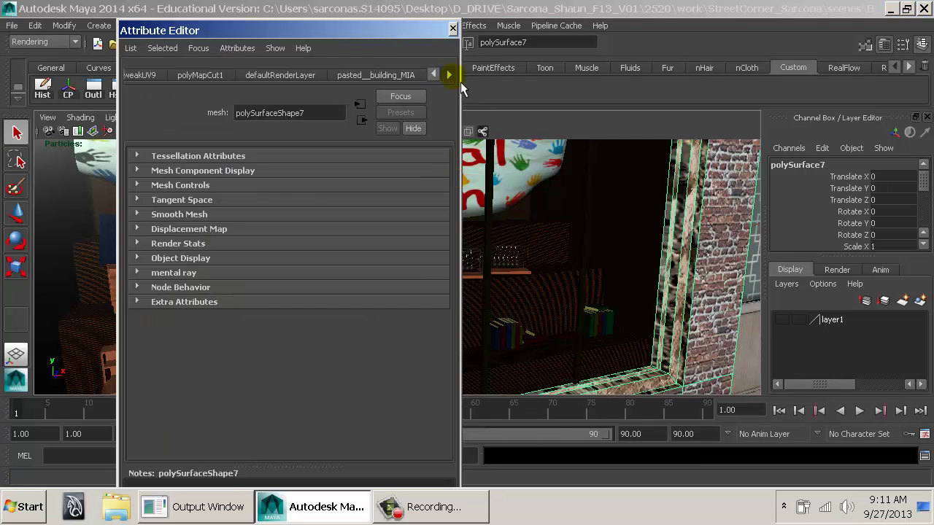
pyautogui.click(449, 74)
pyautogui.click(305, 75)
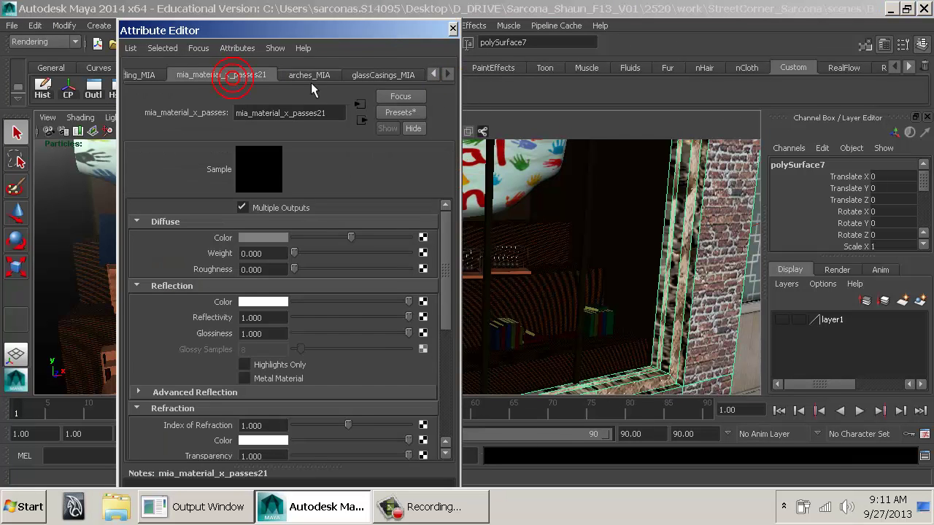
pyautogui.click(387, 75)
pyautogui.click(452, 28)
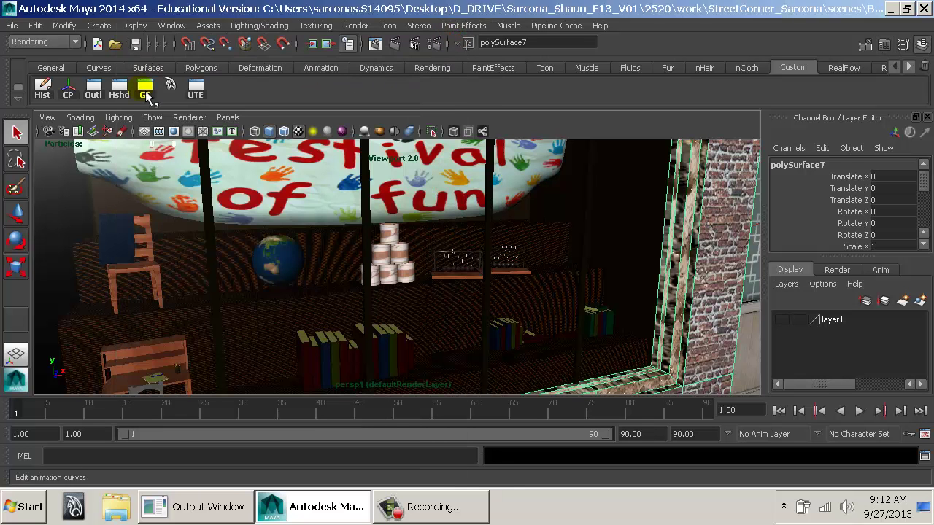
# Try the Hypershade once more and exit Maya, saving the changes to BeginTexturing_02.mb.
pyautogui.click(127, 100)
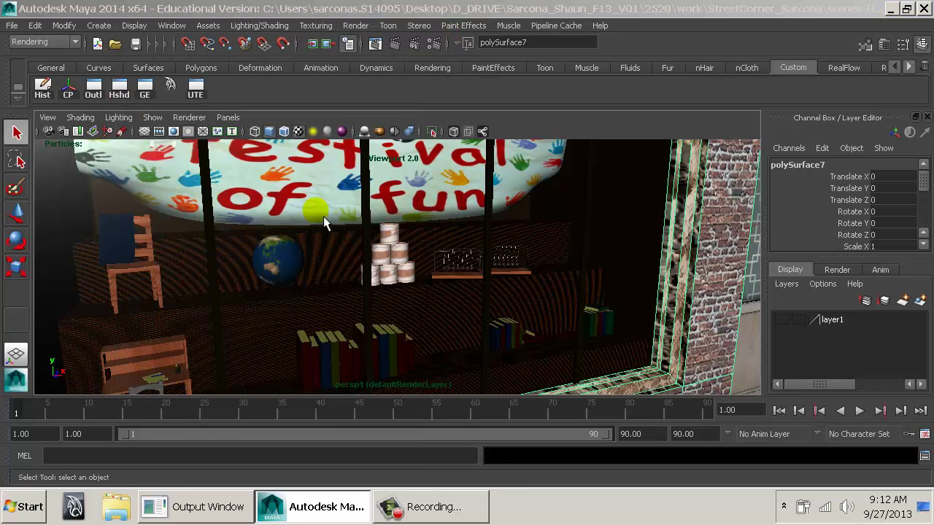
pyautogui.click(121, 90)
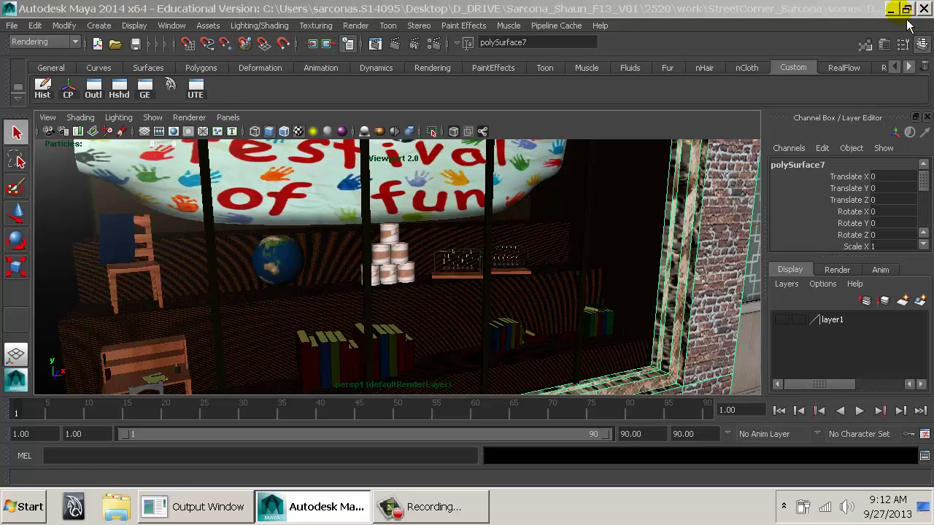
pyautogui.doubleClick(16, 13)
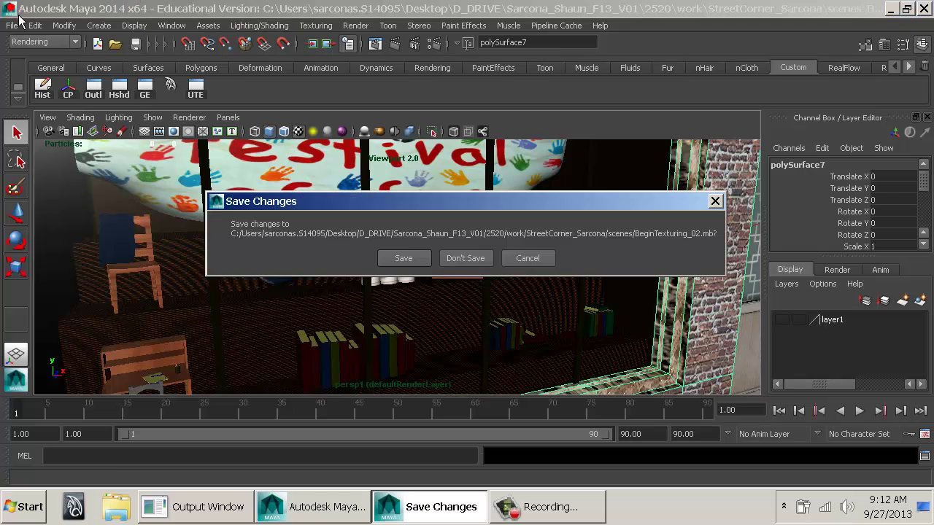
pyautogui.click(424, 265)
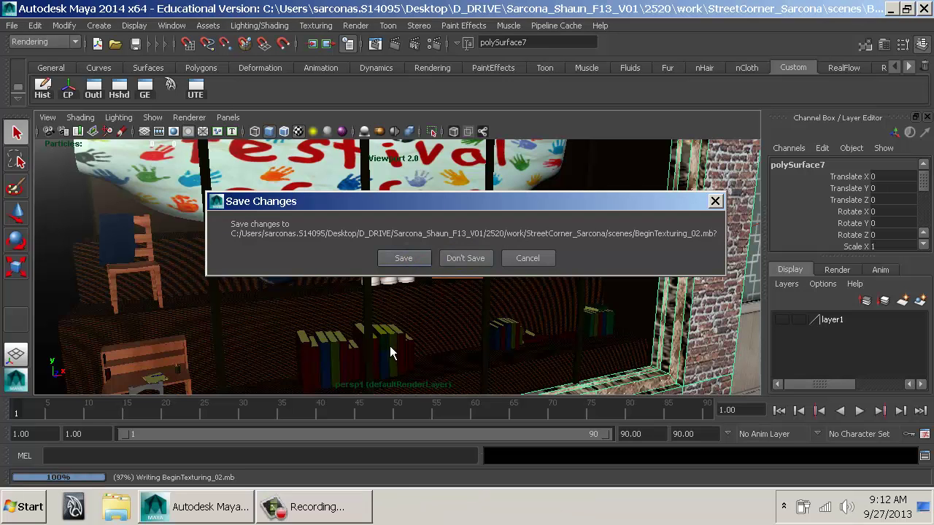
# Open the prefs folder inside maya\2014-x64 of the Documents library in Windows Explorer.
pyautogui.press('super')
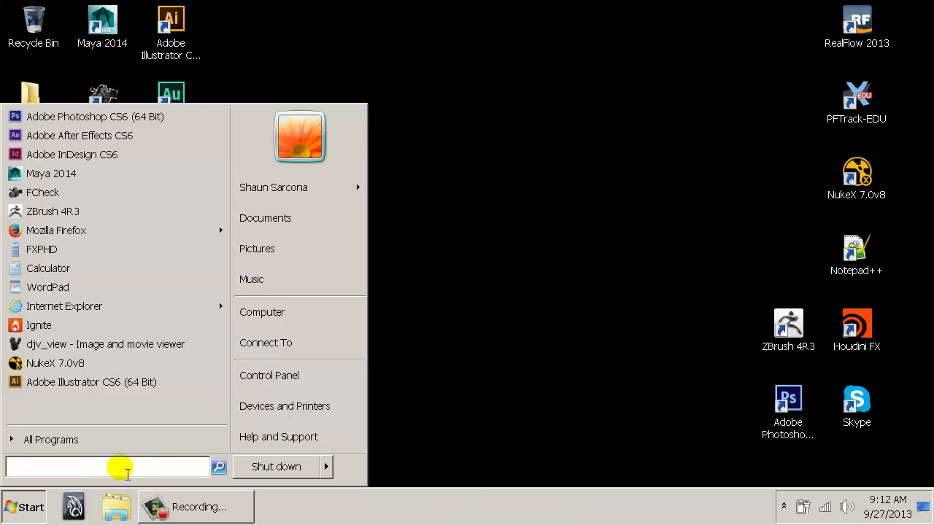
pyautogui.click(115, 467)
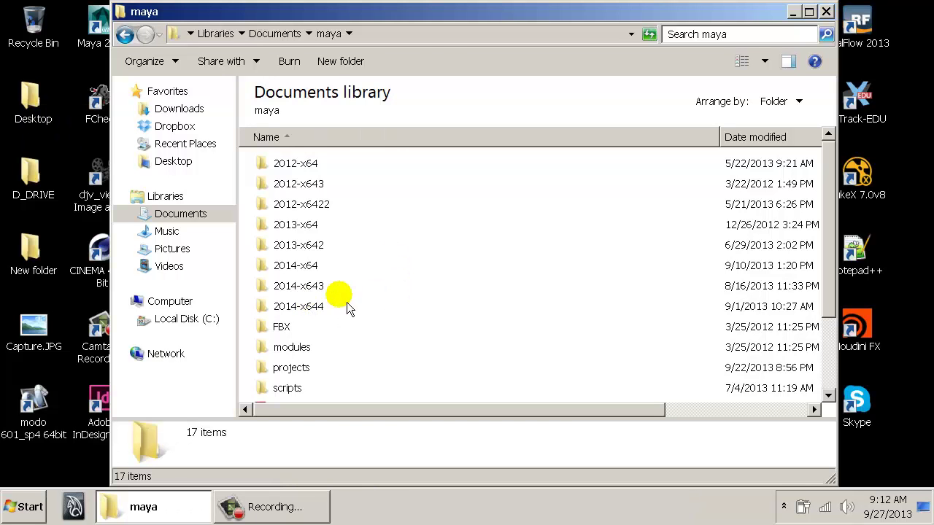
pyautogui.click(319, 270)
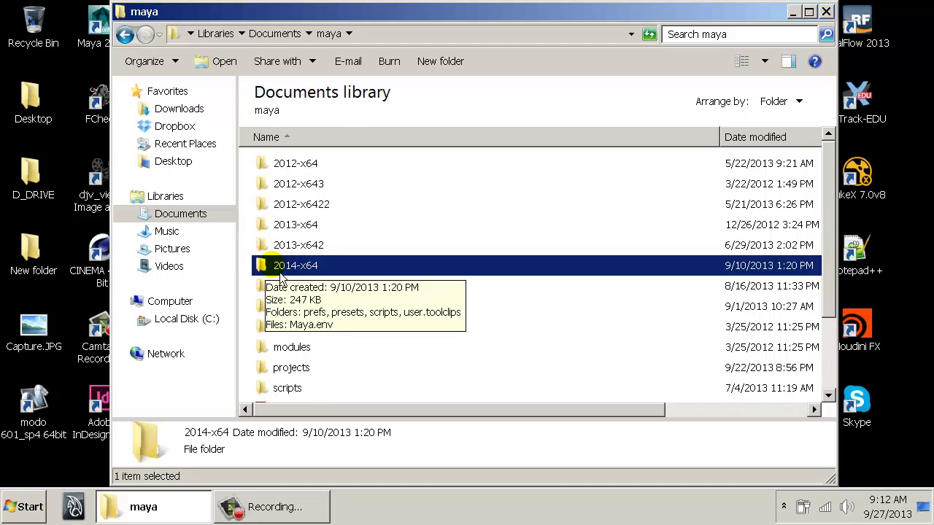
pyautogui.doubleClick(301, 265)
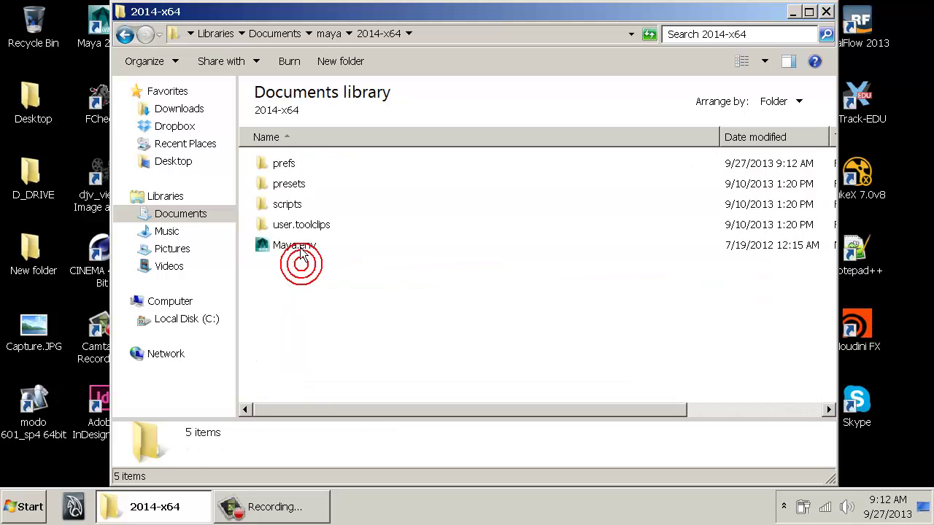
pyautogui.click(293, 164)
pyautogui.doubleClick(293, 164)
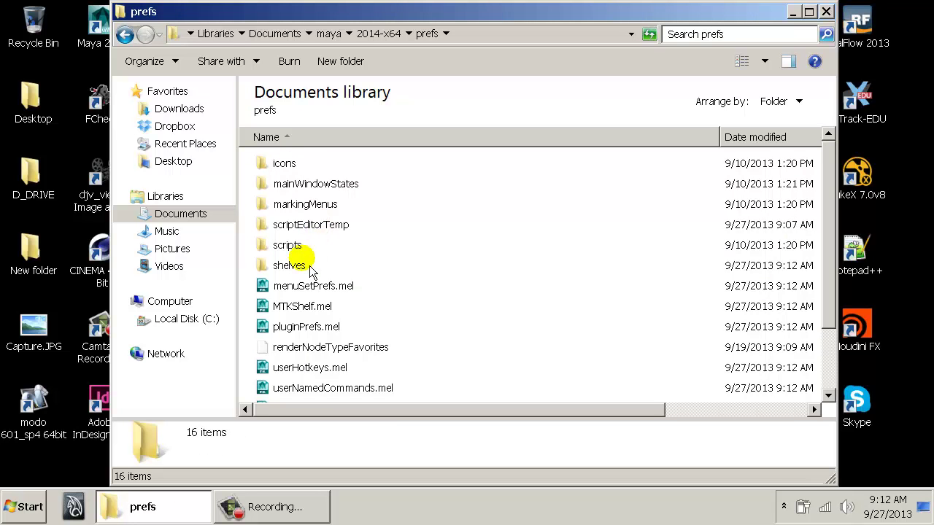
# Open windowPrefs.mel from the prefs folder in Notepad++.
pyautogui.scroll(-2, 344, 279)
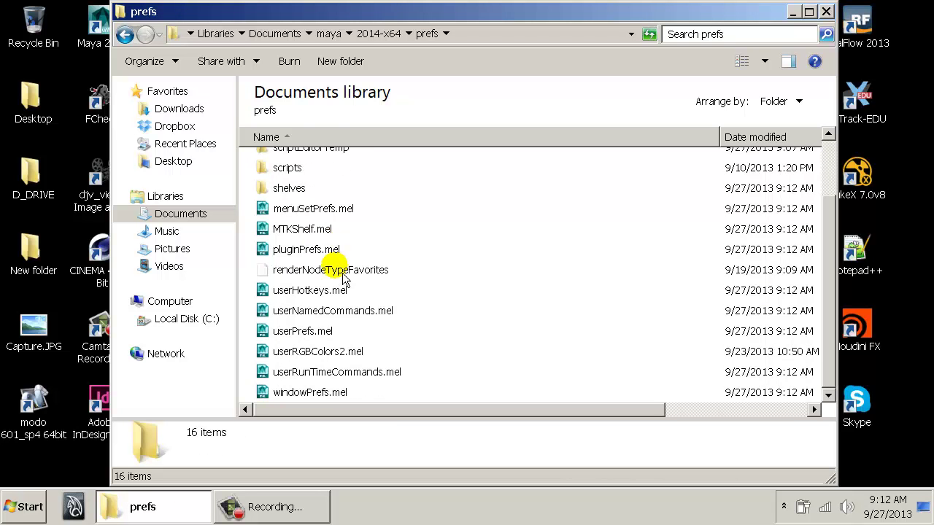
pyautogui.click(316, 393)
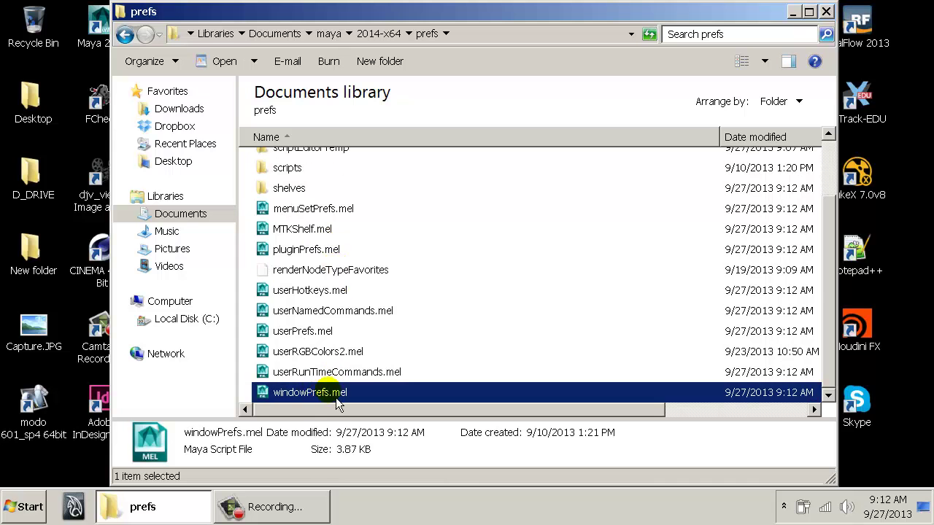
pyautogui.rightClick(318, 394)
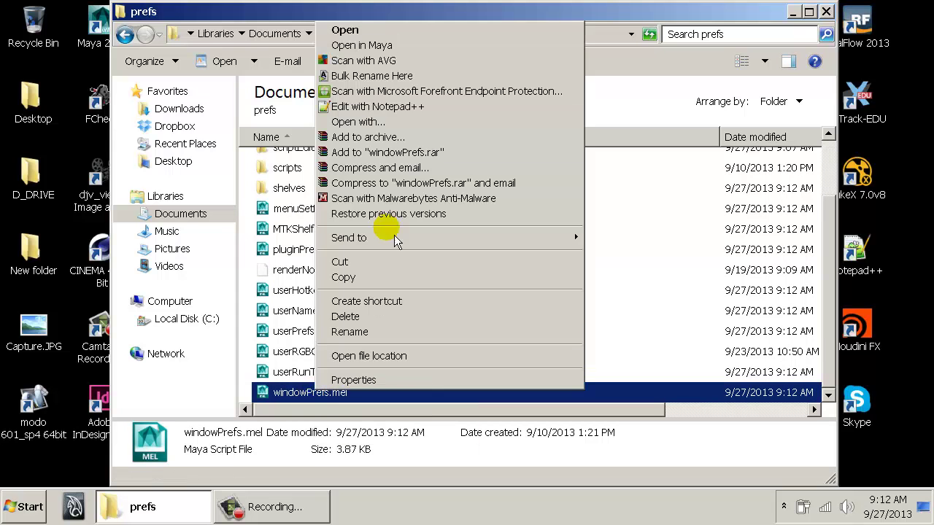
pyautogui.click(431, 107)
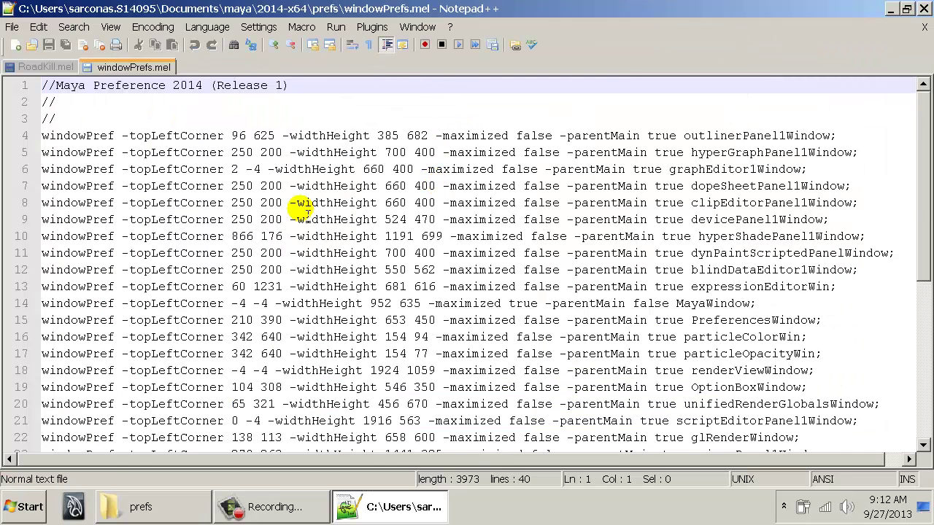
# Examine the saved corner positions and sizes of the Maya windows in windowPrefs.mel, including the visorPanel1Window entry.
pyautogui.scroll(-6, 345, 211)
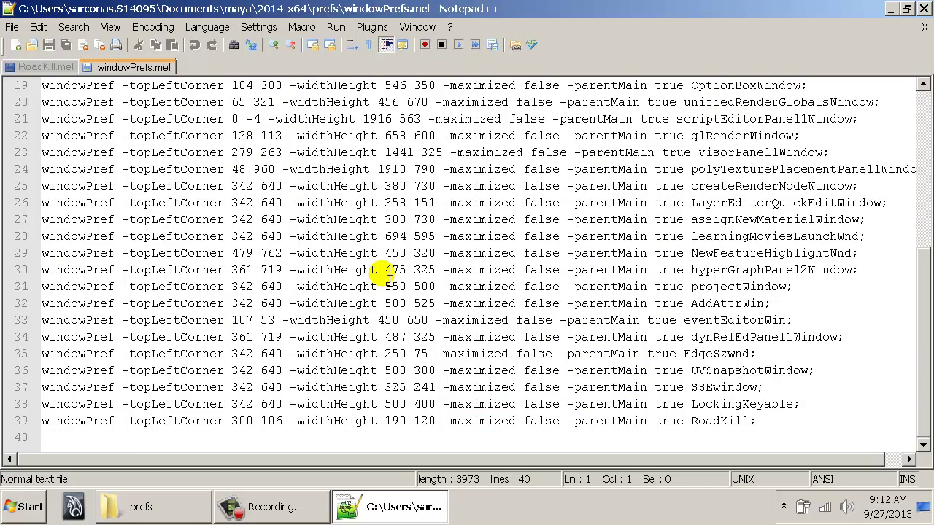
pyautogui.tripleClick(413, 151)
pyautogui.click(209, 153)
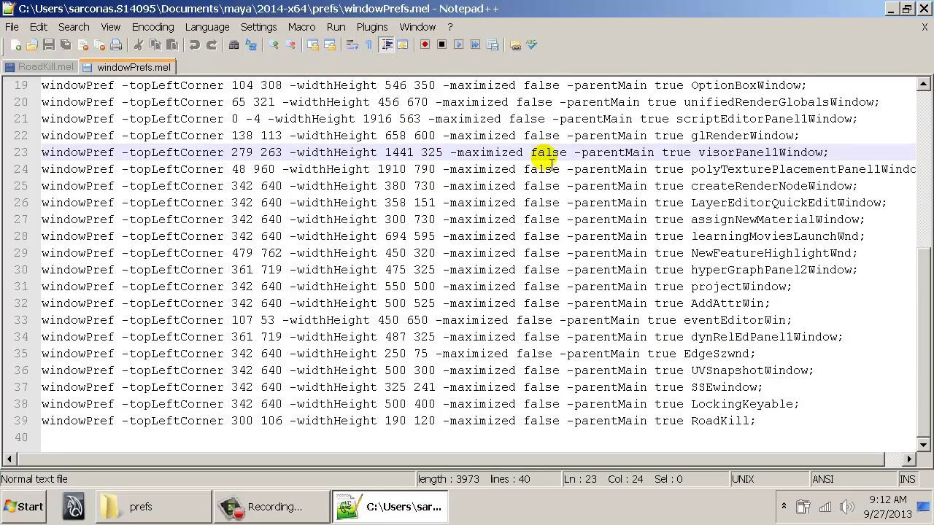
pyautogui.moveTo(832, 152); pyautogui.dragTo(384, 157)
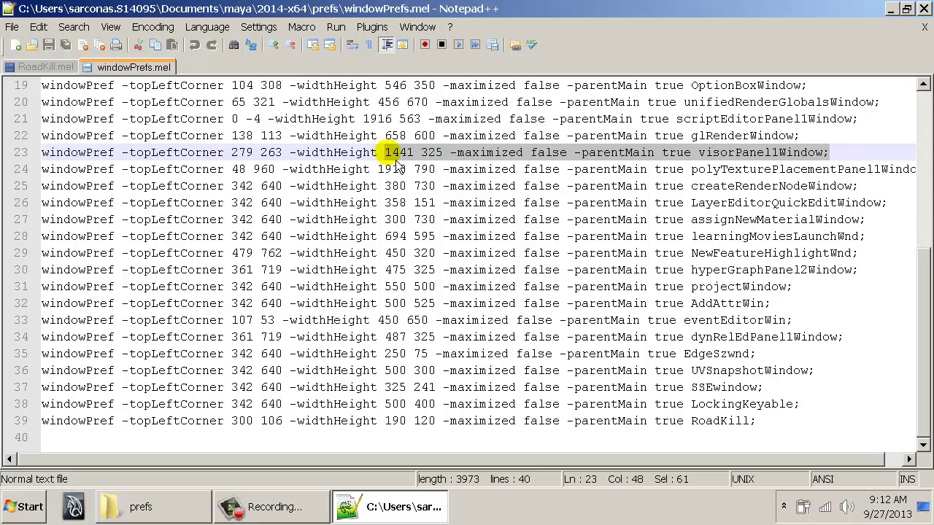
pyautogui.moveTo(166, 152); pyautogui.dragTo(294, 155)
pyautogui.scroll(4, 274, 211)
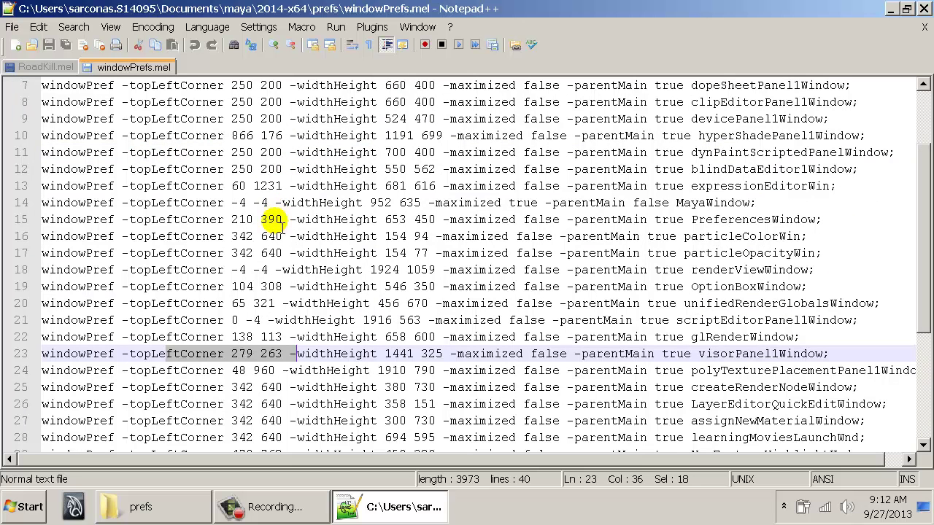
pyautogui.scroll(2, 274, 221)
pyautogui.moveTo(188, 186); pyautogui.dragTo(326, 287)
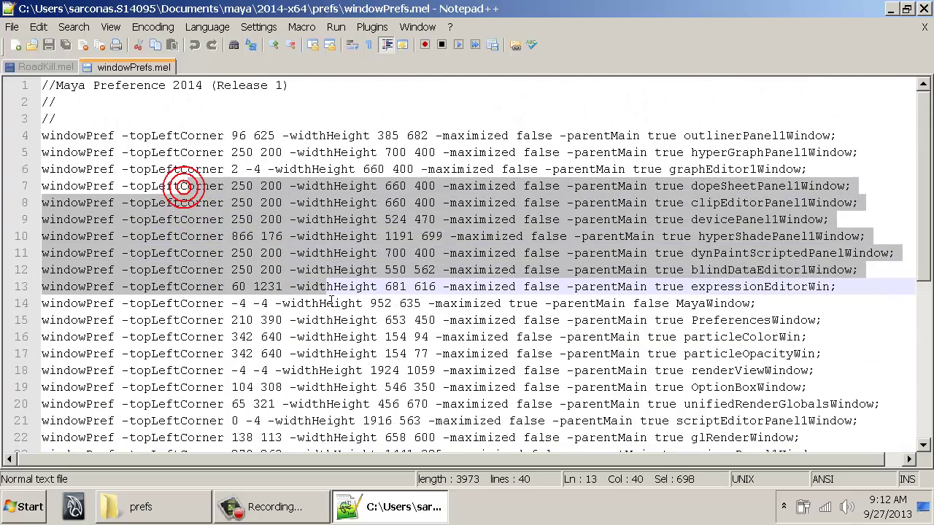
# Close Notepad++, delete windowPrefs.mel from the prefs folder and close the folder window.
pyautogui.hotkey('alt', 'F4')
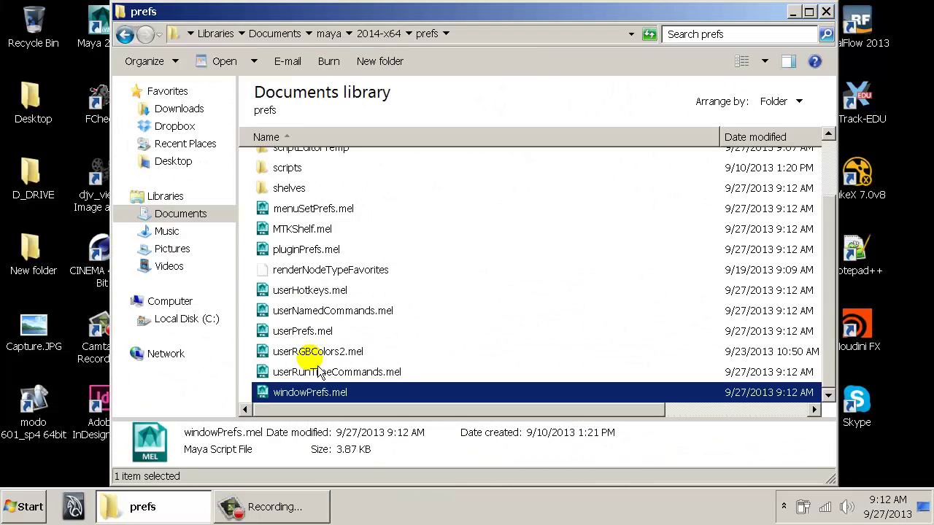
pyautogui.press('Delete')
pyautogui.press('Return')
pyautogui.hotkey('alt', 'F4')
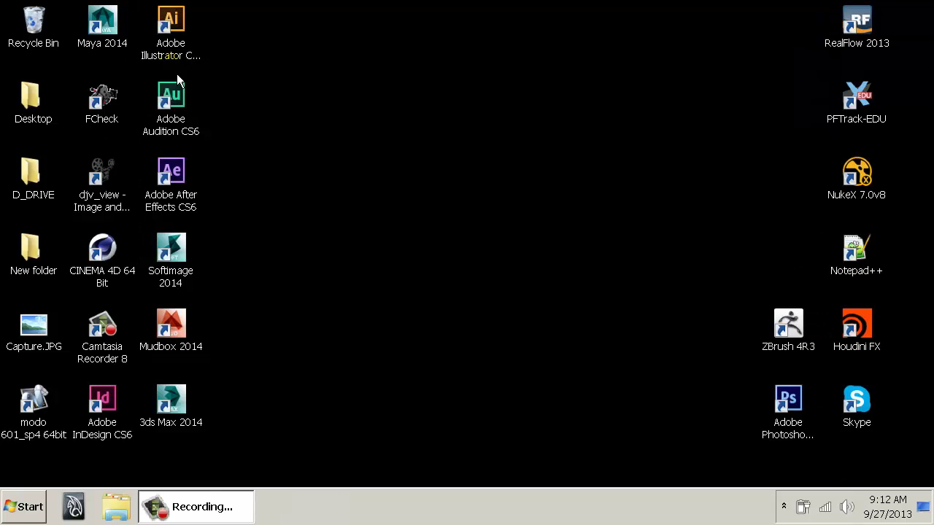
# Start Maya 2014, maximize its window and open the recent scene BeginTexturing_02.mb.
pyautogui.doubleClick(102, 23)
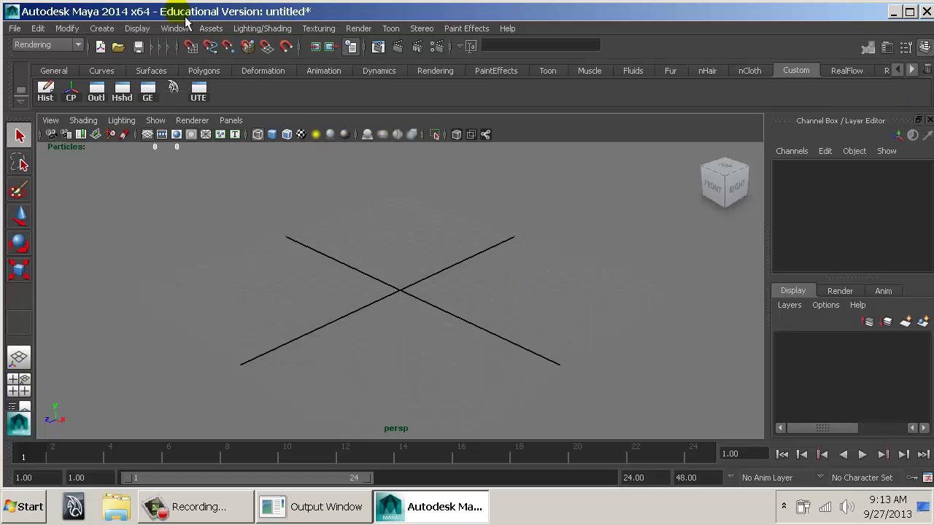
pyautogui.click(176, 10)
pyautogui.click(12, 25)
pyautogui.moveTo(128, 369)
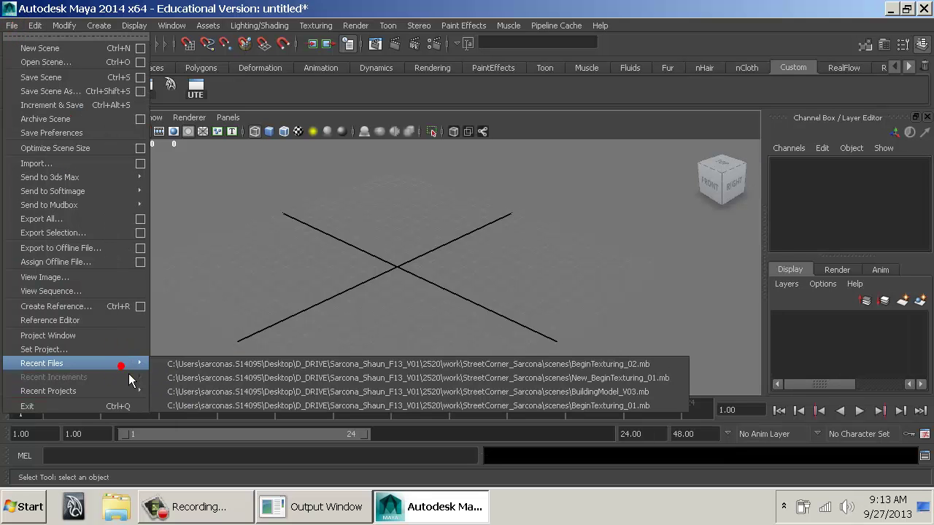
pyautogui.click(252, 364)
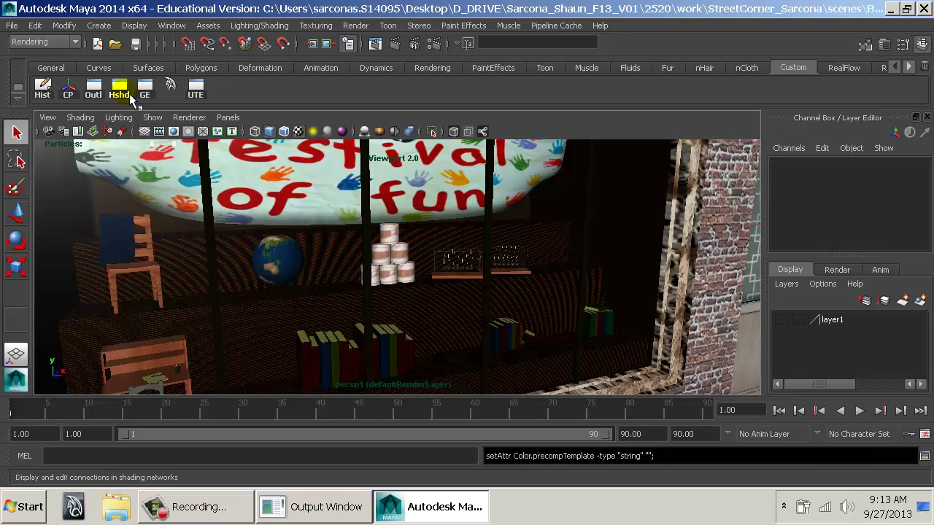
# Open the Hypershade, move its window up fully into view and widen it to show more material swatches.
pyautogui.click(129, 94)
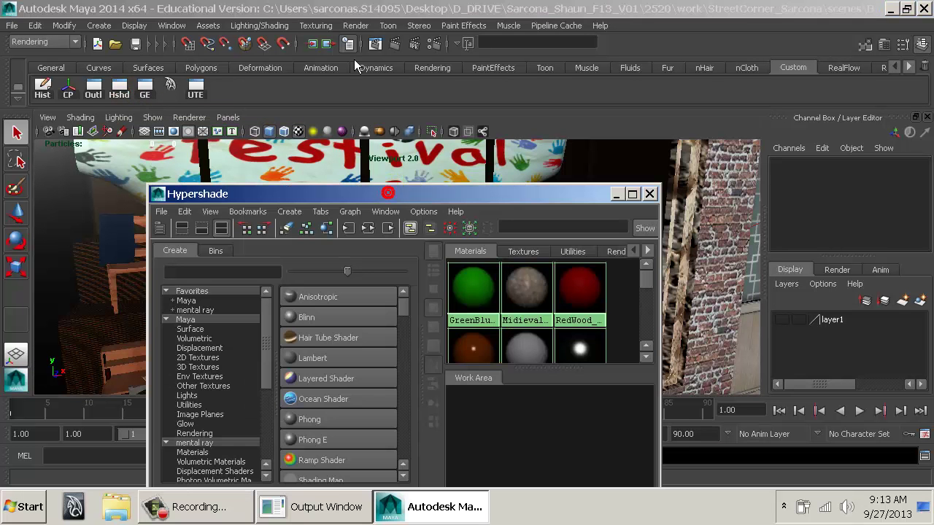
pyautogui.moveTo(387, 191); pyautogui.dragTo(333, 51)
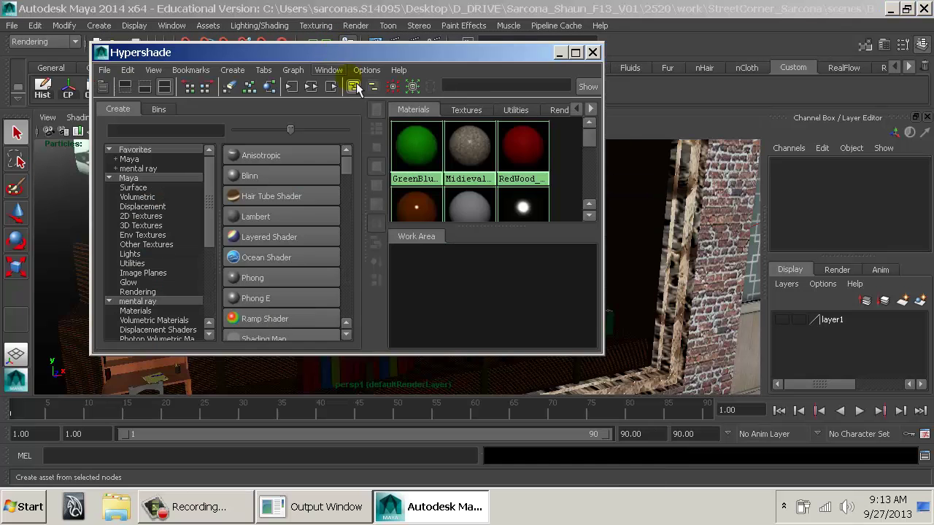
pyautogui.moveTo(611, 259); pyautogui.dragTo(735, 259)
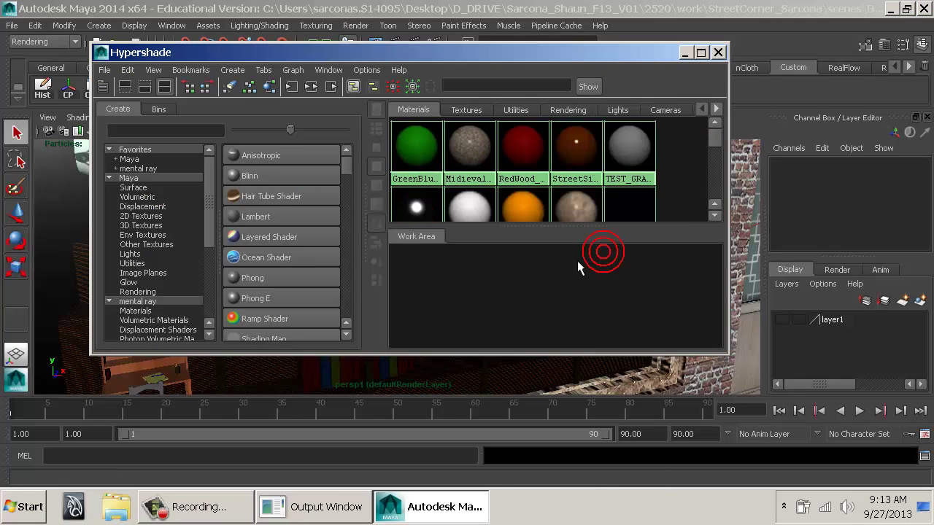
# Show the Hypershade materials as a name-only list and enlarge the window so all of them fit.
pyautogui.click(429, 157)
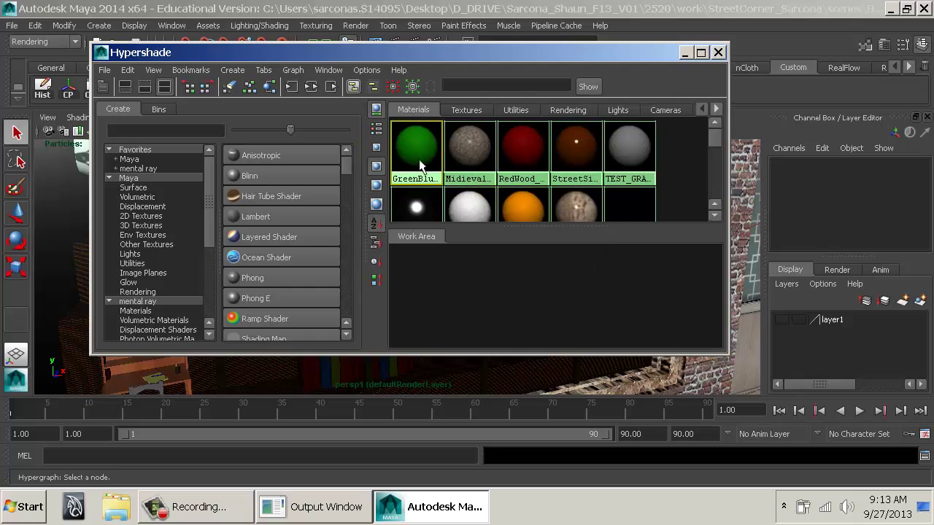
pyautogui.click(383, 135)
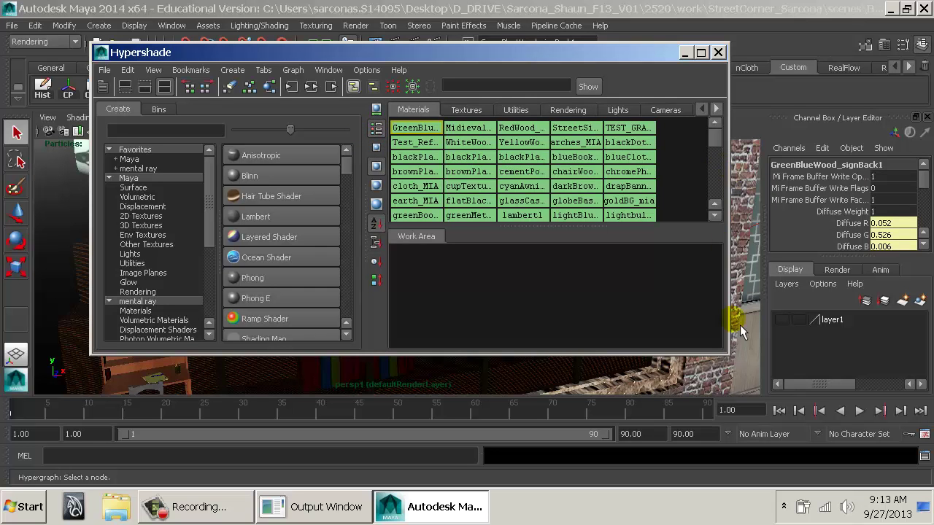
pyautogui.moveTo(728, 353); pyautogui.dragTo(844, 446)
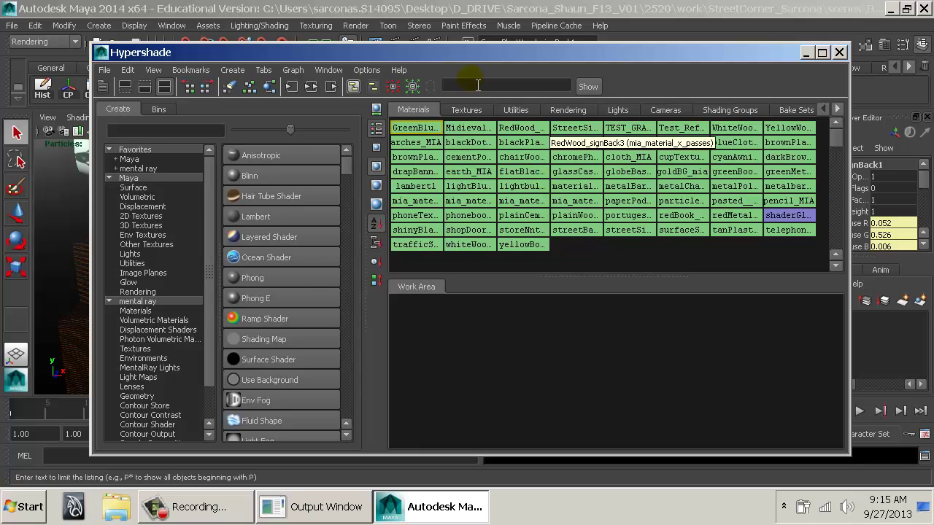
# Examine the built-in materials in the list, including lambert1, the particle material and shaderGlow1, as well as surfaceShader2, and clear the selection.
pyautogui.moveTo(475, 51); pyautogui.dragTo(644, 59)
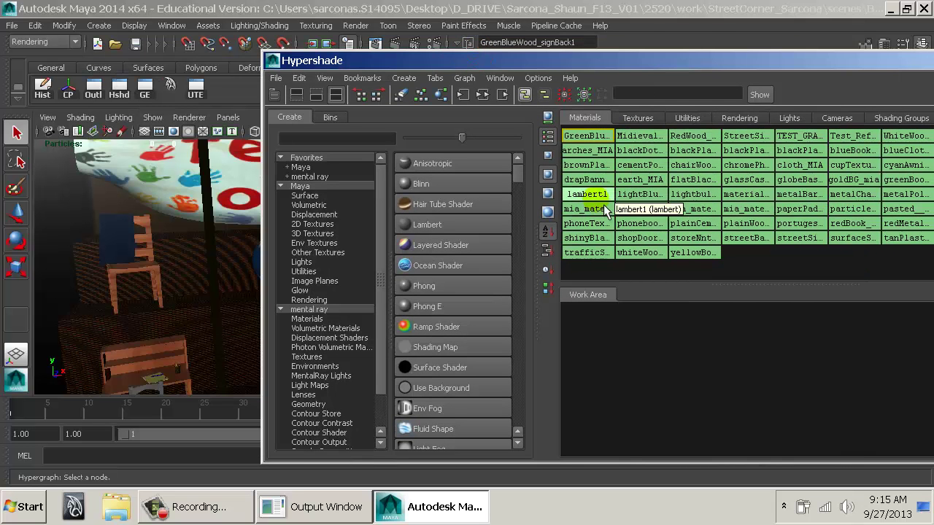
pyautogui.click(602, 198)
pyautogui.moveTo(803, 61); pyautogui.dragTo(710, 62)
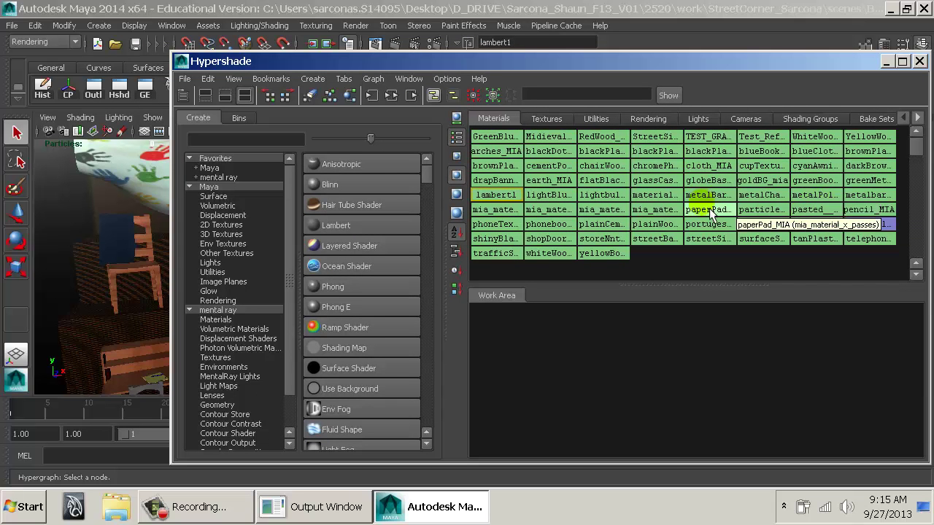
pyautogui.click(868, 225)
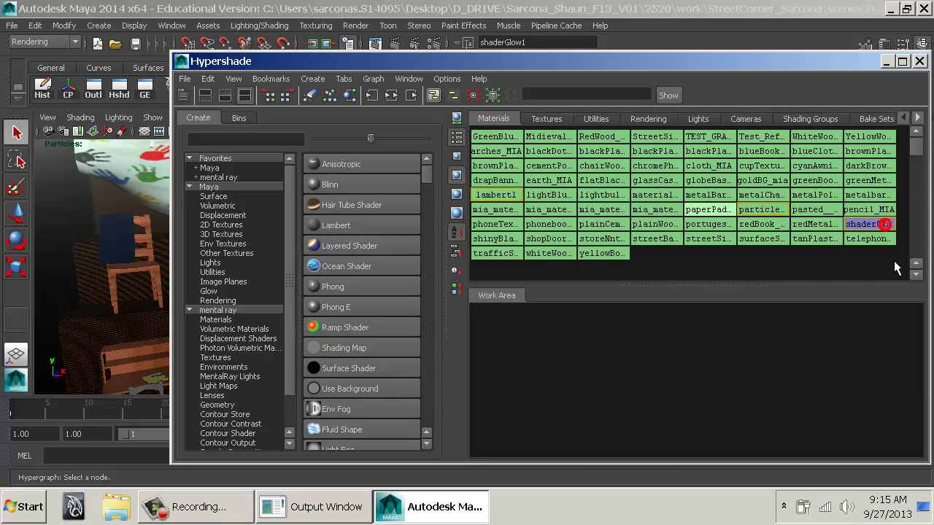
pyautogui.click(762, 238)
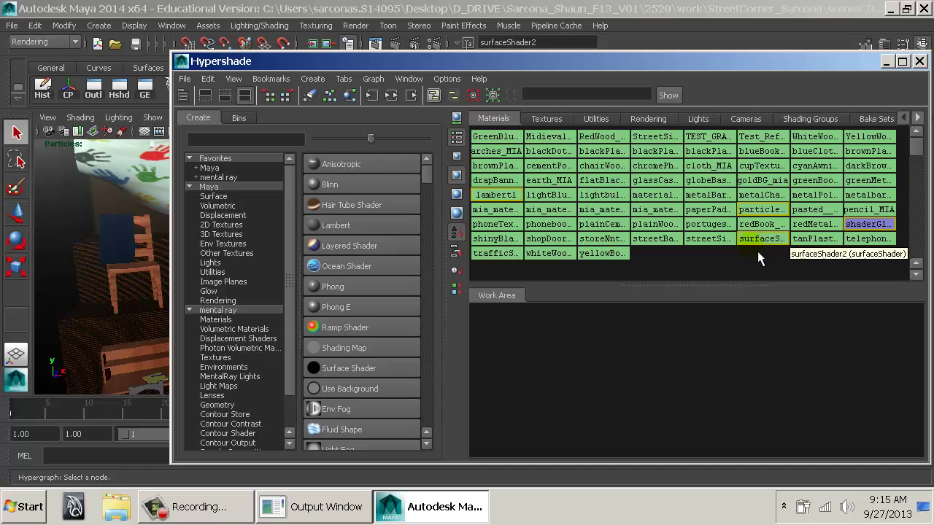
pyautogui.click(732, 255)
# Select the objects in lambert1's initialShadingGroup and look for the selected chair in the shop window.
pyautogui.moveTo(584, 61); pyautogui.dragTo(747, 83)
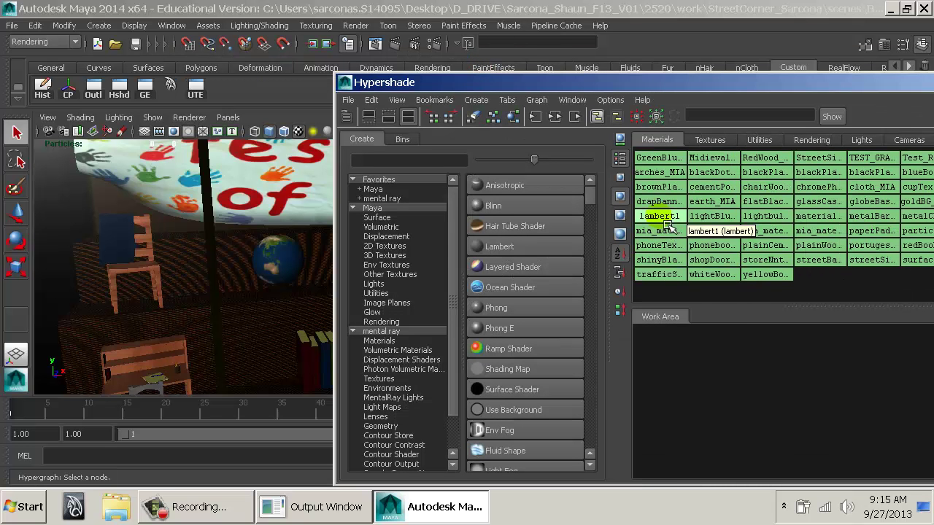
pyautogui.rightClick(659, 216)
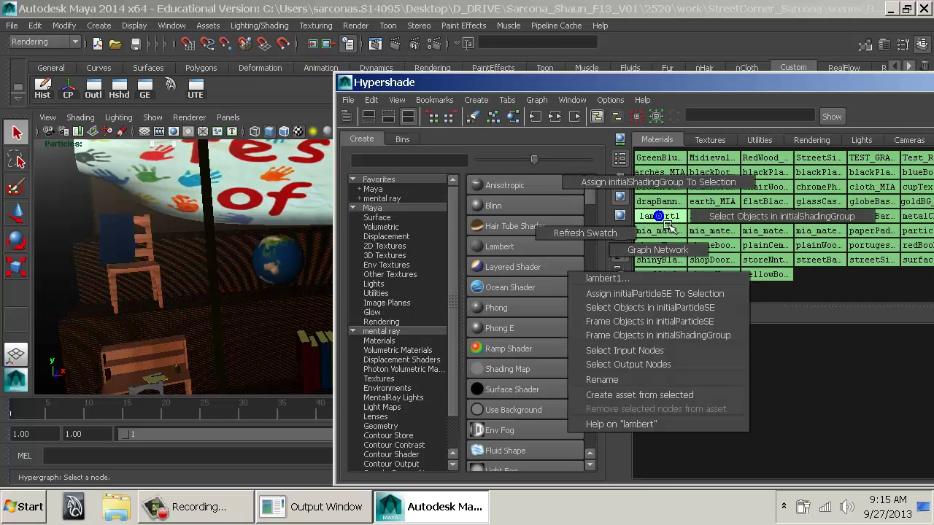
pyautogui.click(746, 219)
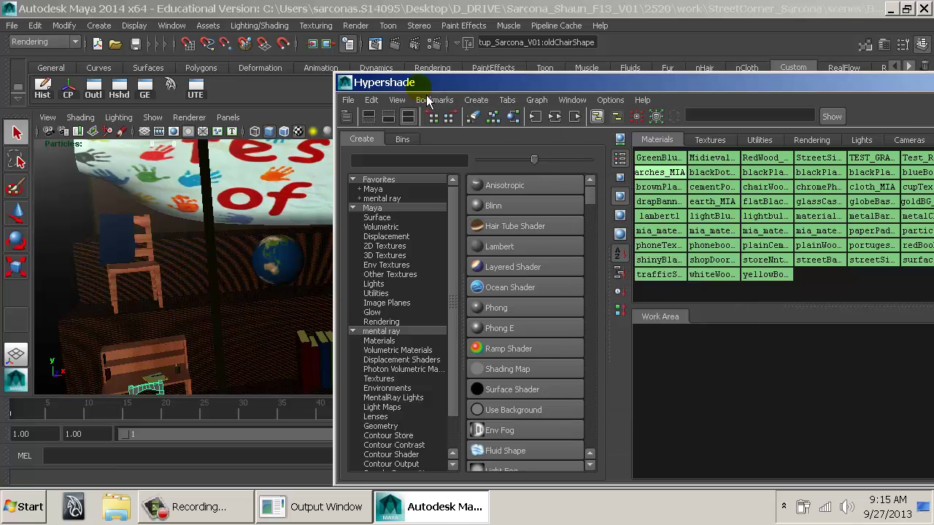
pyautogui.moveTo(416, 79); pyautogui.dragTo(847, 232)
pyautogui.moveTo(571, 304); pyautogui.dragTo(319, 250)
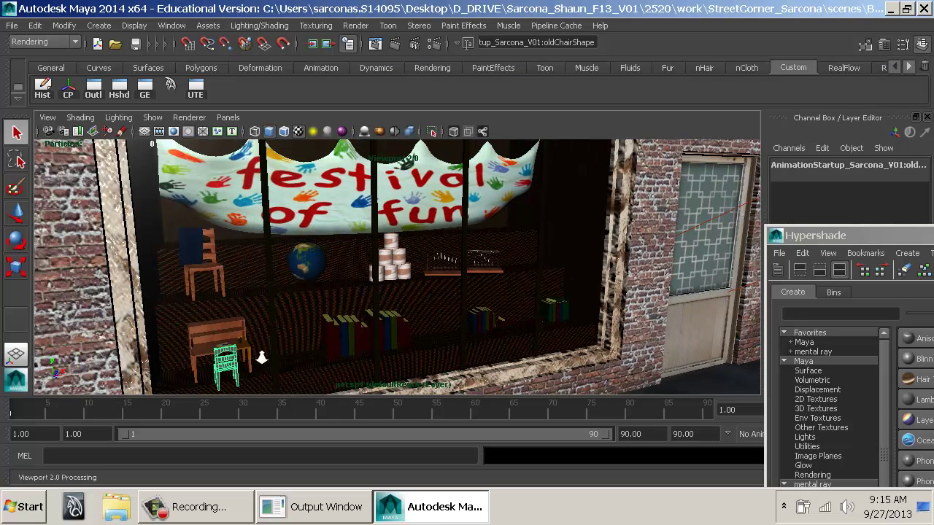
pyautogui.moveTo(282, 359); pyautogui.dragTo(270, 342)
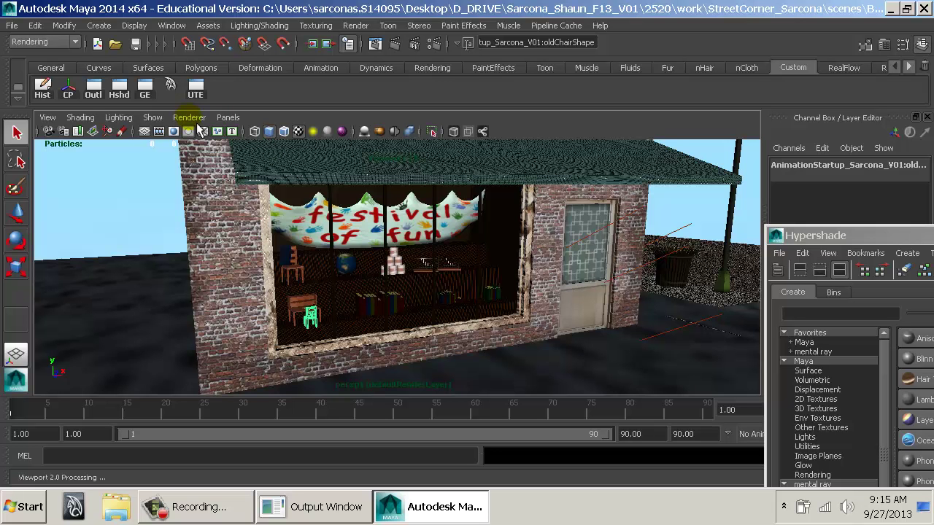
# Switch the perspective view to wireframe display and change its renderer from Viewport 2.0 to the default viewport.
pyautogui.press('4')
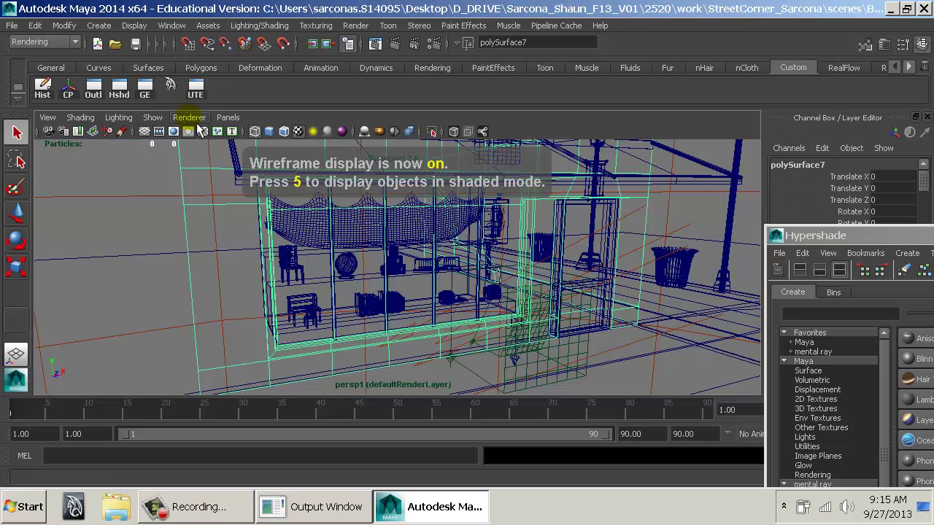
pyautogui.click(189, 117)
pyautogui.click(203, 140)
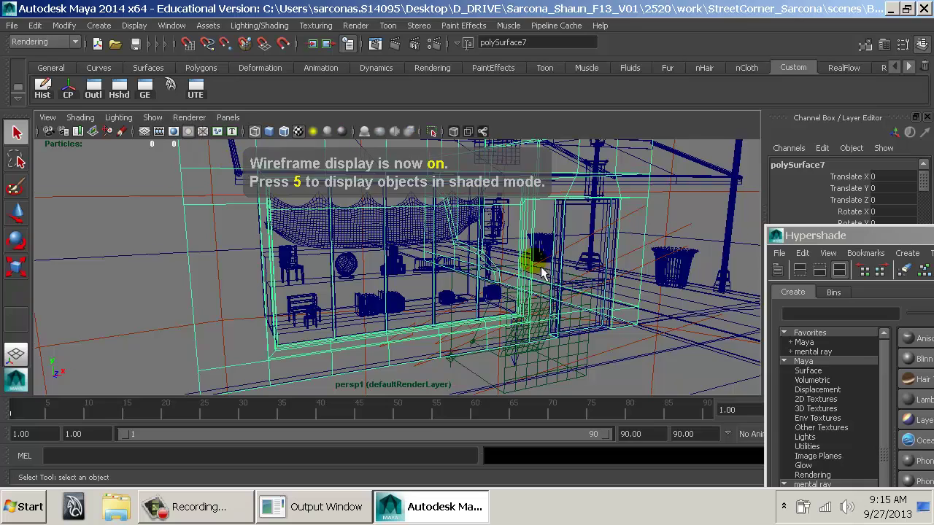
pyautogui.moveTo(537, 250); pyautogui.dragTo(528, 267)
# Reselect the objects assigned to lambert1, move the Hypershade aside and inspect the small chair up close in wireframe.
pyautogui.moveTo(894, 235); pyautogui.dragTo(483, 156)
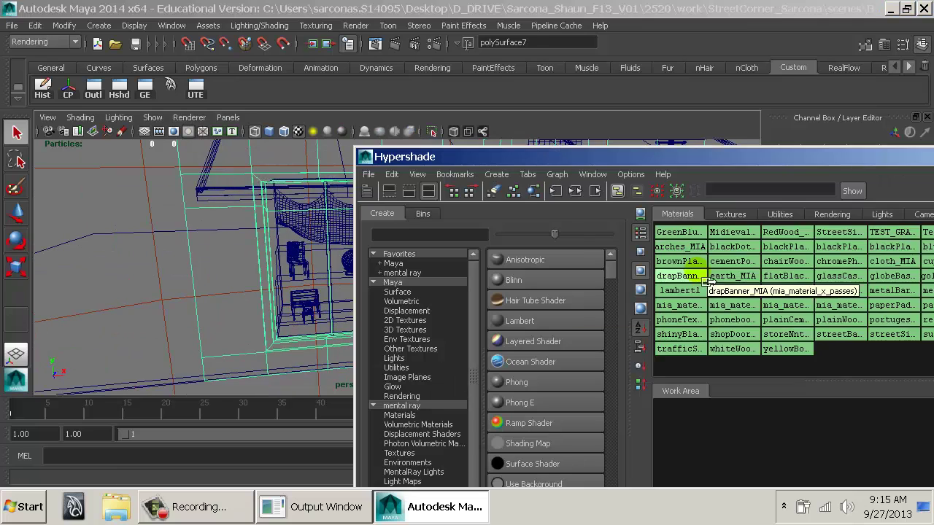
pyautogui.rightClick(678, 289)
pyautogui.click(738, 290)
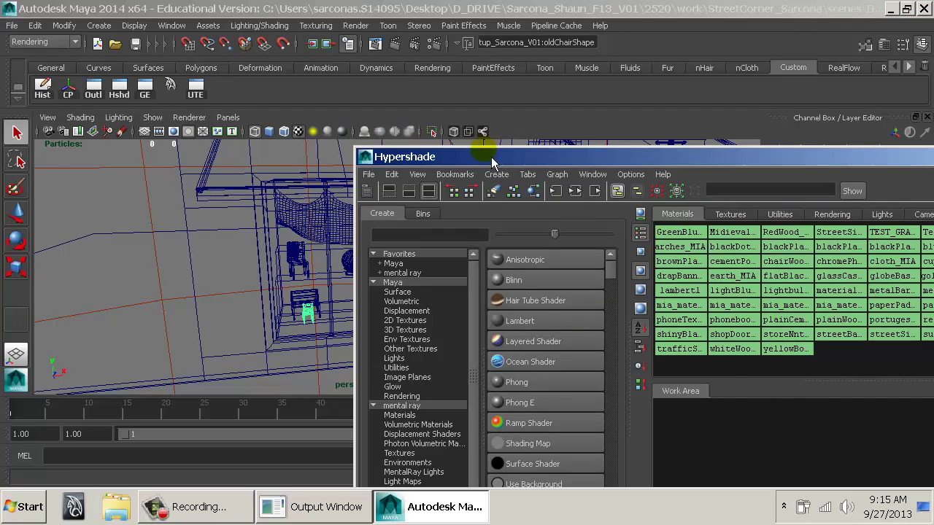
pyautogui.moveTo(477, 158); pyautogui.dragTo(811, 284)
pyautogui.moveTo(602, 244); pyautogui.dragTo(470, 219)
pyautogui.moveTo(570, 246); pyautogui.dragTo(218, 194)
pyautogui.moveTo(486, 245); pyautogui.dragTo(334, 69)
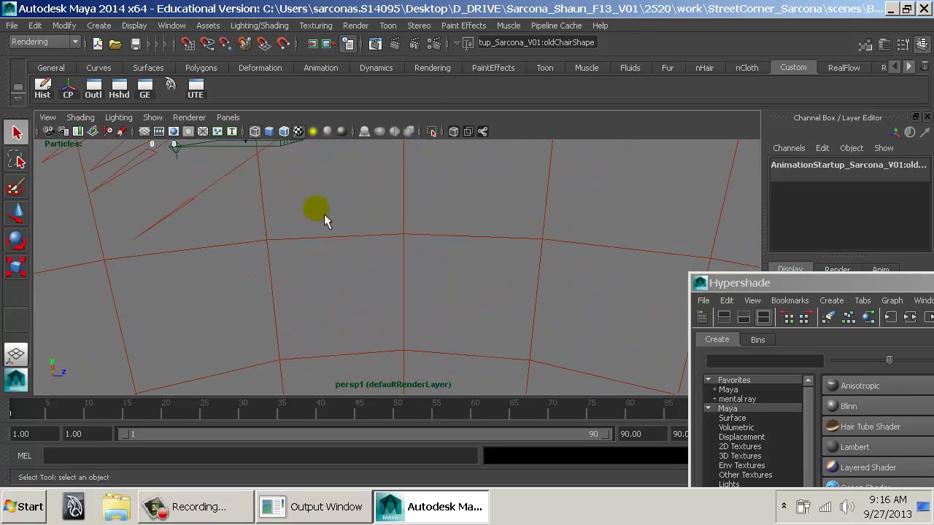
pyautogui.moveTo(324, 215); pyautogui.dragTo(536, 290)
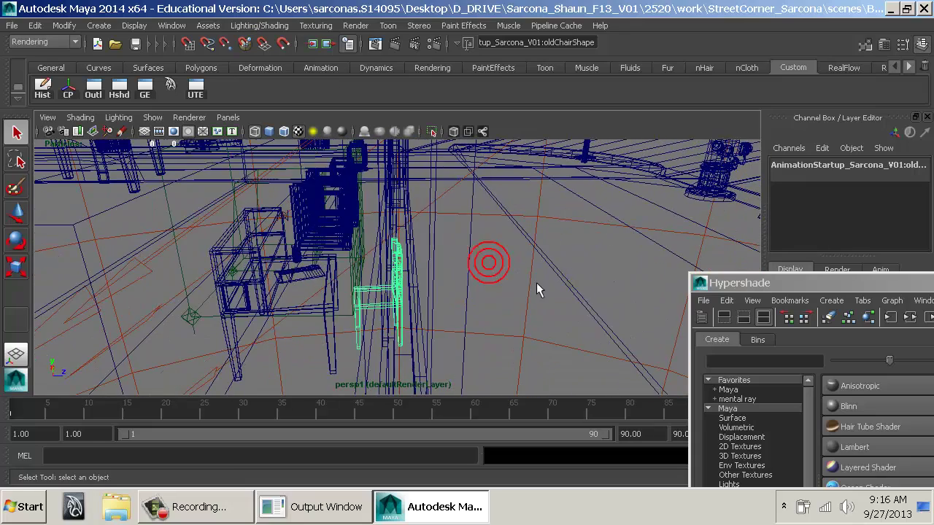
# Assign the RedWood_signBack3 material to the selected chair.
pyautogui.moveTo(865, 285); pyautogui.dragTo(162, 54)
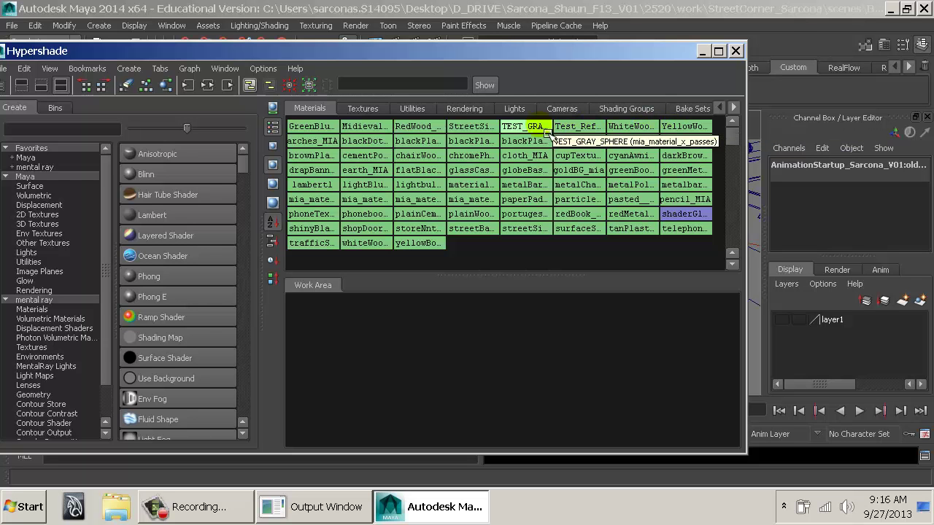
pyautogui.rightClick(422, 134)
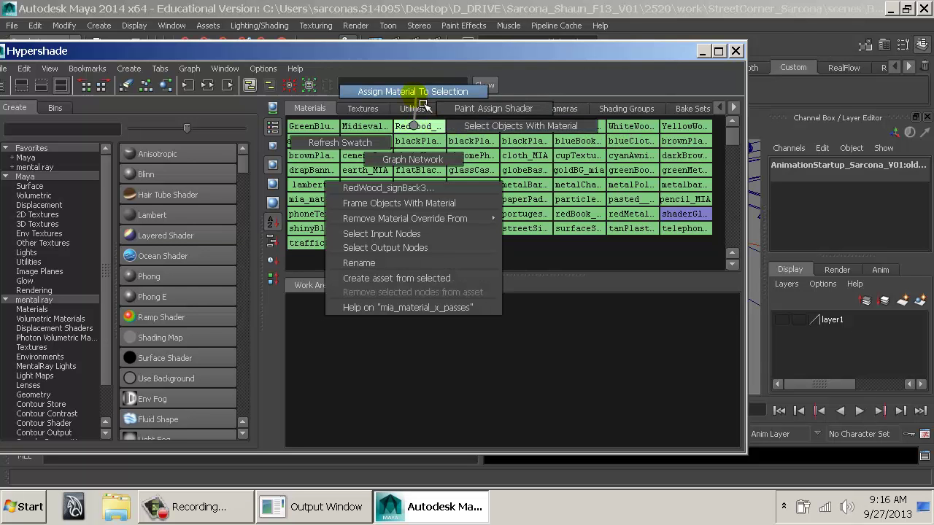
pyautogui.click(424, 104)
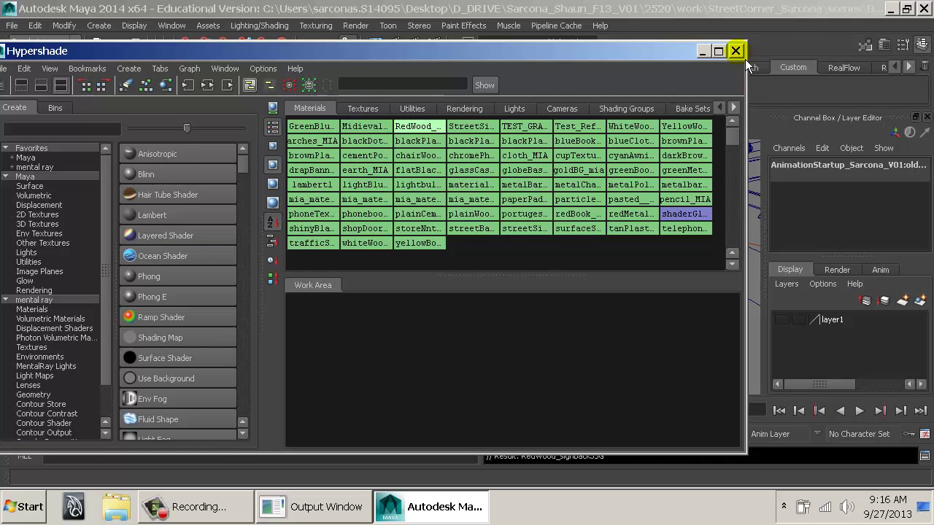
# Check whether any objects still use lambert1 by selecting its initialShadingGroup members and viewing the whole street corner.
pyautogui.moveTo(642, 58); pyautogui.dragTo(820, 377)
pyautogui.moveTo(709, 372); pyautogui.dragTo(721, 295)
pyautogui.rightClick(501, 428)
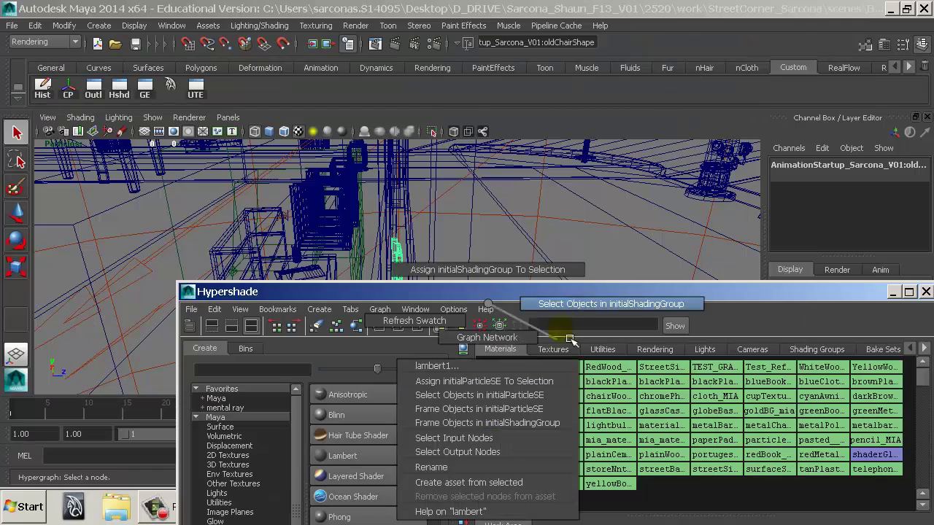
pyautogui.click(590, 306)
pyautogui.moveTo(545, 291); pyautogui.dragTo(554, 384)
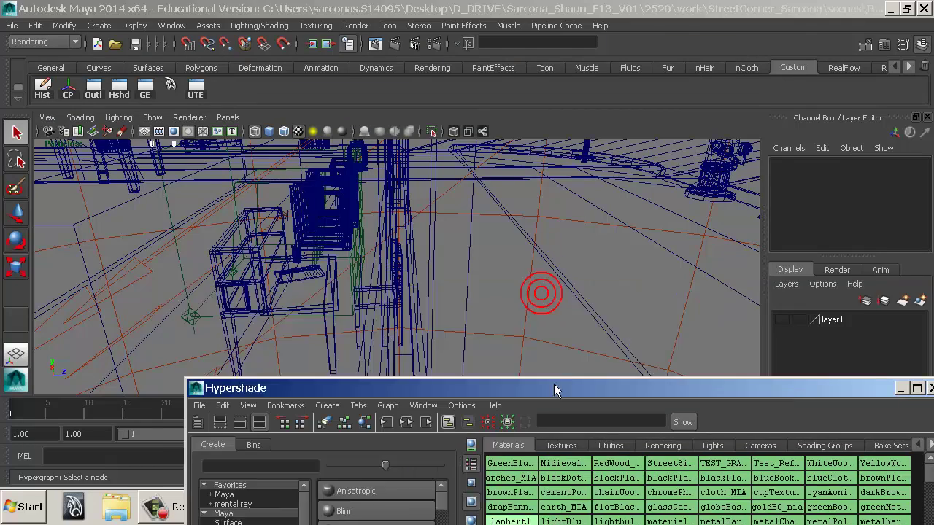
pyautogui.moveTo(567, 246); pyautogui.dragTo(384, 200)
pyautogui.moveTo(420, 261); pyautogui.dragTo(443, 272)
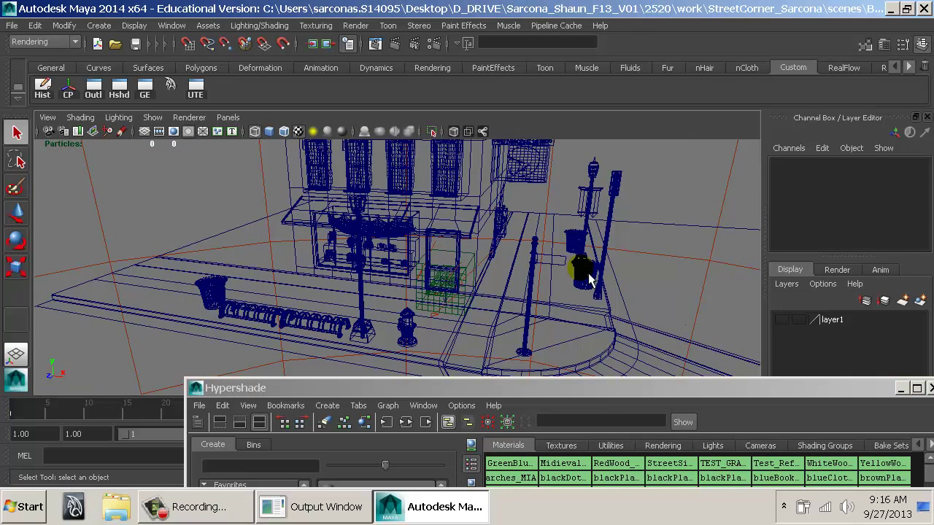
# Select the objects that use the first mia_material_x_passes material in the list and inspect them at the shop window.
pyautogui.moveTo(606, 398); pyautogui.dragTo(520, 230)
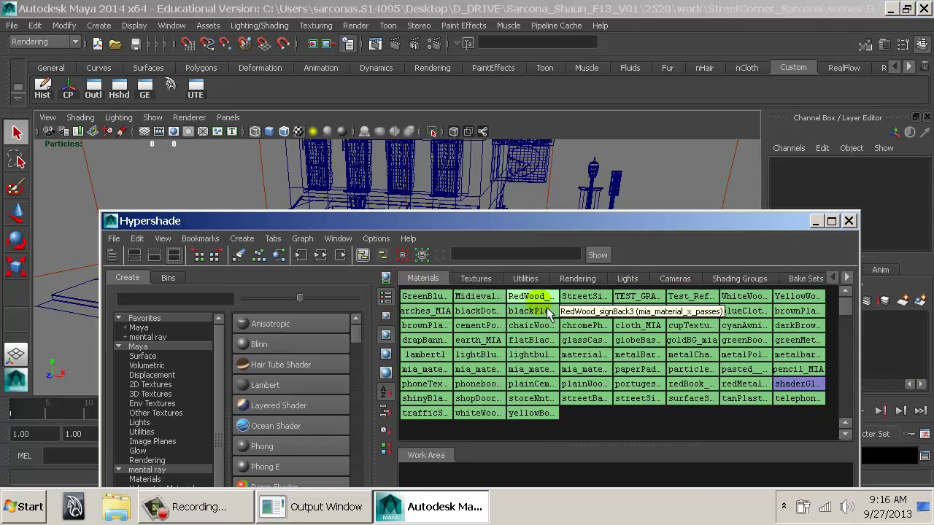
pyautogui.rightClick(436, 380)
pyautogui.click(496, 330)
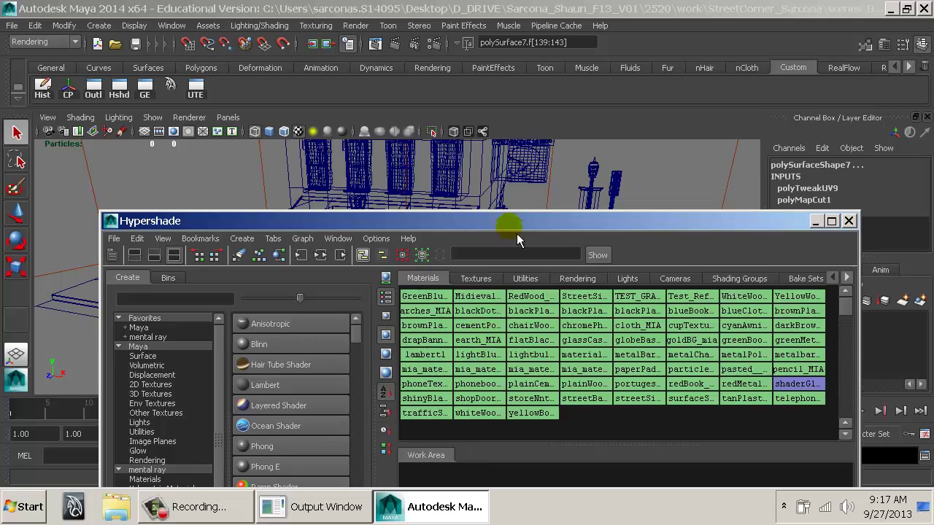
pyautogui.moveTo(515, 221); pyautogui.dragTo(520, 351)
pyautogui.moveTo(511, 277)
pyautogui.keyDown('alt'); pyautogui.mouseDown()
pyautogui.moveTo(538, 279)
pyautogui.moveTo(521, 267)
pyautogui.mouseUp(); pyautogui.keyUp('alt')
pyautogui.keyDown('alt'); pyautogui.moveTo(450, 244); pyautogui.dragTo(429, 233); pyautogui.keyUp('alt')
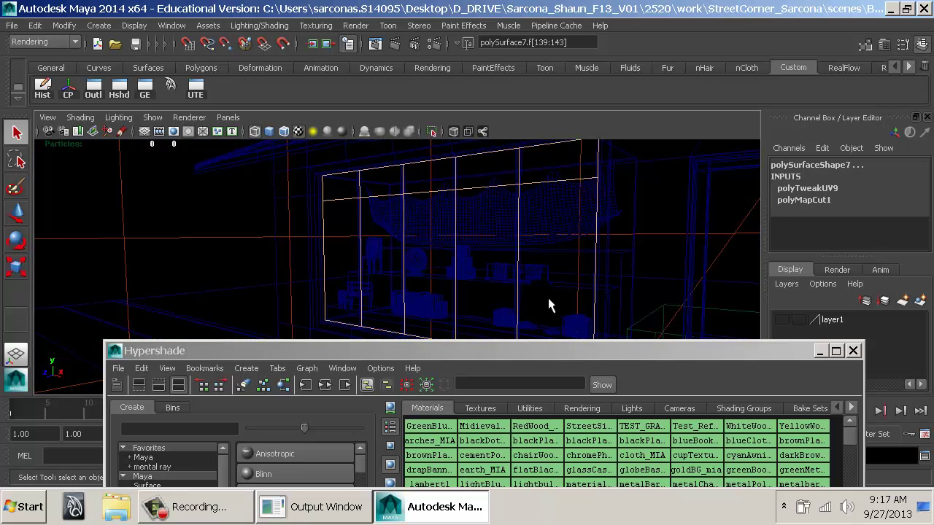
# Rename the shop window's material mia_material_x_passes21 to glassWindow_MIA.
pyautogui.moveTo(536, 366); pyautogui.dragTo(486, 176)
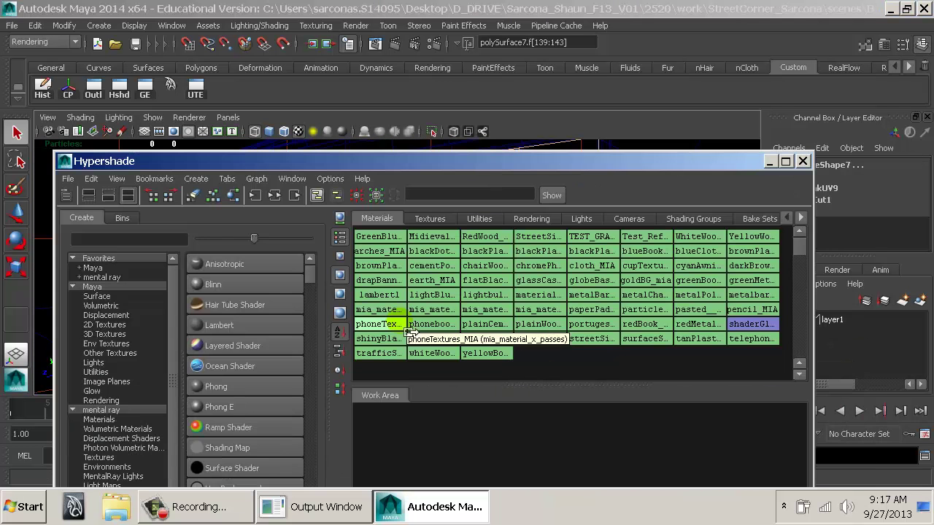
pyautogui.doubleClick(383, 313)
pyautogui.doubleClick(340, 103)
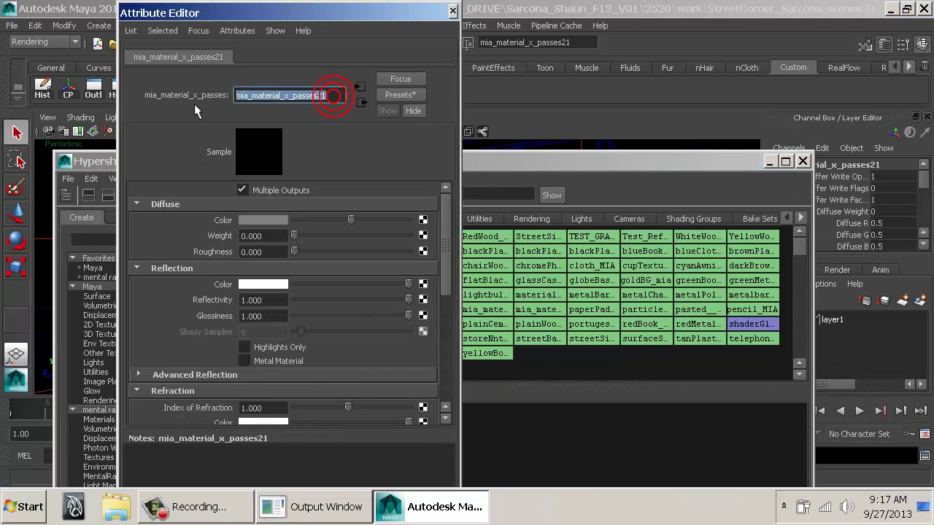
pyautogui.write('w')
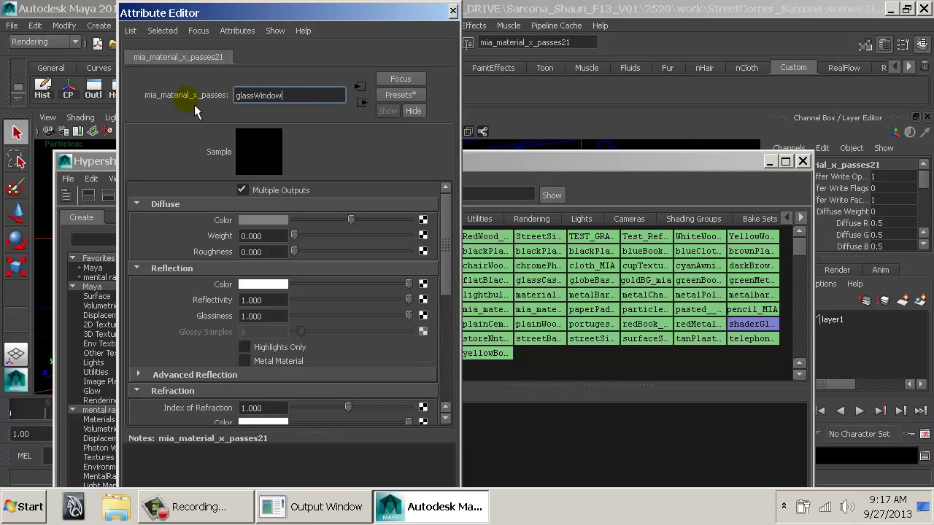
pyautogui.write('iassWindow_MIA')
pyautogui.press('Return')
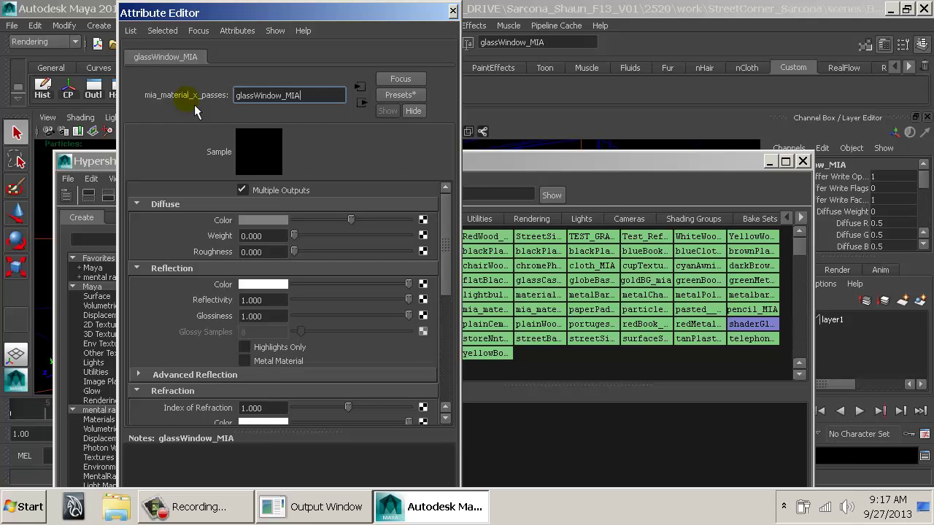
# Select the objects that use mia_material_x_passes22 and rename that material clothBoxes_MIA.
pyautogui.click(597, 180)
pyautogui.rightClick(434, 310)
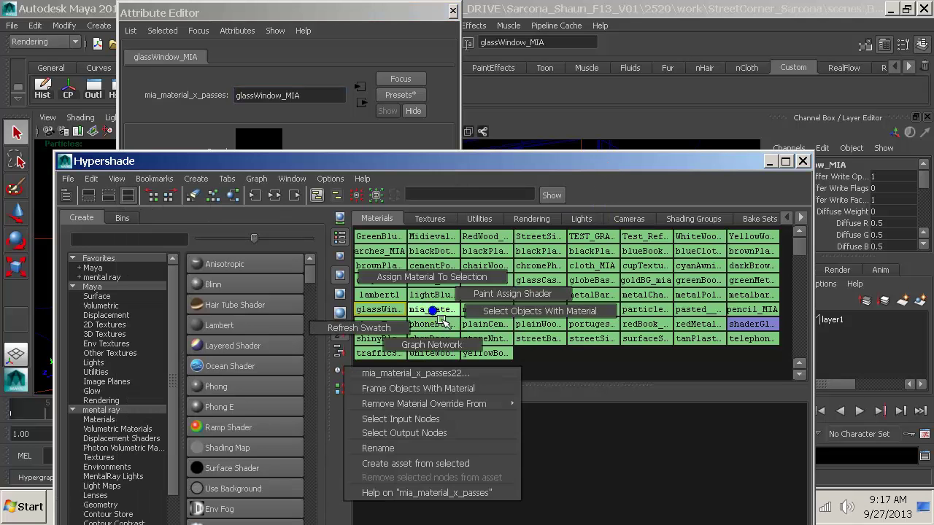
pyautogui.click(476, 313)
pyautogui.moveTo(562, 160); pyautogui.dragTo(574, 401)
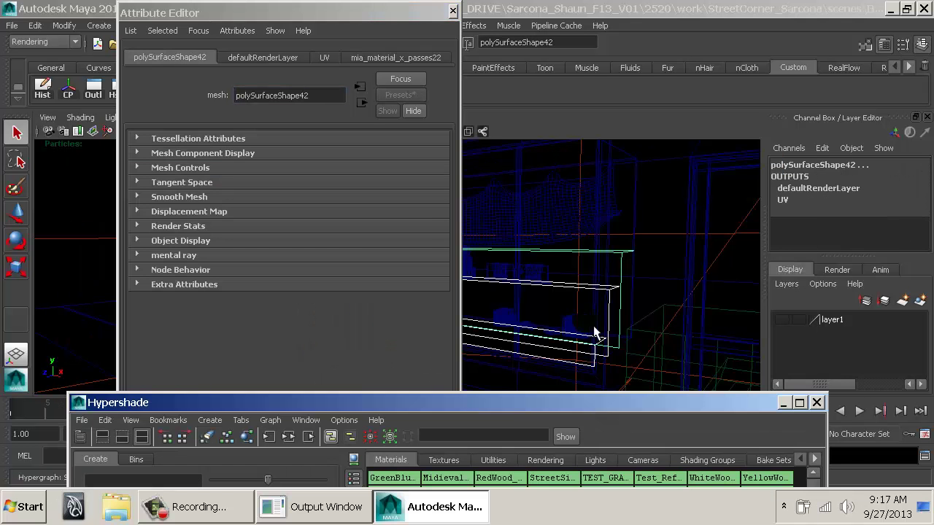
pyautogui.moveTo(756, 319); pyautogui.dragTo(739, 307)
pyautogui.click(405, 57)
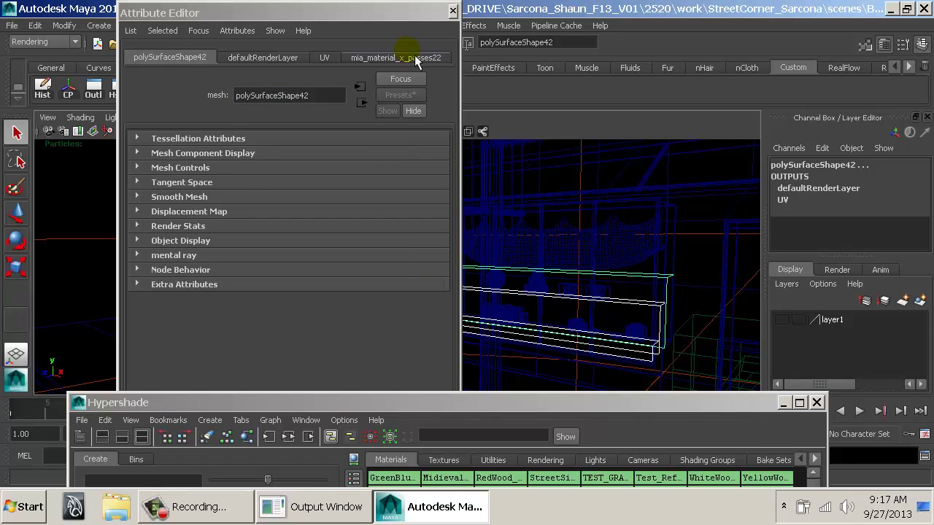
pyautogui.moveTo(328, 101); pyautogui.dragTo(199, 89)
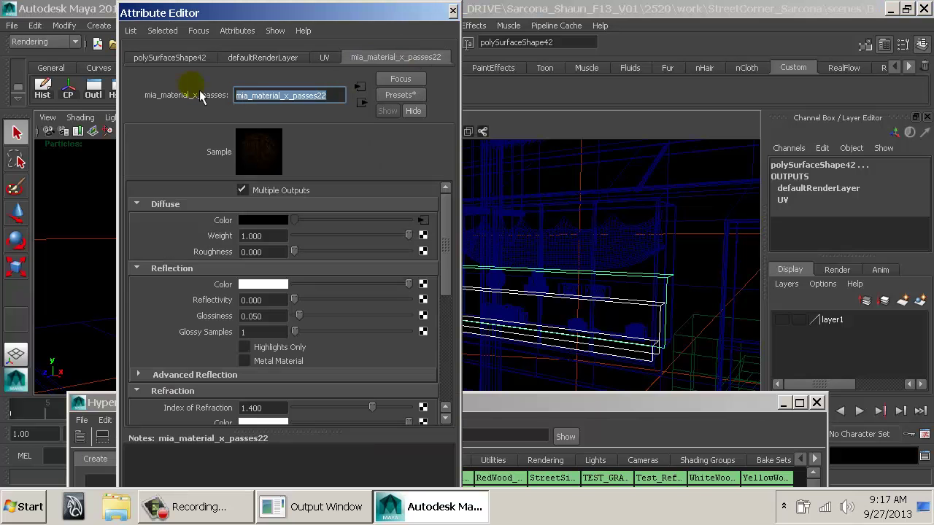
pyautogui.write('woodBoxes_MIA')
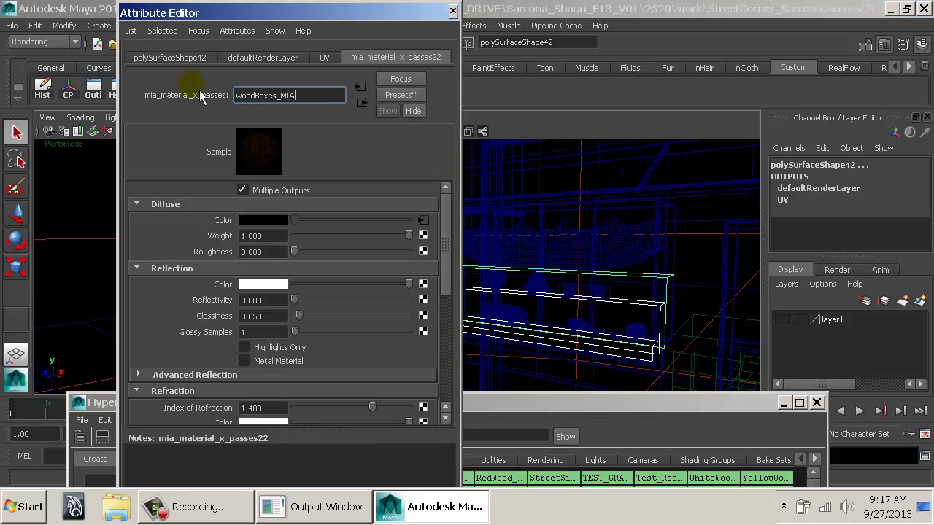
pyautogui.press('Return')
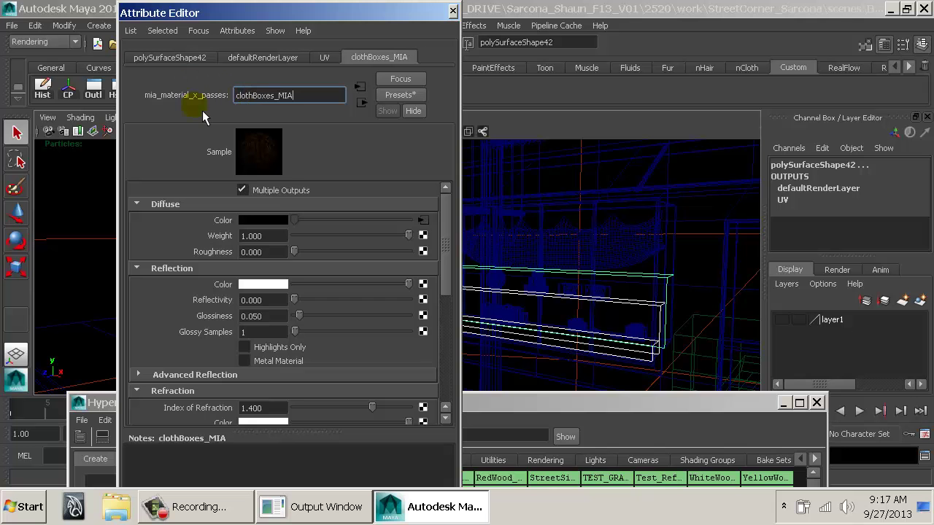
# Select the roof ledge objects that use mia_material_x_passes40 and rename their material ledgeBraces_MIA.
pyautogui.moveTo(630, 405); pyautogui.dragTo(633, 238)
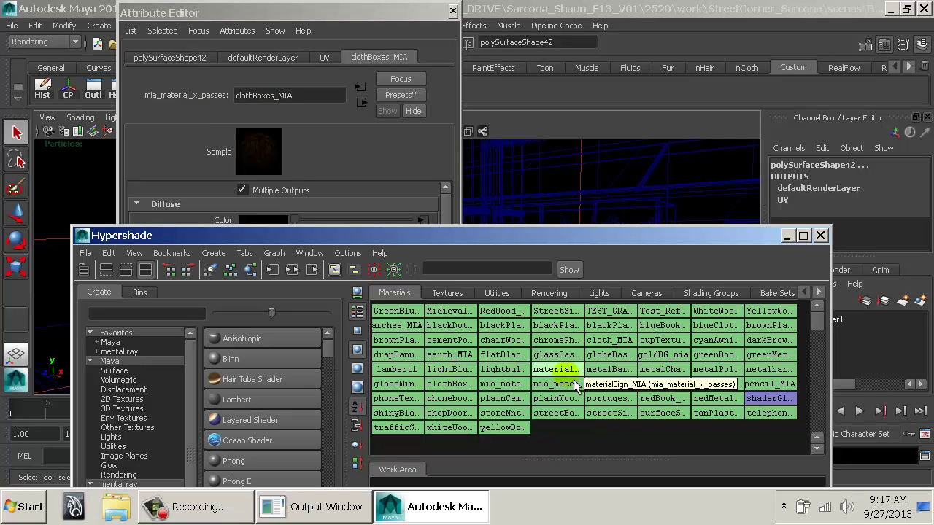
pyautogui.rightClick(502, 382)
pyautogui.click(587, 329)
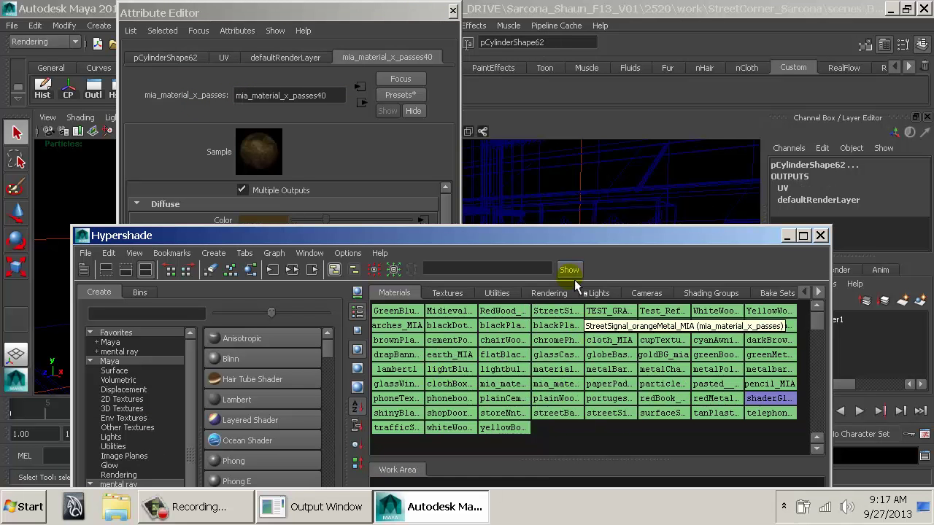
pyautogui.moveTo(599, 234); pyautogui.dragTo(589, 432)
pyautogui.moveTo(728, 367); pyautogui.dragTo(620, 346)
pyautogui.moveTo(307, 102); pyautogui.dragTo(268, 133)
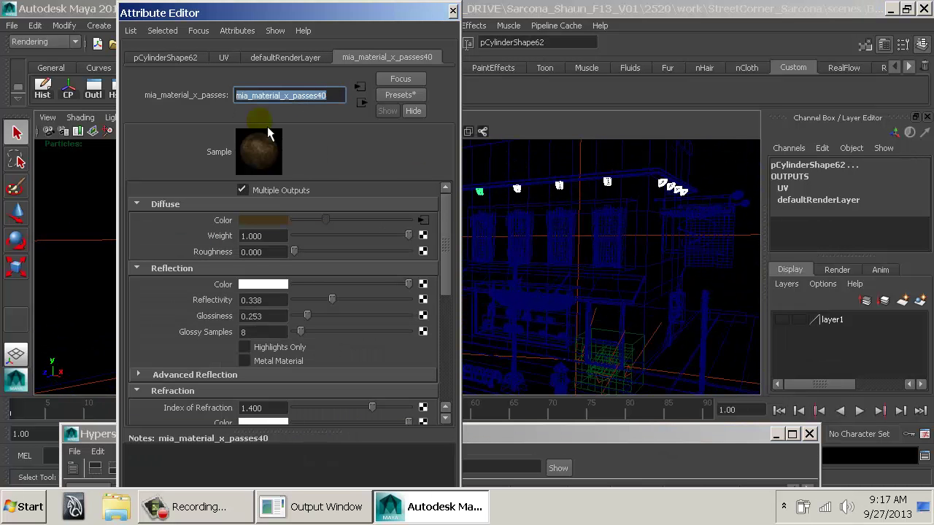
pyautogui.write('ledgeBraces_MIA')
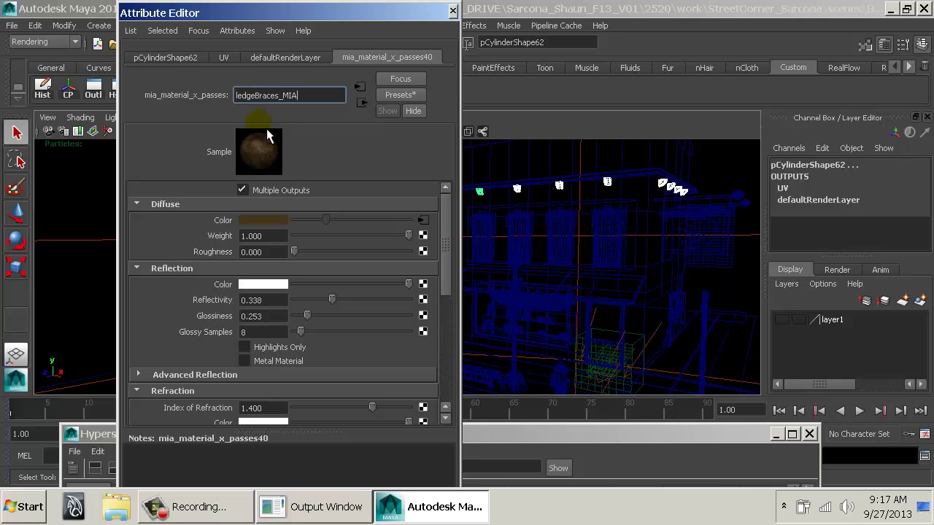
pyautogui.press('Return')
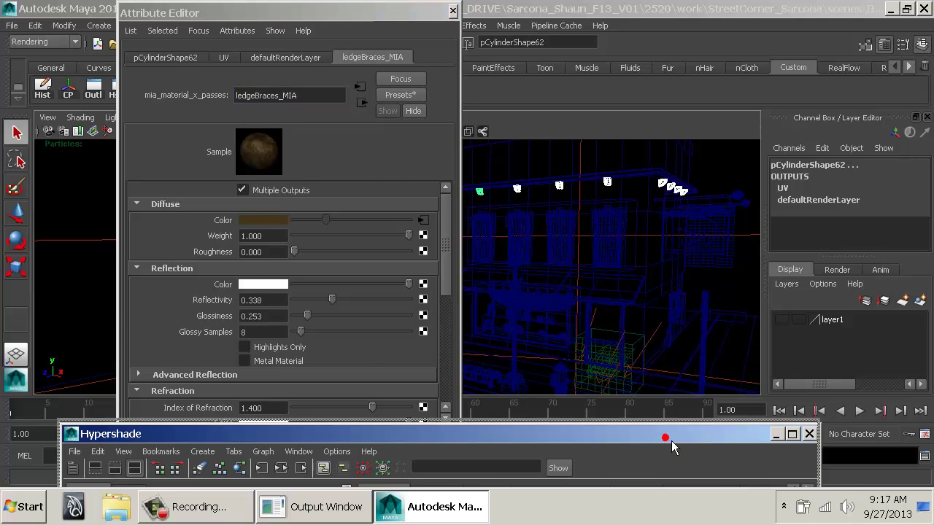
# Select the objects that use mia_material_x_passes49, view them up close and rename their material Chrome_MIA.
pyautogui.doubleClick(666, 438)
pyautogui.rightClick(581, 315)
pyautogui.click(563, 375)
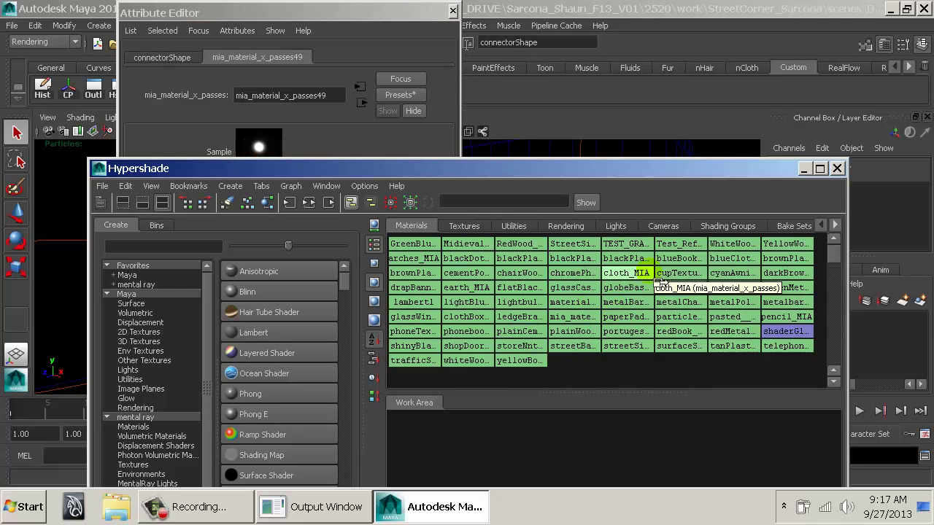
pyautogui.doubleClick(656, 167)
pyautogui.moveTo(604, 320); pyautogui.dragTo(787, 279)
pyautogui.scroll(8, 614, 279)
pyautogui.moveTo(338, 94); pyautogui.dragTo(240, 95)
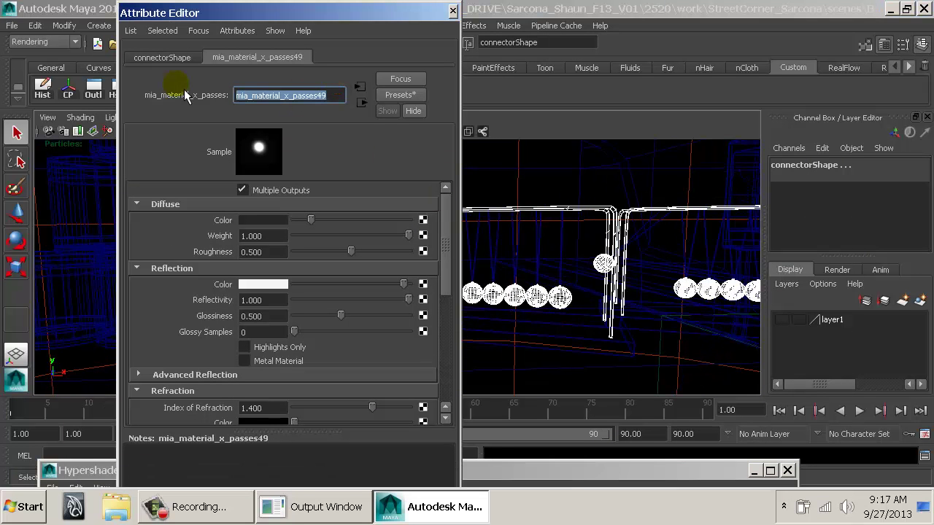
pyautogui.write('Ch')
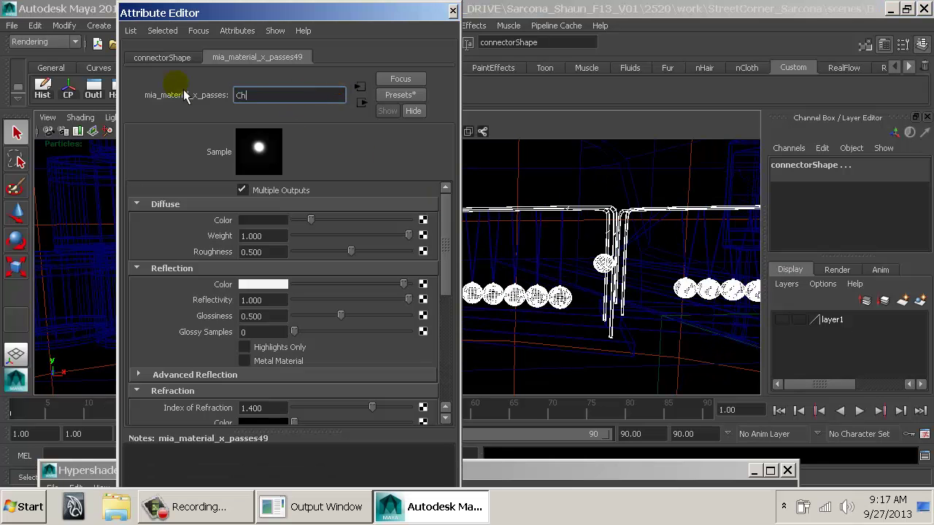
pyautogui.write('rome_MIA')
pyautogui.press('Return')
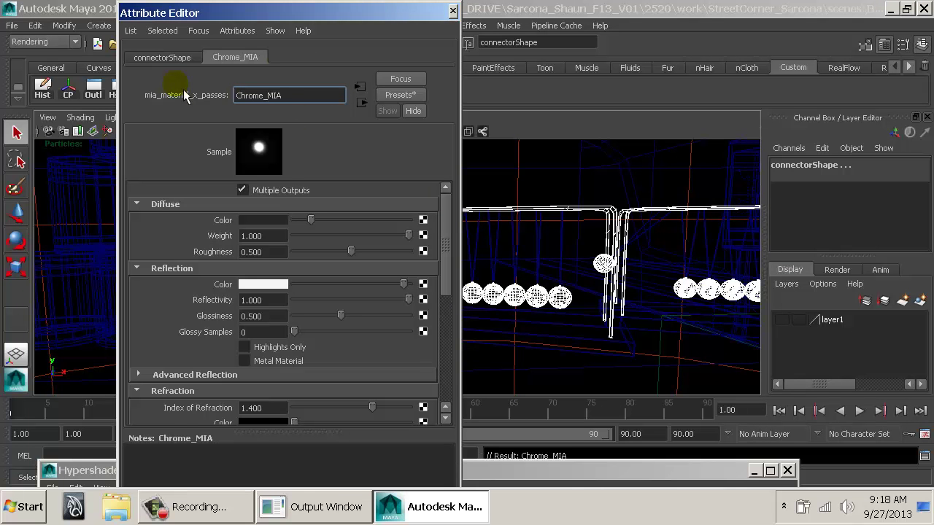
# Check the material list for remaining default names, and close the Hypershade and Attribute Editor.
pyautogui.click(587, 481)
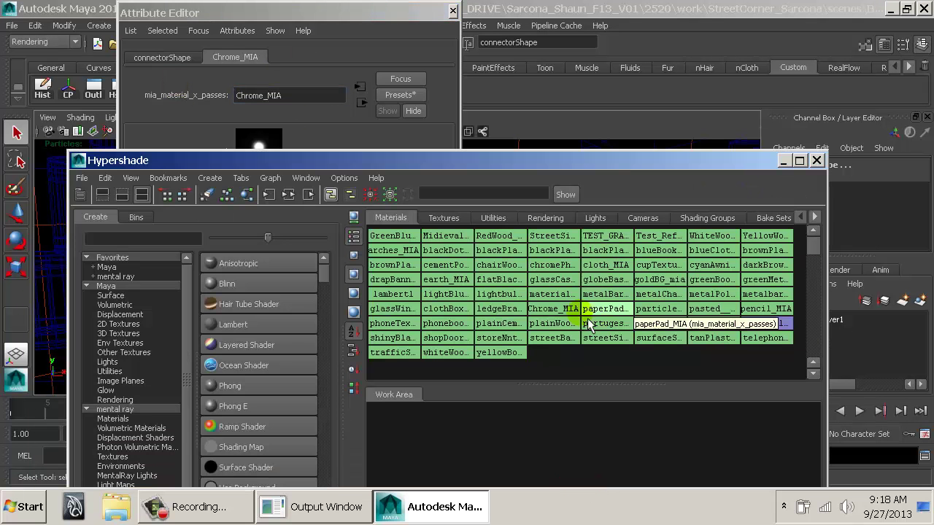
pyautogui.click(817, 160)
pyautogui.click(452, 10)
# Save the scene under the new name RenderingSetup_01.mb in the project's scenes folder.
pyautogui.click(12, 25)
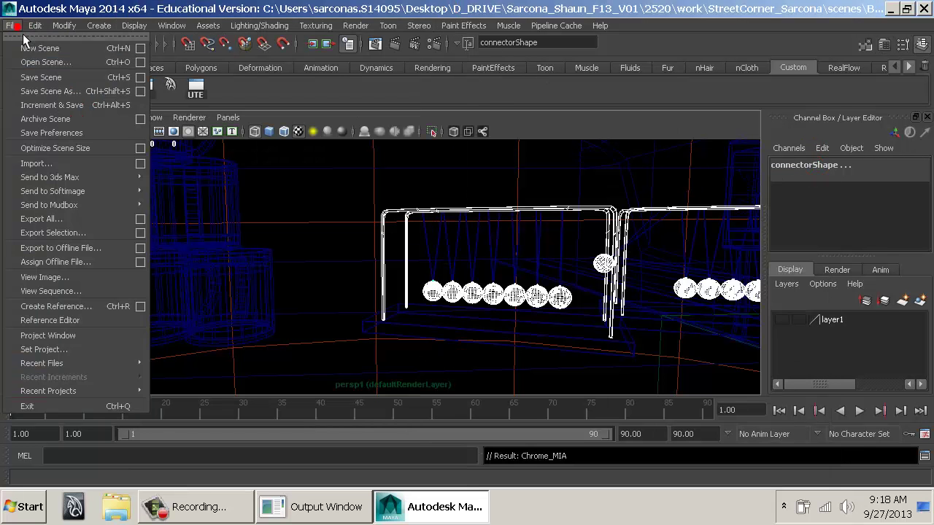
pyautogui.click(41, 90)
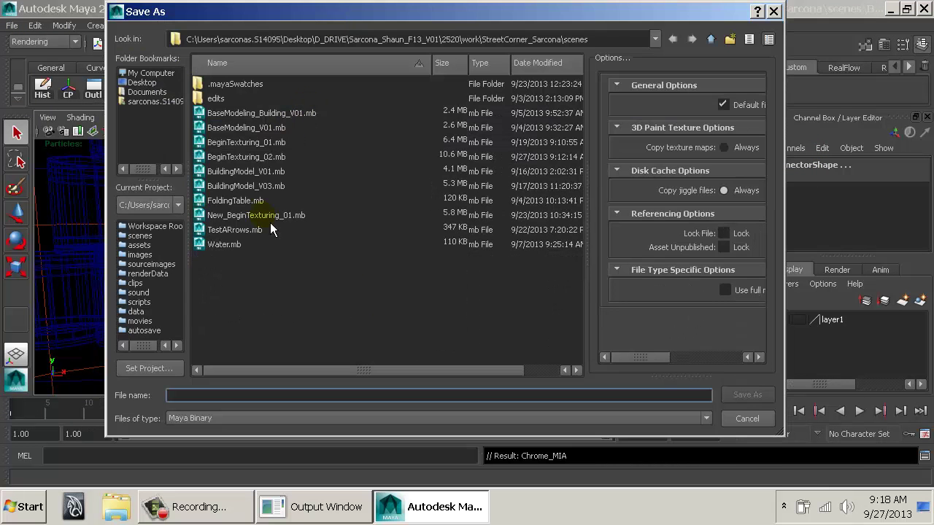
pyautogui.click(262, 215)
pyautogui.click(227, 398)
pyautogui.click(190, 396)
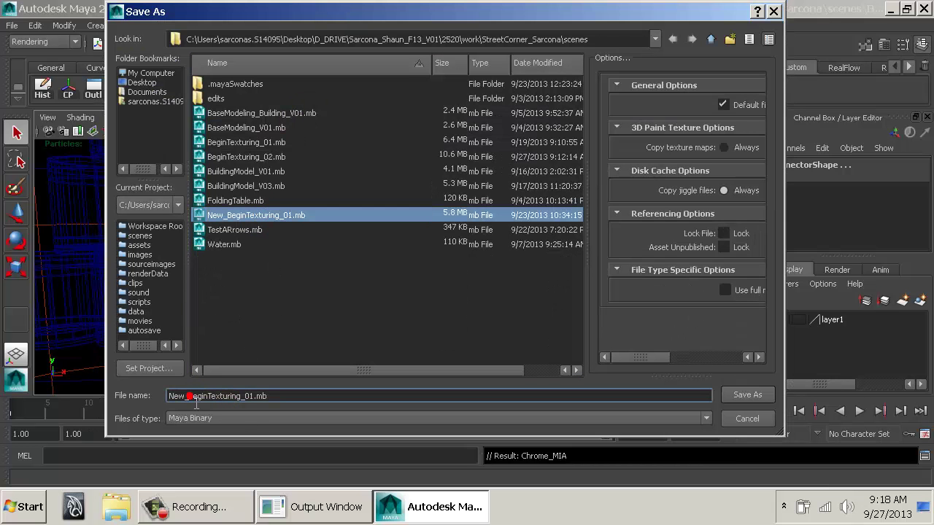
pyautogui.moveTo(190, 396); pyautogui.dragTo(108, 400)
pyautogui.press('Delete')
pyautogui.press('Delete')
pyautogui.press('Delete')
pyautogui.press('Delete')
pyautogui.press('Delete')
pyautogui.press('Delete')
pyautogui.press('Delete')
pyautogui.press('Delete')
pyautogui.press('Delete')
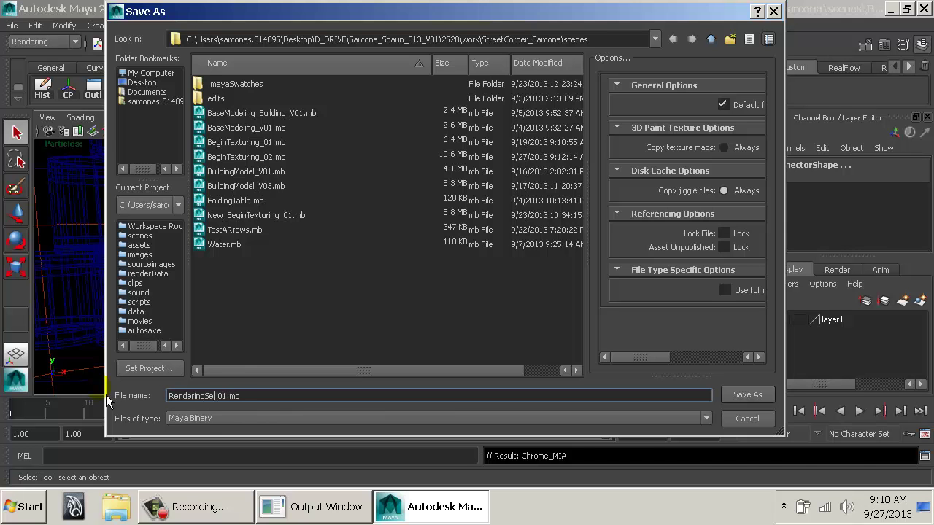
pyautogui.press('Return')
# Switch the view to shaded display, select the red oldChair at the shop window and frame it.
pyautogui.scroll(-5, 566, 295)
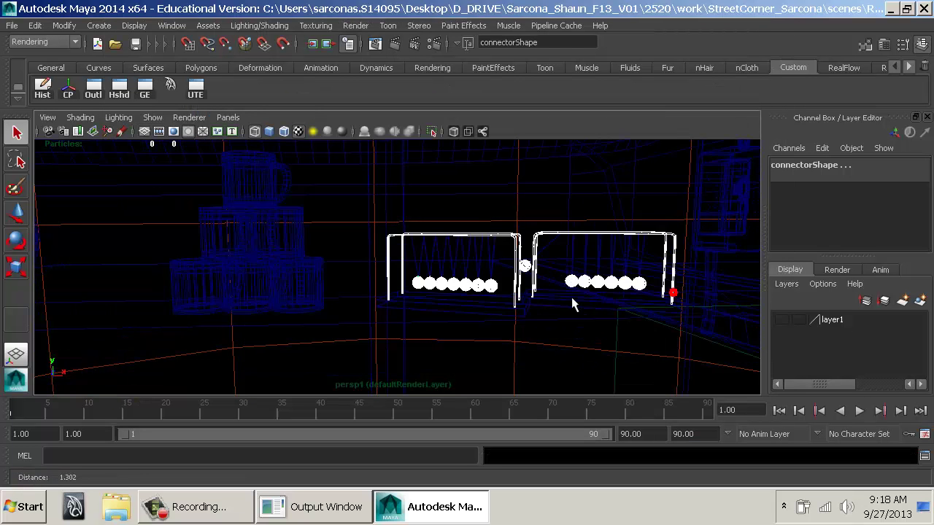
pyautogui.moveTo(568, 318); pyautogui.dragTo(402, 265)
pyautogui.press('5')
pyautogui.moveTo(554, 311)
pyautogui.mouseDown()
pyautogui.moveTo(256, 296)
pyautogui.moveTo(290, 273)
pyautogui.mouseUp()
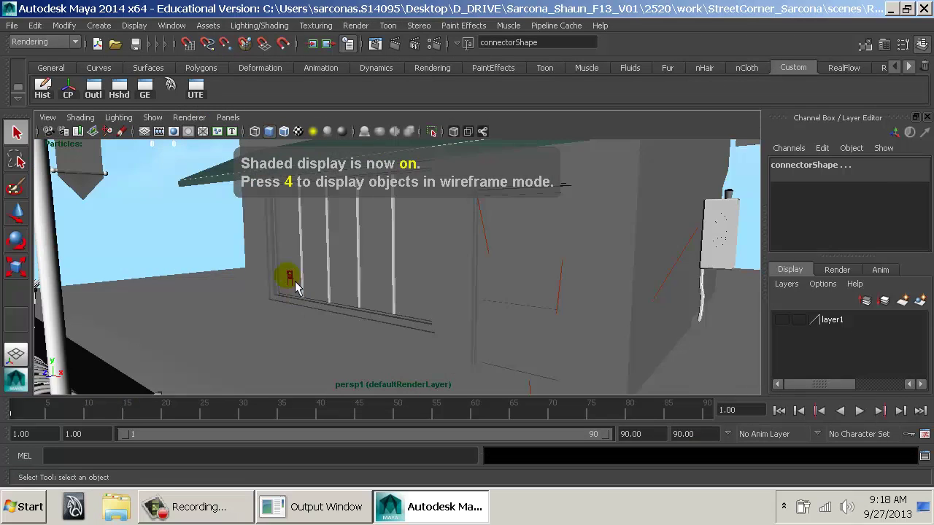
pyautogui.click(288, 275)
pyautogui.press('f')
# Move the red chair to about X 0.65, Z -4.798 inside the building and inspect it in shaded display.
pyautogui.moveTo(456, 317)
pyautogui.mouseDown()
pyautogui.moveTo(426, 332)
pyautogui.moveTo(462, 297)
pyautogui.moveTo(400, 294)
pyautogui.moveTo(512, 288)
pyautogui.moveTo(453, 292)
pyautogui.moveTo(450, 267)
pyautogui.moveTo(438, 271)
pyautogui.moveTo(465, 282)
pyautogui.mouseUp()
pyautogui.press('4')
pyautogui.press('5')
pyautogui.press('w')
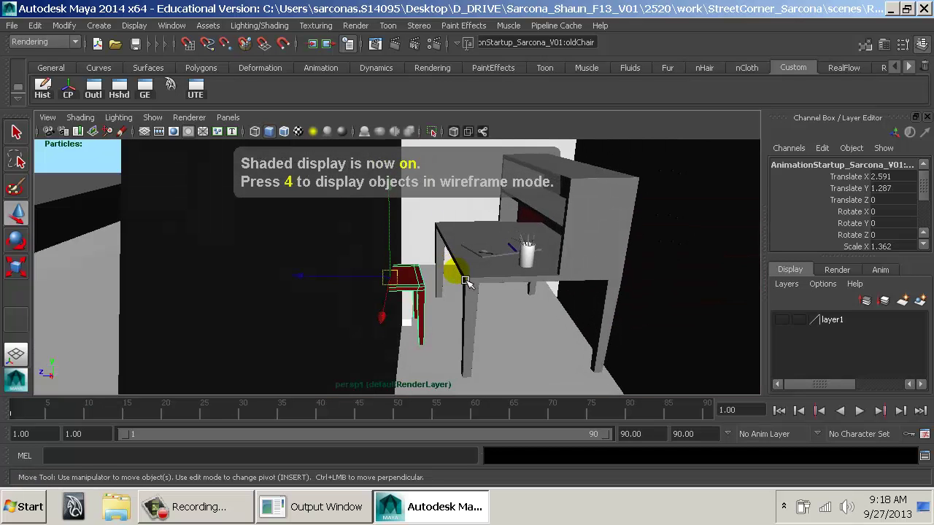
pyautogui.press('4')
pyautogui.moveTo(482, 319); pyautogui.dragTo(697, 342)
pyautogui.moveTo(483, 266); pyautogui.dragTo(672, 269)
pyautogui.moveTo(650, 300); pyautogui.dragTo(607, 233)
pyautogui.moveTo(712, 260)
pyautogui.mouseDown()
pyautogui.moveTo(540, 255)
pyautogui.moveTo(552, 172)
pyautogui.moveTo(430, 312)
pyautogui.mouseUp()
pyautogui.press('5')
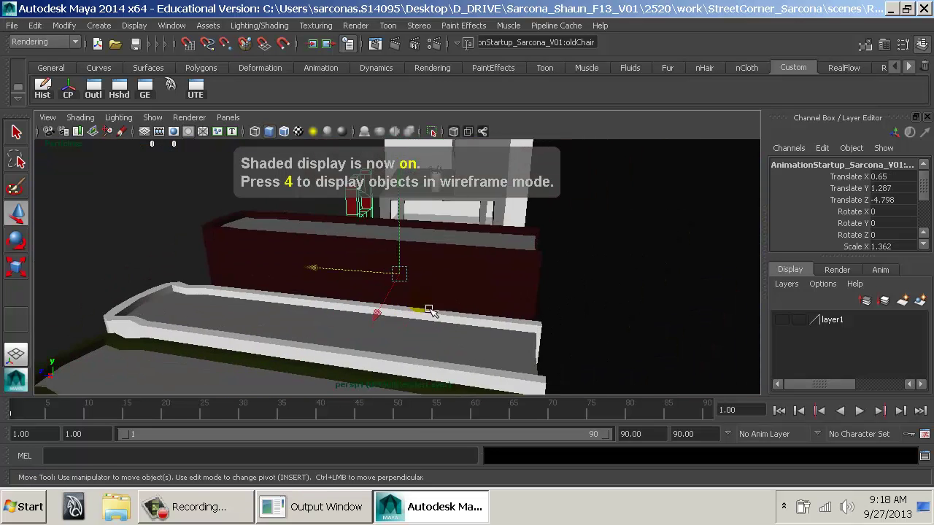
pyautogui.press('f')
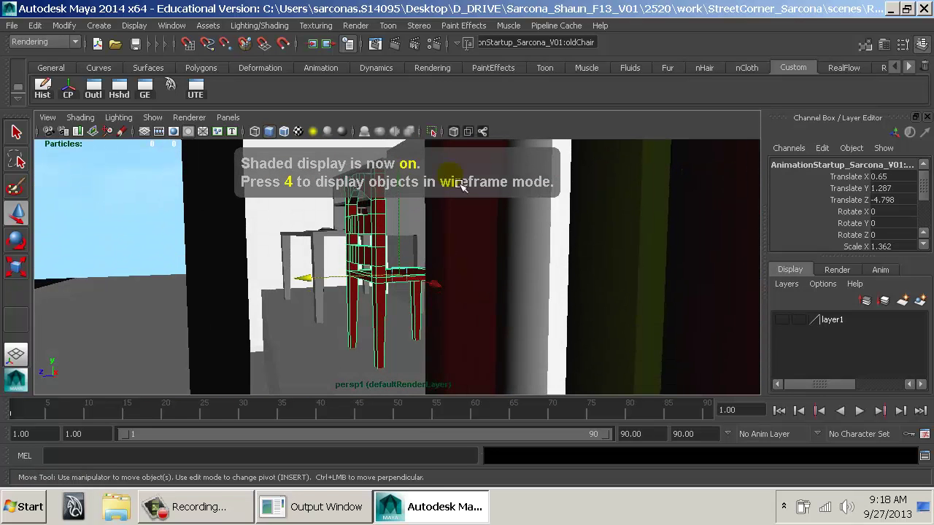
# Compare the chair's height with its surroundings and raise it to about Y 1.388.
pyautogui.moveTo(469, 267); pyautogui.dragTo(448, 259)
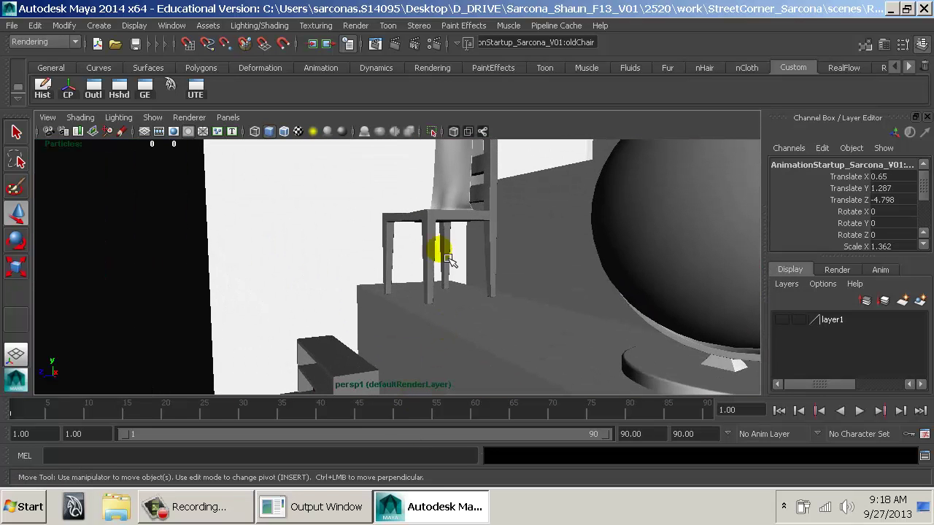
pyautogui.click(441, 224)
pyautogui.hotkey('ctrl', 'z')
pyautogui.moveTo(356, 373); pyautogui.dragTo(448, 204)
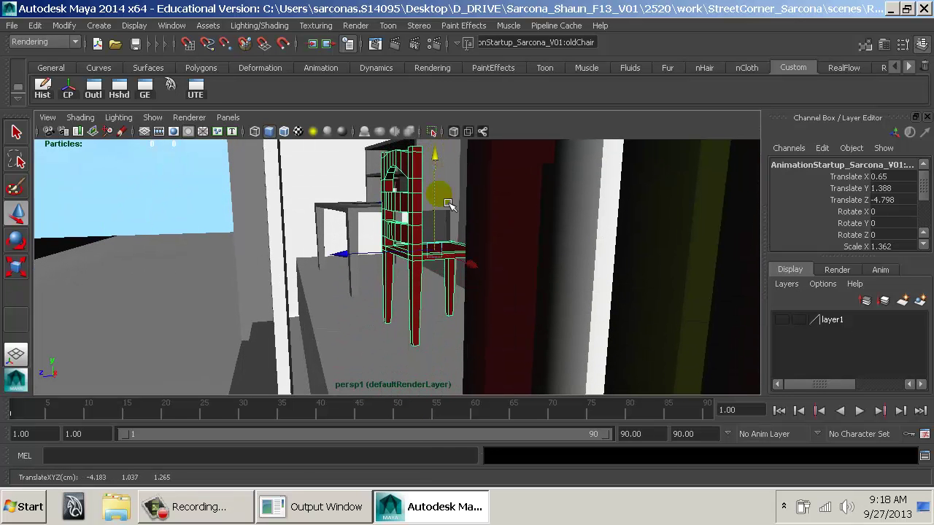
# Rotate the red chair freehand, inspect it in wireframe and shaded display, and clear the selection.
pyautogui.press('e')
pyautogui.moveTo(434, 270)
pyautogui.mouseDown()
pyautogui.moveTo(350, 274)
pyautogui.moveTo(553, 287)
pyautogui.moveTo(440, 253)
pyautogui.moveTo(546, 298)
pyautogui.moveTo(623, 309)
pyautogui.moveTo(406, 281)
pyautogui.moveTo(471, 294)
pyautogui.moveTo(454, 295)
pyautogui.moveTo(482, 323)
pyautogui.moveTo(456, 349)
pyautogui.mouseUp()
pyautogui.press('4')
pyautogui.press('5')
pyautogui.click(139, 227)
# Open the render settings window and place it beside the viewport so the street corner remains visible.
pyautogui.click(435, 44)
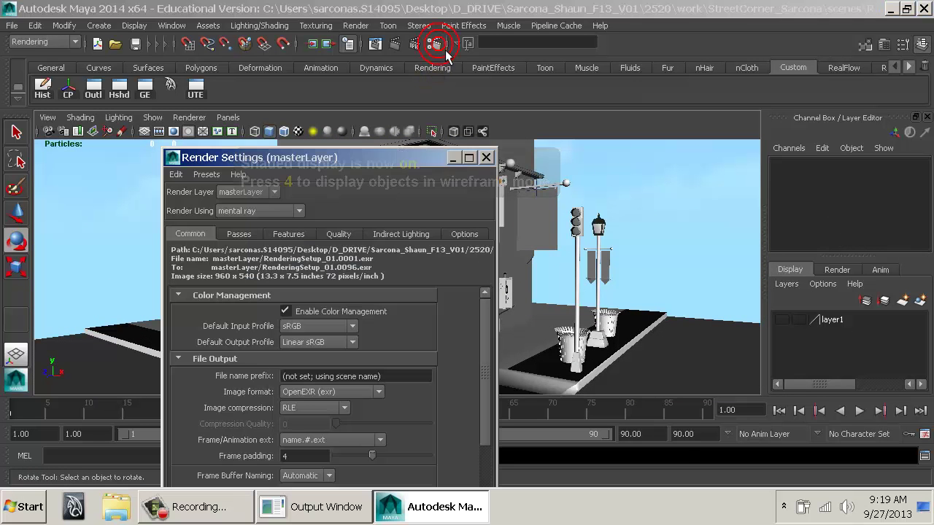
pyautogui.moveTo(404, 157); pyautogui.dragTo(593, 3)
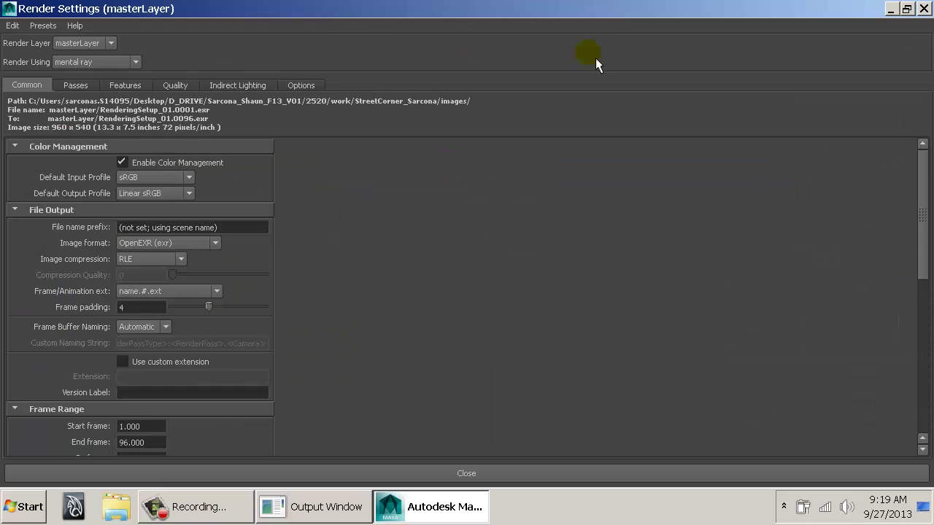
pyautogui.doubleClick(503, 16)
pyautogui.moveTo(412, 158); pyautogui.dragTo(758, 12)
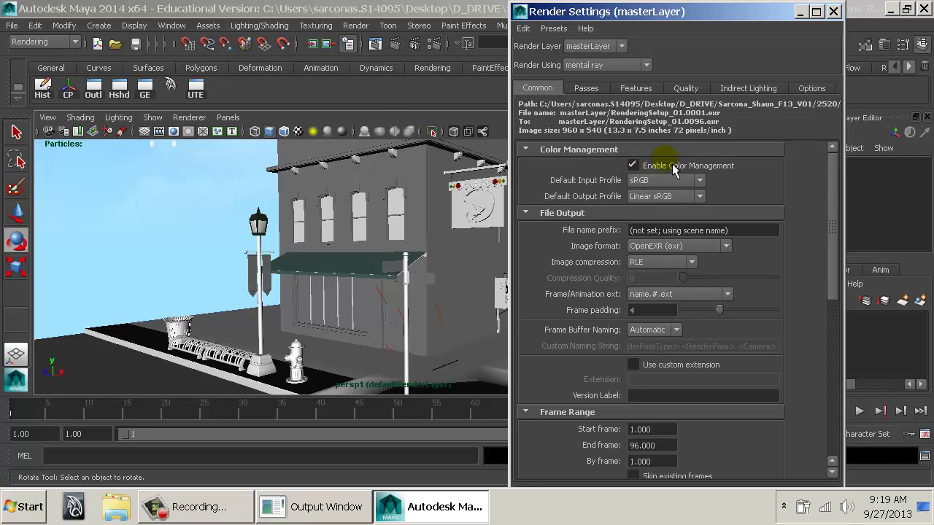
# Review the file output options, keeping OpenEXR (exr) as image format, RLE compression and the name.#.ext frame extension.
pyautogui.click(746, 232)
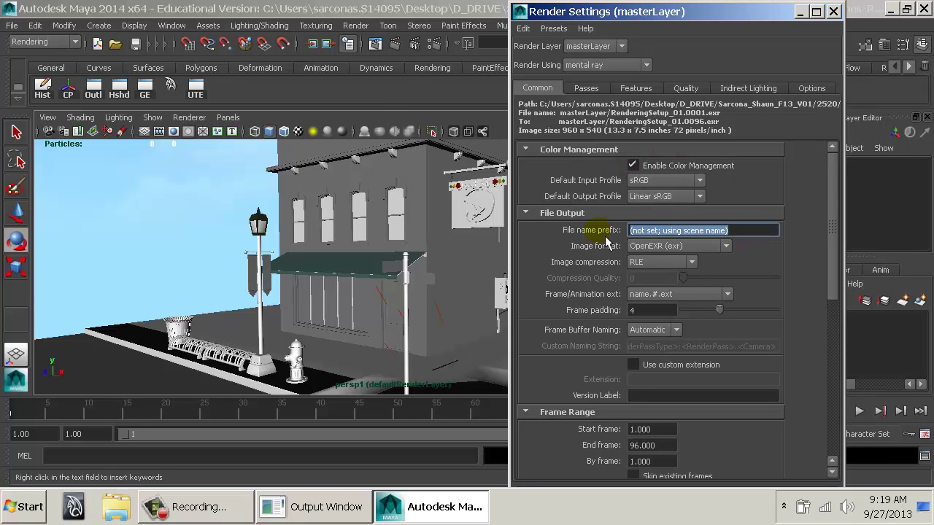
pyautogui.click(646, 246)
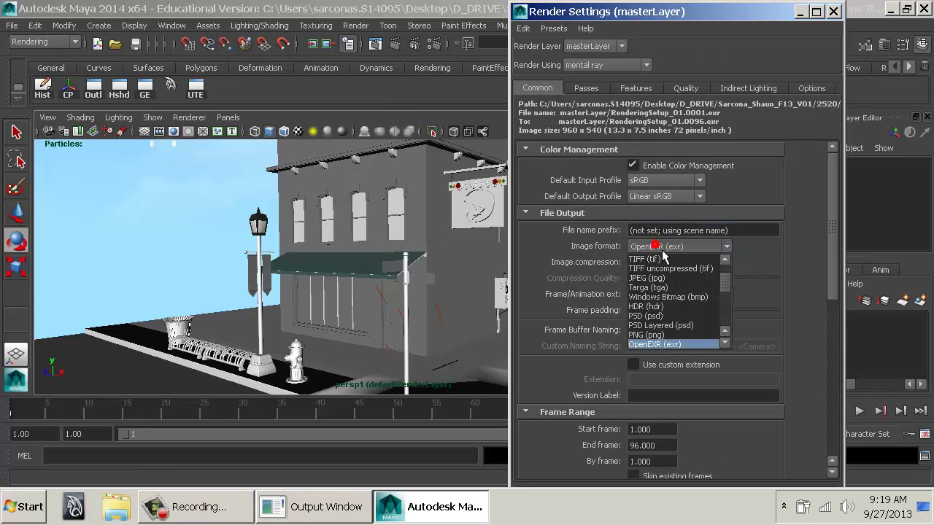
pyautogui.click(667, 345)
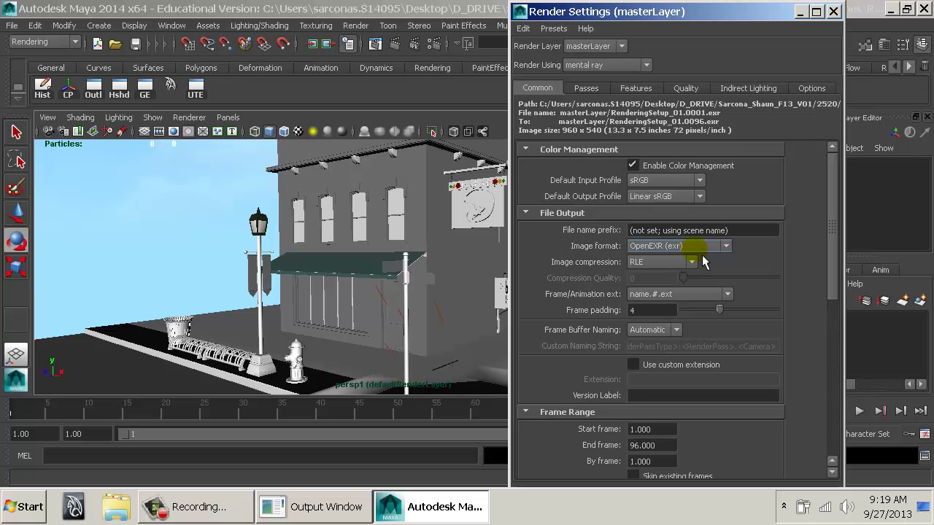
pyautogui.click(661, 261)
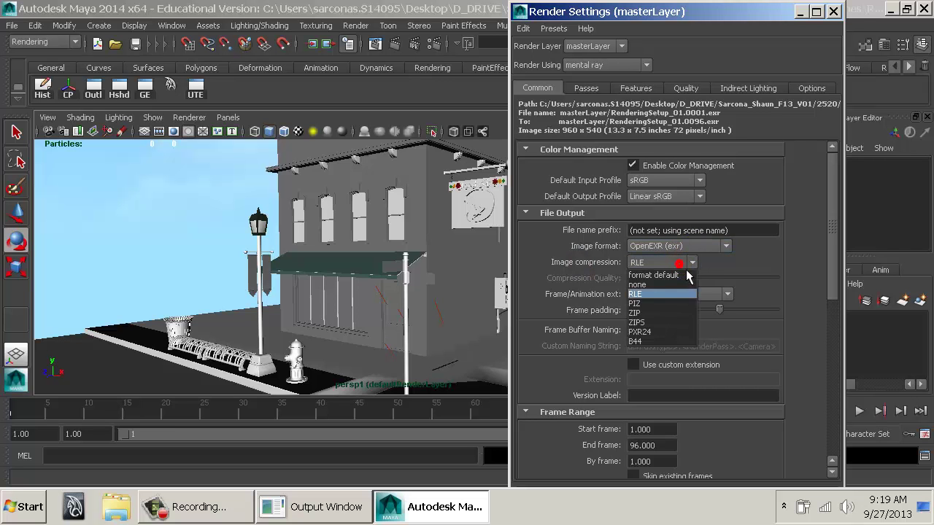
pyautogui.click(659, 299)
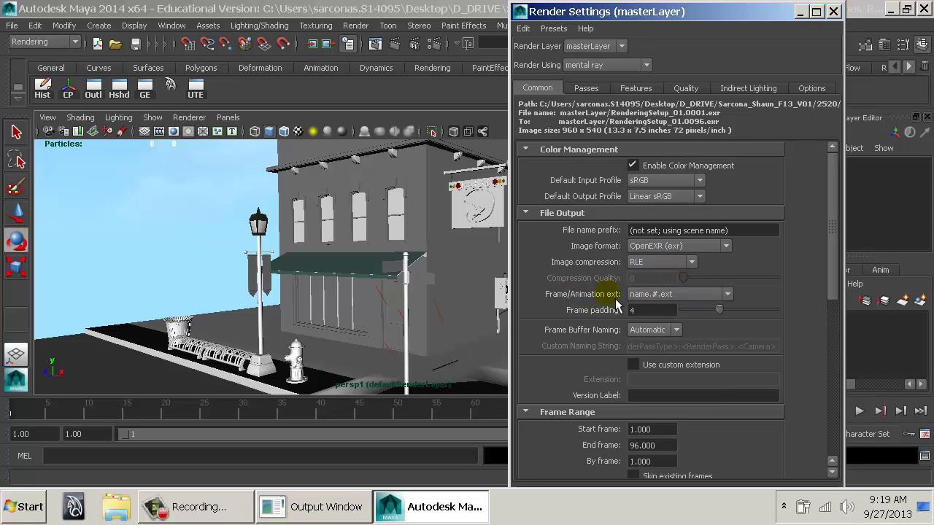
pyautogui.click(682, 294)
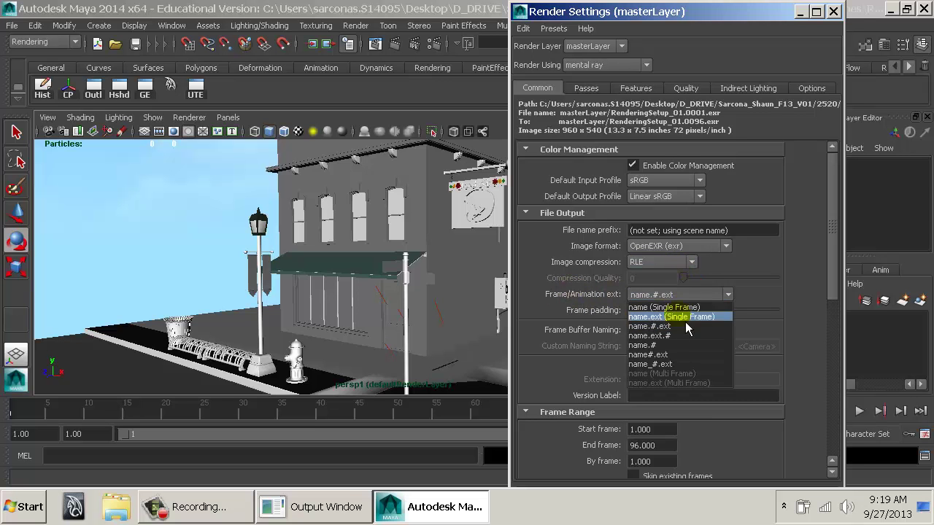
pyautogui.click(670, 329)
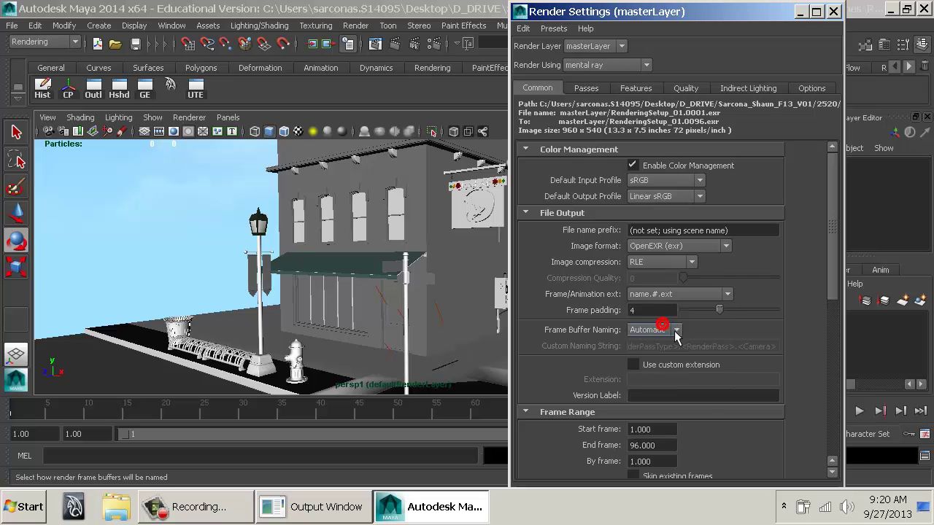
# Try a frame padding of 3 and restore it to 4.
pyautogui.click(637, 310)
pyautogui.moveTo(644, 314); pyautogui.dragTo(616, 314)
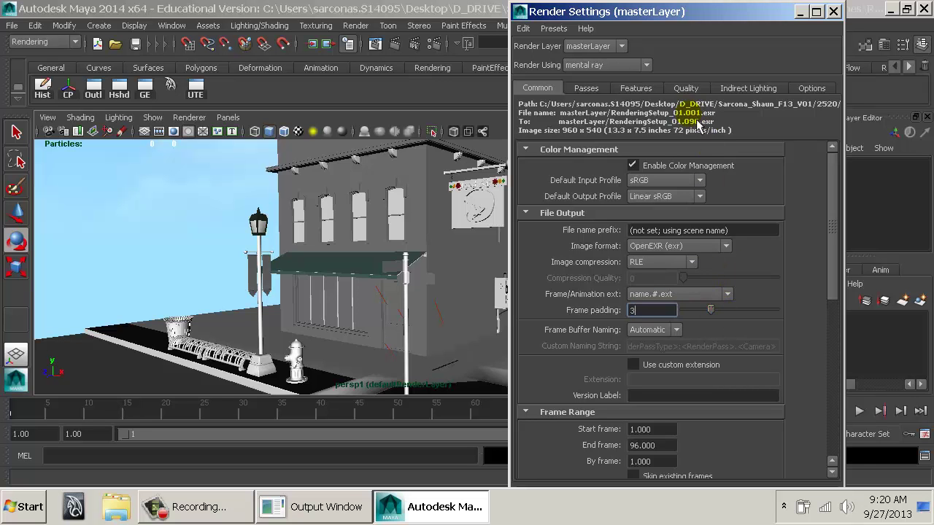
pyautogui.moveTo(718, 316); pyautogui.dragTo(709, 312)
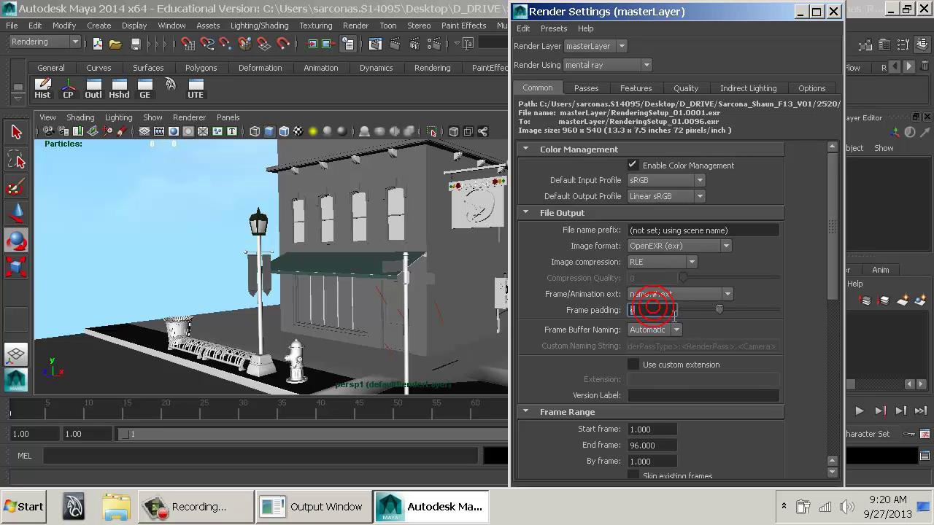
# Review the frame buffer naming options, keeping Automatic, and check the start, end and by-frame values of the frame range.
pyautogui.scroll(-2, 660, 308)
pyautogui.click(663, 241)
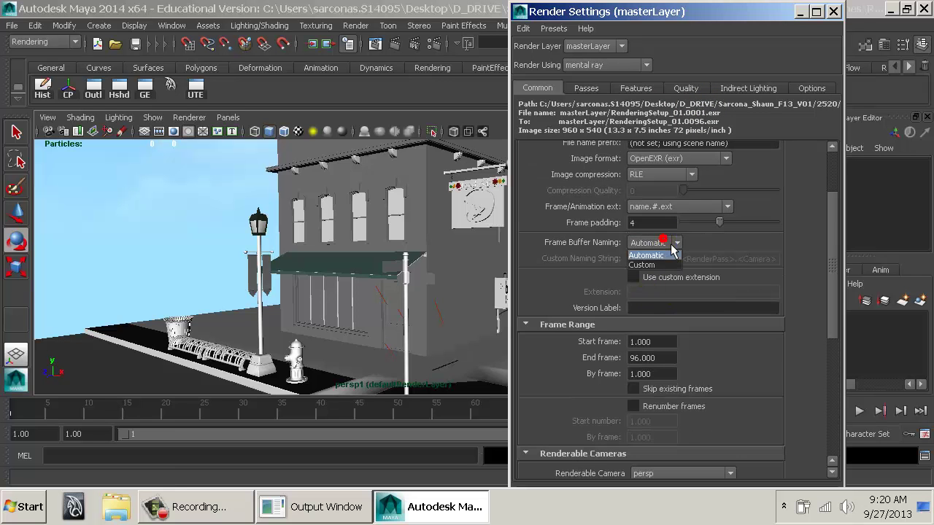
pyautogui.click(673, 252)
pyautogui.moveTo(837, 274); pyautogui.dragTo(849, 328)
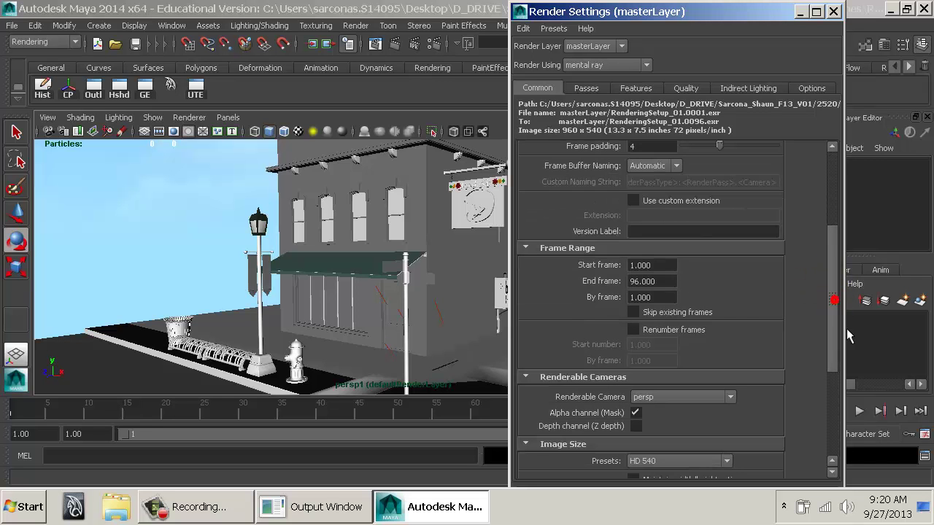
pyautogui.click(662, 264)
pyautogui.click(659, 281)
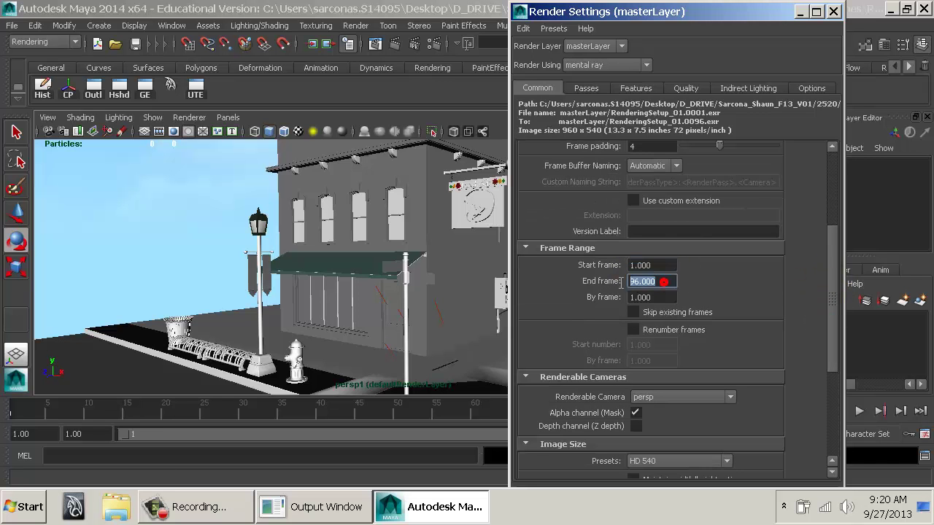
pyautogui.click(672, 296)
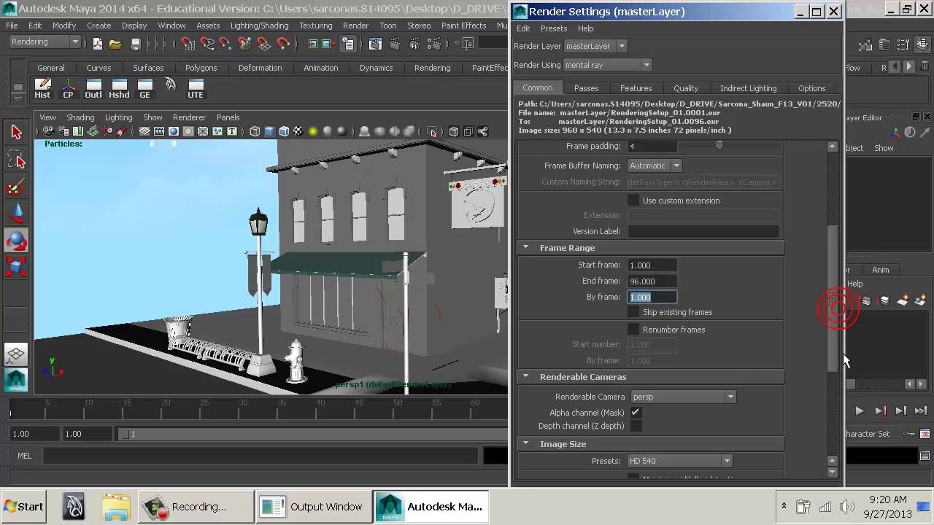
# Review the available renderable cameras and keep persp selected.
pyautogui.moveTo(844, 357); pyautogui.dragTo(839, 423)
pyautogui.click(692, 259)
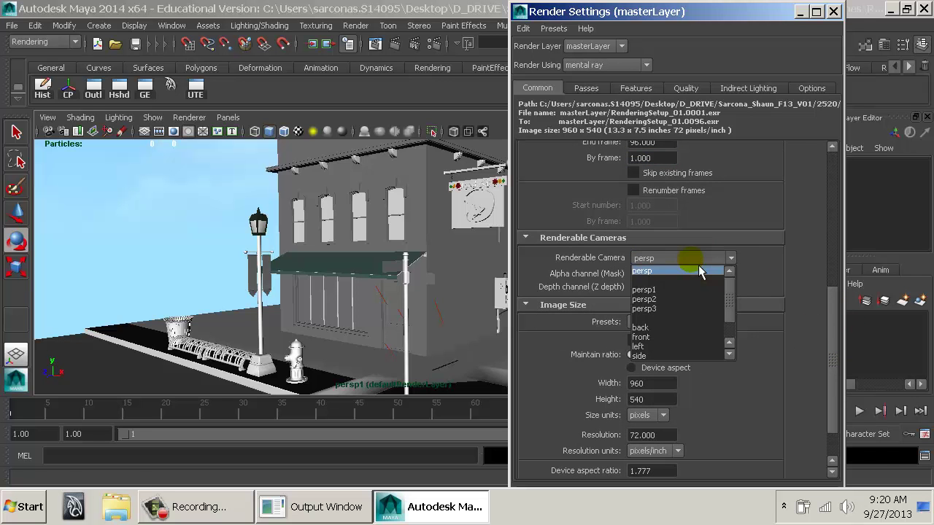
pyautogui.click(698, 267)
# Look through the persp camera in the viewport and scrub the animation back to frame 1.
pyautogui.moveTo(46, 409); pyautogui.dragTo(163, 428)
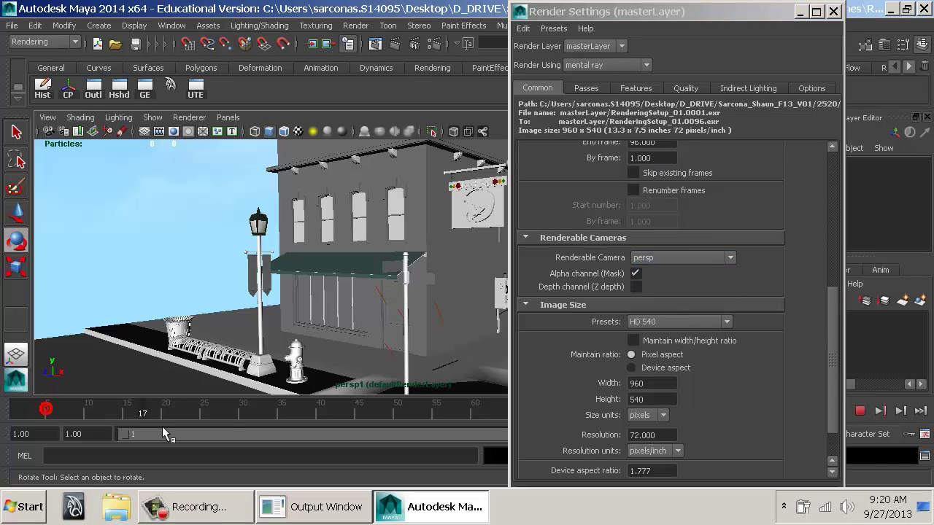
pyautogui.click(227, 118)
pyautogui.moveTo(270, 135)
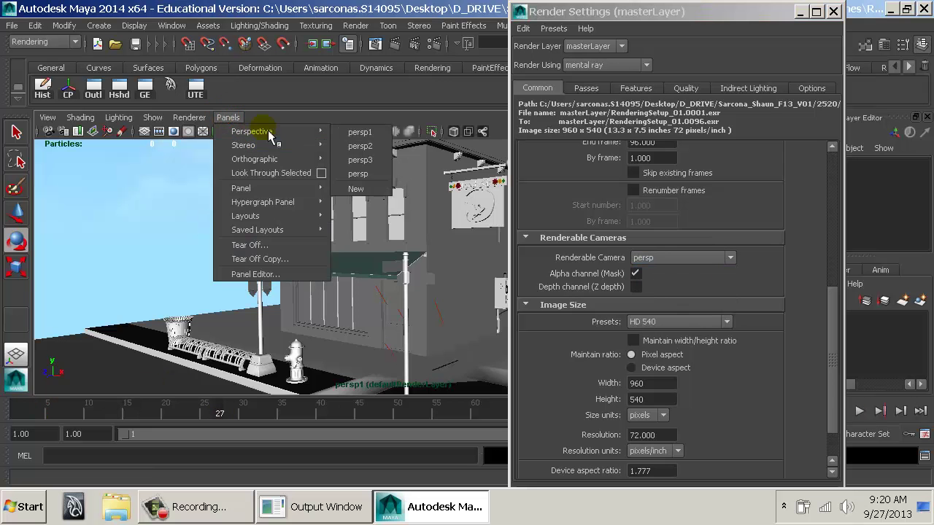
pyautogui.click(361, 174)
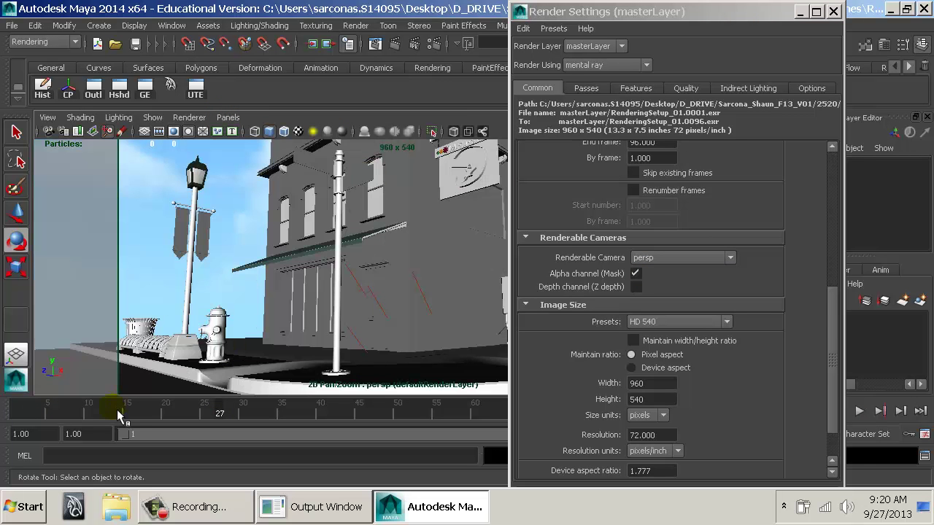
pyautogui.moveTo(109, 410); pyautogui.dragTo(6, 398)
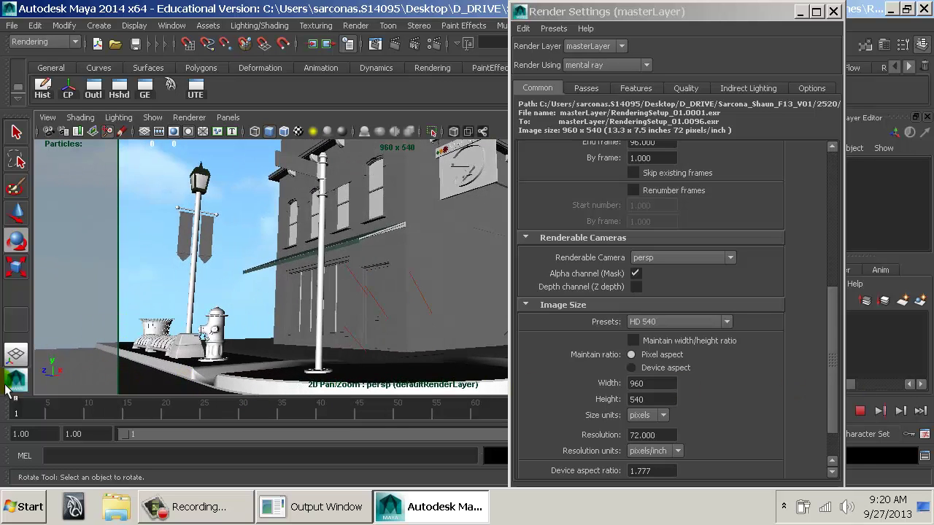
pyautogui.moveTo(5, 385)
pyautogui.mouseDown()
pyautogui.moveTo(766, 400)
pyautogui.moveTo(183, 398)
pyautogui.moveTo(6, 381)
pyautogui.mouseUp()
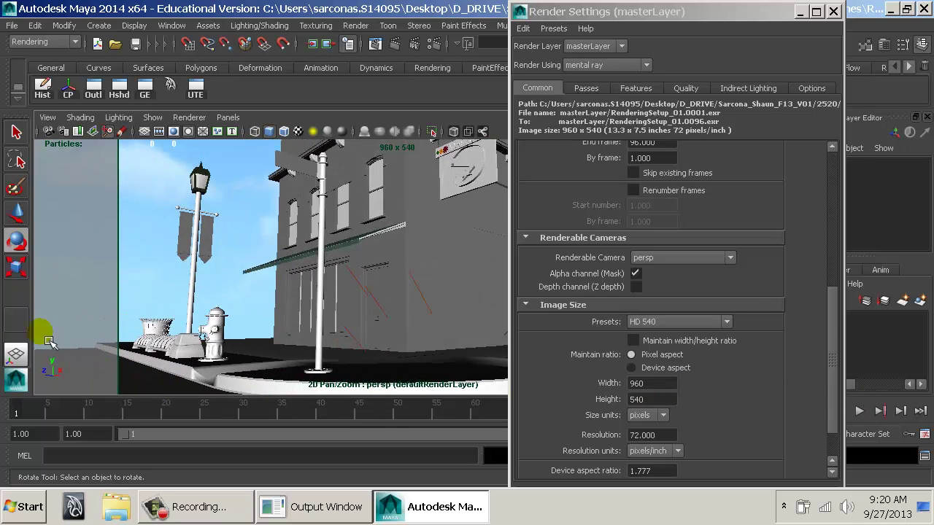
# Expand the Scene Assembly and Render Options sections and turn off Enable Default Light.
pyautogui.click(743, 280)
pyautogui.moveTo(833, 314); pyautogui.dragTo(839, 403)
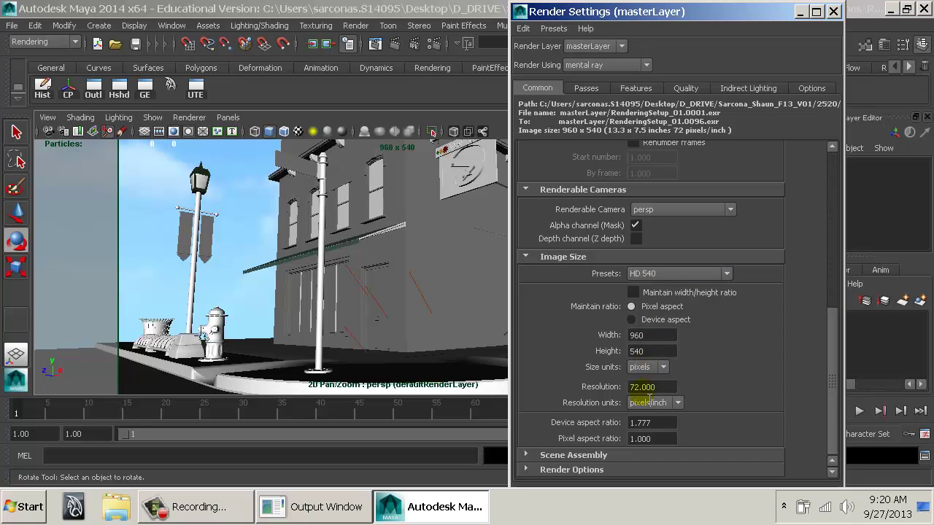
pyautogui.click(576, 454)
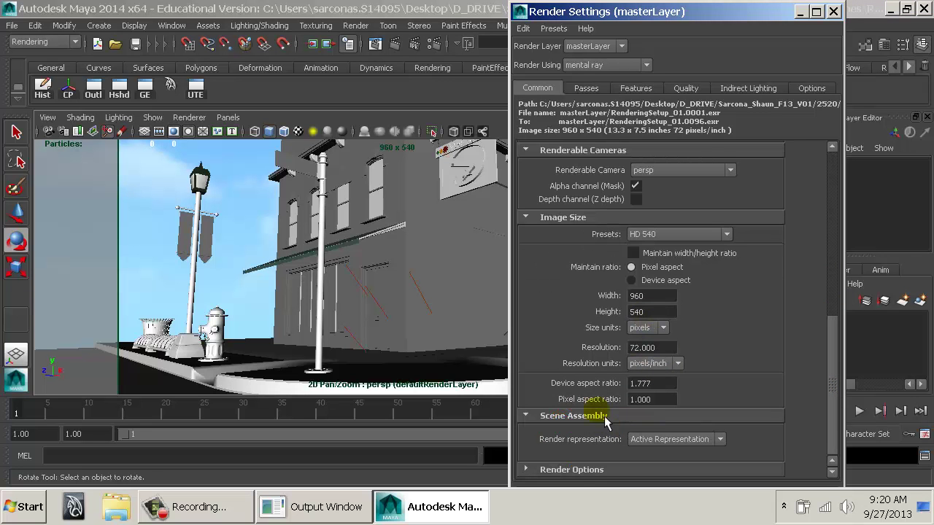
pyautogui.click(576, 469)
pyautogui.click(695, 375)
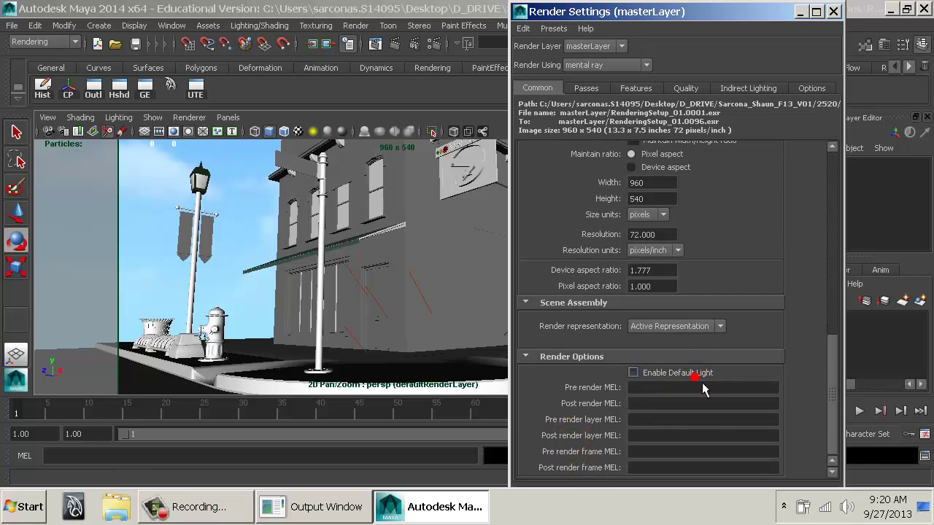
# Start creating new scene render passes and select Ambient Occlusion, Camera Depth, Camera Depth Remapped and Diffuse.
pyautogui.click(605, 90)
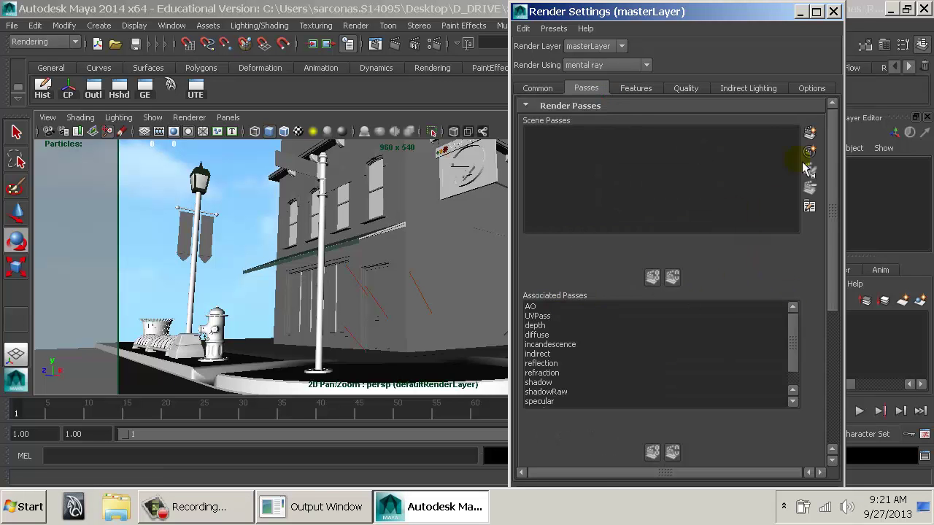
pyautogui.click(809, 133)
pyautogui.moveTo(488, 83); pyautogui.dragTo(356, 45)
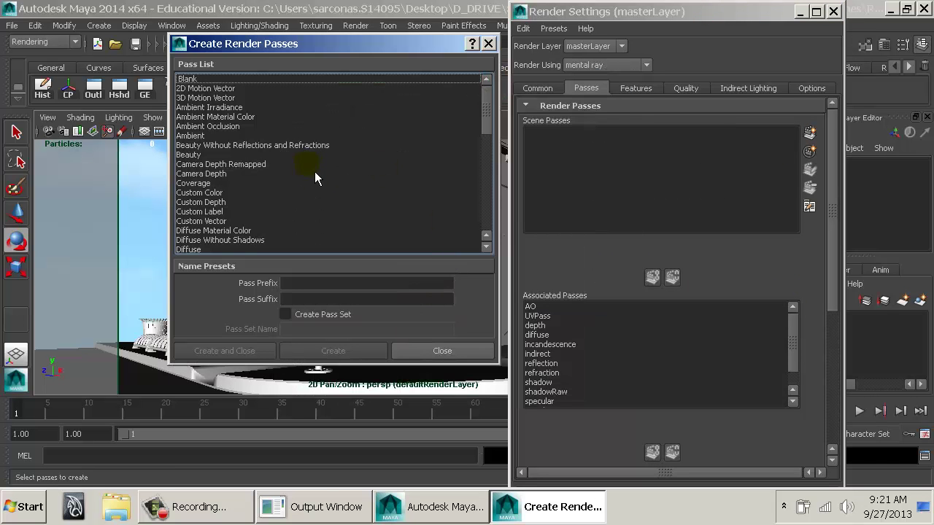
pyautogui.click(232, 127)
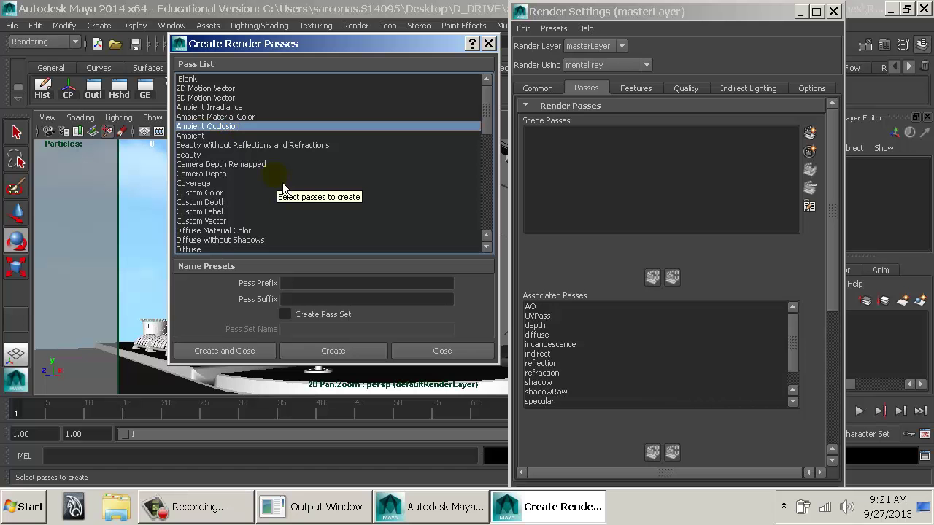
pyautogui.keyDown('ctrl'); pyautogui.click(226, 174); pyautogui.keyUp('ctrl')
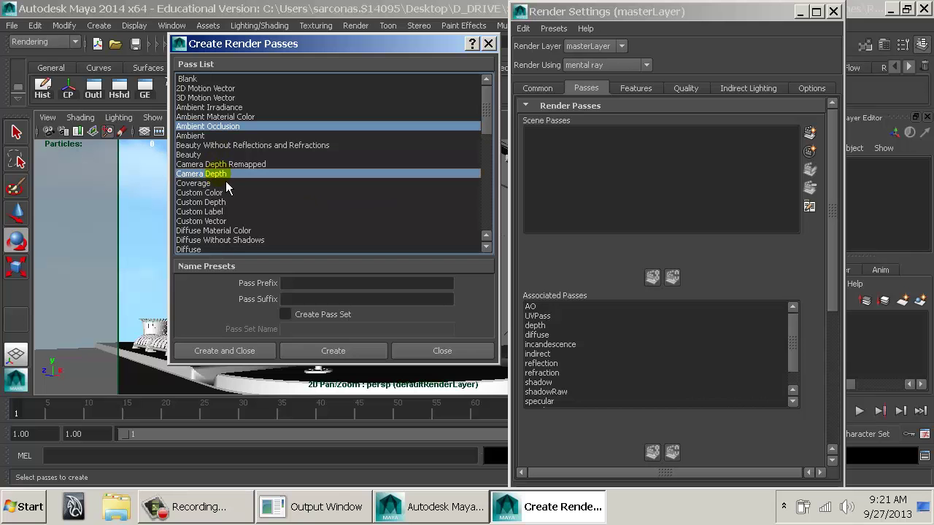
pyautogui.keyDown('ctrl'); pyautogui.click(229, 165); pyautogui.keyUp('ctrl')
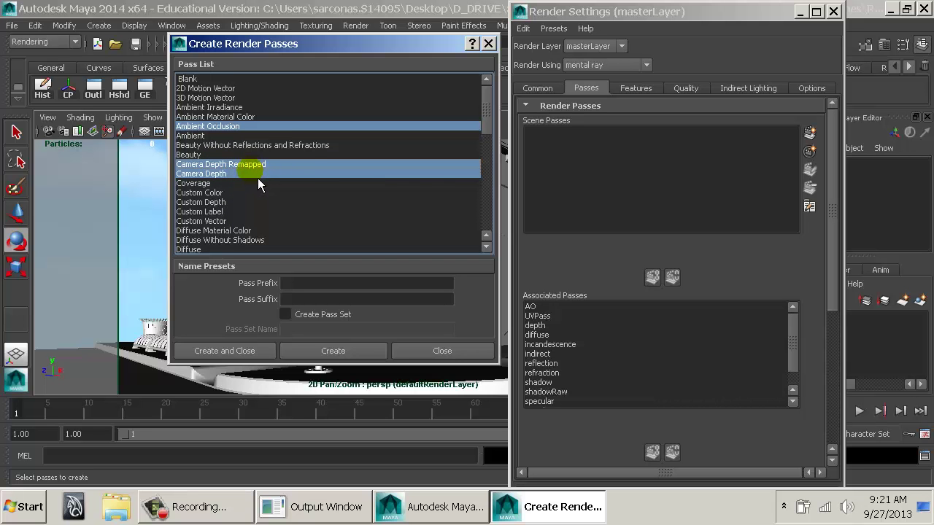
pyautogui.keyDown('ctrl'); pyautogui.click(226, 249); pyautogui.keyUp('ctrl')
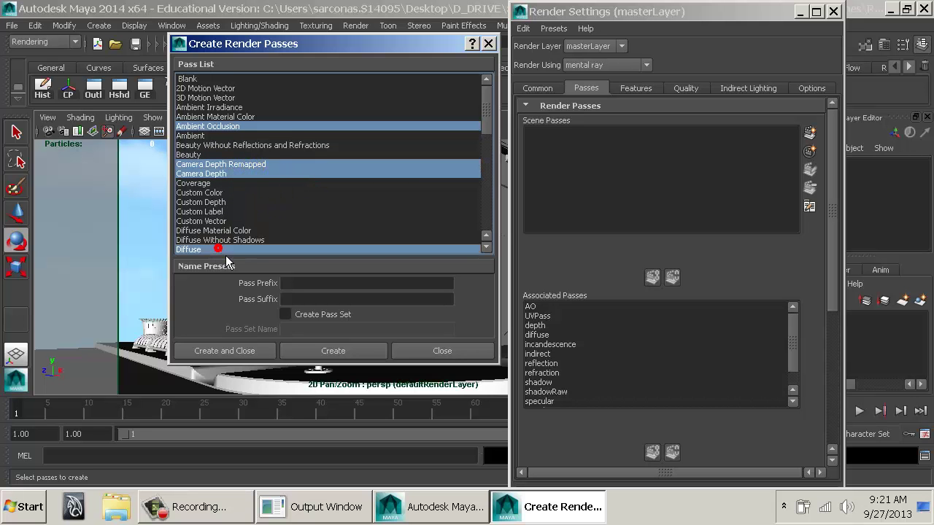
# Add Indirect and Incandescence to the selection of render passes.
pyautogui.scroll(-2, 256, 209)
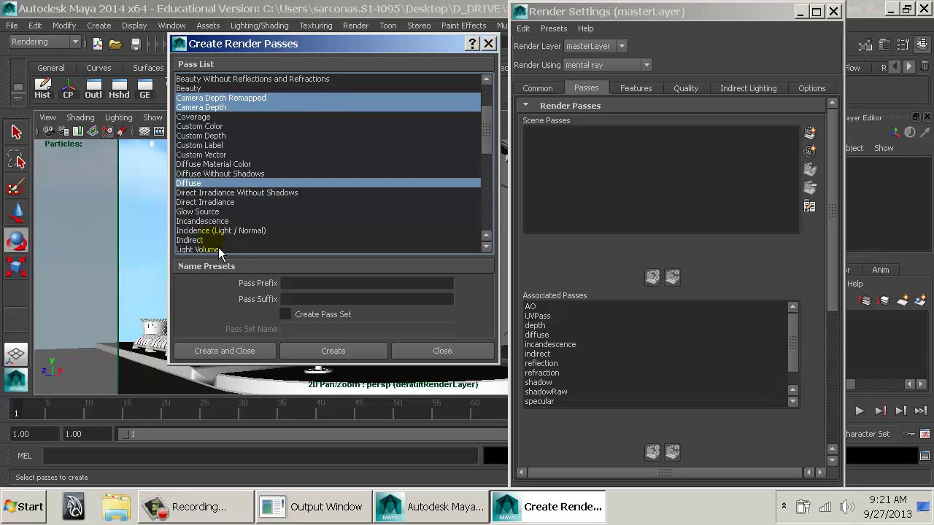
pyautogui.keyDown('ctrl'); pyautogui.click(218, 240); pyautogui.keyUp('ctrl')
pyautogui.scroll(-2, 249, 206)
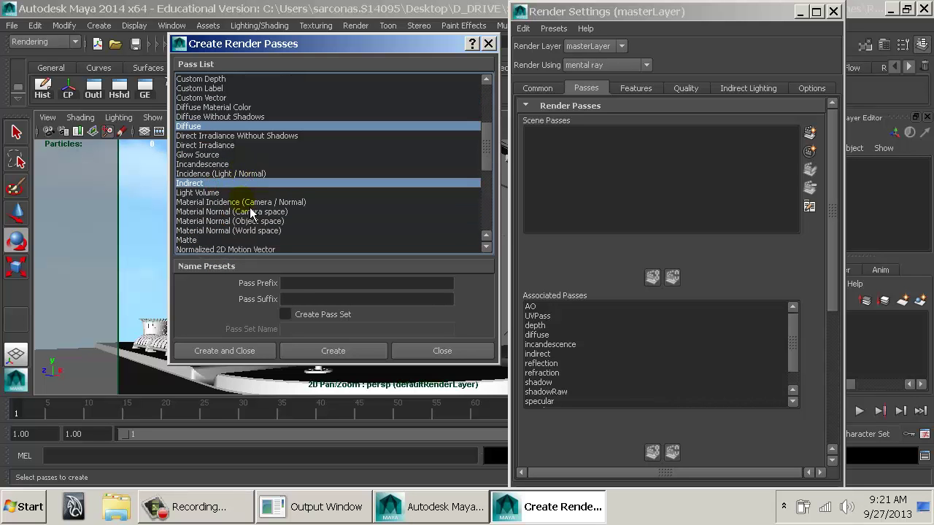
pyautogui.keyDown('ctrl'); pyautogui.click(232, 166); pyautogui.keyUp('ctrl')
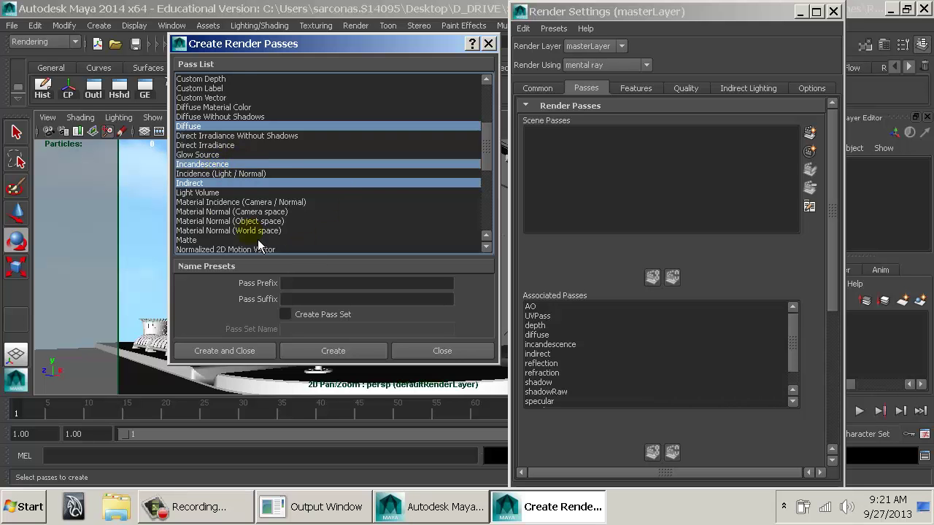
# Add the Reflection, Shadow and Specular passes to the selection.
pyautogui.scroll(-1, 206, 224)
pyautogui.scroll(-2, 227, 217)
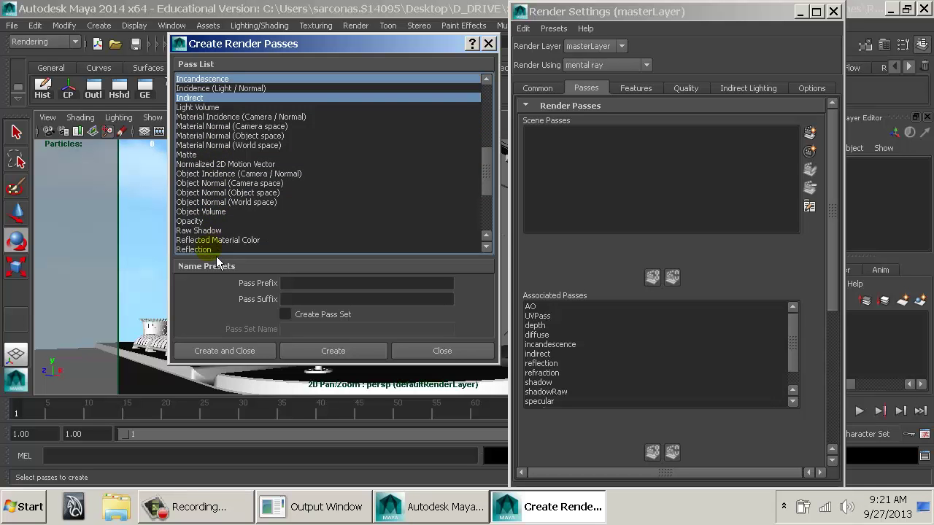
pyautogui.keyDown('ctrl'); pyautogui.click(217, 250); pyautogui.keyUp('ctrl')
pyautogui.scroll(-2, 234, 219)
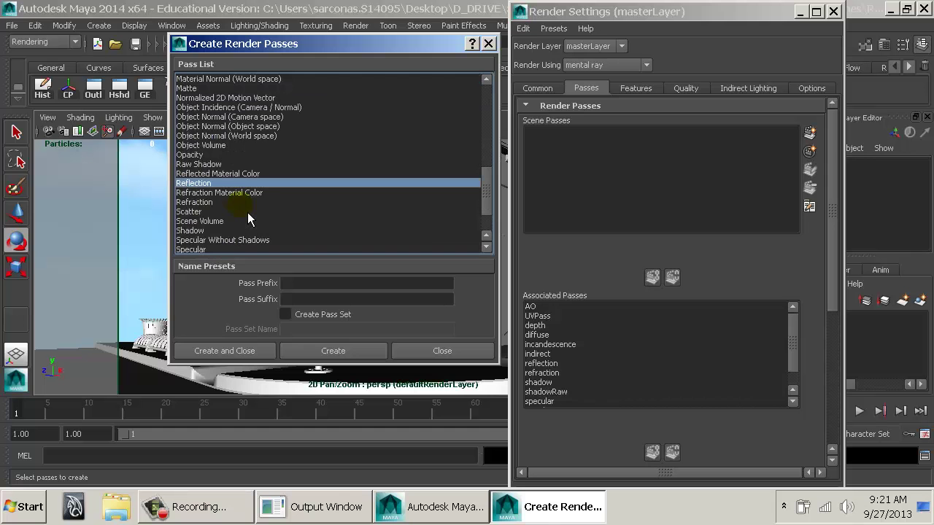
pyautogui.keyDown('ctrl'); pyautogui.click(222, 230); pyautogui.keyUp('ctrl')
pyautogui.scroll(-1, 232, 228)
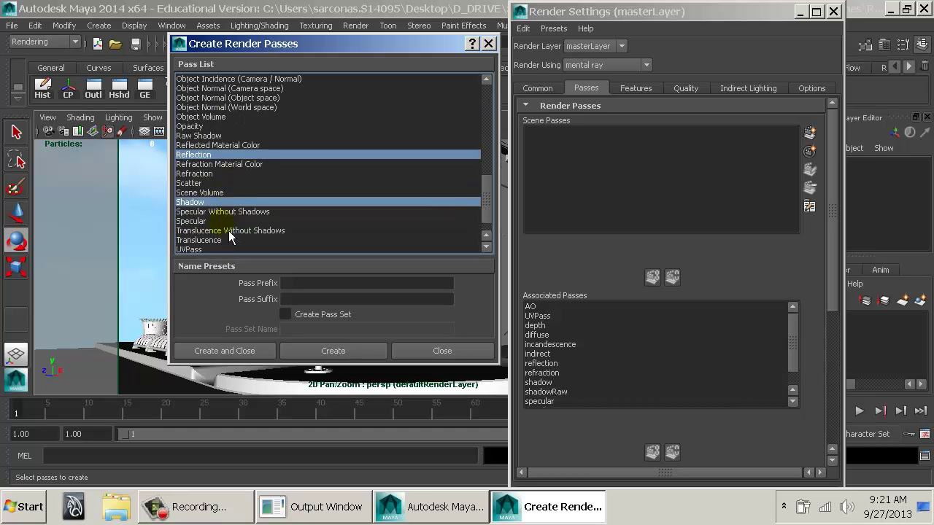
pyautogui.keyDown('ctrl'); pyautogui.click(213, 221); pyautogui.keyUp('ctrl')
pyautogui.scroll(-1, 226, 232)
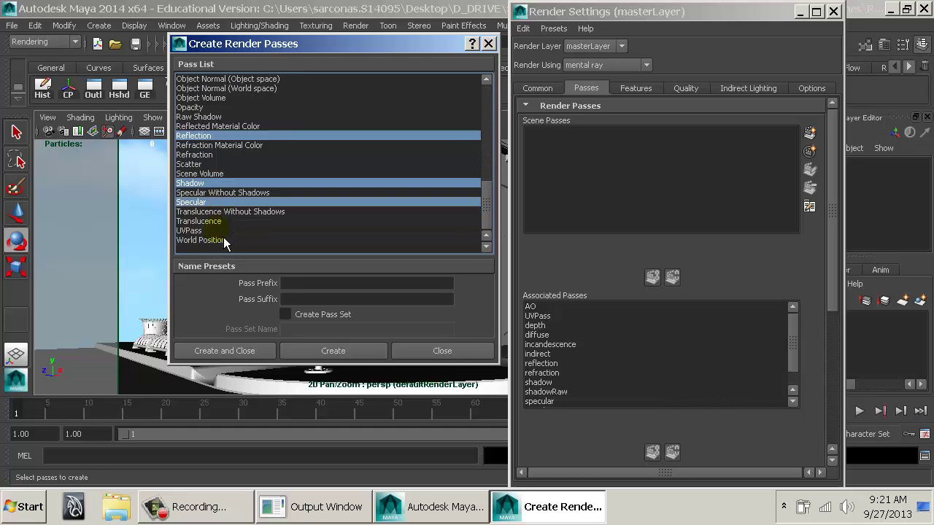
# Add UVPass, World Position, Translucence and Refraction to the selected passes.
pyautogui.keyDown('ctrl'); pyautogui.click(222, 231); pyautogui.keyUp('ctrl')
pyautogui.keyDown('ctrl'); pyautogui.click(228, 242); pyautogui.keyUp('ctrl')
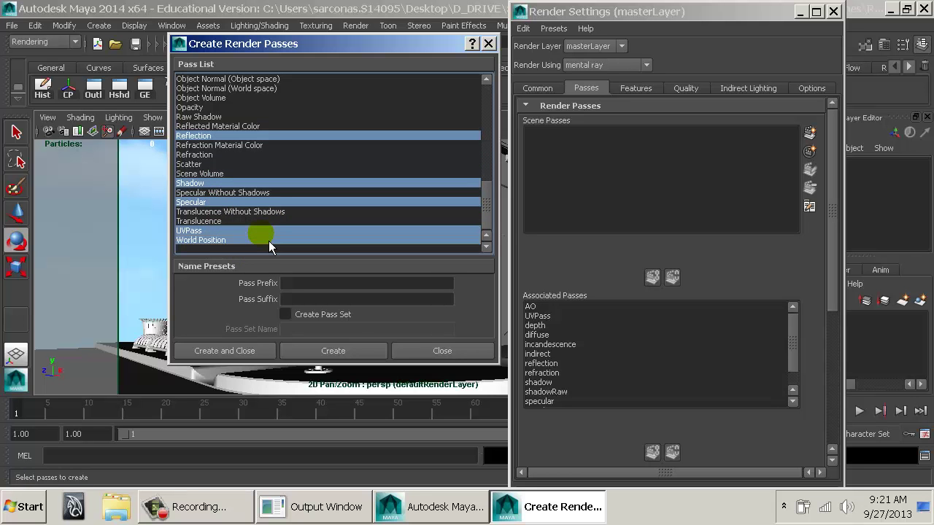
pyautogui.keyDown('ctrl'); pyautogui.click(219, 226); pyautogui.keyUp('ctrl')
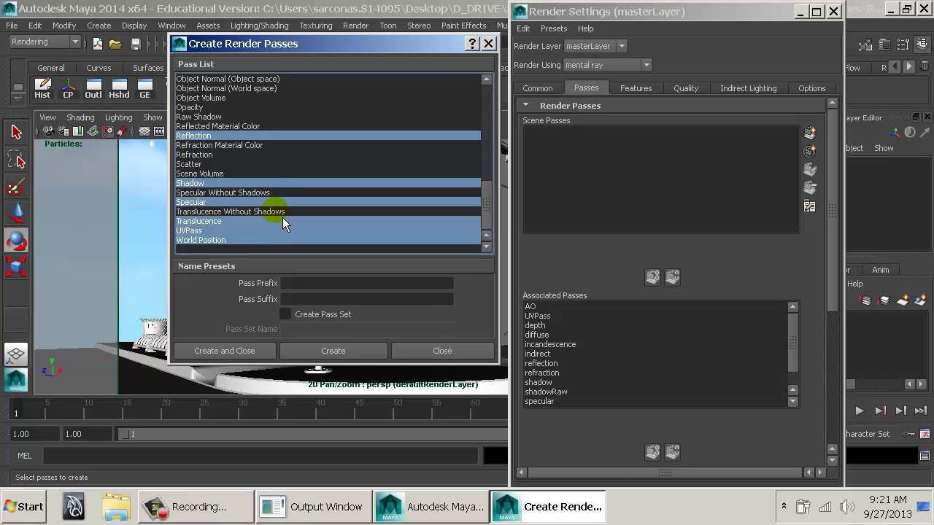
pyautogui.scroll(1, 283, 217)
pyautogui.keyDown('ctrl'); pyautogui.click(215, 183); pyautogui.keyUp('ctrl')
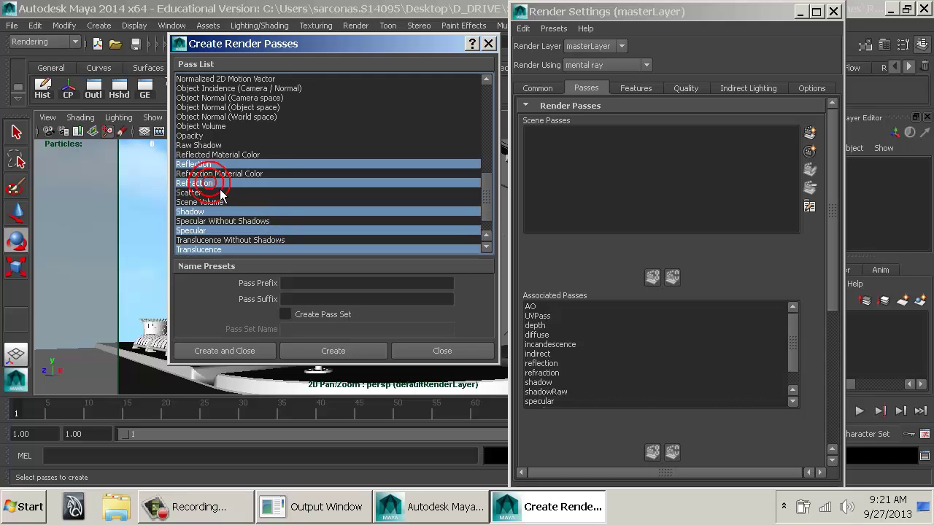
# Review the whole pass selection, then create the selected render passes and close the dialog.
pyautogui.scroll(6, 252, 203)
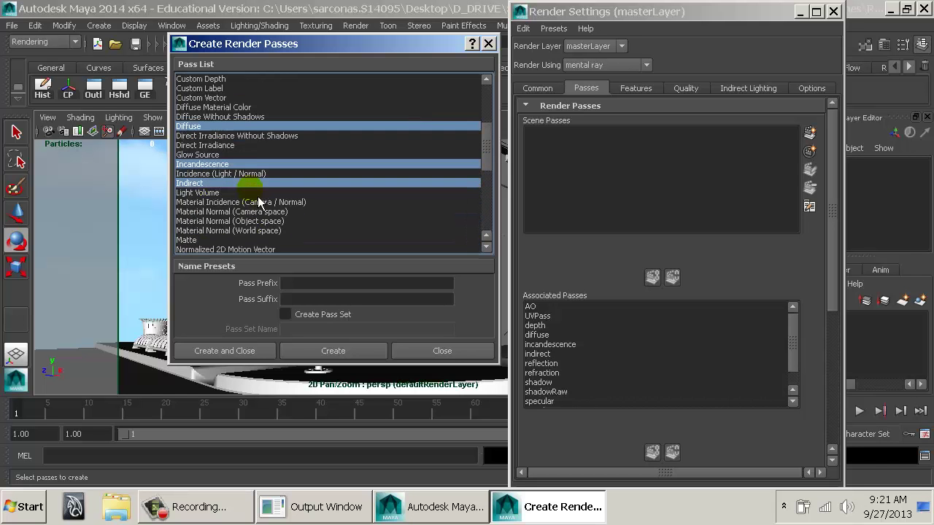
pyautogui.scroll(3, 215, 131)
pyautogui.scroll(1, 215, 127)
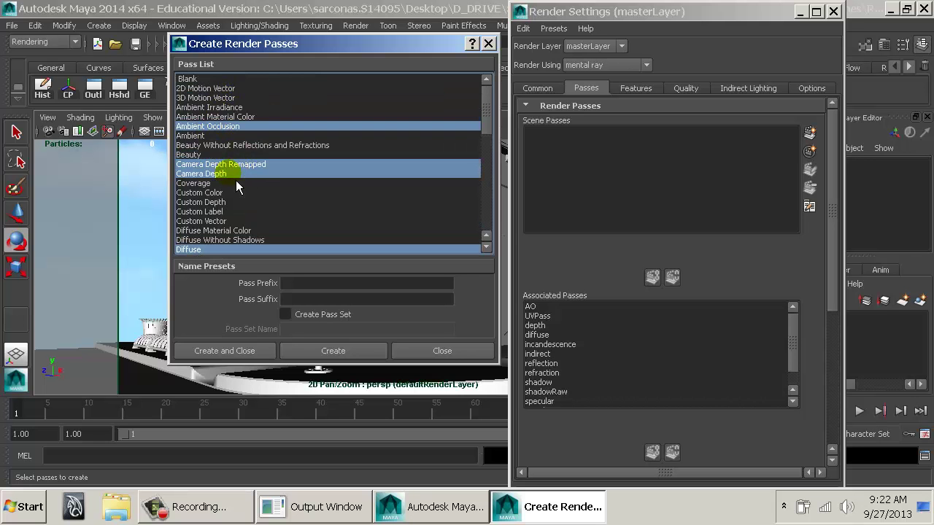
pyautogui.scroll(-2, 251, 184)
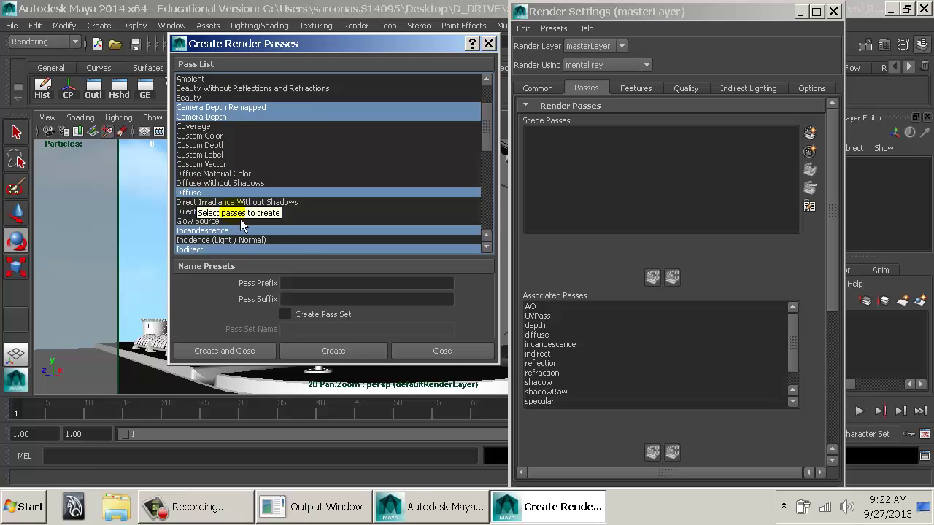
pyautogui.scroll(-2, 255, 243)
pyautogui.scroll(-5, 256, 243)
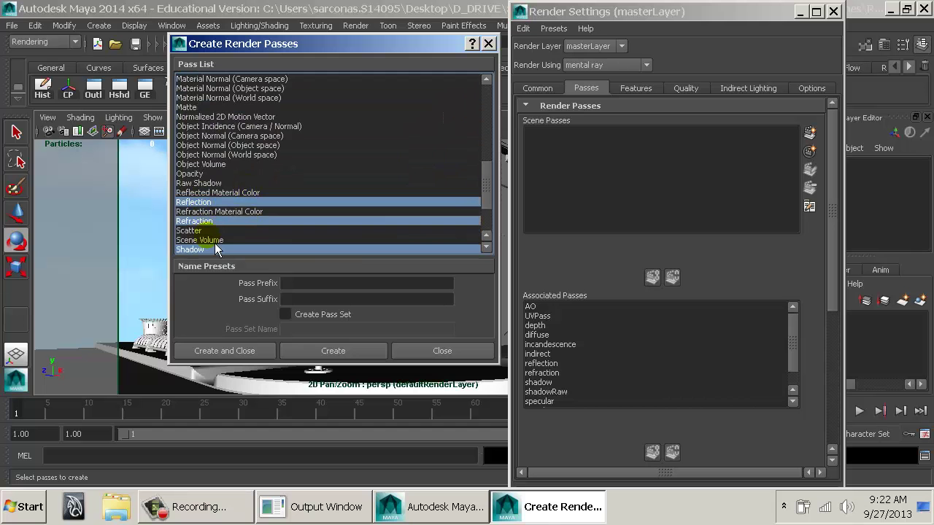
pyautogui.scroll(-3, 241, 222)
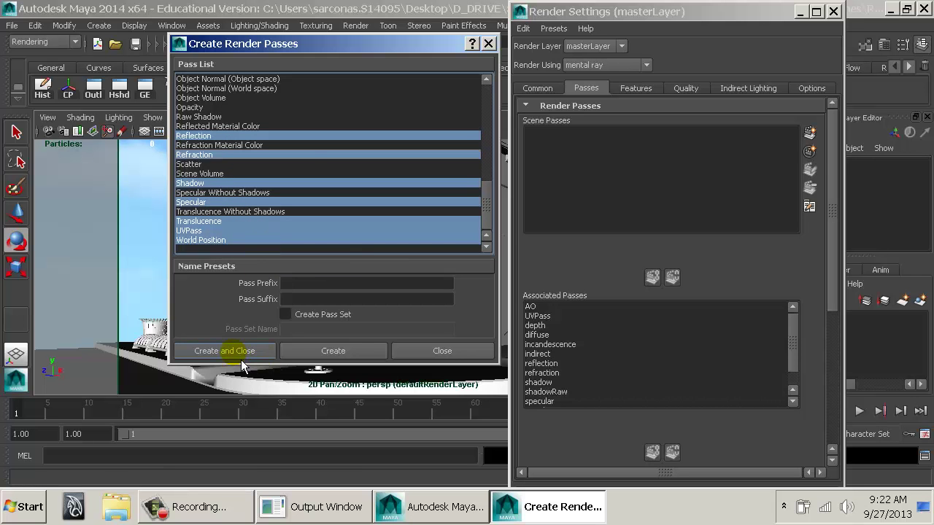
pyautogui.click(225, 350)
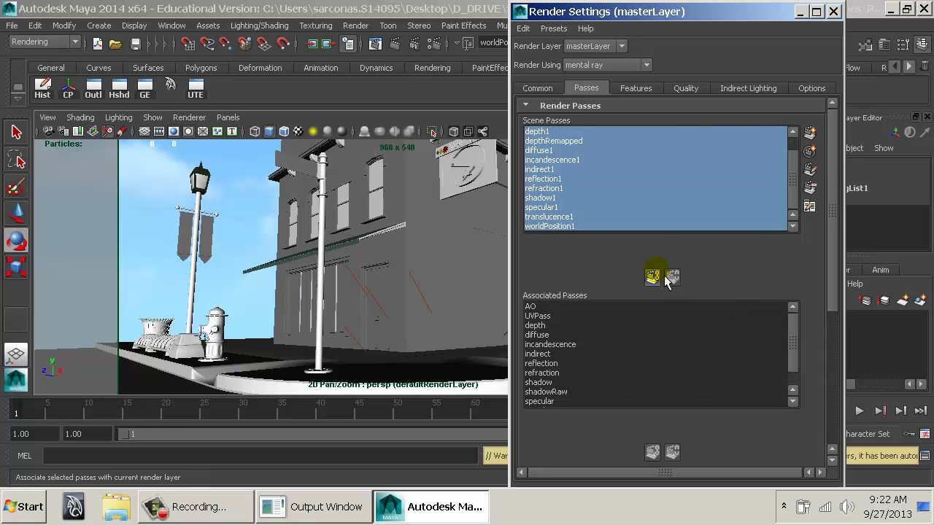
# Delete all the newly created scene passes except depthRemapped.
pyautogui.click(794, 171)
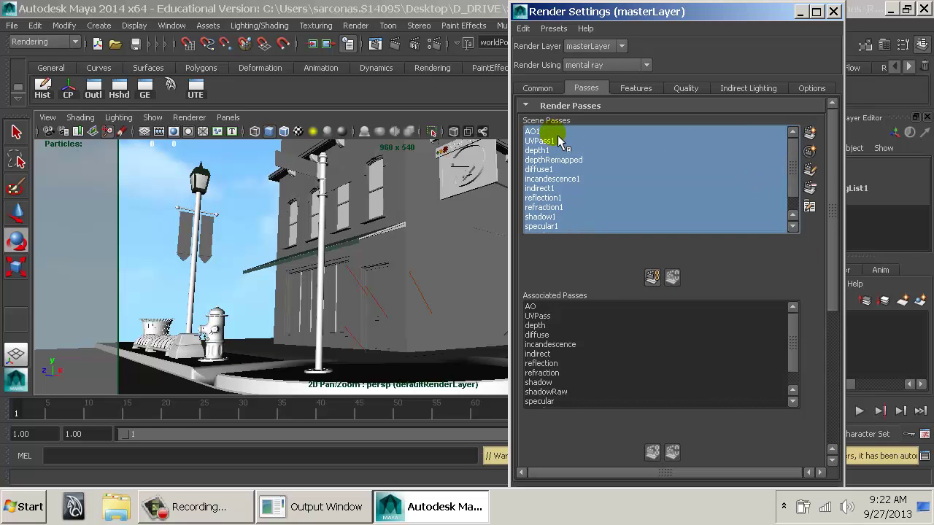
pyautogui.keyDown('ctrl'); pyautogui.click(573, 161); pyautogui.keyUp('ctrl')
pyautogui.scroll(-1, 609, 191)
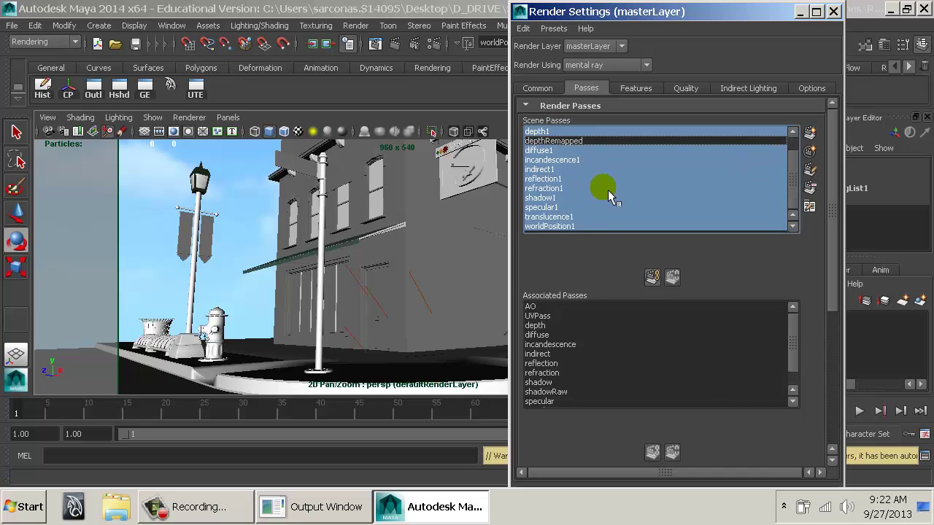
pyautogui.scroll(-2, 611, 194)
pyautogui.scroll(2, 801, 227)
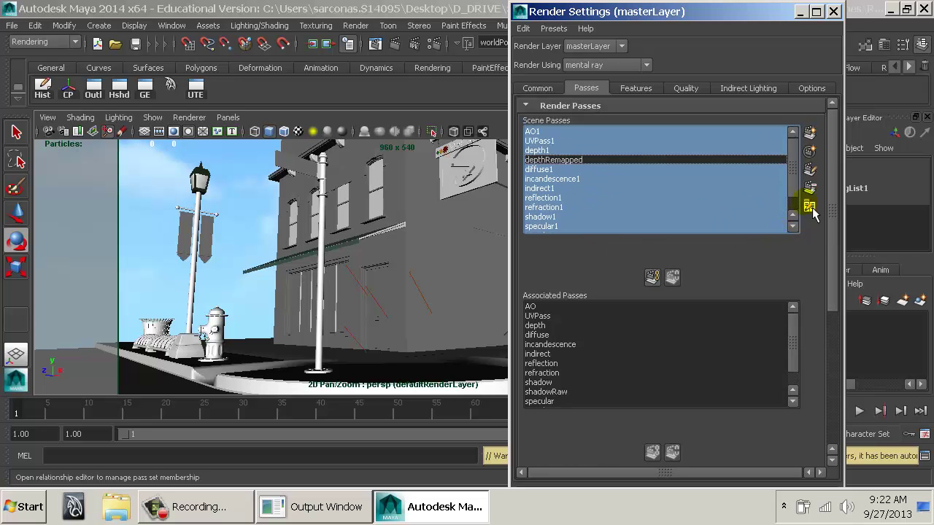
pyautogui.click(809, 187)
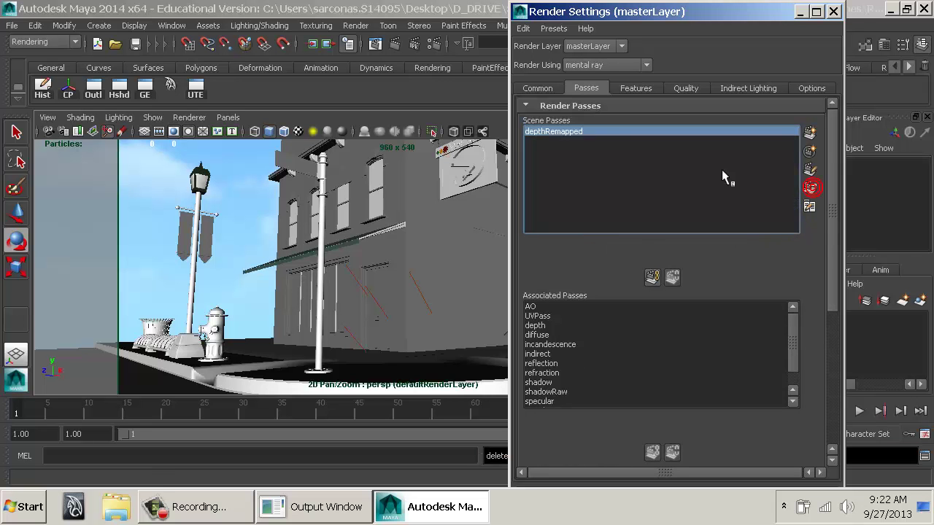
# Associate the depthRemapped scene pass with the current render layer.
pyautogui.click(654, 278)
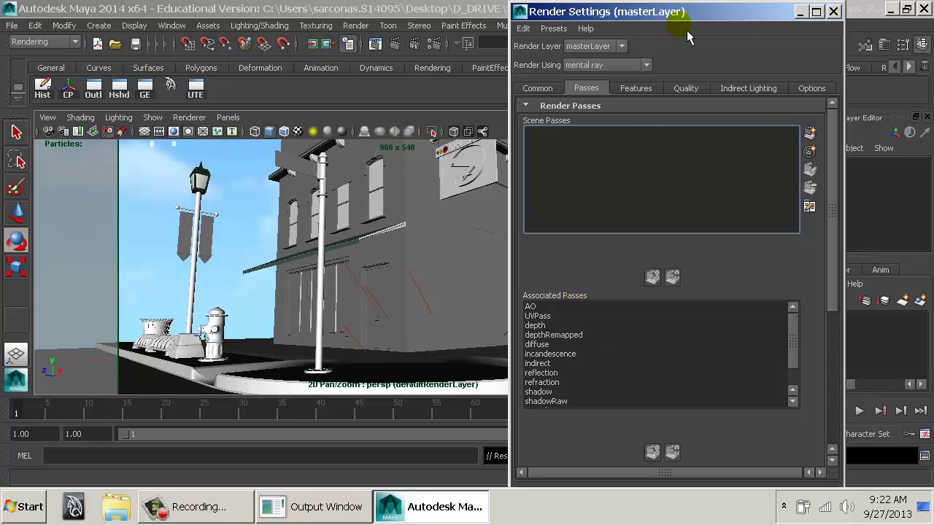
pyautogui.click(585, 27)
pyautogui.click(615, 11)
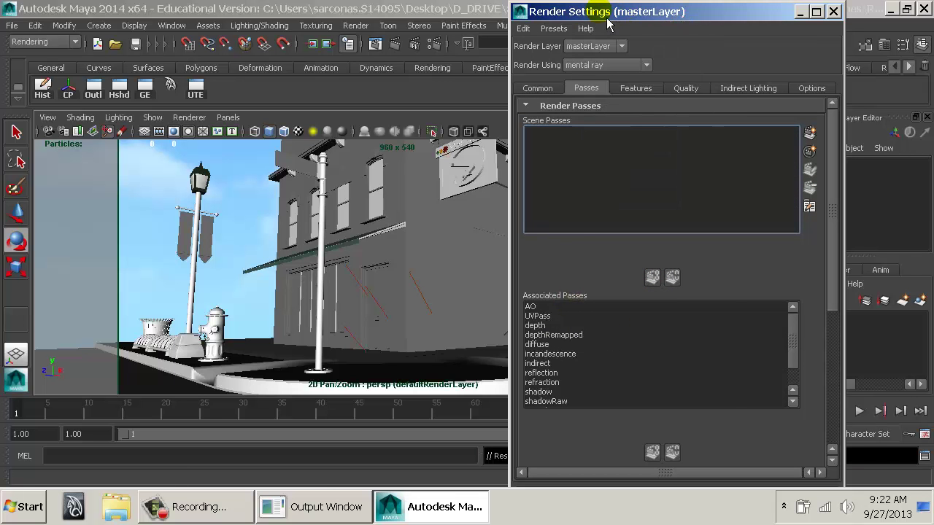
# Open the attributes of the associated AO pass and place them beside the render settings without overlap.
pyautogui.moveTo(609, 11); pyautogui.dragTo(109, 13)
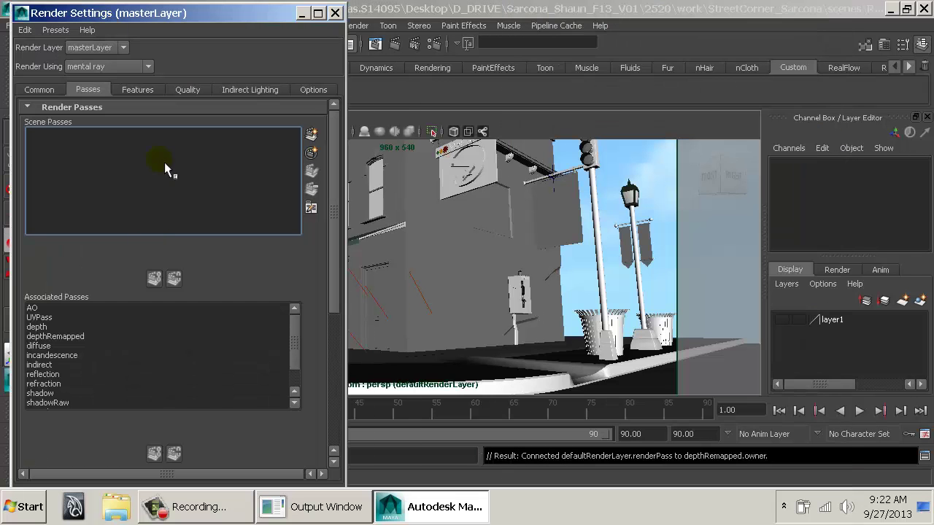
pyautogui.doubleClick(46, 309)
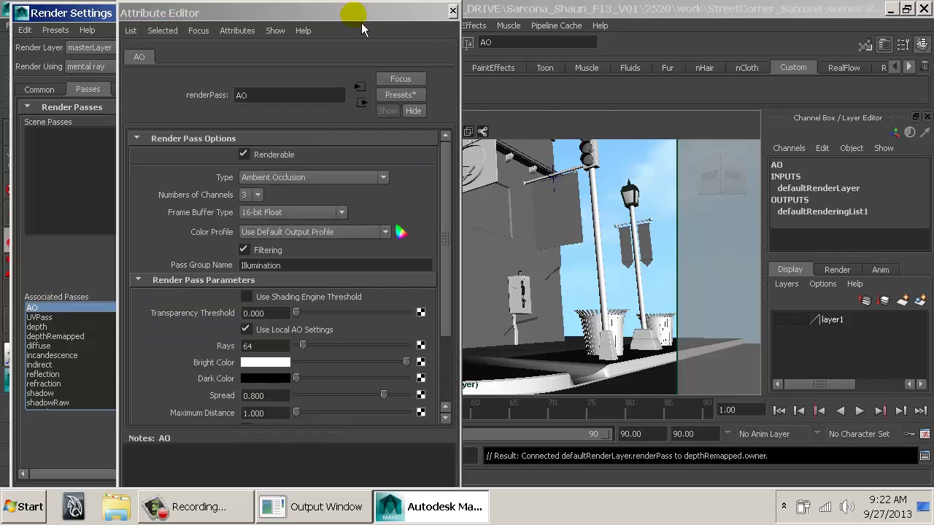
pyautogui.moveTo(361, 23); pyautogui.dragTo(804, 33)
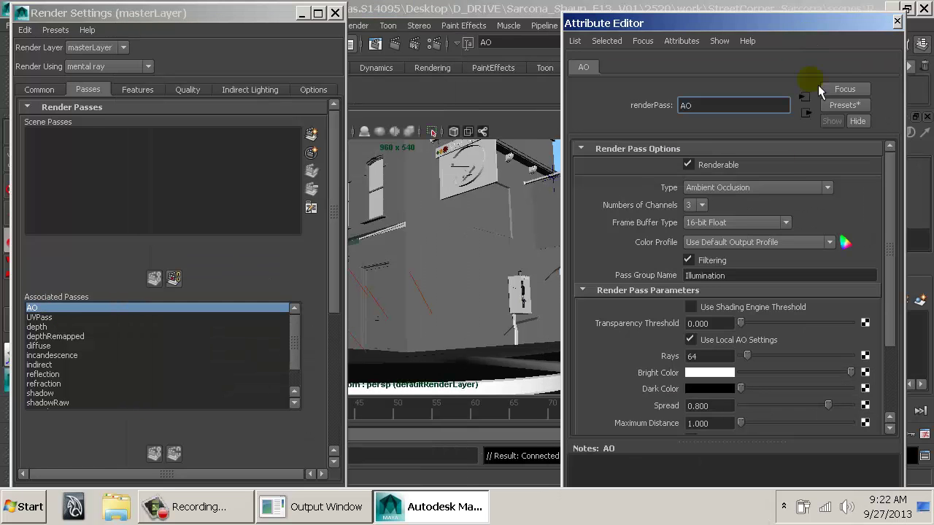
# Check the frame buffer types available for the AO pass and choose 16-bit Float.
pyautogui.click(731, 226)
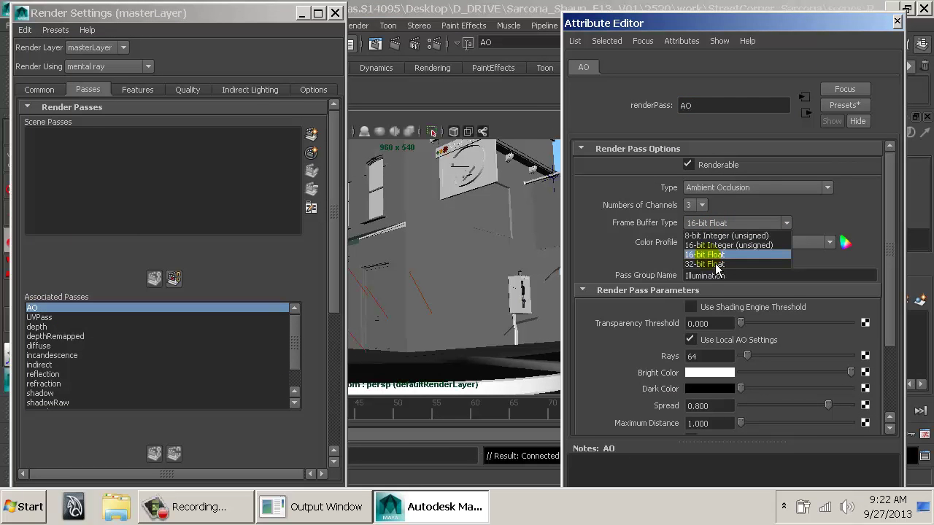
pyautogui.click(715, 256)
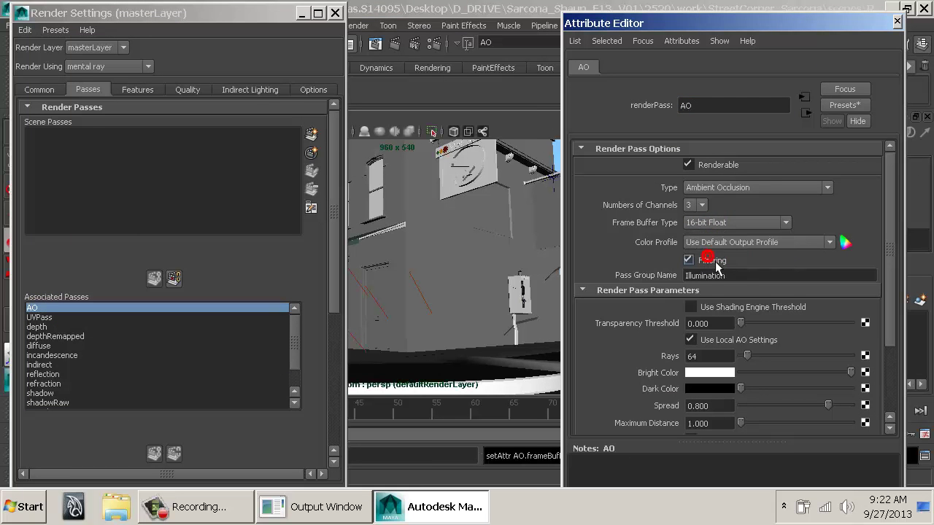
pyautogui.click(766, 228)
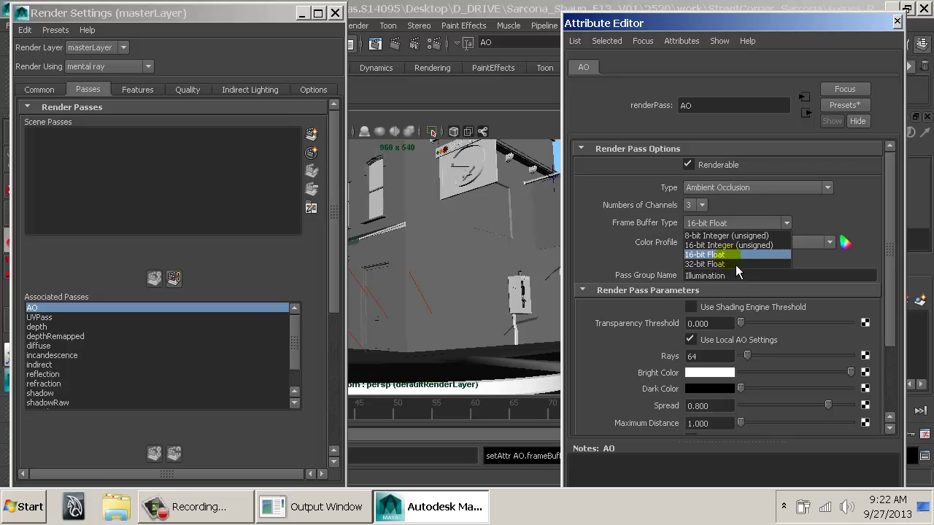
pyautogui.click(732, 255)
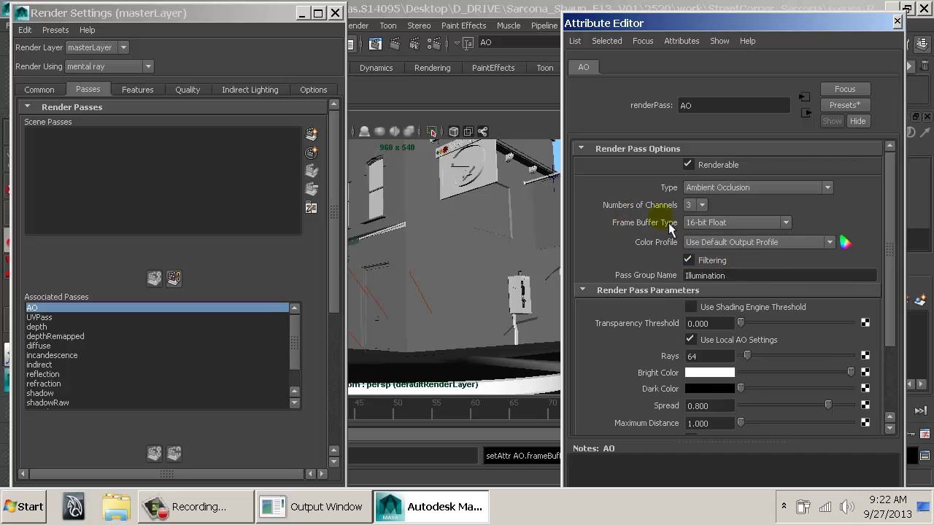
pyautogui.scroll(-2, 661, 230)
pyautogui.click(762, 180)
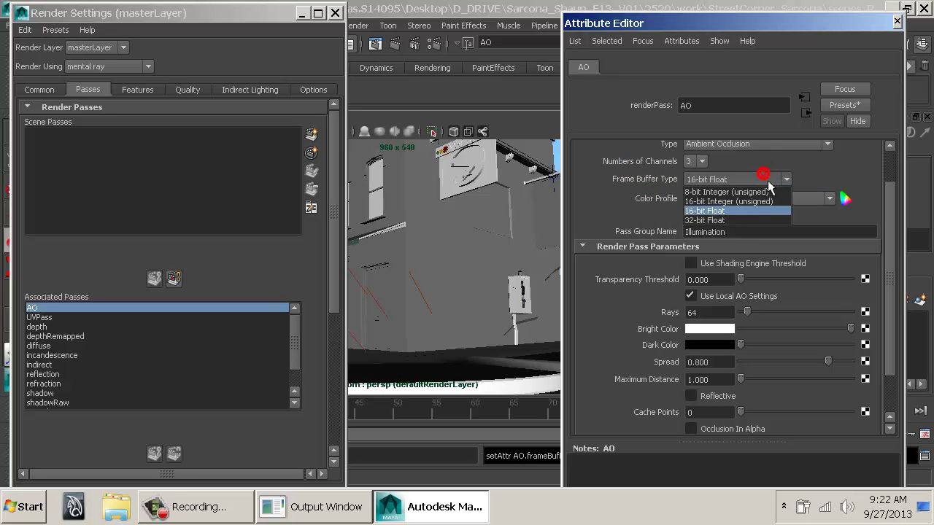
pyautogui.click(705, 210)
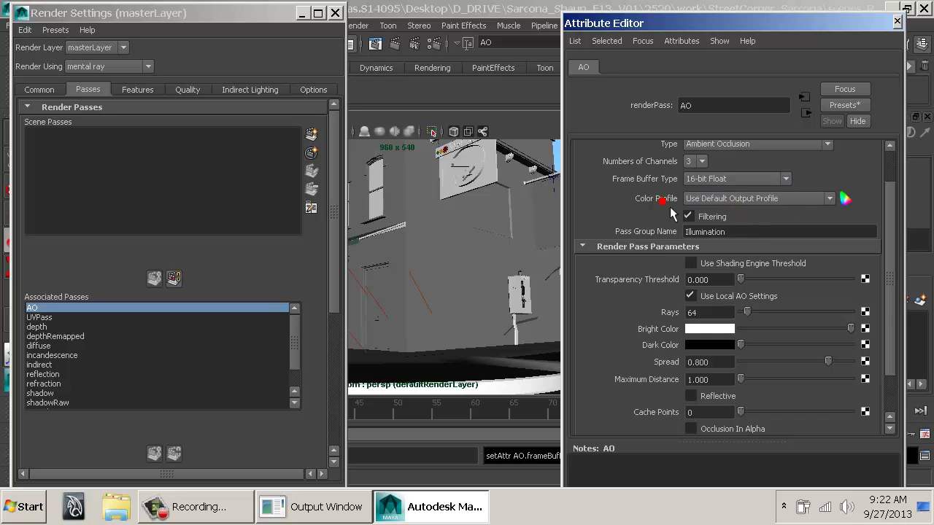
# Examine the AO pass parameters, including the local AO settings, rays and spread.
pyautogui.scroll(-2, 671, 211)
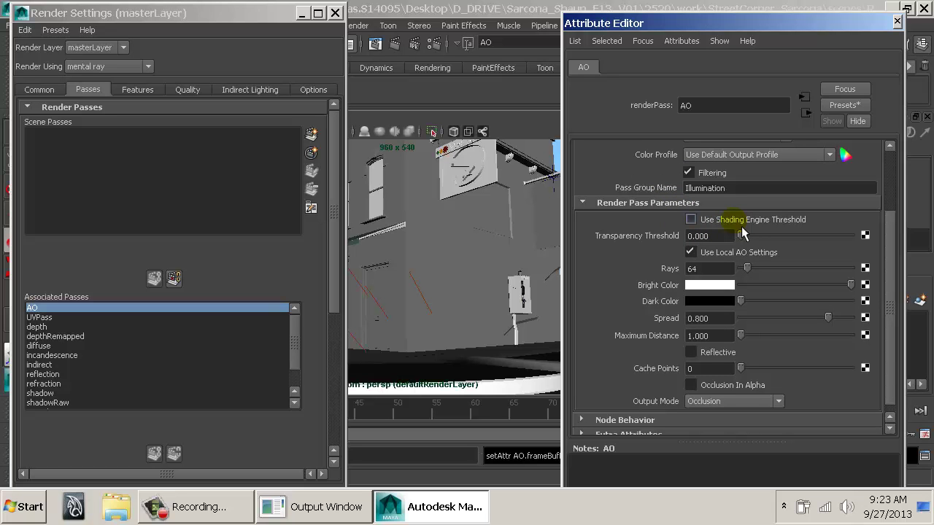
pyautogui.click(722, 252)
pyautogui.click(722, 253)
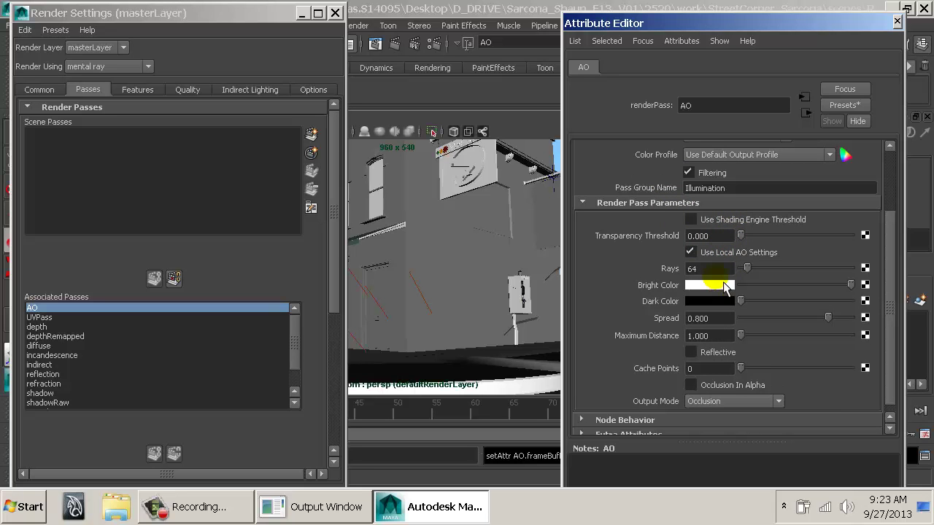
pyautogui.doubleClick(694, 268)
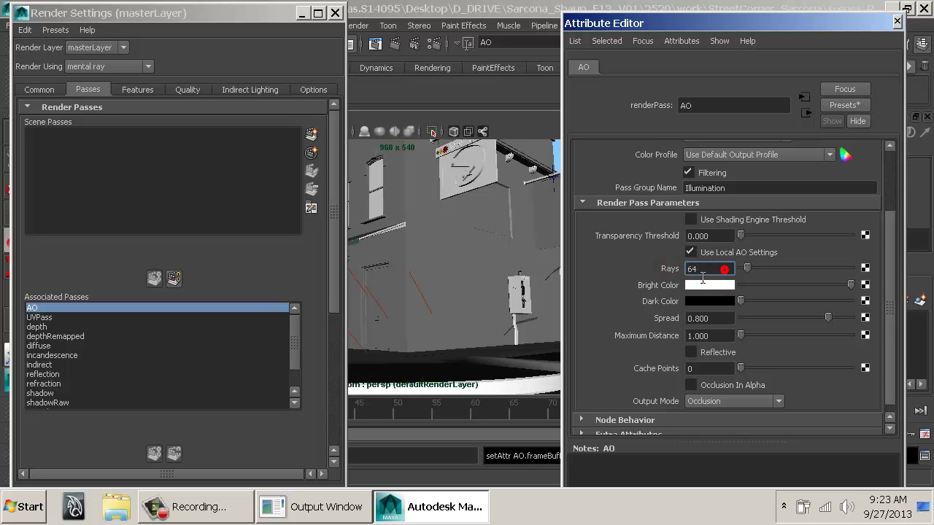
pyautogui.press('Tab')
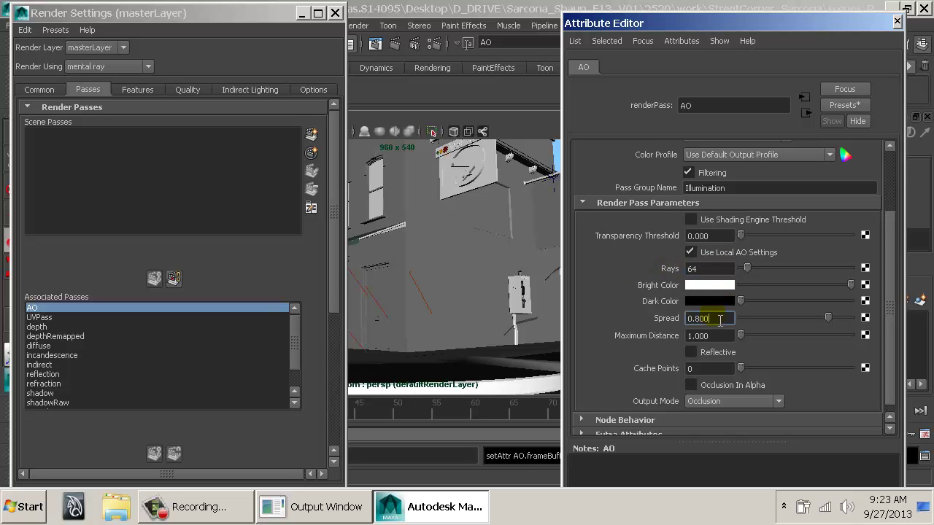
# Review the AO pass's Maximum Distance together with its Rays and Spread parameters.
pyautogui.doubleClick(709, 335)
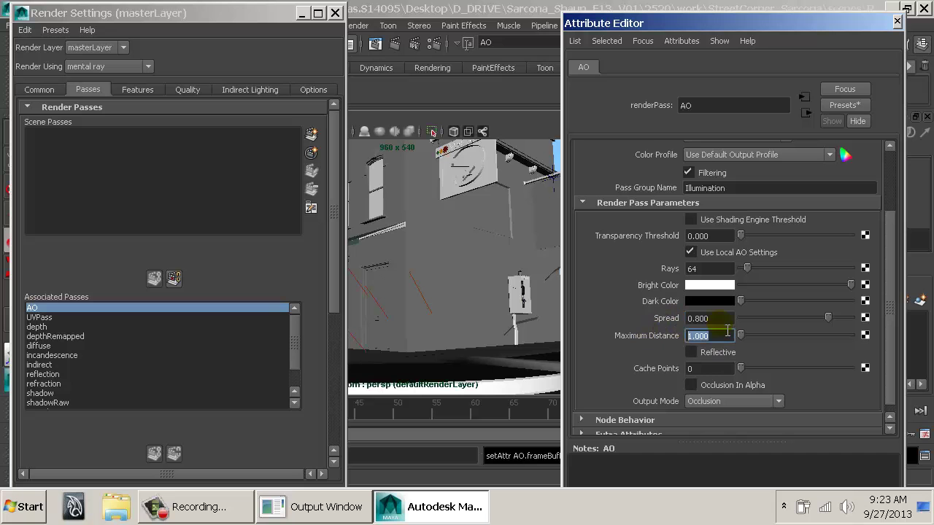
pyautogui.click(705, 269)
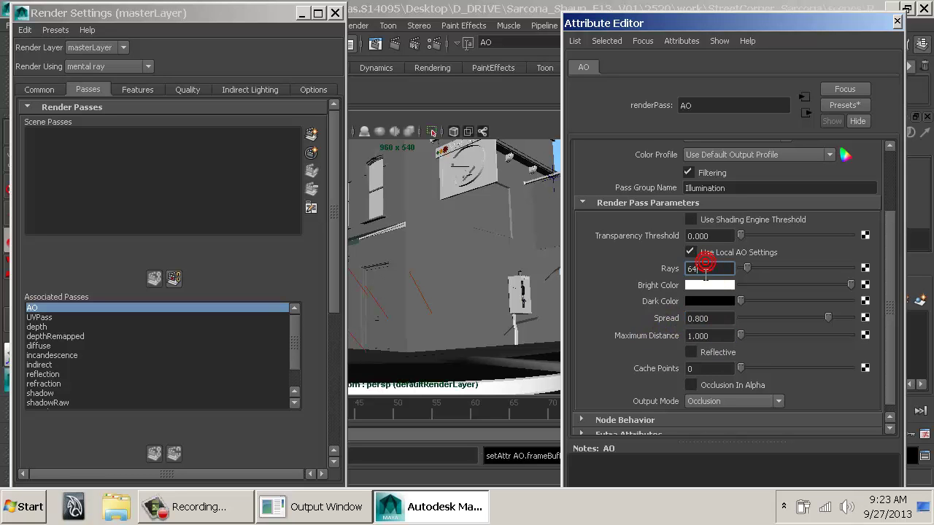
pyautogui.click(706, 318)
pyautogui.doubleClick(699, 335)
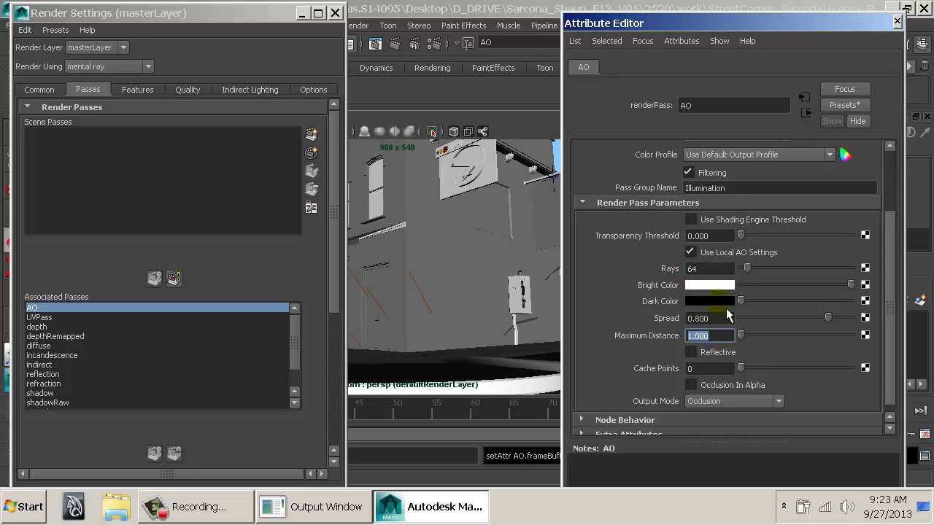
pyautogui.doubleClick(700, 268)
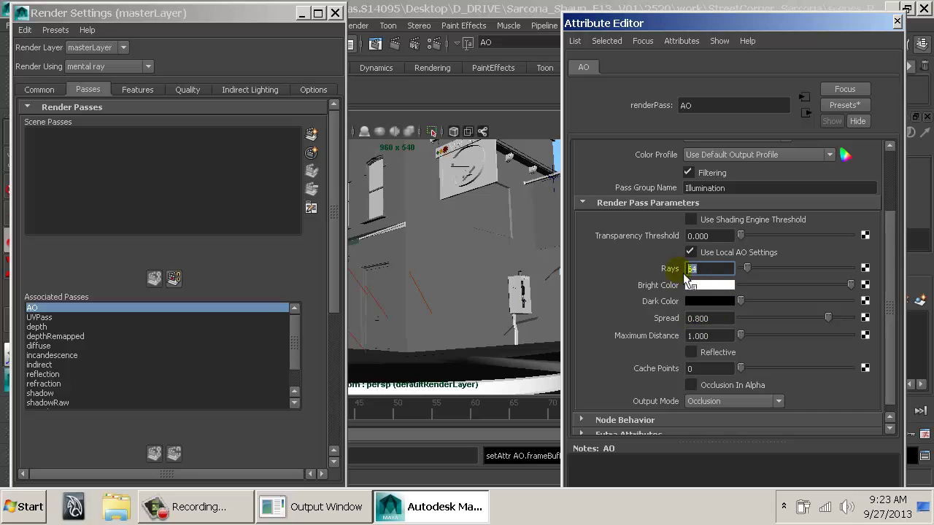
pyautogui.doubleClick(697, 318)
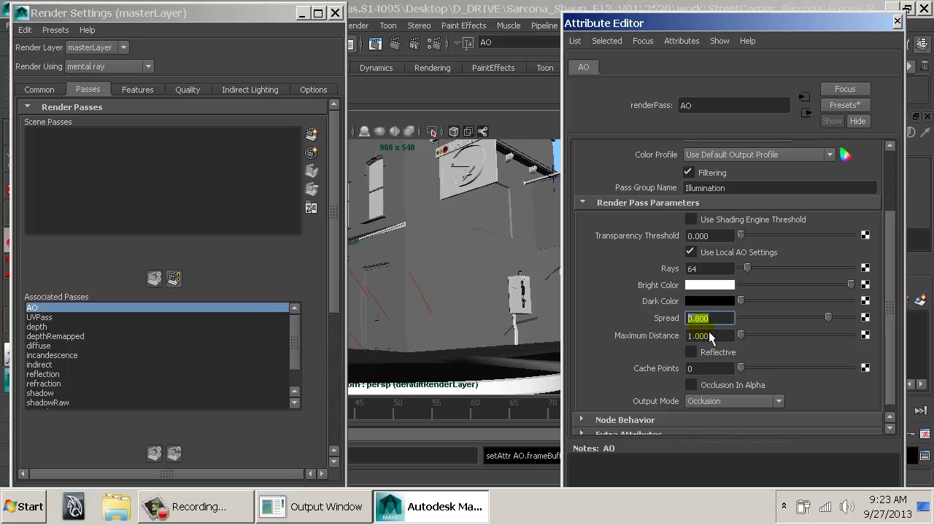
pyautogui.click(727, 340)
pyautogui.moveTo(728, 340); pyautogui.dragTo(693, 337)
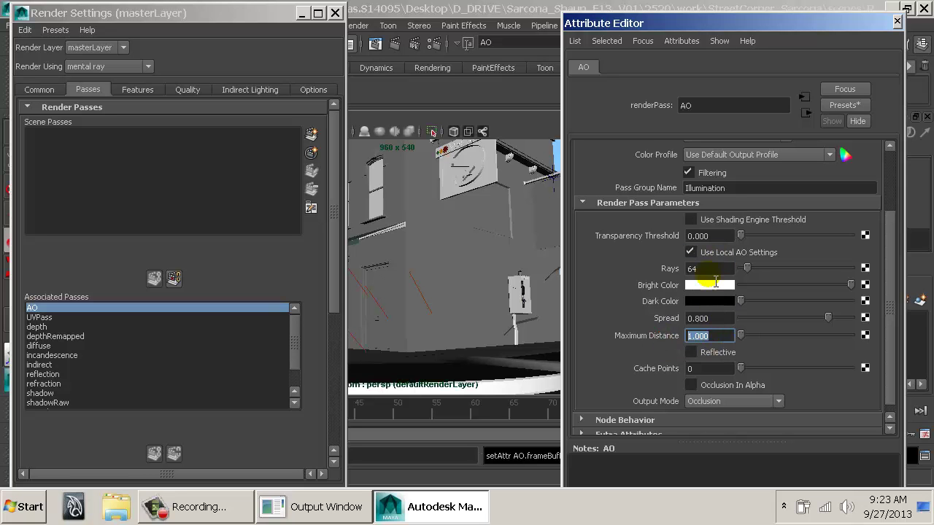
# Try a Maximum Distance of 5 for the AO pass and restore it to 1.
pyautogui.doubleClick(725, 335)
pyautogui.write('5')
pyautogui.press('Return')
pyautogui.moveTo(719, 337); pyautogui.dragTo(678, 336)
pyautogui.write('1')
pyautogui.press('Return')
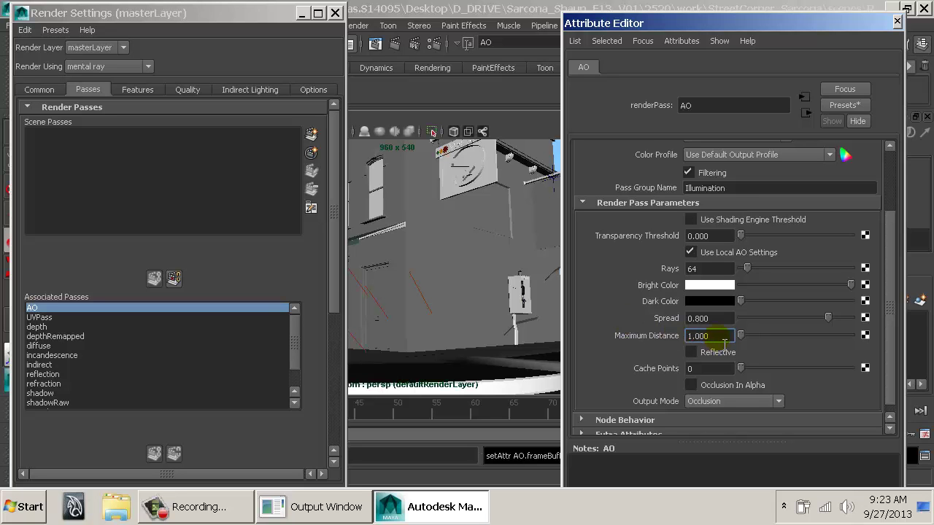
pyautogui.press('Return')
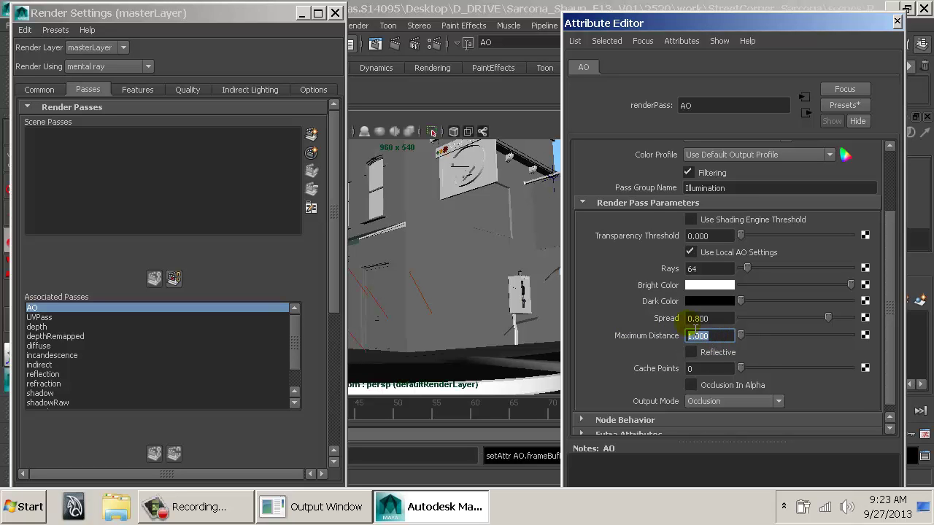
# Open the attributes of the associated depth pass and shift both windows aside to uncover the viewport.
pyautogui.scroll(3, 706, 313)
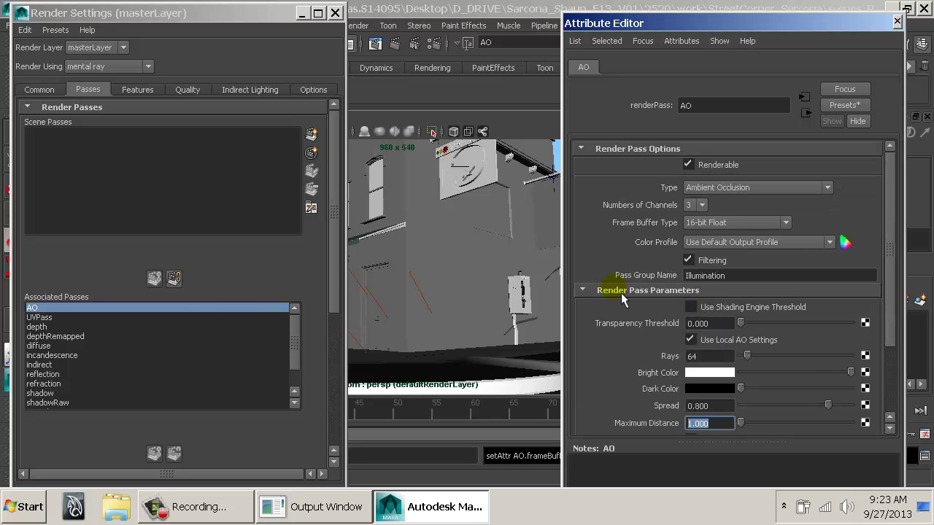
pyautogui.click(42, 317)
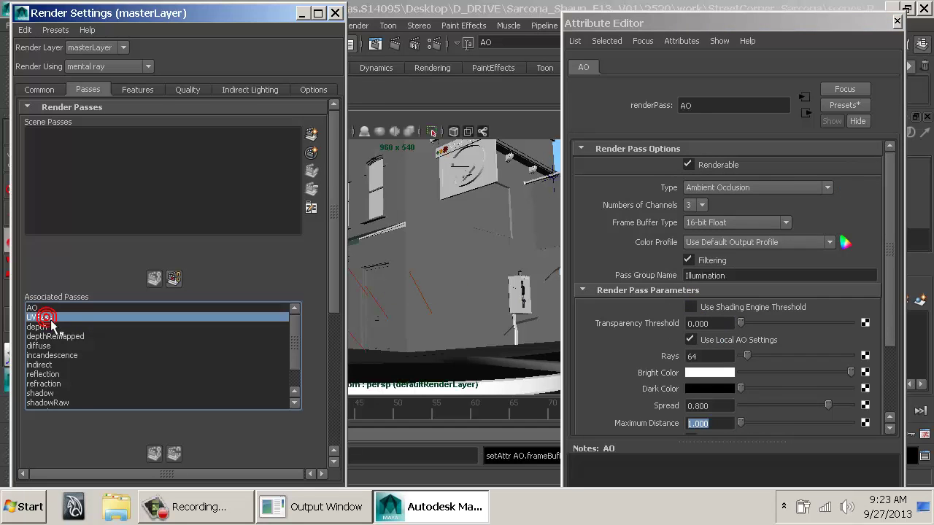
pyautogui.click(58, 326)
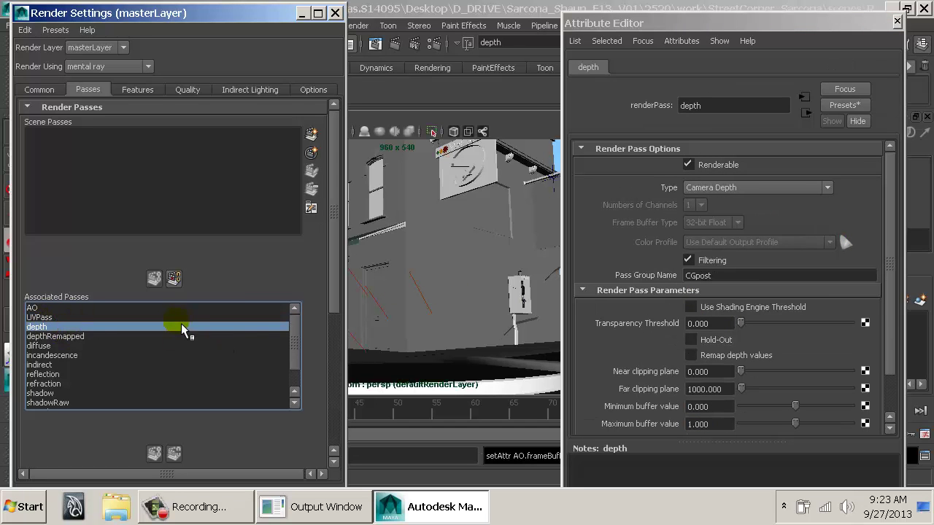
pyautogui.moveTo(785, 33); pyautogui.dragTo(814, 26)
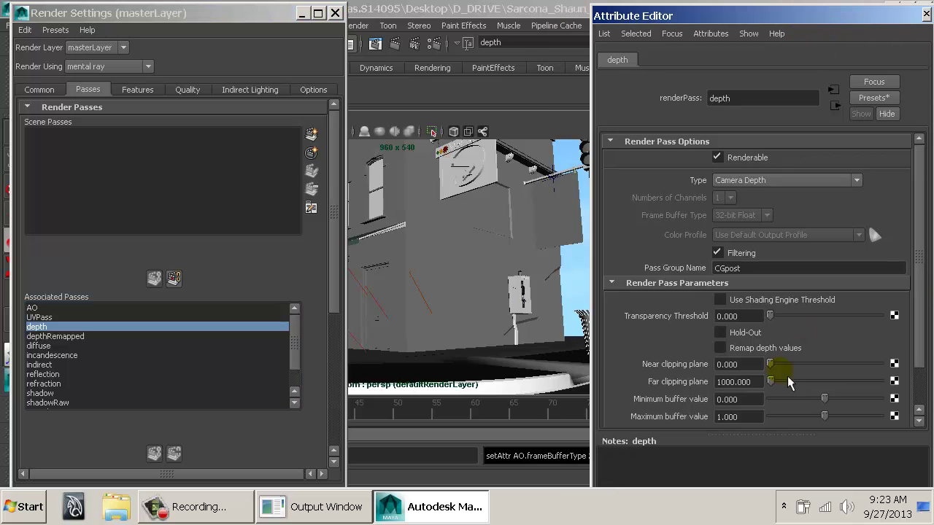
pyautogui.moveTo(278, 16); pyautogui.dragTo(921, 48)
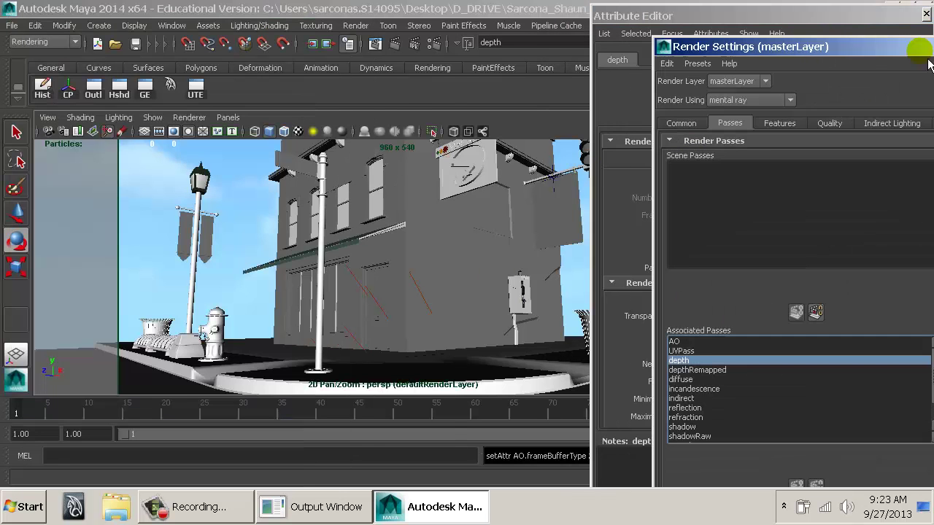
# Switch the viewport to the persp1 camera.
pyautogui.keyDown('alt'); pyautogui.moveTo(407, 254); pyautogui.dragTo(461, 280); pyautogui.keyUp('alt')
pyautogui.press('space')
pyautogui.click(457, 276)
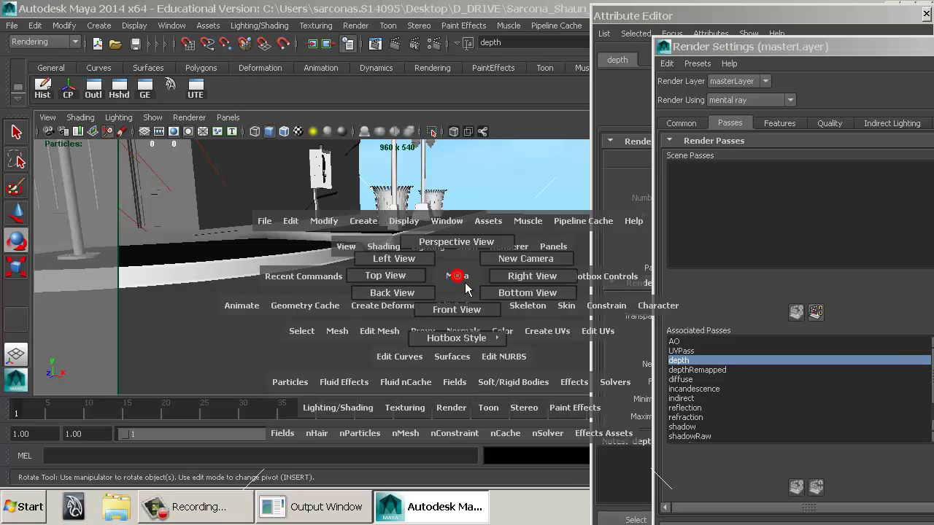
pyautogui.click(234, 117)
pyautogui.moveTo(243, 123)
pyautogui.mouseDown()
pyautogui.moveTo(279, 137)
pyautogui.moveTo(226, 119)
pyautogui.mouseUp()
pyautogui.click(223, 120)
pyautogui.moveTo(233, 131)
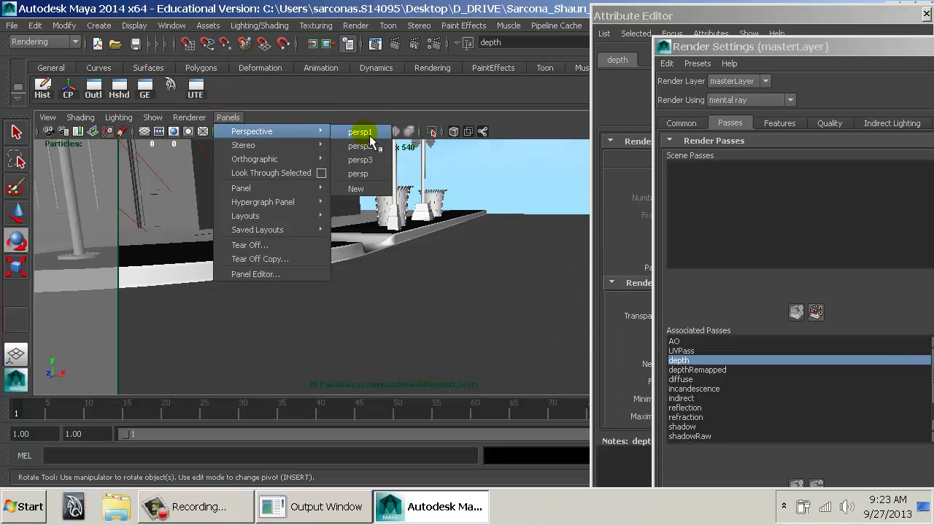
pyautogui.click(365, 136)
# Examine the whole street corner scene from several sides and distances through the persp1 camera.
pyautogui.moveTo(410, 254); pyautogui.dragTo(532, 355)
pyautogui.keyDown('alt'); pyautogui.moveTo(436, 345); pyautogui.dragTo(333, 313); pyautogui.keyUp('alt')
pyautogui.keyDown('alt'); pyautogui.moveTo(334, 313); pyautogui.dragTo(439, 331); pyautogui.keyUp('alt')
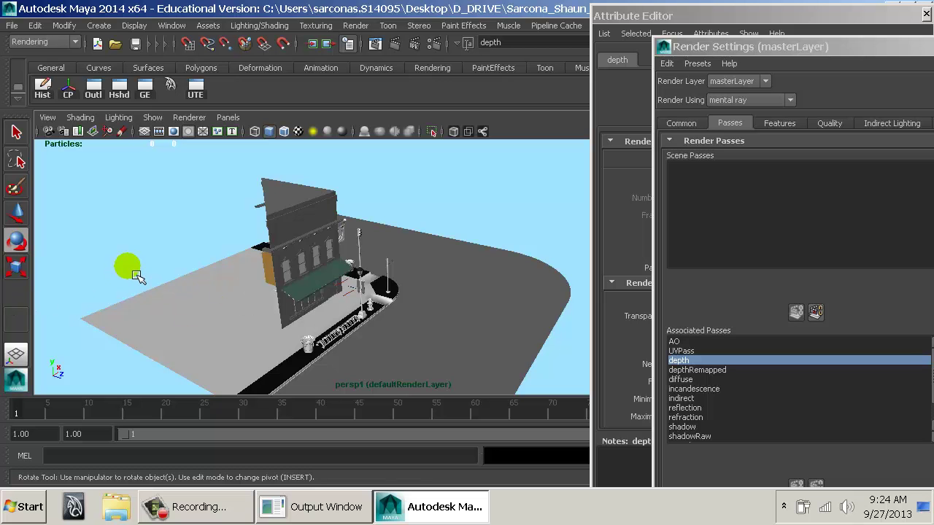
pyautogui.moveTo(446, 294); pyautogui.dragTo(533, 336)
pyautogui.moveTo(347, 300); pyautogui.dragTo(387, 317)
pyautogui.moveTo(372, 248); pyautogui.dragTo(468, 272)
pyautogui.moveTo(480, 267); pyautogui.dragTo(177, 209)
pyautogui.moveTo(259, 223); pyautogui.dragTo(400, 260)
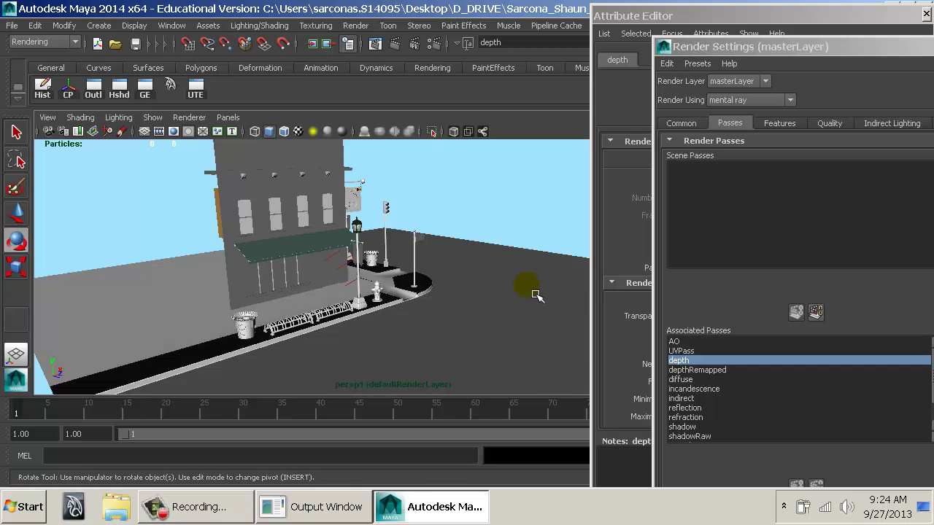
pyautogui.moveTo(248, 278); pyautogui.dragTo(160, 249)
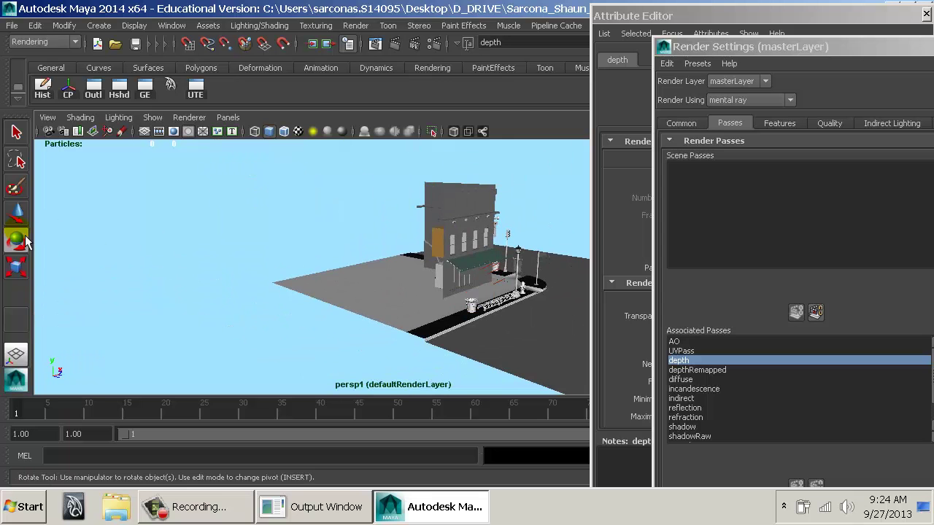
pyautogui.moveTo(414, 244); pyautogui.dragTo(713, 340)
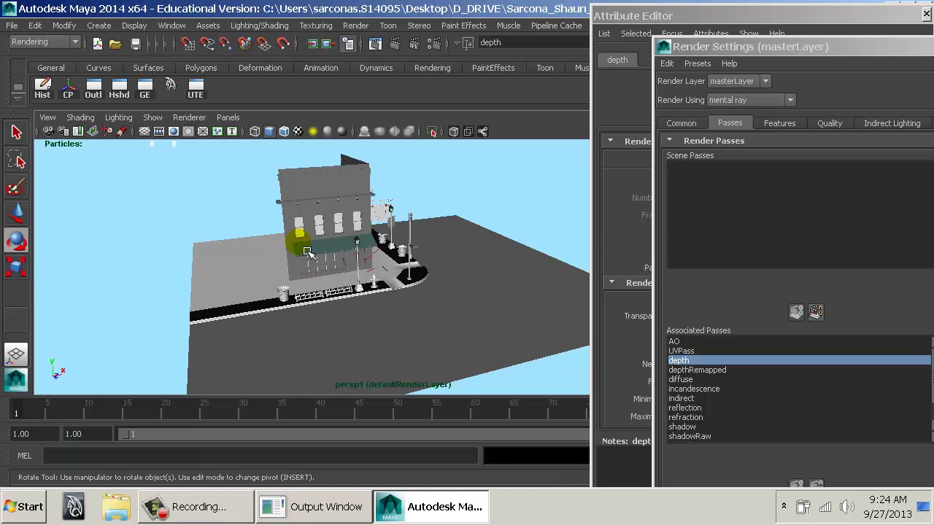
pyautogui.moveTo(469, 255); pyautogui.dragTo(252, 146)
# Split the viewport into two panes side by side and move the render settings and pass attributes windows clear of them.
pyautogui.click(228, 117)
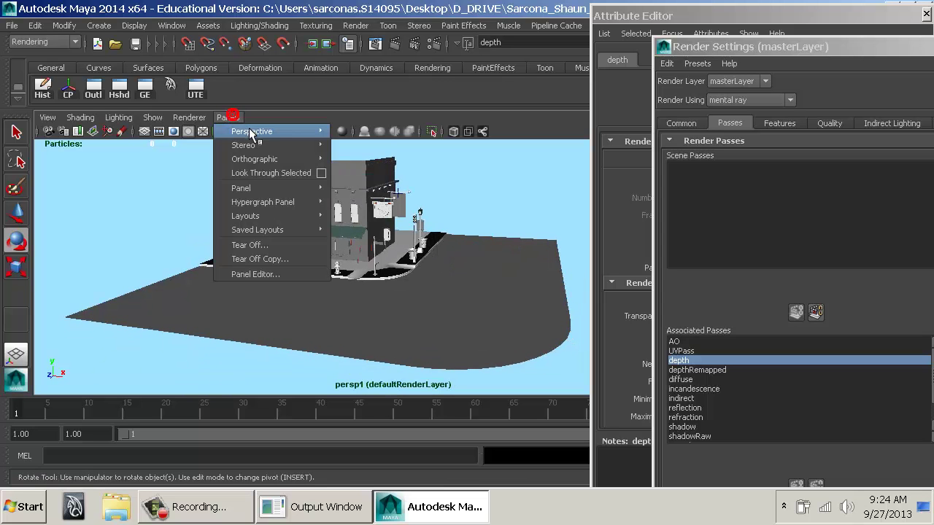
pyautogui.moveTo(317, 131)
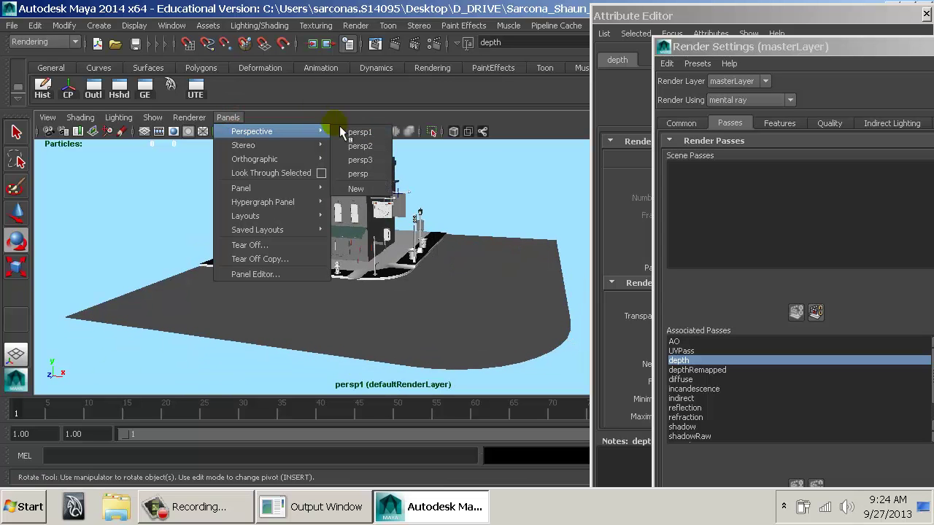
pyautogui.click(342, 130)
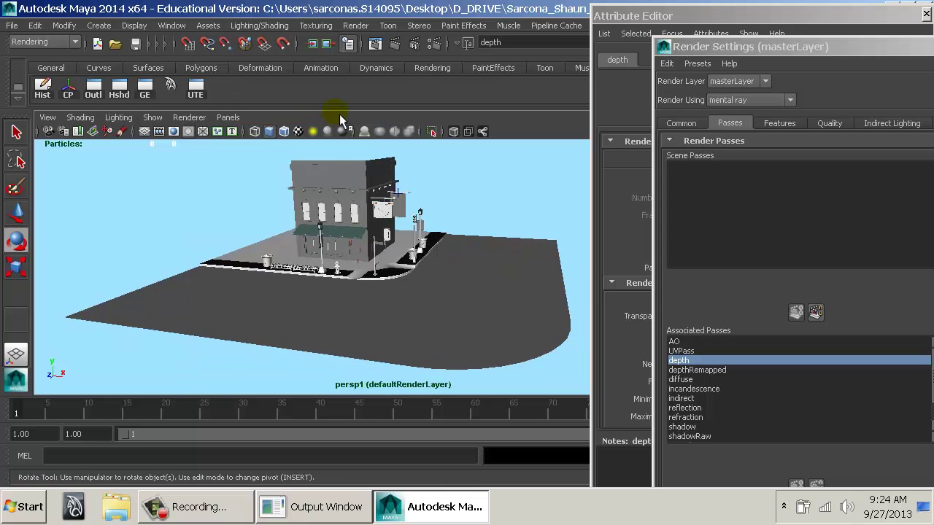
pyautogui.click(228, 117)
pyautogui.moveTo(290, 212)
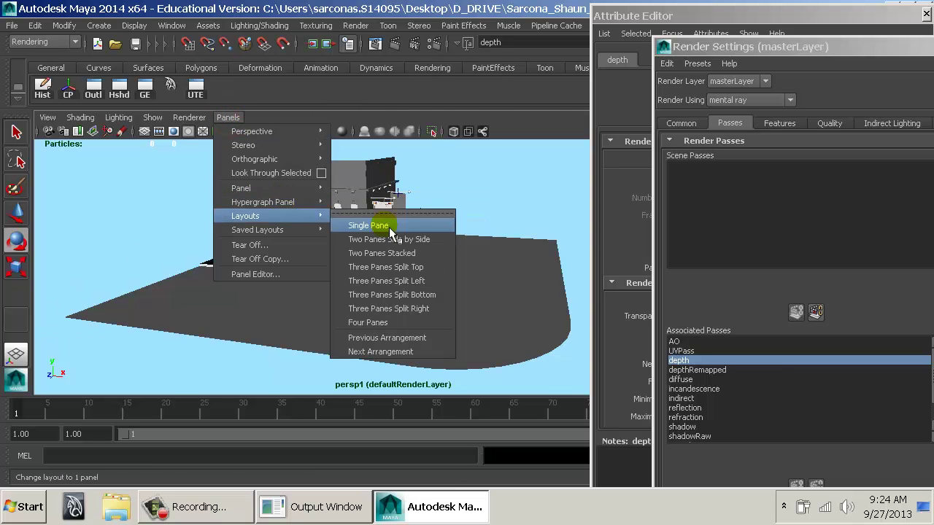
pyautogui.click(380, 237)
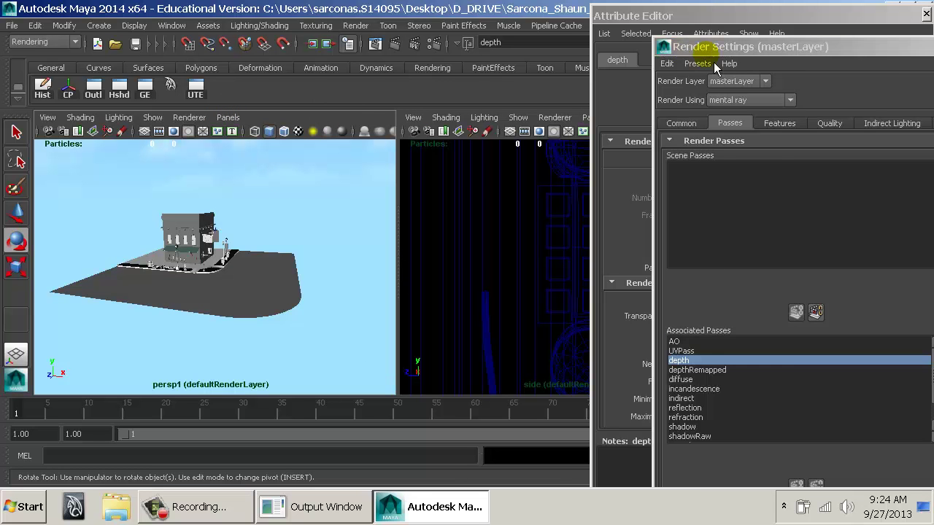
pyautogui.moveTo(713, 49); pyautogui.dragTo(835, 50)
pyautogui.moveTo(682, 19); pyautogui.dragTo(887, 33)
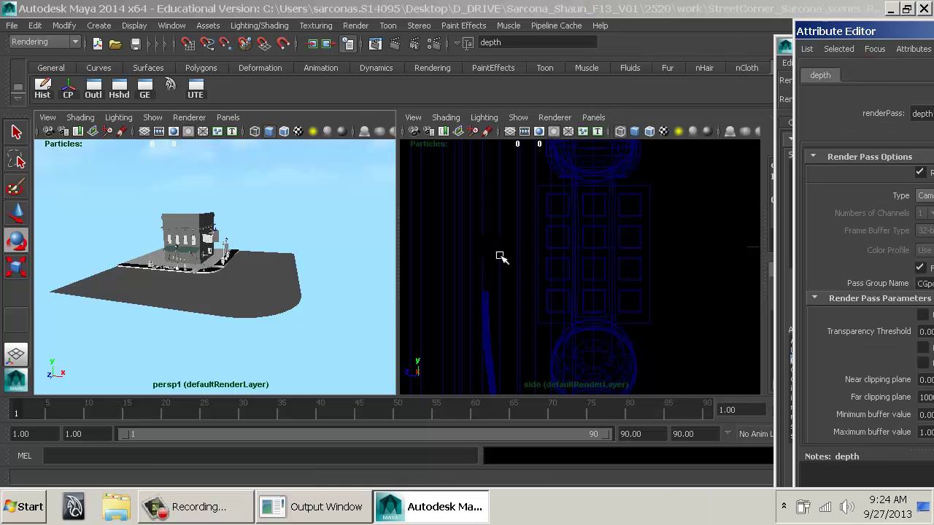
# Show the scene through the persp2 camera in the side view's pane, with shaded display.
pyautogui.click(593, 117)
pyautogui.moveTo(608, 132)
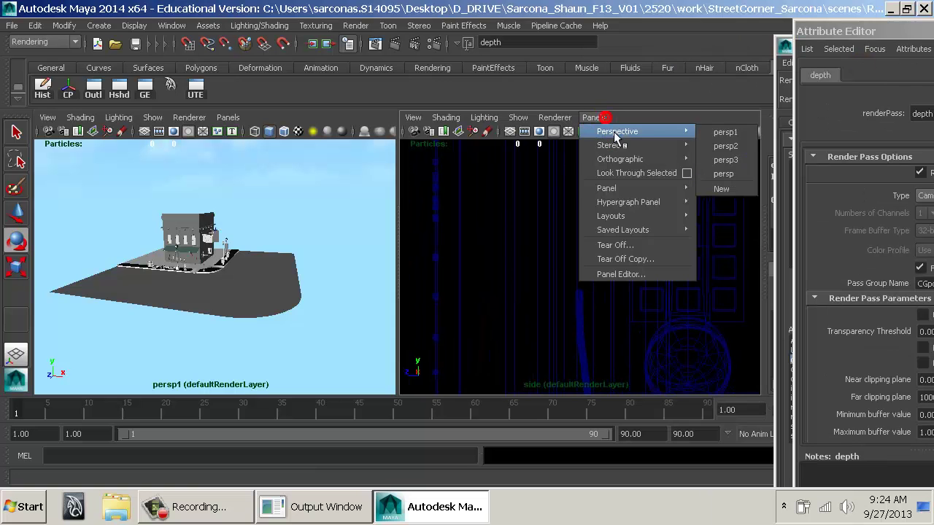
pyautogui.click(728, 146)
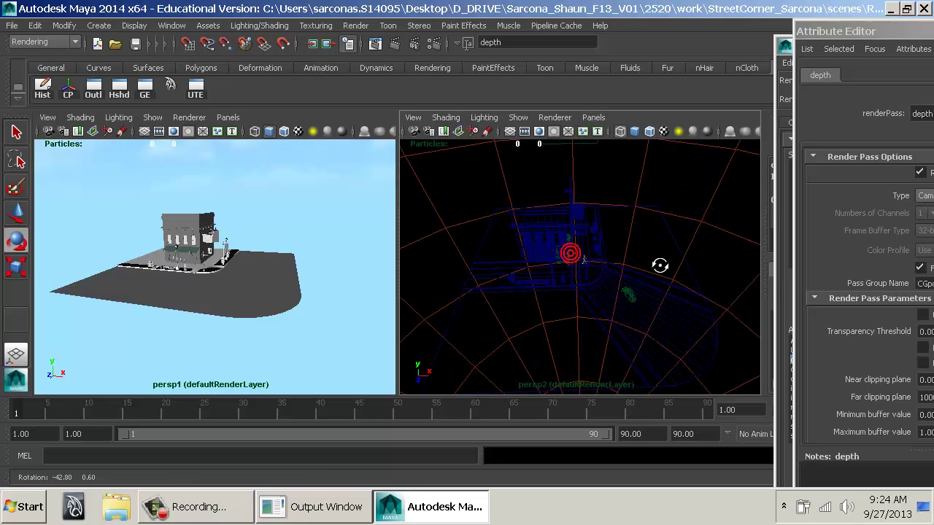
pyautogui.press('5')
pyautogui.moveTo(590, 284); pyautogui.dragTo(818, 330)
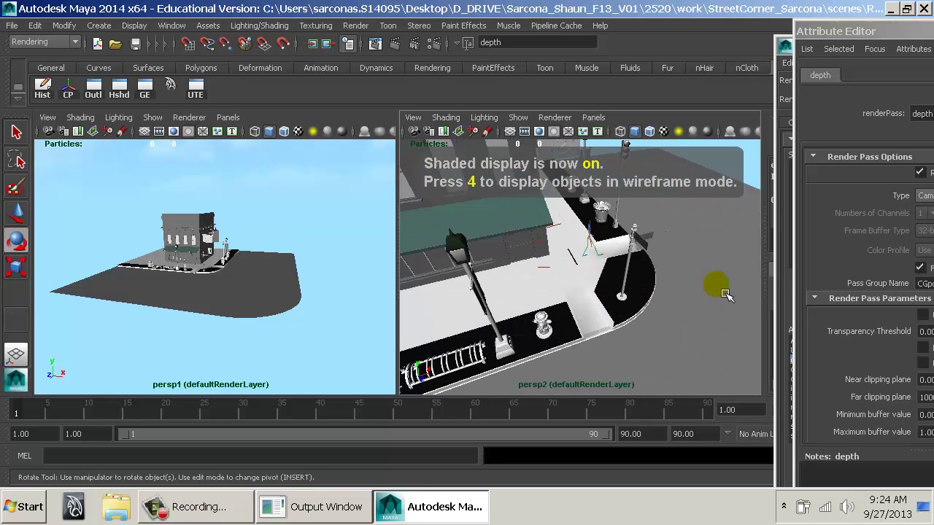
pyautogui.moveTo(693, 288); pyautogui.dragTo(640, 279)
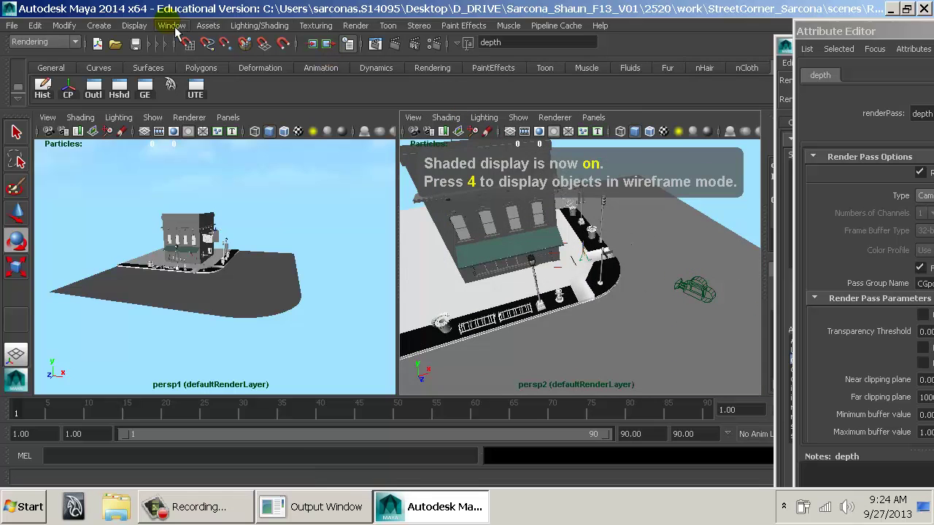
# Place a distance measurement from the render camera to the sidewalk's curved corner with the Distance Tool.
pyautogui.click(114, 26)
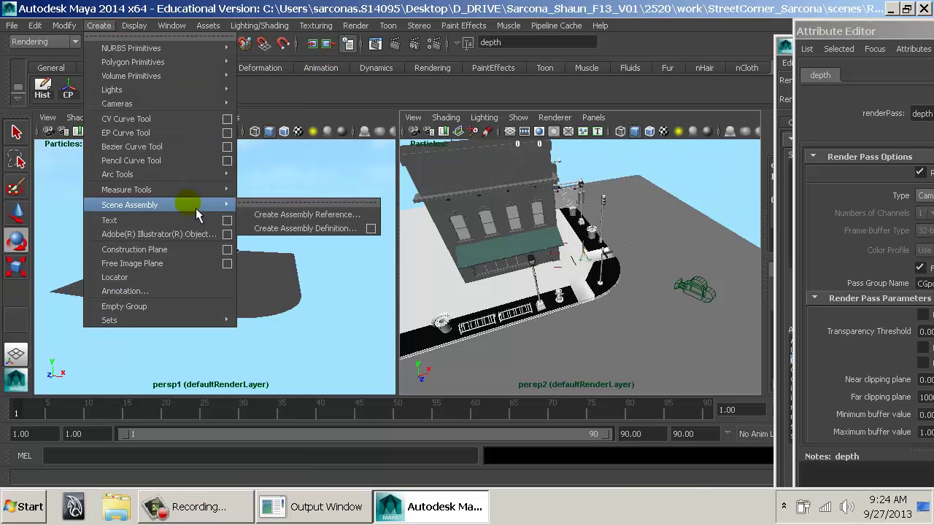
pyautogui.moveTo(187, 191)
pyautogui.click(277, 199)
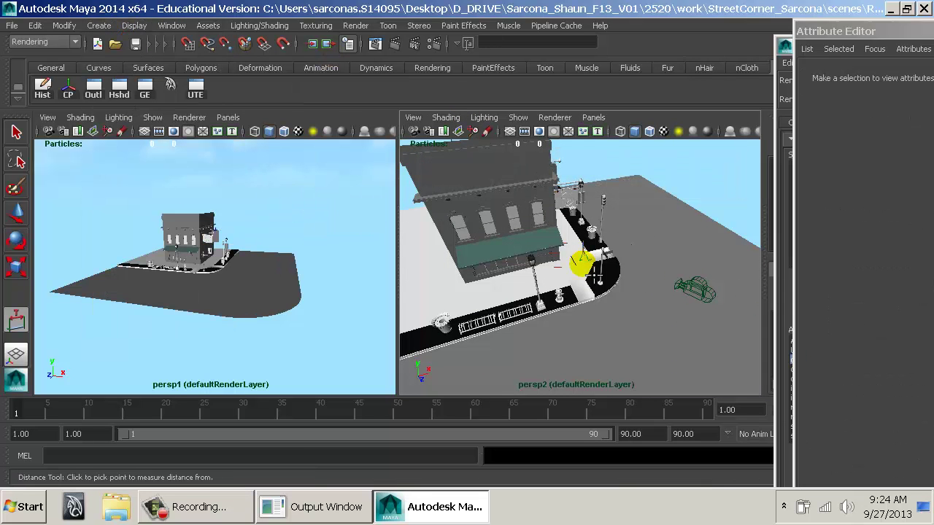
pyautogui.click(696, 297)
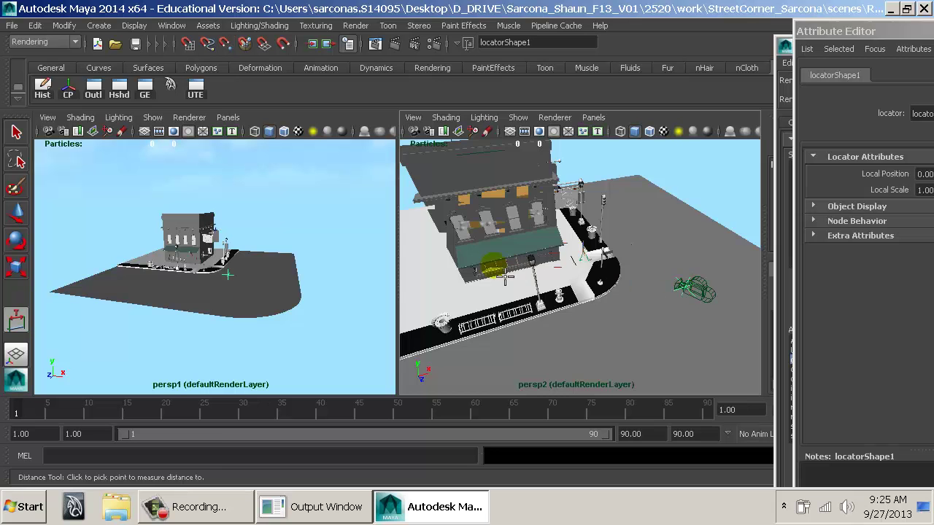
pyautogui.keyDown('alt'); pyautogui.moveTo(505, 282); pyautogui.dragTo(531, 294); pyautogui.keyUp('alt')
pyautogui.click(641, 267)
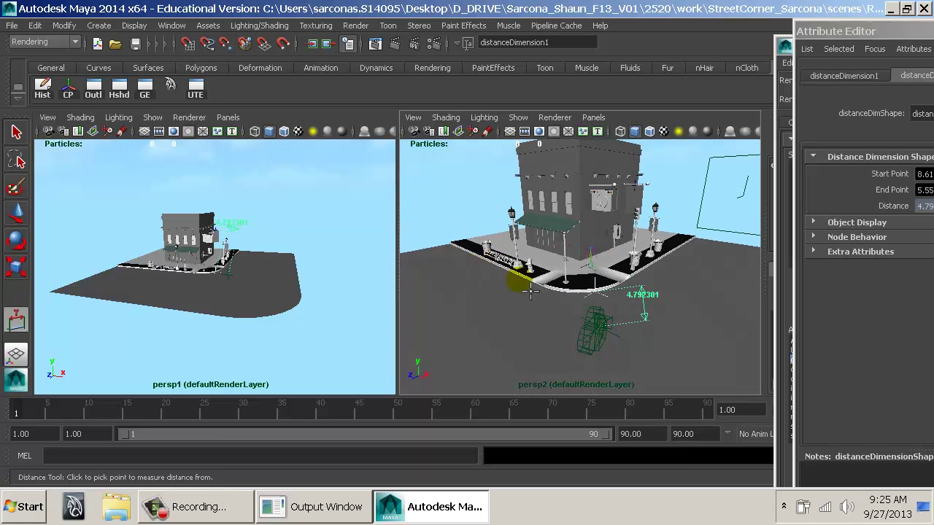
# Move the measurement's end locator from the sidewalk corner to behind the building, about 25.8 units from the camera, undoing a farther move.
pyautogui.press('w')
pyautogui.click(603, 295)
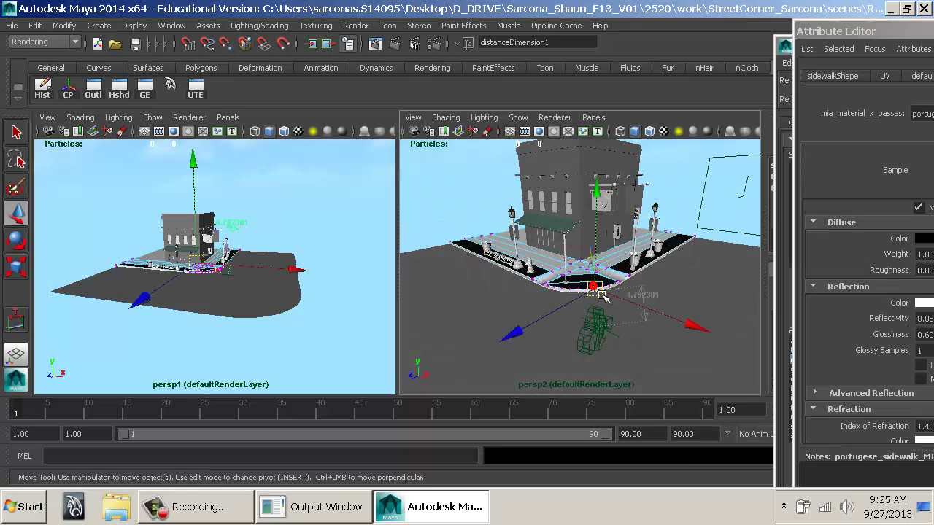
pyautogui.press('F8')
pyautogui.click(598, 302)
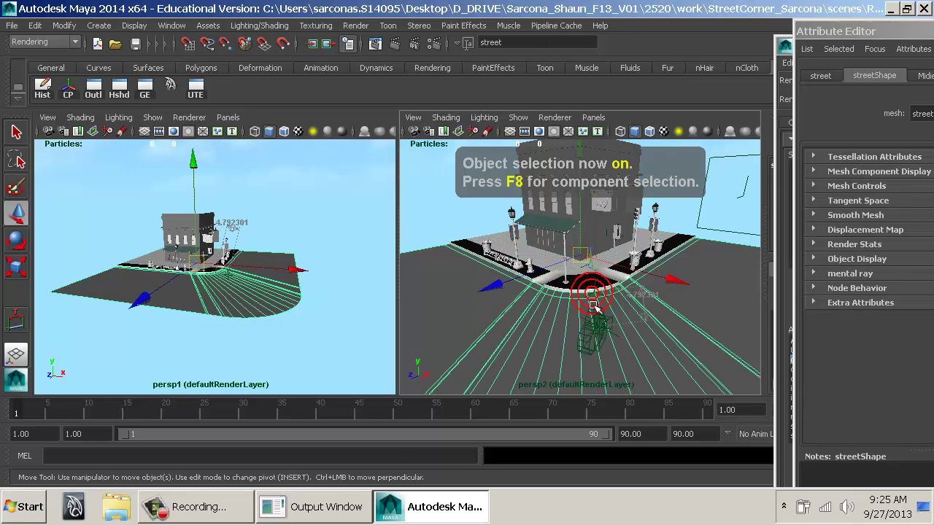
pyautogui.press('4')
pyautogui.click(595, 302)
pyautogui.press('5')
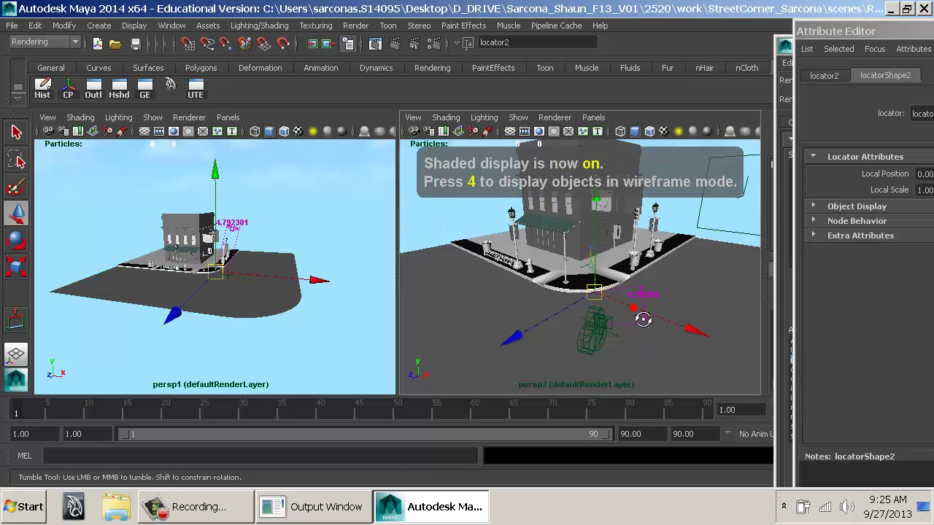
pyautogui.moveTo(639, 306); pyautogui.dragTo(586, 308)
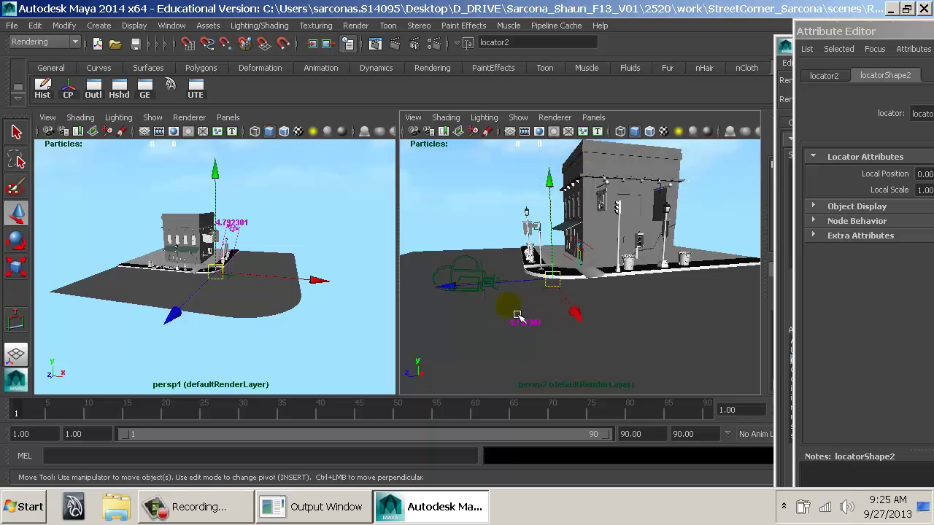
pyautogui.moveTo(546, 292); pyautogui.dragTo(623, 314)
pyautogui.moveTo(606, 319); pyautogui.dragTo(673, 243)
pyautogui.click(641, 292)
pyautogui.moveTo(547, 246); pyautogui.dragTo(473, 235)
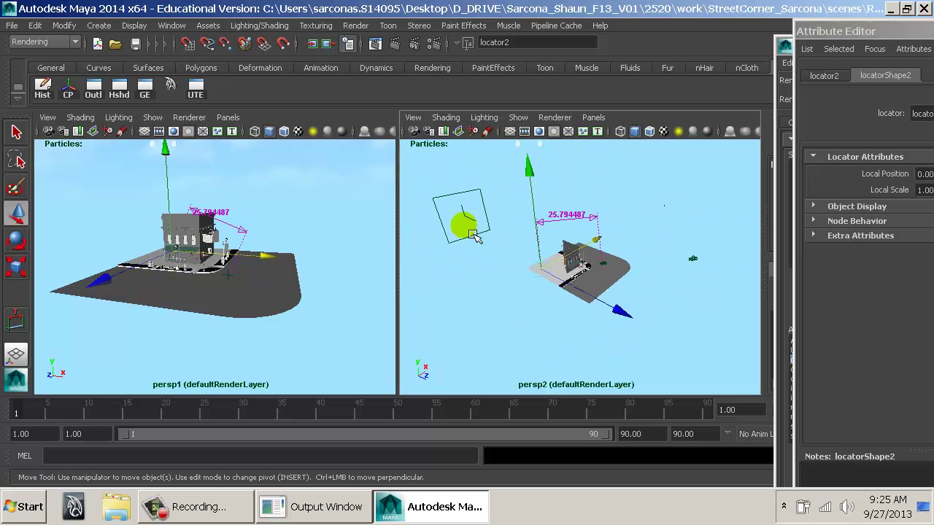
pyautogui.keyDown('ctrl'); pyautogui.moveTo(541, 212); pyautogui.dragTo(641, 269); pyautogui.keyUp('ctrl')
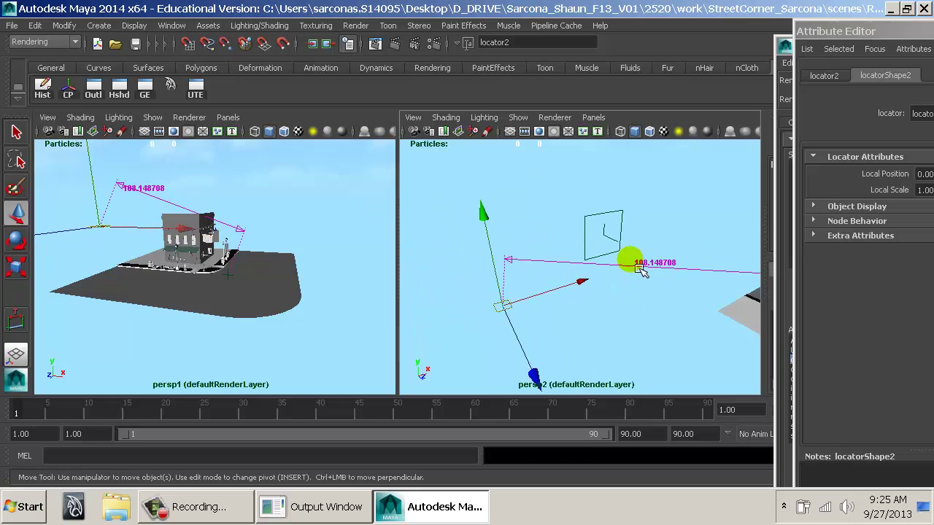
pyautogui.hotkey('ctrl', 'z')
# Delete the distance measurement between the camera and the back of the scene.
pyautogui.keyDown('alt'); pyautogui.moveTo(676, 300); pyautogui.dragTo(580, 263); pyautogui.keyUp('alt')
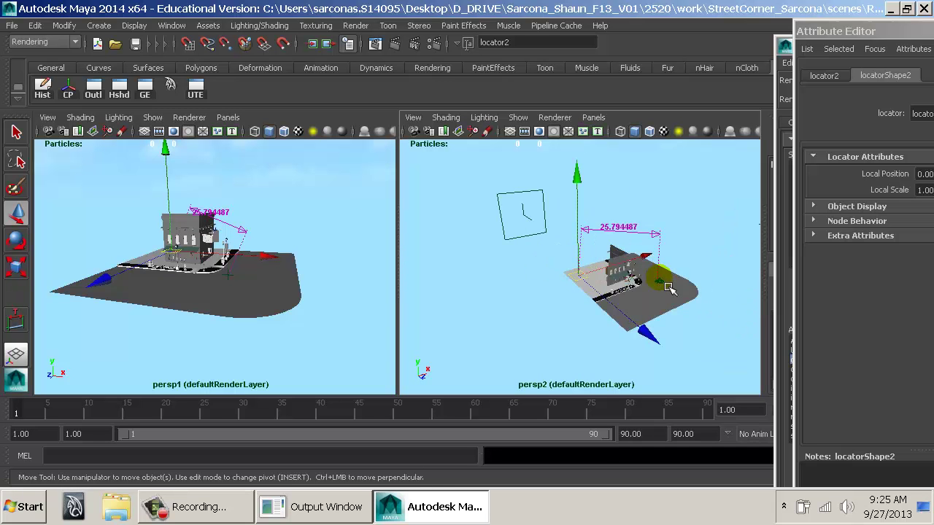
pyautogui.click(664, 239)
pyautogui.press('Delete')
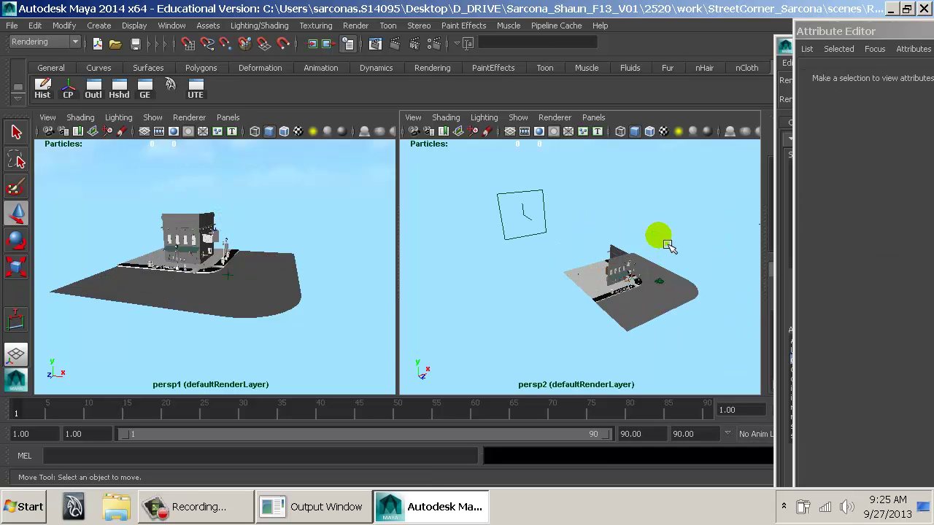
# Arrange the render settings and attribute windows side by side and show the depth pass's attributes.
pyautogui.moveTo(854, 31); pyautogui.dragTo(590, 53)
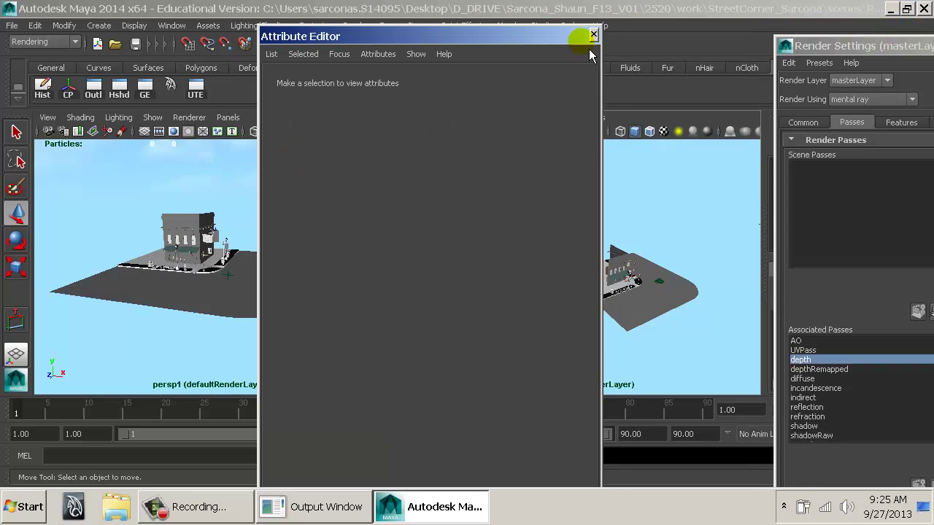
pyautogui.moveTo(855, 52); pyautogui.dragTo(157, 2)
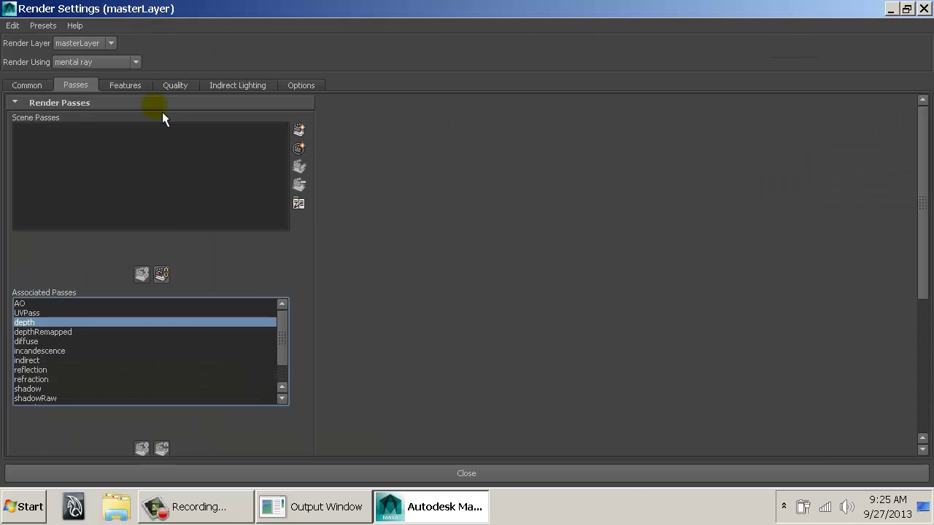
pyautogui.doubleClick(223, 9)
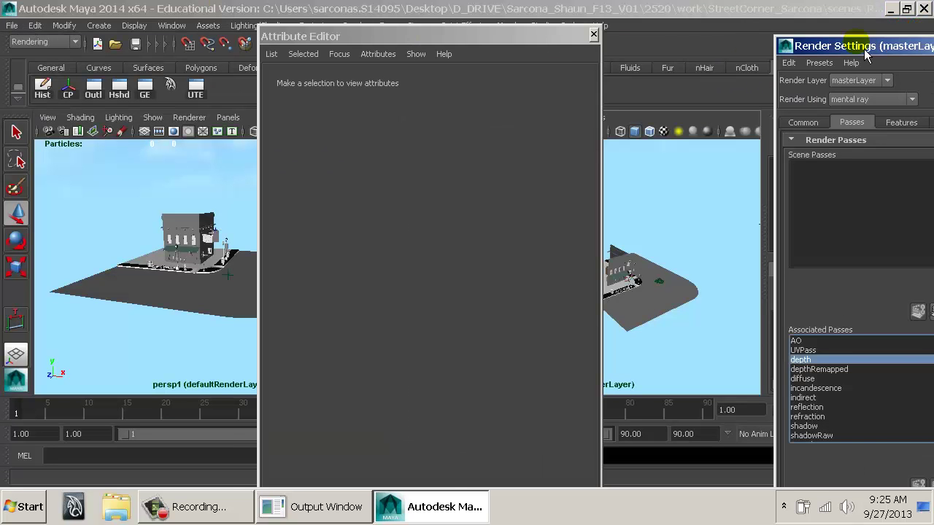
pyautogui.moveTo(898, 48); pyautogui.dragTo(187, 29)
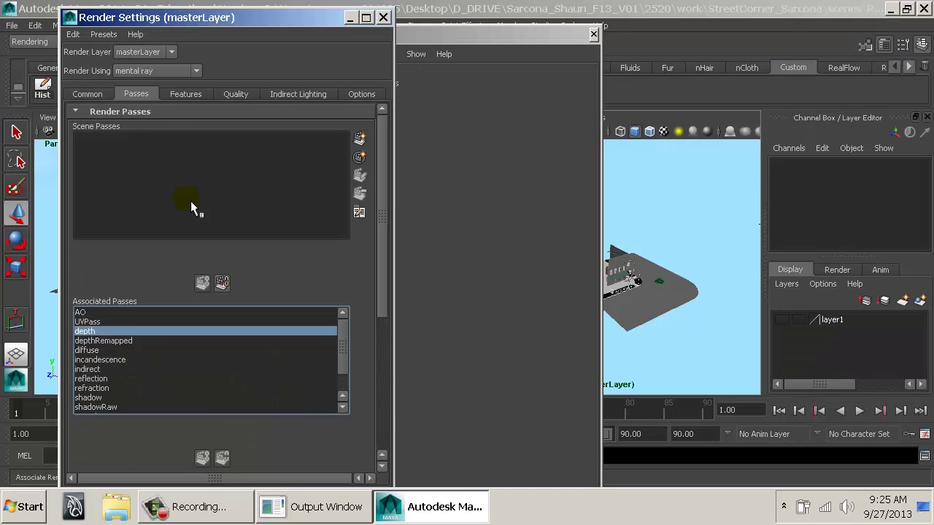
pyautogui.doubleClick(133, 333)
pyautogui.moveTo(474, 35); pyautogui.dragTo(689, 41)
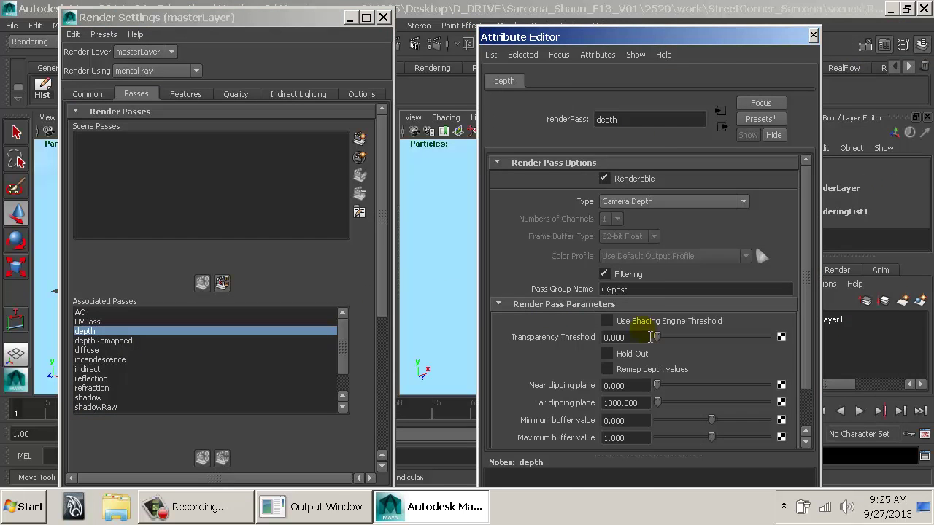
pyautogui.moveTo(664, 35); pyautogui.dragTo(845, 36)
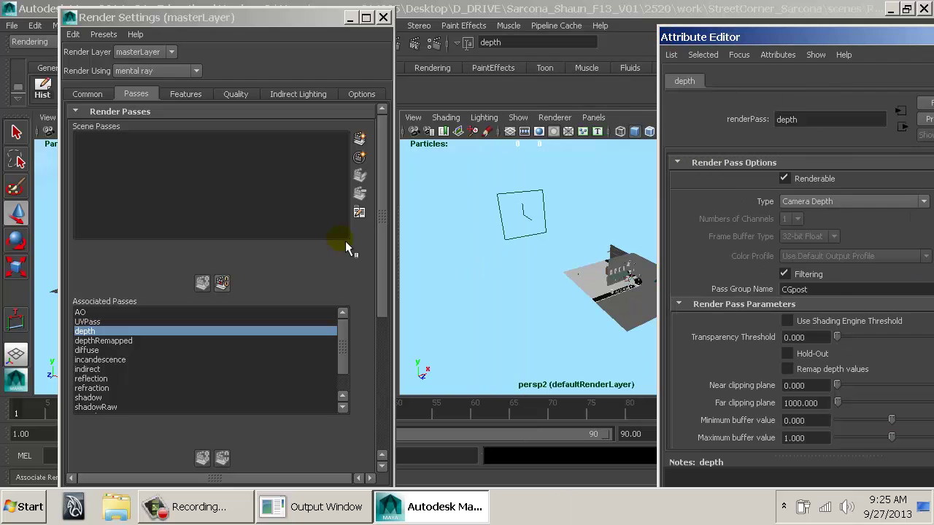
# Show the depthRemapped pass's attributes beside the associated passes list.
pyautogui.click(104, 341)
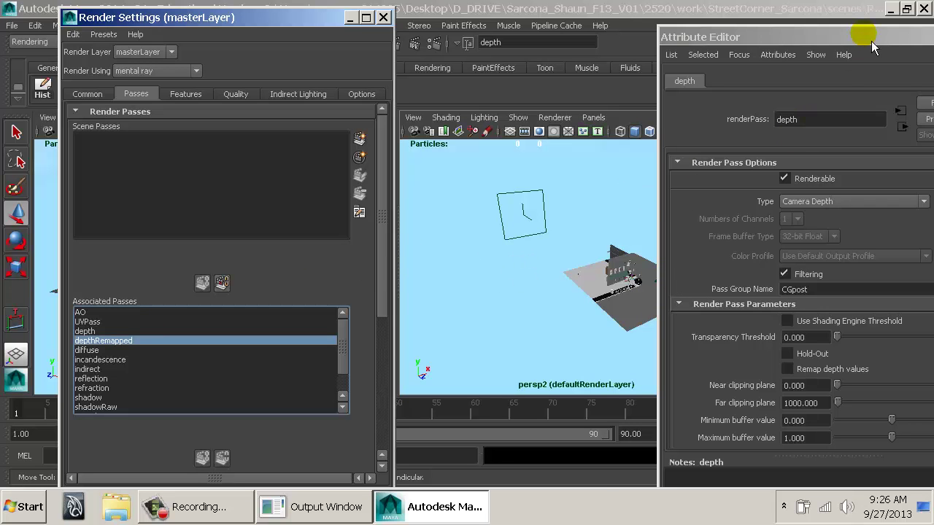
pyautogui.moveTo(871, 41); pyautogui.dragTo(691, 41)
pyautogui.click(145, 341)
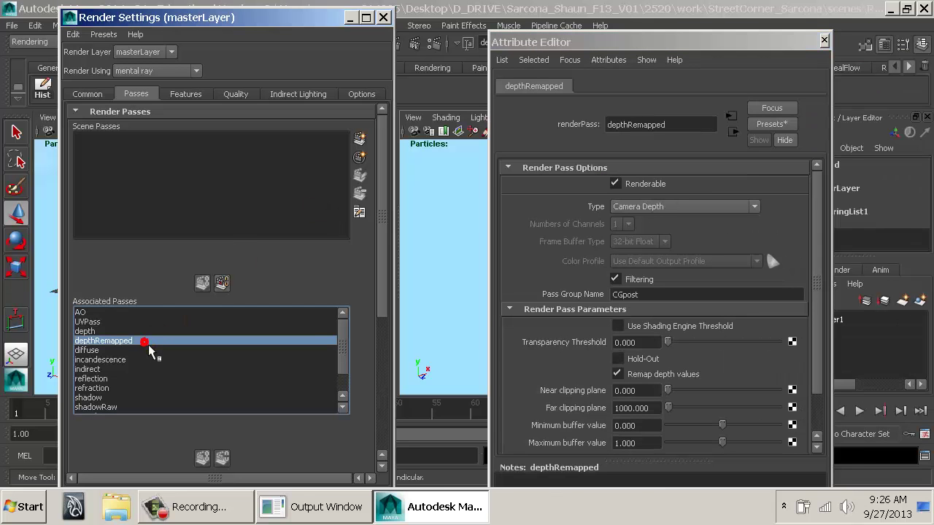
# Create a polygon sphere and move it well behind the building, past the back edge of the ground.
pyautogui.doubleClick(561, 41)
pyautogui.moveTo(316, 29); pyautogui.dragTo(208, 160)
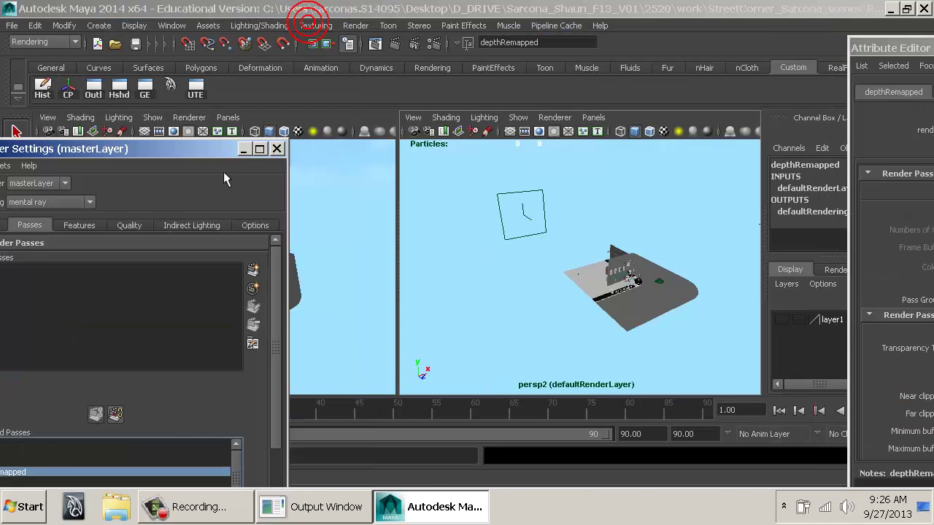
pyautogui.click(99, 24)
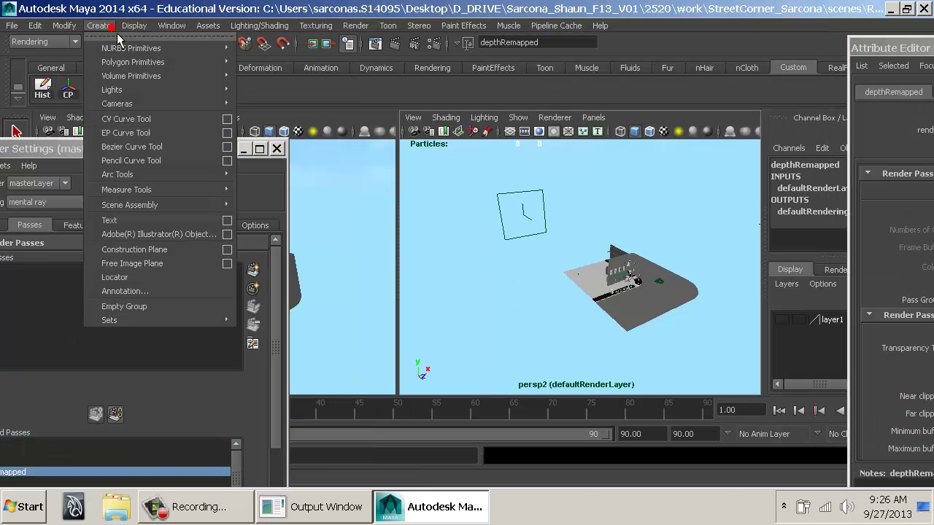
pyautogui.moveTo(135, 62)
pyautogui.click(278, 72)
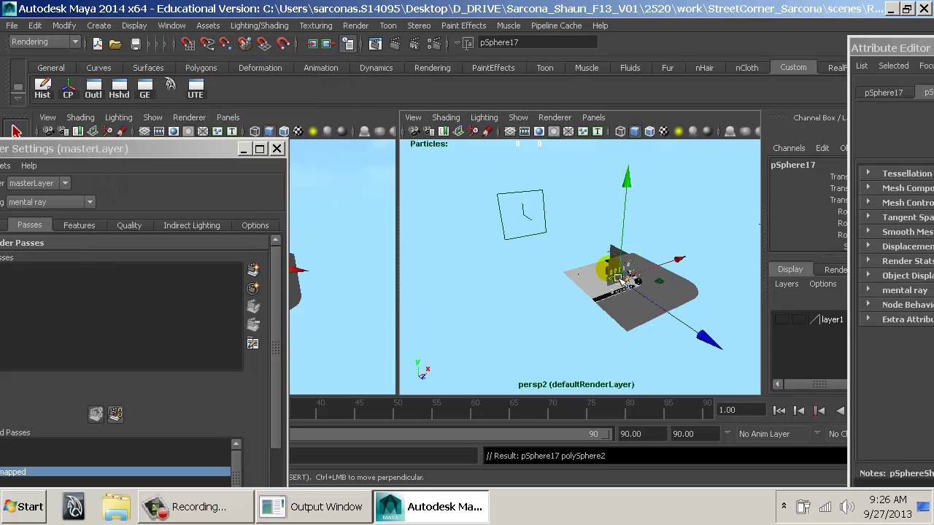
pyautogui.moveTo(602, 287); pyautogui.dragTo(571, 291)
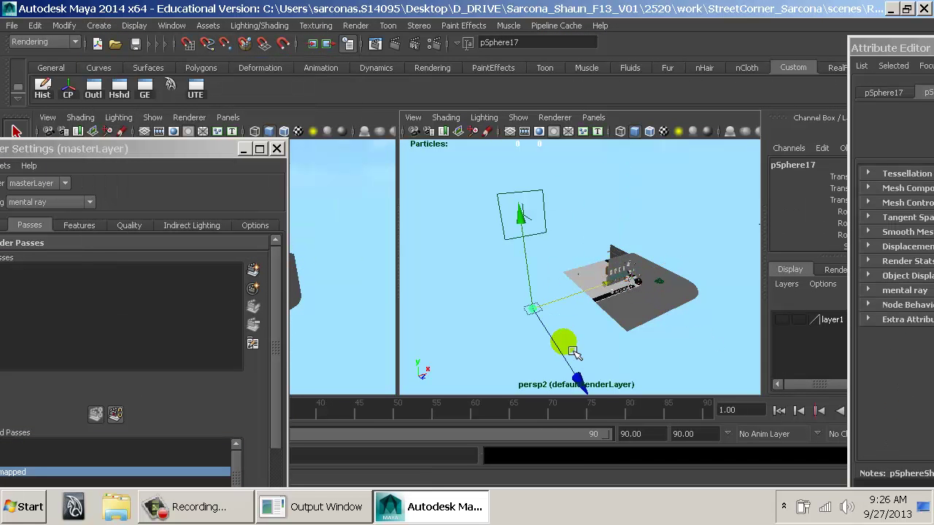
pyautogui.moveTo(561, 352); pyautogui.dragTo(513, 299)
pyautogui.moveTo(591, 281); pyautogui.dragTo(767, 272)
pyautogui.moveTo(449, 234); pyautogui.dragTo(548, 223)
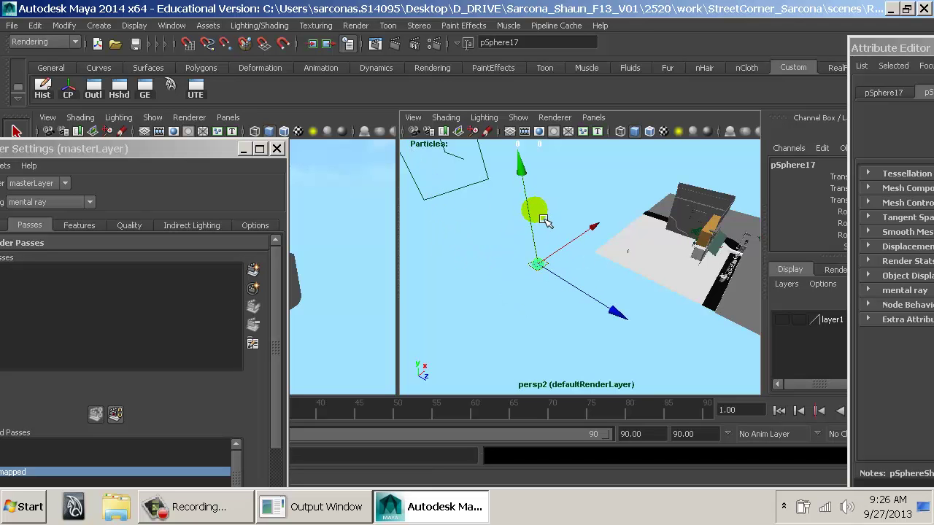
# Show the scene through the persp render camera in the persp2 pane, with wireframe display.
pyautogui.click(586, 120)
pyautogui.moveTo(628, 132)
pyautogui.click(734, 182)
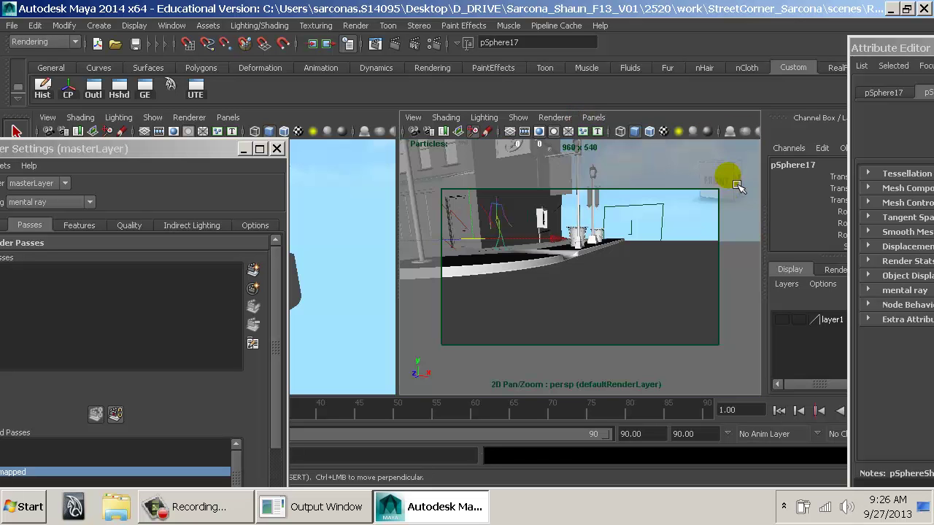
pyautogui.press('4')
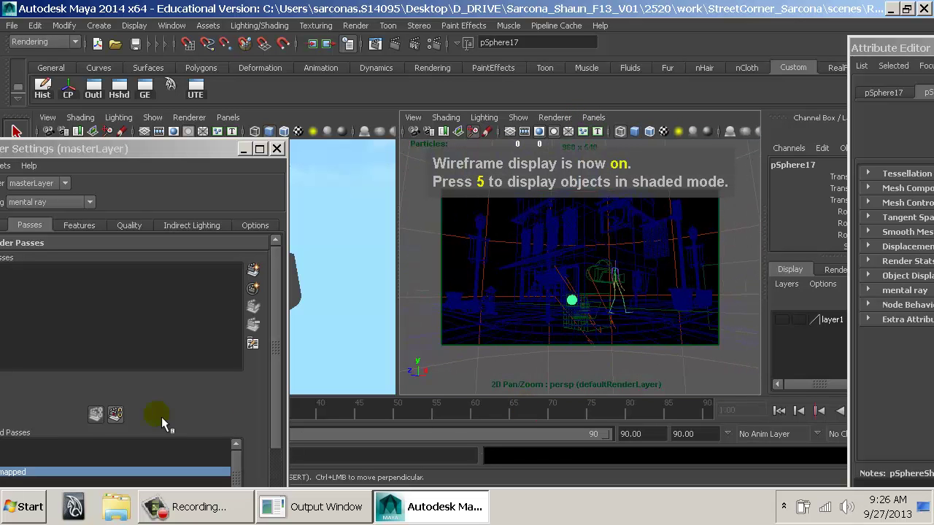
pyautogui.press('w')
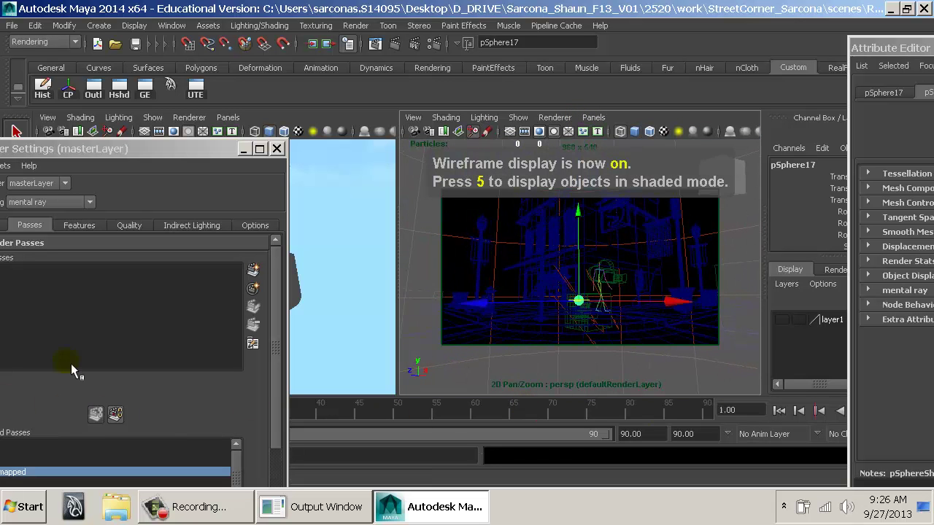
# Turn on the Object Details heads-up display to show the sphere's distance from the camera.
pyautogui.click(134, 25)
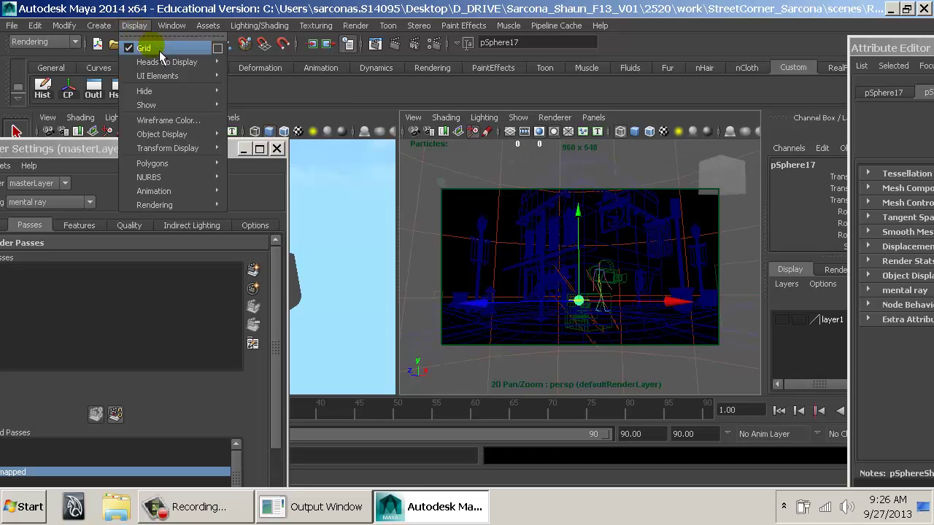
pyautogui.moveTo(197, 62)
pyautogui.click(290, 86)
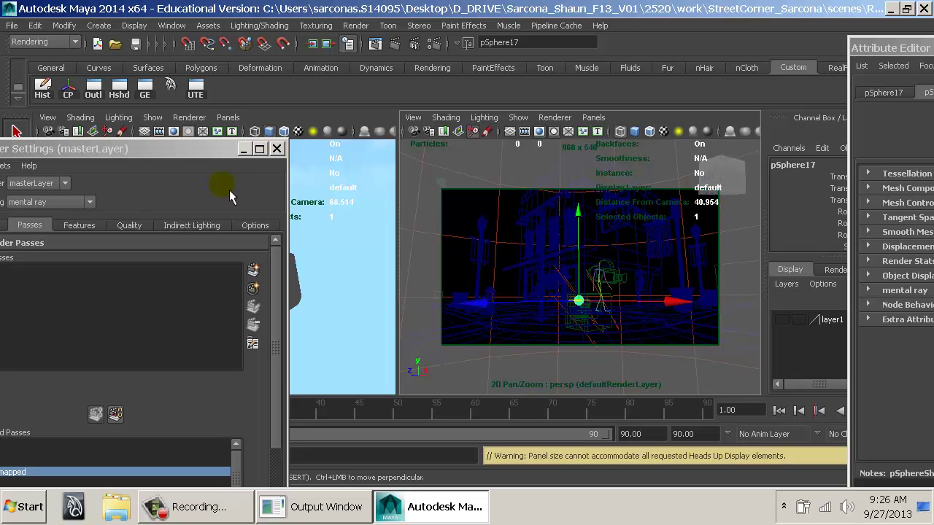
# Set the depthRemapped pass's far clipping plane to 41, with its attributes open beside the render settings.
pyautogui.moveTo(197, 149); pyautogui.dragTo(323, 14)
pyautogui.moveTo(922, 51); pyautogui.dragTo(809, 67)
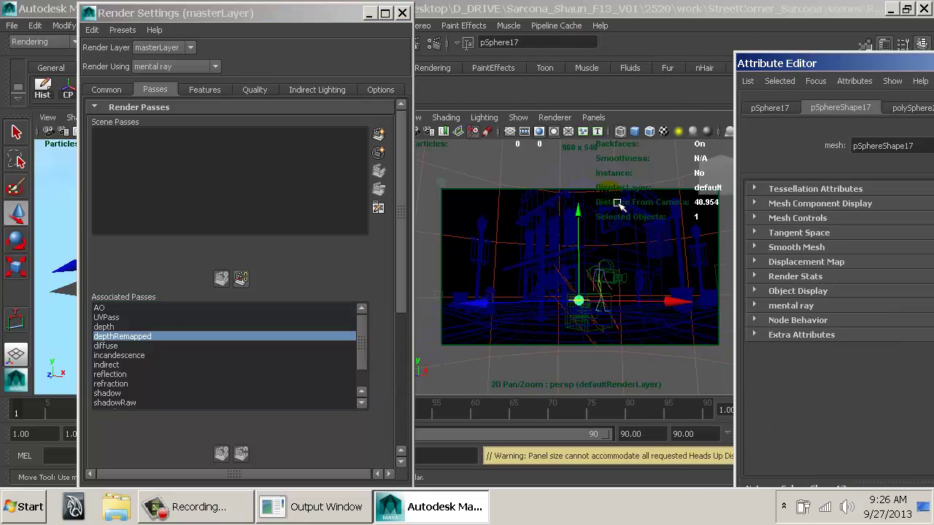
pyautogui.click(618, 205)
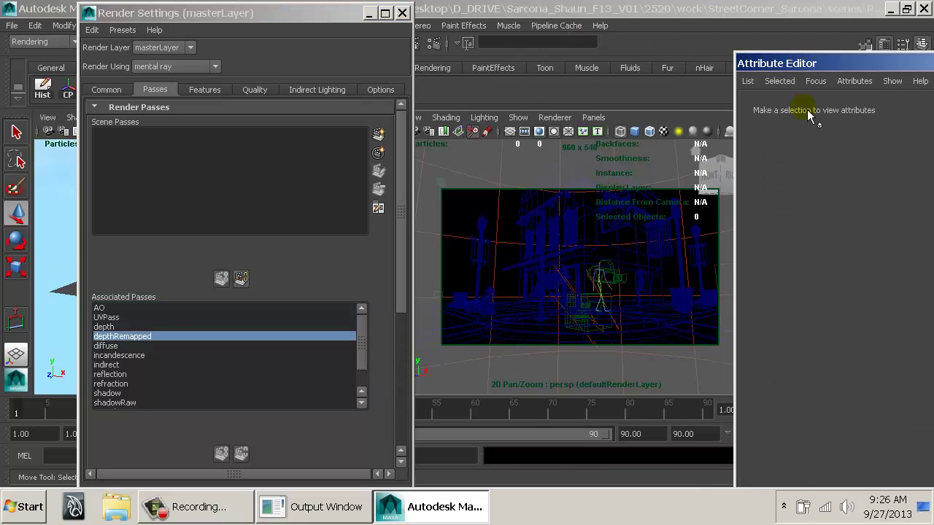
pyautogui.moveTo(824, 64); pyautogui.dragTo(579, 33)
pyautogui.click(148, 337)
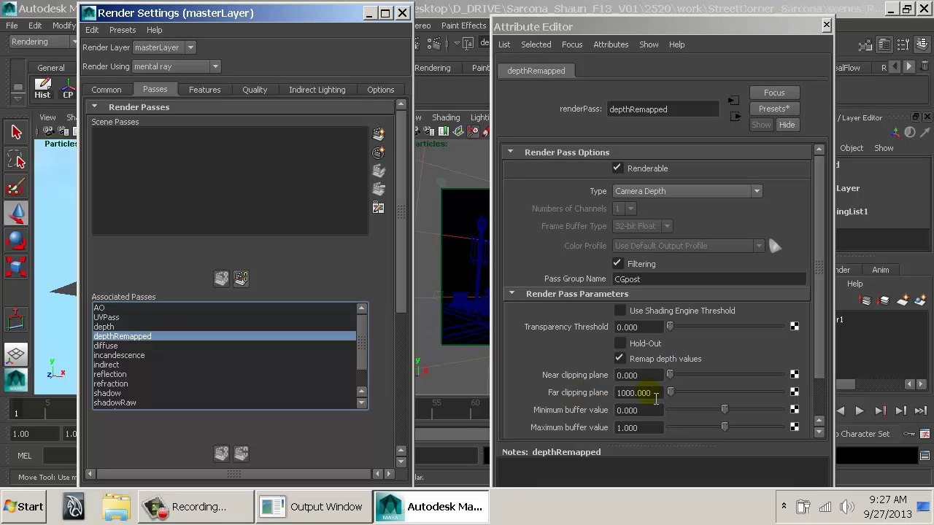
pyautogui.doubleClick(655, 394)
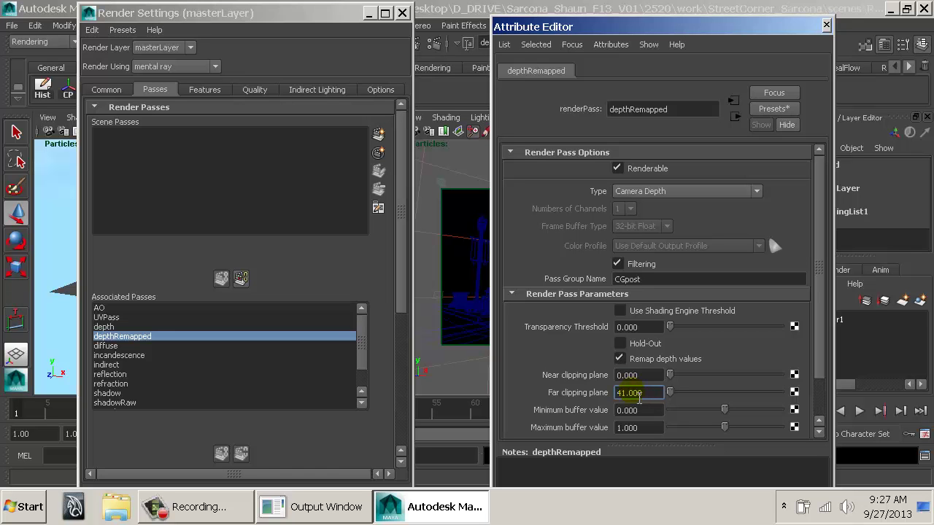
# Compare the depth and depthRemapped passes' remap depth values option and clipping planes.
pyautogui.click(118, 328)
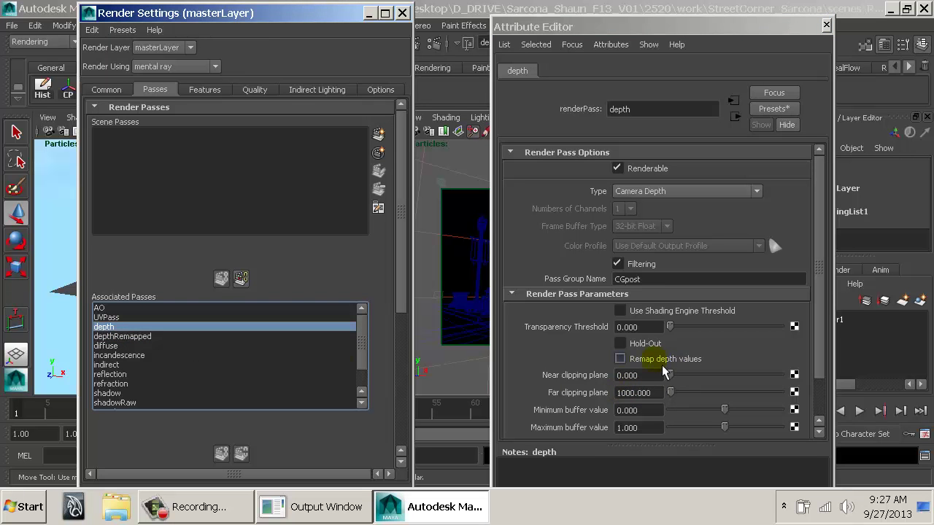
pyautogui.click(146, 336)
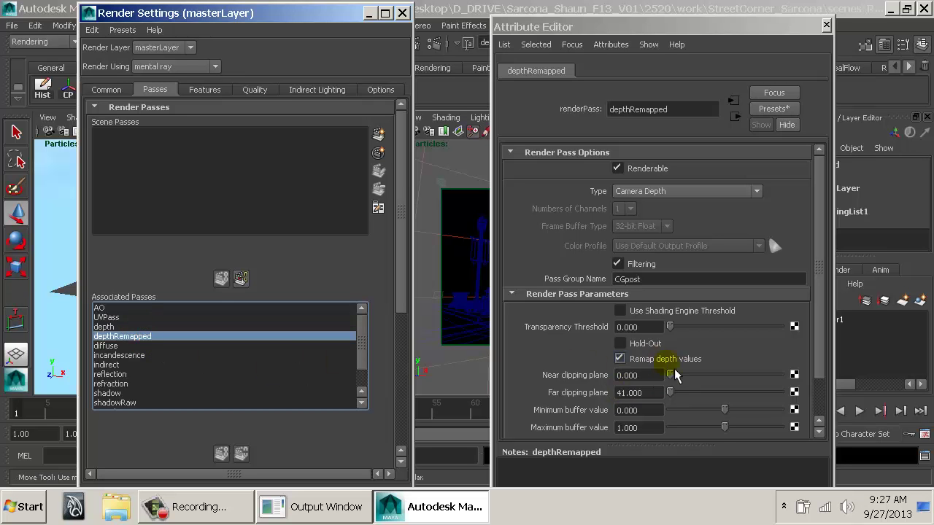
pyautogui.click(122, 327)
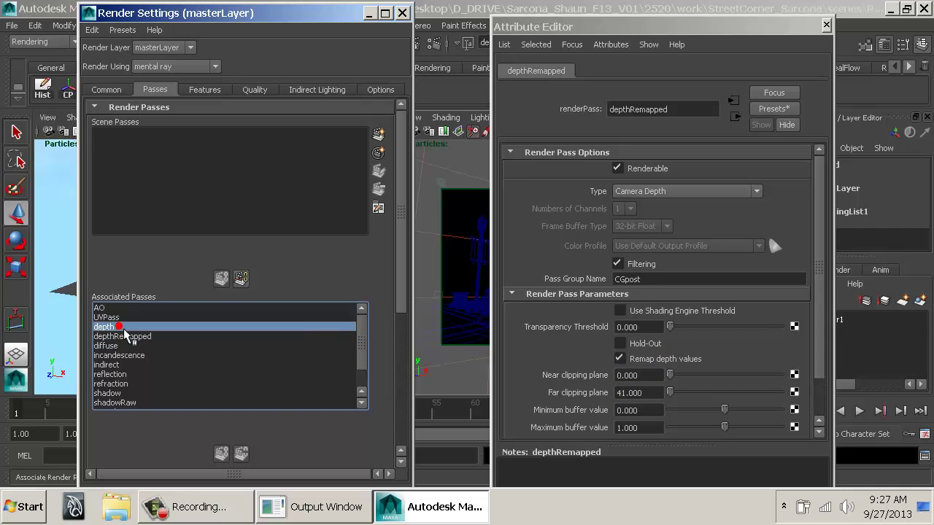
pyautogui.click(127, 336)
pyautogui.click(122, 327)
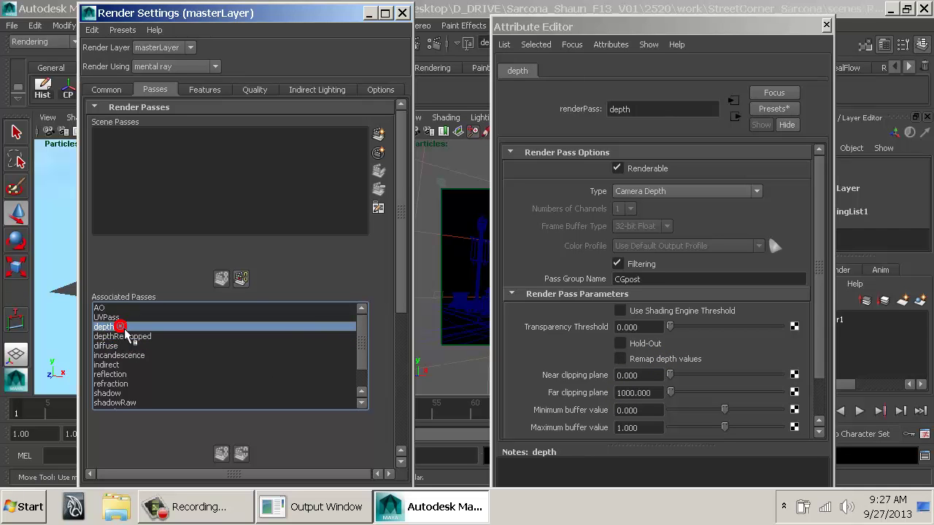
pyautogui.click(121, 336)
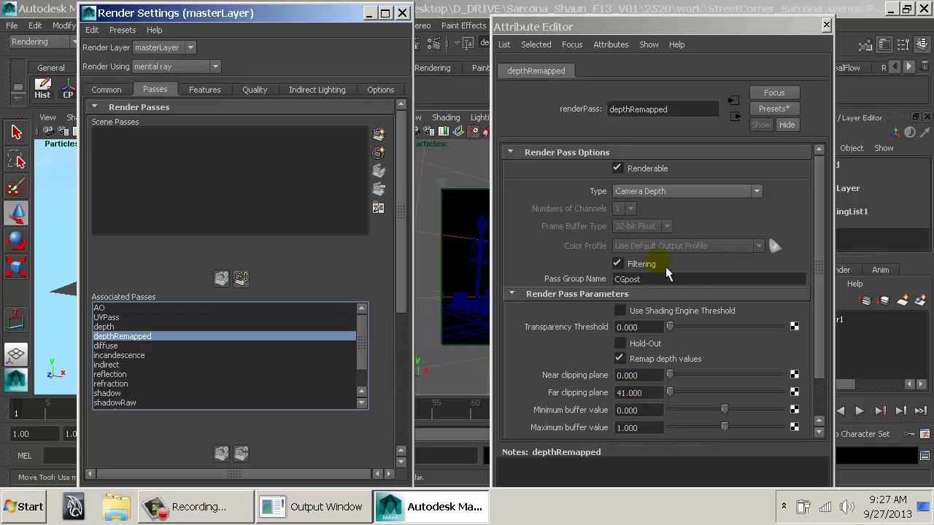
# Review the depthRemapped pass's near and far clipping plane values.
pyautogui.moveTo(646, 395); pyautogui.dragTo(639, 399)
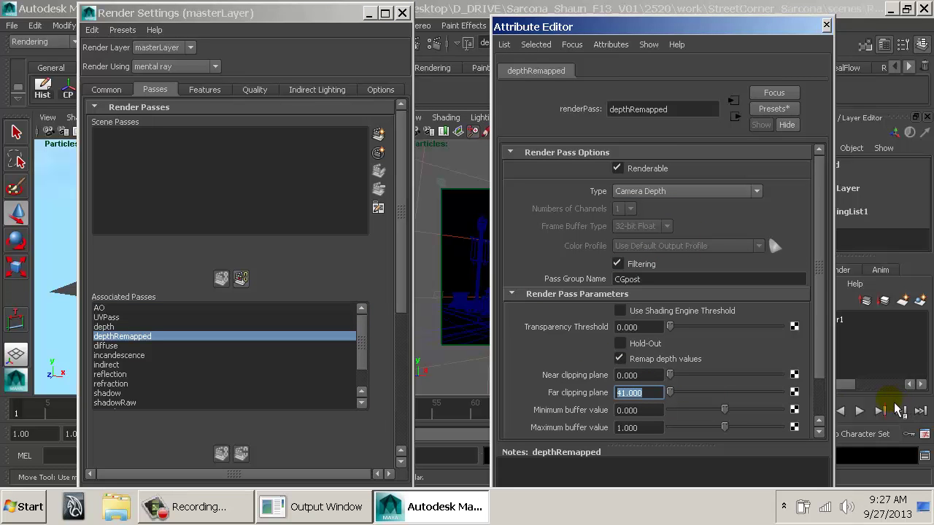
pyautogui.moveTo(641, 395); pyautogui.dragTo(624, 394)
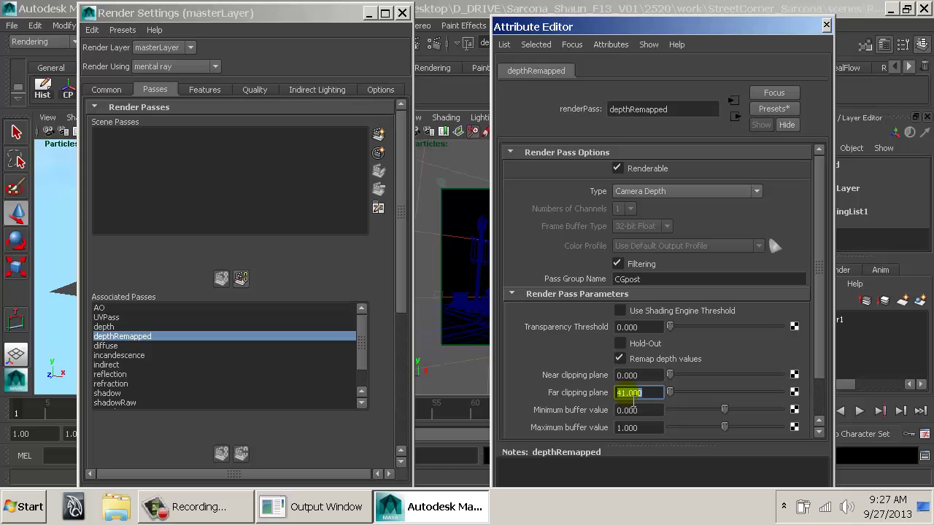
pyautogui.moveTo(650, 377); pyautogui.dragTo(605, 375)
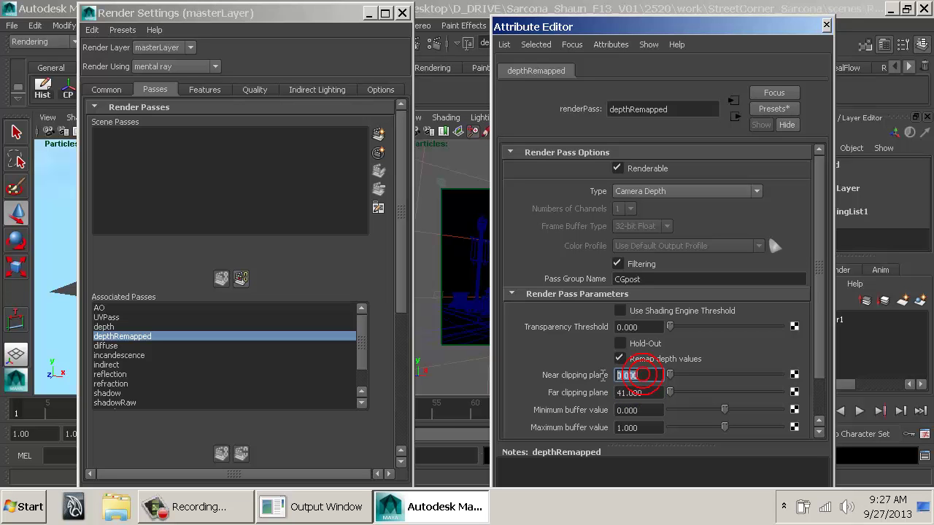
pyautogui.moveTo(651, 394); pyautogui.dragTo(605, 394)
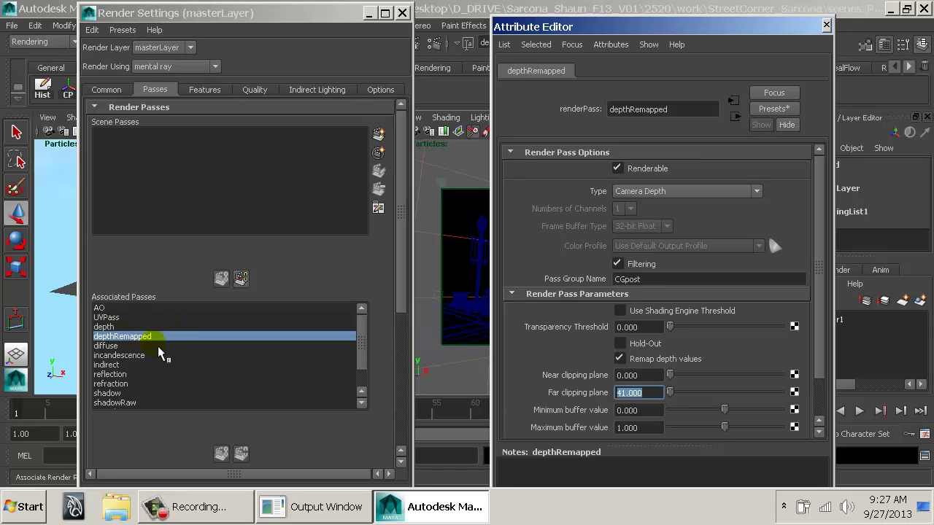
# Open the diffuse pass's attributes and go through the associated passes from diffuse to worldPosition, returning to depthRemapped.
pyautogui.click(113, 346)
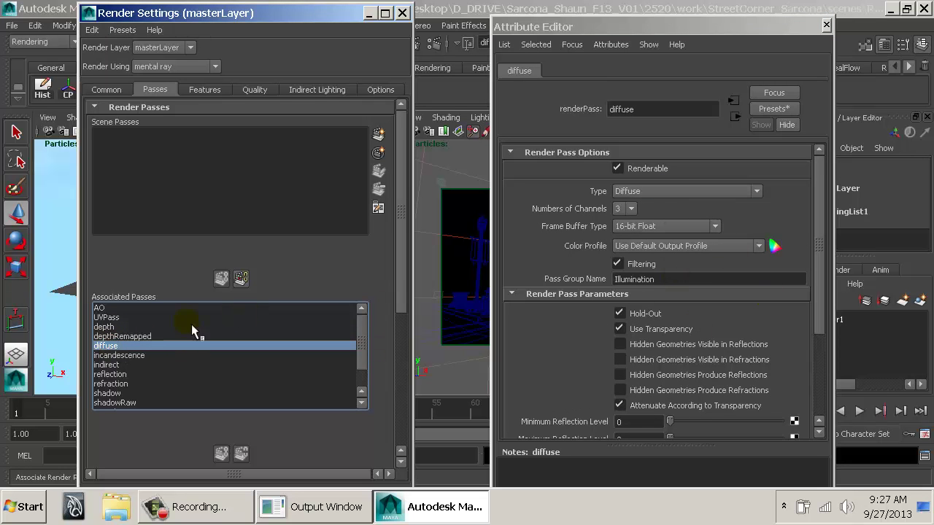
pyautogui.click(103, 355)
pyautogui.click(109, 365)
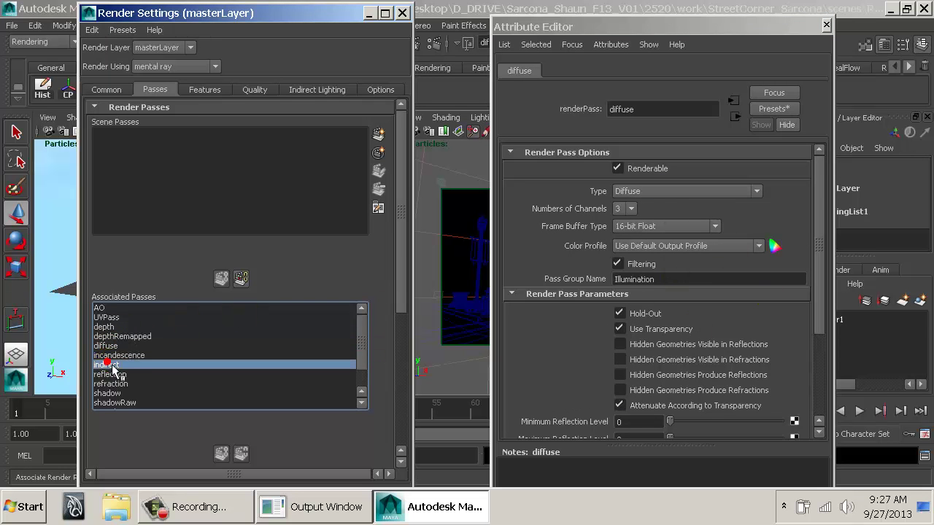
pyautogui.click(117, 375)
pyautogui.click(125, 384)
pyautogui.click(130, 394)
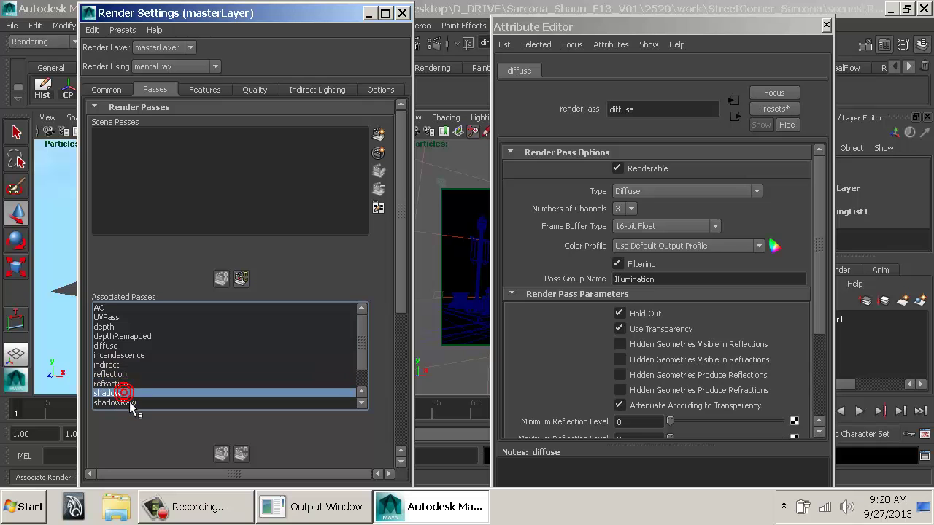
pyautogui.click(129, 402)
pyautogui.scroll(-4, 153, 387)
pyautogui.click(136, 340)
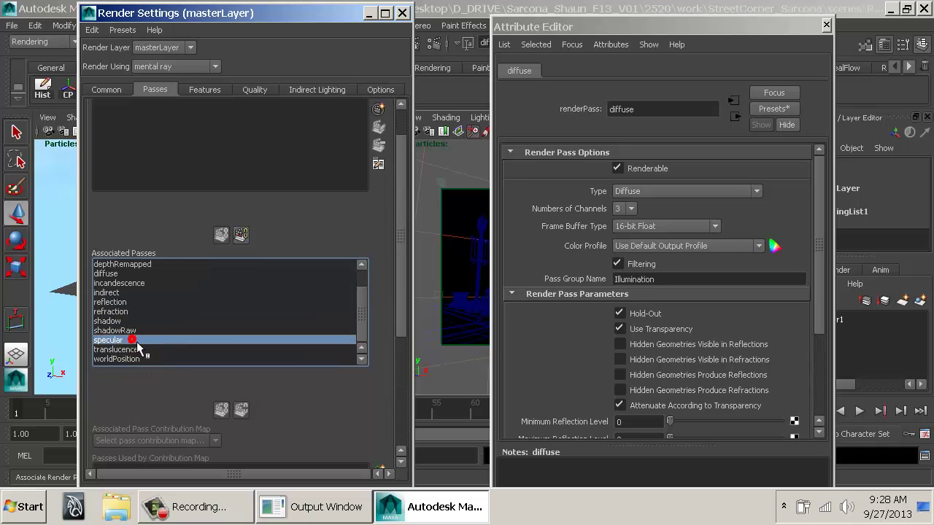
pyautogui.click(138, 349)
pyautogui.click(137, 359)
pyautogui.scroll(3, 290, 393)
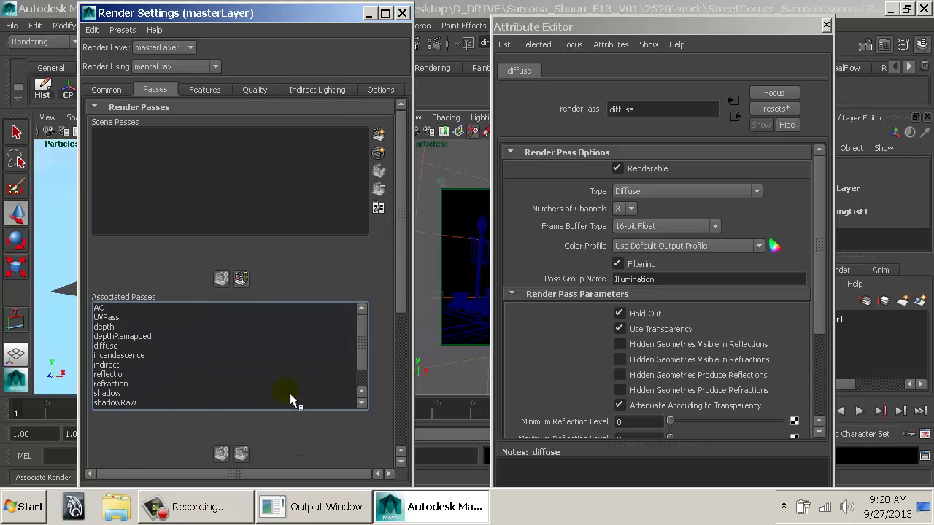
pyautogui.click(131, 337)
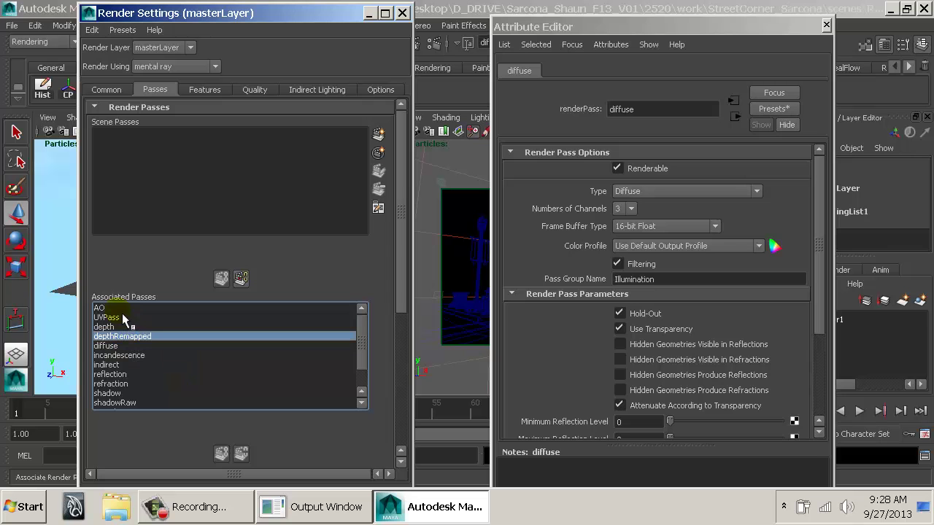
# Select the AO pass, make sure Ambient Occlusion is enabled in the rendering features, and close the pass attributes.
pyautogui.click(122, 311)
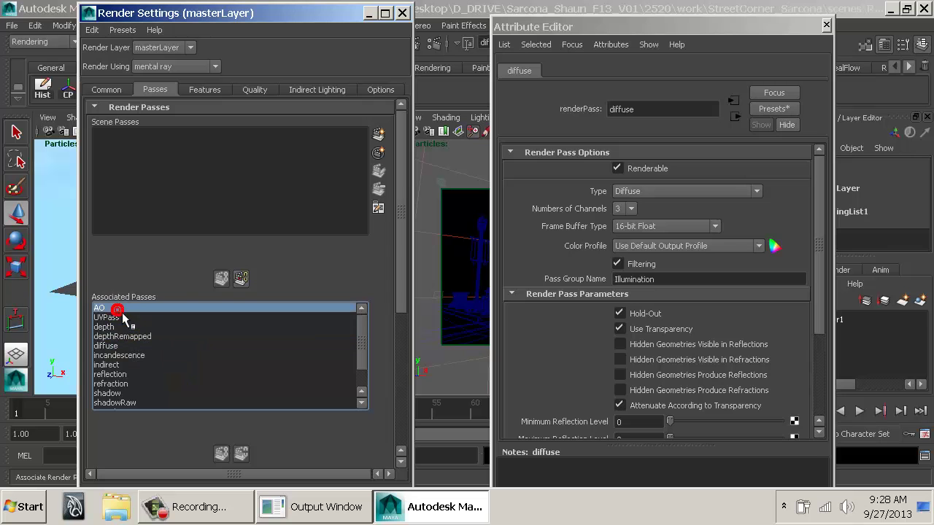
pyautogui.click(214, 90)
pyautogui.click(248, 229)
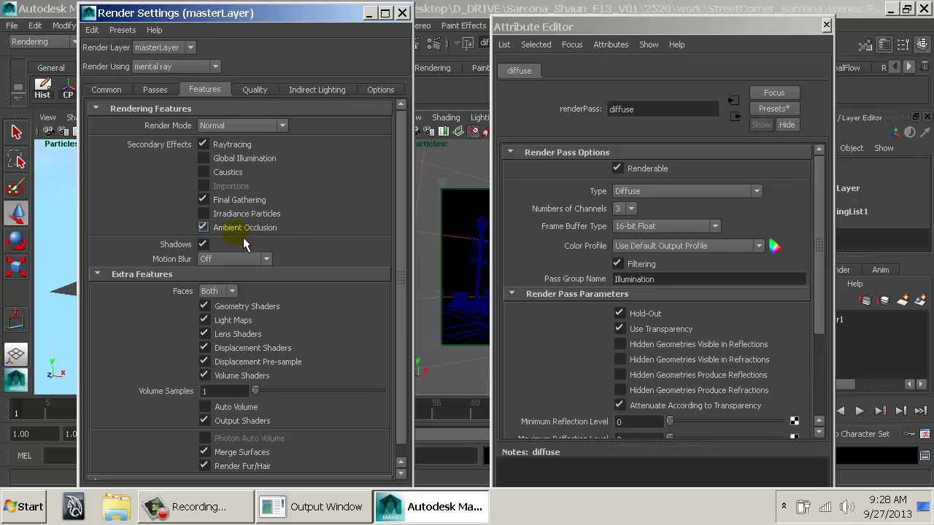
pyautogui.click(826, 25)
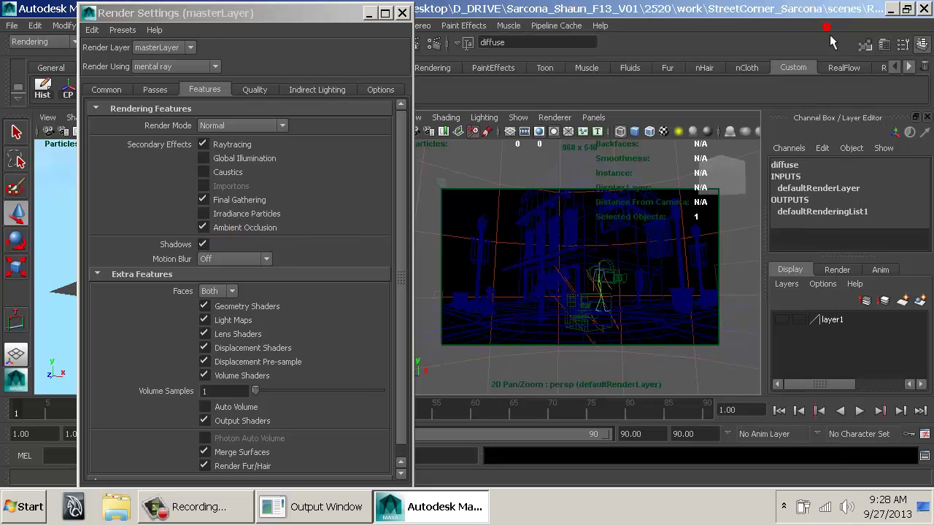
# Review the sampling quality and the Final Gathering map, quality and tracing settings, keeping the map rebuild at Freeze, and close the render settings.
pyautogui.click(242, 89)
pyautogui.doubleClick(241, 144)
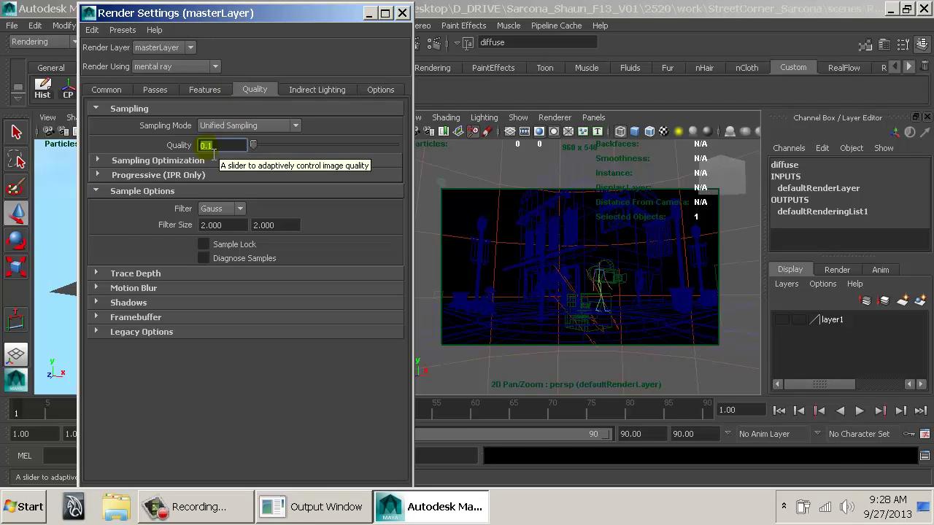
pyautogui.click(317, 89)
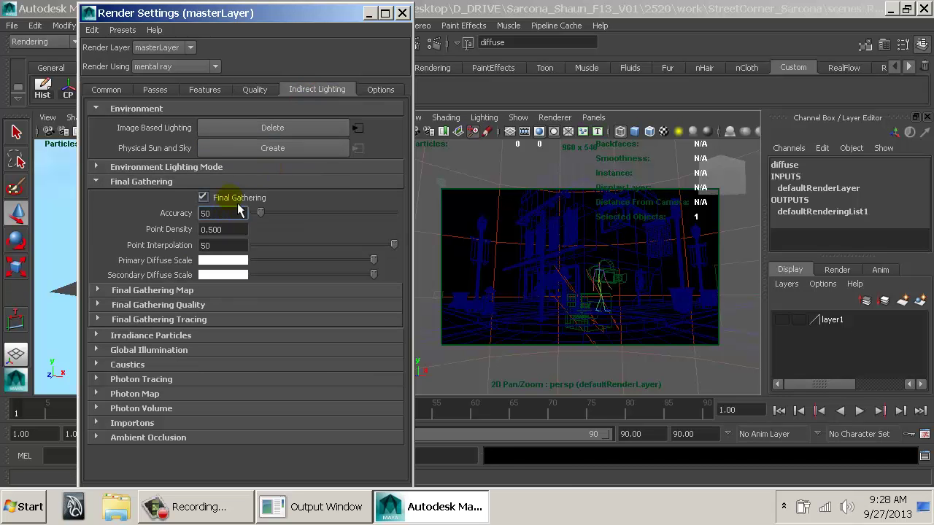
pyautogui.click(191, 320)
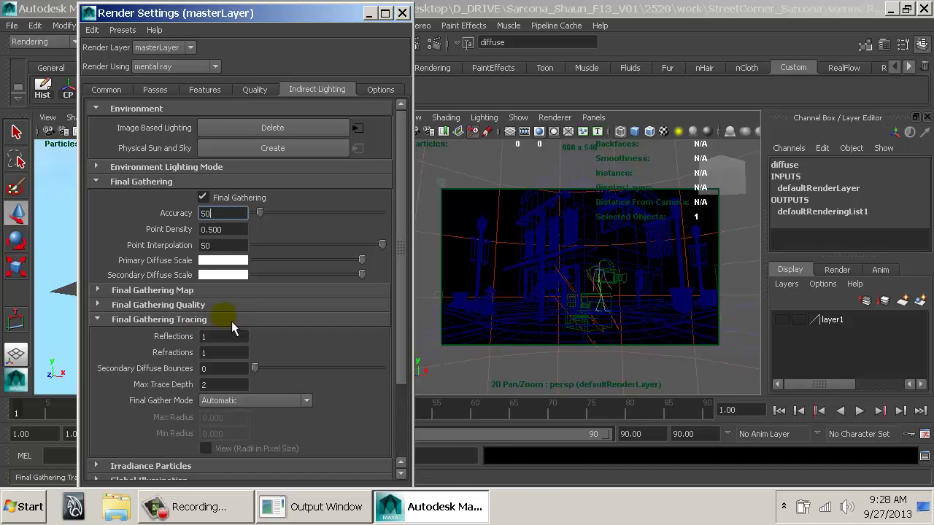
pyautogui.click(193, 304)
pyautogui.click(184, 289)
pyautogui.click(244, 307)
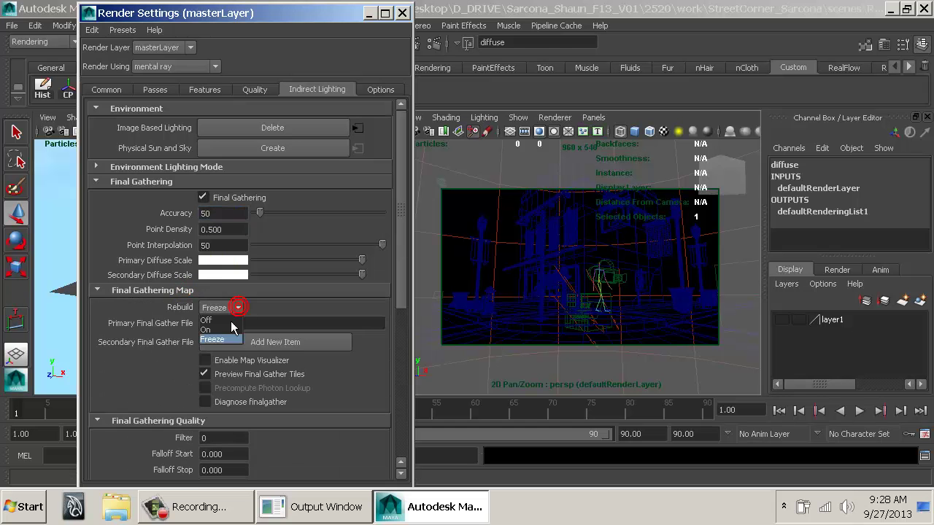
pyautogui.click(221, 337)
pyautogui.click(164, 290)
pyautogui.click(173, 306)
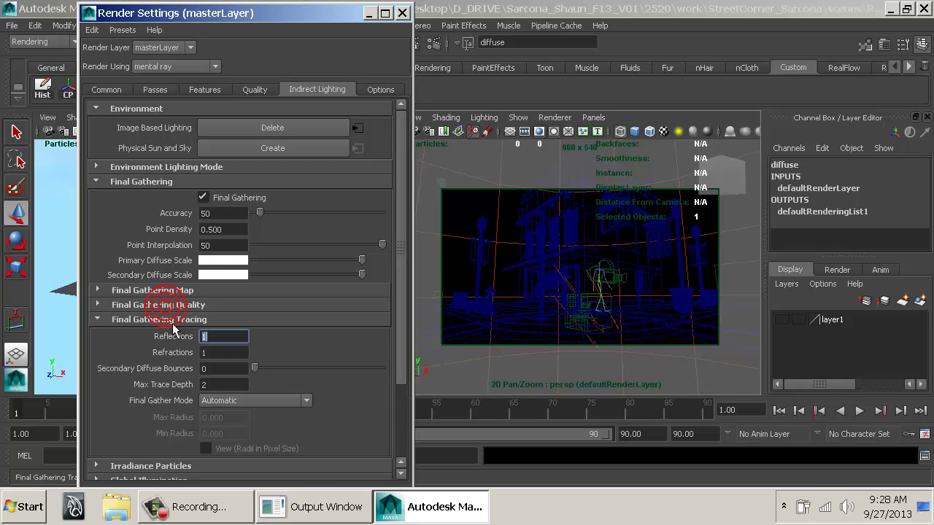
pyautogui.click(172, 320)
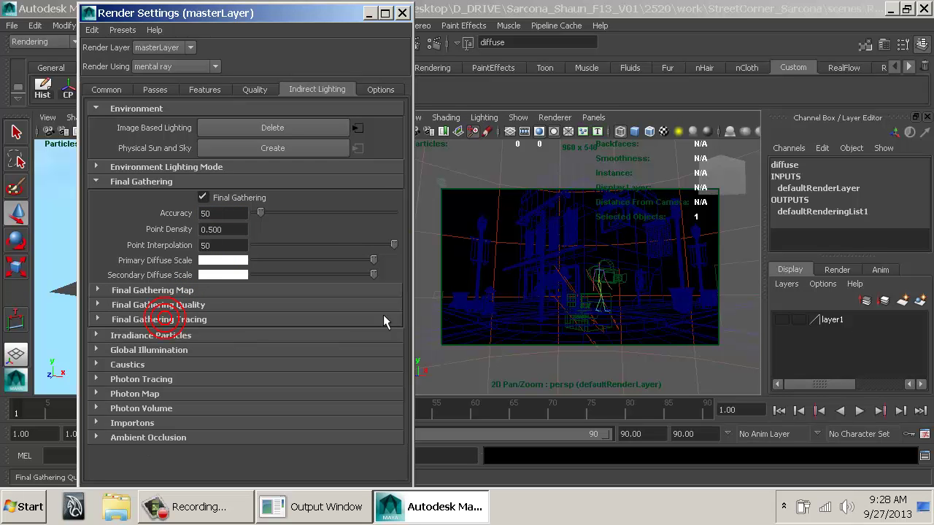
pyautogui.click(402, 12)
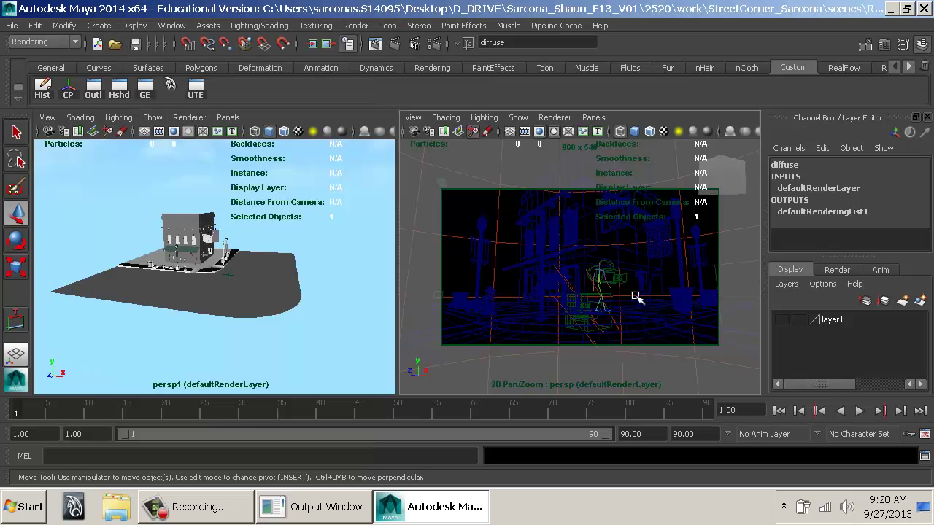
# Clear the selection, render the current perspShape camera view in the Render View, and maximize the window.
pyautogui.click(532, 161)
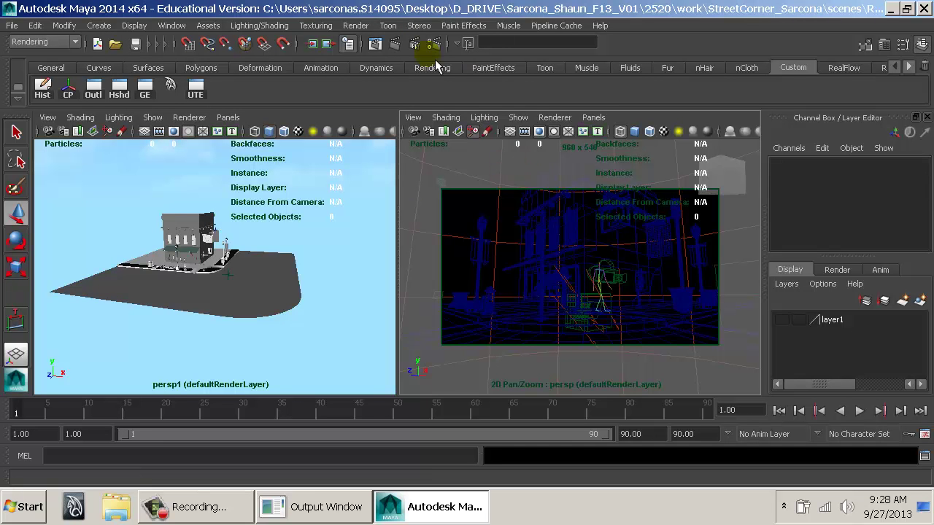
pyautogui.click(377, 48)
pyautogui.moveTo(410, 149); pyautogui.dragTo(267, 84)
pyautogui.rightClick(187, 111)
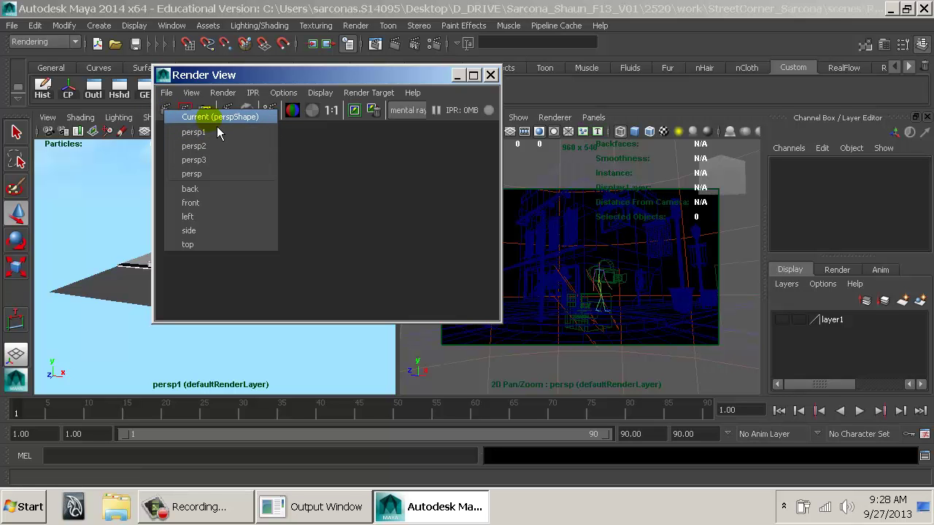
pyautogui.click(214, 119)
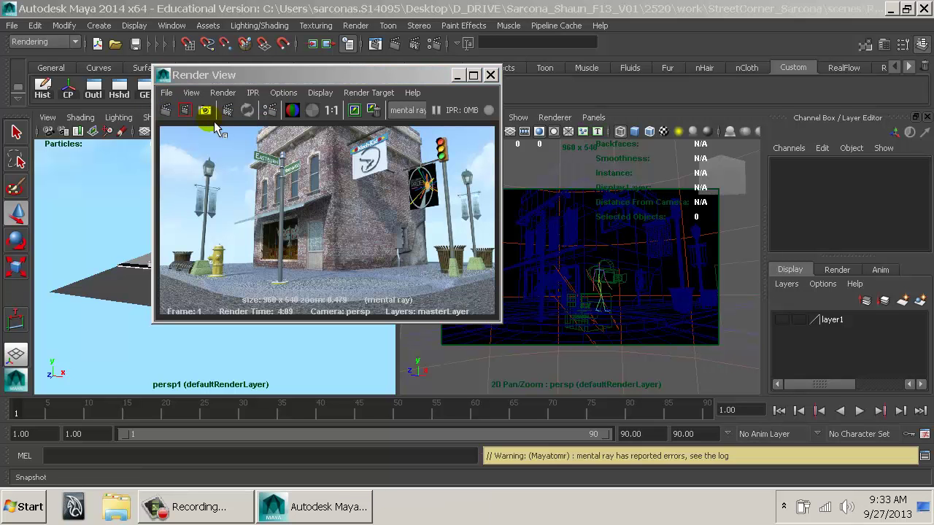
pyautogui.click(400, 71)
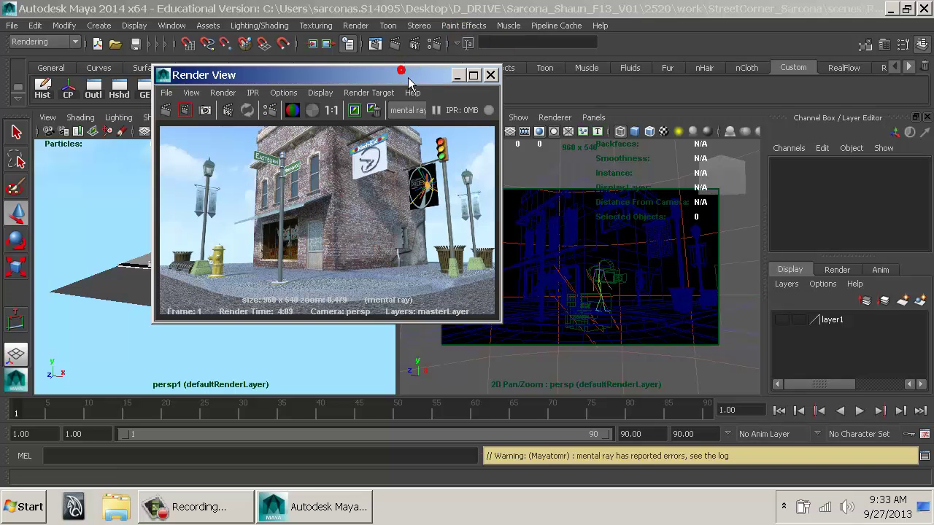
pyautogui.doubleClick(402, 73)
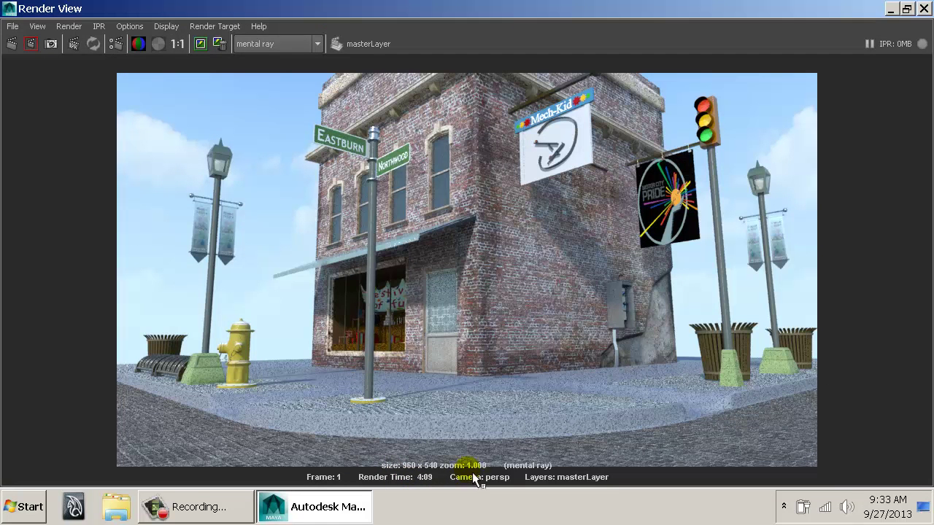
# Look through the available test resolutions for the render without changing the current one.
pyautogui.click(132, 27)
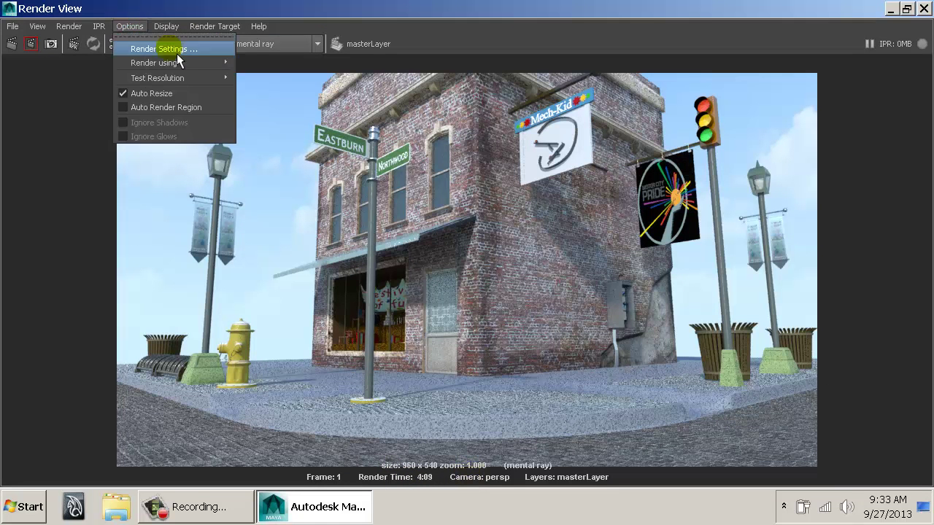
pyautogui.moveTo(190, 80)
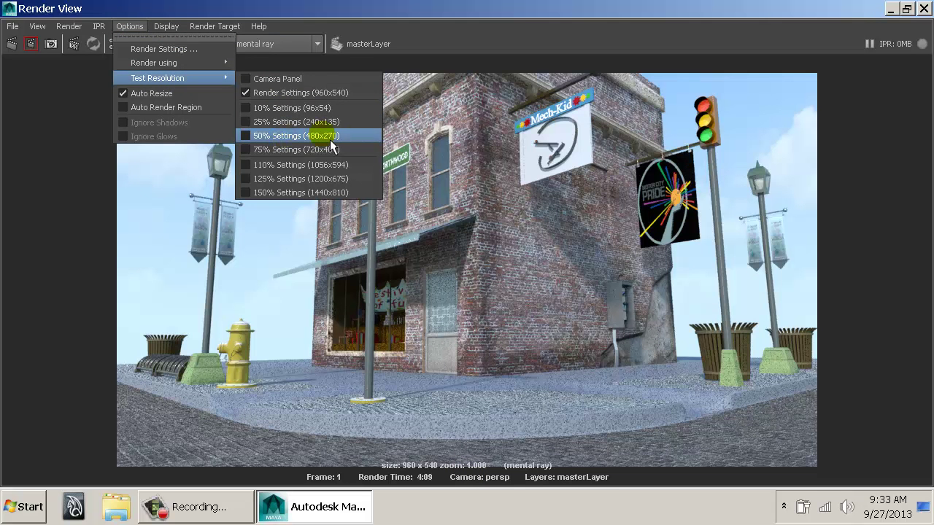
pyautogui.click(81, 292)
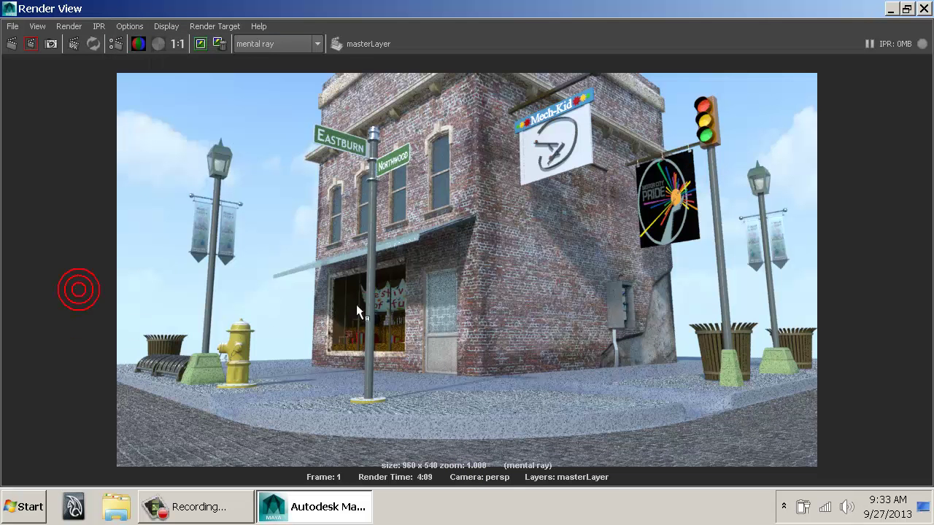
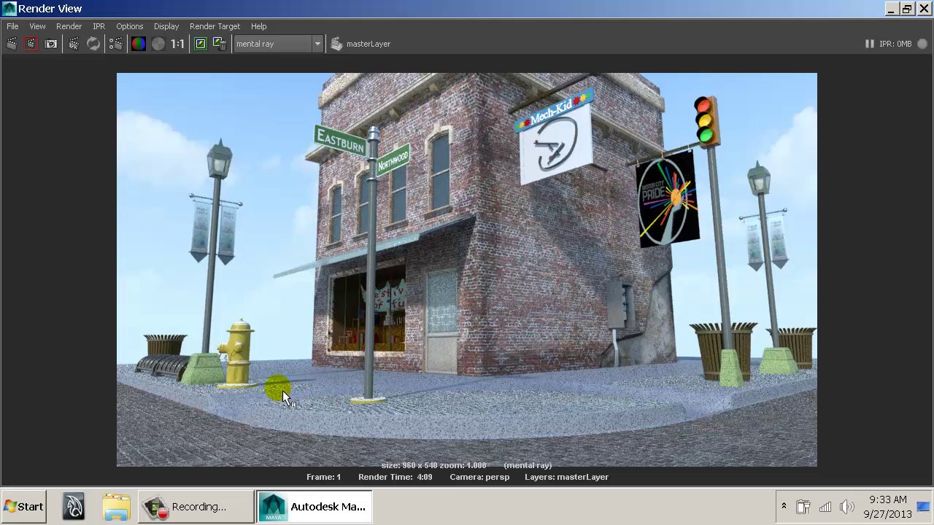
# Detach the list of loadable render passes and place it beside the rendered image.
pyautogui.click(12, 27)
pyautogui.moveTo(135, 124)
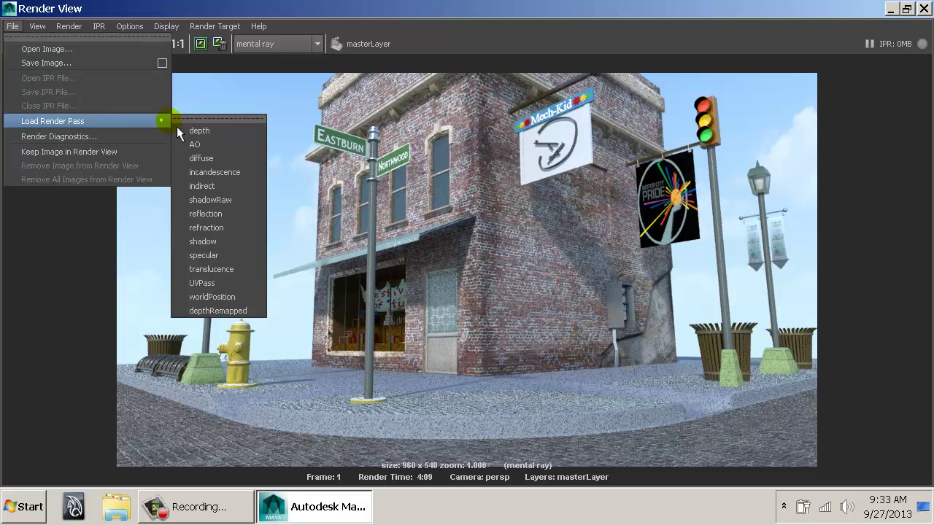
pyautogui.click(202, 119)
pyautogui.moveTo(248, 107); pyautogui.dragTo(105, 102)
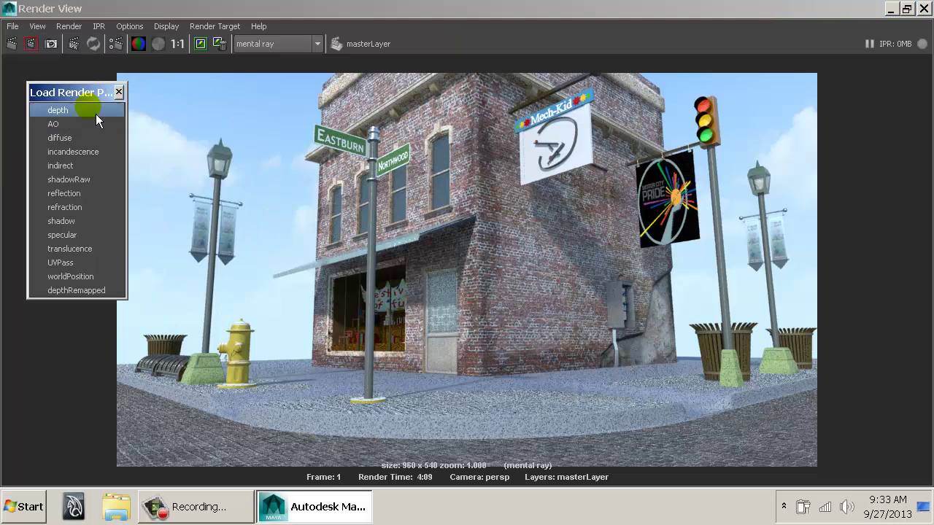
# Load the depth pass, inspect a pixel value on the building in the maximized imf_disp viewer, and close the viewer and pass list.
pyautogui.click(69, 111)
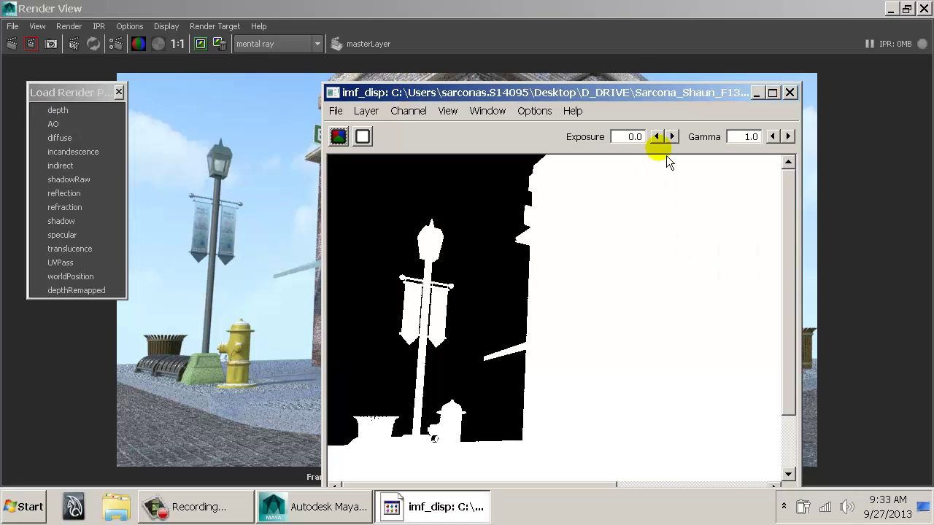
pyautogui.doubleClick(683, 93)
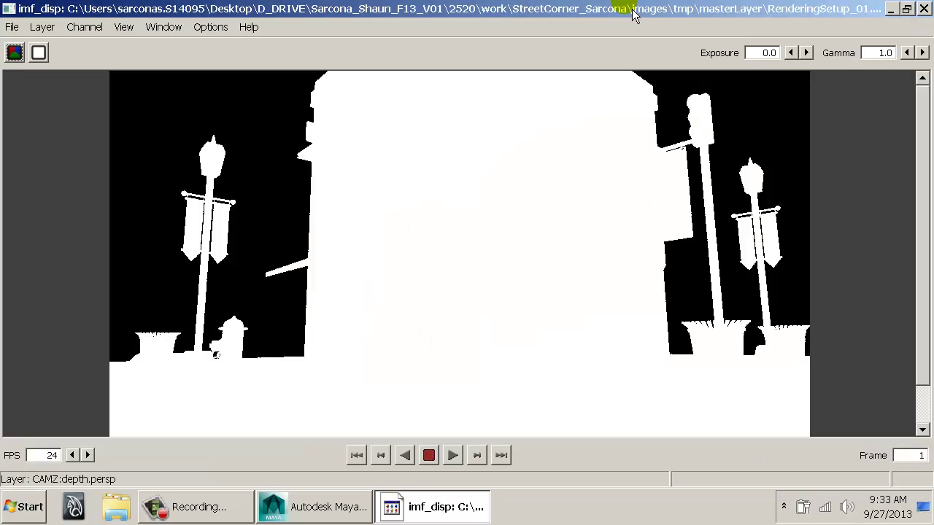
pyautogui.click(546, 267)
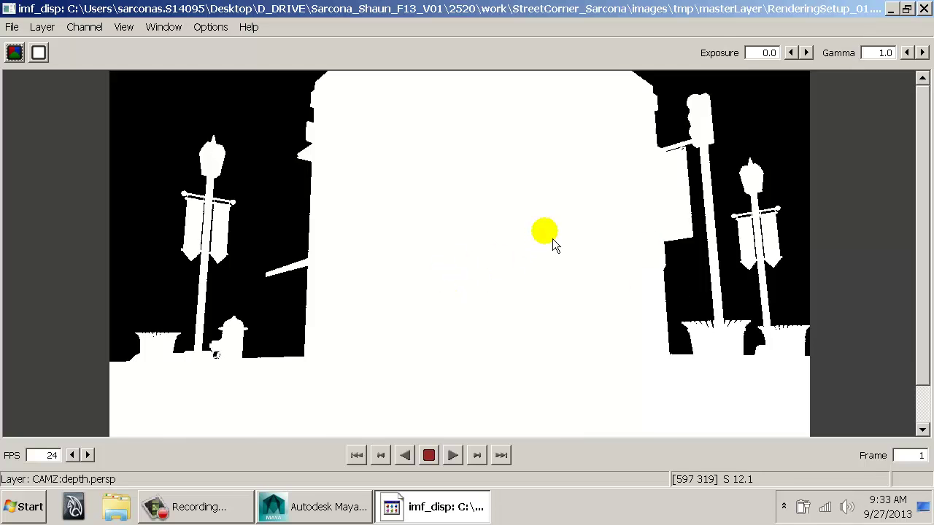
pyautogui.doubleClick(9, 9)
pyautogui.click(120, 89)
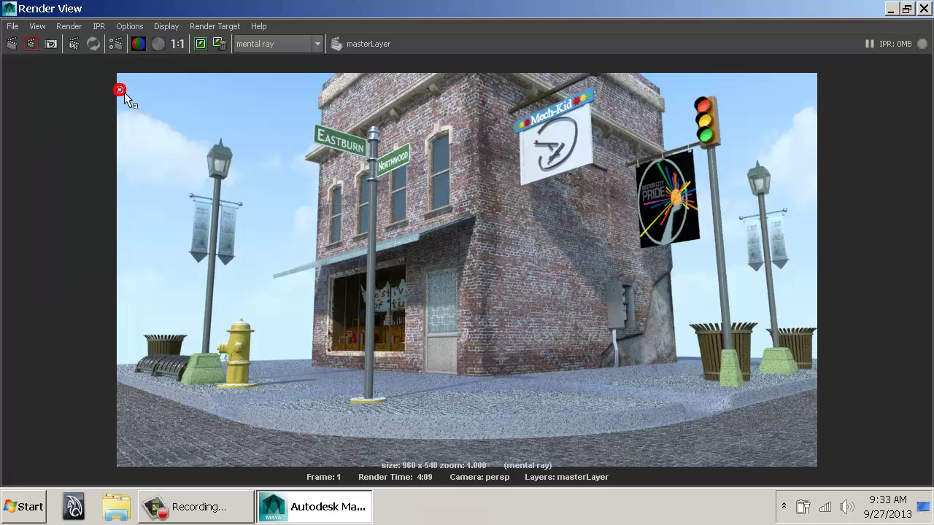
# Launch NukeX 7.0v8 and maximize its window.
pyautogui.click(22, 507)
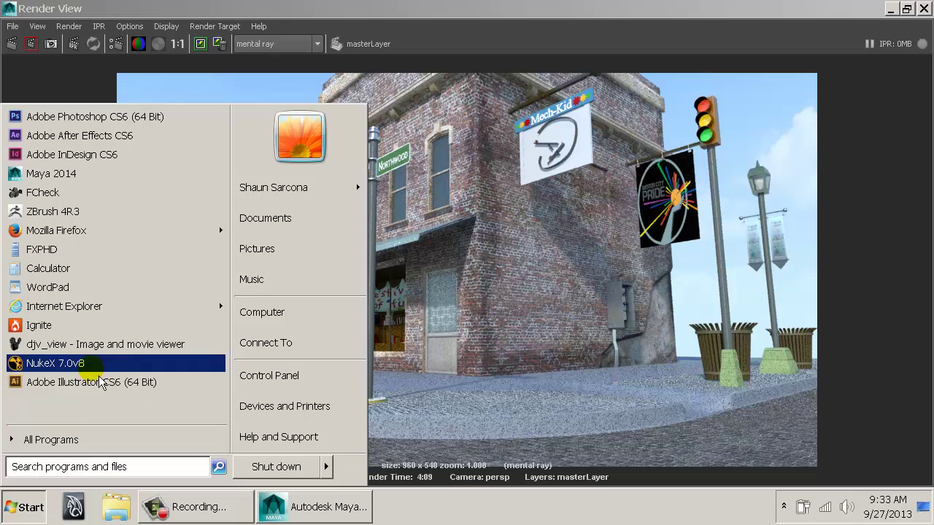
pyautogui.click(90, 369)
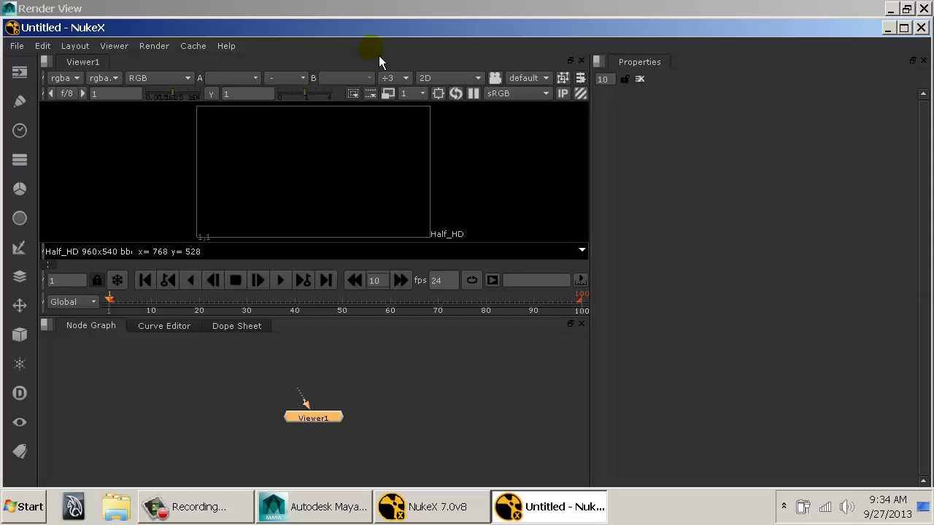
pyautogui.doubleClick(367, 28)
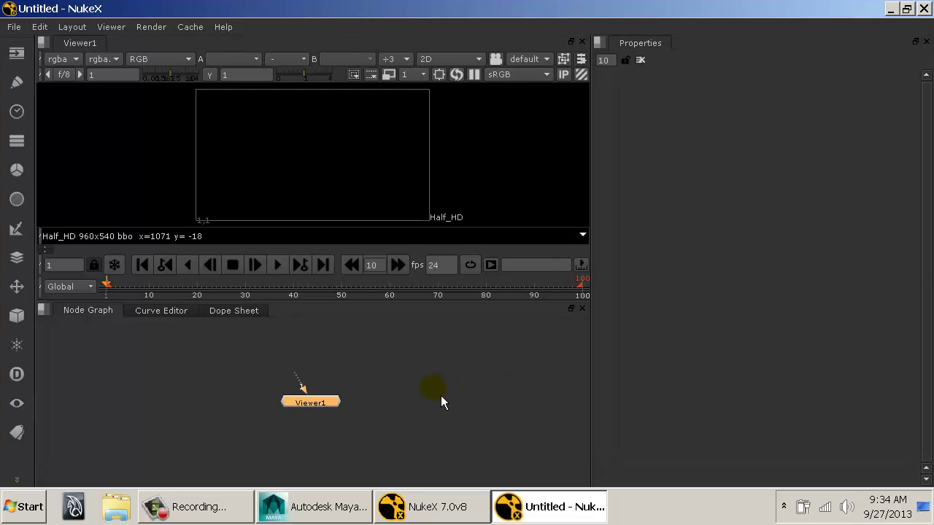
# Start a new Read node and browse to the StreetCorner_Sarcona project's images/tmp/masterLayer folder.
pyautogui.click(417, 393)
pyautogui.press('r')
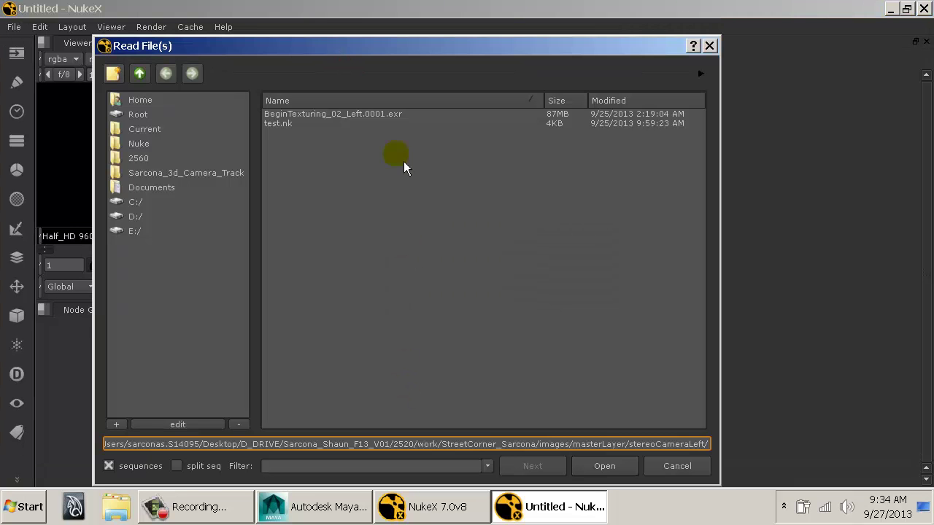
pyautogui.click(139, 75)
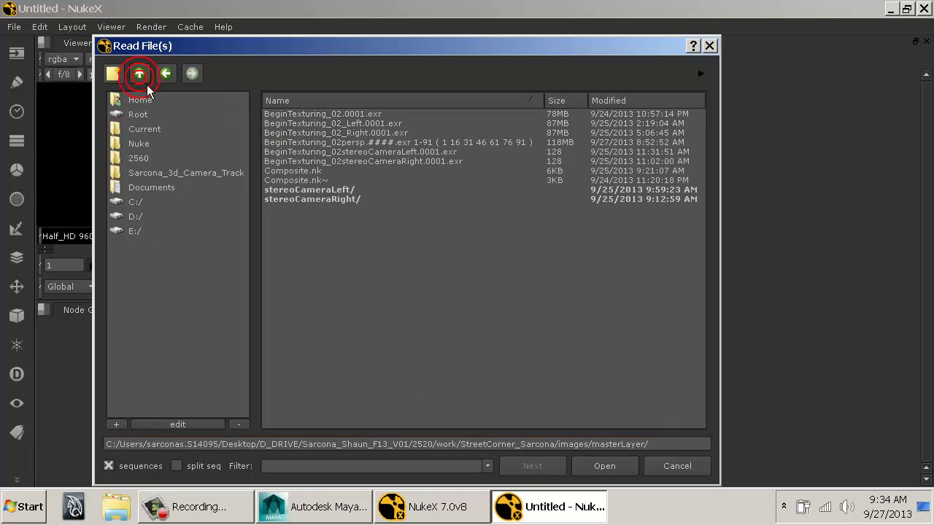
pyautogui.click(146, 85)
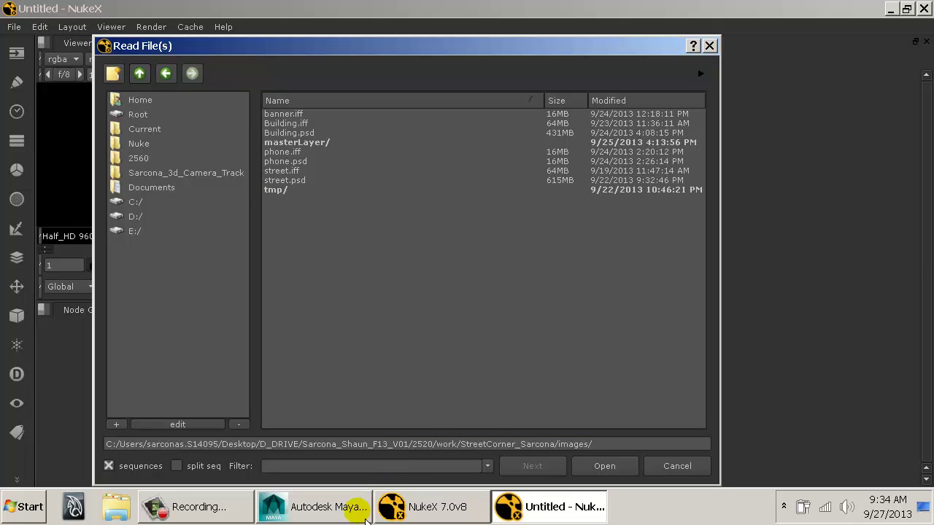
pyautogui.doubleClick(292, 194)
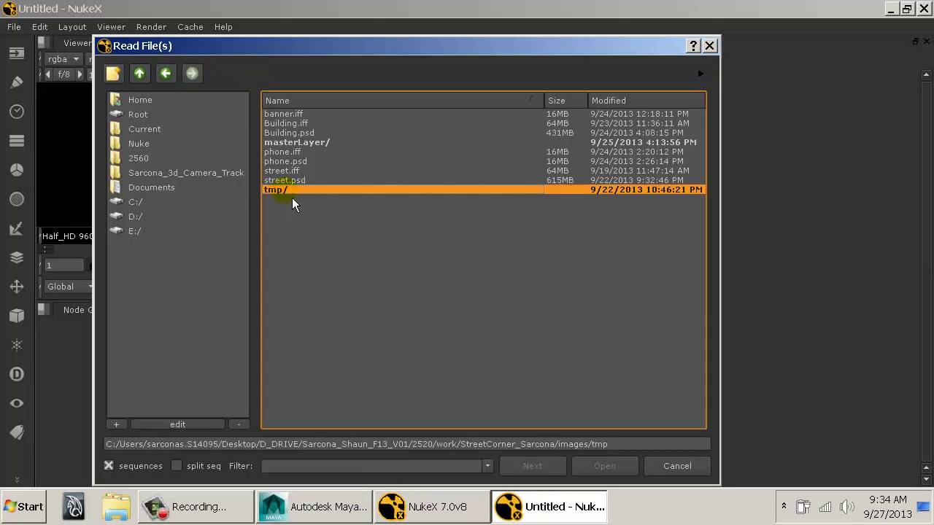
pyautogui.click(636, 106)
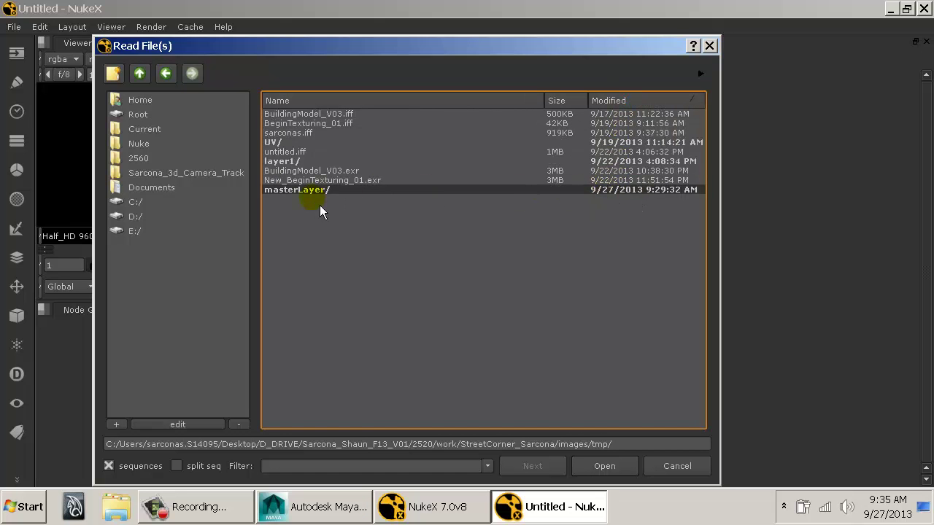
pyautogui.doubleClick(304, 194)
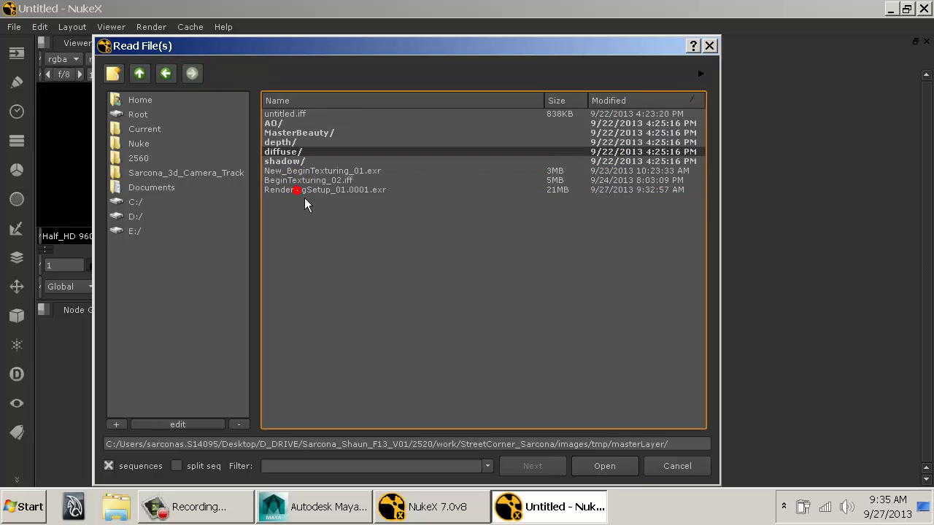
# Sort the masterLayer files by modification date and open RenderingSetup_01.0001.exr in the Read node.
pyautogui.click(655, 106)
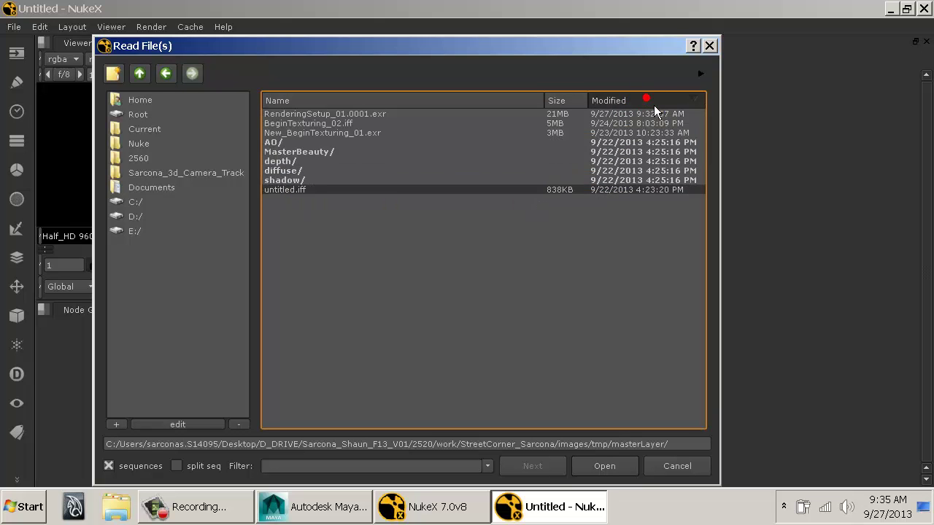
pyautogui.click(653, 106)
pyautogui.click(619, 191)
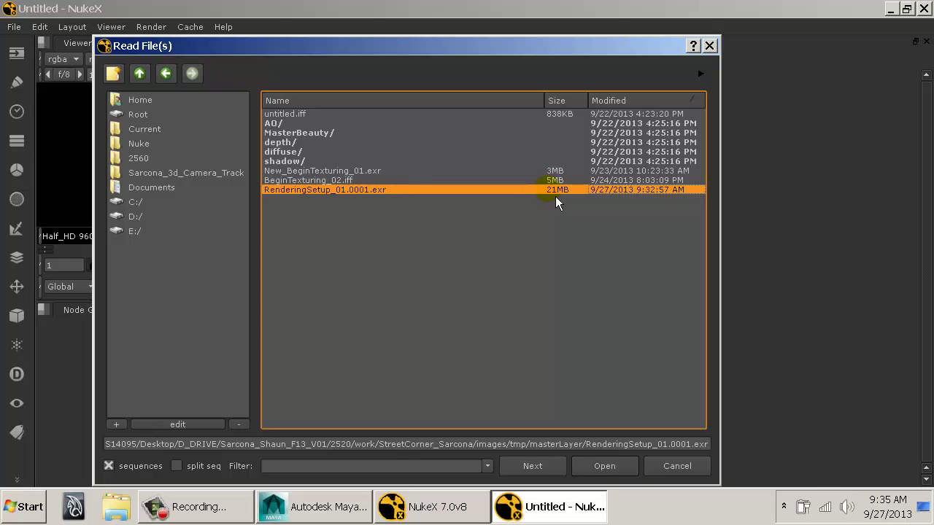
pyautogui.click(604, 466)
# Connect Viewer1 to the Read1 node and arrange the viewer node below it.
pyautogui.moveTo(411, 389); pyautogui.dragTo(317, 337)
pyautogui.moveTo(299, 378); pyautogui.dragTo(319, 363)
pyautogui.moveTo(324, 406); pyautogui.dragTo(321, 450)
pyautogui.click(401, 430)
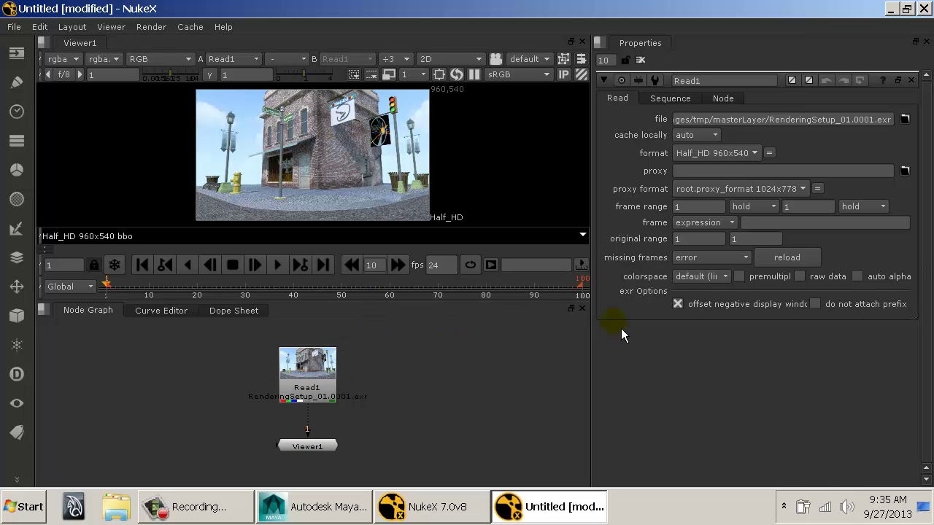
# Move the Node Graph in with Properties, shrink the curve and dope sheet pane away, and enlarge the viewer beside them.
pyautogui.moveTo(601, 337); pyautogui.dragTo(646, 340)
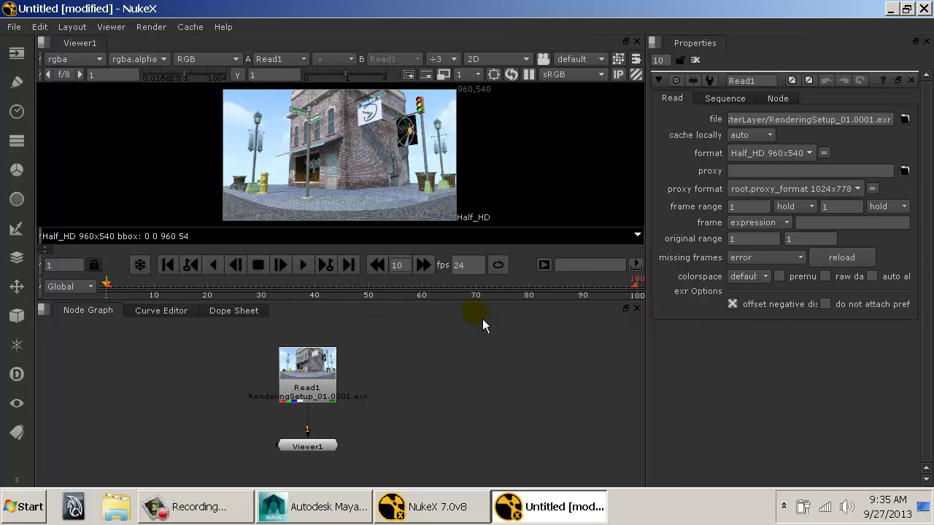
pyautogui.moveTo(472, 312); pyautogui.dragTo(471, 324)
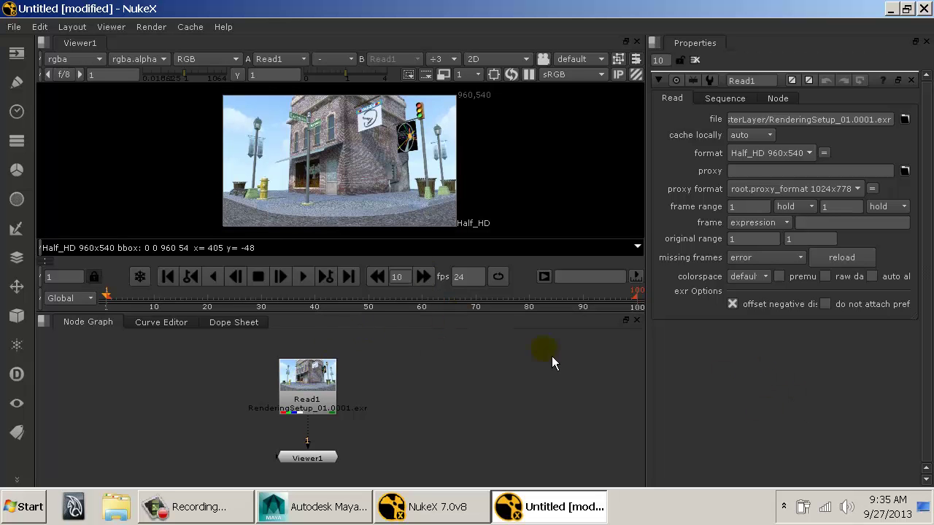
pyautogui.moveTo(100, 322); pyautogui.dragTo(709, 326)
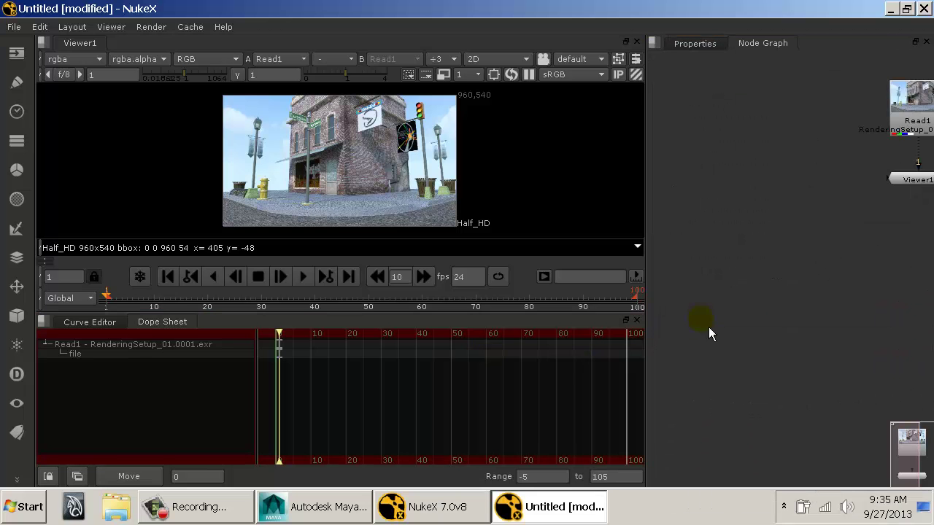
pyautogui.moveTo(191, 317); pyautogui.dragTo(221, 519)
pyautogui.moveTo(647, 317); pyautogui.dragTo(519, 318)
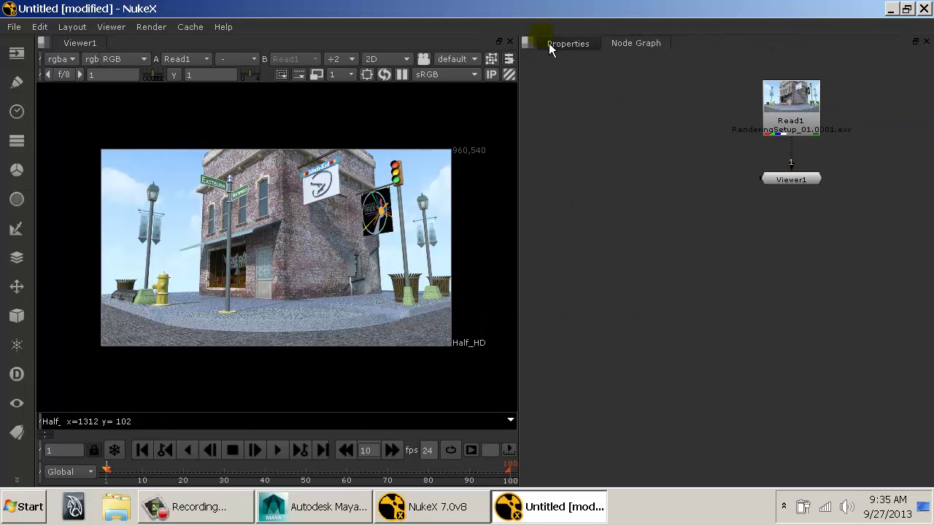
# Split the Properties pane vertically and dock the Node Graph in the new lower pane.
pyautogui.click(527, 42)
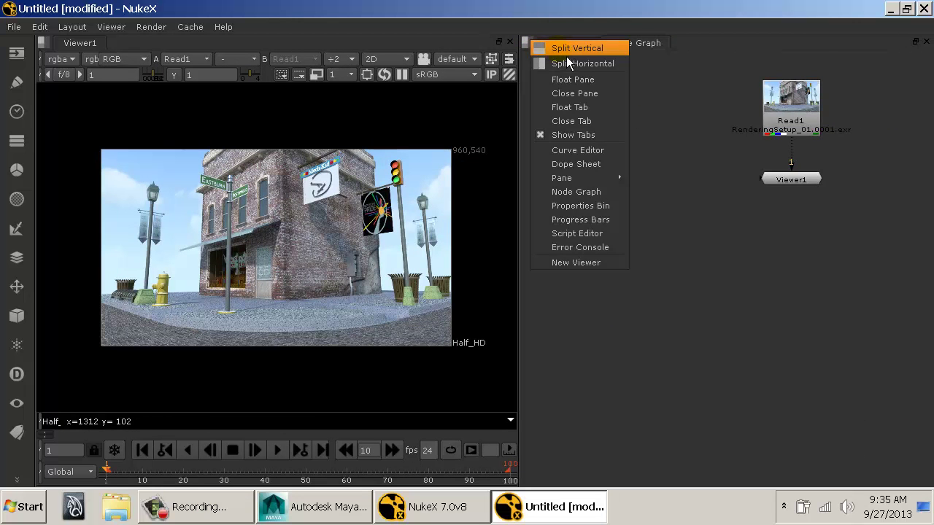
pyautogui.click(558, 49)
pyautogui.moveTo(644, 41); pyautogui.dragTo(647, 278)
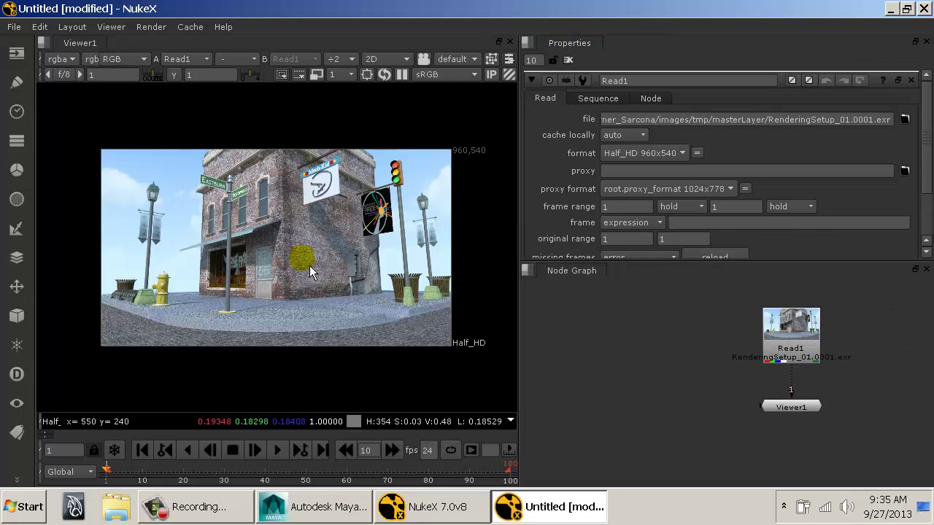
# Display the AO_AO_persp layer of the render in the viewer.
pyautogui.scroll(3, 287, 256)
pyautogui.scroll(2, 314, 256)
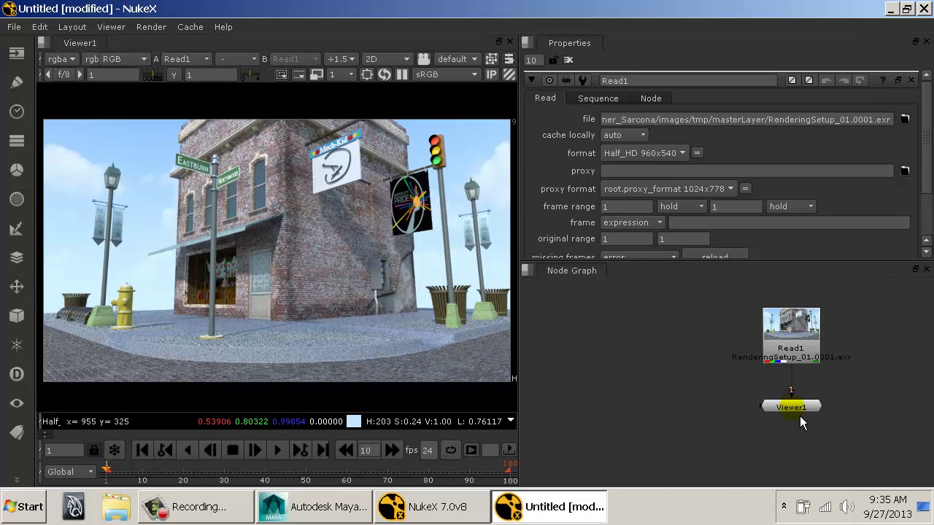
pyautogui.moveTo(795, 408); pyautogui.dragTo(738, 423)
pyautogui.click(829, 395)
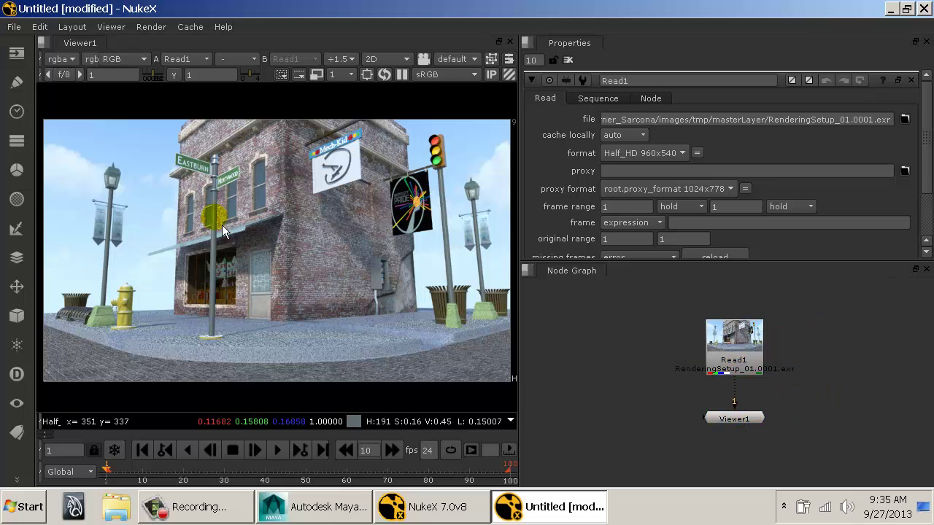
pyautogui.click(58, 58)
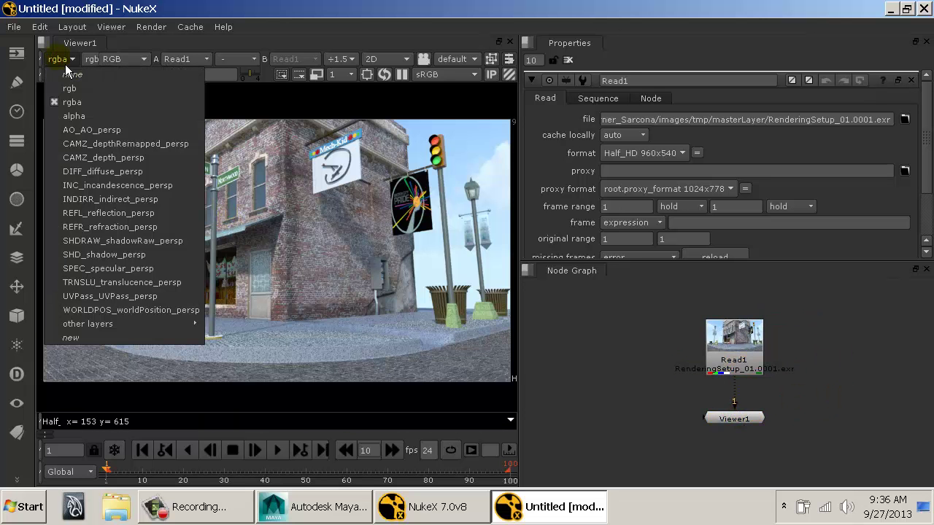
pyautogui.click(114, 139)
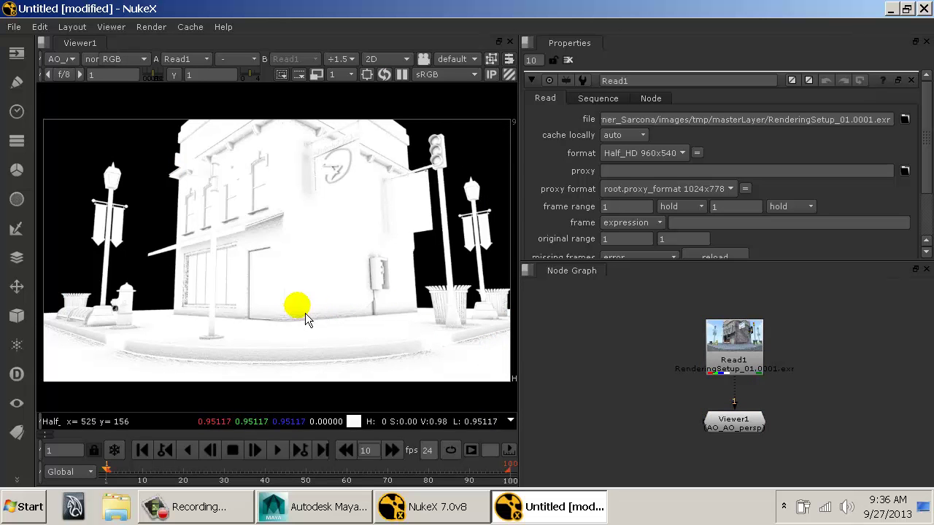
# Examine the ambient occlusion pass up close around the sign post, awning, windows, phone box and trash cans.
pyautogui.moveTo(300, 318); pyautogui.dragTo(407, 242)
pyautogui.scroll(5, 397, 253)
pyautogui.moveTo(234, 293); pyautogui.dragTo(405, 308)
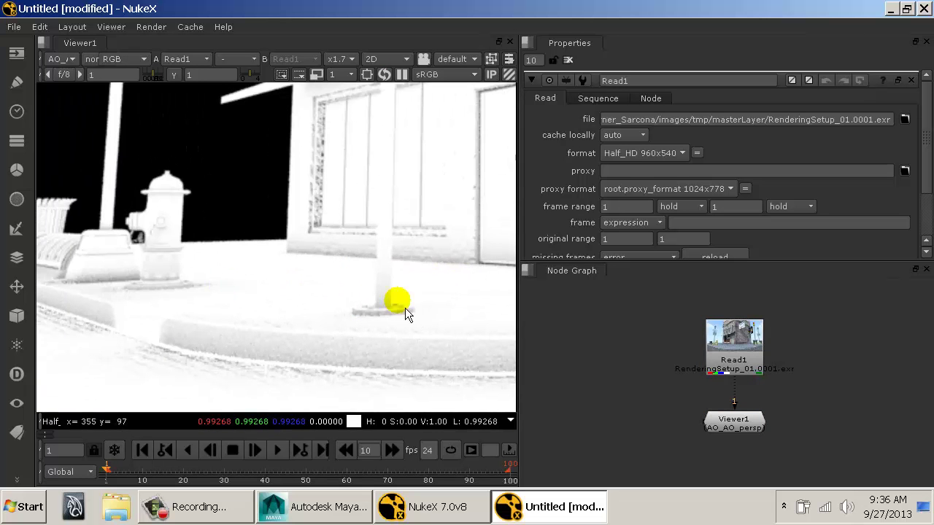
pyautogui.moveTo(428, 254); pyautogui.dragTo(227, 303)
pyautogui.moveTo(394, 217); pyautogui.dragTo(344, 289)
pyautogui.moveTo(342, 241); pyautogui.dragTo(335, 274)
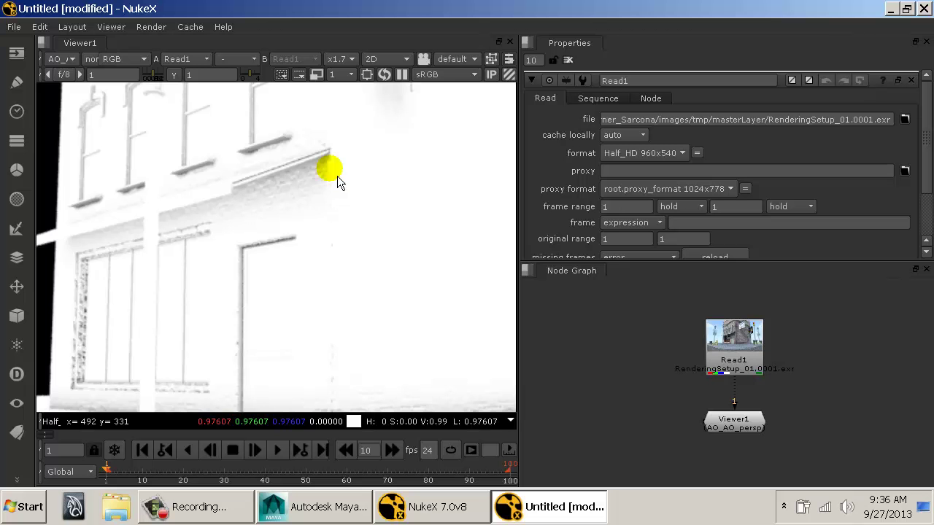
pyautogui.moveTo(463, 294); pyautogui.dragTo(393, 319)
pyautogui.moveTo(496, 295); pyautogui.dragTo(303, 261)
pyautogui.moveTo(290, 299); pyautogui.dragTo(213, 155)
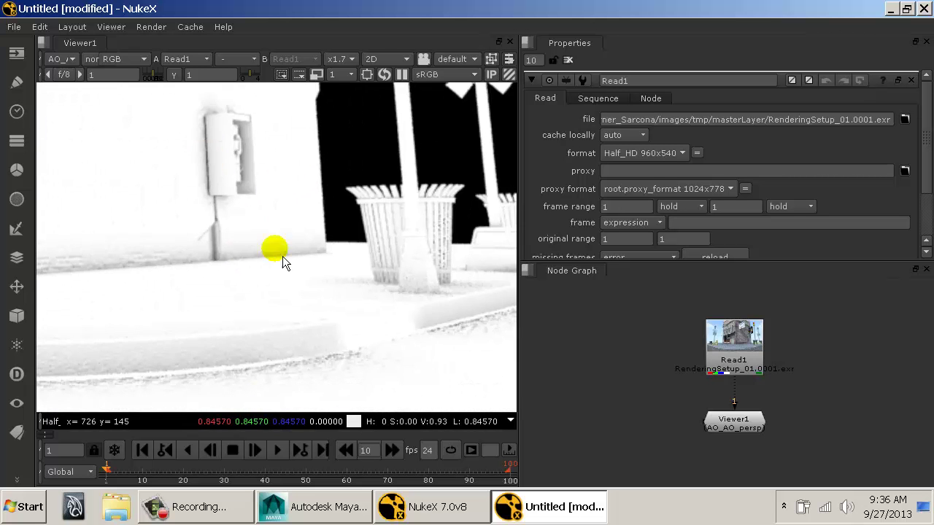
pyautogui.moveTo(282, 256); pyautogui.dragTo(404, 300)
pyautogui.scroll(-3, 405, 296)
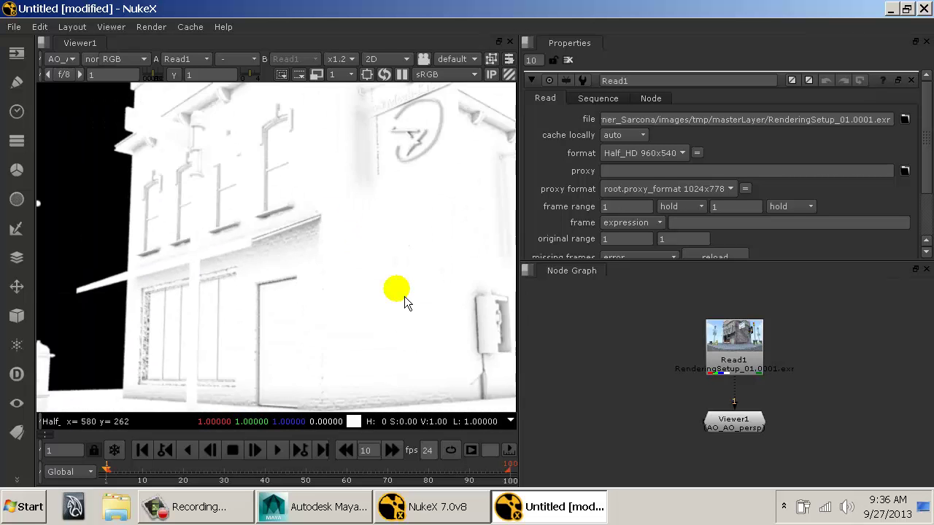
pyautogui.moveTo(391, 261); pyautogui.dragTo(322, 265)
# Display the CAMZ_depthRemapped_persp layer and examine its depth values across the building, ground and lamp posts.
pyautogui.click(60, 59)
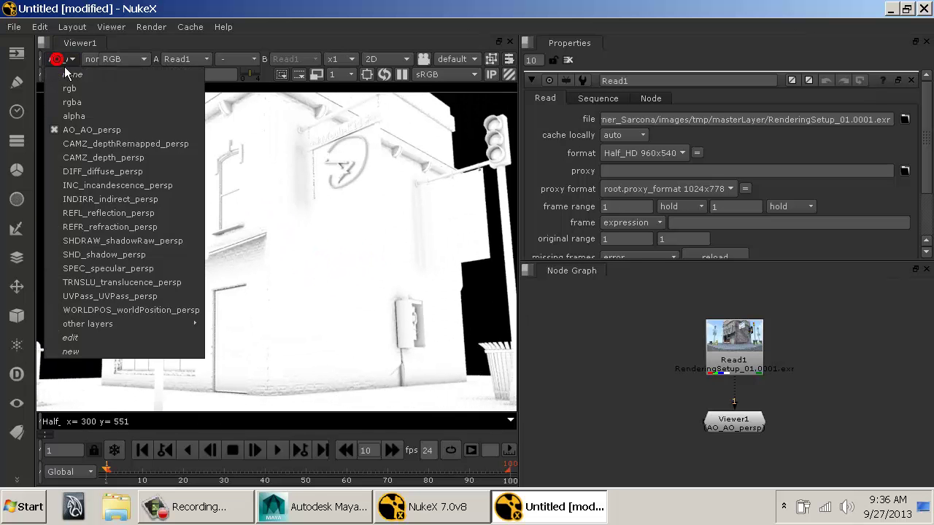
pyautogui.click(106, 151)
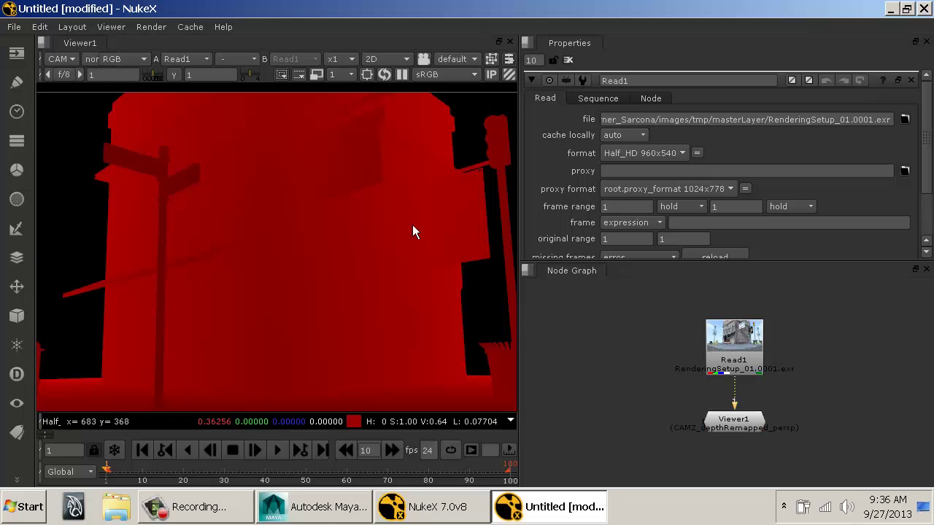
pyautogui.scroll(-2, 291, 306)
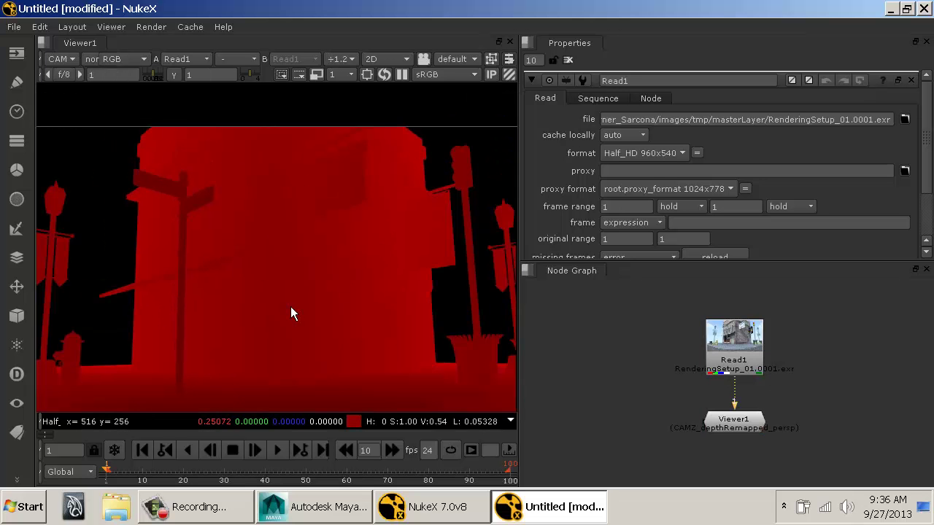
pyautogui.moveTo(370, 308); pyautogui.dragTo(429, 310)
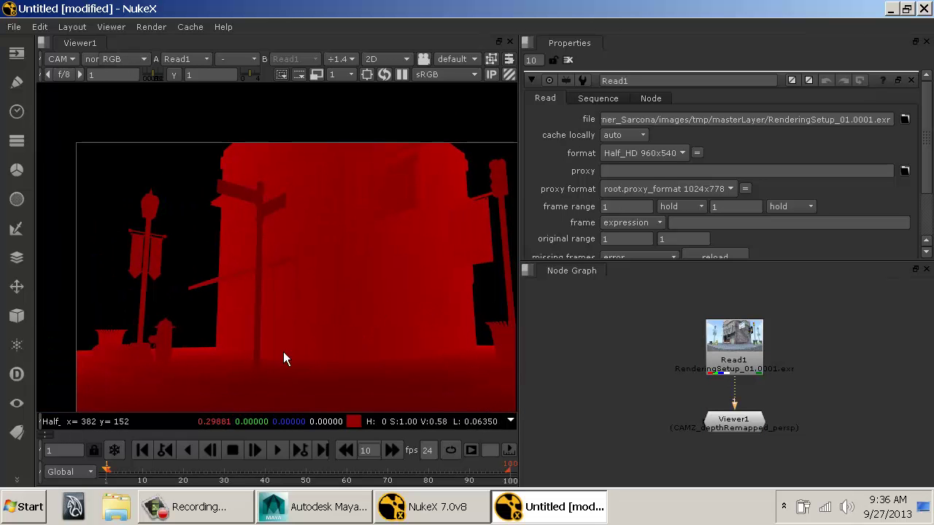
pyautogui.moveTo(362, 274); pyautogui.dragTo(333, 206)
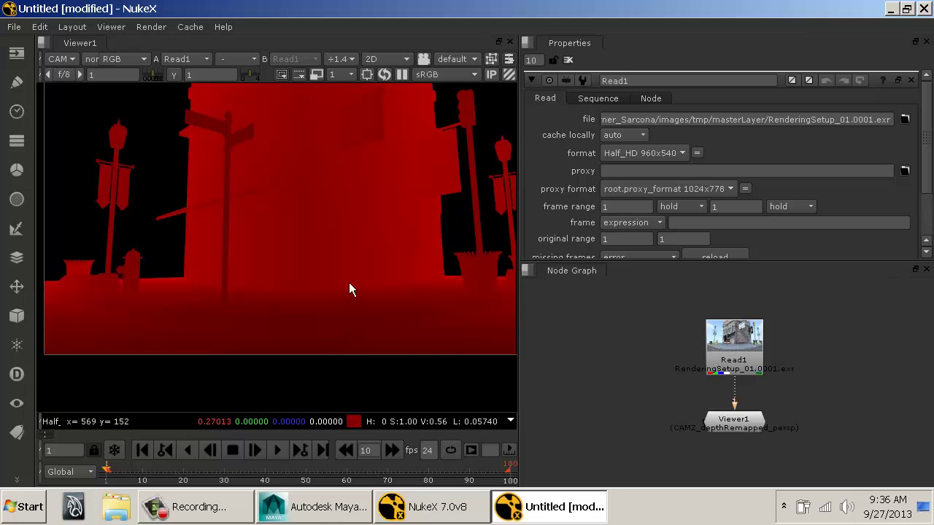
pyautogui.rightClick(350, 156)
pyautogui.moveTo(357, 171); pyautogui.dragTo(350, 250)
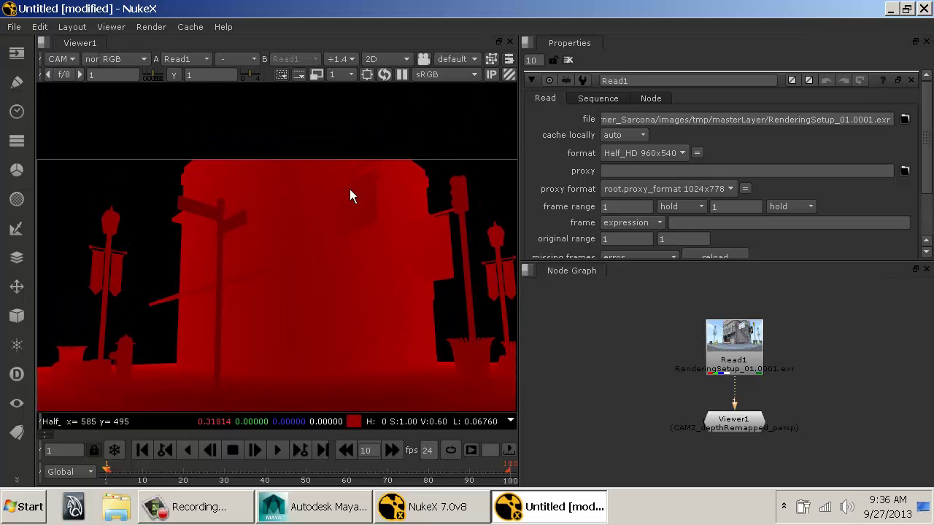
pyautogui.rightClick(311, 153)
pyautogui.click(287, 174)
pyautogui.moveTo(407, 377); pyautogui.dragTo(370, 316)
pyautogui.scroll(-1, 396, 298)
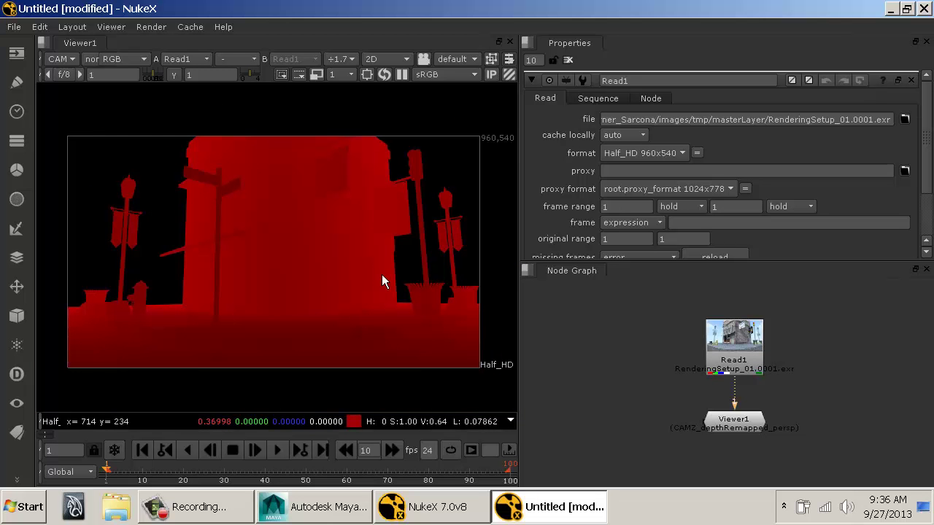
# Display the unremapped CAMZ_depth_persp layer in the viewer.
pyautogui.click(61, 59)
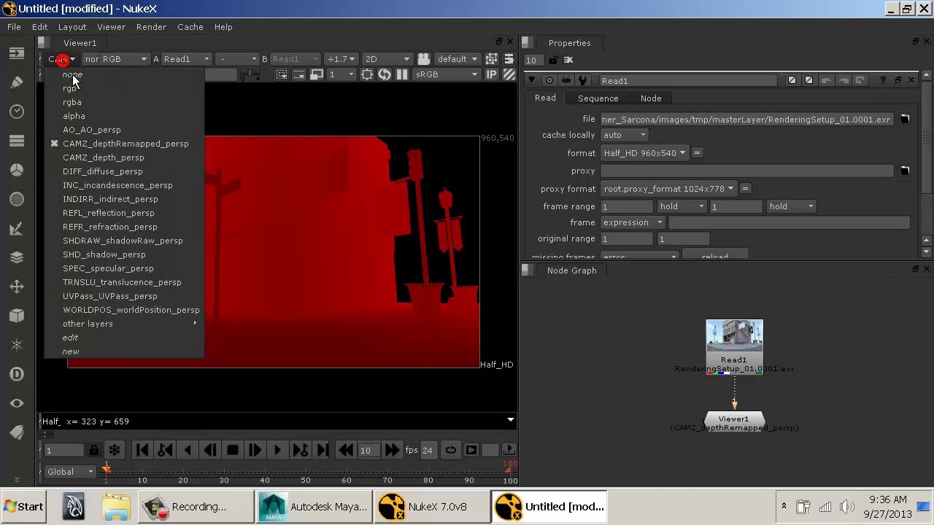
pyautogui.click(119, 163)
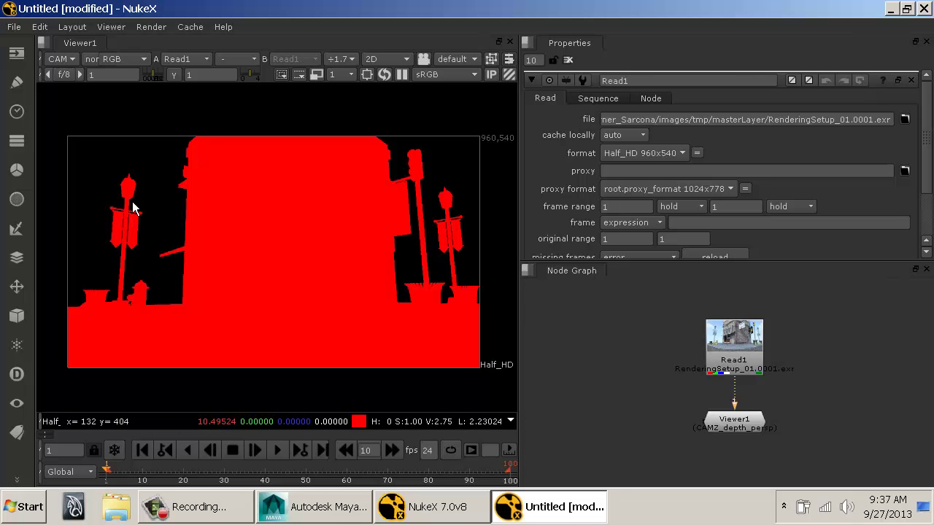
# Display the DIFF_diffuse_persp layer and the INC_incandescence_persp layer of the render in the viewer.
pyautogui.click(62, 58)
pyautogui.click(102, 167)
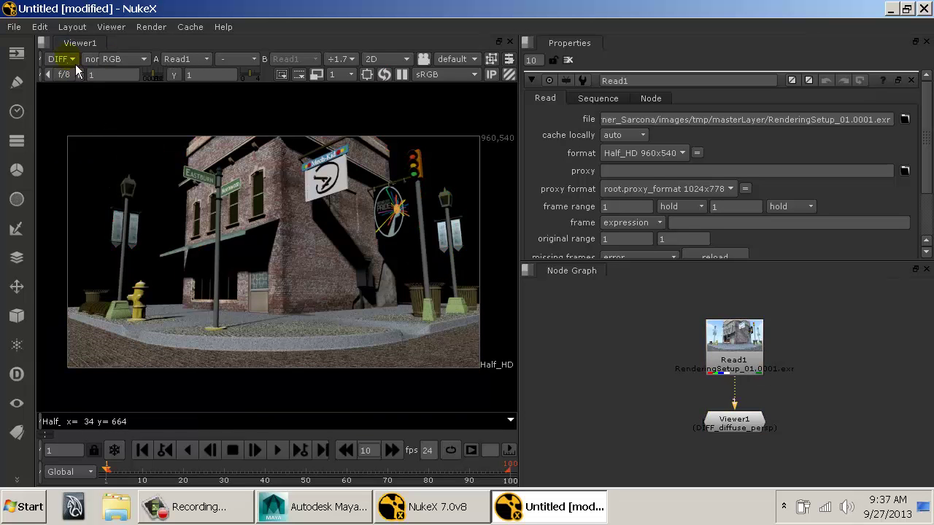
pyautogui.click(73, 61)
pyautogui.click(93, 196)
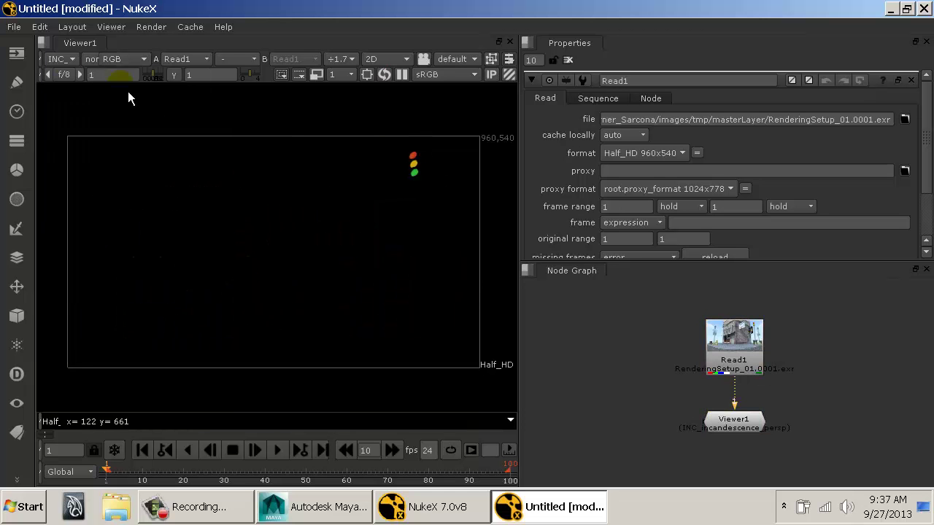
# Display the INDIRR_indirect_persp layer and the REFL_reflection_persp layer in the viewer.
pyautogui.click(63, 59)
pyautogui.click(107, 200)
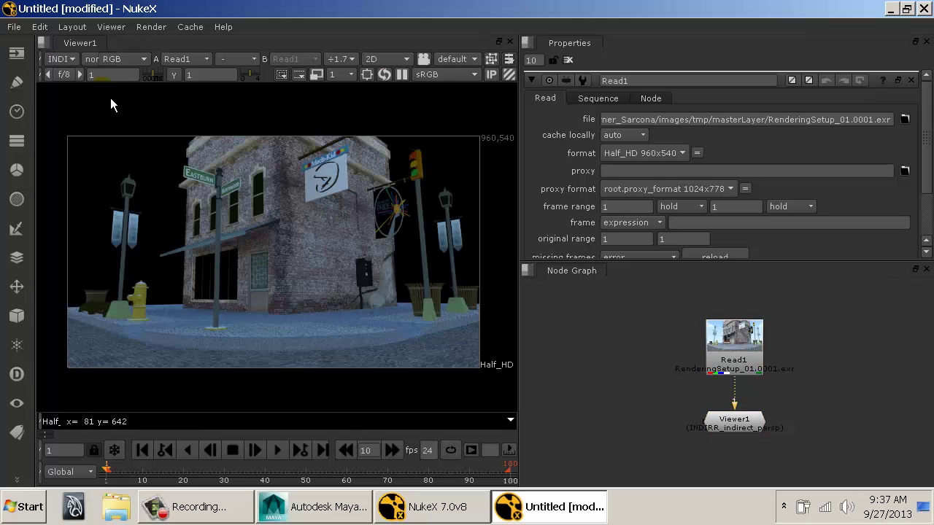
pyautogui.click(65, 59)
pyautogui.click(103, 216)
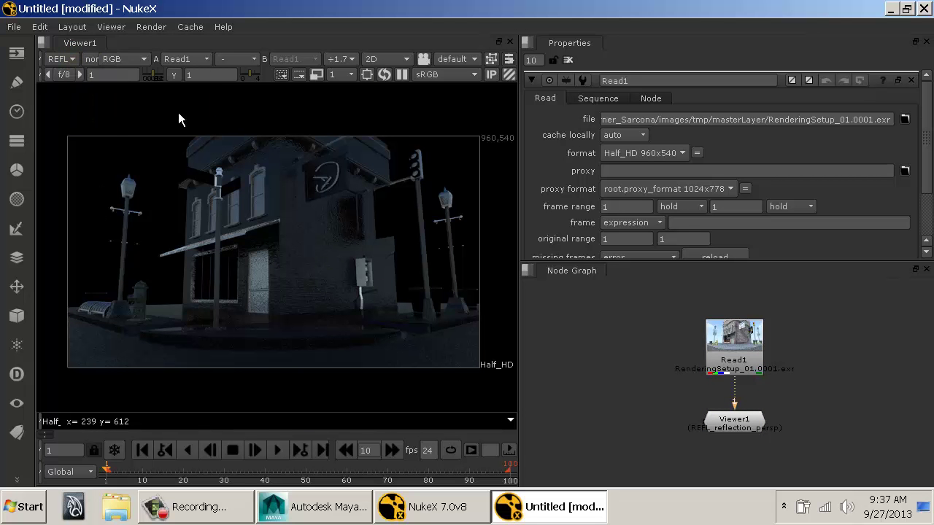
# View the REFR_refraction_persp layer, followed by the SHDRAW_shadowRaw_persp layer.
pyautogui.click(62, 59)
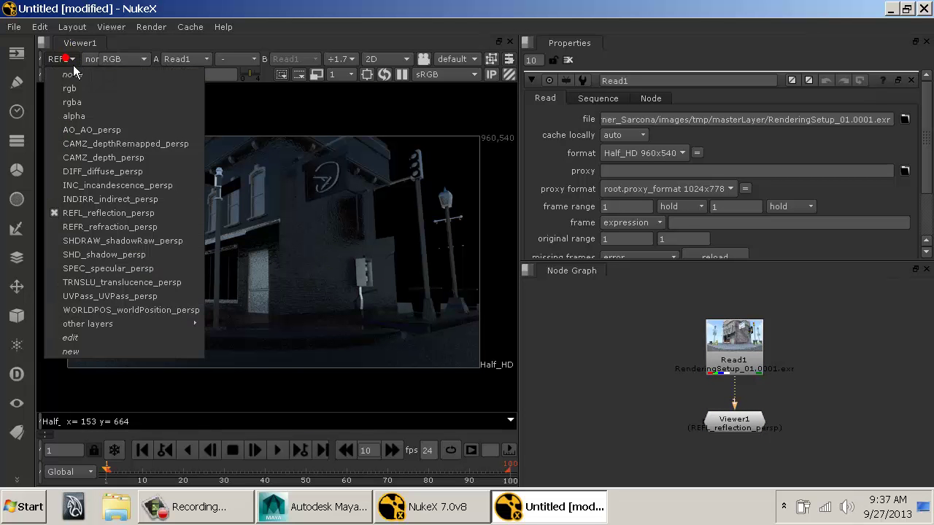
pyautogui.click(111, 227)
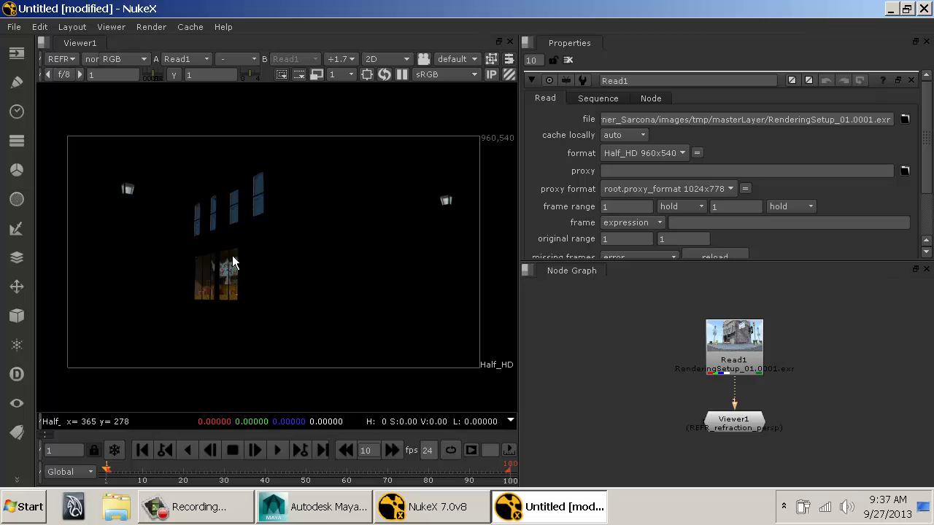
pyautogui.click(60, 59)
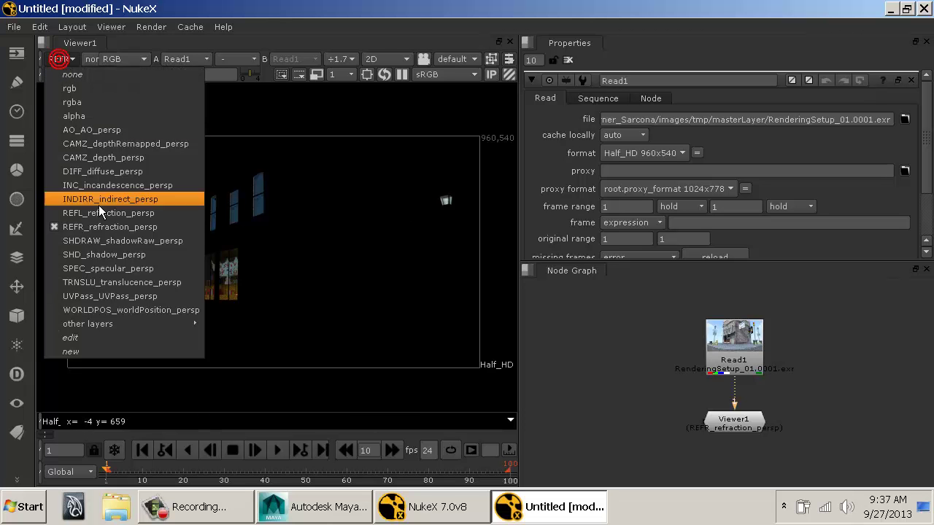
pyautogui.click(106, 243)
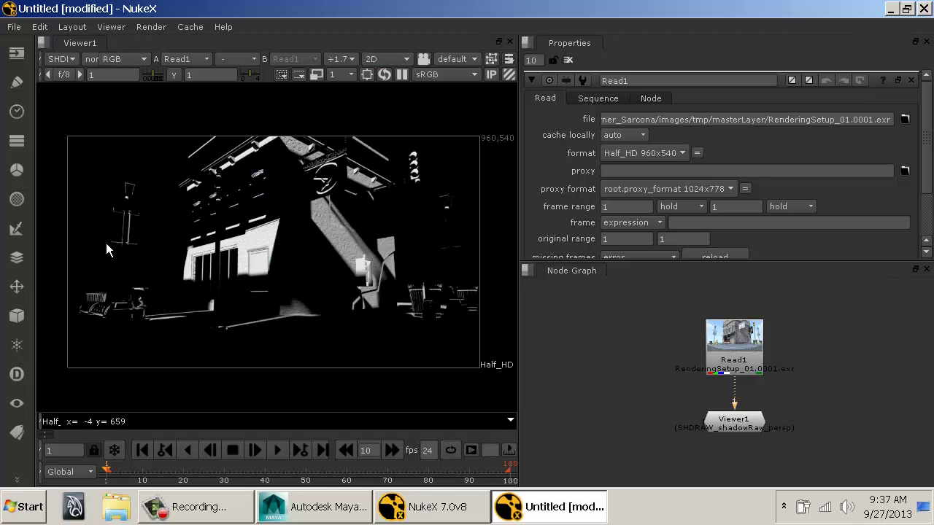
# Compare the SHD_shadow_persp layer with SHDRAW_shadowRaw_persp, inspecting the raw shadows around the phone box.
pyautogui.click(76, 61)
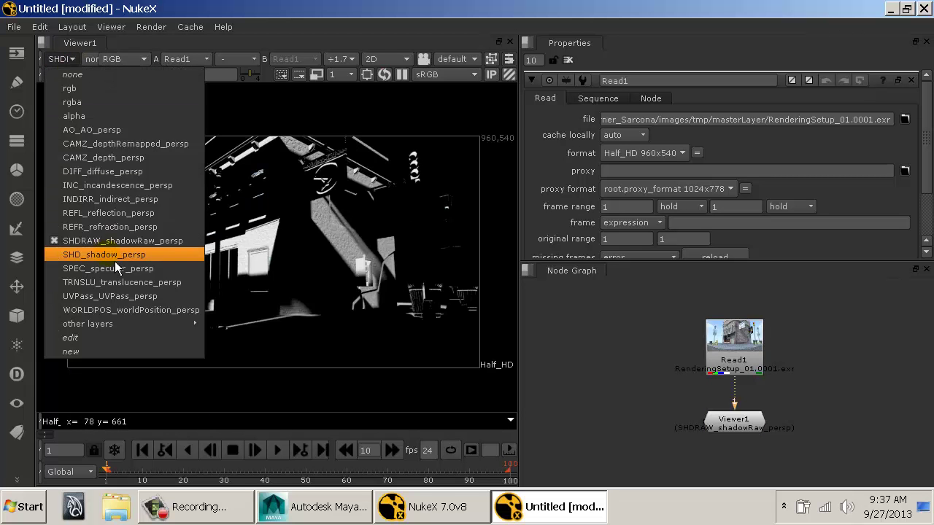
pyautogui.click(114, 261)
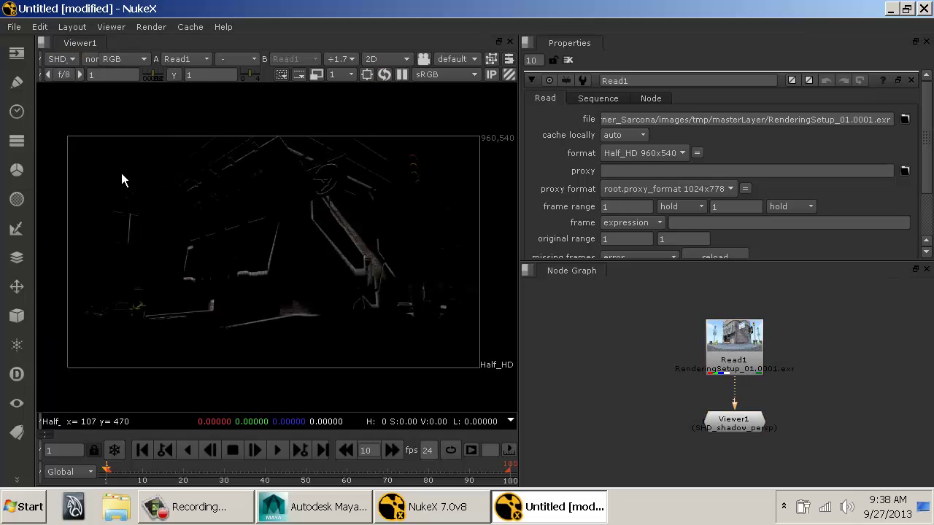
pyautogui.click(71, 59)
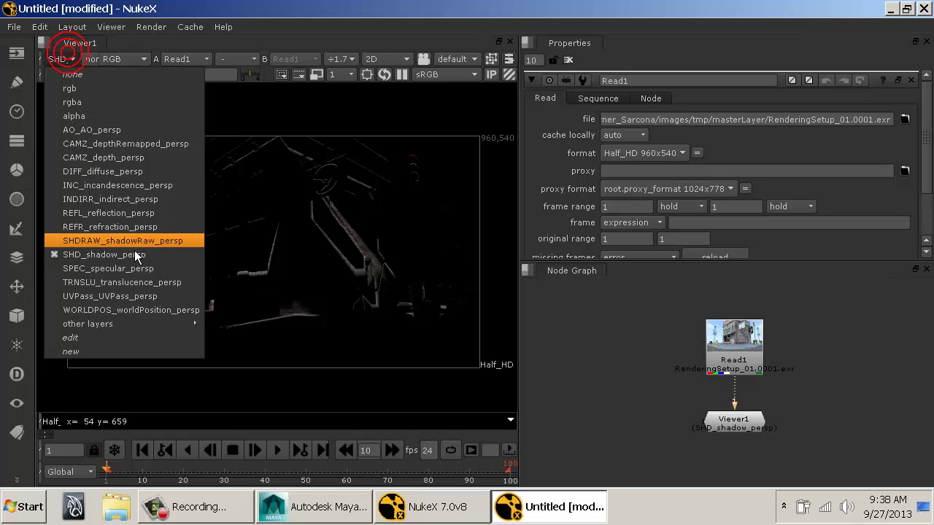
pyautogui.click(138, 246)
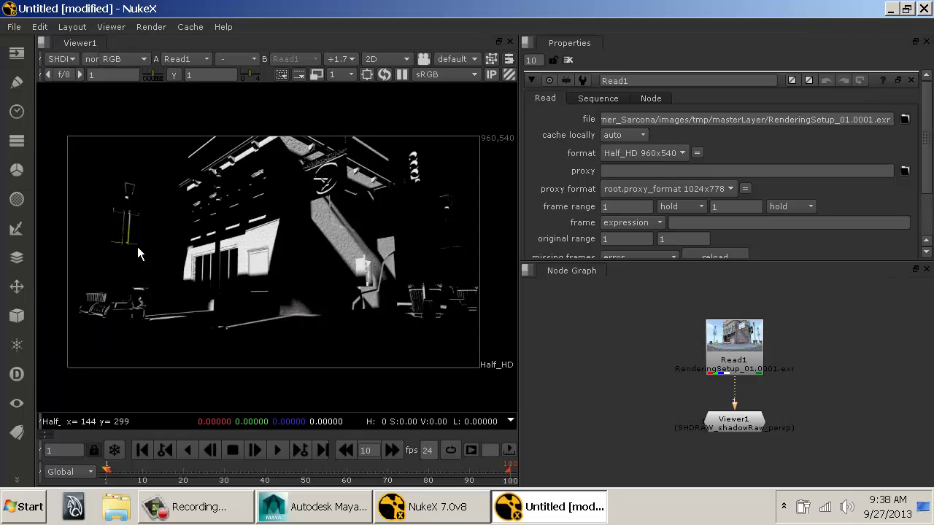
pyautogui.moveTo(358, 255)
pyautogui.mouseDown()
pyautogui.moveTo(323, 211)
pyautogui.moveTo(352, 266)
pyautogui.moveTo(337, 232)
pyautogui.moveTo(367, 262)
pyautogui.mouseUp()
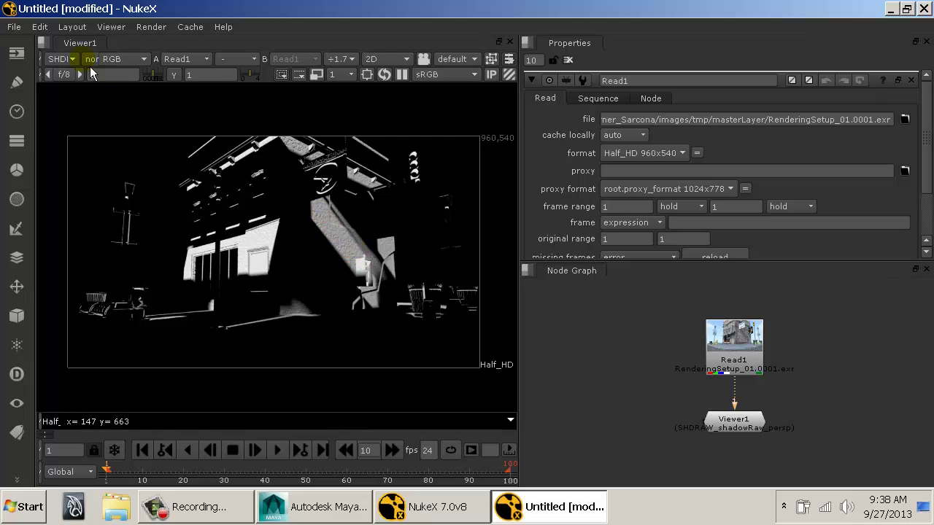
# Display the SHD_shadow_persp layer again and examine its shadow edges on the building wall up close.
pyautogui.click(61, 58)
pyautogui.click(118, 255)
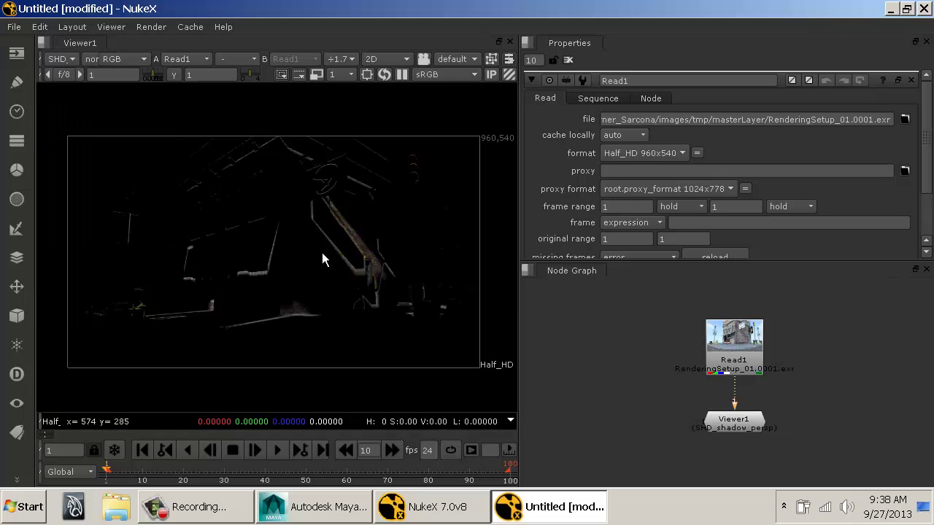
pyautogui.scroll(1, 291, 279)
pyautogui.scroll(3, 291, 278)
pyautogui.scroll(-4, 428, 232)
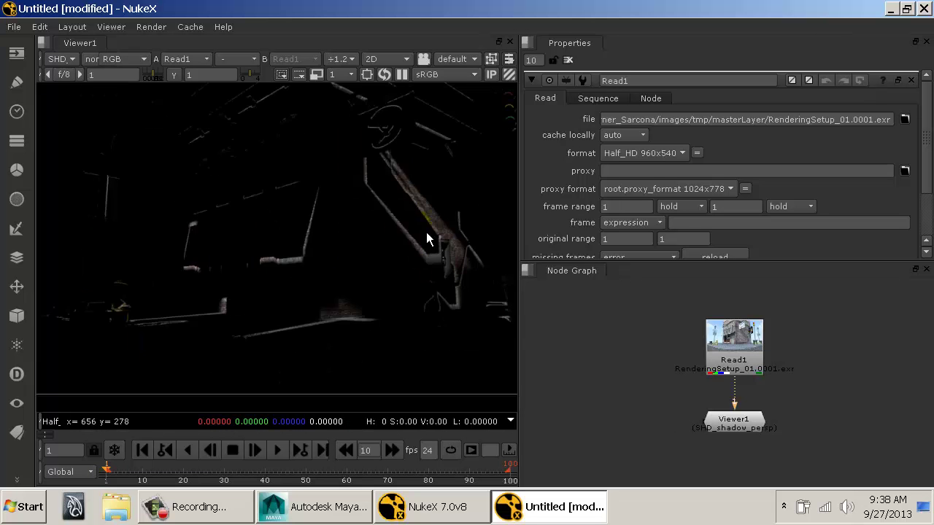
# Display the SPEC_specular_persp layer and the TRNSLU_translucence_persp layer in the viewer.
pyautogui.click(61, 58)
pyautogui.click(135, 270)
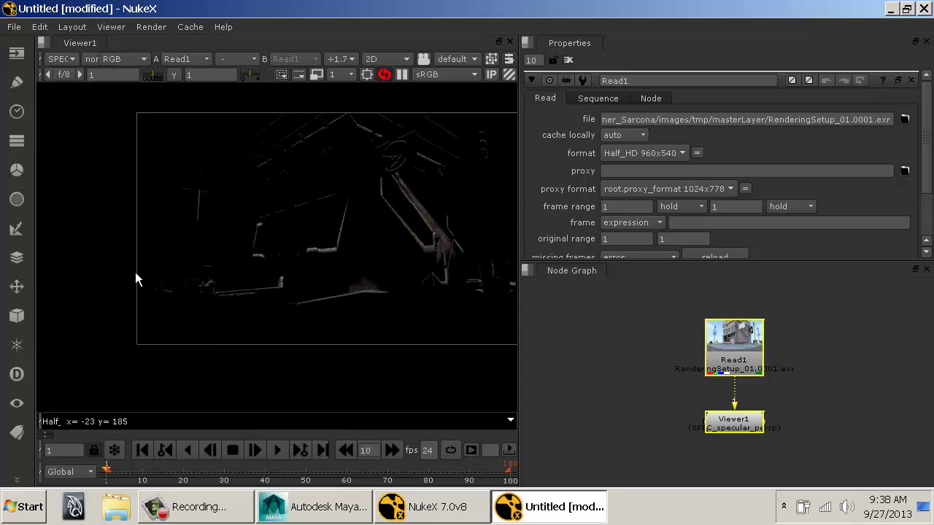
pyautogui.moveTo(401, 237); pyautogui.dragTo(345, 270)
pyautogui.click(61, 59)
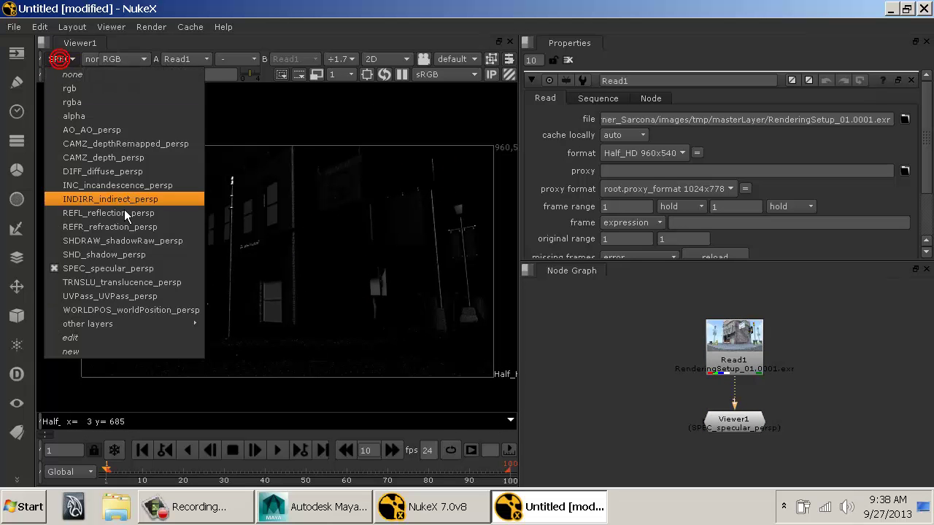
pyautogui.click(145, 294)
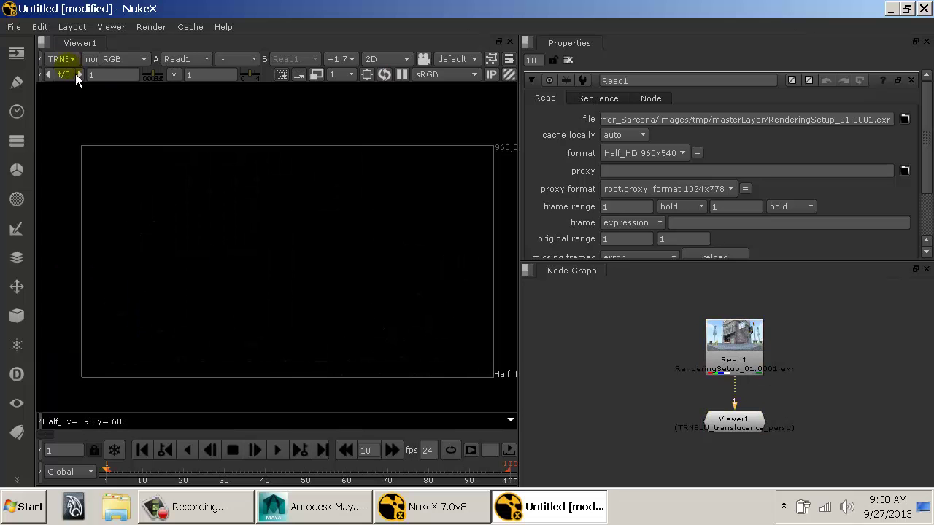
# Display the UVPass_UVPass_persp layer and the WORLDPOS_worldPosition_persp layer in the viewer.
pyautogui.click(63, 58)
pyautogui.click(135, 298)
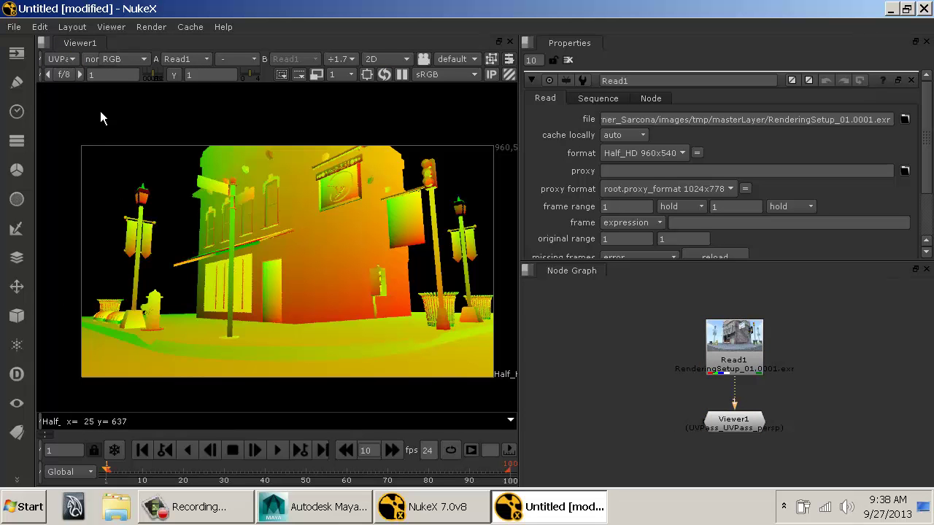
pyautogui.click(76, 61)
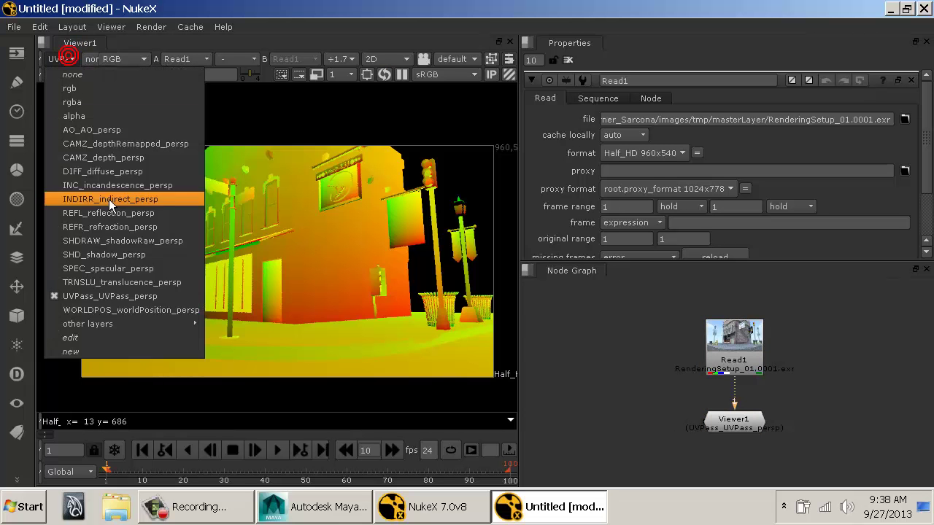
pyautogui.click(131, 310)
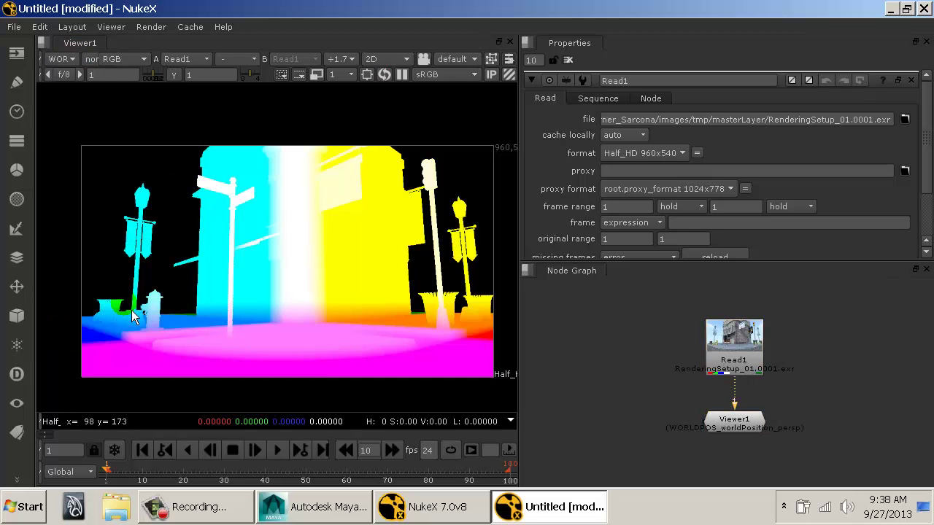
# Return the viewer to the rgba layer of the render and select the Read1 node.
pyautogui.click(737, 431)
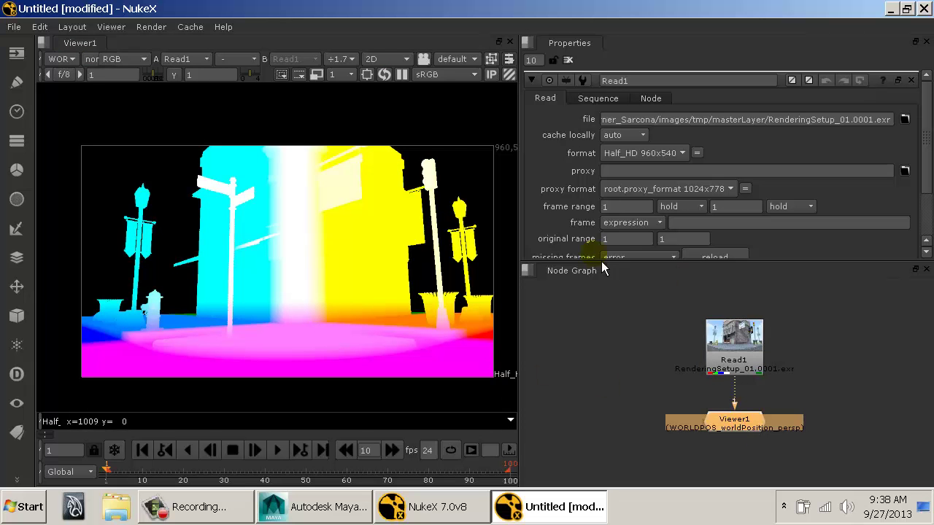
pyautogui.click(61, 58)
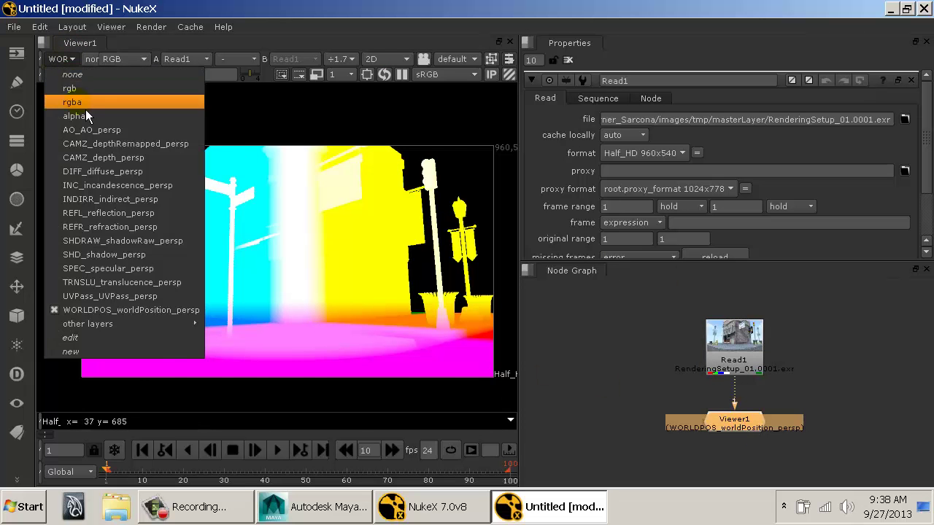
pyautogui.click(86, 108)
pyautogui.click(741, 364)
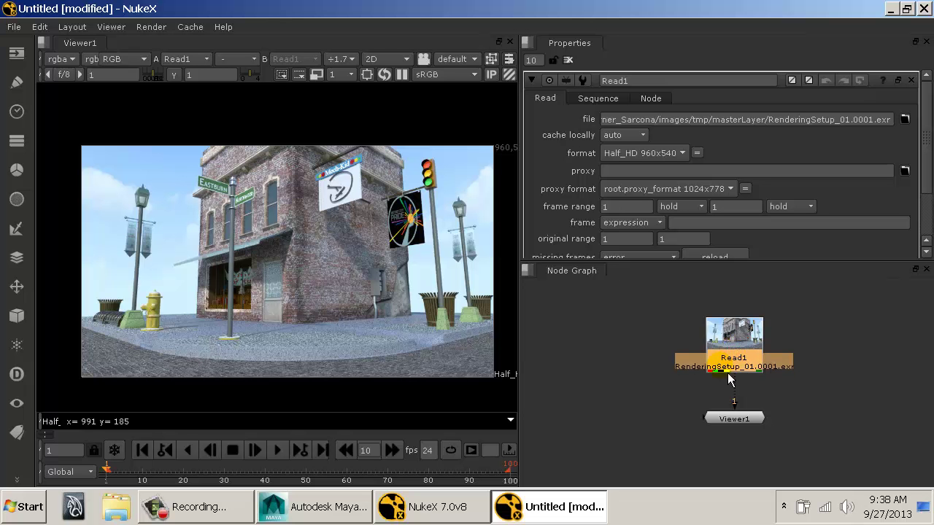
# Switch to Maya and open the attributes of the AO pass associated with masterLayer in the render settings.
pyautogui.click(365, 505)
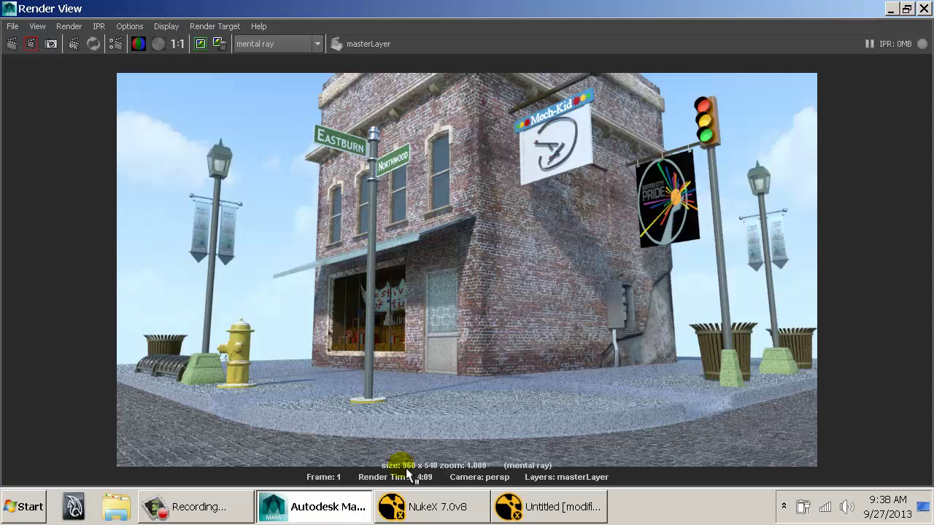
pyautogui.click(125, 46)
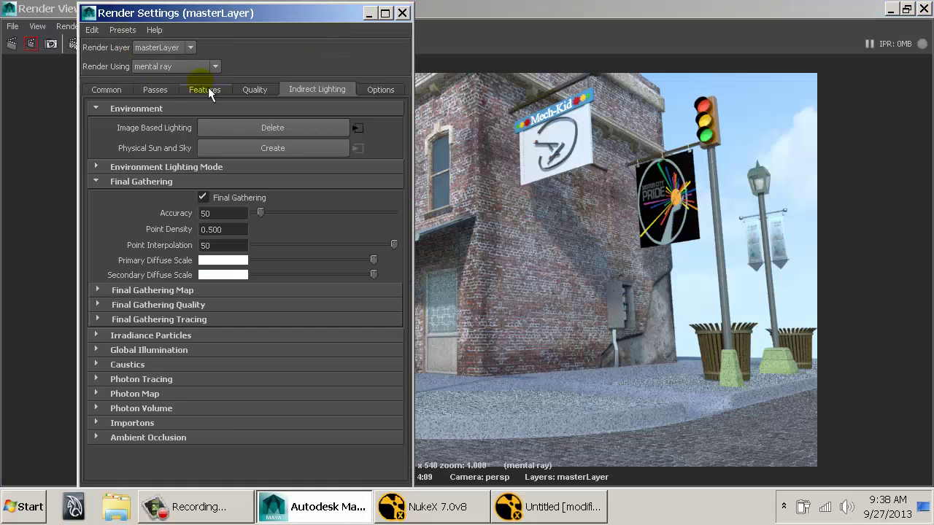
pyautogui.click(159, 88)
pyautogui.doubleClick(153, 307)
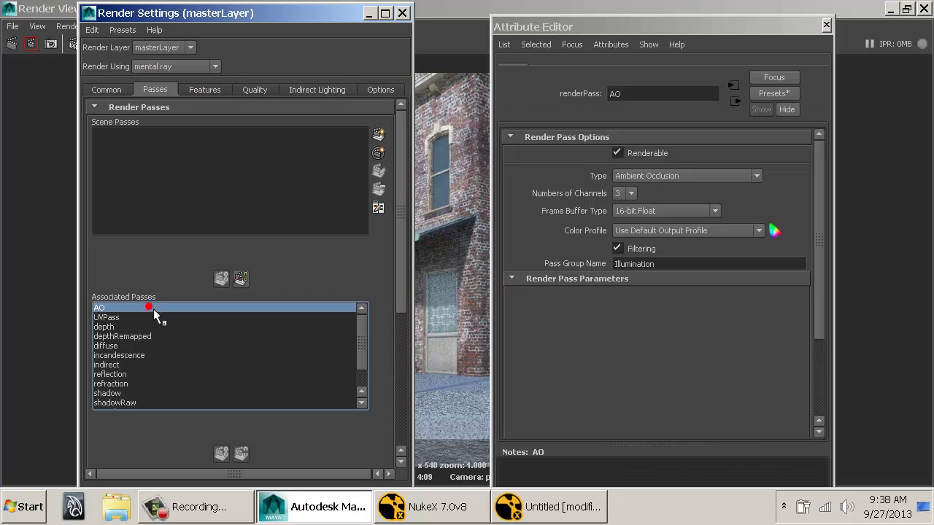
# Review the AO pass's local settings for maximum distance, spread and rays.
pyautogui.scroll(-2, 647, 358)
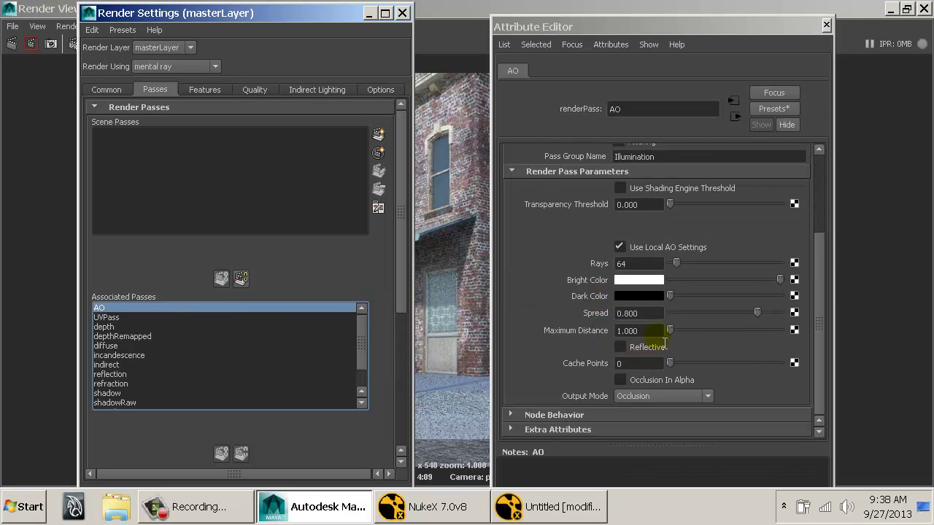
pyautogui.click(646, 330)
pyautogui.click(647, 314)
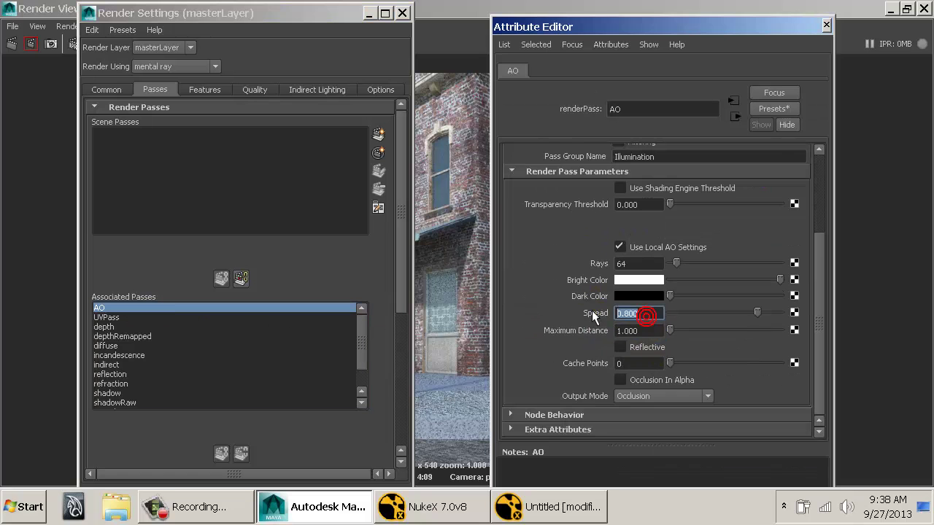
pyautogui.click(640, 263)
# Set the depthRemapped pass's far clipping plane to 30 and close the Attribute Editor and render settings.
pyautogui.doubleClick(145, 336)
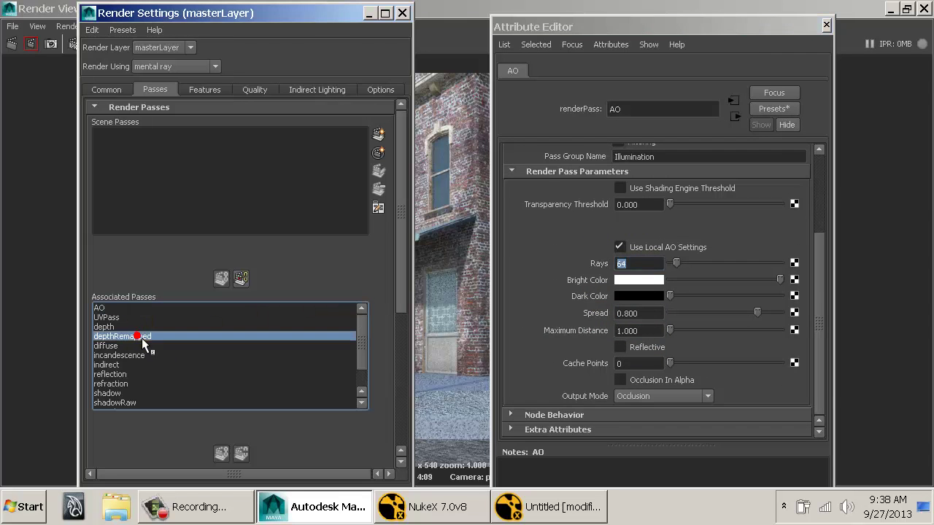
pyautogui.click(648, 362)
pyautogui.moveTo(651, 365); pyautogui.dragTo(583, 366)
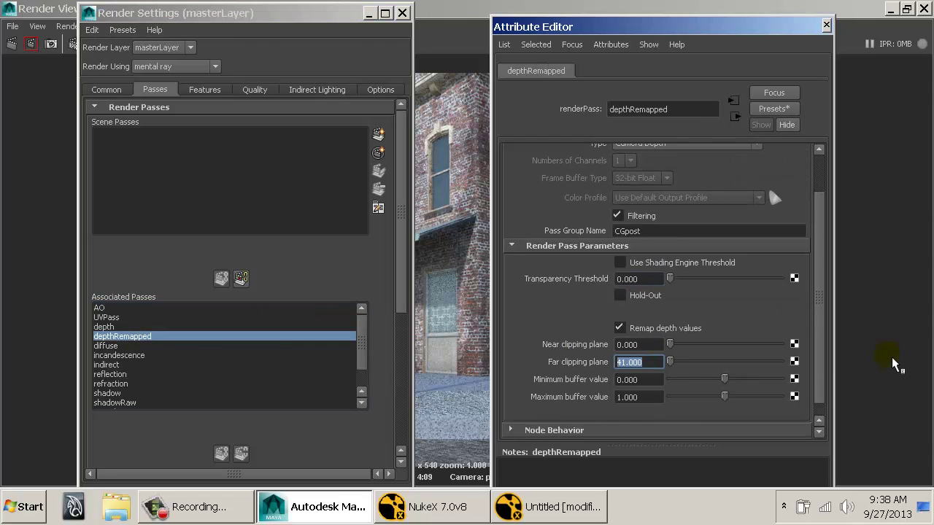
pyautogui.write('30')
pyautogui.press('Return')
pyautogui.click(827, 25)
pyautogui.click(402, 13)
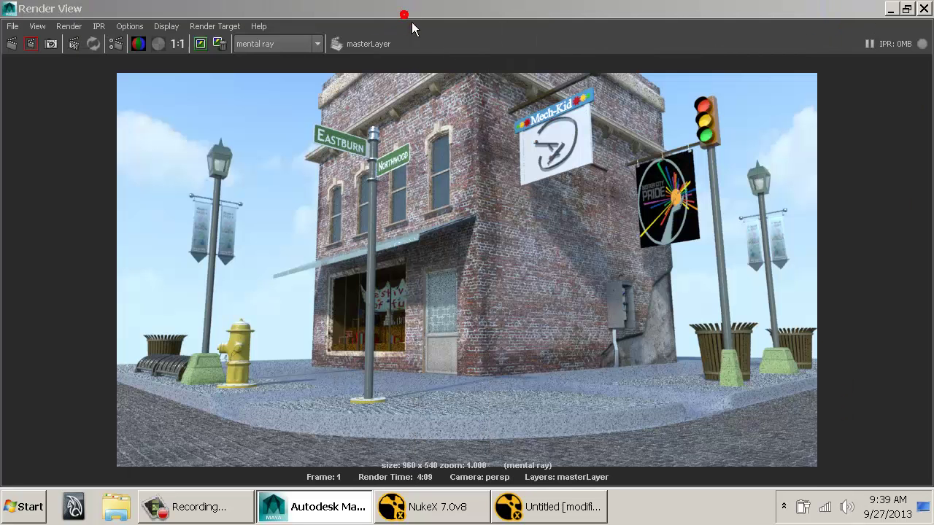
# Close the Render View, shade the persp camera view and select the hips joint of the character skeleton.
pyautogui.doubleClick(9, 9)
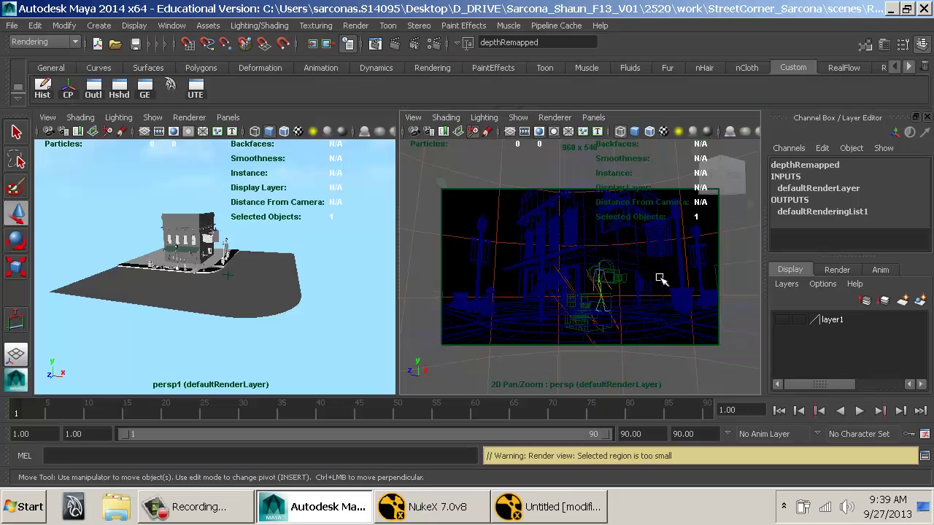
pyautogui.press('5')
pyautogui.moveTo(459, 413)
pyautogui.mouseDown()
pyautogui.moveTo(479, 413)
pyautogui.moveTo(24, 359)
pyautogui.moveTo(725, 448)
pyautogui.moveTo(9, 384)
pyautogui.moveTo(10, 353)
pyautogui.mouseUp()
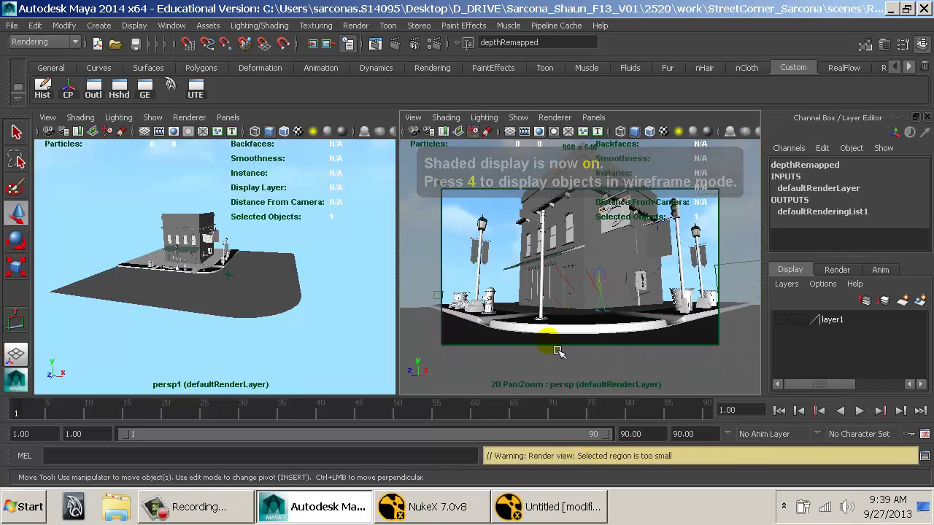
pyautogui.click(615, 300)
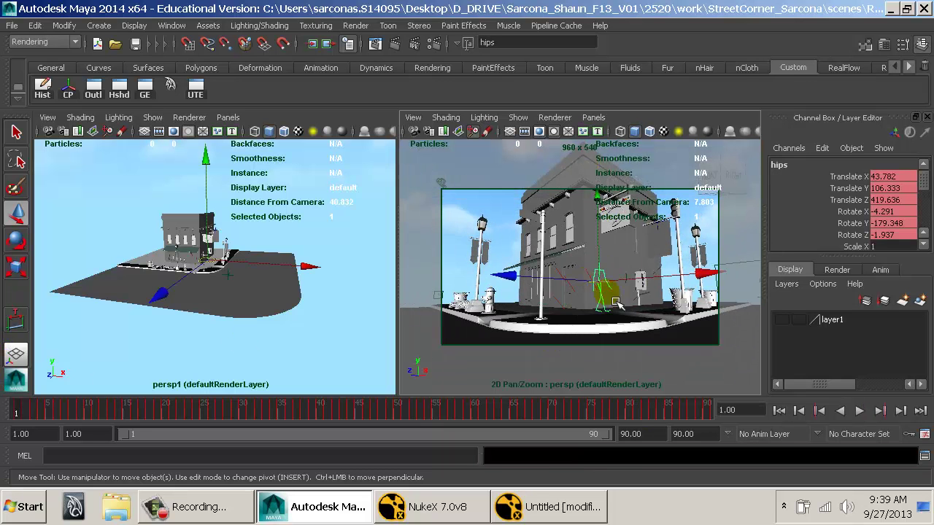
# Add the selected character rig to layer1, toggle the layer's visibility to check it, leave it hidden and clear the selection.
pyautogui.rightClick(839, 320)
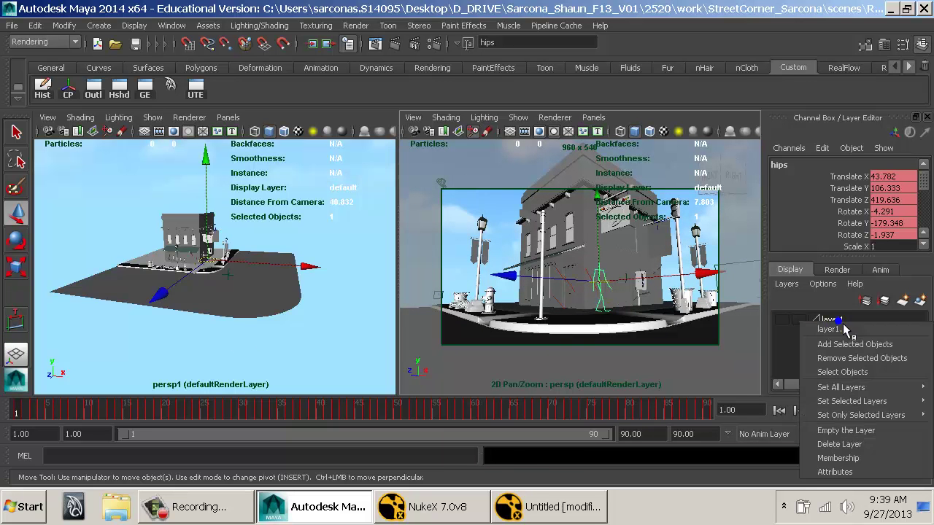
pyautogui.click(839, 343)
pyautogui.click(791, 323)
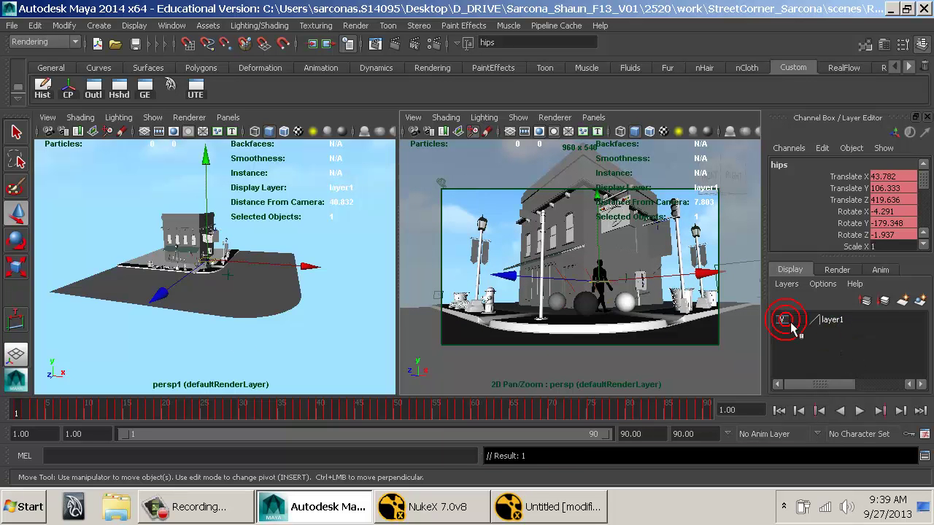
pyautogui.click(791, 323)
pyautogui.click(790, 323)
pyautogui.click(791, 323)
pyautogui.click(791, 323)
pyautogui.click(791, 323)
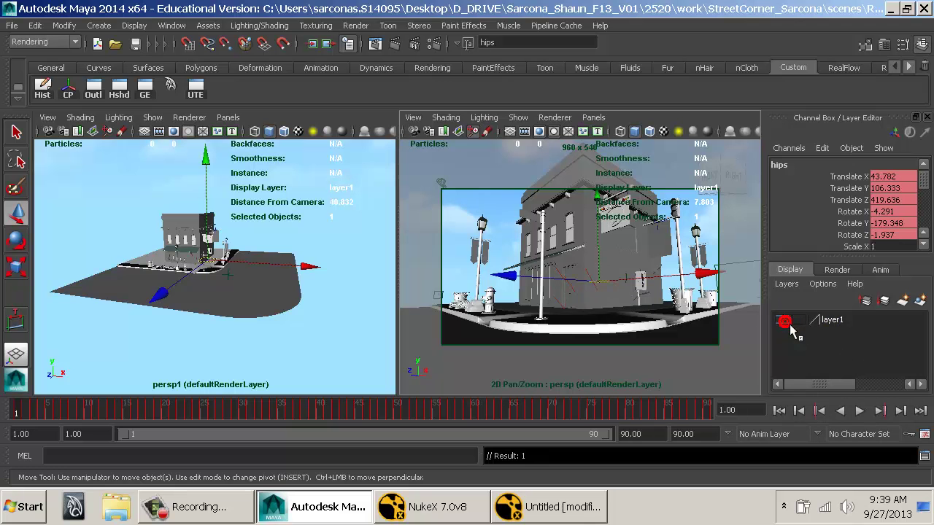
pyautogui.click(790, 323)
pyautogui.click(790, 323)
pyautogui.click(791, 323)
pyautogui.click(791, 323)
pyautogui.click(725, 204)
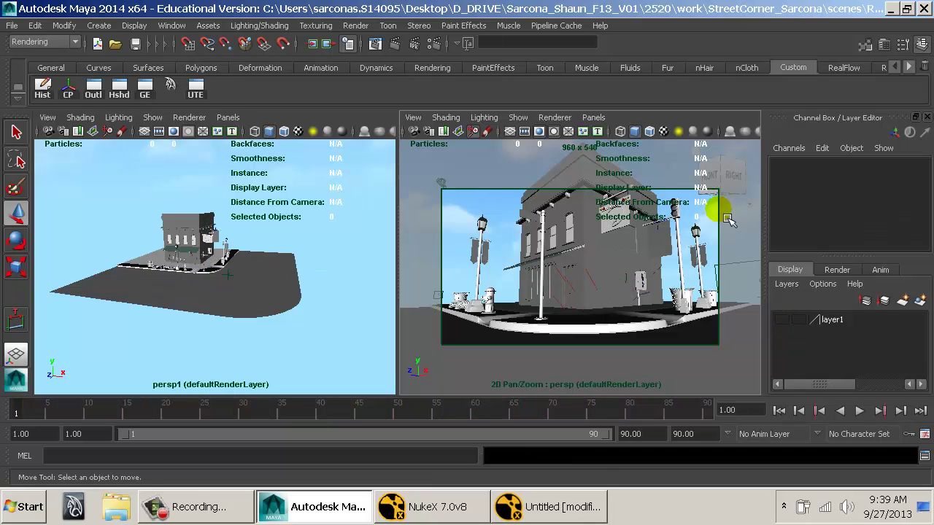
# Open the Render View and mark a render region around the lower corner of the storefront window.
pyautogui.click(377, 45)
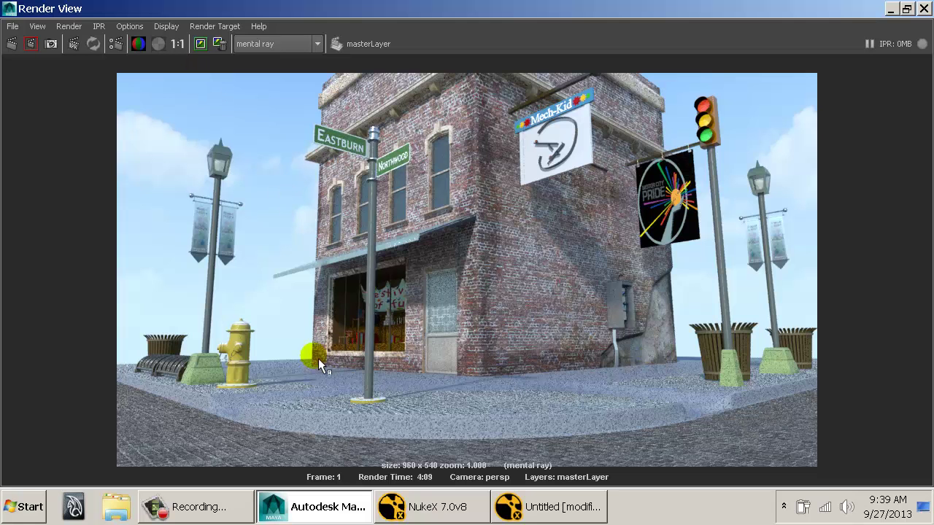
pyautogui.moveTo(298, 324); pyautogui.dragTo(357, 380)
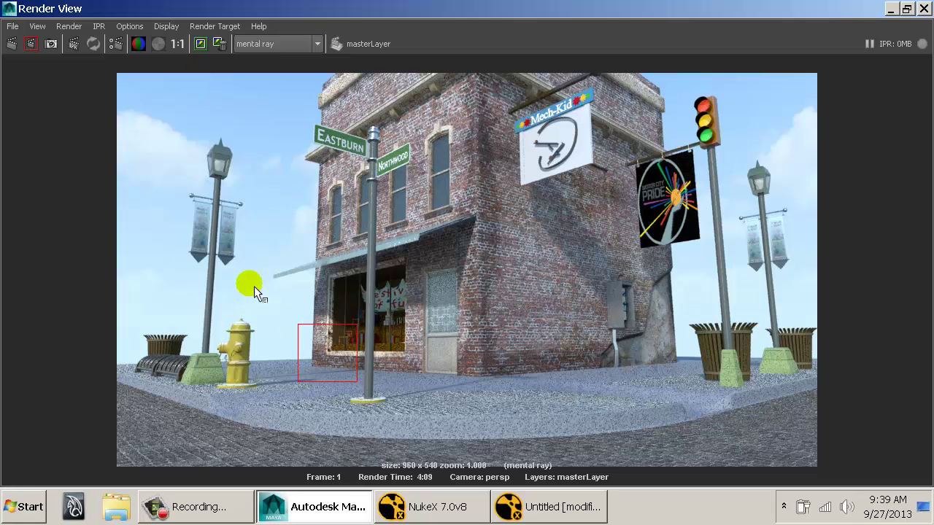
pyautogui.click(31, 45)
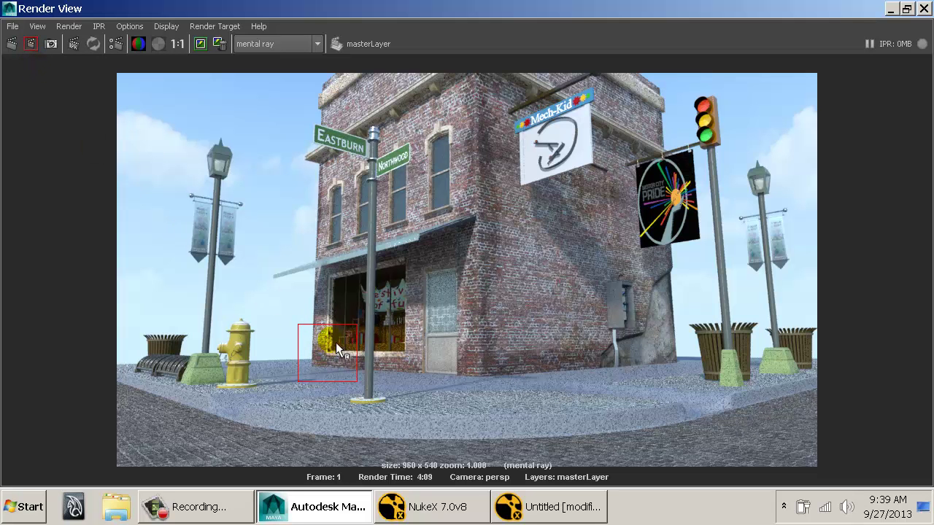
pyautogui.click(556, 506)
pyautogui.click(342, 507)
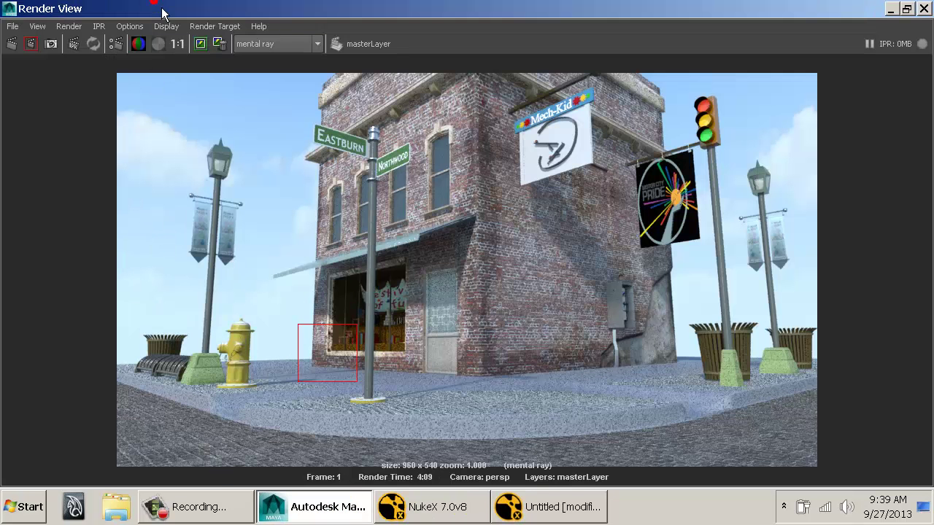
# Shrink the Render View window, go to frame 2 and render the marked region.
pyautogui.doubleClick(162, 13)
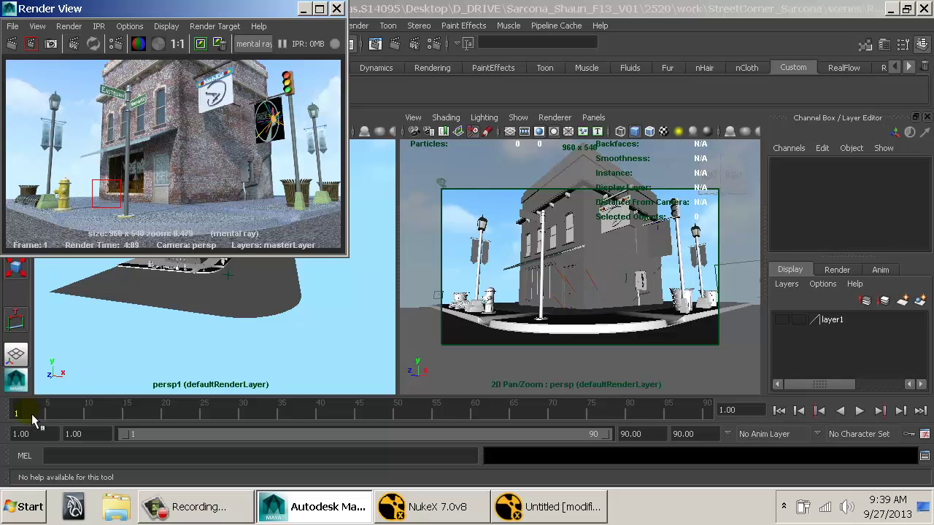
pyautogui.moveTo(28, 418); pyautogui.dragTo(28, 418)
pyautogui.press('Escape')
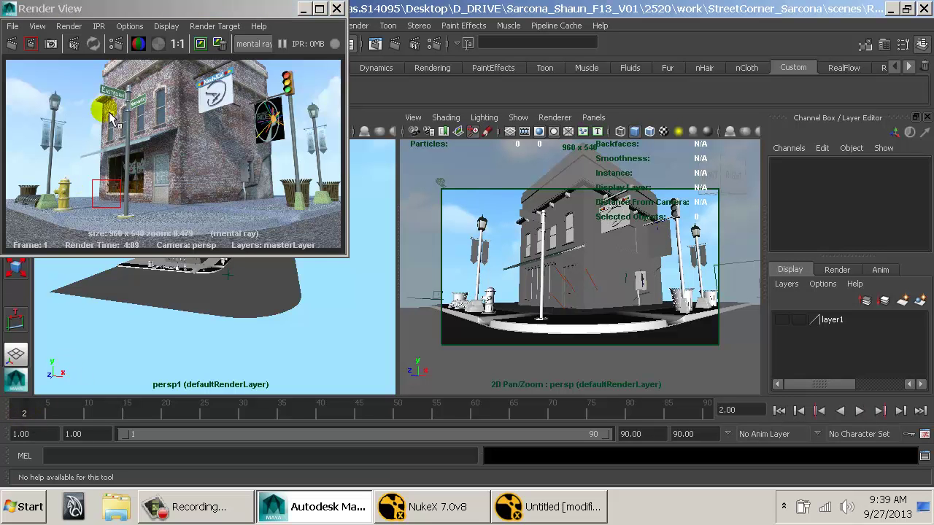
pyautogui.click(30, 44)
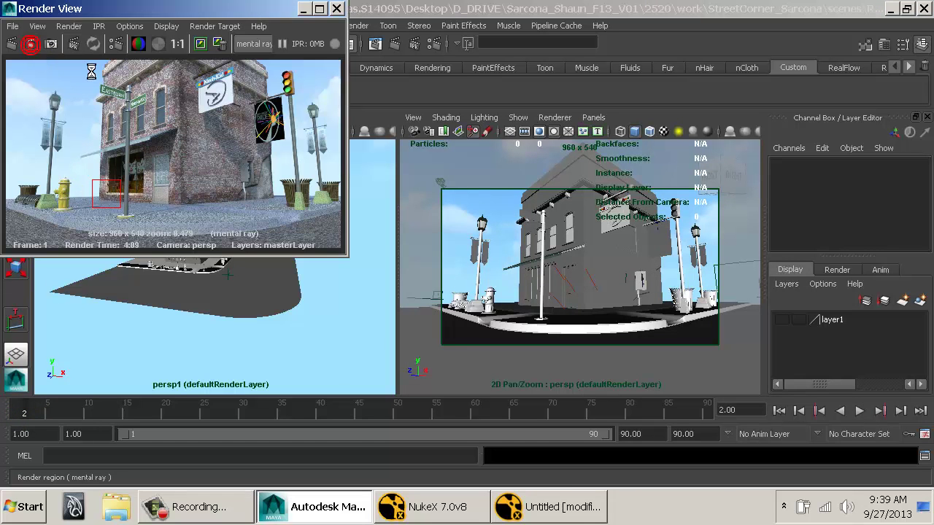
pyautogui.click(420, 12)
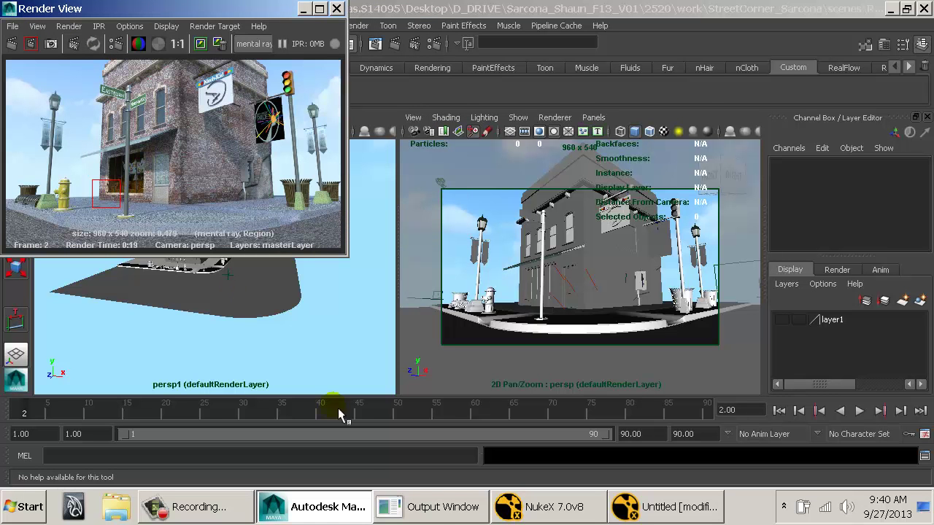
# Switch to NukeX and read in the single image RenderingSetup_01.0002.exr with sequence grouping turned off.
pyautogui.click(678, 521)
pyautogui.click(604, 320)
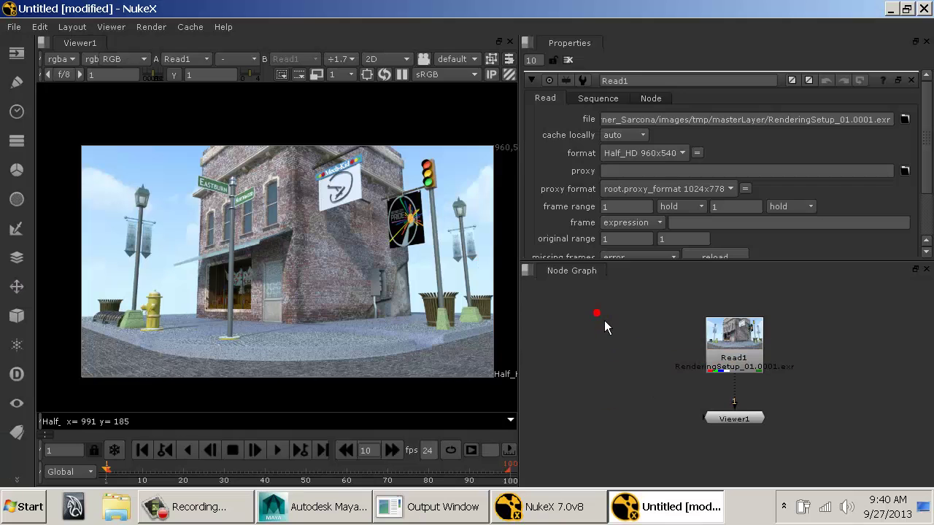
pyautogui.press('r')
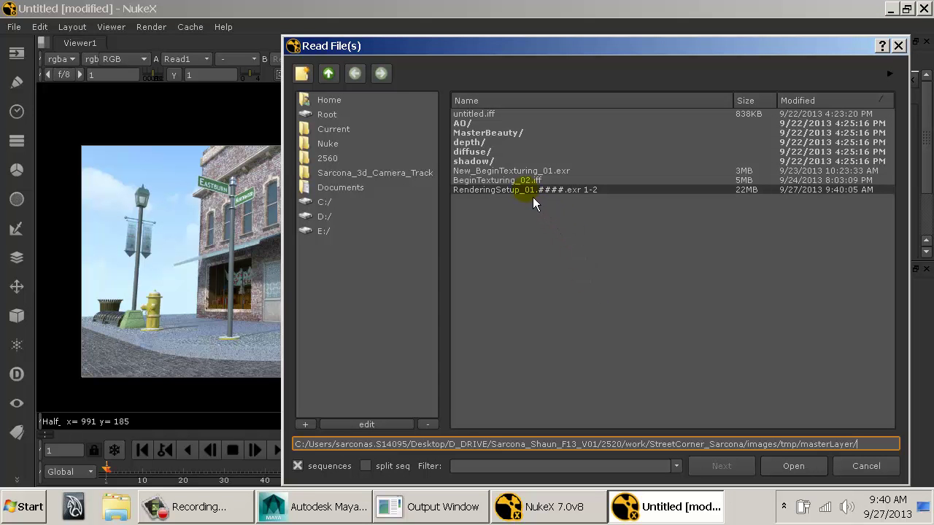
pyautogui.click(480, 189)
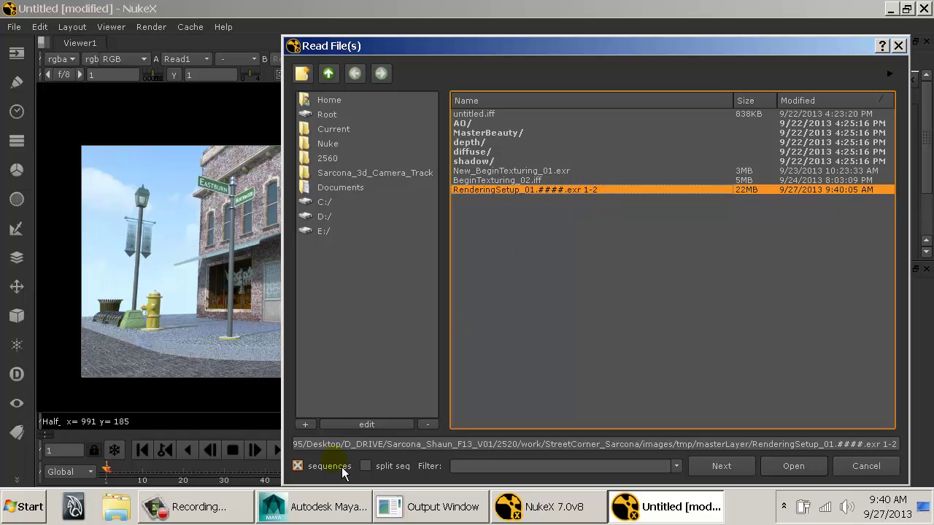
pyautogui.click(325, 474)
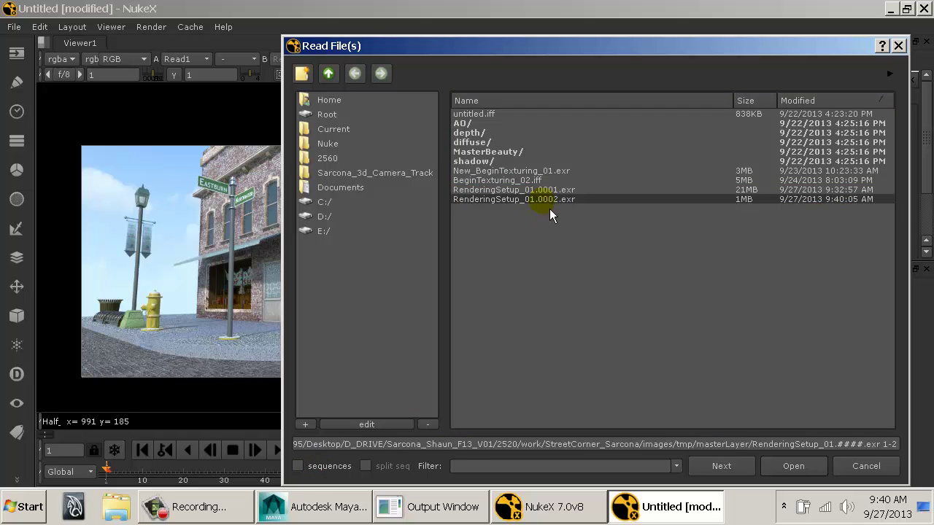
pyautogui.doubleClick(549, 207)
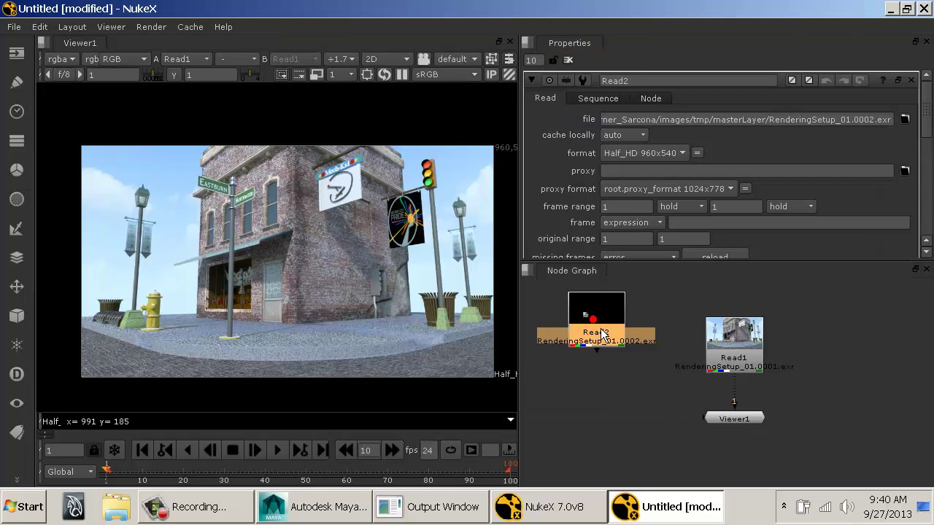
# Connect the viewer to the frame 2 image and view its AO, depth and depthRemapped passes in turn.
pyautogui.press('1')
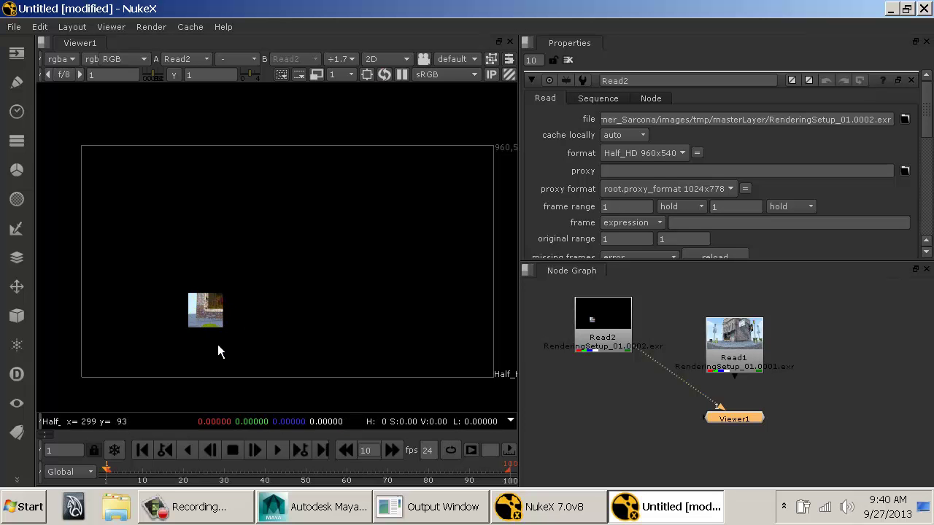
pyautogui.click(78, 67)
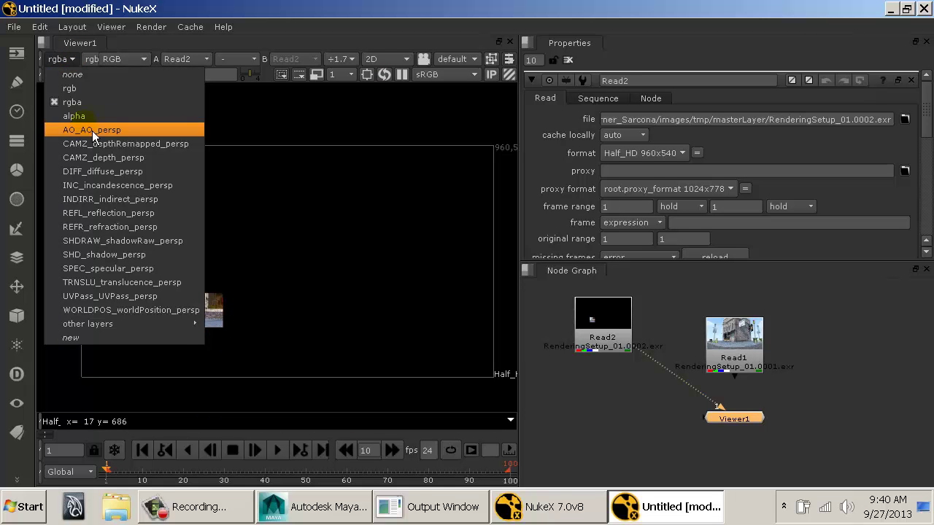
pyautogui.click(92, 130)
pyautogui.click(78, 62)
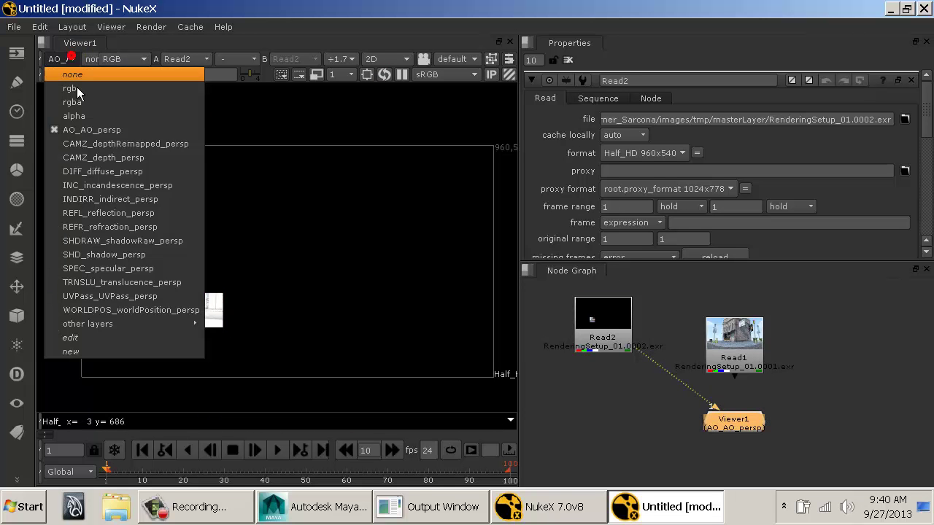
pyautogui.click(102, 157)
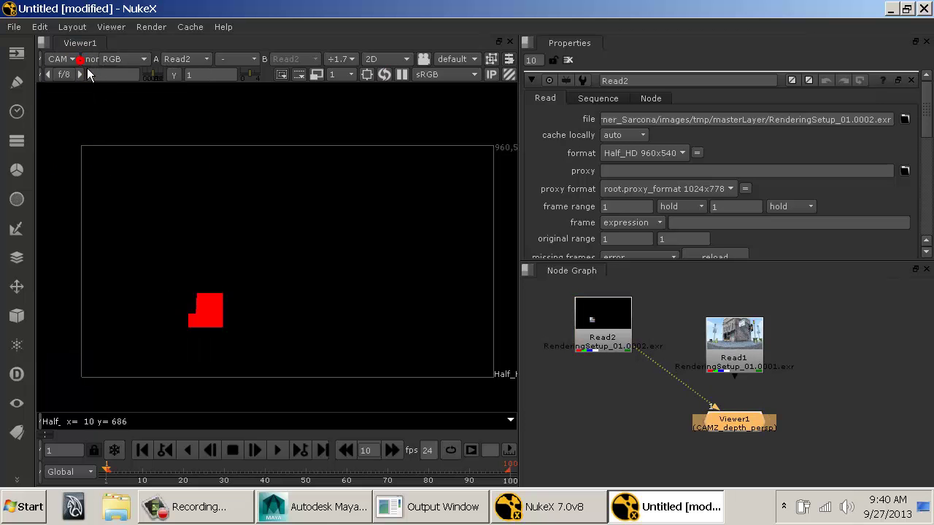
pyautogui.click(85, 67)
pyautogui.click(108, 143)
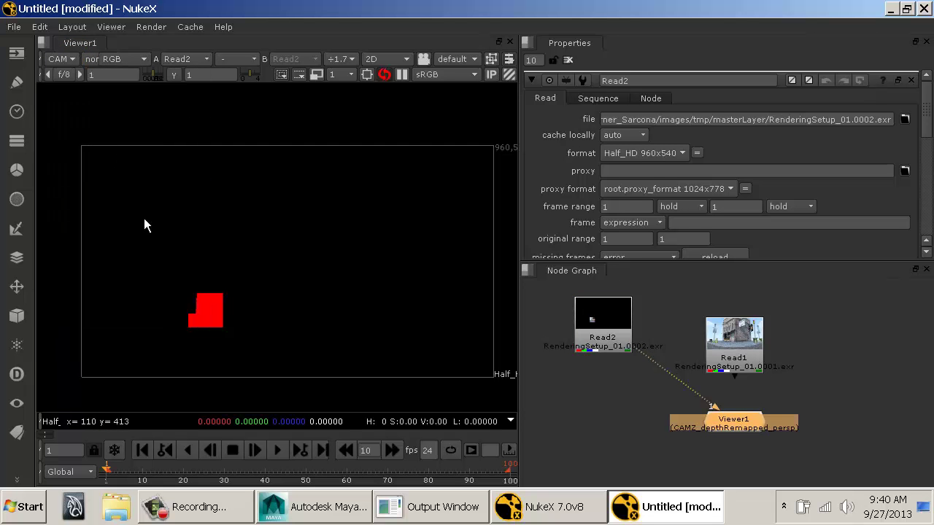
# Delete the frame 2 Read node and reconnect the viewer to Read1.
pyautogui.click(601, 344)
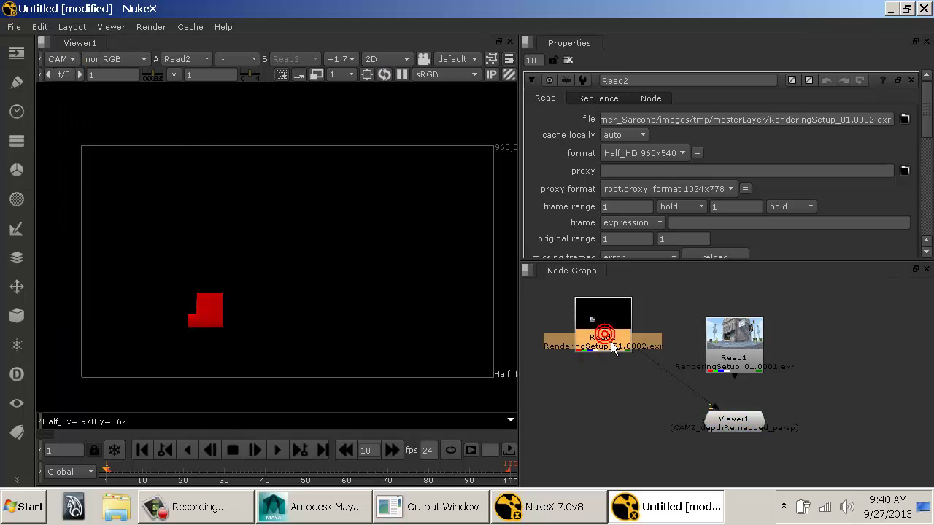
pyautogui.press('Delete')
pyautogui.click(737, 365)
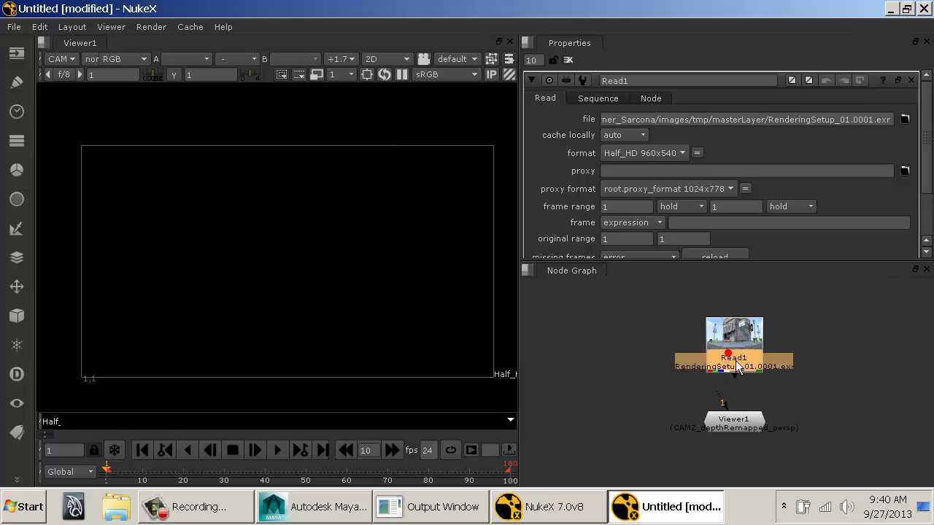
pyautogui.moveTo(722, 407); pyautogui.dragTo(722, 407)
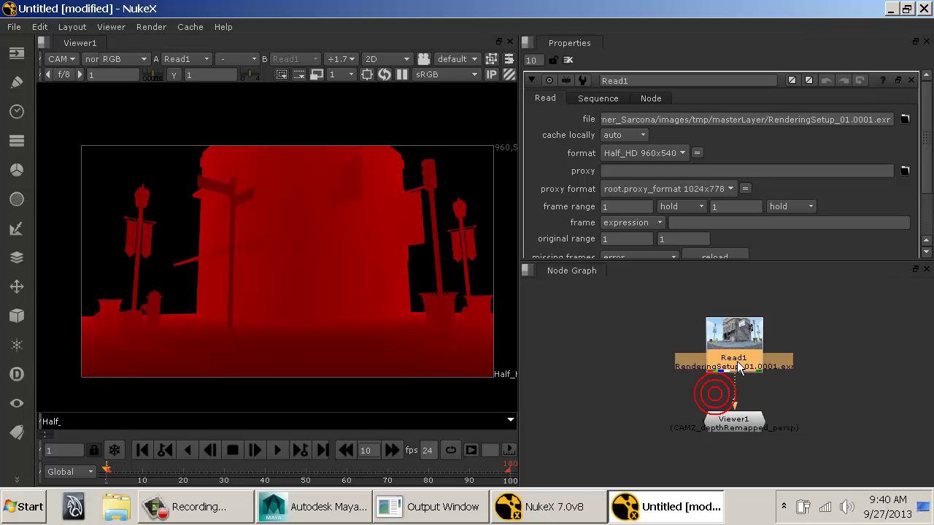
# Display the AO_AO_persp pass, examine the shading around the storefront window and building, and return the viewer to rgba.
pyautogui.click(68, 58)
pyautogui.click(95, 130)
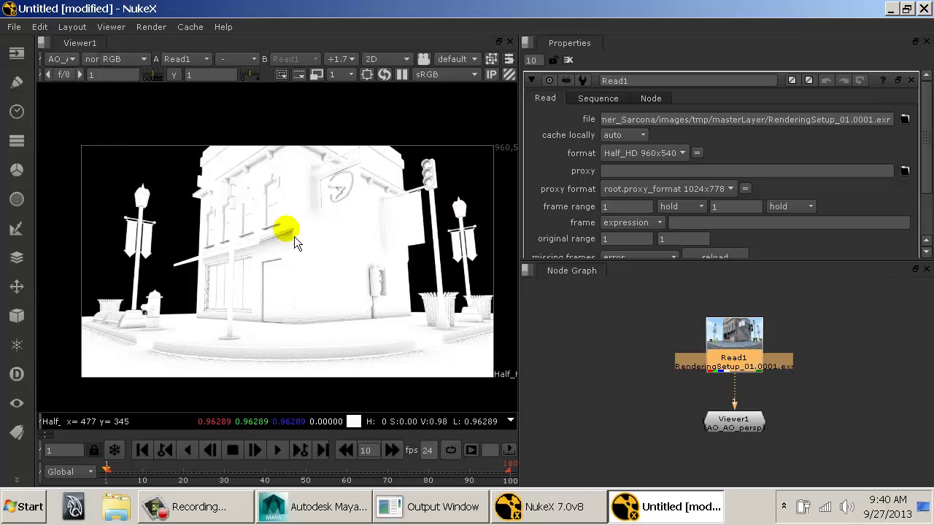
pyautogui.scroll(3, 233, 302)
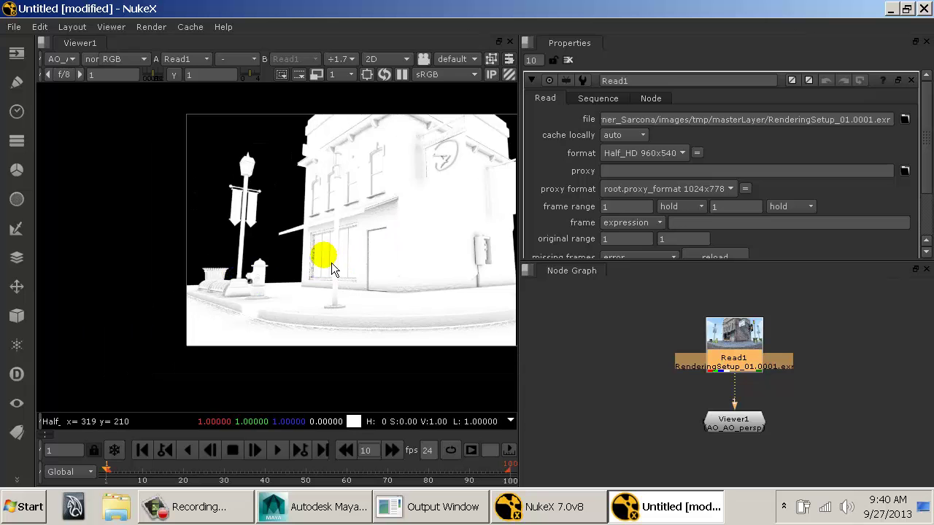
pyautogui.moveTo(387, 266); pyautogui.dragTo(330, 260)
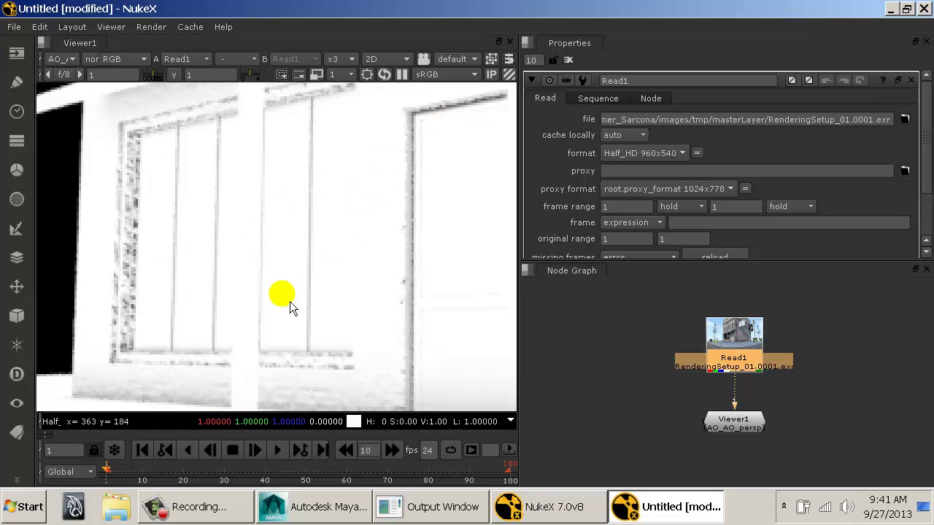
pyautogui.scroll(-5, 289, 305)
pyautogui.moveTo(403, 282); pyautogui.dragTo(329, 303)
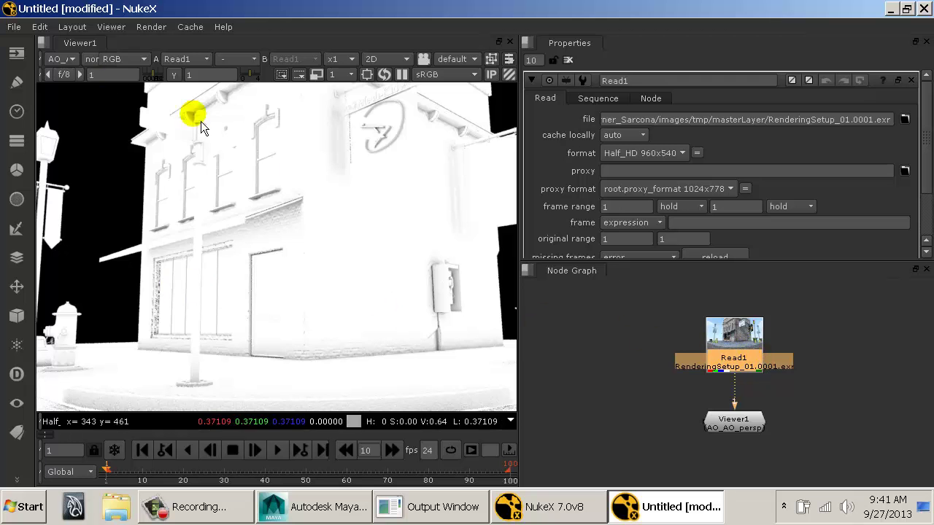
pyautogui.click(58, 58)
pyautogui.click(89, 110)
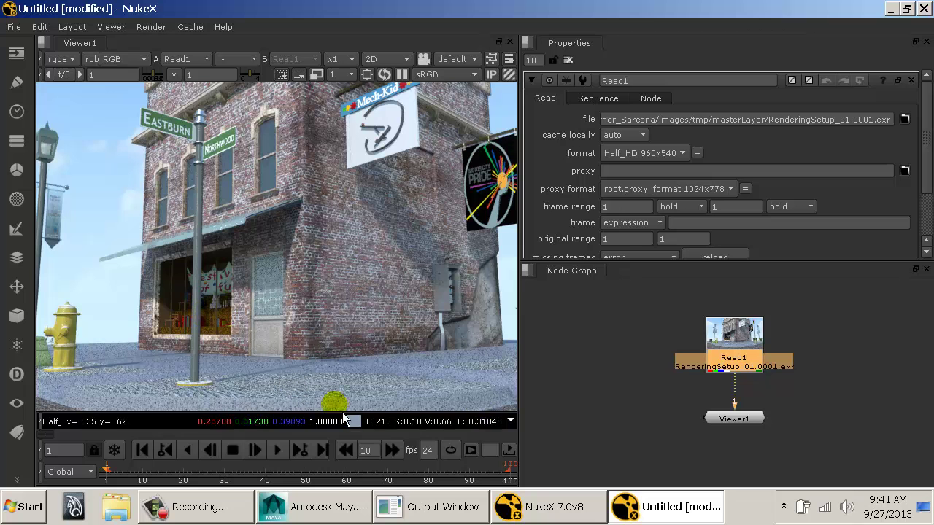
# Switch to Maya and close the Render View.
pyautogui.click(345, 511)
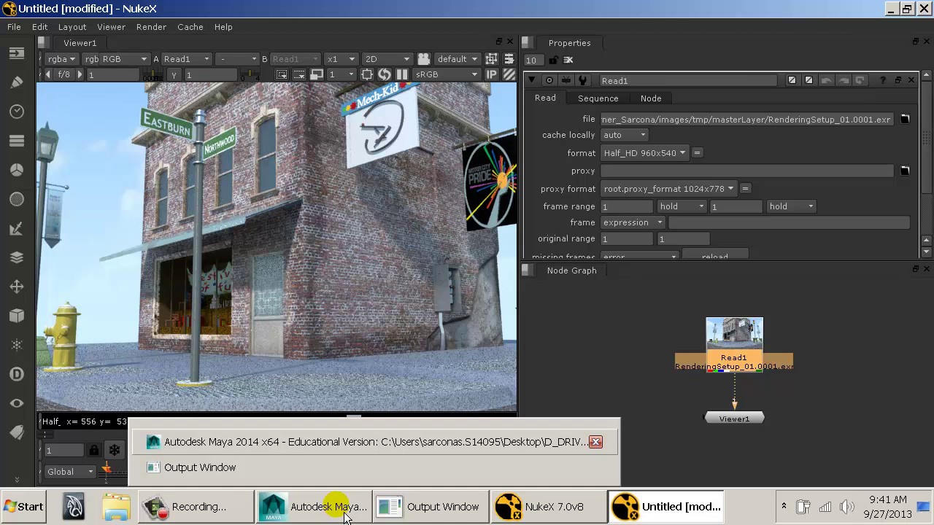
pyautogui.click(344, 441)
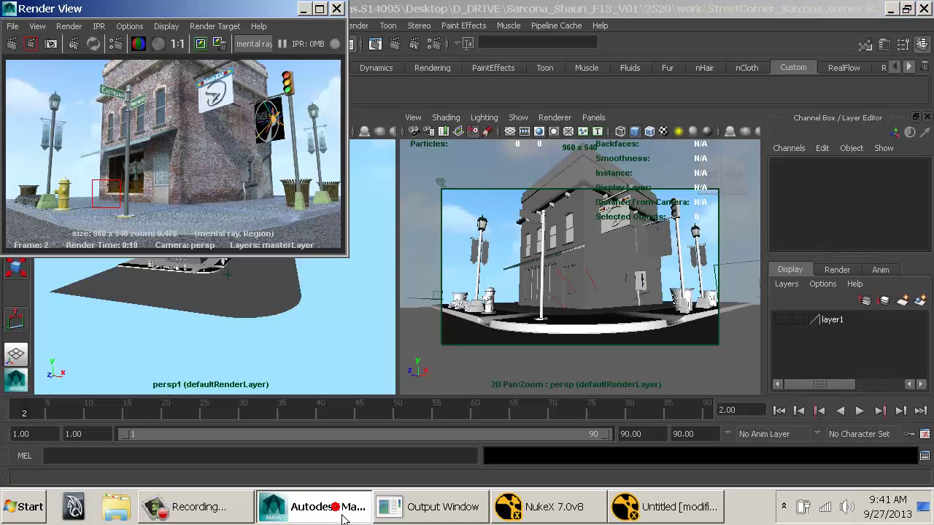
pyautogui.click(337, 9)
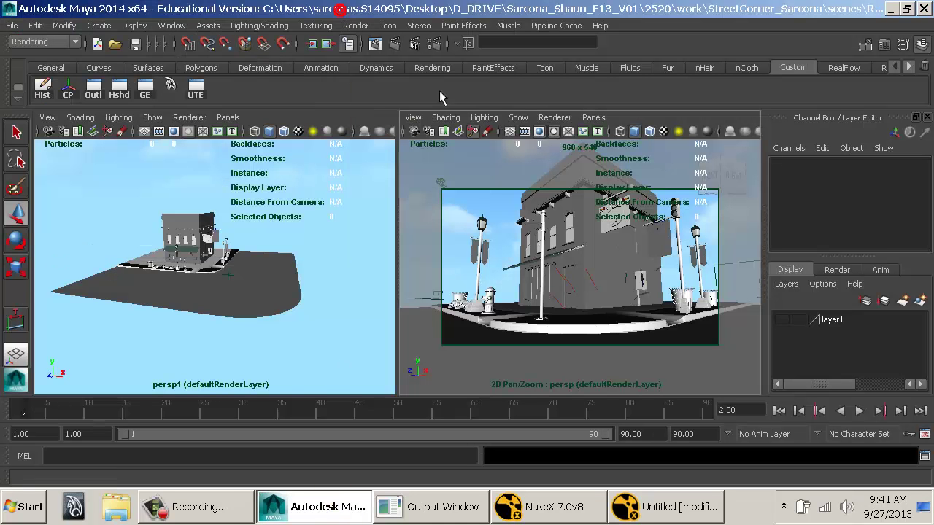
# Open the render settings and review masterLayer's associated passes and the mental ray rendering features.
pyautogui.click(430, 43)
pyautogui.moveTo(148, 319); pyautogui.dragTo(169, 388)
pyautogui.click(174, 373)
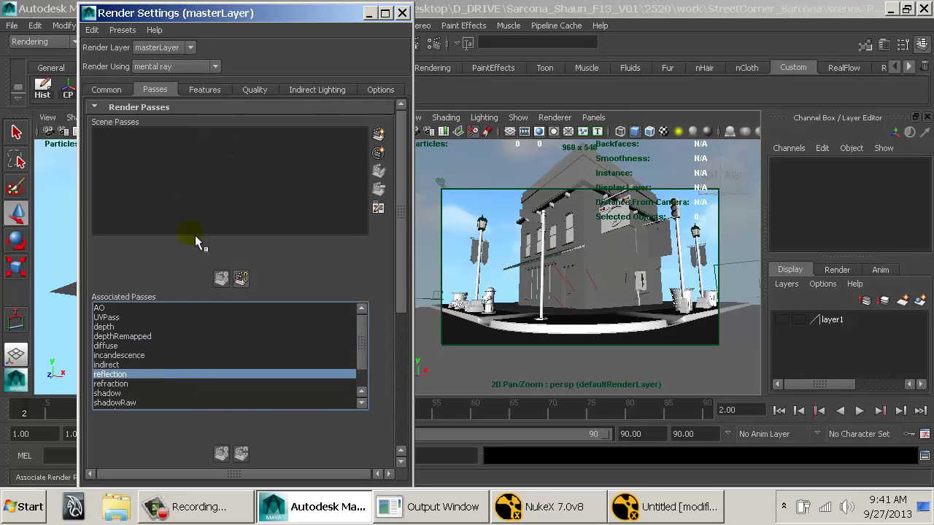
pyautogui.click(219, 92)
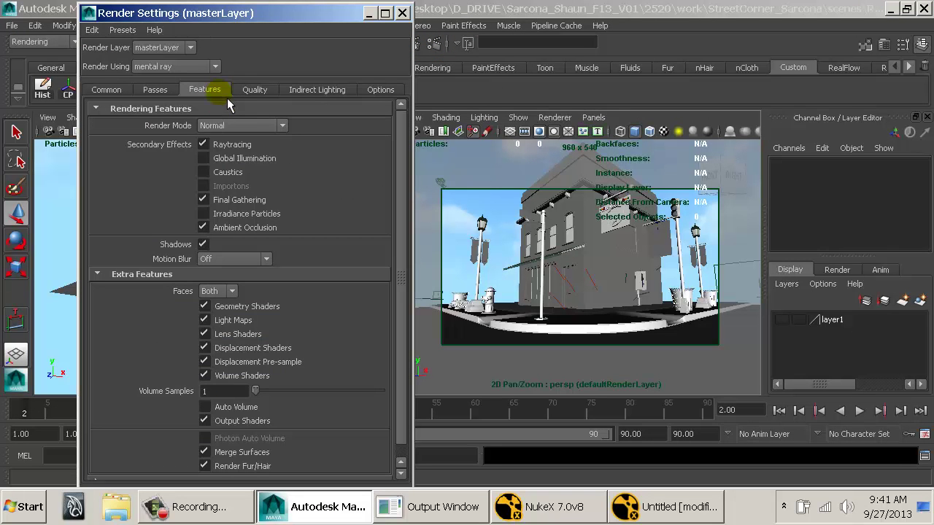
# Review masterLayer's indirect lighting and Final Gathering options, and close the render settings.
pyautogui.click(292, 93)
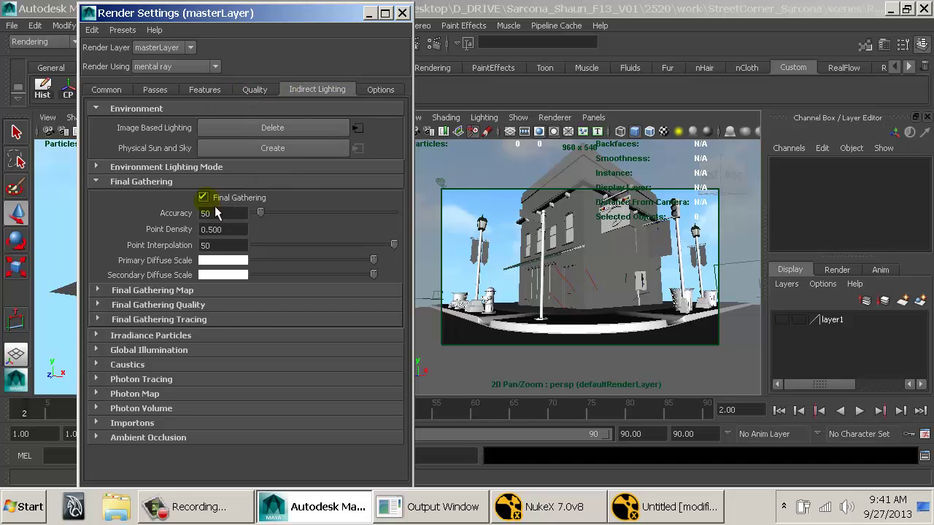
pyautogui.click(402, 13)
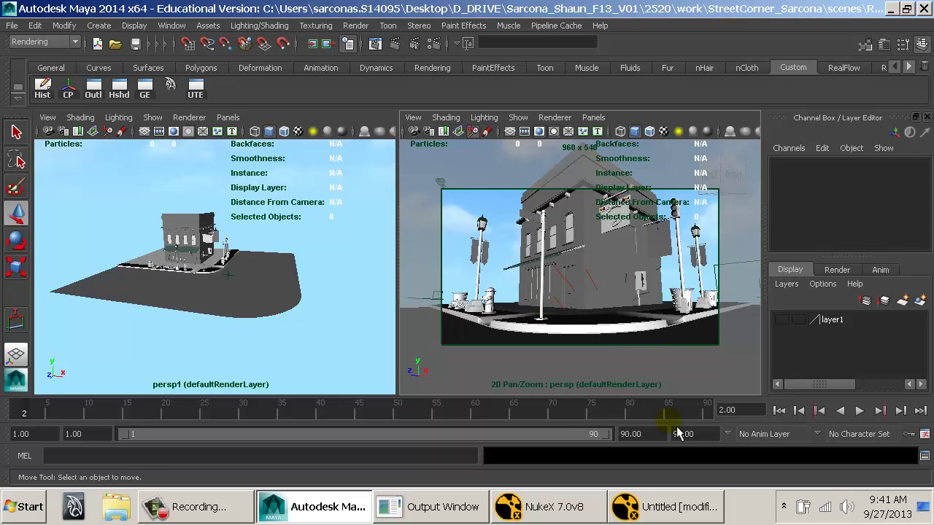
# Set the playback end frame to 96 and play the animation.
pyautogui.doubleClick(642, 434)
pyautogui.write('96')
pyautogui.press('Return')
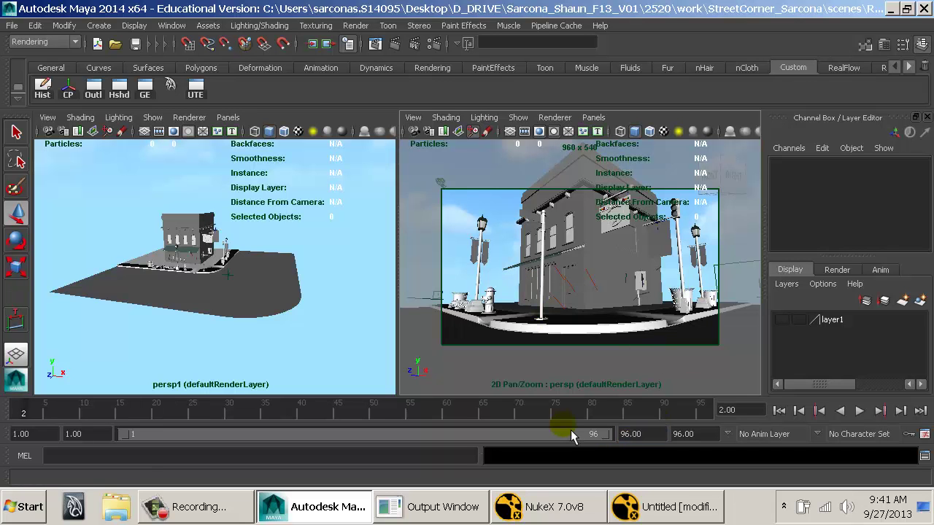
pyautogui.hotkey('alt', 'v')
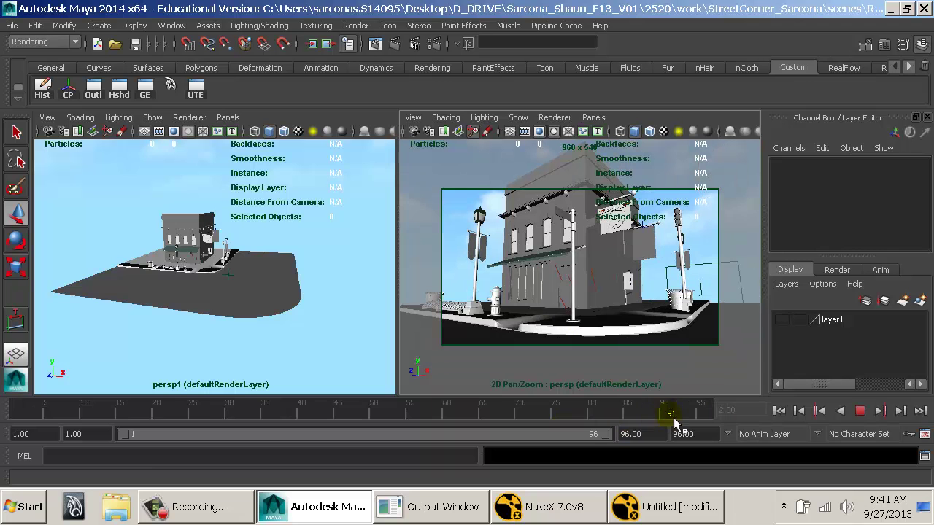
# Set the animation end frame to 90.
pyautogui.doubleClick(701, 434)
pyautogui.write('90')
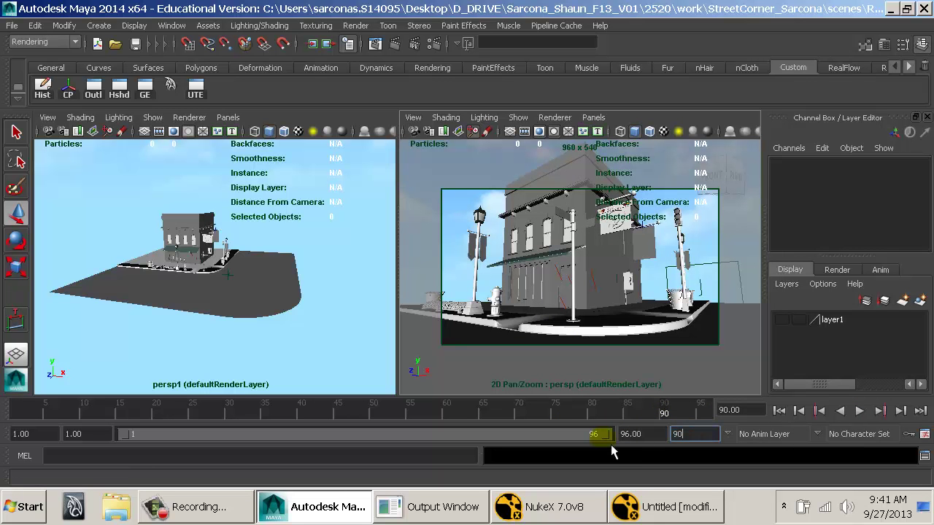
pyautogui.press('Return')
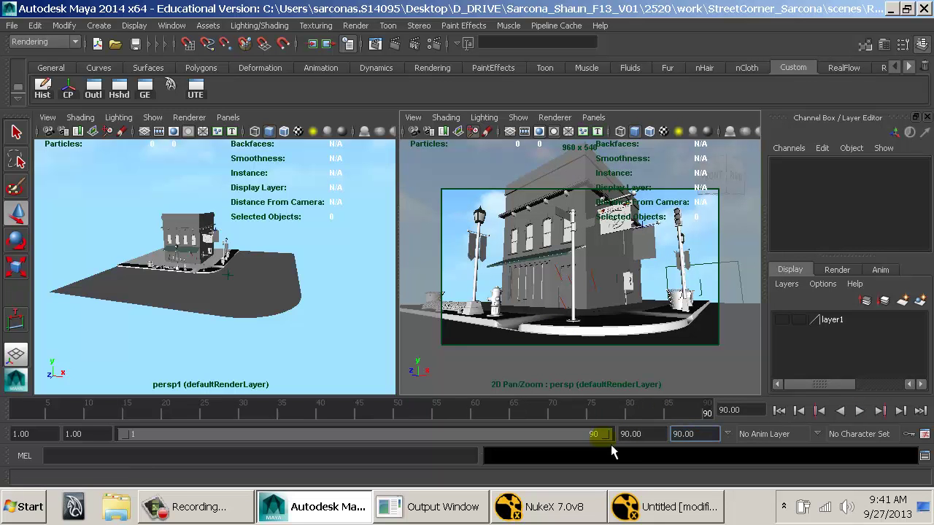
# Check the start and end frames of masterLayer's render frame range and close the render settings.
pyautogui.click(433, 44)
pyautogui.click(124, 93)
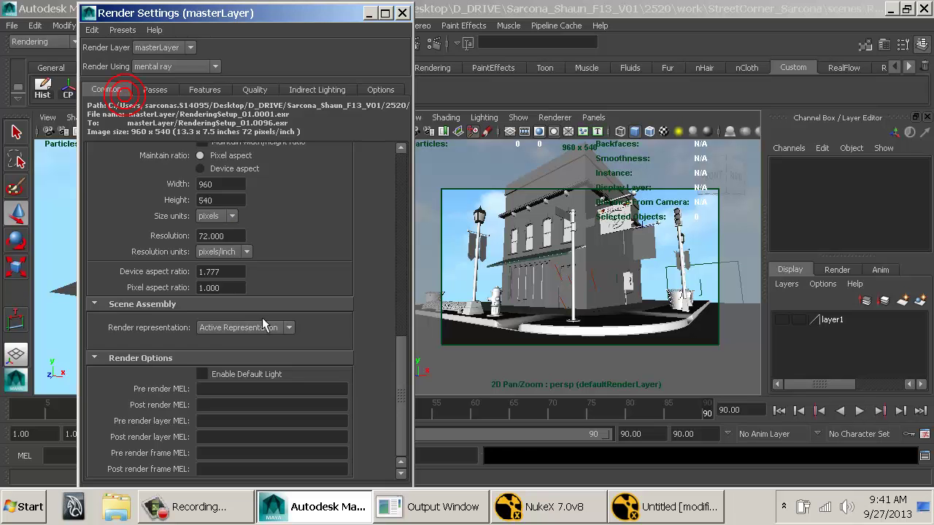
pyautogui.scroll(5, 262, 317)
pyautogui.doubleClick(230, 292)
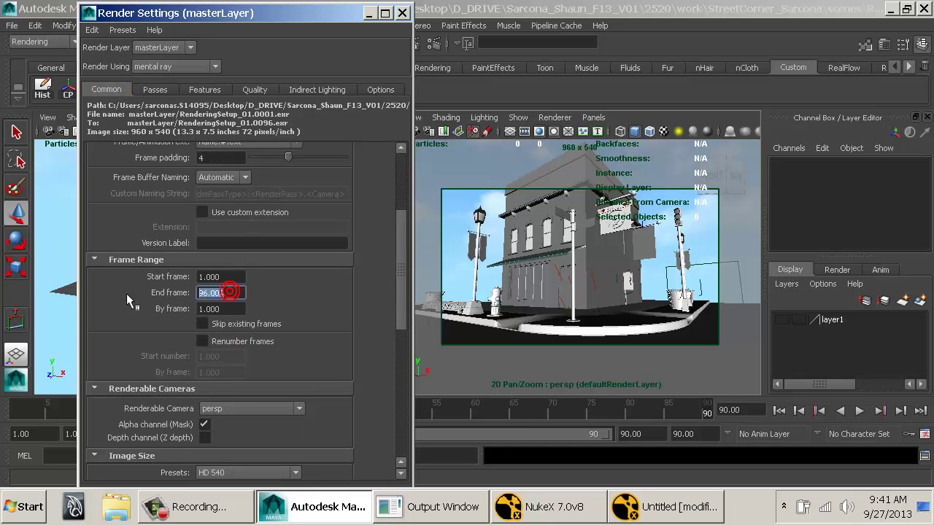
pyautogui.click(402, 13)
# Play back the camera animation and return the timeline to frame 1.
pyautogui.moveTo(501, 412); pyautogui.dragTo(10, 413)
pyautogui.hotkey('alt', 'v')
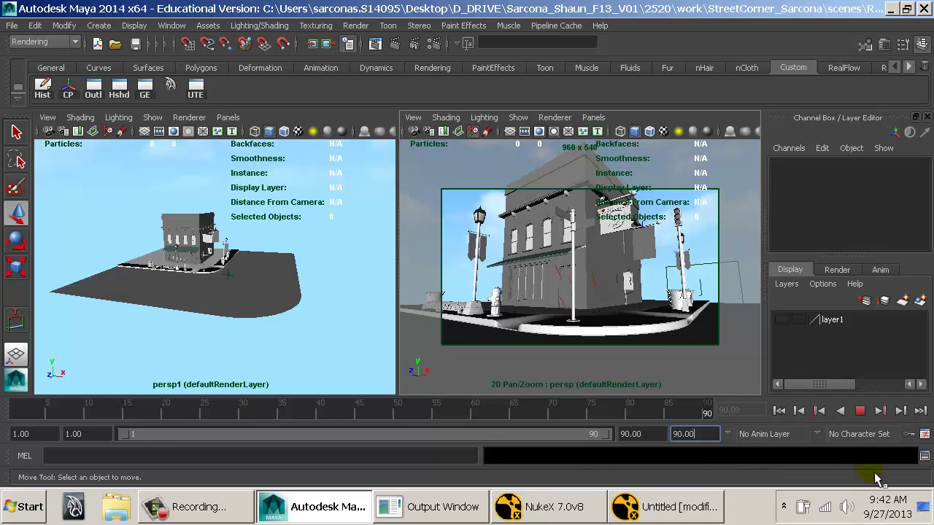
pyautogui.click(11, 418)
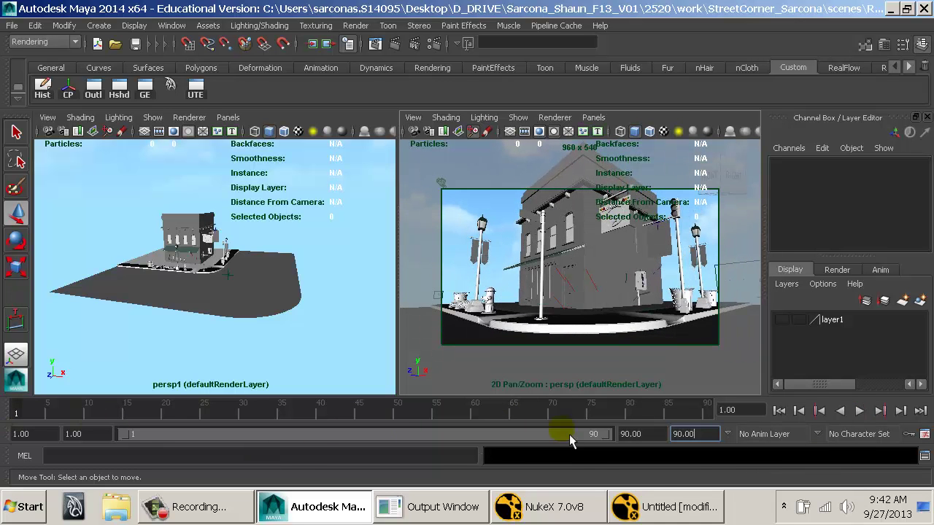
# Launch Firefox and search Google for "anaglyph".
pyautogui.click(24, 506)
pyautogui.click(216, 226)
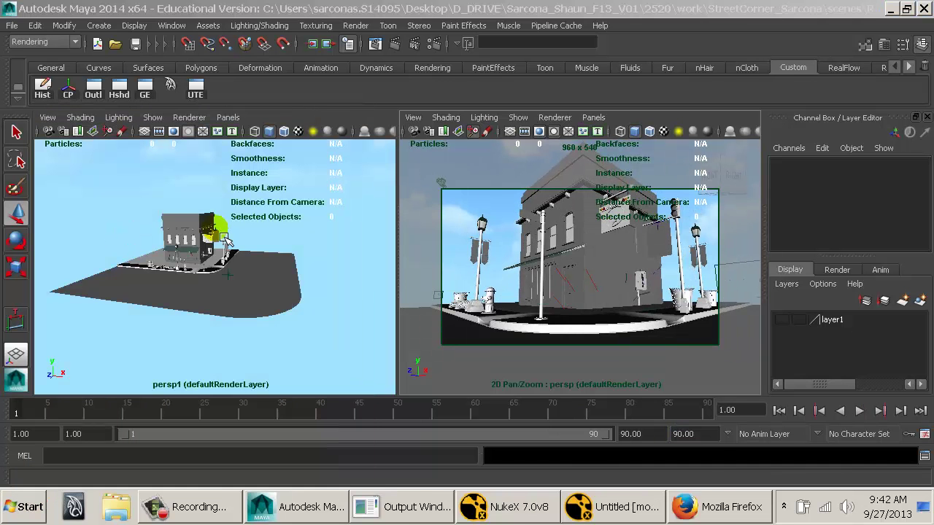
pyautogui.click(705, 506)
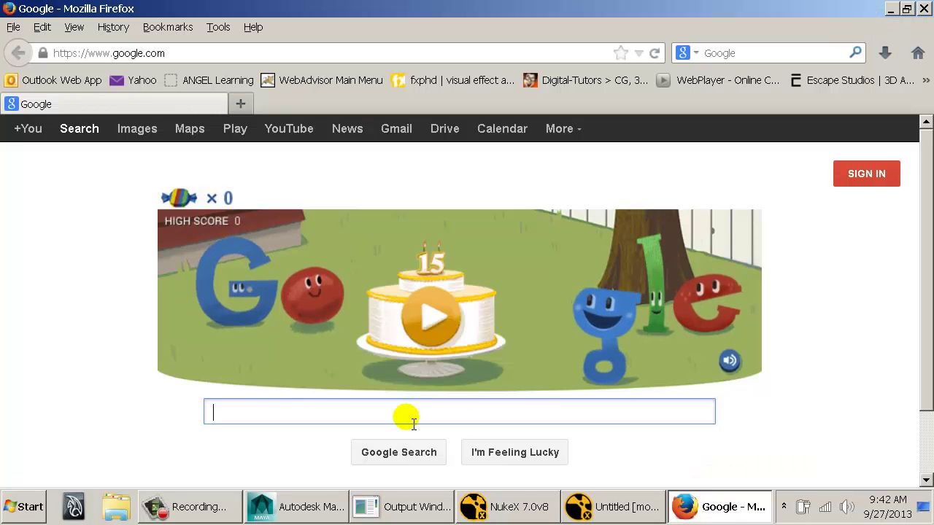
pyautogui.write('anagrl')
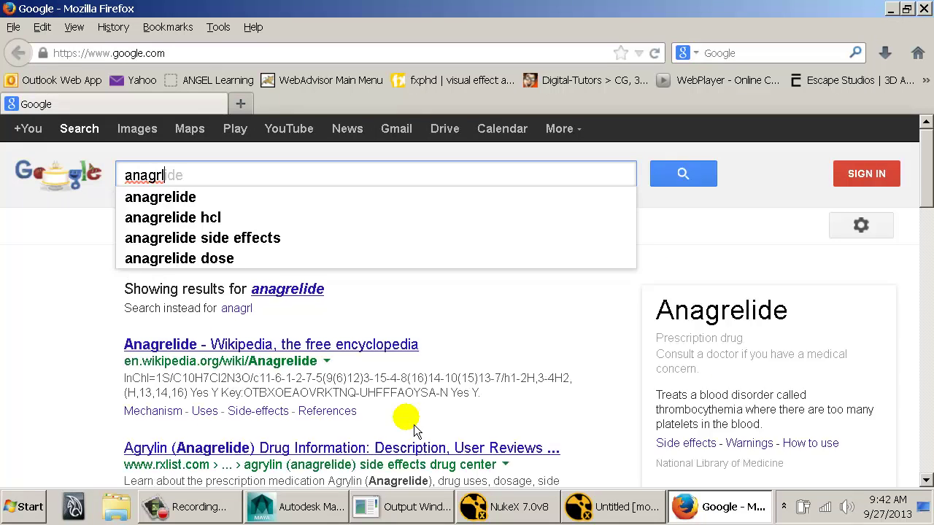
pyautogui.press('BackSpace')
pyautogui.press('BackSpace')
pyautogui.write('lyph')
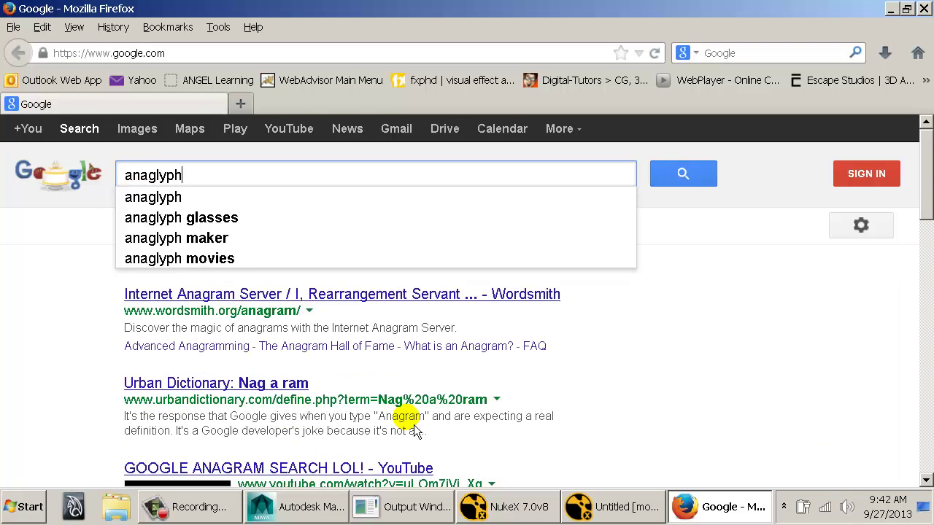
pyautogui.press('Return')
# Browse the image results for anaglyph examples and close Firefox.
pyautogui.click(192, 226)
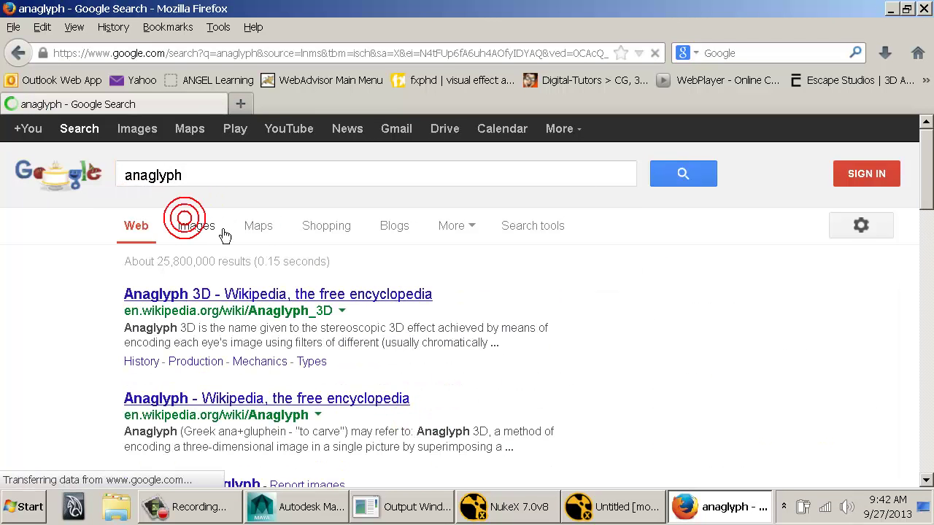
pyautogui.scroll(-7, 499, 351)
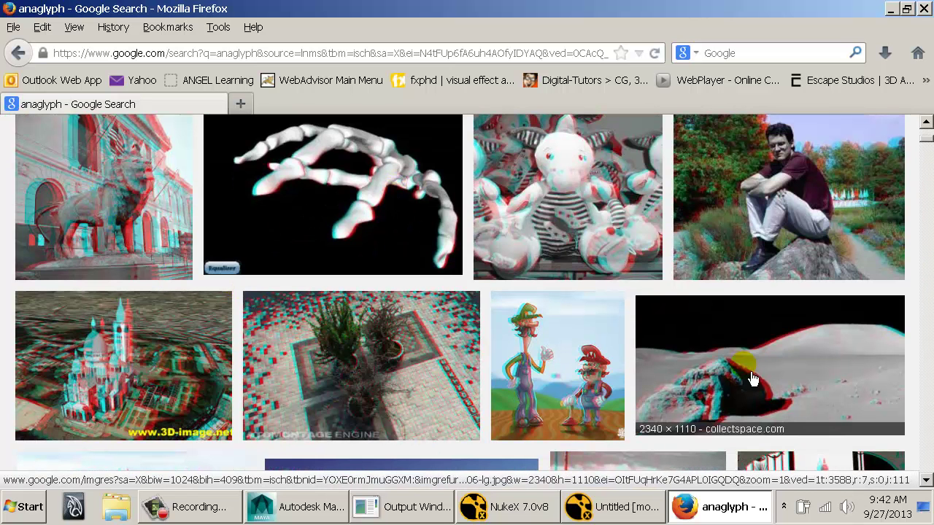
pyautogui.scroll(-4, 738, 389)
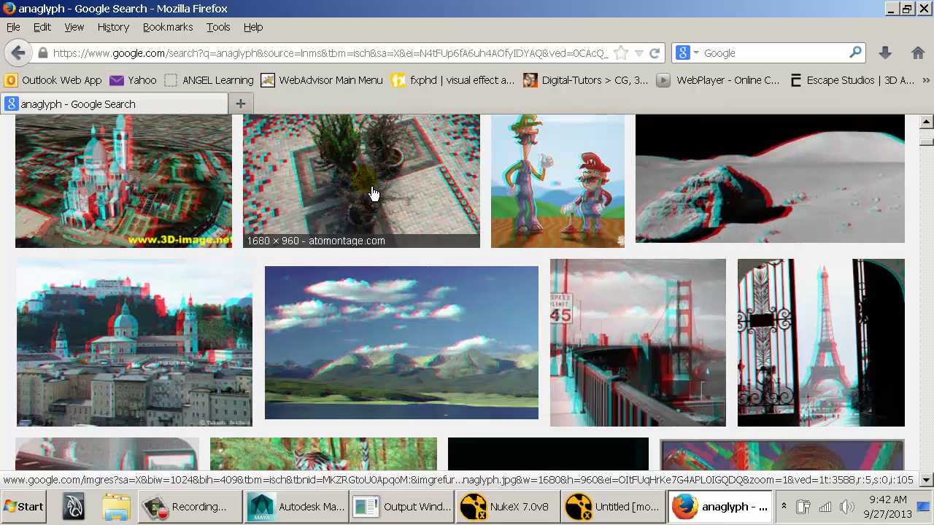
pyautogui.hotkey('alt', 'F4')
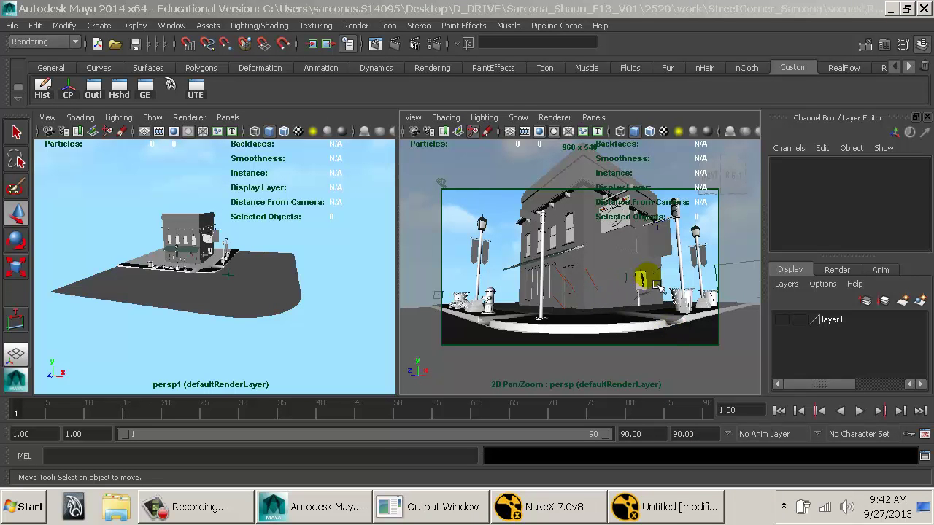
# Glance at the rendered frame in NukeX, and back in Maya create a stereo camera.
pyautogui.click(664, 509)
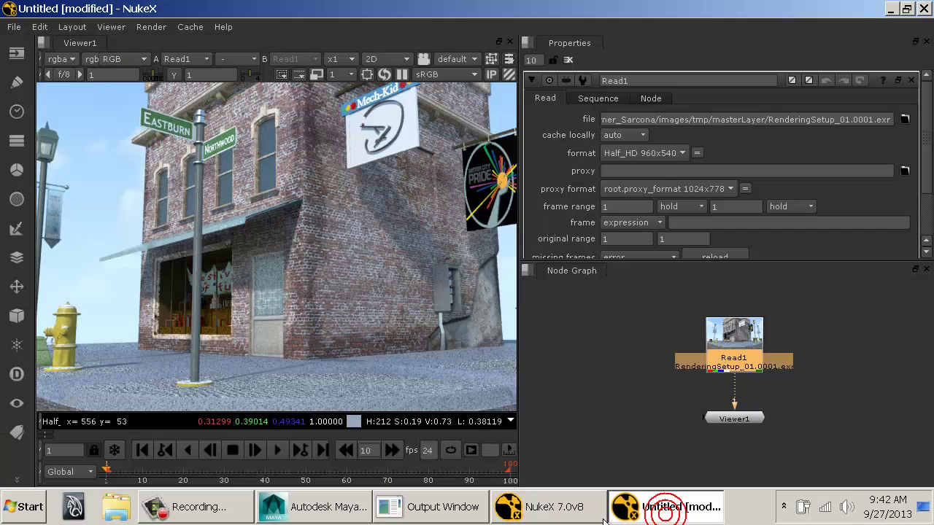
pyautogui.click(672, 509)
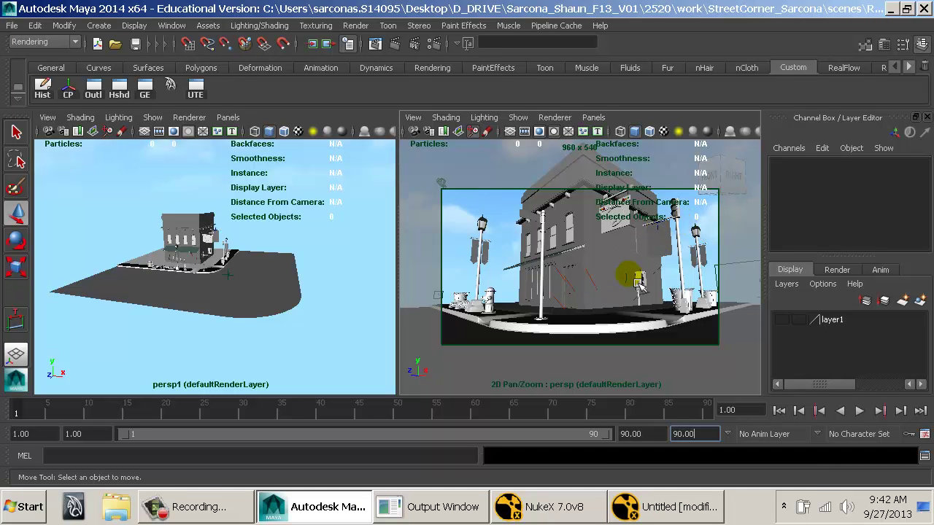
pyautogui.click(99, 26)
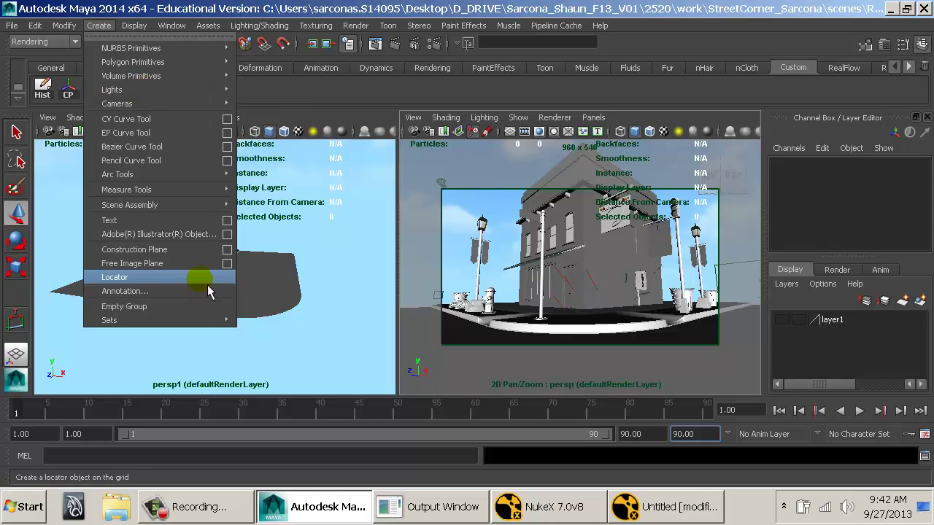
pyautogui.moveTo(219, 103)
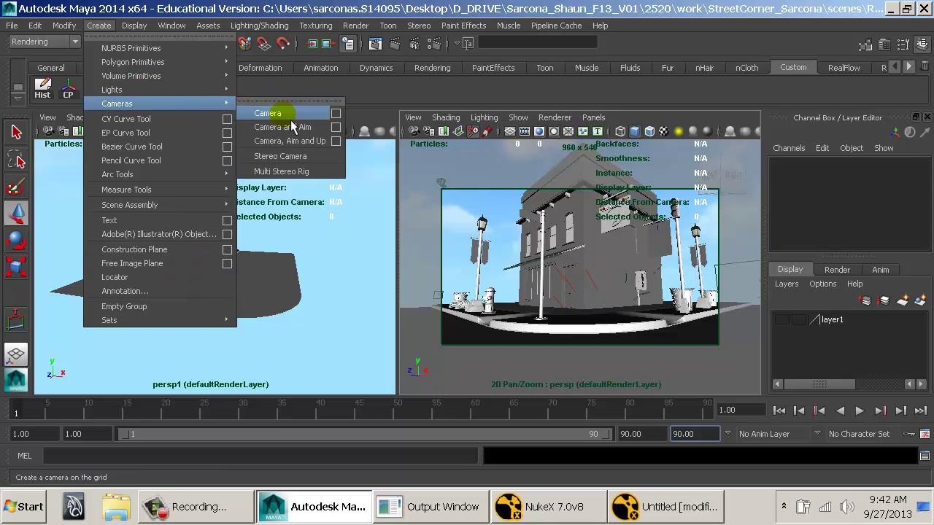
pyautogui.click(302, 164)
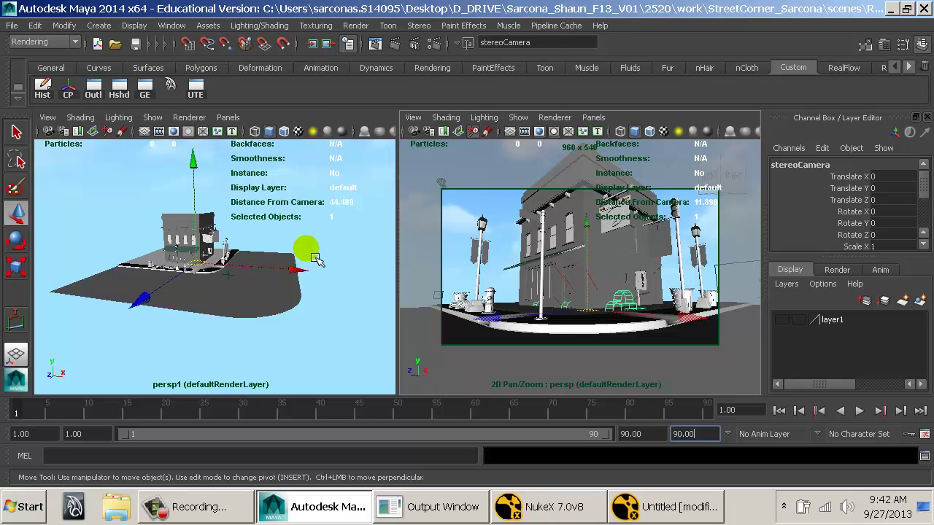
# Inspect the area around the new stereo camera in the persp1 view and open the Outliner.
pyautogui.moveTo(309, 254); pyautogui.dragTo(324, 275)
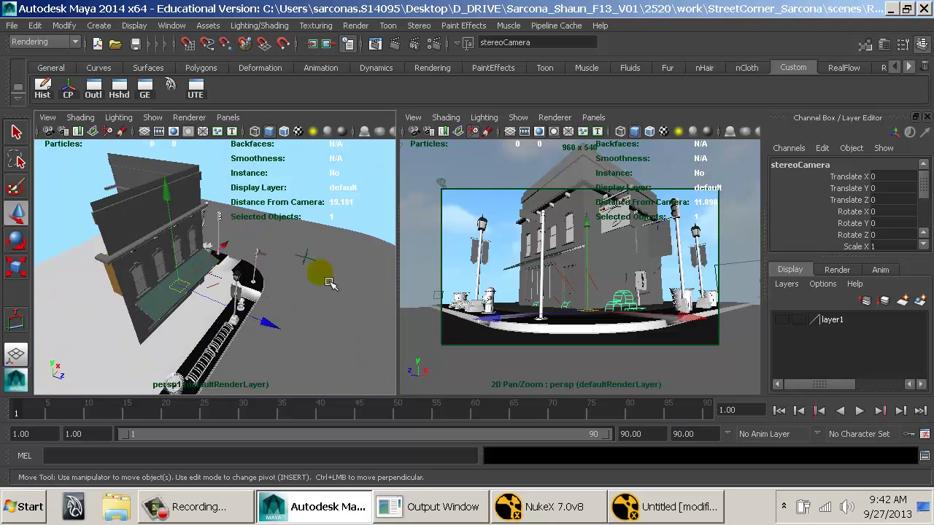
pyautogui.click(93, 89)
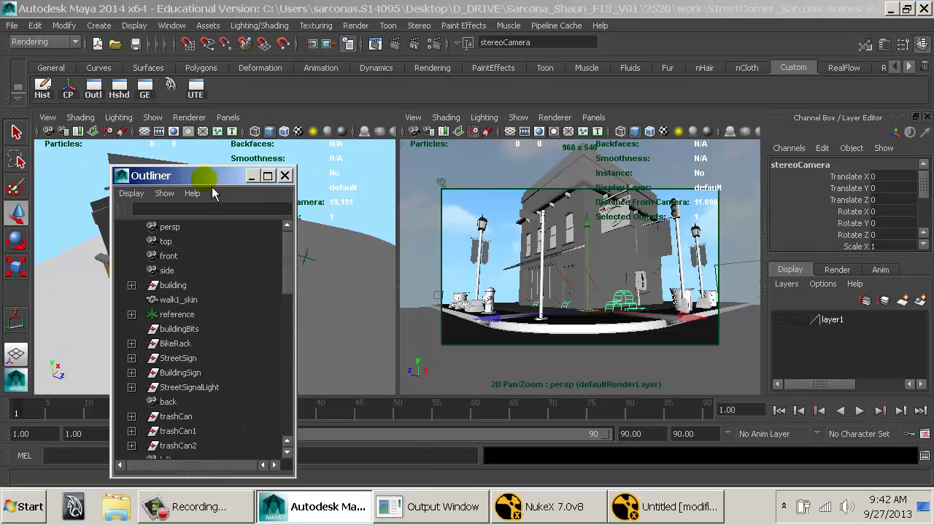
# Expand the stereoCamera rig in the Outliner, inspect its left and right cameras, and reselect the parent stereoCamera.
pyautogui.moveTo(196, 175); pyautogui.dragTo(128, 91)
pyautogui.scroll(-10, 139, 212)
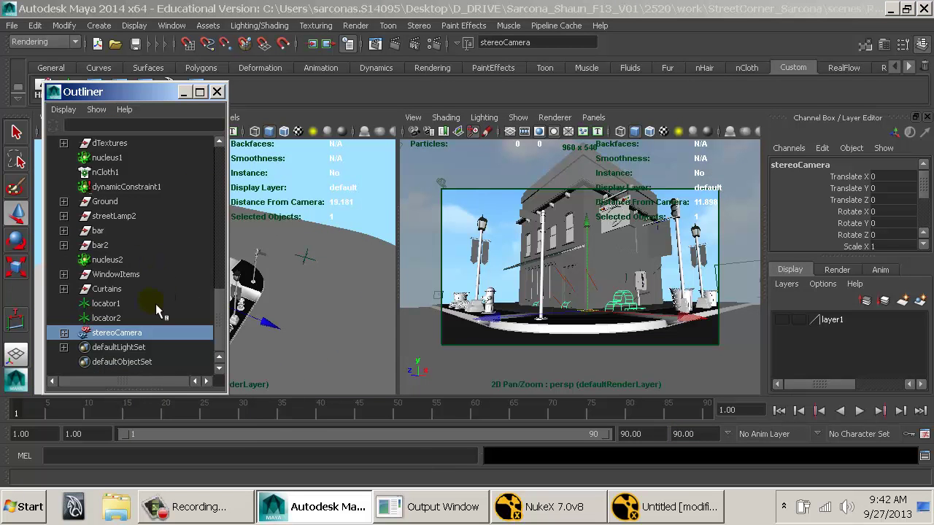
pyautogui.click(64, 332)
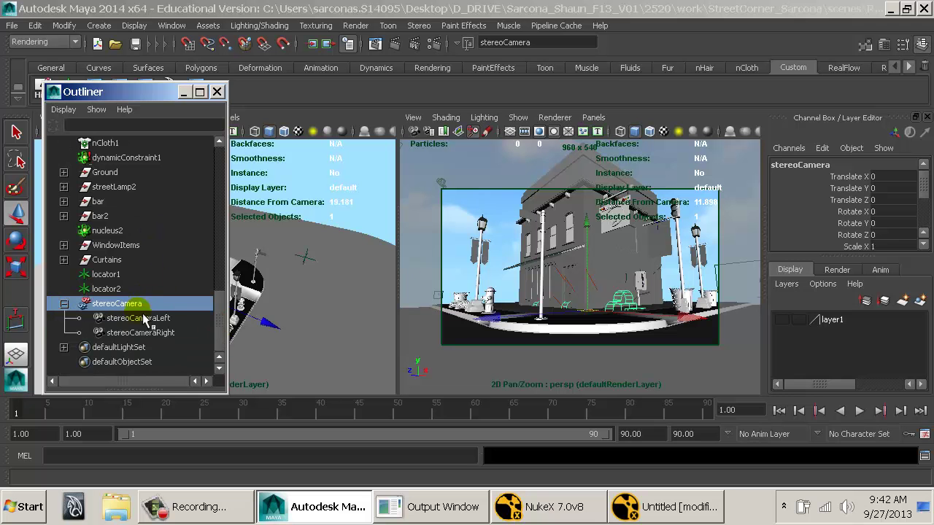
pyautogui.click(134, 318)
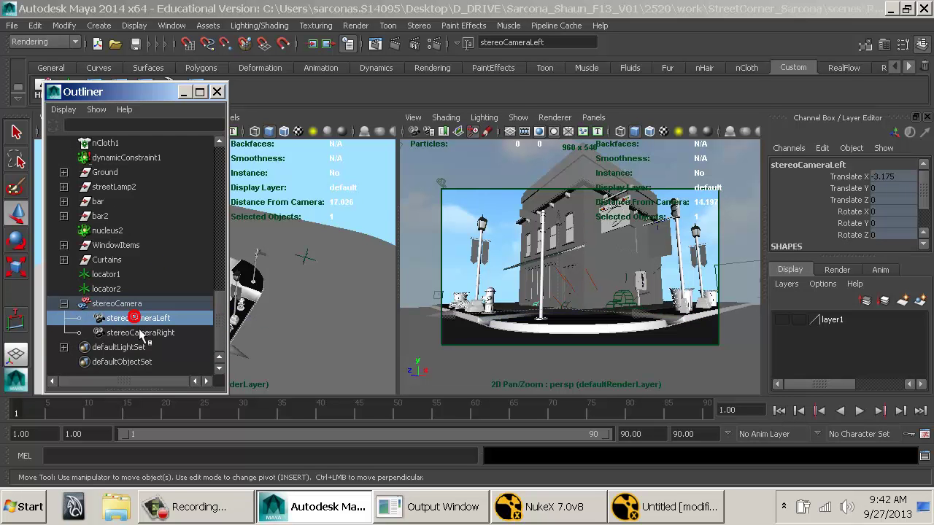
pyautogui.click(140, 333)
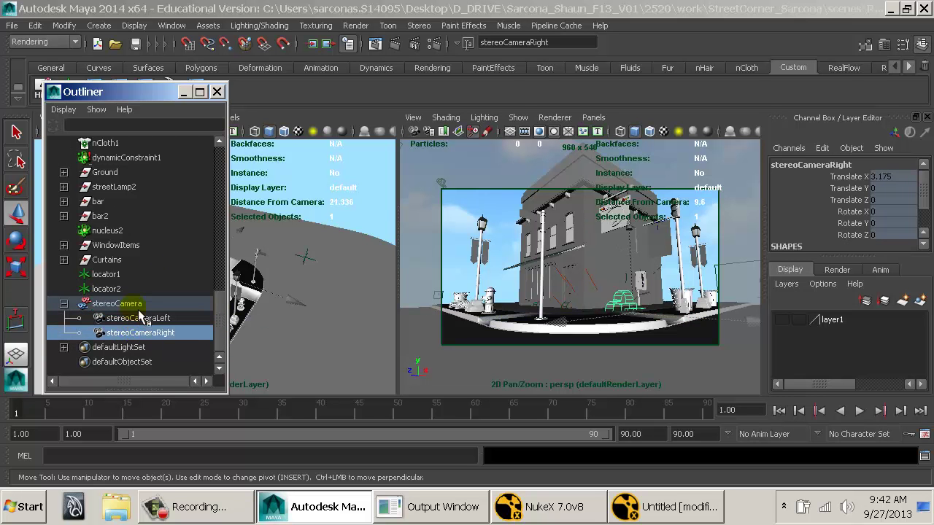
pyautogui.click(138, 304)
# Move the stereoCamera out of the building to about Y 4.761, Z 9.553 and enable the display of cameras in the viewport.
pyautogui.moveTo(146, 92); pyautogui.dragTo(712, 93)
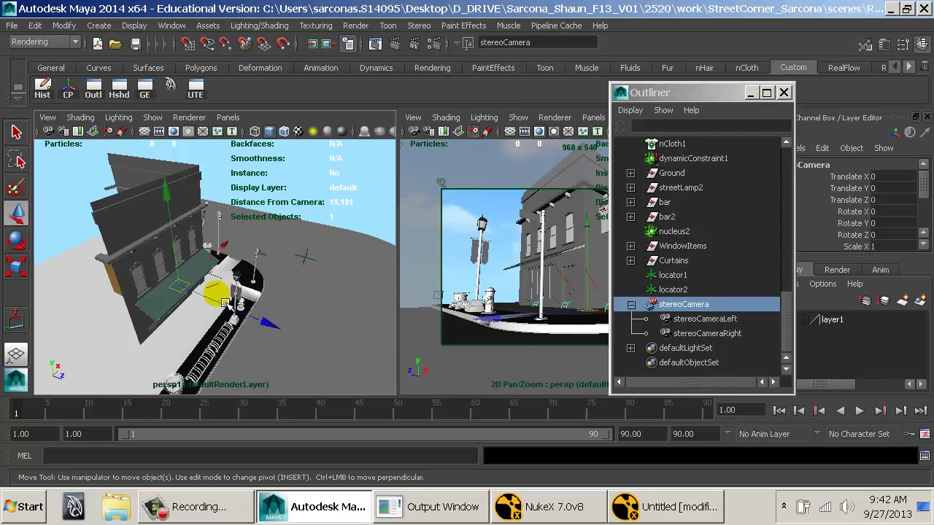
pyautogui.moveTo(226, 303); pyautogui.dragTo(328, 208)
pyautogui.click(152, 118)
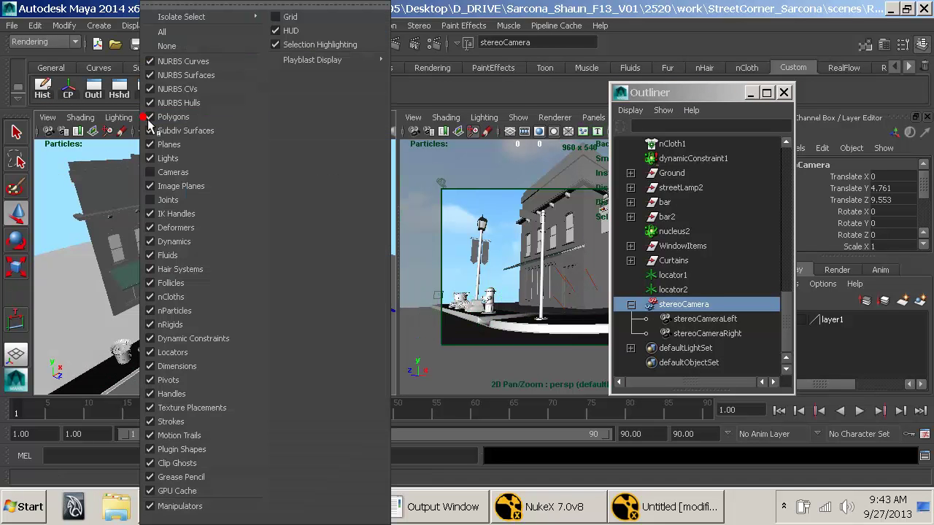
pyautogui.click(208, 173)
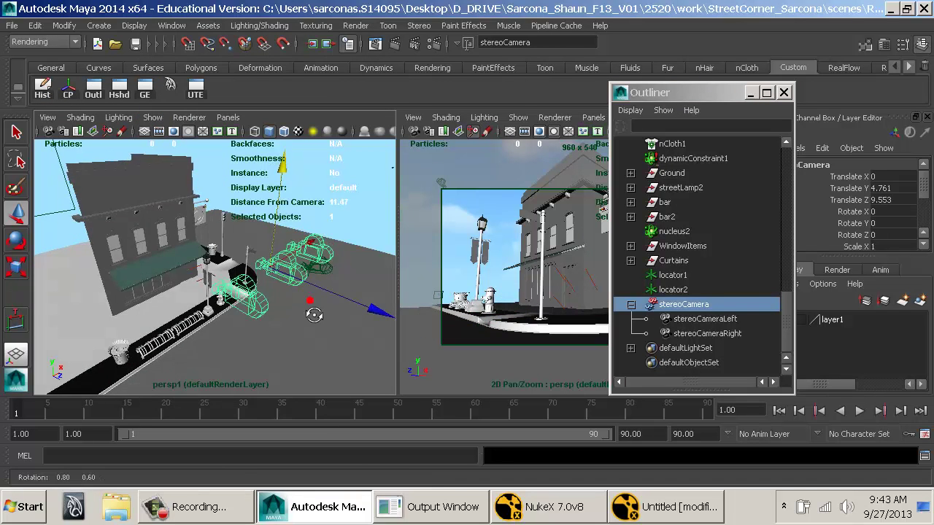
# Snap the stereoCamera onto the existing persp camera's position at X 8.615, Y 0.865, Z 8.504.
pyautogui.moveTo(314, 315); pyautogui.dragTo(249, 267)
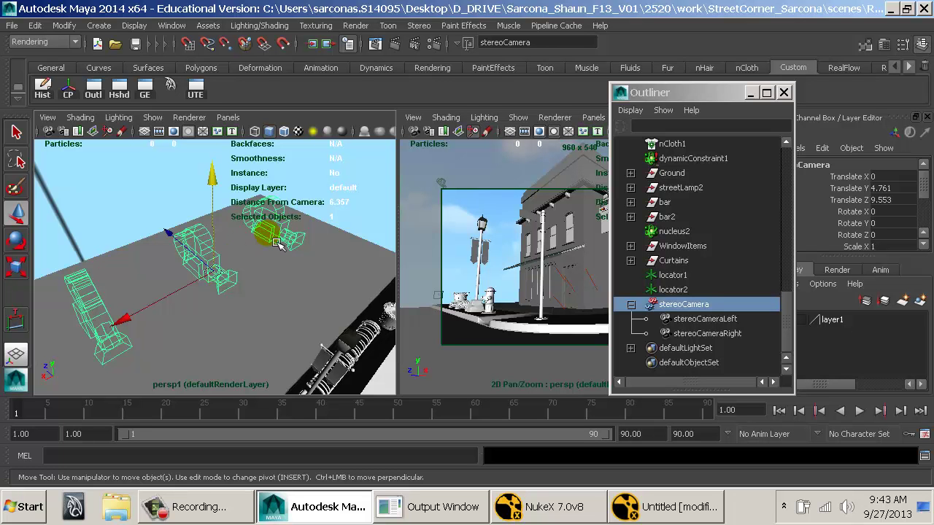
pyautogui.keyDown('alt'); pyautogui.moveTo(310, 271); pyautogui.dragTo(221, 306); pyautogui.keyUp('alt')
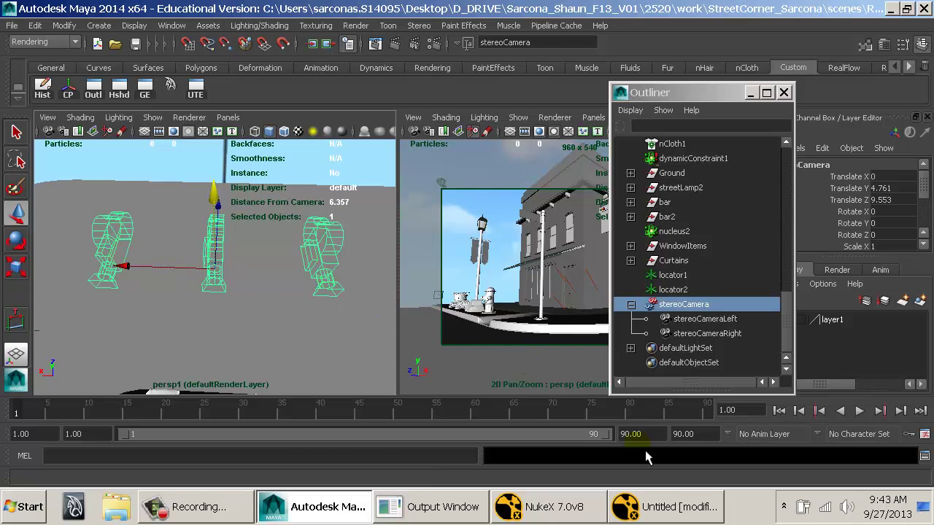
pyautogui.click(647, 507)
pyautogui.click(654, 511)
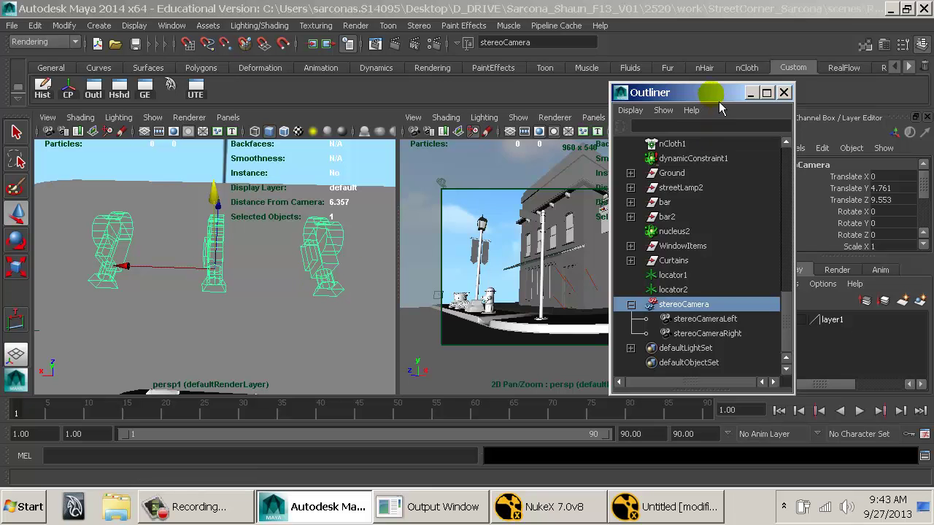
pyautogui.moveTo(711, 93); pyautogui.dragTo(603, 69)
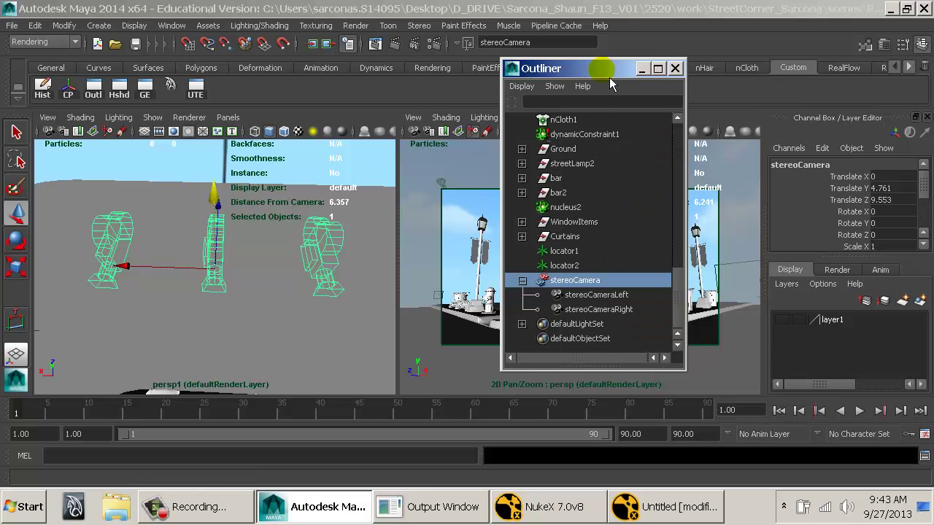
pyautogui.moveTo(228, 293); pyautogui.dragTo(257, 269)
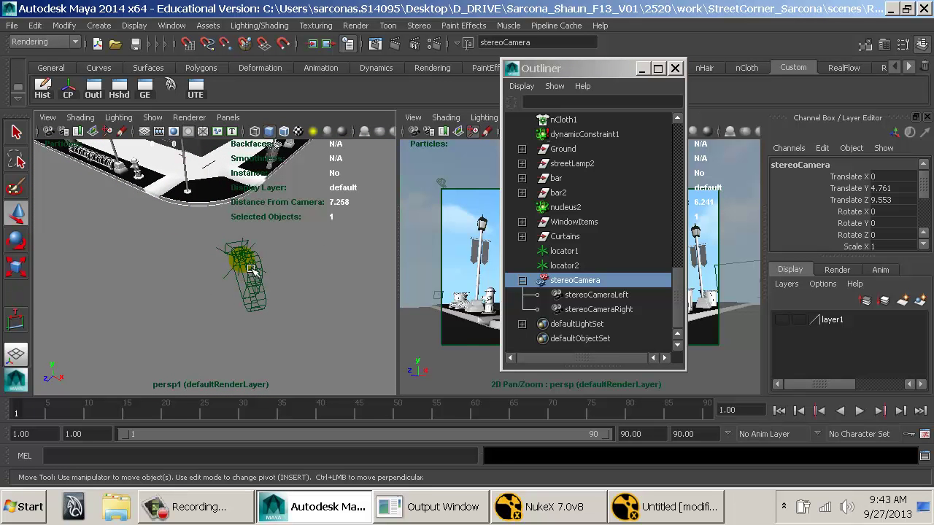
pyautogui.moveTo(250, 270)
pyautogui.mouseDown()
pyautogui.moveTo(70, 200)
pyautogui.moveTo(168, 233)
pyautogui.moveTo(146, 211)
pyautogui.moveTo(232, 267)
pyautogui.mouseUp()
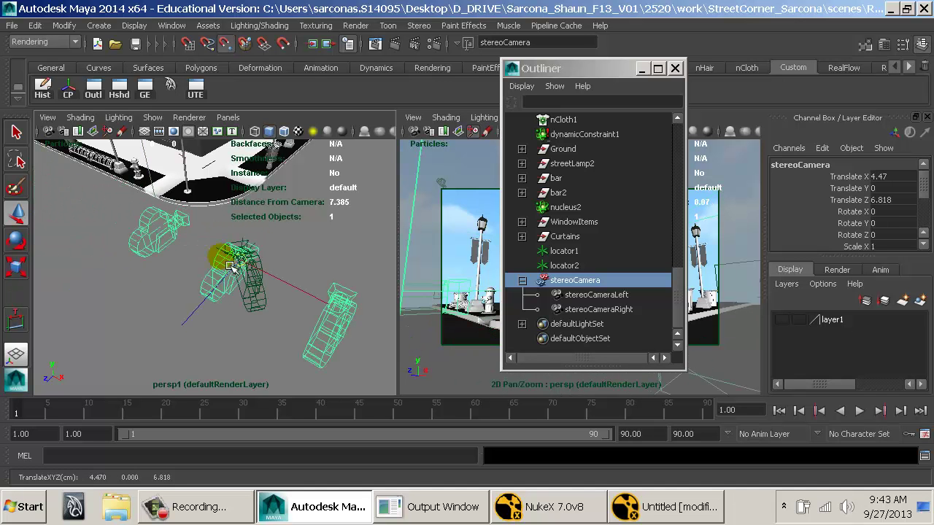
pyautogui.moveTo(302, 287); pyautogui.dragTo(214, 318)
pyautogui.press('space')
pyautogui.moveTo(272, 244); pyautogui.dragTo(248, 255)
# Rotate the stereoCamera around Y to about 46.082 in the top view, towards the persp camera's direction.
pyautogui.press('e')
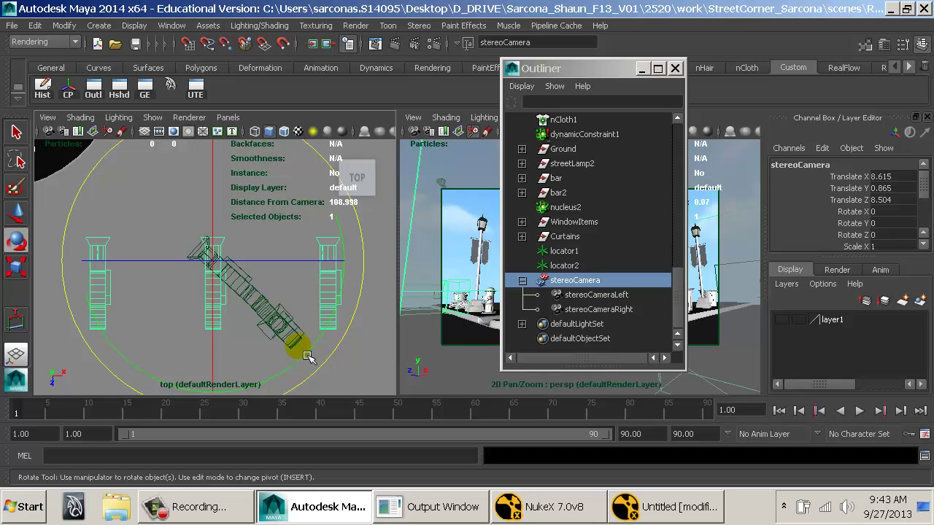
pyautogui.moveTo(310, 362); pyautogui.dragTo(349, 290)
# Try tilting the stereoCamera around Z to about -11.206 in a wireframe front view.
pyautogui.press('space')
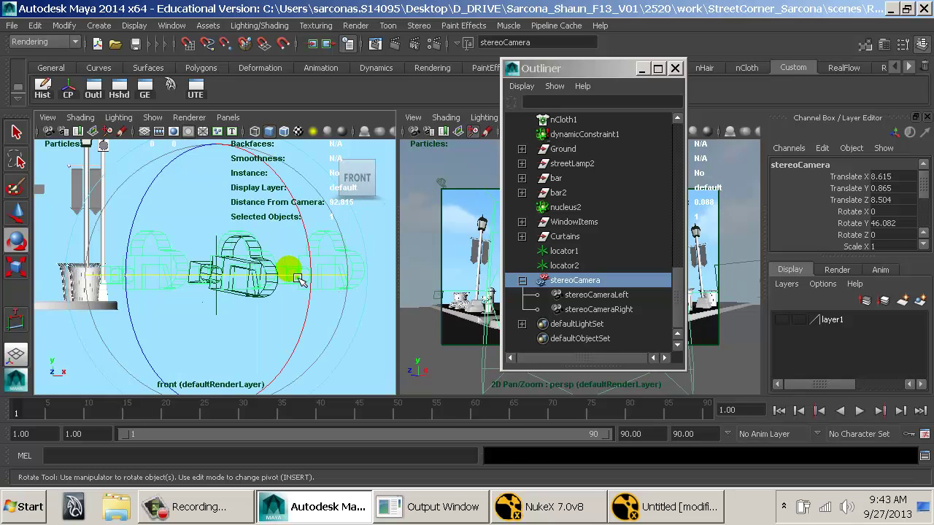
pyautogui.press('4')
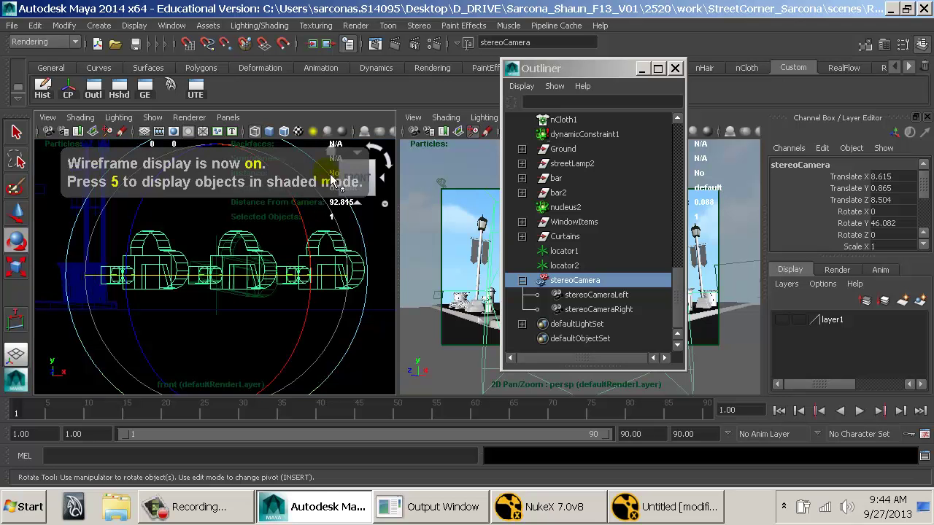
pyautogui.moveTo(298, 150); pyautogui.dragTo(315, 179)
pyautogui.press('space')
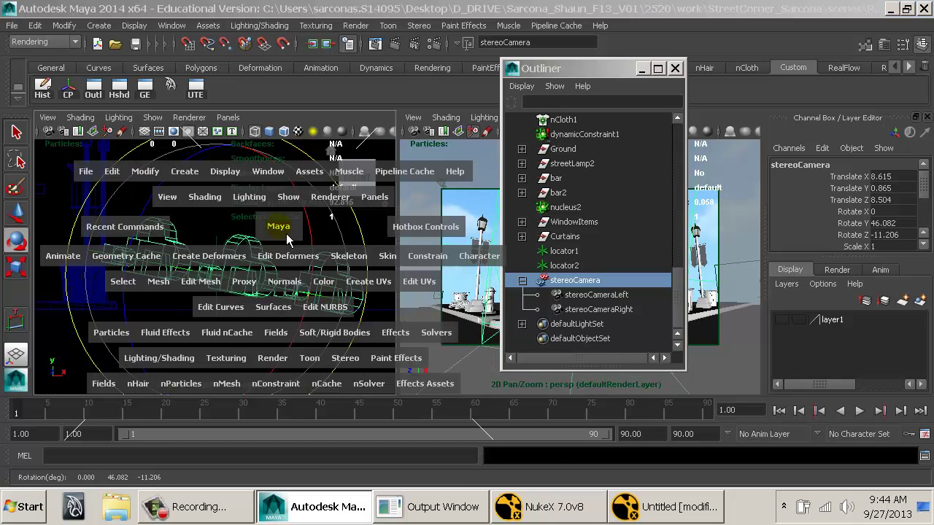
# Return the front viewport to the shaded persp camera view and close the Outliner.
pyautogui.moveTo(309, 237)
pyautogui.mouseDown()
pyautogui.moveTo(318, 242)
pyautogui.moveTo(279, 257)
pyautogui.moveTo(281, 234)
pyautogui.mouseUp()
pyautogui.press('f')
pyautogui.press('space')
pyautogui.press('space')
pyautogui.press('5')
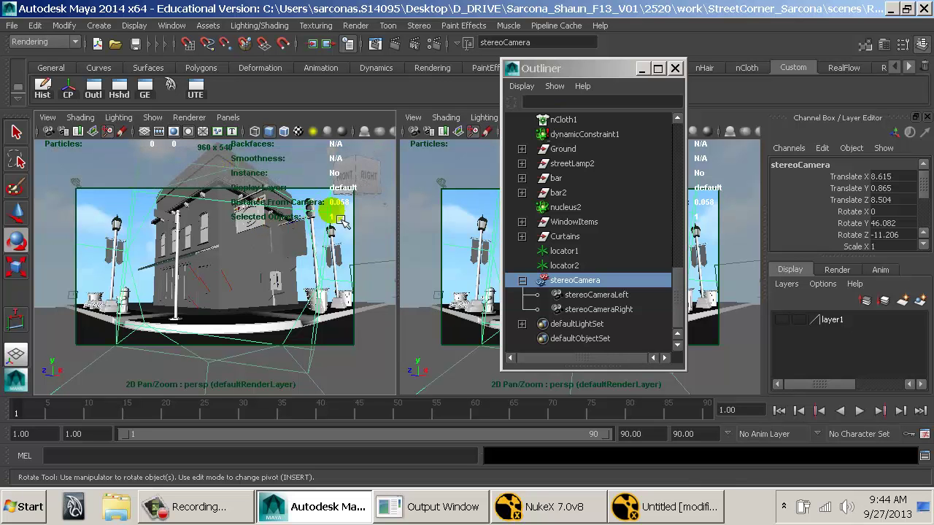
pyautogui.click(675, 68)
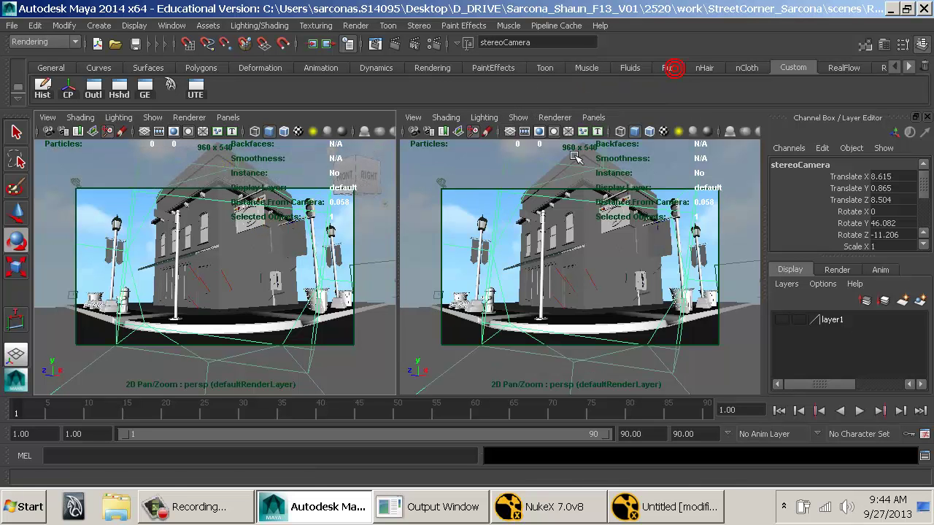
pyautogui.press('e')
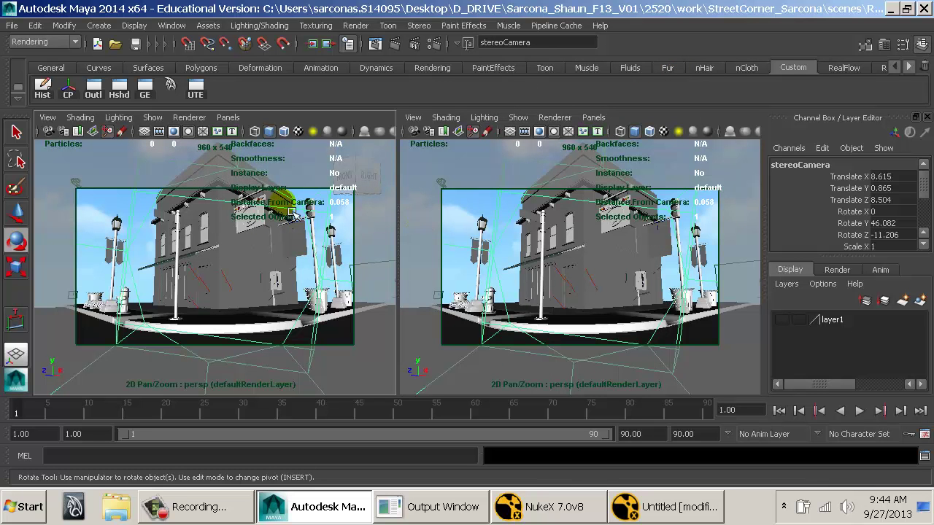
# Keep two panes side by side and look through the stereoCamera in the second viewport with shaded display.
pyautogui.click(593, 117)
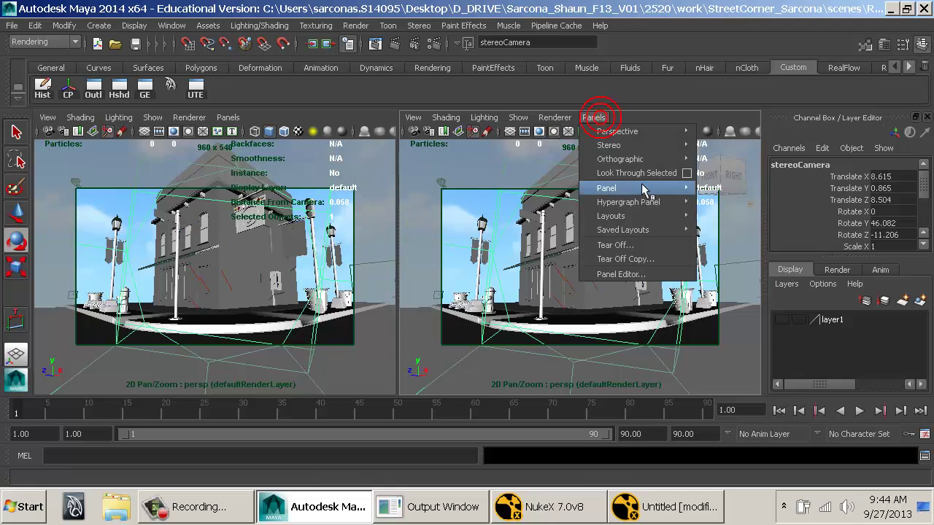
pyautogui.click(653, 218)
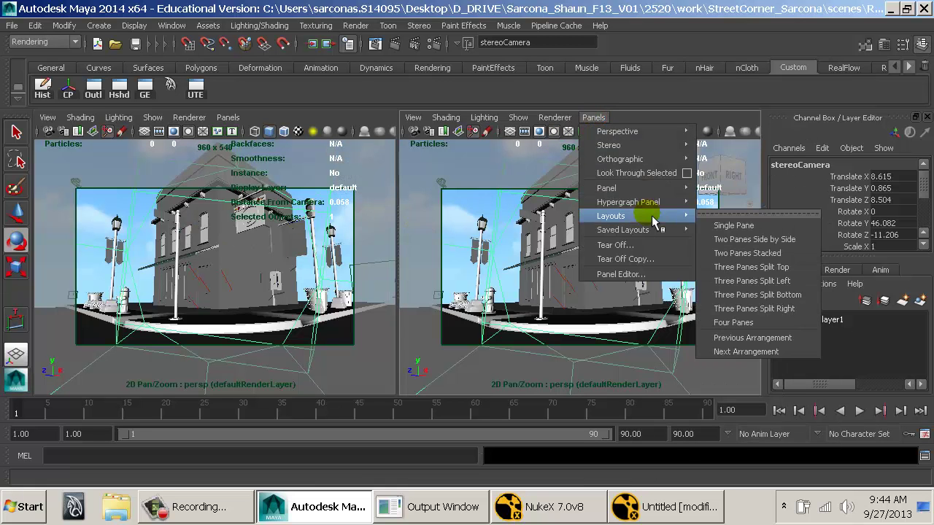
pyautogui.click(752, 241)
pyautogui.click(593, 117)
pyautogui.moveTo(642, 132)
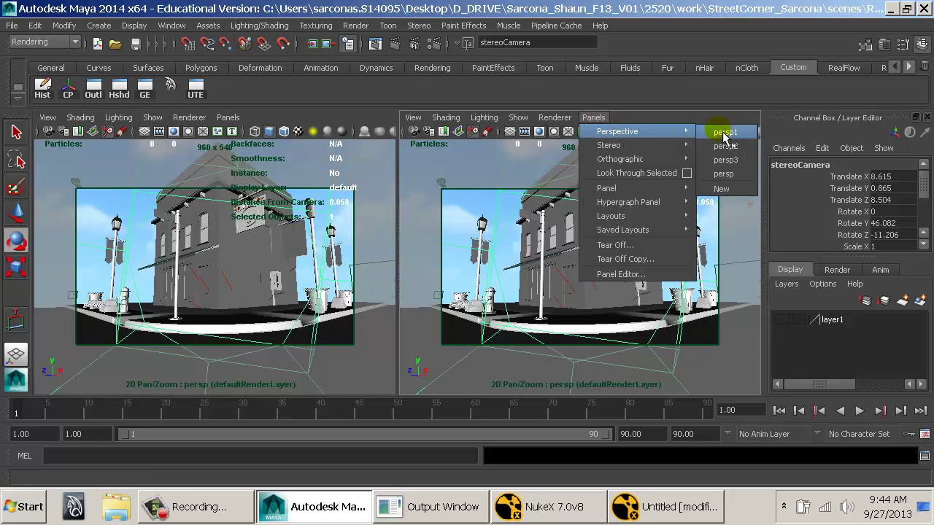
pyautogui.moveTo(691, 150)
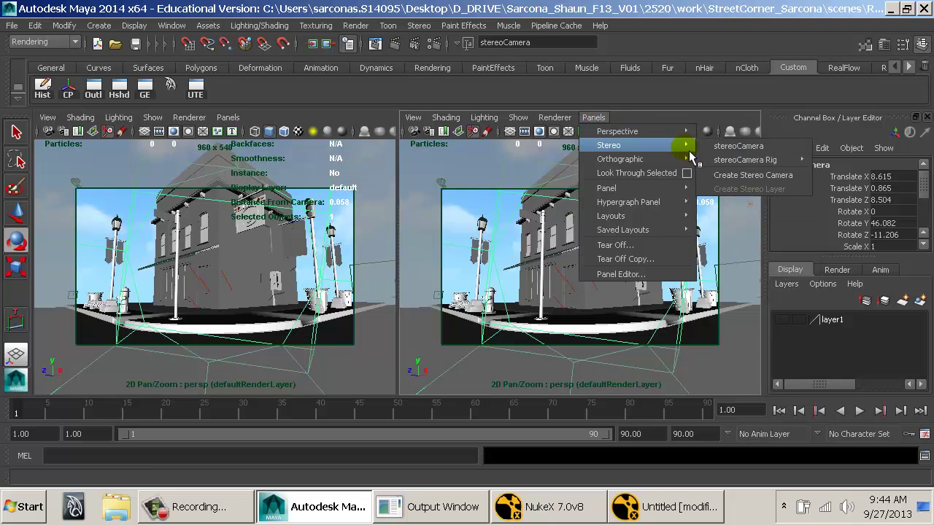
pyautogui.click(728, 148)
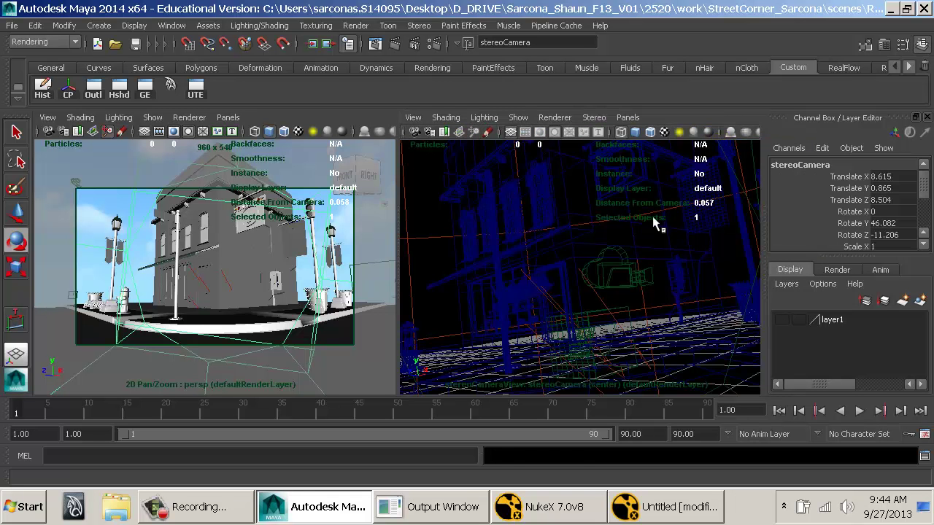
pyautogui.press('5')
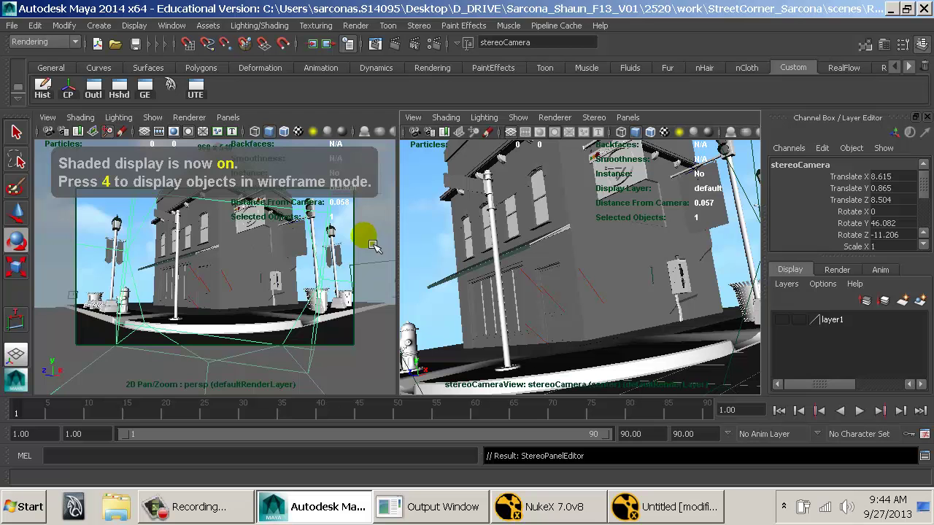
# Set the stereoCamera's Rotate Z to 0.
pyautogui.press('space')
pyautogui.moveTo(221, 243); pyautogui.dragTo(226, 223)
pyautogui.moveTo(314, 259); pyautogui.dragTo(110, 244)
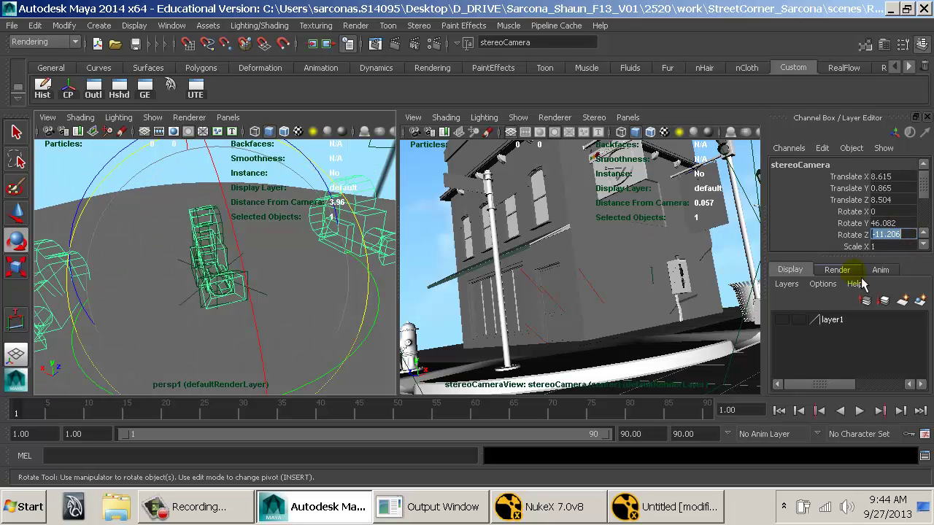
pyautogui.write('0')
pyautogui.press('Return')
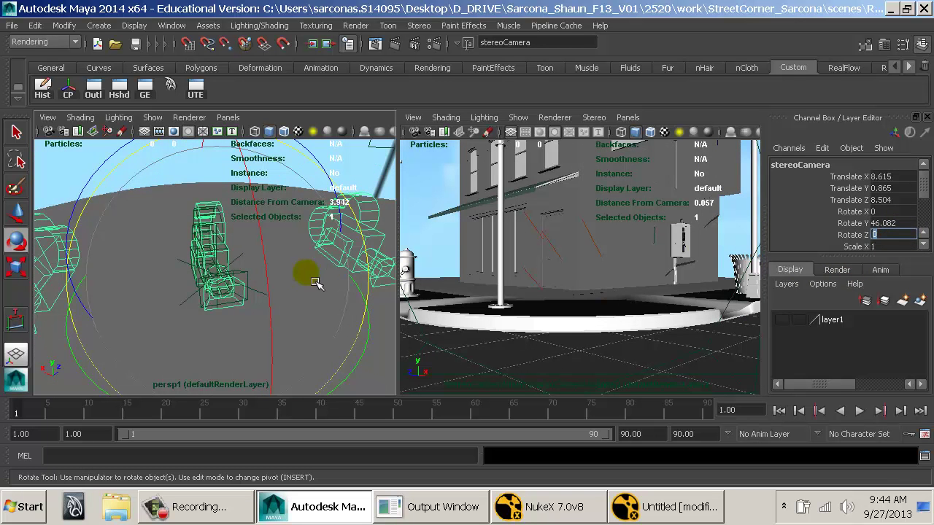
# Select the persp camera overlapping the stereo rig and scale it down slightly, to about 0.972 in X.
pyautogui.moveTo(304, 275); pyautogui.dragTo(270, 267)
pyautogui.press('q')
pyautogui.click(224, 241)
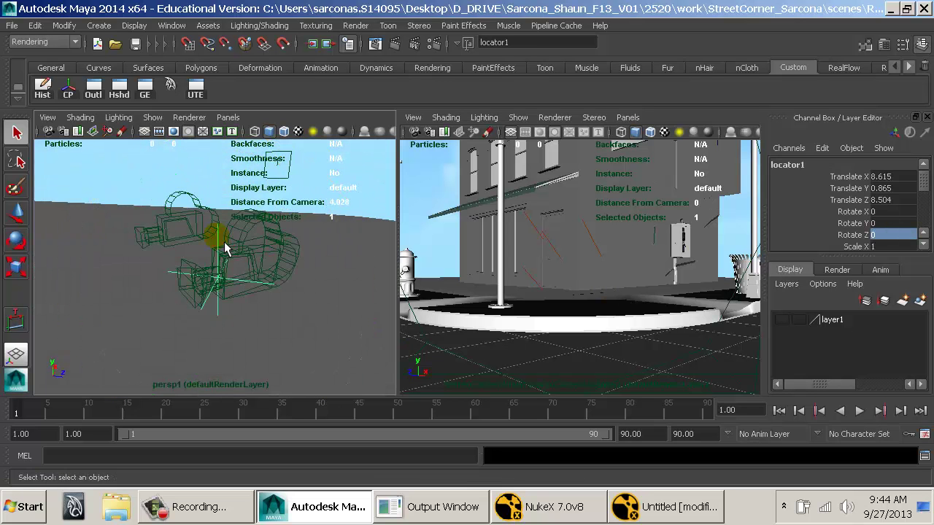
pyautogui.click(255, 254)
pyautogui.click(268, 259)
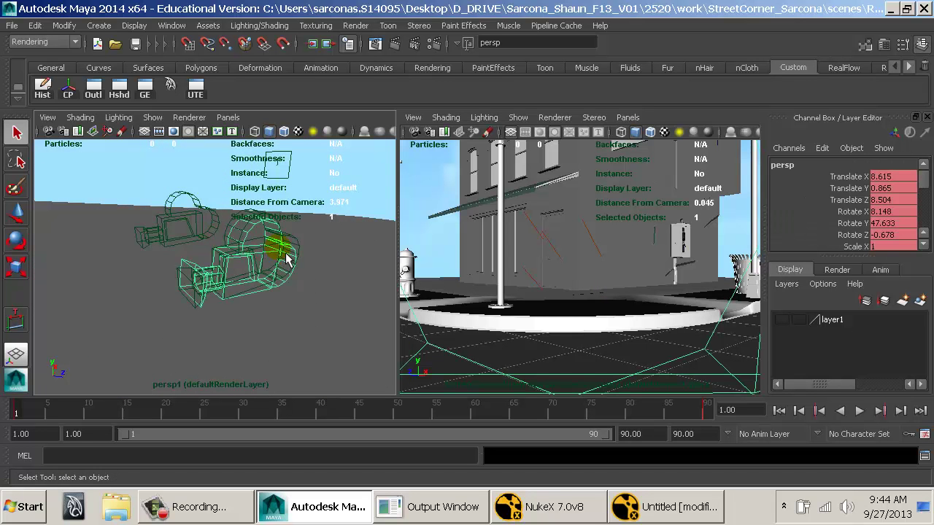
pyautogui.press('r')
pyautogui.moveTo(243, 296); pyautogui.dragTo(219, 314)
# Select the stereoCamera and refine its Y rotation to about 47.422 from the top view.
pyautogui.click(297, 242)
pyautogui.moveTo(121, 276); pyautogui.dragTo(88, 316)
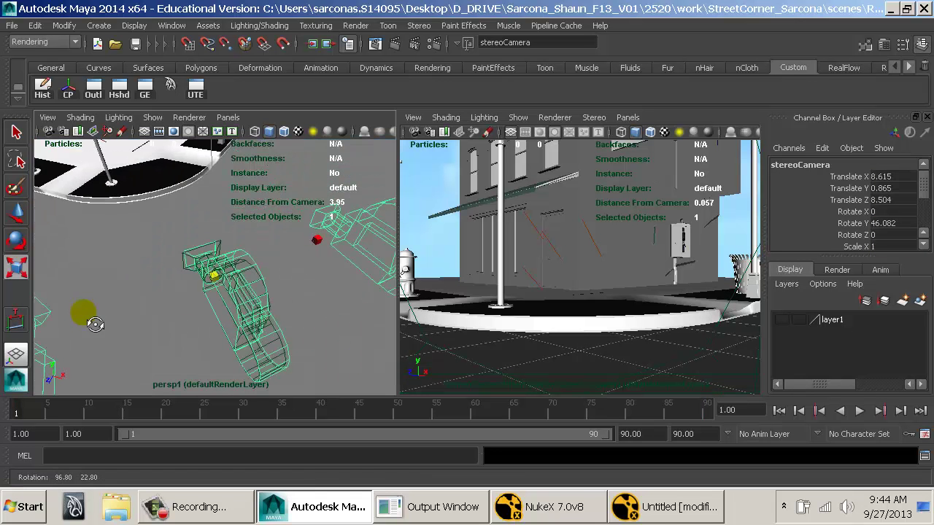
pyautogui.moveTo(273, 316); pyautogui.dragTo(248, 232)
pyautogui.press('space')
pyautogui.press('e')
pyautogui.moveTo(295, 273); pyautogui.dragTo(306, 272)
pyautogui.moveTo(332, 228)
pyautogui.mouseDown()
pyautogui.moveTo(340, 247)
pyautogui.moveTo(324, 246)
pyautogui.moveTo(325, 234)
pyautogui.mouseUp()
# Compare the persp camera's shaded view with the stereoCamera's view, and return the first viewport to persp1 facing the camera rigs.
pyautogui.press('space')
pyautogui.press('5')
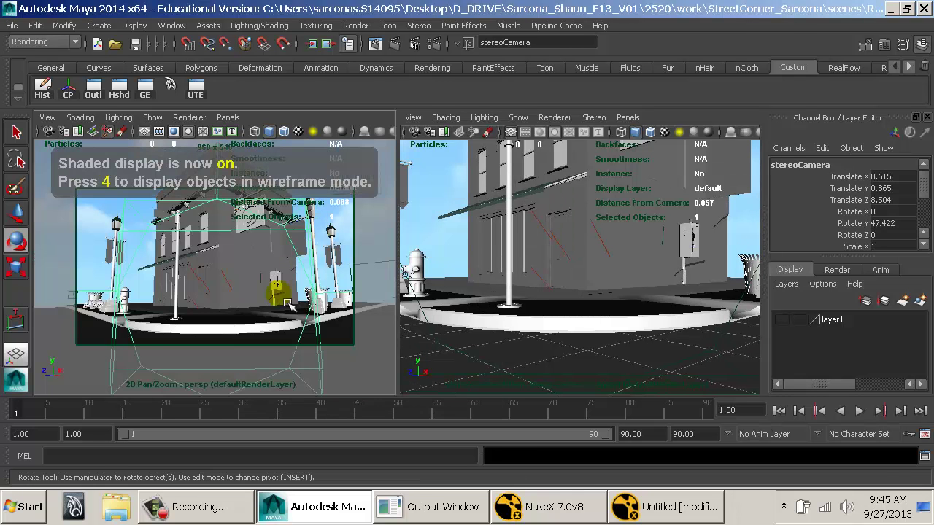
pyautogui.click(226, 117)
pyautogui.moveTo(252, 131)
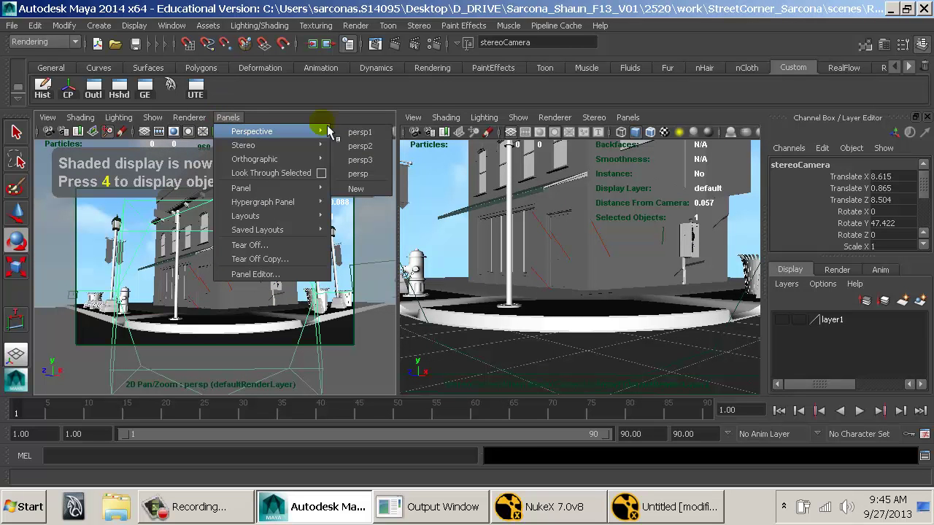
pyautogui.click(372, 148)
pyautogui.moveTo(299, 221); pyautogui.dragTo(298, 259)
pyautogui.press('q')
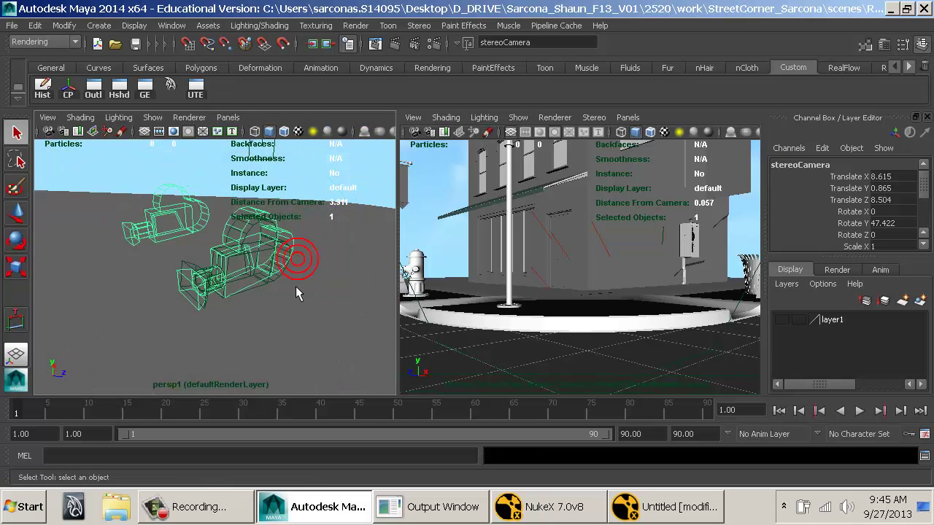
# Check the persp camera's focal length and set the focal length of the stereoCamera's center camera to 25.
pyautogui.click(206, 272)
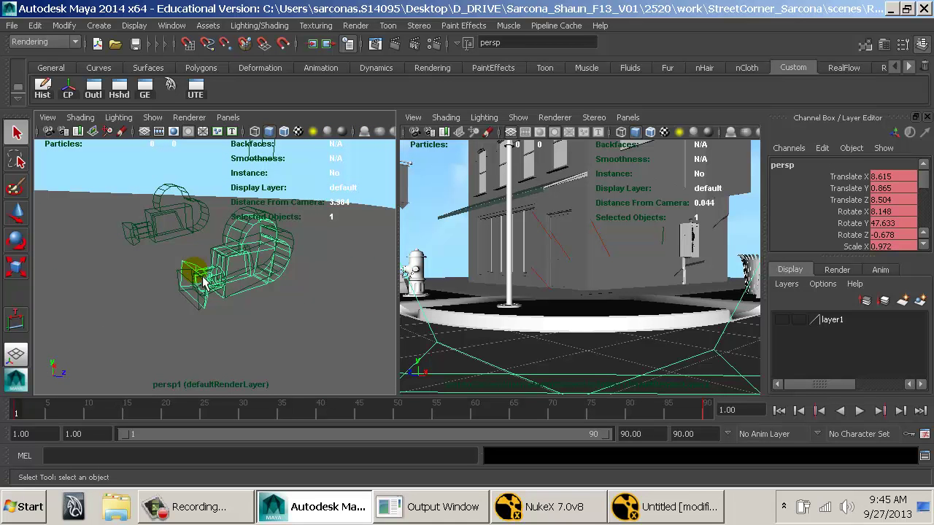
pyautogui.click(188, 286)
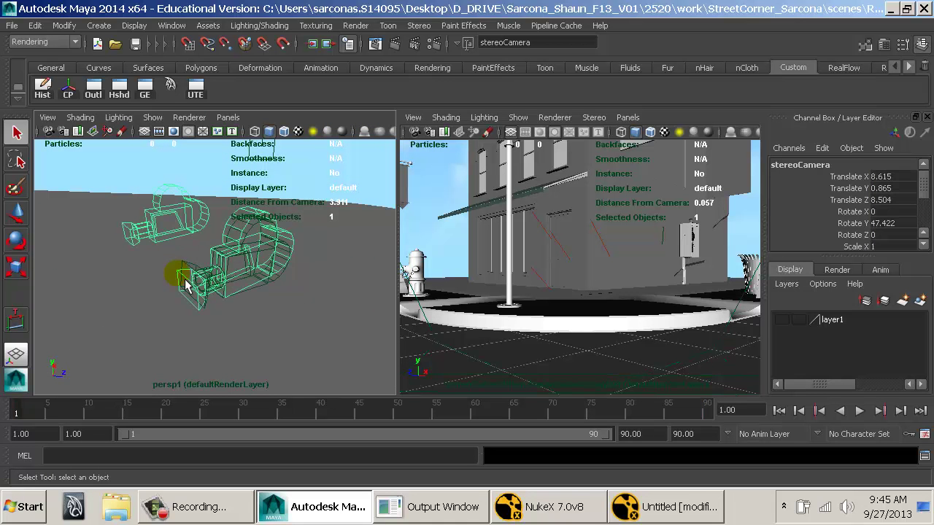
pyautogui.click(197, 274)
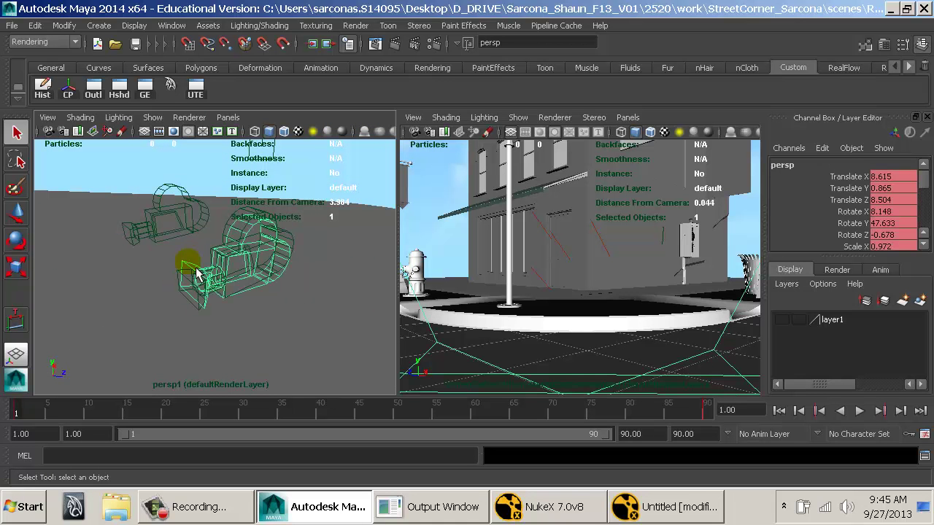
pyautogui.moveTo(881, 266); pyautogui.dragTo(883, 346)
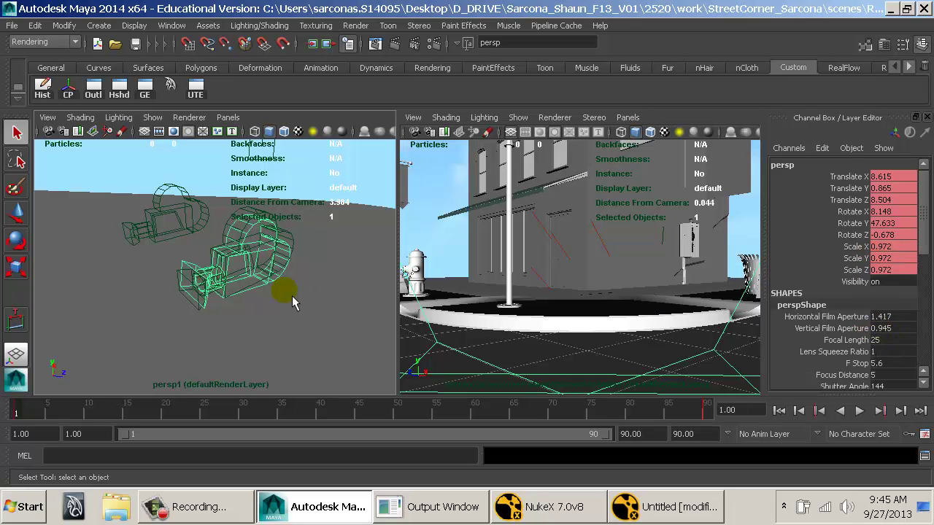
pyautogui.click(186, 281)
pyautogui.moveTo(325, 297); pyautogui.dragTo(199, 285)
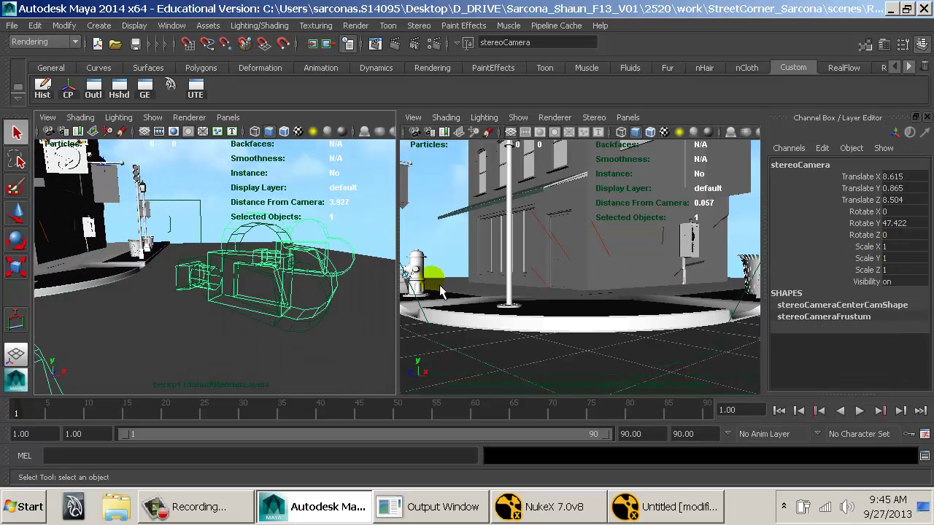
pyautogui.click(843, 307)
pyautogui.scroll(-1, 872, 312)
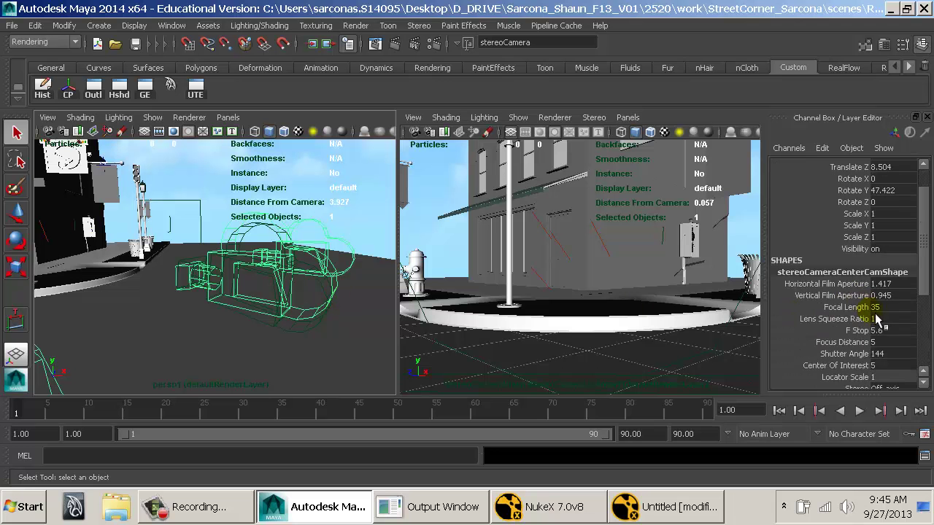
pyautogui.write('25')
pyautogui.press('Return')
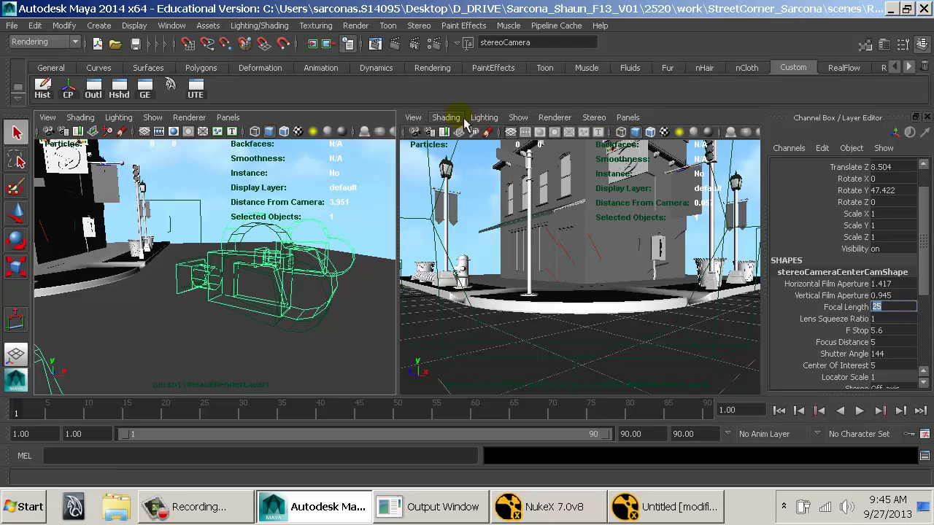
# Examine which camera settings, such as gate display, are available for the stereoCamera view and the persp1 view.
pyautogui.click(413, 117)
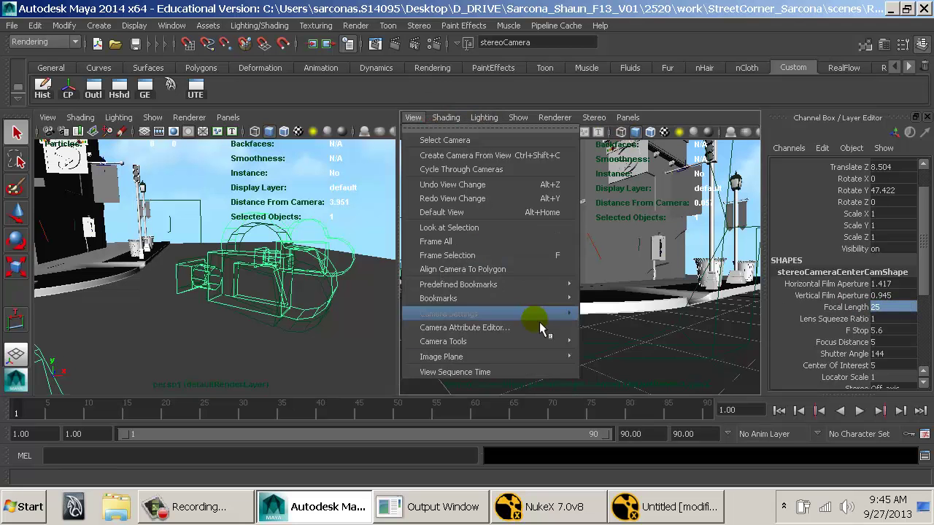
pyautogui.moveTo(543, 343)
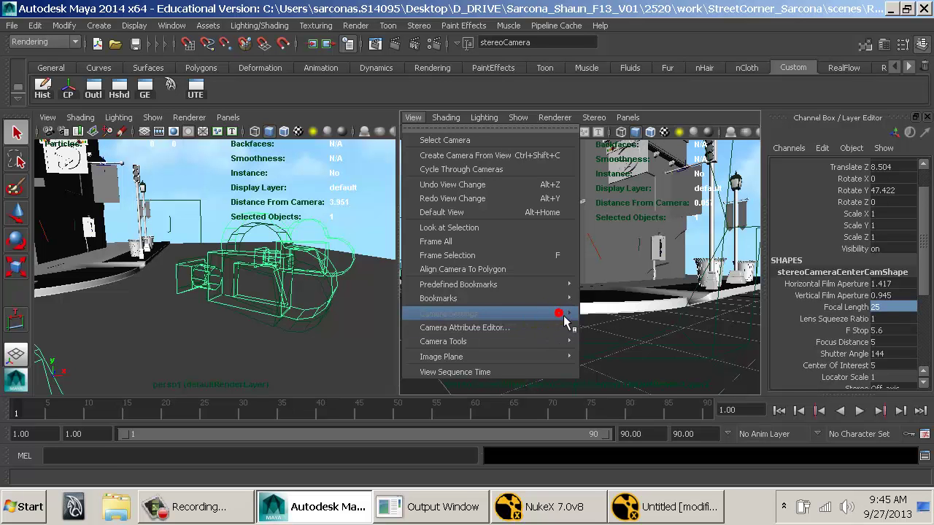
pyautogui.click(684, 305)
pyautogui.click(416, 118)
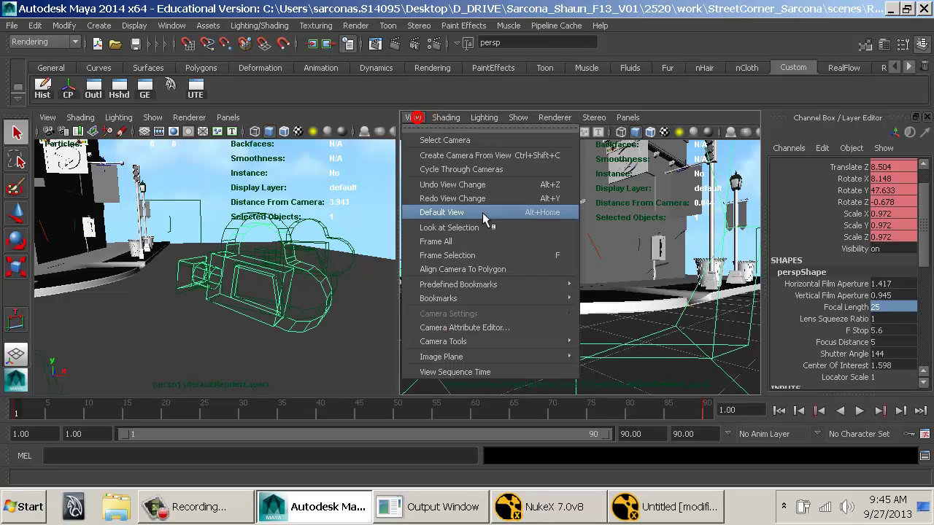
pyautogui.click(48, 118)
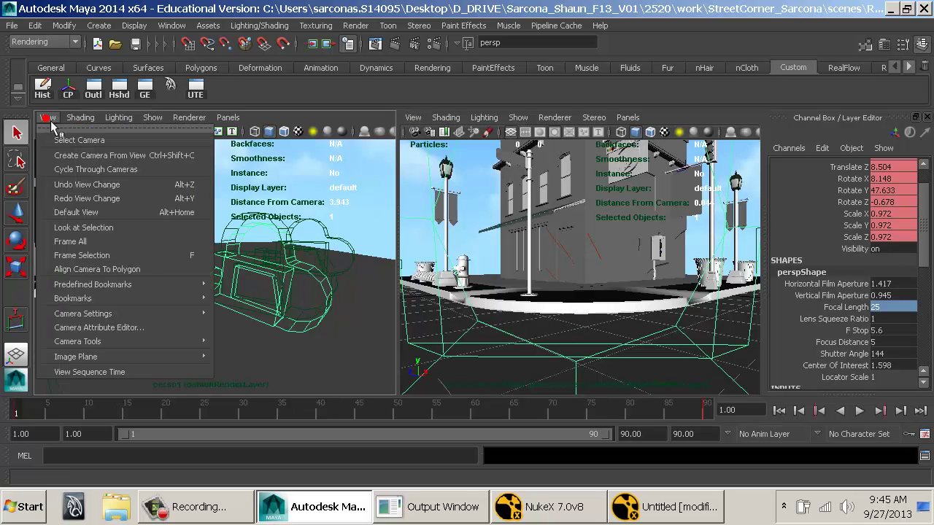
pyautogui.moveTo(167, 321)
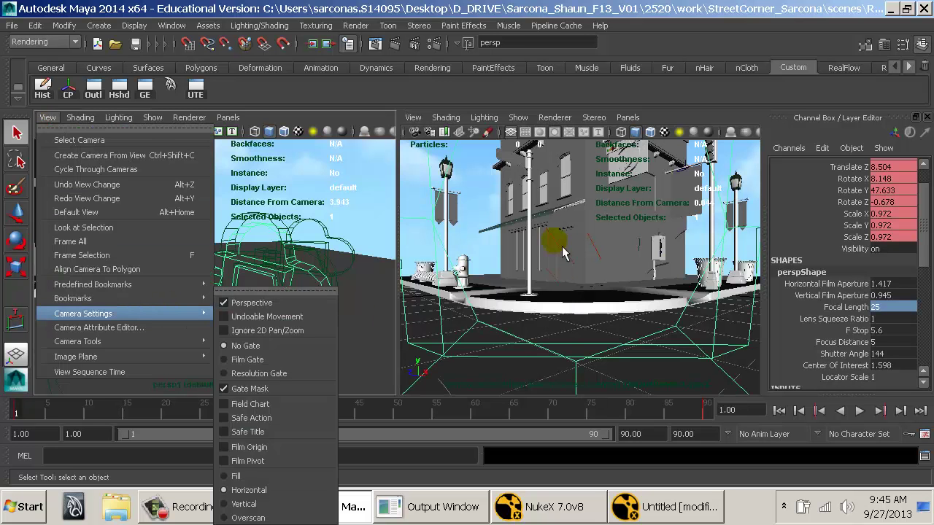
pyautogui.click(540, 248)
pyautogui.press('space')
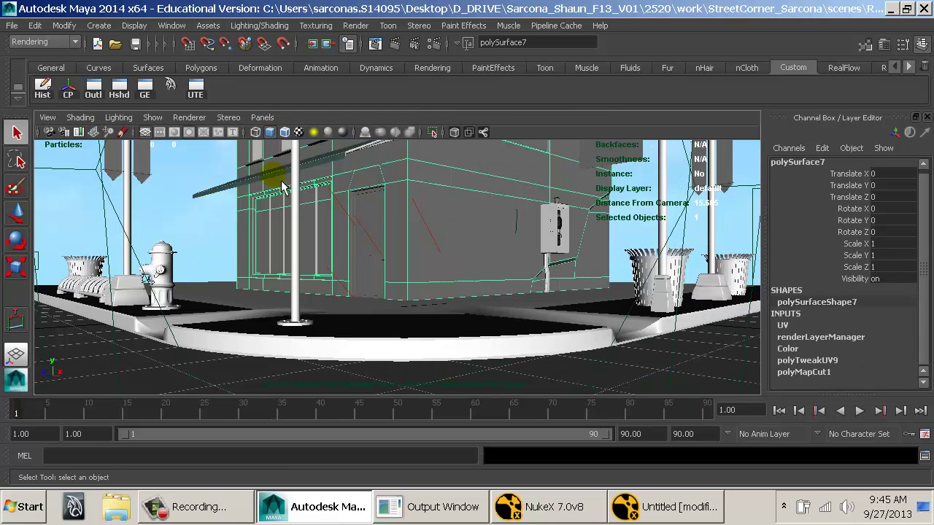
pyautogui.click(48, 117)
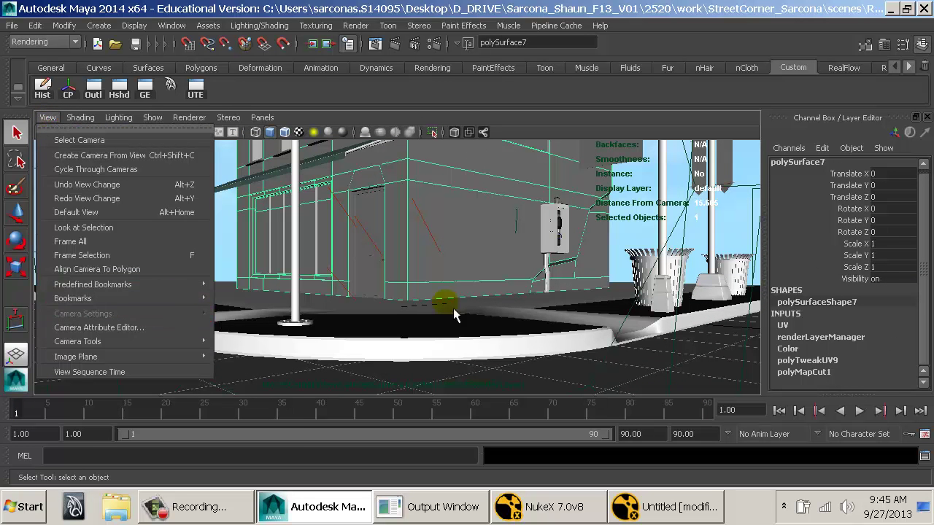
pyautogui.click(500, 267)
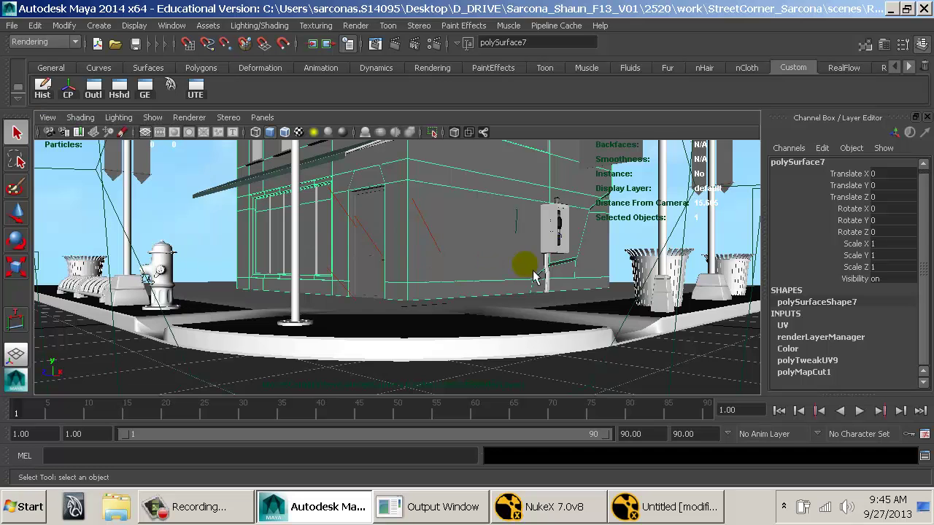
# Select the persp camera and turn off Display Film Gate in its display attributes.
pyautogui.press('space')
pyautogui.moveTo(350, 234); pyautogui.dragTo(235, 295)
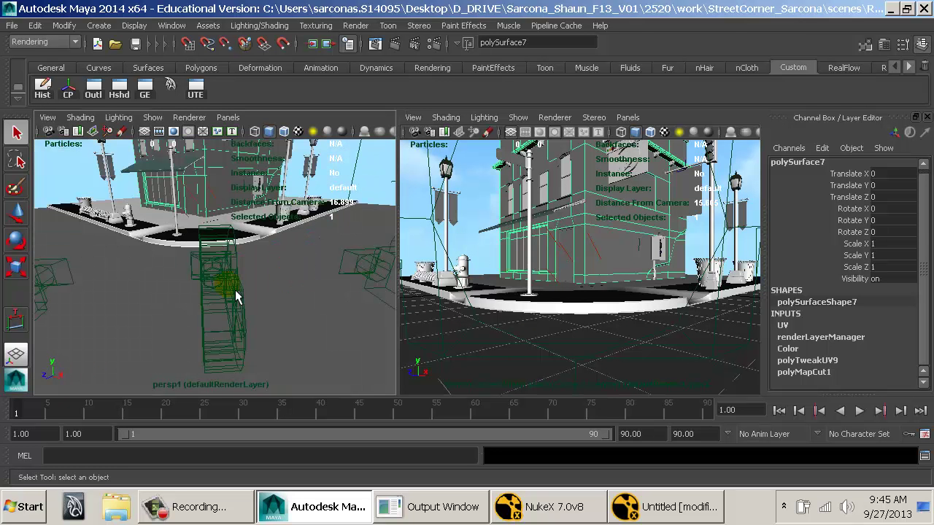
pyautogui.click(241, 311)
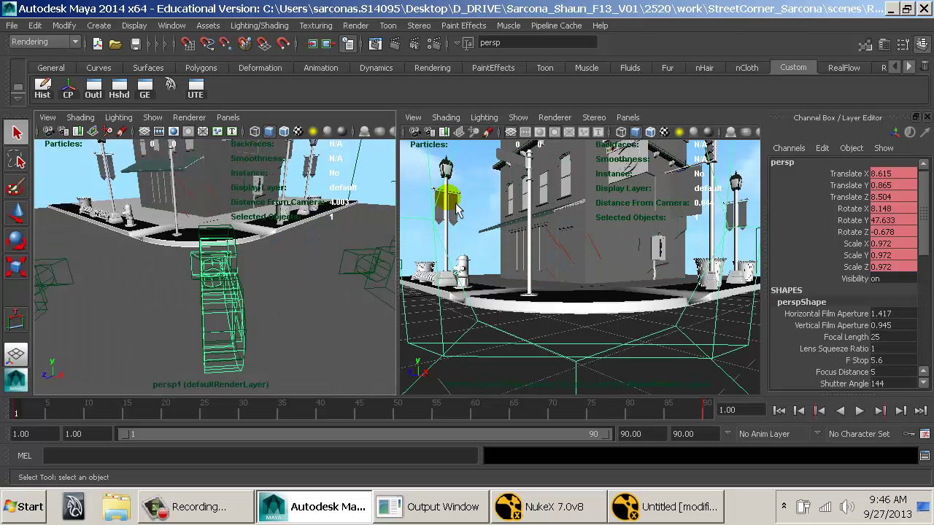
pyautogui.press('space')
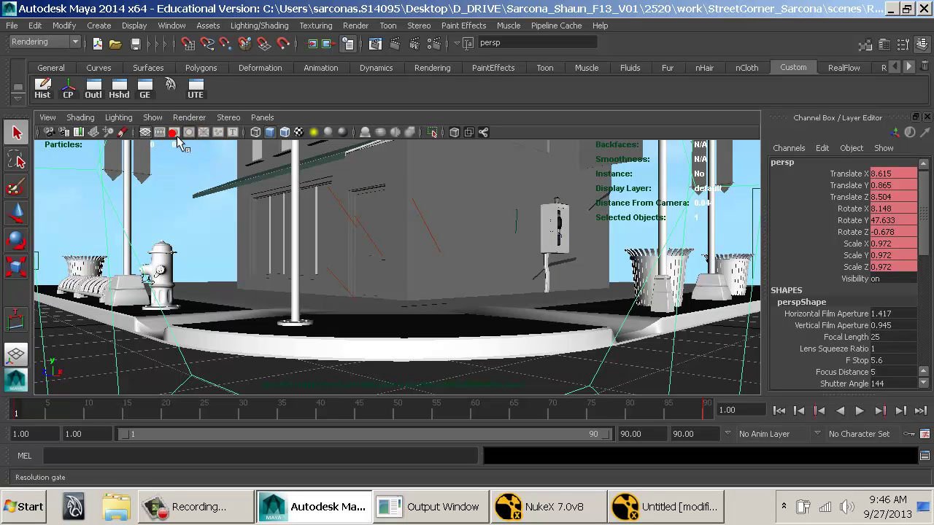
pyautogui.hotkey('ctrl', 'a')
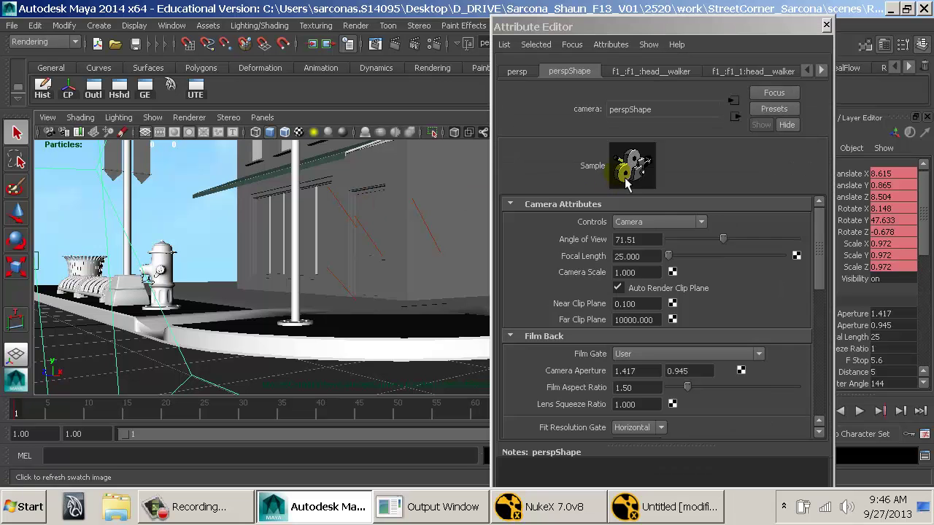
pyautogui.scroll(-10, 627, 277)
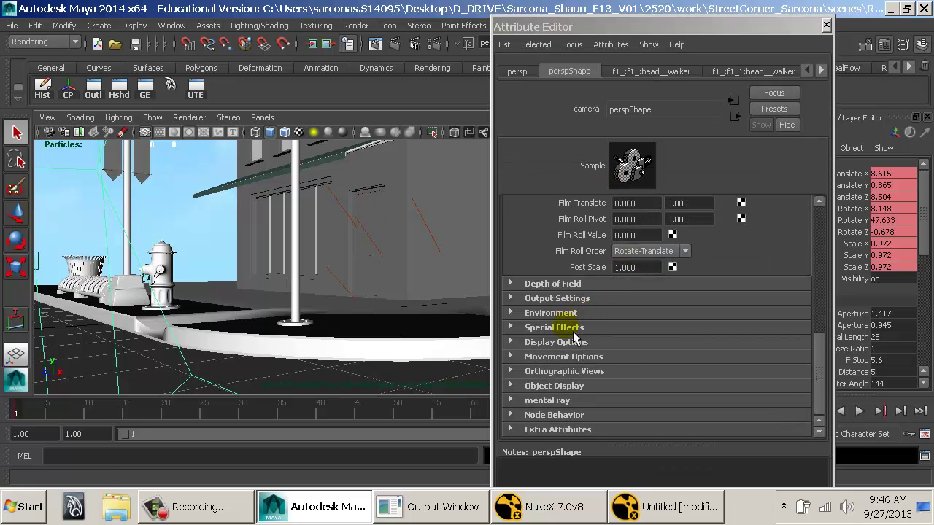
pyautogui.click(573, 340)
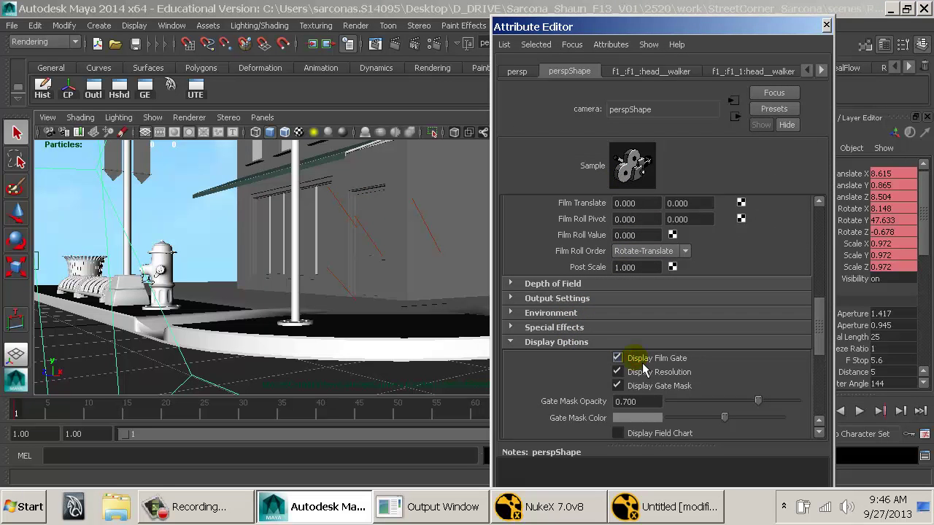
pyautogui.click(626, 358)
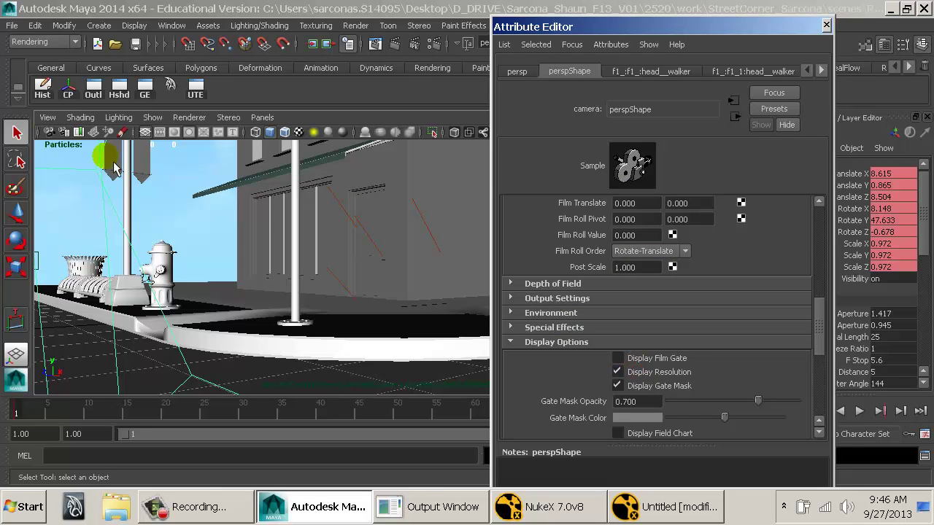
# Enable Display Resolution for the stereo rig's center camera and try its Field Chart and Safe Action display options.
pyautogui.click(49, 132)
pyautogui.scroll(-8, 600, 340)
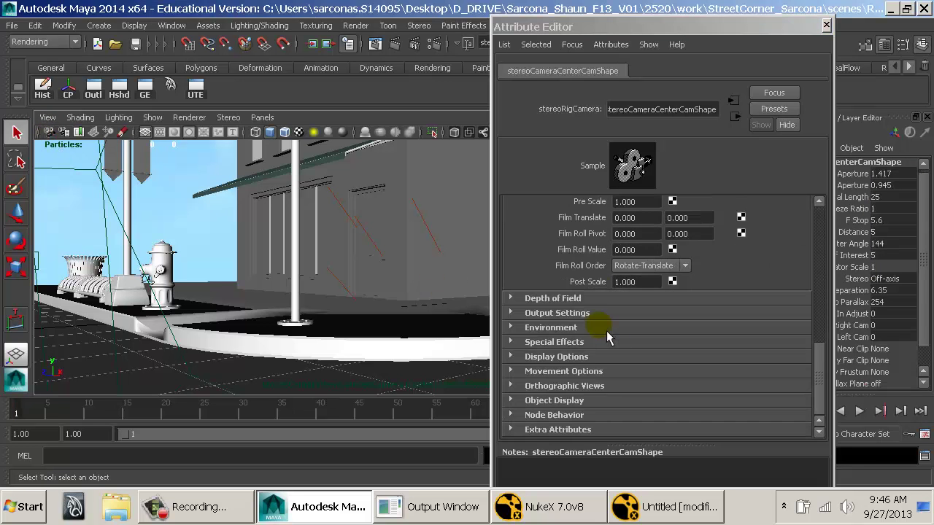
pyautogui.click(577, 357)
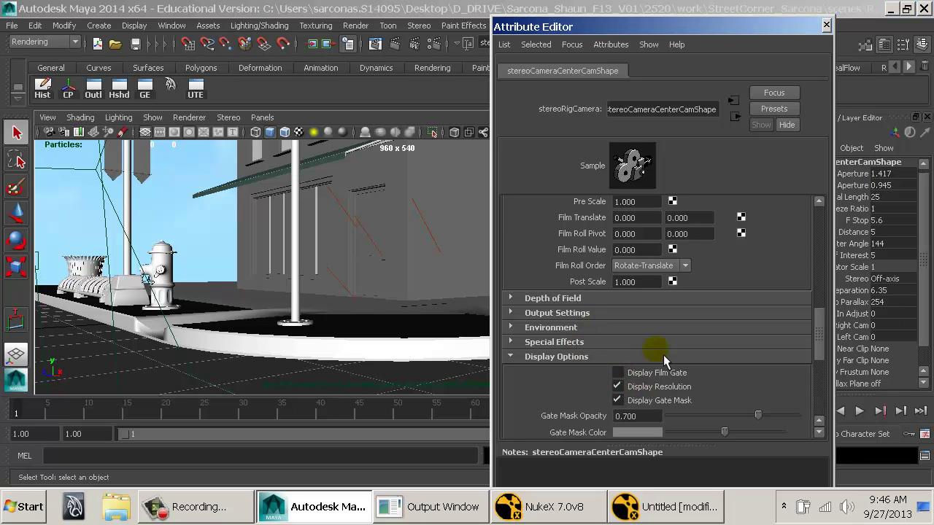
pyautogui.scroll(-3, 699, 357)
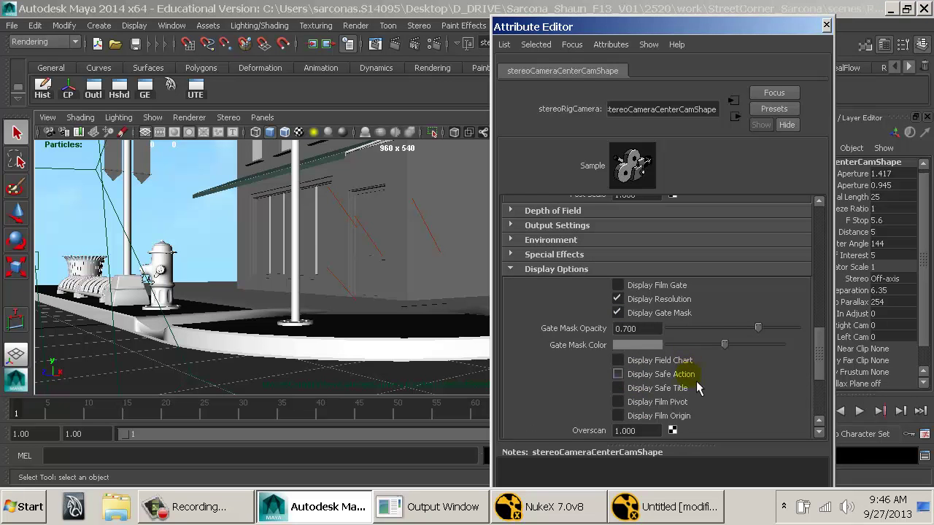
pyautogui.scroll(-2, 689, 381)
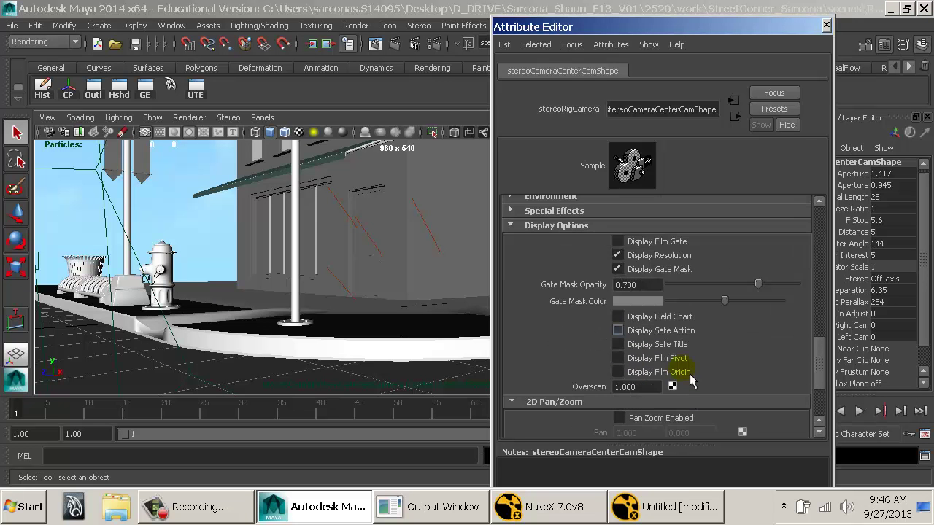
pyautogui.click(681, 316)
pyautogui.click(681, 316)
pyautogui.click(680, 331)
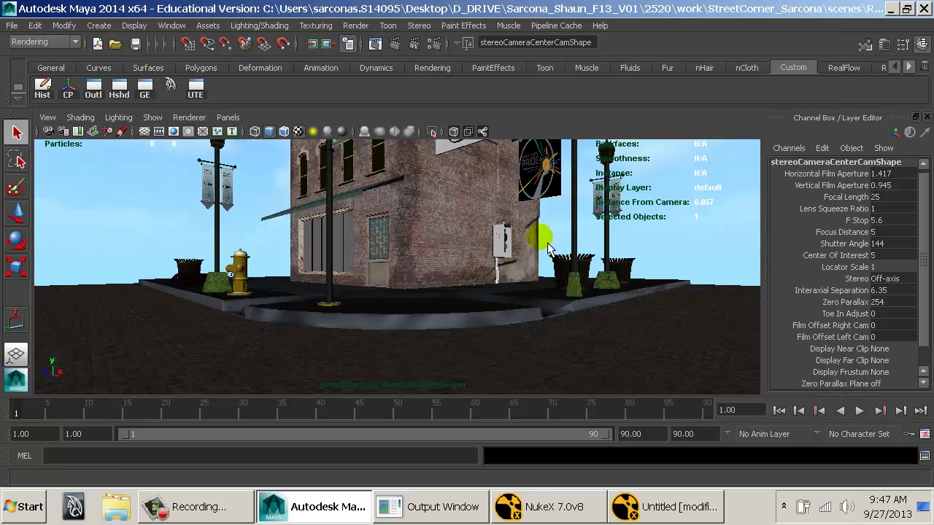
# Review the stereoCamera rig's left, center and right view choices and show the resolution gate in the textured viewport.
pyautogui.click(228, 116)
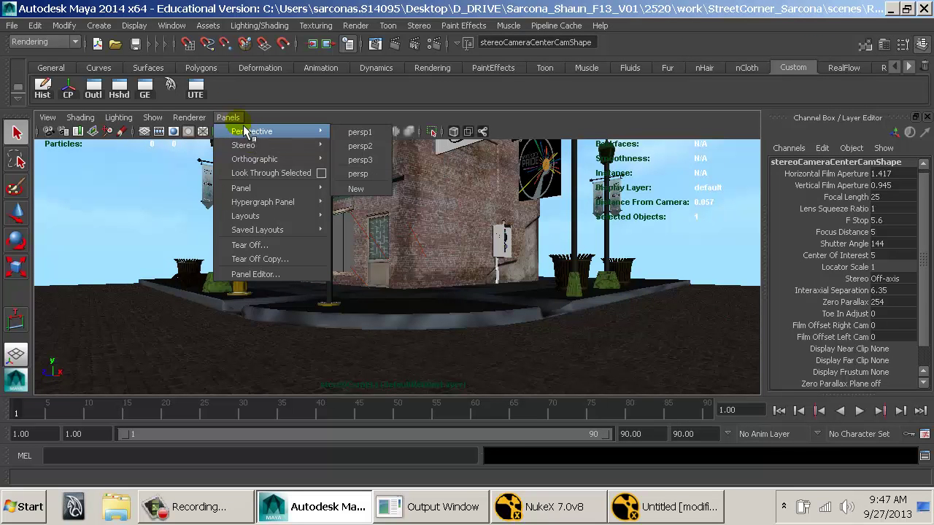
pyautogui.moveTo(241, 146)
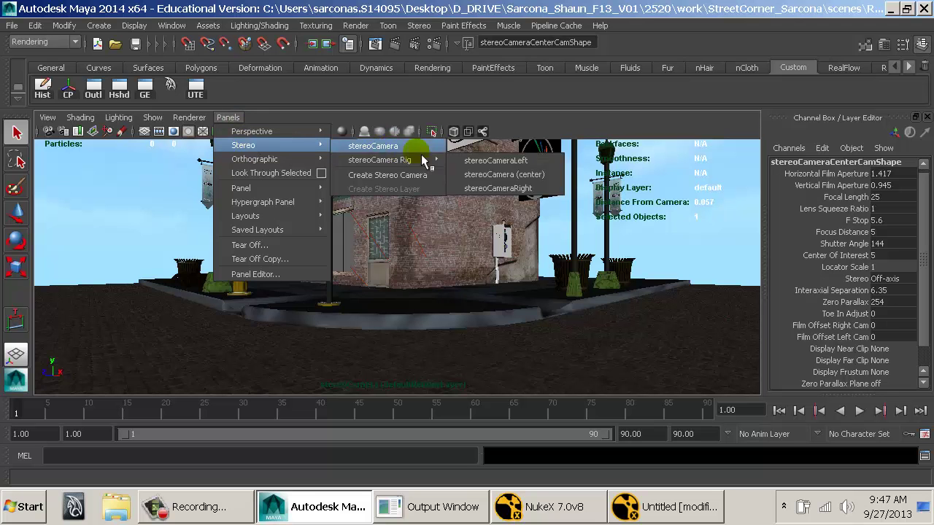
pyautogui.moveTo(397, 162)
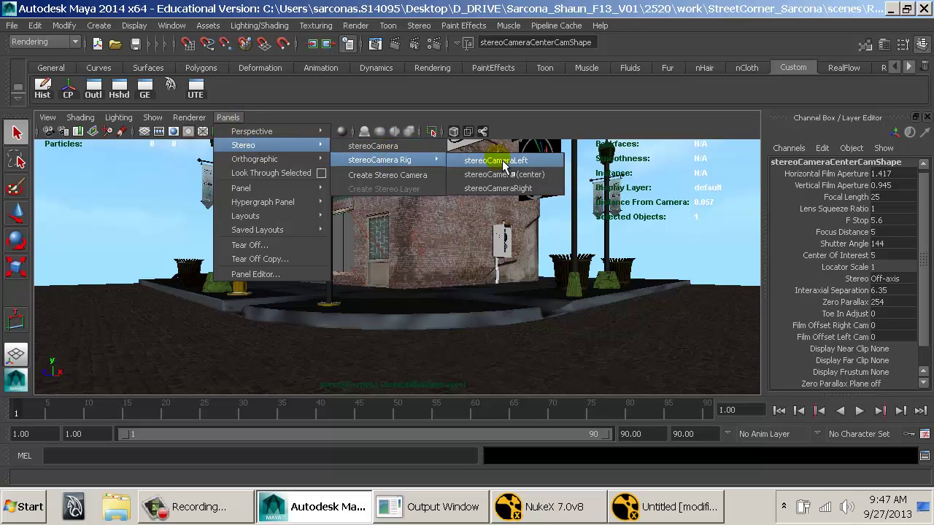
pyautogui.click(535, 183)
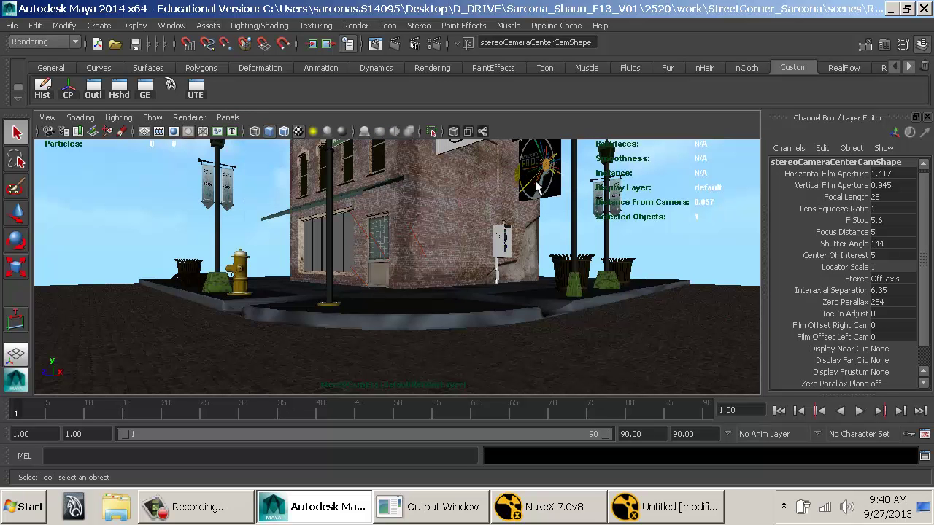
pyautogui.click(174, 132)
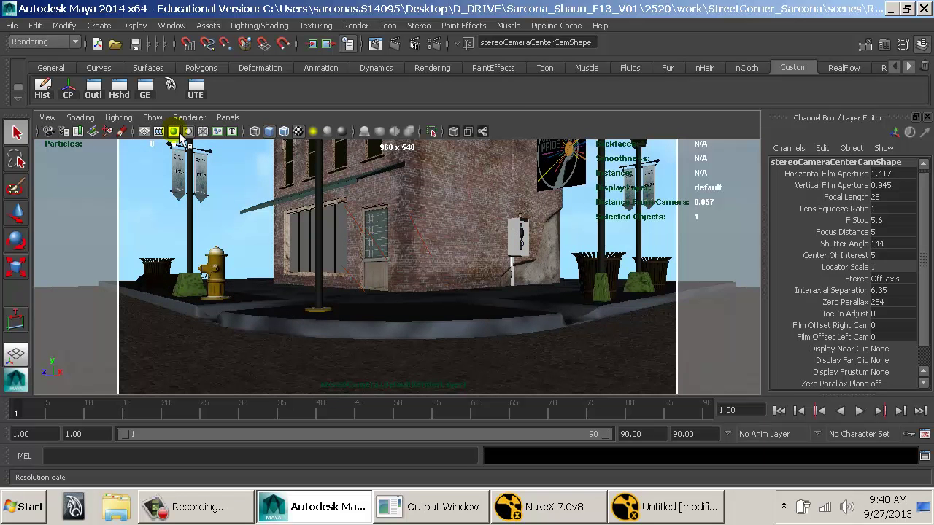
# Return to the two-view layout and examine the stereo rig from several angles in the persp1 view.
pyautogui.press('space')
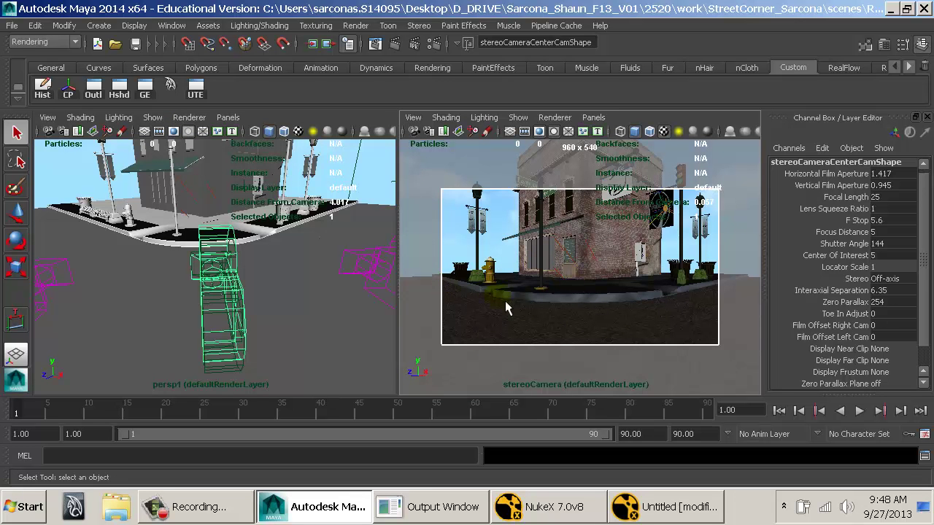
pyautogui.moveTo(370, 361); pyautogui.dragTo(272, 339)
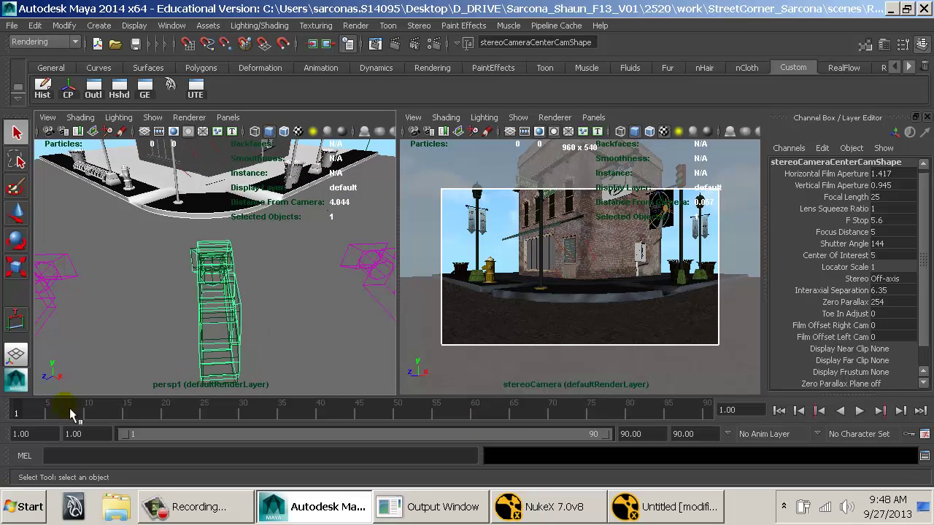
pyautogui.moveTo(42, 412); pyautogui.dragTo(16, 412)
pyautogui.moveTo(50, 368); pyautogui.dragTo(16, 385)
pyautogui.moveTo(328, 354)
pyautogui.mouseDown()
pyautogui.moveTo(395, 362)
pyautogui.moveTo(341, 331)
pyautogui.moveTo(373, 314)
pyautogui.mouseUp()
pyautogui.press('e')
pyautogui.click(366, 241)
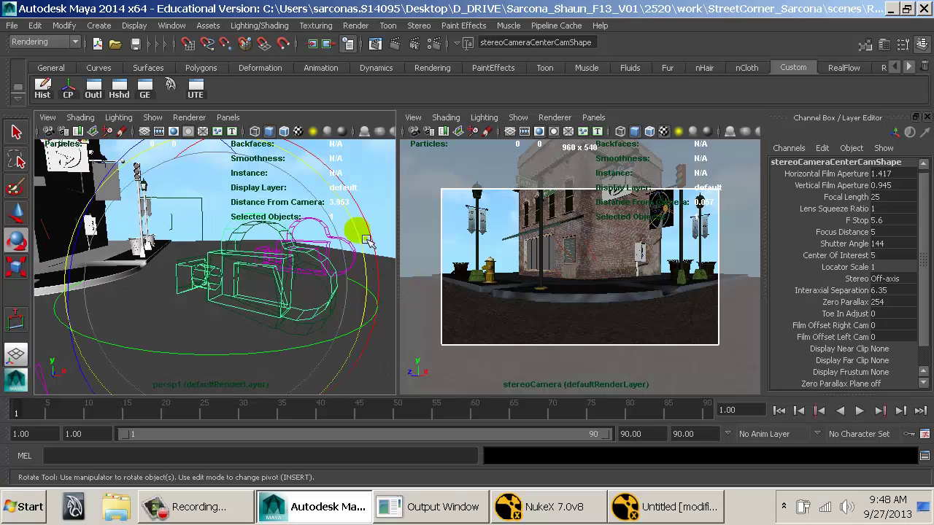
pyautogui.moveTo(365, 237); pyautogui.dragTo(292, 279)
pyautogui.hotkey('ctrl', 'z')
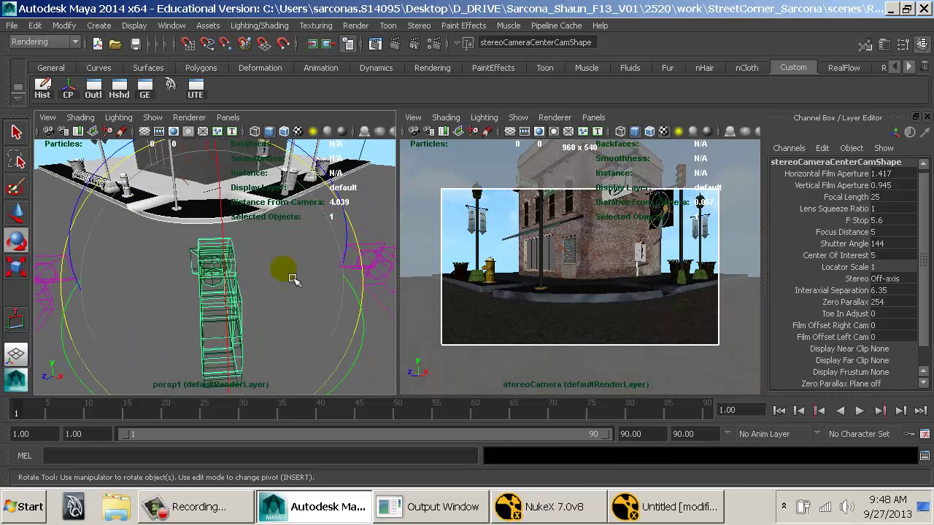
pyautogui.press('t')
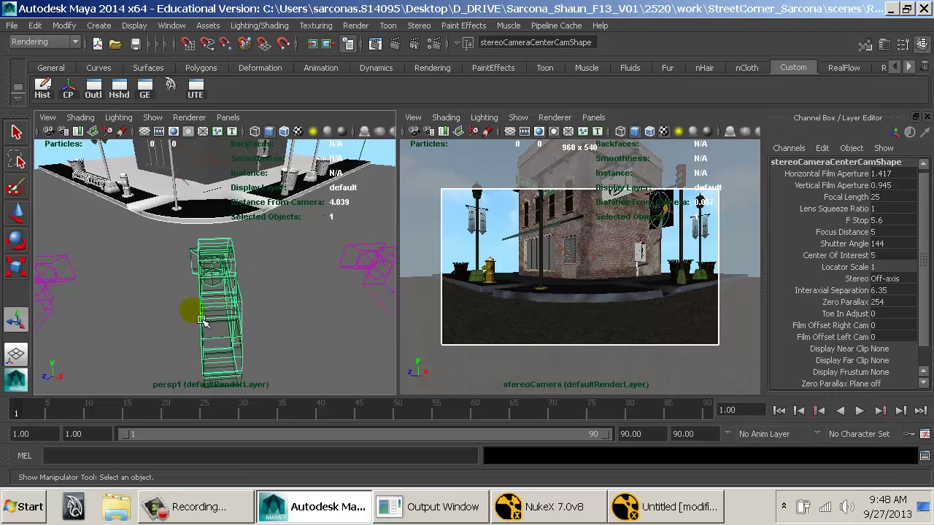
pyautogui.moveTo(201, 318); pyautogui.dragTo(260, 308)
pyautogui.moveTo(97, 265); pyautogui.dragTo(185, 286)
pyautogui.press('space')
pyautogui.click(184, 283)
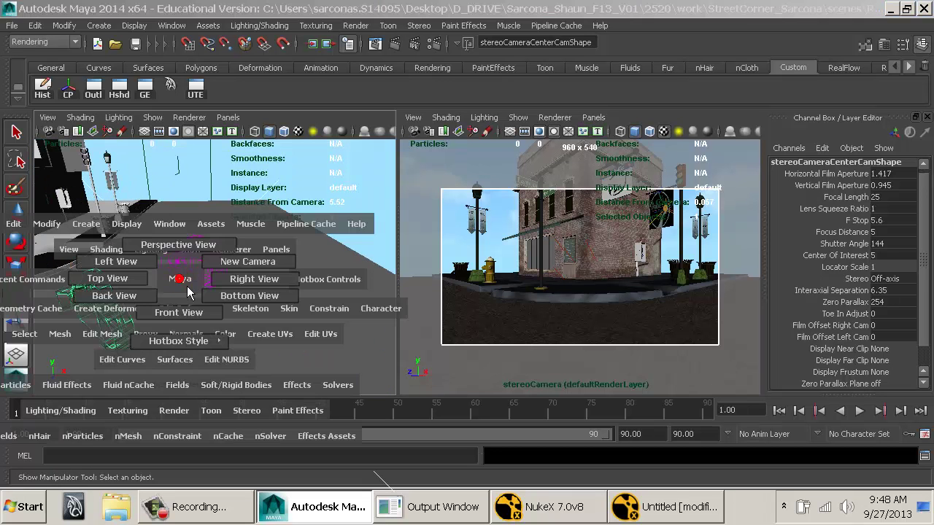
# Select the whole stereoCamera rig and set its transform's Rotate Order to yzx.
pyautogui.press('w')
pyautogui.hotkey('ctrl', 'a')
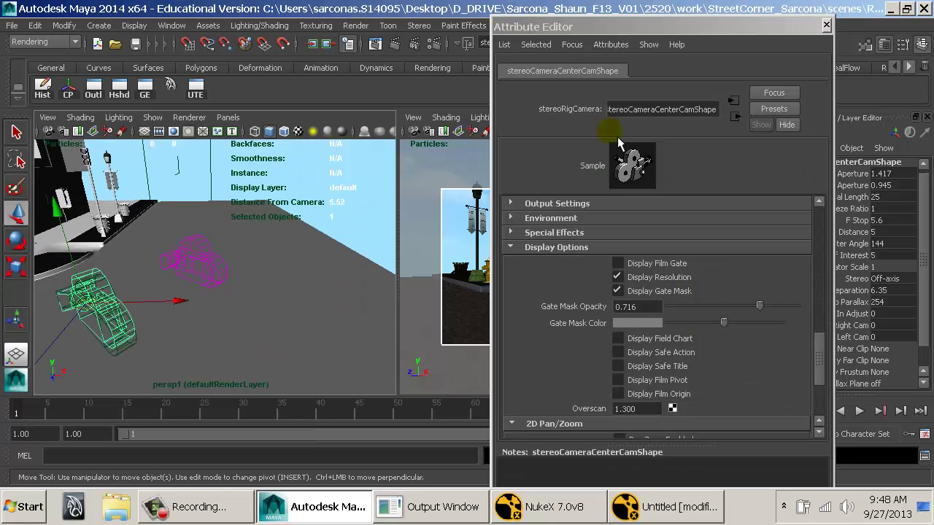
pyautogui.click(109, 277)
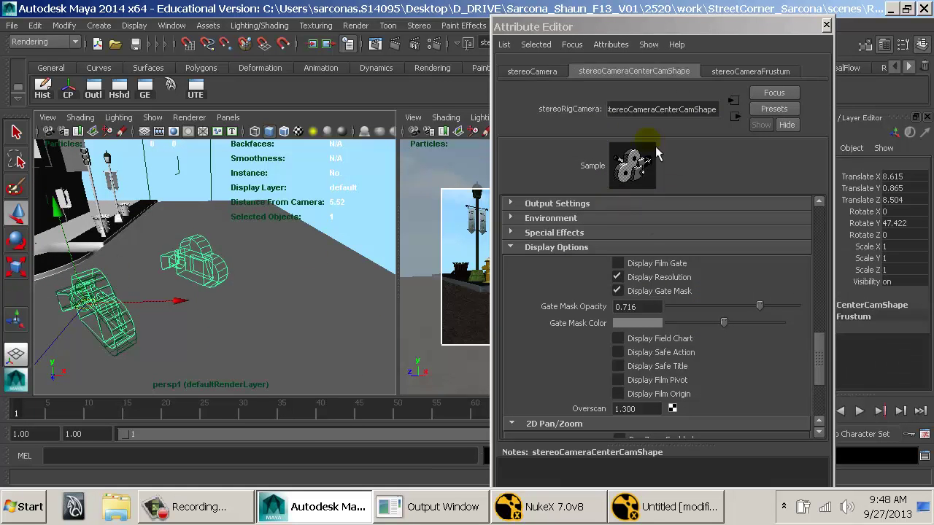
pyautogui.click(527, 71)
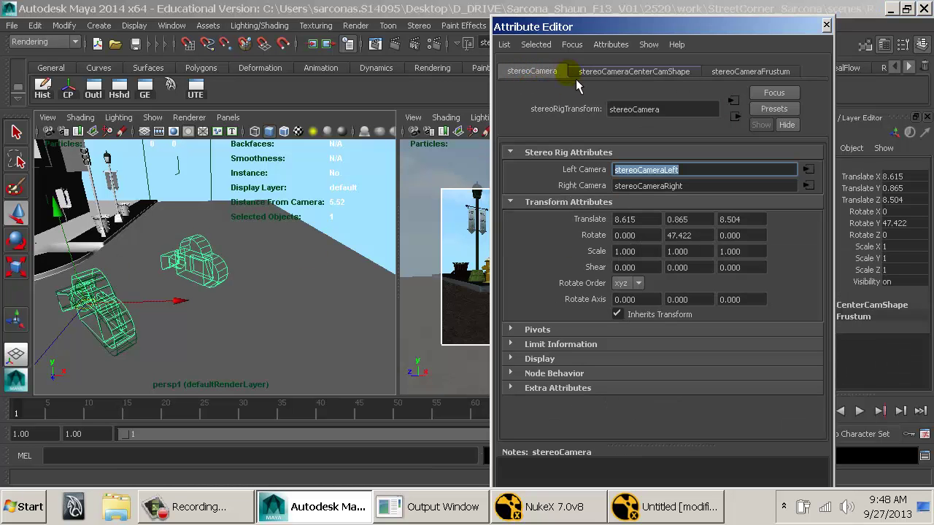
pyautogui.moveTo(595, 27); pyautogui.dragTo(351, 28)
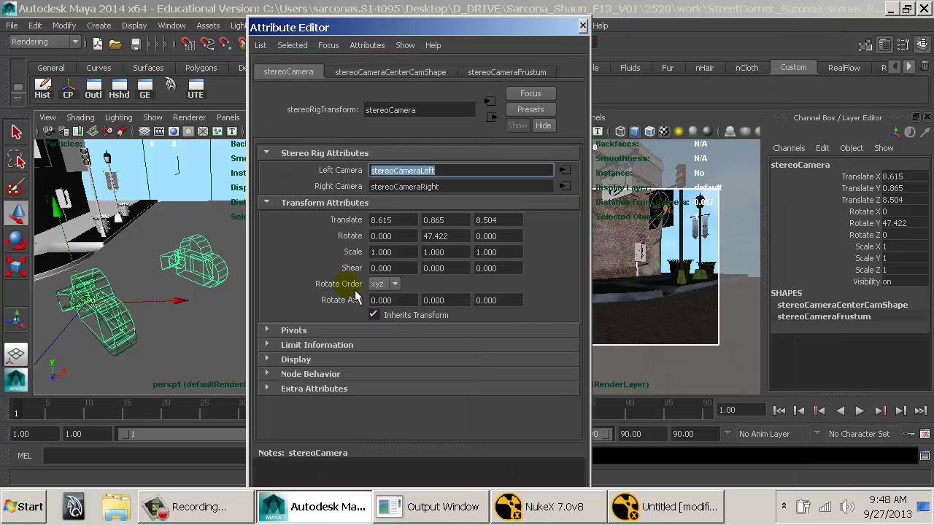
pyautogui.click(386, 284)
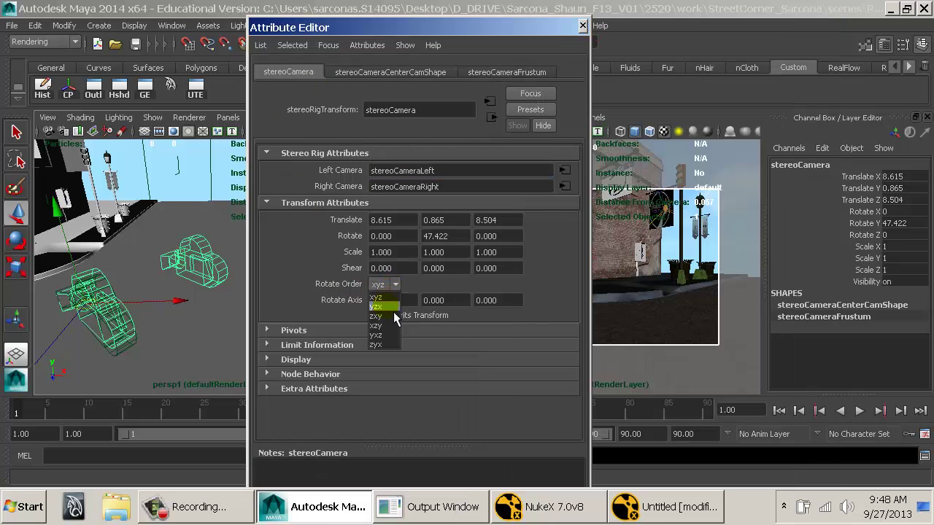
pyautogui.click(393, 312)
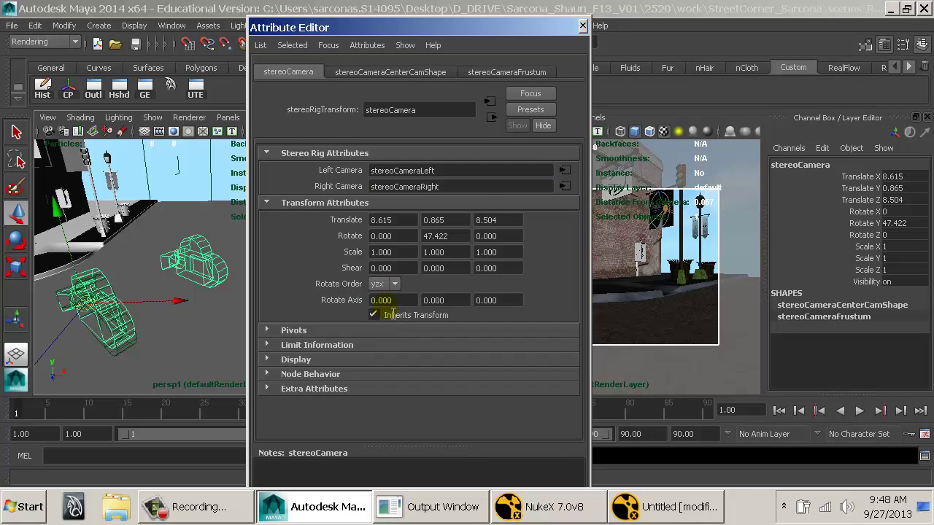
pyautogui.click(582, 26)
# Rotate the stereoCamera rig to tilt it upward, to about 5.8, 47.1 and -6.3 degrees in X, Y and Z.
pyautogui.press('e')
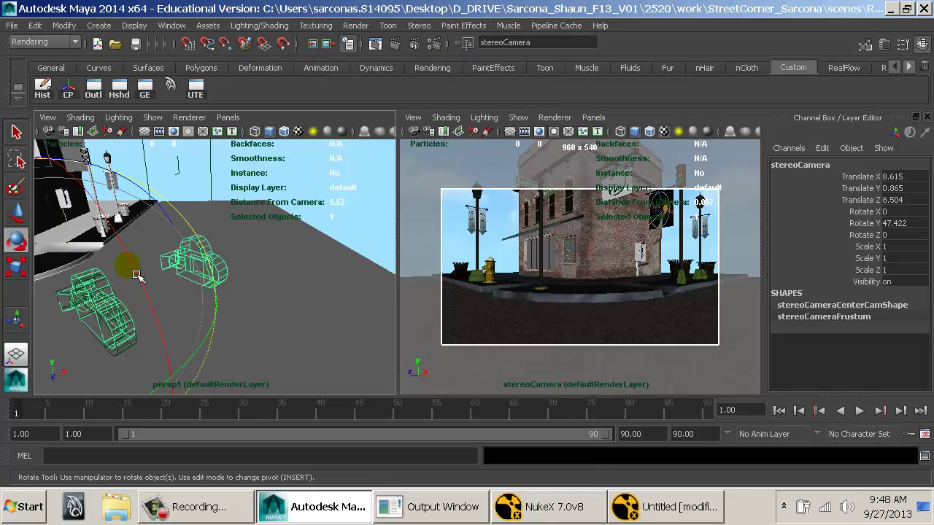
pyautogui.moveTo(136, 267); pyautogui.dragTo(147, 293)
pyautogui.keyDown('alt'); pyautogui.moveTo(219, 281); pyautogui.dragTo(310, 305); pyautogui.keyUp('alt')
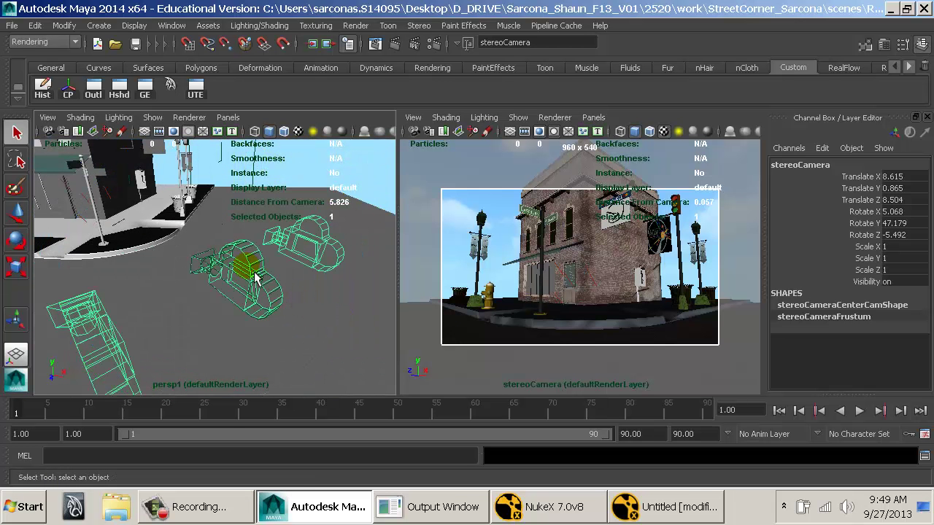
pyautogui.scroll(5, 262, 295)
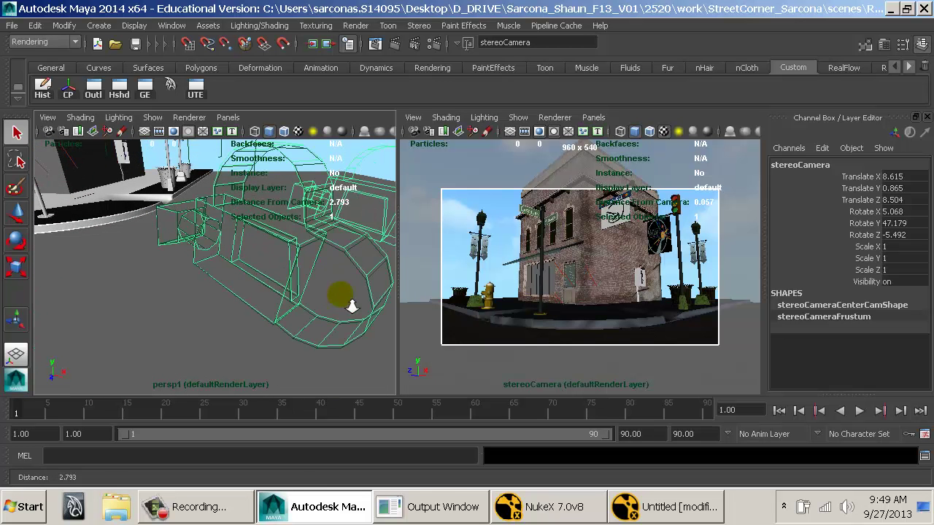
pyautogui.press('e')
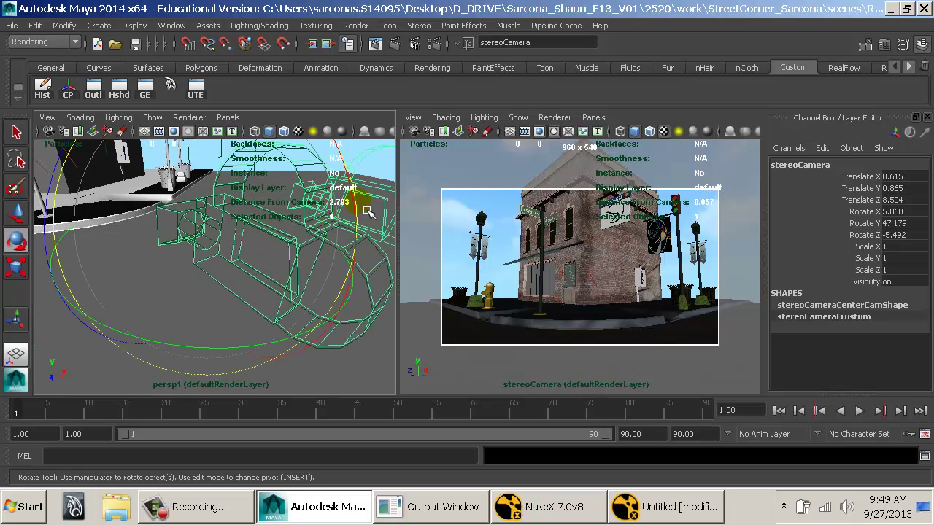
pyautogui.moveTo(366, 224)
pyautogui.mouseDown()
pyautogui.moveTo(384, 235)
pyautogui.moveTo(363, 214)
pyautogui.moveTo(368, 221)
pyautogui.mouseUp()
pyautogui.press('w')
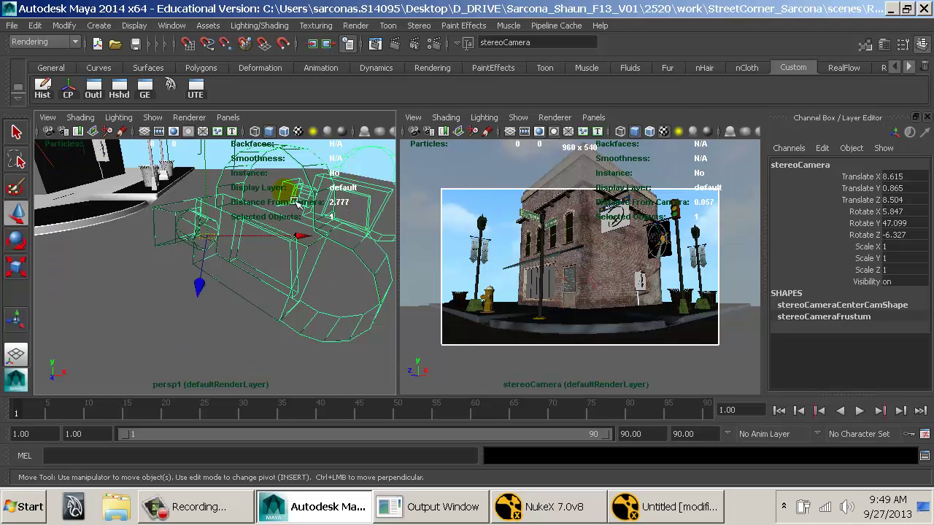
# Parent the stereoCamera rig under the persp camera using the Outliner.
pyautogui.click(94, 100)
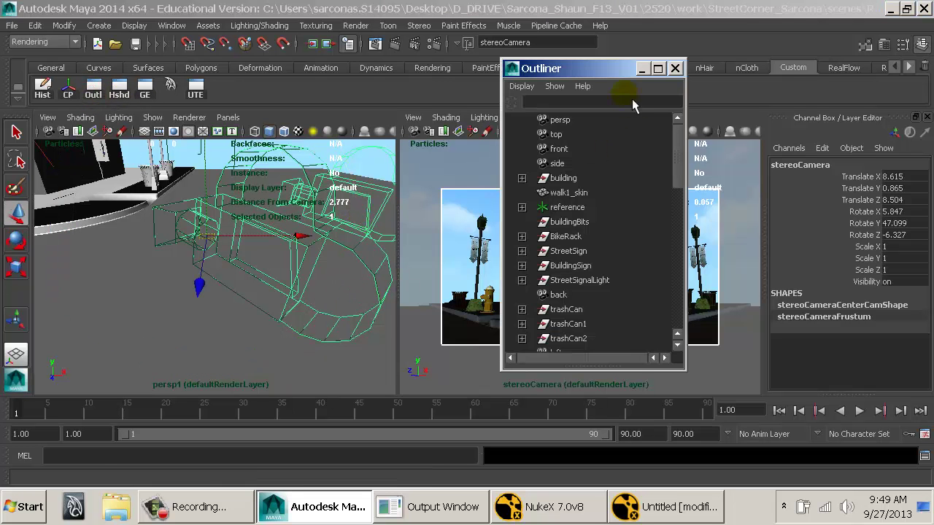
pyautogui.moveTo(632, 72); pyautogui.dragTo(293, 78)
pyautogui.scroll(-10, 271, 226)
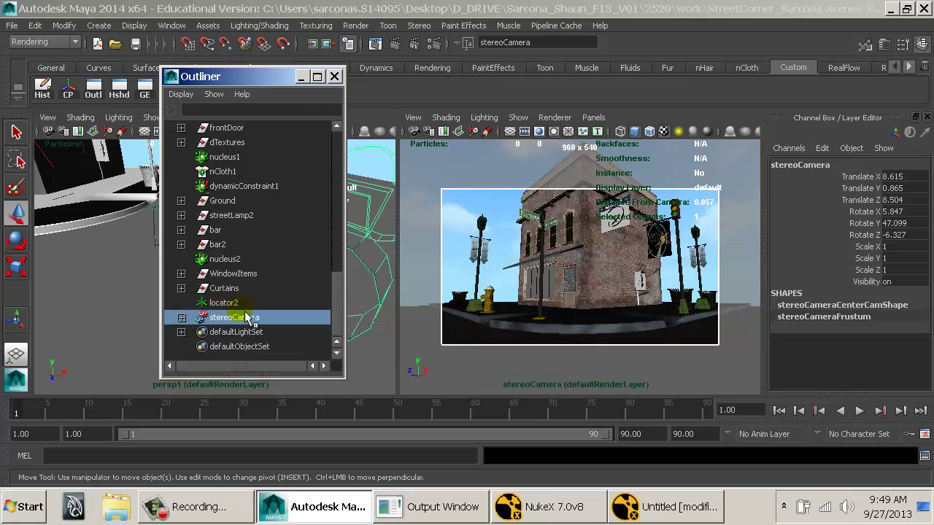
pyautogui.scroll(10, 247, 318)
pyautogui.click(247, 129)
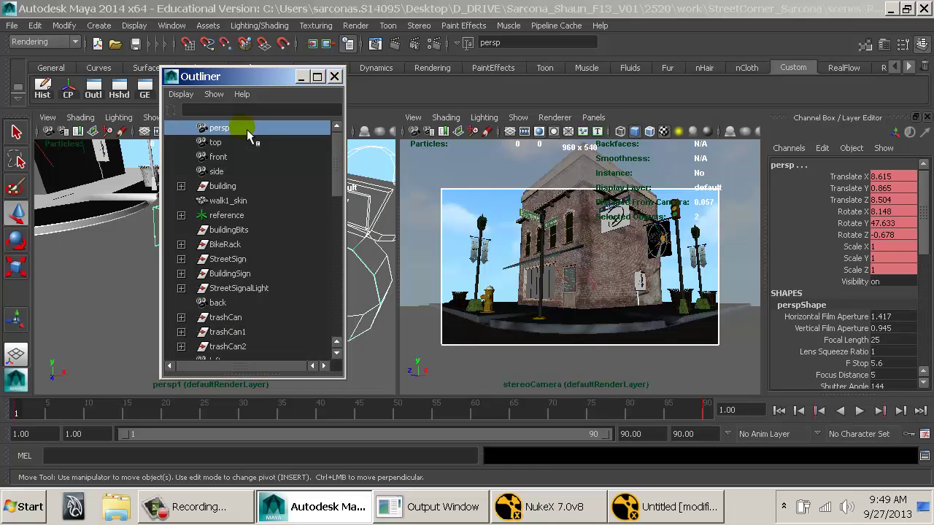
pyautogui.keyDown('ctrl'); pyautogui.click(247, 130); pyautogui.keyUp('ctrl')
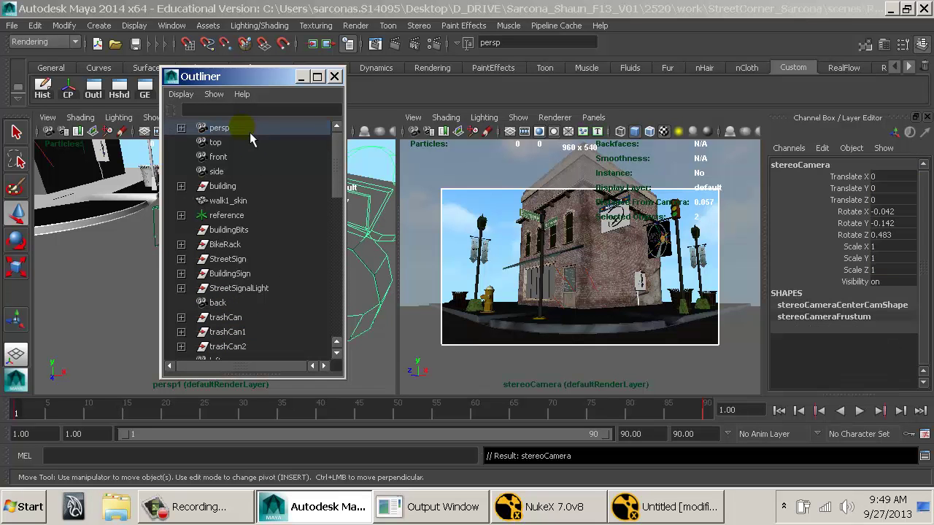
pyautogui.click(335, 76)
# Play and scrub the animation from frame 1 to check how the parented stereo rig moves.
pyautogui.moveTo(29, 415)
pyautogui.mouseDown()
pyautogui.moveTo(681, 414)
pyautogui.moveTo(7, 412)
pyautogui.mouseUp()
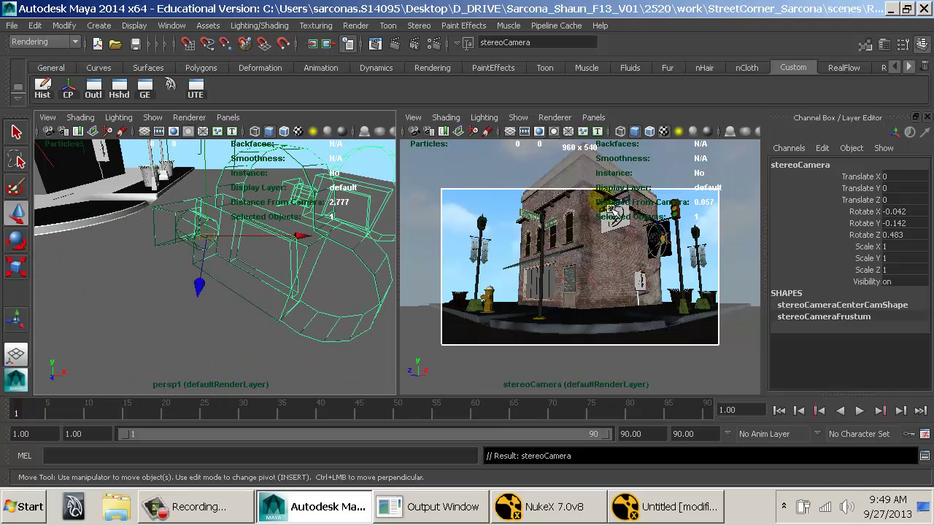
pyautogui.click(615, 211)
pyautogui.hotkey('alt', 'v')
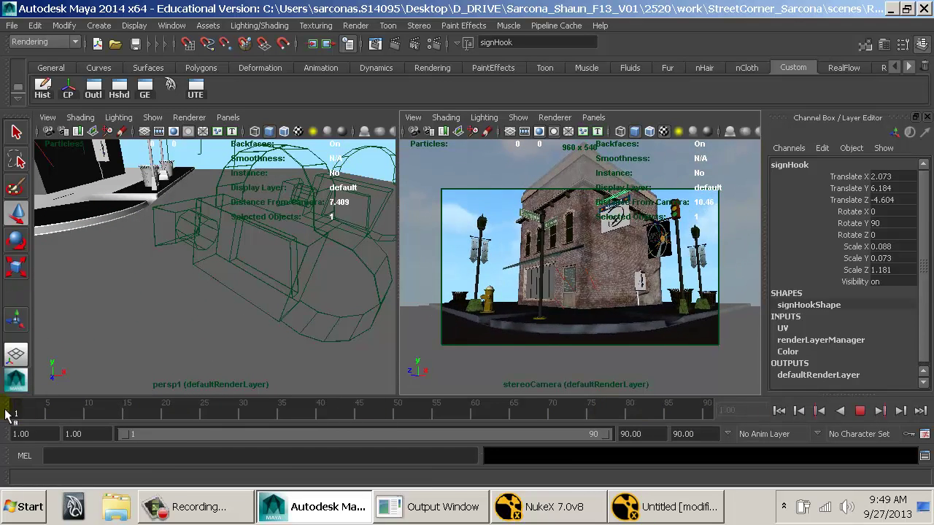
pyautogui.moveTo(97, 400); pyautogui.dragTo(15, 406)
pyautogui.moveTo(165, 338); pyautogui.dragTo(137, 354)
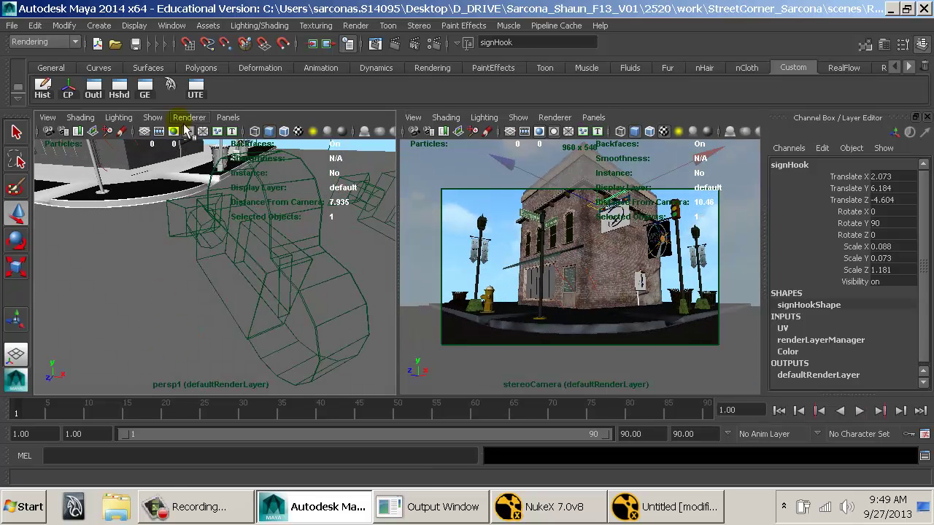
# Select stereoCamera under persp in the Outliner and maximize the stereoCamera view with the Outliner clear of it.
pyautogui.click(93, 88)
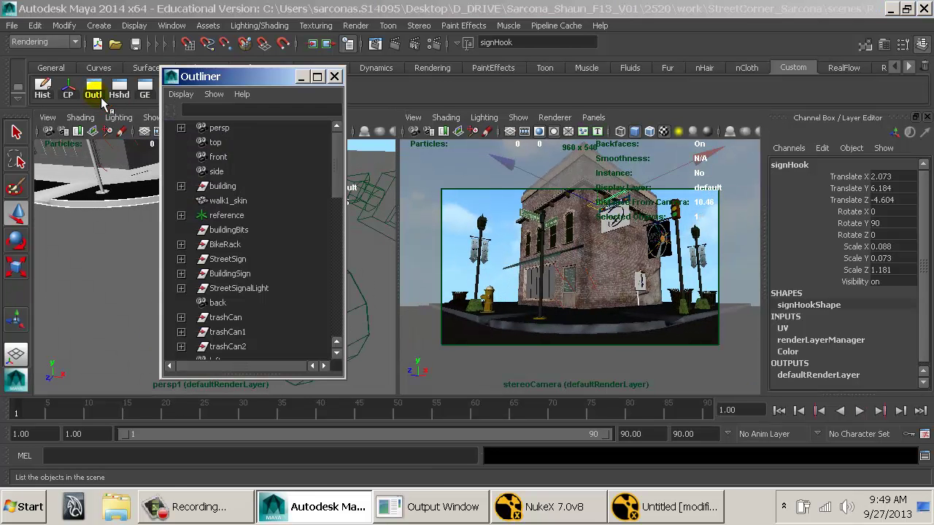
pyautogui.click(182, 128)
pyautogui.click(248, 143)
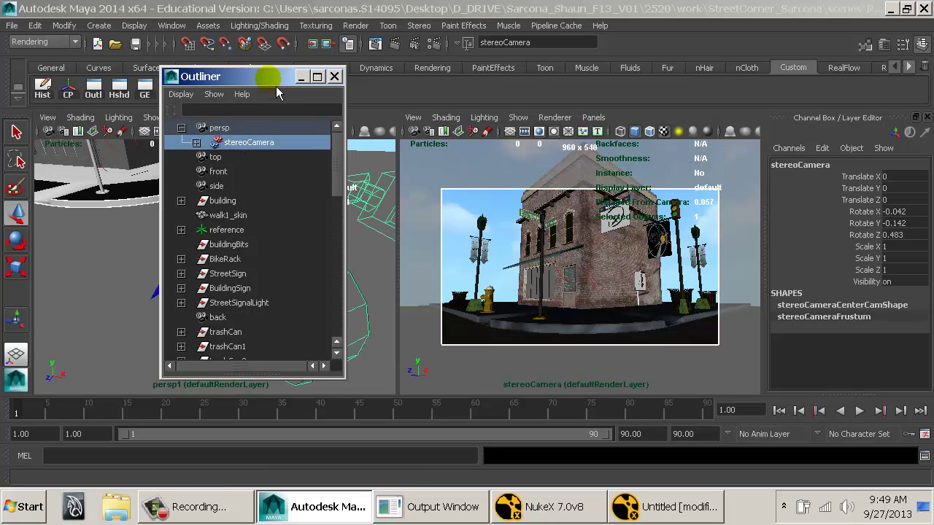
pyautogui.moveTo(267, 76); pyautogui.dragTo(115, 84)
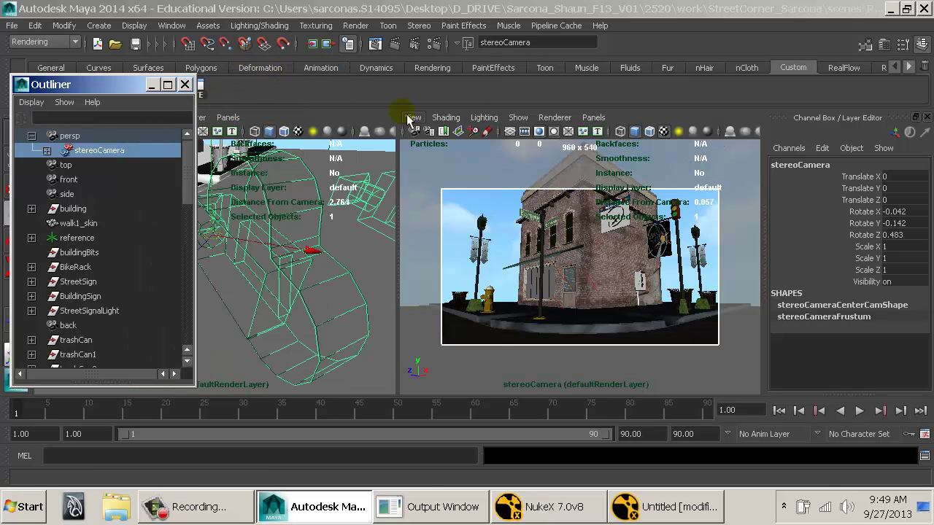
pyautogui.press('space')
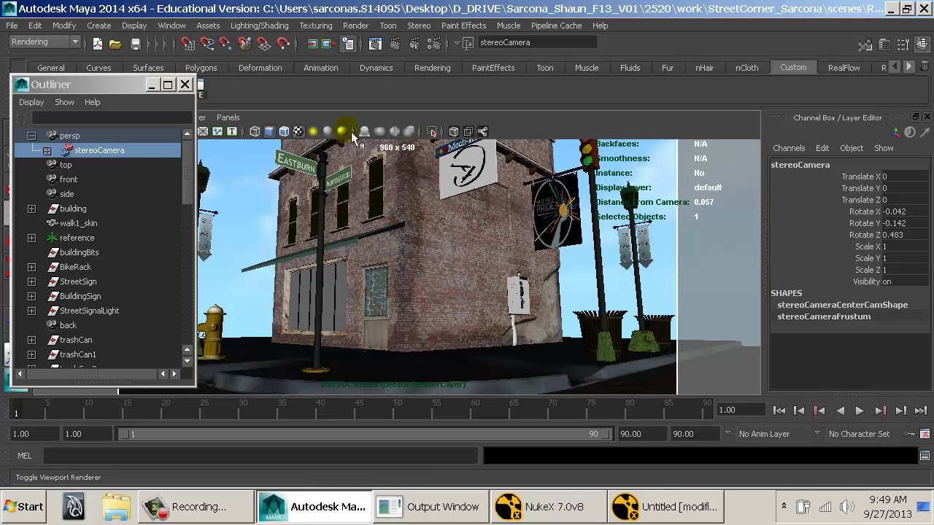
pyautogui.moveTo(134, 95); pyautogui.dragTo(882, 156)
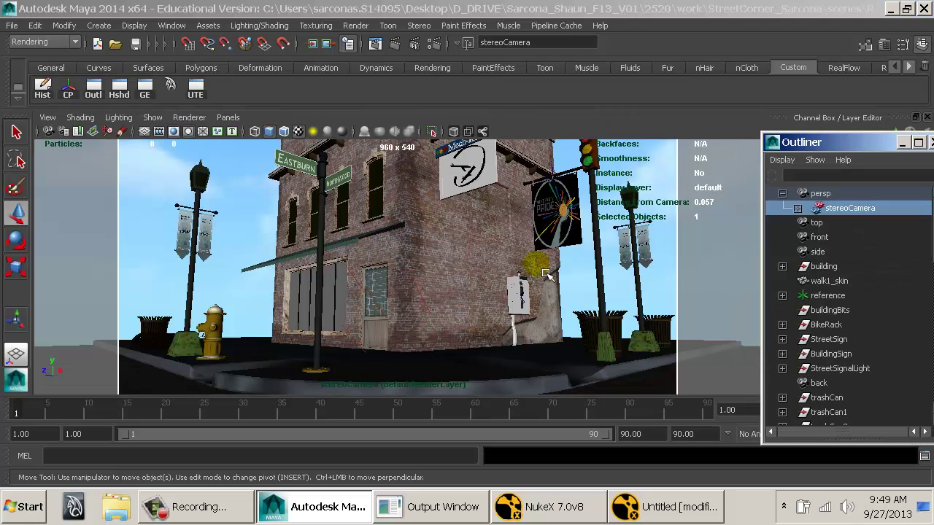
# Switch the maximized viewport to the stereo view of stereoCamera.
pyautogui.click(228, 117)
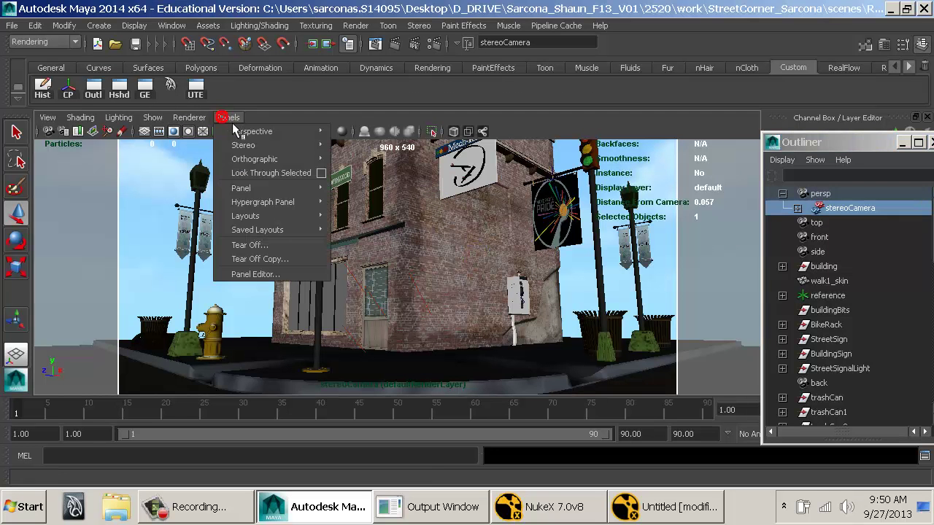
pyautogui.moveTo(266, 145)
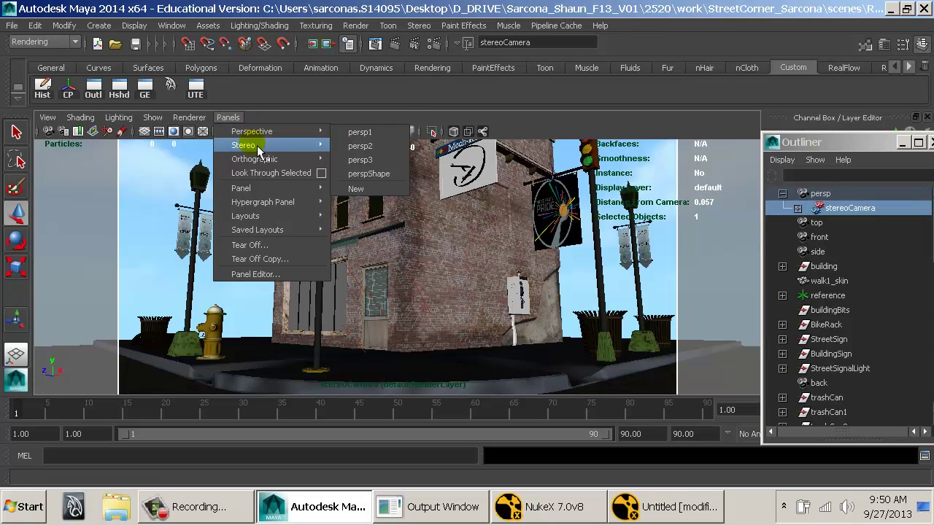
pyautogui.click(373, 147)
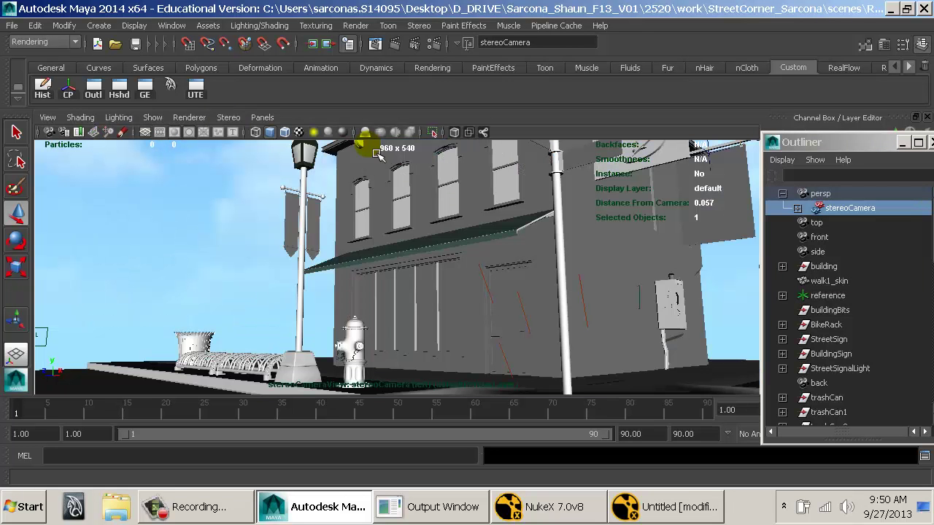
# Compare the stereo view's Center Eye, Left Eye and Right Eye display modes.
pyautogui.click(228, 118)
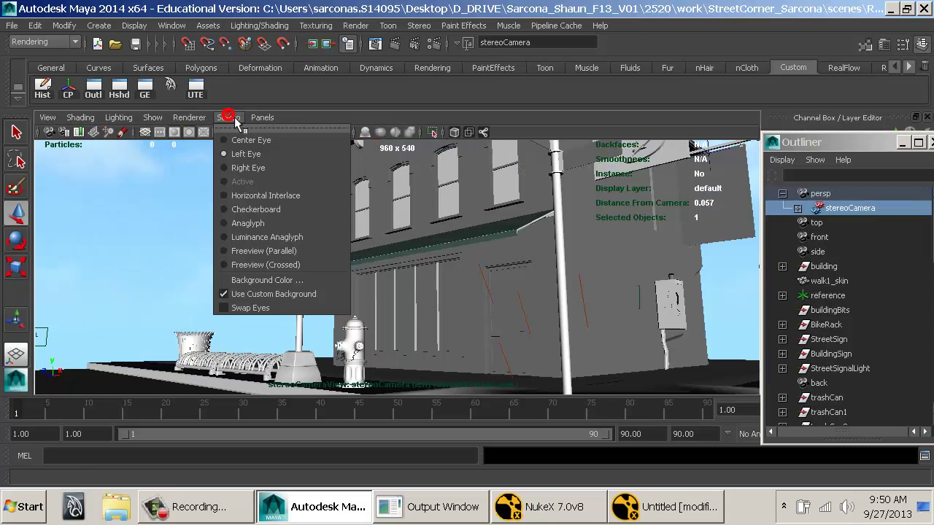
pyautogui.click(248, 139)
pyautogui.click(230, 117)
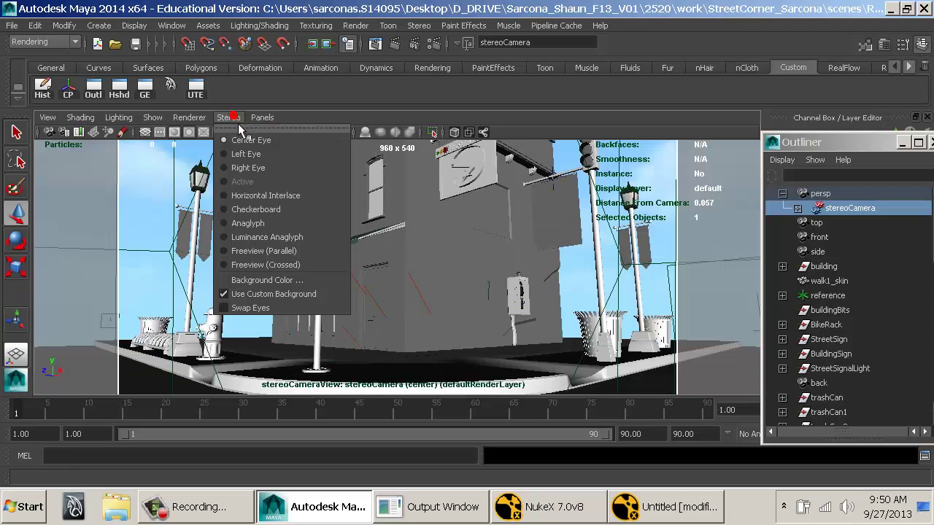
pyautogui.click(245, 154)
pyautogui.click(229, 117)
pyautogui.click(246, 168)
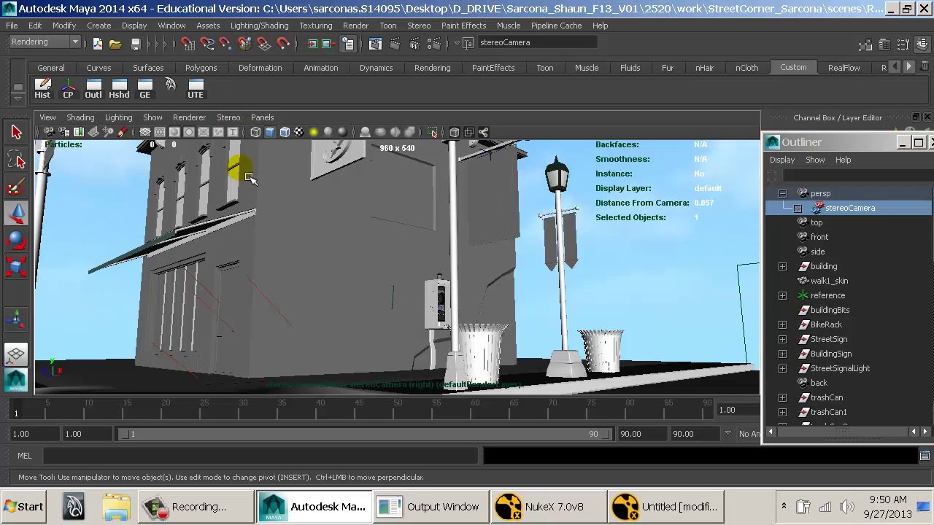
# Float the Stereo display modes in their own window and alternate between Left Eye and Right Eye to compare the two views.
pyautogui.click(239, 118)
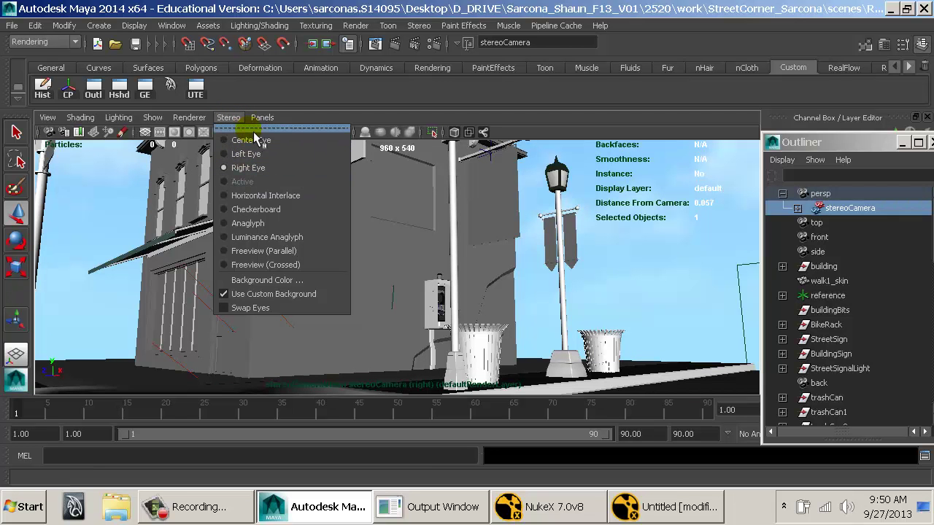
pyautogui.click(253, 131)
pyautogui.moveTo(294, 126); pyautogui.dragTo(137, 162)
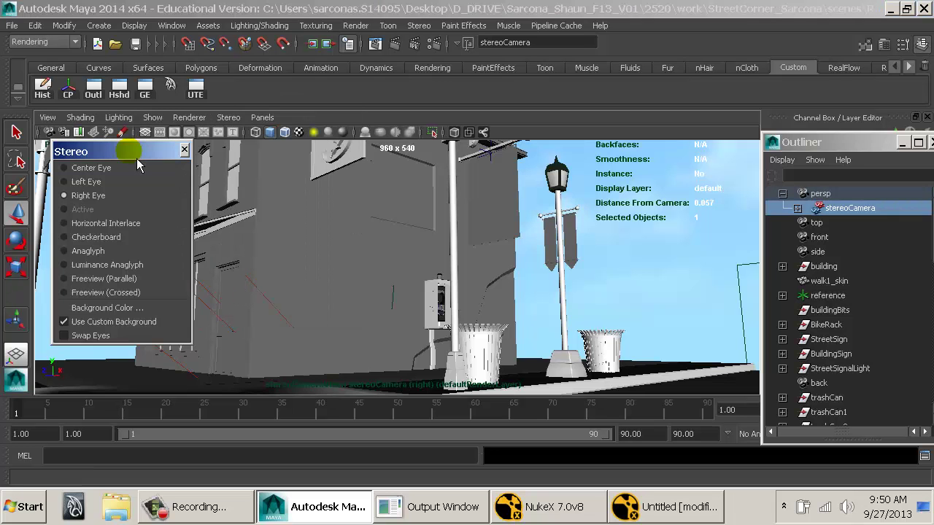
pyautogui.click(91, 182)
pyautogui.click(107, 195)
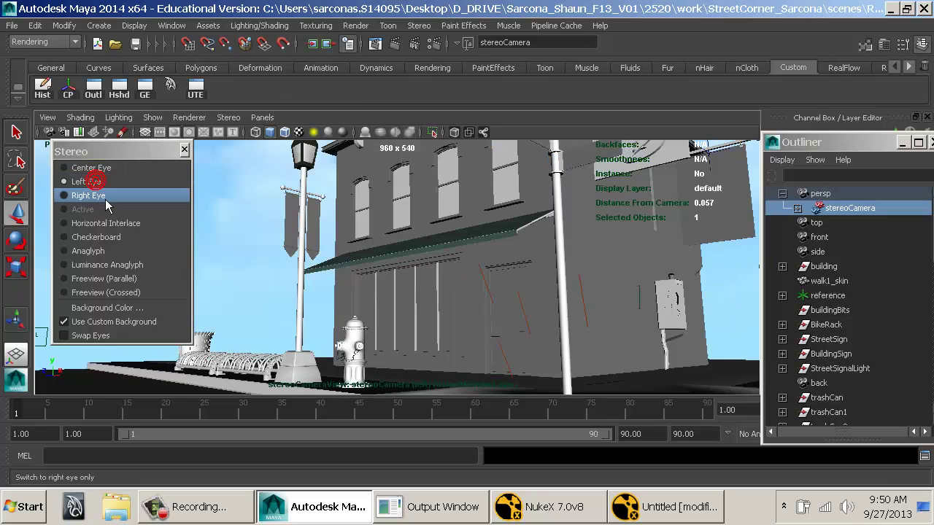
pyautogui.click(102, 183)
pyautogui.click(107, 196)
pyautogui.click(102, 181)
pyautogui.click(107, 196)
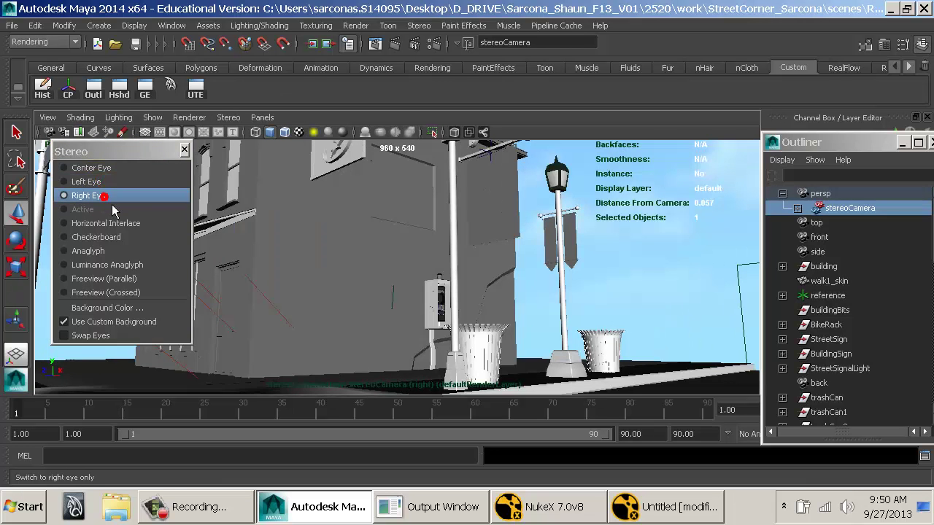
pyautogui.click(103, 182)
pyautogui.click(107, 195)
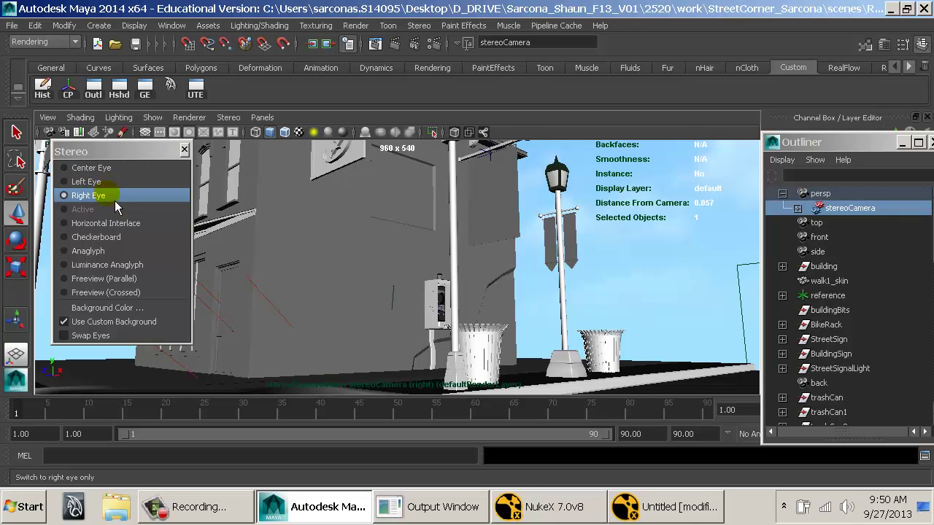
pyautogui.click(102, 182)
pyautogui.click(106, 196)
pyautogui.click(102, 182)
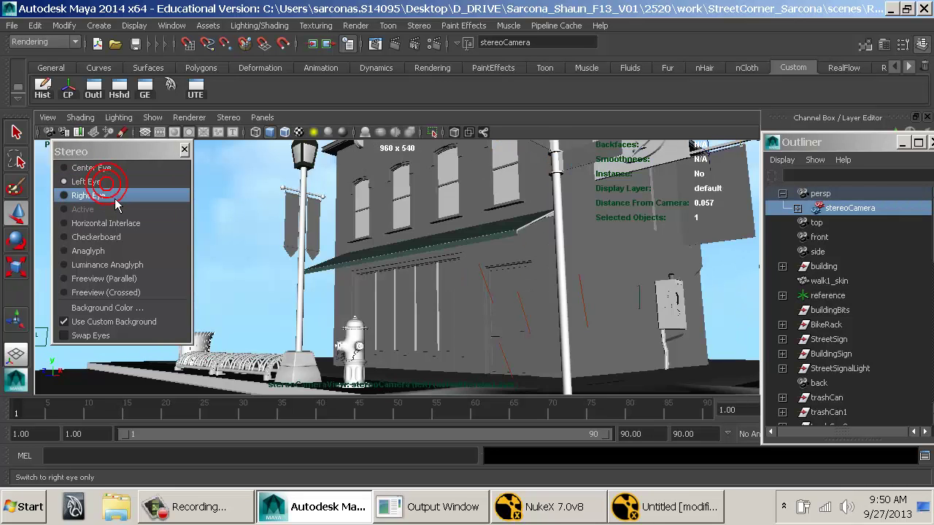
pyautogui.click(102, 182)
pyautogui.click(106, 195)
pyautogui.click(102, 182)
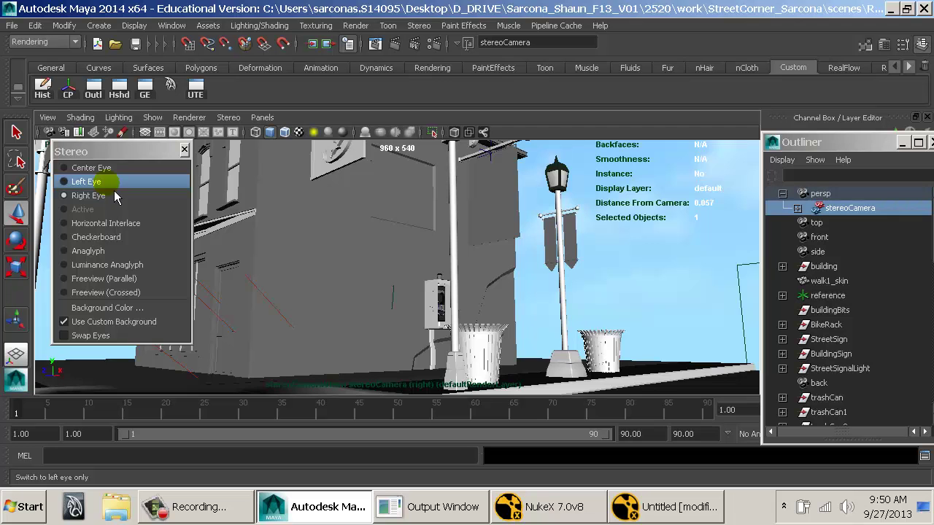
pyautogui.click(115, 196)
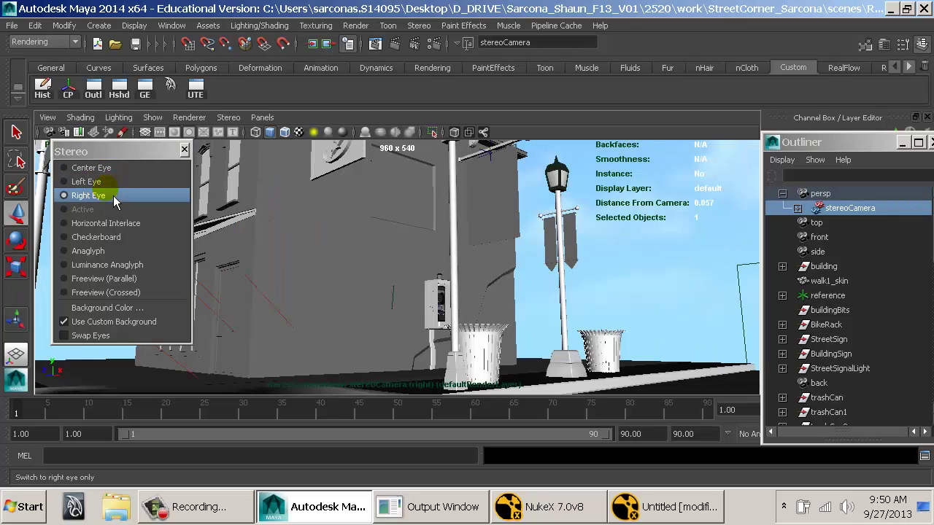
pyautogui.click(102, 181)
pyautogui.click(115, 195)
pyautogui.click(106, 181)
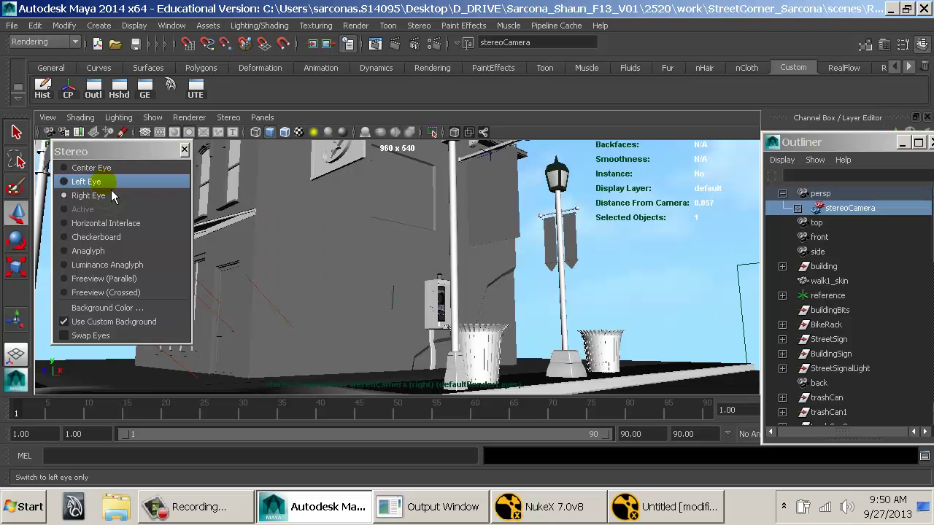
pyautogui.click(106, 183)
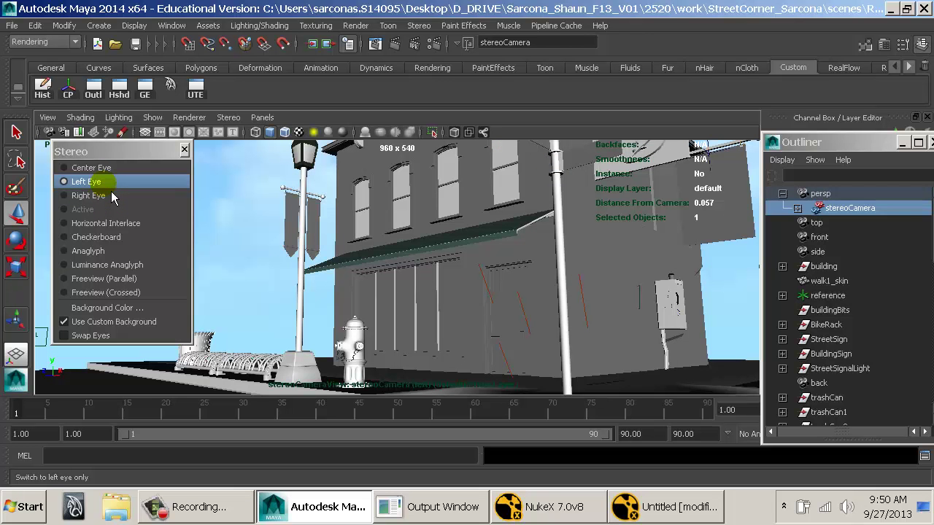
# Open the attributes of stereoCamera and set the Stereo mode of stereoCameraCenterCamShape to Converged.
pyautogui.doubleClick(852, 208)
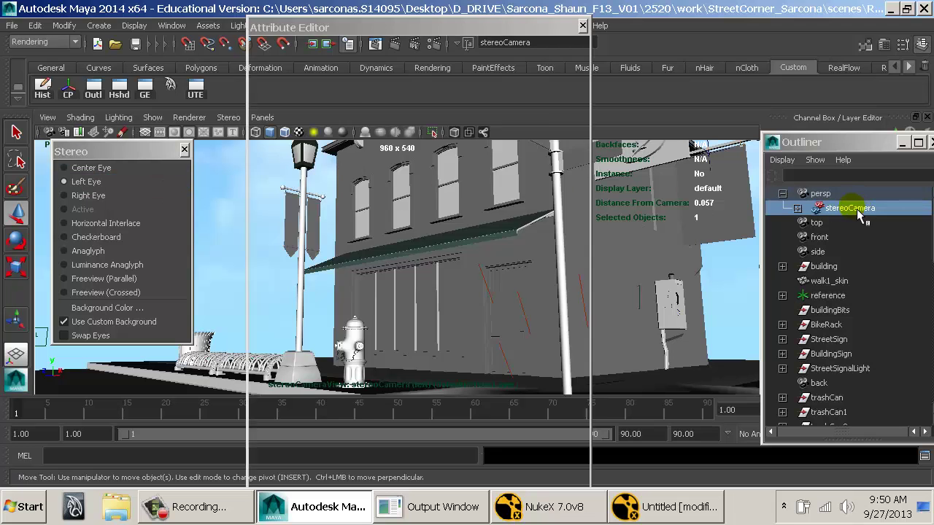
pyautogui.moveTo(427, 28); pyautogui.dragTo(752, 29)
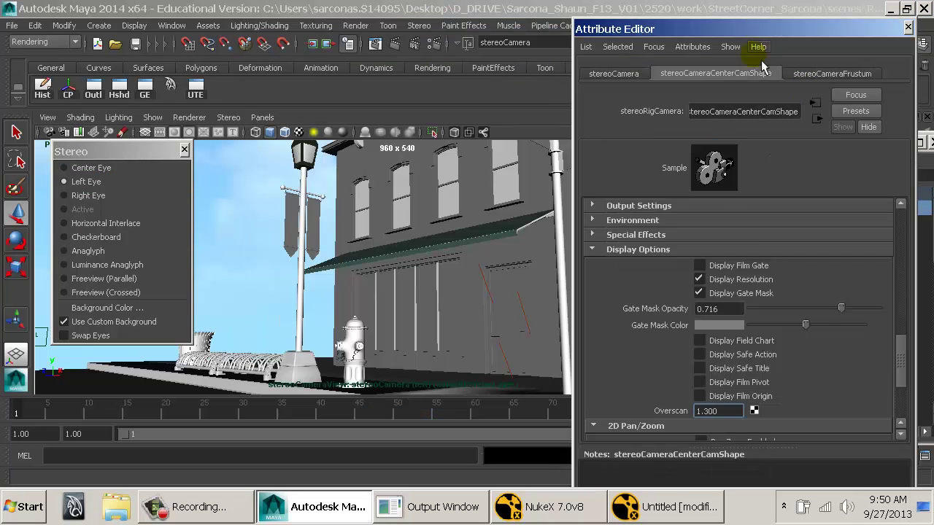
pyautogui.scroll(2, 764, 188)
pyautogui.scroll(15, 755, 218)
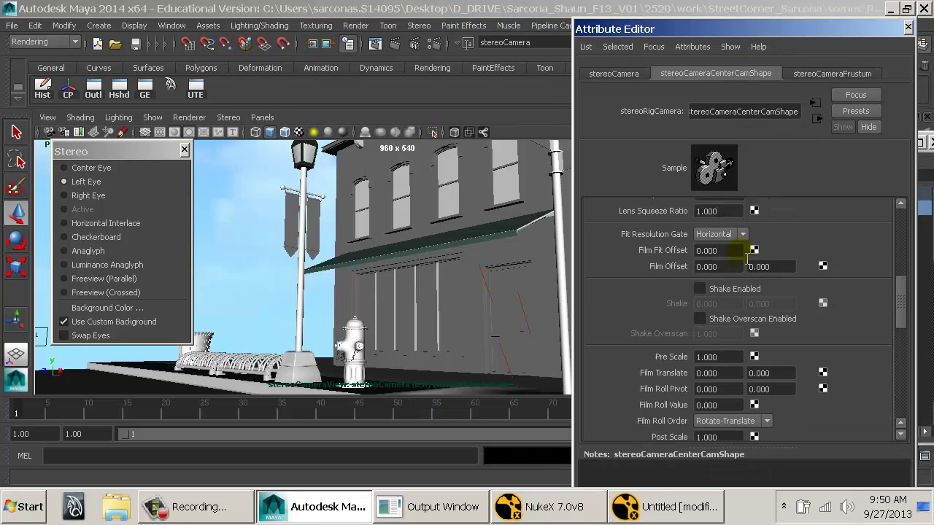
pyautogui.scroll(2, 751, 292)
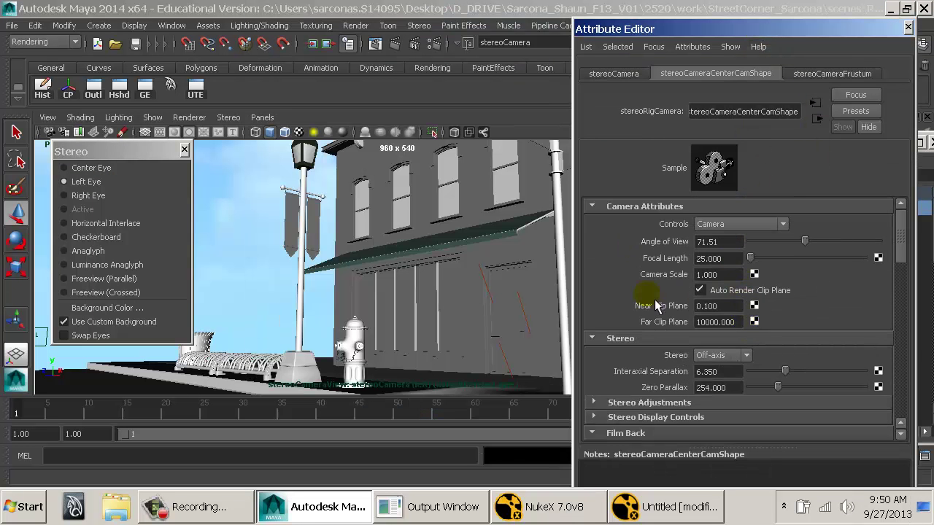
pyautogui.doubleClick(637, 339)
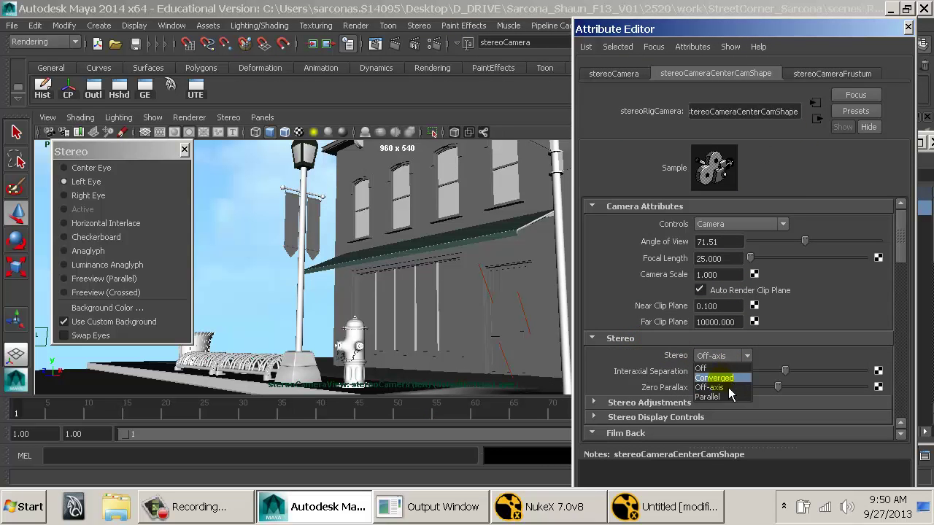
pyautogui.click(718, 377)
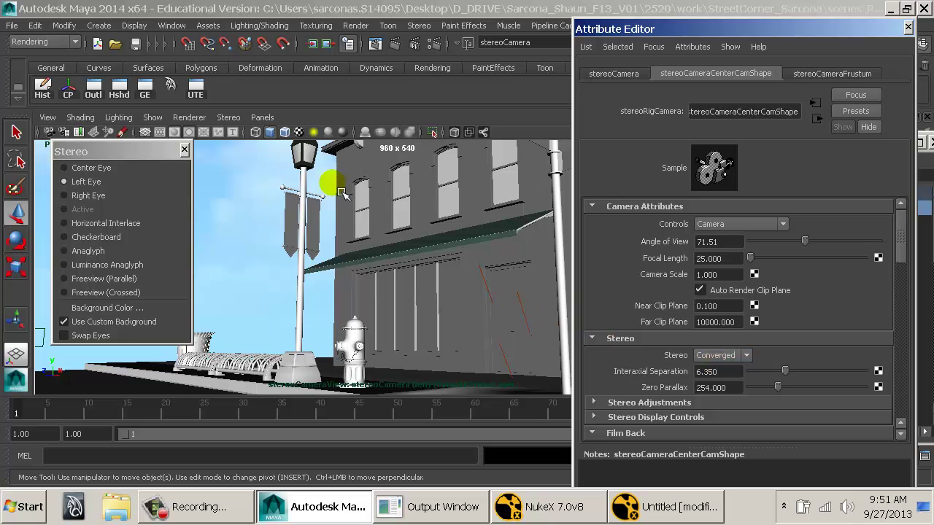
# Display the persp1 view beside the stereo camera view and close the floating Stereo options.
pyautogui.click(260, 118)
pyautogui.moveTo(283, 135)
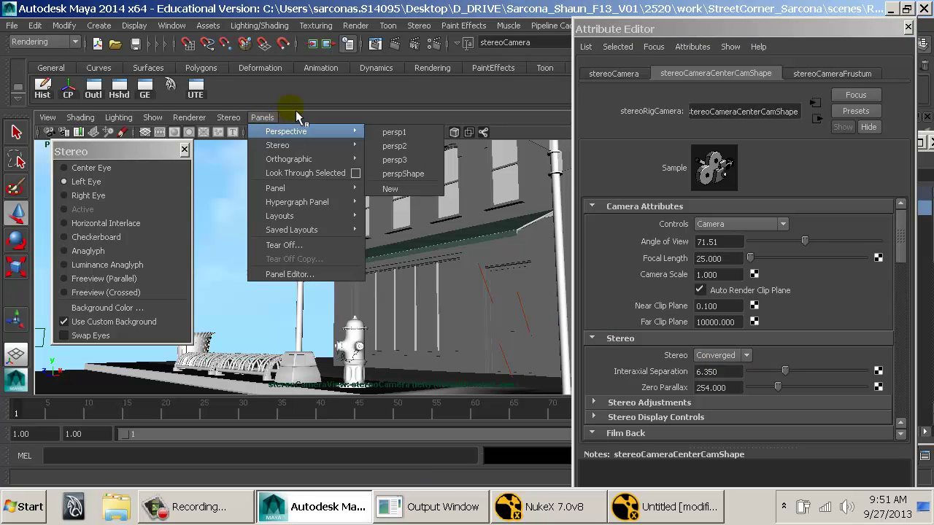
pyautogui.click(393, 132)
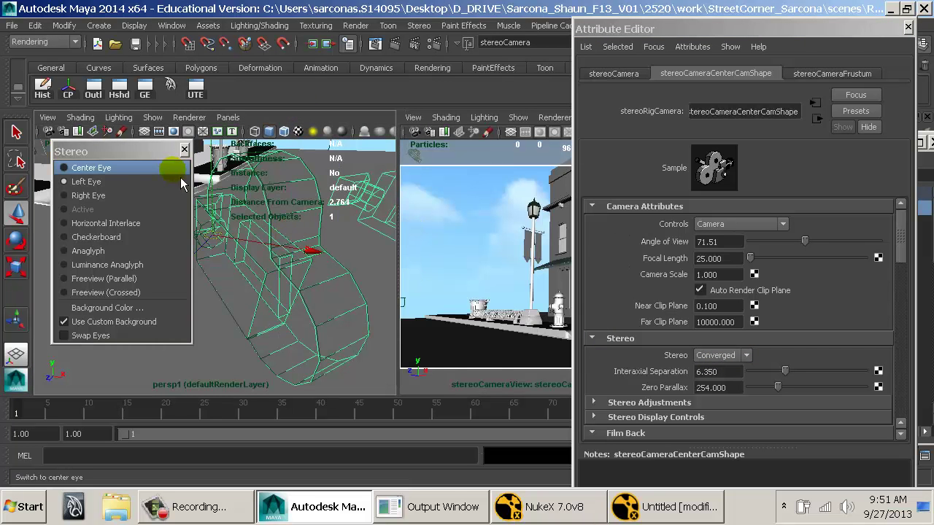
pyautogui.moveTo(129, 150); pyautogui.dragTo(532, 227)
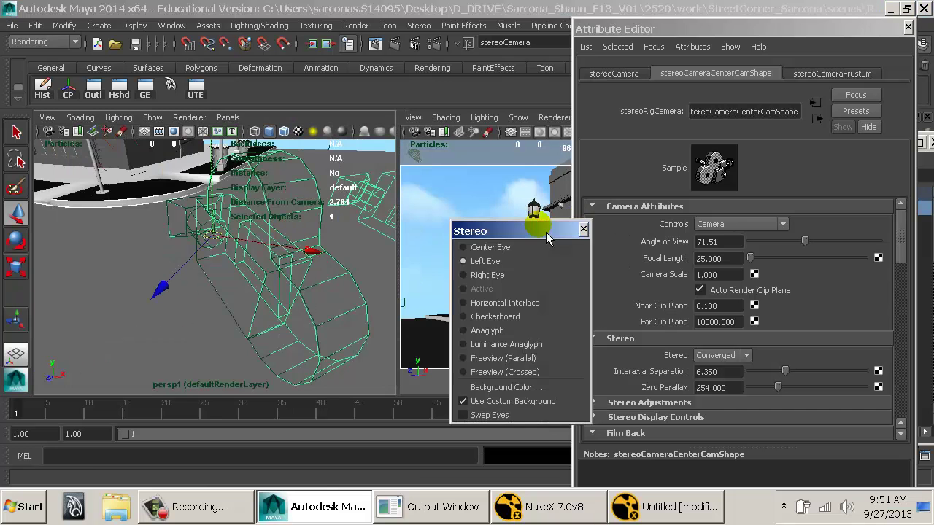
pyautogui.click(584, 229)
# Examine from outside how the stereo rig is placed relative to the building in the persp1 view.
pyautogui.scroll(-15, 243, 223)
pyautogui.moveTo(254, 276); pyautogui.dragTo(329, 285)
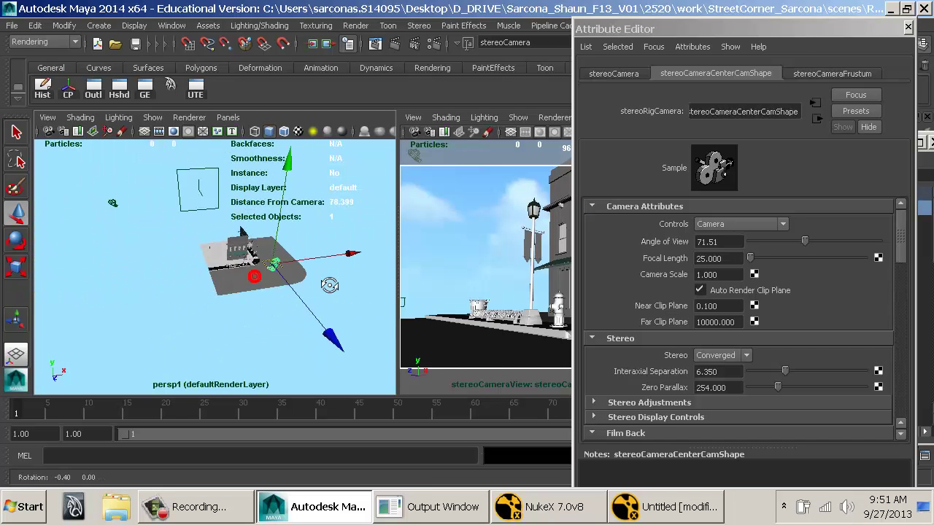
pyautogui.scroll(-6, 329, 285)
pyautogui.moveTo(215, 230); pyautogui.dragTo(272, 267)
pyautogui.moveTo(273, 267); pyautogui.dragTo(150, 253)
pyautogui.press('4')
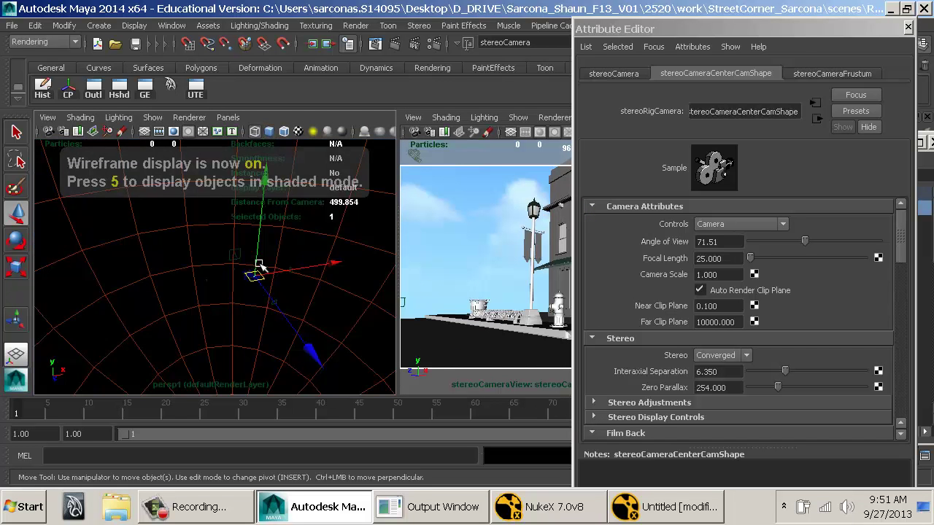
pyautogui.moveTo(250, 275)
pyautogui.mouseDown()
pyautogui.moveTo(365, 354)
pyautogui.moveTo(280, 278)
pyautogui.moveTo(355, 308)
pyautogui.moveTo(208, 299)
pyautogui.moveTo(173, 306)
pyautogui.moveTo(302, 315)
pyautogui.moveTo(310, 325)
pyautogui.moveTo(187, 345)
pyautogui.moveTo(138, 310)
pyautogui.moveTo(249, 333)
pyautogui.mouseUp()
pyautogui.press('5')
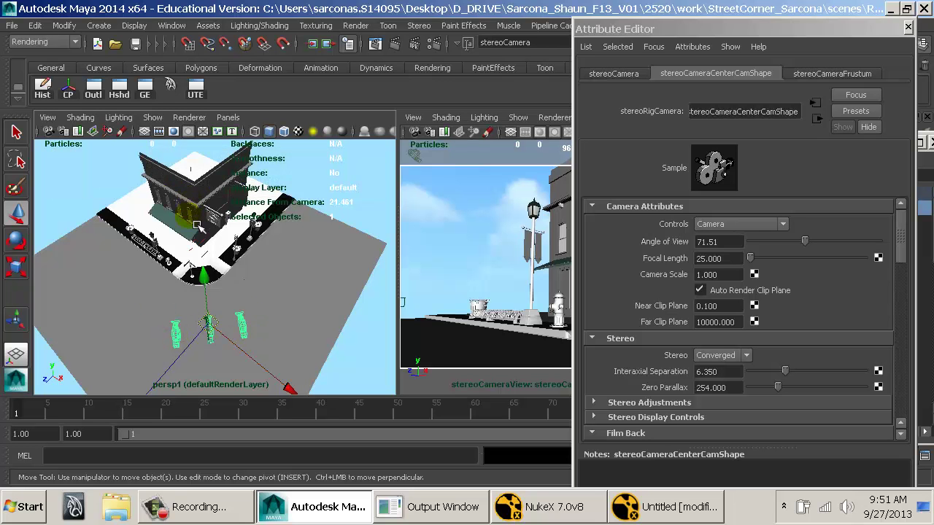
# Set the Zero Parallax of stereoCameraCenterCamShape to 5.
pyautogui.click(739, 391)
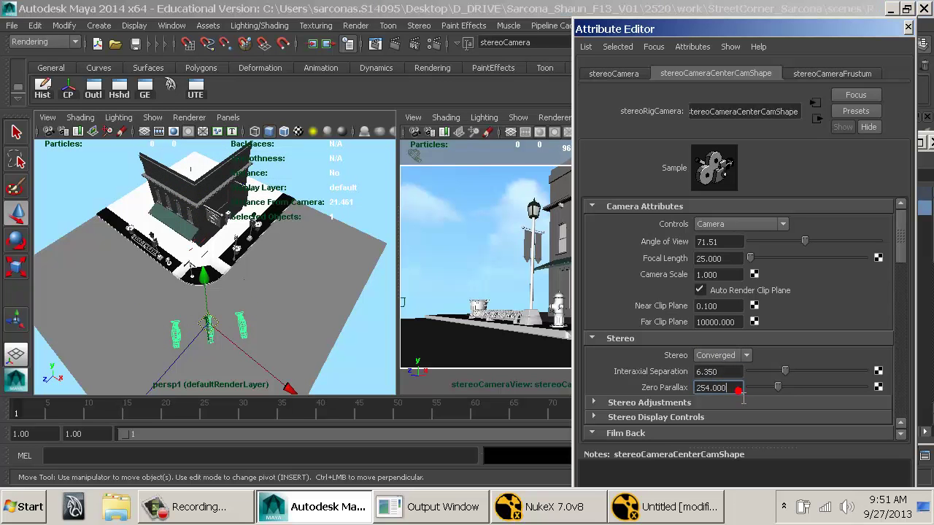
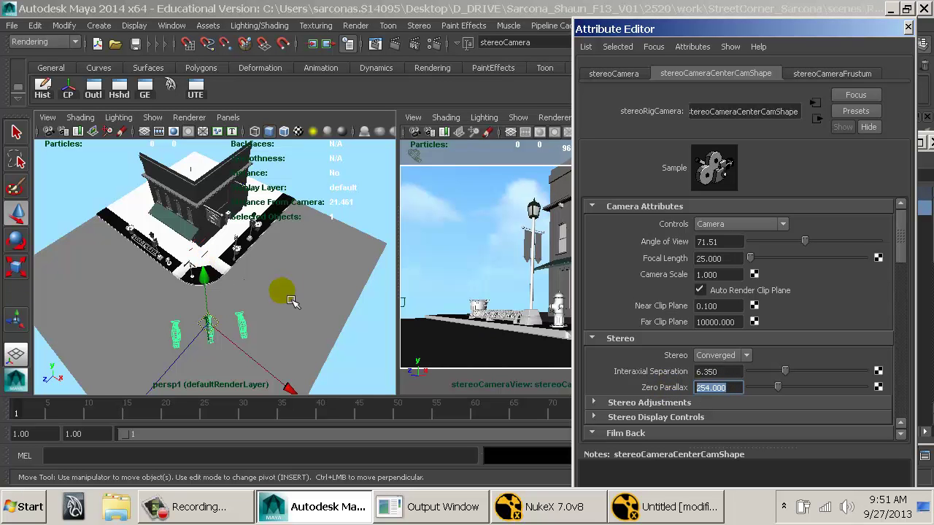
pyautogui.keyDown('alt'); pyautogui.moveTo(287, 297); pyautogui.dragTo(244, 311); pyautogui.keyUp('alt')
pyautogui.keyDown('alt'); pyautogui.moveTo(221, 263); pyautogui.dragTo(313, 295); pyautogui.keyUp('alt')
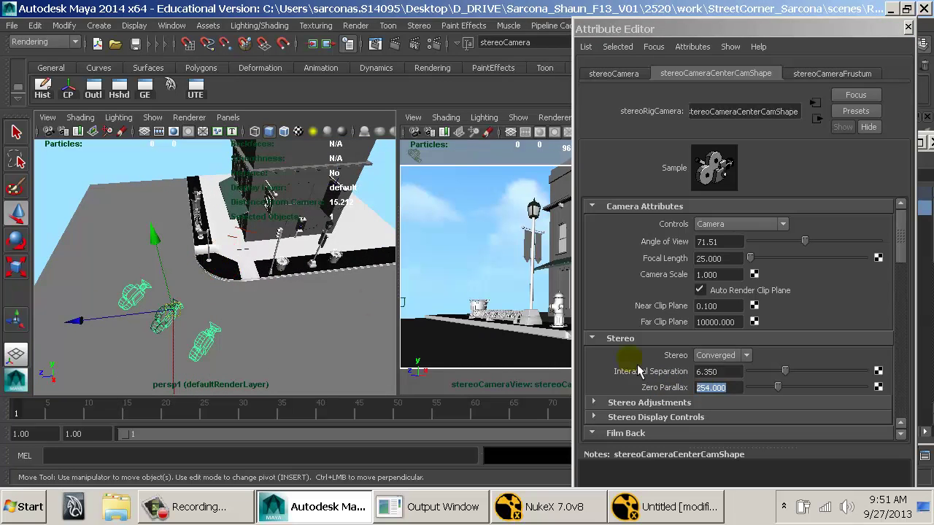
pyautogui.moveTo(734, 389); pyautogui.dragTo(678, 391)
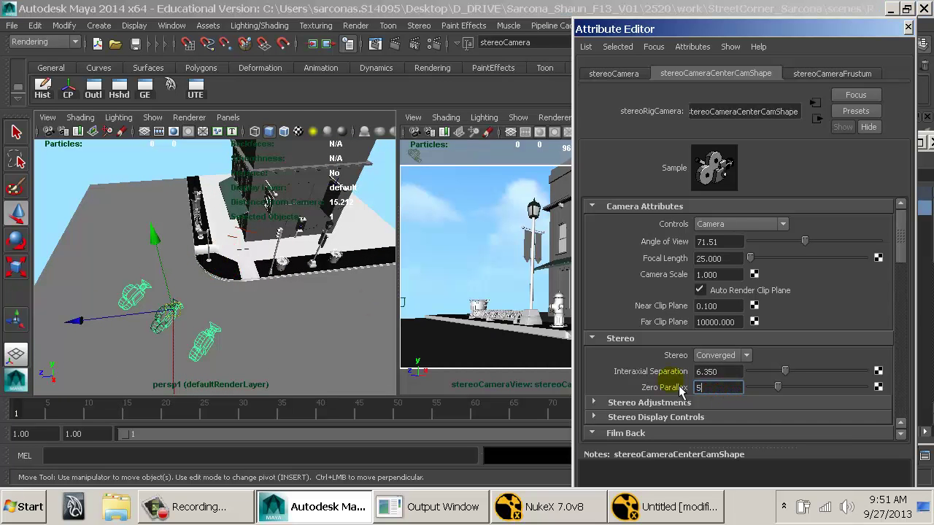
pyautogui.press('Return')
# Move the Attribute Editor clear of the stereo view and inspect the angle of the rig's converging cameras in persp1.
pyautogui.moveTo(259, 302)
pyautogui.mouseDown()
pyautogui.moveTo(215, 313)
pyautogui.moveTo(286, 271)
pyautogui.moveTo(292, 255)
pyautogui.moveTo(219, 331)
pyautogui.moveTo(264, 321)
pyautogui.mouseUp()
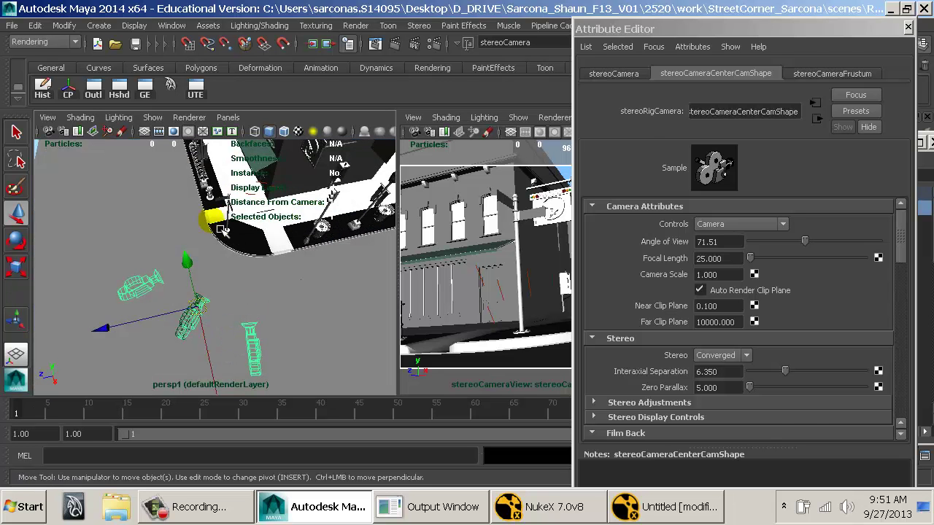
pyautogui.moveTo(641, 28); pyautogui.dragTo(830, 28)
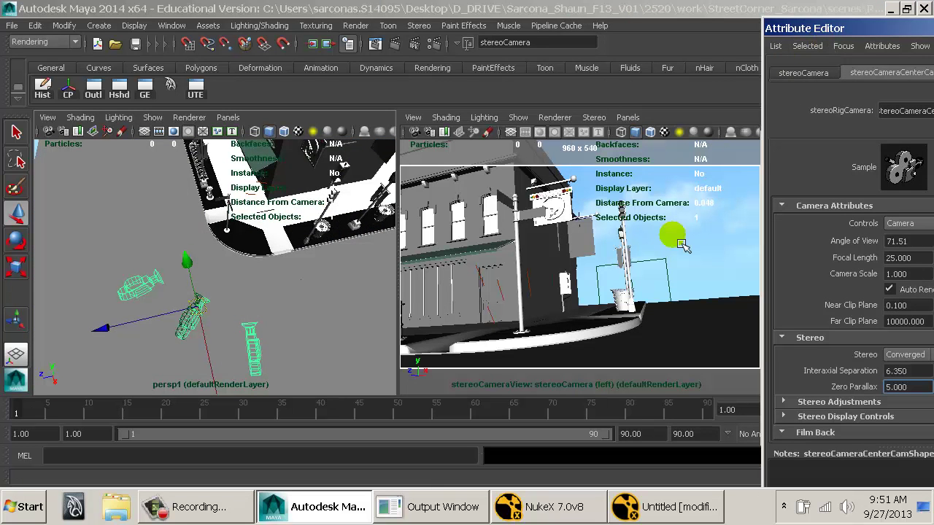
pyautogui.moveTo(268, 308); pyautogui.dragTo(233, 259)
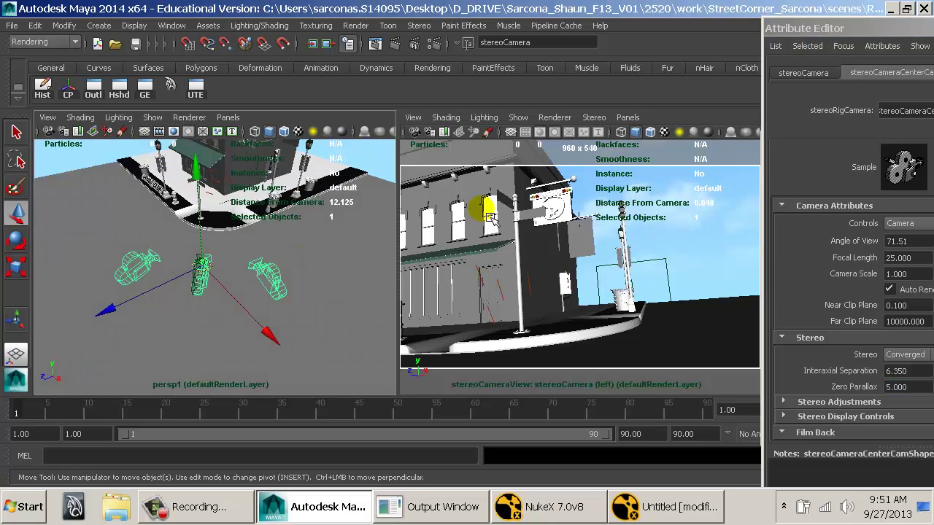
# Float the Stereo display modes again and compare the Left Eye and Right Eye views of the converged rig.
pyautogui.click(592, 118)
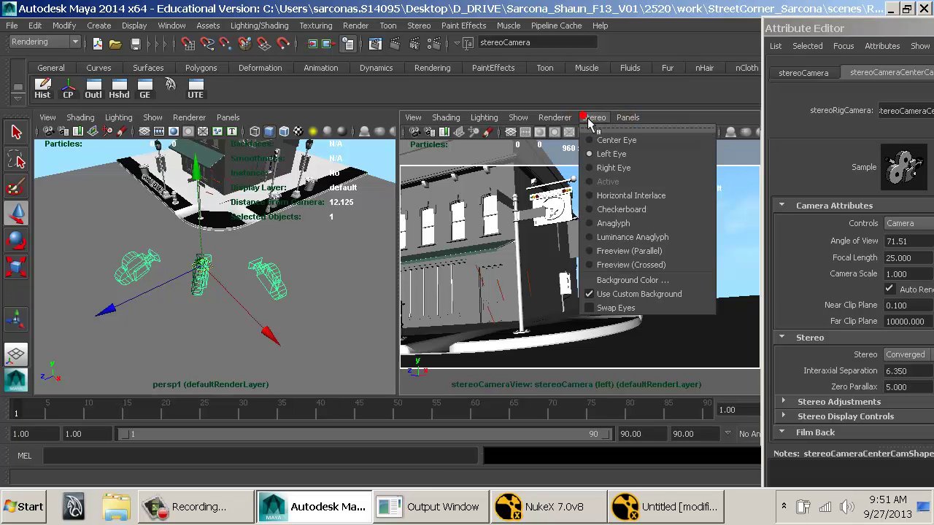
pyautogui.click(593, 128)
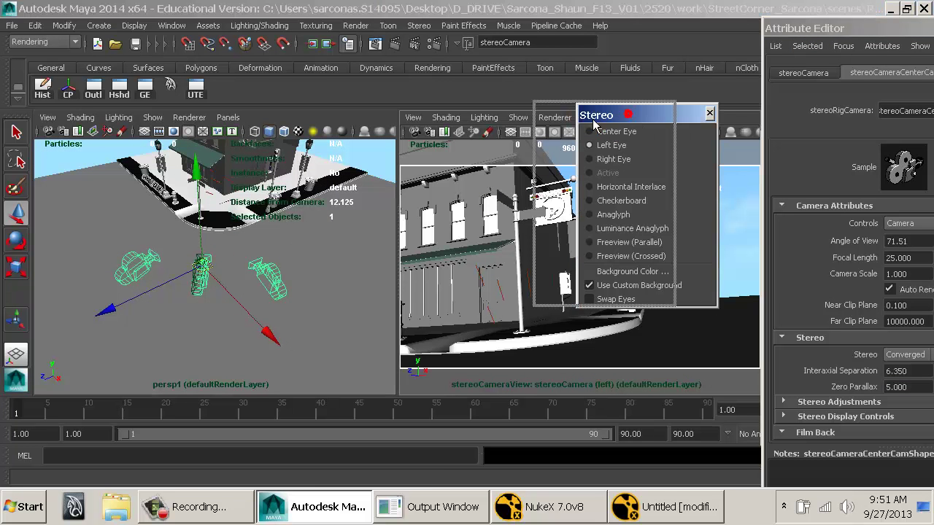
pyautogui.moveTo(584, 109); pyautogui.dragTo(372, 69)
pyautogui.click(378, 115)
pyautogui.click(371, 99)
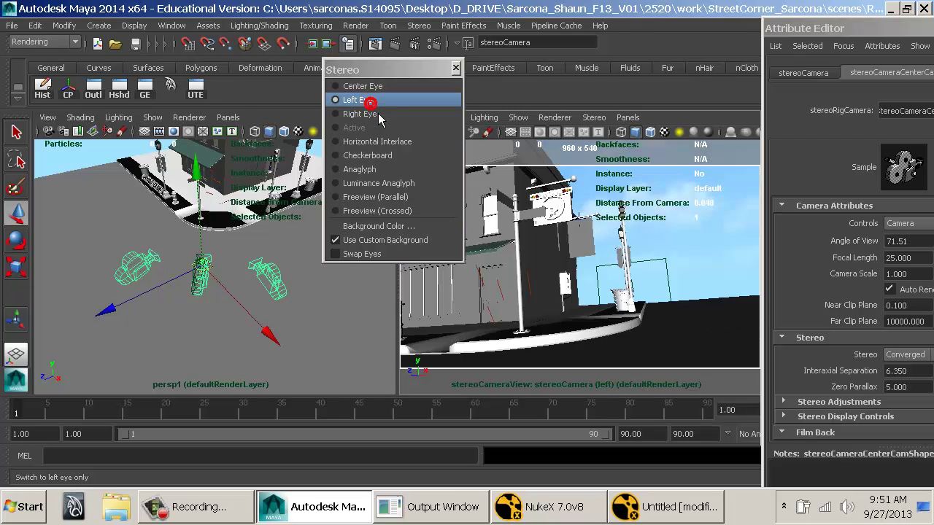
pyautogui.click(380, 115)
pyautogui.click(371, 100)
pyautogui.click(380, 115)
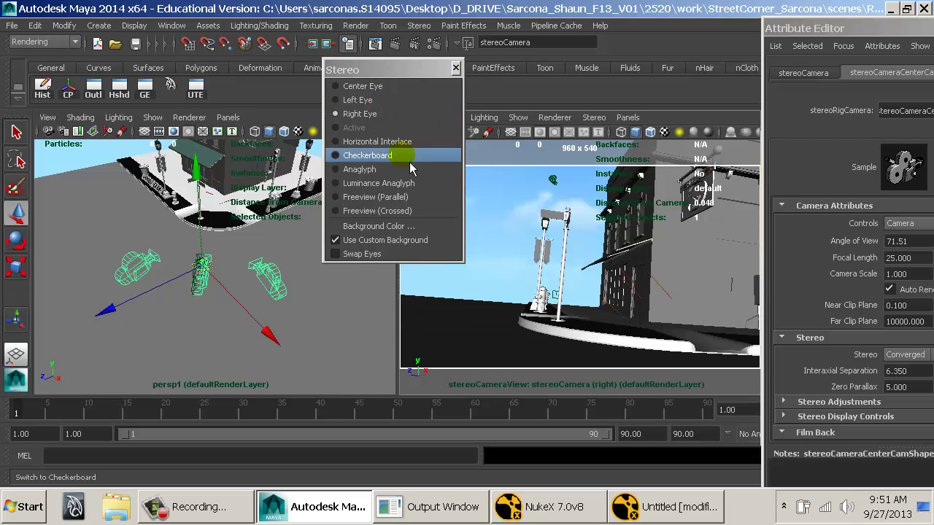
# Move the Outliner aside and restore the Attribute Editor as a floating window.
pyautogui.moveTo(809, 29); pyautogui.dragTo(874, 306)
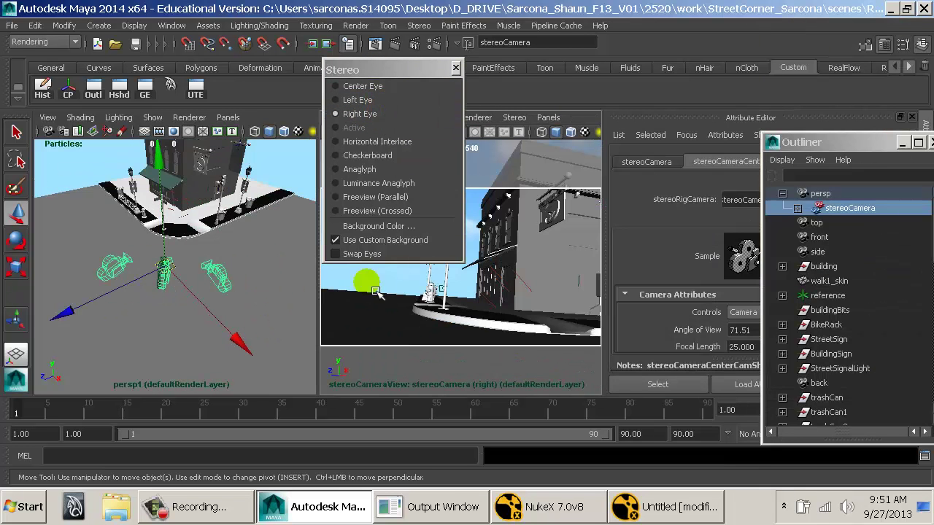
pyautogui.moveTo(877, 143); pyautogui.dragTo(789, 235)
pyautogui.doubleClick(824, 114)
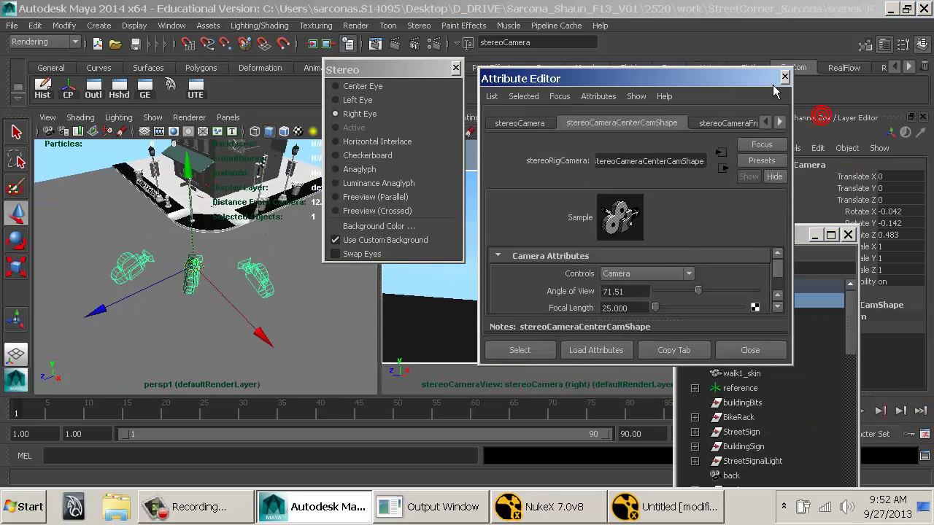
# Close the Attribute Editor and set stereoCamera's Rotate X, Y and Z to 0.
pyautogui.click(788, 76)
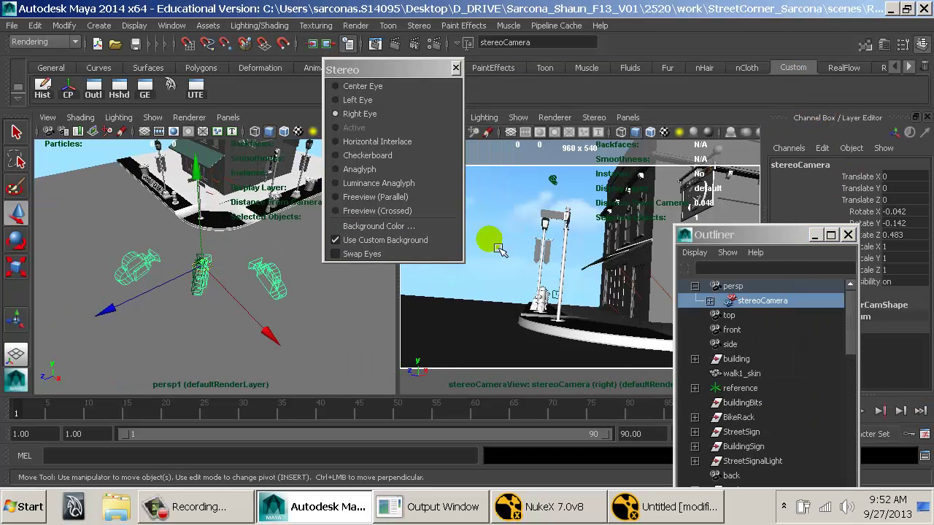
pyautogui.moveTo(905, 212); pyautogui.dragTo(908, 235)
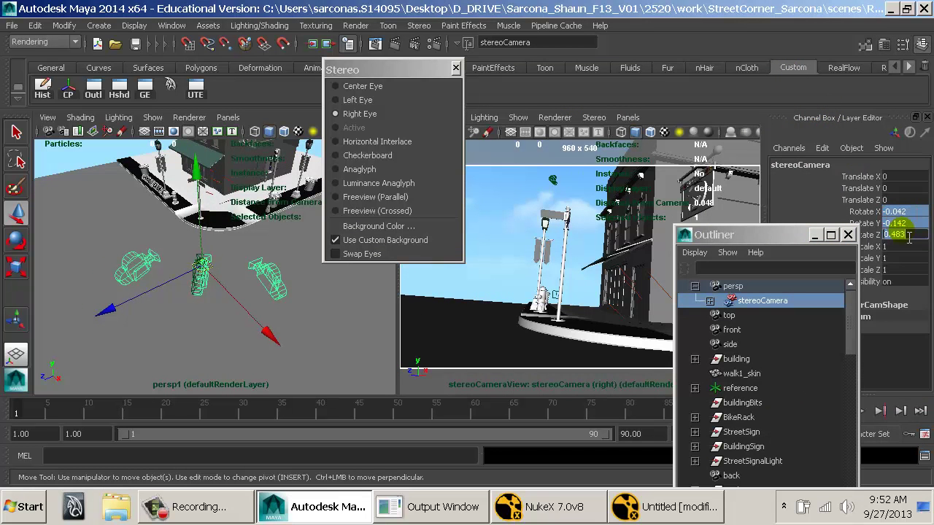
pyautogui.write('0')
pyautogui.press('Return')
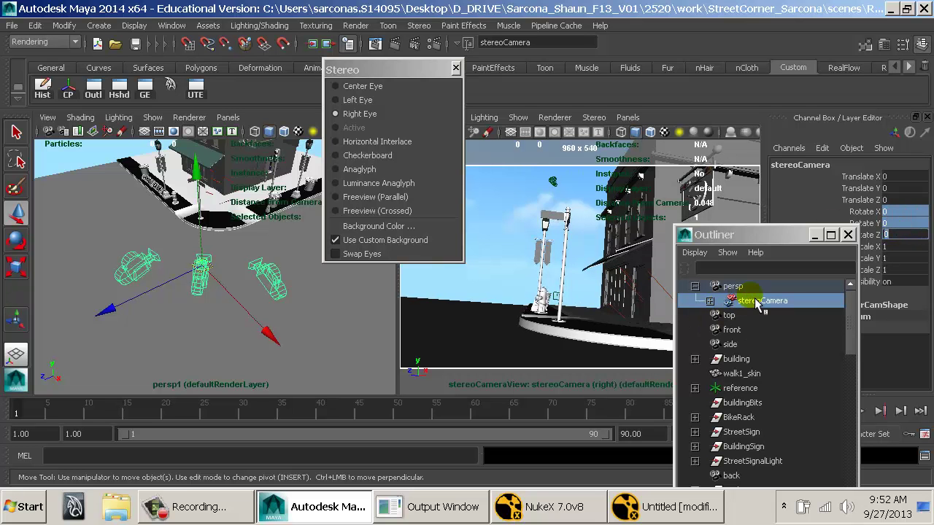
# Expand stereoCamera's hierarchy in the Outliner and display a smaller Rotate manipulator on the rig.
pyautogui.click(730, 301)
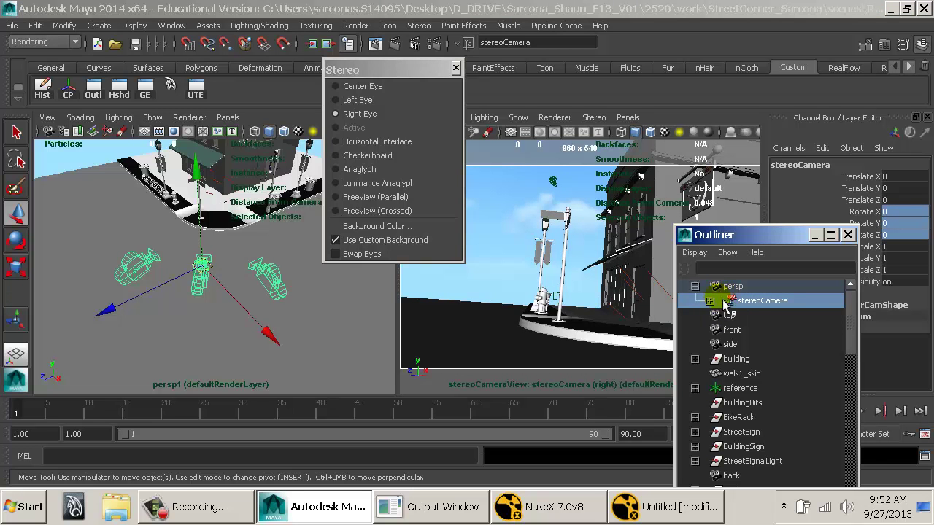
pyautogui.click(710, 300)
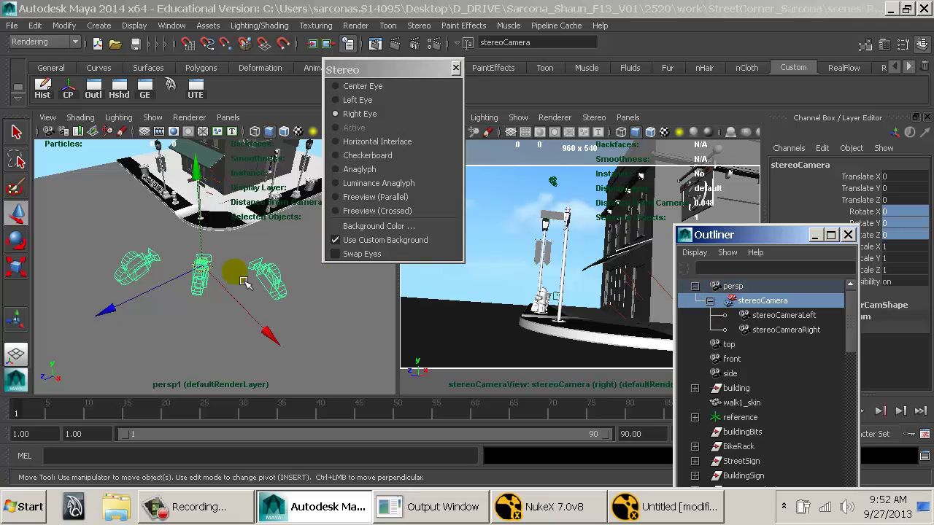
pyautogui.press('e')
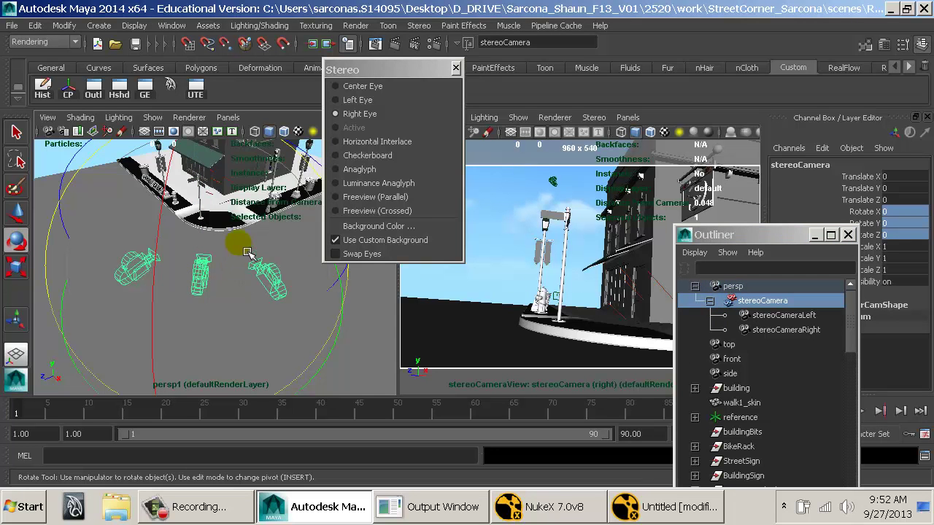
pyautogui.press('-')
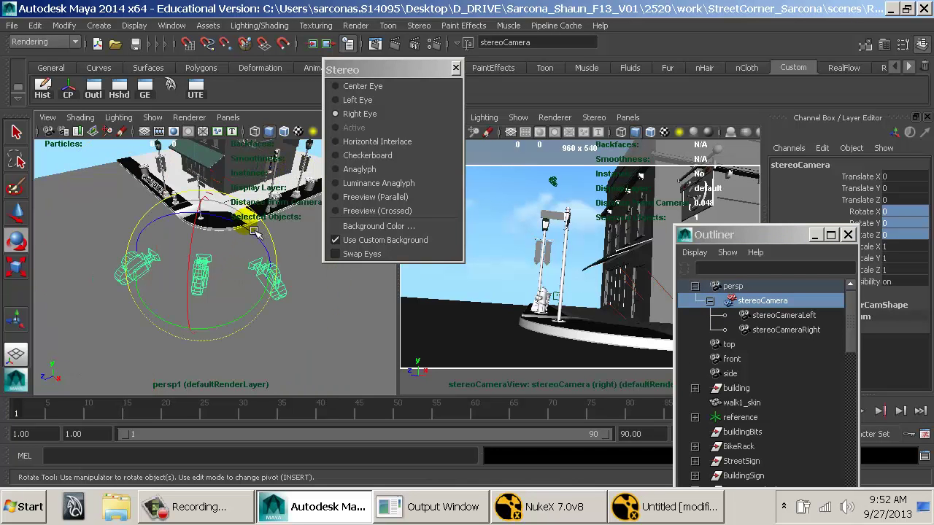
# Compare the rig's Left Eye and Right Eye views and inspect the cameras in persp1.
pyautogui.click(410, 99)
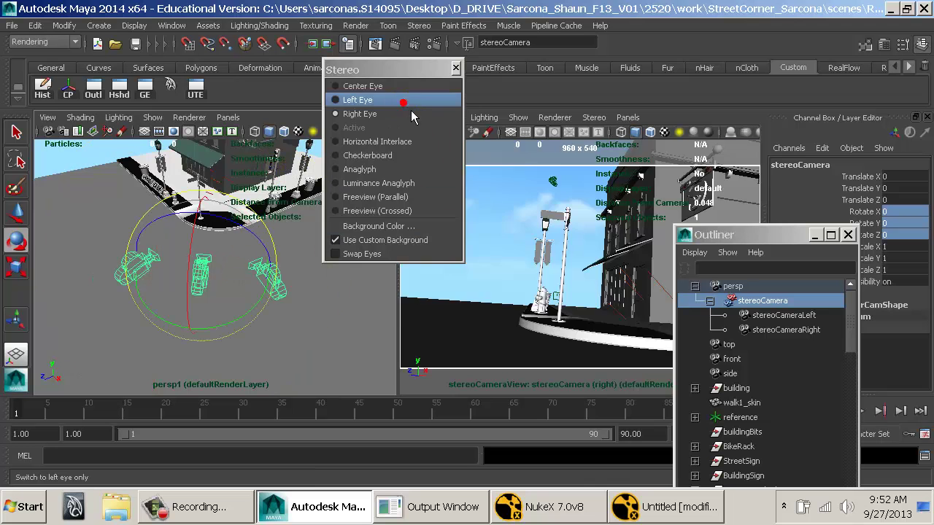
pyautogui.click(410, 113)
pyautogui.click(409, 119)
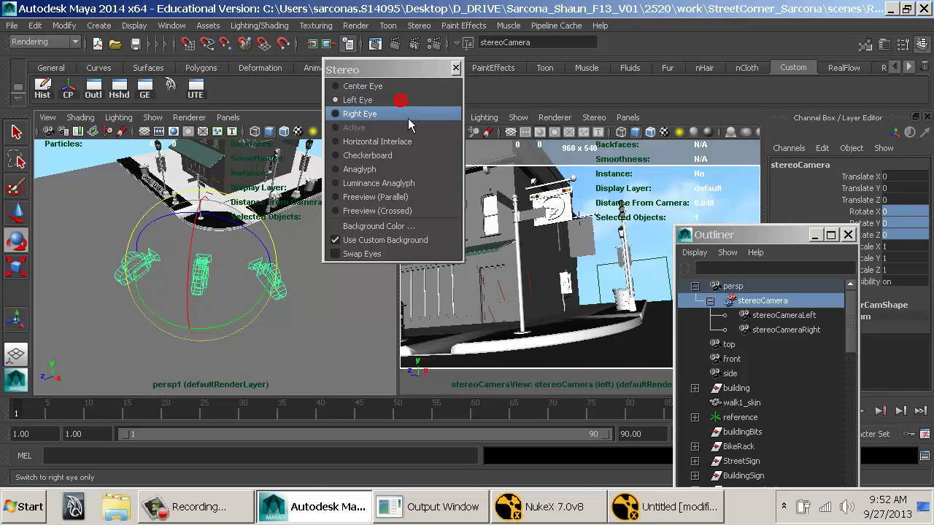
pyautogui.click(408, 118)
pyautogui.moveTo(280, 240); pyautogui.dragTo(277, 236)
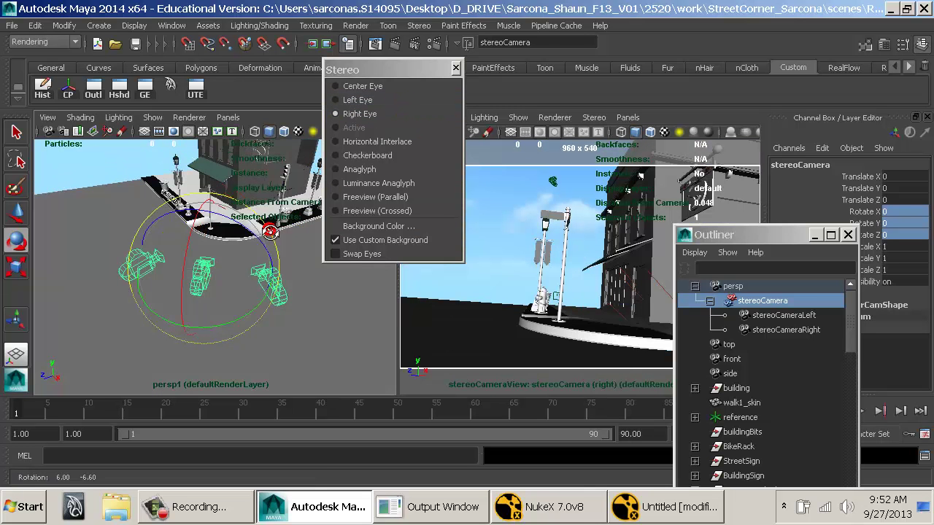
# Select stereoCameraRight and the persp camera in turn, and check the persp camera's Rotate Order.
pyautogui.press('q')
pyautogui.click(291, 296)
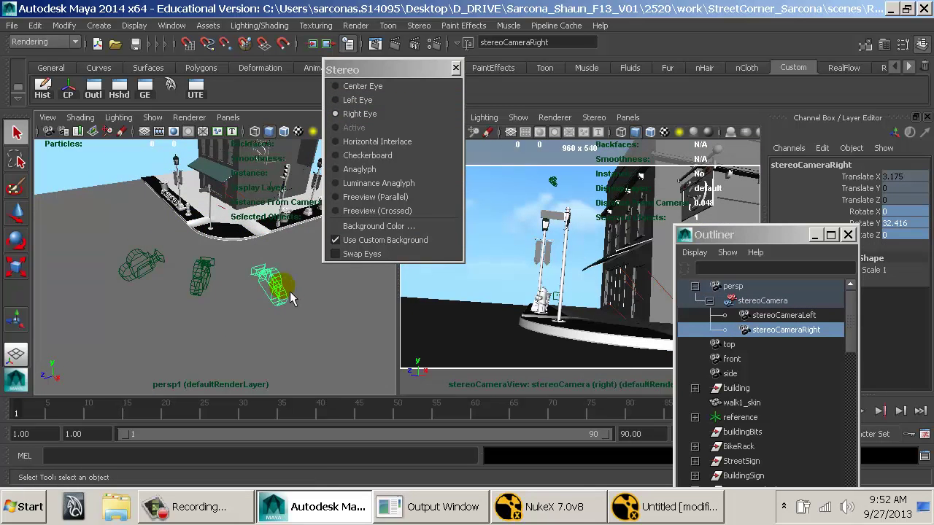
pyautogui.press('e')
pyautogui.press('q')
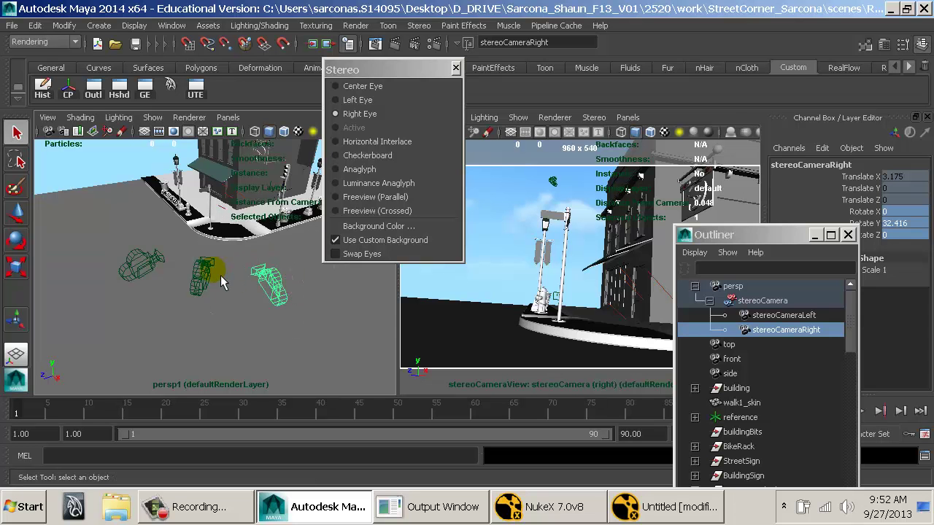
pyautogui.click(206, 271)
pyautogui.hotkey('ctrl', 'a')
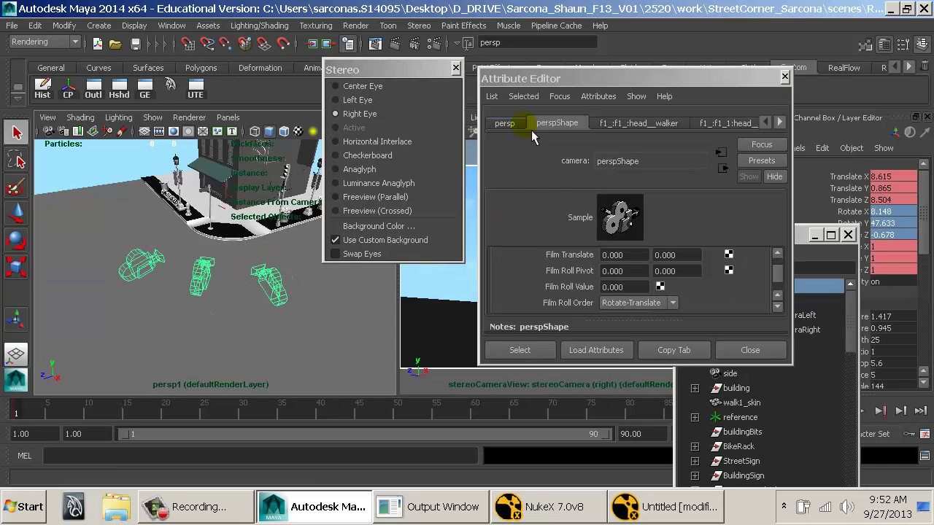
pyautogui.click(505, 122)
pyautogui.click(615, 285)
pyautogui.click(621, 286)
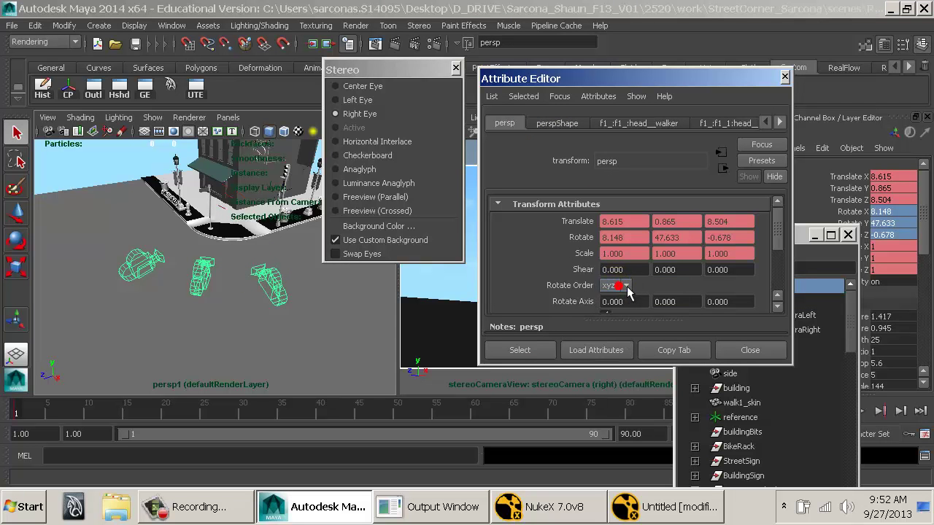
# Reselect stereoCamera in the Outliner and look through its transform and center camera shape attributes.
pyautogui.click(94, 89)
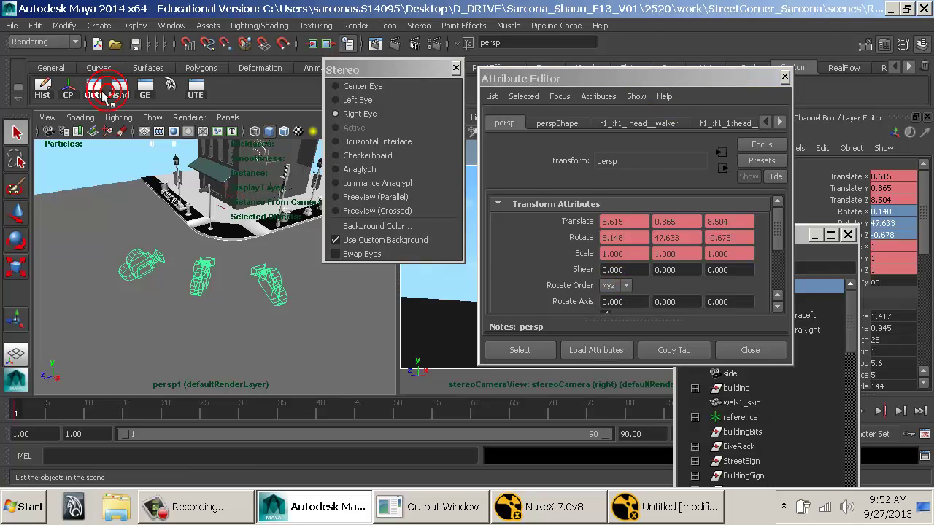
pyautogui.click(761, 300)
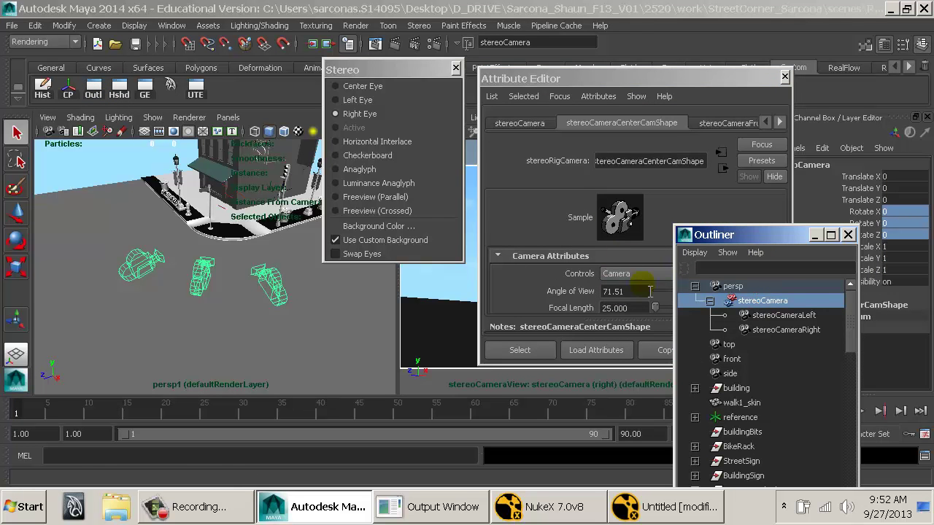
pyautogui.click(516, 124)
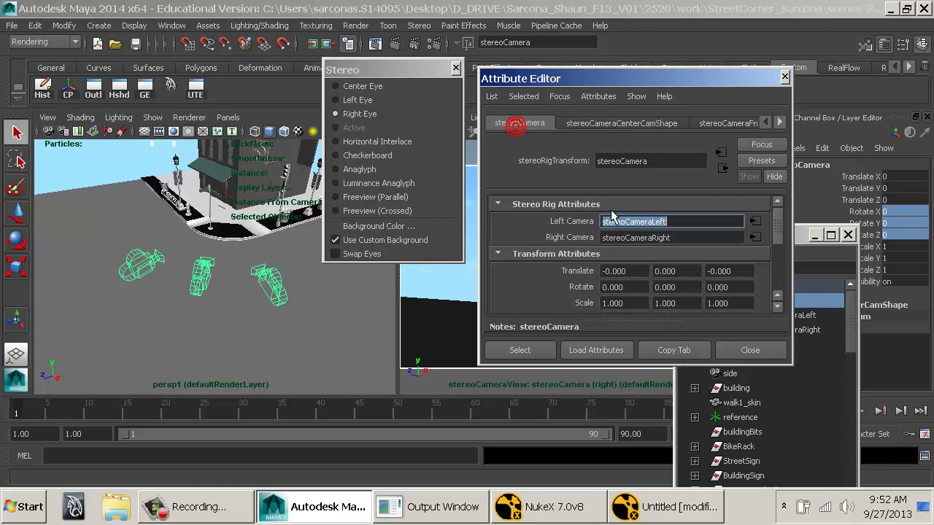
pyautogui.click(615, 130)
pyautogui.scroll(-2, 671, 256)
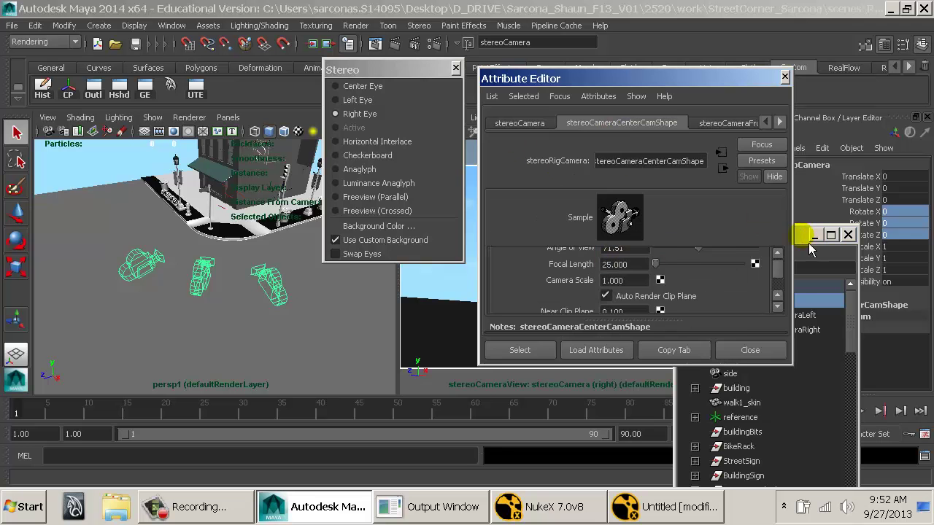
# Move the Outliner clear of the Attribute Editor, pick the middle camera in persp1 and show that view in wireframe.
pyautogui.moveTo(806, 238); pyautogui.dragTo(163, 251)
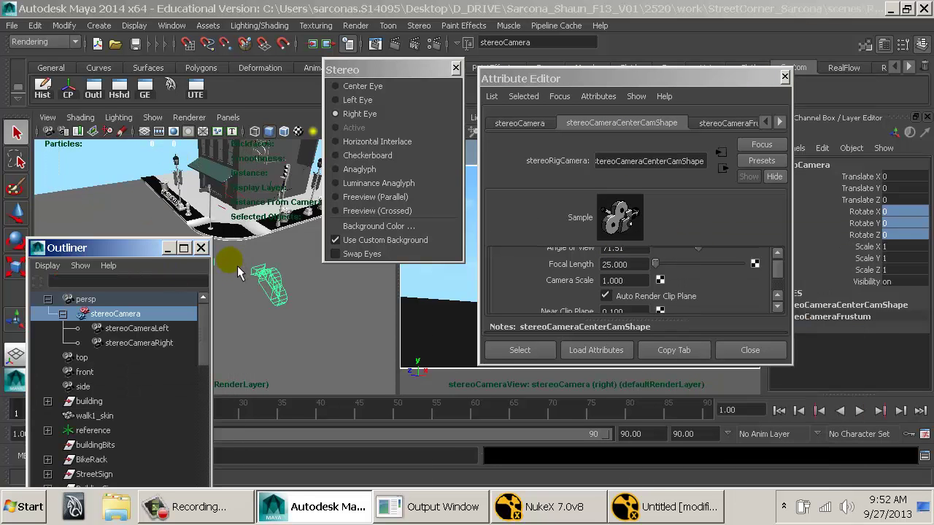
pyautogui.keyDown('alt'); pyautogui.moveTo(238, 267); pyautogui.dragTo(293, 273); pyautogui.keyUp('alt')
pyautogui.click(255, 277)
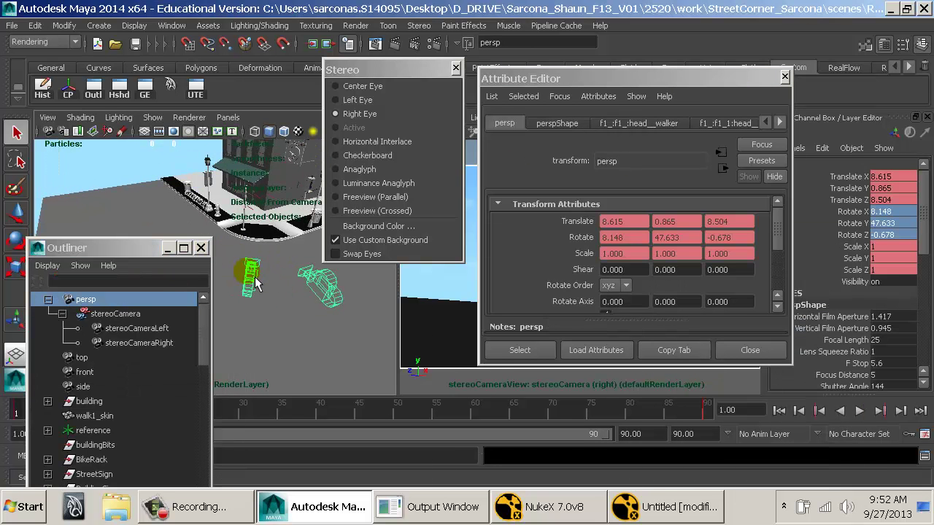
pyautogui.press('4')
pyautogui.moveTo(269, 304); pyautogui.dragTo(271, 313)
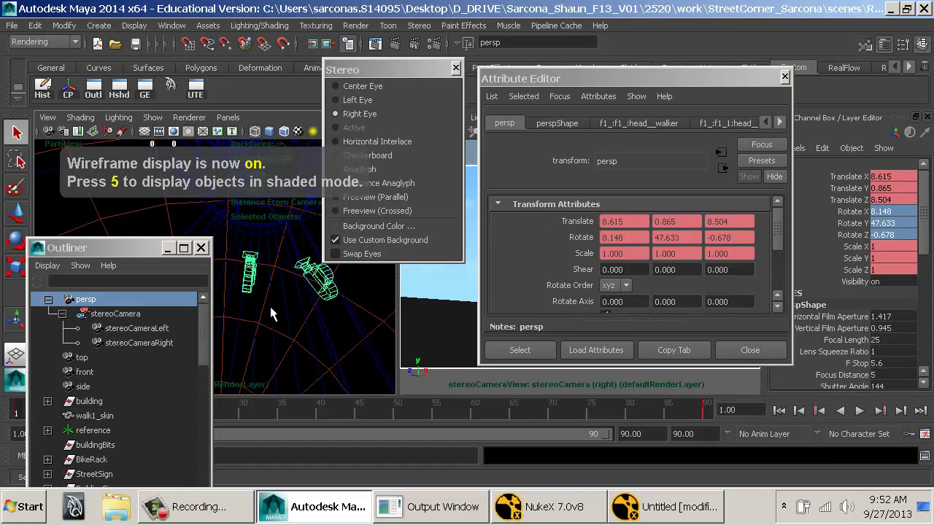
# Set the Rotate Order of the stereoCamera transform to xyz.
pyautogui.click(259, 304)
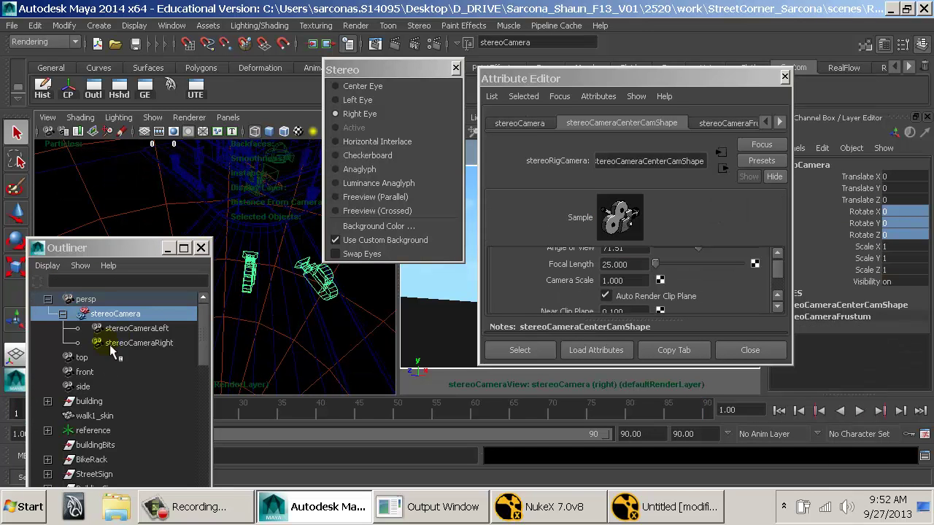
pyautogui.scroll(2, 592, 291)
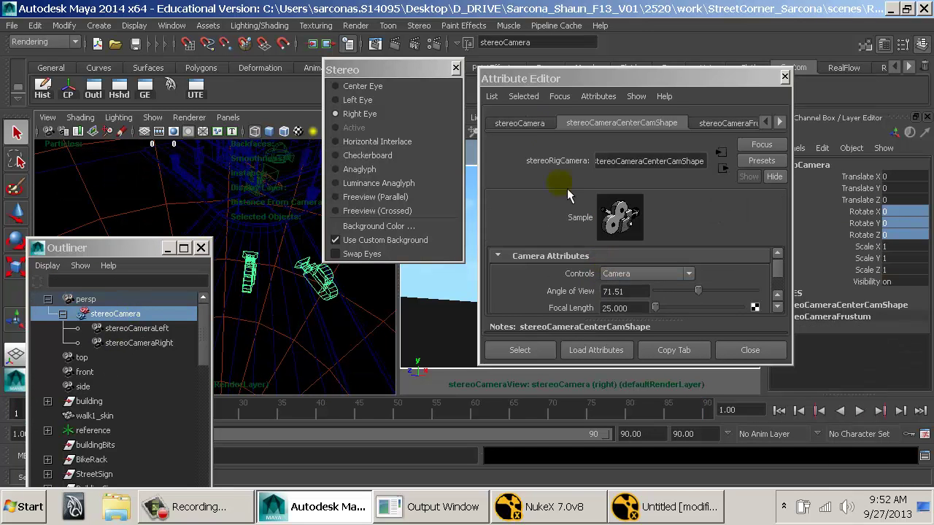
pyautogui.click(517, 122)
pyautogui.click(598, 123)
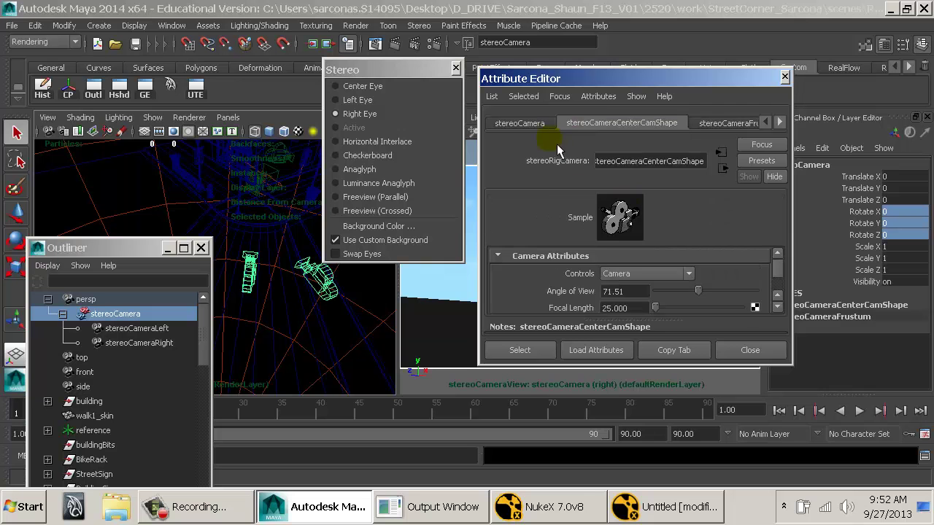
pyautogui.click(537, 123)
pyautogui.scroll(-4, 595, 239)
pyautogui.click(610, 205)
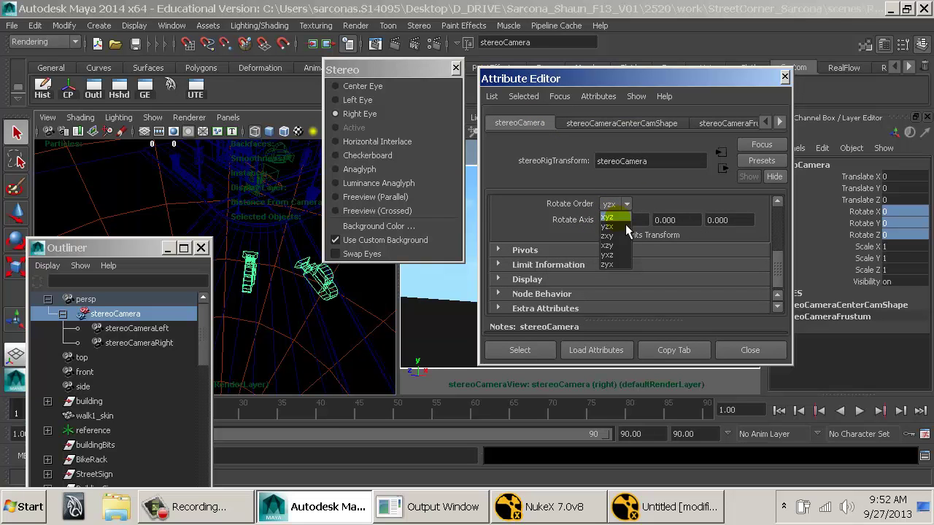
pyautogui.click(624, 219)
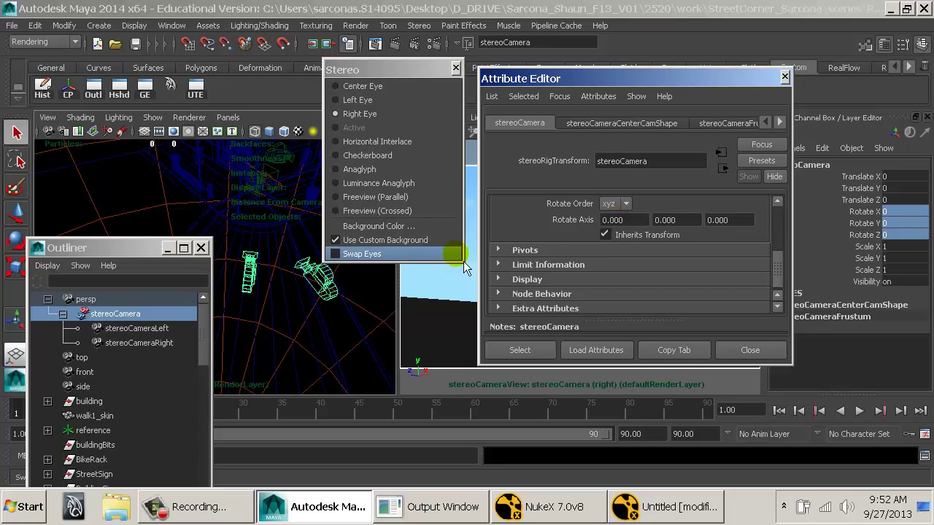
# Return persp1 to shaded display and move the Attribute Editor clear of the stereo view.
pyautogui.press('5')
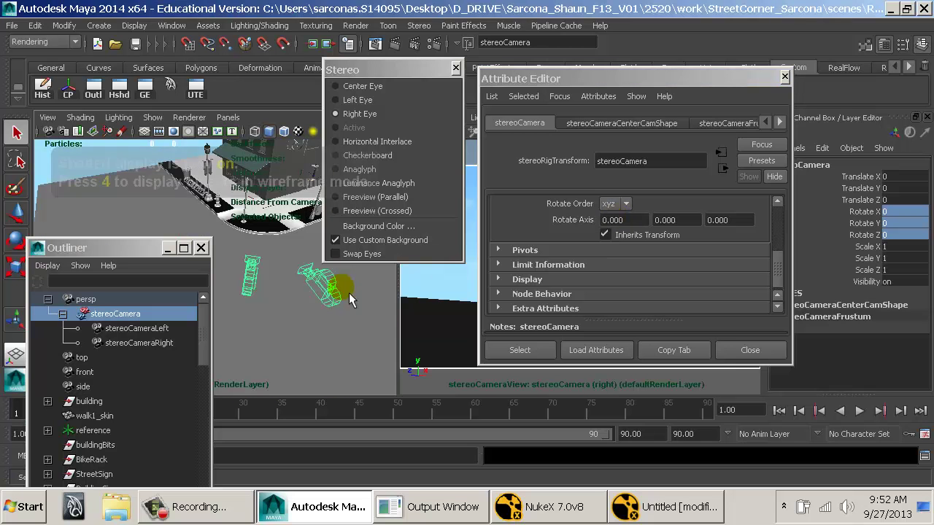
pyautogui.moveTo(615, 77); pyautogui.dragTo(850, 75)
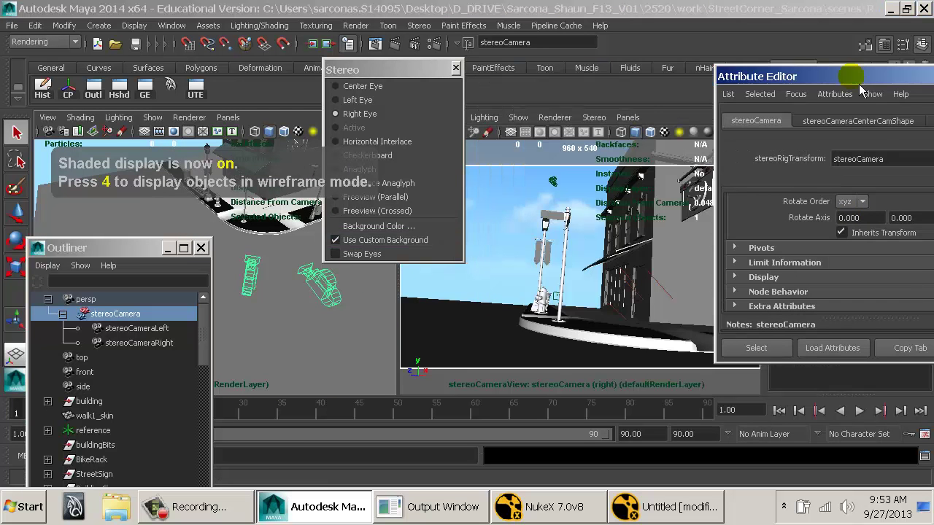
pyautogui.moveTo(793, 84); pyautogui.dragTo(755, 78)
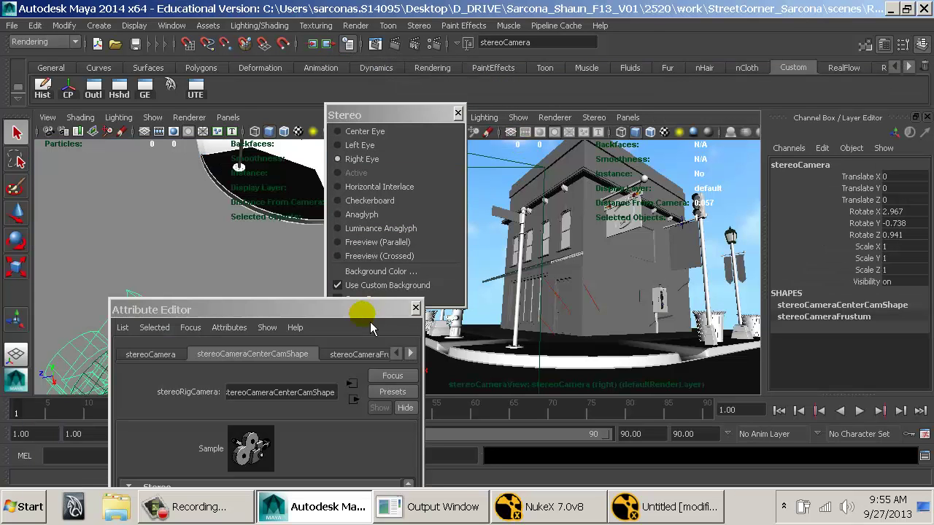
# Reposition the Attribute Editor beside the stereo view and look through that view's eye modes and stereoCamera Rig camera choices.
pyautogui.moveTo(362, 312); pyautogui.dragTo(420, 95)
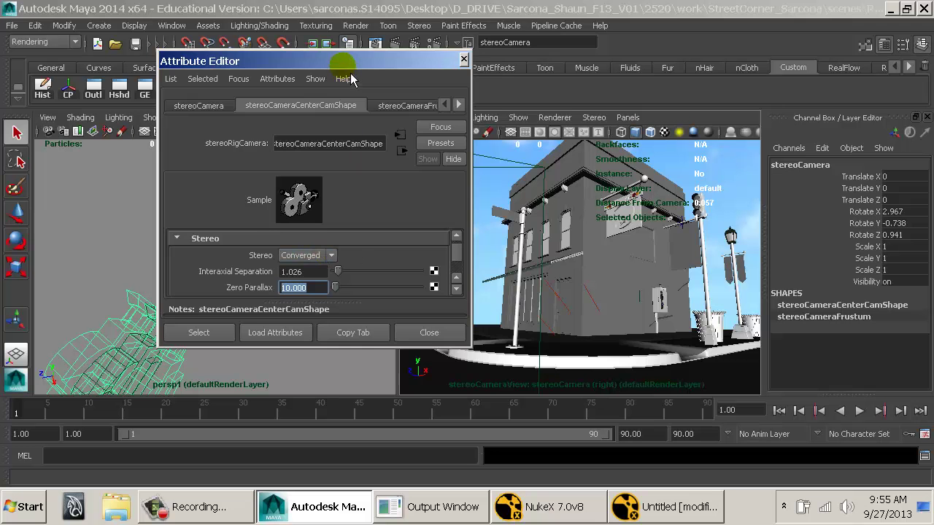
pyautogui.moveTo(343, 62); pyautogui.dragTo(461, 191)
pyautogui.click(595, 118)
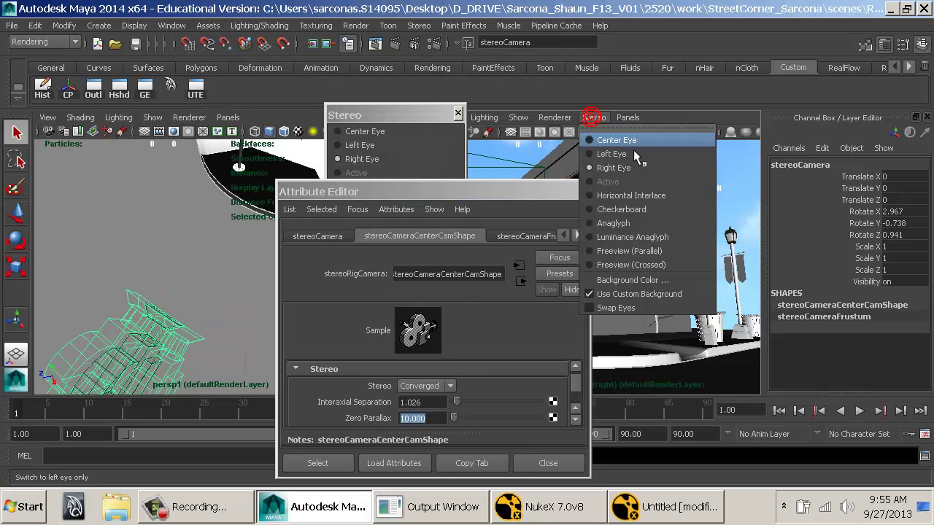
pyautogui.click(628, 118)
pyautogui.moveTo(700, 145)
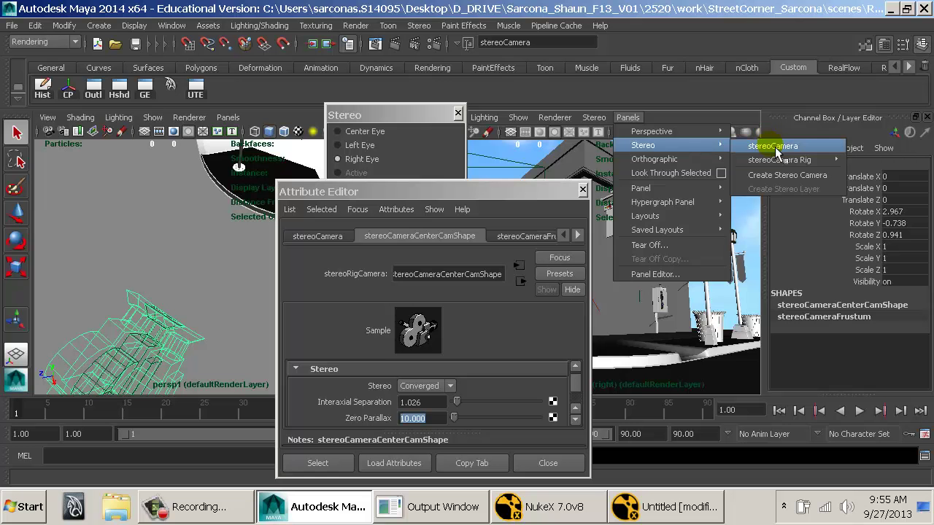
pyautogui.moveTo(773, 159)
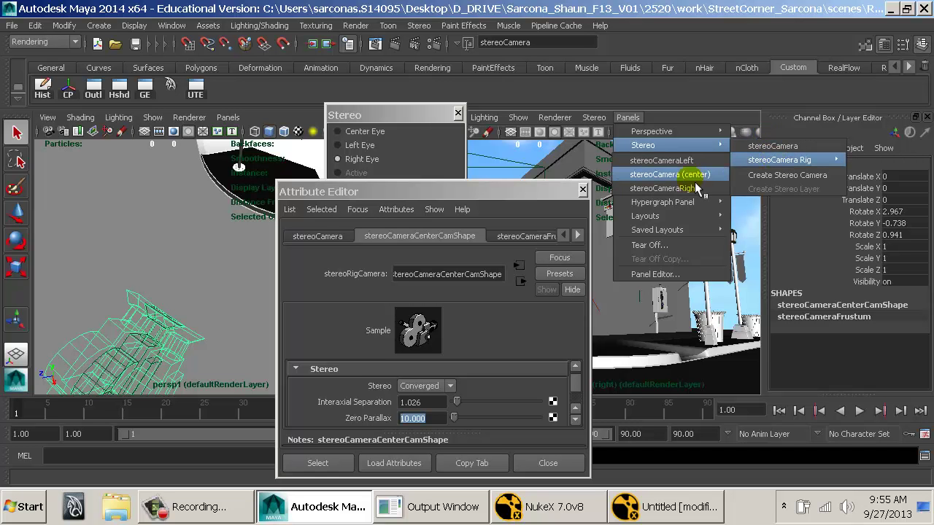
pyautogui.click(417, 192)
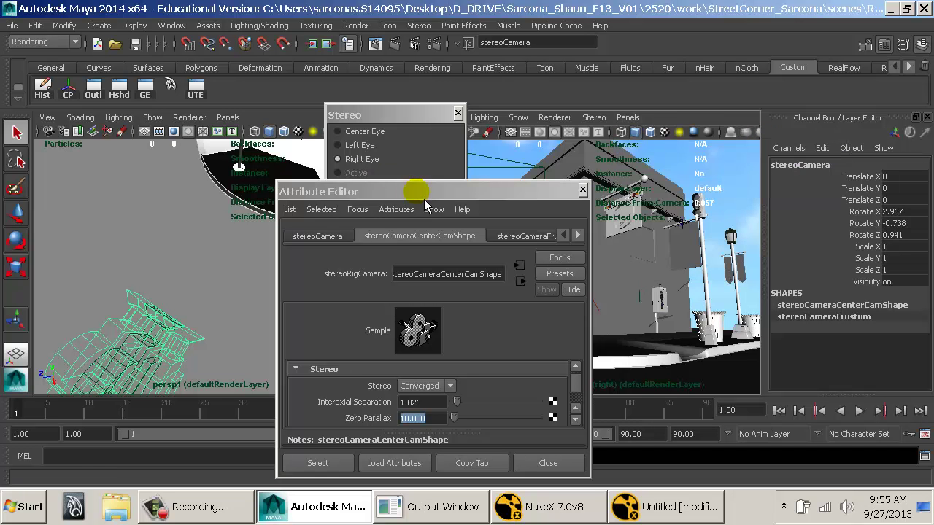
pyautogui.moveTo(416, 192); pyautogui.dragTo(214, 122)
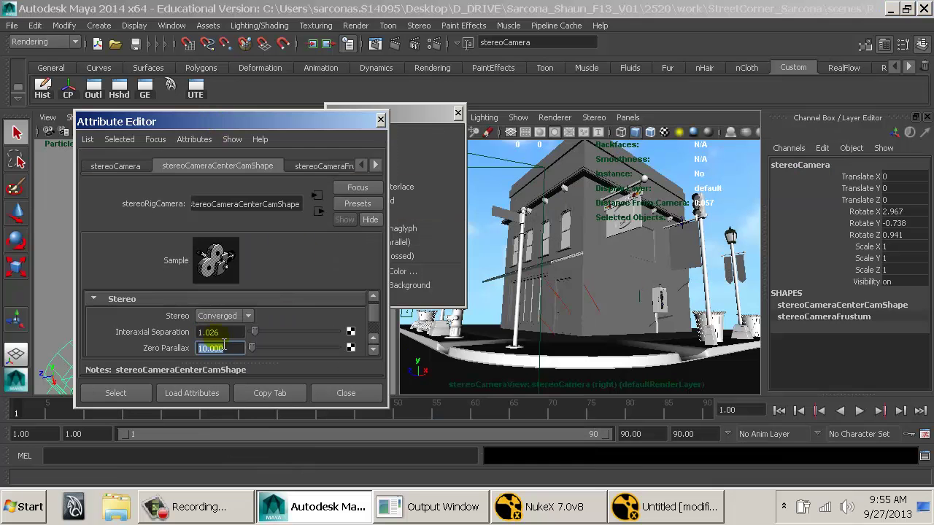
# Set the Zero Parallax of stereoCameraCenterCamShape to 5 while observing the rig in persp1, keeping the Attribute Editor off the stereo view.
pyautogui.click(251, 119)
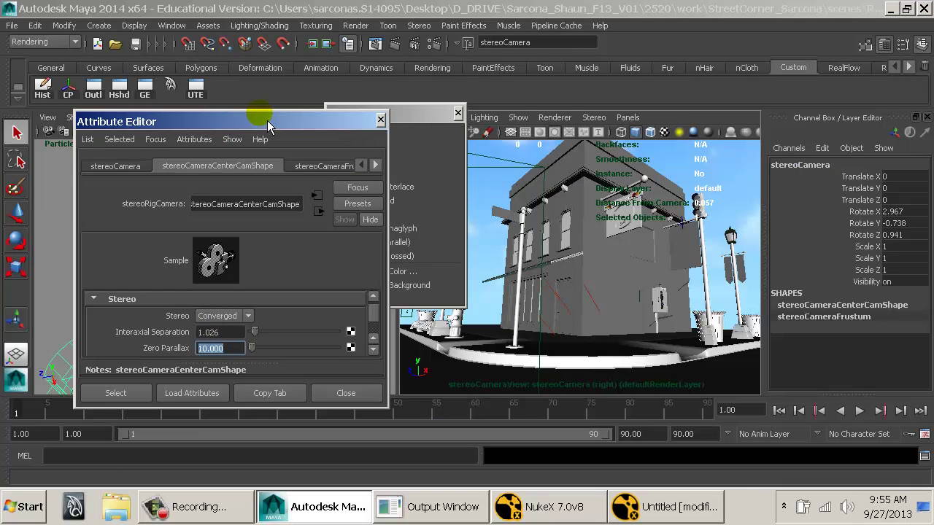
pyautogui.moveTo(259, 113); pyautogui.dragTo(517, 34)
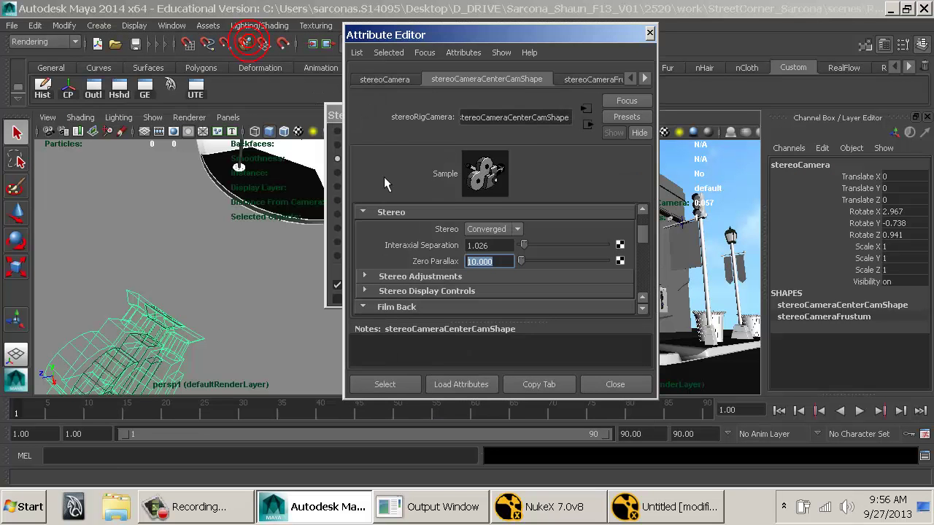
pyautogui.write('5')
pyautogui.press('Return')
pyautogui.moveTo(562, 38); pyautogui.dragTo(283, 59)
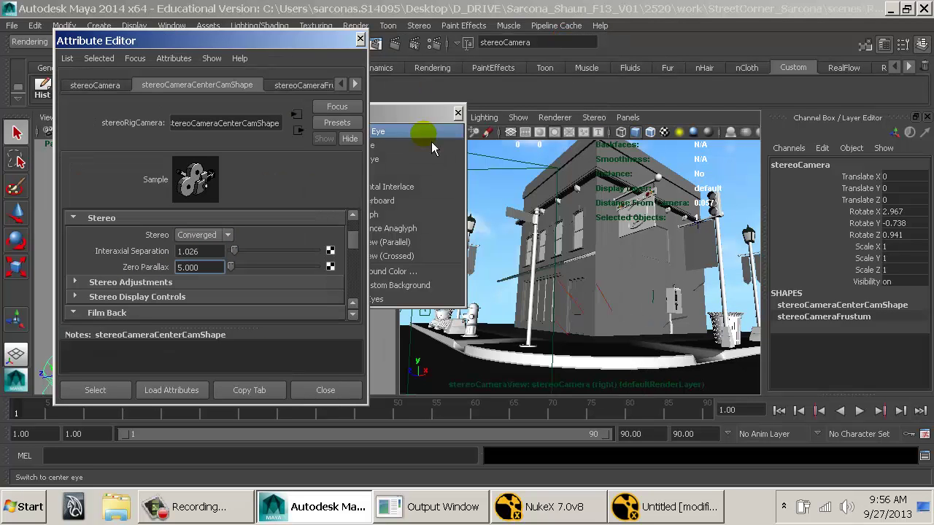
# Uncover the floating Stereo options and alternate between the left and right eye views to examine the convergence at Zero Parallax 5.
pyautogui.moveTo(409, 114); pyautogui.dragTo(419, 86)
pyautogui.click(410, 117)
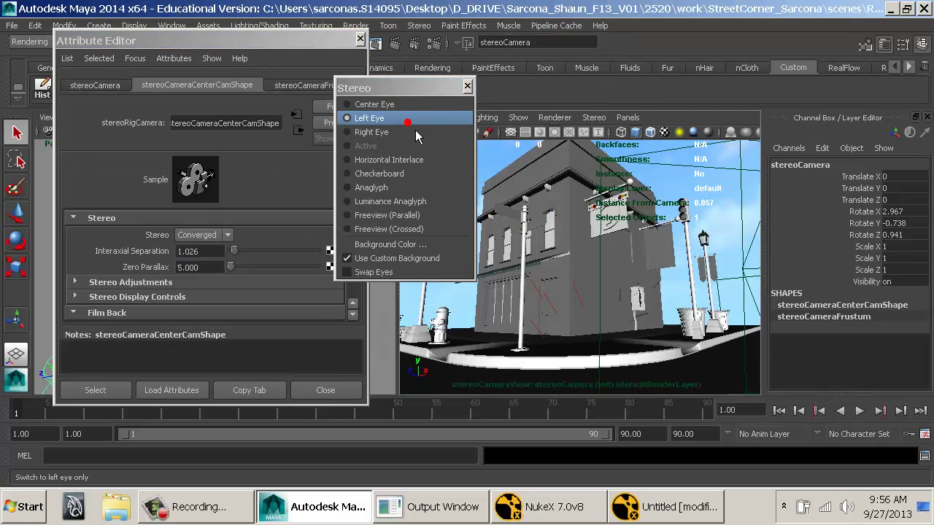
pyautogui.click(410, 132)
pyautogui.click(410, 119)
pyautogui.click(413, 132)
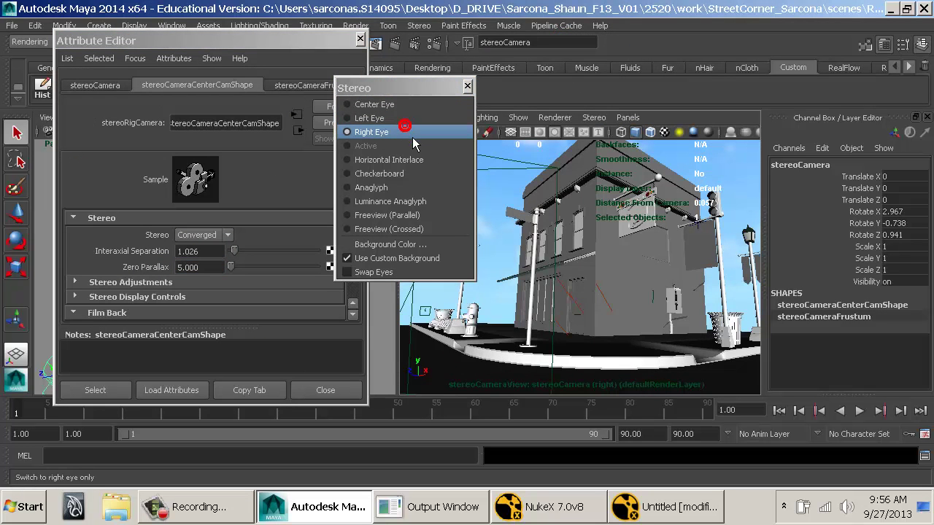
pyautogui.click(406, 120)
pyautogui.click(406, 133)
pyautogui.click(407, 120)
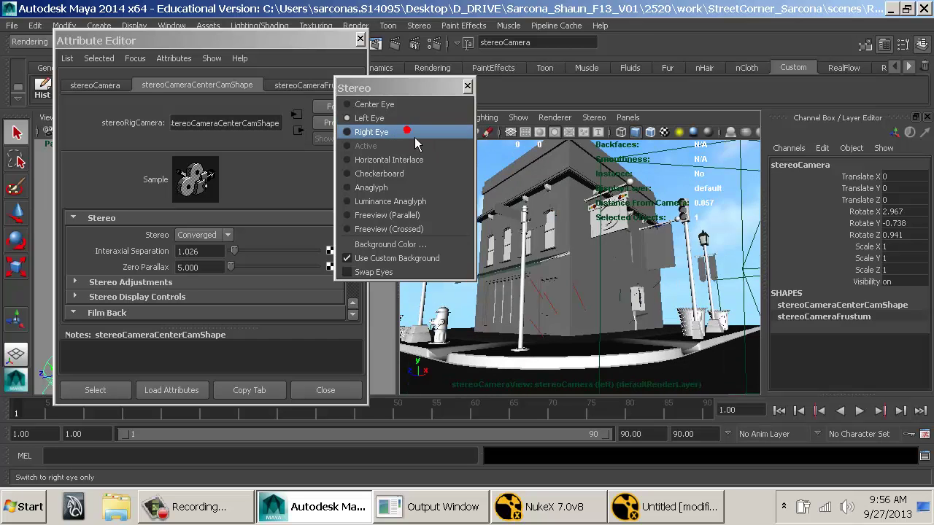
pyautogui.click(406, 129)
pyautogui.click(413, 132)
pyautogui.click(413, 119)
pyautogui.click(413, 132)
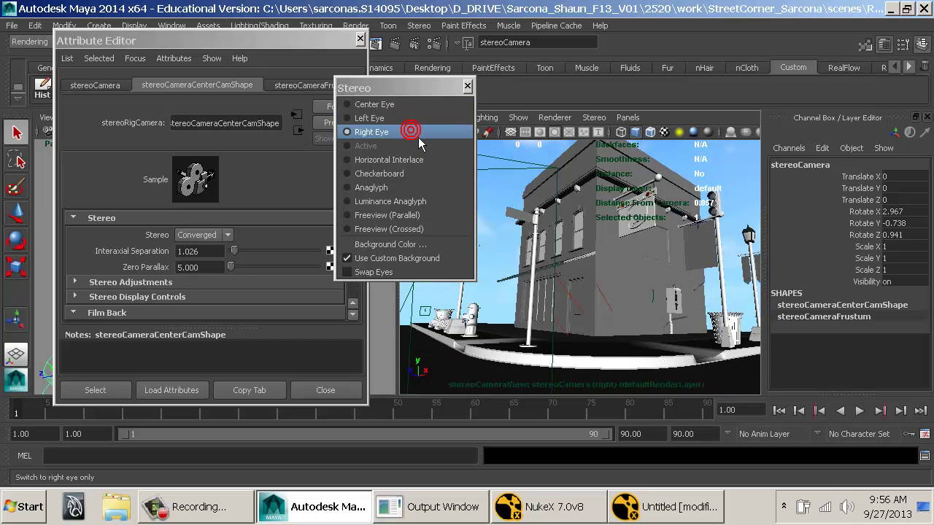
# Set the Zero Parallax back to 10 and compare the left eye view with the right eye view.
pyautogui.click(236, 270)
pyautogui.click(217, 266)
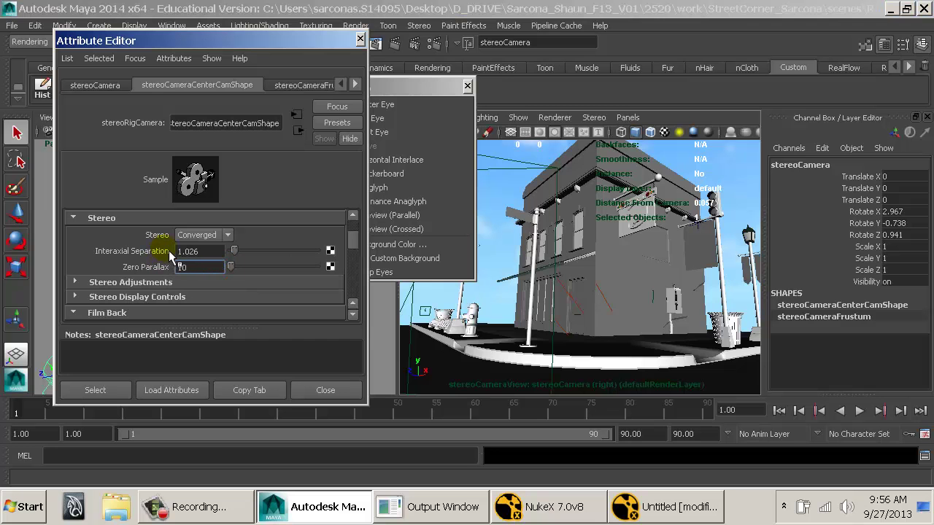
pyautogui.press('Return')
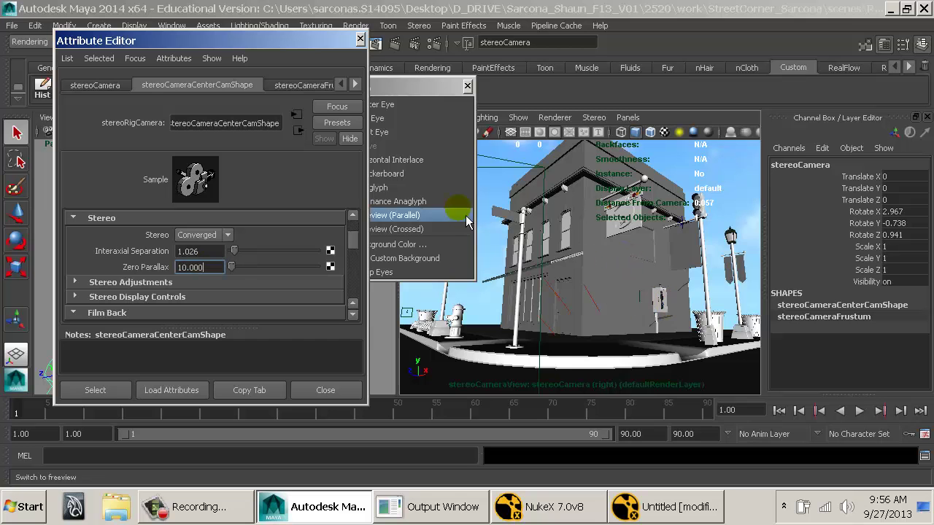
pyautogui.click(423, 119)
pyautogui.click(430, 134)
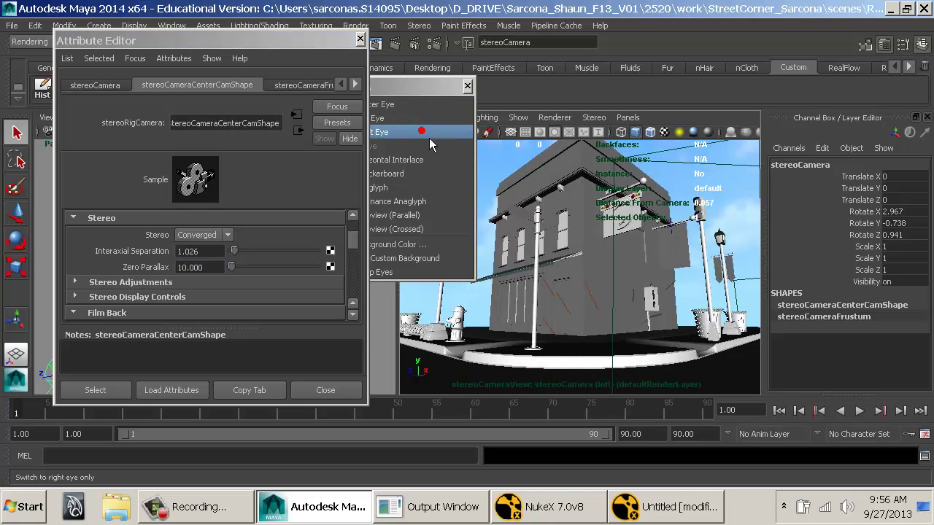
pyautogui.click(421, 120)
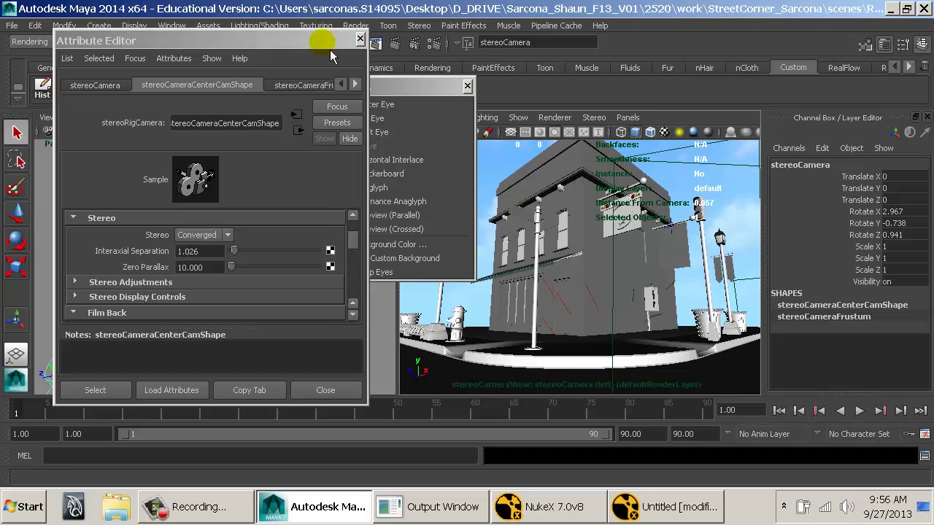
# Uncover persp1, set the Interaxial Separation to 5 and inspect the spacing of the rig's cameras.
pyautogui.moveTo(321, 40); pyautogui.dragTo(595, 40)
pyautogui.moveTo(232, 284); pyautogui.dragTo(167, 267)
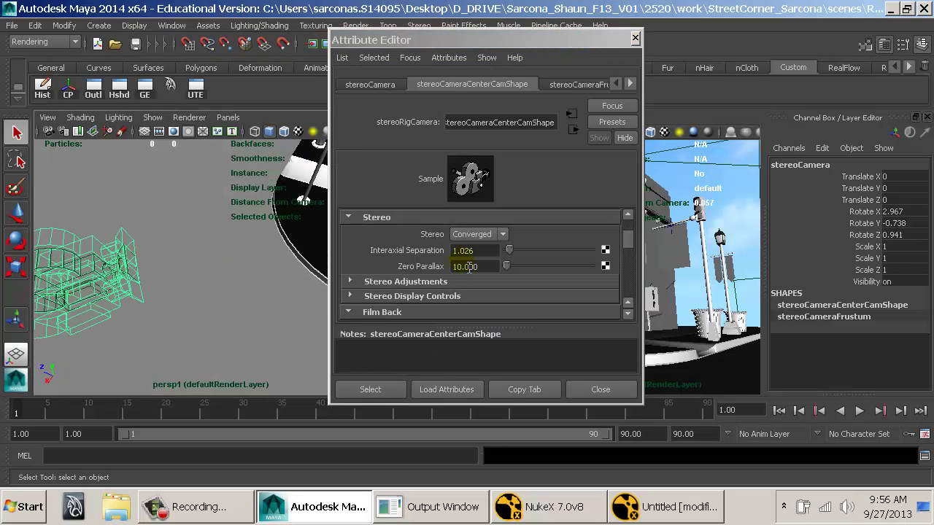
pyautogui.click(485, 251)
pyautogui.press('Tab')
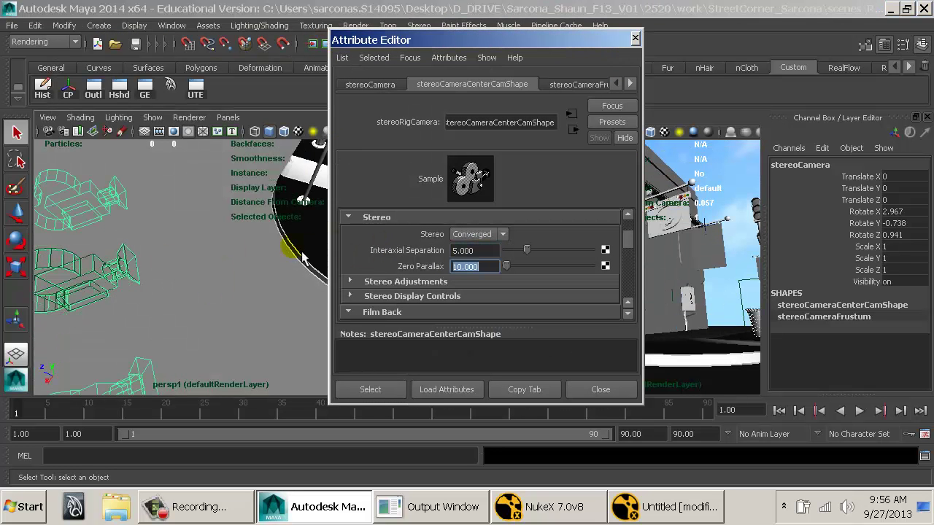
pyautogui.moveTo(228, 242); pyautogui.dragTo(312, 236)
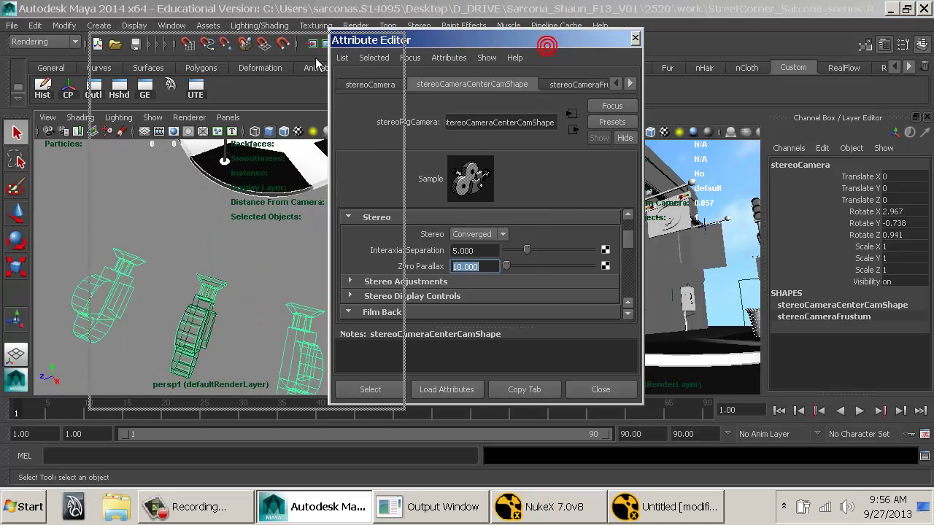
# Uncover the stereo view and compare its eye views at Interaxial Separation 5.
pyautogui.moveTo(545, 41); pyautogui.dragTo(266, 43)
pyautogui.click(416, 118)
pyautogui.click(422, 119)
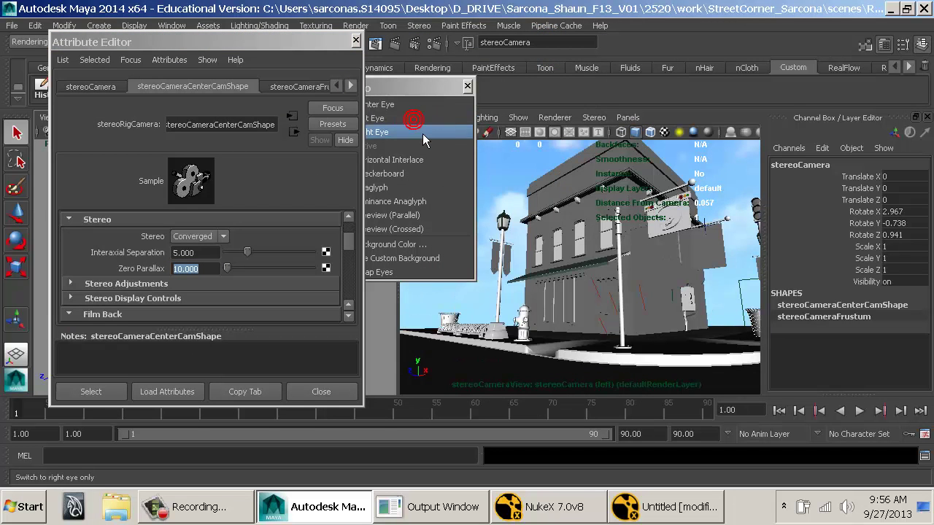
pyautogui.click(422, 133)
pyautogui.click(423, 118)
pyautogui.click(423, 106)
pyautogui.click(417, 118)
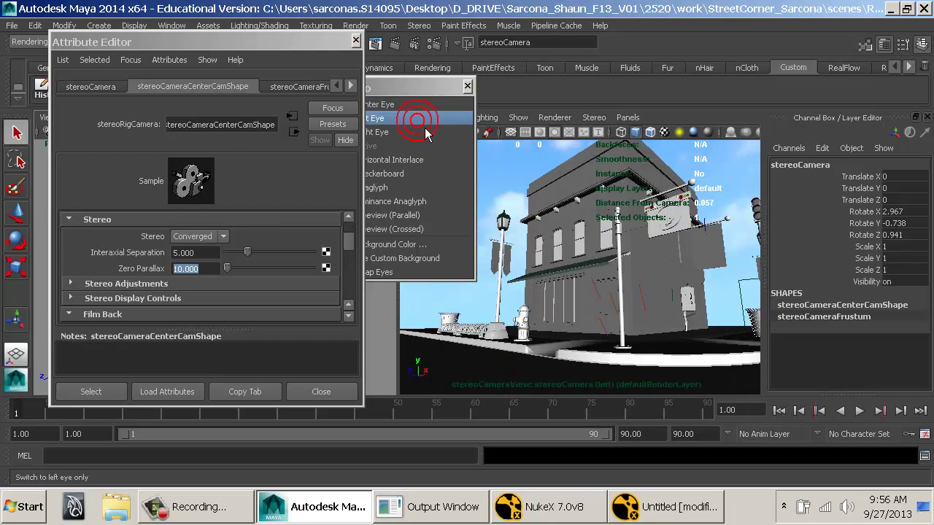
# Set the Interaxial Separation of the stereo camera to 1.
pyautogui.doubleClick(210, 252)
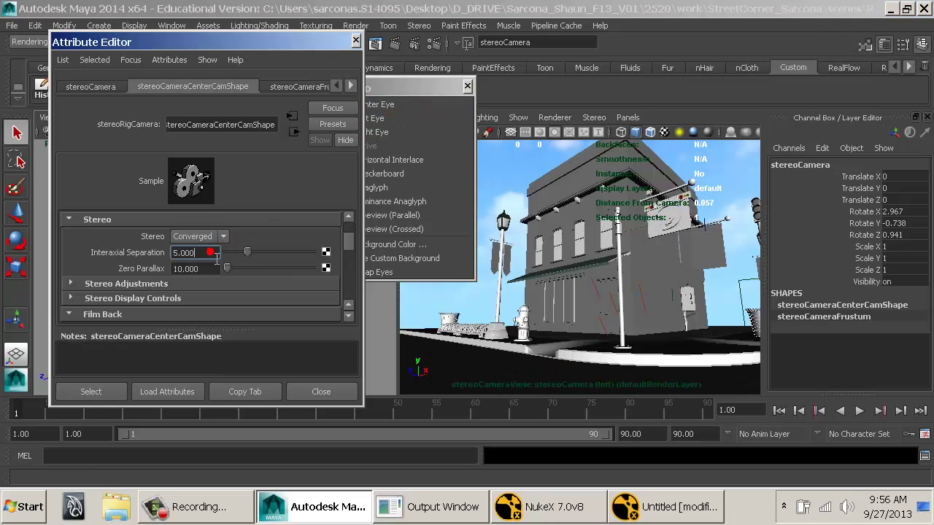
pyautogui.write('1')
pyautogui.press('Tab')
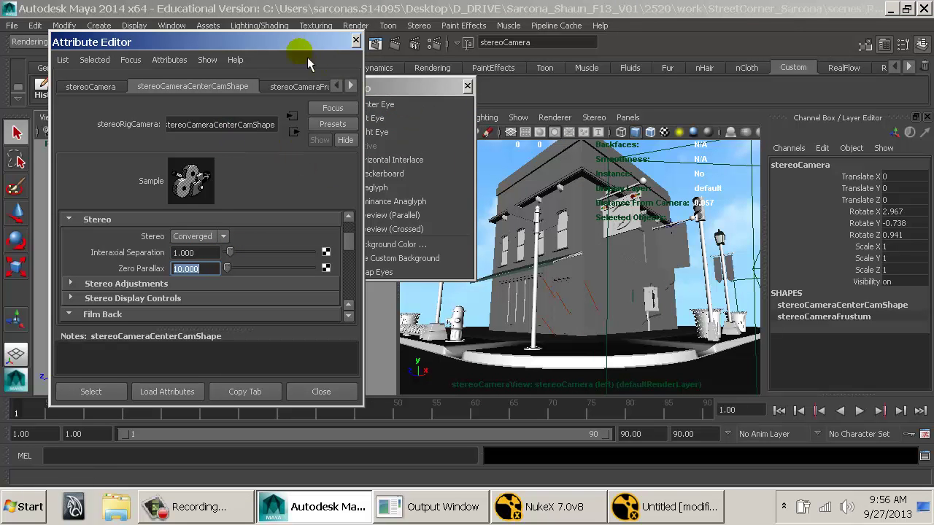
# Bring the floating Stereo options forward and alternate repeatedly between the left and right eyes to judge the offset at Interaxial Separation 1.
pyautogui.click(393, 86)
pyautogui.click(390, 133)
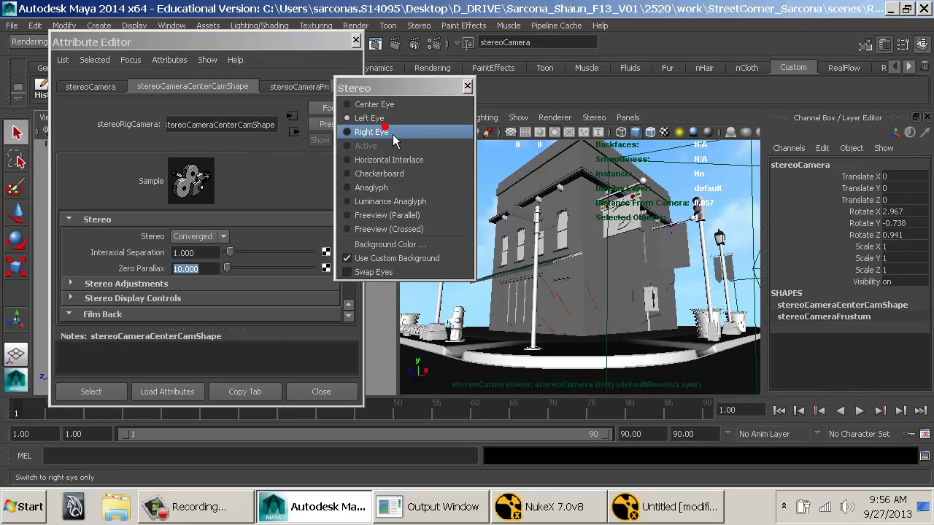
pyautogui.click(391, 120)
pyautogui.click(392, 135)
pyautogui.click(390, 122)
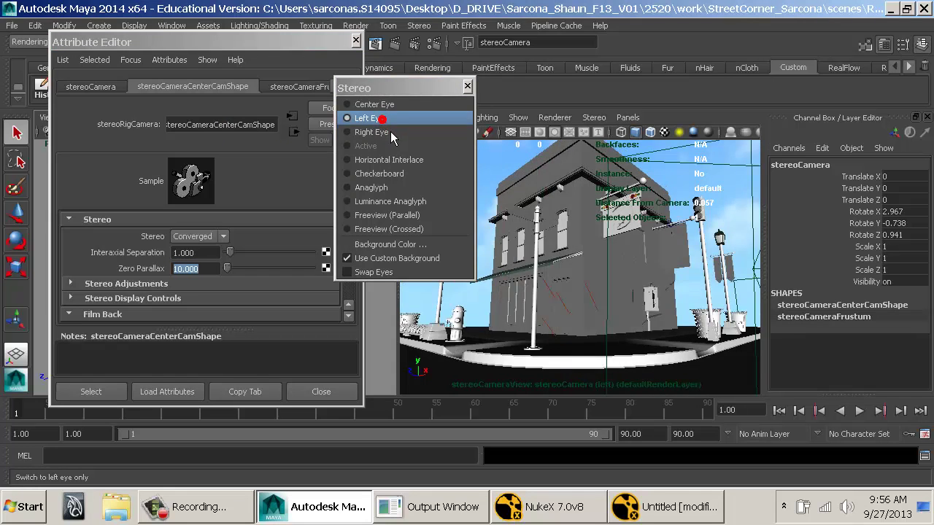
pyautogui.click(390, 134)
pyautogui.click(391, 123)
pyautogui.click(392, 134)
pyautogui.click(392, 124)
pyautogui.click(394, 134)
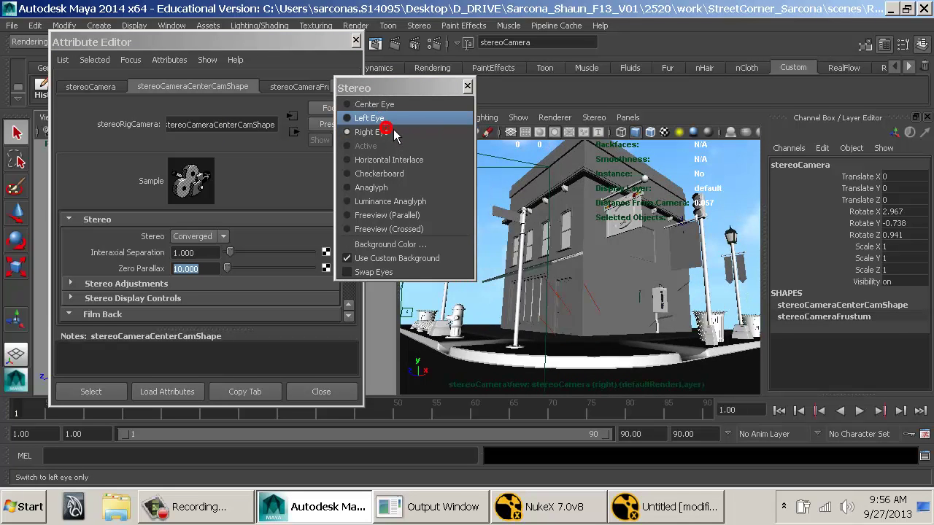
pyautogui.click(394, 124)
pyautogui.click(394, 135)
pyautogui.click(394, 124)
pyautogui.click(394, 135)
pyautogui.click(384, 118)
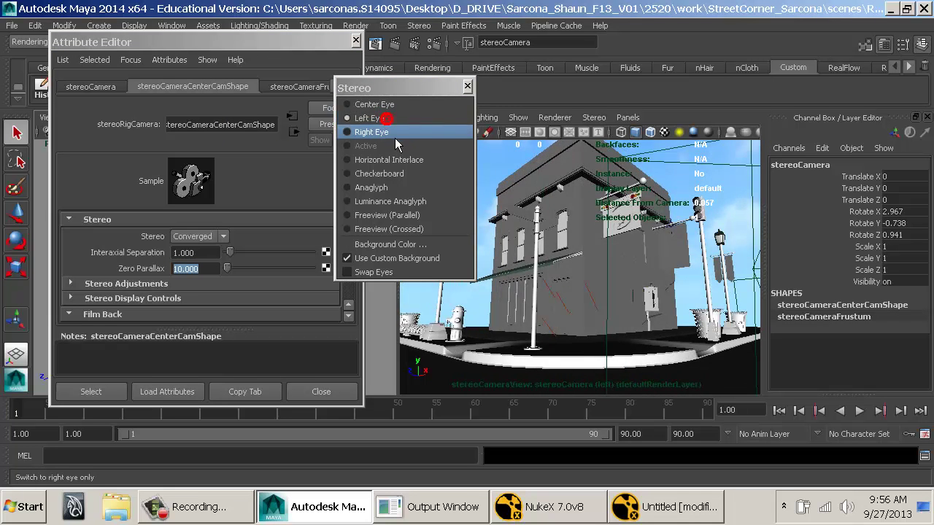
pyautogui.click(392, 132)
pyautogui.click(384, 118)
pyautogui.click(391, 133)
pyautogui.click(385, 118)
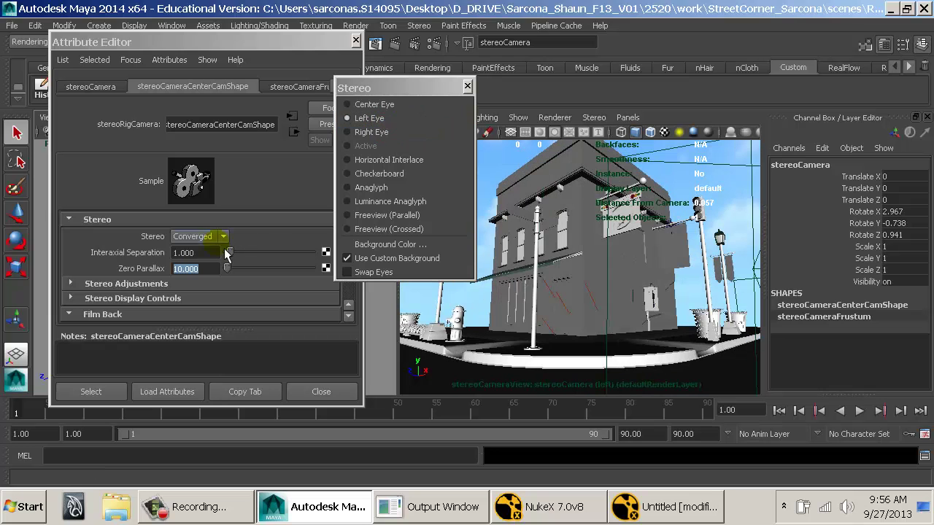
# Set the Interaxial Separation of the stereo camera to 0.5.
pyautogui.moveTo(209, 252); pyautogui.dragTo(167, 250)
pyautogui.write('.5')
pyautogui.press('Return')
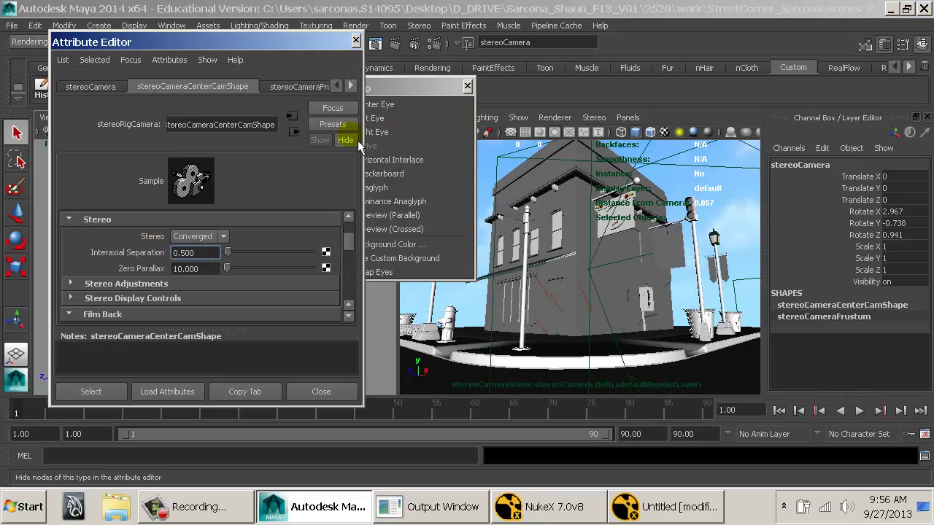
# Switch back and forth between the left and right eyes to examine the offset at Interaxial Separation 0.5.
pyautogui.click(372, 118)
pyautogui.click(380, 133)
pyautogui.click(383, 122)
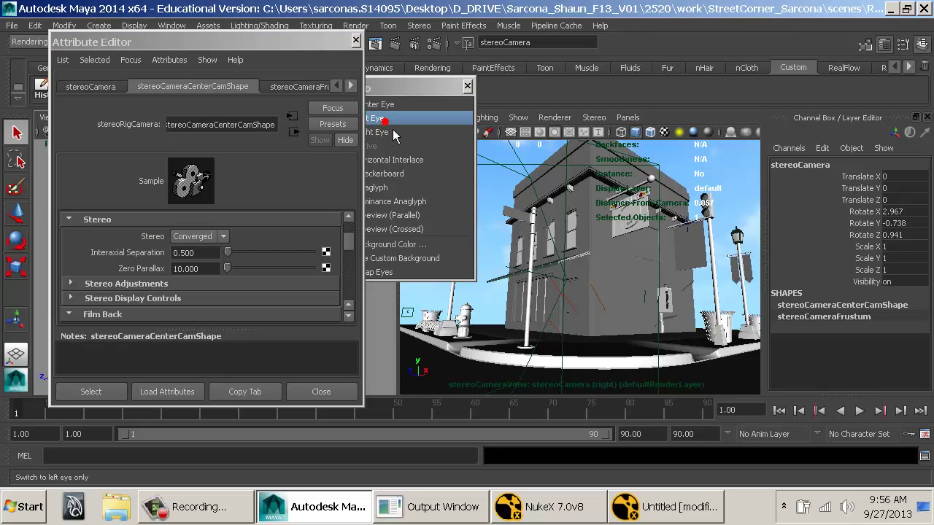
pyautogui.moveTo(208, 268); pyautogui.dragTo(172, 267)
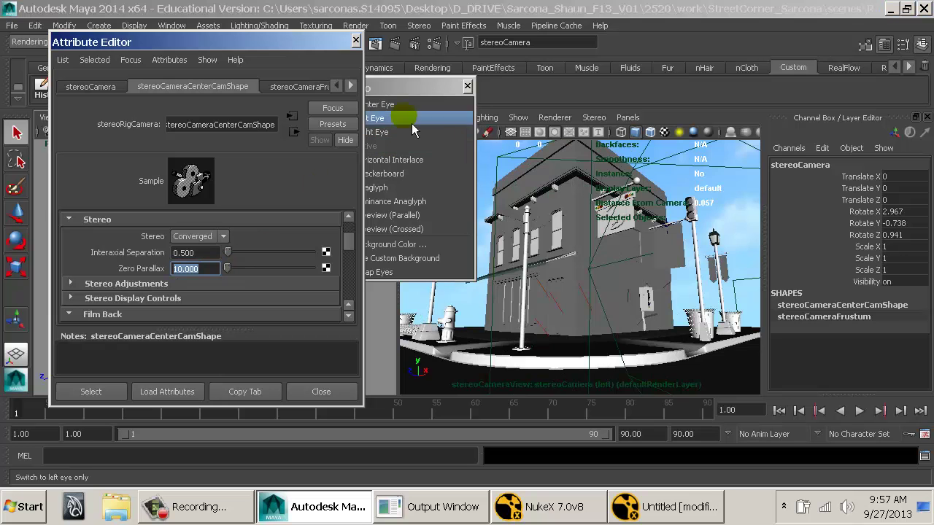
pyautogui.click(405, 90)
pyautogui.click(397, 132)
pyautogui.click(394, 119)
pyautogui.click(390, 129)
pyautogui.click(392, 118)
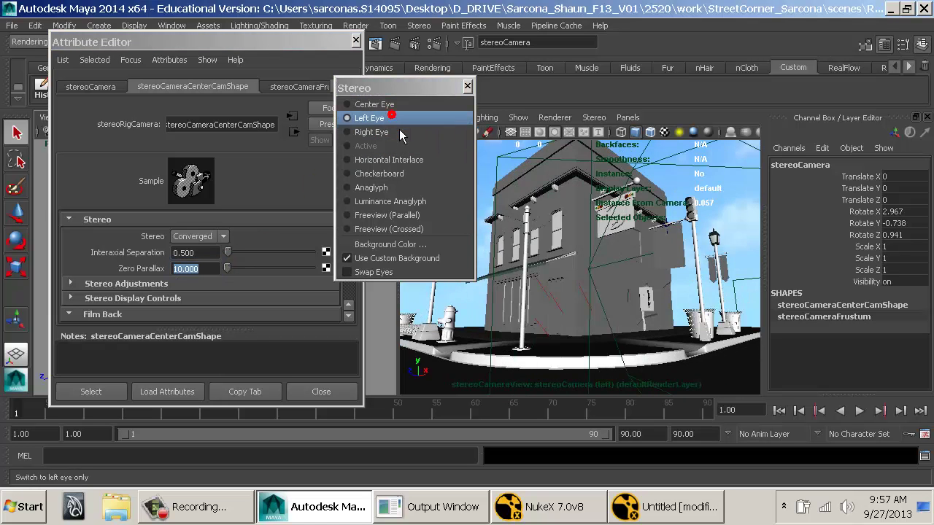
pyautogui.click(391, 131)
pyautogui.click(394, 119)
pyautogui.click(389, 130)
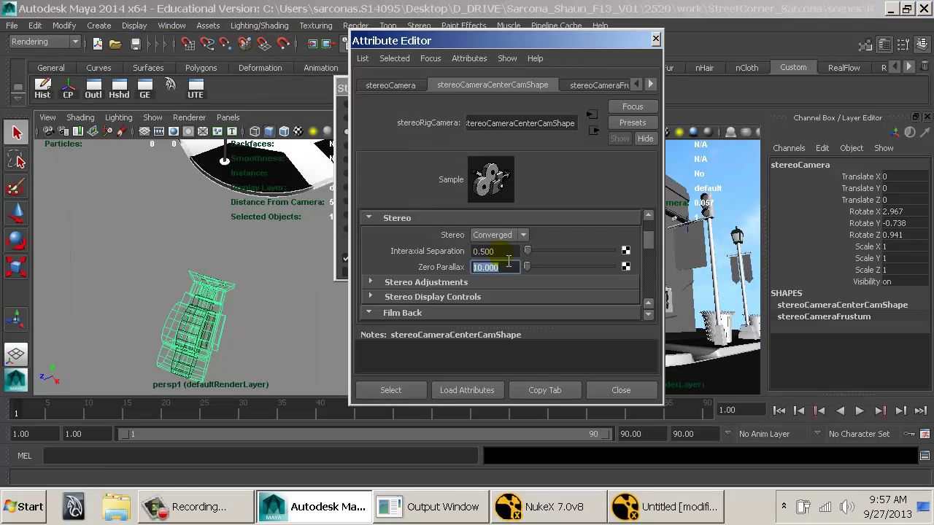
# Adjust the Interaxial Separation to 0.513, uncover the stereo view and show its left eye.
pyautogui.moveTo(537, 255); pyautogui.dragTo(536, 254)
pyautogui.moveTo(557, 40); pyautogui.dragTo(247, 46)
pyautogui.click(400, 119)
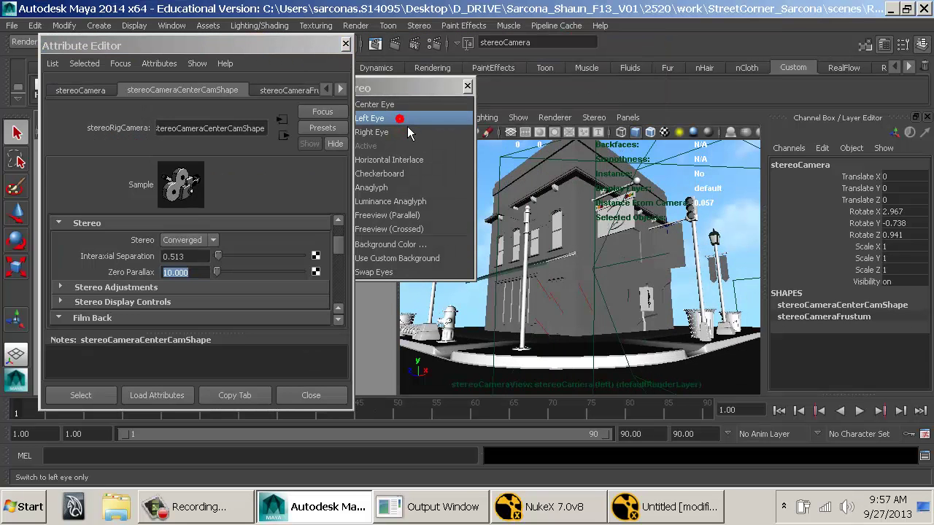
# Compare the left and right eye views at Interaxial Separation 0.513, leave the right eye shown and close the floating Stereo options.
pyautogui.click(408, 133)
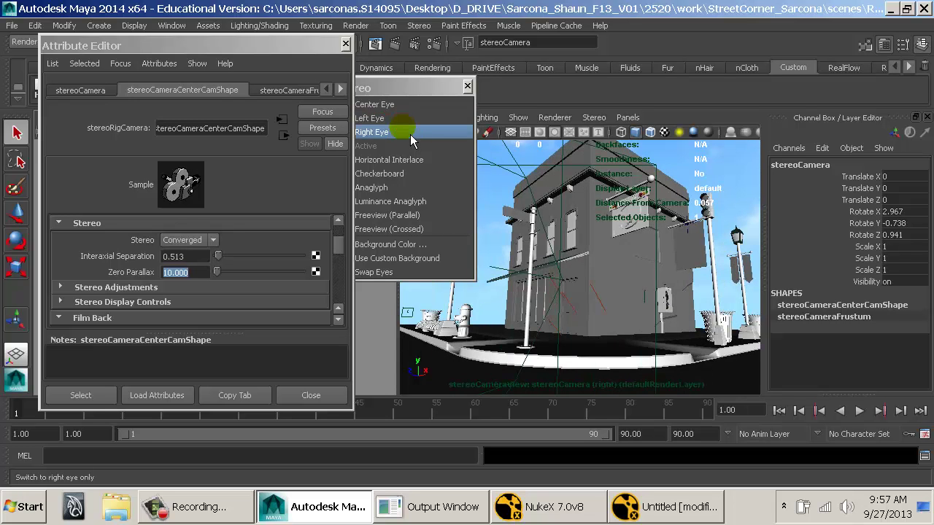
pyautogui.click(407, 121)
pyautogui.click(408, 132)
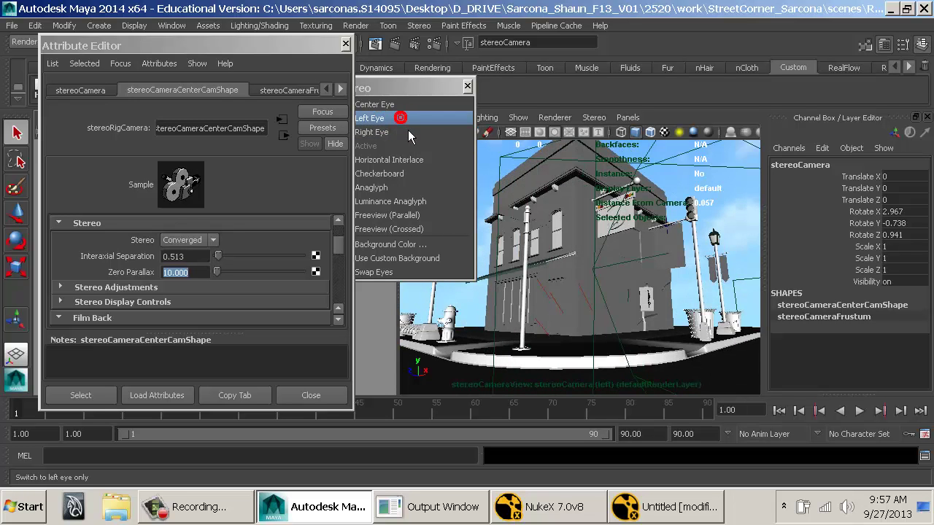
pyautogui.click(407, 122)
pyautogui.click(410, 133)
pyautogui.click(407, 121)
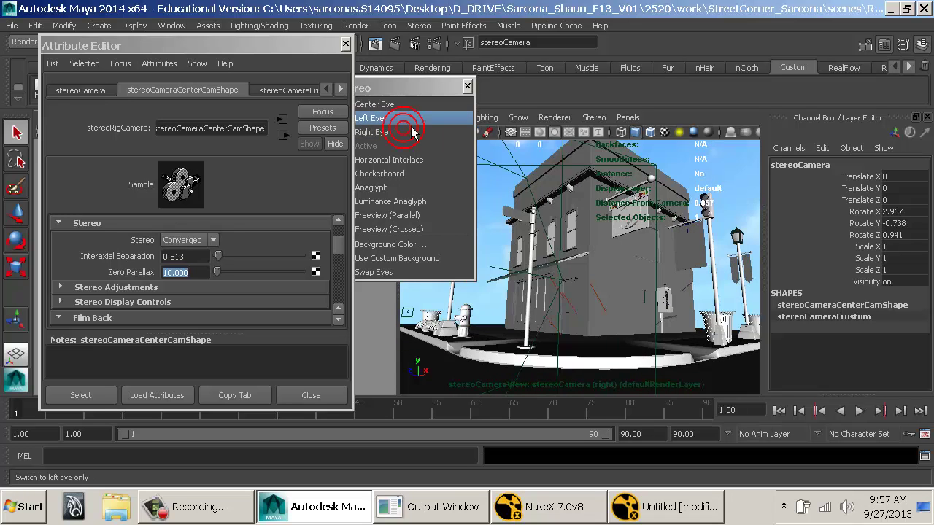
pyautogui.click(412, 136)
pyautogui.click(407, 120)
pyautogui.click(410, 134)
pyautogui.click(407, 120)
pyautogui.click(412, 135)
pyautogui.click(407, 120)
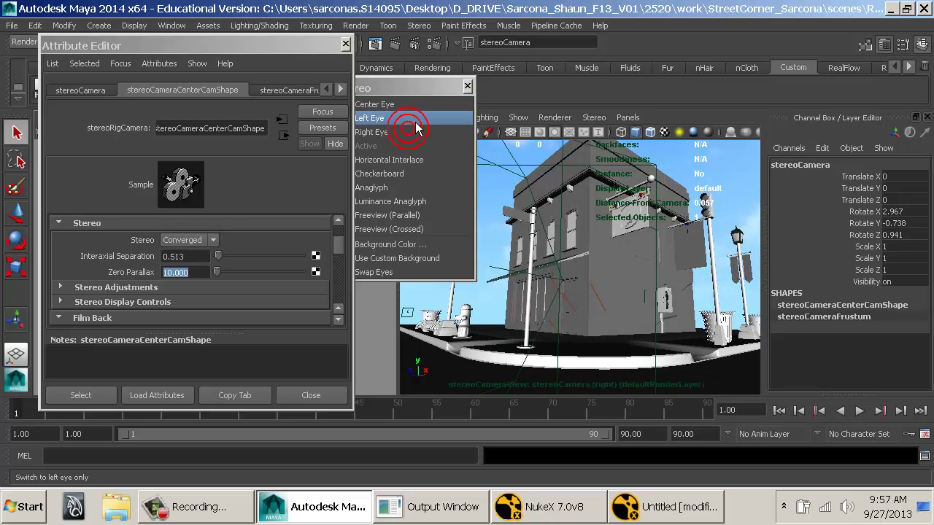
pyautogui.click(418, 133)
pyautogui.click(418, 120)
pyautogui.click(421, 133)
pyautogui.click(421, 122)
pyautogui.click(423, 136)
pyautogui.click(407, 119)
pyautogui.click(420, 130)
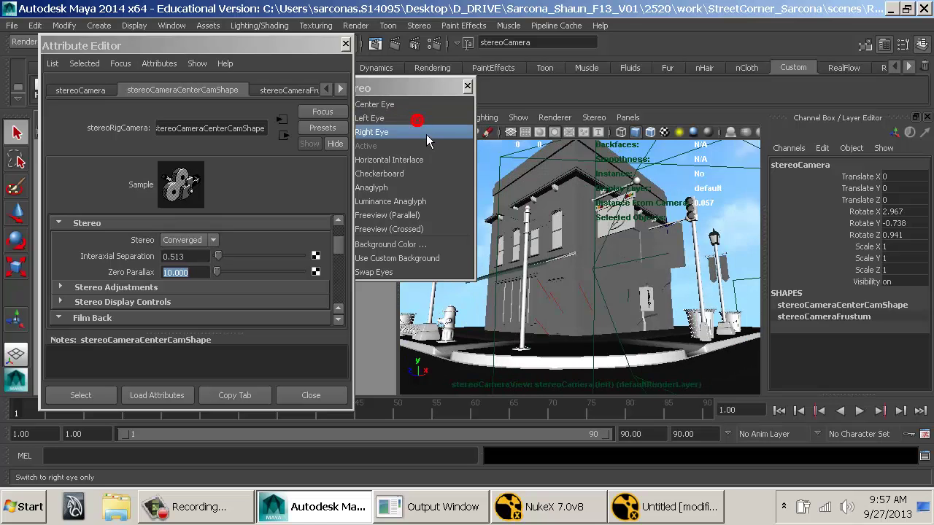
pyautogui.click(467, 86)
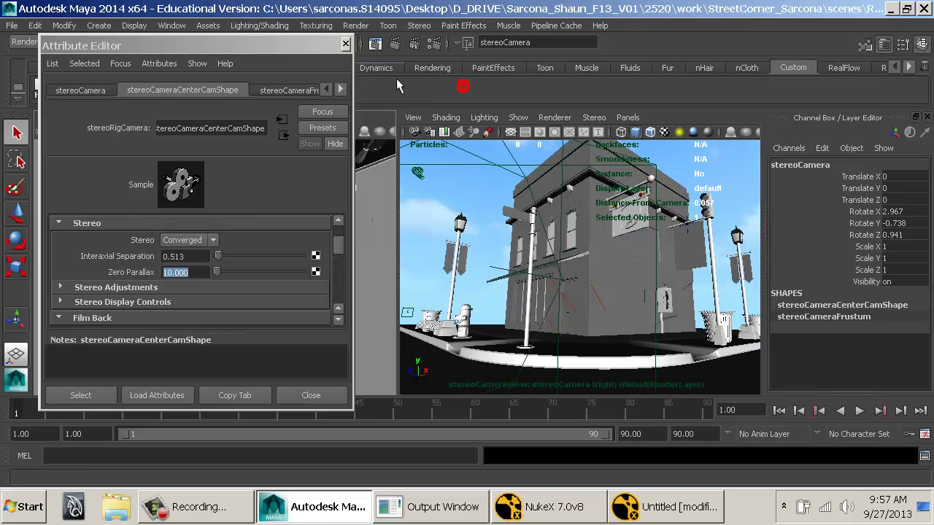
# Close the Attribute Editor, enlarge the stereo camera view and display it as Anaglyph.
pyautogui.click(348, 44)
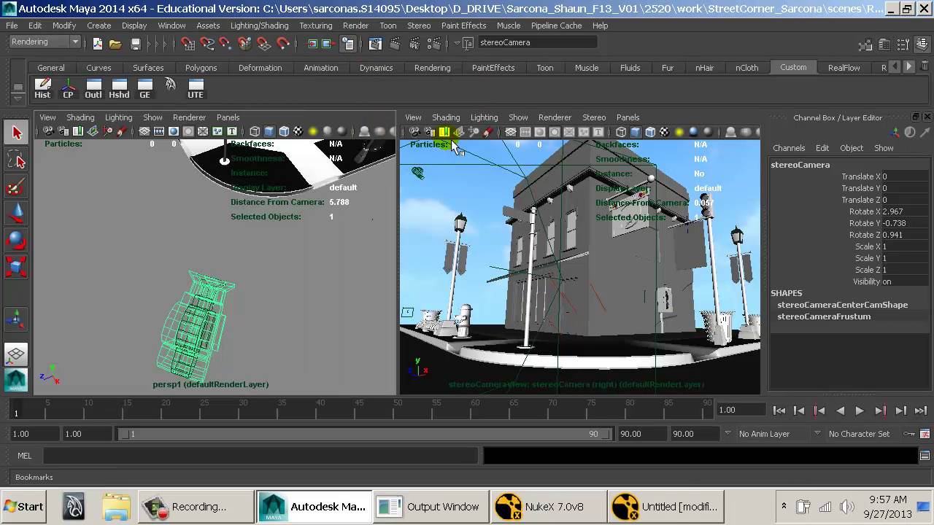
pyautogui.press('space')
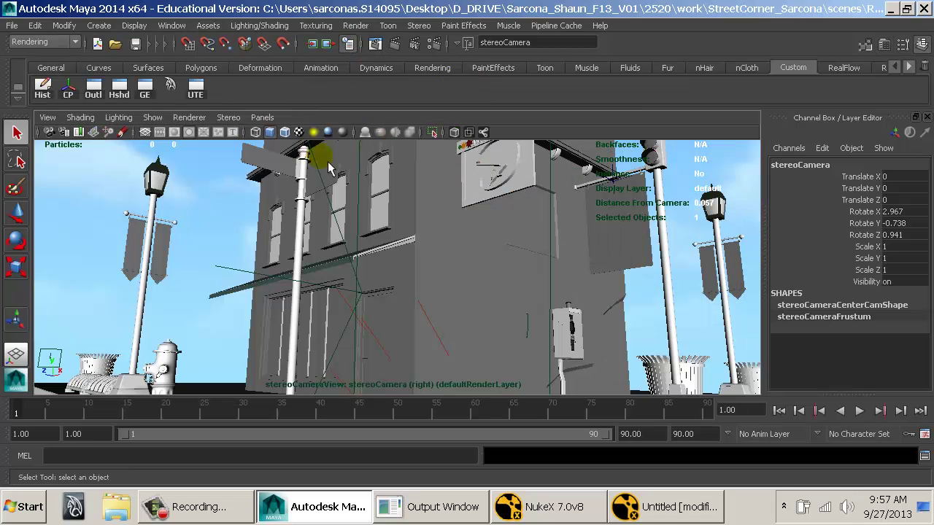
pyautogui.click(226, 117)
pyautogui.moveTo(261, 120)
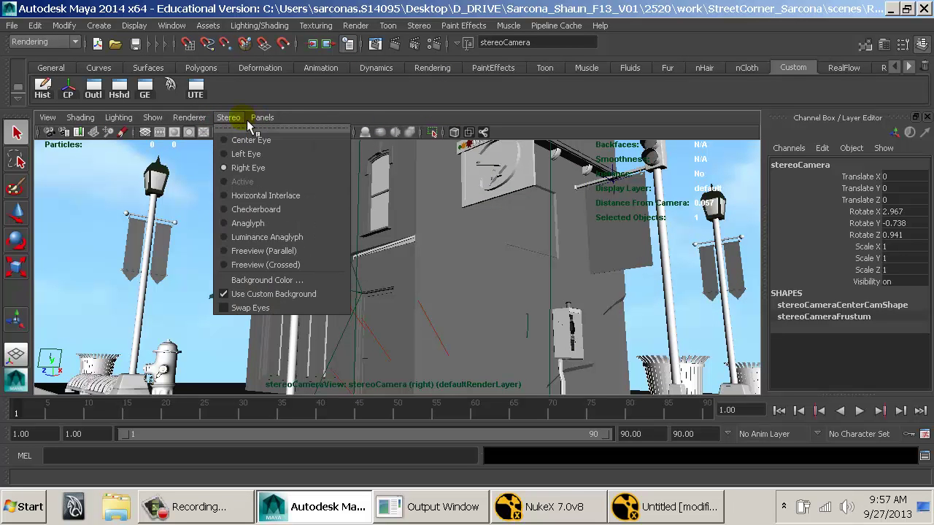
pyautogui.click(277, 223)
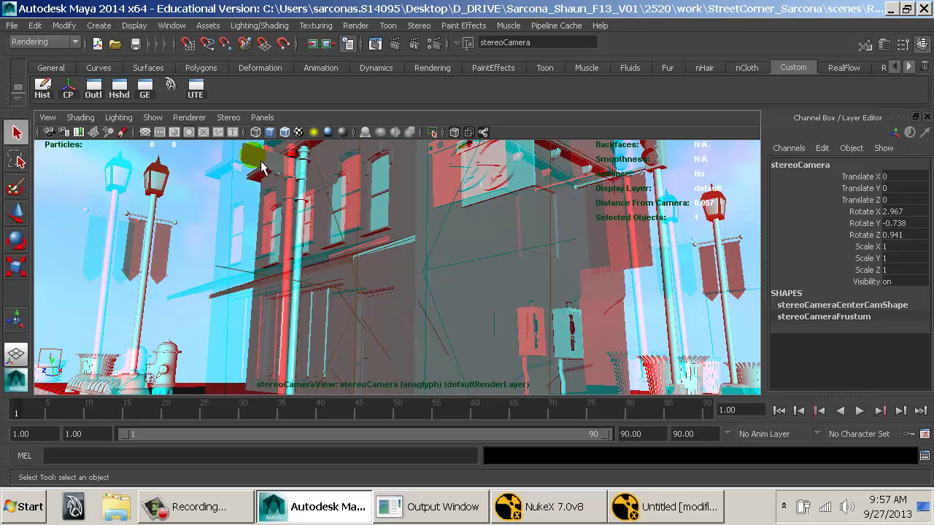
pyautogui.click(262, 118)
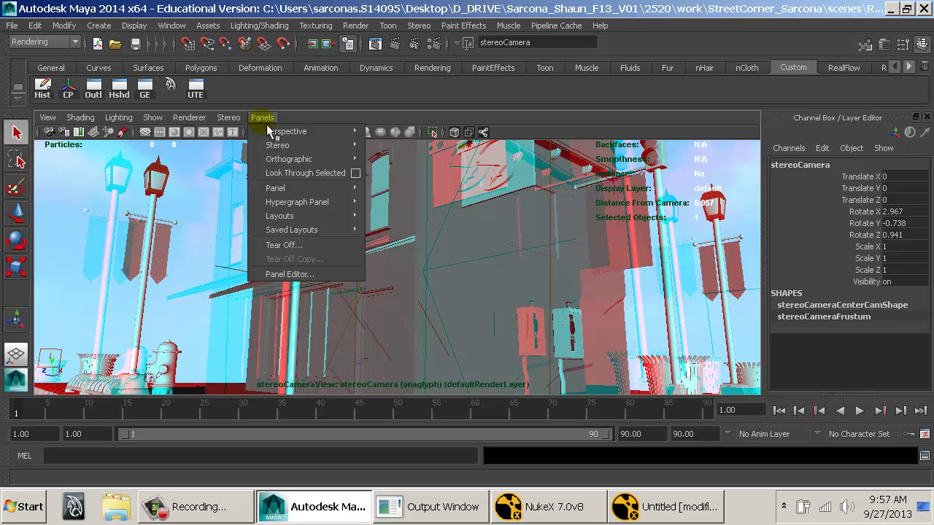
pyautogui.moveTo(321, 145)
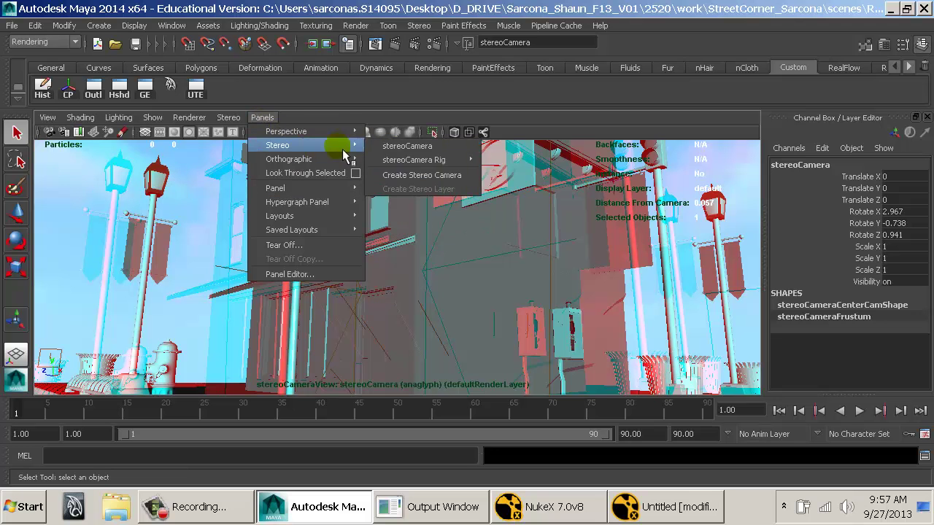
pyautogui.moveTo(462, 160)
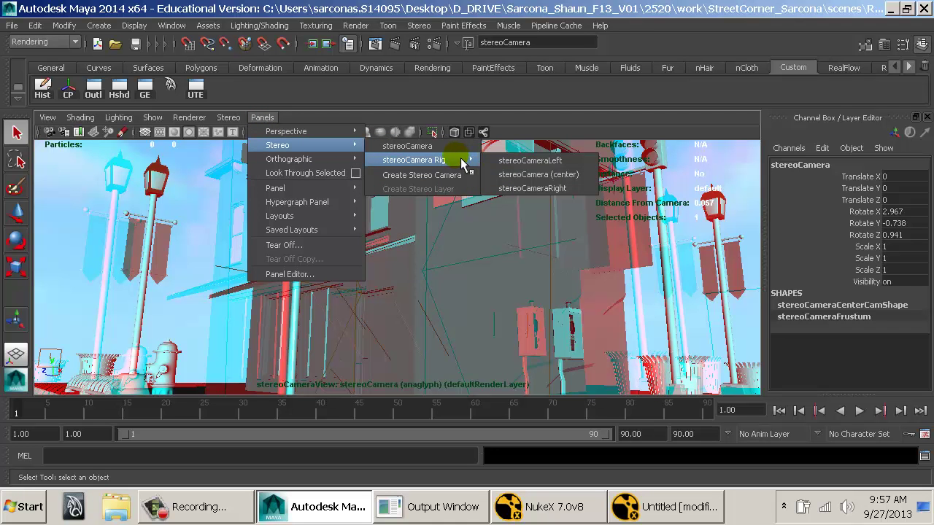
# Select the stereo camera's center camera shape and set its Interaxial Separation to 0.25.
pyautogui.click(49, 133)
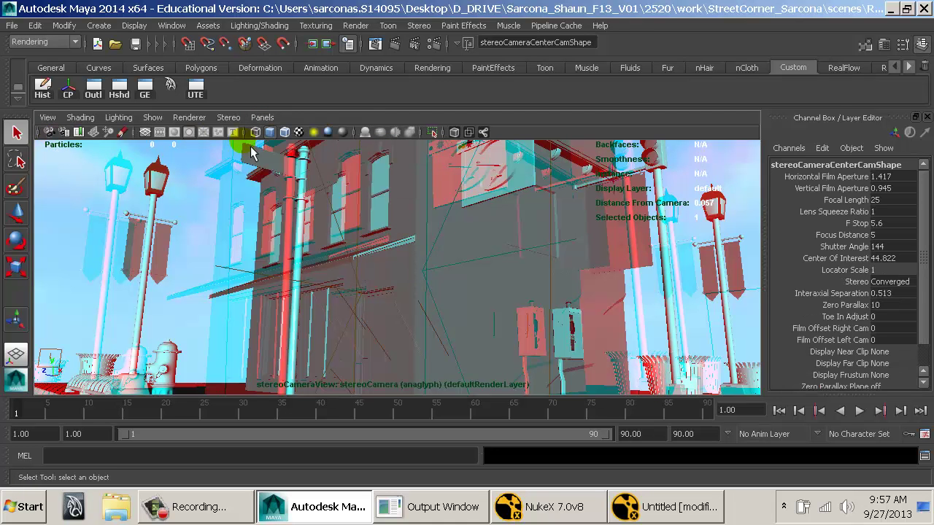
pyautogui.click(895, 284)
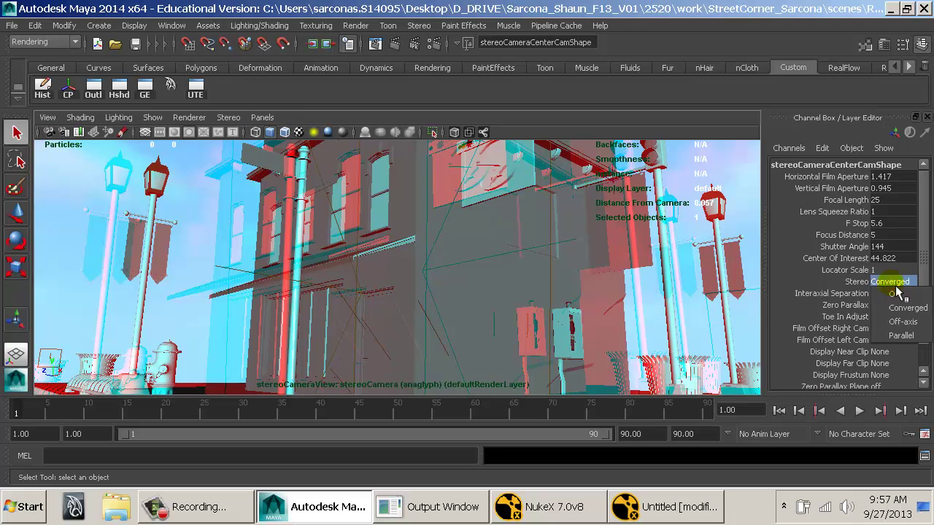
pyautogui.click(895, 285)
pyautogui.click(894, 293)
pyautogui.click(889, 291)
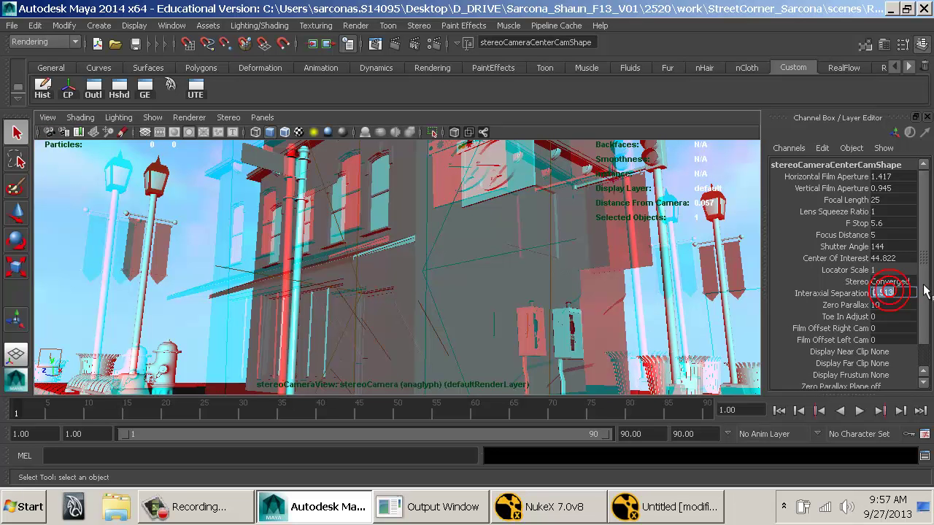
pyautogui.write('.25')
pyautogui.press('Return')
# Try Zero Parallax values of 5, 2 and 7 on the stereo camera while watching the anaglyph view.
pyautogui.click(892, 306)
pyautogui.write('5')
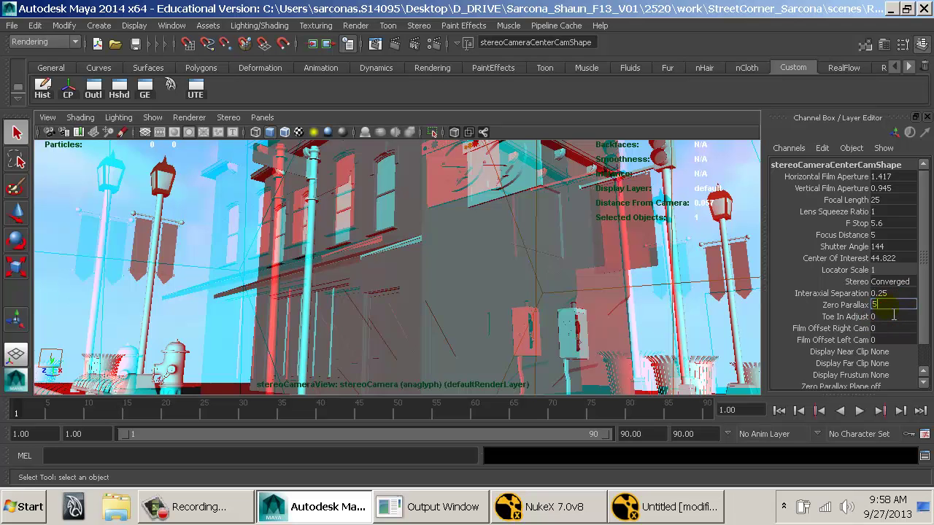
pyautogui.press('Return')
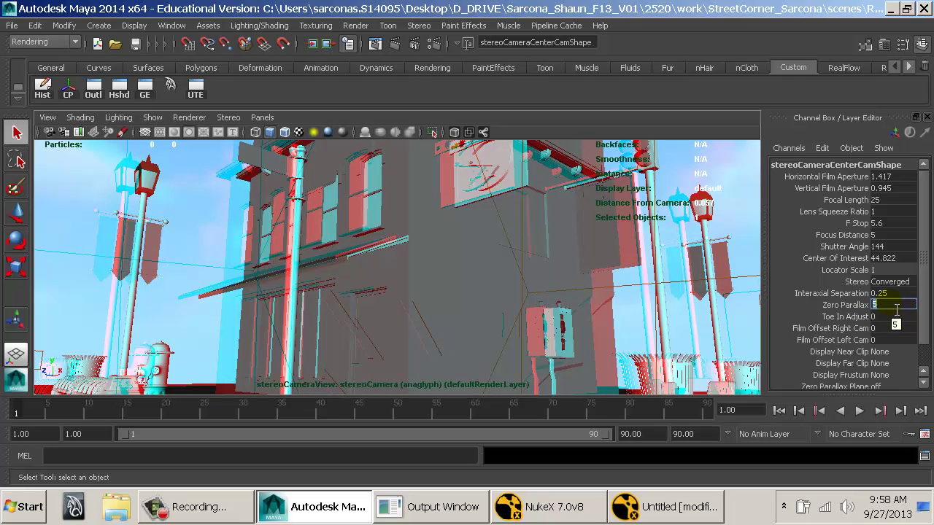
pyautogui.write('2')
pyautogui.press('Return')
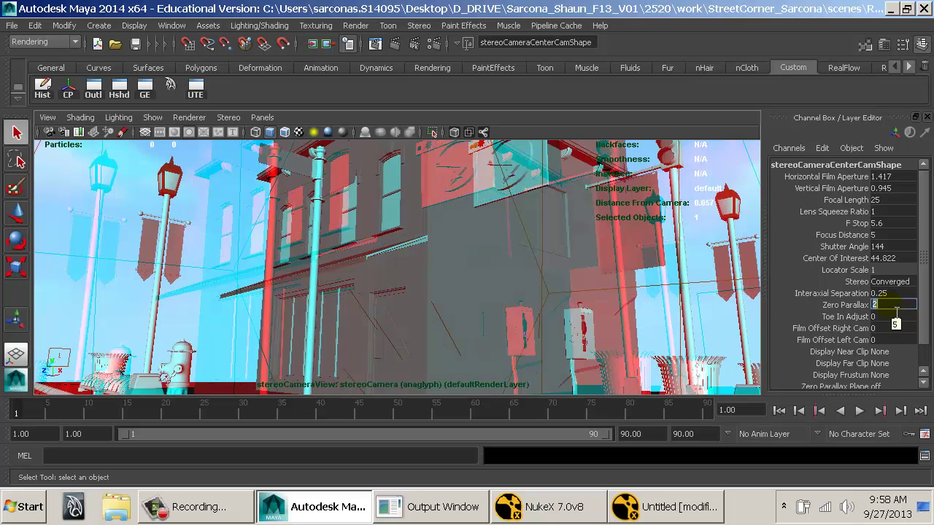
pyautogui.write('5')
pyautogui.press('Return')
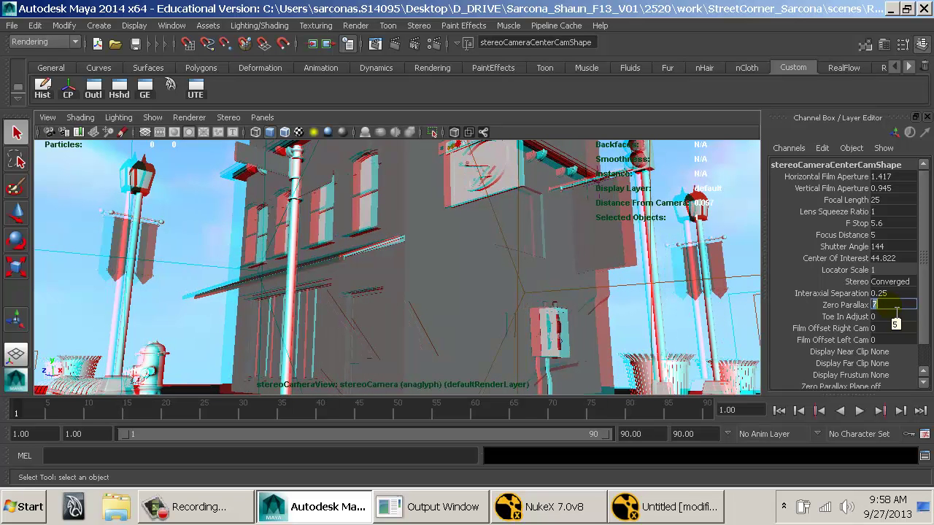
# Raise the stereo camera's Zero Parallax through 8 and 9 to 10 while watching the anaglyph view.
pyautogui.write('8')
pyautogui.press('Return')
pyautogui.write('9')
pyautogui.press('Return')
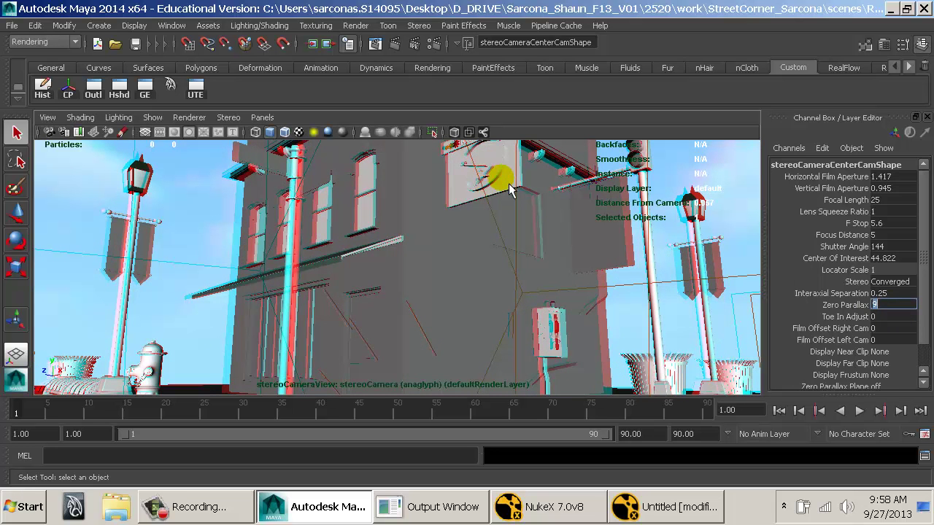
pyautogui.write('10')
pyautogui.press('Return')
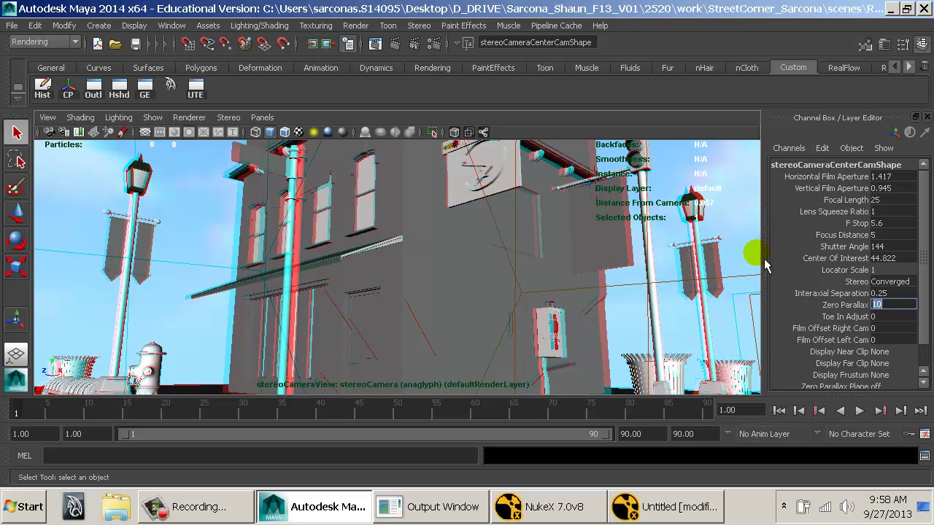
pyautogui.click(891, 295)
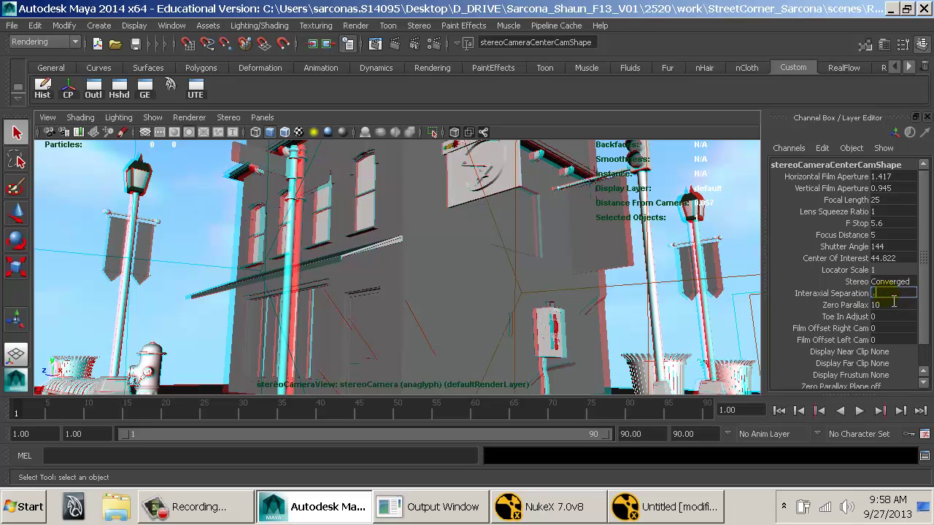
pyautogui.click(893, 305)
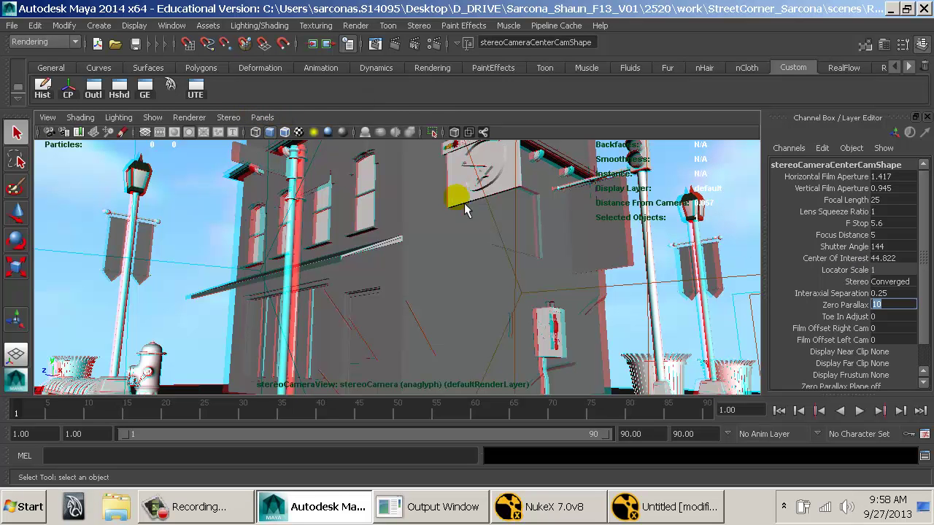
pyautogui.click(49, 132)
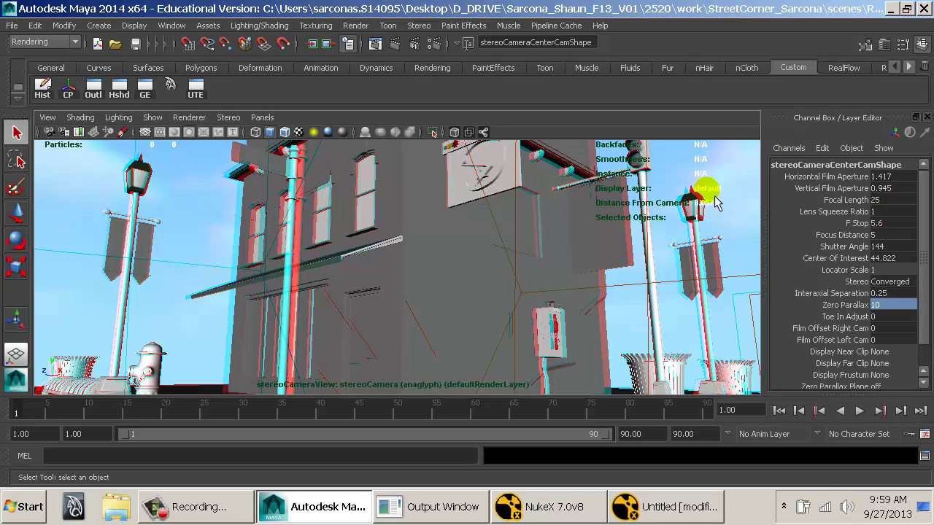
# Open the Render Settings and set the Renderable Camera to stereoCamera (Stereo Pair).
pyautogui.click(433, 43)
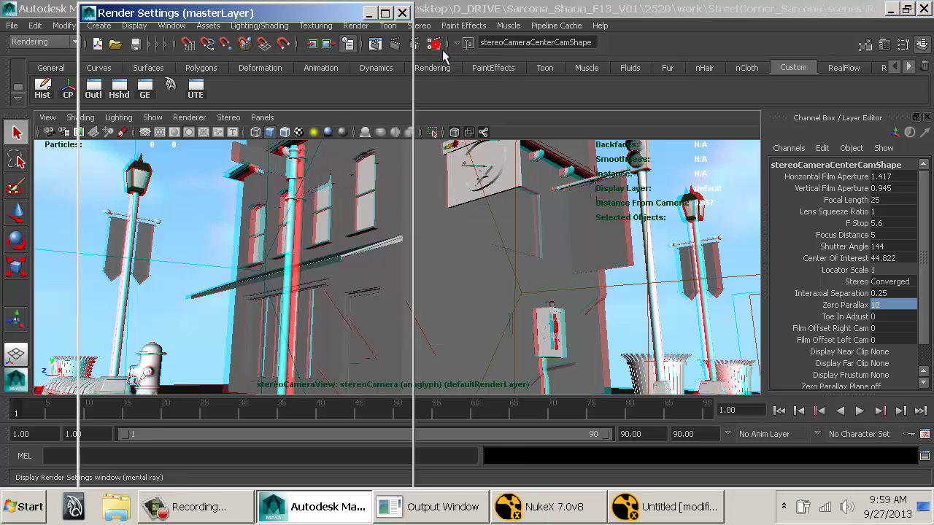
pyautogui.moveTo(328, 22); pyautogui.dragTo(439, 29)
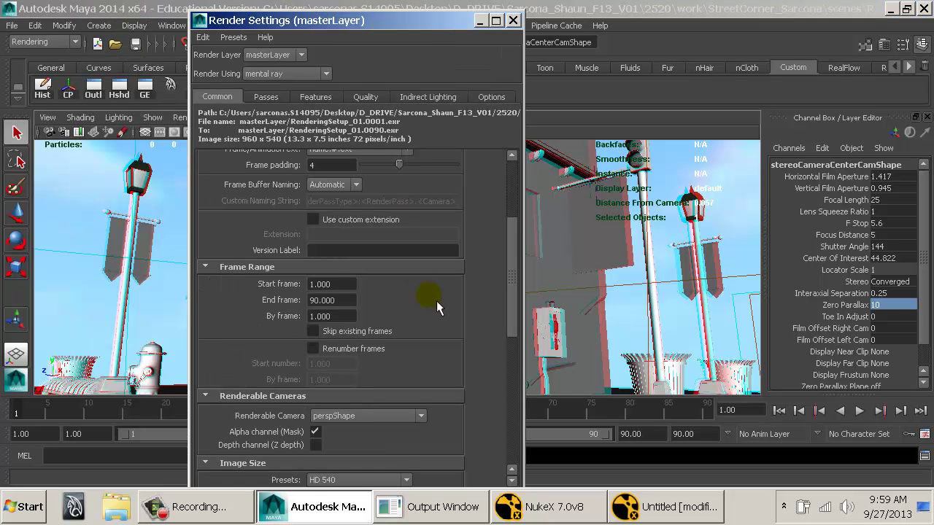
pyautogui.scroll(-4, 436, 321)
pyautogui.click(333, 289)
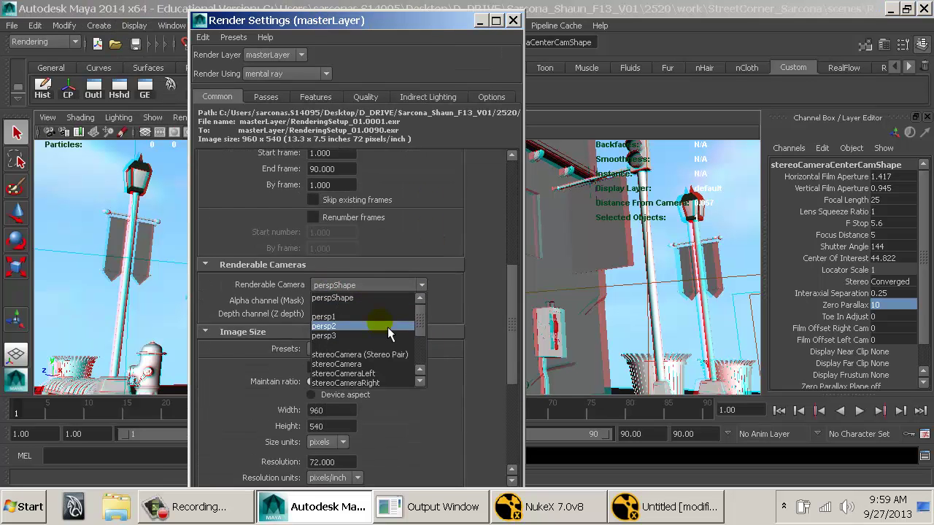
pyautogui.click(390, 374)
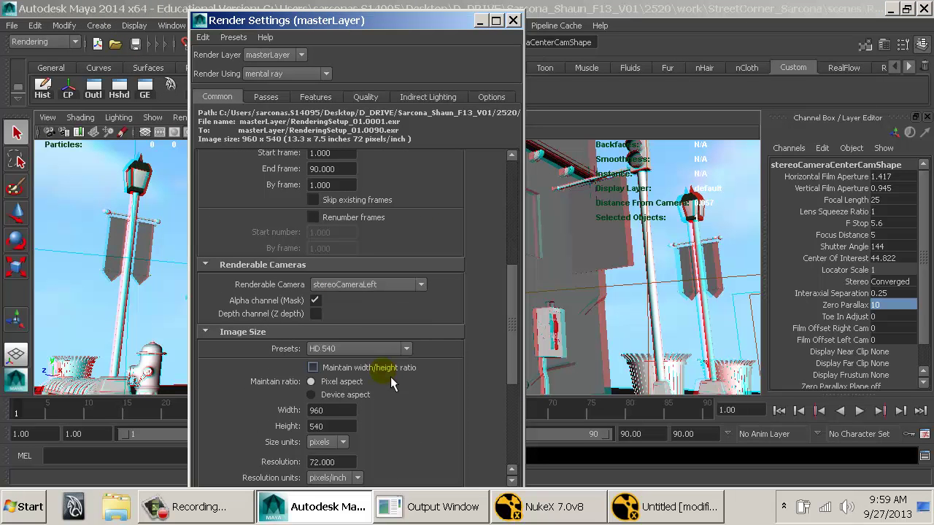
pyautogui.click(409, 293)
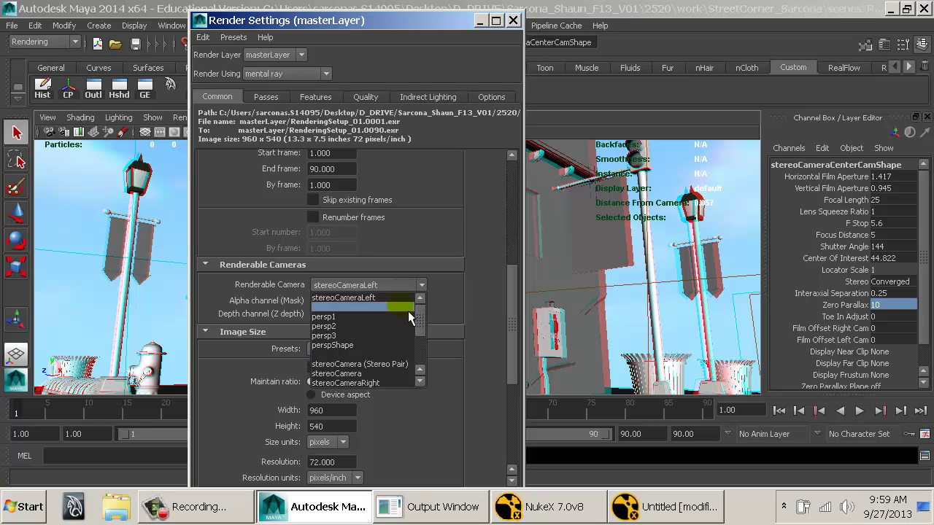
pyautogui.click(389, 373)
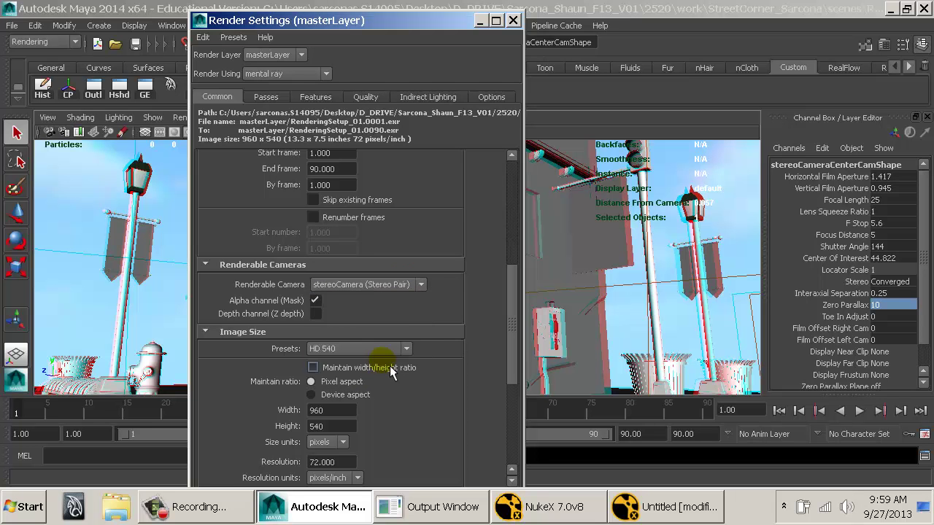
pyautogui.click(405, 285)
pyautogui.scroll(-2, 414, 364)
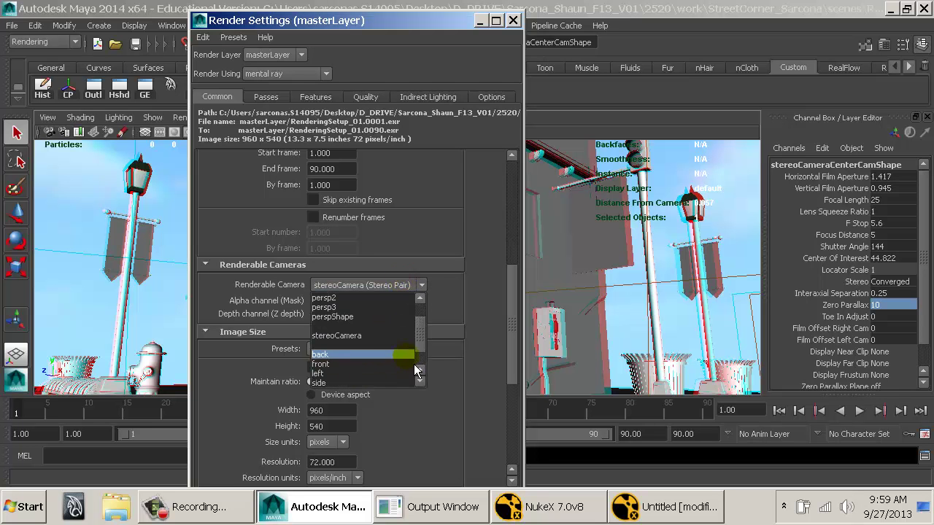
pyautogui.scroll(2, 413, 365)
pyautogui.click(405, 298)
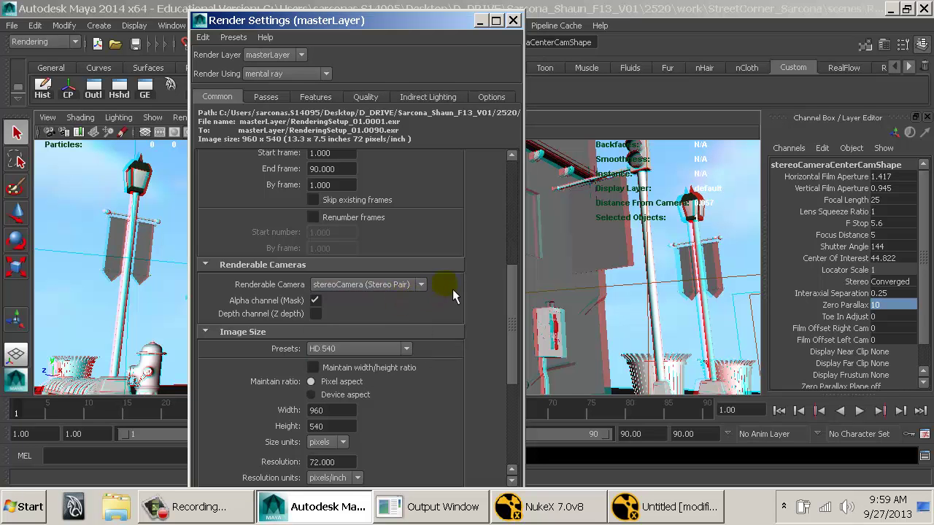
# Set the render File name prefix to <Scene>_<Camera> using the scene and camera name keywords, and close the Render Settings.
pyautogui.scroll(5, 421, 289)
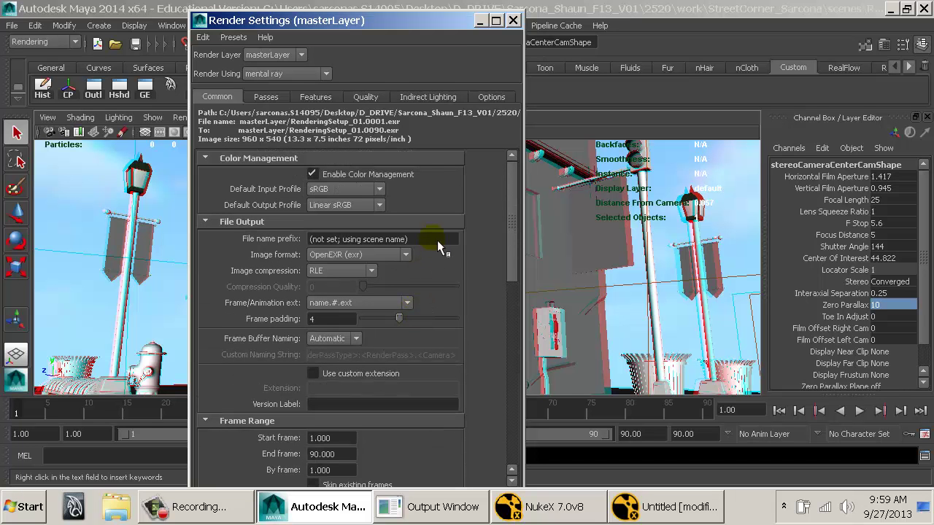
pyautogui.click(434, 238)
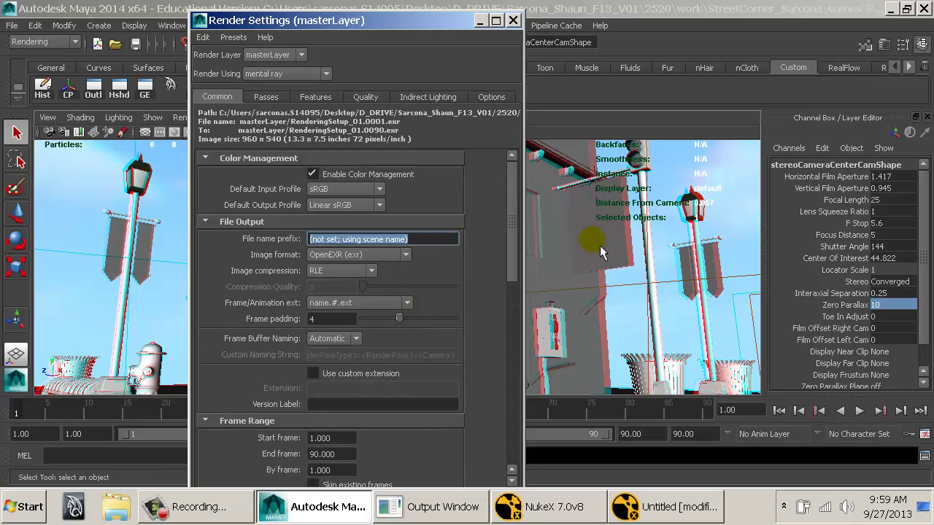
pyautogui.press('BackSpace')
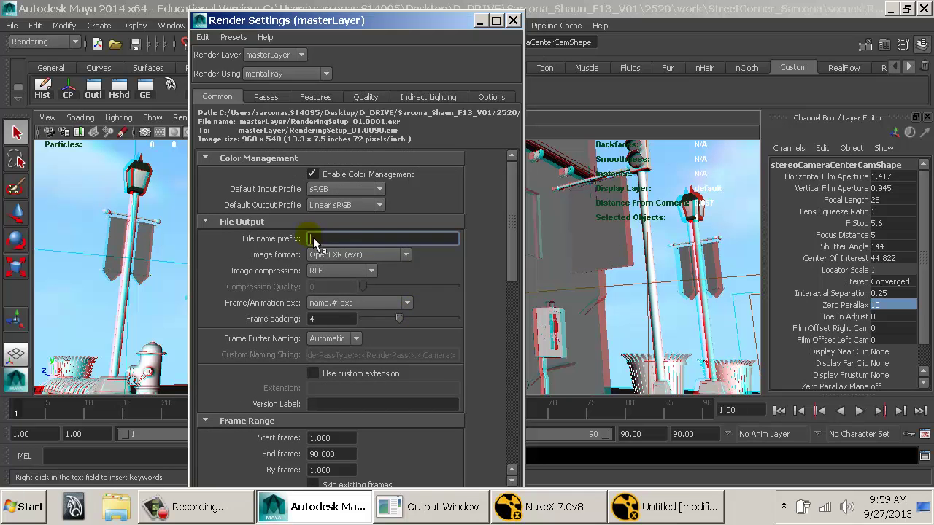
pyautogui.rightClick(327, 241)
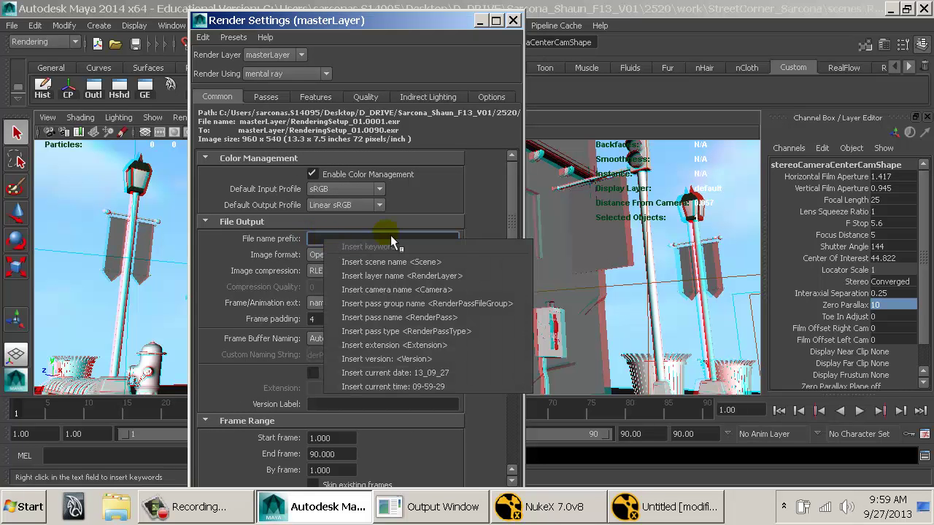
pyautogui.click(432, 267)
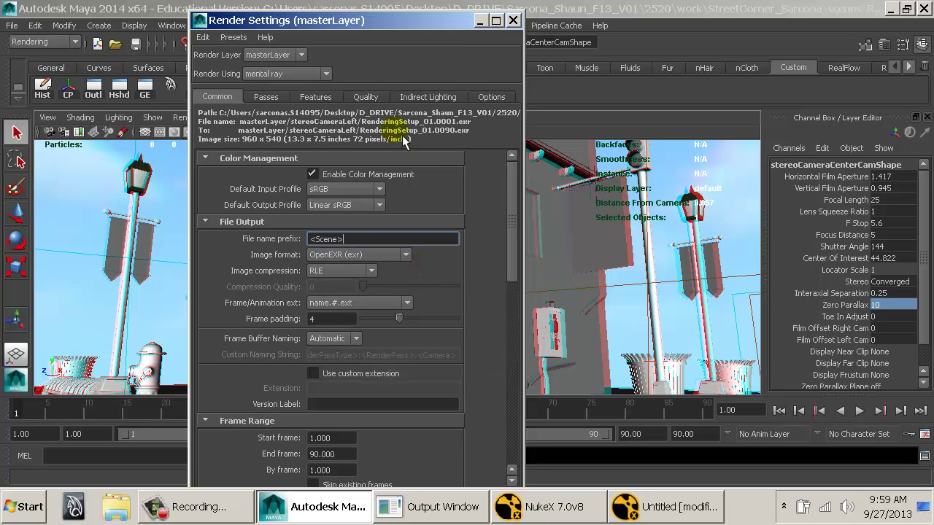
pyautogui.write('_')
pyautogui.rightClick(362, 240)
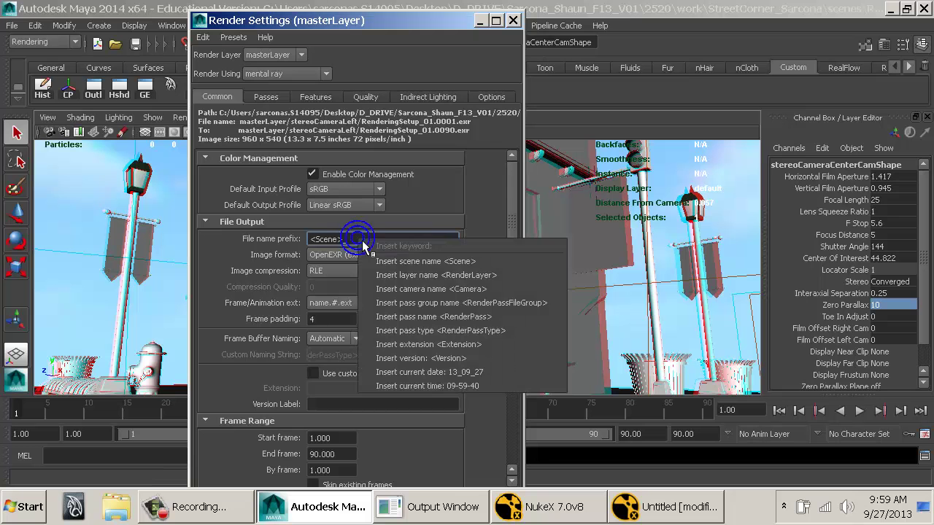
pyautogui.click(420, 290)
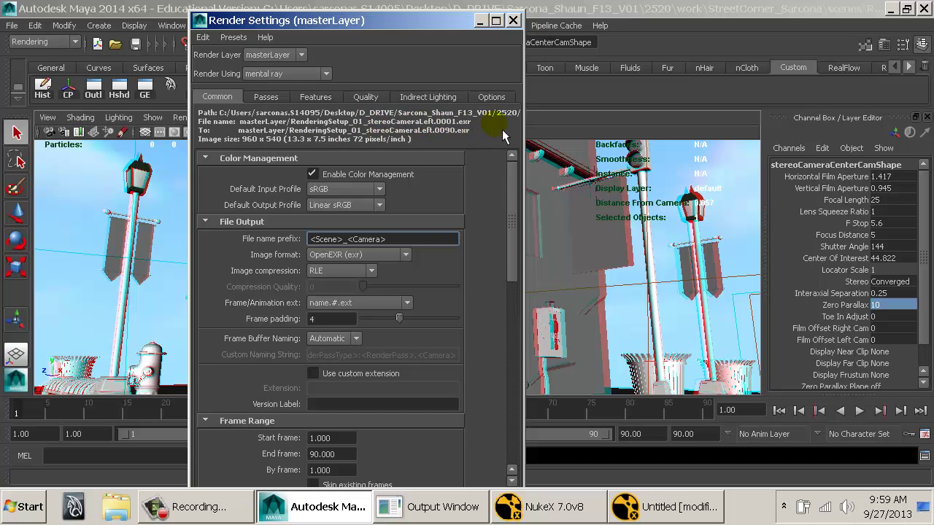
pyautogui.moveTo(524, 264); pyautogui.dragTo(526, 477)
pyautogui.click(513, 20)
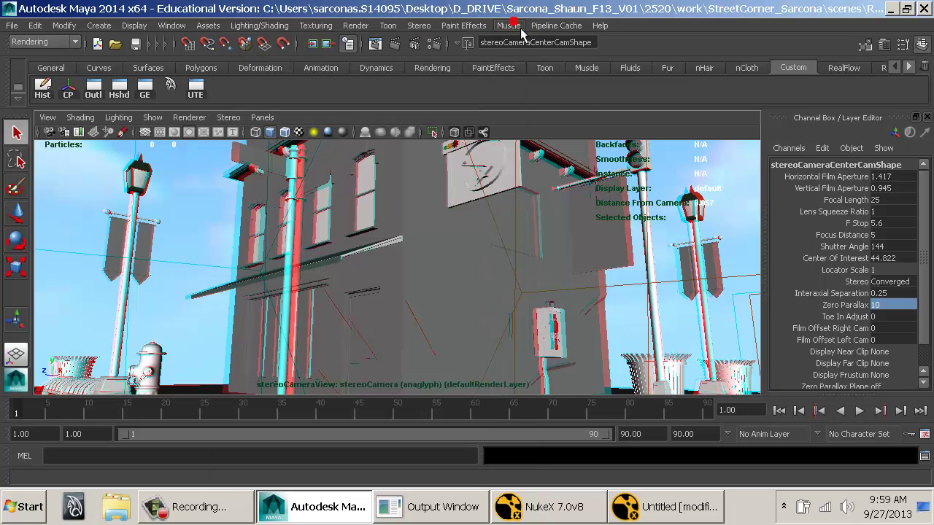
pyautogui.click(375, 43)
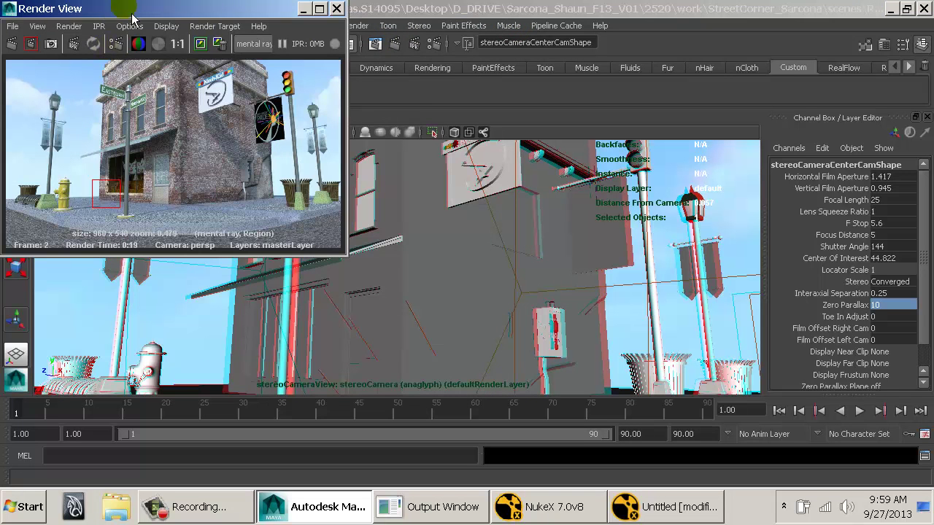
pyautogui.moveTo(124, 9); pyautogui.dragTo(255, 46)
pyautogui.click(146, 64)
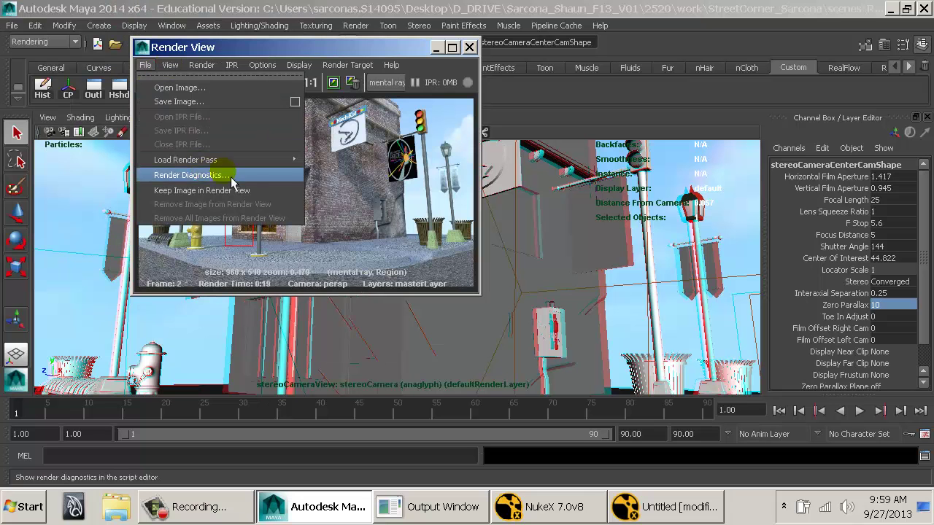
pyautogui.moveTo(294, 174)
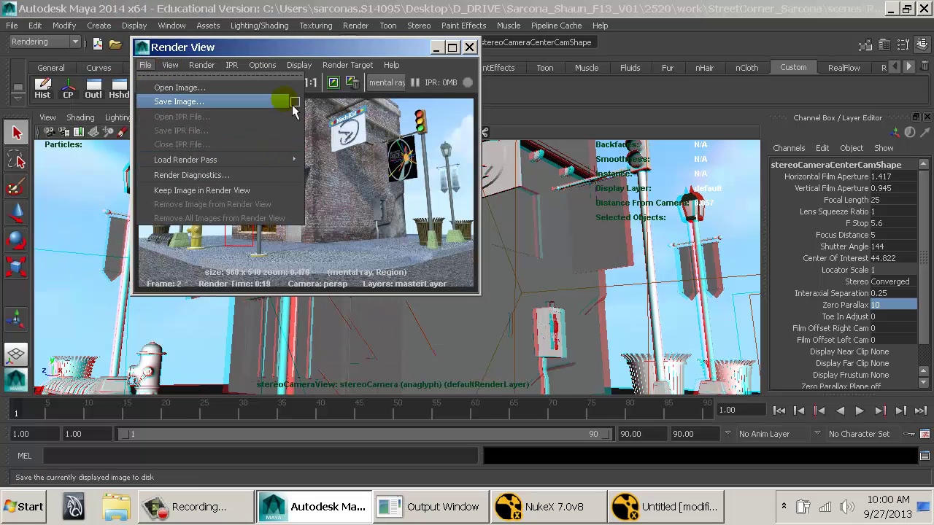
pyautogui.click(262, 64)
pyautogui.moveTo(355, 122)
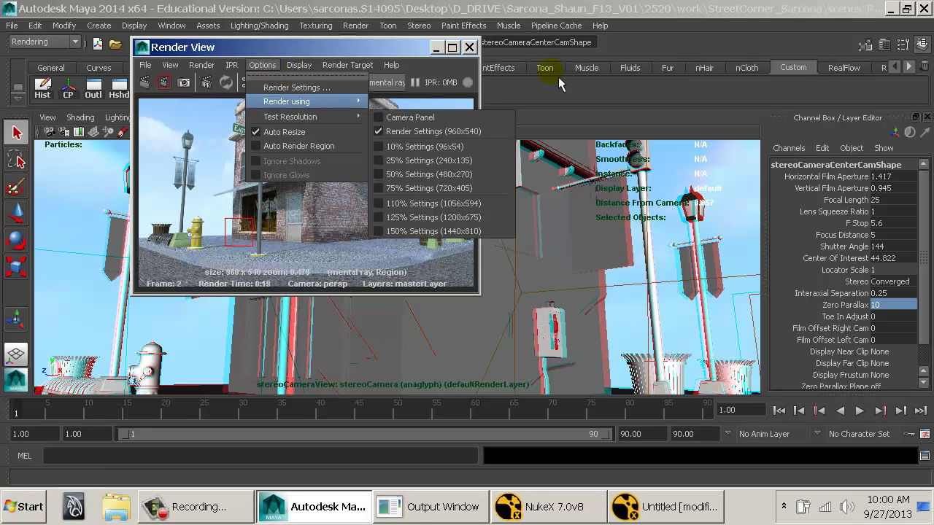
pyautogui.click(469, 47)
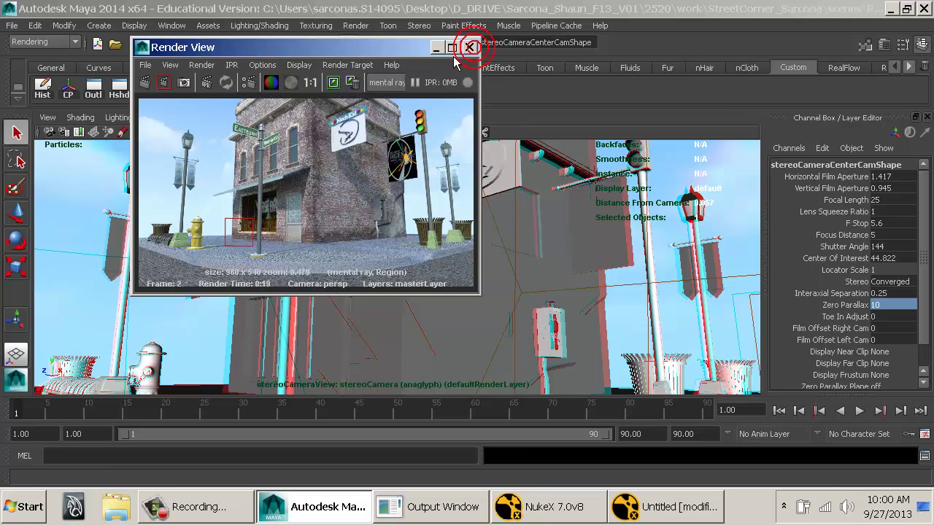
pyautogui.click(470, 47)
# Open the Render Settings and set the End frame of the frame range to 1.
pyautogui.click(436, 44)
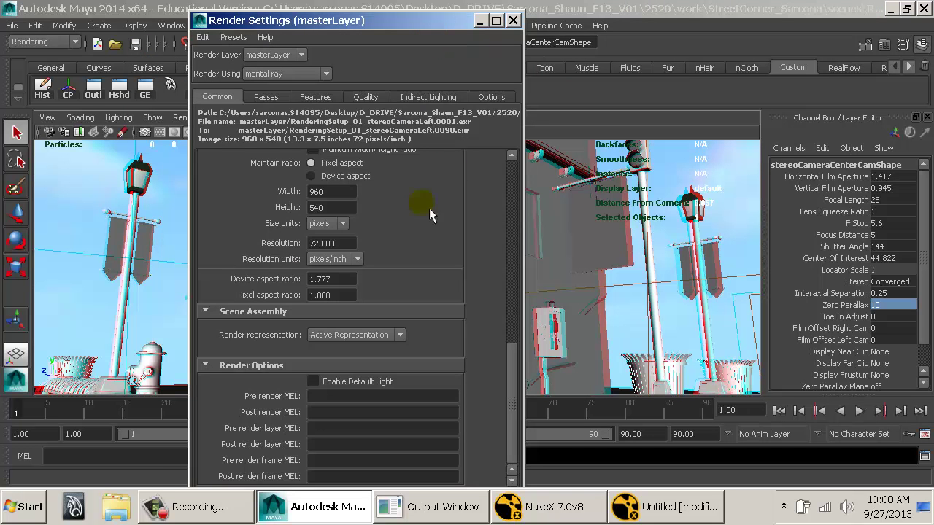
pyautogui.scroll(5, 276, 243)
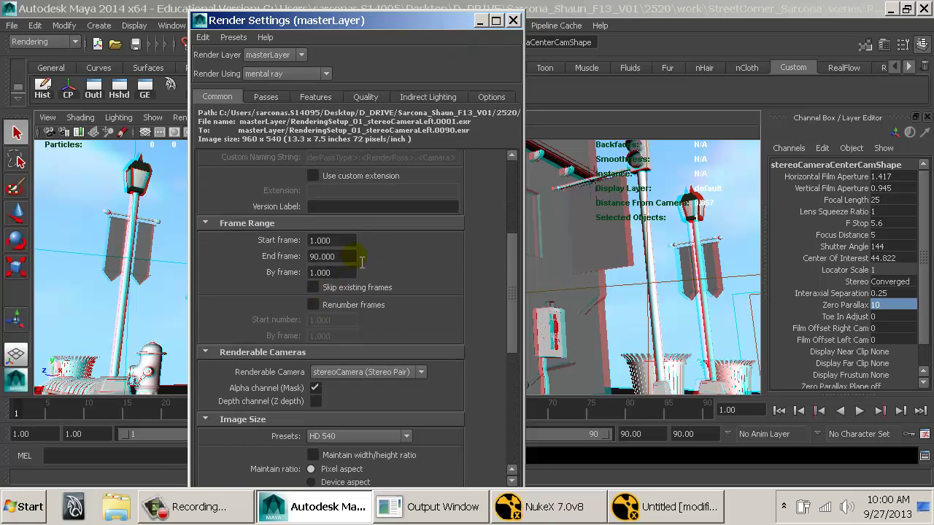
pyautogui.doubleClick(342, 256)
pyautogui.write('1')
pyautogui.press('Return')
pyautogui.moveTo(417, 21); pyautogui.dragTo(263, 55)
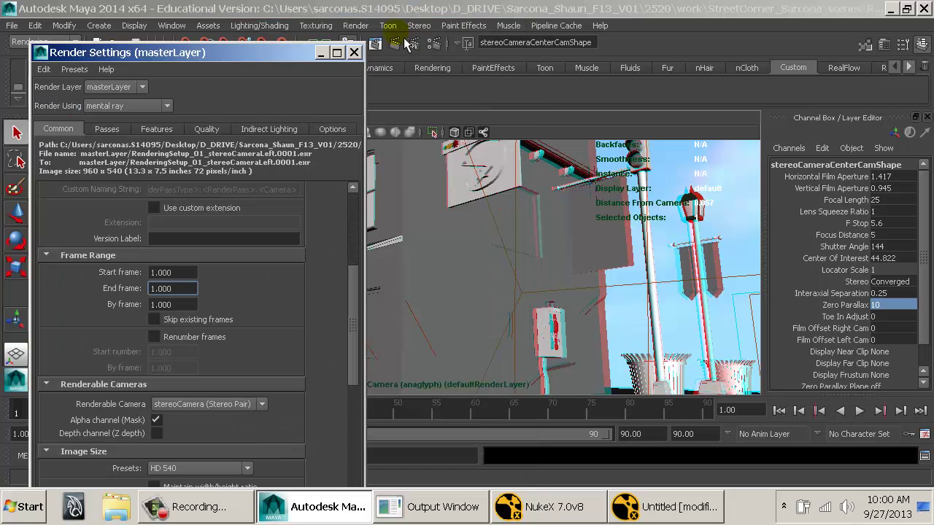
# Start a mental ray batch render of the stereo pair from the Batch Render options, and close the Render Settings.
pyautogui.click(355, 25)
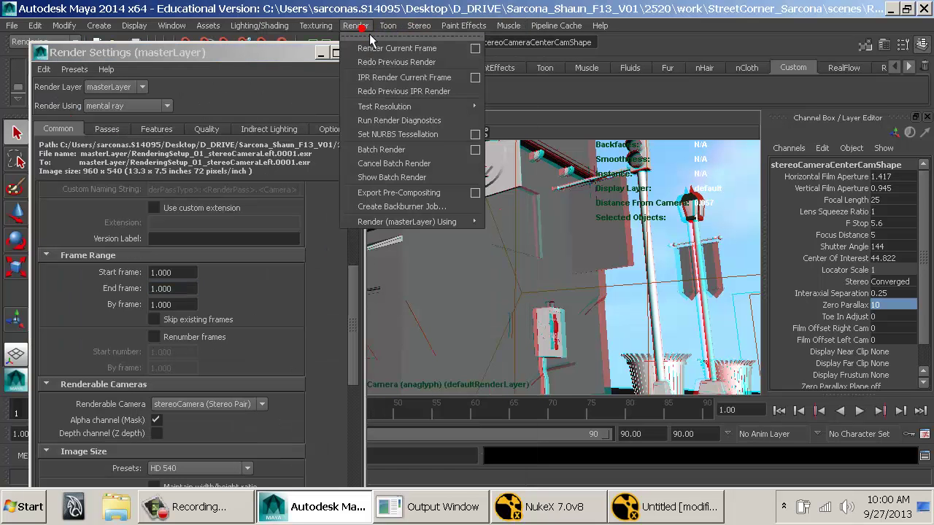
pyautogui.click(475, 150)
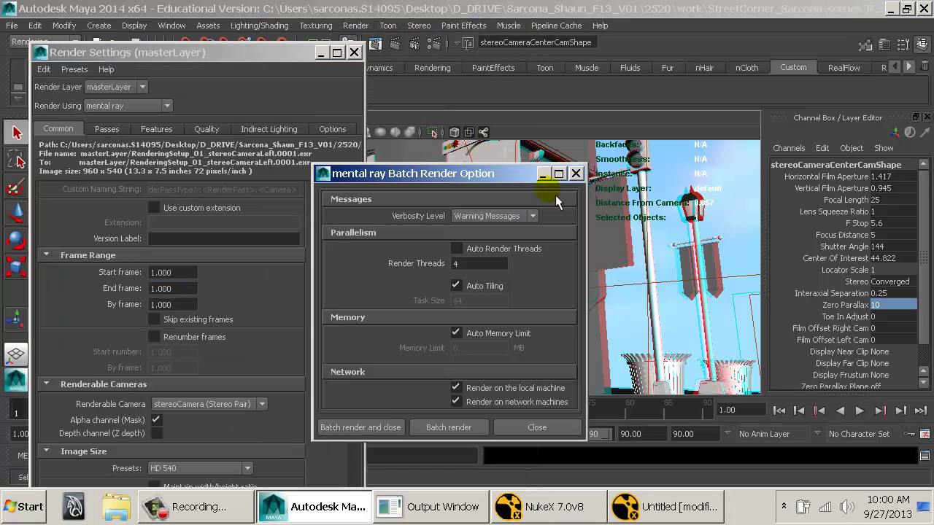
pyautogui.click(362, 433)
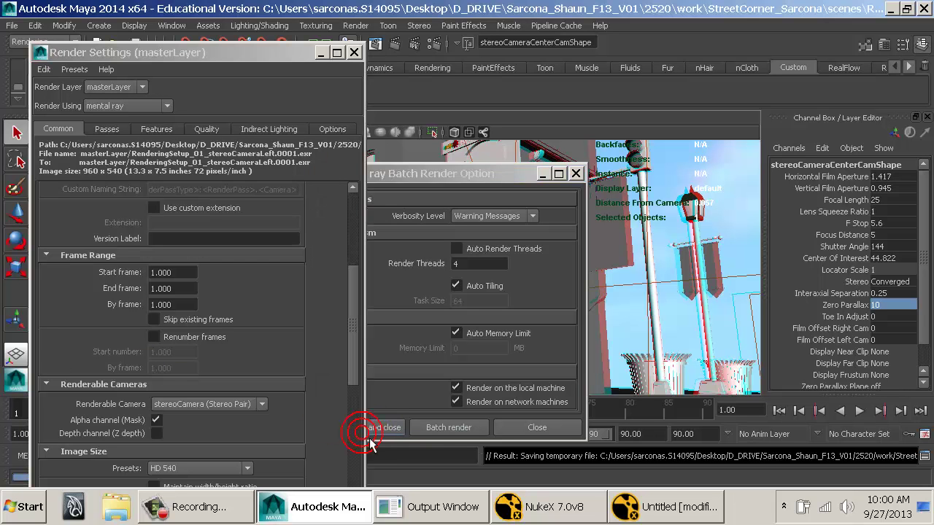
pyautogui.click(354, 52)
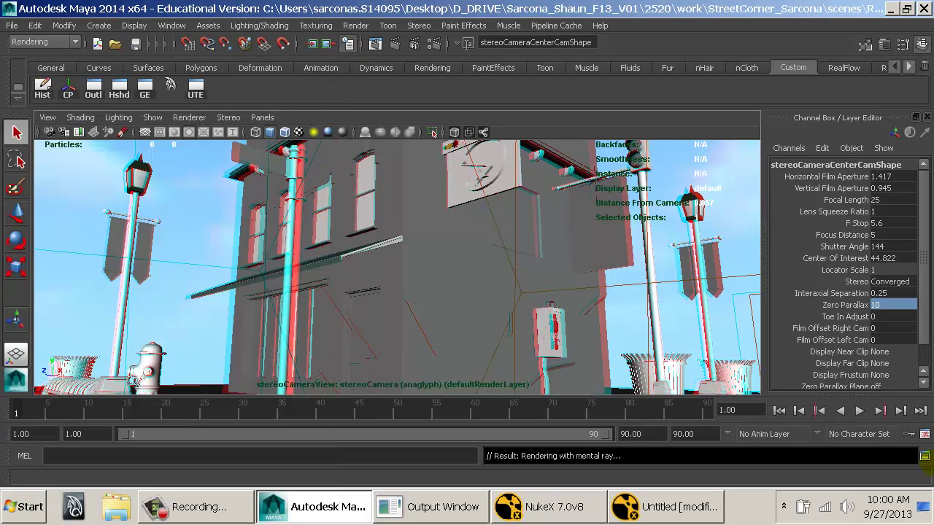
# Open the Script Editor and examine the batch render's progress messages for the stereo camera images.
pyautogui.click(924, 456)
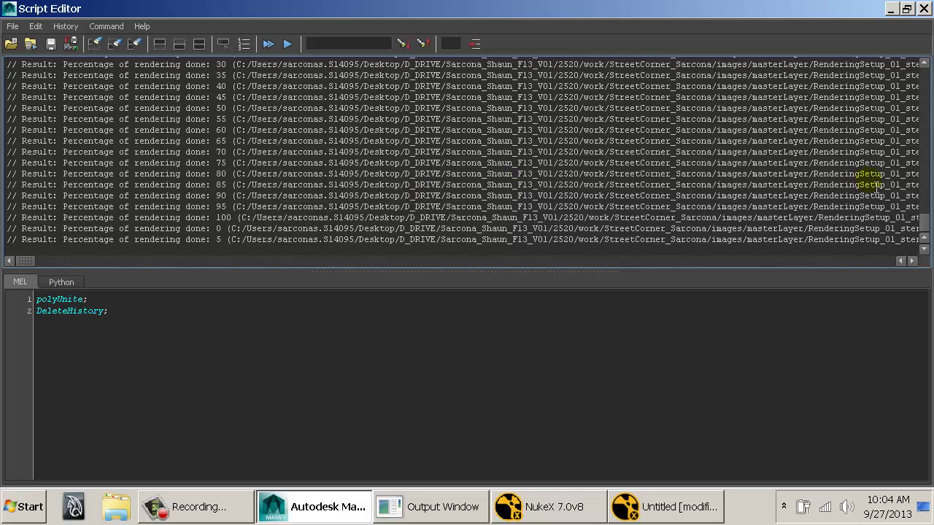
pyautogui.click(911, 261)
pyautogui.click(911, 261)
pyautogui.click(911, 261)
pyautogui.click(911, 261)
pyautogui.click(911, 261)
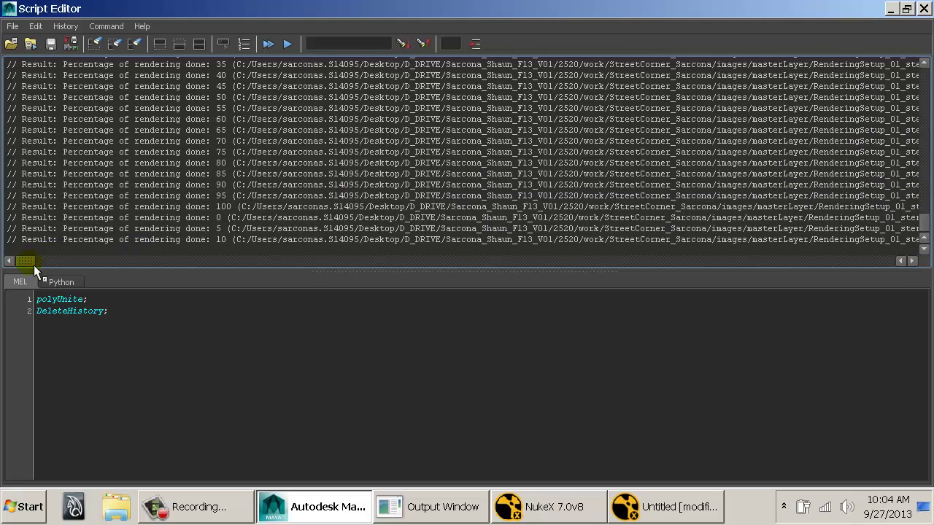
pyautogui.moveTo(33, 265)
pyautogui.mouseDown()
pyautogui.moveTo(52, 265)
pyautogui.moveTo(26, 270)
pyautogui.mouseUp()
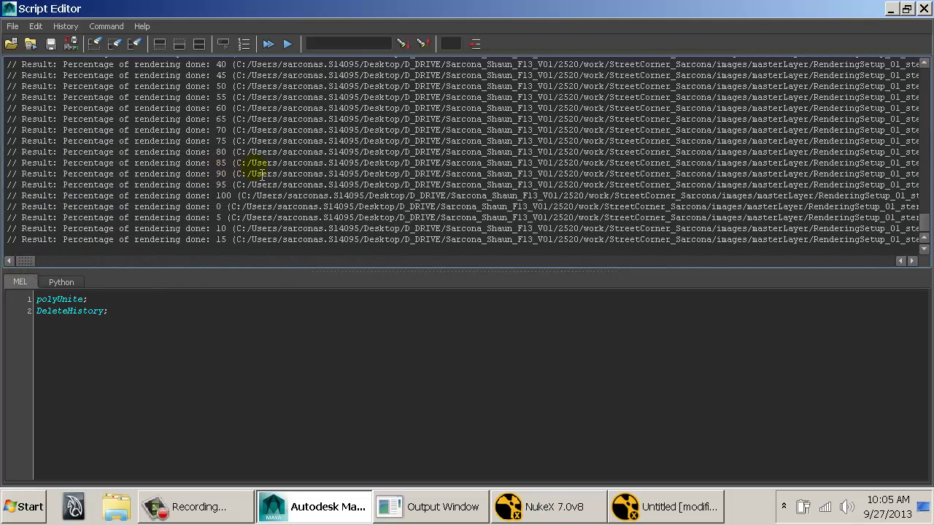
pyautogui.moveTo(413, 239); pyautogui.dragTo(124, 149)
pyautogui.click(124, 148)
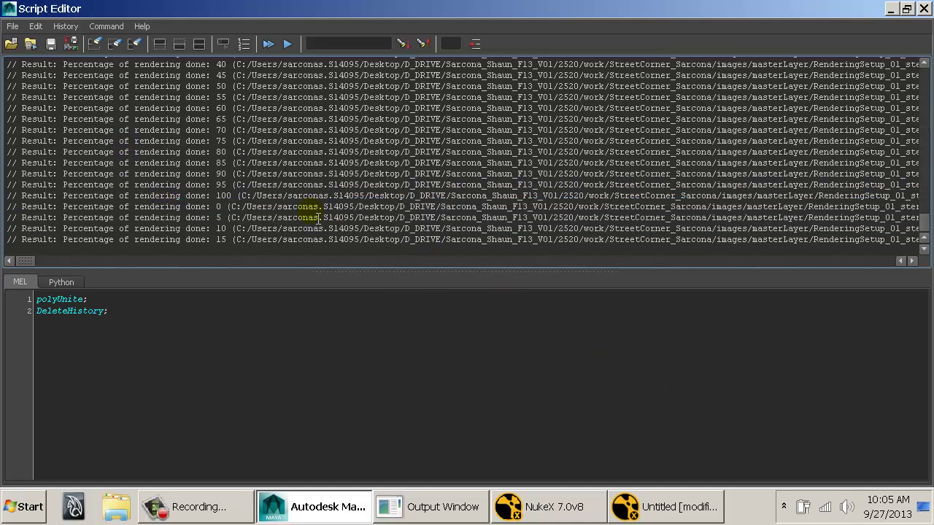
pyautogui.moveTo(263, 238); pyautogui.dragTo(185, 183)
pyautogui.click(182, 181)
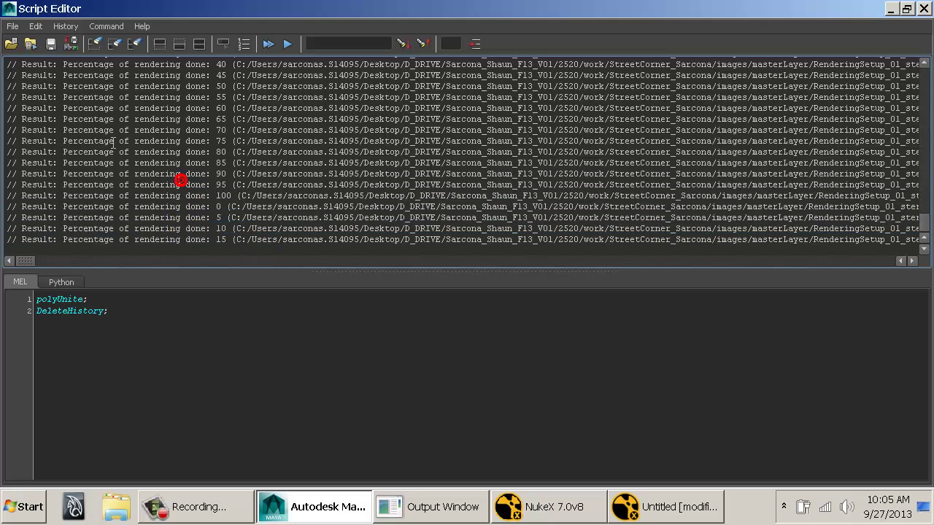
pyautogui.moveTo(108, 130); pyautogui.dragTo(325, 253)
pyautogui.click(238, 218)
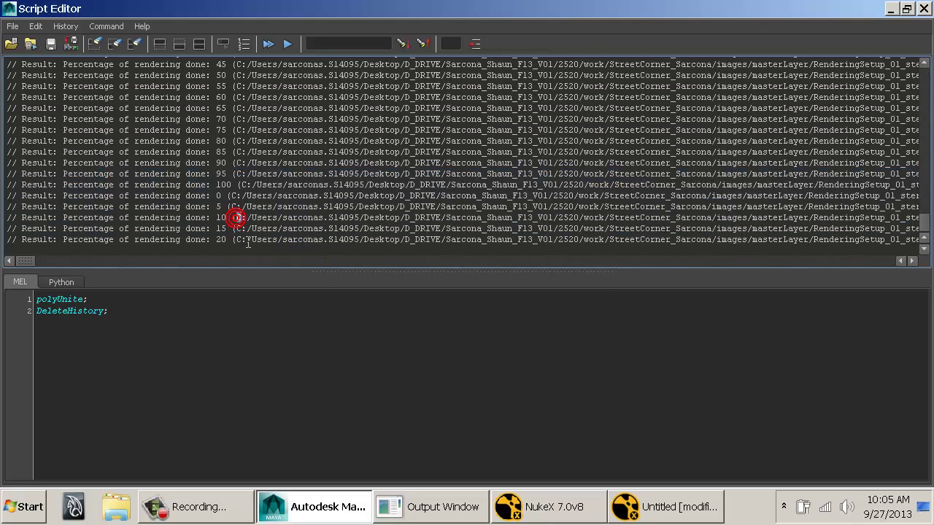
pyautogui.moveTo(240, 238); pyautogui.dragTo(162, 173)
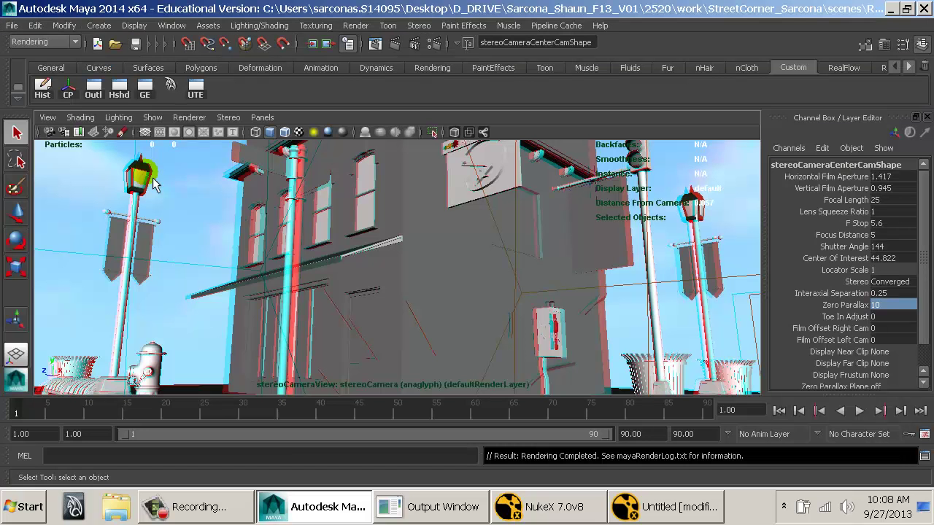
# Switch to the untitled NukeX script and delete the Read node that loads RenderingSetup_01.0001.exr.
pyautogui.click(716, 519)
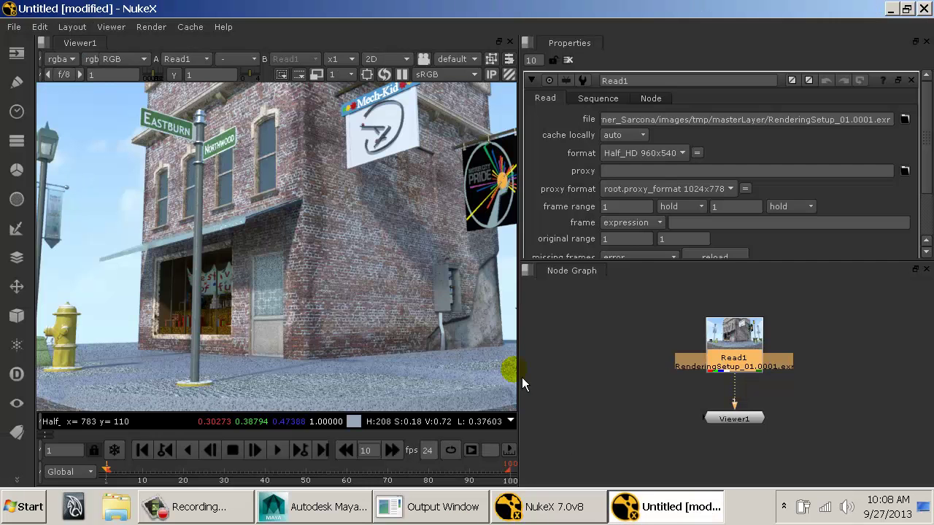
pyautogui.click(583, 323)
pyautogui.click(763, 367)
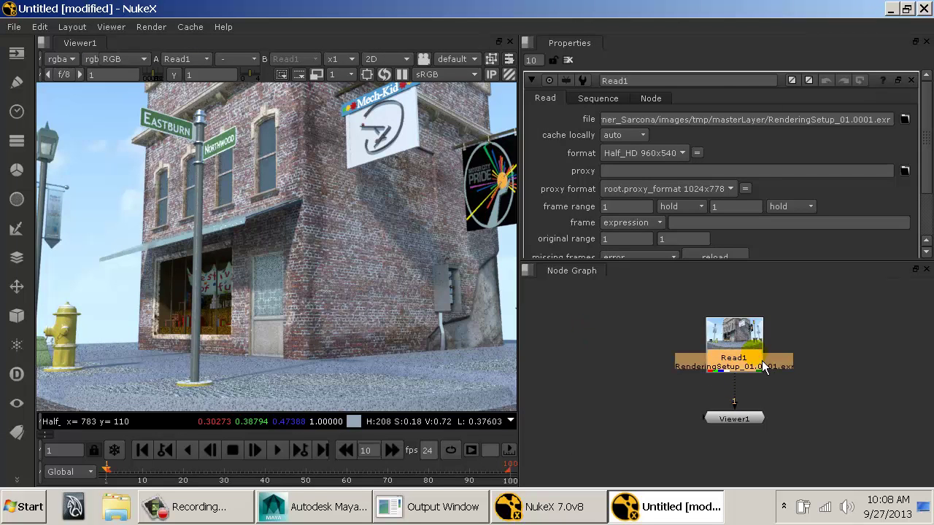
pyautogui.press('Delete')
# Read in RenderingSetup_01_stereoCameraLeft.0001.exr and RenderingSetup_01_stereoCameraRight.0001.exr from the project's images/masterLayer folder.
pyautogui.press('r')
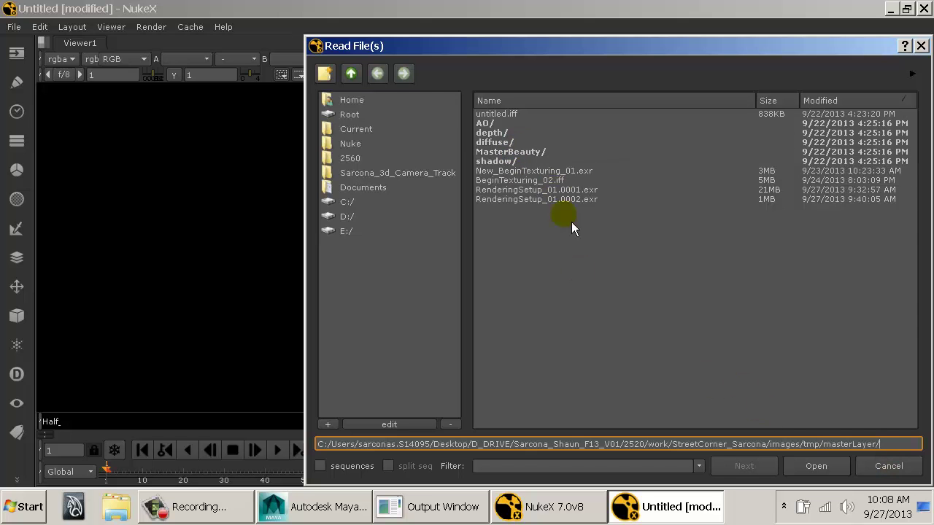
pyautogui.click(352, 73)
pyautogui.click(351, 74)
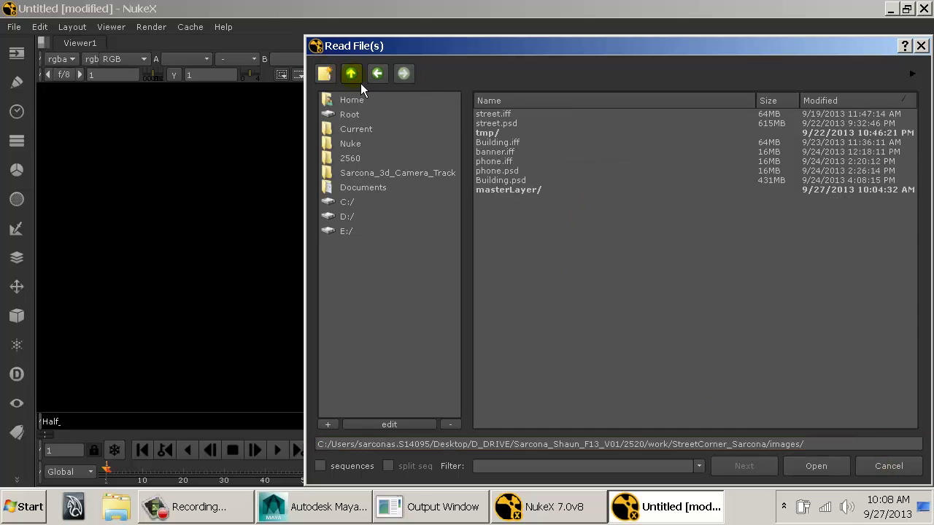
pyautogui.doubleClick(507, 191)
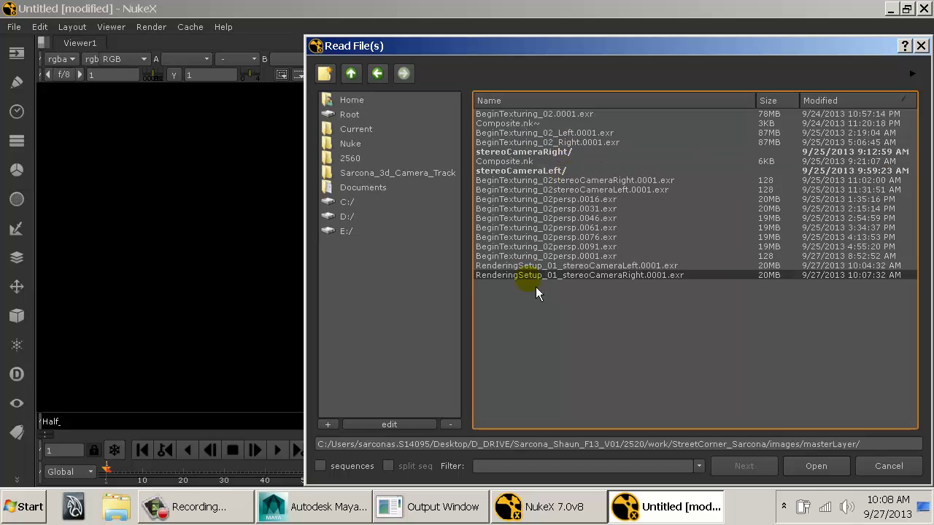
pyautogui.moveTo(547, 267); pyautogui.dragTo(549, 280)
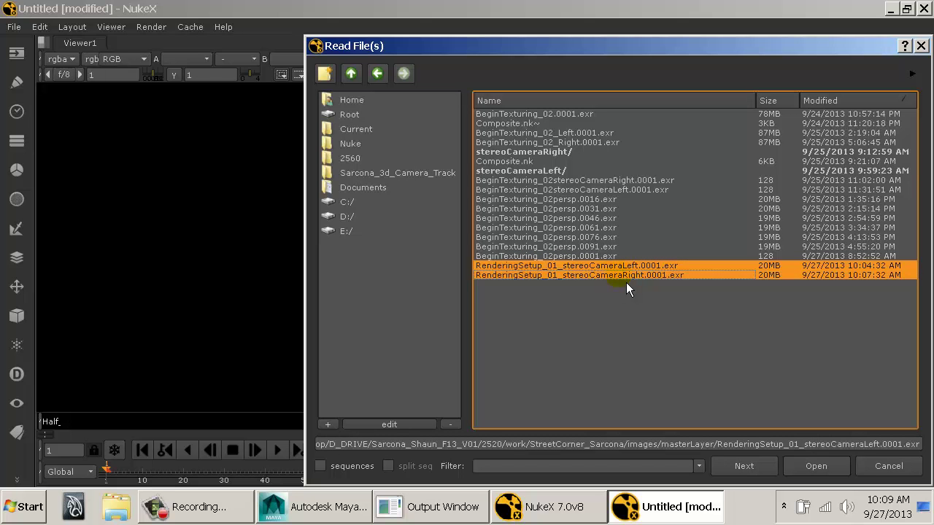
pyautogui.click(829, 470)
# Spread the left and right camera Read nodes apart in the node graph and place the Viewer node below them.
pyautogui.moveTo(738, 339); pyautogui.dragTo(593, 297)
pyautogui.click(813, 337)
pyautogui.moveTo(777, 365); pyautogui.dragTo(808, 321)
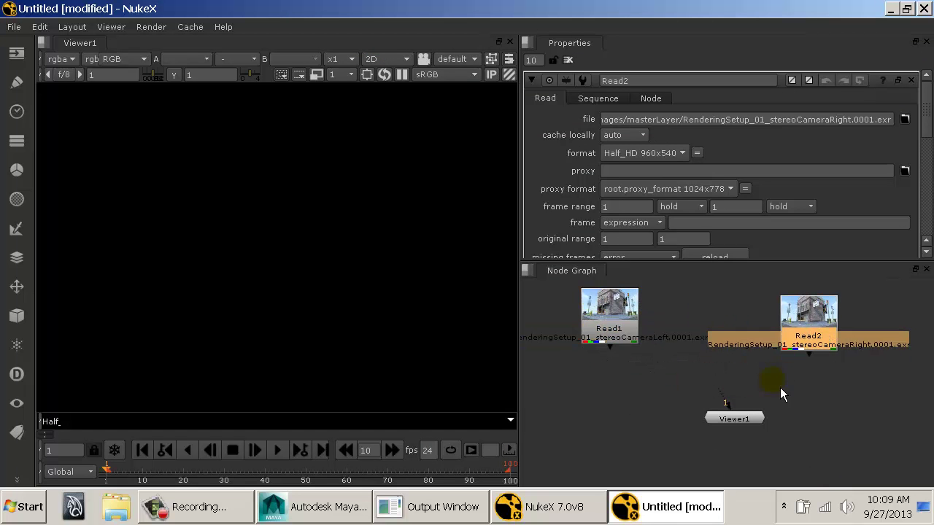
pyautogui.moveTo(735, 421); pyautogui.dragTo(726, 461)
# Connect the left camera Read node to Viewer input 1 and the right camera Read node to input 2.
pyautogui.click(611, 325)
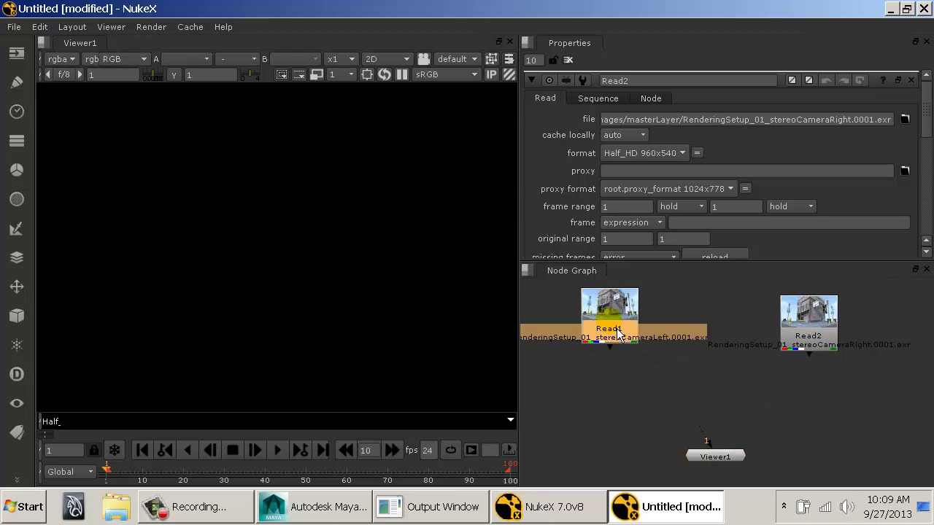
pyautogui.press('1')
pyautogui.click(808, 337)
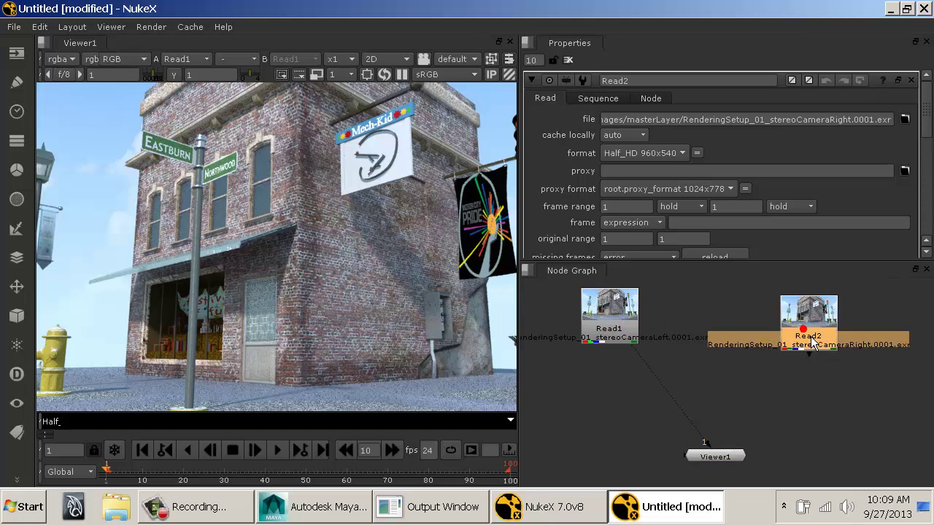
pyautogui.press('2')
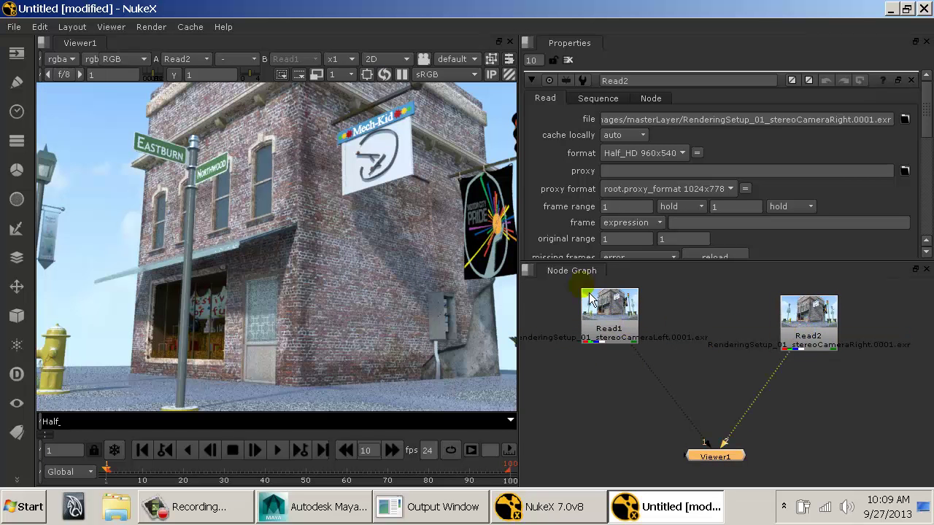
# Compare the left and right camera renders by repeatedly switching the Viewer between inputs 1 and 2.
pyautogui.click(443, 250)
pyautogui.press('2')
pyautogui.press('1')
pyautogui.press('2')
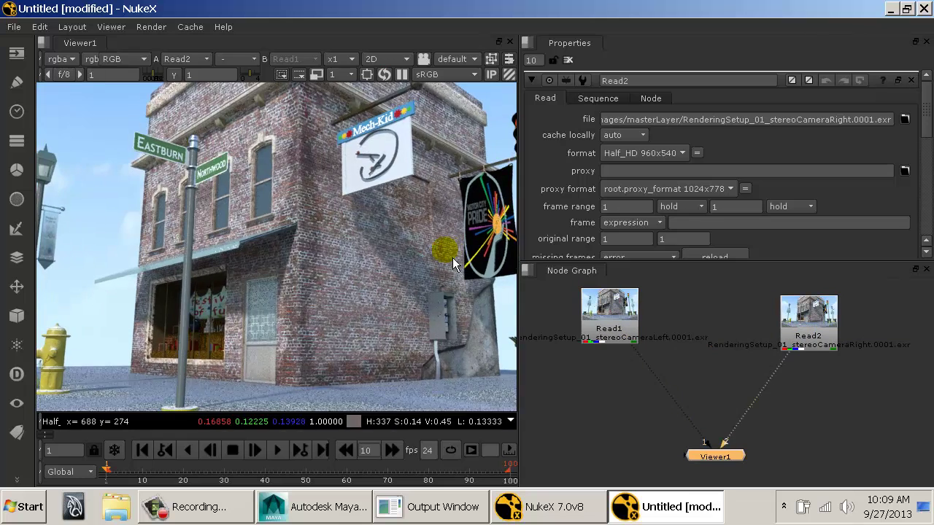
pyautogui.press('1')
pyautogui.press('2')
pyautogui.press('1')
pyautogui.press('2')
pyautogui.press('1')
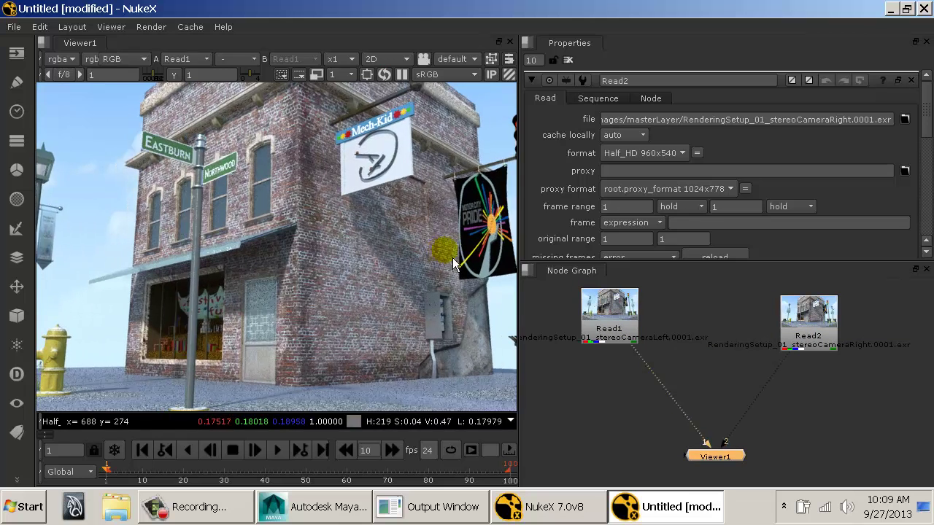
pyautogui.press('2')
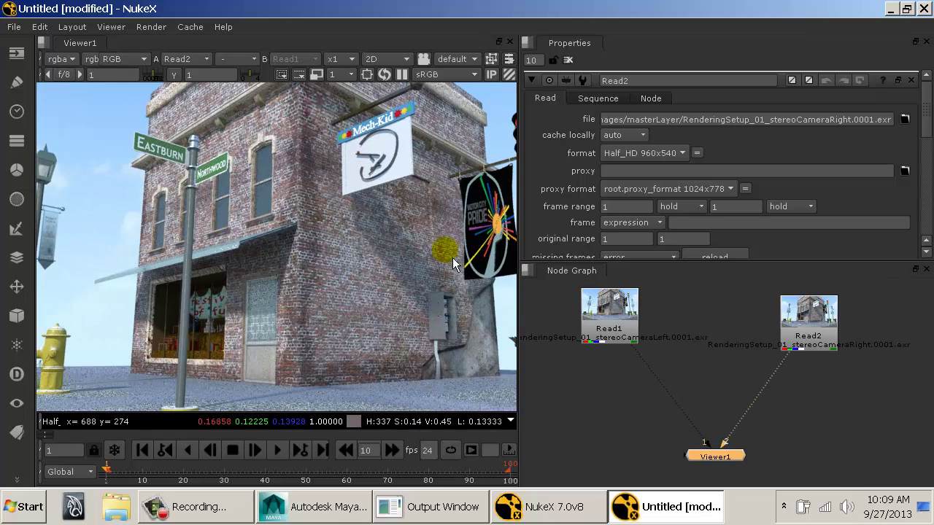
pyautogui.press('1')
pyautogui.press('2')
pyautogui.press('1')
pyautogui.press('2')
pyautogui.press('1')
pyautogui.press('2')
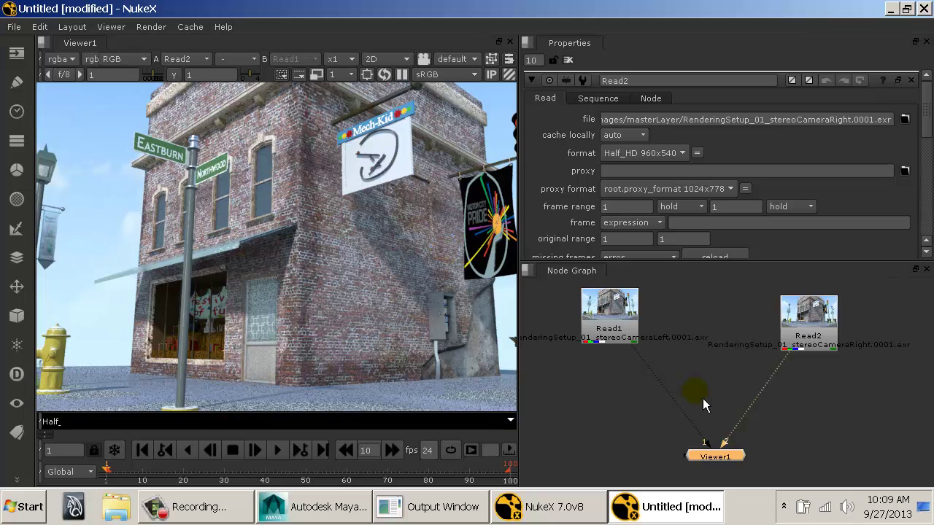
pyautogui.press('1')
# Add a JoinViews node to the node graph and insert it just above Viewer input 1.
pyautogui.click(706, 386)
pyautogui.press('Tab')
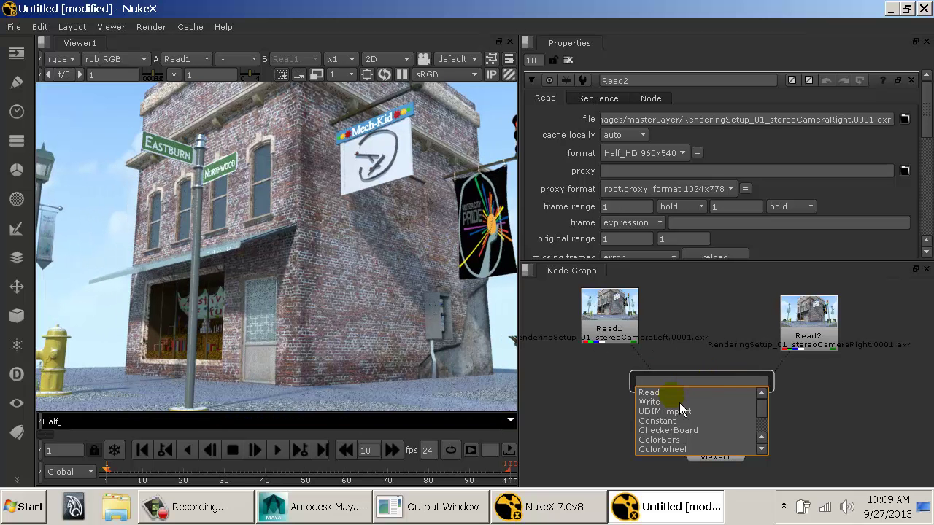
pyautogui.write('join')
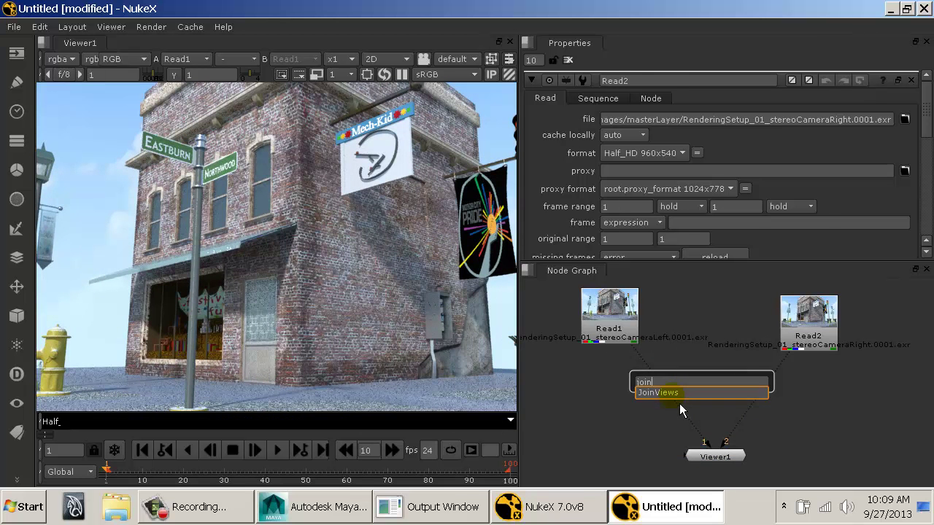
pyautogui.press('Return')
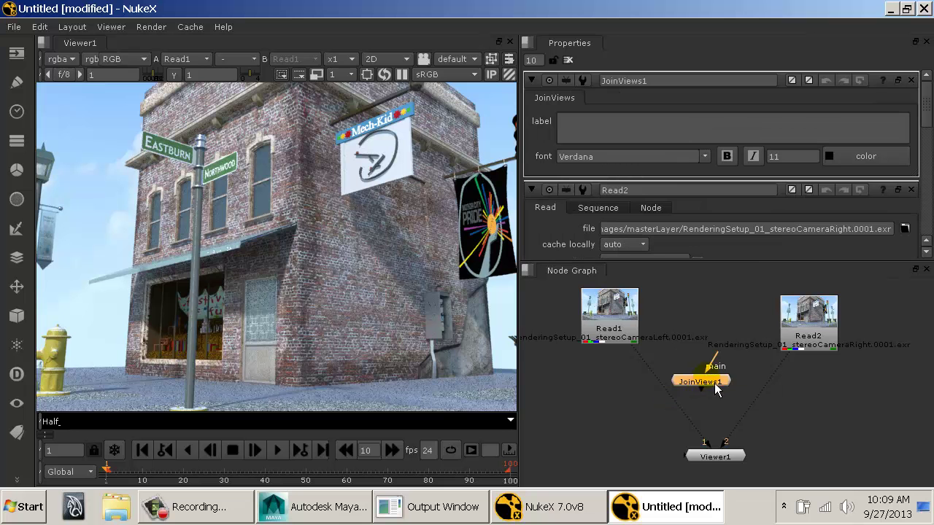
pyautogui.moveTo(714, 383); pyautogui.dragTo(761, 396)
pyautogui.click(775, 396)
pyautogui.moveTo(691, 421); pyautogui.dragTo(718, 421)
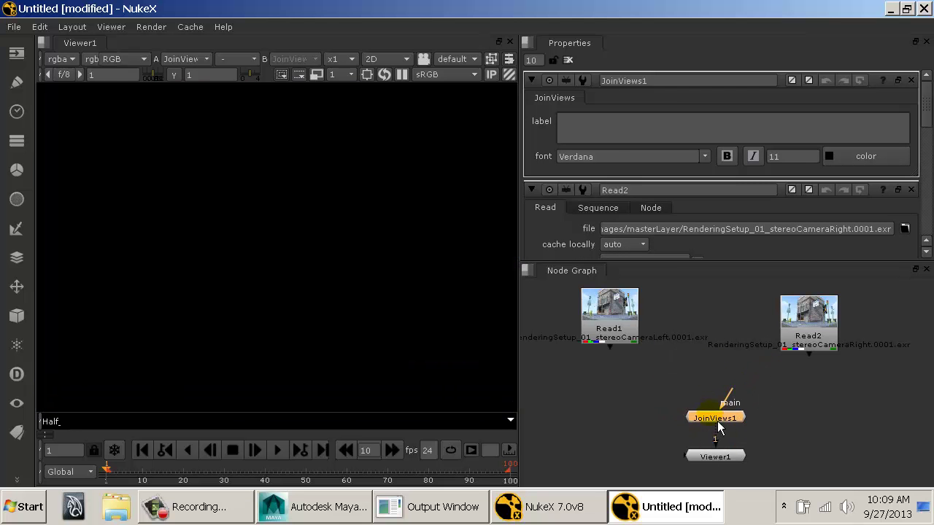
# Connect the left camera Read node to the JoinViews node's main input and arrange both below and beside the right camera Read node.
pyautogui.press('Delete')
pyautogui.moveTo(612, 336); pyautogui.dragTo(615, 352)
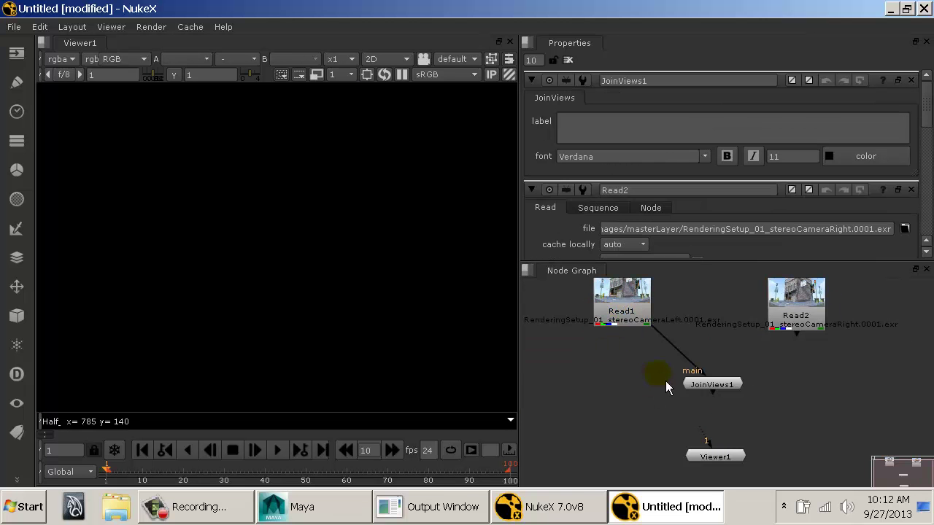
pyautogui.moveTo(723, 320); pyautogui.dragTo(727, 360)
pyautogui.moveTo(716, 432); pyautogui.dragTo(713, 445)
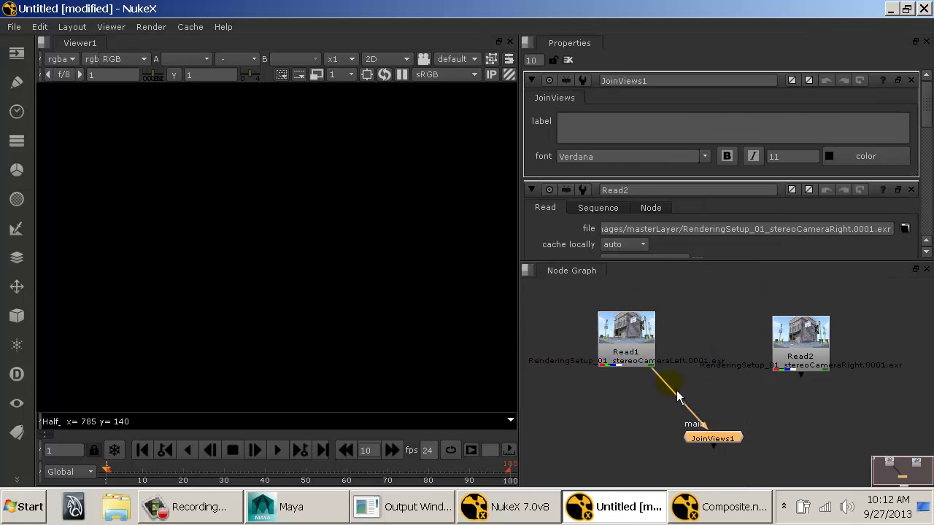
pyautogui.moveTo(660, 378); pyautogui.dragTo(636, 351)
pyautogui.moveTo(715, 437); pyautogui.dragTo(701, 437)
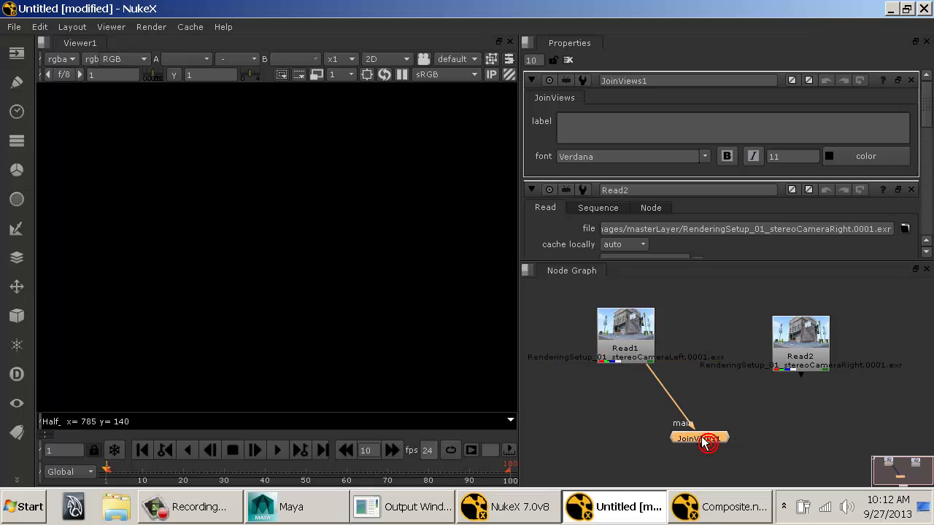
pyautogui.moveTo(661, 378); pyautogui.dragTo(687, 393)
pyautogui.moveTo(650, 369); pyautogui.dragTo(634, 336)
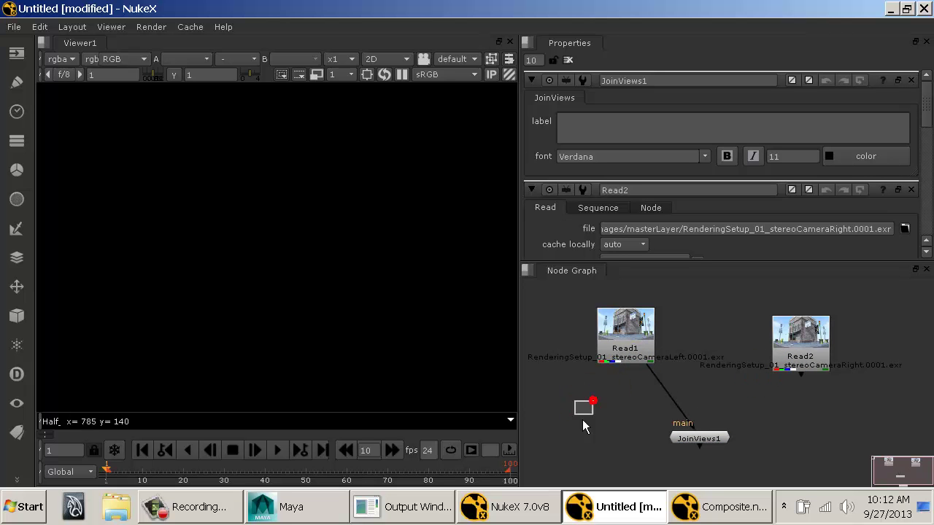
# Set up left and right stereo views in the project settings and close the project settings and the right camera Read node's properties.
pyautogui.press('s')
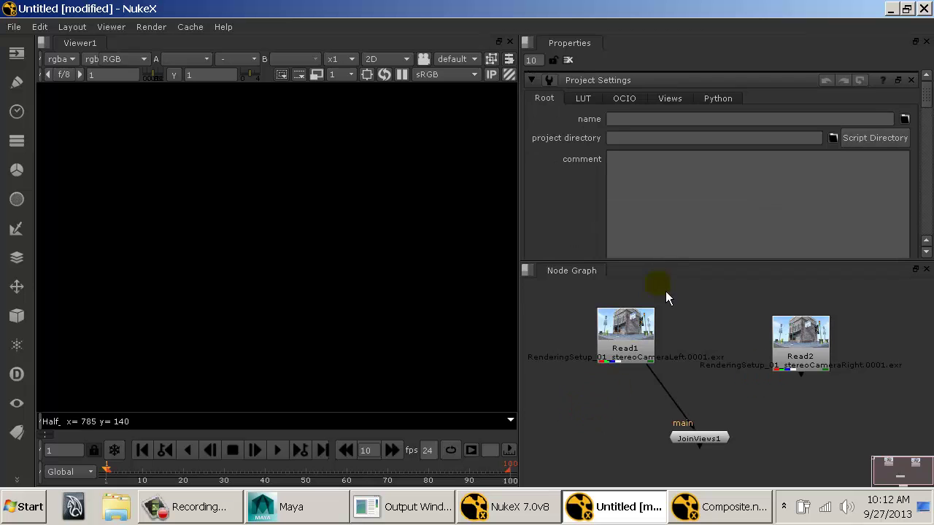
pyautogui.moveTo(677, 261); pyautogui.dragTo(678, 328)
pyautogui.scroll(-3, 678, 236)
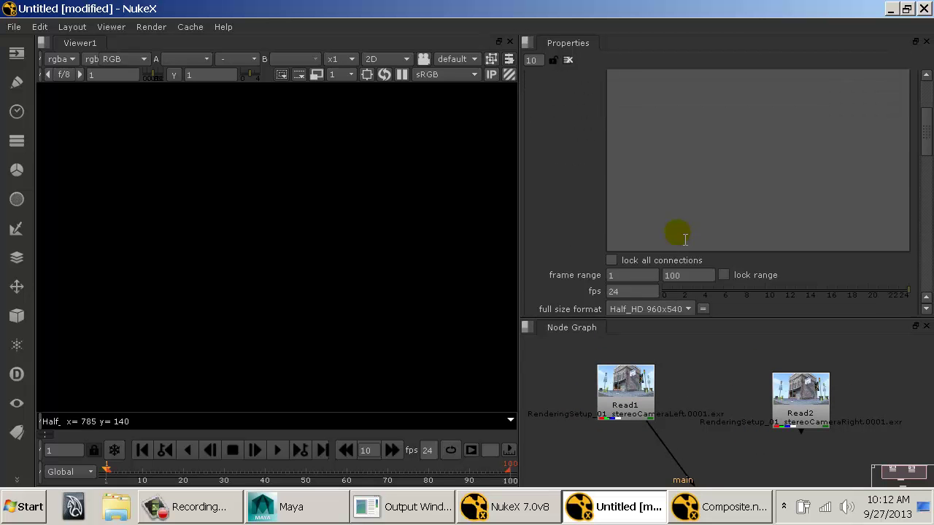
pyautogui.scroll(5, 682, 241)
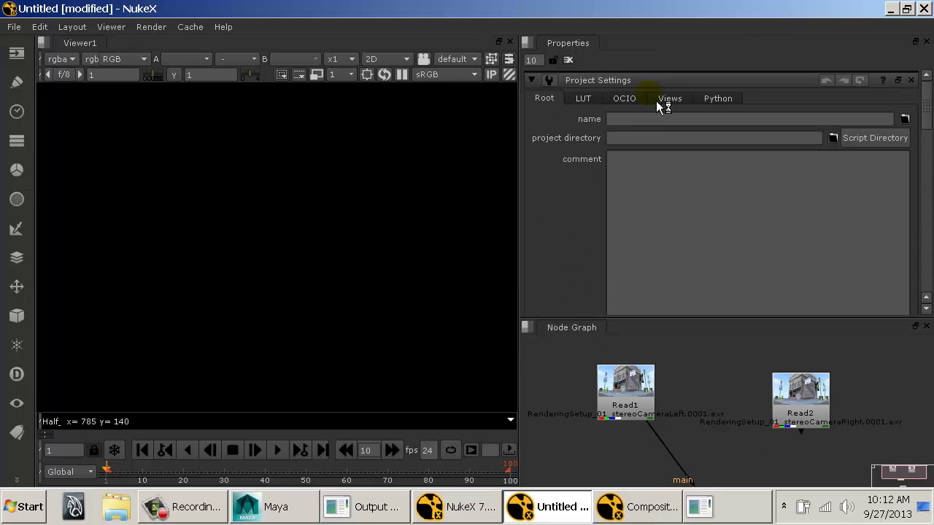
pyautogui.click(673, 102)
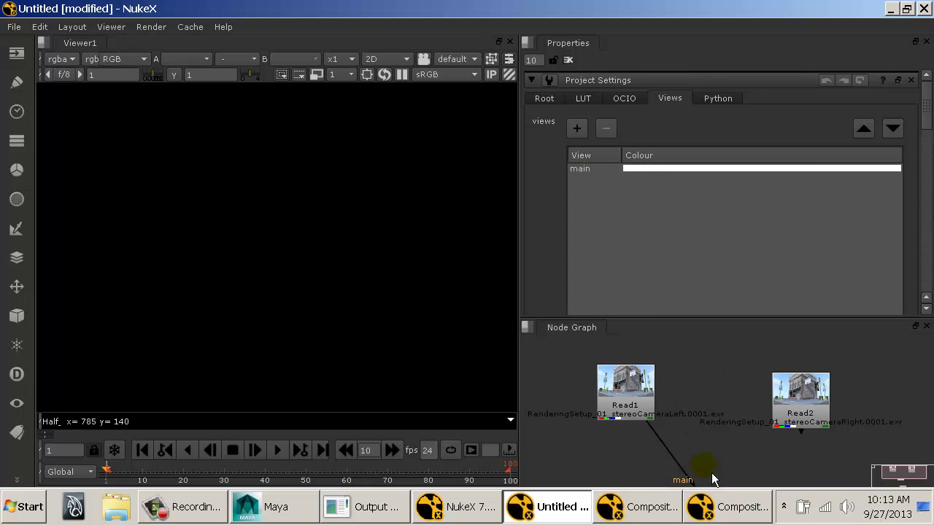
pyautogui.scroll(-3, 622, 200)
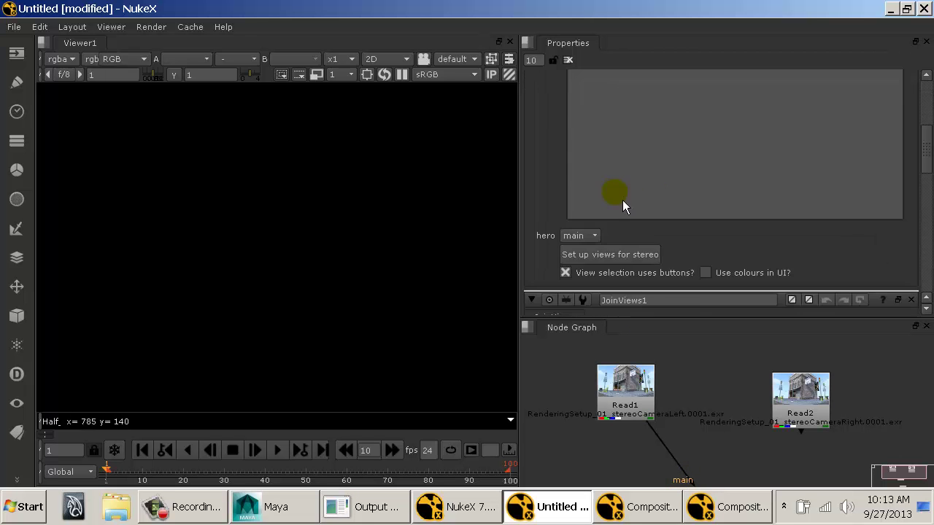
pyautogui.click(620, 261)
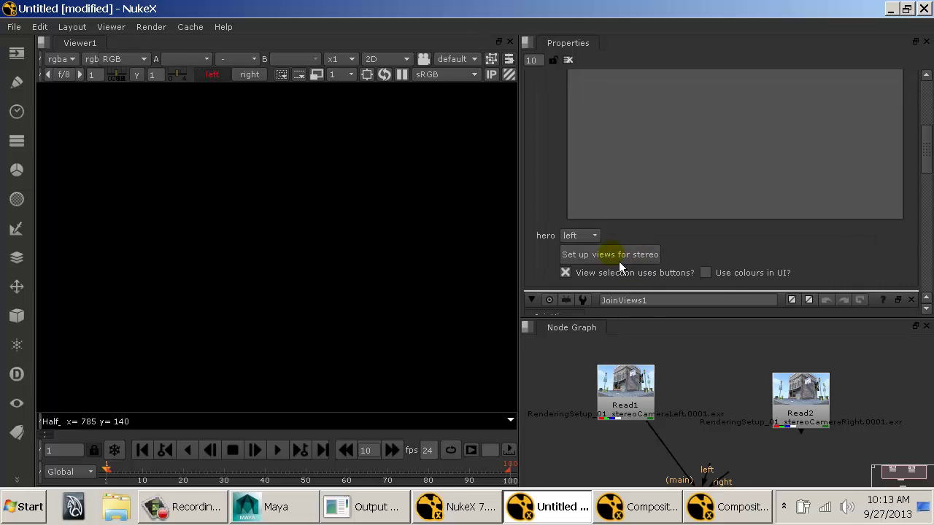
pyautogui.scroll(3, 629, 237)
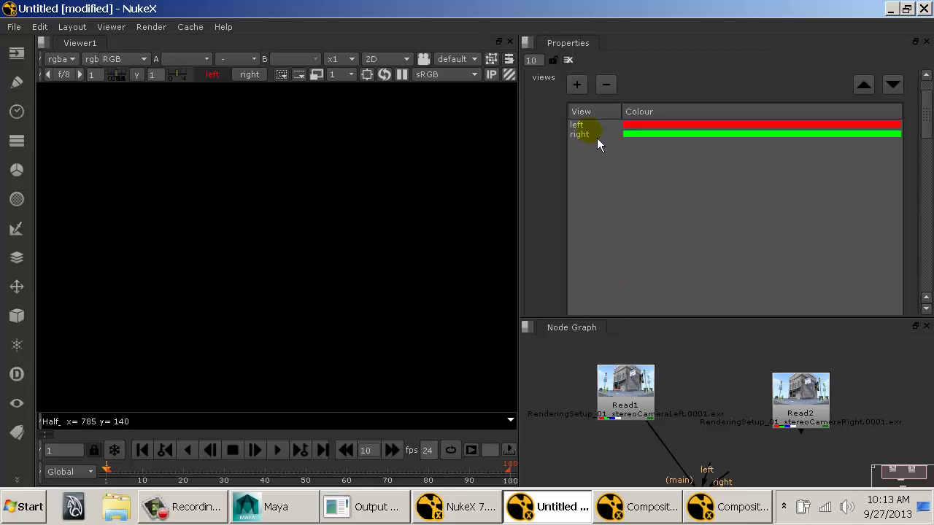
pyautogui.scroll(1, 593, 141)
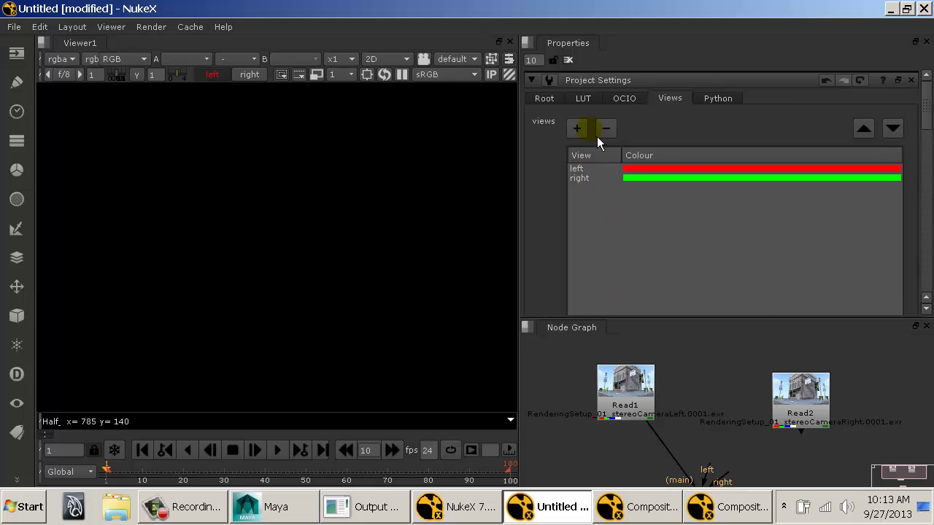
pyautogui.click(911, 81)
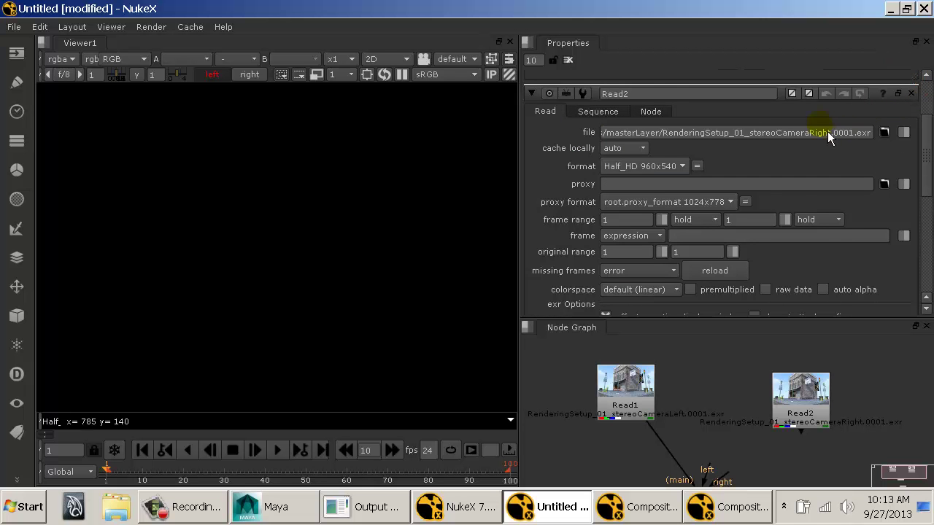
pyautogui.click(911, 93)
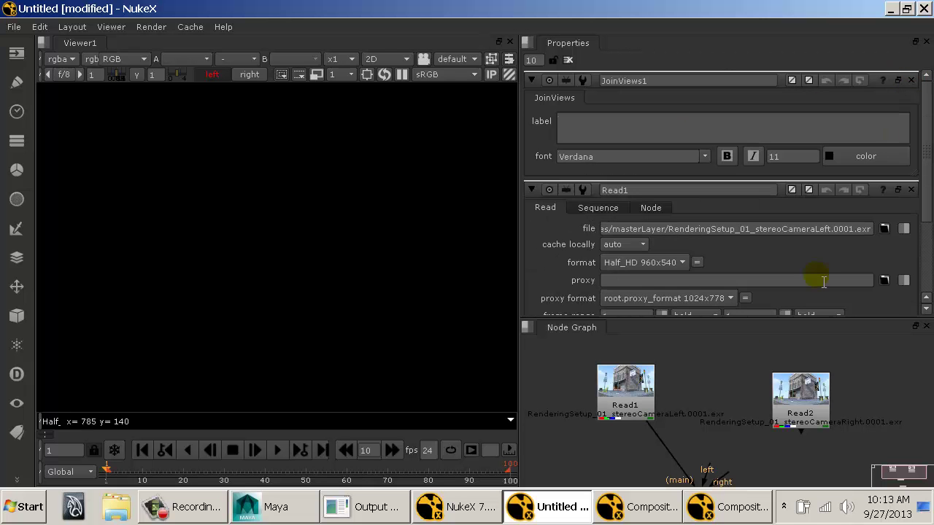
# Connect the left camera Read node to the JoinViews left input and the right camera Read node to its right input.
pyautogui.moveTo(705, 438); pyautogui.dragTo(684, 377)
pyautogui.moveTo(630, 368); pyautogui.dragTo(592, 430)
pyautogui.moveTo(664, 421); pyautogui.dragTo(626, 363)
pyautogui.moveTo(694, 417); pyautogui.dragTo(778, 369)
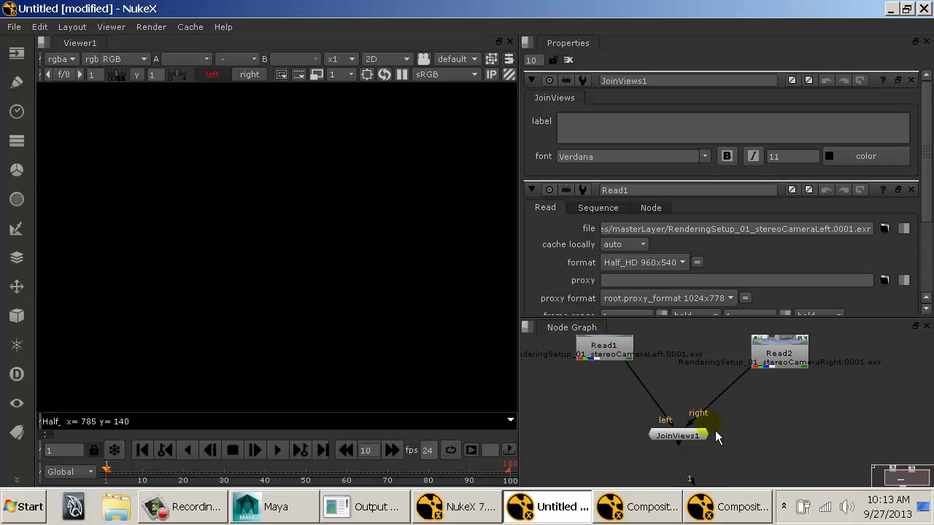
# Connect the Viewer to the JoinViews output and align the two nodes vertically.
pyautogui.moveTo(713, 477); pyautogui.dragTo(707, 433)
pyautogui.moveTo(695, 454); pyautogui.dragTo(680, 400)
pyautogui.click(664, 416)
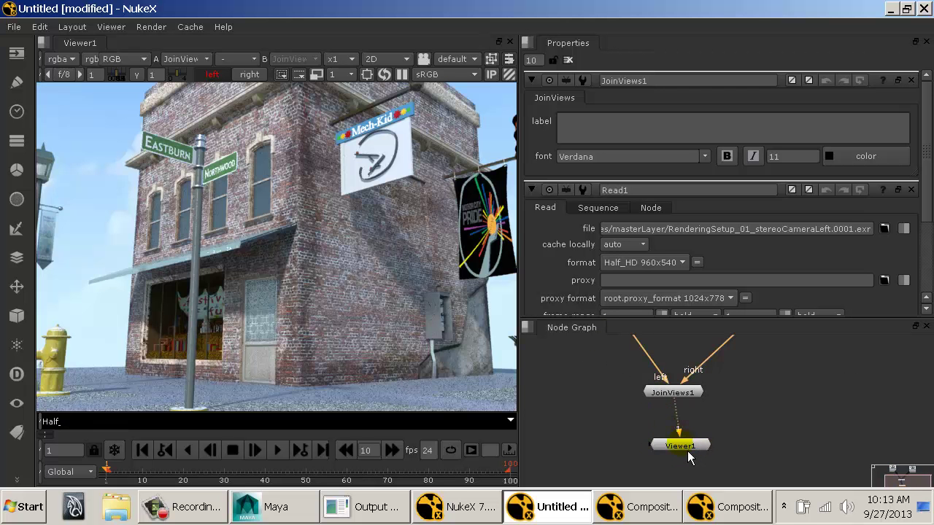
pyautogui.moveTo(685, 452); pyautogui.dragTo(679, 450)
pyautogui.moveTo(666, 414); pyautogui.dragTo(666, 445)
pyautogui.click(688, 427)
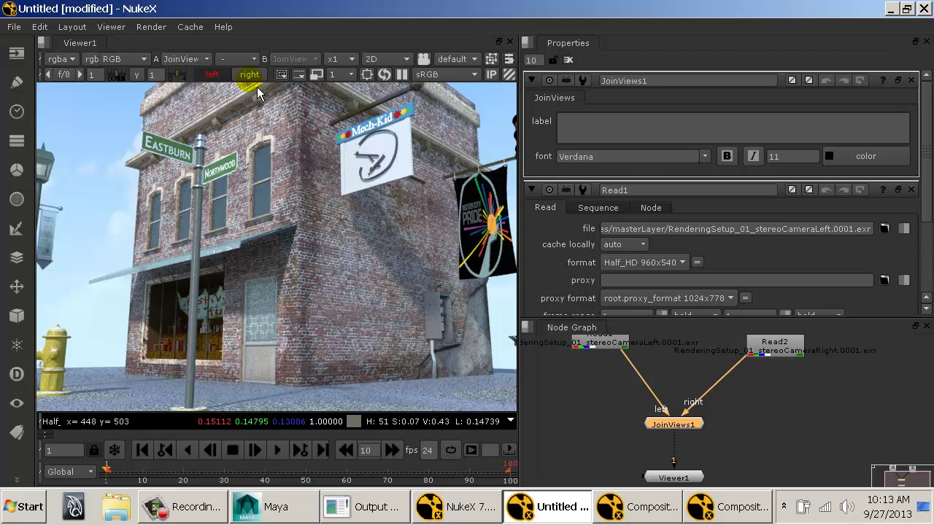
# Compare the joined stereo images by repeatedly switching the Viewer between the left and right views.
pyautogui.press("'")
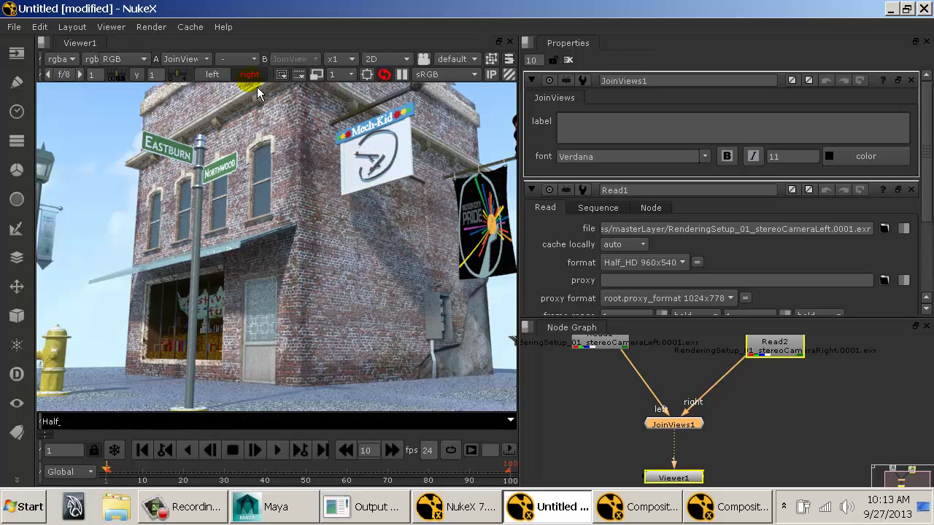
pyautogui.press(';')
pyautogui.click(257, 87)
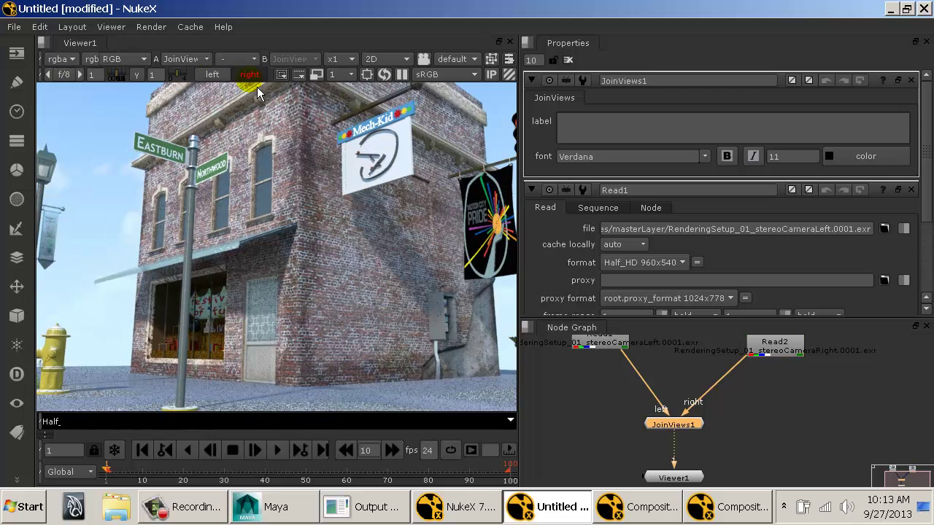
pyautogui.press(';')
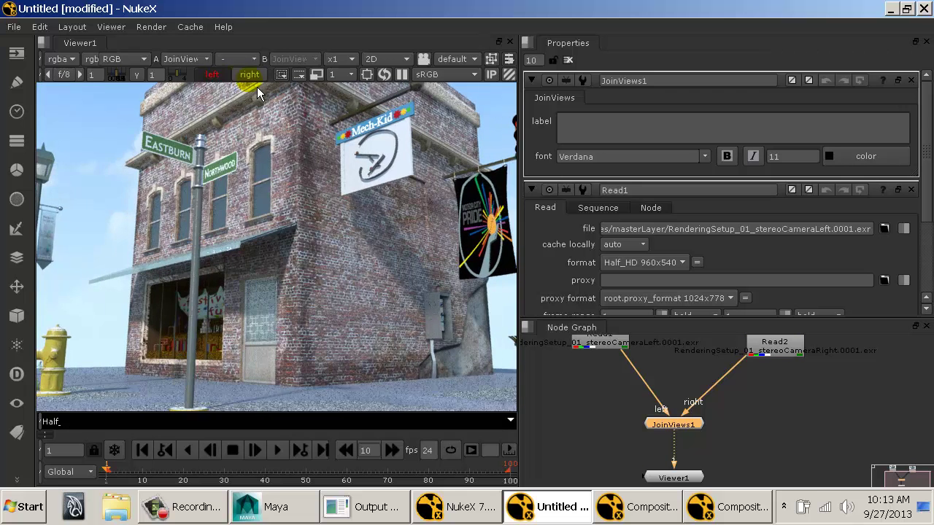
pyautogui.press("'")
pyautogui.press(';')
pyautogui.press("'")
pyautogui.press(';')
pyautogui.press("'")
pyautogui.press(';')
pyautogui.press("'")
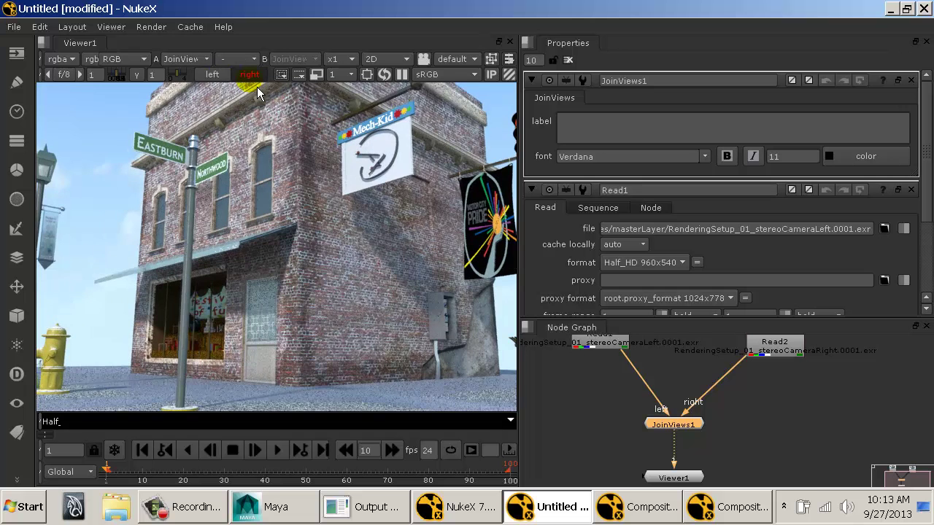
pyautogui.press(';')
pyautogui.press("'")
pyautogui.press(';')
pyautogui.press("'")
pyautogui.doubleClick(256, 87)
pyautogui.doubleClick(256, 87)
pyautogui.doubleClick(257, 87)
pyautogui.click(257, 87)
pyautogui.click(256, 87)
pyautogui.doubleClick(257, 87)
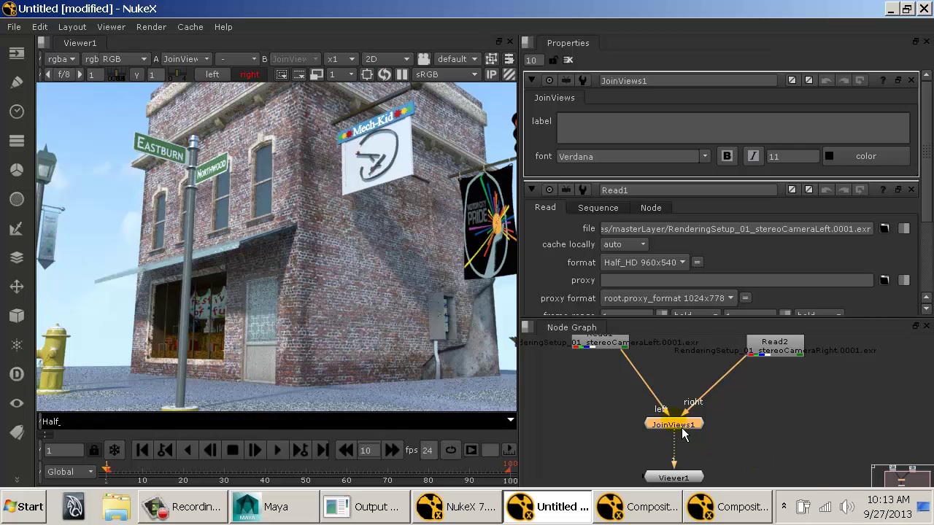
# Insert an Anaglyph node between the JoinViews node and the Viewer.
pyautogui.press('Tab')
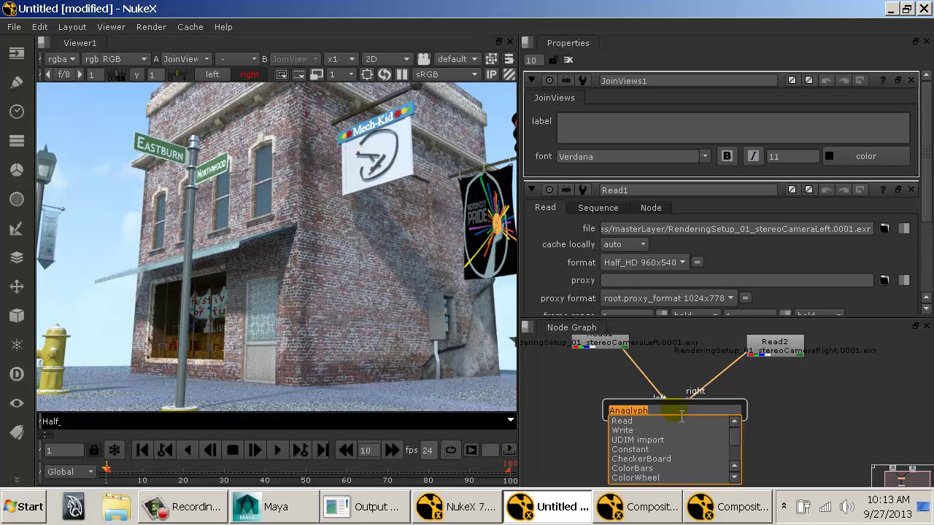
pyautogui.press('Return')
pyautogui.moveTo(687, 443)
pyautogui.mouseDown()
pyautogui.moveTo(613, 443)
pyautogui.moveTo(714, 454)
pyautogui.moveTo(673, 452)
pyautogui.moveTo(686, 454)
pyautogui.mouseUp()
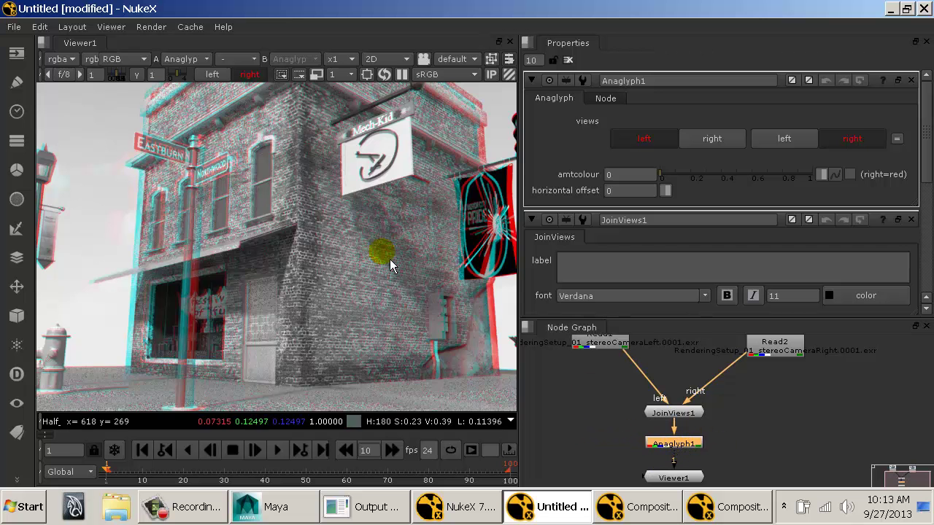
# Set the Anaglyph node's amtcolour to 1 for a full-colour stereo image.
pyautogui.scroll(-1, 259, 233)
pyautogui.scroll(-1, 259, 233)
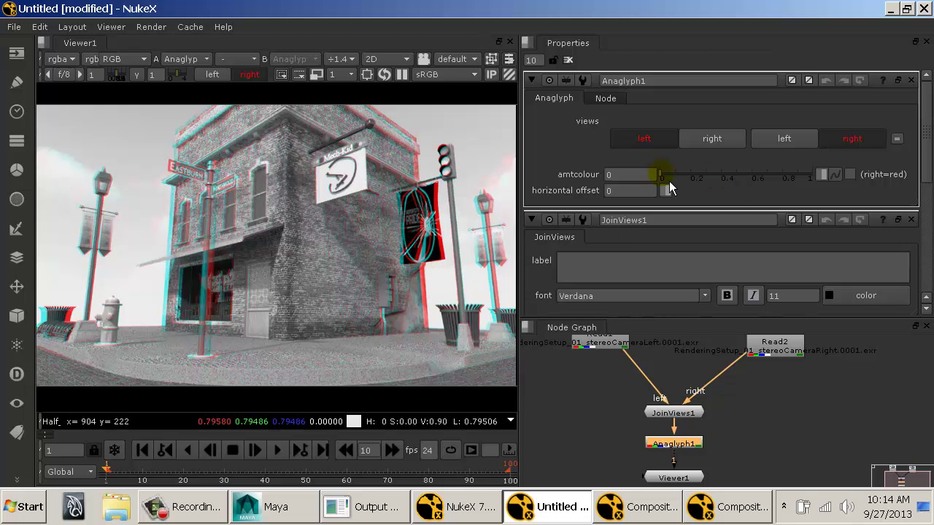
pyautogui.moveTo(669, 181); pyautogui.dragTo(871, 182)
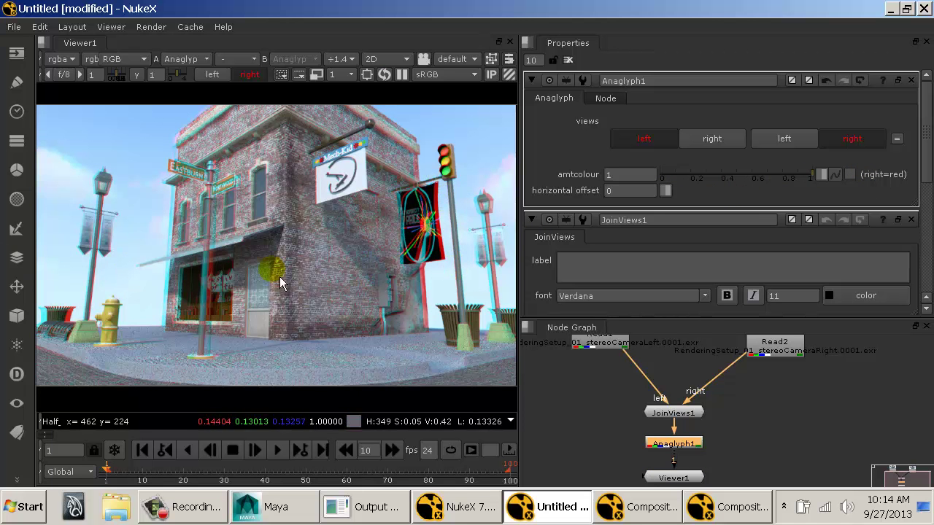
pyautogui.click(246, 230)
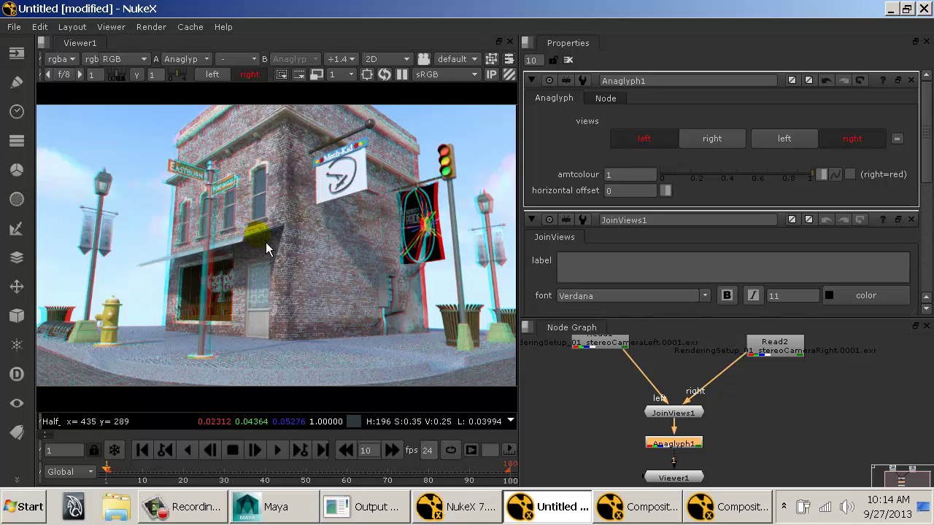
# Delete the JoinViews and Anaglyph nodes from the node graph.
pyautogui.click(769, 446)
pyautogui.moveTo(753, 382); pyautogui.dragTo(598, 456)
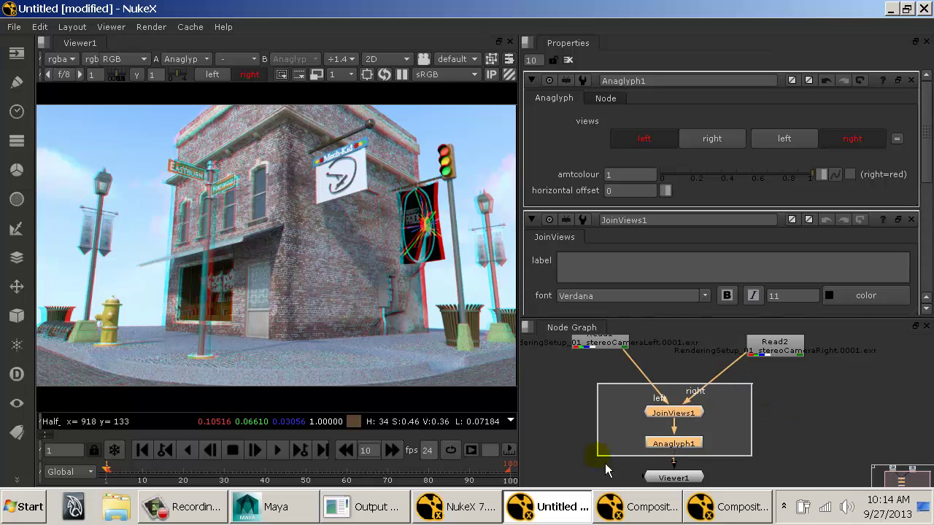
pyautogui.click(697, 414)
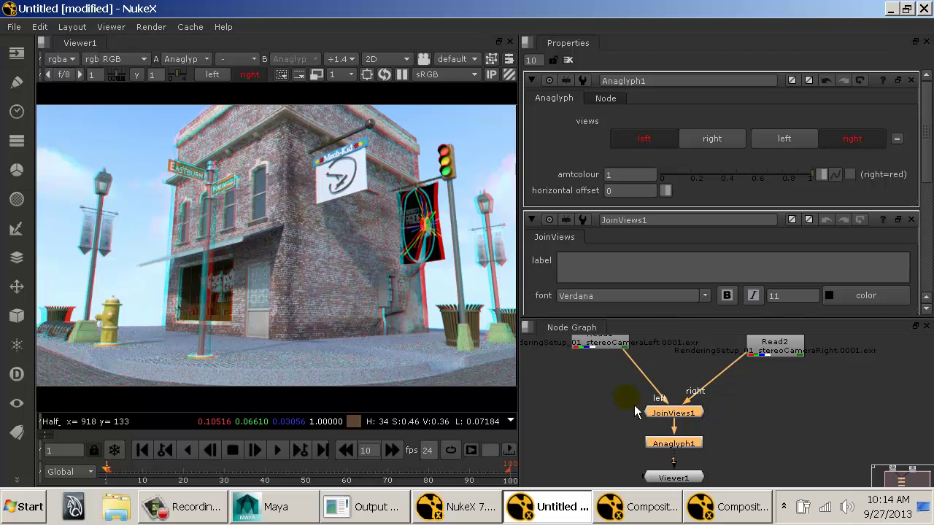
pyautogui.moveTo(626, 389); pyautogui.dragTo(644, 401)
pyautogui.moveTo(628, 346); pyautogui.dragTo(631, 353)
pyautogui.moveTo(618, 396); pyautogui.dragTo(759, 473)
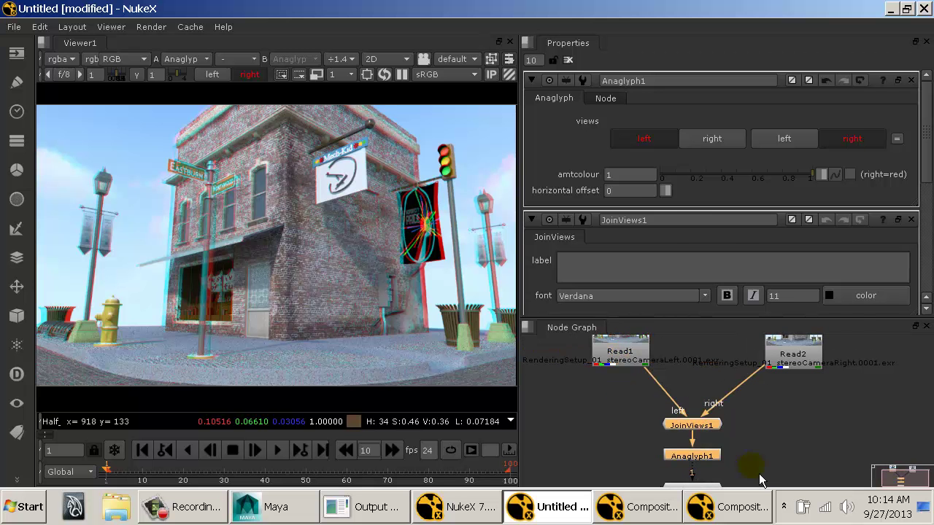
pyautogui.press('Delete')
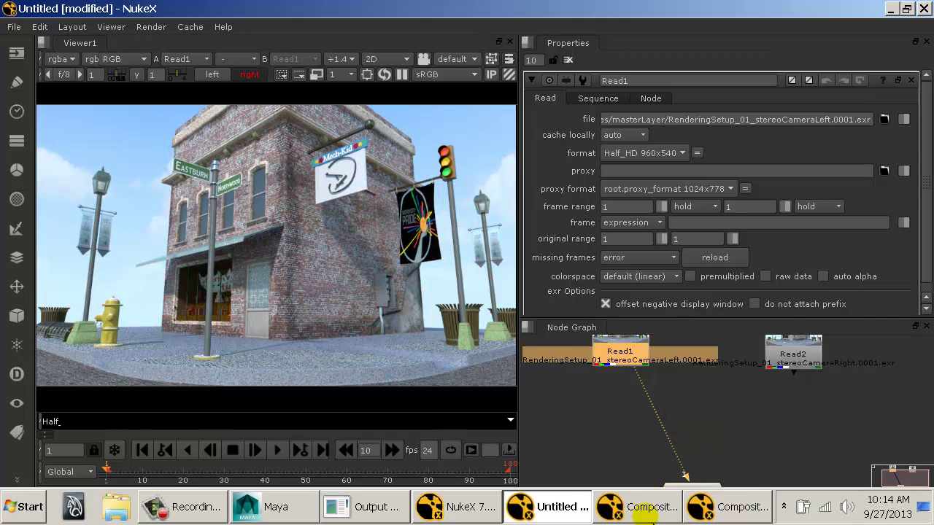
# Place the Viewer node below Read1 and move Read2 farther away from Read1 in the node graph.
pyautogui.click(276, 507)
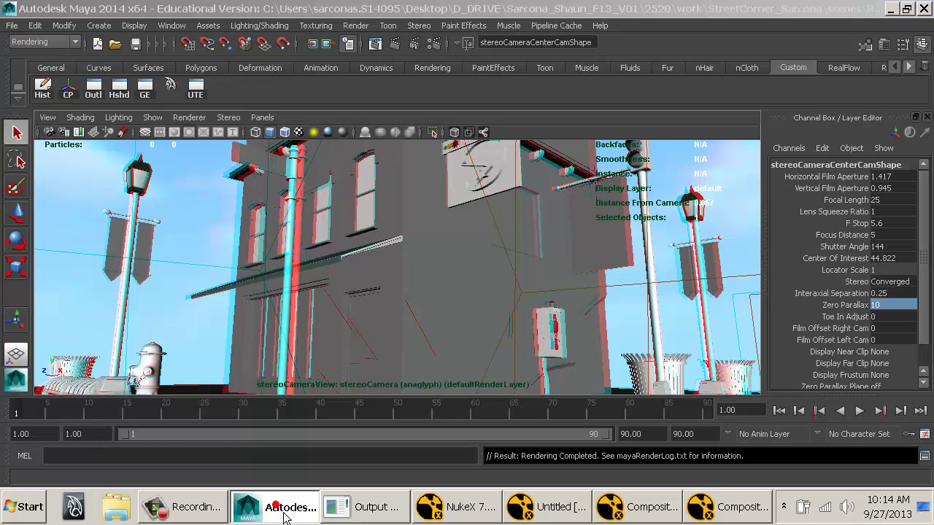
pyautogui.click(587, 506)
pyautogui.moveTo(708, 493); pyautogui.dragTo(629, 492)
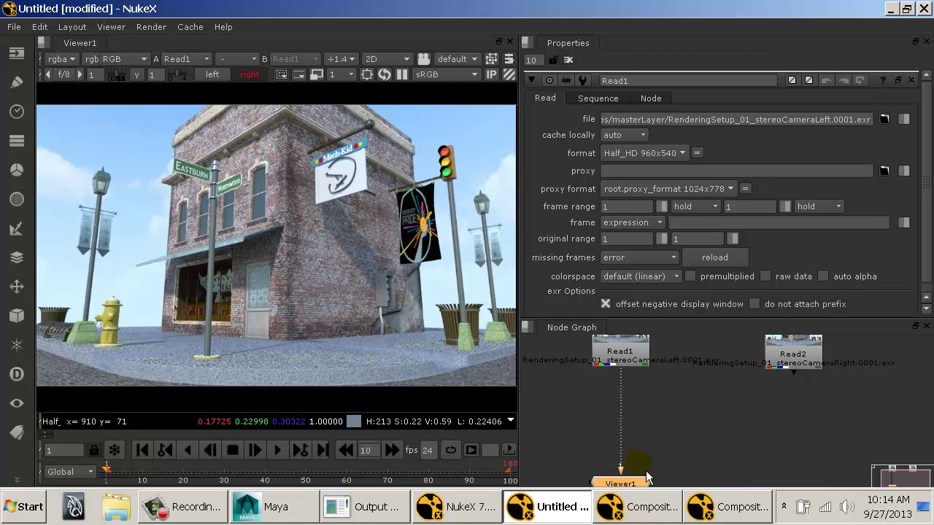
pyautogui.click(660, 448)
pyautogui.moveTo(811, 357); pyautogui.dragTo(869, 361)
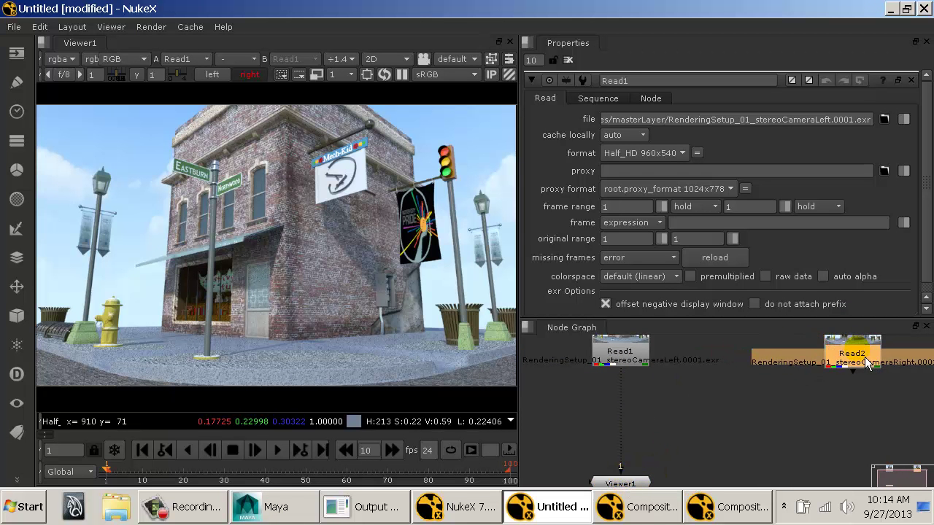
pyautogui.click(729, 437)
# Close the Read1 properties, enlarge the Node Graph area, and raise Read1 farther above the Viewer.
pyautogui.click(911, 80)
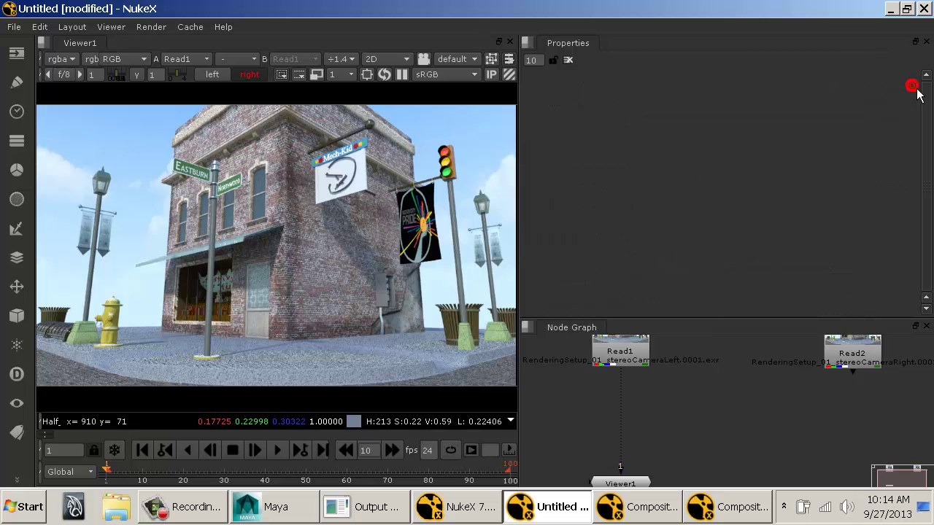
pyautogui.moveTo(679, 319); pyautogui.dragTo(687, 224)
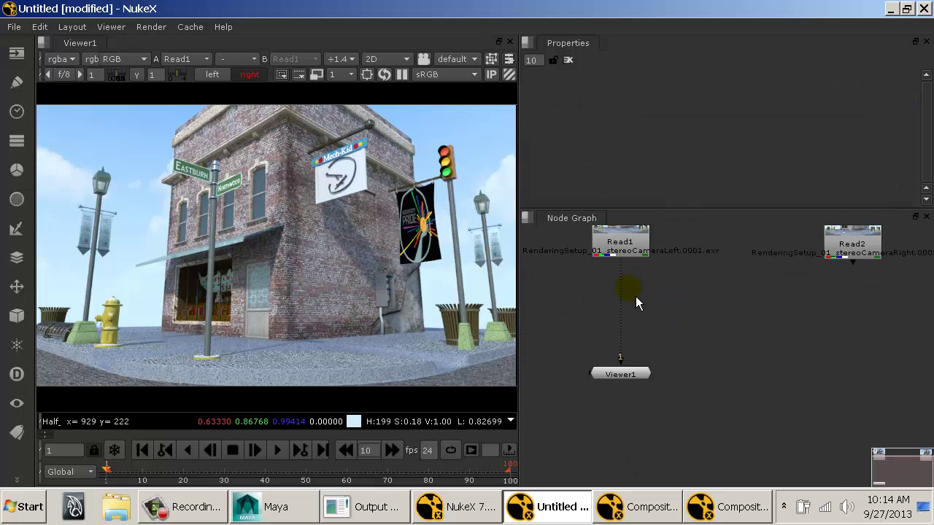
pyautogui.moveTo(636, 296); pyautogui.dragTo(696, 339)
pyautogui.click(659, 334)
pyautogui.keyDown('ctrl'); pyautogui.moveTo(680, 461); pyautogui.dragTo(642, 467); pyautogui.keyUp('ctrl')
pyautogui.click(681, 433)
pyautogui.moveTo(639, 310); pyautogui.dragTo(638, 299)
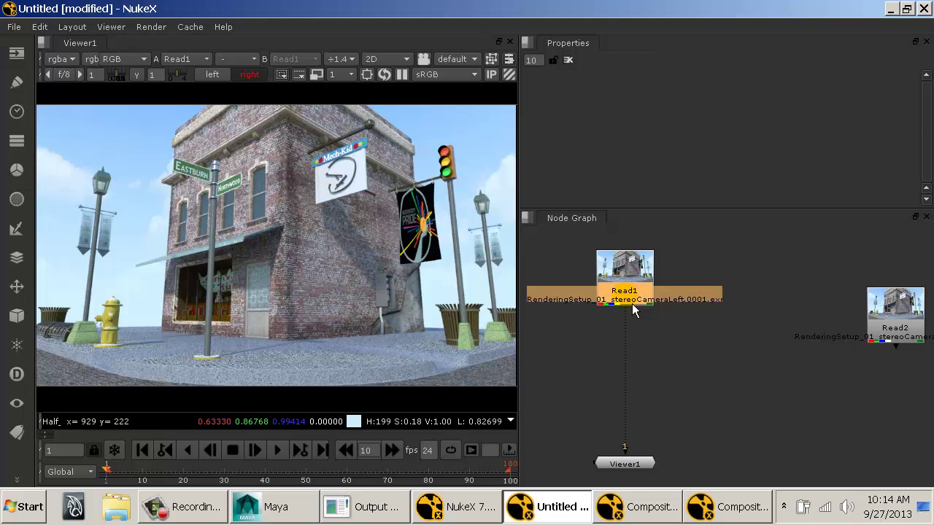
pyautogui.moveTo(634, 297); pyautogui.dragTo(631, 287)
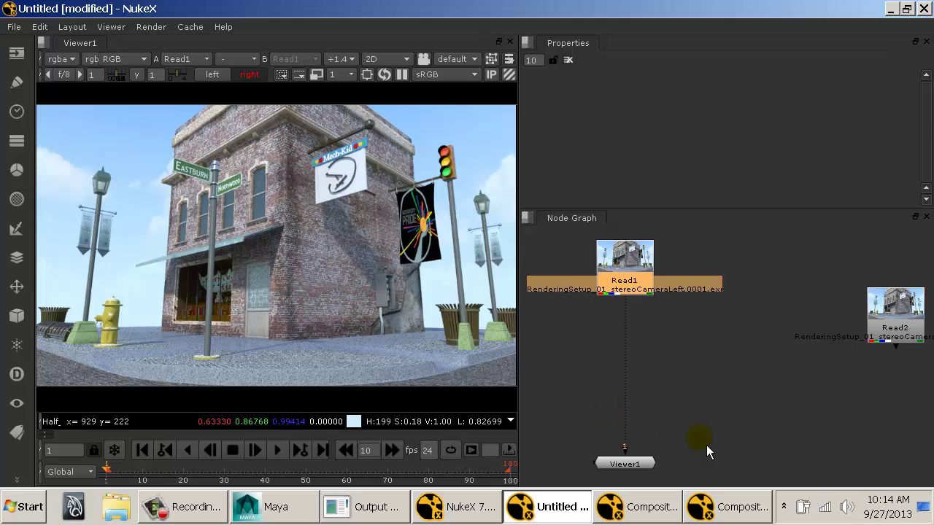
# Insert a Shuffle node between Read1 and the Viewer and place it just below Read1.
pyautogui.click(639, 283)
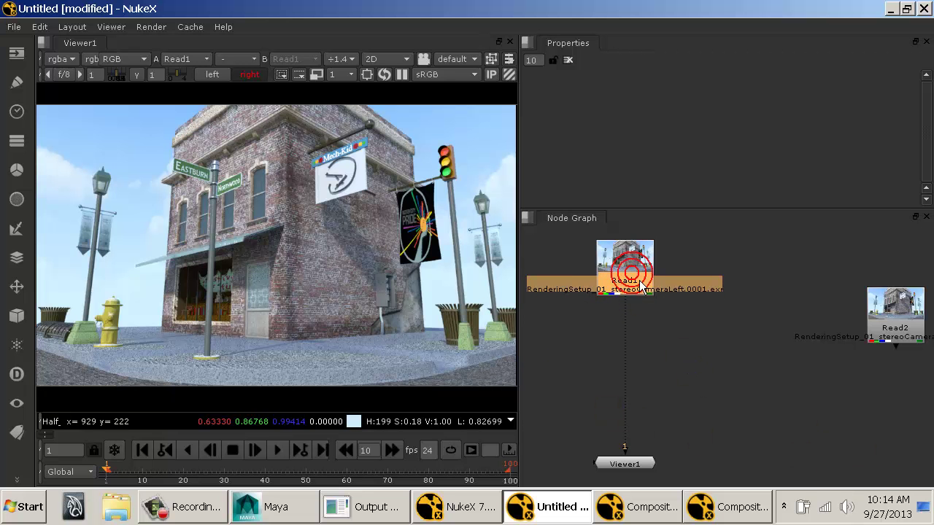
pyautogui.press('Tab')
pyautogui.write('shuf')
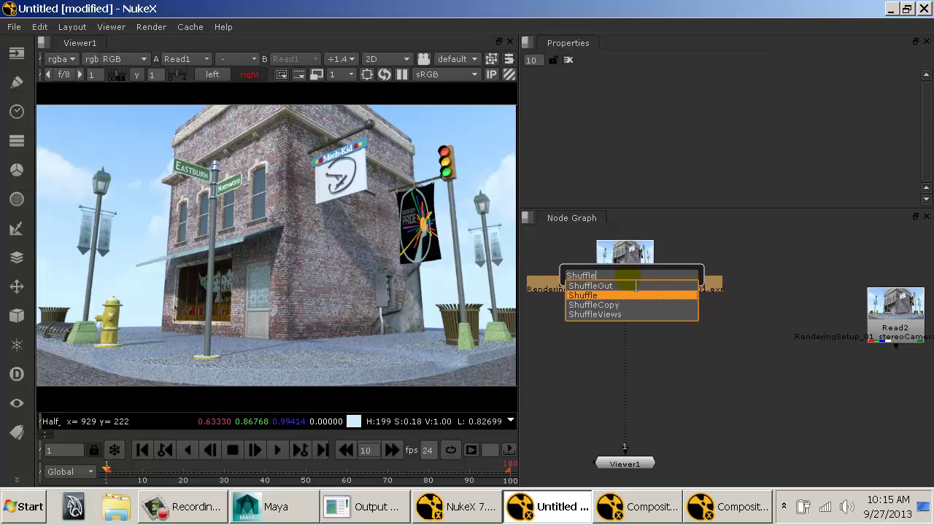
pyautogui.click(641, 295)
pyautogui.moveTo(640, 312); pyautogui.dragTo(613, 334)
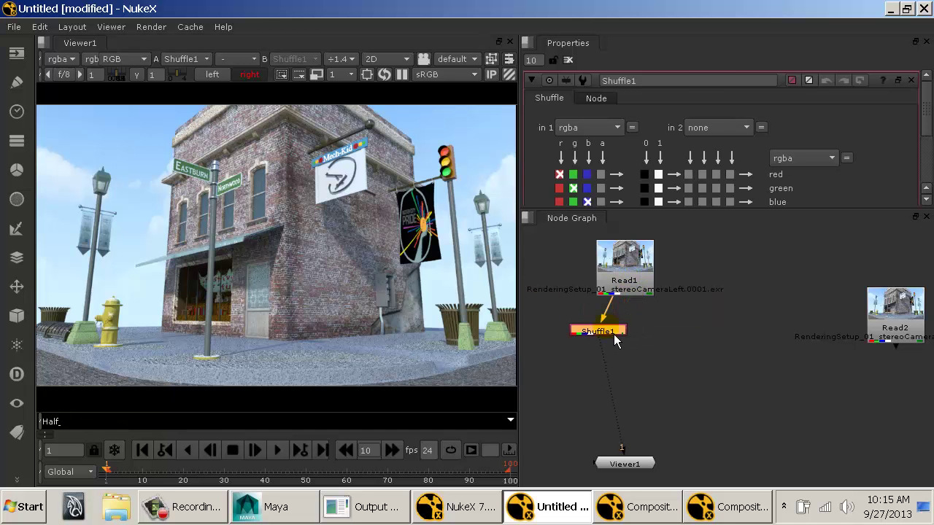
# Review the render pass layers offered by the Shuffle node's first input and by the Viewer.
pyautogui.click(599, 127)
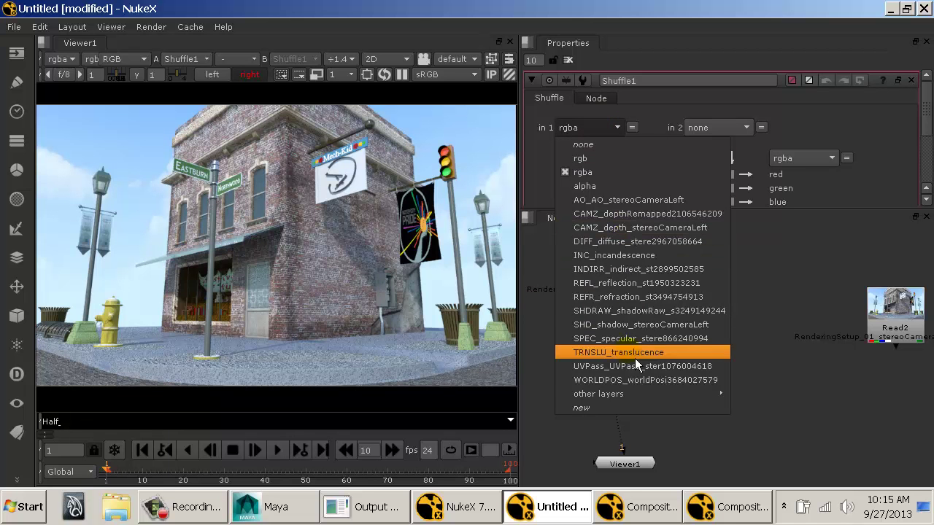
pyautogui.click(788, 288)
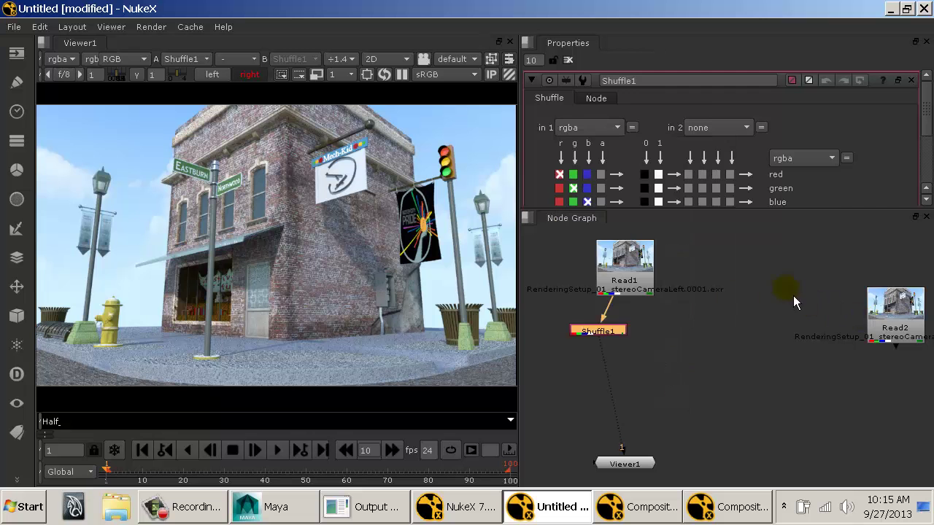
pyautogui.click(784, 287)
pyautogui.click(61, 59)
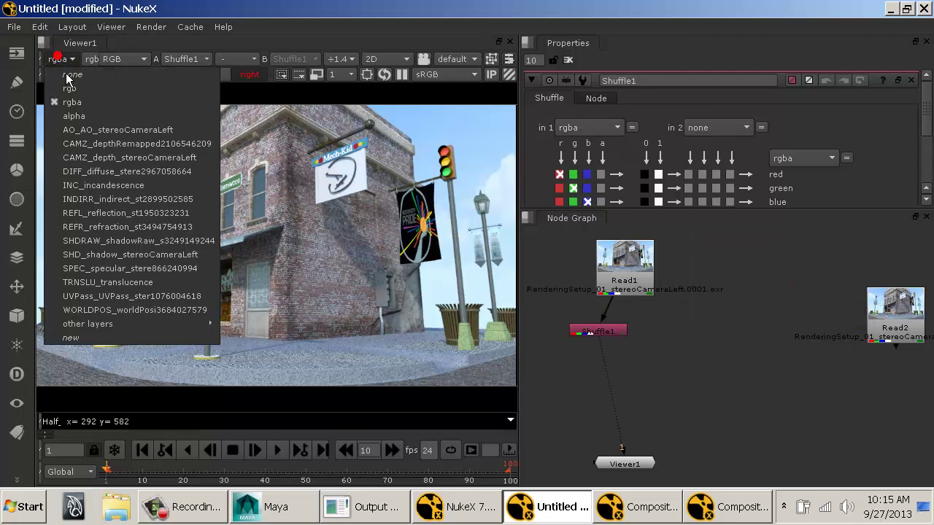
pyautogui.click(698, 337)
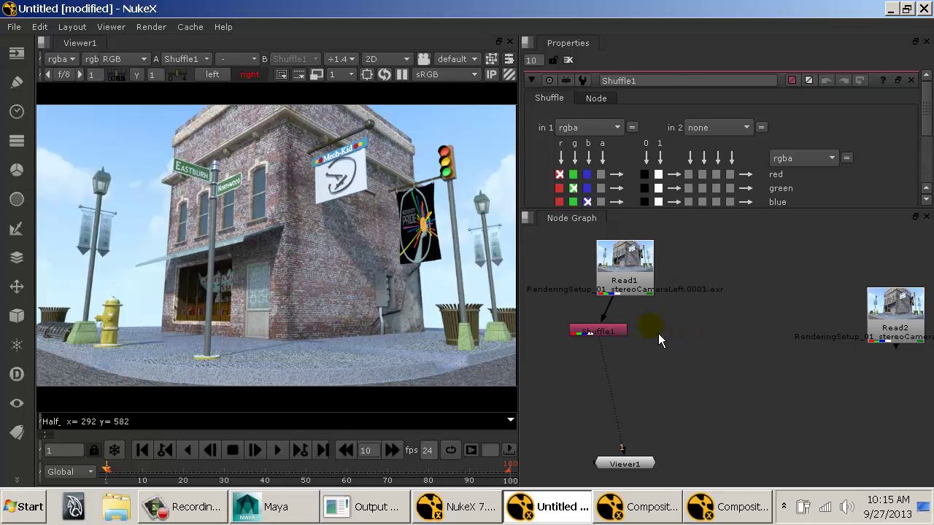
# Move the Shuffle node aside, then add a Grade node fed by Read1 and connect it to the Viewer's second input.
pyautogui.moveTo(613, 334); pyautogui.dragTo(579, 335)
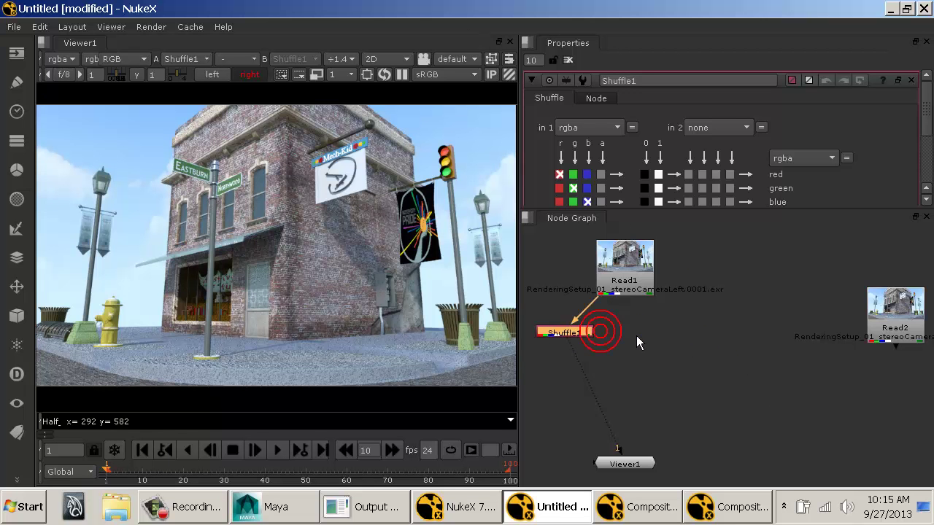
pyautogui.click(641, 333)
pyautogui.press('g')
pyautogui.moveTo(642, 332); pyautogui.dragTo(629, 294)
pyautogui.moveTo(646, 346); pyautogui.dragTo(624, 460)
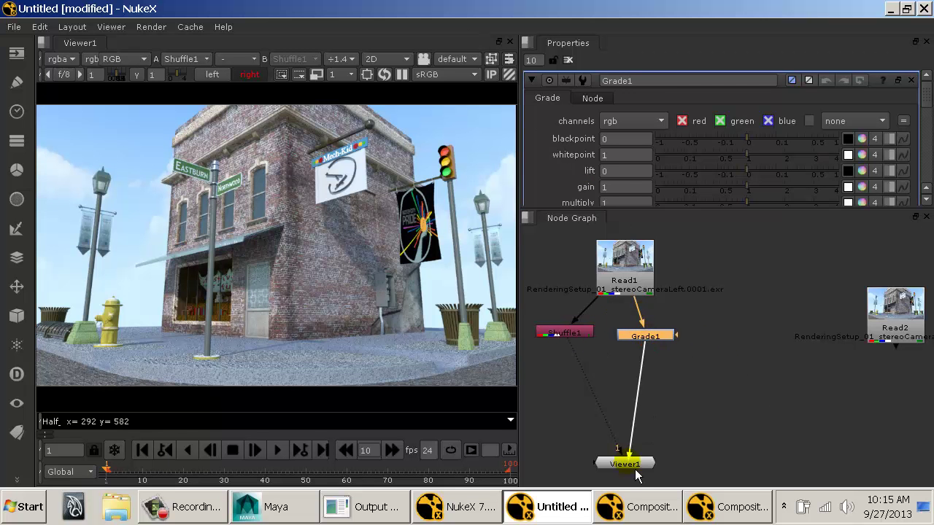
pyautogui.press('2')
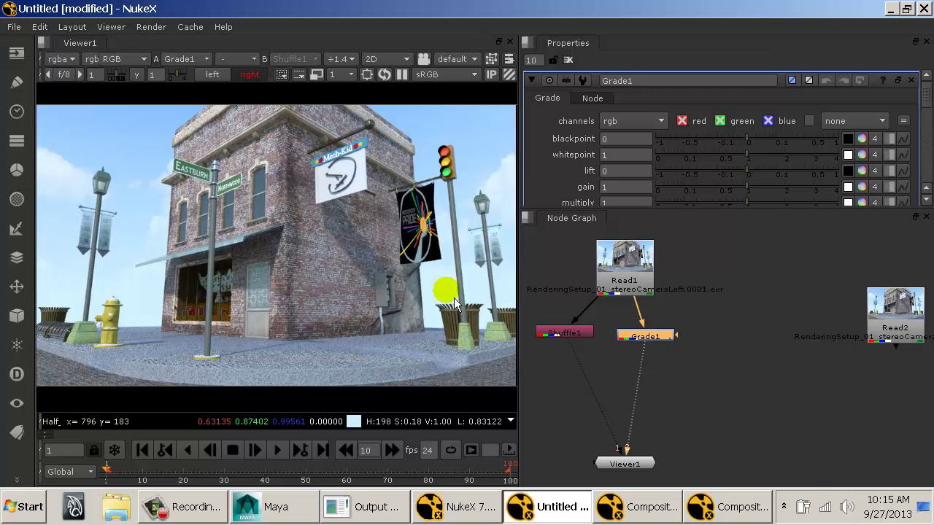
# Set the Grade node's channels to REFL_reflection, with blackpoint 0.32, whitepoint 2.7, gain 3.3 and multiply 3.15.
pyautogui.click(648, 125)
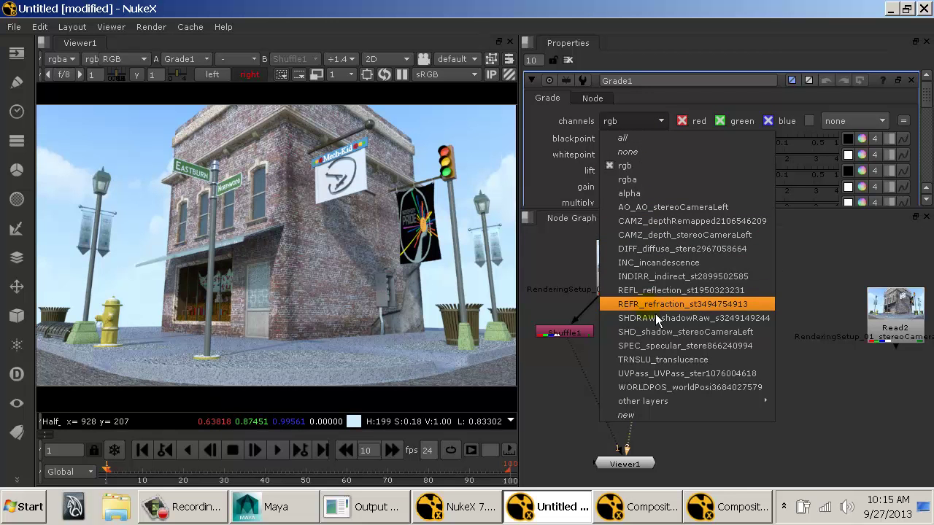
pyautogui.click(661, 291)
pyautogui.moveTo(748, 187); pyautogui.dragTo(819, 188)
pyautogui.moveTo(786, 159); pyautogui.dragTo(798, 139)
pyautogui.moveTo(748, 156); pyautogui.dragTo(806, 156)
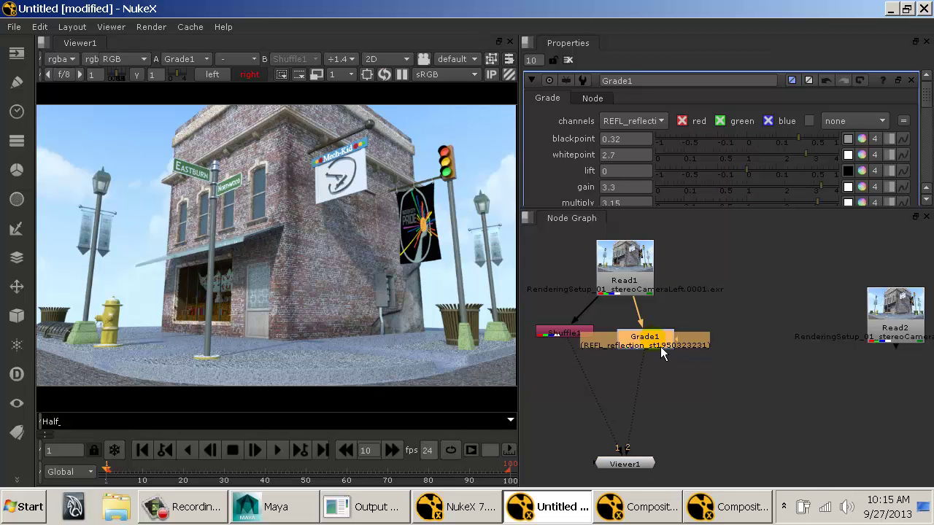
# Examine the graded image for visible changes and display the REFL_reflection layer in the Viewer.
pyautogui.moveTo(659, 347); pyautogui.dragTo(676, 342)
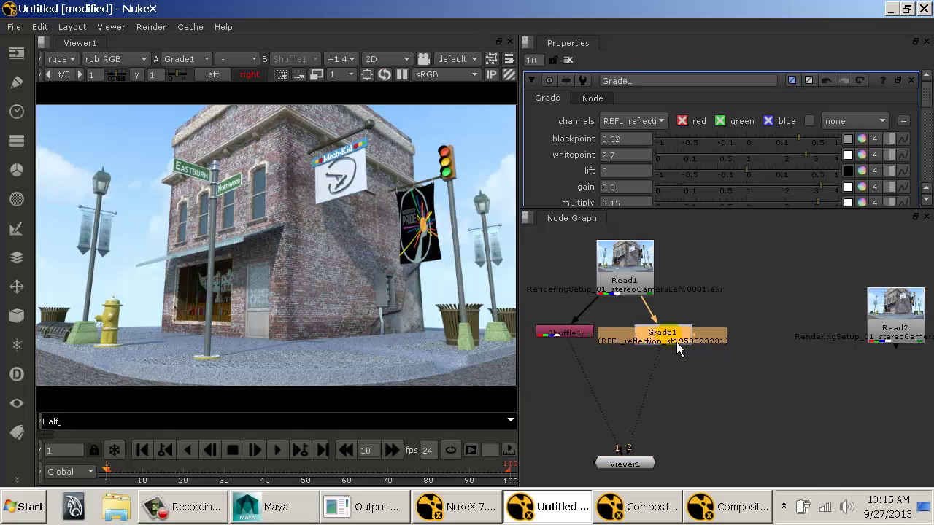
pyautogui.click(626, 272)
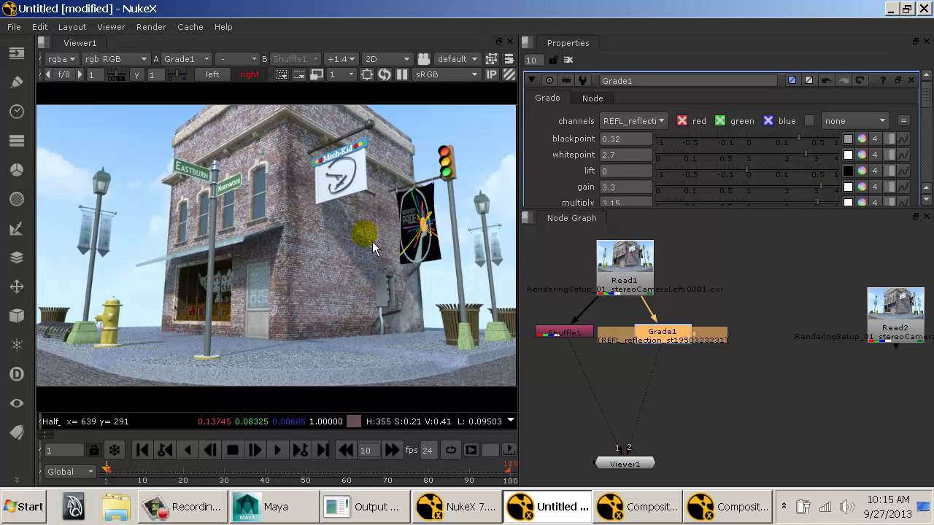
pyautogui.click(249, 182)
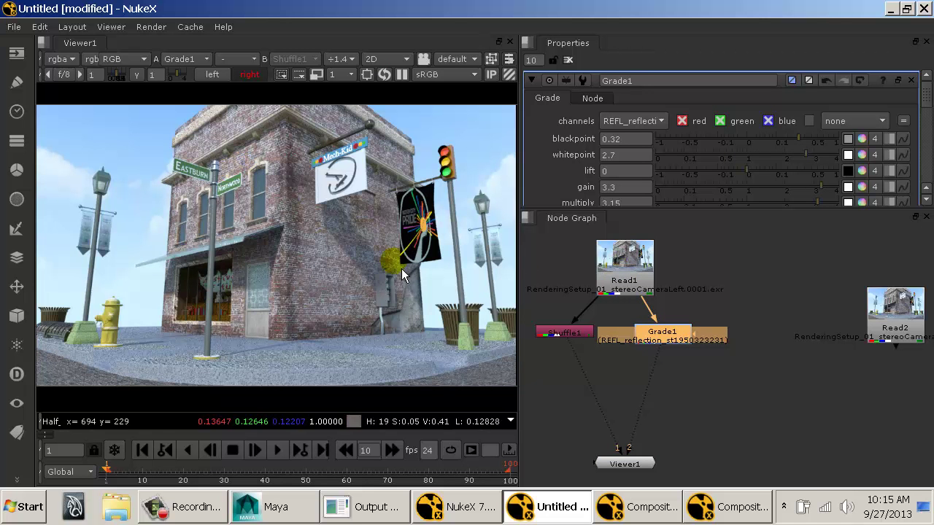
pyautogui.moveTo(410, 332); pyautogui.dragTo(349, 188)
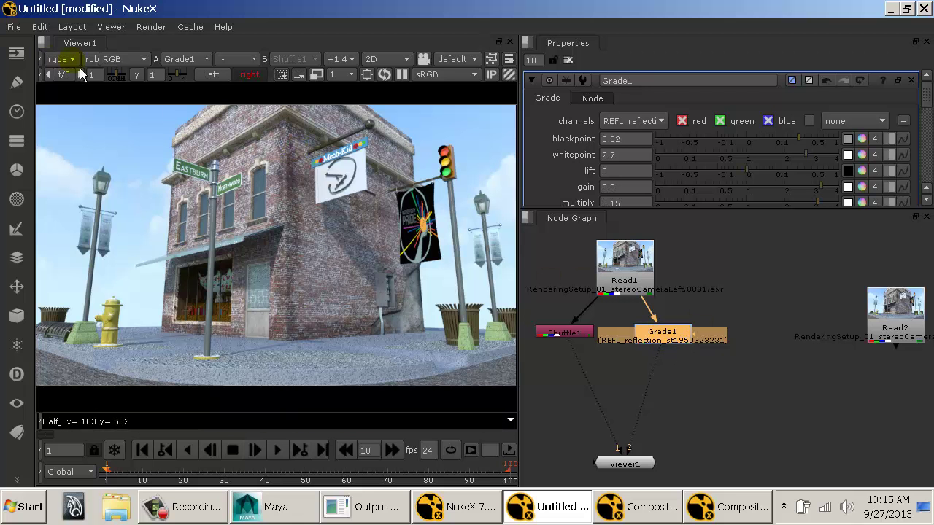
pyautogui.click(62, 59)
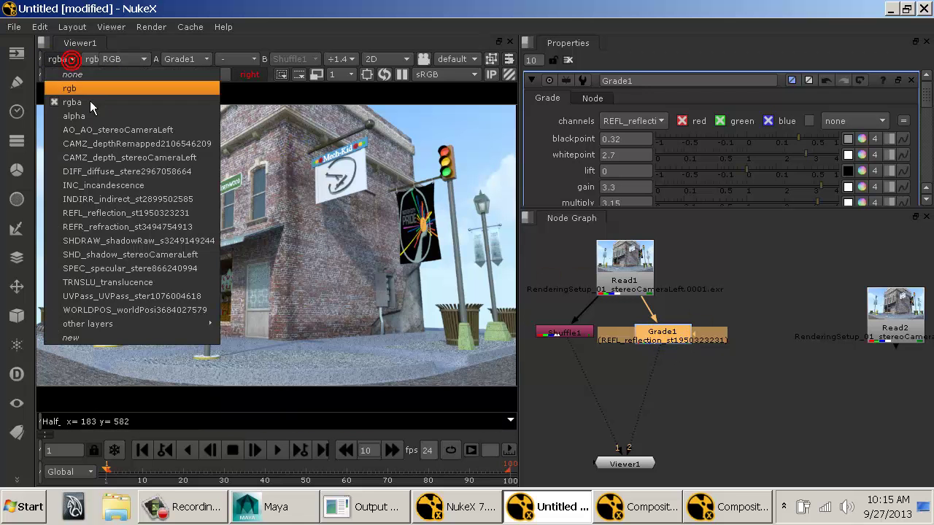
pyautogui.click(111, 218)
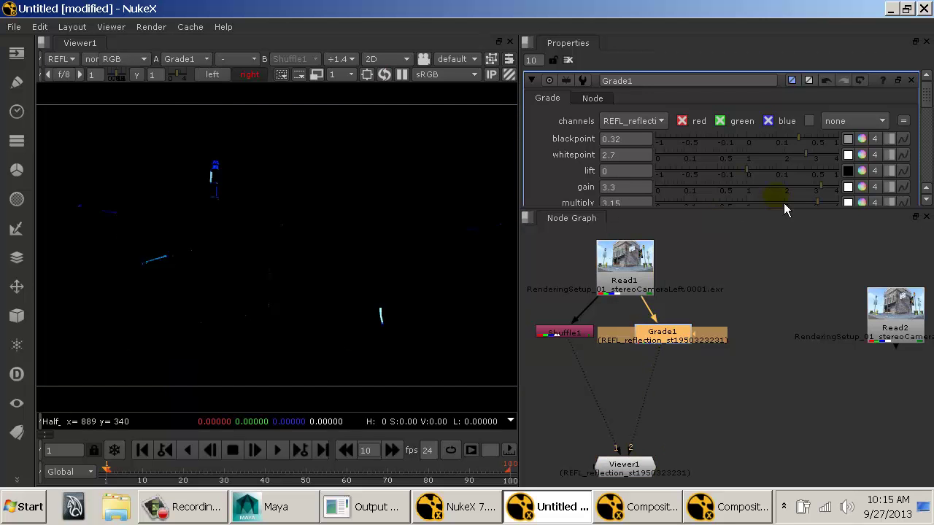
# Adjust the reflection grade to lift -0.055, gain 1.65 and multiply 0.6.
pyautogui.moveTo(766, 192); pyautogui.dragTo(685, 213)
pyautogui.moveTo(725, 184); pyautogui.dragTo(833, 170)
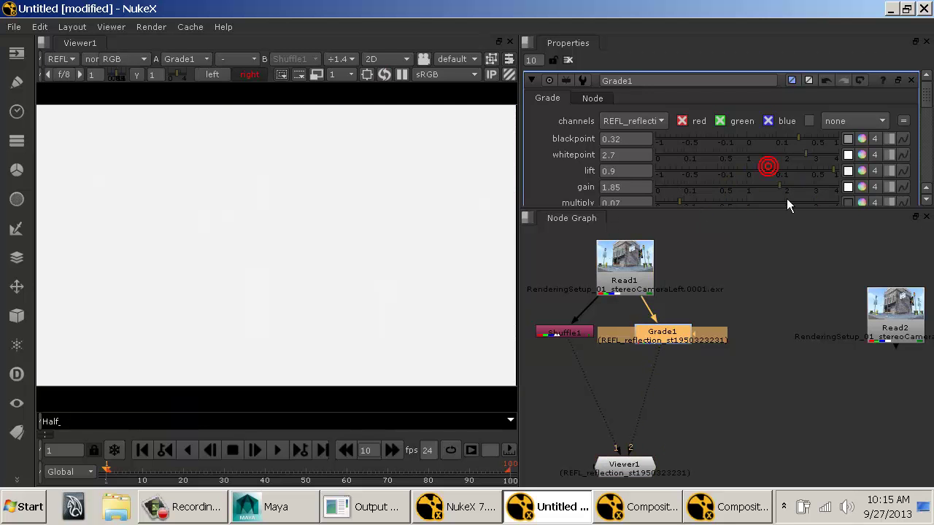
pyautogui.moveTo(748, 201); pyautogui.dragTo(773, 187)
pyautogui.moveTo(750, 203); pyautogui.dragTo(717, 203)
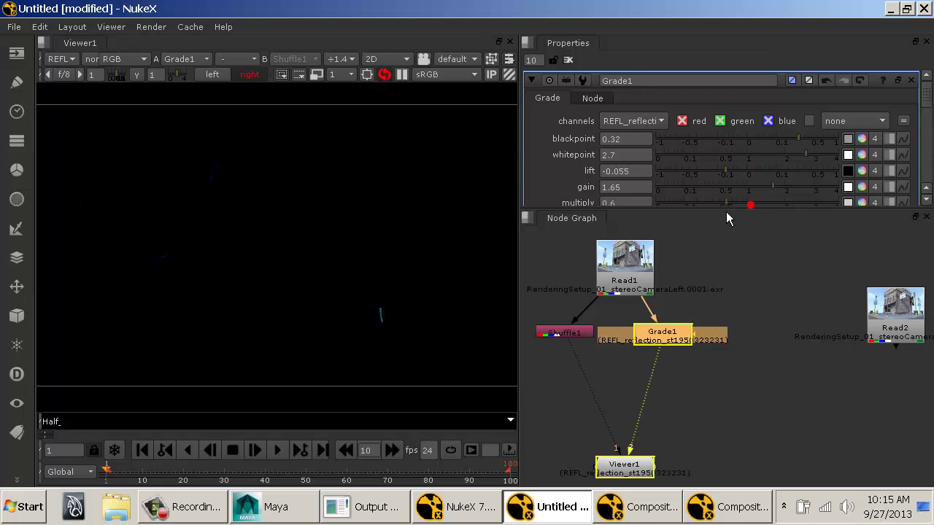
# Delete the Grade node and set the Viewer's displayed layer to rgba.
pyautogui.moveTo(664, 329); pyautogui.dragTo(670, 348)
pyautogui.press('Delete')
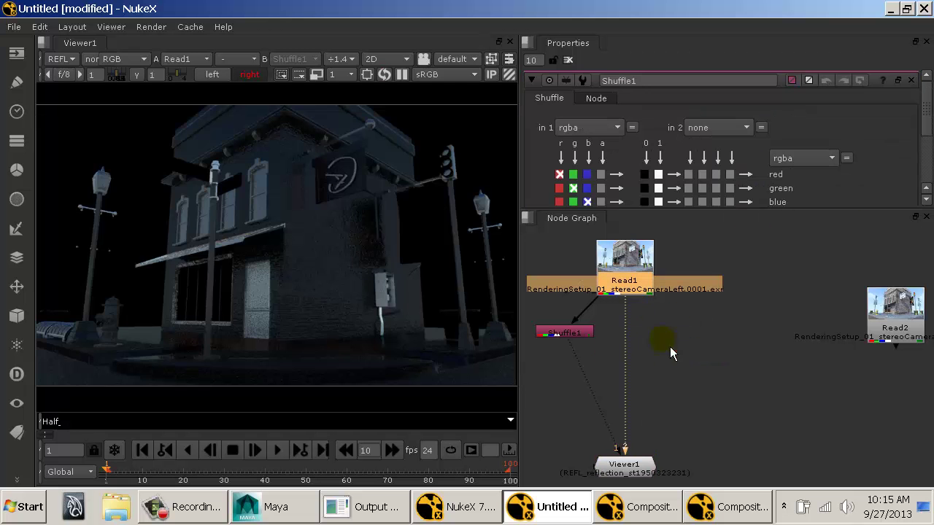
pyautogui.click(61, 59)
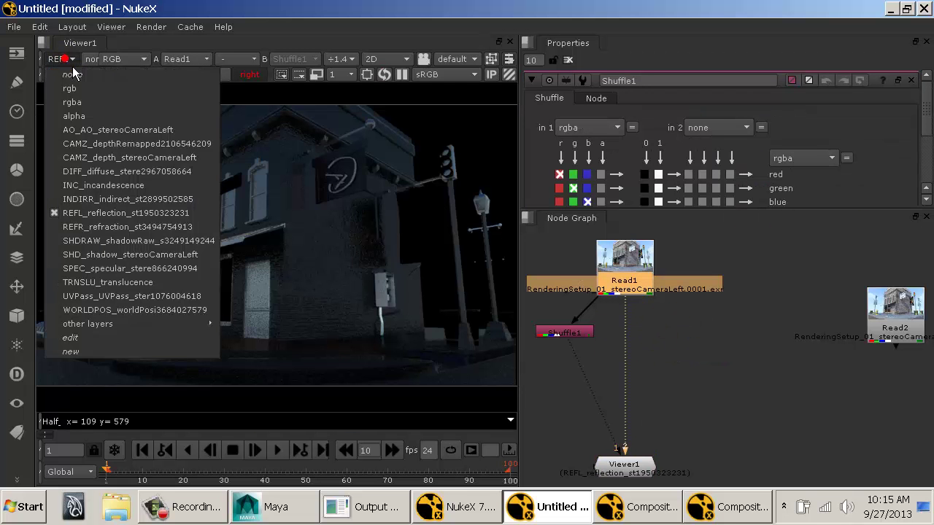
pyautogui.click(106, 103)
# Set the Shuffle node's first input to the AO_AO_stereoCameraLeft layer.
pyautogui.click(567, 338)
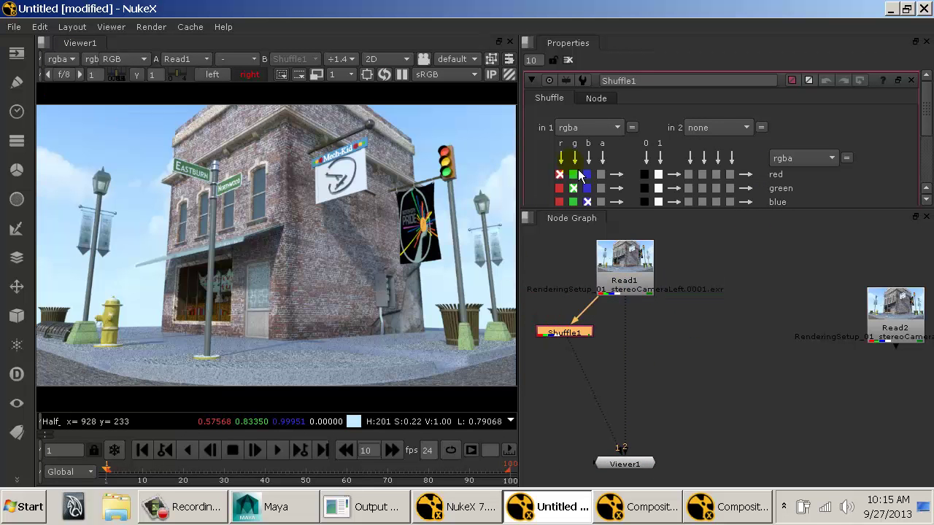
pyautogui.click(597, 133)
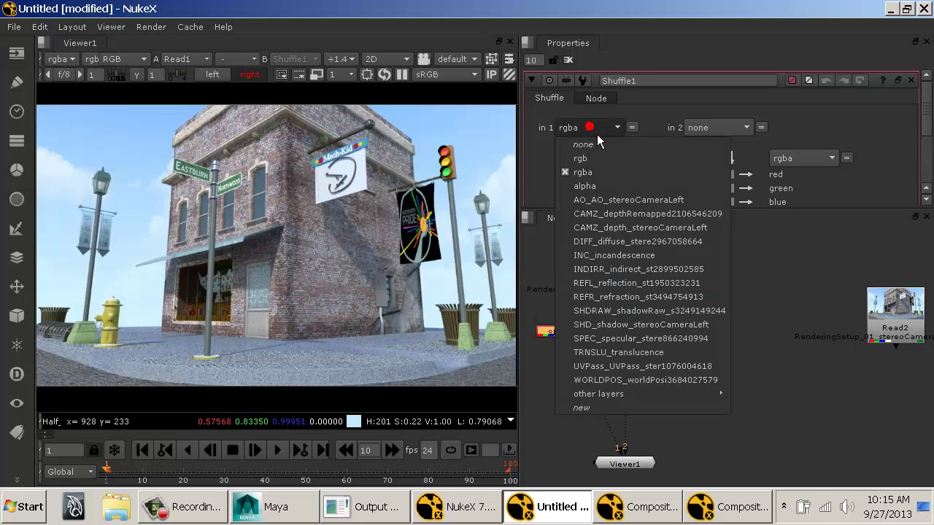
pyautogui.click(616, 204)
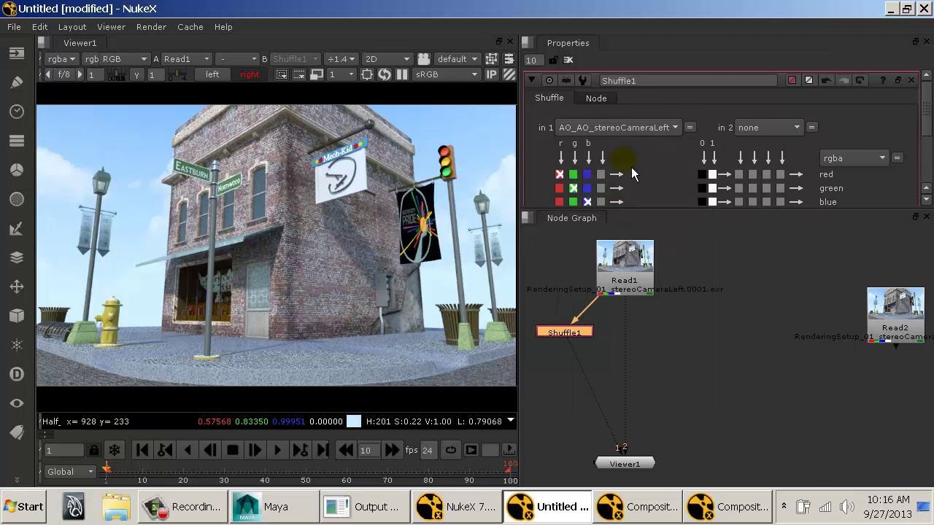
# Rename the Shuffle node to AO_Left and move it farther out to the side of Read1.
pyautogui.doubleClick(654, 80)
pyautogui.write('AO')
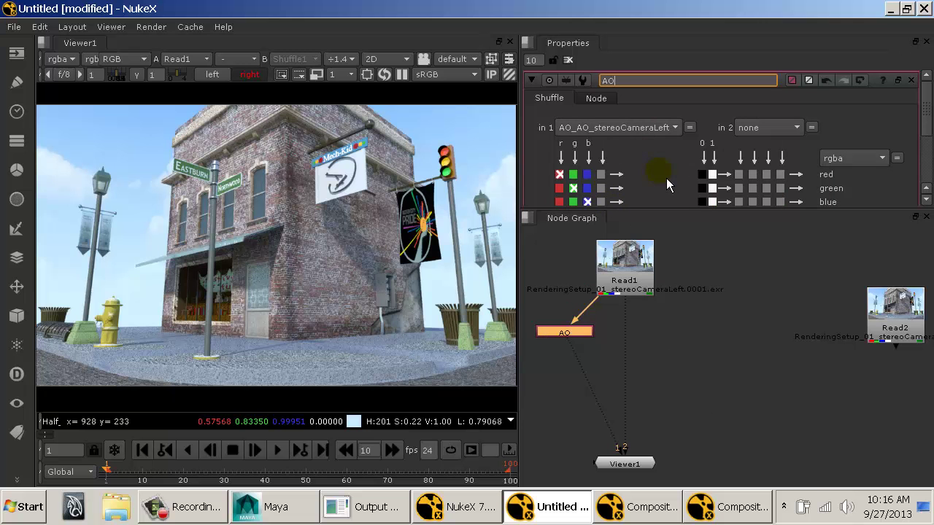
pyautogui.write('_Left')
pyautogui.moveTo(588, 342); pyautogui.dragTo(565, 342)
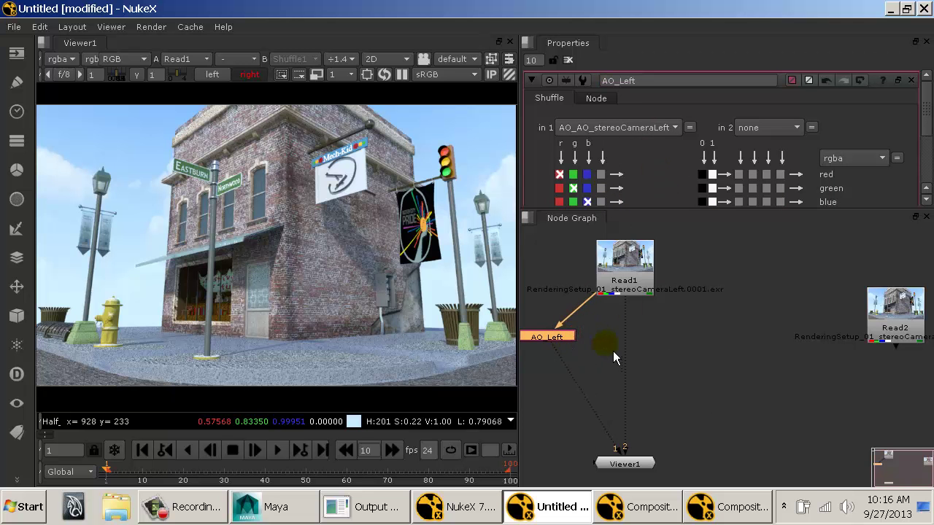
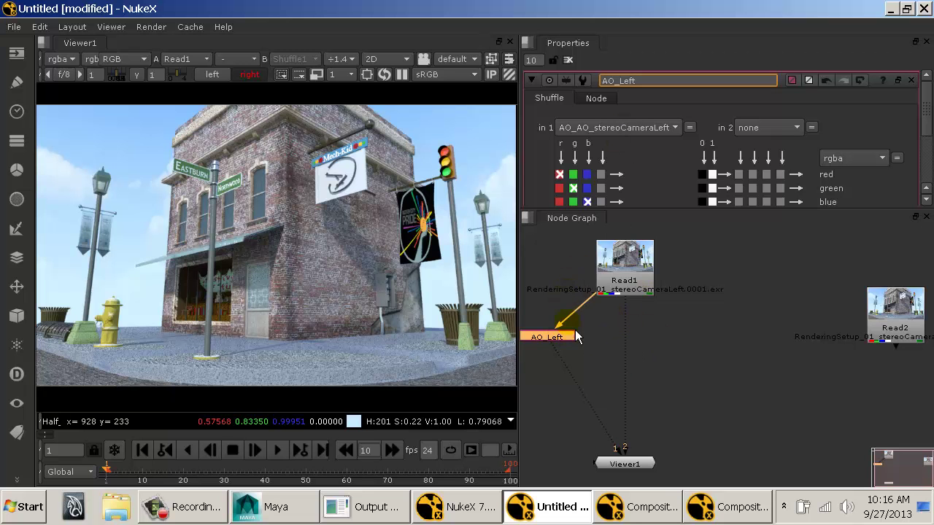
# Duplicate the AO_Left Shuffle node and connect the copy to Read1.
pyautogui.click(608, 338)
pyautogui.moveTo(641, 277); pyautogui.dragTo(641, 261)
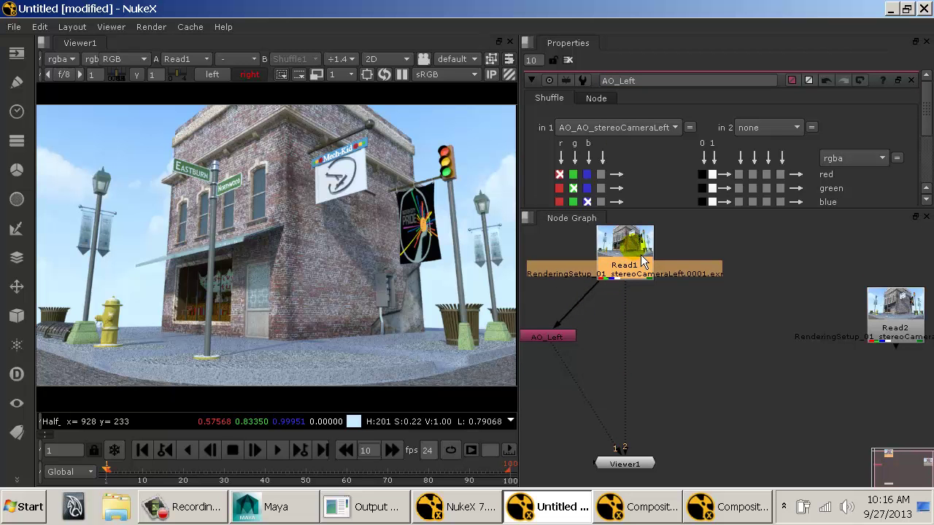
pyautogui.click(652, 337)
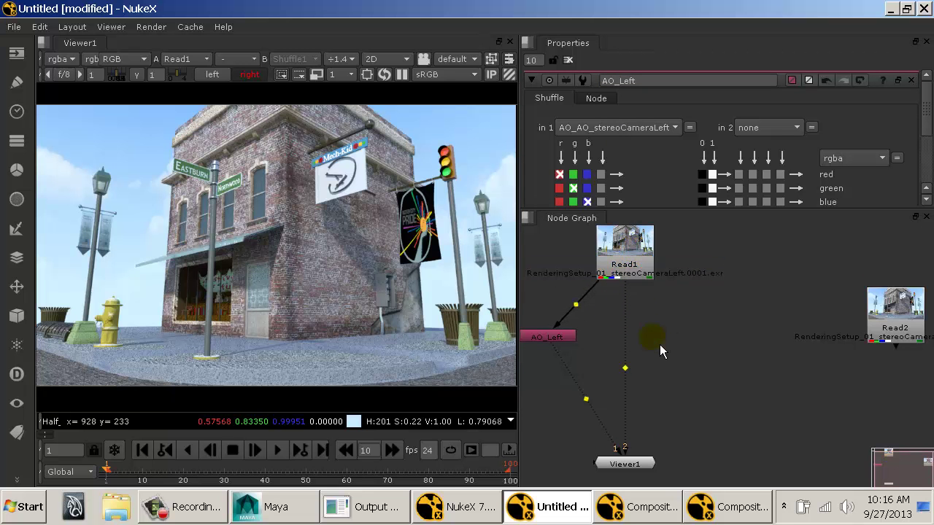
pyautogui.click(658, 343)
pyautogui.click(574, 338)
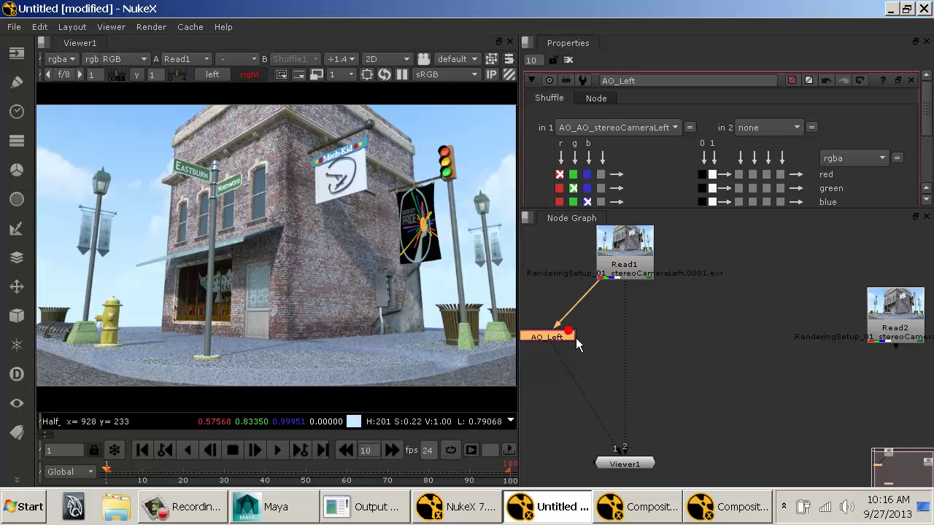
pyautogui.hotkey('ctrl', 'c')
pyautogui.click(678, 341)
pyautogui.hotkey('ctrl', 'v')
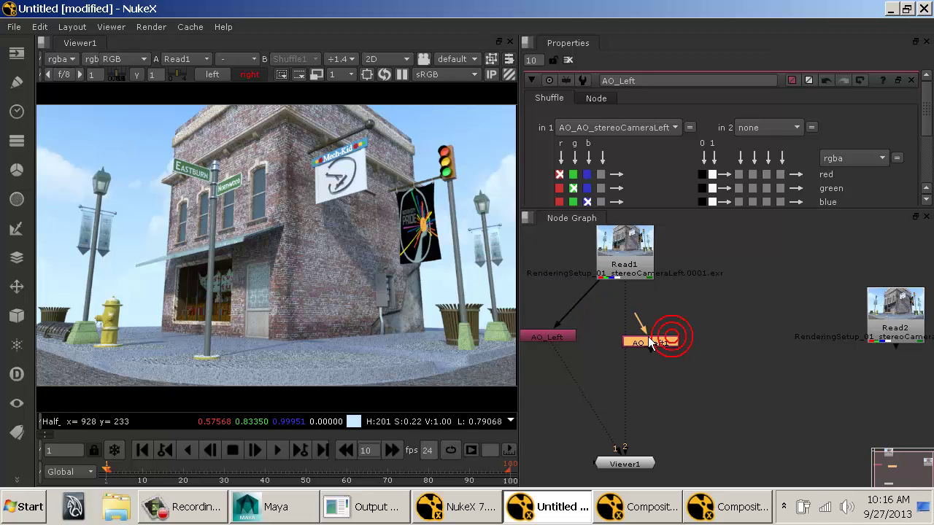
pyautogui.moveTo(634, 278); pyautogui.dragTo(634, 282)
pyautogui.click(627, 130)
pyautogui.click(636, 139)
pyautogui.doubleClick(660, 345)
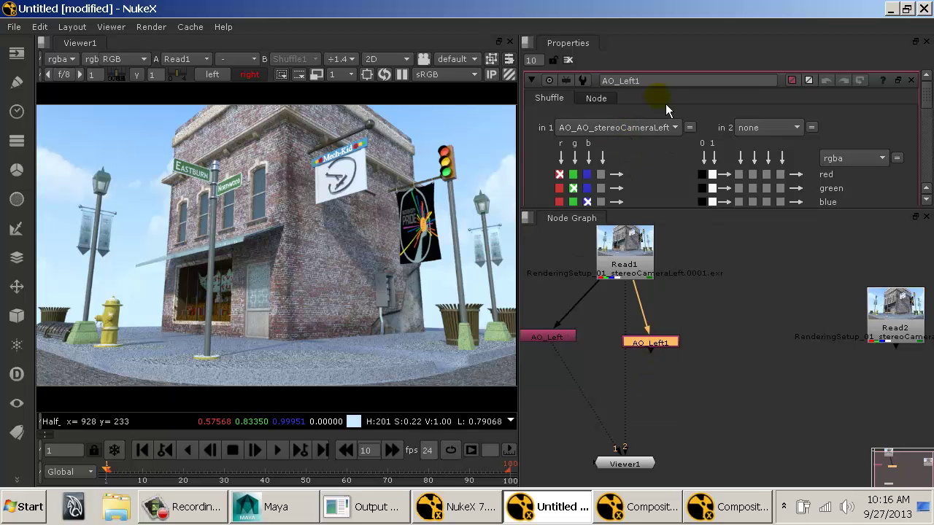
pyautogui.click(607, 126)
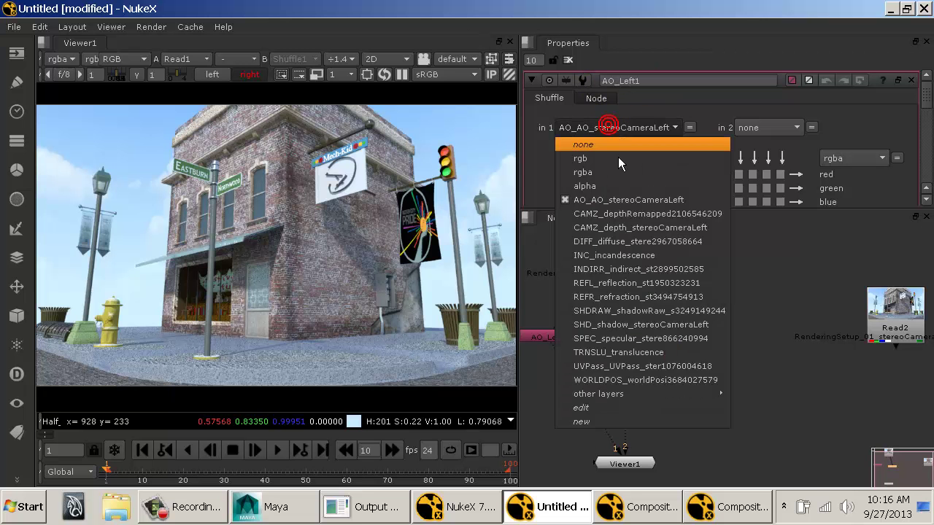
pyautogui.click(620, 216)
pyautogui.moveTo(669, 350); pyautogui.dragTo(668, 348)
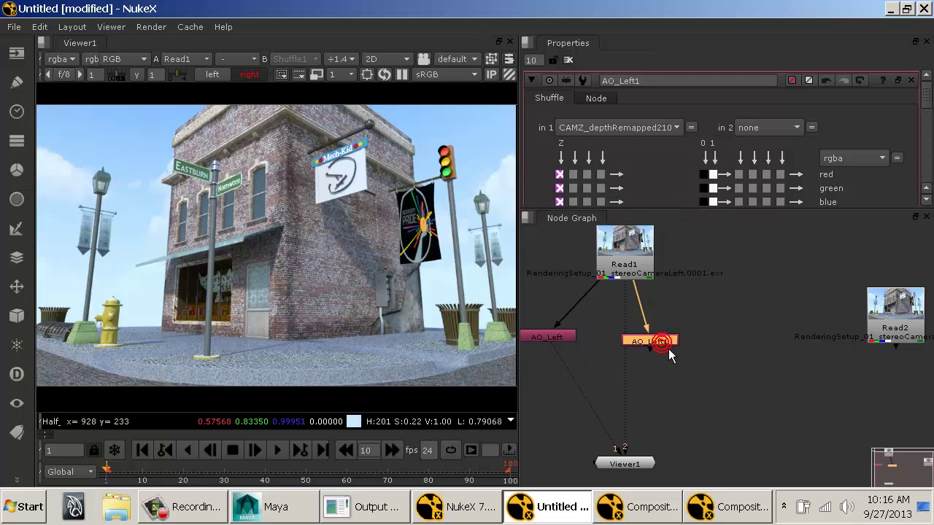
# Rename the copied Shuffle node to Depth_Remap_Left and place it directly beneath Read1.
pyautogui.click(650, 80)
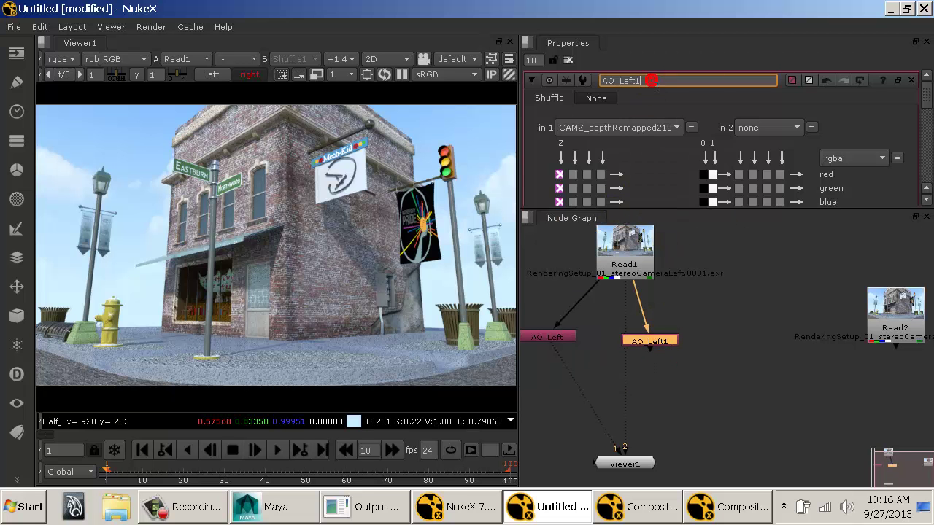
pyautogui.click(613, 80)
pyautogui.press('BackSpace')
pyautogui.press('BackSpace')
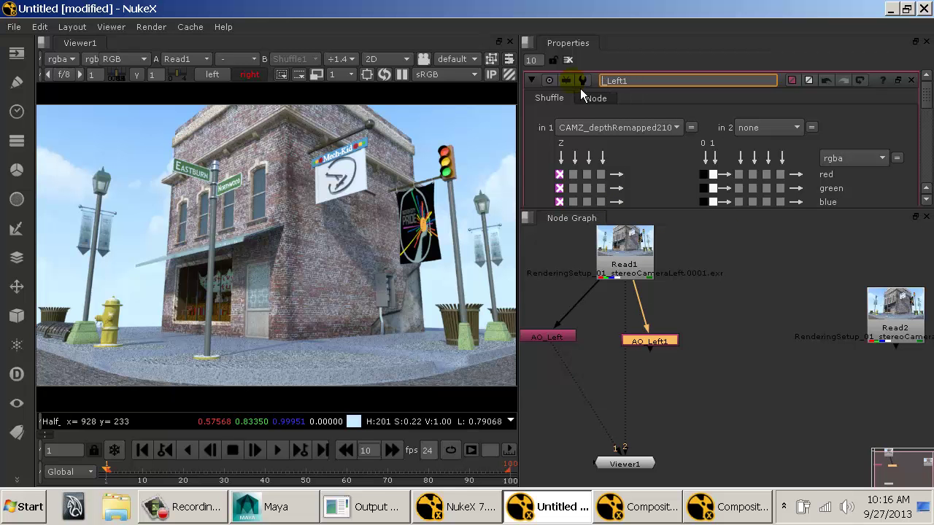
pyautogui.write('Depth_Remap')
pyautogui.press('Return')
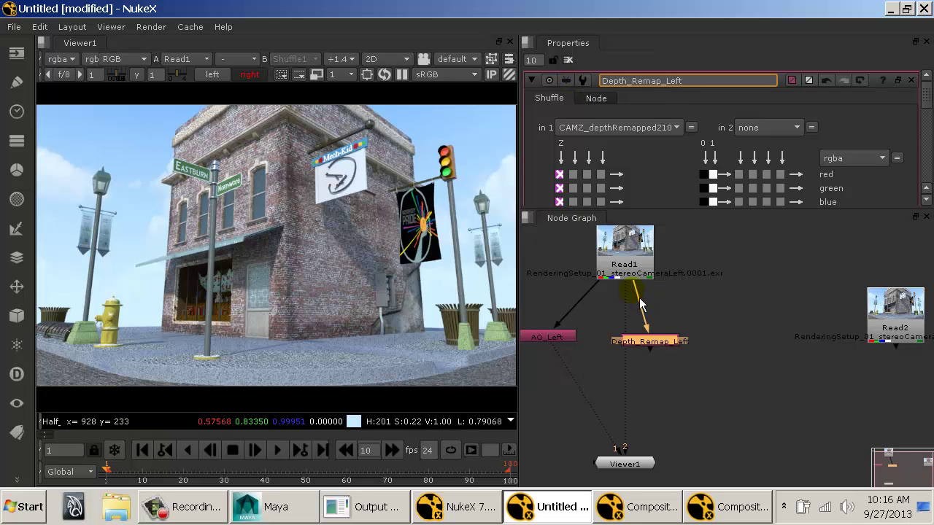
pyautogui.click(661, 343)
pyautogui.moveTo(668, 349); pyautogui.dragTo(690, 398)
pyautogui.click(699, 321)
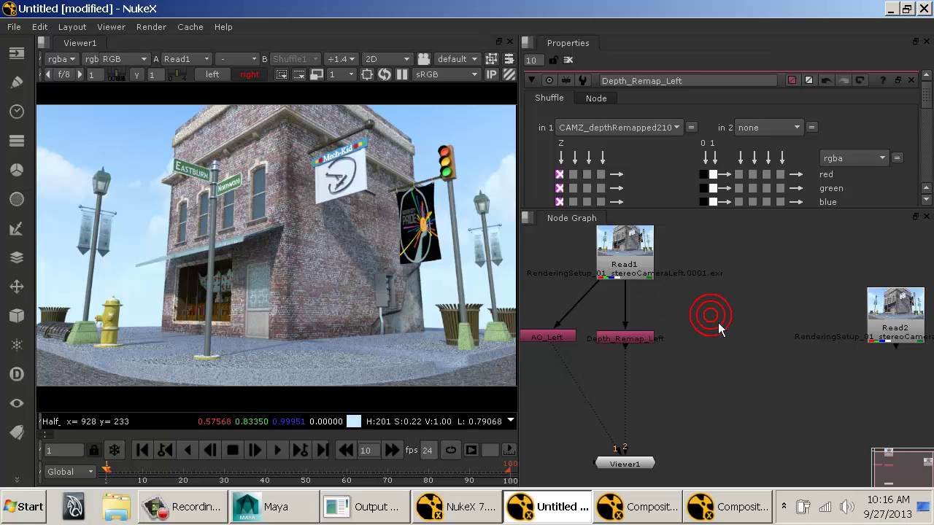
pyautogui.hotkey('ctrl', 'v')
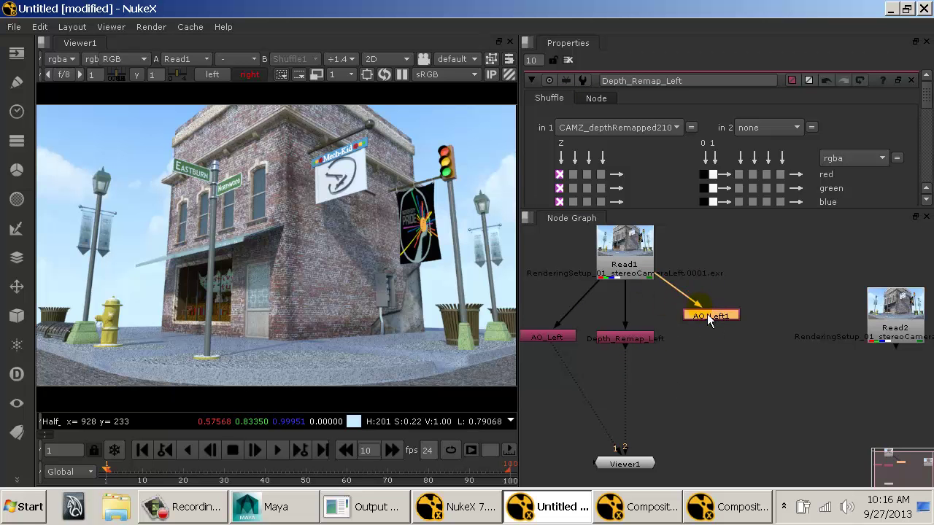
pyautogui.moveTo(708, 317); pyautogui.dragTo(713, 352)
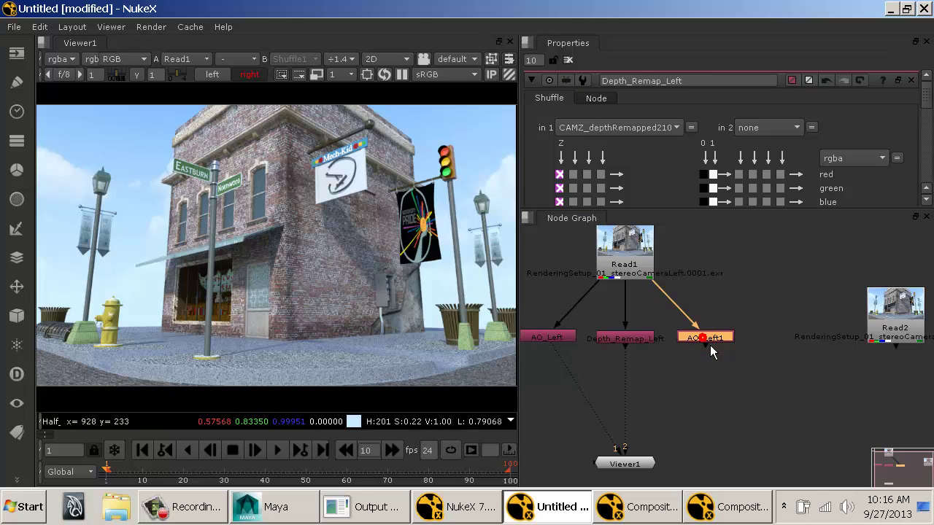
pyautogui.doubleClick(713, 348)
pyautogui.click(659, 127)
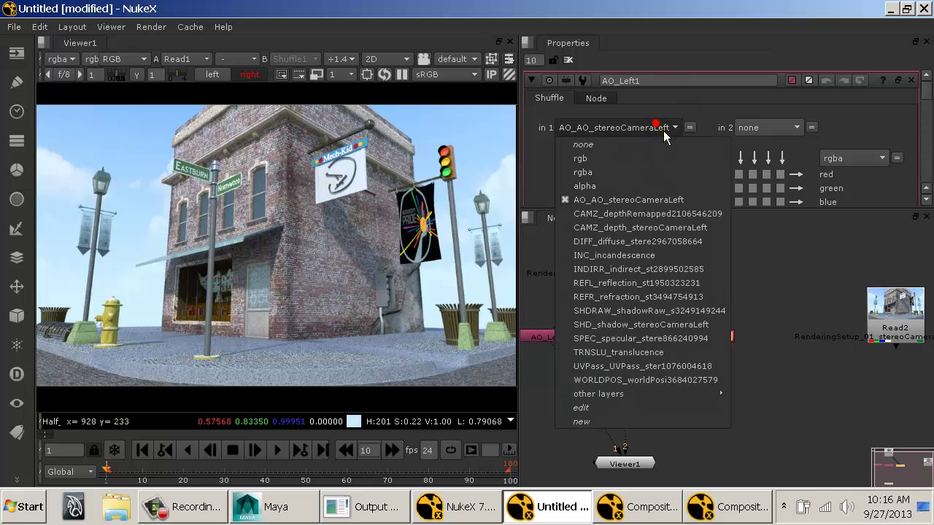
pyautogui.click(656, 242)
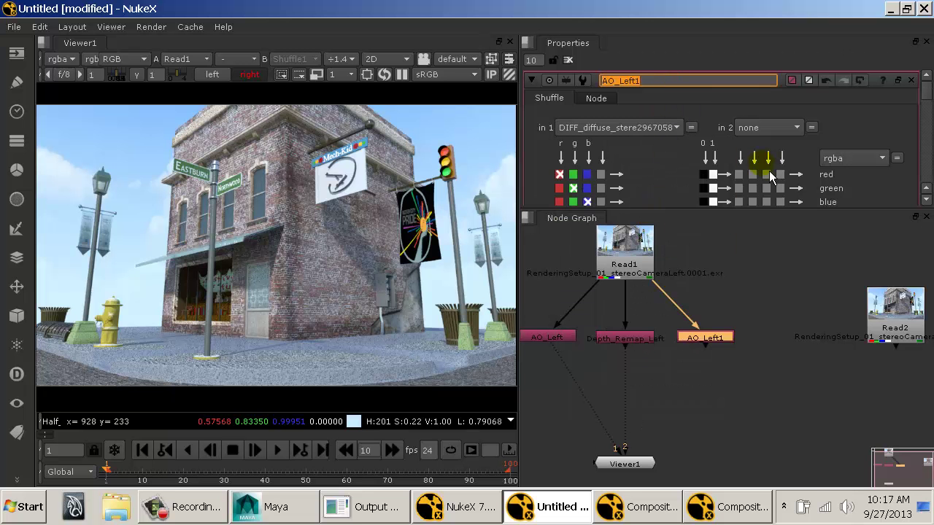
# Rename the new Shuffle copy to Diffuse_Left and move Read1 farther above the Shuffle nodes.
pyautogui.write('Diffuse')
pyautogui.press('Return')
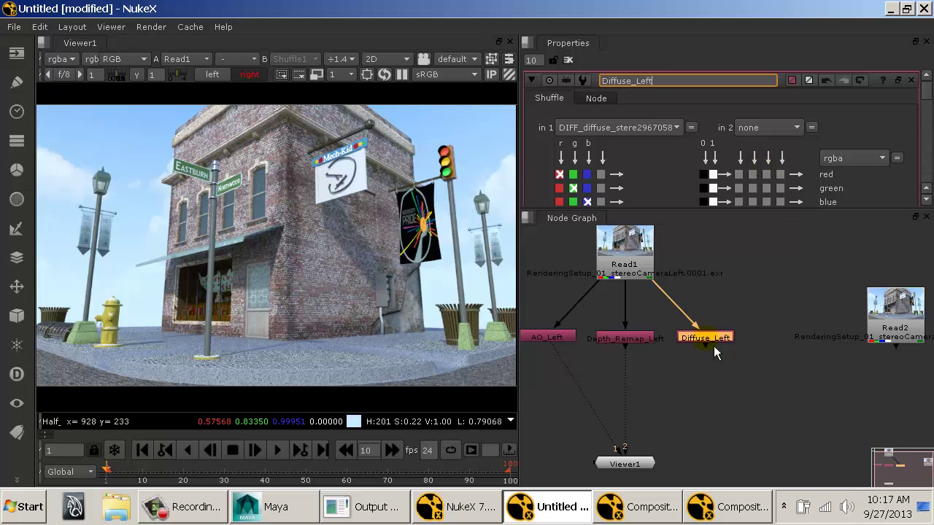
pyautogui.moveTo(716, 356); pyautogui.dragTo(842, 377)
pyautogui.moveTo(729, 283); pyautogui.dragTo(730, 222)
pyautogui.moveTo(735, 353); pyautogui.dragTo(726, 371)
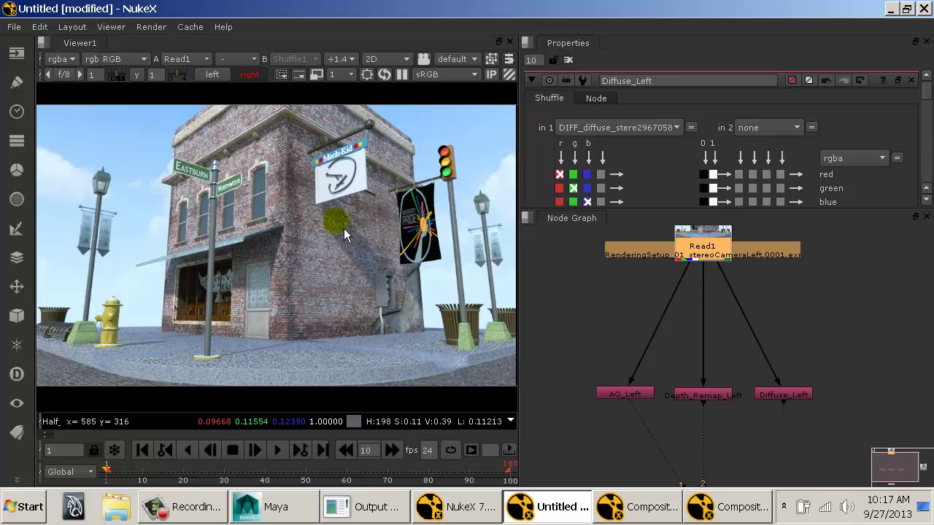
# Dock the Node Graph in the same pane as Viewer1 and extend the Properties panel to full height.
pyautogui.moveTo(517, 218); pyautogui.dragTo(91, 193)
pyautogui.moveTo(422, 309); pyautogui.dragTo(705, 337)
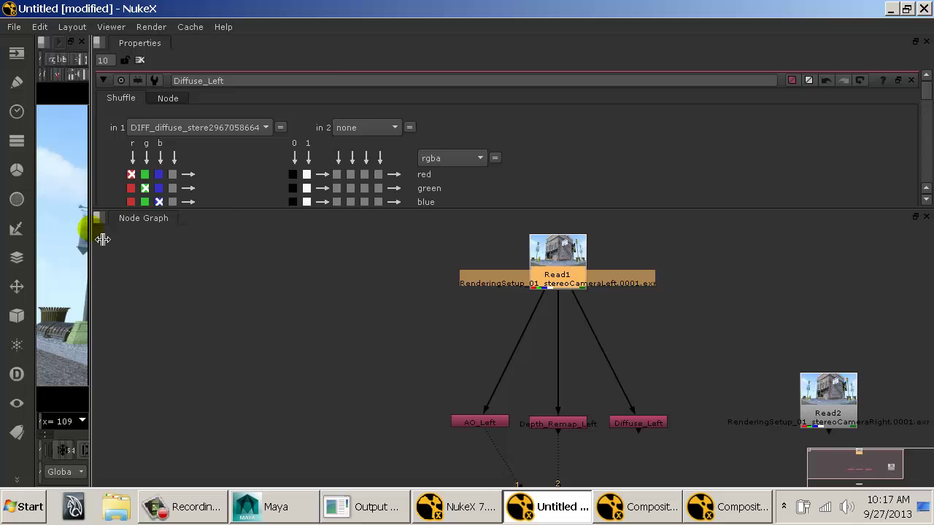
pyautogui.moveTo(89, 228); pyautogui.dragTo(120, 93)
pyautogui.moveTo(427, 161); pyautogui.dragTo(160, 203)
pyautogui.moveTo(696, 212); pyautogui.dragTo(717, 475)
# Move Read2 up and farther to the side, away from Read1's branch of nodes.
pyautogui.scroll(-2, 397, 361)
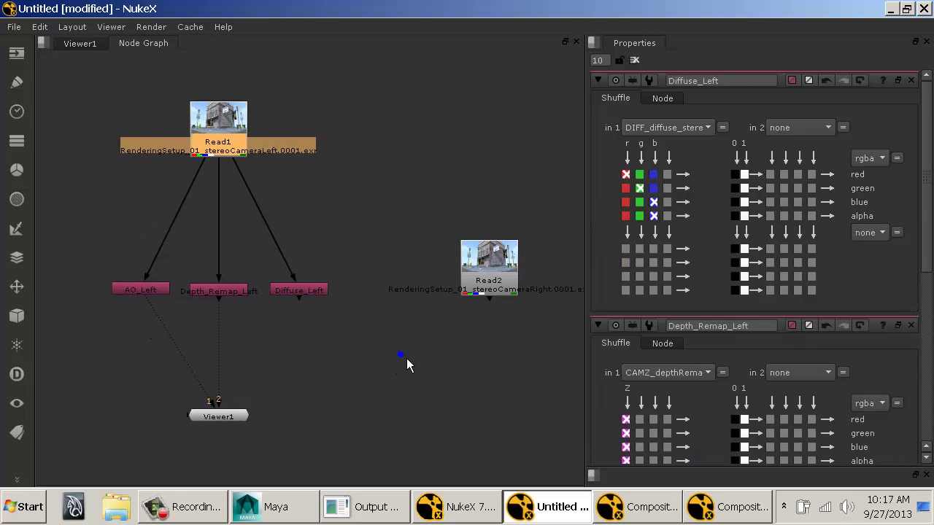
pyautogui.scroll(-1, 314, 321)
pyautogui.moveTo(269, 287); pyautogui.dragTo(250, 278)
pyautogui.moveTo(443, 262); pyautogui.dragTo(563, 116)
pyautogui.moveTo(219, 146); pyautogui.dragTo(219, 134)
# Add a new Shuffle node fed by Read1 and set its first input to the INC_incandescence layer.
pyautogui.click(294, 190)
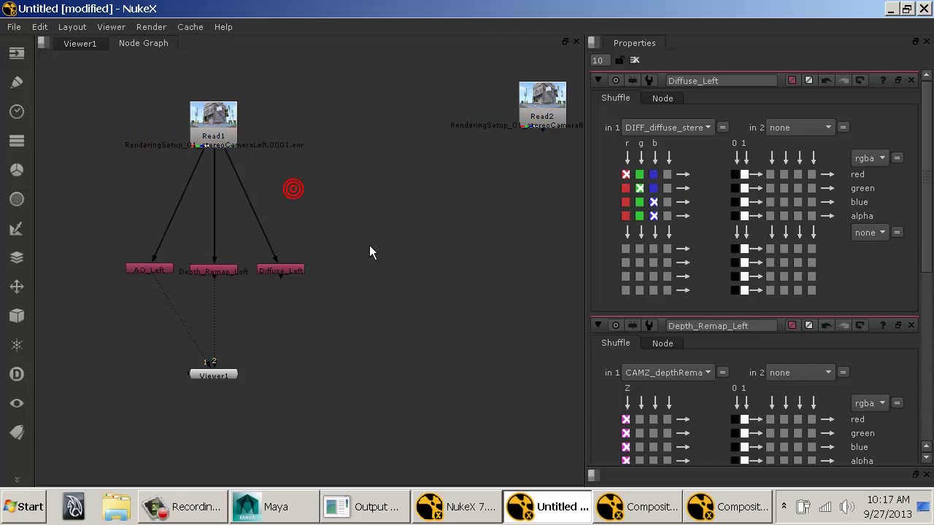
pyautogui.press('Tab')
pyautogui.press('Return')
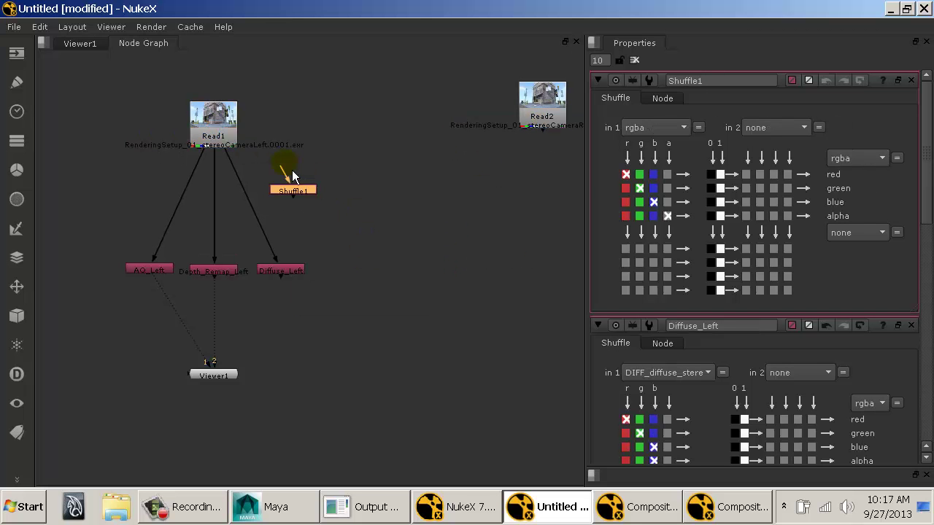
pyautogui.moveTo(303, 194); pyautogui.dragTo(391, 266)
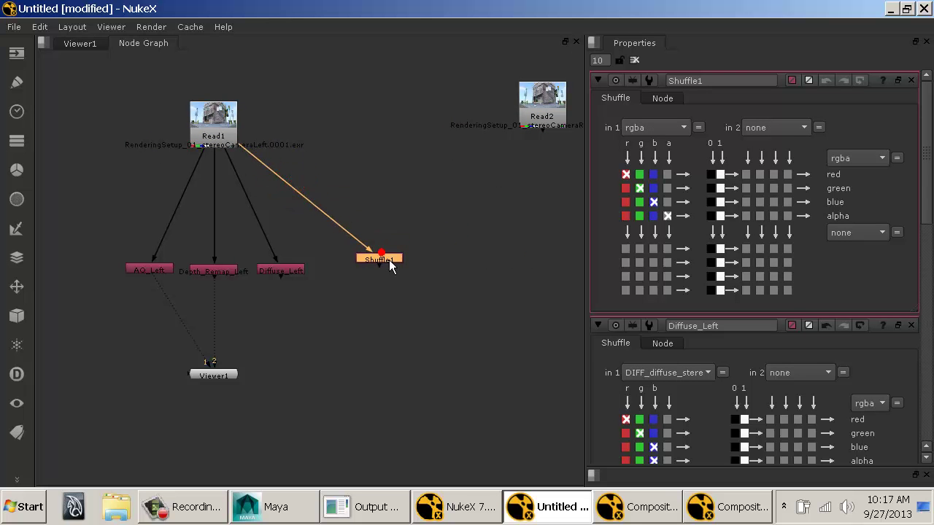
pyautogui.click(632, 127)
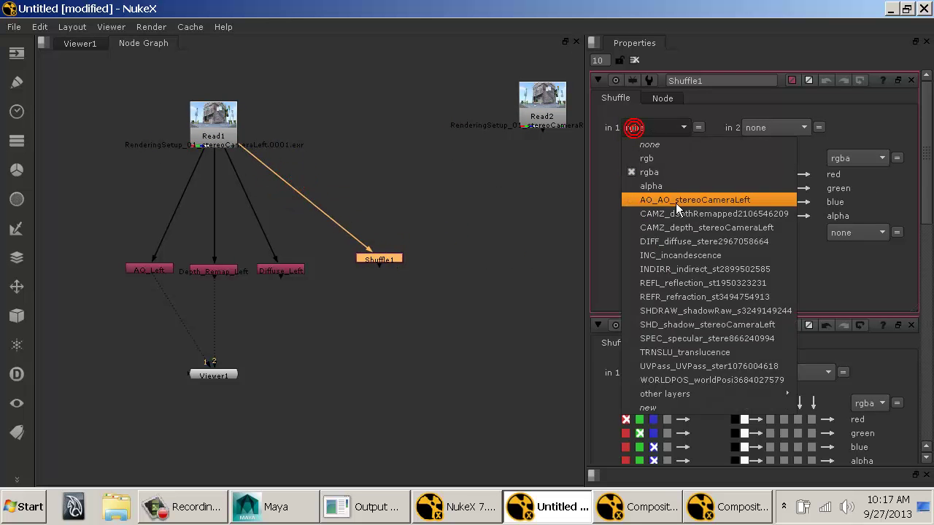
pyautogui.click(676, 261)
# Rename the new Shuffle node to Incandescence_Left and place it in line beside Diffuse_Left.
pyautogui.doubleClick(730, 79)
pyautogui.write('Incandescenc')
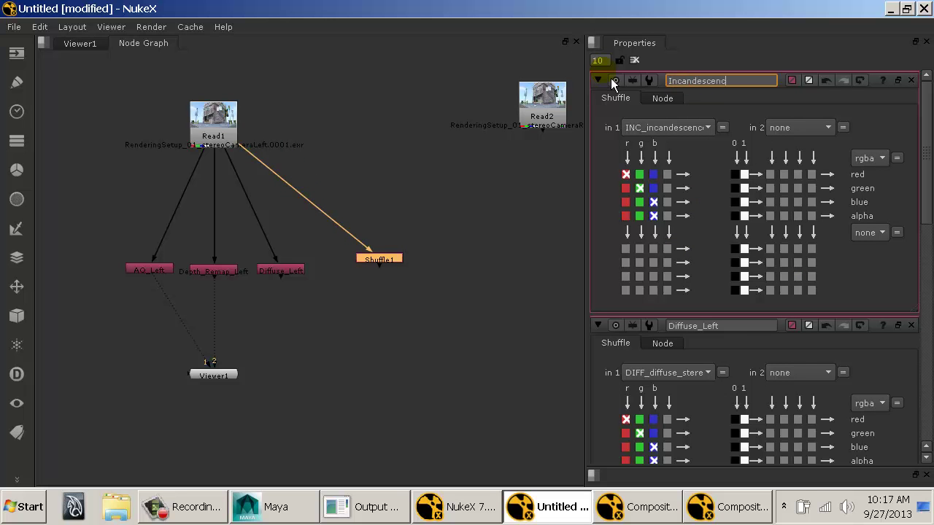
pyautogui.write('e_Left')
pyautogui.press('Return')
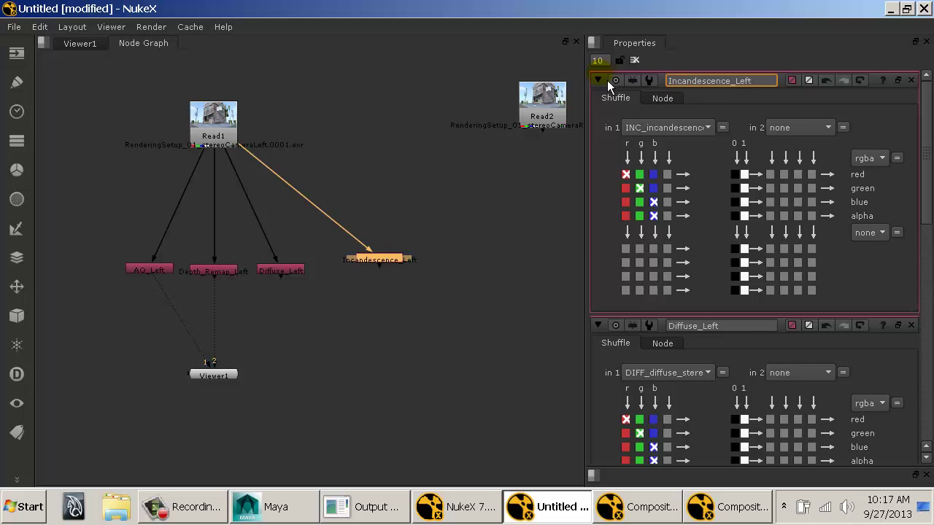
pyautogui.moveTo(395, 264); pyautogui.dragTo(356, 279)
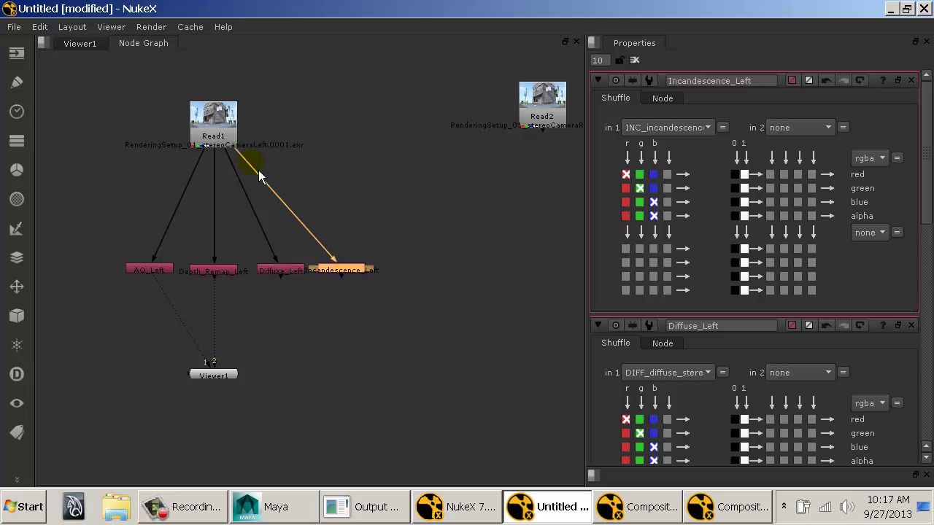
# Spread the Shuffle nodes below Read1, moving AO_Left and Depth_Remap_Left far out and Diffuse_Left and Incandescence_Left closer beneath it.
pyautogui.moveTo(185, 146); pyautogui.dragTo(207, 148)
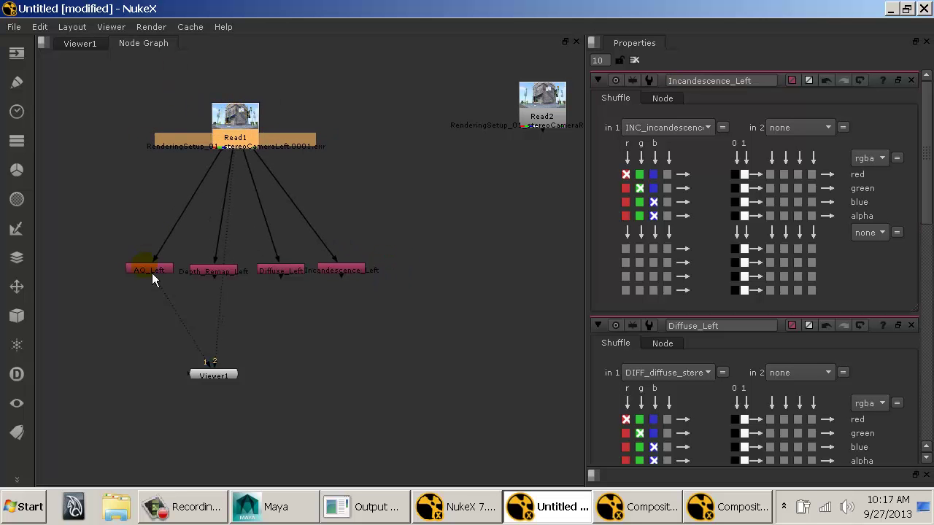
pyautogui.moveTo(151, 274); pyautogui.dragTo(62, 378)
pyautogui.moveTo(213, 305); pyautogui.dragTo(313, 339)
pyautogui.moveTo(292, 292); pyautogui.dragTo(60, 403)
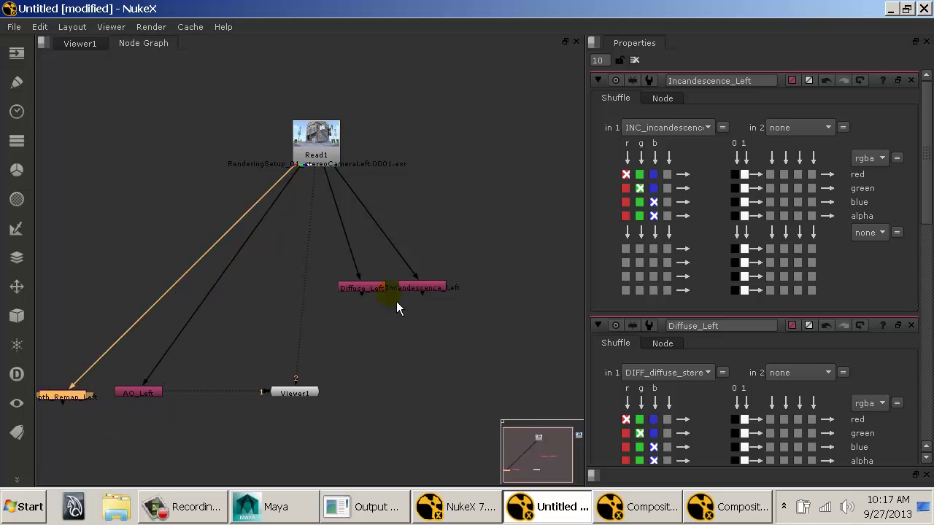
pyautogui.moveTo(360, 292); pyautogui.dragTo(264, 289)
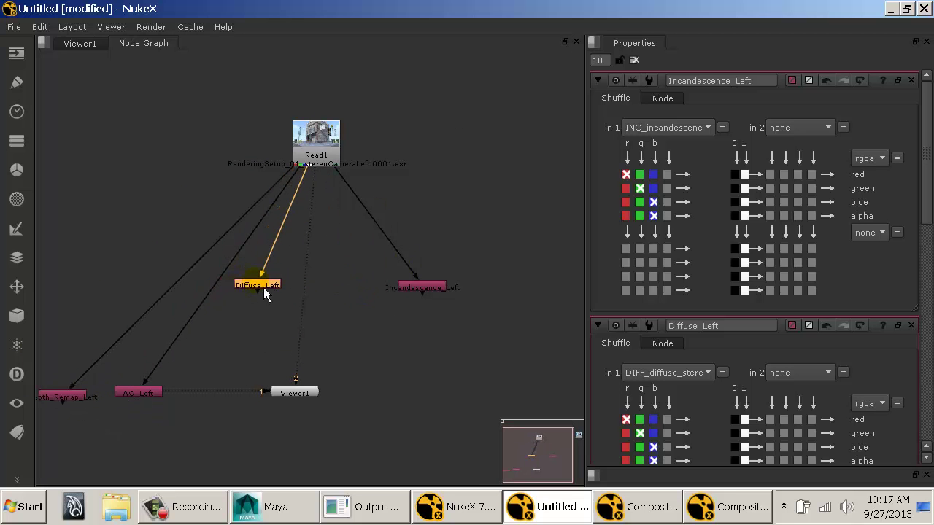
pyautogui.moveTo(429, 296); pyautogui.dragTo(343, 295)
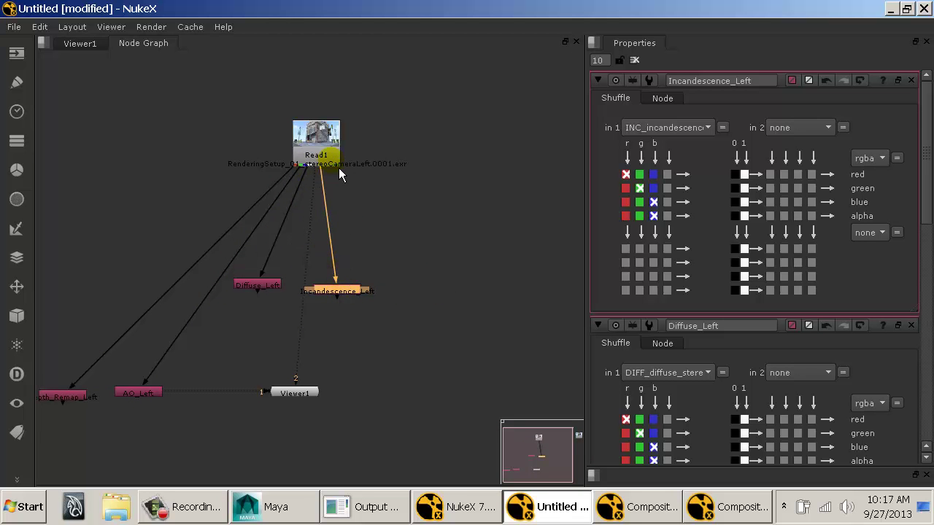
pyautogui.moveTo(339, 167); pyautogui.dragTo(337, 153)
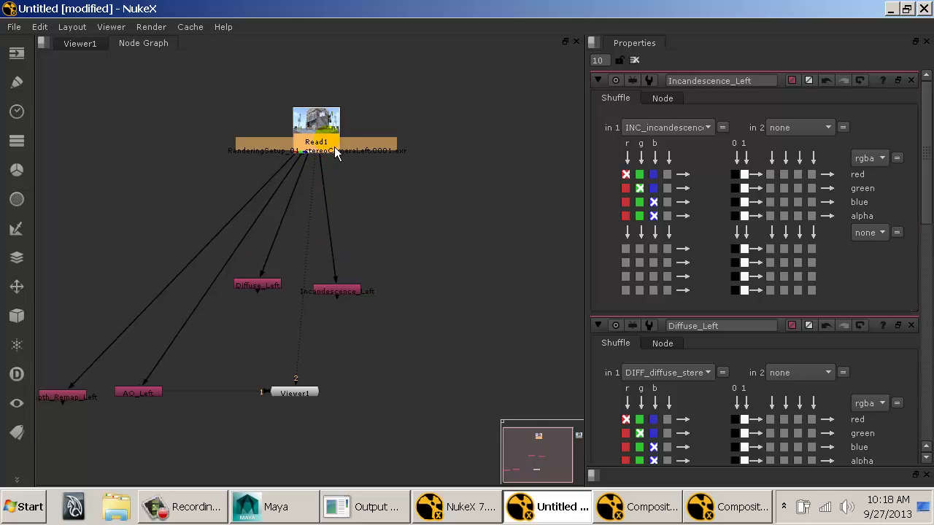
# Insert a Dot node after Read1 to feed all the Shuffle nodes and position it a short way beneath Read1.
pyautogui.press('Tab')
pyautogui.write('dot')
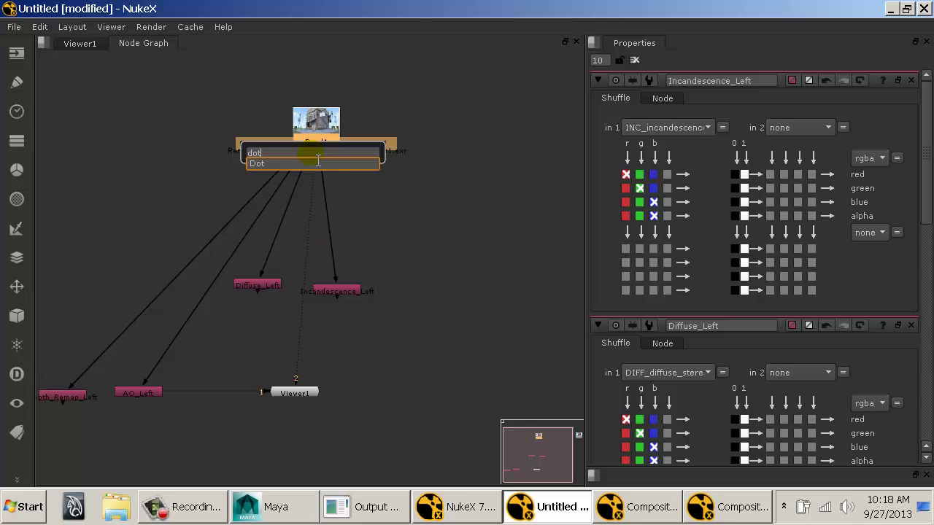
pyautogui.press('Return')
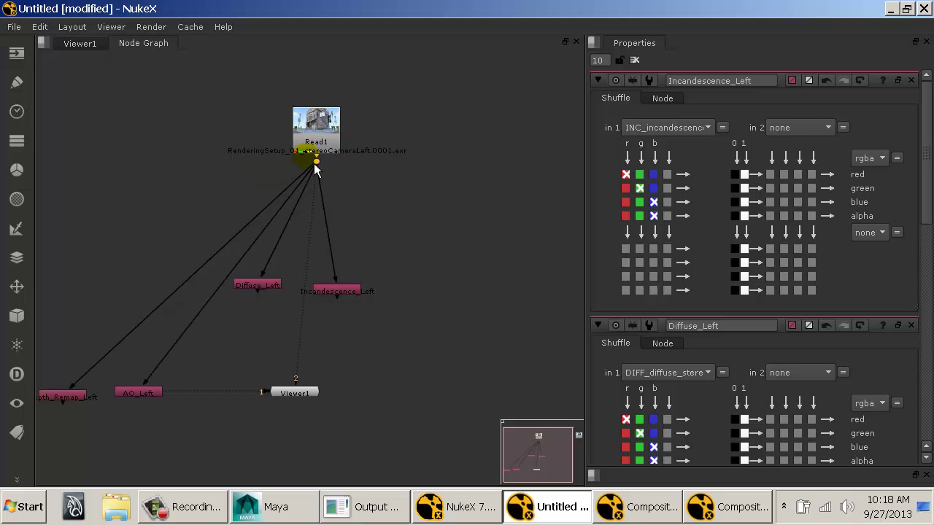
pyautogui.moveTo(325, 185); pyautogui.dragTo(368, 231)
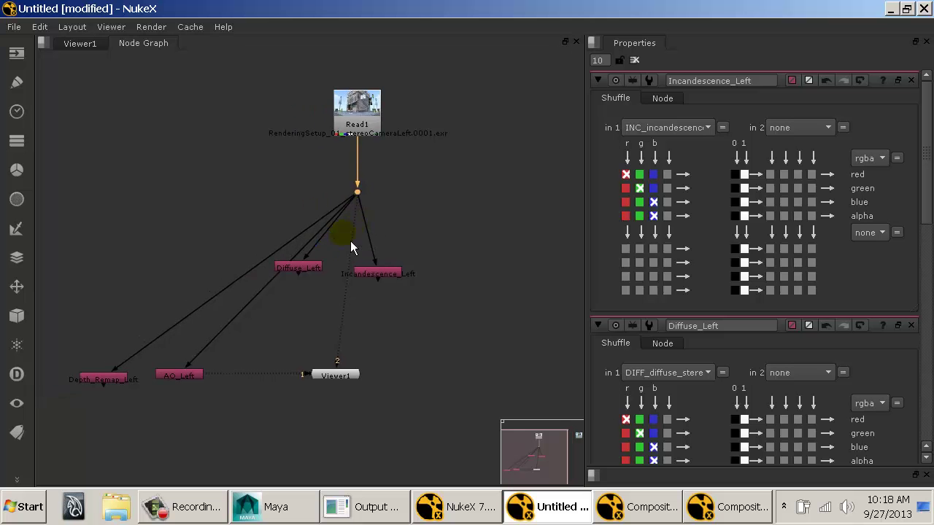
pyautogui.press('ctrl')
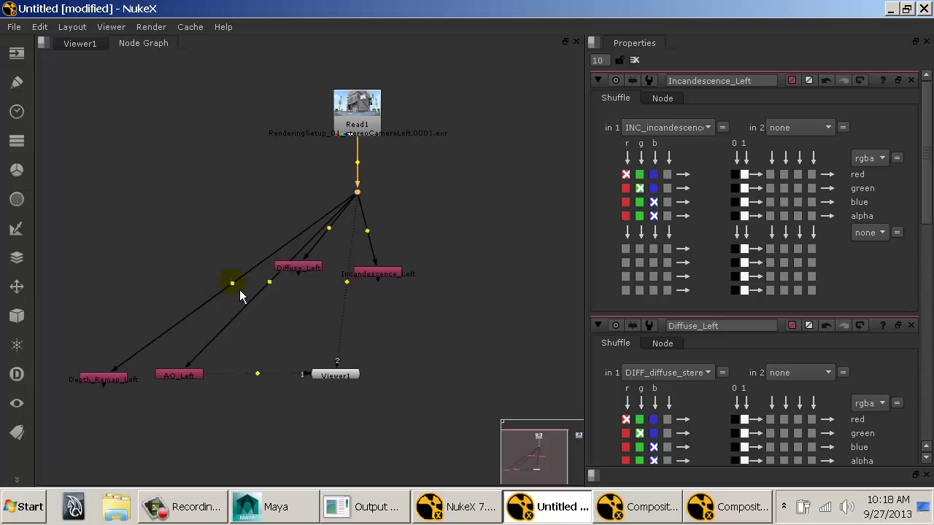
# Route Depth_Remap_Left and AO_Left through Dots lined up horizontally with the main Dot, removing the redundant Dot above AO_Left.
pyautogui.moveTo(240, 291); pyautogui.dragTo(115, 196)
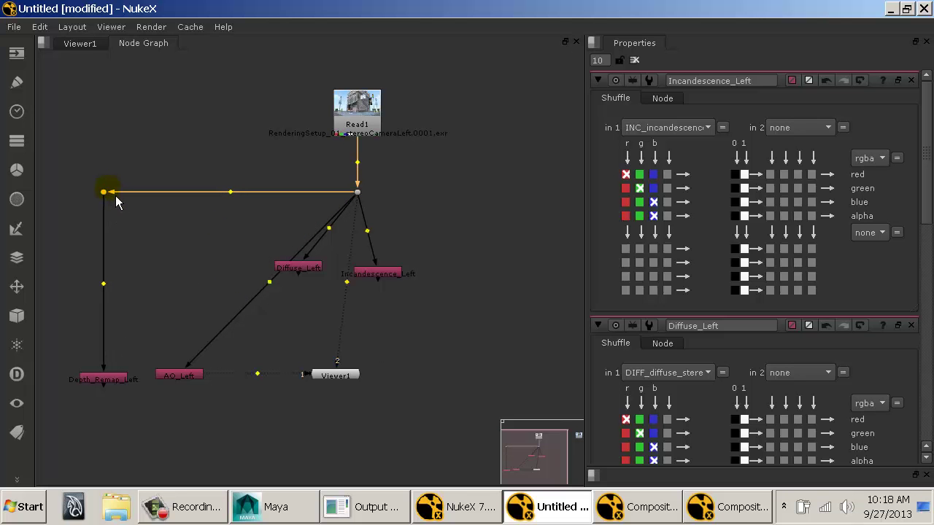
pyautogui.moveTo(271, 286); pyautogui.dragTo(180, 252)
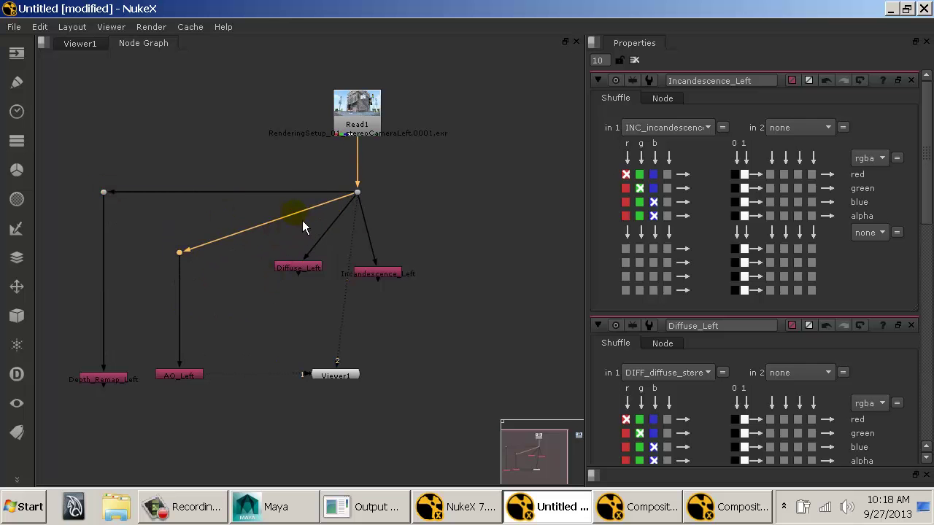
pyautogui.moveTo(236, 198); pyautogui.dragTo(189, 204)
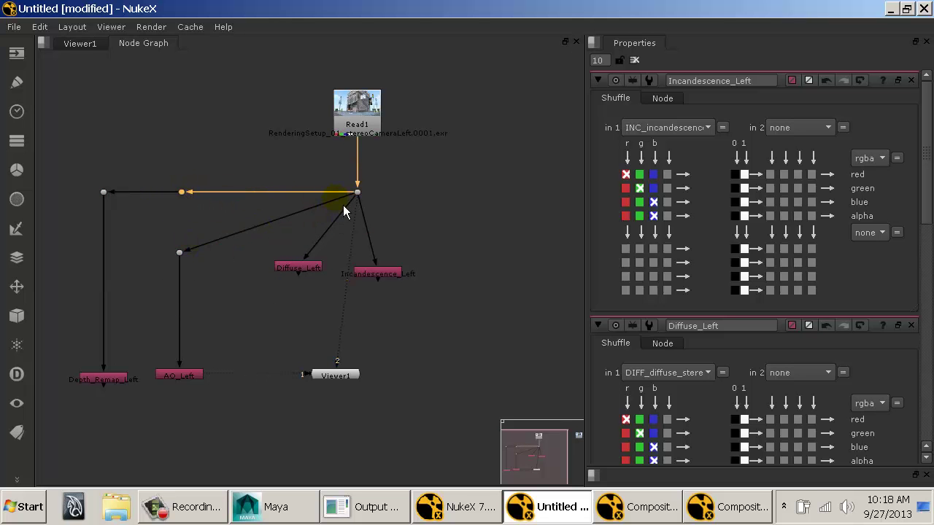
pyautogui.moveTo(343, 205); pyautogui.dragTo(197, 205)
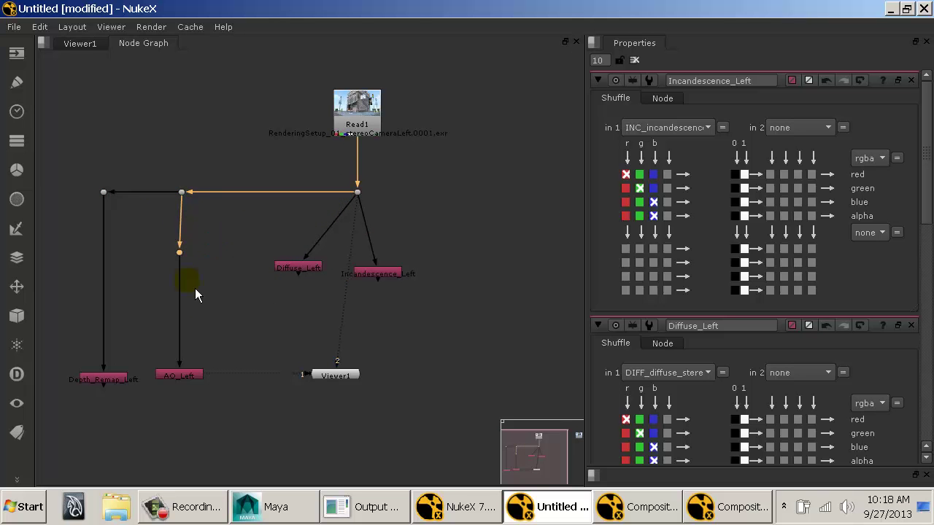
pyautogui.press('Delete')
pyautogui.moveTo(188, 204); pyautogui.dragTo(185, 213)
# Feed Diffuse_Left from a new Dot in the horizontal row, and align Diffuse_Left and Incandescence_Left level beneath their Dots.
pyautogui.press('ctrl')
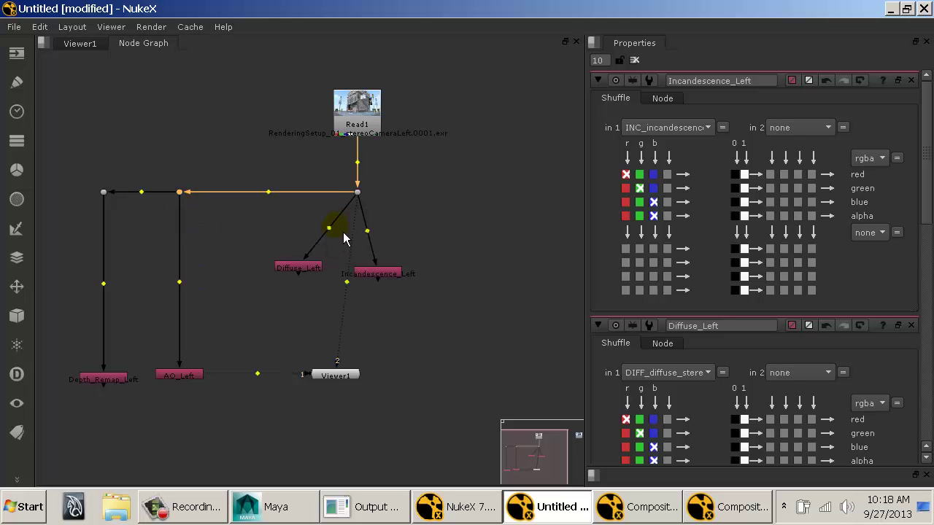
pyautogui.keyDown('ctrl'); pyautogui.click(267, 191); pyautogui.keyUp('ctrl')
pyautogui.moveTo(351, 209); pyautogui.dragTo(267, 193)
pyautogui.moveTo(307, 271); pyautogui.dragTo(276, 286)
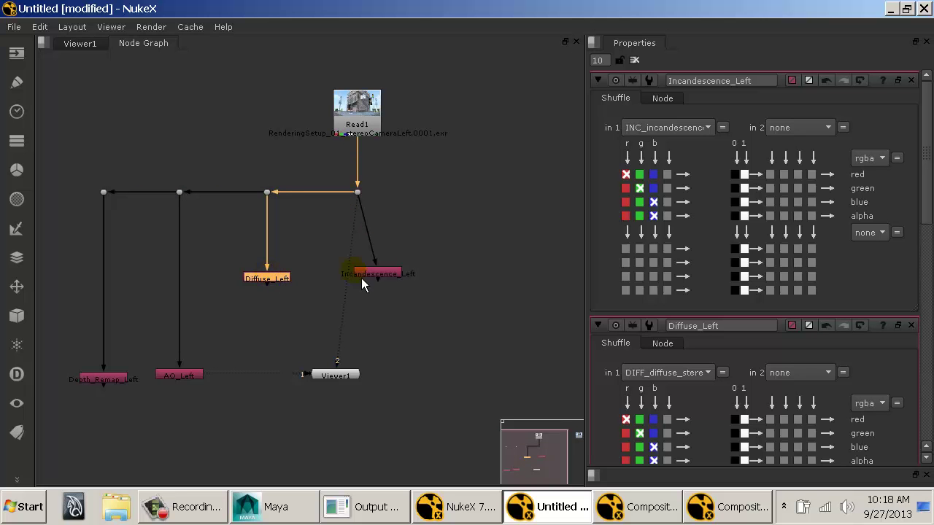
pyautogui.moveTo(387, 281); pyautogui.dragTo(364, 280)
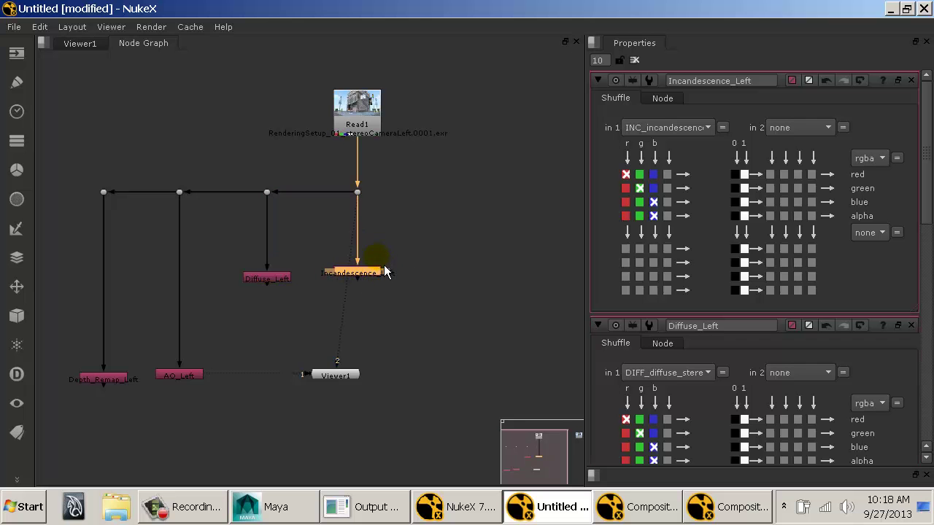
pyautogui.moveTo(385, 268); pyautogui.dragTo(376, 283)
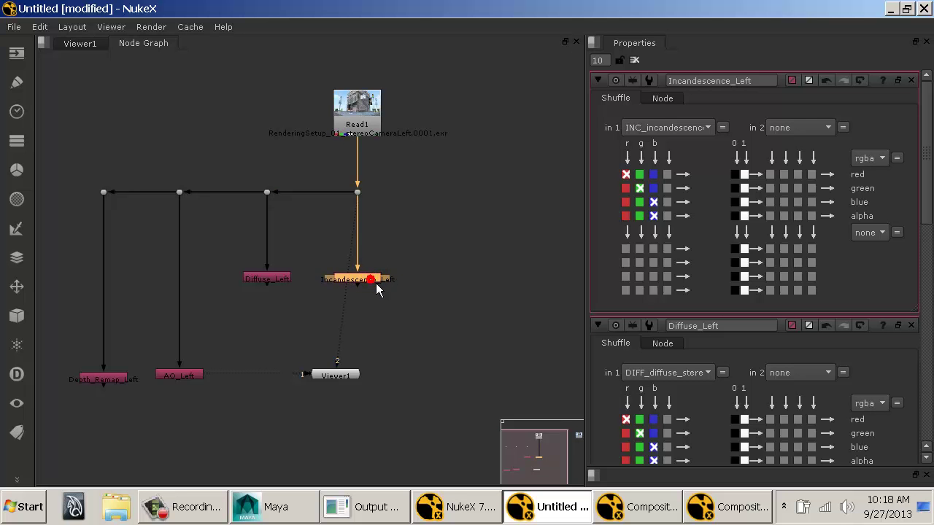
pyautogui.click(392, 238)
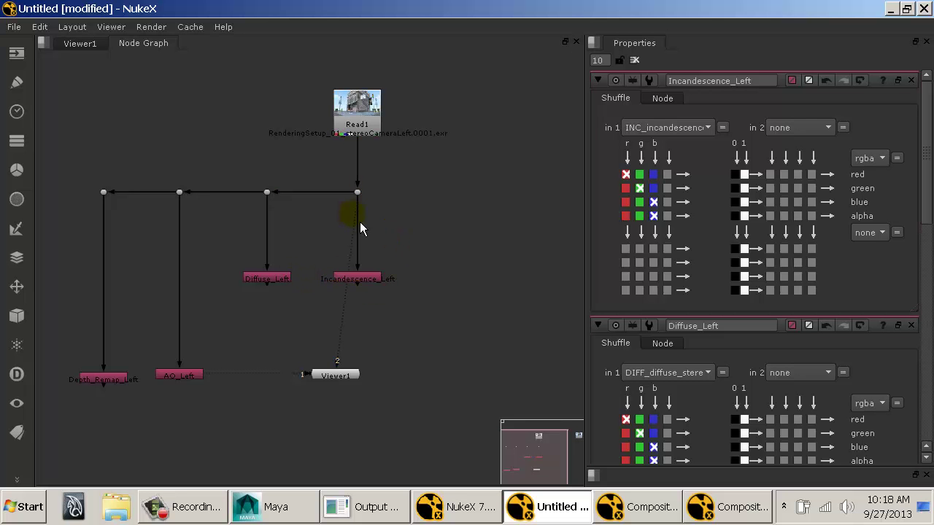
# Reconnect Viewer1's input 2 from the main Dot to Incandescence_Left.
pyautogui.moveTo(356, 221); pyautogui.dragTo(377, 282)
pyautogui.moveTo(416, 235); pyautogui.dragTo(364, 249)
pyautogui.click(369, 252)
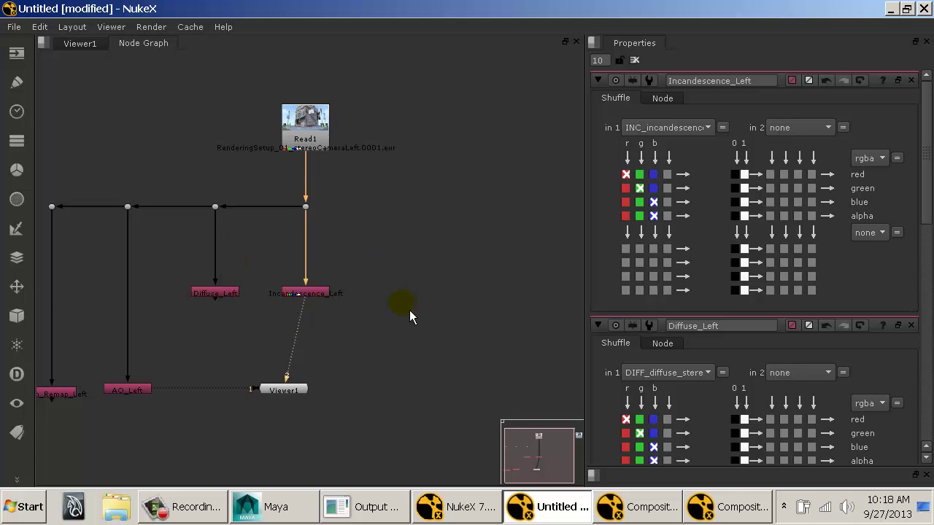
# Trace the pipes from Read1 through the row of Dots down to each Shuffle node.
pyautogui.click(327, 131)
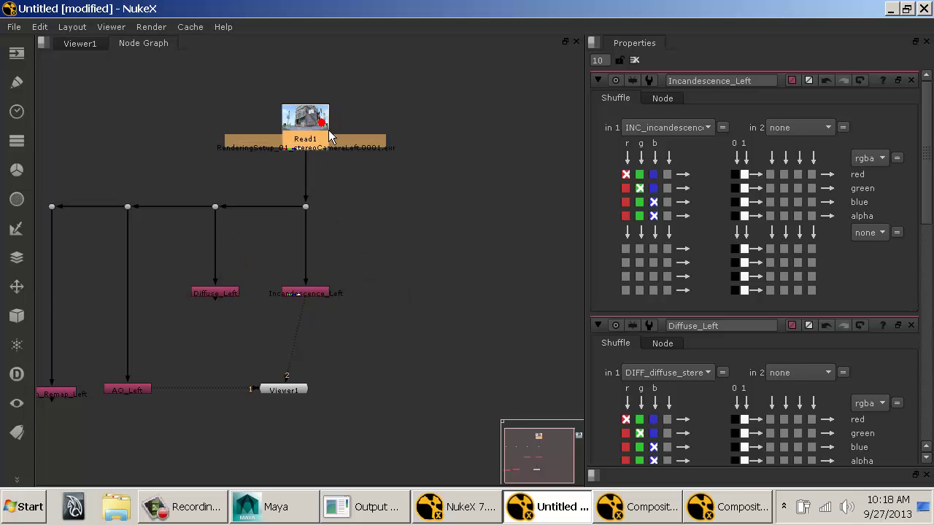
pyautogui.click(312, 215)
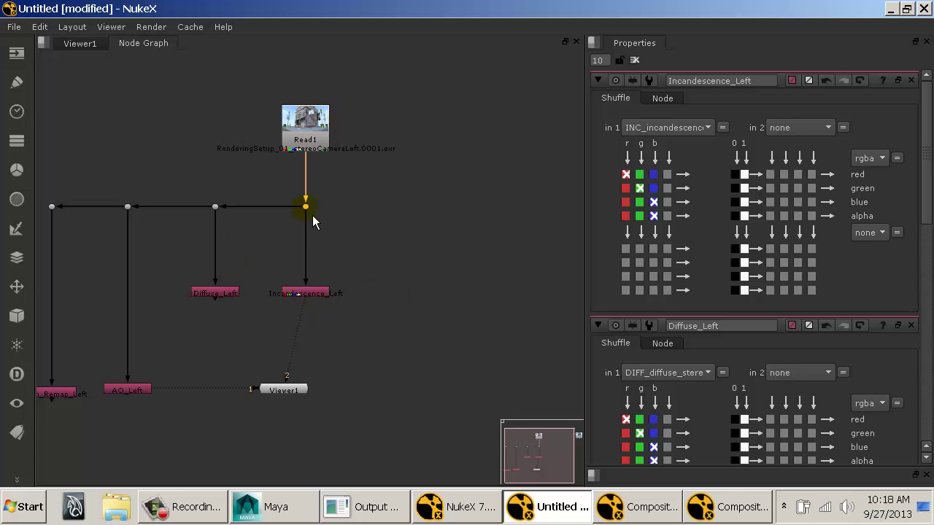
pyautogui.click(316, 149)
pyautogui.click(215, 207)
pyautogui.click(294, 136)
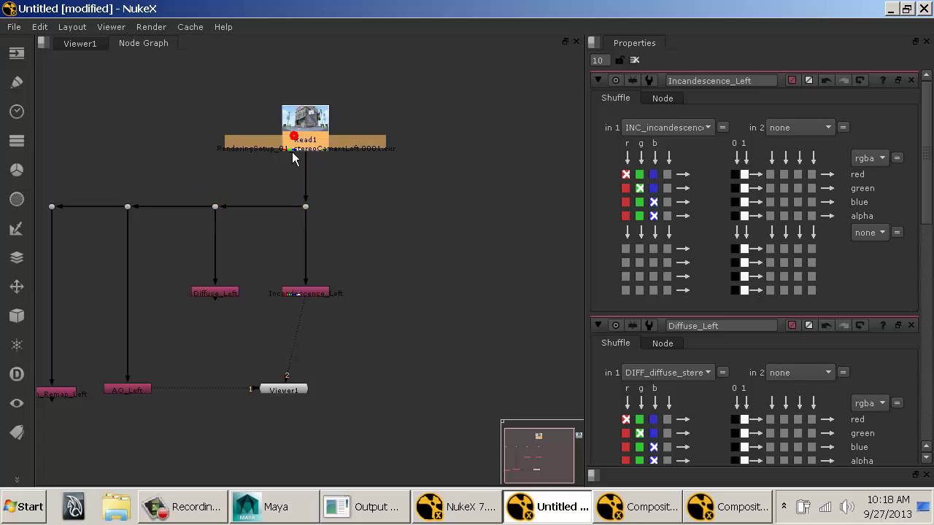
pyautogui.click(127, 207)
pyautogui.click(305, 125)
pyautogui.moveTo(215, 213)
pyautogui.mouseDown()
pyautogui.moveTo(306, 148)
pyautogui.moveTo(224, 221)
pyautogui.mouseUp()
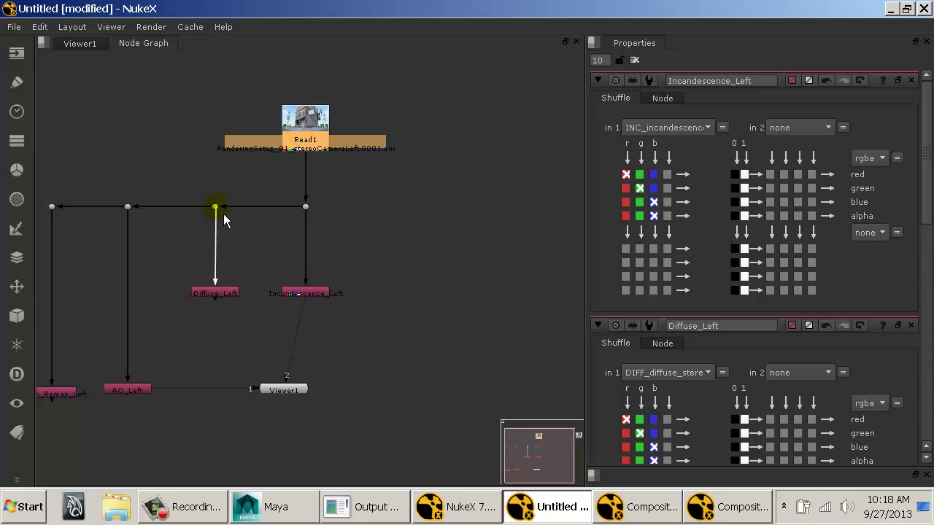
pyautogui.click(306, 208)
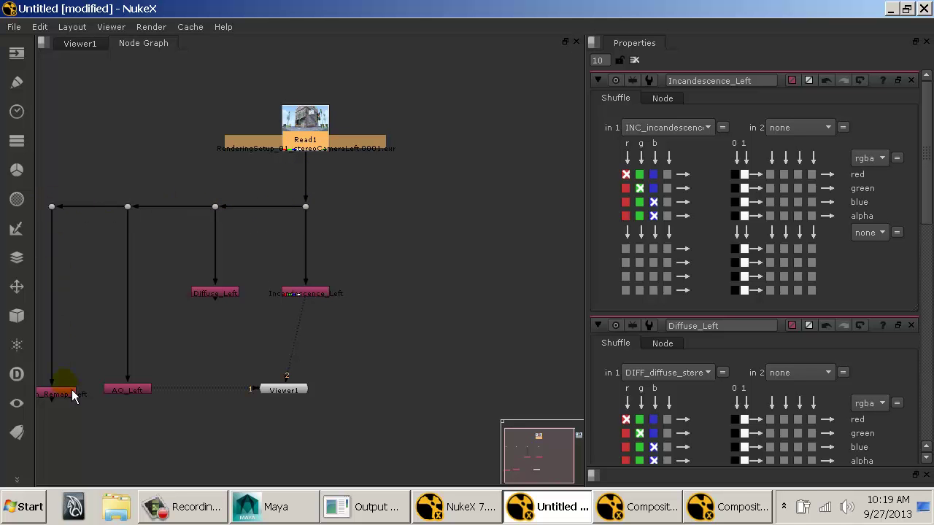
# Try feeding AO_Left from Diffuse_Left, and restore its connection to the Dot directly above it.
pyautogui.moveTo(281, 329); pyautogui.dragTo(397, 340)
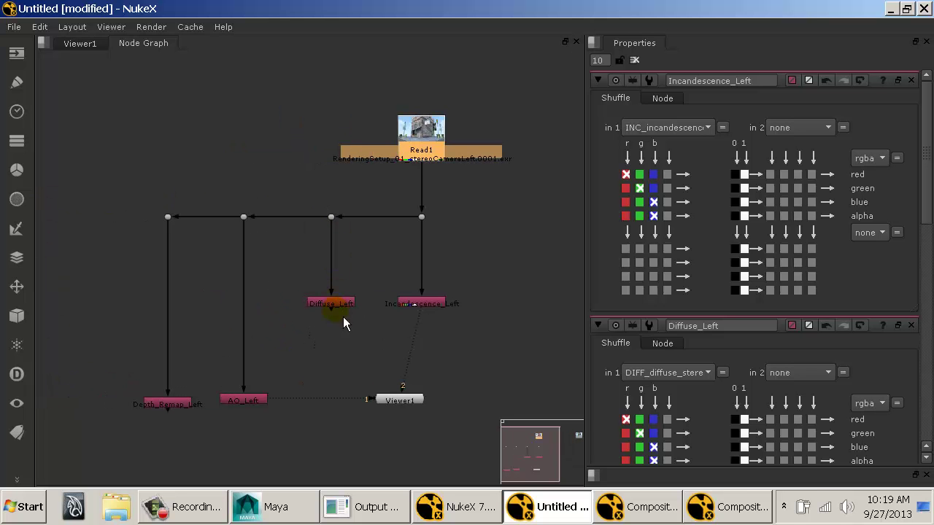
pyautogui.moveTo(247, 230); pyautogui.dragTo(351, 307)
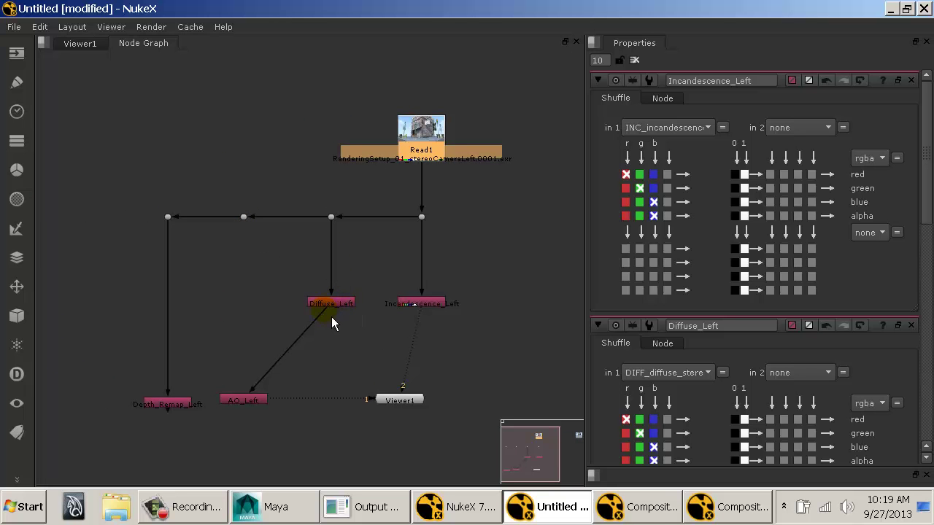
pyautogui.click(331, 217)
pyautogui.moveTo(325, 317); pyautogui.dragTo(245, 217)
# Copy the Incandescence_Left node and clear the selection in the empty area between the two Read nodes.
pyautogui.moveTo(534, 307); pyautogui.dragTo(382, 301)
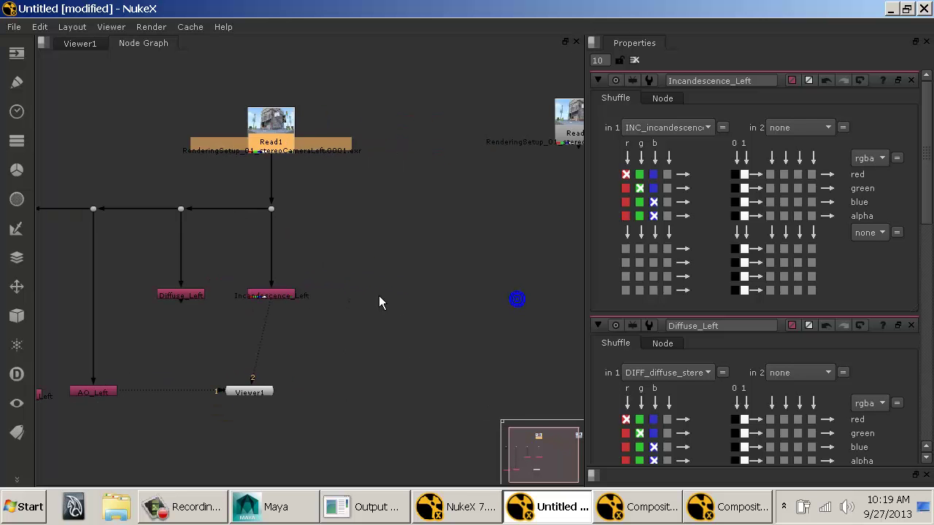
pyautogui.click(274, 295)
pyautogui.hotkey('ctrl', 'c')
pyautogui.click(380, 289)
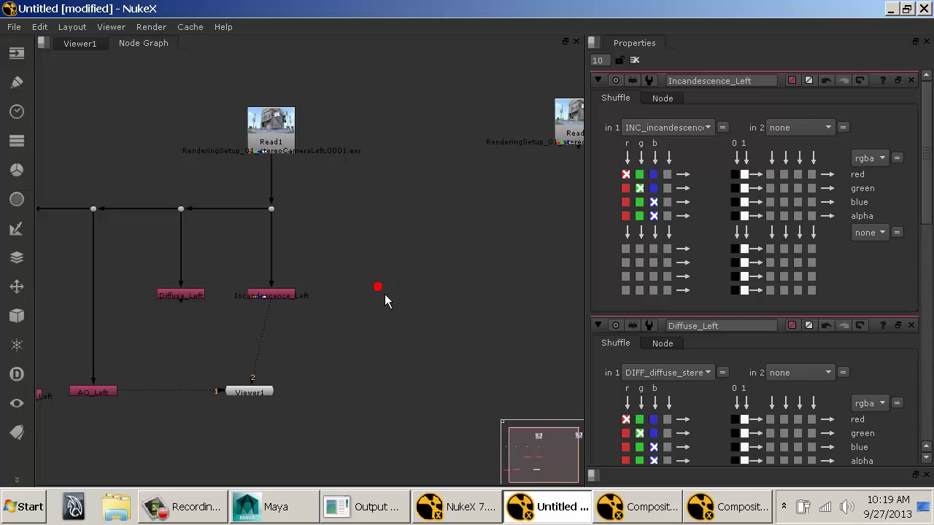
# Paste a copy of the Incandescence_Left Shuffle beside it, and connect its input to the dot below Read1.
pyautogui.hotkey('ctrl', 'v')
pyautogui.moveTo(367, 307); pyautogui.dragTo(356, 307)
pyautogui.doubleClick(357, 307)
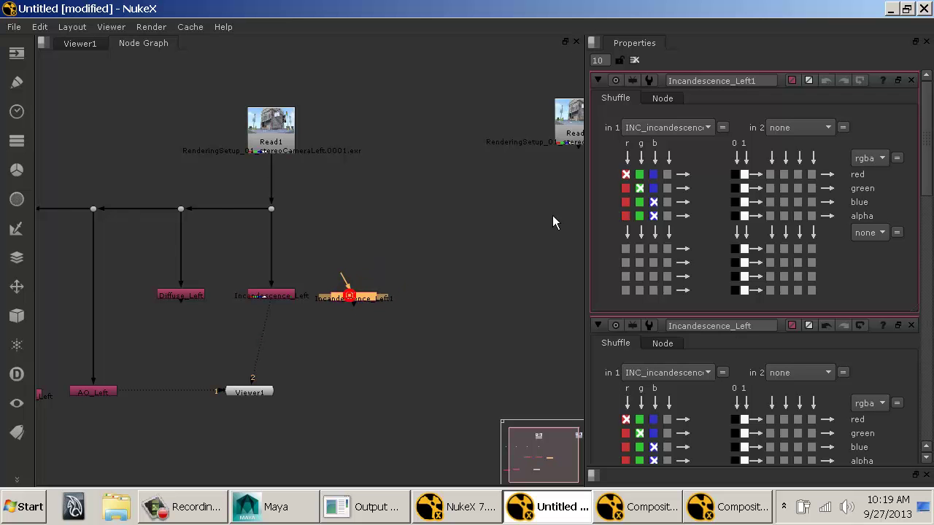
pyautogui.click(685, 128)
pyautogui.click(680, 200)
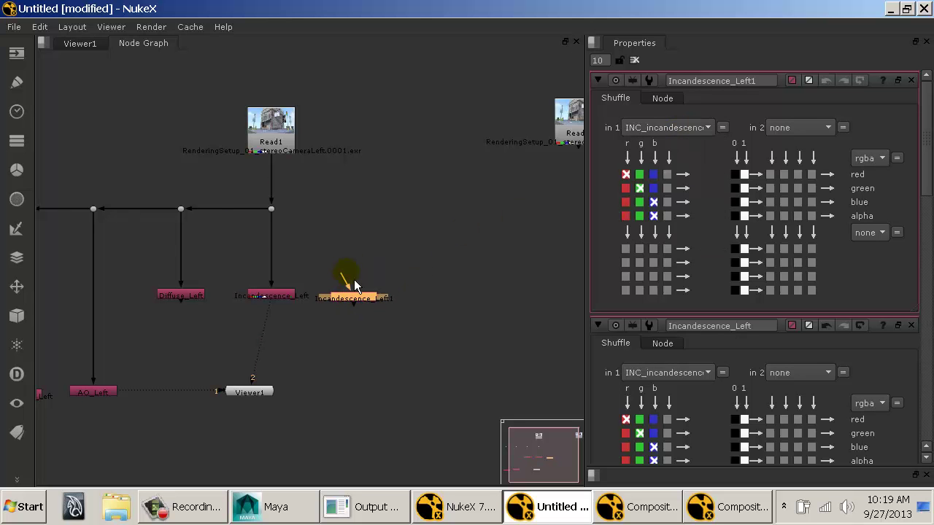
pyautogui.moveTo(349, 286); pyautogui.dragTo(284, 218)
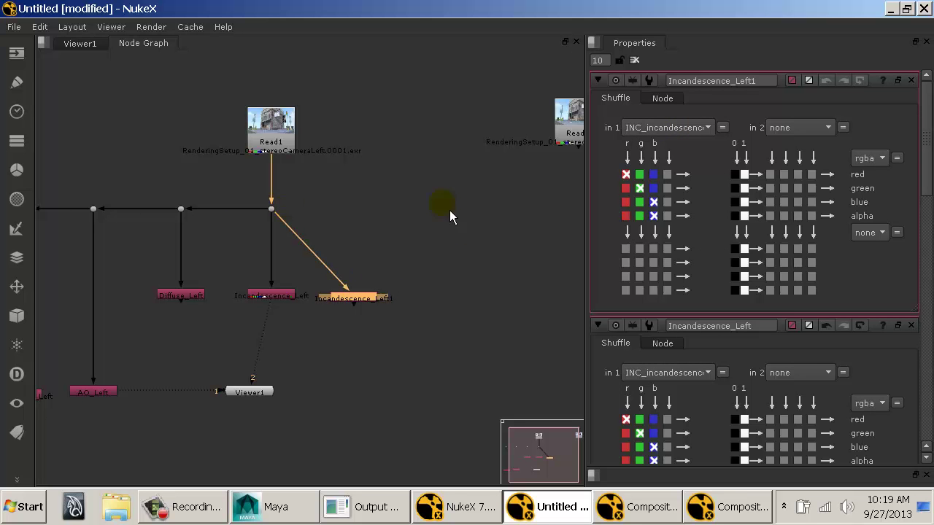
pyautogui.click(685, 128)
pyautogui.click(696, 271)
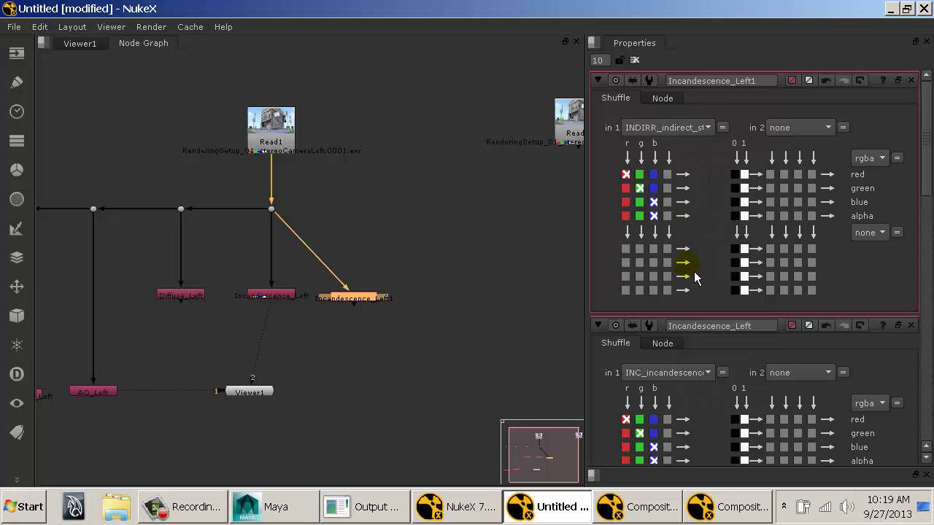
pyautogui.doubleClick(761, 81)
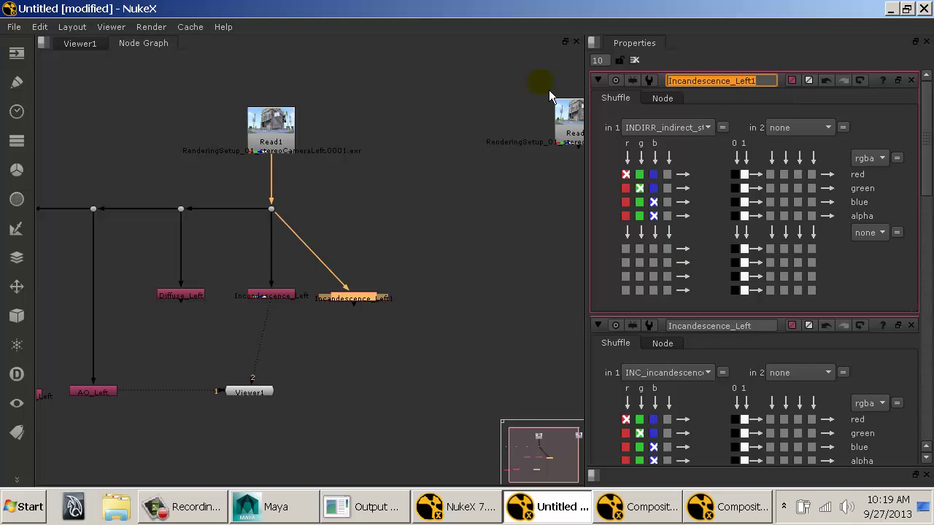
pyautogui.write('Indirect_')
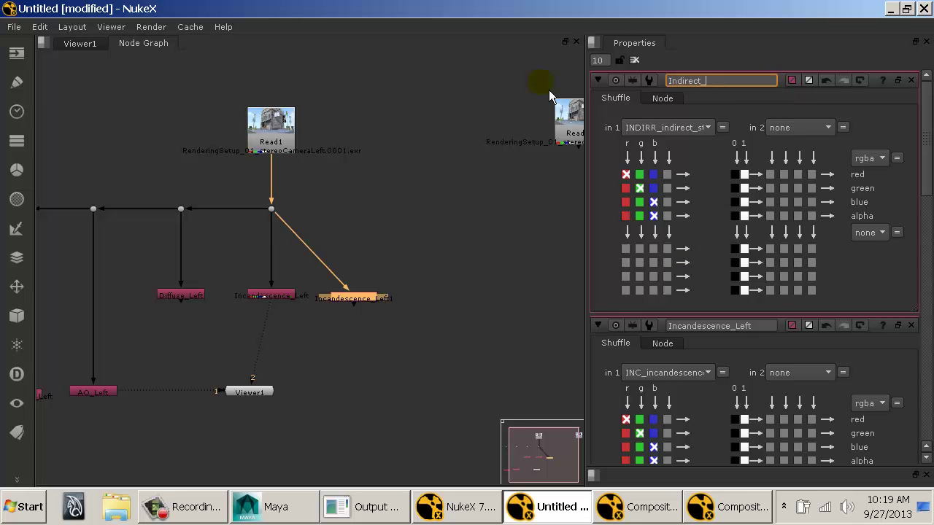
pyautogui.write('Left')
pyautogui.press('Return')
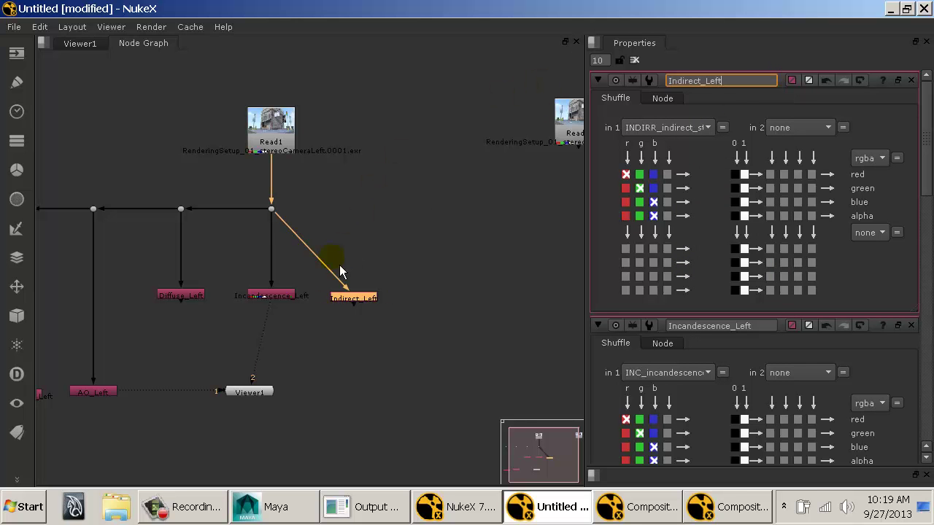
# Insert a dot in the connection to Indirect_Left and place it above the node, level with the existing dots.
pyautogui.click(351, 238)
pyautogui.moveTo(313, 252); pyautogui.dragTo(365, 217)
pyautogui.click(461, 279)
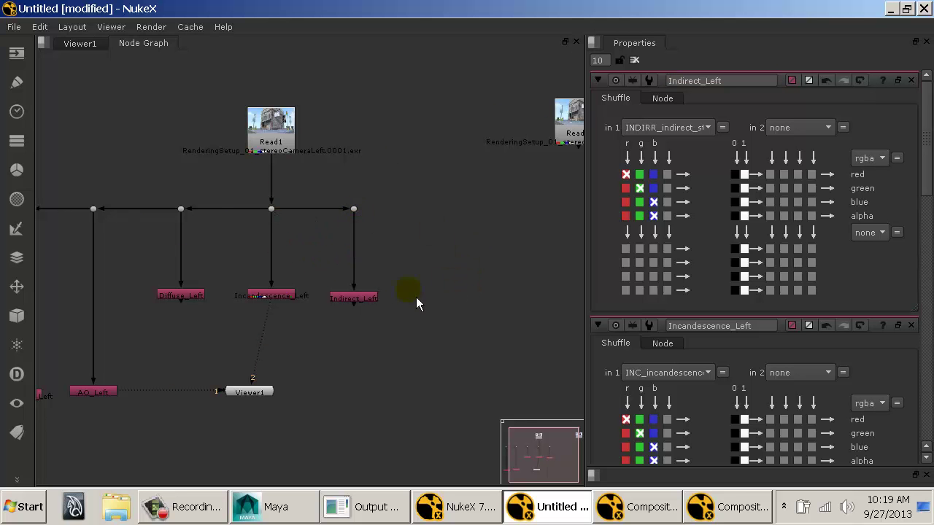
# Duplicate the Indirect_Left Shuffle, connect the copy to the dot above Indirect_Left, and place it beside the original.
pyautogui.click(372, 300)
pyautogui.hotkey('ctrl', 'c')
pyautogui.click(421, 275)
pyautogui.hotkey('ctrl', 'v')
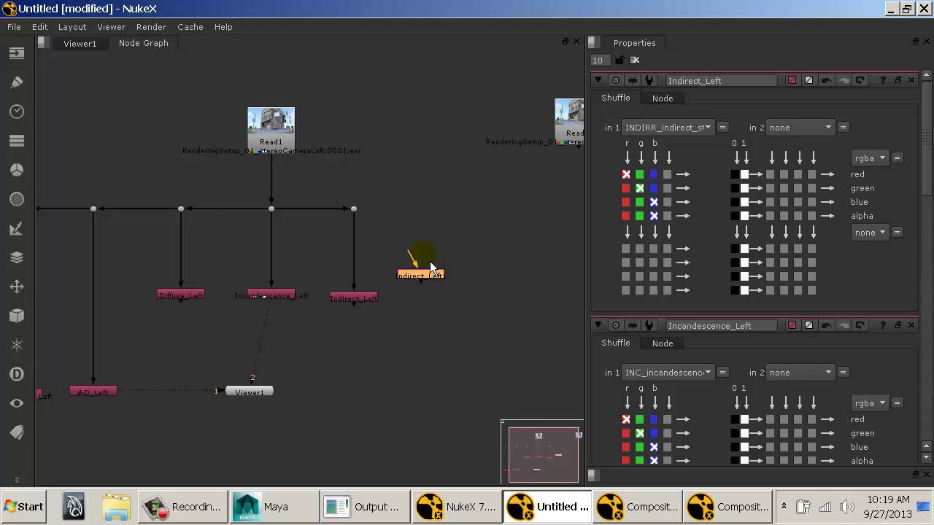
pyautogui.moveTo(412, 251); pyautogui.dragTo(355, 209)
pyautogui.moveTo(421, 277); pyautogui.dragTo(438, 310)
pyautogui.click(681, 129)
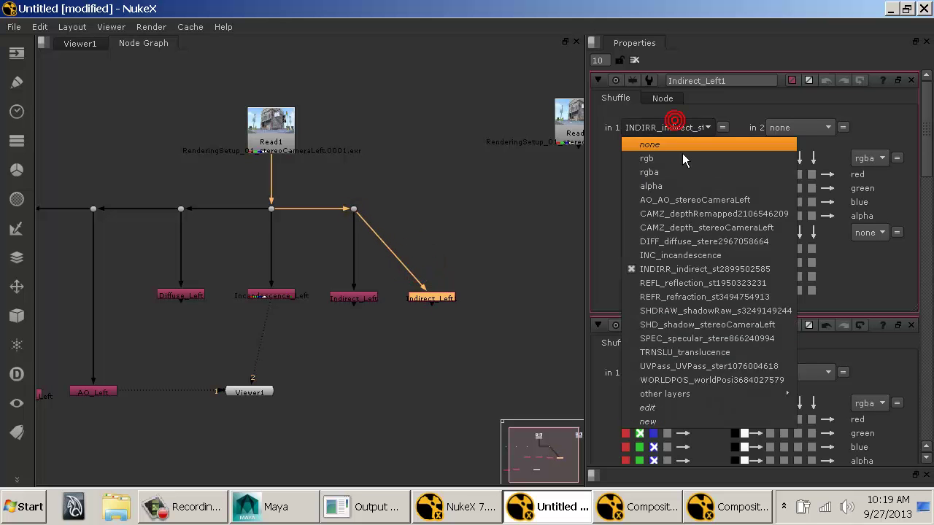
pyautogui.click(679, 285)
pyautogui.moveTo(701, 80); pyautogui.dragTo(563, 108)
pyautogui.write('Refle')
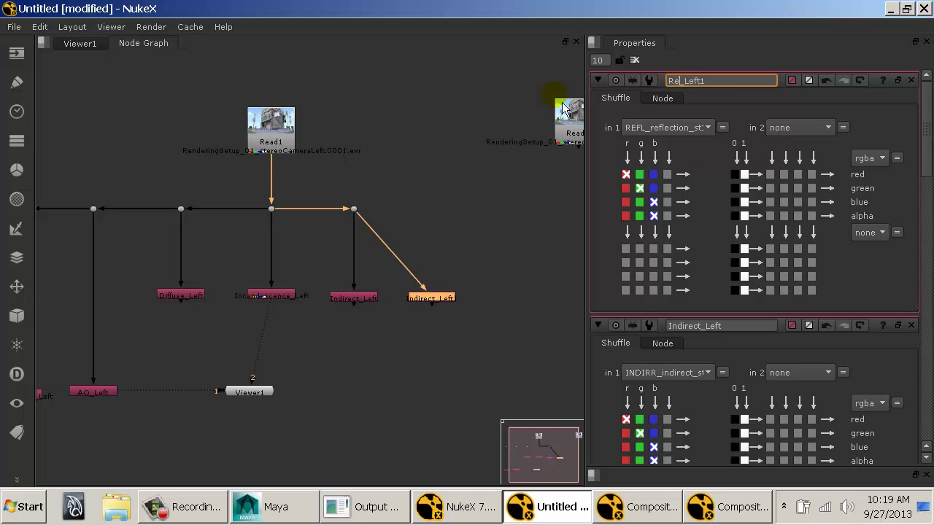
pyautogui.write('ction')
pyautogui.click(744, 81)
pyautogui.press('BackSpace')
pyautogui.press('Return')
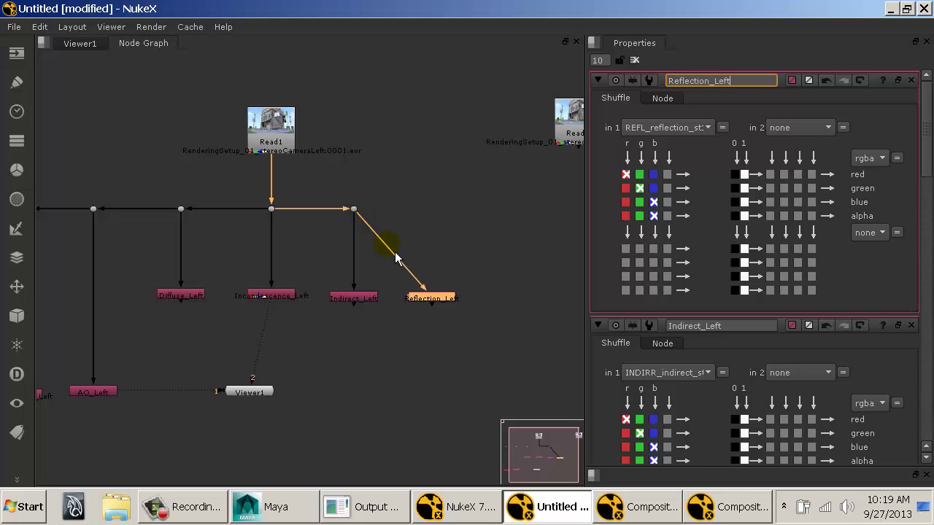
# Add an aligned dot above Reflection_Left, and paste another Shuffle copy beyond it, connected through its own dot.
pyautogui.moveTo(397, 256); pyautogui.dragTo(442, 217)
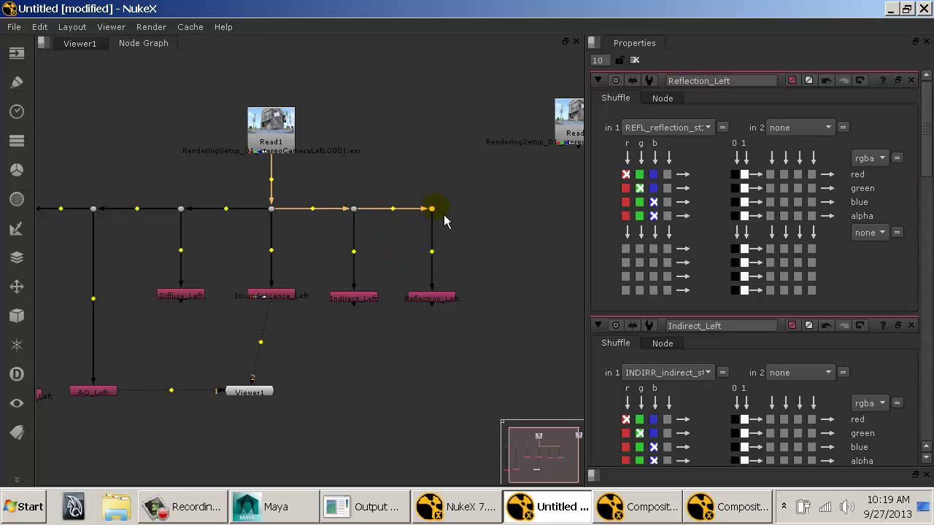
pyautogui.moveTo(469, 284); pyautogui.dragTo(314, 218)
pyautogui.click(398, 285)
pyautogui.hotkey('ctrl', 'v')
pyautogui.moveTo(352, 258); pyautogui.dragTo(405, 225)
pyautogui.click(400, 299)
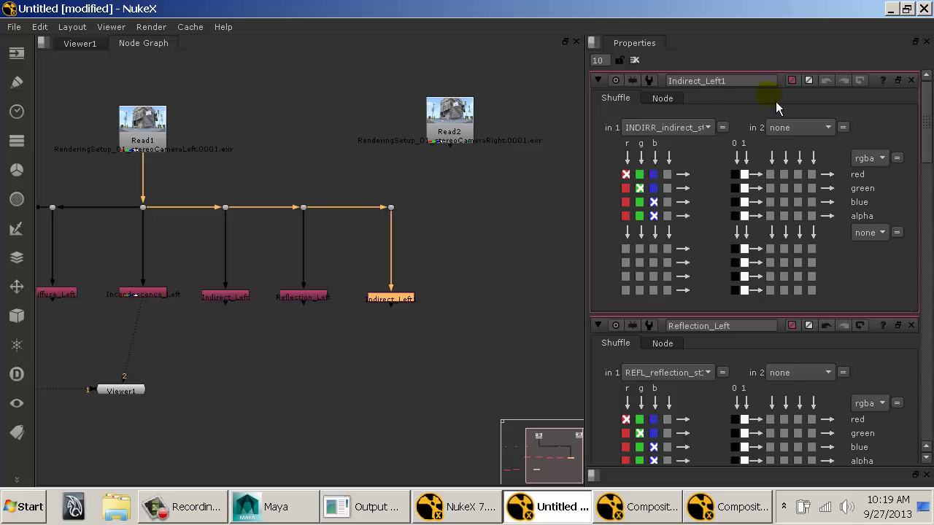
pyautogui.click(666, 127)
pyautogui.click(699, 298)
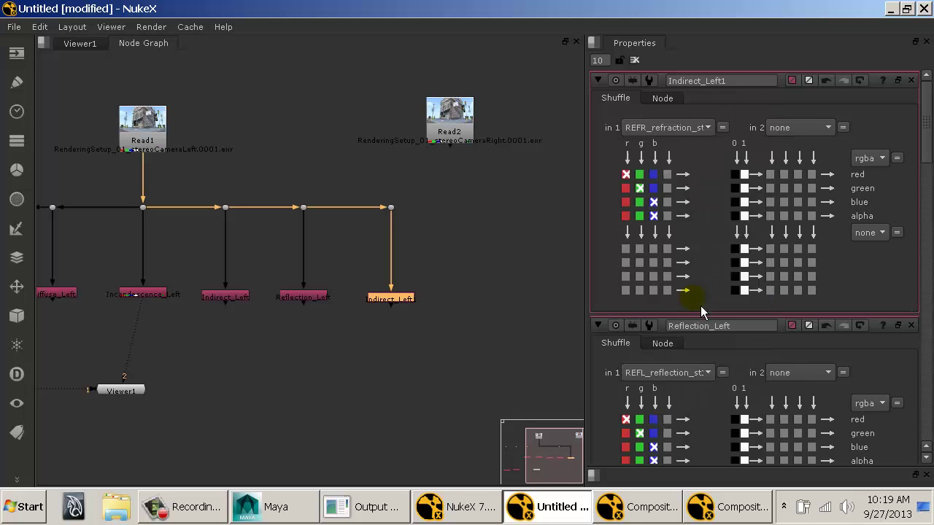
pyautogui.moveTo(704, 81); pyautogui.dragTo(668, 80)
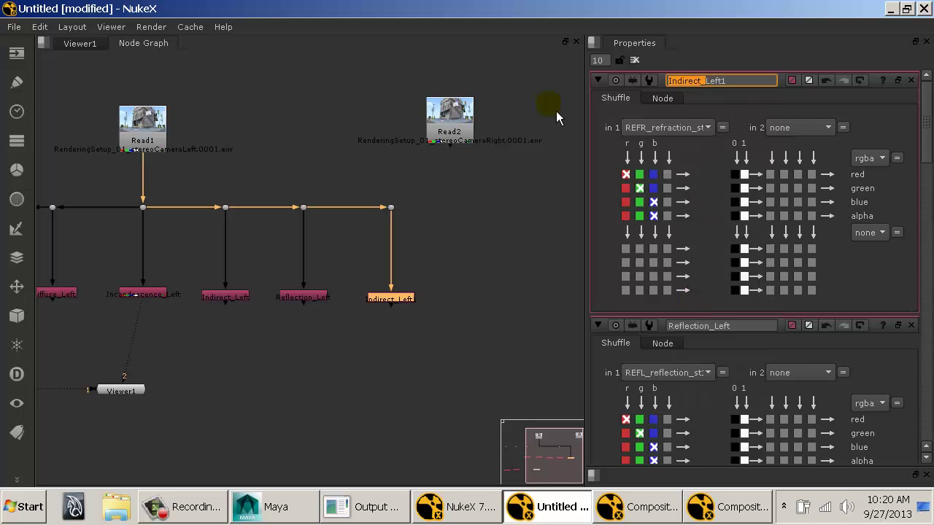
pyautogui.write('Refraction_')
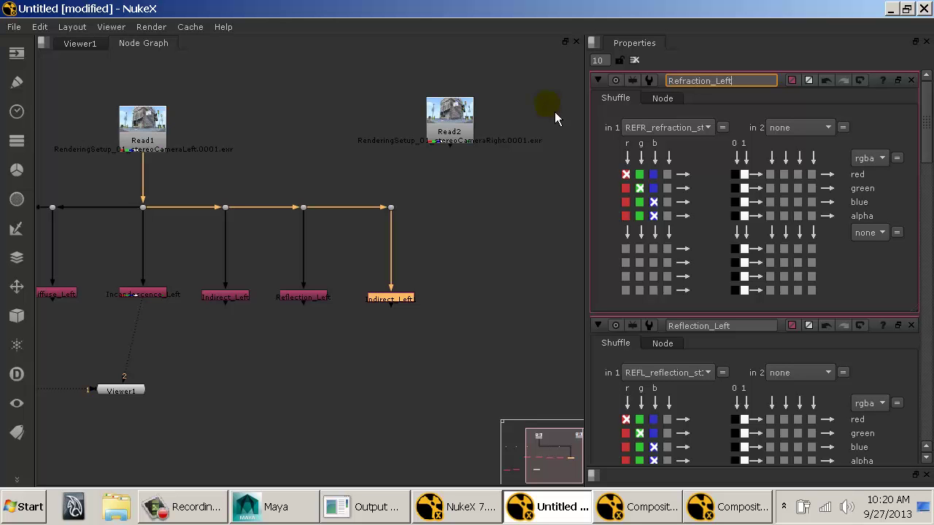
pyautogui.press('Return')
# Move the Read1 node higher above the row of dots.
pyautogui.scroll(2, 271, 269)
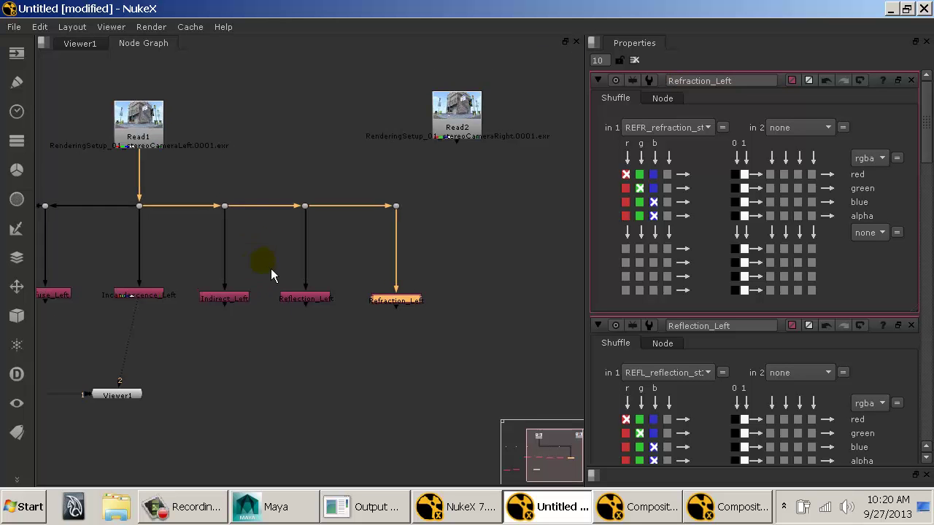
pyautogui.scroll(-2, 252, 248)
pyautogui.moveTo(253, 248); pyautogui.dragTo(235, 209)
pyautogui.moveTo(179, 133); pyautogui.dragTo(167, 95)
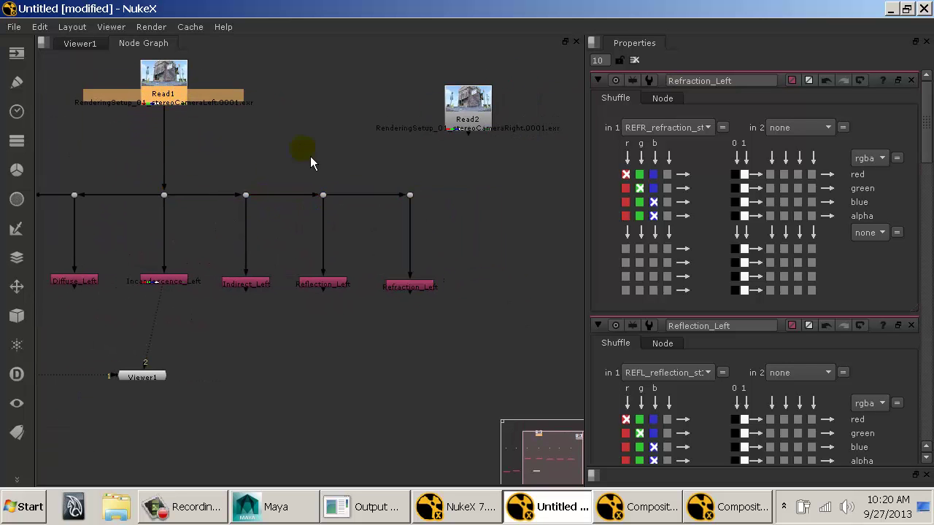
# Duplicate Refraction_Left beside the original and connect the copy to the last dot in the row, with an aligned dot of its own.
pyautogui.moveTo(310, 156); pyautogui.dragTo(243, 165)
pyautogui.click(335, 291)
pyautogui.hotkey('ctrl', 'c')
pyautogui.click(407, 273)
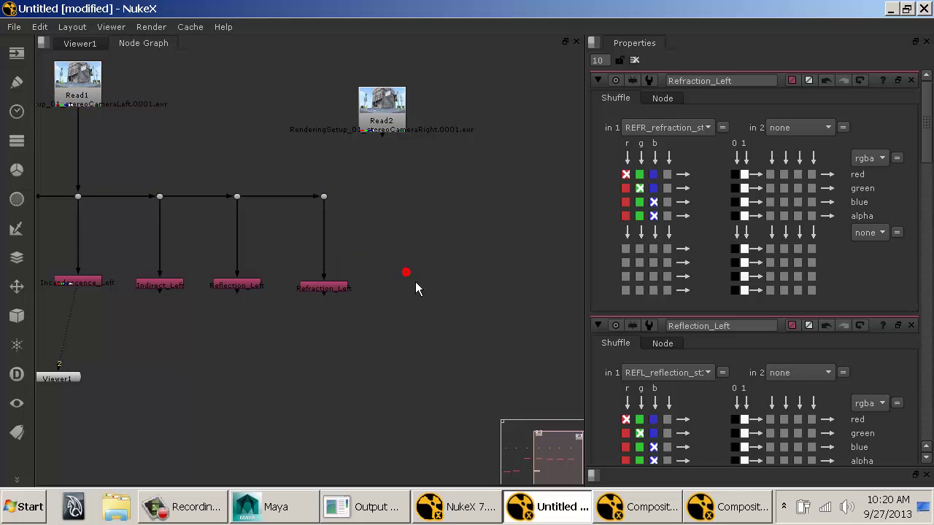
pyautogui.hotkey('ctrl', 'v')
pyautogui.moveTo(427, 286); pyautogui.dragTo(432, 299)
pyautogui.moveTo(403, 270); pyautogui.dragTo(326, 198)
pyautogui.moveTo(368, 240); pyautogui.dragTo(412, 196)
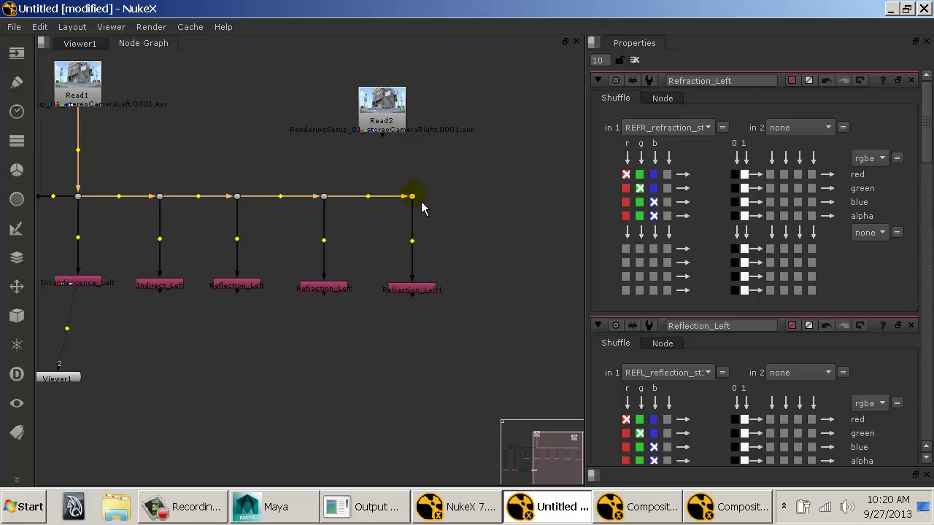
pyautogui.click(426, 291)
pyautogui.click(705, 129)
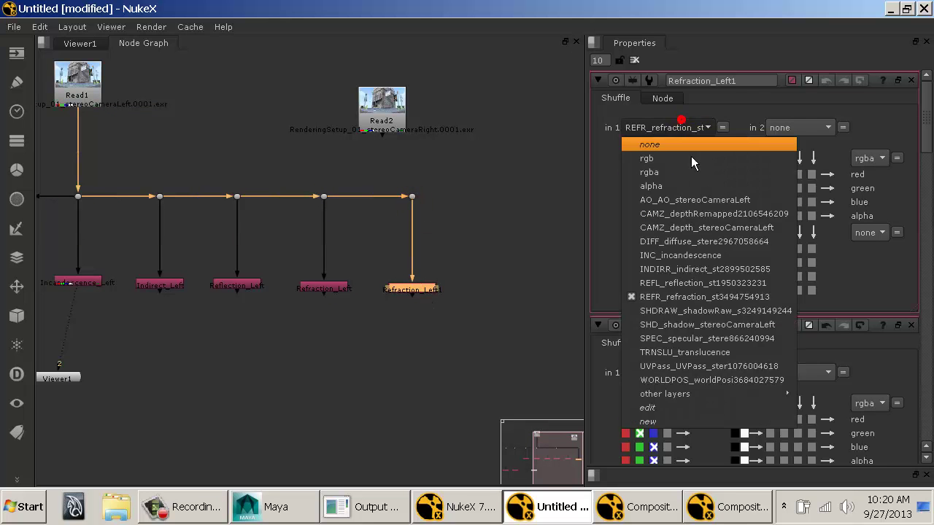
pyautogui.click(695, 315)
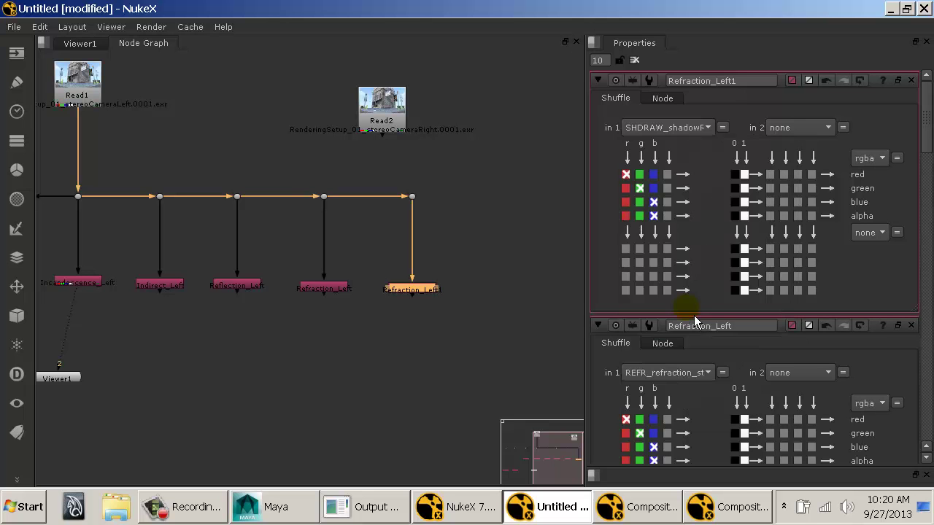
pyautogui.click(674, 128)
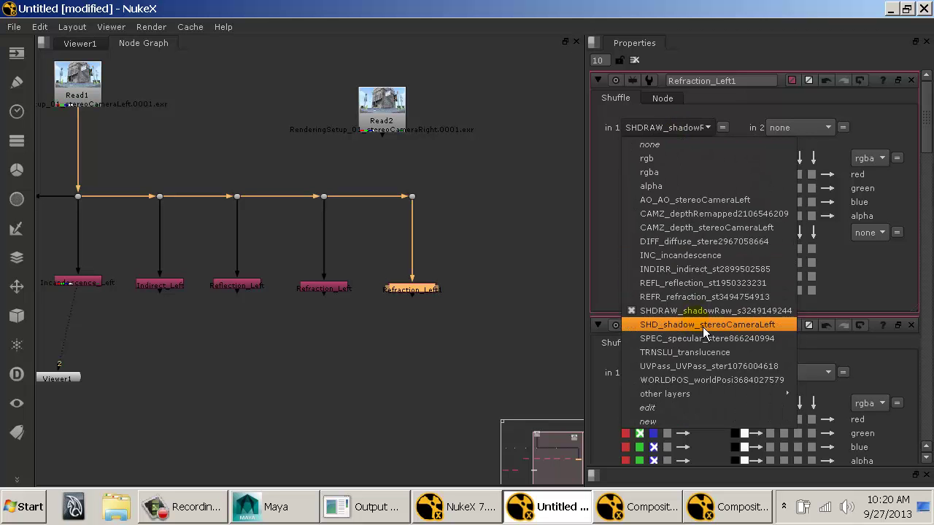
pyautogui.click(701, 317)
pyautogui.doubleClick(748, 81)
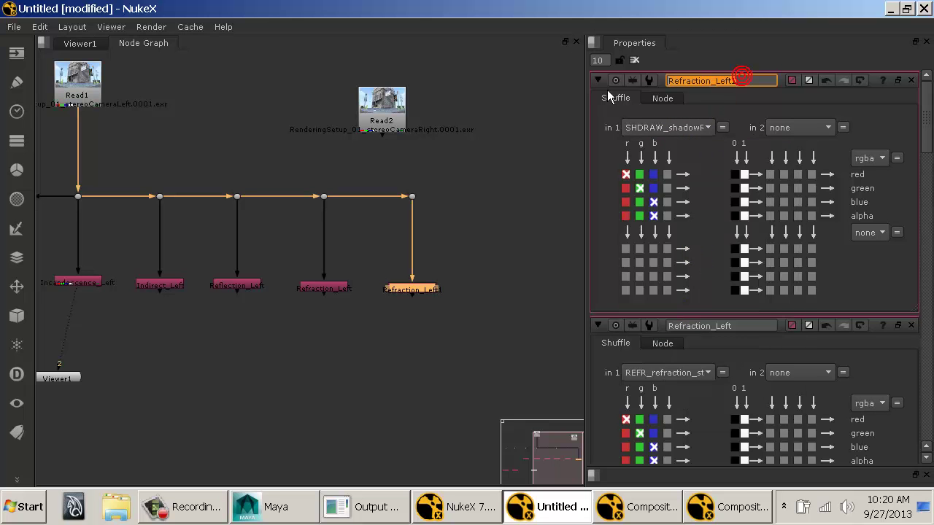
pyautogui.write('Shadow_Left')
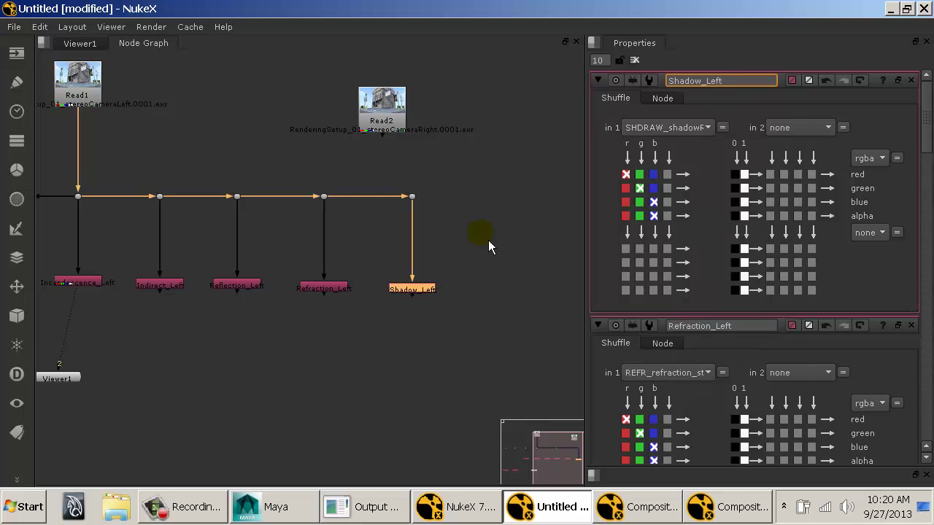
# Paste another Shuffle copy beside Shadow_Left, connected to the last dot, and add an aligned dot above it.
pyautogui.moveTo(488, 240); pyautogui.dragTo(387, 201)
pyautogui.click(497, 297)
pyautogui.hotkey('ctrl', 'v')
pyautogui.moveTo(492, 295); pyautogui.dragTo(475, 304)
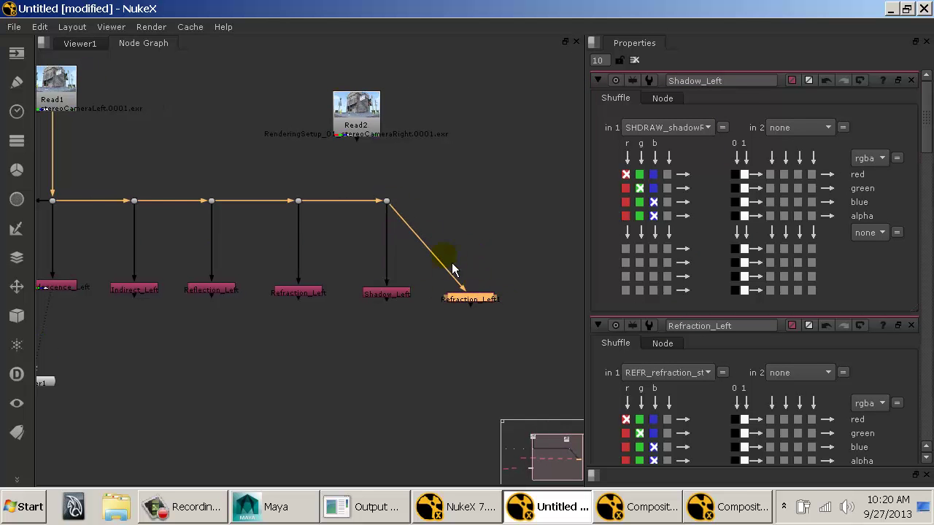
pyautogui.moveTo(428, 248); pyautogui.dragTo(472, 200)
pyautogui.moveTo(480, 297); pyautogui.dragTo(480, 290)
# Set the last Shuffle's first input layer to SPEC_specular_stere866240994 and rename the node Specular_Left.
pyautogui.doubleClick(489, 305)
pyautogui.click(667, 127)
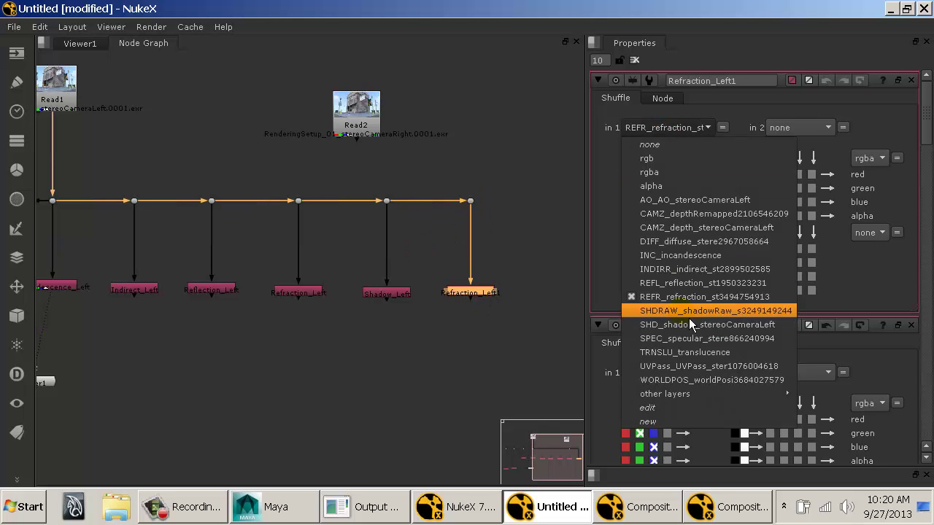
pyautogui.click(691, 342)
pyautogui.moveTo(761, 79); pyautogui.dragTo(560, 79)
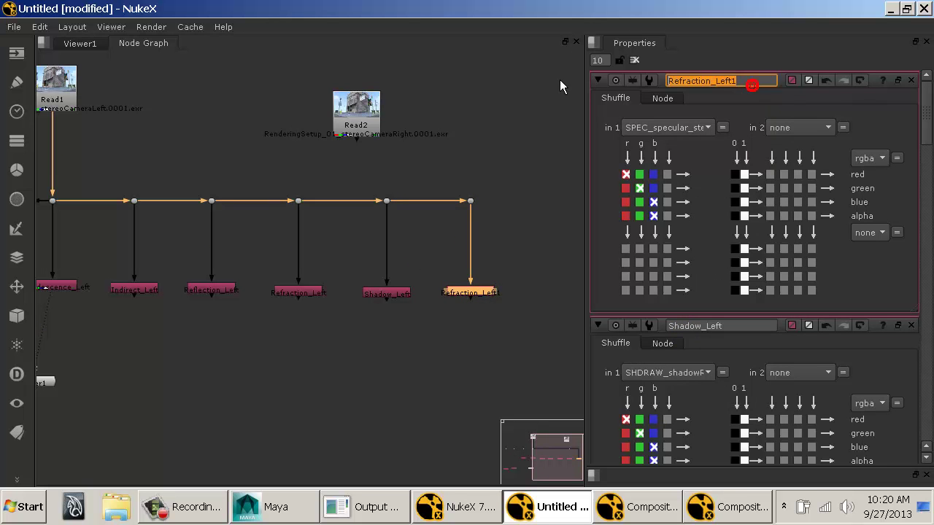
pyautogui.write('Specular_Left')
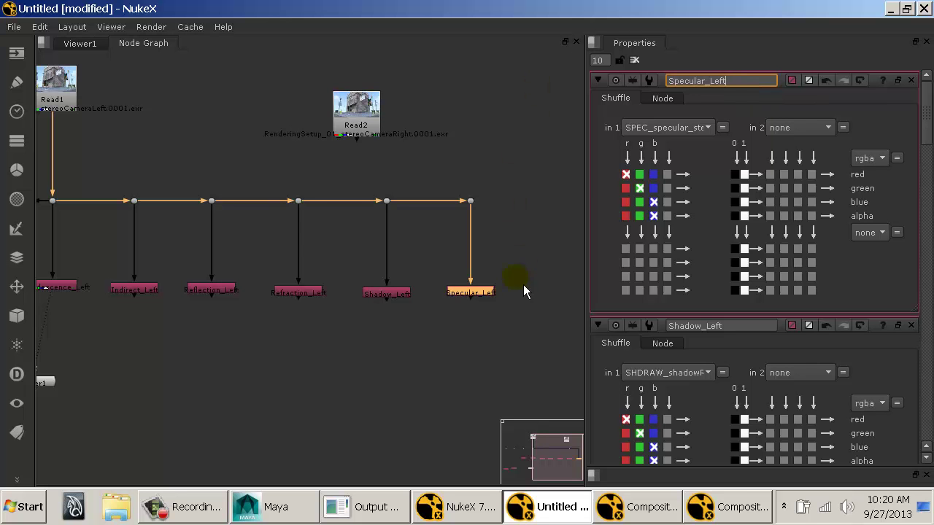
pyautogui.moveTo(523, 285); pyautogui.dragTo(400, 229)
pyautogui.click(474, 314)
pyautogui.hotkey('ctrl', 'v')
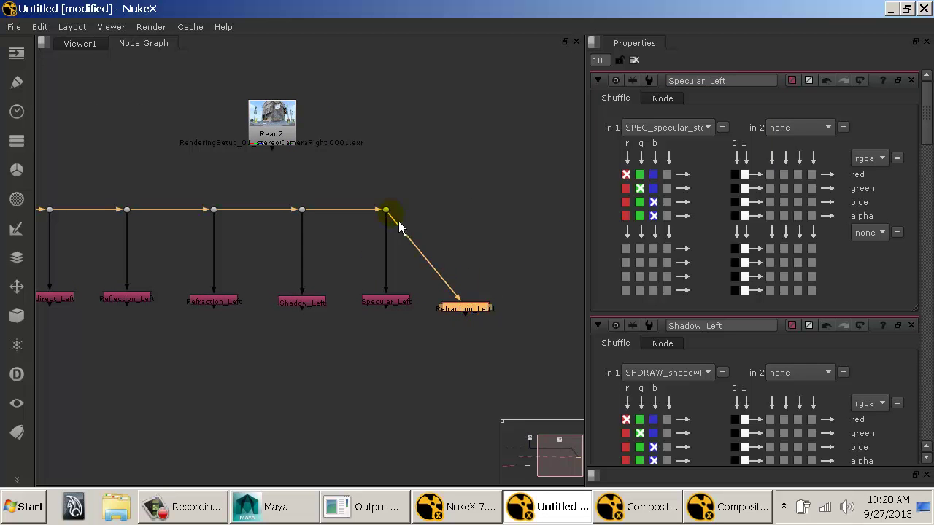
pyautogui.moveTo(467, 312); pyautogui.dragTo(488, 307)
pyautogui.moveTo(447, 255); pyautogui.dragTo(499, 221)
pyautogui.doubleClick(485, 302)
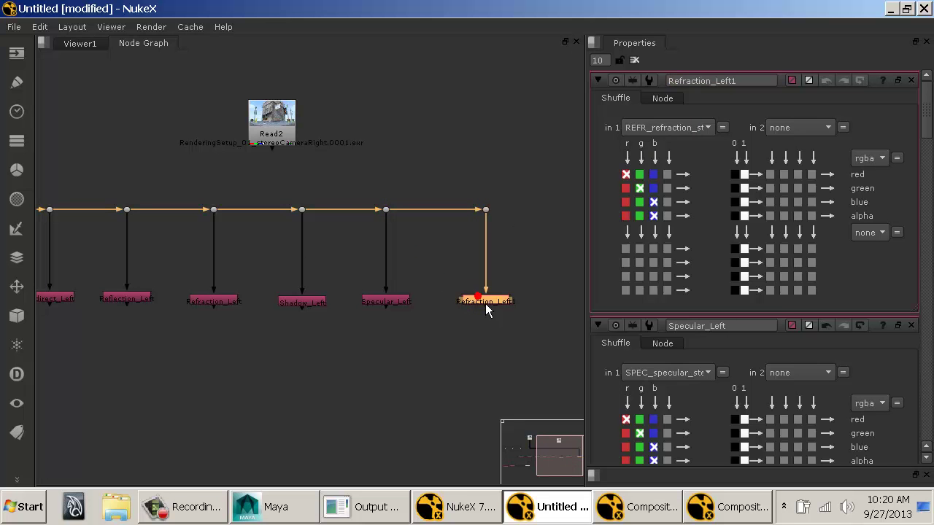
pyautogui.click(657, 127)
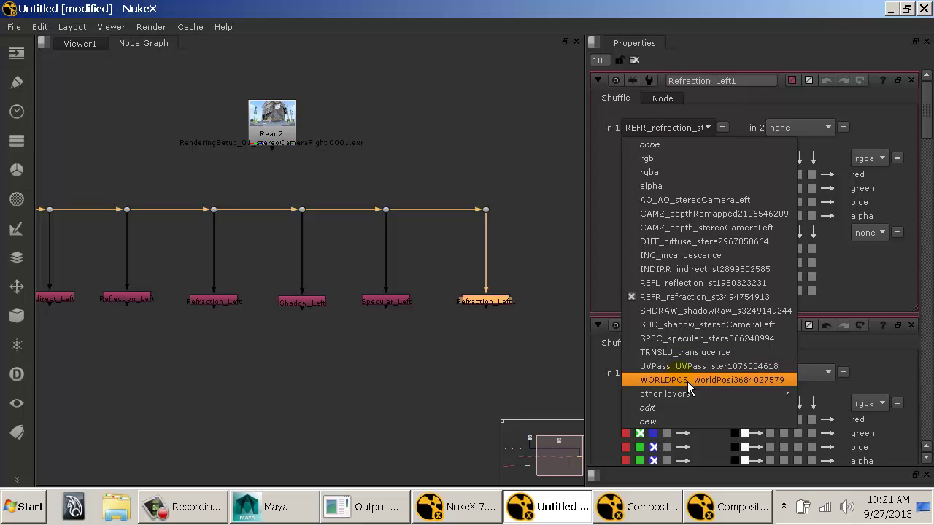
pyautogui.click(546, 226)
pyautogui.moveTo(417, 179); pyautogui.dragTo(528, 371)
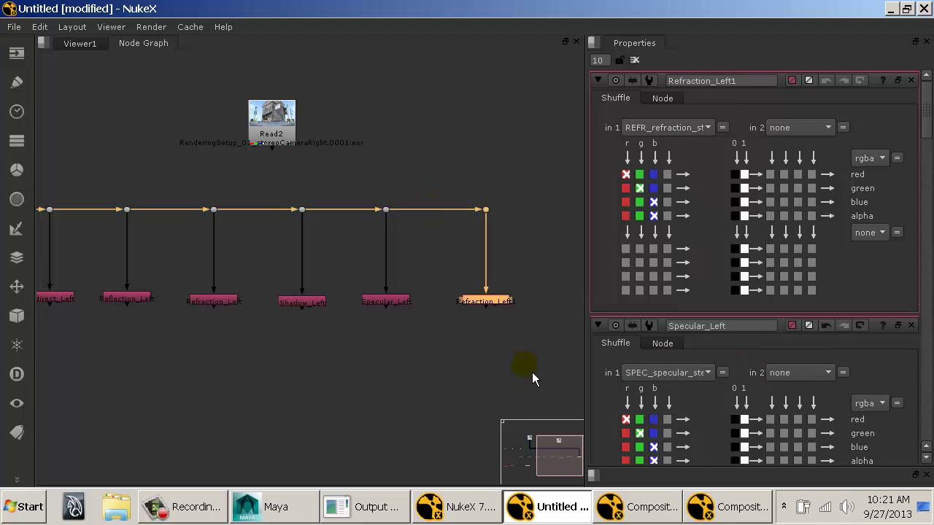
pyautogui.press('Delete')
pyautogui.moveTo(248, 355); pyautogui.dragTo(509, 323)
pyautogui.scroll(-1, 400, 283)
pyautogui.moveTo(368, 287); pyautogui.dragTo(291, 298)
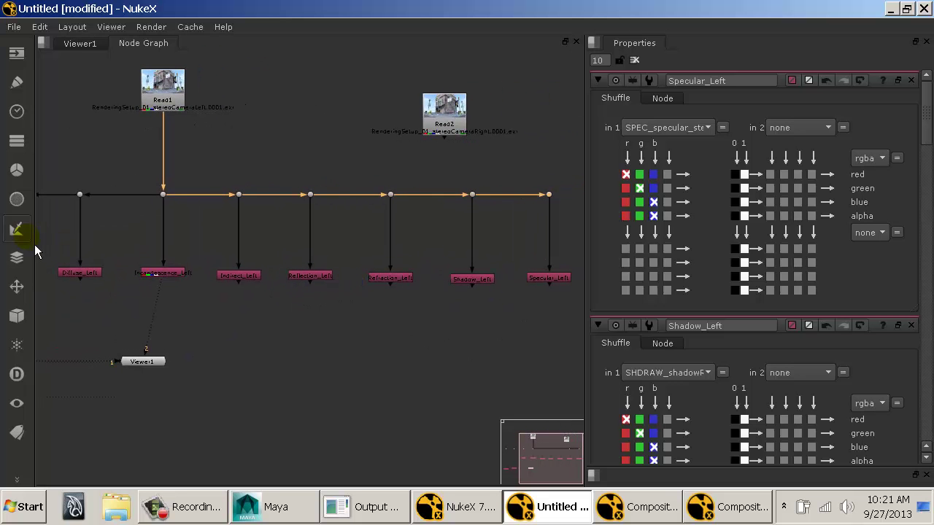
# Move the Viewer1 node directly below Incandescence_Left.
pyautogui.moveTo(51, 239); pyautogui.dragTo(281, 349)
pyautogui.click(280, 350)
pyautogui.moveTo(210, 337); pyautogui.dragTo(466, 350)
pyautogui.moveTo(257, 365); pyautogui.dragTo(258, 375)
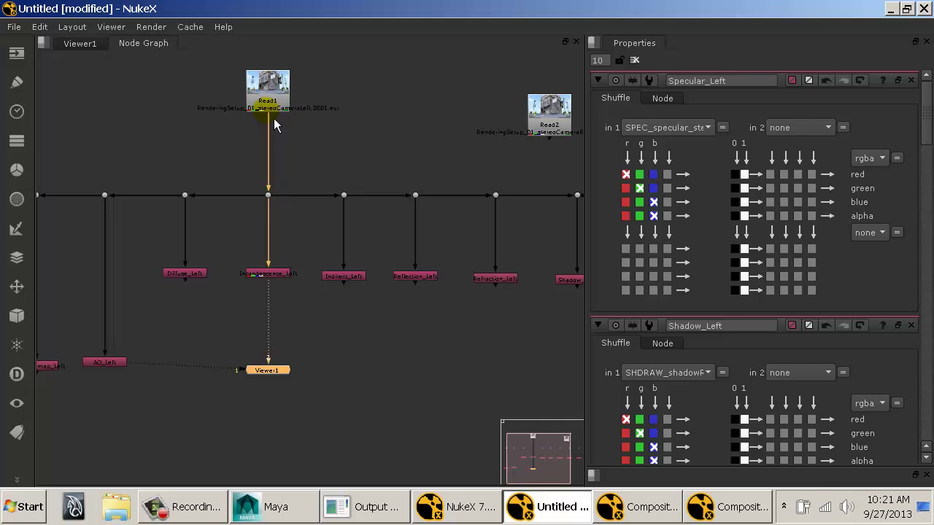
# Close all open node properties and shift Diffuse_Left slightly lower, in line under its dot.
pyautogui.click(637, 63)
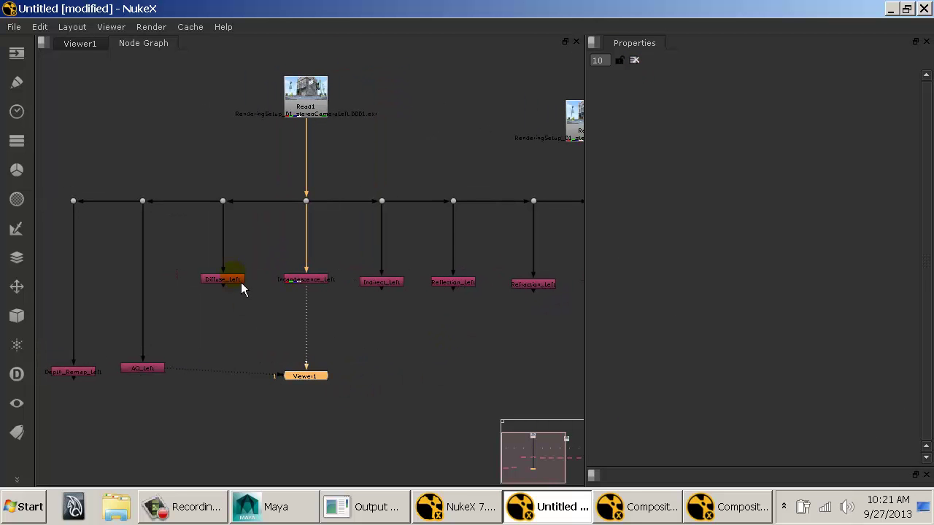
pyautogui.moveTo(241, 282); pyautogui.dragTo(229, 287)
pyautogui.click(232, 268)
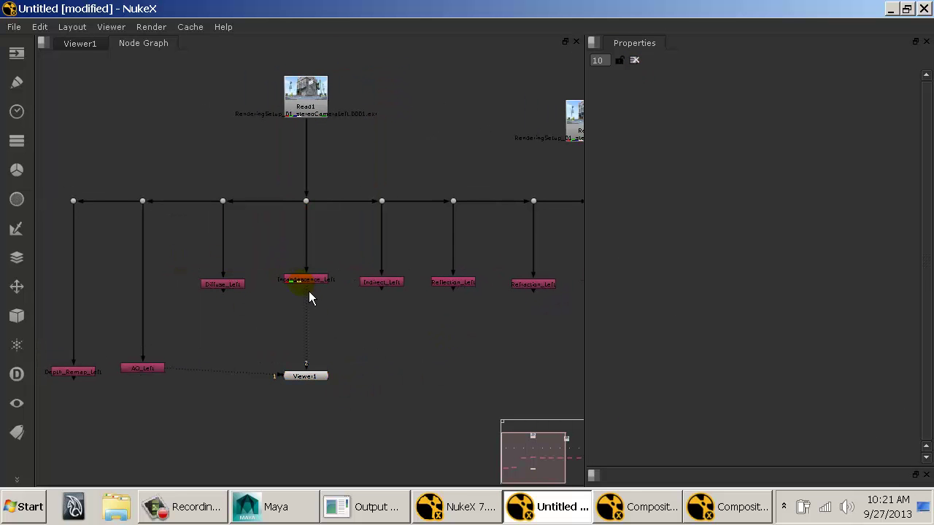
# Dock the Node Graph beneath the Properties pane so it sits beside the Viewer, and move Viewer1 lower and between Diffuse_Left and Incandescence_Left.
pyautogui.moveTo(162, 47); pyautogui.dragTo(675, 210)
pyautogui.moveTo(806, 354); pyautogui.dragTo(773, 223)
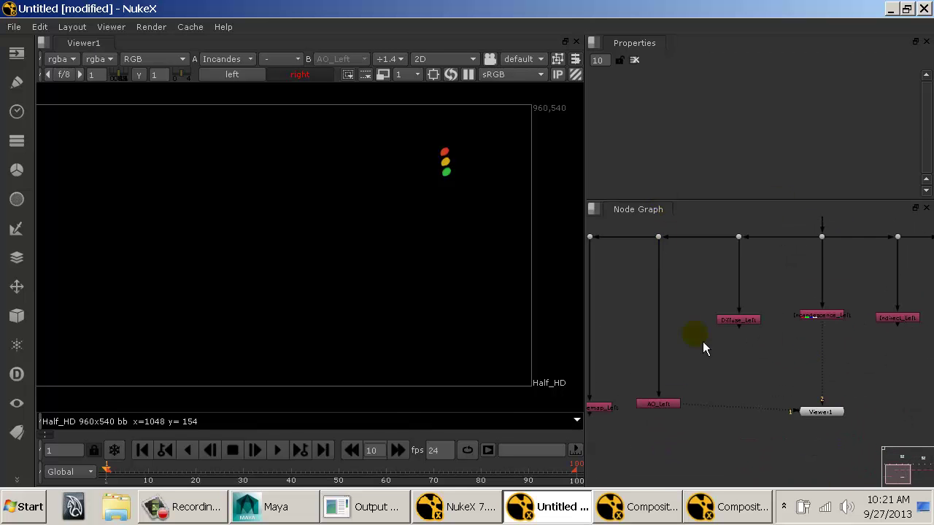
pyautogui.moveTo(742, 384); pyautogui.dragTo(756, 319)
pyautogui.moveTo(846, 348); pyautogui.dragTo(806, 421)
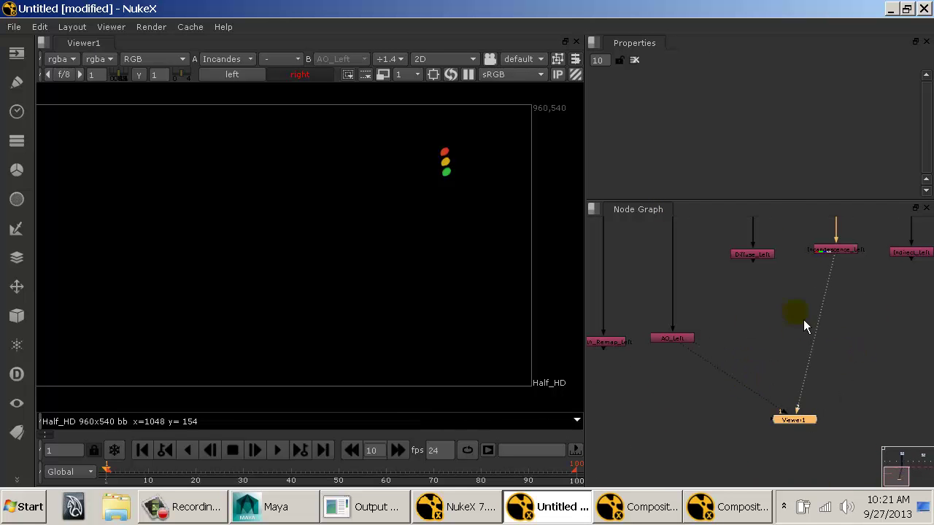
# View the Depth_Remap_Left pass and the AO_Left pass in the Viewer.
pyautogui.click(752, 258)
pyautogui.moveTo(670, 333); pyautogui.dragTo(732, 333)
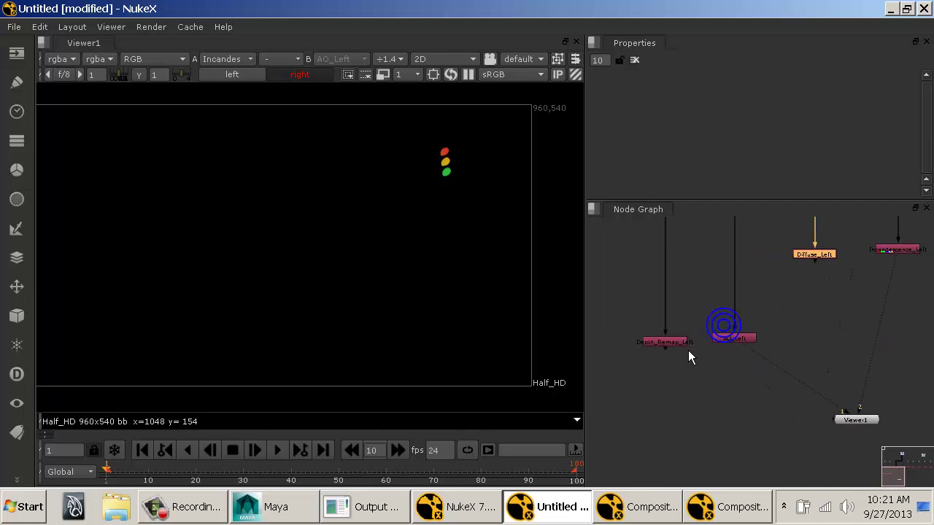
pyautogui.click(686, 344)
pyautogui.press('1')
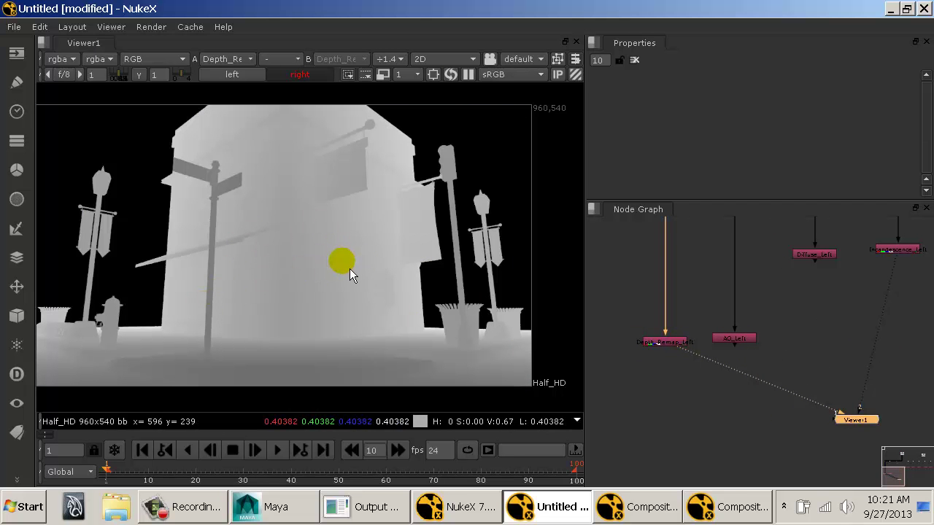
pyautogui.click(730, 340)
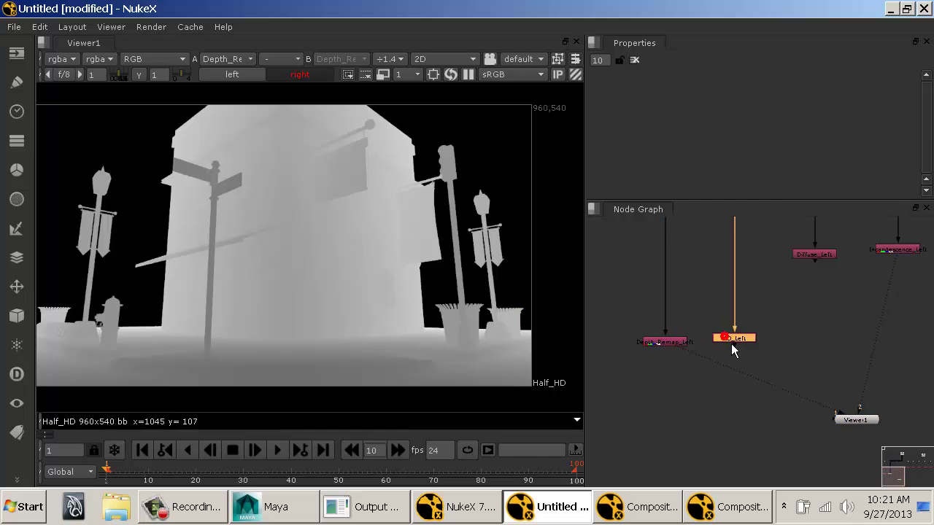
pyautogui.press('1')
# View the Diffuse_Left pass and the Incandescence_Left pass in the Viewer.
pyautogui.moveTo(851, 313); pyautogui.dragTo(768, 360)
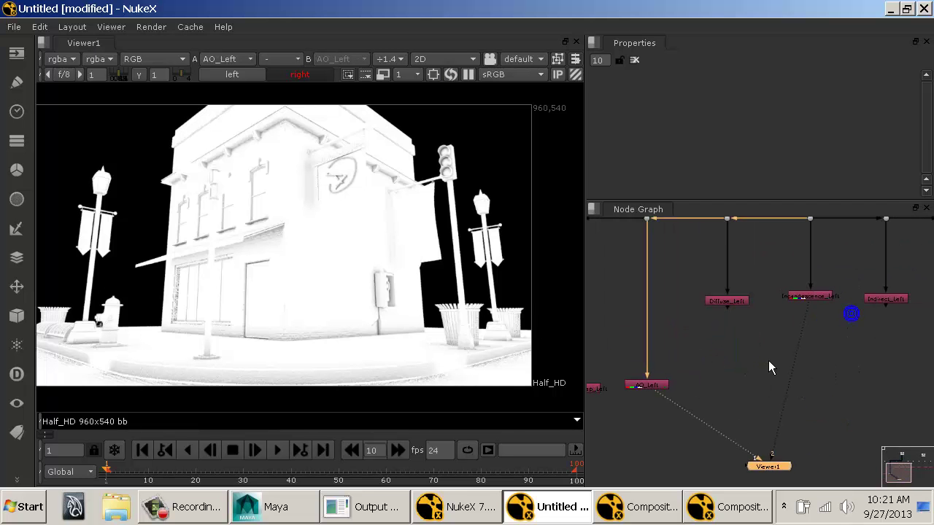
pyautogui.click(734, 300)
pyautogui.press('1')
pyautogui.click(805, 302)
pyautogui.press('1')
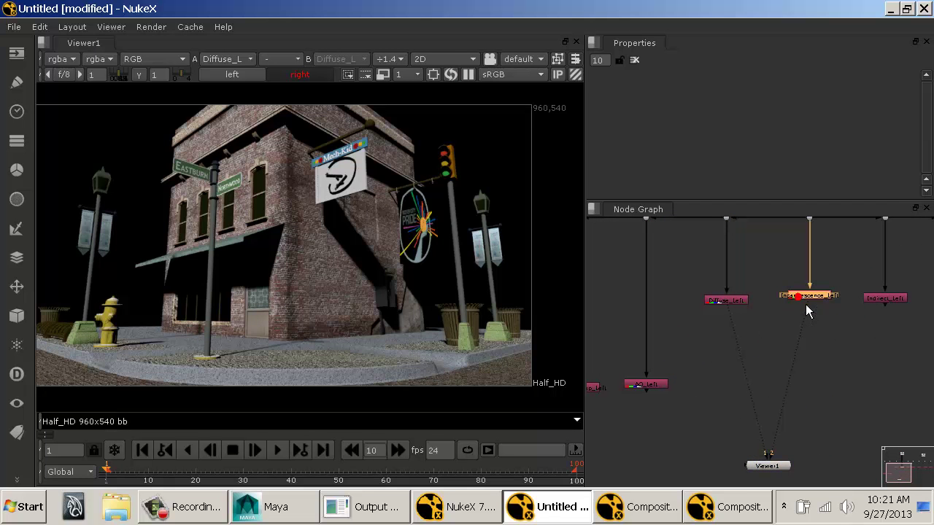
# Check the Indirect_Left, Reflection_Left and Refraction_Left passes one after another in the Viewer.
pyautogui.moveTo(849, 348); pyautogui.dragTo(766, 342)
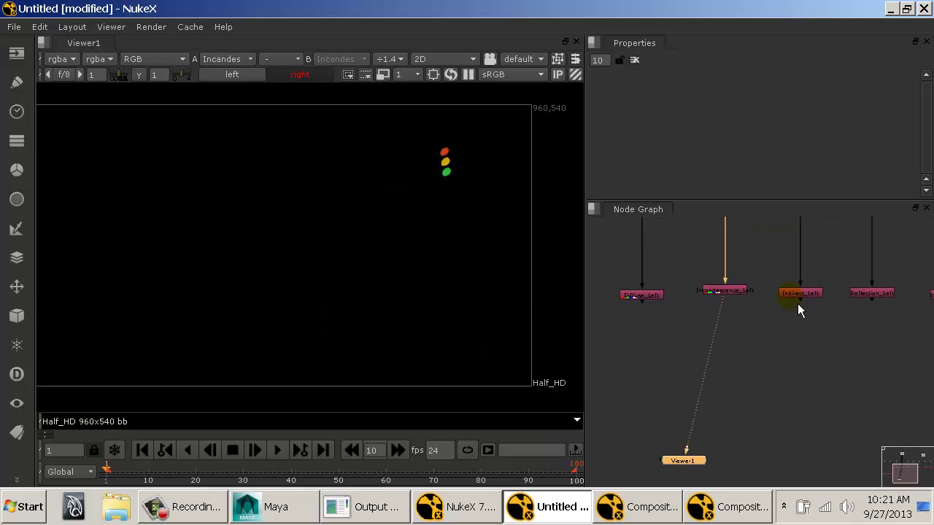
pyautogui.click(797, 298)
pyautogui.press('2')
pyautogui.moveTo(841, 349); pyautogui.dragTo(809, 318)
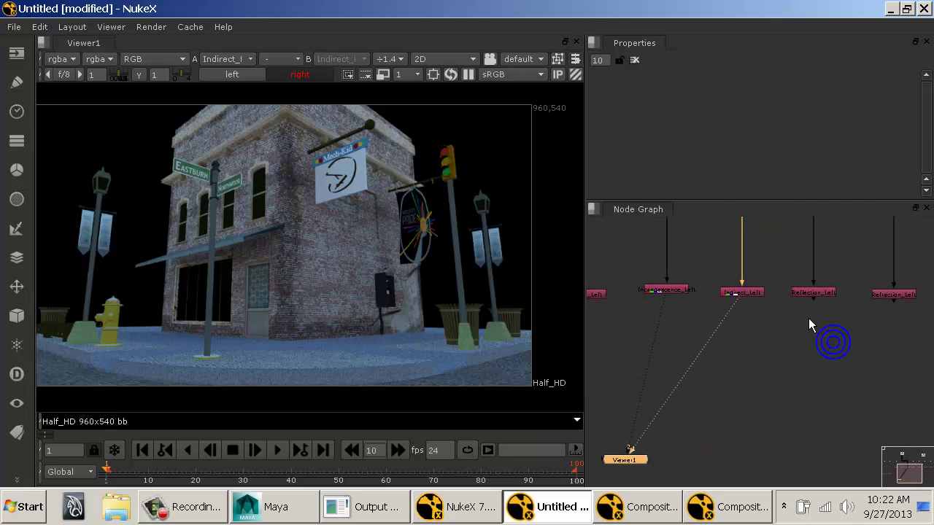
pyautogui.click(820, 302)
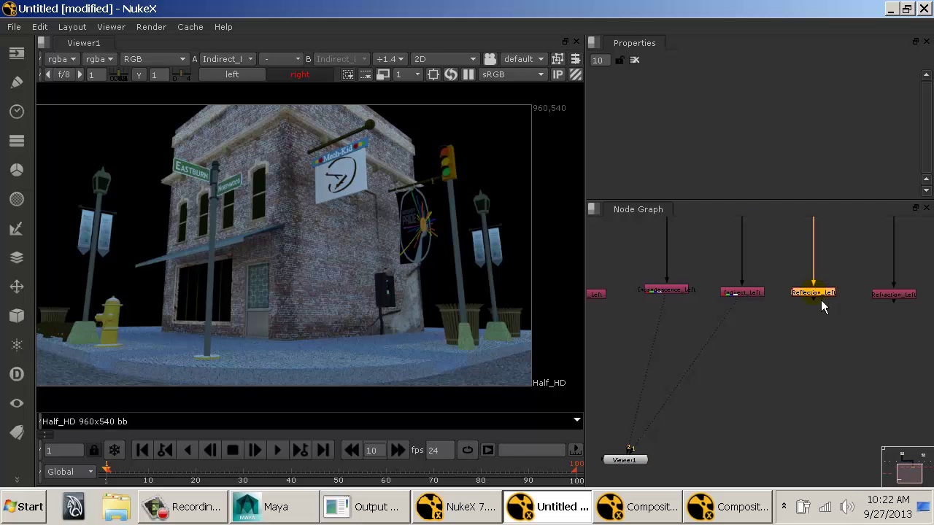
pyautogui.press('1')
pyautogui.click(885, 296)
pyautogui.press('1')
# Check the Shadow_Left and Specular_Left passes in the Viewer, comparing the two.
pyautogui.moveTo(881, 338); pyautogui.dragTo(719, 346)
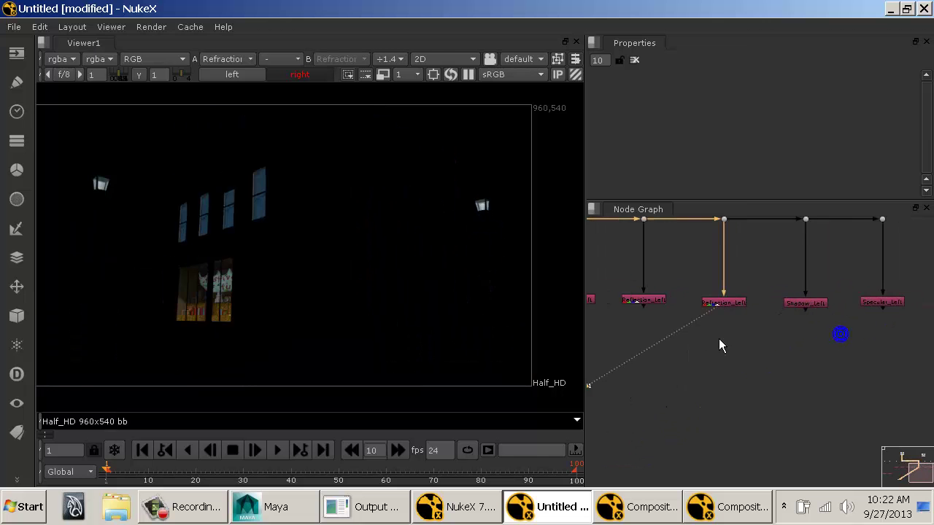
pyautogui.click(805, 303)
pyautogui.press('1')
pyautogui.click(875, 299)
pyautogui.press('1')
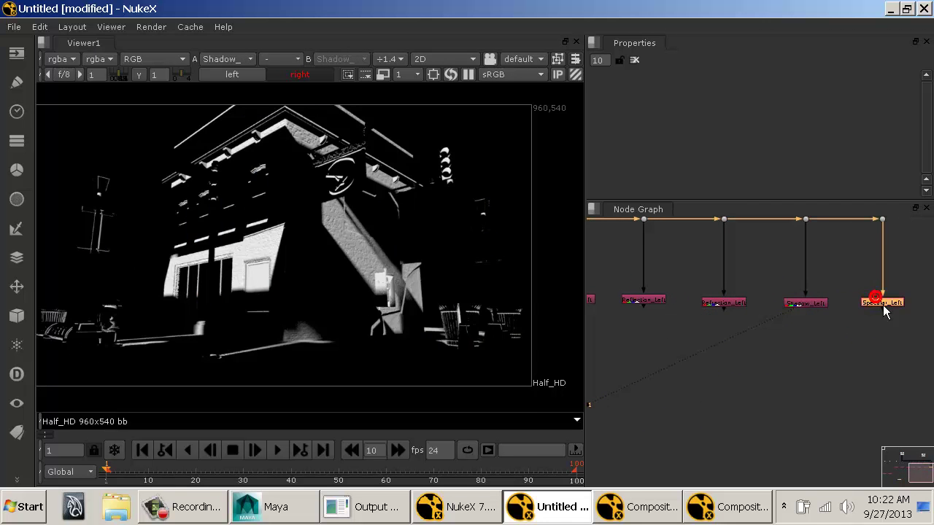
pyautogui.press('1')
pyautogui.moveTo(865, 326); pyautogui.dragTo(800, 369)
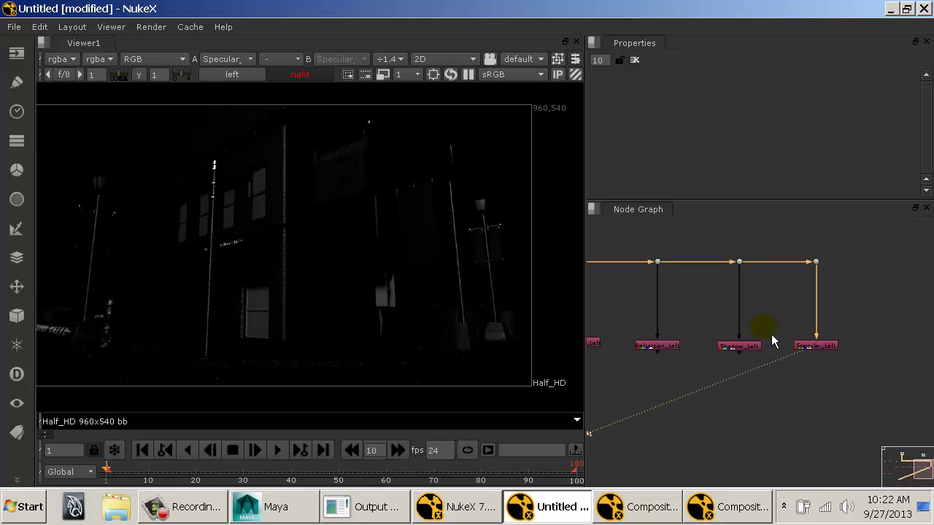
pyautogui.click(744, 346)
pyautogui.press('1')
pyautogui.click(837, 348)
pyautogui.press('1')
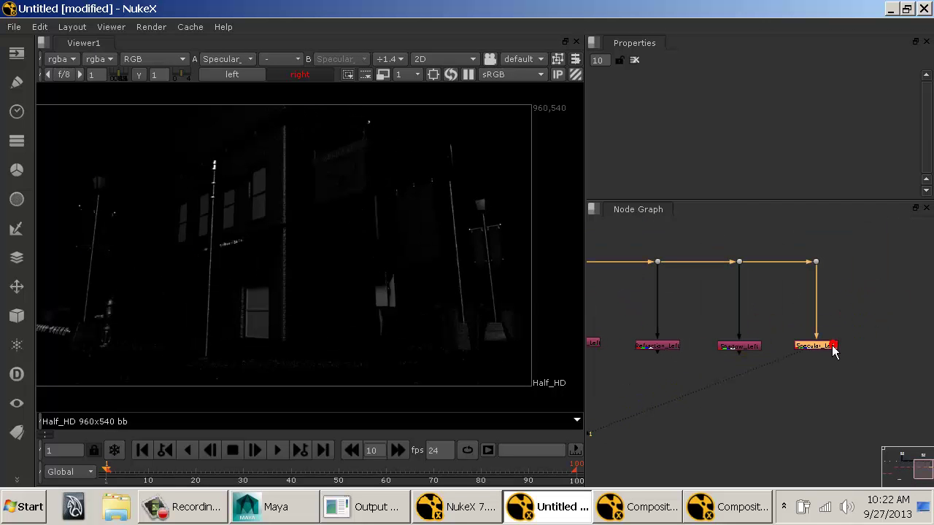
# Swap Shadow_Left and Specular_Left, connecting Specular_Left to the second-to-last dot and Shadow_Left to the last dot, each aligned below its dot.
pyautogui.click(741, 262)
pyautogui.moveTo(741, 270); pyautogui.dragTo(737, 307)
pyautogui.moveTo(746, 347); pyautogui.dragTo(854, 375)
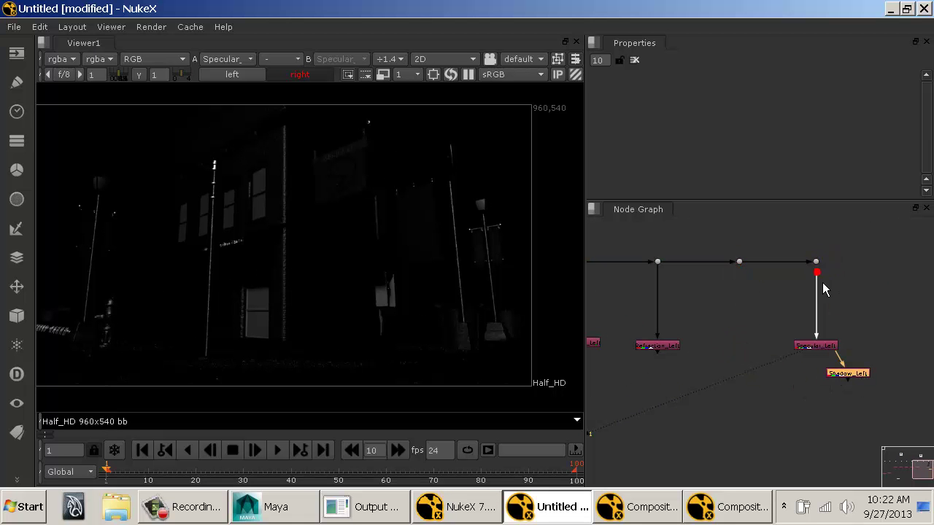
pyautogui.moveTo(817, 274); pyautogui.dragTo(740, 261)
pyautogui.click(804, 347)
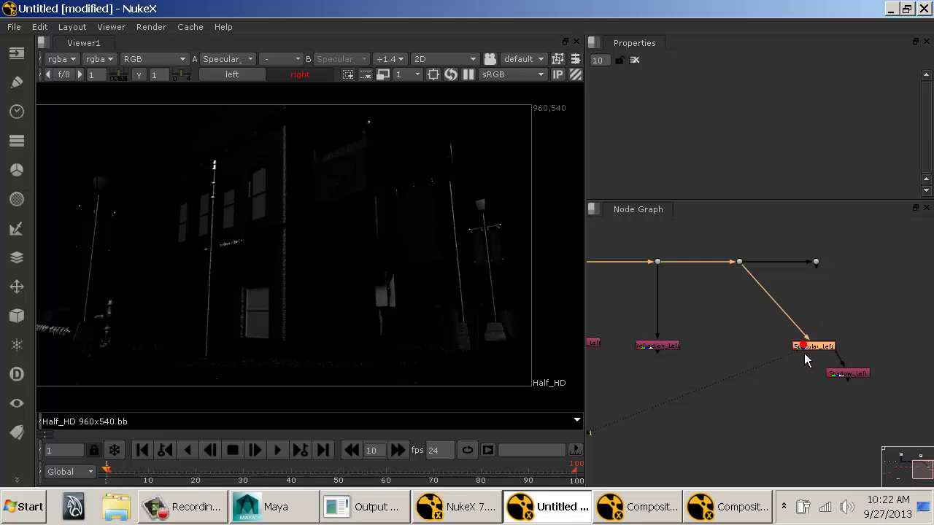
pyautogui.moveTo(805, 354); pyautogui.dragTo(735, 356)
pyautogui.moveTo(841, 379); pyautogui.dragTo(814, 352)
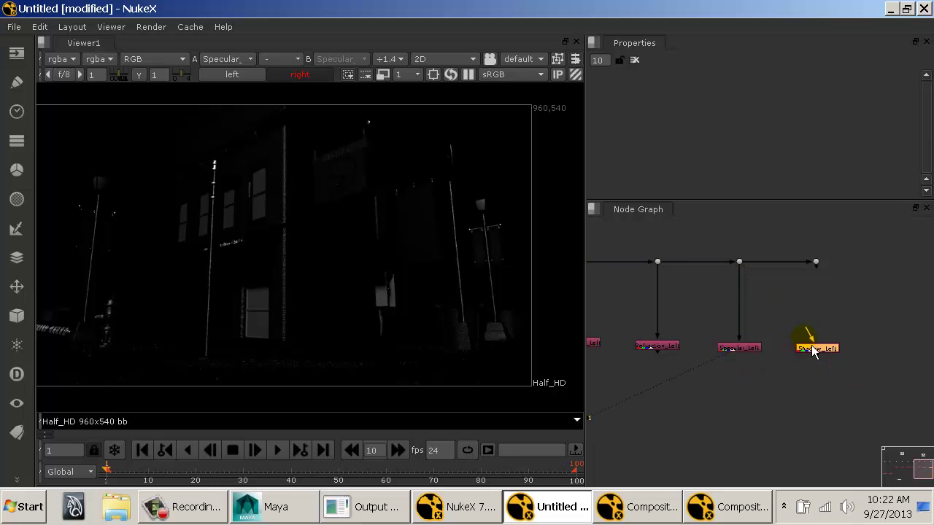
pyautogui.moveTo(748, 357); pyautogui.dragTo(847, 313)
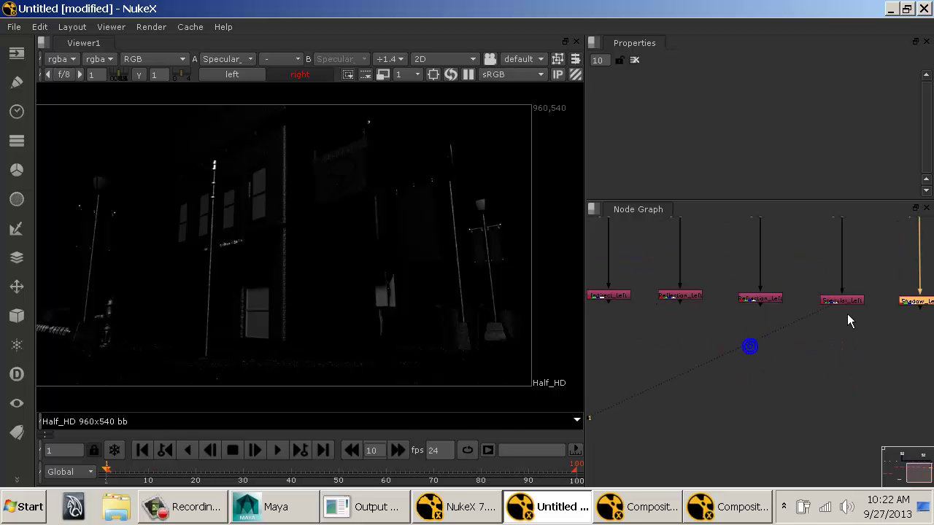
# Switch to Firefox, search Google for "mia material xpasses" and look through the results.
pyautogui.press('super')
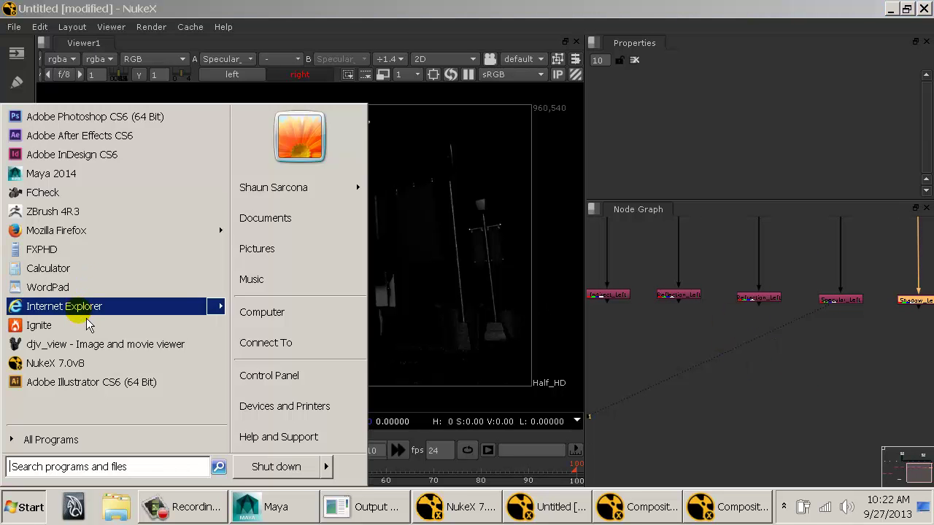
pyautogui.click(84, 236)
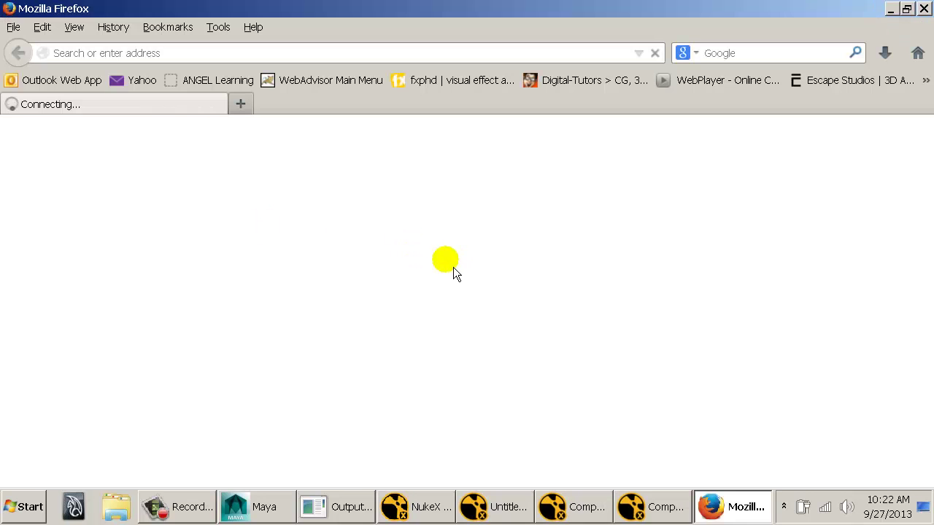
pyautogui.write('mia mater')
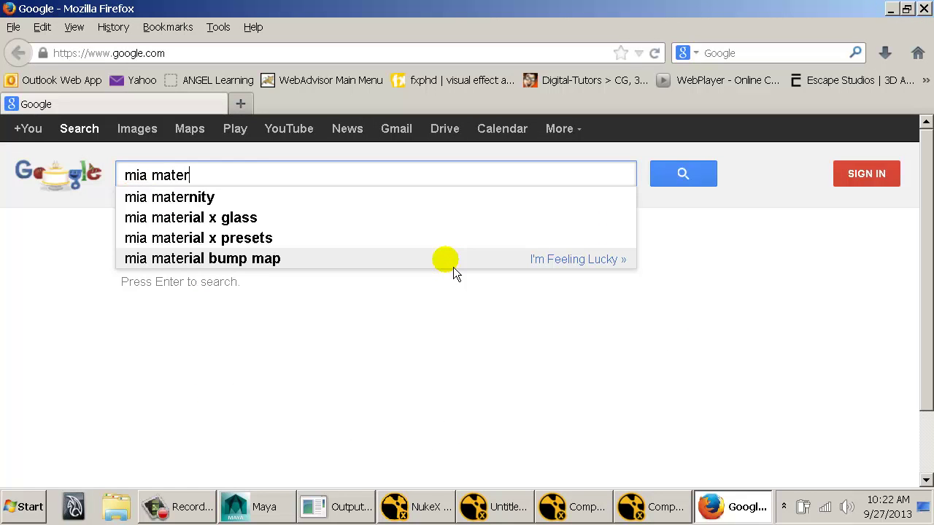
pyautogui.write('ial xpasses')
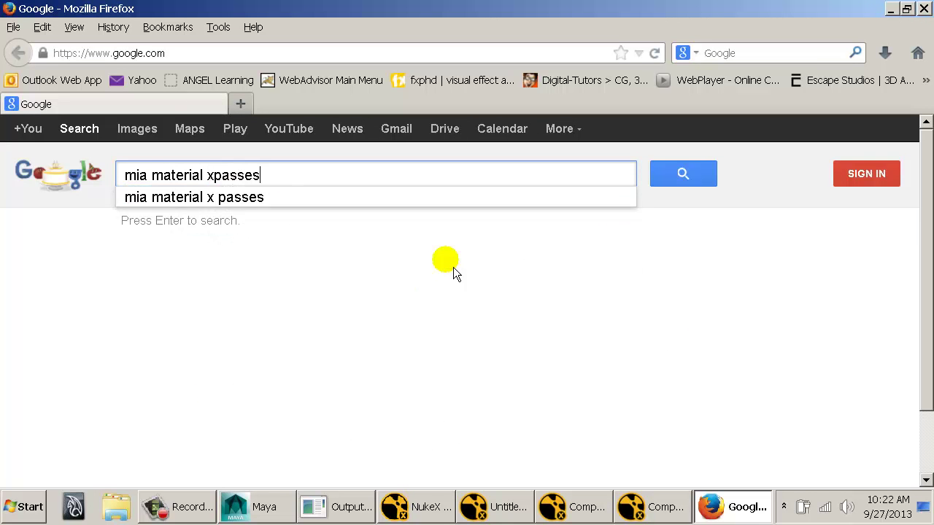
pyautogui.press('Return')
pyautogui.scroll(-5, 348, 251)
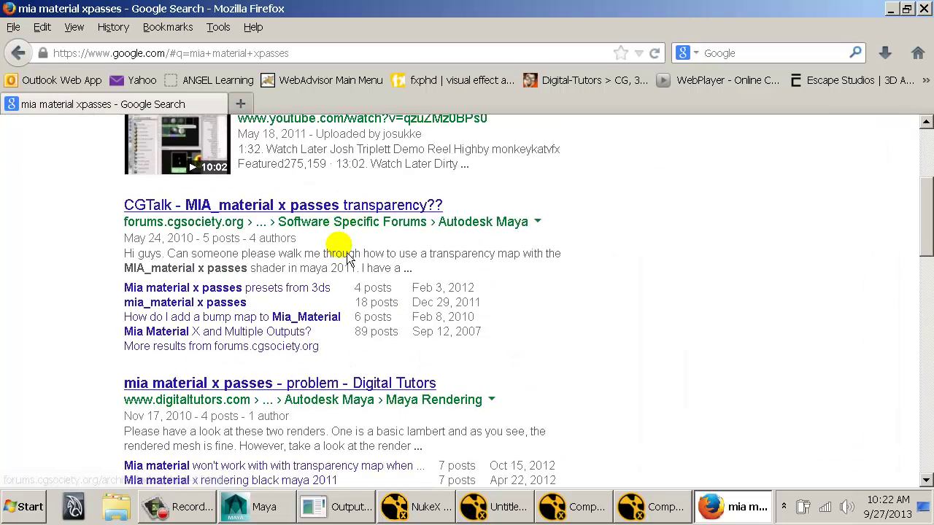
# Refine the Google search to "mia material xpasses pdf".
pyautogui.scroll(5, 348, 254)
pyautogui.click(340, 182)
pyautogui.write('pdf')
pyautogui.press('Return')
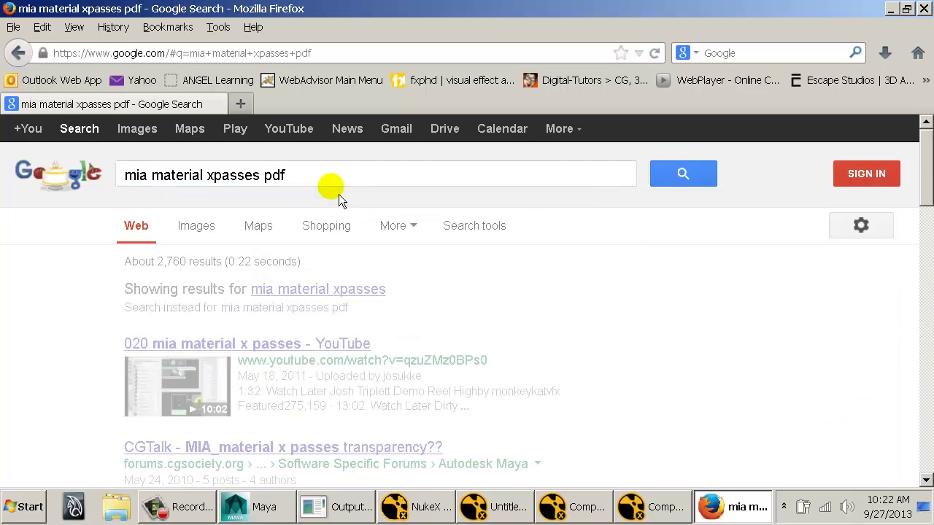
# Open arch_and_design.pdf from the search results, dismissing the download manager's dialog and declining its browser-integration help.
pyautogui.click(367, 294)
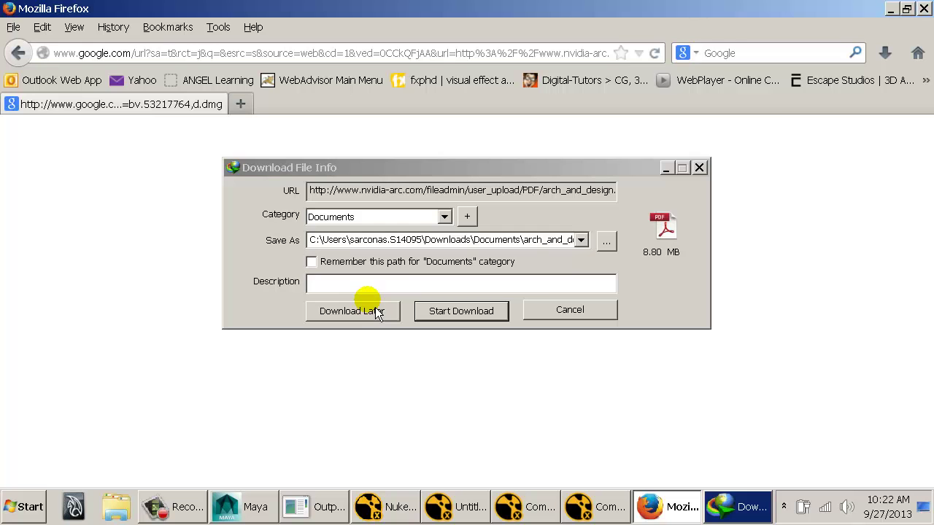
pyautogui.click(550, 313)
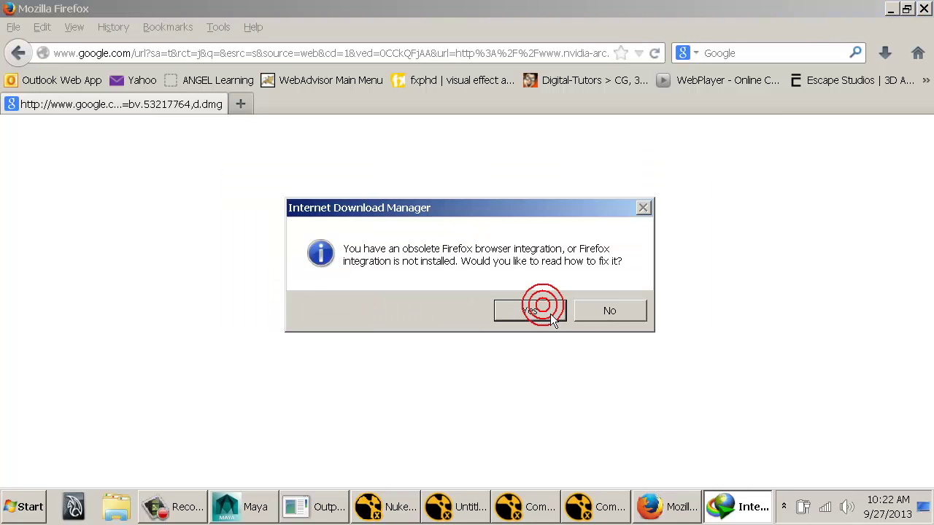
pyautogui.click(624, 322)
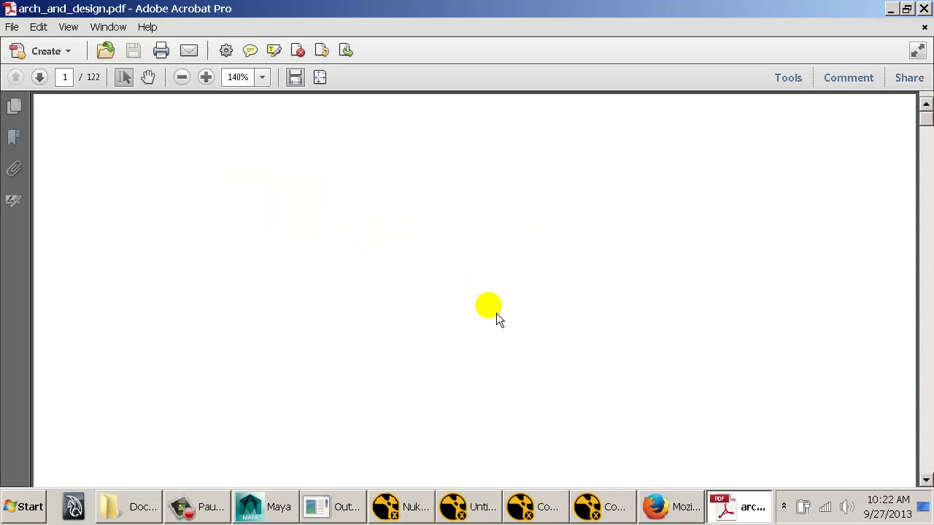
# Go to the section on compositing the mia_material_x outputs on page 50 of the PDF.
pyautogui.click(927, 302)
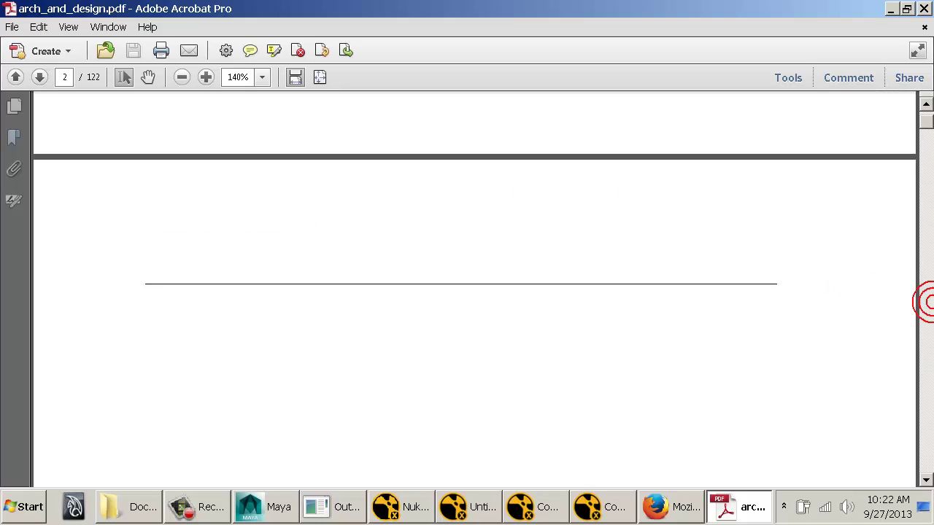
pyautogui.click(927, 190)
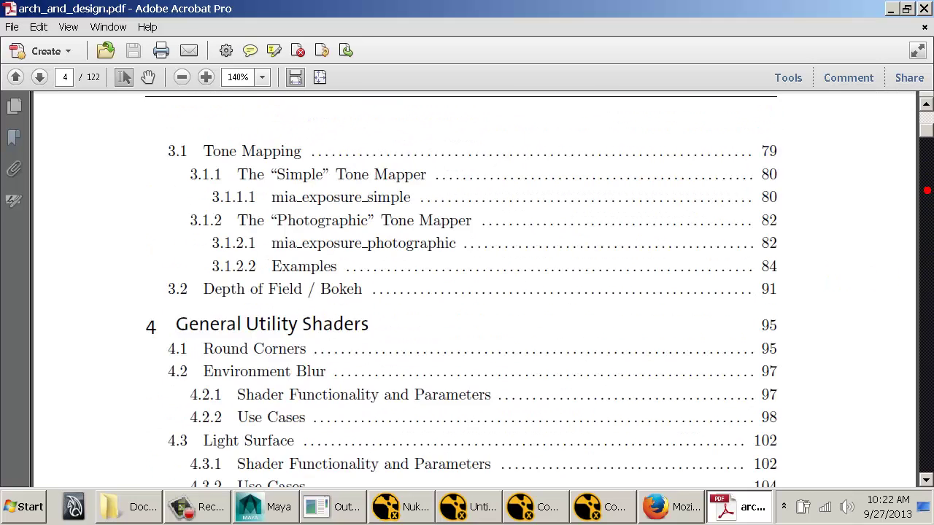
pyautogui.click(931, 221)
pyautogui.click(925, 129)
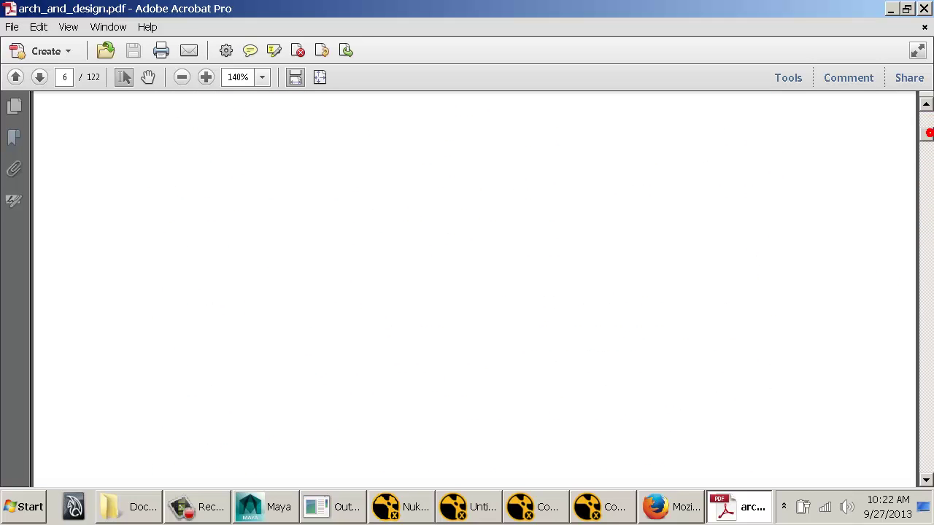
pyautogui.moveTo(928, 133); pyautogui.dragTo(927, 125)
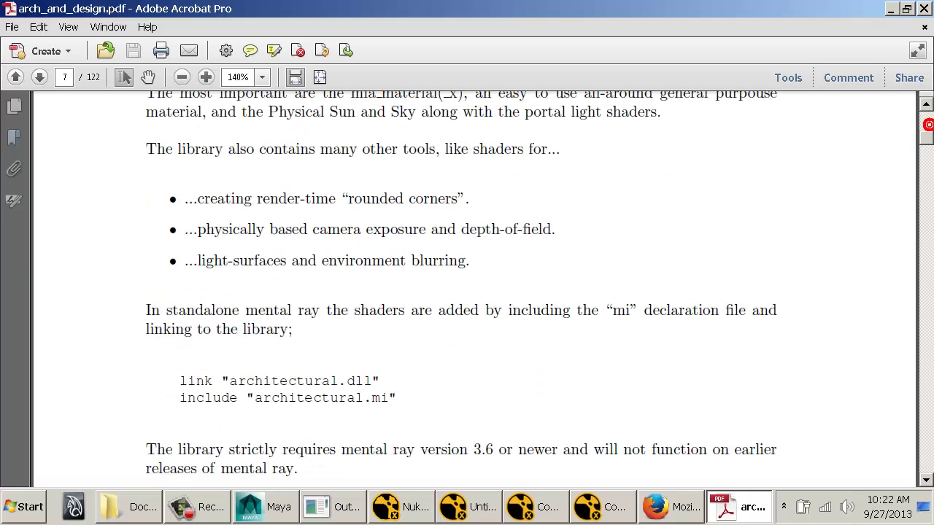
pyautogui.click(930, 236)
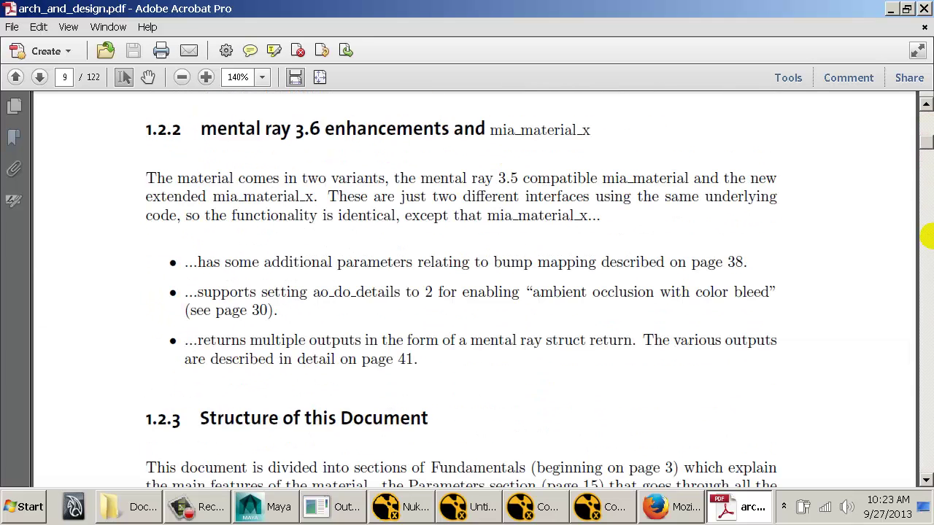
pyautogui.click(926, 235)
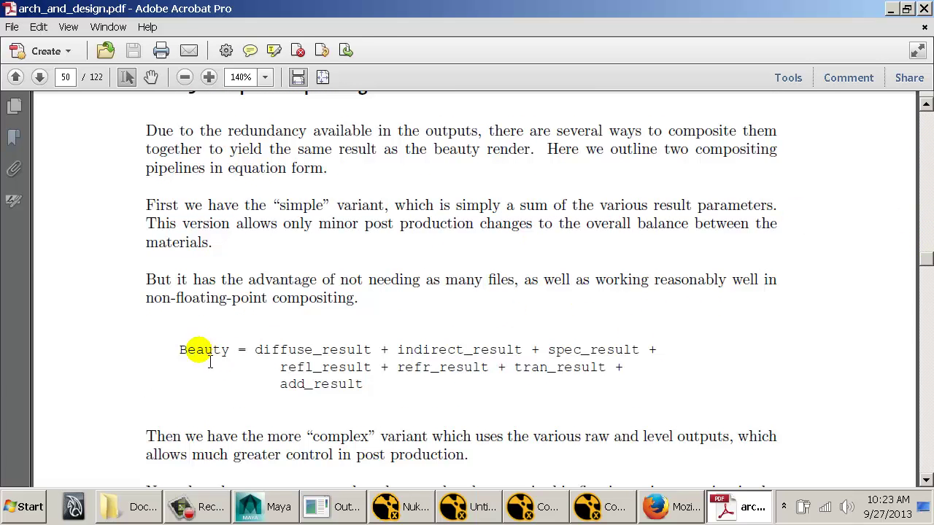
# Examine the simple Beauty equation, highlighting its diffuse, indirect and spec terms, followed by its refl, refr, tran and add terms.
pyautogui.click(182, 352)
pyautogui.moveTo(182, 352)
pyautogui.mouseDown()
pyautogui.moveTo(581, 361)
pyautogui.moveTo(621, 350)
pyautogui.mouseUp()
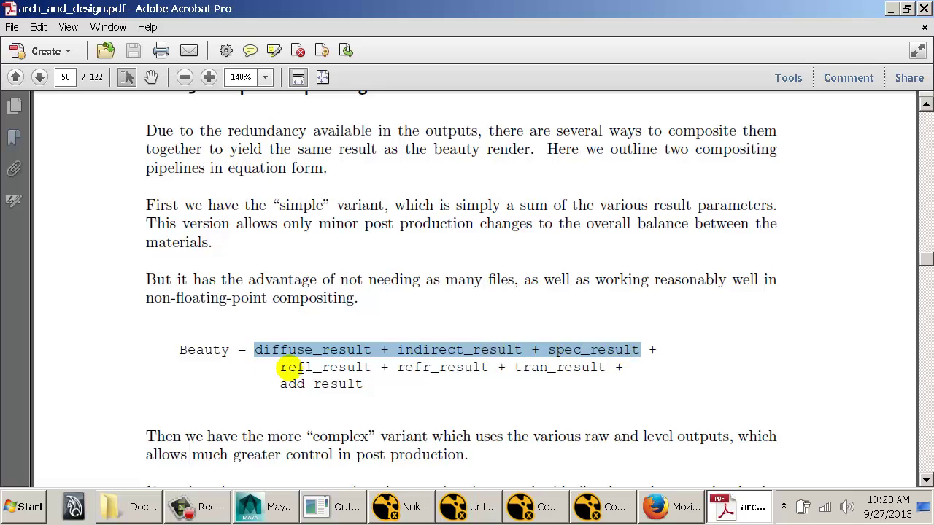
pyautogui.moveTo(280, 368); pyautogui.dragTo(601, 407)
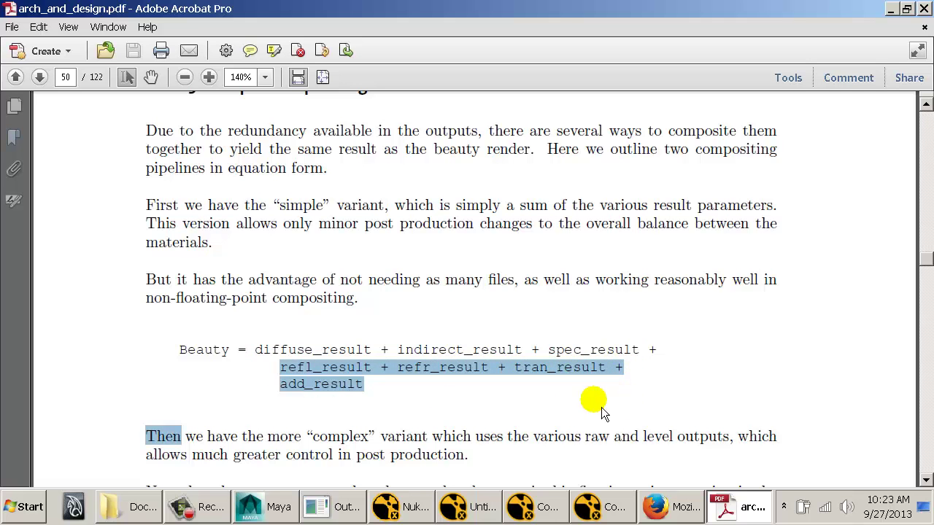
pyautogui.click(421, 394)
pyautogui.moveTo(385, 387); pyautogui.dragTo(280, 348)
pyautogui.click(313, 350)
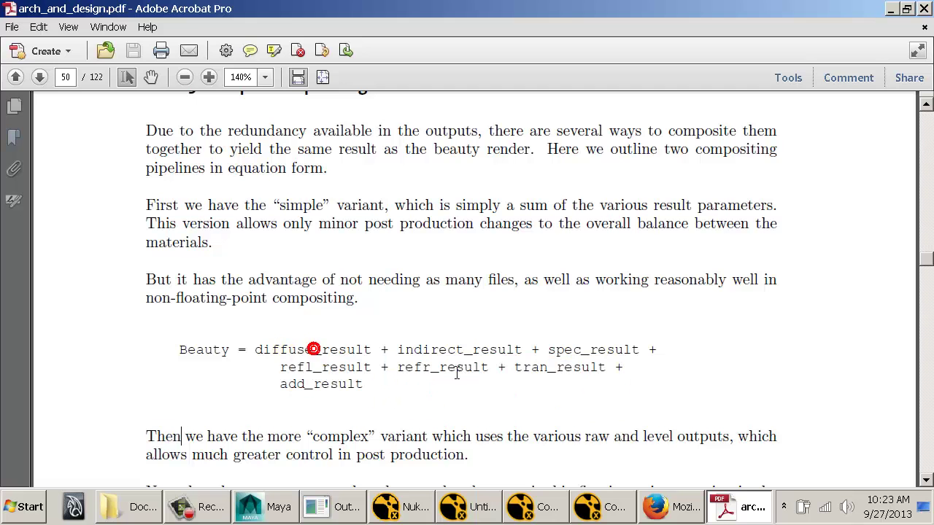
# Switch back from the PDF to the Untitled script in NukeX.
pyautogui.click(747, 511)
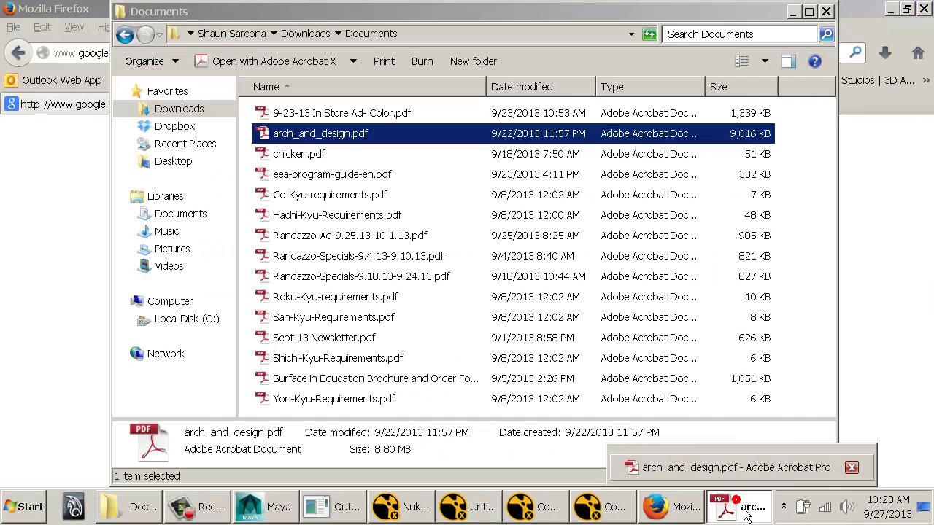
pyautogui.click(137, 507)
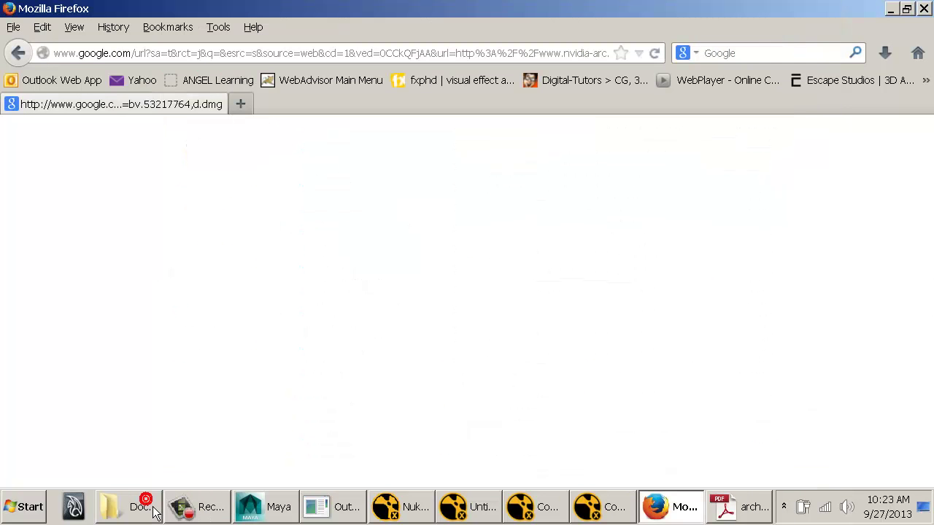
pyautogui.click(600, 507)
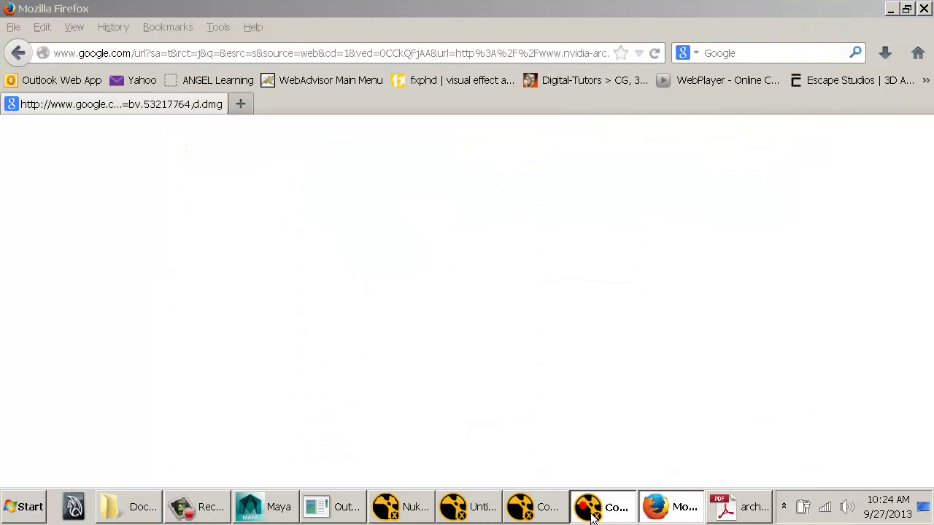
pyautogui.click(481, 509)
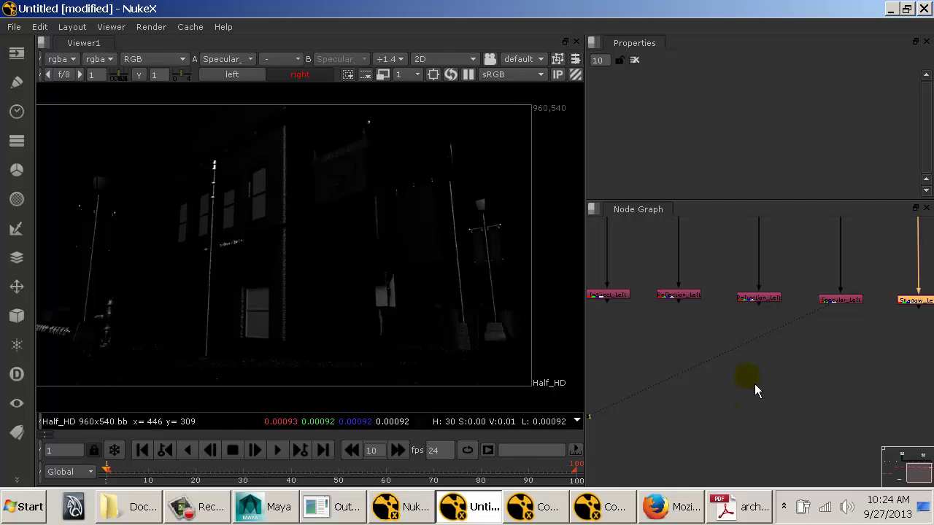
# Lower Incandescence_Left slightly in the node graph so it sits roughly level with the neighbouring Shuffle nodes.
pyautogui.moveTo(599, 332); pyautogui.dragTo(729, 385)
pyautogui.moveTo(629, 385); pyautogui.dragTo(756, 380)
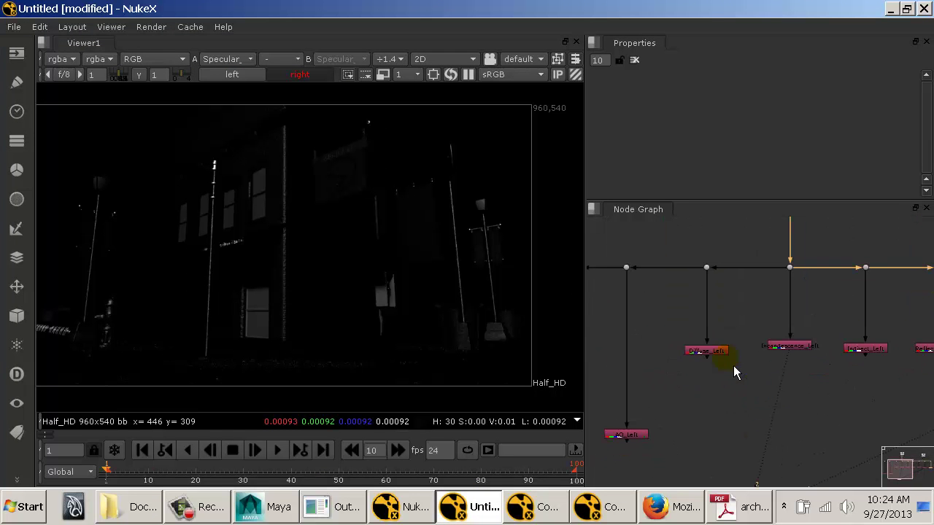
pyautogui.click(724, 353)
pyautogui.click(779, 348)
pyautogui.click(863, 350)
pyautogui.moveTo(855, 393); pyautogui.dragTo(749, 367)
pyautogui.click(731, 343)
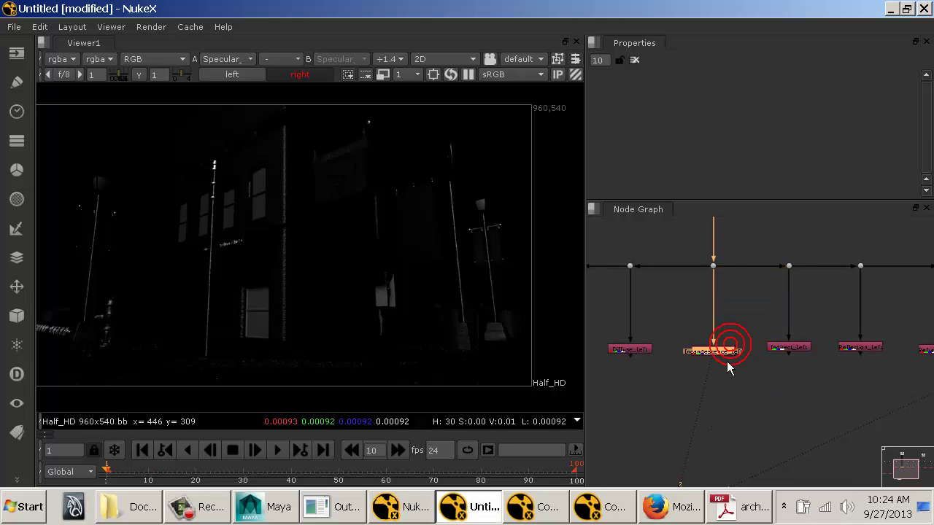
# Add a Plus node fed by Diffuse_Left and place it below, between Diffuse_Left and Incandescence_Left.
pyautogui.moveTo(658, 384); pyautogui.dragTo(687, 363)
pyautogui.click(671, 359)
pyautogui.click(672, 329)
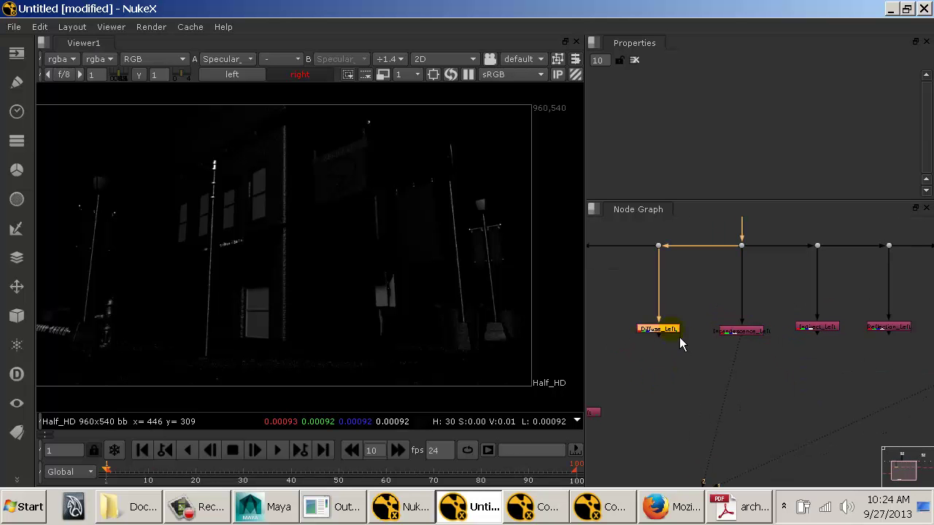
pyautogui.press('Tab')
pyautogui.write('plu')
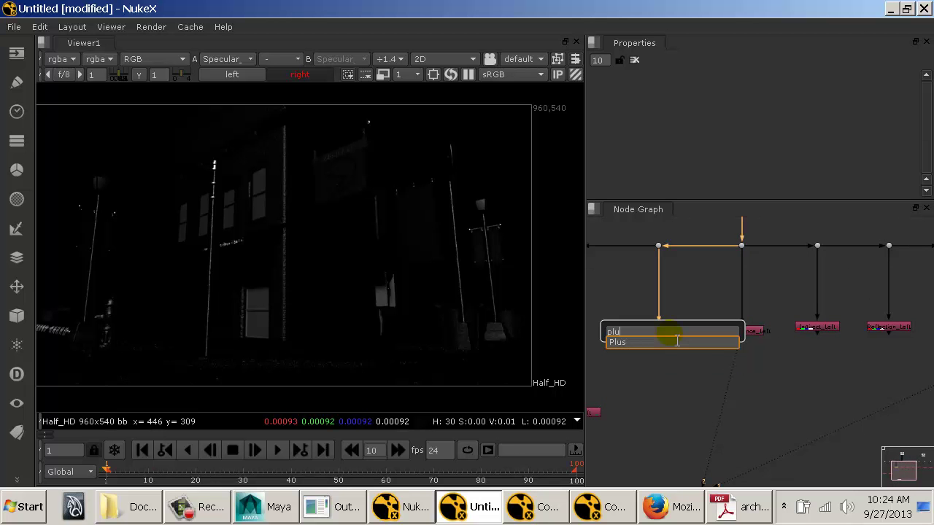
pyautogui.click(670, 344)
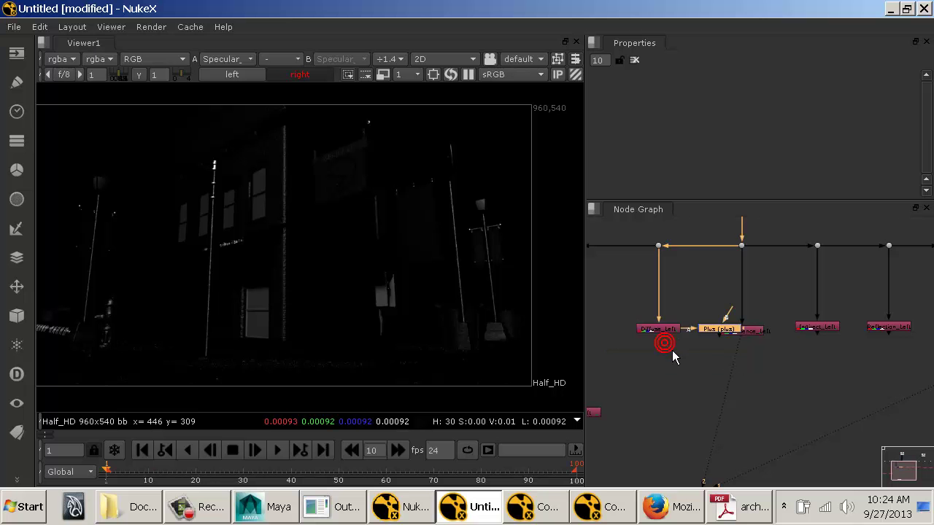
pyautogui.moveTo(715, 332); pyautogui.dragTo(694, 386)
# Try a separate Merge node with its operation set to plus, and delete it again.
pyautogui.click(647, 390)
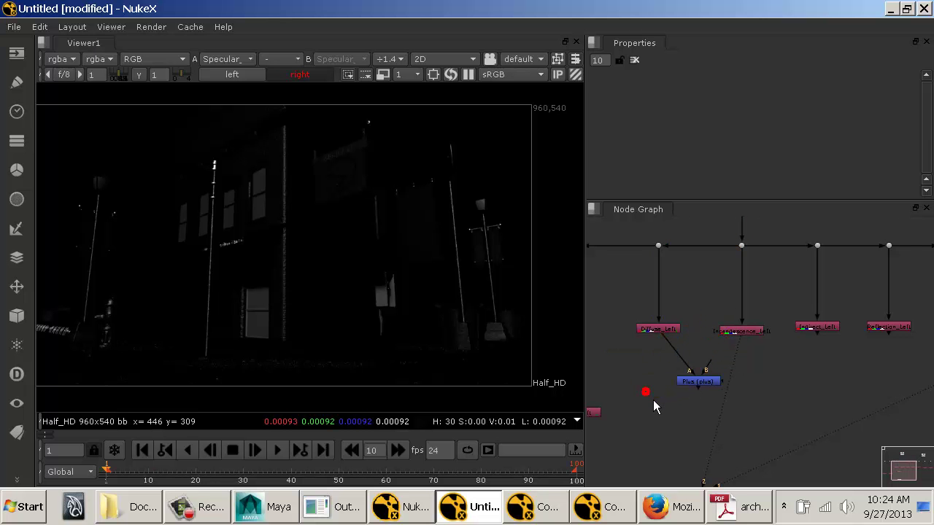
pyautogui.press('m')
pyautogui.click(689, 119)
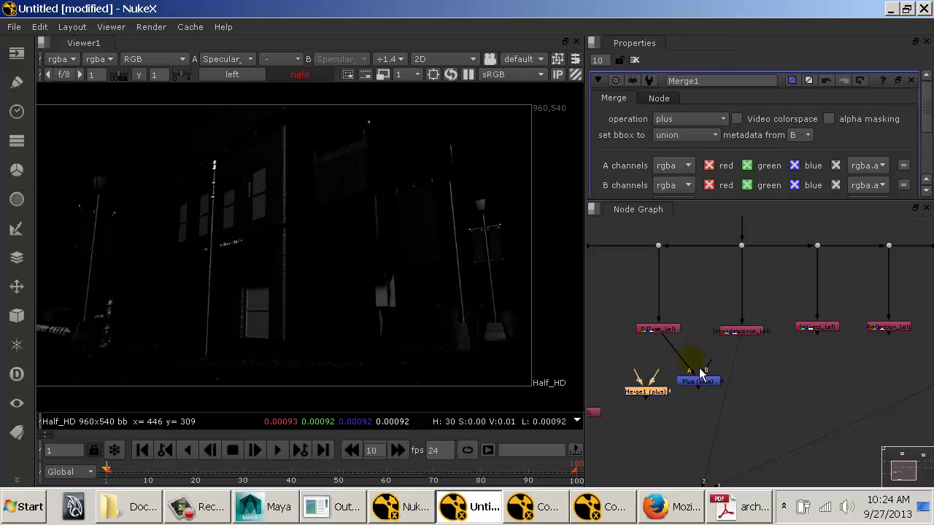
pyautogui.press('Delete')
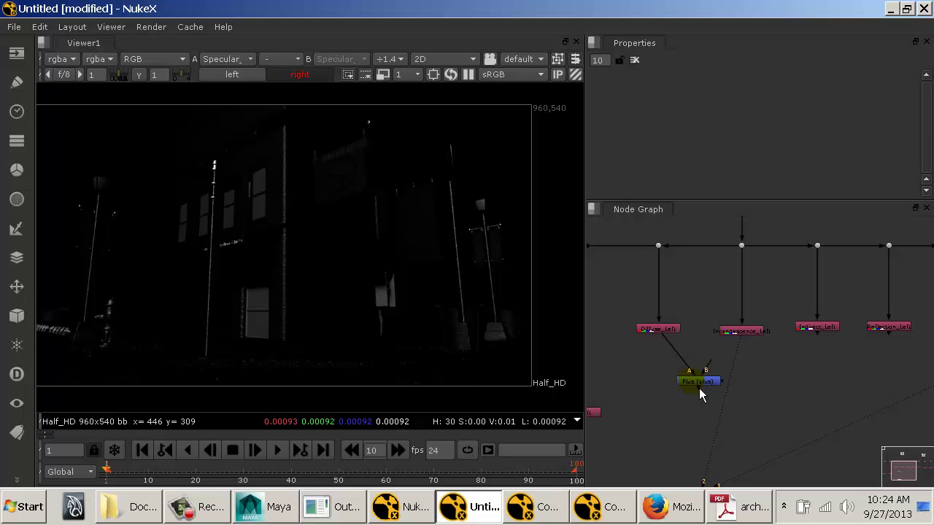
# Connect the Plus node's B input to Incandescence_Left and center the node below the two Shuffle nodes.
pyautogui.moveTo(699, 388); pyautogui.dragTo(681, 401)
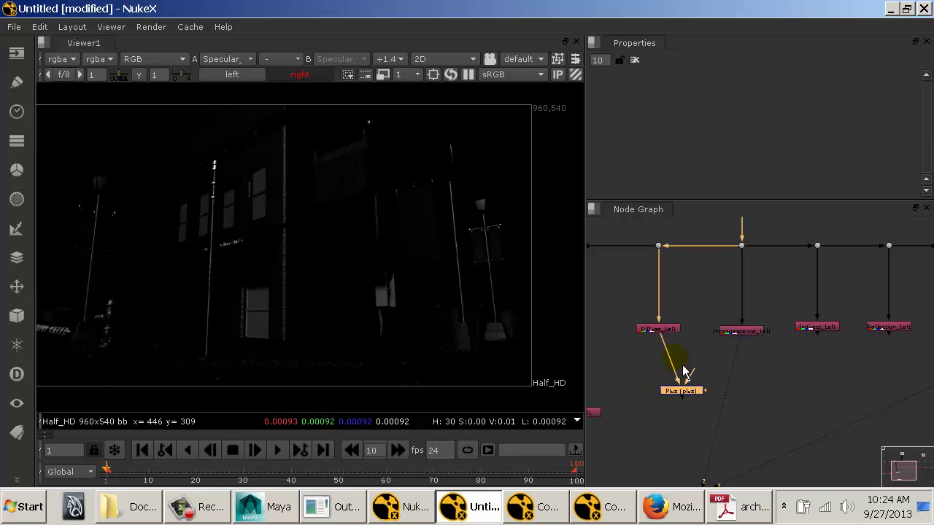
pyautogui.click(662, 331)
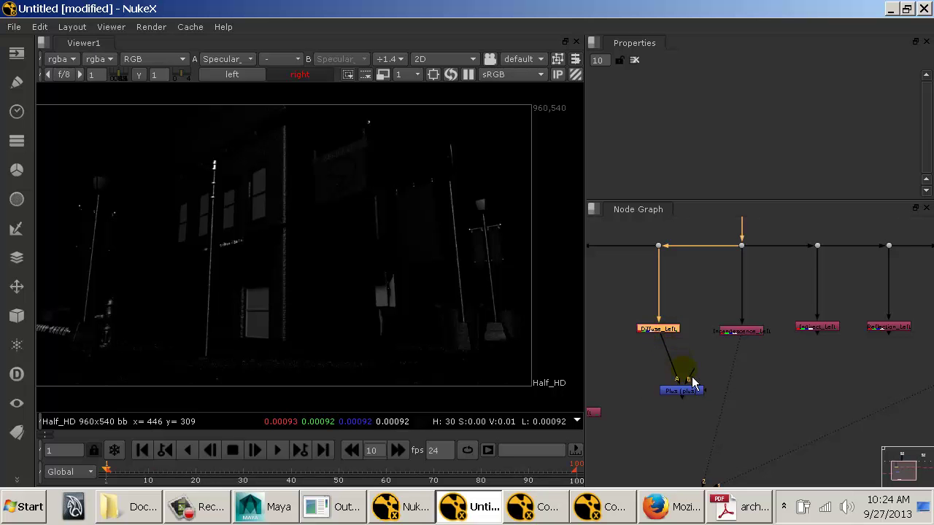
pyautogui.moveTo(691, 378); pyautogui.dragTo(749, 337)
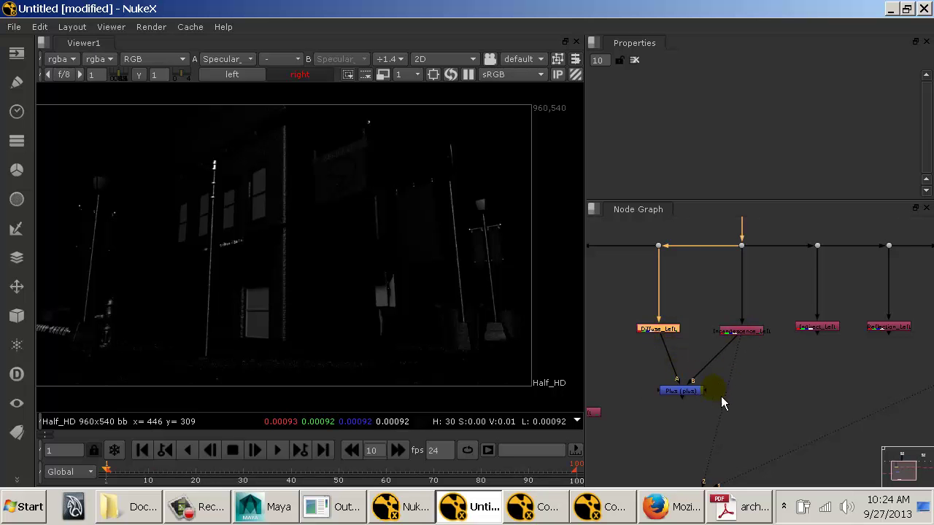
pyautogui.moveTo(695, 395); pyautogui.dragTo(708, 389)
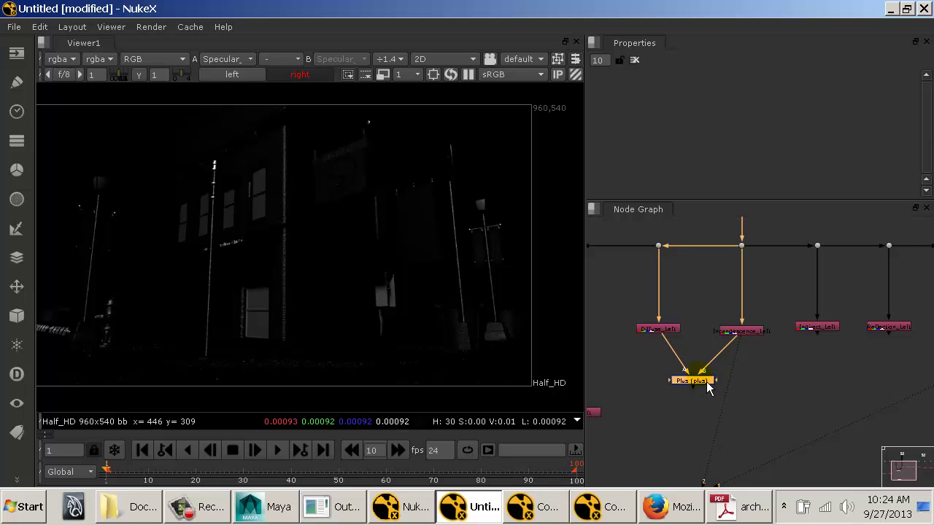
# View Diffuse_Left, Incandescence_Left and the Plus node in turn to compare the separate passes with their sum.
pyautogui.click(670, 329)
pyautogui.press('1')
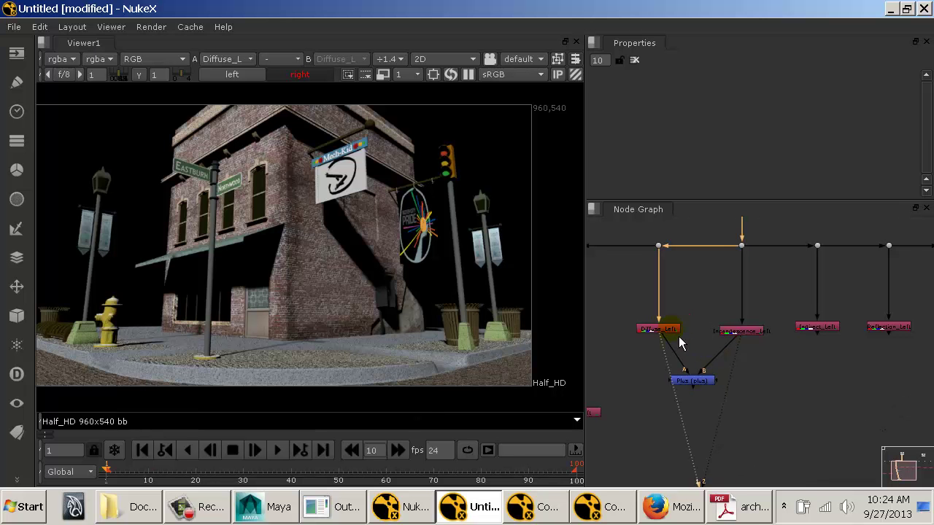
pyautogui.click(758, 335)
pyautogui.press('1')
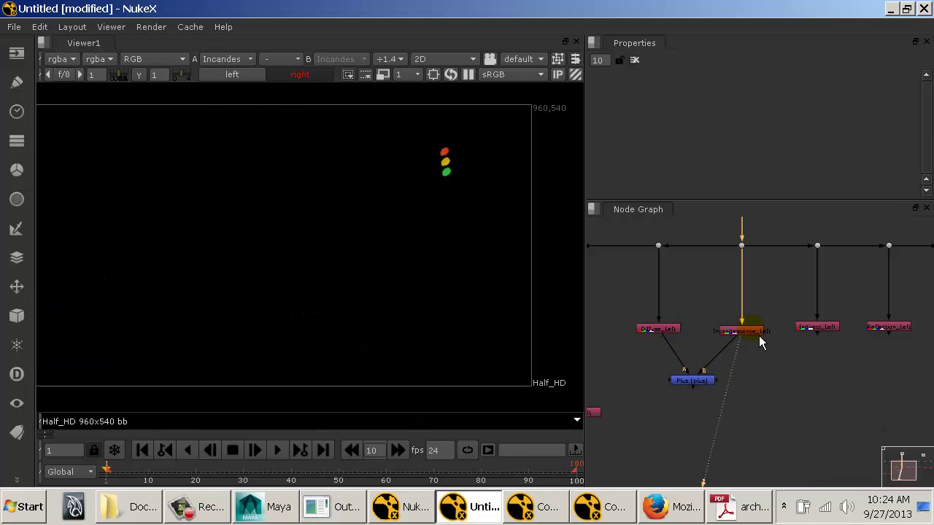
pyautogui.click(707, 380)
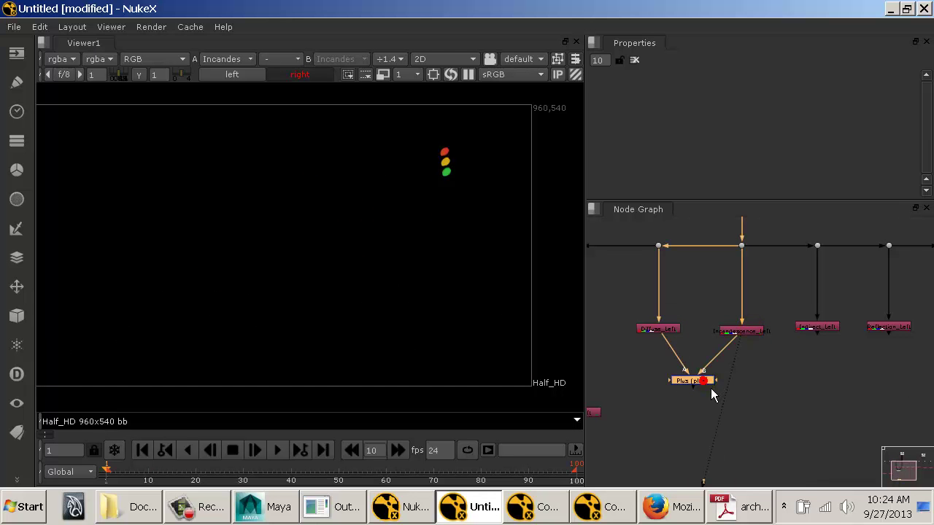
pyautogui.press('1')
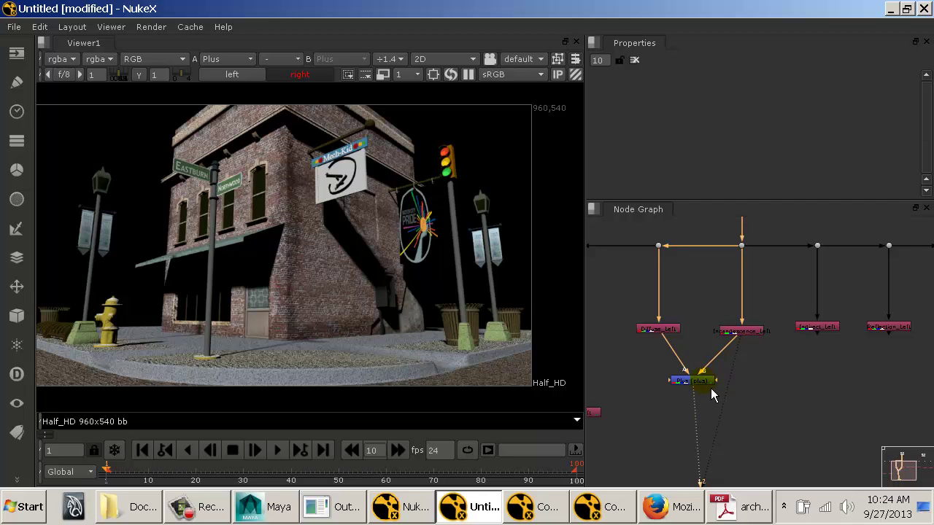
# Align the Plus node directly below Incandescence_Left and route its A input through a new dot beneath Diffuse_Left.
pyautogui.moveTo(806, 414); pyautogui.dragTo(774, 411)
pyautogui.moveTo(671, 384); pyautogui.dragTo(721, 389)
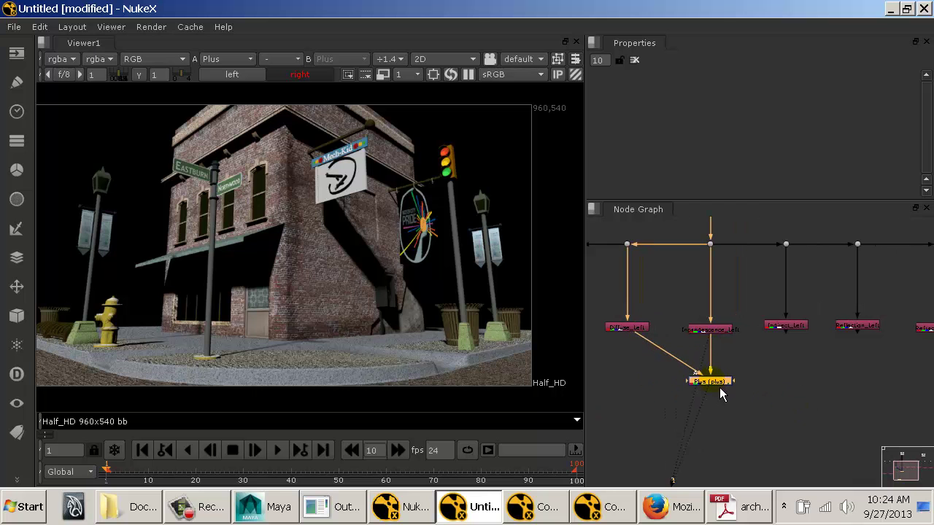
pyautogui.press('ctrl')
pyautogui.moveTo(669, 354); pyautogui.dragTo(630, 388)
# Disconnect the viewer's second input from Incandescence_Left.
pyautogui.moveTo(798, 387); pyautogui.dragTo(750, 380)
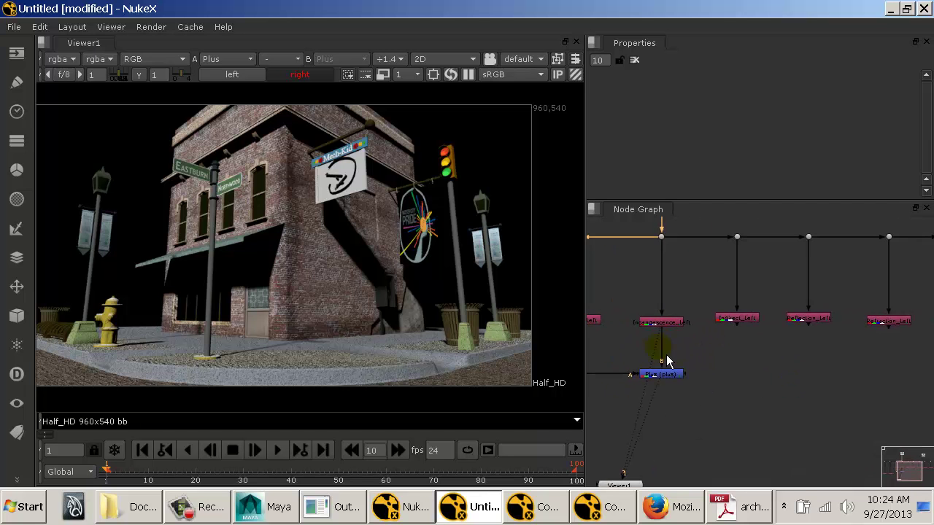
pyautogui.moveTo(654, 345); pyautogui.dragTo(648, 427)
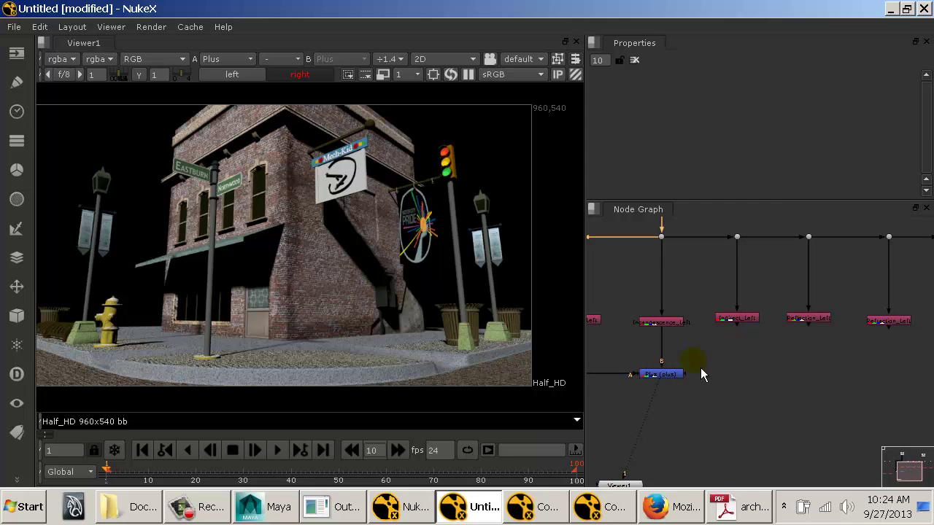
# Add a second Plus node fed by the first one, placed beside it below Indirect_Left.
pyautogui.click(679, 374)
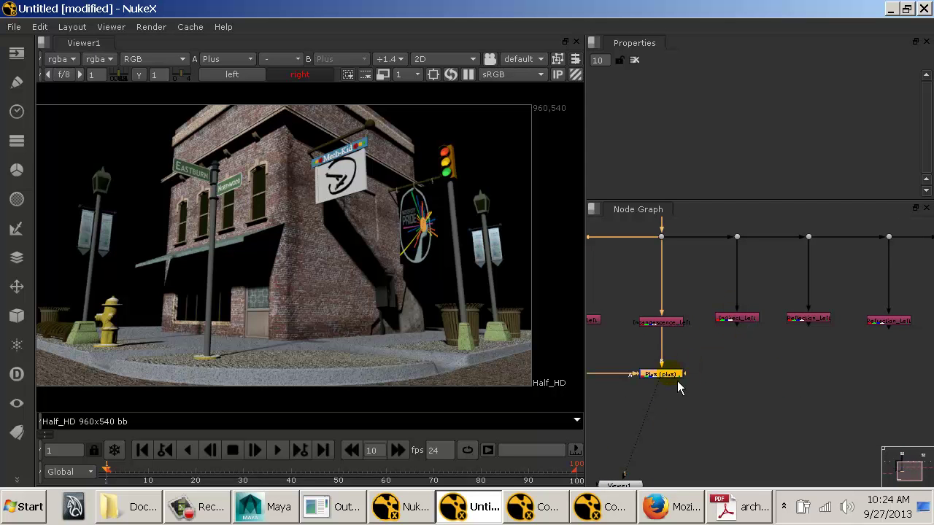
pyautogui.press('Tab')
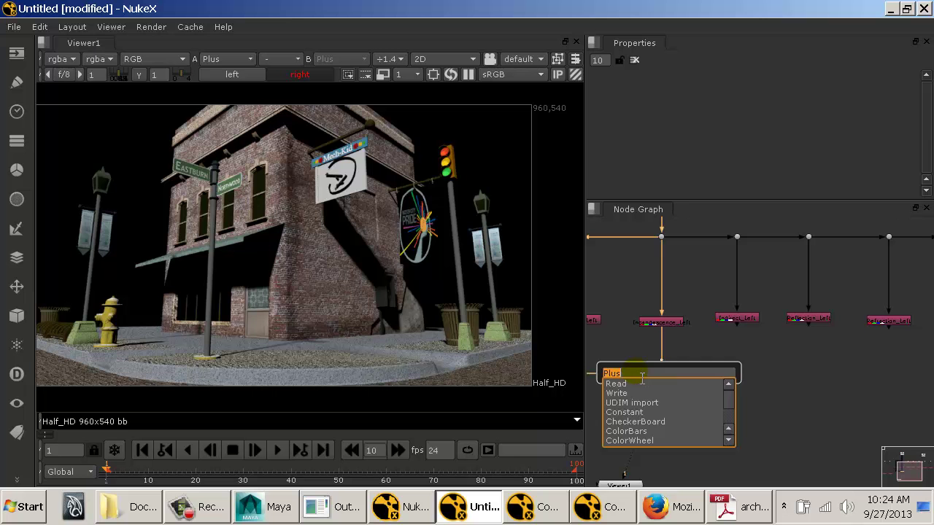
pyautogui.press('Return')
pyautogui.click(725, 374)
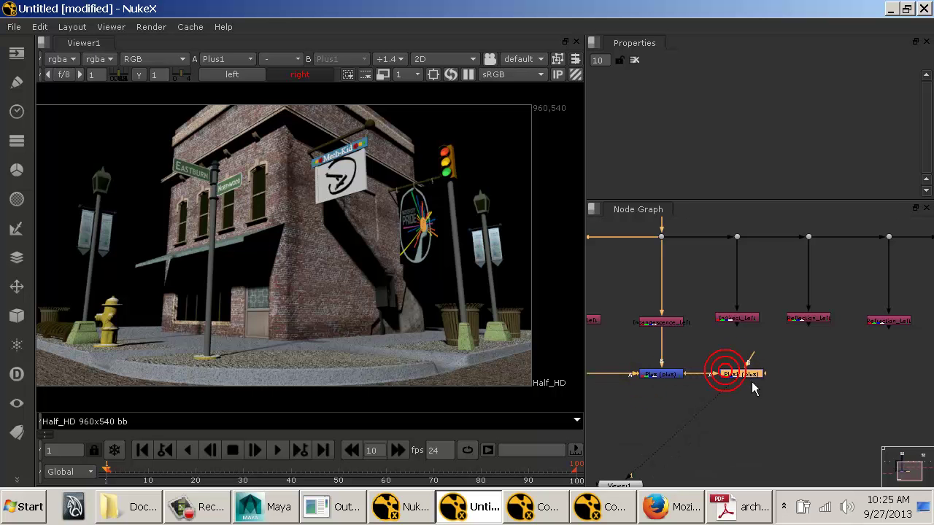
# Feed Indirect_Left into the second Plus node's B input and align the node directly below Indirect_Left.
pyautogui.moveTo(749, 360); pyautogui.dragTo(749, 321)
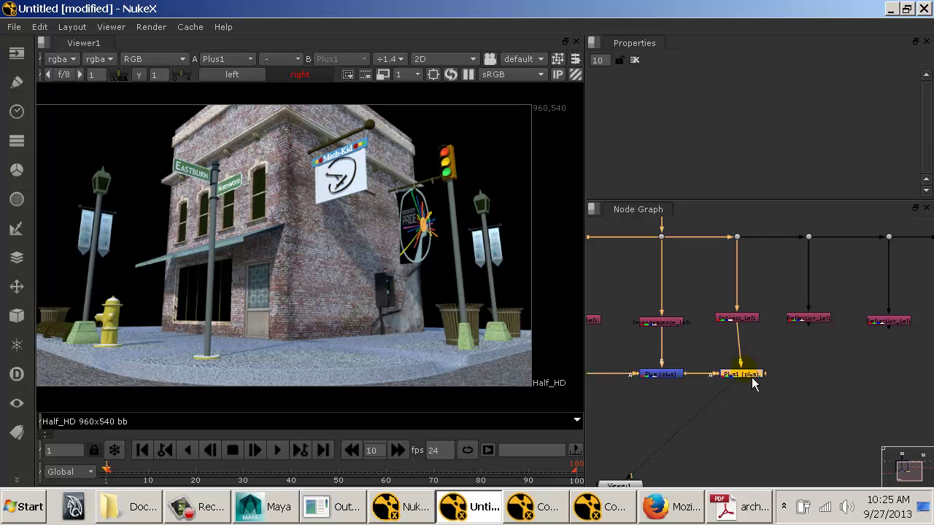
pyautogui.moveTo(752, 378); pyautogui.dragTo(748, 378)
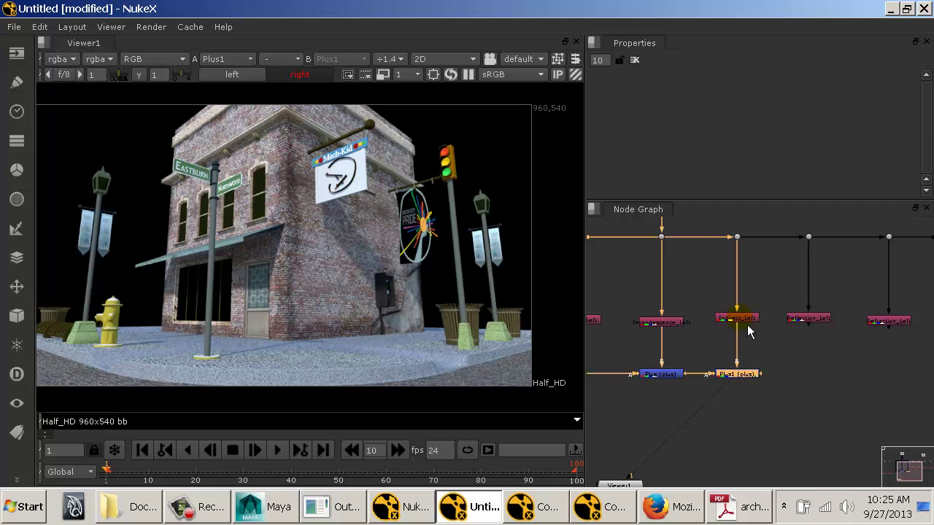
# View the first and second Plus nodes in turn to compare the image without and with the indirect pass.
pyautogui.click(666, 375)
pyautogui.press('1')
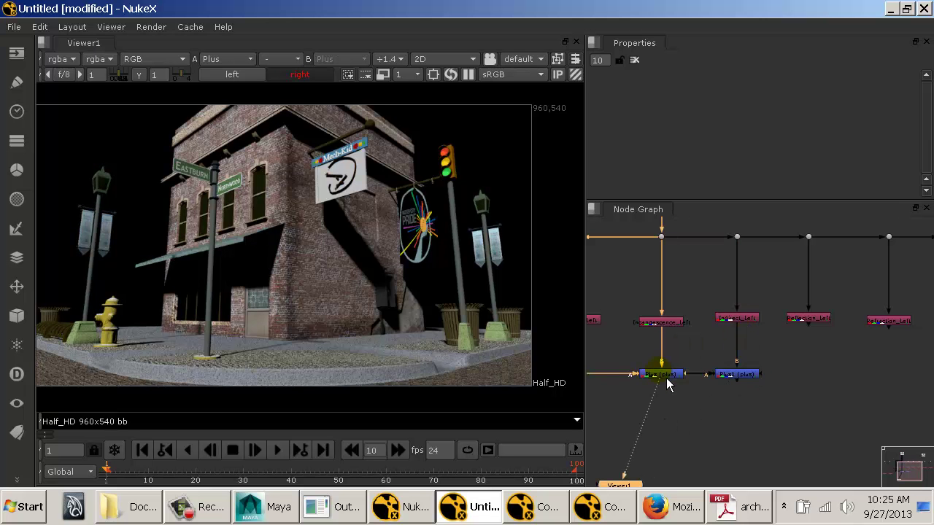
pyautogui.moveTo(678, 364); pyautogui.dragTo(734, 340)
pyautogui.click(753, 373)
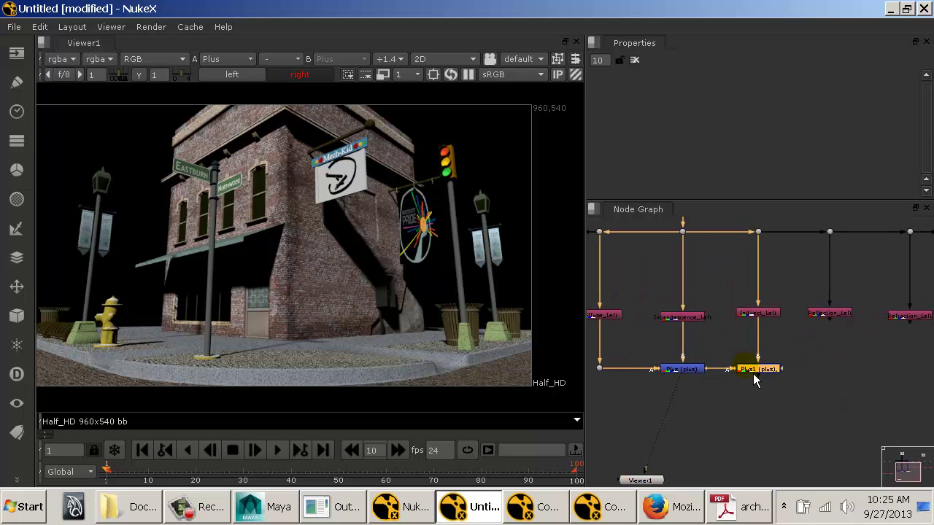
pyautogui.press('1')
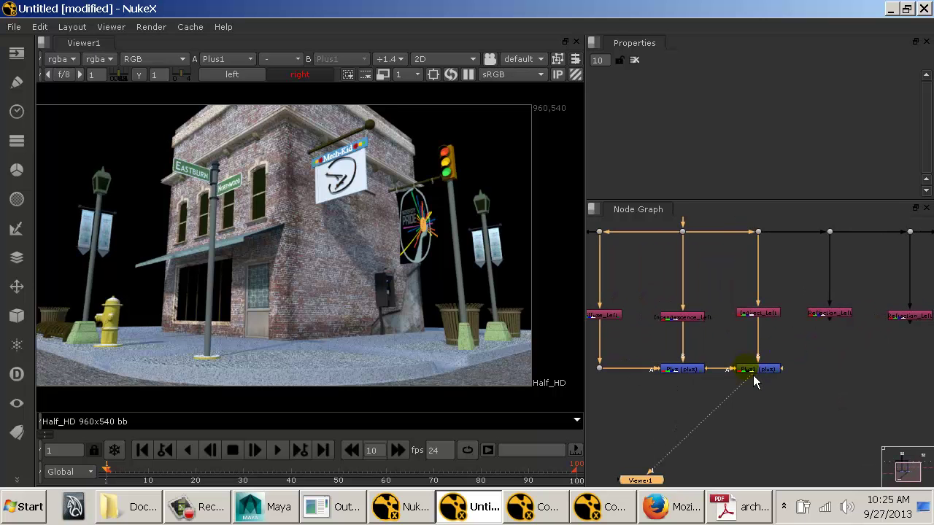
# Add a third Plus node after the second one, feed Reflection_Left into its B input and align it beneath that pass.
pyautogui.click(762, 315)
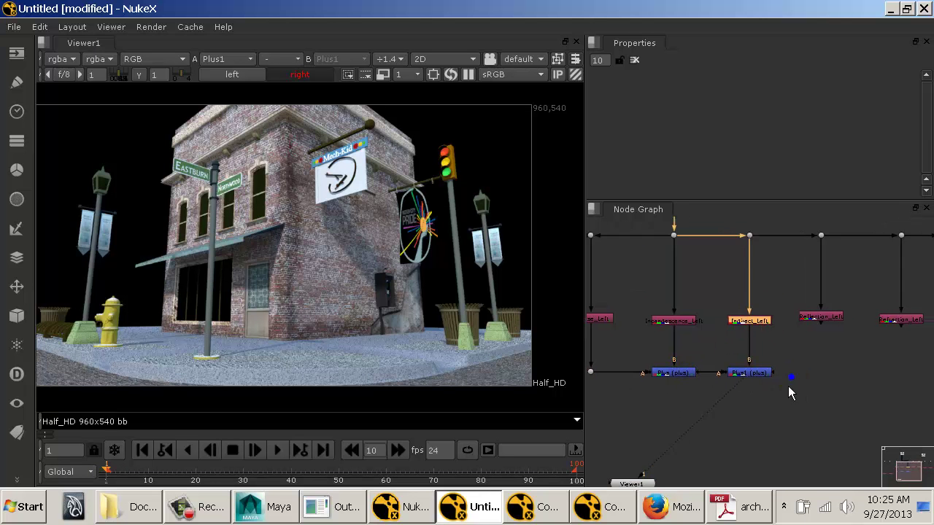
pyautogui.moveTo(789, 386); pyautogui.dragTo(723, 389)
pyautogui.click(699, 375)
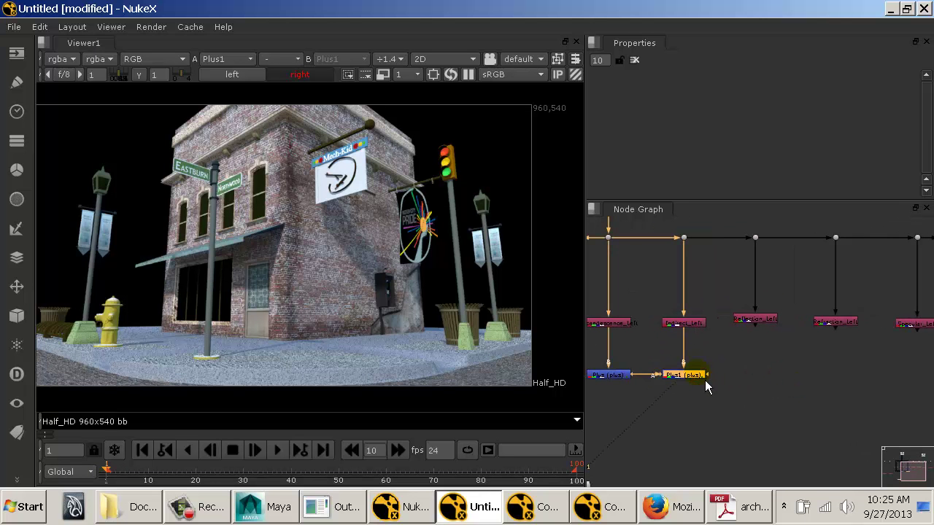
pyautogui.press('Tab')
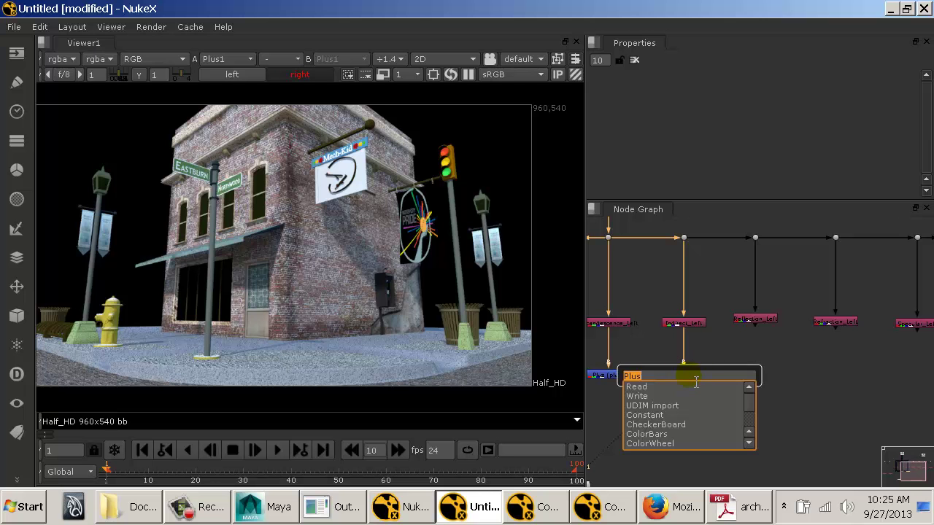
pyautogui.press('Return')
pyautogui.moveTo(757, 367); pyautogui.dragTo(756, 318)
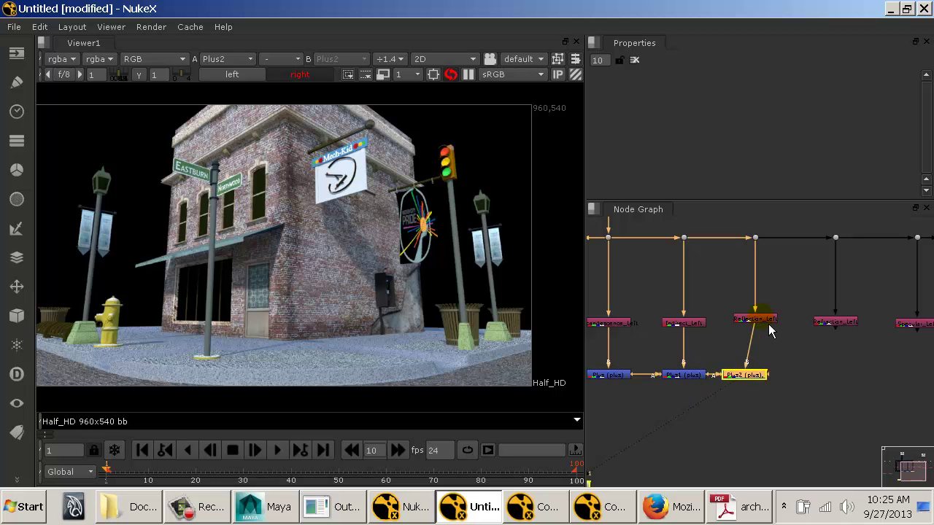
pyautogui.moveTo(745, 374); pyautogui.dragTo(756, 374)
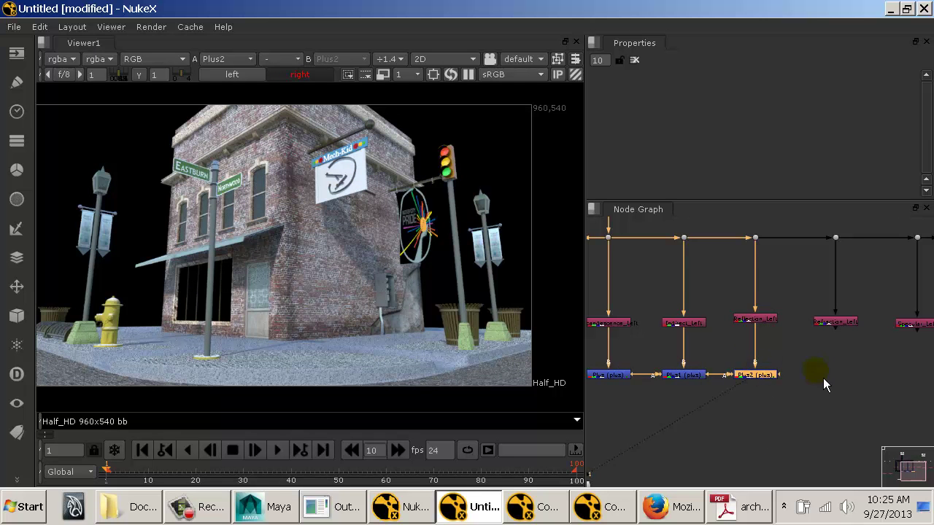
# Add a fourth Plus node after the third one, feed Refraction_Left into its B input and align it beneath that pass.
pyautogui.moveTo(823, 377); pyautogui.dragTo(784, 385)
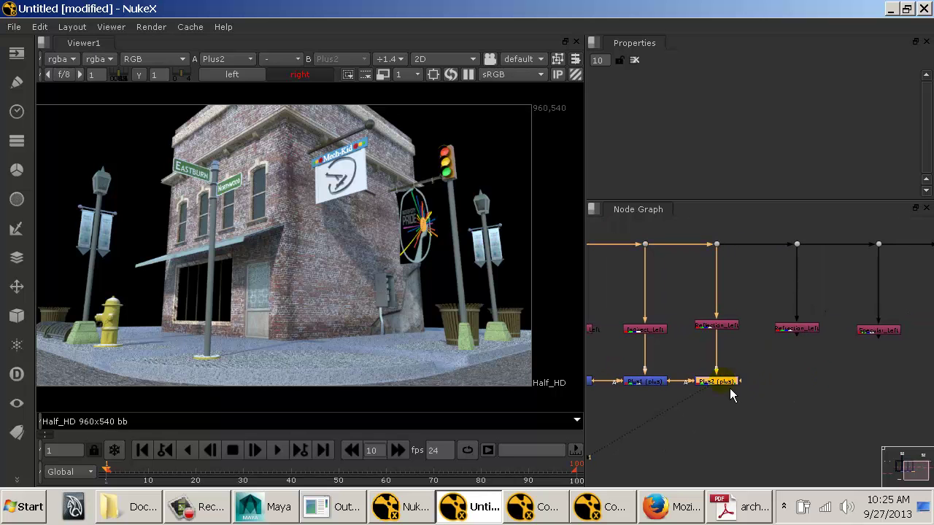
pyautogui.press('Tab')
pyautogui.press('Return')
pyautogui.moveTo(770, 385); pyautogui.dragTo(805, 334)
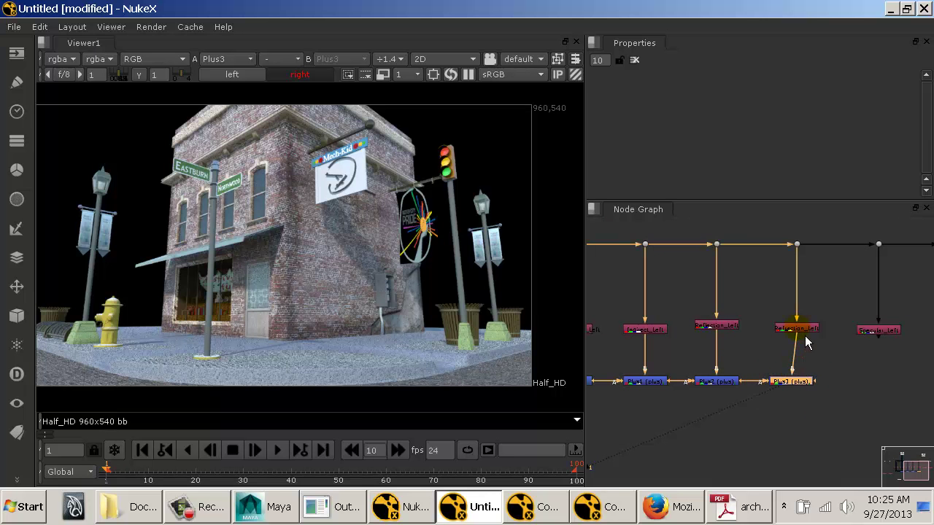
pyautogui.moveTo(792, 383); pyautogui.dragTo(806, 391)
# Add a fifth Plus node after the fourth one, with Specular_Left feeding its B input.
pyautogui.moveTo(860, 378); pyautogui.dragTo(762, 387)
pyautogui.press('Tab')
pyautogui.write('plus')
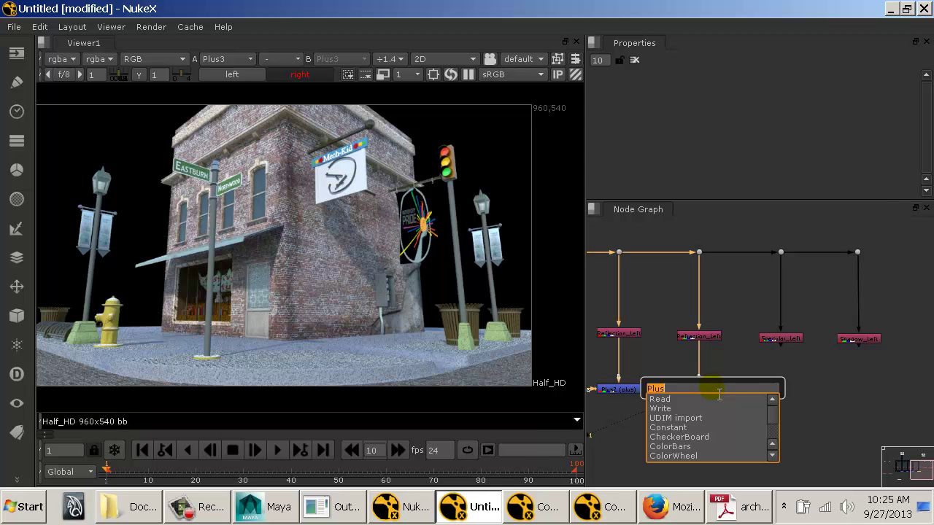
pyautogui.press('Return')
pyautogui.moveTo(781, 379); pyautogui.dragTo(781, 338)
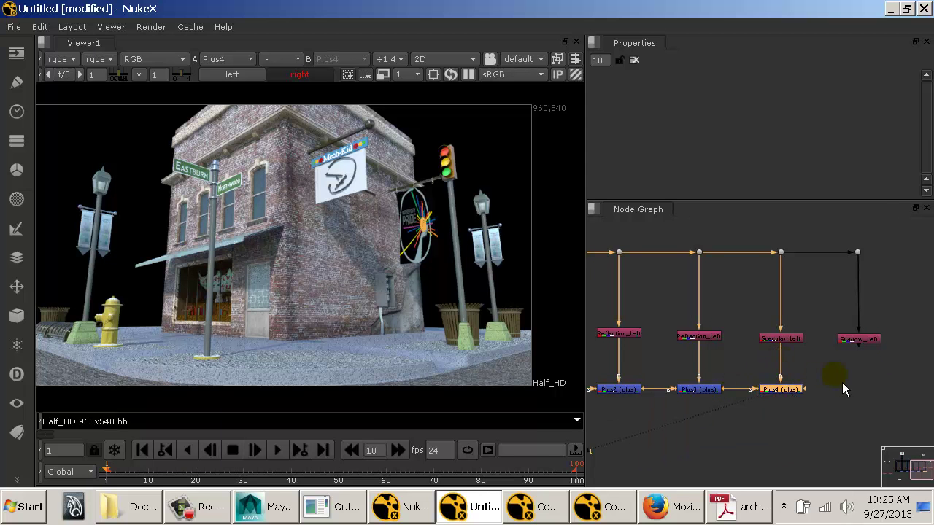
# Switch to arch_and_design.pdf in Adobe Acrobat and review the terms of the simple Beauty equation, including add_result, before returning to Nuke.
pyautogui.moveTo(834, 379); pyautogui.dragTo(775, 394)
pyautogui.click(717, 392)
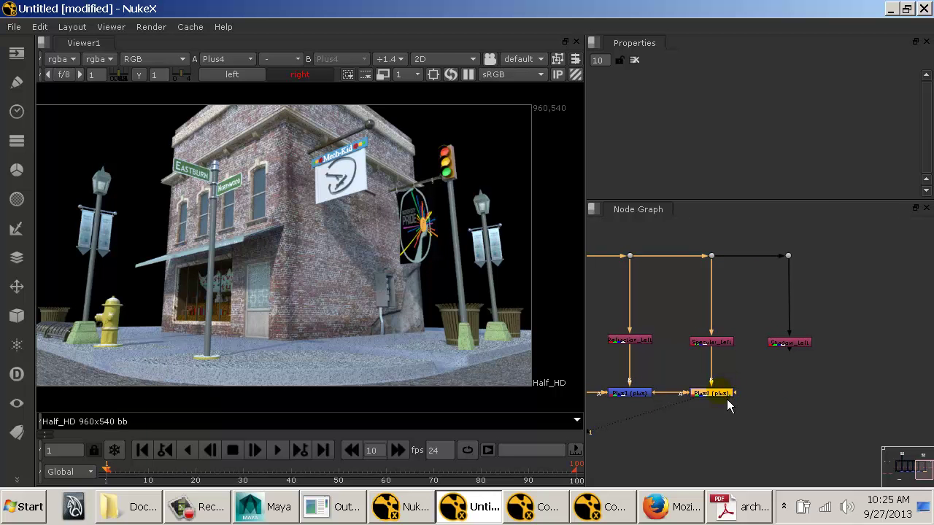
pyautogui.hotkey('alt', 'Tab')
pyautogui.hotkey('alt', 'Tab')
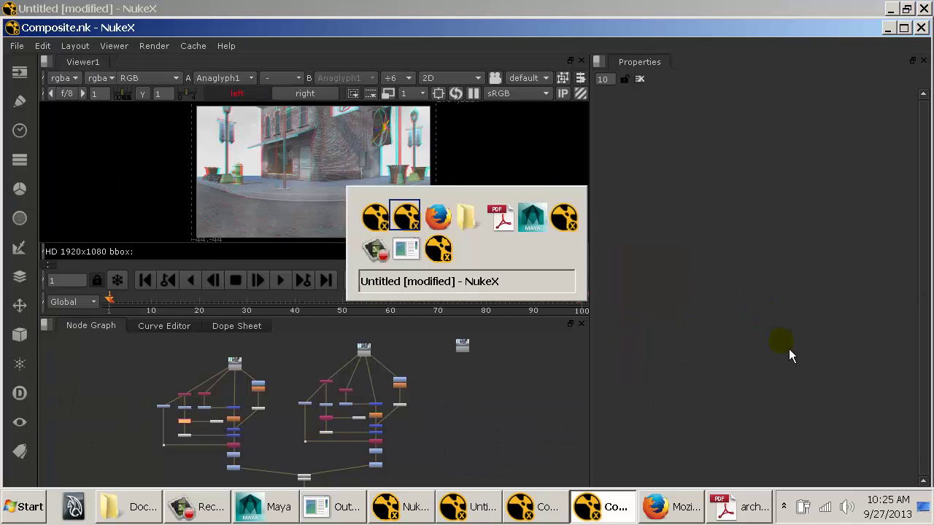
pyautogui.hotkey('alt', 'Tab')
pyautogui.hotkey('alt', 'Tab')
pyautogui.hotkey('alt', 'Tab')
pyautogui.hotkey('alt', 'Tab')
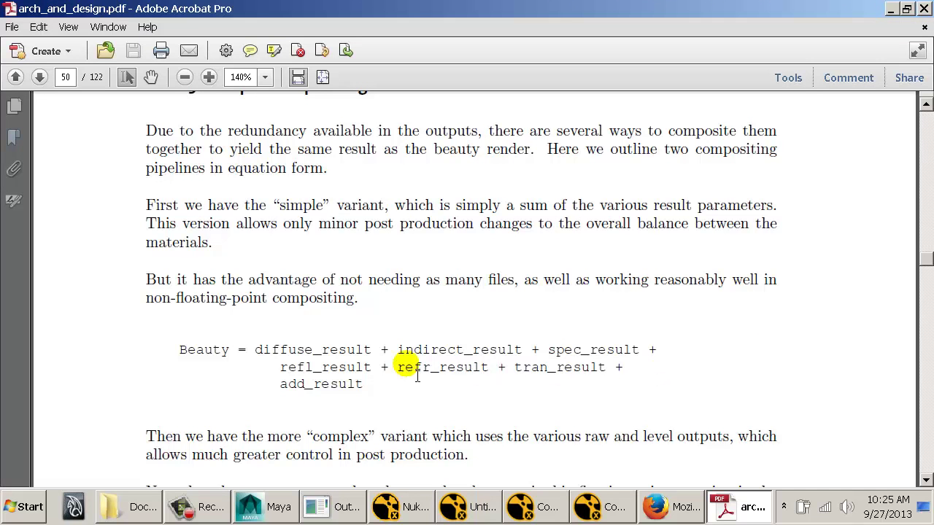
pyautogui.moveTo(268, 353); pyautogui.dragTo(419, 388)
pyautogui.click(418, 388)
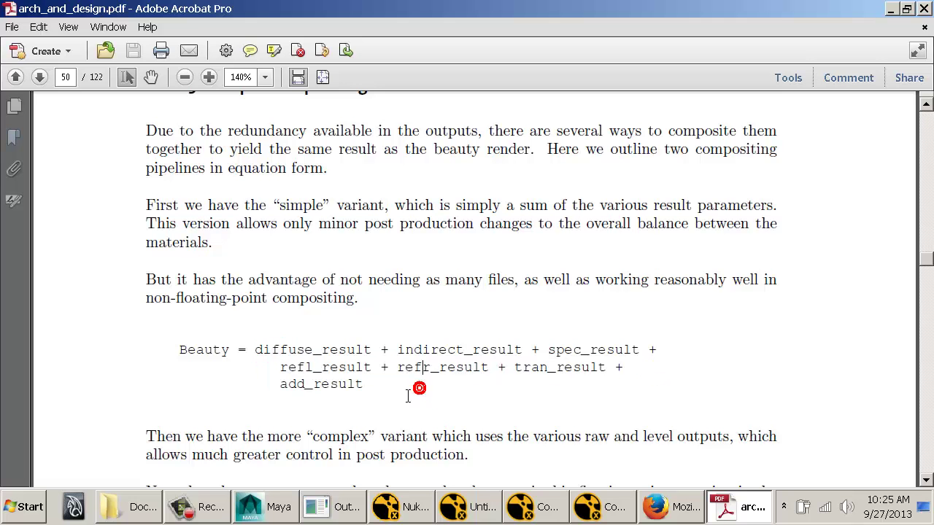
pyautogui.moveTo(282, 383); pyautogui.dragTo(303, 383)
pyautogui.doubleClick(299, 383)
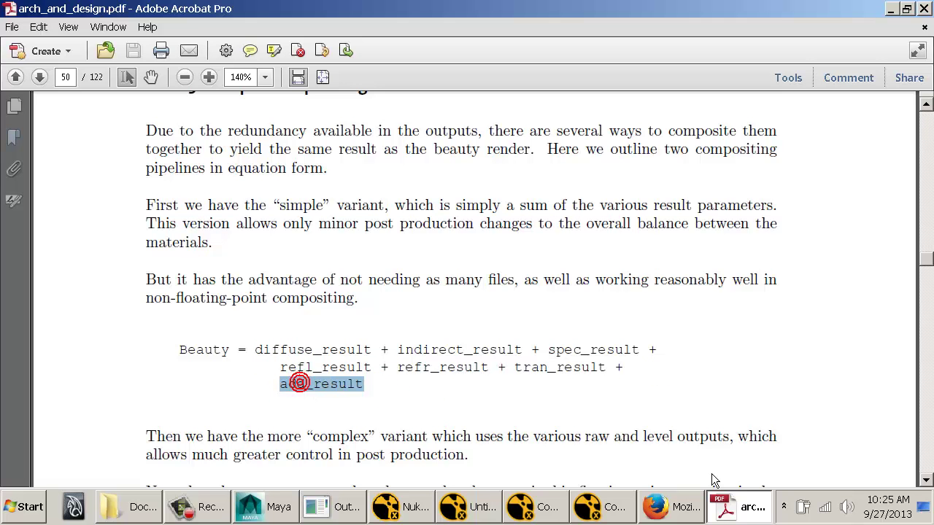
pyautogui.click(730, 507)
# Try to add the shadow pass through a sixth Plus node after the fifth one, fed by Shadow_Left and aligned beneath it.
pyautogui.click(770, 402)
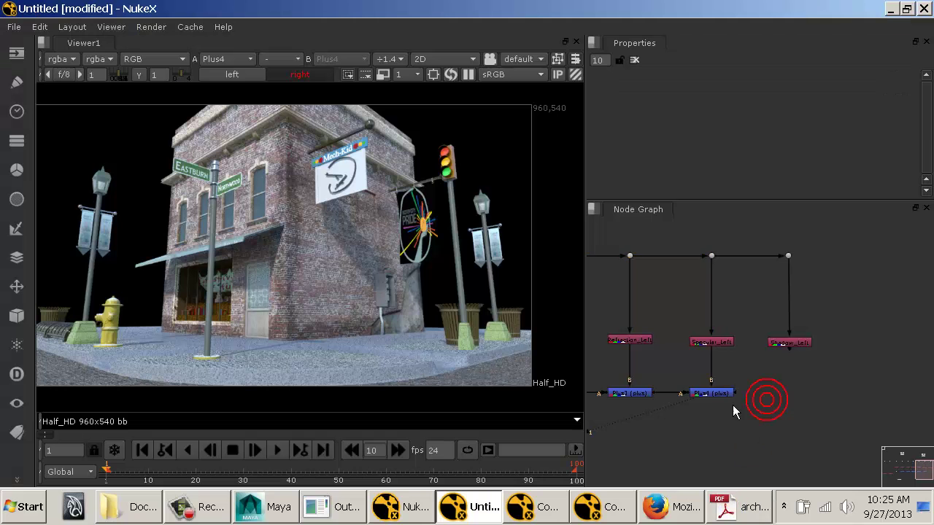
pyautogui.click(723, 395)
pyautogui.press('Tab')
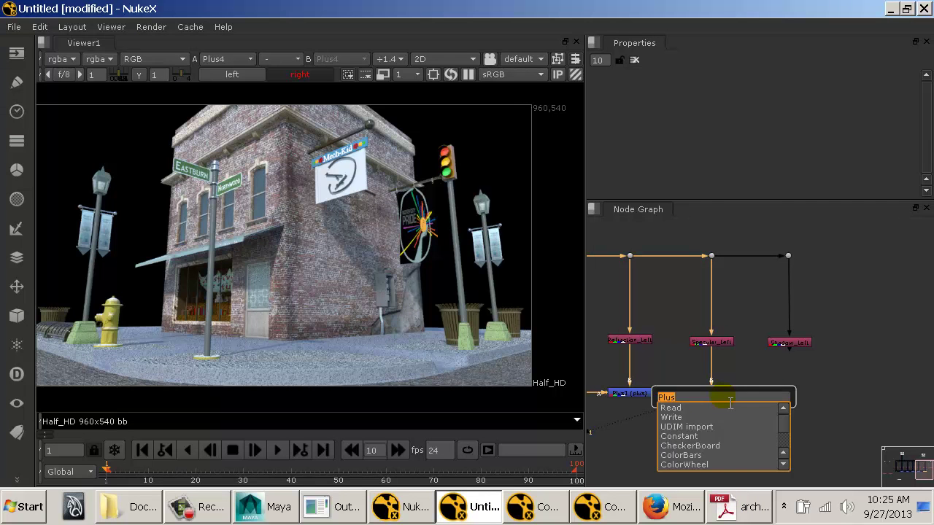
pyautogui.press('Return')
pyautogui.moveTo(776, 387); pyautogui.dragTo(794, 349)
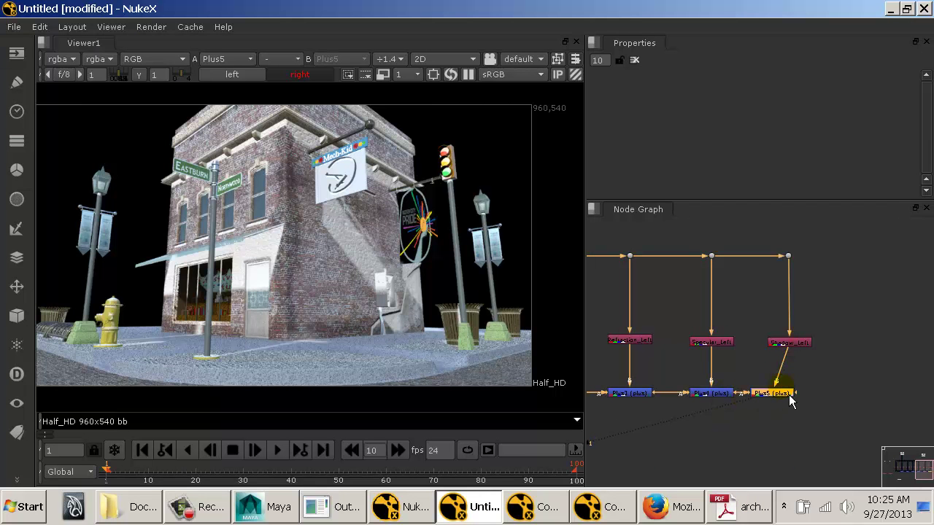
pyautogui.moveTo(776, 391); pyautogui.dragTo(795, 393)
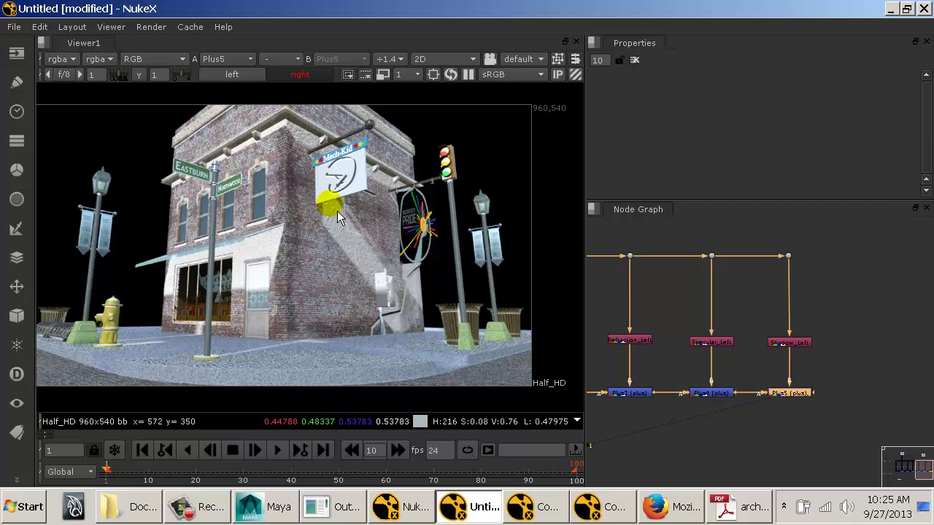
# Insert an Invert node directly below Shadow_Left, ahead of the last Plus node.
pyautogui.click(787, 342)
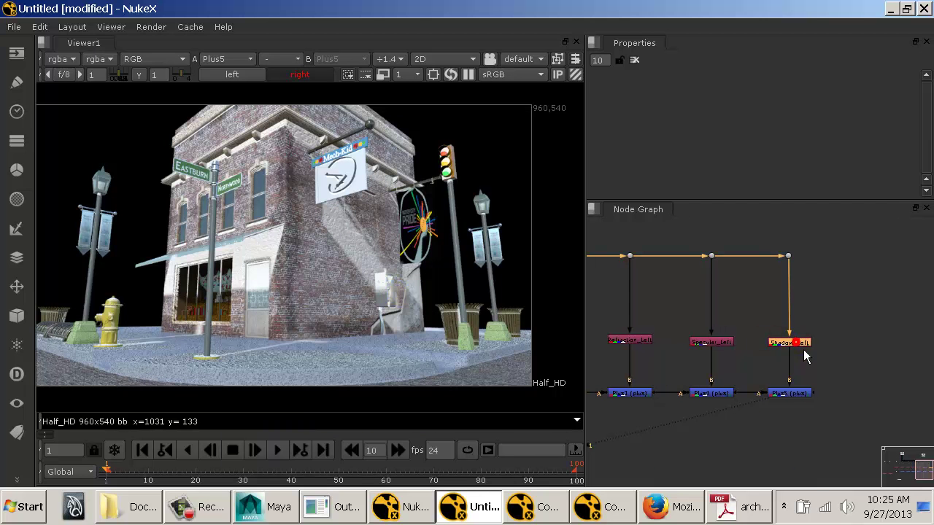
pyautogui.press('Tab')
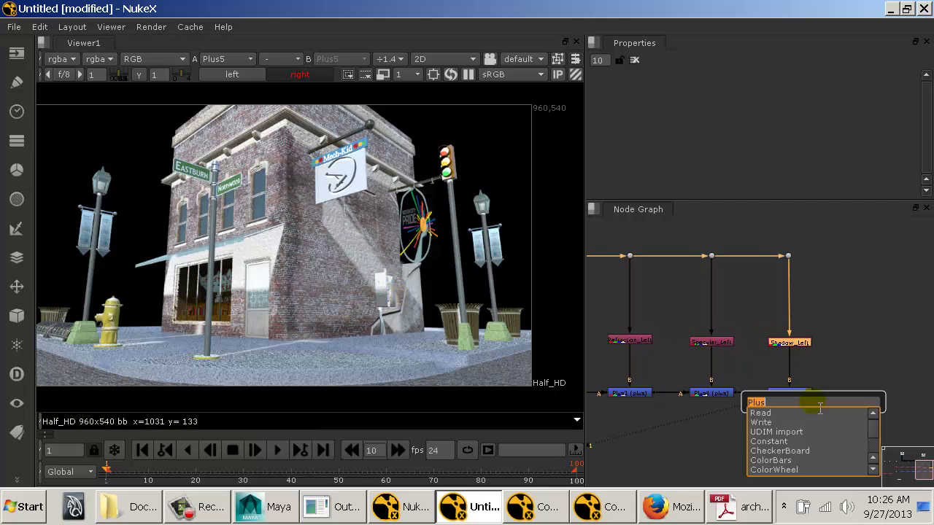
pyautogui.write('inv')
pyautogui.press('Down')
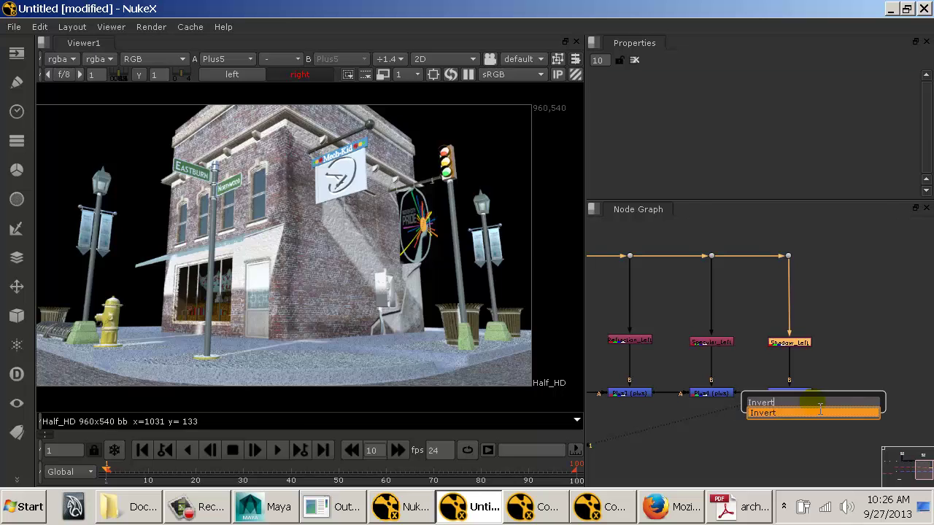
pyautogui.press('Return')
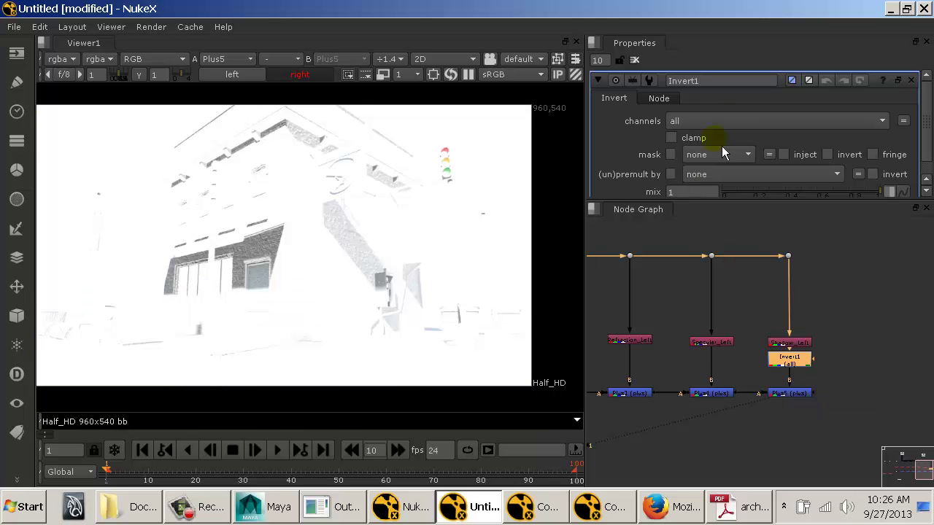
# View Shadow_Left, restrict the Invert node's channels to alpha, and view the last Plus node.
pyautogui.click(789, 342)
pyautogui.press('1')
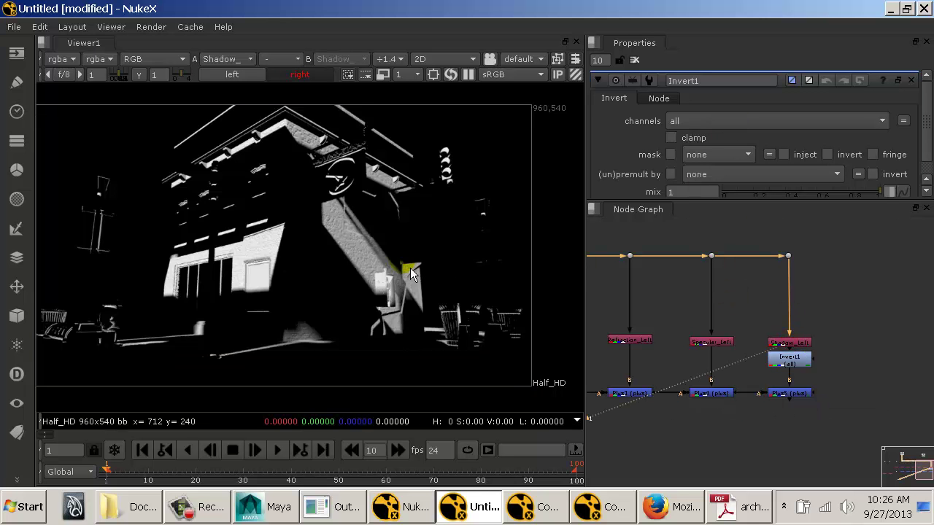
pyautogui.click(675, 121)
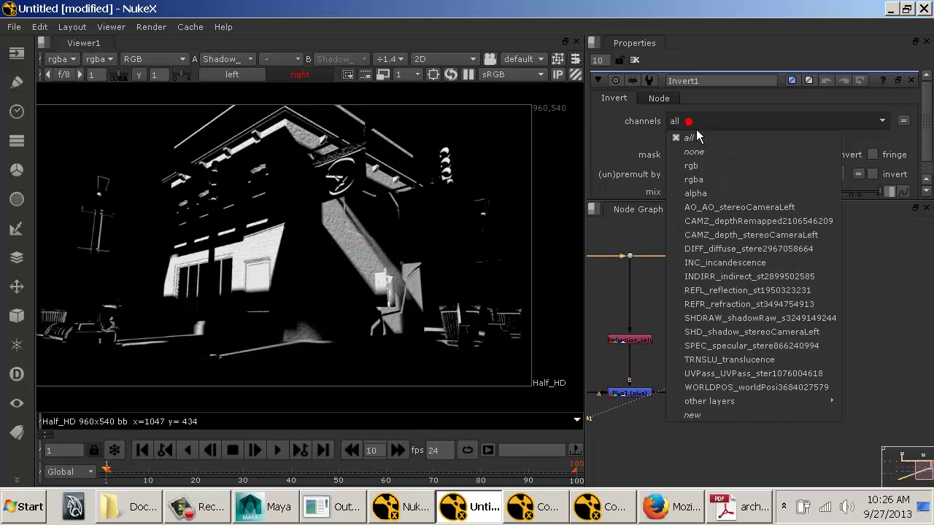
pyautogui.click(695, 193)
pyautogui.click(791, 393)
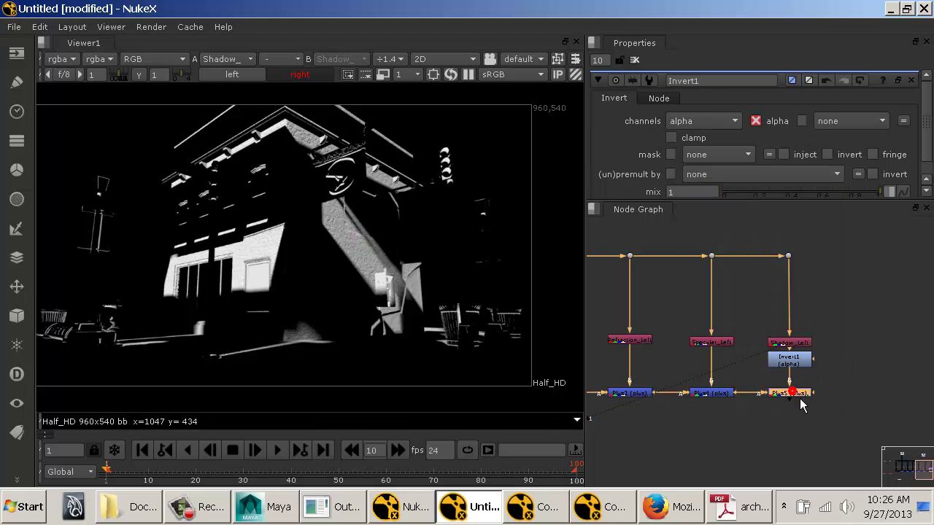
pyautogui.press('1')
# Set the Invert node's channels to rgb and view Shadow_Left by itself.
pyautogui.click(794, 360)
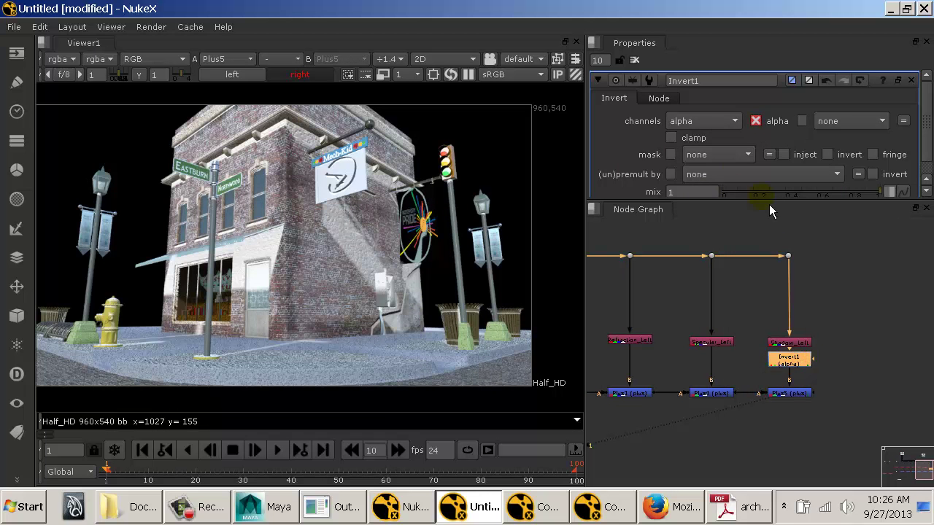
pyautogui.click(717, 121)
pyautogui.click(701, 165)
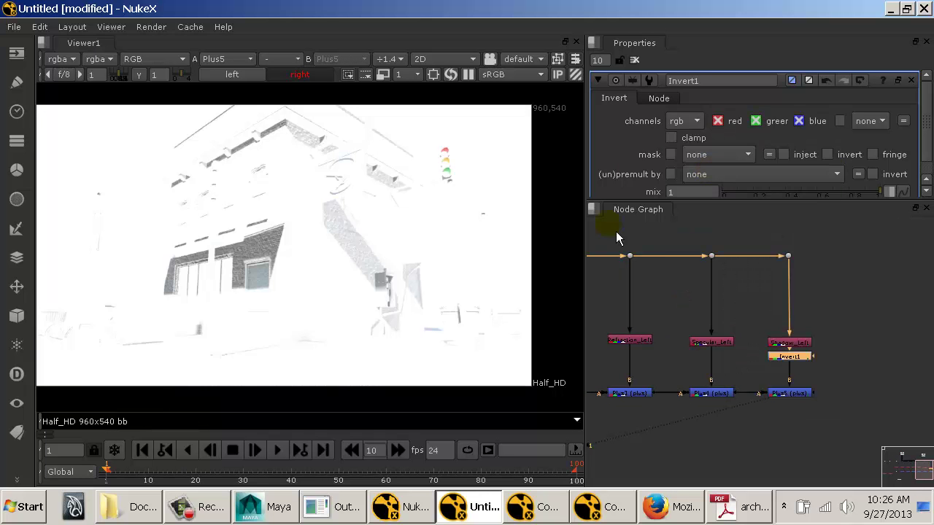
pyautogui.click(779, 341)
pyautogui.press('1')
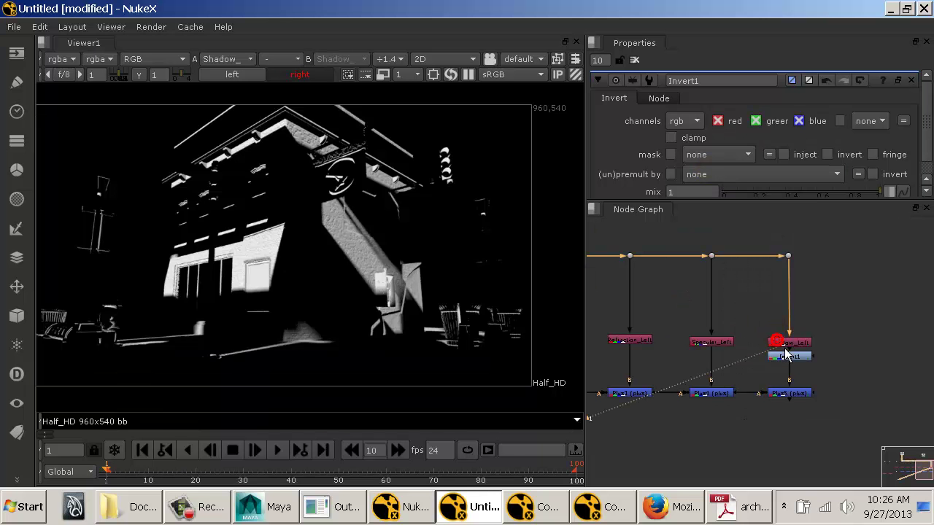
pyautogui.moveTo(372, 262)
pyautogui.mouseDown()
pyautogui.moveTo(366, 267)
pyautogui.moveTo(356, 244)
pyautogui.moveTo(357, 269)
pyautogui.mouseUp()
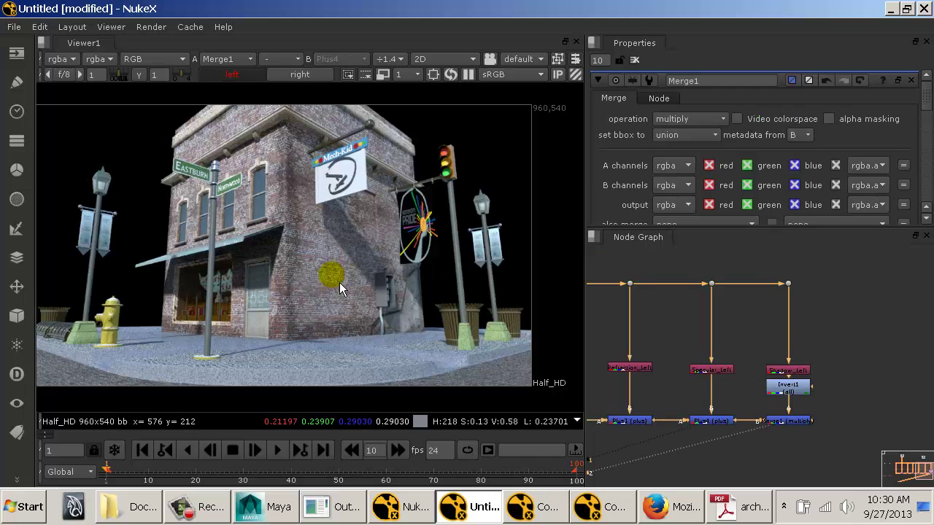
# Inspect the shadows in the merged image and open the properties of the Invert node below Shadow_Left.
pyautogui.moveTo(334, 271); pyautogui.dragTo(375, 219)
pyautogui.moveTo(761, 354); pyautogui.dragTo(814, 406)
pyautogui.doubleClick(802, 387)
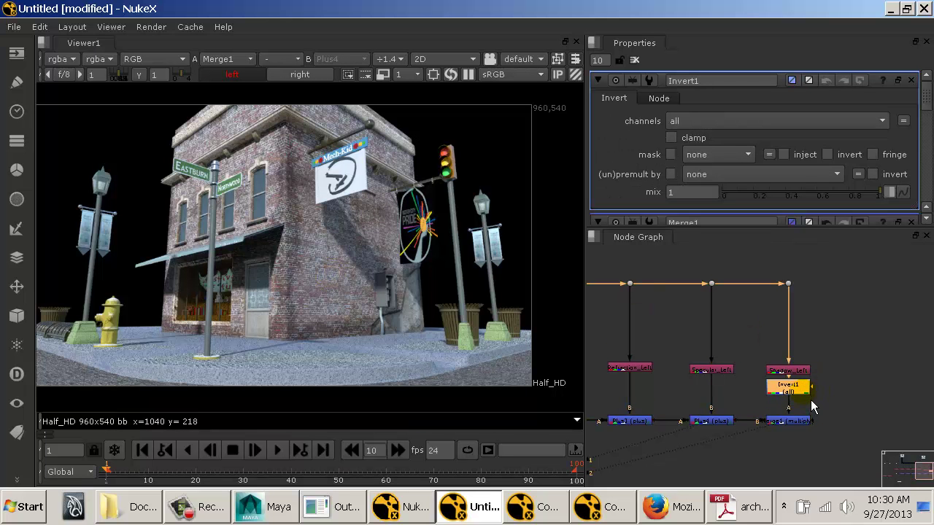
# Try the plus operation on the shadow Merge node, and set its operation back to multiply.
pyautogui.click(806, 425)
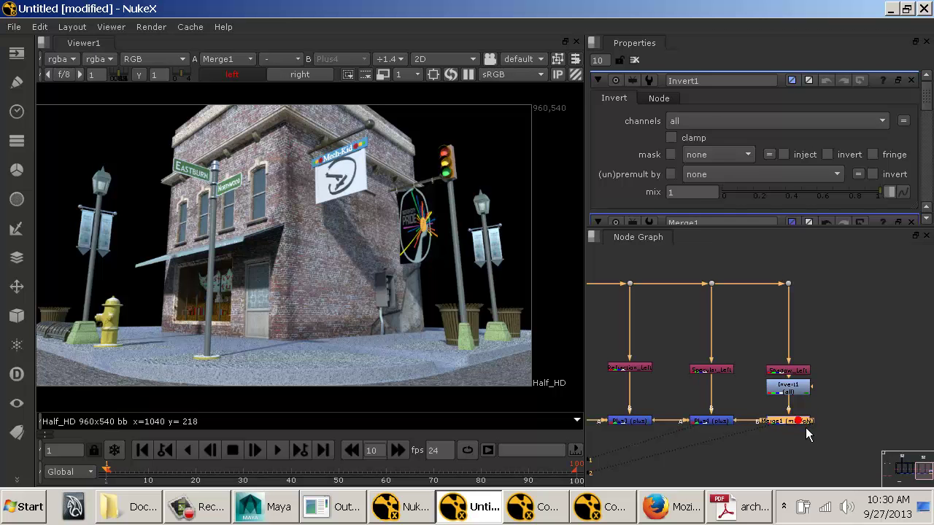
pyautogui.click(703, 123)
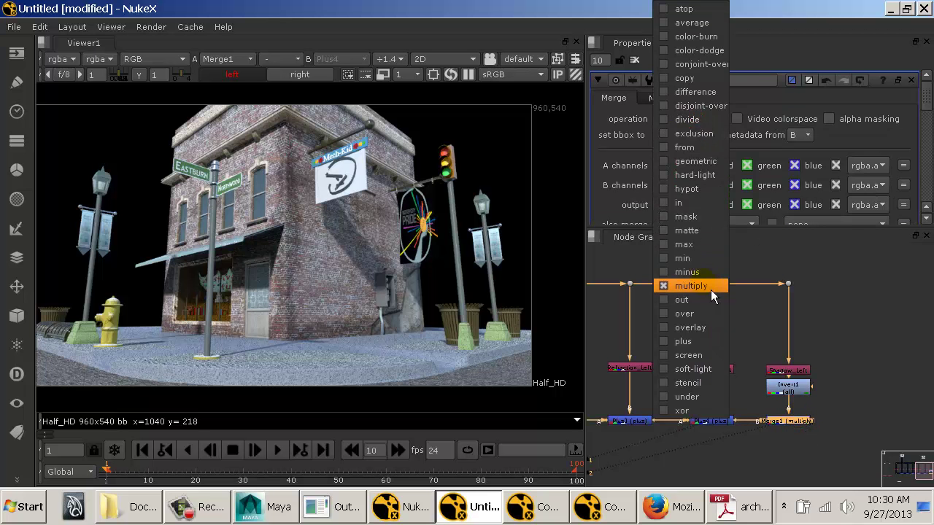
pyautogui.click(701, 348)
pyautogui.click(694, 123)
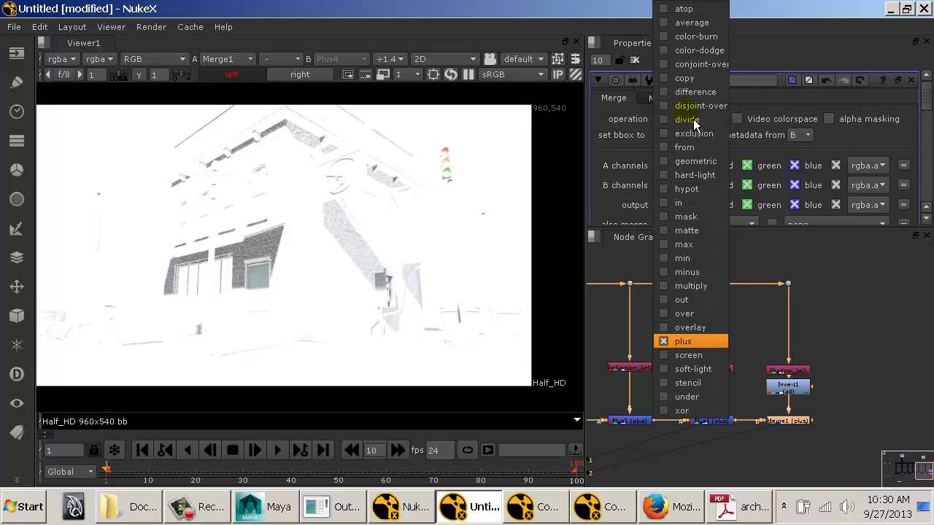
pyautogui.click(693, 286)
# View the Invert node and the multiply Merge, and load the last Plus node as a second viewer input for comparison.
pyautogui.click(797, 389)
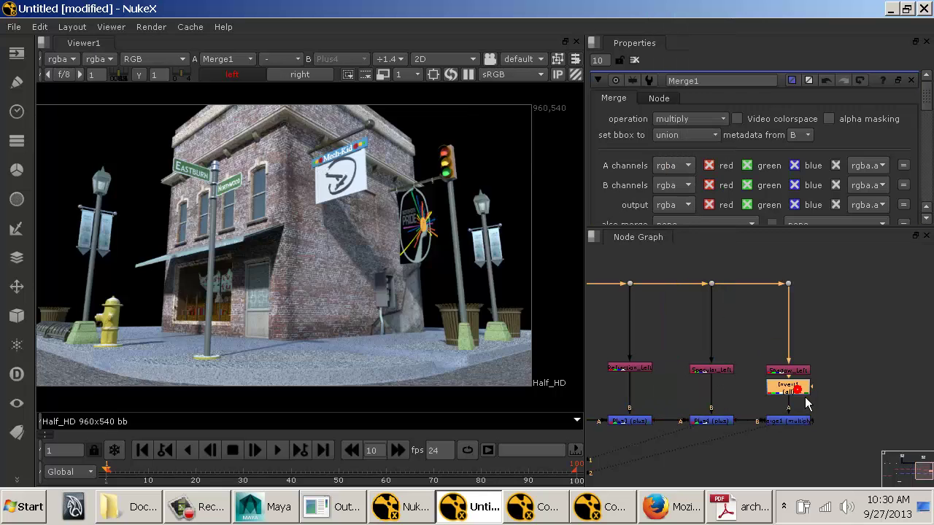
pyautogui.press('1')
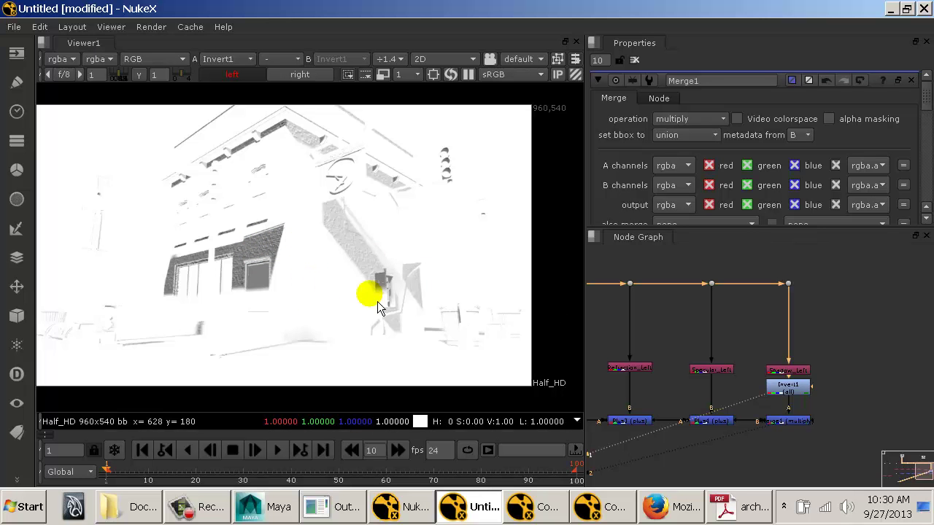
pyautogui.click(784, 421)
pyautogui.press('1')
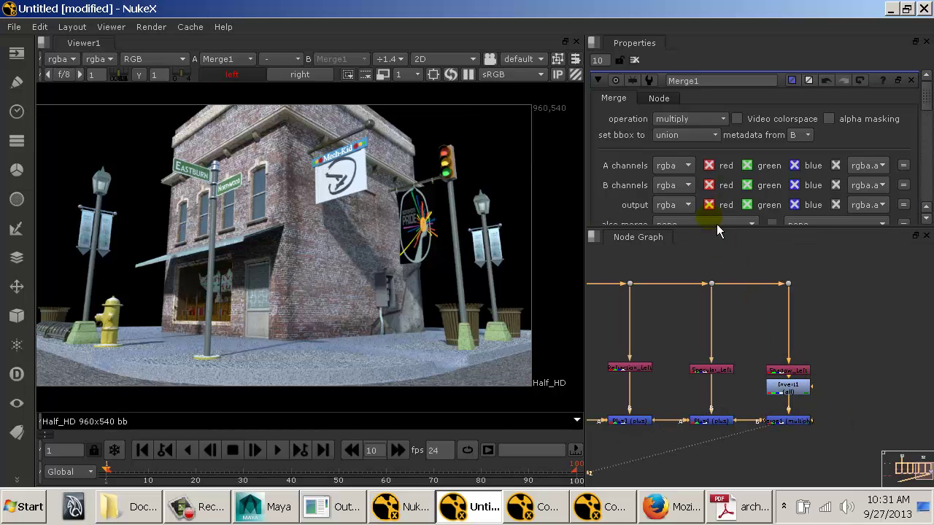
pyautogui.moveTo(730, 374); pyautogui.dragTo(752, 356)
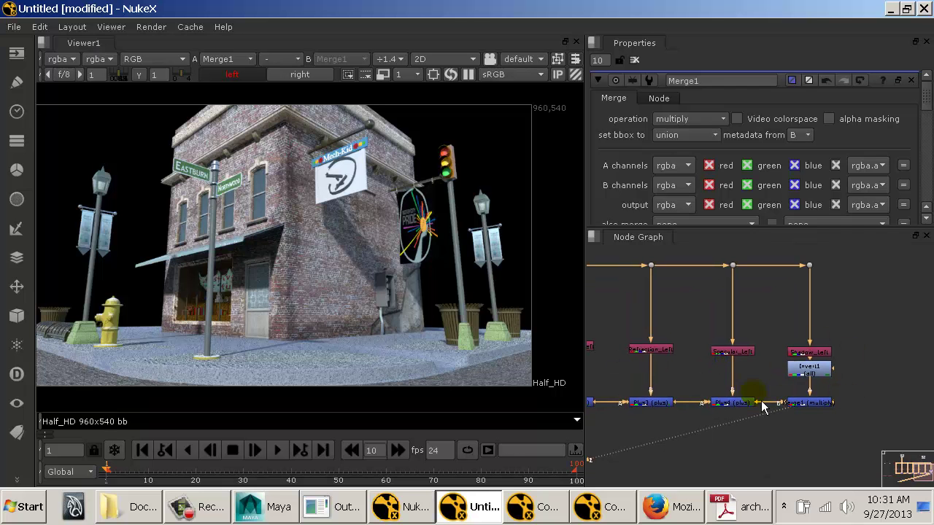
pyautogui.click(731, 402)
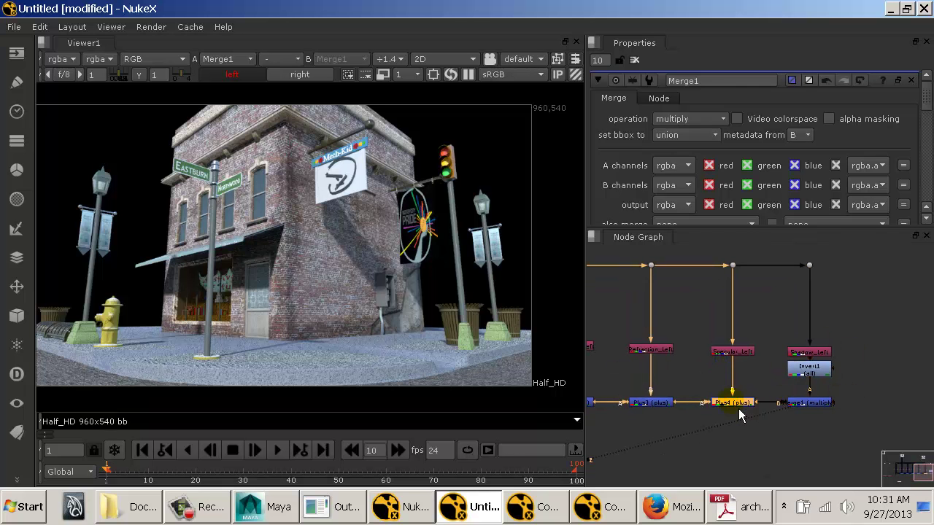
pyautogui.press('2')
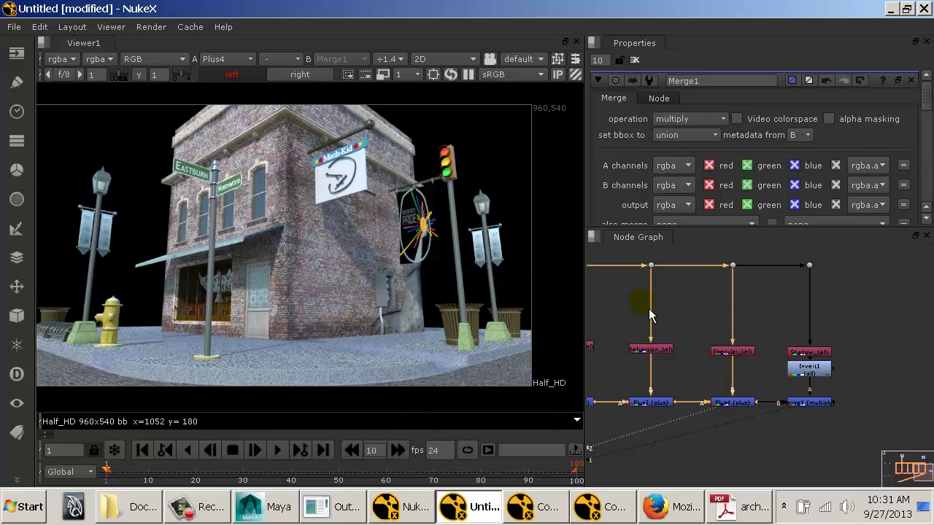
# Switch to Maya and open the list of creatable render passes from the master layer's render settings.
pyautogui.click(264, 506)
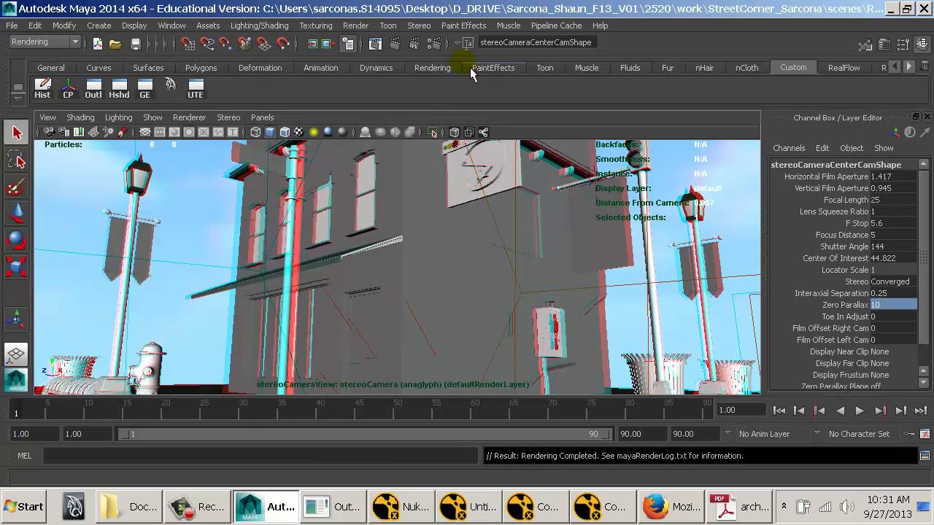
pyautogui.click(434, 44)
pyautogui.click(107, 129)
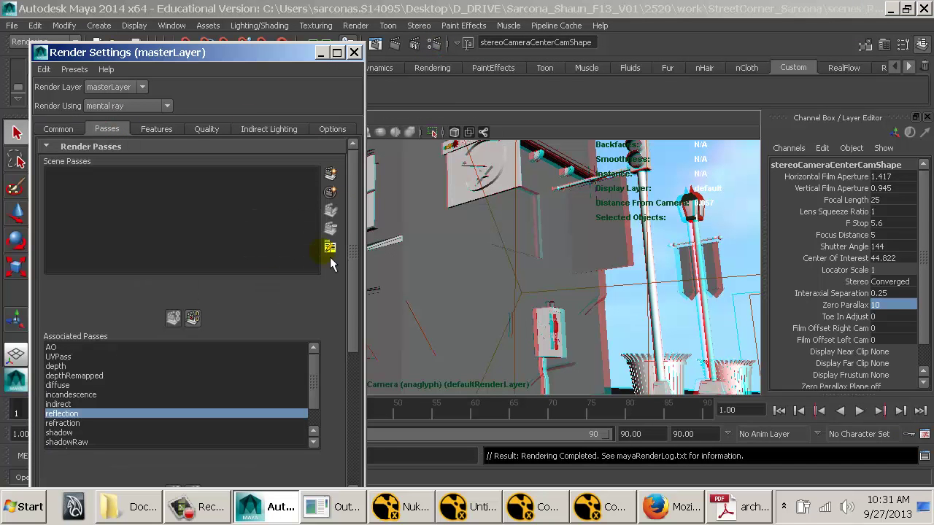
pyautogui.click(330, 174)
pyautogui.scroll(-1, 381, 242)
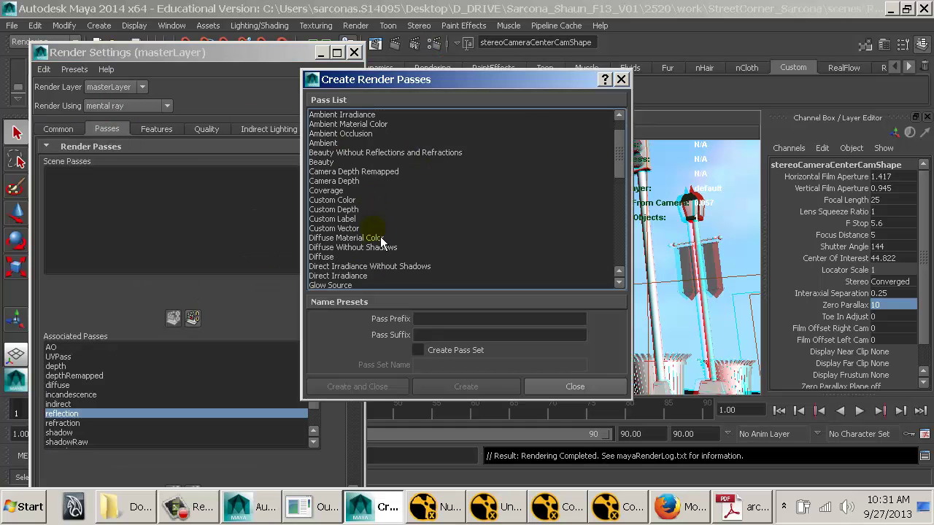
# Highlight the diffuse, specular, translucence and direct irradiance passes without shadows, close the pass list without creating any, and switch back to Nuke.
pyautogui.click(379, 248)
pyautogui.scroll(-2, 511, 246)
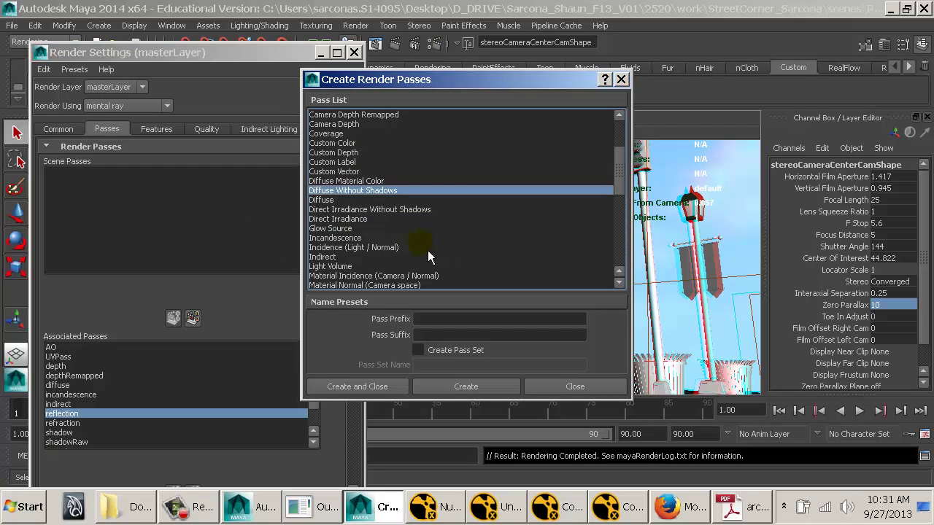
pyautogui.scroll(-5, 415, 262)
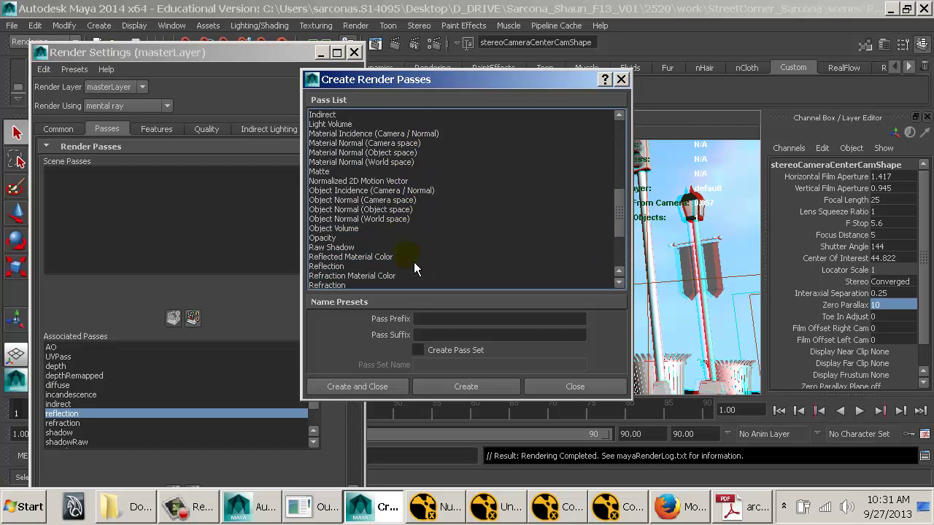
pyautogui.scroll(-2, 414, 262)
pyautogui.click(375, 228)
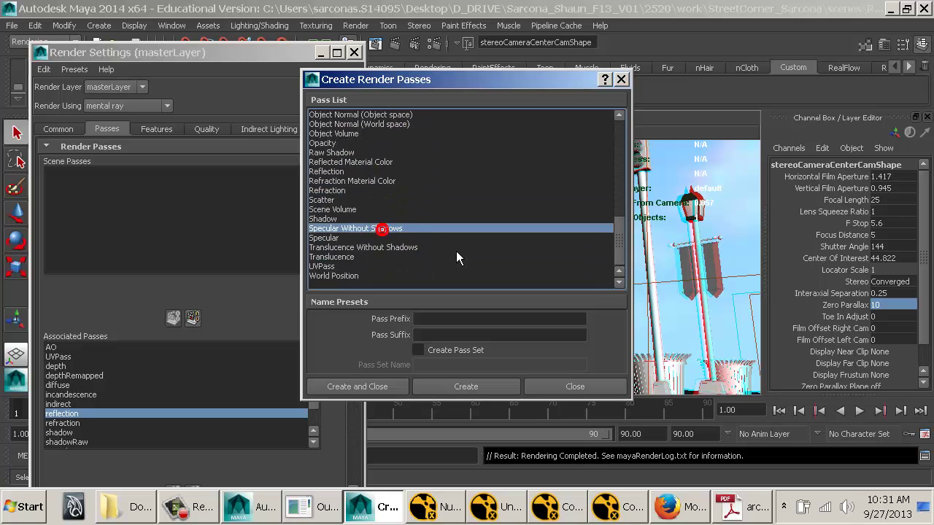
pyautogui.keyDown('ctrl'); pyautogui.click(405, 248); pyautogui.keyUp('ctrl')
pyautogui.scroll(5, 448, 258)
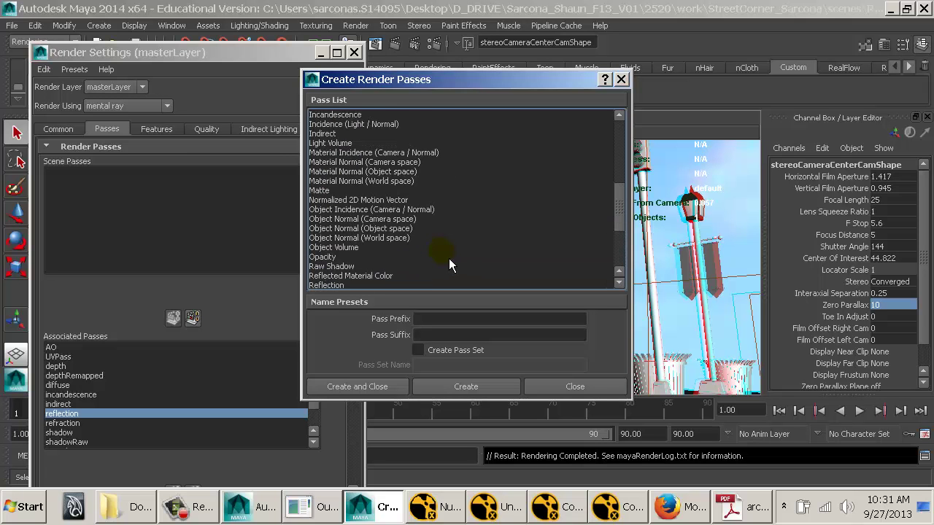
pyautogui.scroll(3, 449, 259)
pyautogui.keyDown('ctrl'); pyautogui.click(412, 201); pyautogui.keyUp('ctrl')
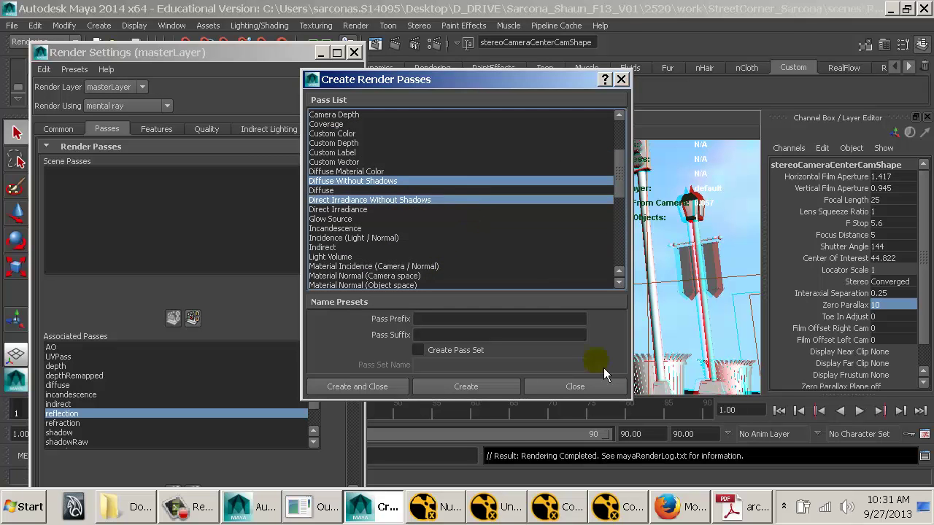
pyautogui.click(600, 386)
pyautogui.hotkey('alt', 'Tab')
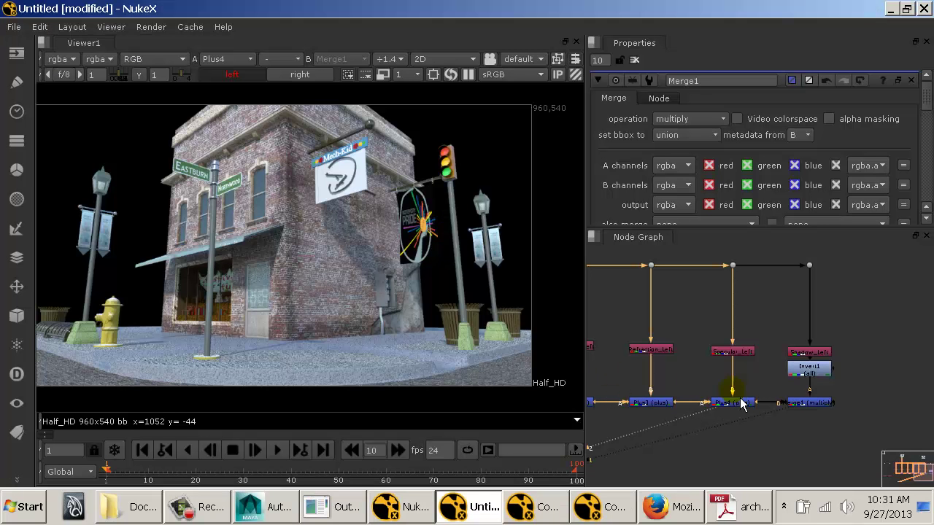
# Move the Shadow_Left and Invert nodes up to make room above the multiply Merge.
pyautogui.click(804, 370)
pyautogui.click(820, 353)
pyautogui.moveTo(819, 353); pyautogui.dragTo(825, 372)
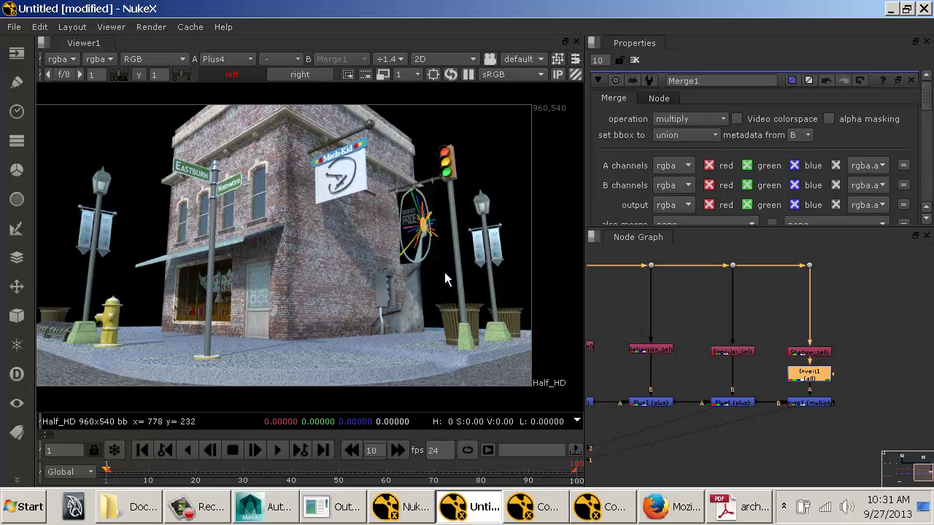
pyautogui.click(859, 355)
pyautogui.moveTo(828, 356)
pyautogui.mouseDown()
pyautogui.moveTo(831, 334)
pyautogui.moveTo(834, 349)
pyautogui.mouseUp()
pyautogui.moveTo(828, 383); pyautogui.dragTo(829, 362)
pyautogui.hotkey('ctrl', 'z')
# Insert a Grade node directly below the Invert node and view the multiply Merge.
pyautogui.click(845, 369)
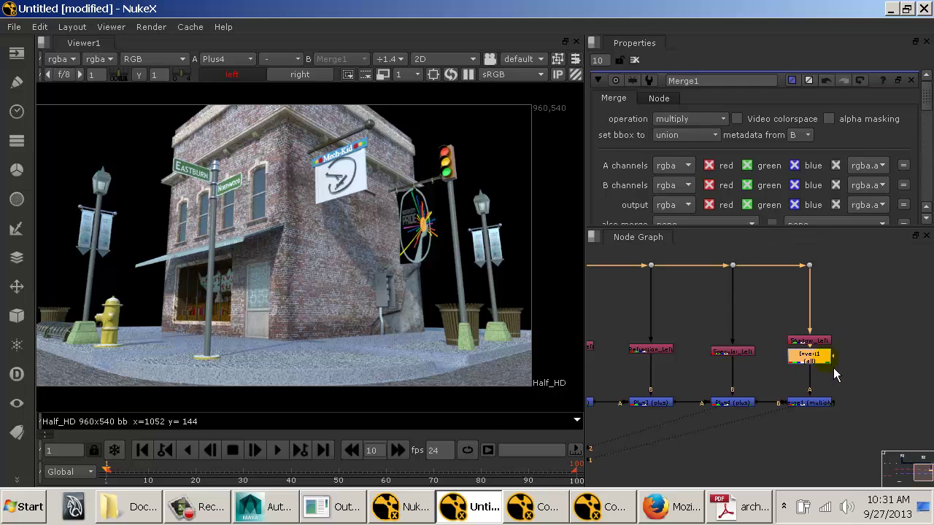
pyautogui.press('g')
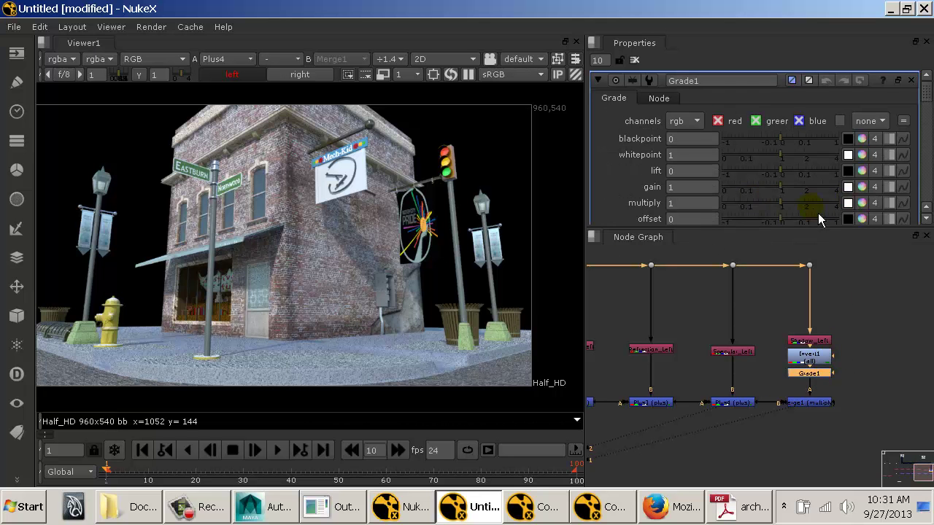
pyautogui.moveTo(800, 210); pyautogui.dragTo(757, 210)
pyautogui.click(826, 403)
pyautogui.press('1')
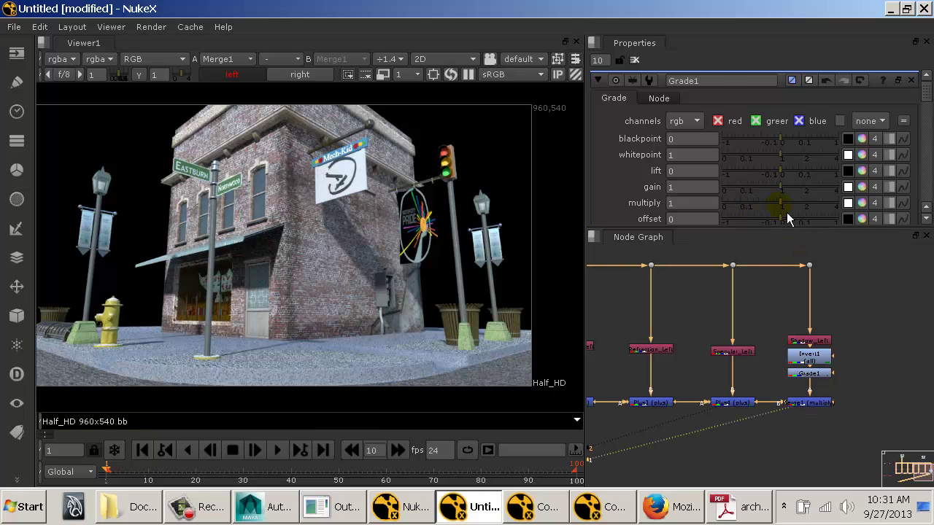
# Set the Grade node's gain to 1.3 and its multiply to 1.3.
pyautogui.scroll(-2, 792, 216)
pyautogui.click(792, 145)
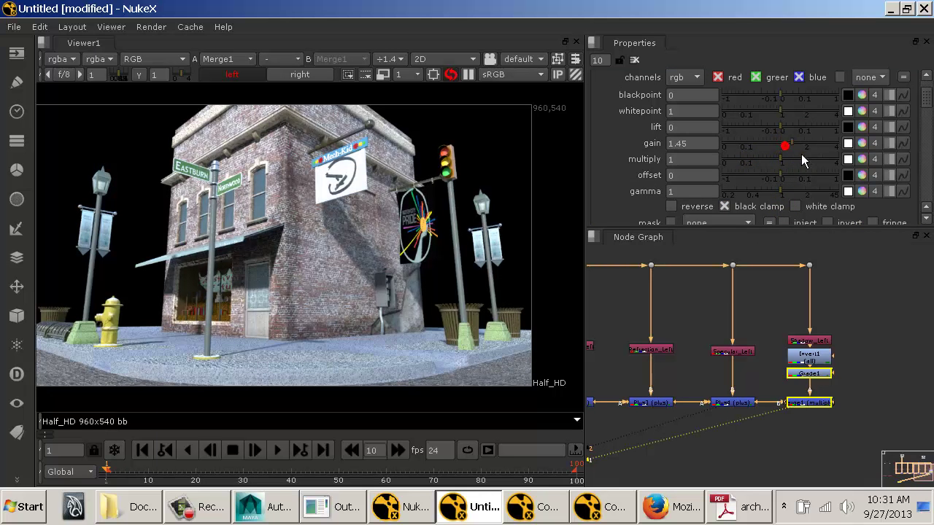
pyautogui.moveTo(792, 148)
pyautogui.mouseDown()
pyautogui.moveTo(769, 149)
pyautogui.moveTo(788, 151)
pyautogui.moveTo(792, 165)
pyautogui.moveTo(787, 158)
pyautogui.mouseUp()
pyautogui.click(794, 163)
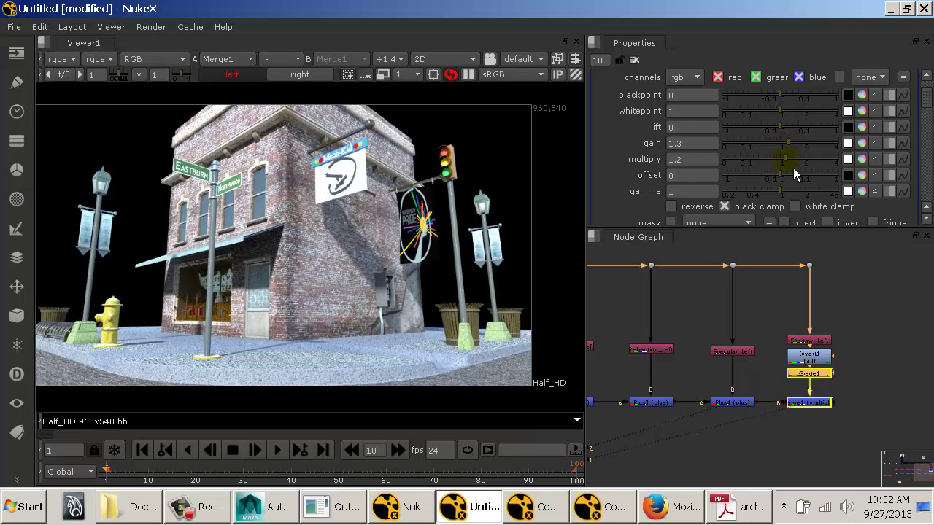
# Set the Grade node's offset to -0.46, and raise only its red channel to 0.56.
pyautogui.click(793, 186)
pyautogui.click(751, 185)
pyautogui.moveTo(751, 184)
pyautogui.mouseDown()
pyautogui.moveTo(732, 183)
pyautogui.moveTo(777, 183)
pyautogui.moveTo(740, 183)
pyautogui.moveTo(761, 184)
pyautogui.moveTo(748, 185)
pyautogui.mouseUp()
pyautogui.click(862, 175)
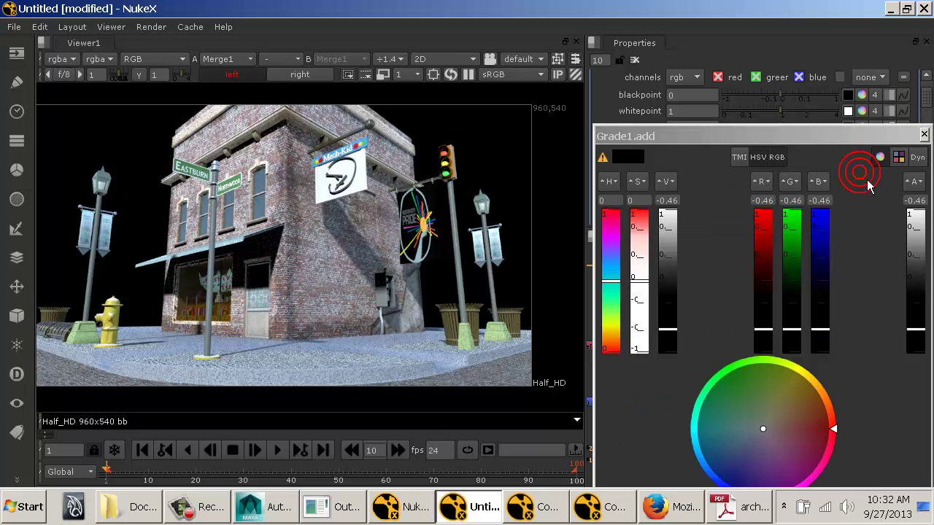
pyautogui.moveTo(769, 241); pyautogui.dragTo(770, 233)
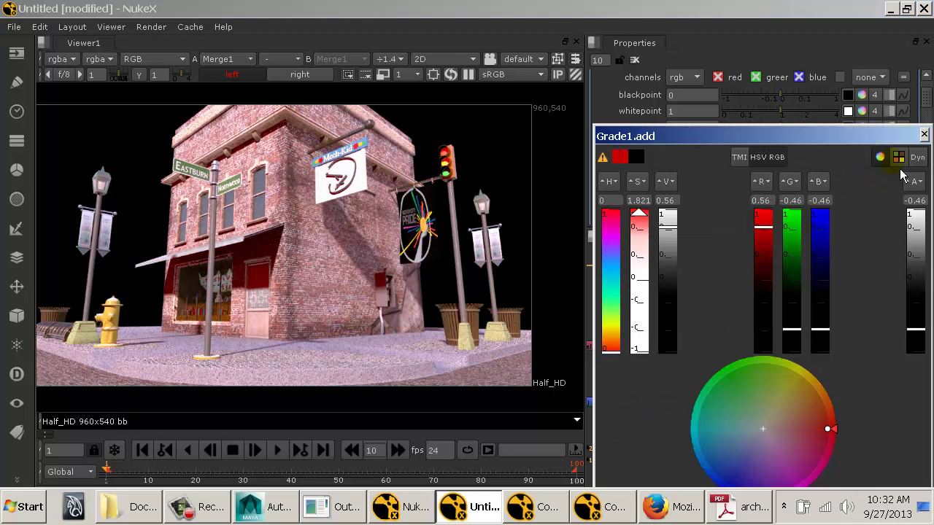
pyautogui.click(924, 135)
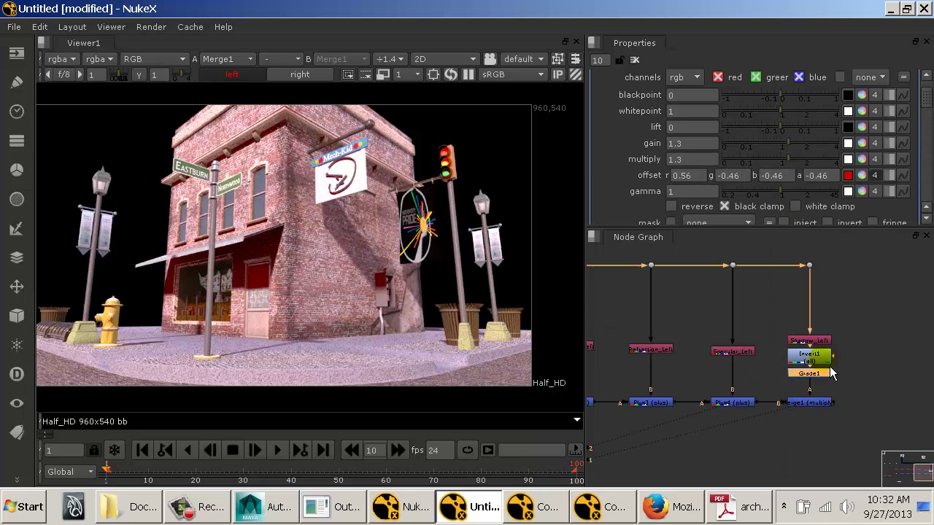
# View the Grade node by itself, enable its white clamp, and view the multiply Merge again.
pyautogui.press('1')
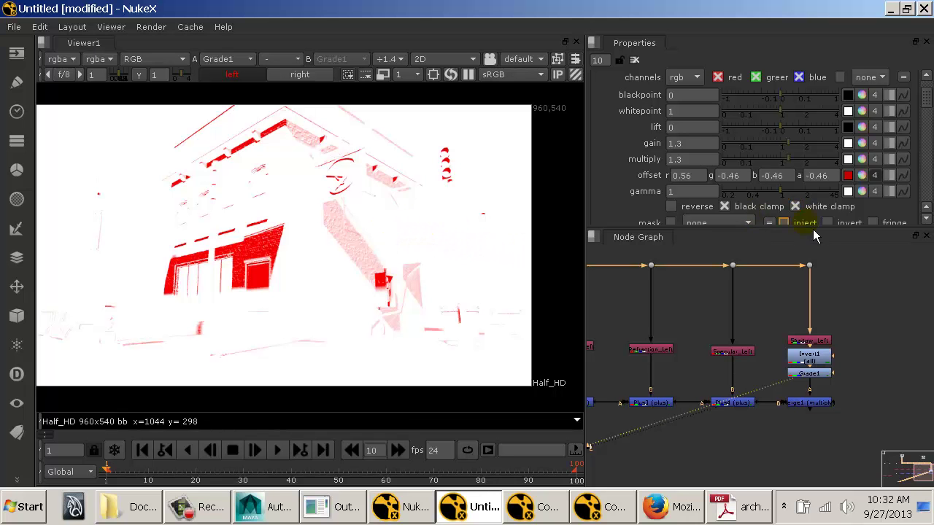
pyautogui.click(803, 206)
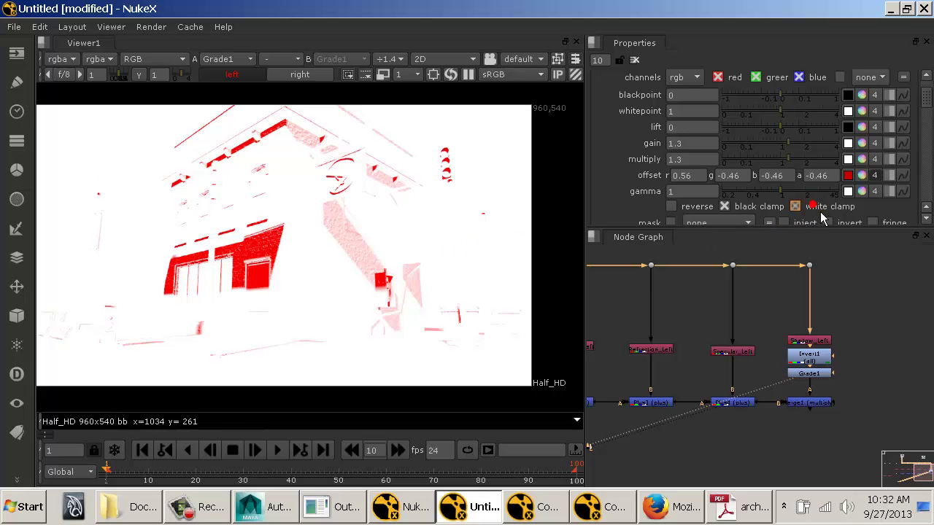
pyautogui.click(808, 400)
pyautogui.press('1')
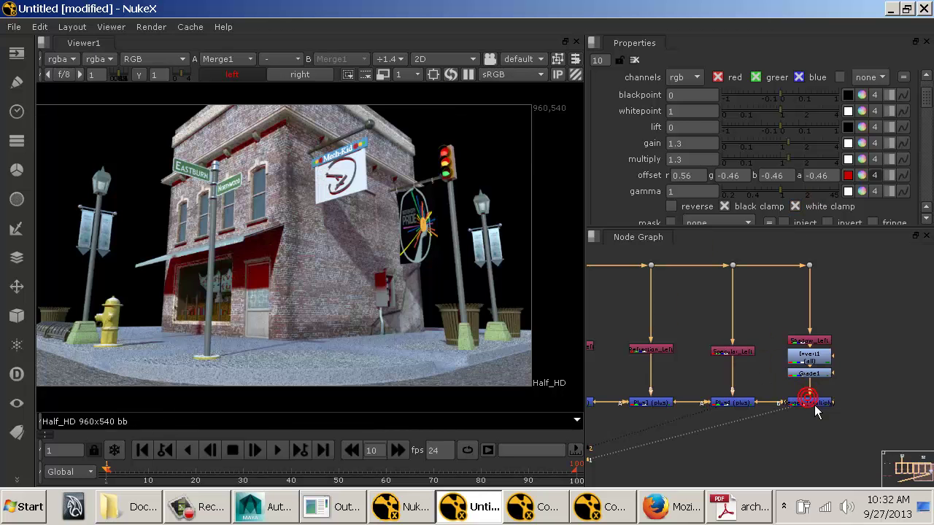
# Tint the shadows by setting the Grade node's offset to red 0.64, green 0.38 and blue 0.03.
pyautogui.click(861, 176)
pyautogui.moveTo(767, 226)
pyautogui.mouseDown()
pyautogui.moveTo(770, 240)
pyautogui.moveTo(766, 223)
pyautogui.mouseUp()
pyautogui.moveTo(799, 267)
pyautogui.mouseDown()
pyautogui.moveTo(797, 229)
pyautogui.moveTo(795, 237)
pyautogui.moveTo(831, 250)
pyautogui.moveTo(838, 276)
pyautogui.mouseUp()
pyautogui.click(820, 232)
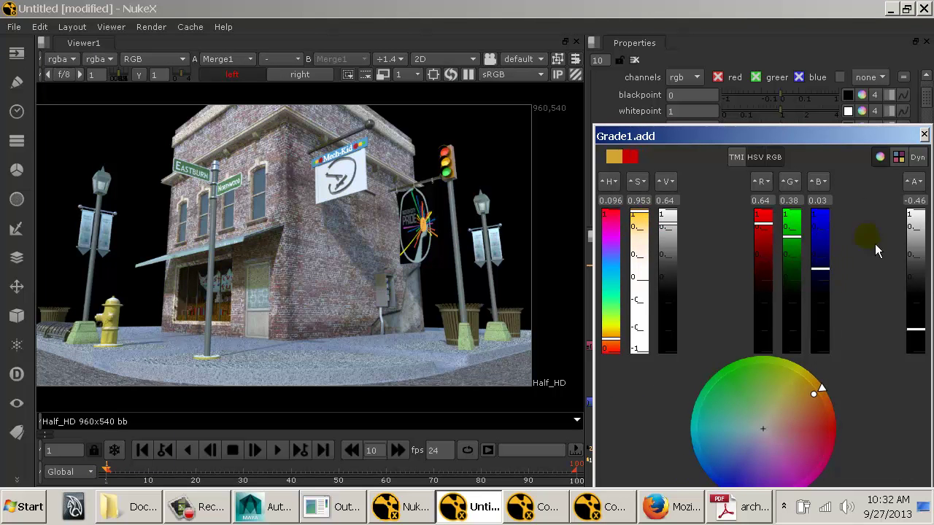
pyautogui.click(924, 135)
# Select the Shadow_Left, Invert, Grade and multiply Merge nodes together.
pyautogui.moveTo(857, 334); pyautogui.dragTo(834, 344)
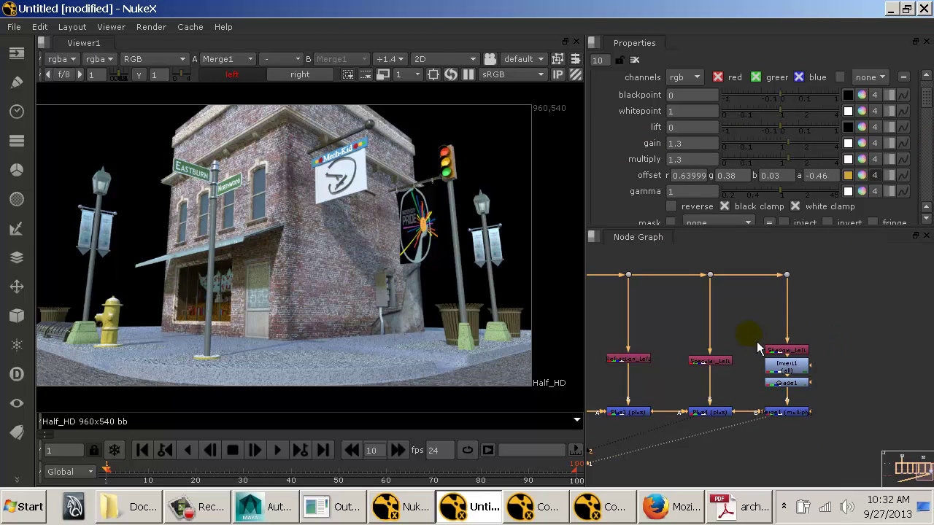
pyautogui.moveTo(759, 365); pyautogui.dragTo(857, 400)
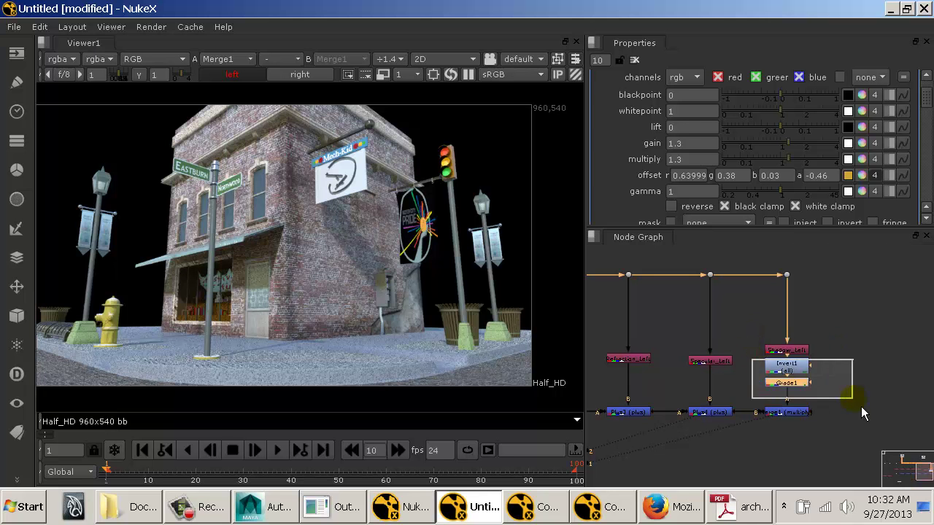
pyautogui.moveTo(758, 321); pyautogui.dragTo(820, 418)
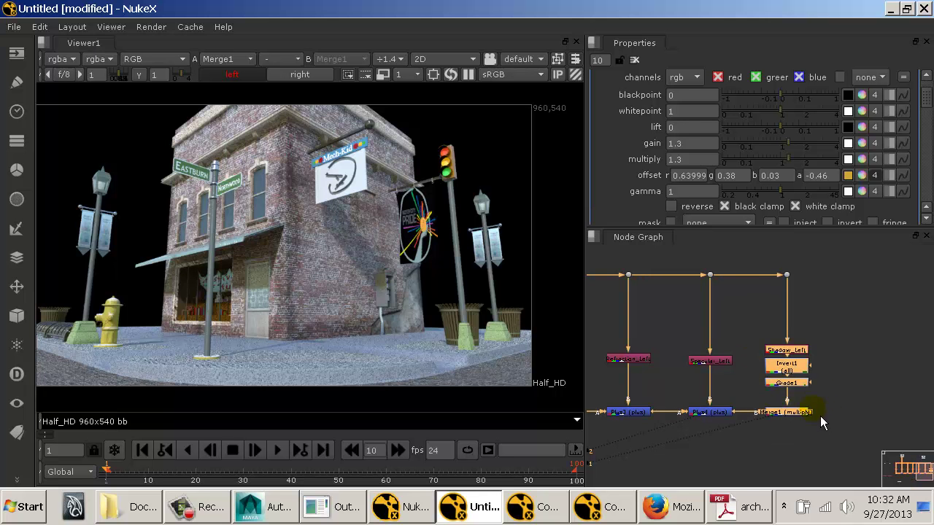
pyautogui.moveTo(825, 322); pyautogui.dragTo(857, 315)
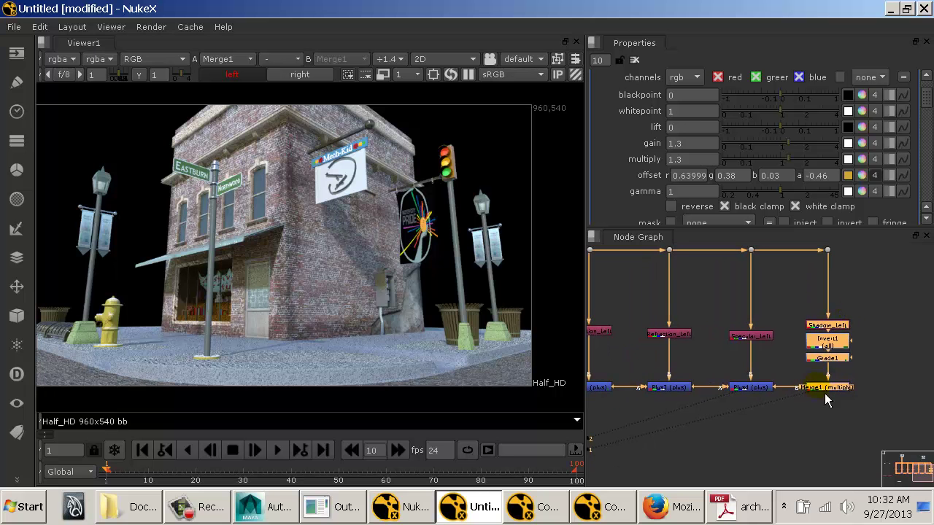
# Move the shadow branch's nodes up under their top Dot and route the multiply Merge's B connection through a corner Dot beside Plus4.
pyautogui.moveTo(777, 413); pyautogui.dragTo(869, 284)
pyautogui.moveTo(850, 315); pyautogui.dragTo(850, 337)
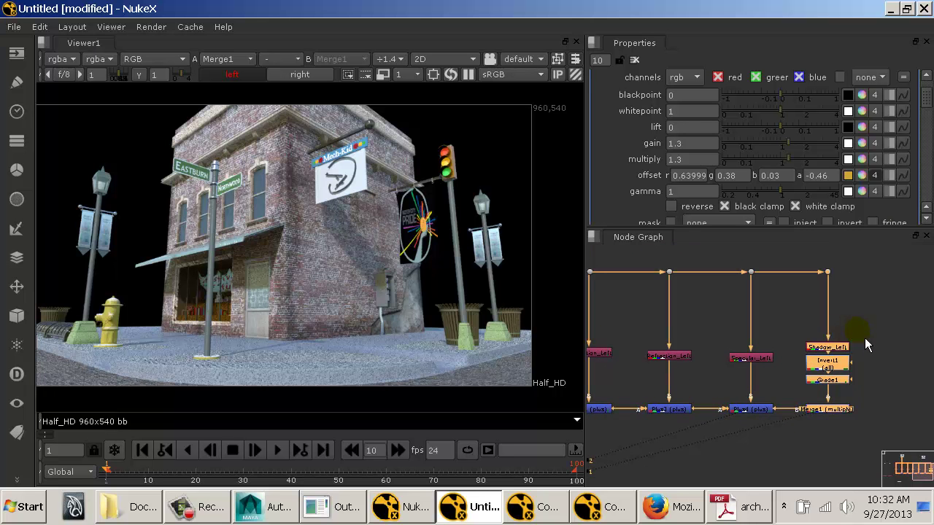
pyautogui.click(857, 331)
pyautogui.moveTo(797, 439); pyautogui.dragTo(829, 378)
pyautogui.click(782, 358)
pyautogui.moveTo(791, 310); pyautogui.dragTo(838, 324)
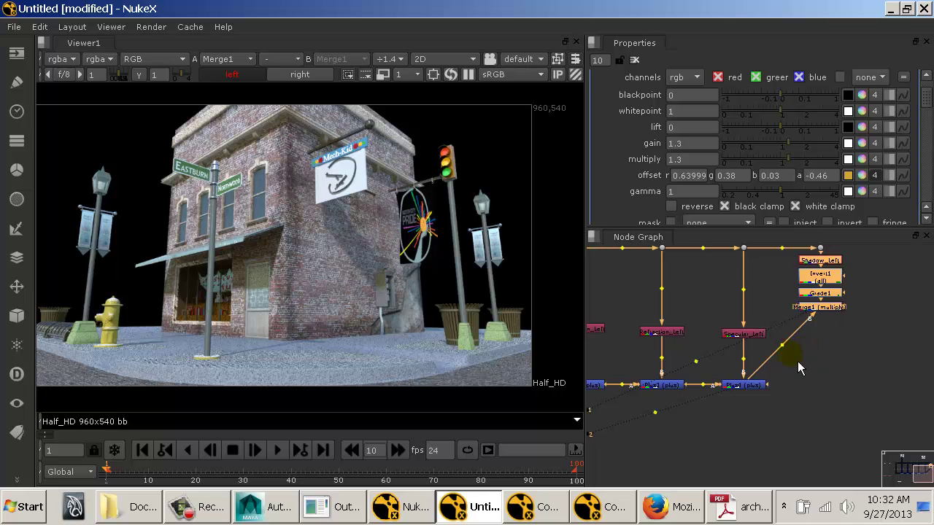
pyautogui.moveTo(788, 352); pyautogui.dragTo(835, 391)
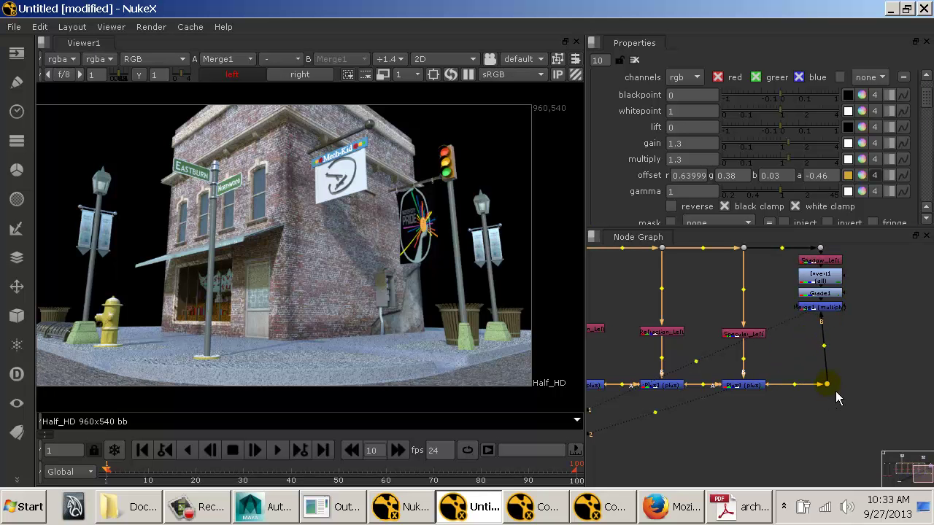
# View the Plus4 merge and place the Viewer node below it.
pyautogui.click(743, 386)
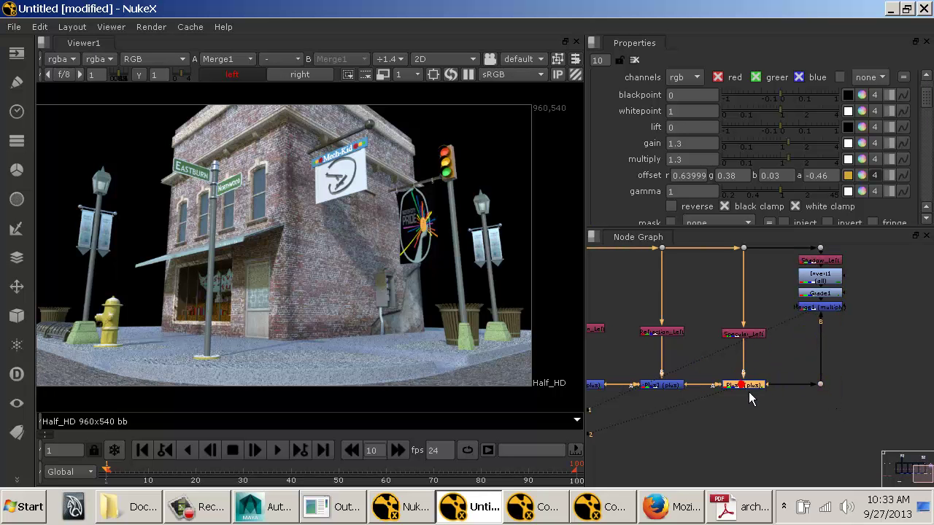
pyautogui.press('1')
pyautogui.rightClick(765, 411)
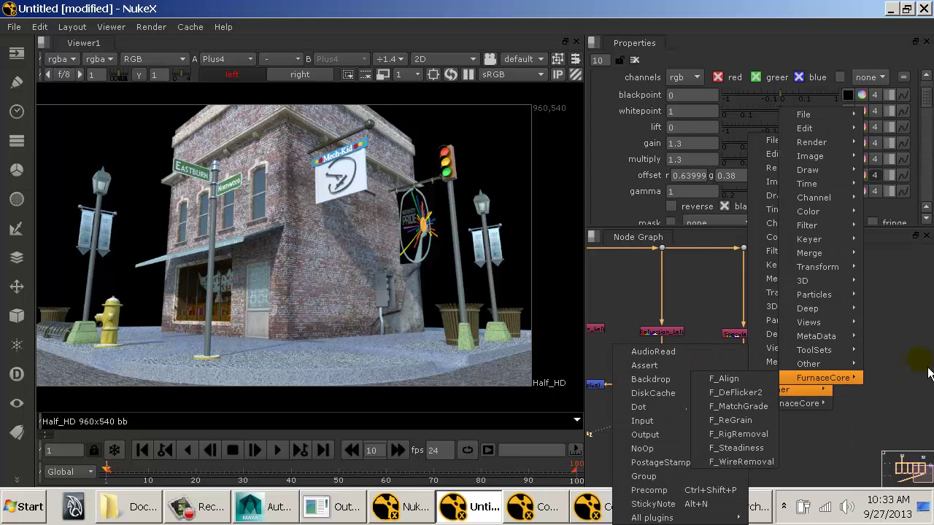
pyautogui.middleClick(896, 367)
pyautogui.click(890, 362)
pyautogui.moveTo(751, 409); pyautogui.dragTo(824, 353)
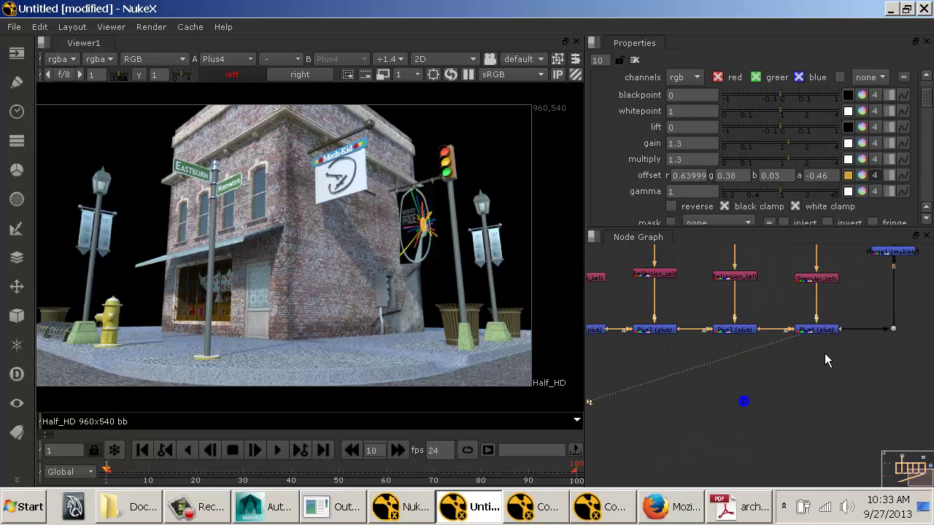
pyautogui.click(823, 334)
pyautogui.moveTo(754, 400); pyautogui.dragTo(850, 365)
pyautogui.scroll(-3, 847, 366)
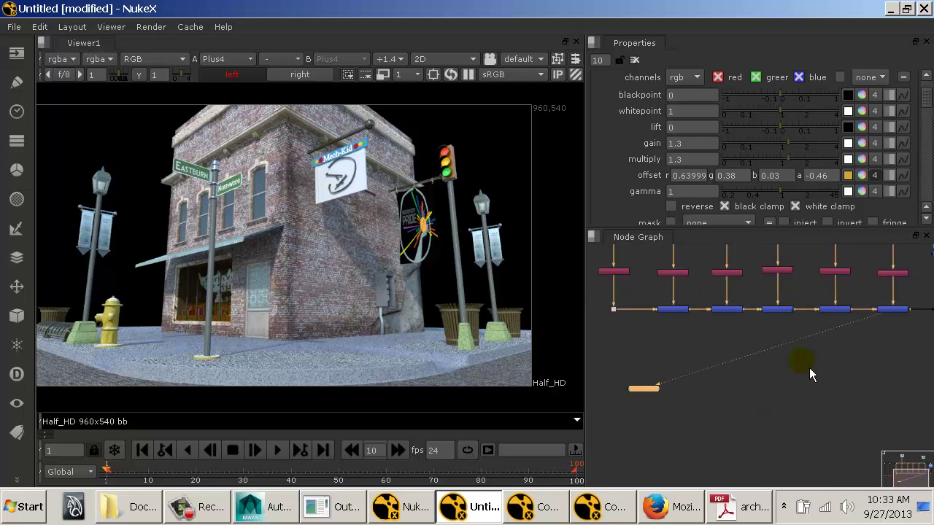
pyautogui.moveTo(770, 391); pyautogui.dragTo(903, 386)
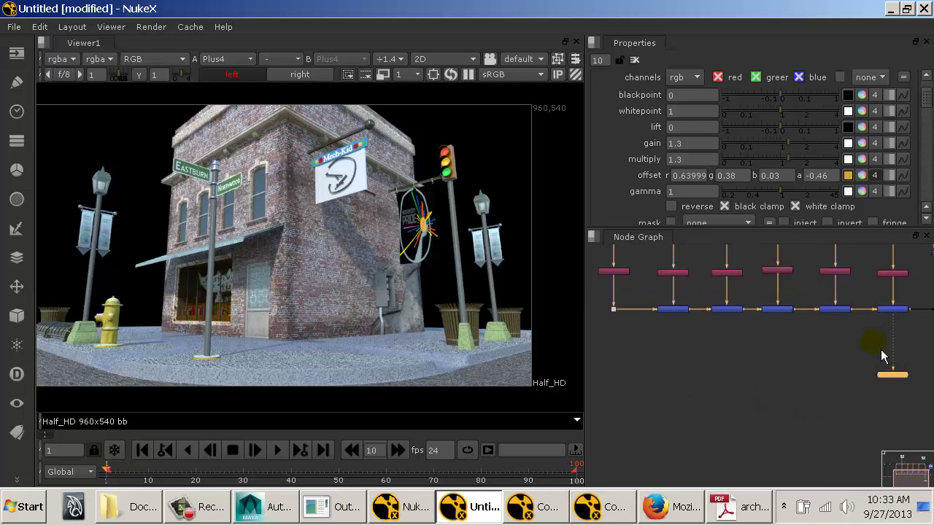
# View the Read node of the left render and alternate repeatedly between it and the Plus4 result to compare them.
pyautogui.moveTo(867, 334); pyautogui.dragTo(798, 453)
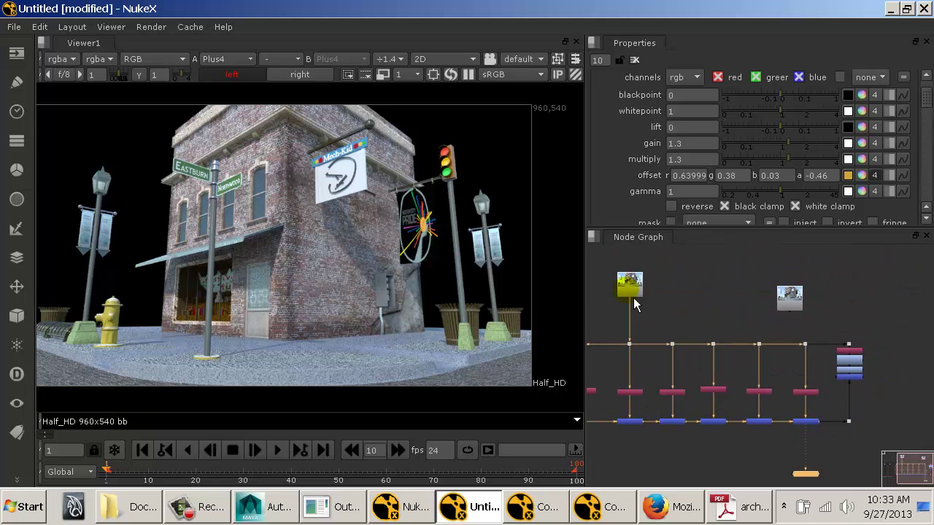
pyautogui.click(635, 289)
pyautogui.press('1')
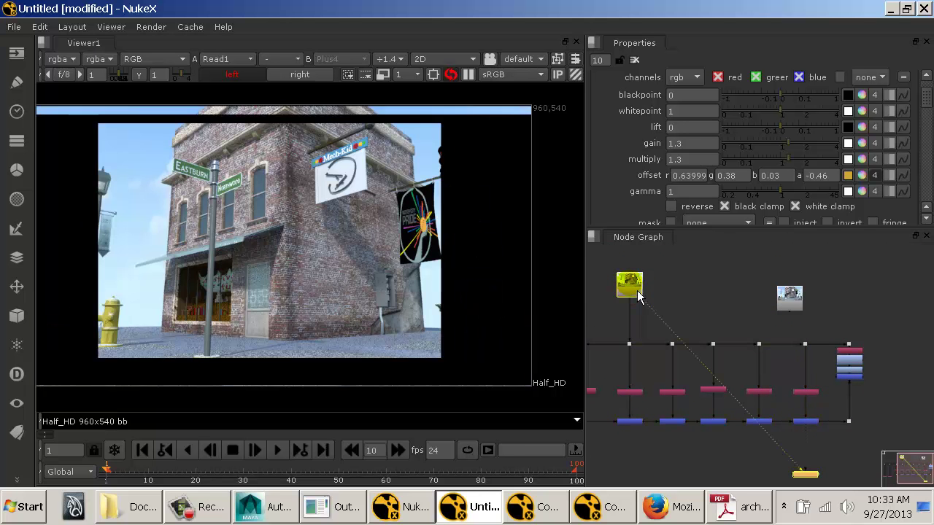
pyautogui.click(702, 299)
pyautogui.press('1')
pyautogui.press('2')
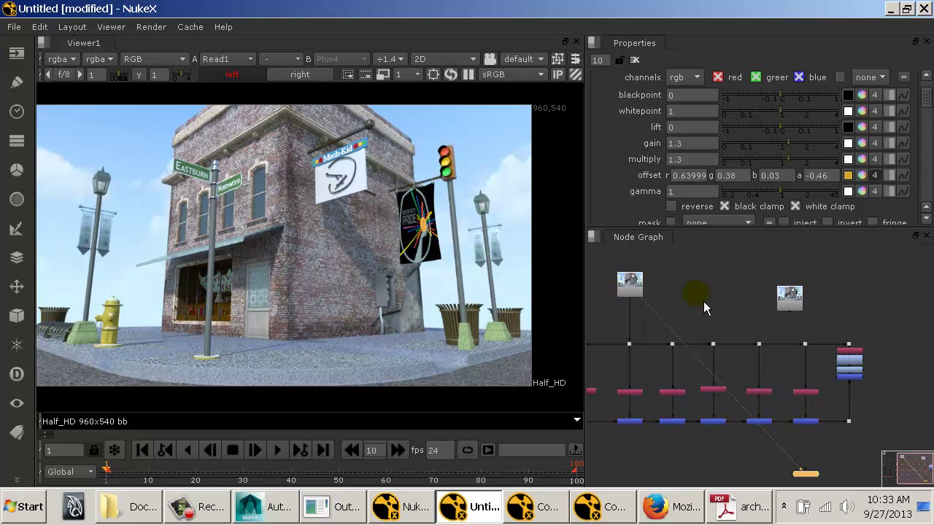
pyautogui.press('1')
pyautogui.press('2')
pyautogui.press('1')
pyautogui.press('2')
pyautogui.press('2')
pyautogui.press('1')
pyautogui.press('2')
pyautogui.press('1')
# View the Plus4 merge again, and check it once more against the original render from the Read node.
pyautogui.click(713, 343)
pyautogui.click(806, 422)
pyautogui.press('1')
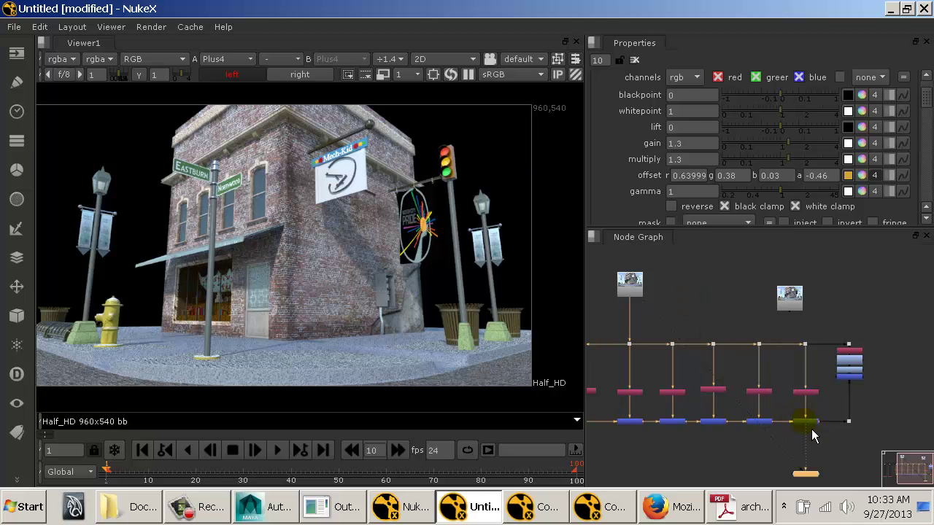
pyautogui.click(642, 291)
pyautogui.press('1')
pyautogui.press('2')
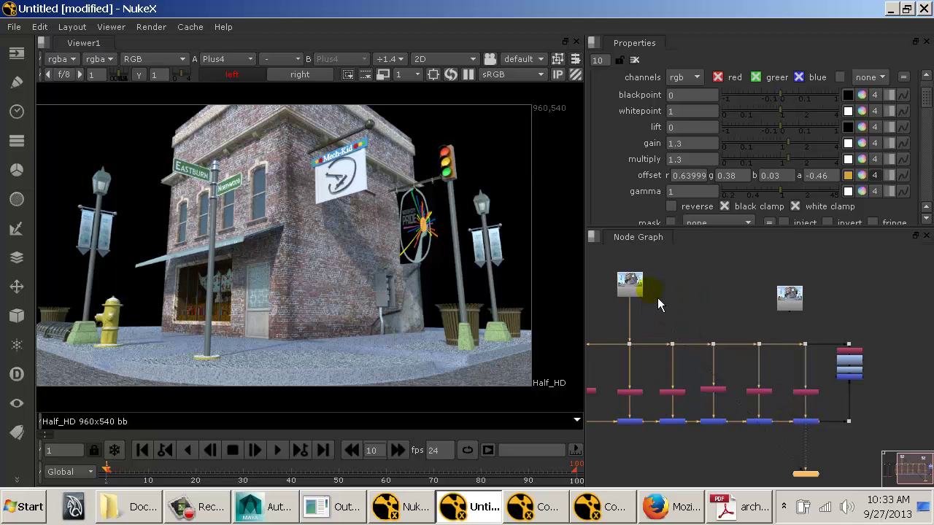
pyautogui.press('1')
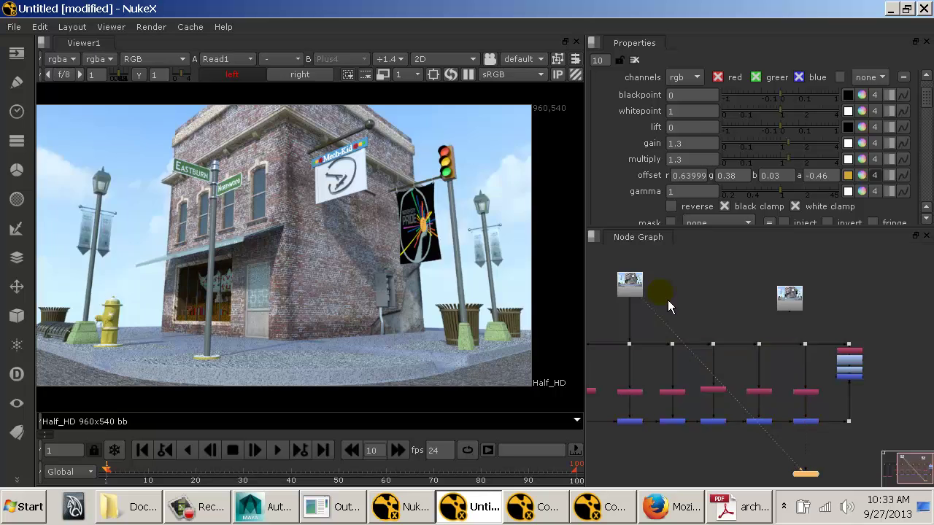
pyautogui.press('2')
pyautogui.press('1')
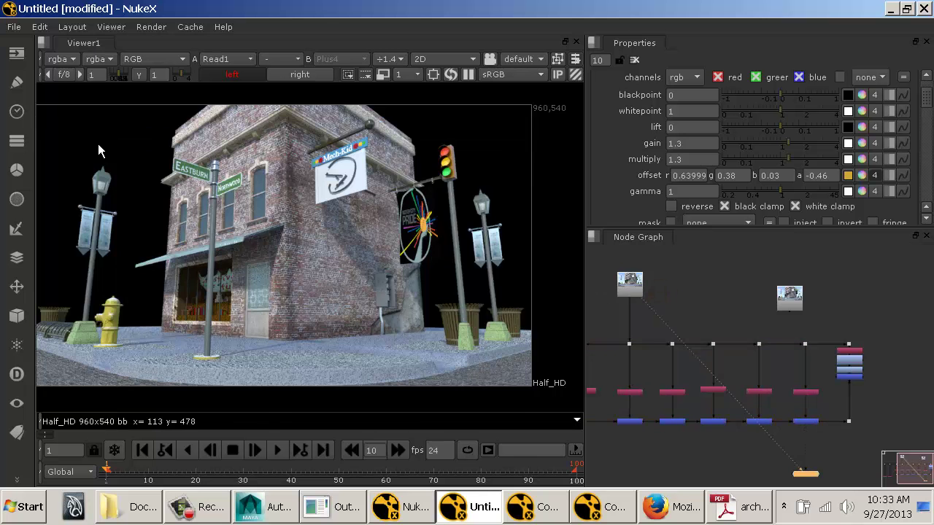
# View the Depth_Remap_Left pass and the AO_Left pass by themselves.
pyautogui.moveTo(644, 370); pyautogui.dragTo(743, 369)
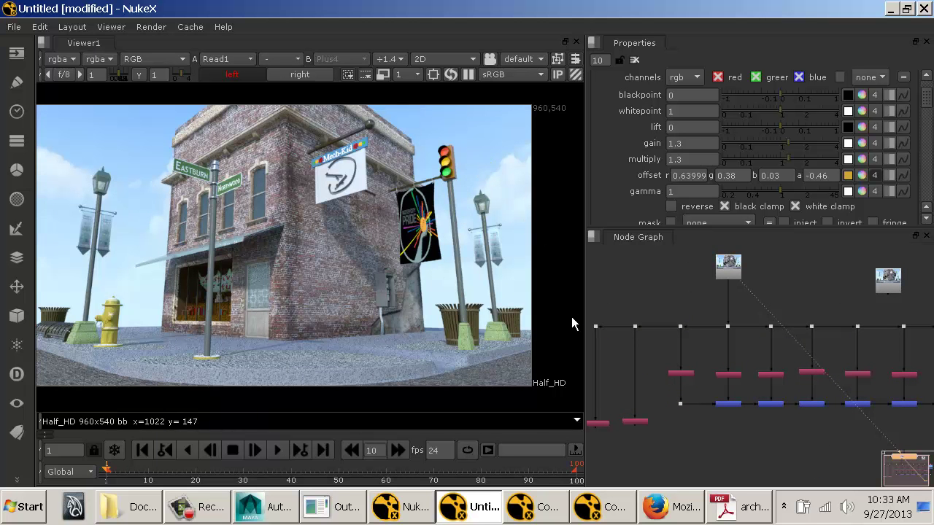
pyautogui.click(600, 422)
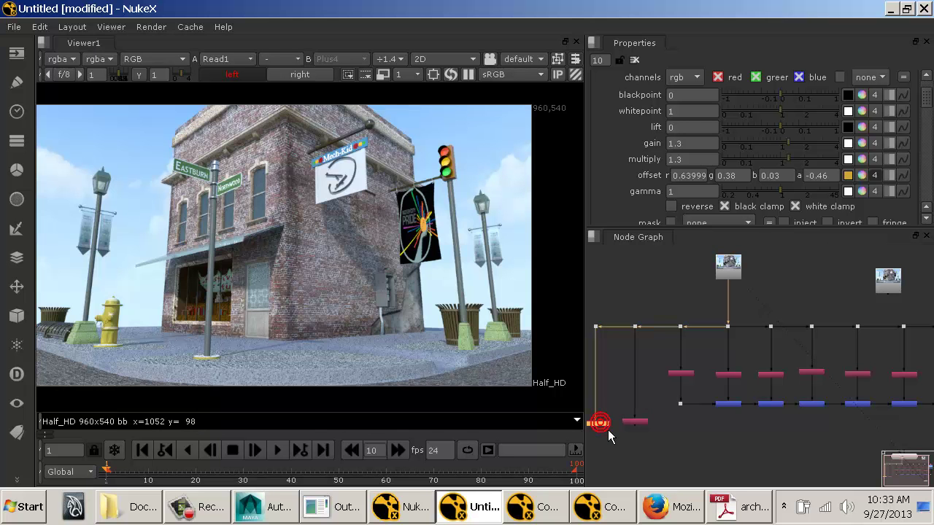
pyautogui.press('1')
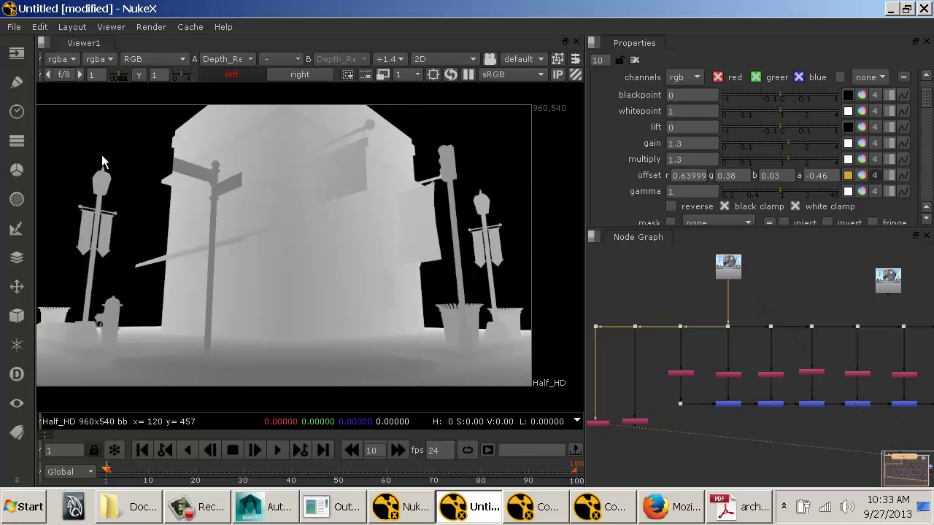
pyautogui.click(626, 422)
pyautogui.press('1')
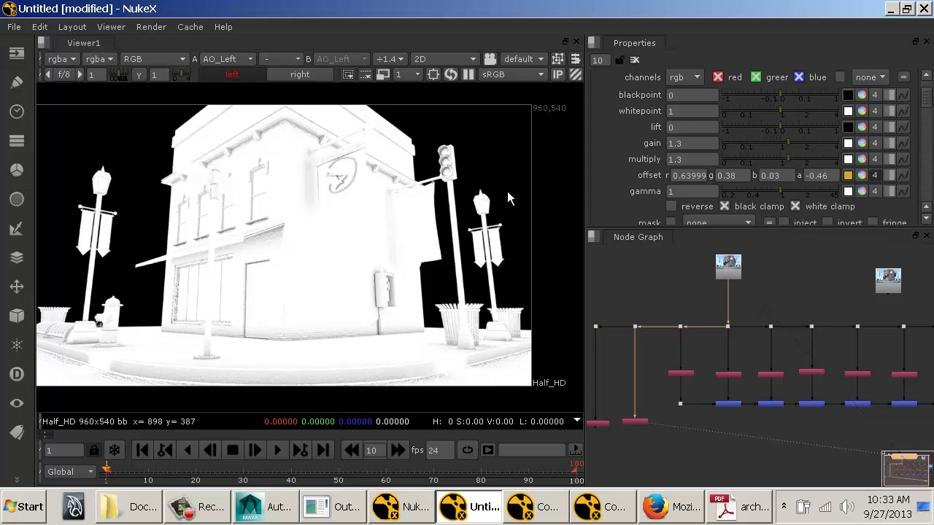
pyautogui.click(658, 367)
# Return the viewer to the Plus4 merge and locate the Specular_Left node feeding it.
pyautogui.moveTo(829, 401); pyautogui.dragTo(860, 391)
pyautogui.moveTo(848, 422); pyautogui.dragTo(849, 381)
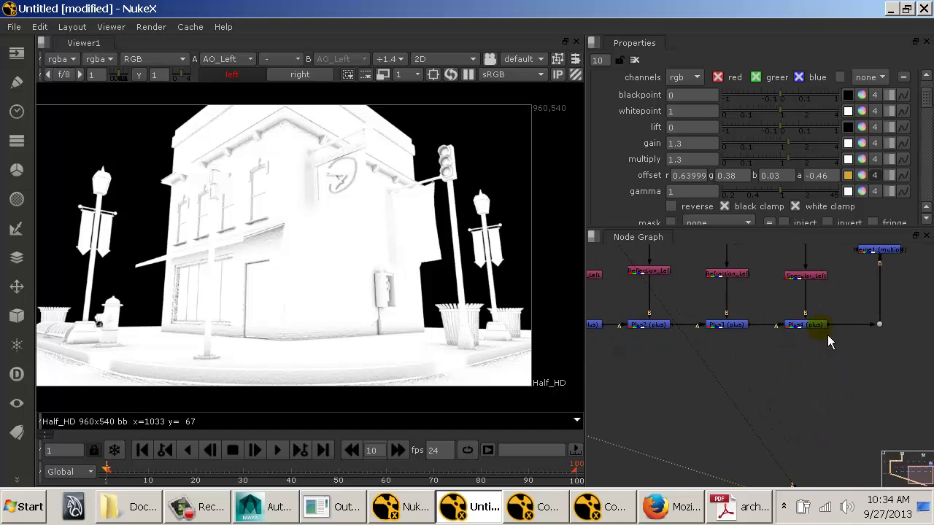
pyautogui.click(821, 326)
pyautogui.press('1')
pyautogui.moveTo(825, 336); pyautogui.dragTo(807, 457)
pyautogui.click(823, 381)
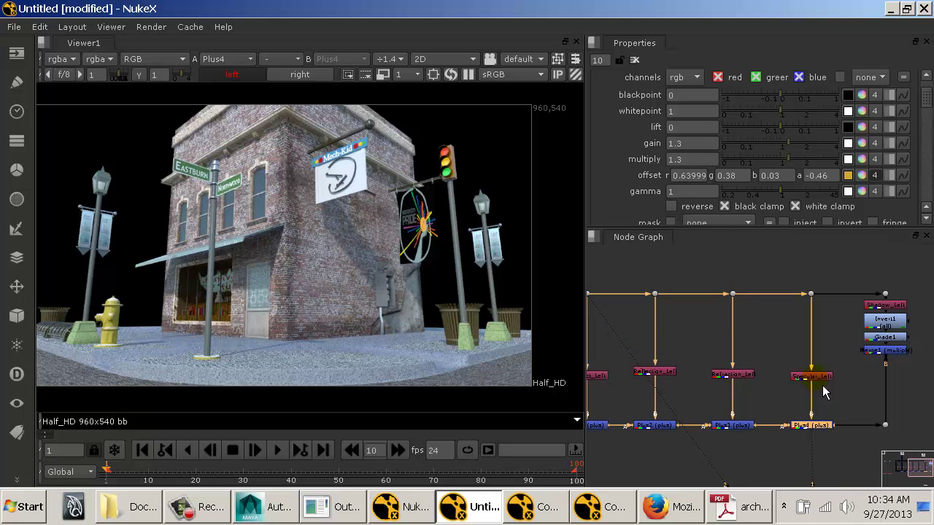
pyautogui.click(822, 384)
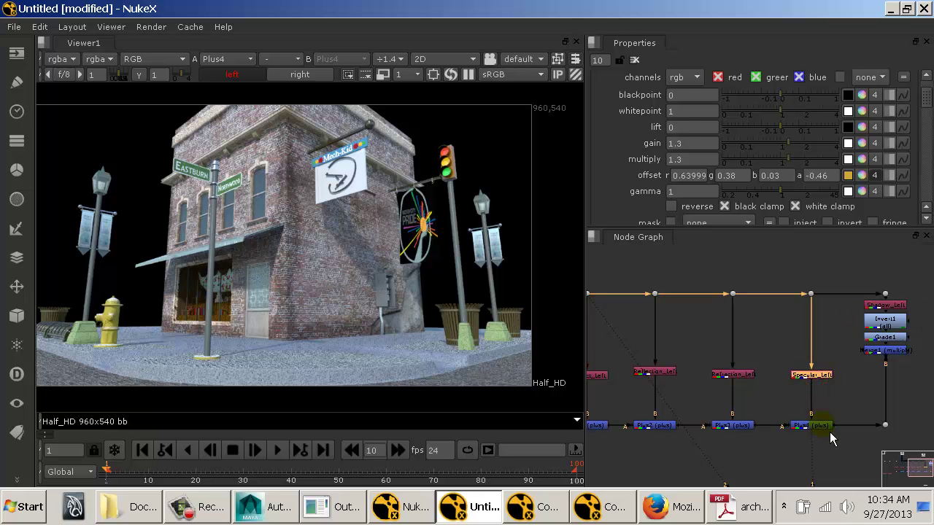
# Add a multiply Merge node fed by the AO_Left pass.
pyautogui.moveTo(815, 447); pyautogui.dragTo(850, 333)
pyautogui.moveTo(795, 369); pyautogui.dragTo(854, 366)
pyautogui.scroll(-2, 825, 346)
pyautogui.moveTo(818, 372); pyautogui.dragTo(879, 380)
pyautogui.click(648, 360)
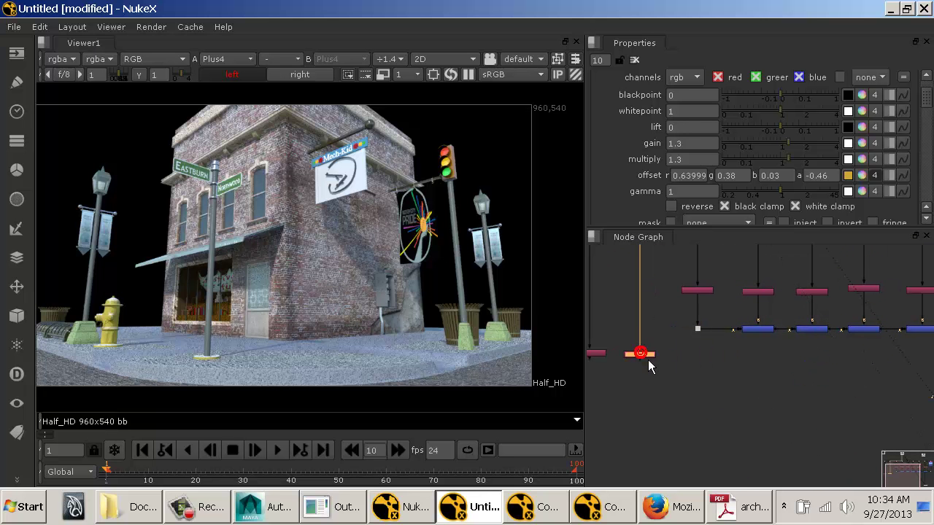
pyautogui.moveTo(785, 376); pyautogui.dragTo(675, 390)
pyautogui.moveTo(795, 346); pyautogui.dragTo(795, 347)
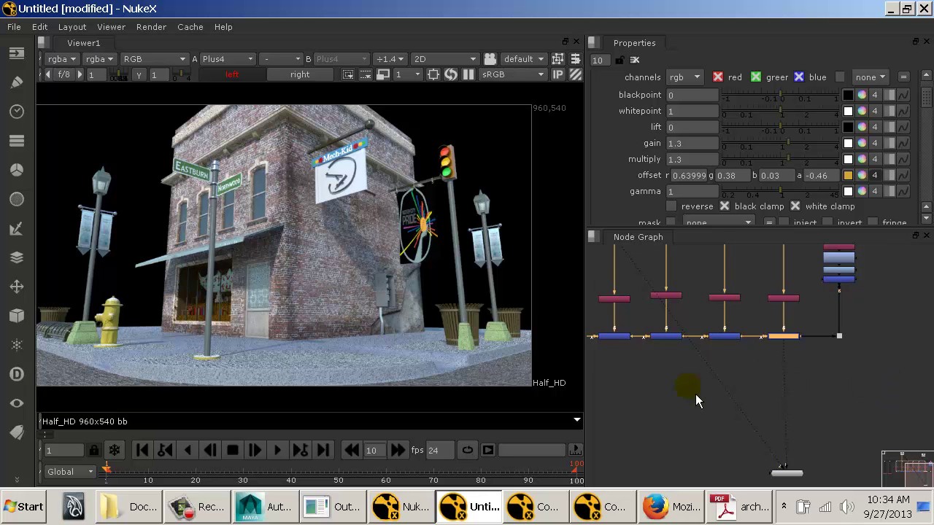
pyautogui.moveTo(612, 387); pyautogui.dragTo(773, 397)
pyautogui.click(603, 373)
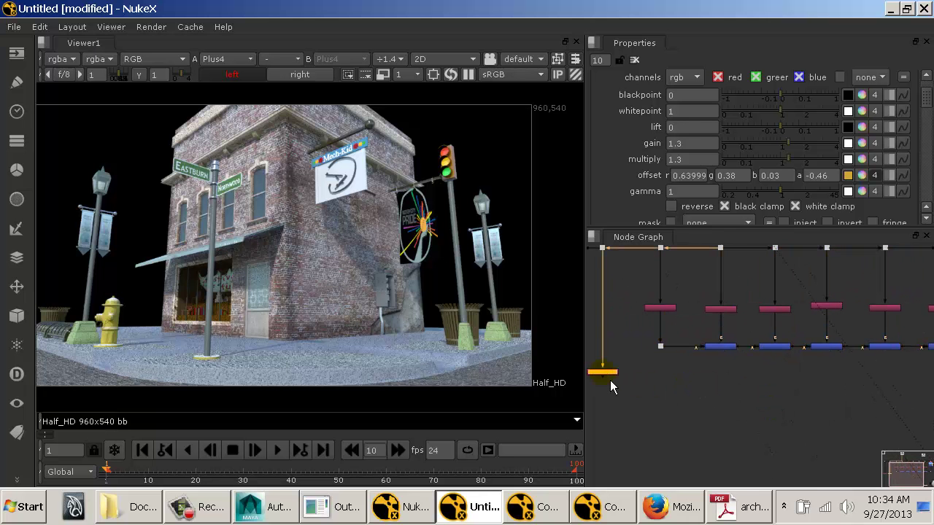
pyautogui.press('Tab')
pyautogui.write('mul')
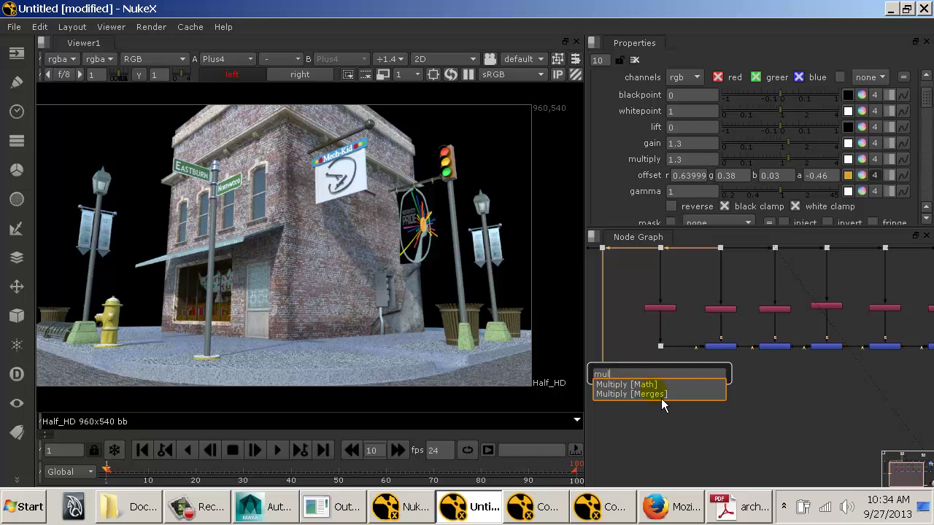
pyautogui.click(665, 394)
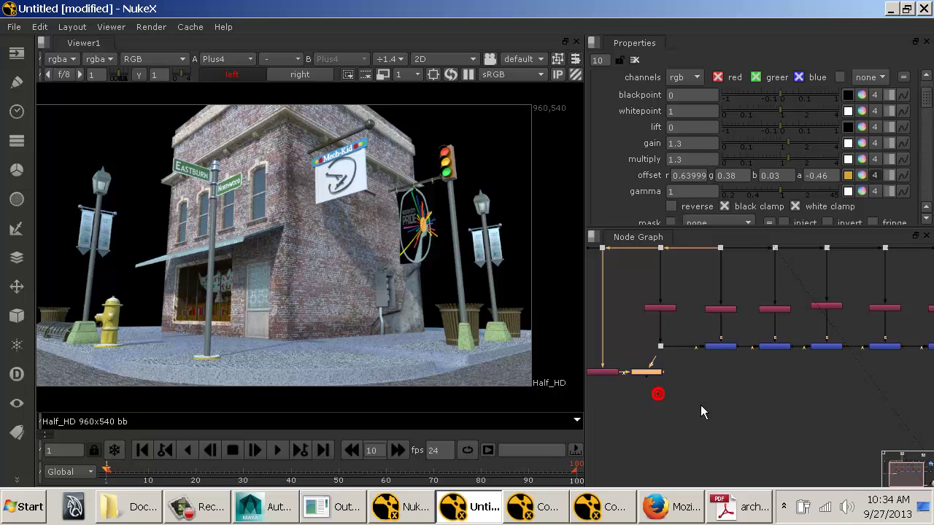
# Connect the B input of the AO multiply Merge to Plus4 and view the multiplied result.
pyautogui.moveTo(660, 389); pyautogui.dragTo(820, 385)
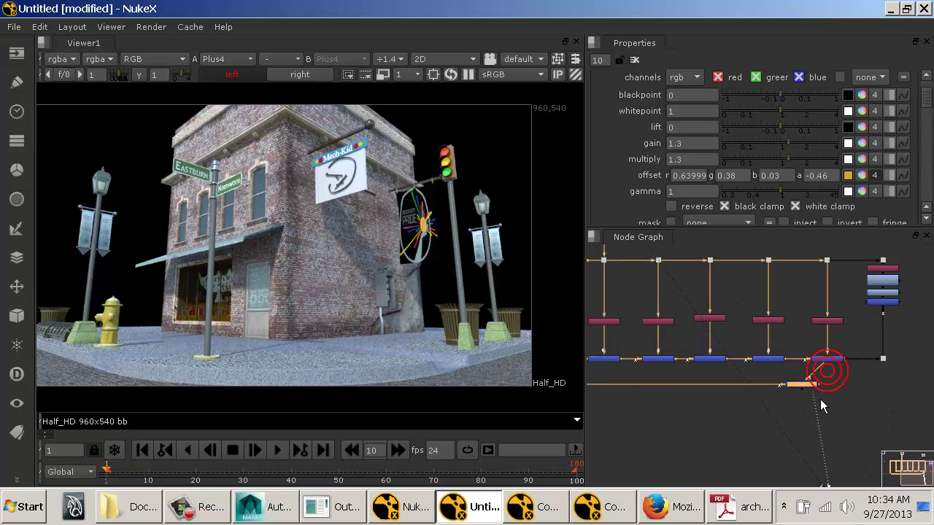
pyautogui.click(785, 439)
pyautogui.moveTo(812, 477); pyautogui.dragTo(752, 457)
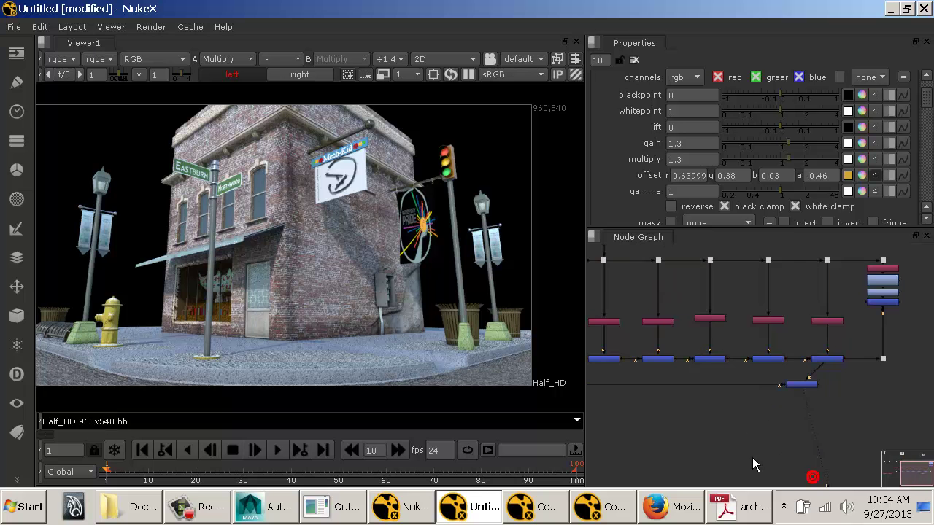
pyautogui.moveTo(787, 432); pyautogui.dragTo(711, 361)
pyautogui.scroll(3, 728, 371)
pyautogui.scroll(-1, 791, 384)
# Align the AO multiply Merge directly under Plus4, and the Viewer node beneath it, using an enlarged node graph.
pyautogui.moveTo(759, 310); pyautogui.dragTo(843, 355)
pyautogui.press('space')
pyautogui.moveTo(580, 365); pyautogui.dragTo(403, 332)
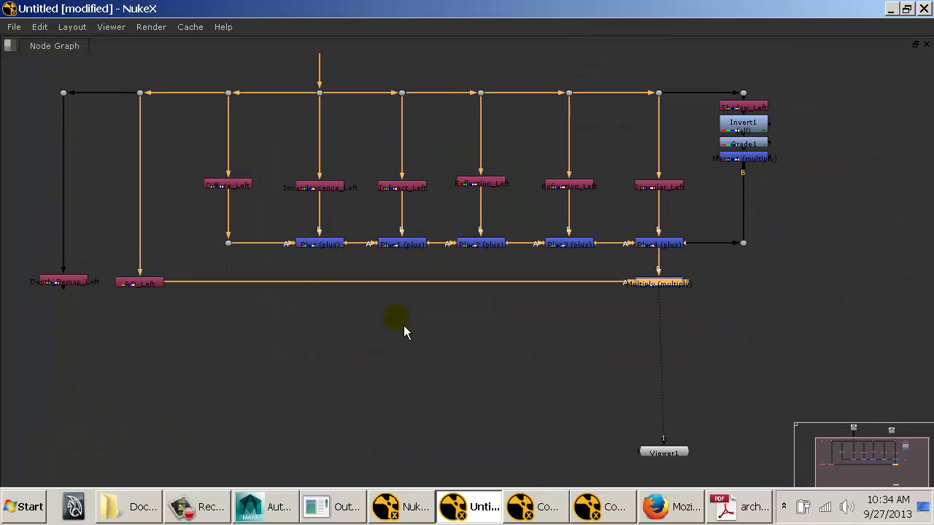
pyautogui.click(146, 285)
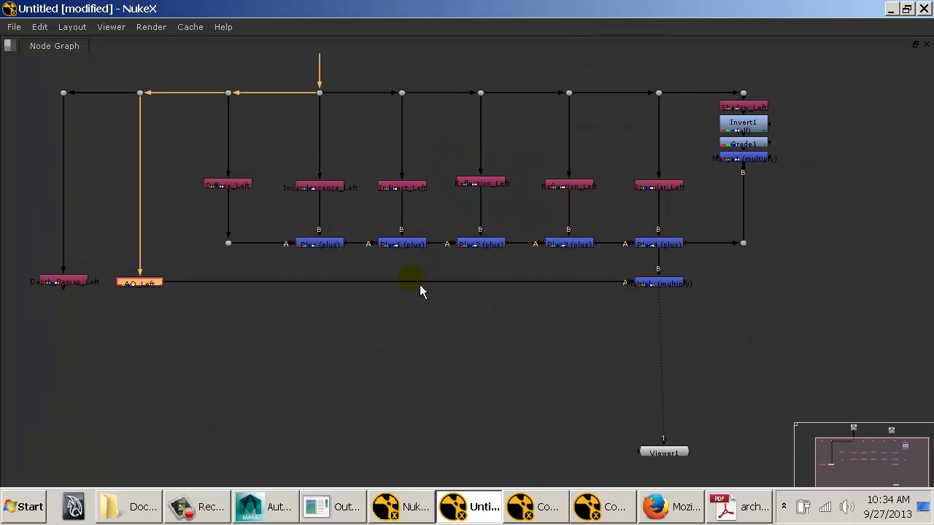
pyautogui.click(661, 292)
pyautogui.moveTo(683, 457); pyautogui.dragTo(677, 454)
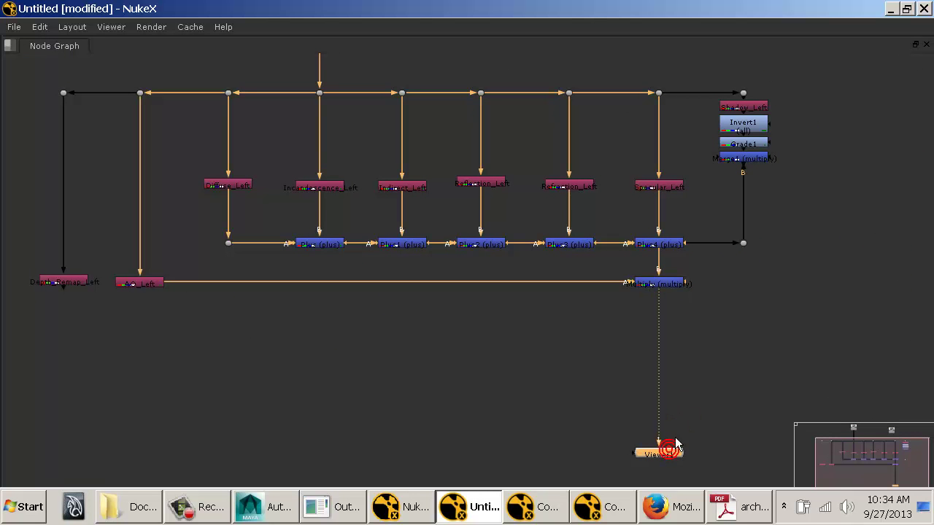
# Trace the connections from Plus4 through the AO multiply Merge to the Viewer node, and return to the normal workspace layout.
pyautogui.click(664, 244)
pyautogui.click(671, 286)
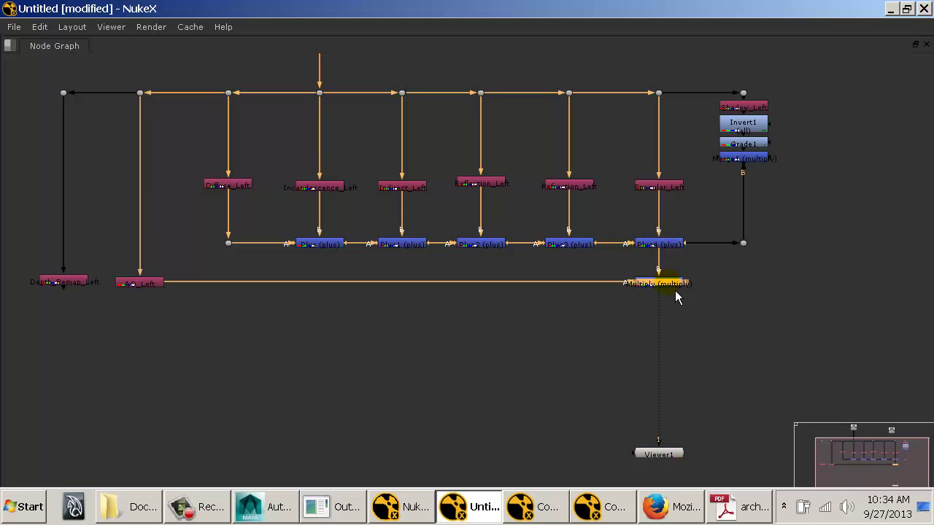
pyautogui.click(668, 244)
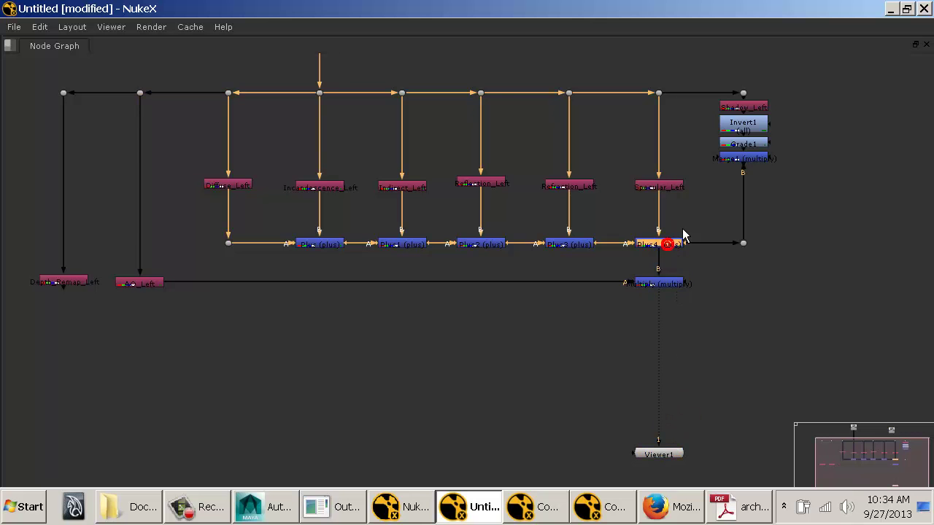
pyautogui.click(665, 284)
pyautogui.click(659, 317)
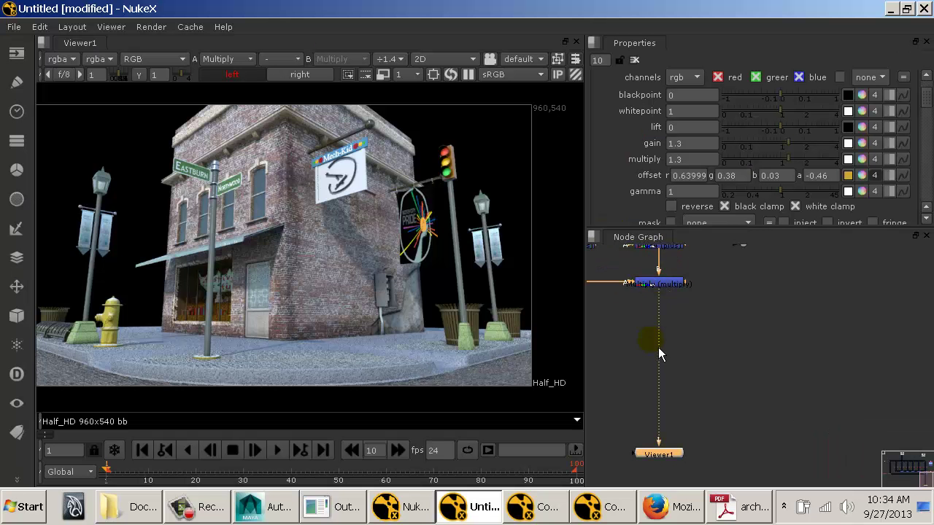
# Toggle the AO multiply Merge off and on repeatedly to compare the whole street-corner image with and without ambient occlusion.
pyautogui.moveTo(781, 396); pyautogui.dragTo(833, 339)
pyautogui.click(808, 290)
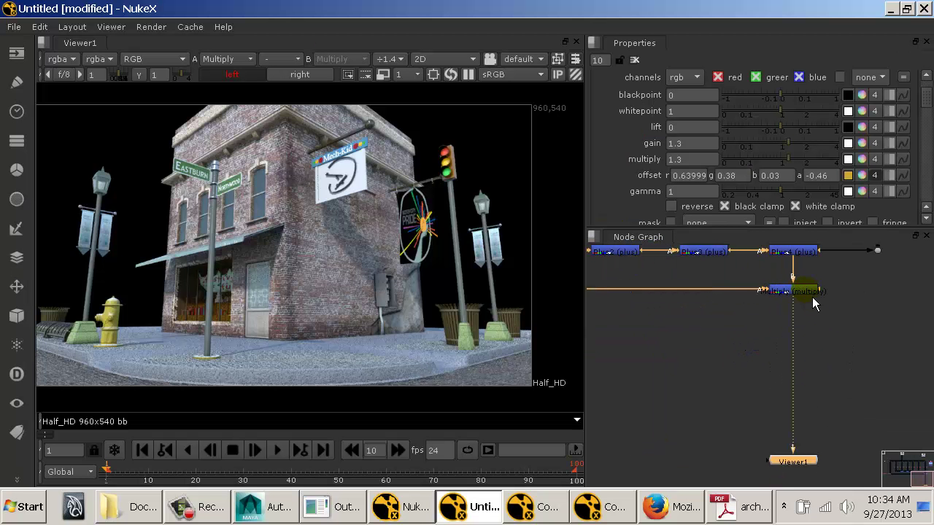
pyautogui.middleClick(646, 339)
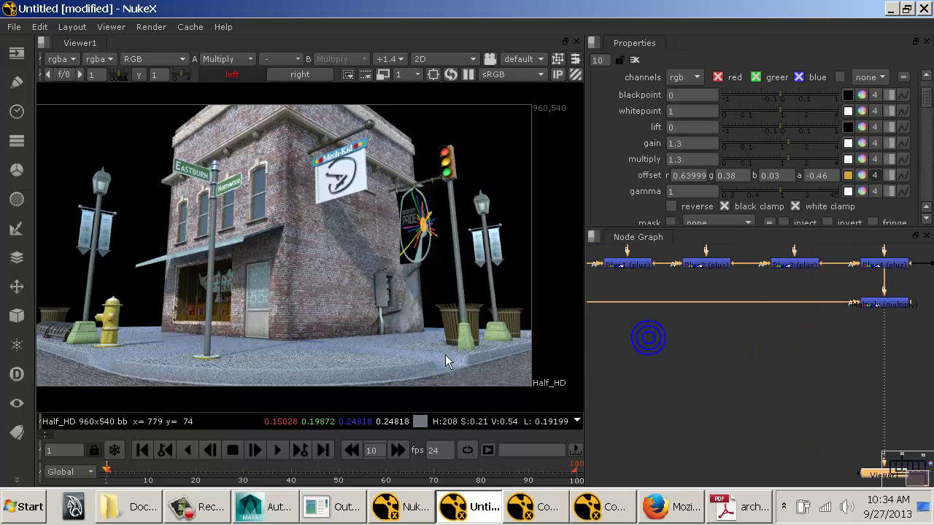
pyautogui.click(317, 308)
pyautogui.click(711, 322)
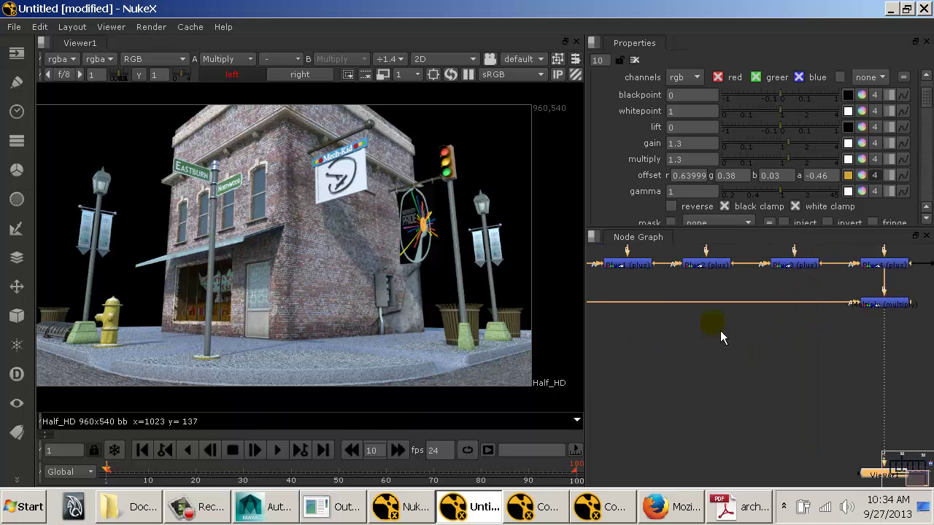
pyautogui.moveTo(837, 340); pyautogui.dragTo(751, 365)
pyautogui.click(796, 337)
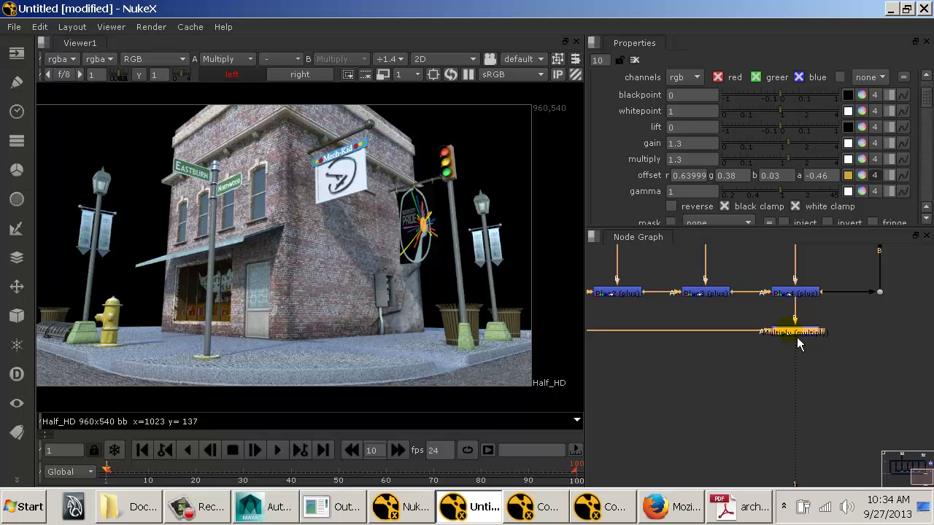
pyautogui.press('d')
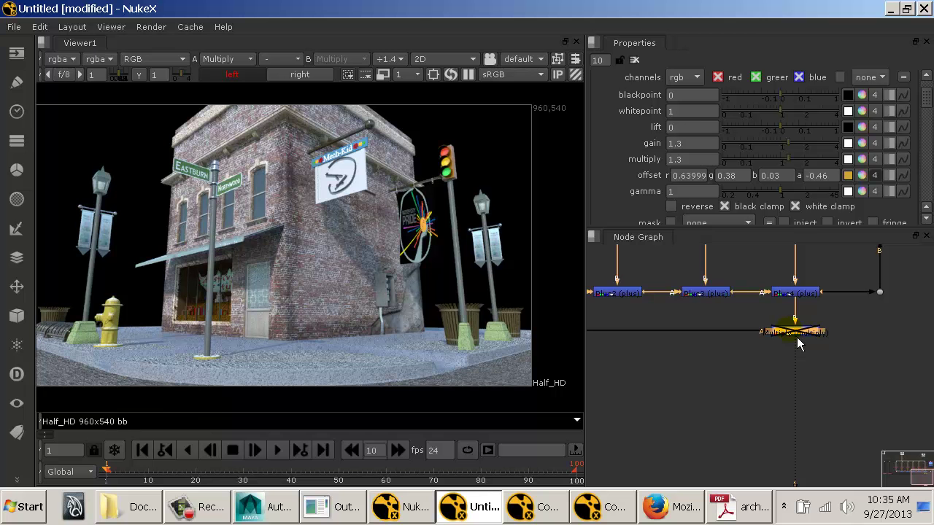
pyautogui.press('d')
pyautogui.press('d')
pyautogui.press('d')
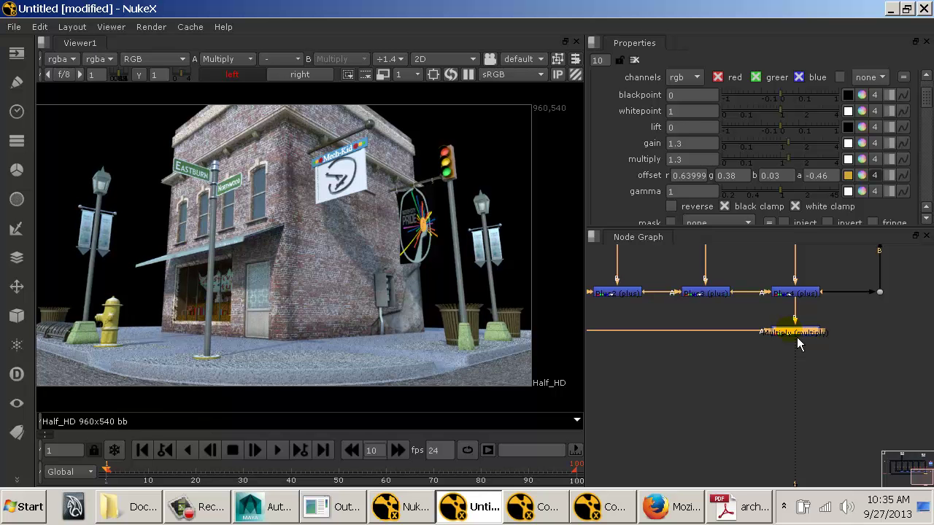
pyautogui.press('d')
pyautogui.press('d')
pyautogui.press('d')
pyautogui.press('d')
pyautogui.press('d')
pyautogui.press('d')
pyautogui.press('d')
pyautogui.press('d')
pyautogui.press('d')
pyautogui.press('d')
pyautogui.press('d')
pyautogui.press('d')
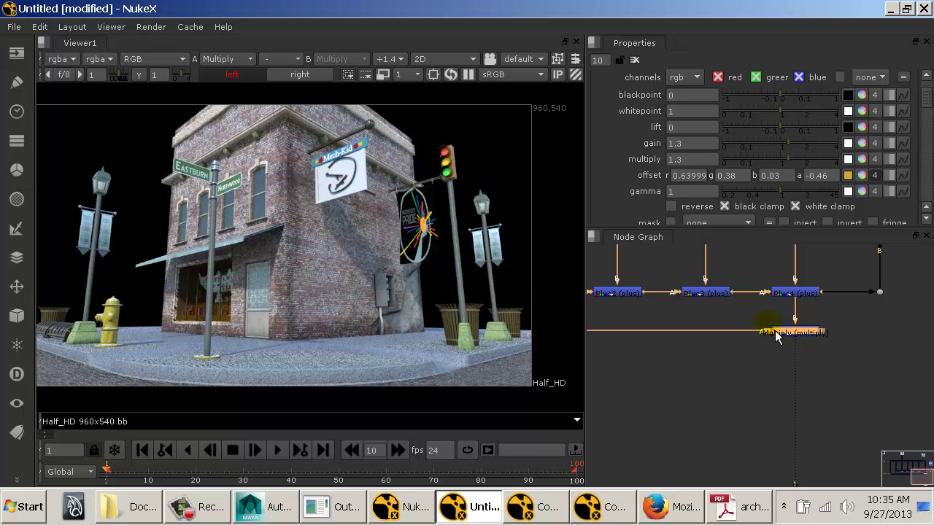
# Compare the ambient occlusion up close around the electrical box on the brick wall by toggling the AO multiply Merge.
pyautogui.scroll(7, 442, 277)
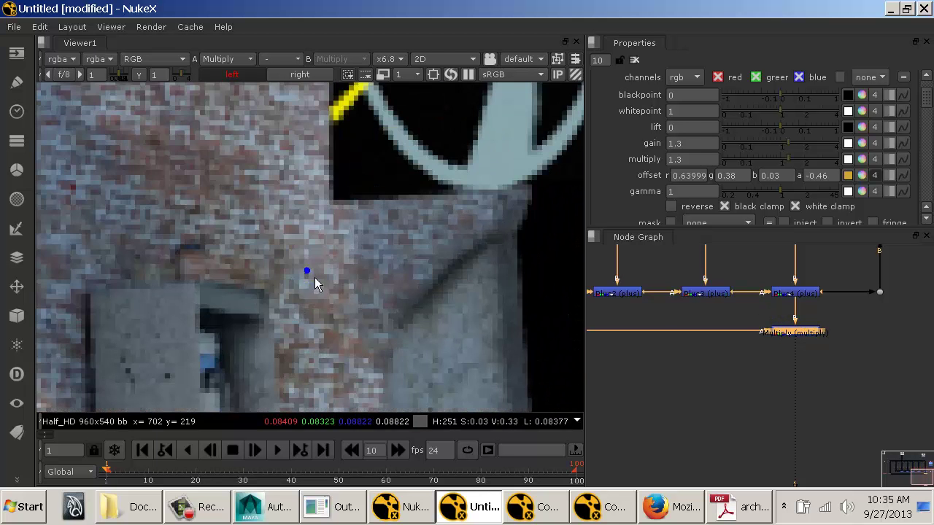
pyautogui.moveTo(314, 277); pyautogui.dragTo(427, 124)
pyautogui.press('d')
pyautogui.press('d')
pyautogui.press('d')
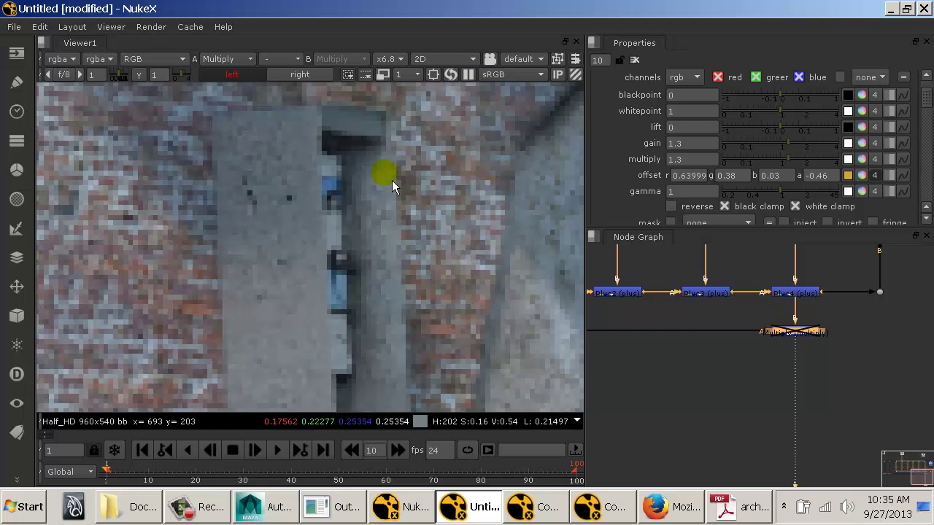
pyautogui.press('d')
pyautogui.press('d')
pyautogui.scroll(-3, 391, 183)
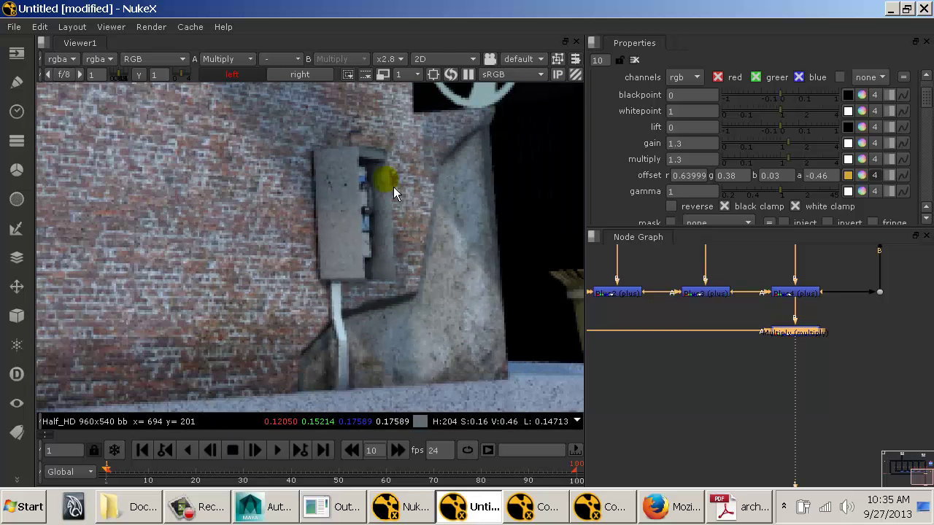
# Compare the contact shadows at the building's base and around the pipe with the AO multiply Merge toggled, ending on the wider view.
pyautogui.scroll(-3, 337, 324)
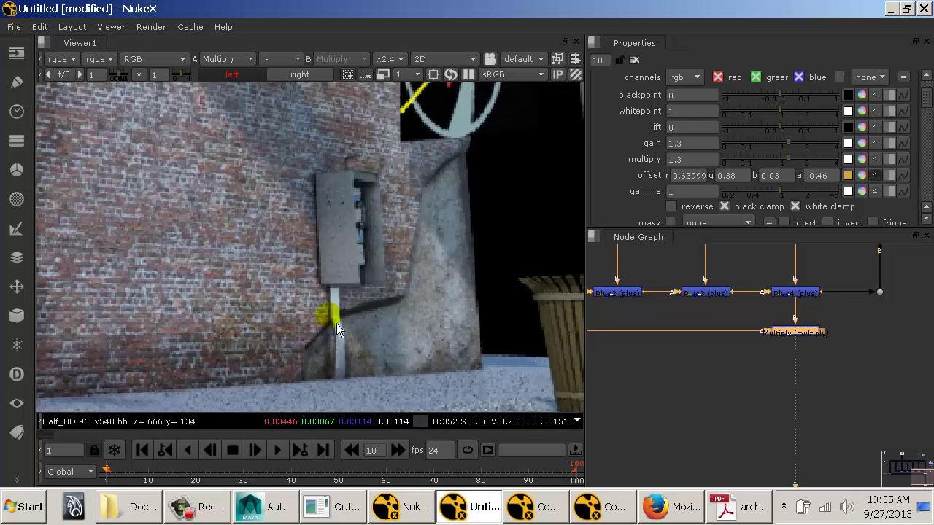
pyautogui.press('d')
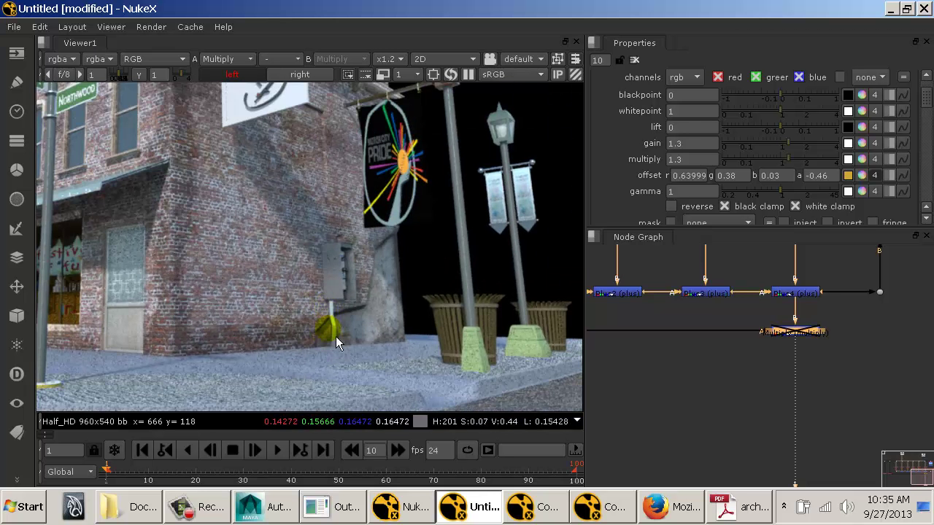
pyautogui.press('d')
pyautogui.press('d')
pyautogui.press('d')
pyautogui.press('d')
pyautogui.press('d')
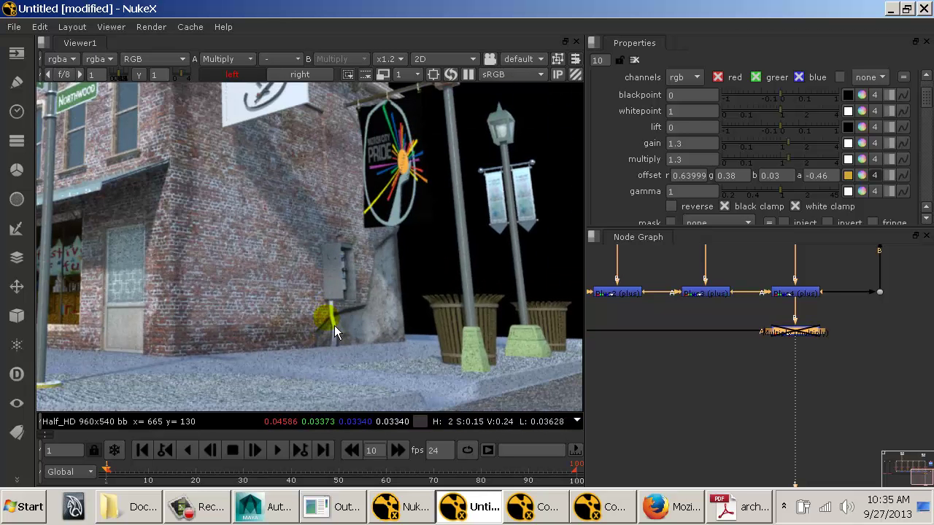
pyautogui.scroll(-2, 333, 324)
pyautogui.moveTo(272, 308); pyautogui.dragTo(402, 307)
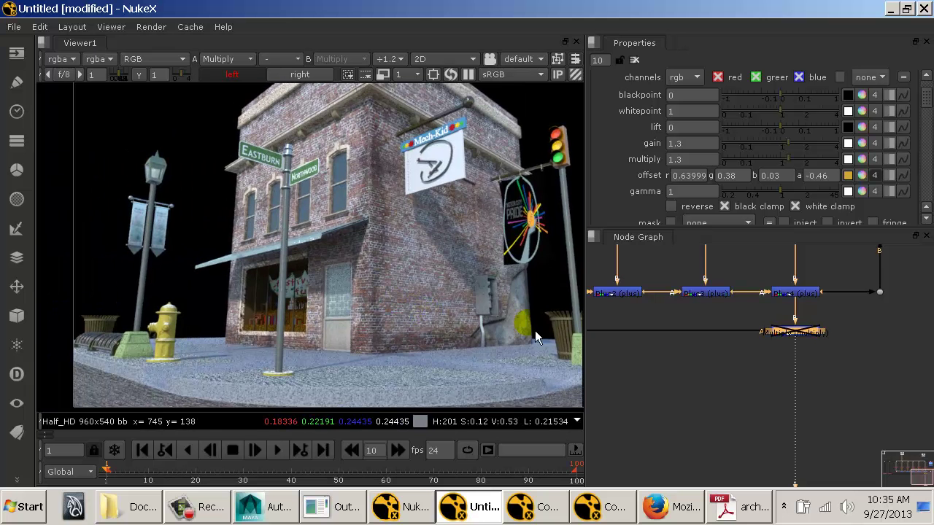
# Add a Copy node fed by the Depth_Remap_Left pass, working in an enlarged node graph.
pyautogui.click(708, 356)
pyautogui.moveTo(679, 375); pyautogui.dragTo(861, 381)
pyautogui.moveTo(744, 376); pyautogui.dragTo(779, 369)
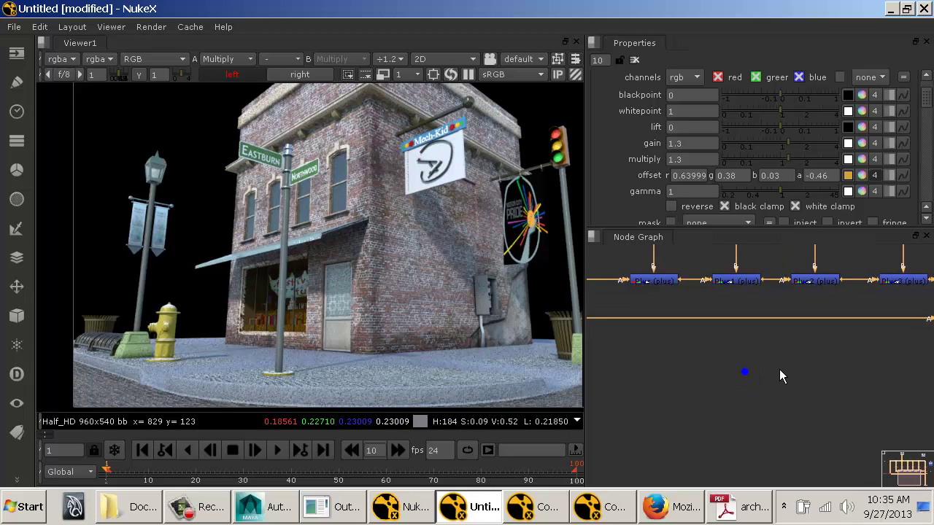
pyautogui.moveTo(650, 365); pyautogui.dragTo(923, 358)
pyautogui.moveTo(653, 313); pyautogui.dragTo(659, 361)
pyautogui.moveTo(825, 360); pyautogui.dragTo(772, 329)
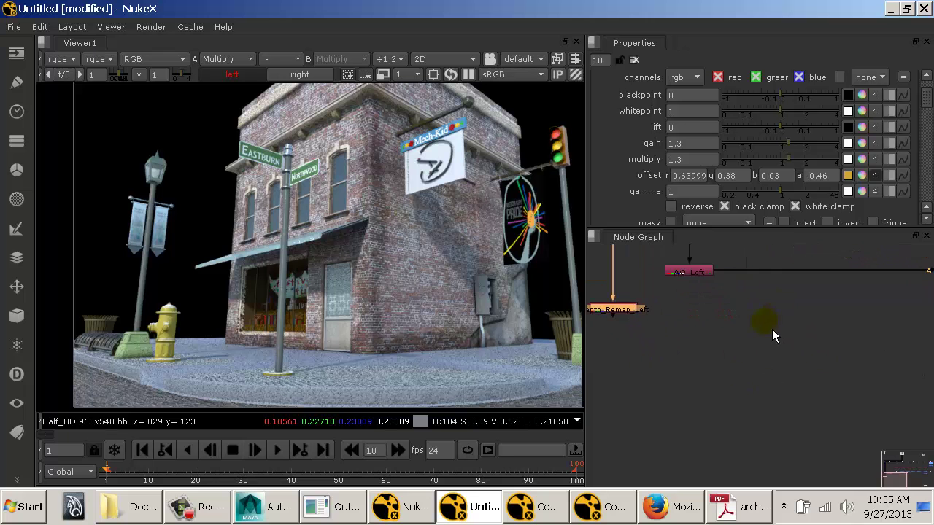
pyautogui.moveTo(837, 341); pyautogui.dragTo(619, 332)
pyautogui.scroll(-4, 799, 338)
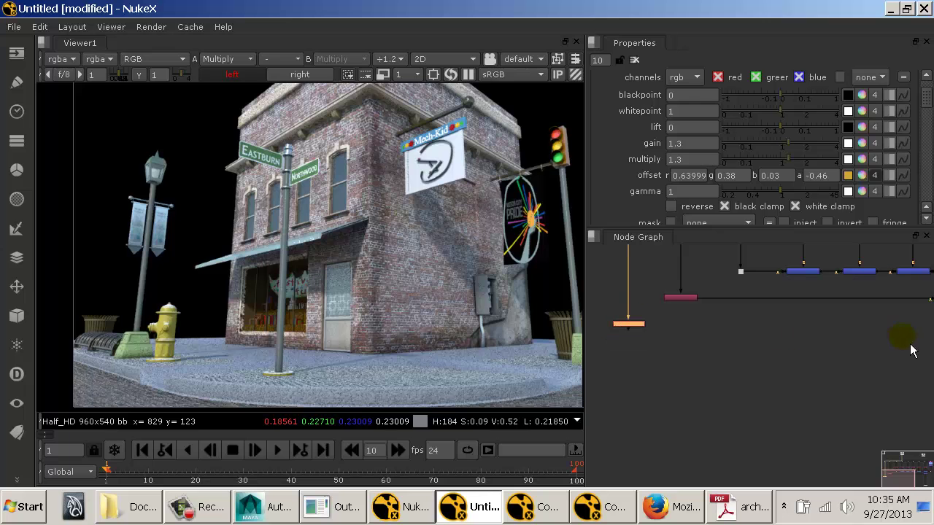
pyautogui.press('space')
pyautogui.scroll(5, 625, 356)
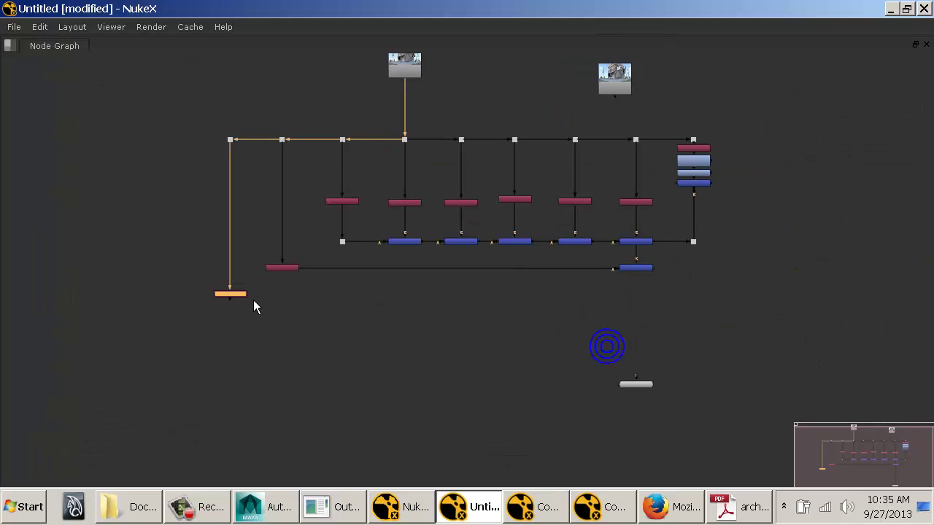
pyautogui.moveTo(574, 313); pyautogui.dragTo(409, 306)
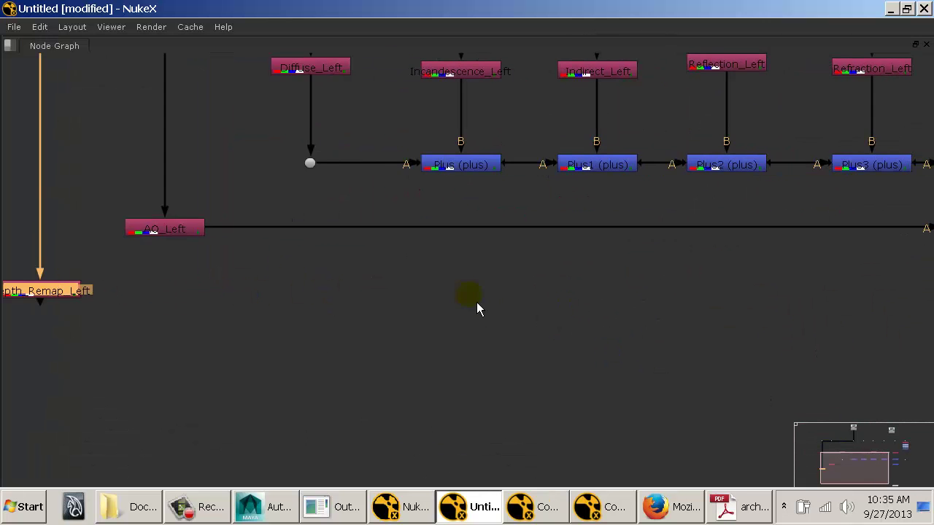
pyautogui.scroll(-3, 492, 298)
pyautogui.scroll(-1, 469, 302)
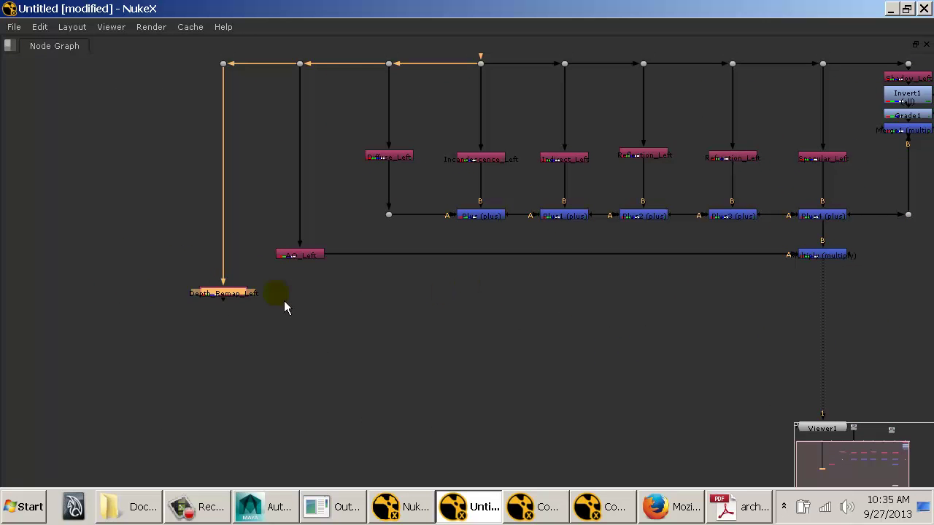
pyautogui.click(231, 292)
pyautogui.press('k')
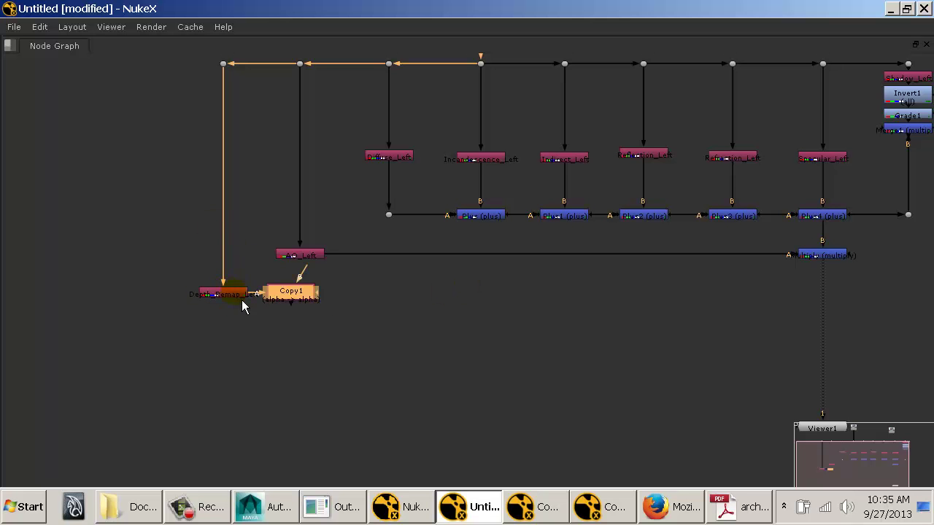
# Insert the Copy node between the AO multiply Merge and the Viewer, aligned under the Merge, and restore the normal workspace layout.
pyautogui.moveTo(301, 300); pyautogui.dragTo(832, 301)
pyautogui.press('space')
pyautogui.moveTo(790, 329); pyautogui.dragTo(789, 396)
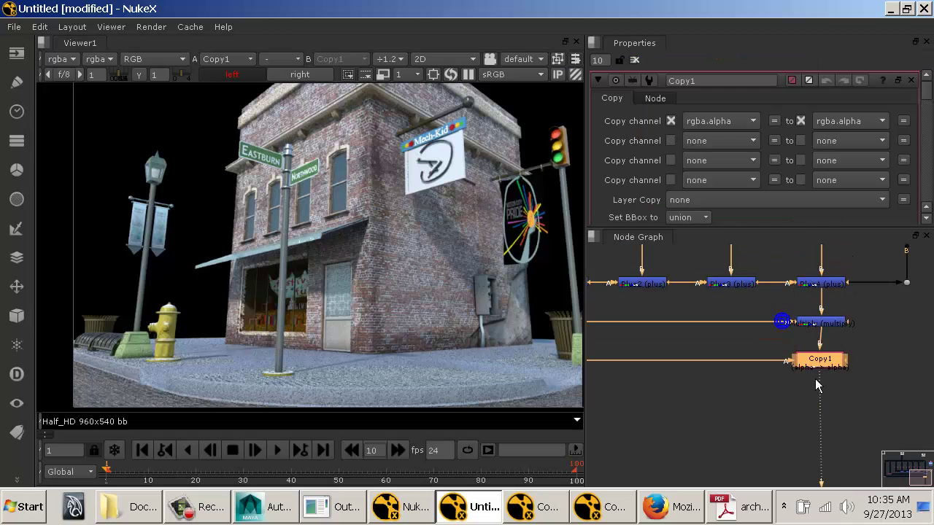
pyautogui.moveTo(832, 368); pyautogui.dragTo(837, 370)
# Set the Copy node to copy rgba.red into the depth.Z channel.
pyautogui.click(830, 360)
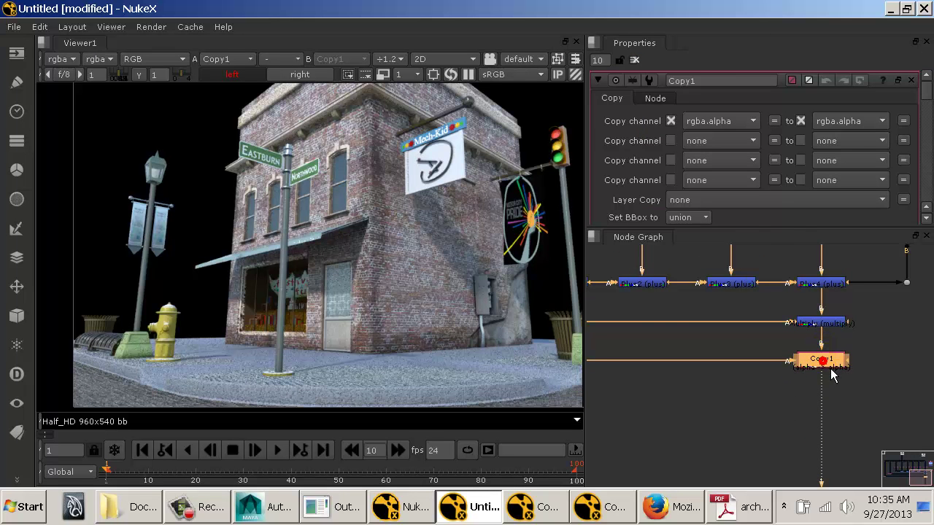
pyautogui.click(717, 134)
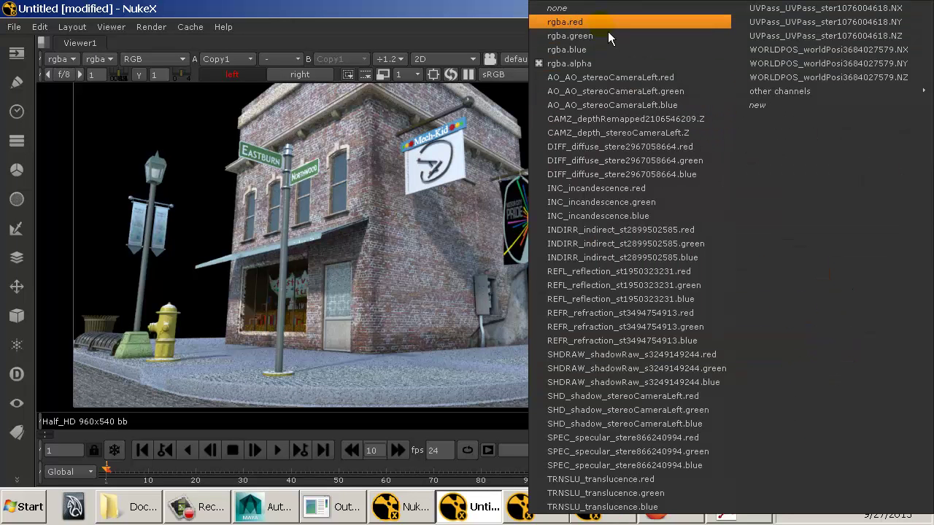
pyautogui.click(582, 30)
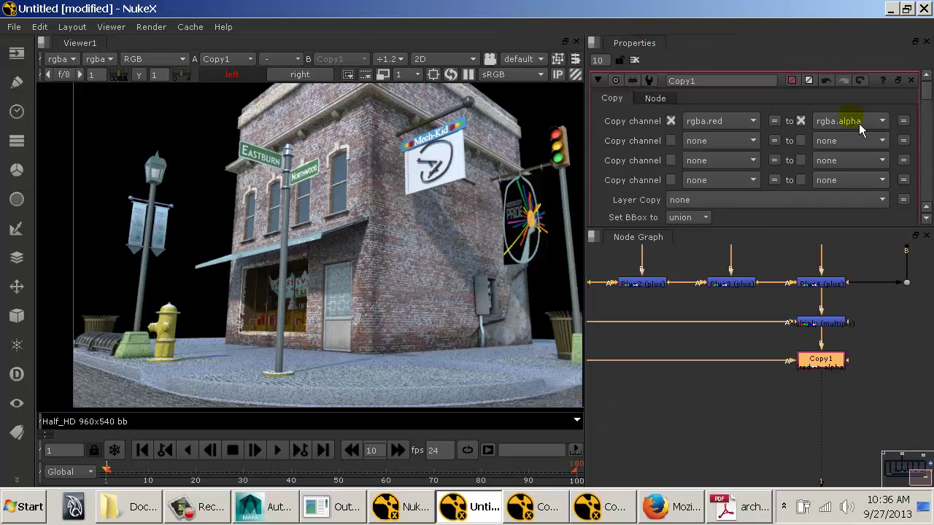
pyautogui.click(858, 123)
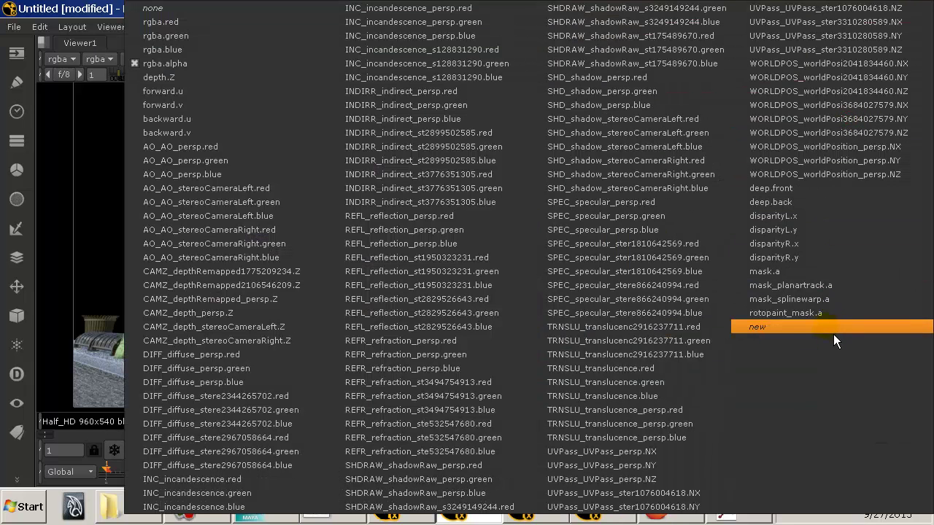
pyautogui.click(252, 85)
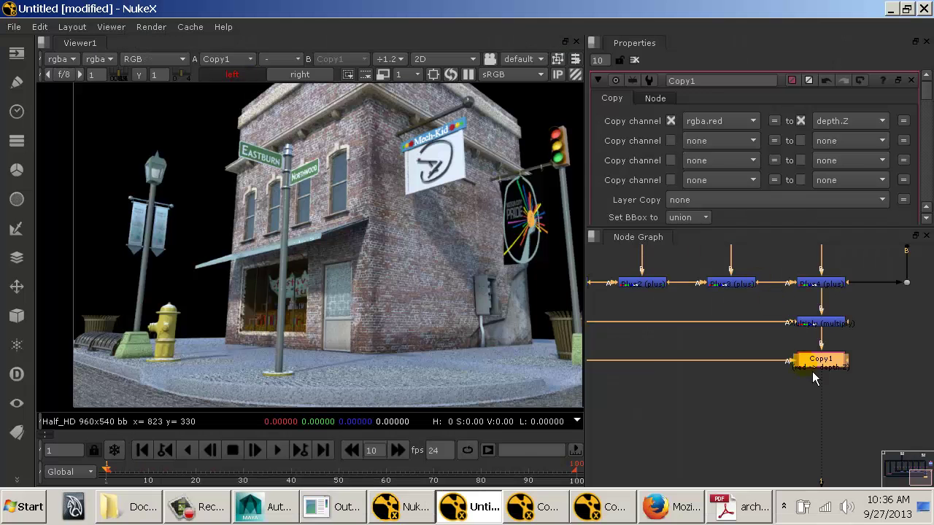
# Add a ZDefocus node after the Copy node and place it lower, just above the Viewer.
pyautogui.moveTo(817, 413); pyautogui.dragTo(773, 350)
pyautogui.click(792, 303)
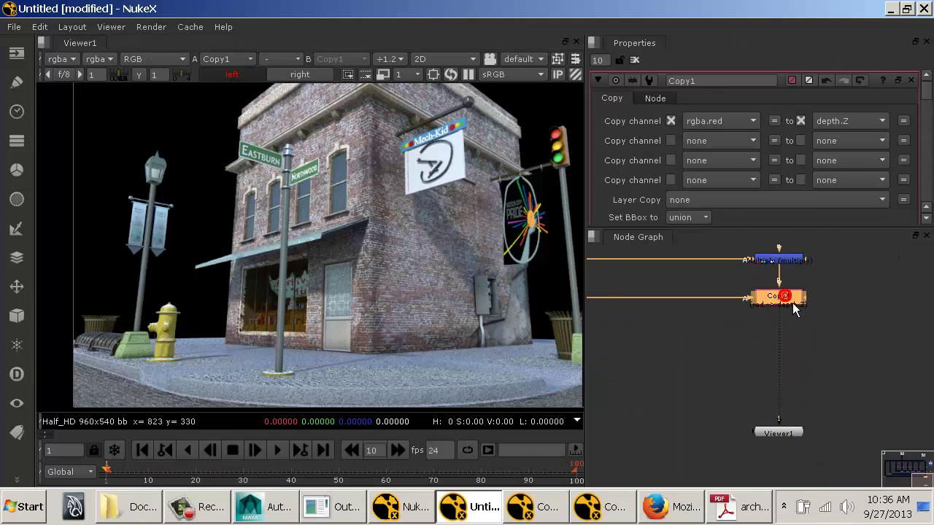
pyautogui.press('Tab')
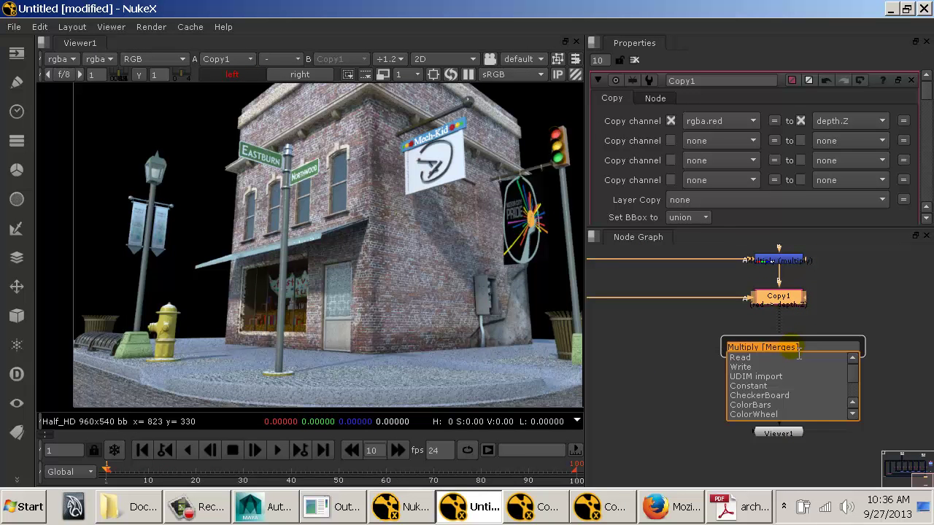
pyautogui.write('zdef')
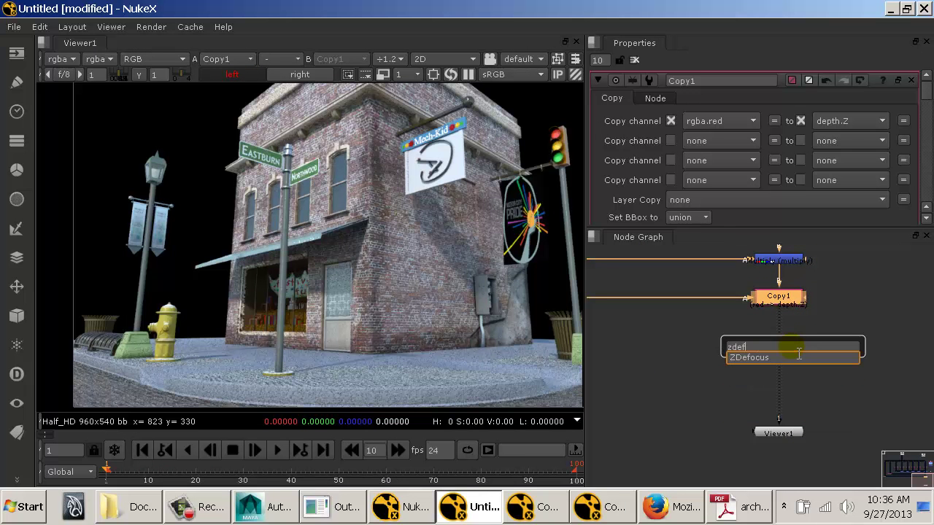
pyautogui.press('Return')
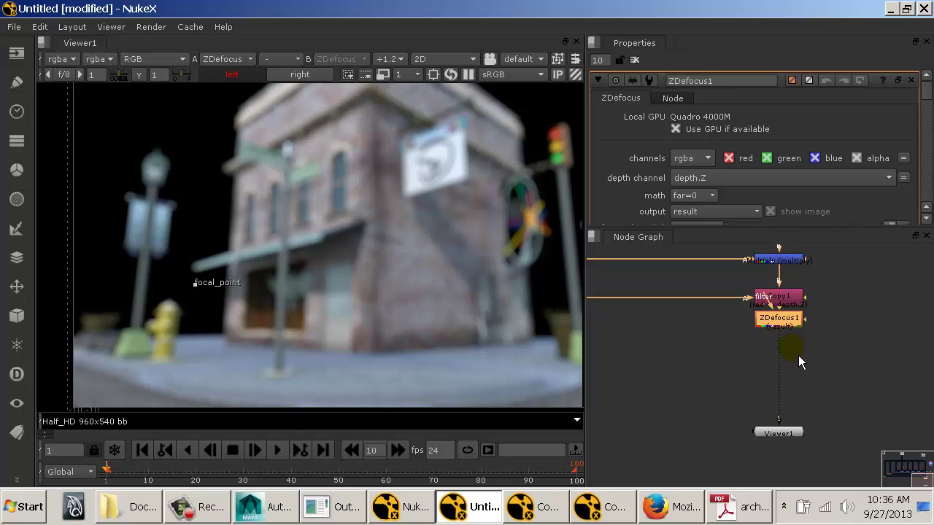
pyautogui.moveTo(792, 332); pyautogui.dragTo(793, 378)
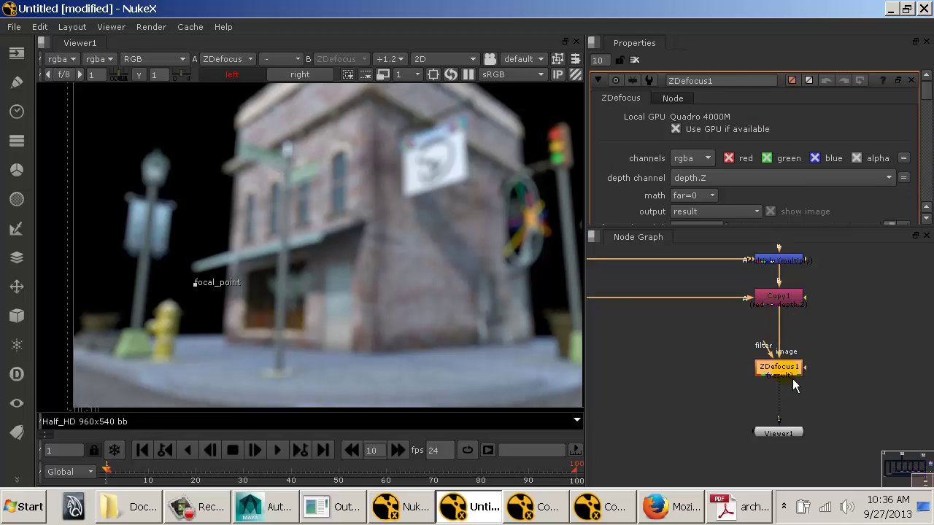
# Save the script as ClassComposite in the images/masterLayer folder.
pyautogui.hotkey('ctrl', 's')
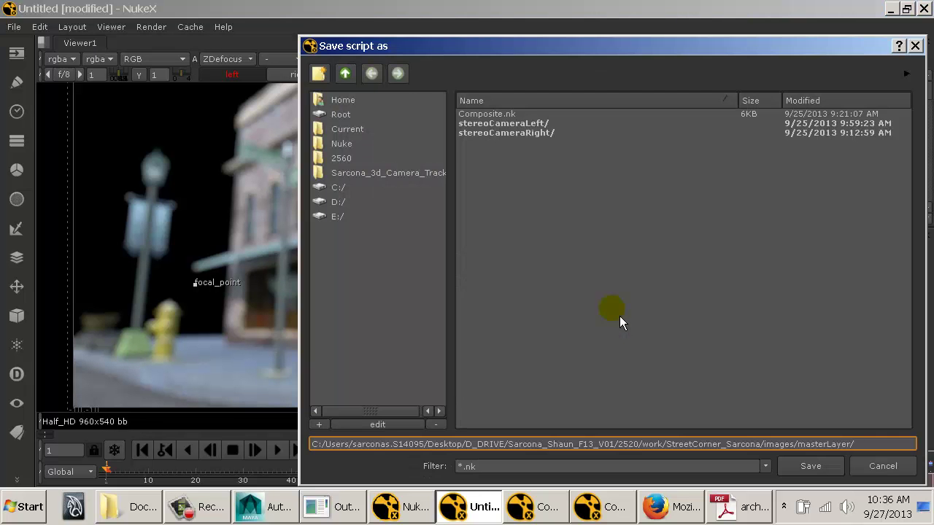
pyautogui.write('Cla')
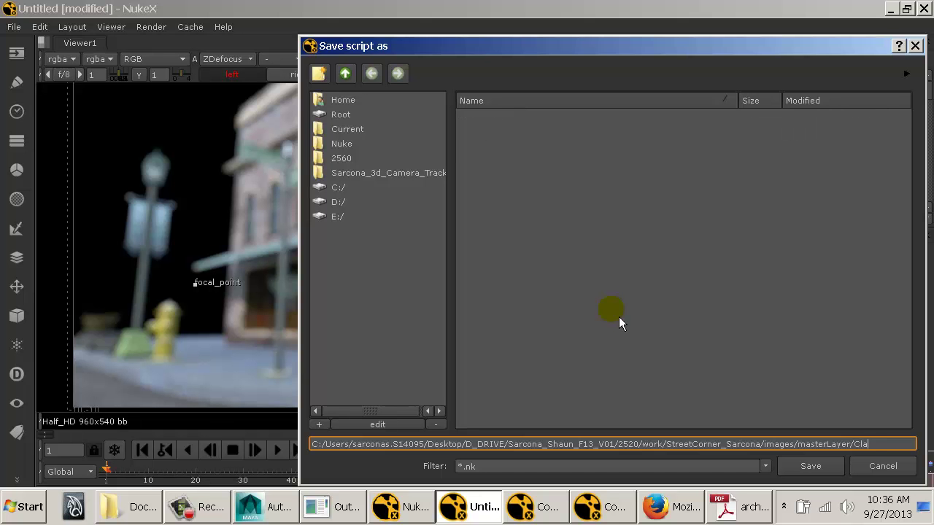
pyautogui.write('ssComposite')
pyautogui.press('Return')
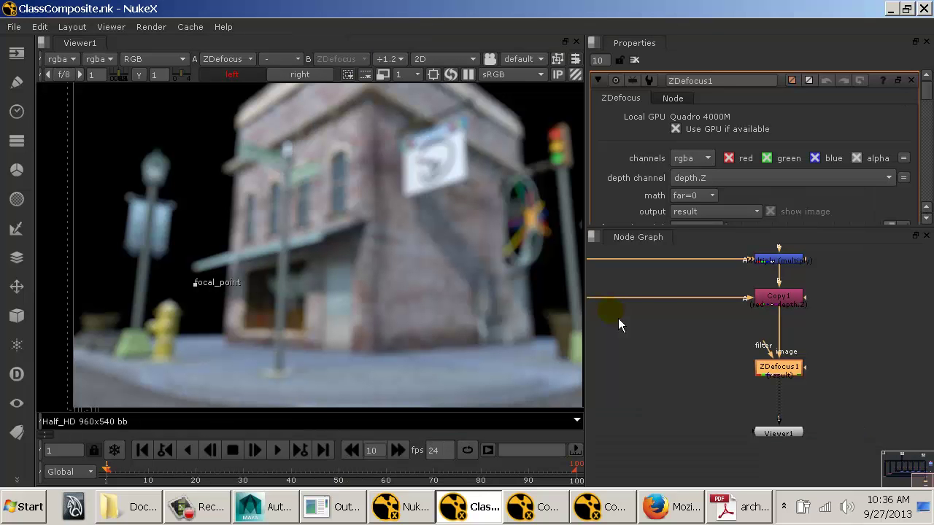
# Move the Viewer node lower and place the ZDefocus focal point on the building's corner at about x 496, y 296.
pyautogui.moveTo(800, 449); pyautogui.dragTo(800, 467)
pyautogui.click(781, 367)
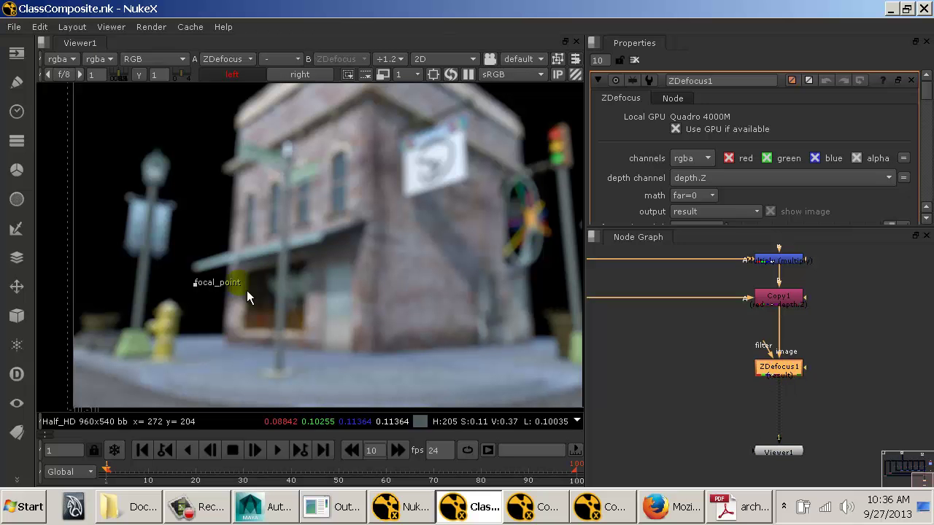
pyautogui.click(194, 283)
pyautogui.moveTo(205, 290); pyautogui.dragTo(293, 254)
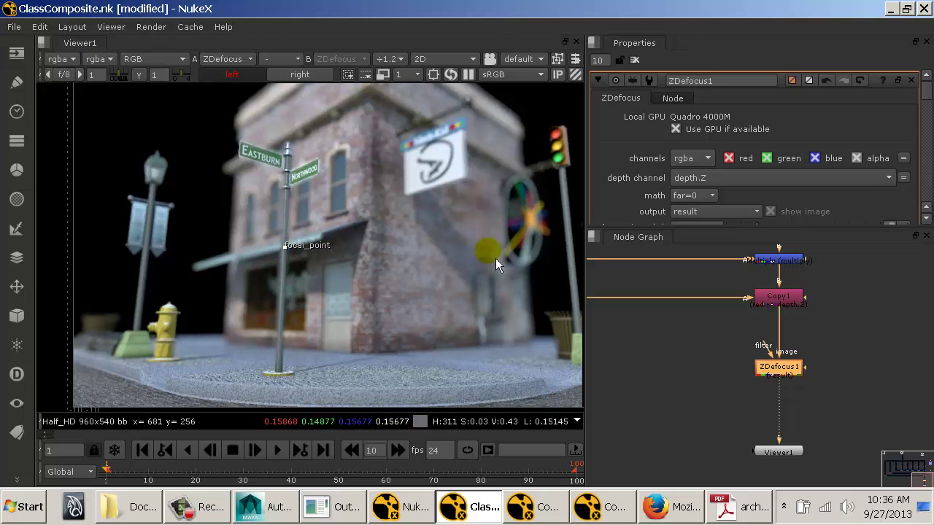
pyautogui.moveTo(766, 241); pyautogui.dragTo(649, 323)
pyautogui.moveTo(291, 252); pyautogui.dragTo(380, 232)
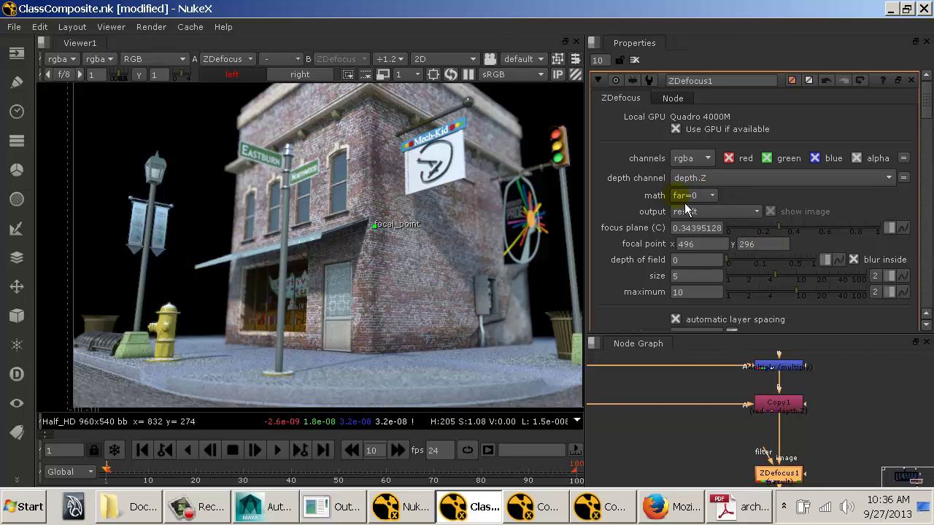
# Keep depth.Z as the depth channel, switch the ZDefocus output to focal plane setup and refine the focal point to x 489, y 304.
pyautogui.click(701, 182)
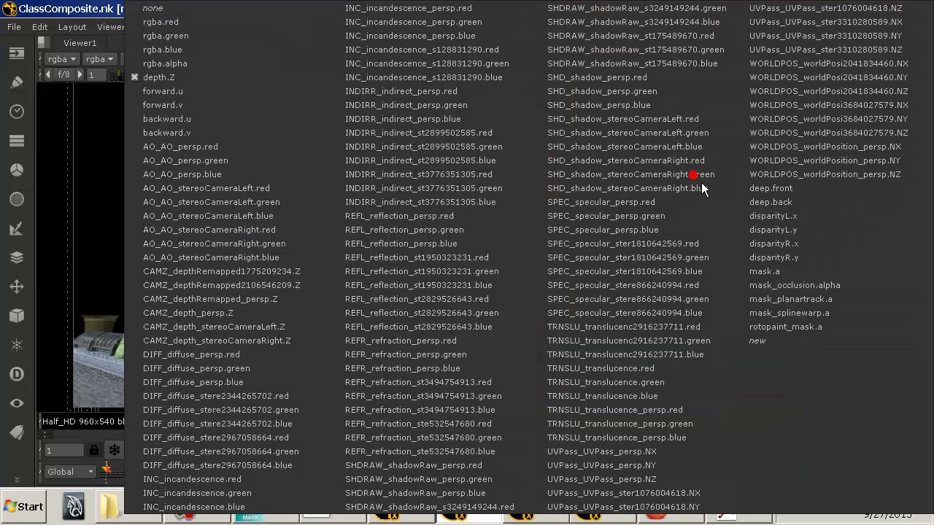
pyautogui.click(242, 88)
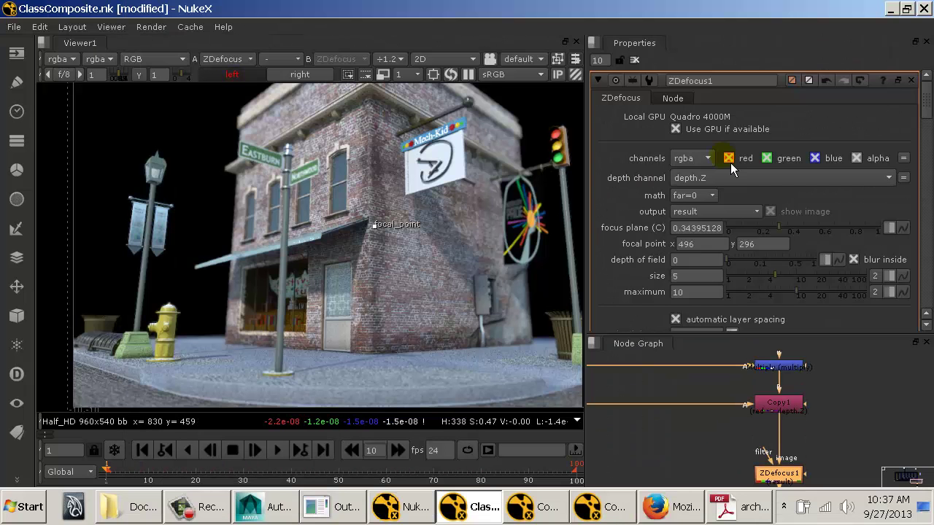
pyautogui.click(704, 216)
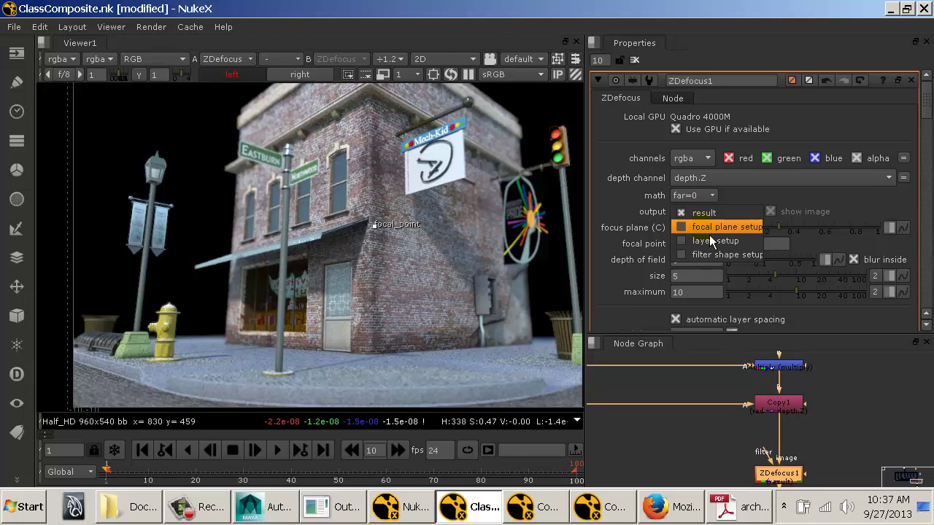
pyautogui.click(709, 232)
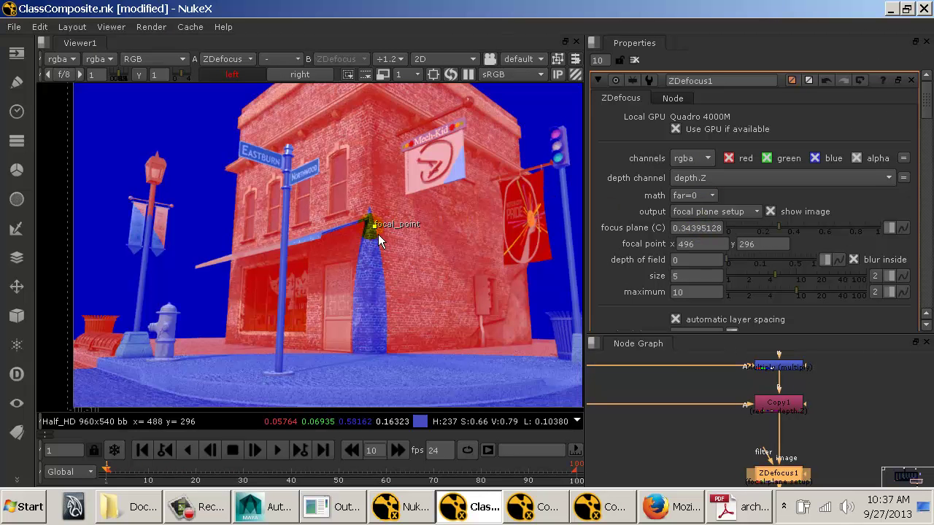
pyautogui.moveTo(380, 236)
pyautogui.mouseDown()
pyautogui.moveTo(383, 284)
pyautogui.moveTo(378, 229)
pyautogui.mouseUp()
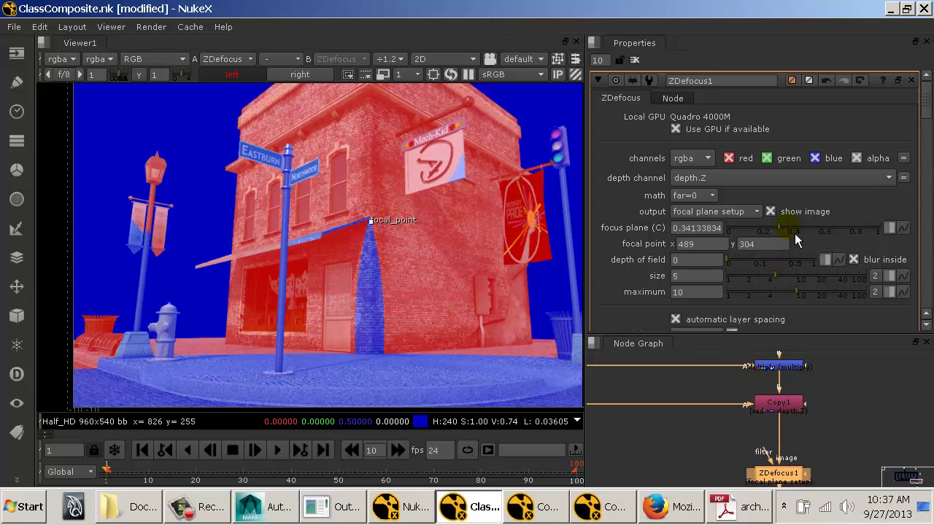
# Set the ZDefocus depth of field to 0.13 and switch its output back to result.
pyautogui.moveTo(736, 269); pyautogui.dragTo(767, 272)
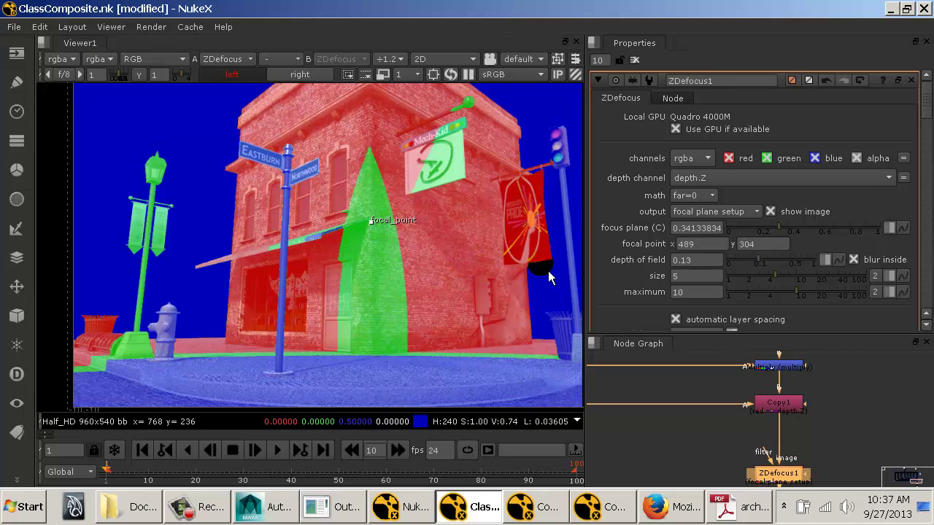
pyautogui.click(746, 212)
pyautogui.click(740, 204)
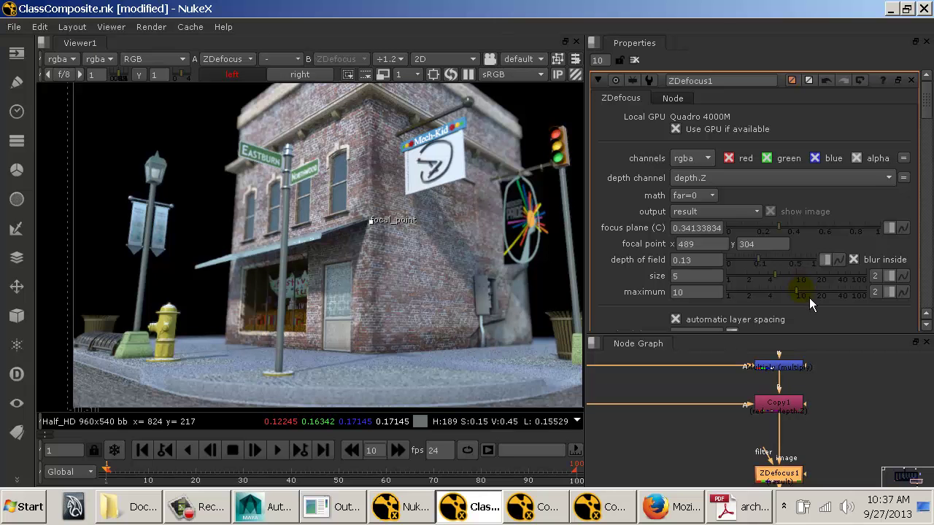
# Try a defocus size of 78 with maximum 100, and settle on size 5 with maximum 20.
pyautogui.moveTo(813, 299); pyautogui.dragTo(894, 301)
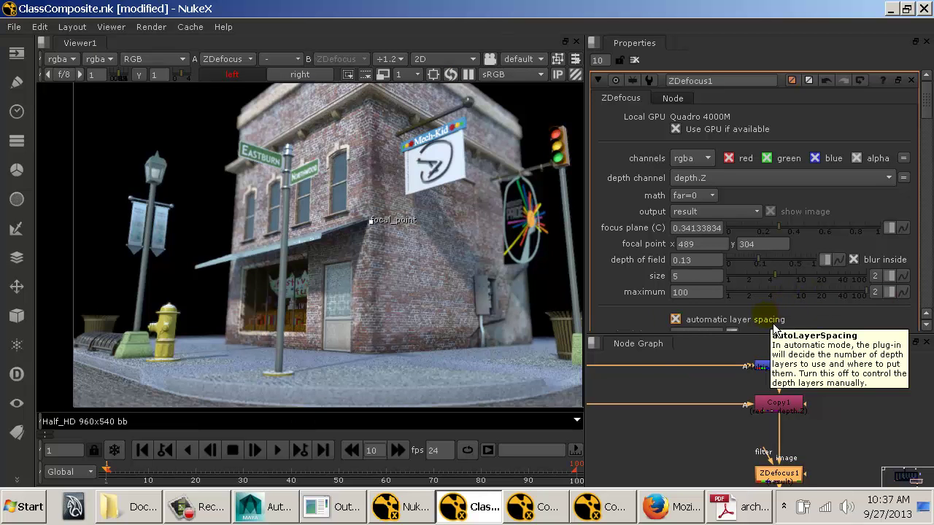
pyautogui.moveTo(779, 279); pyautogui.dragTo(858, 284)
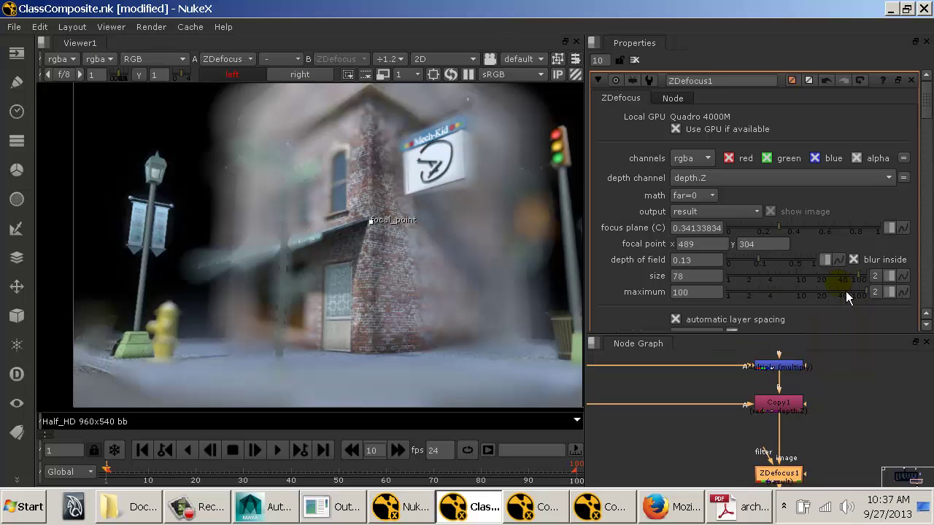
pyautogui.click(697, 277)
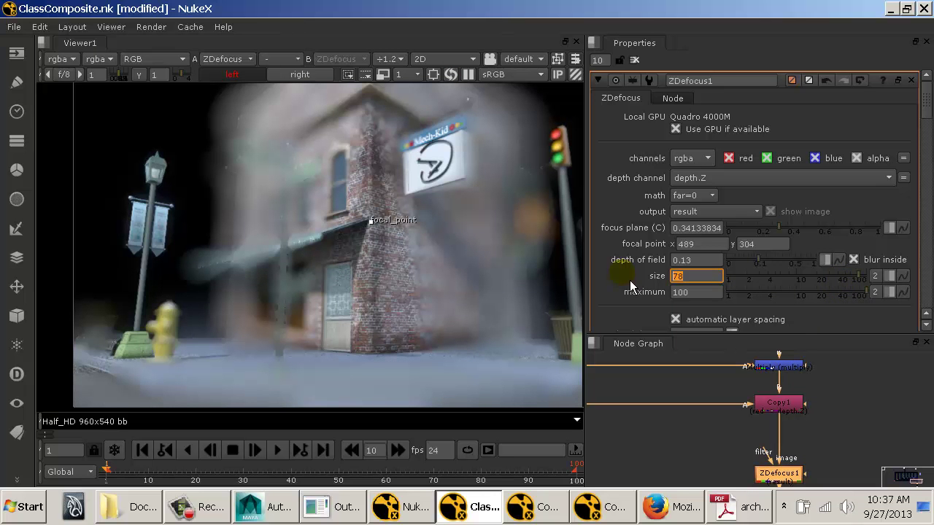
pyautogui.write('5')
pyautogui.press('Tab')
pyautogui.write('20')
pyautogui.press('Return')
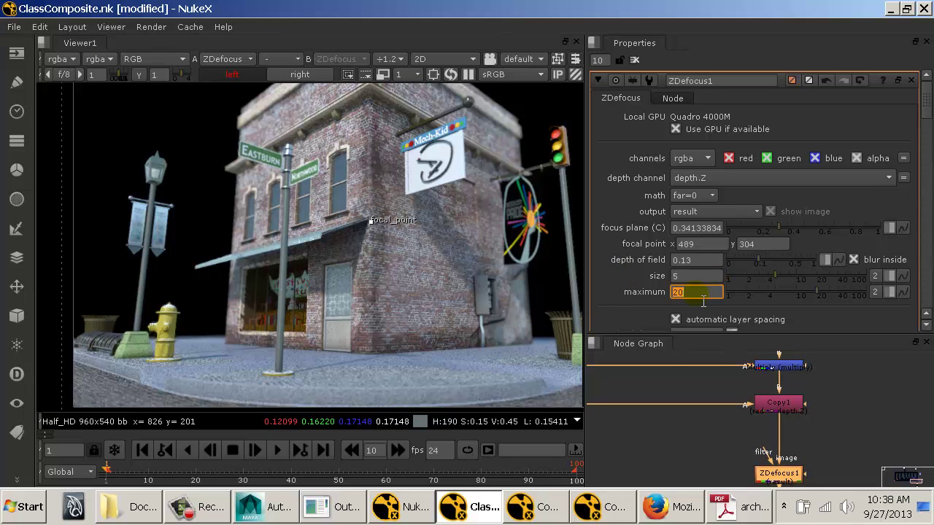
# Reduce the ZDefocus size to 2.5.
pyautogui.hotkey('shift', 'Tab')
pyautogui.write('20')
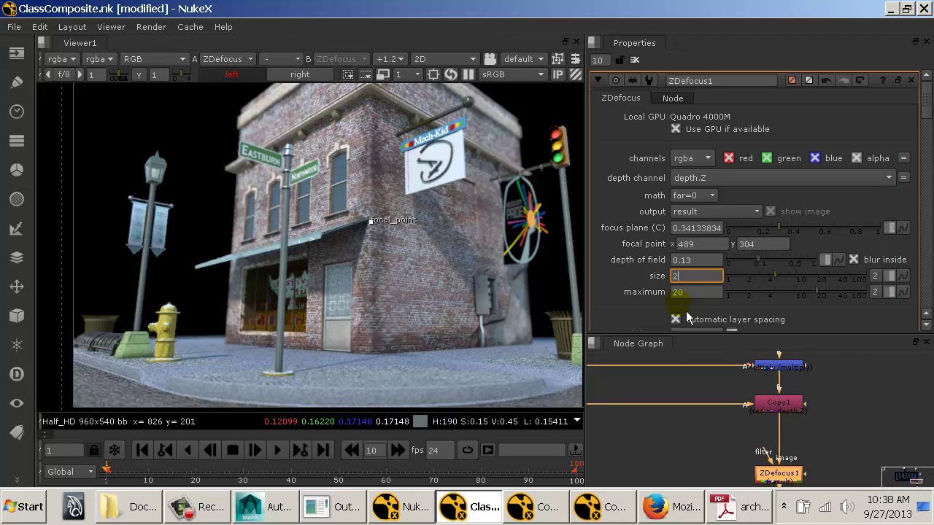
pyautogui.press('BackSpace')
pyautogui.press('BackSpace')
pyautogui.write('2.5')
pyautogui.press('Return')
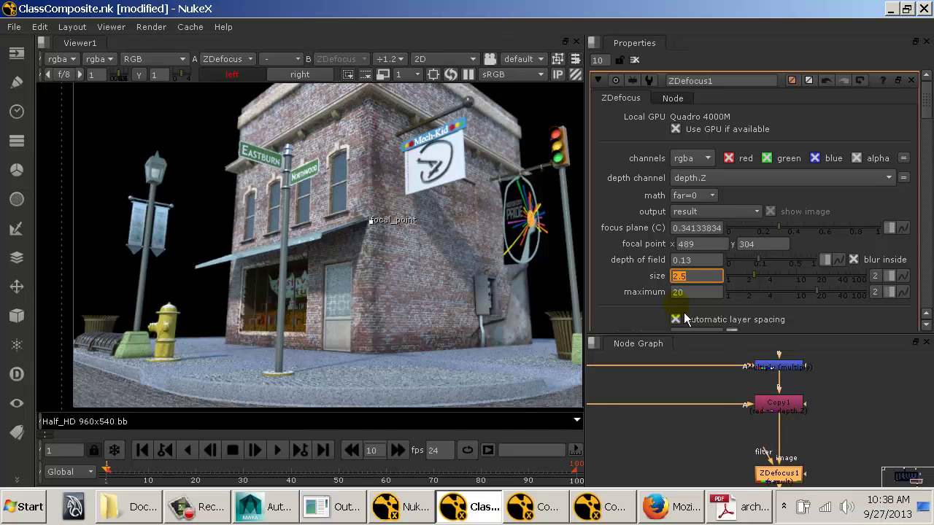
# Toggle the ZDefocus node off and on to compare the blur, looking closely at the trash cans and lamp posts.
pyautogui.moveTo(439, 314)
pyautogui.mouseDown()
pyautogui.moveTo(385, 322)
pyautogui.moveTo(357, 313)
pyautogui.moveTo(353, 299)
pyautogui.moveTo(297, 294)
pyautogui.moveTo(327, 300)
pyautogui.mouseUp()
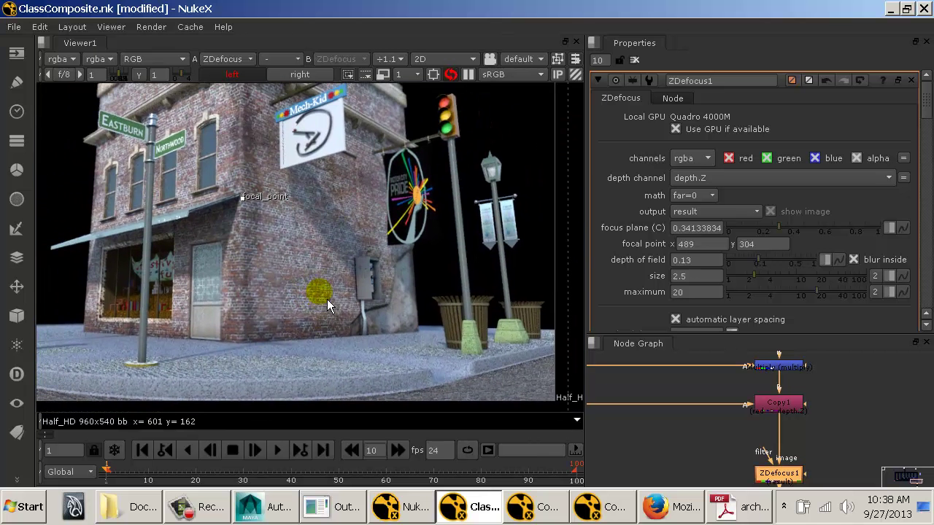
pyautogui.click(777, 478)
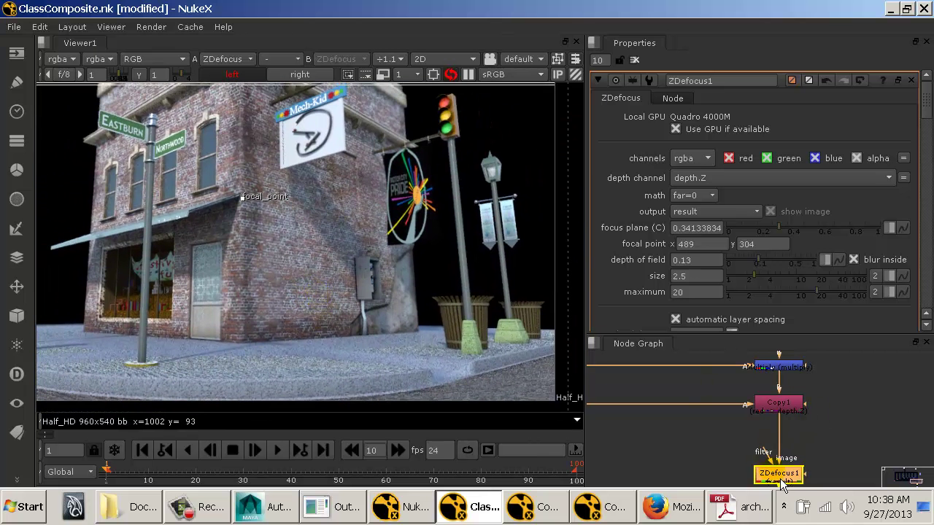
pyautogui.press('d')
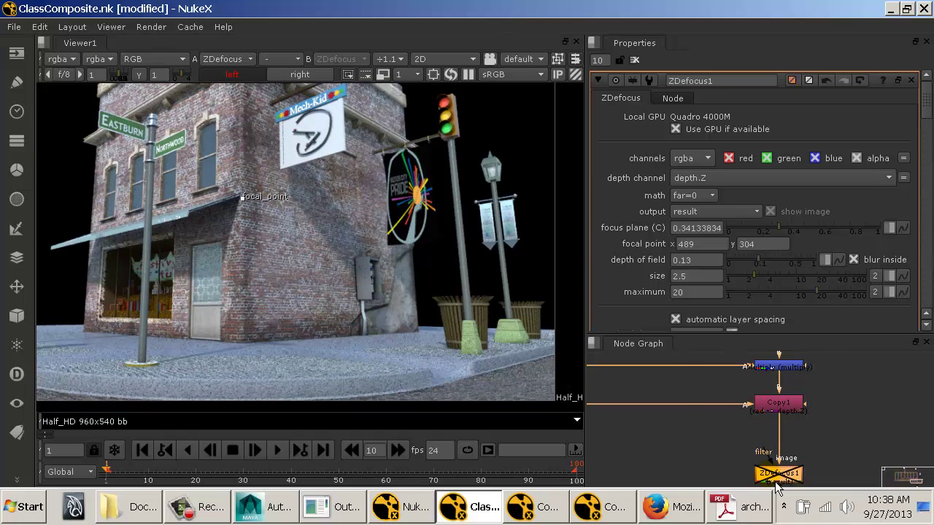
pyautogui.press('d')
pyautogui.press('d')
pyautogui.press('d')
pyautogui.press('d')
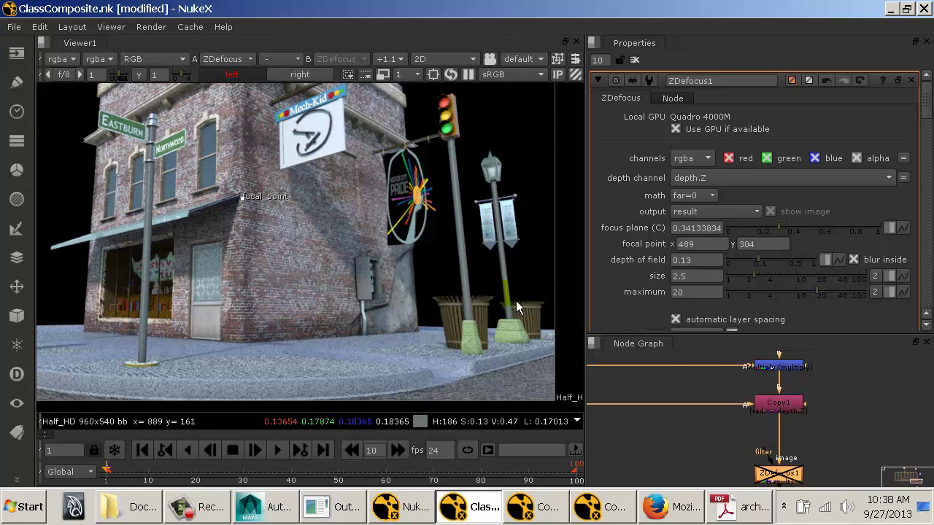
pyautogui.scroll(5, 513, 300)
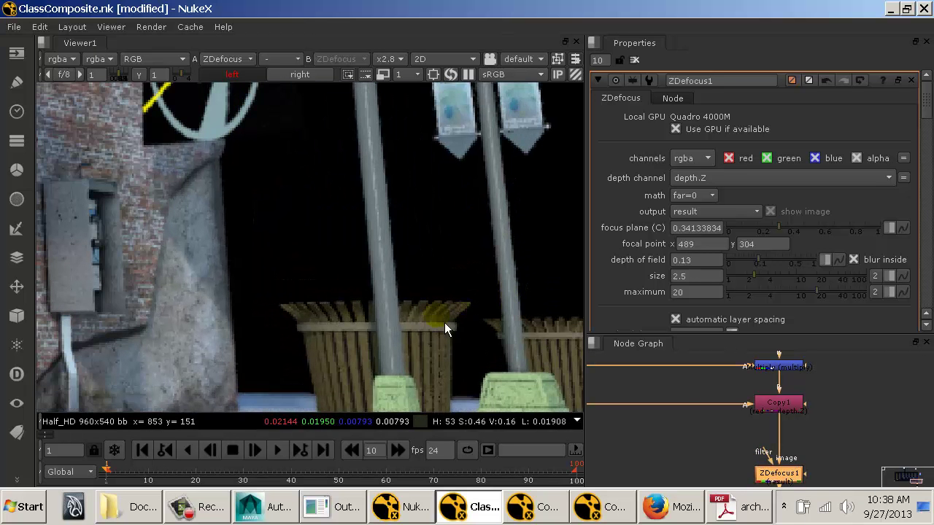
pyautogui.press('d')
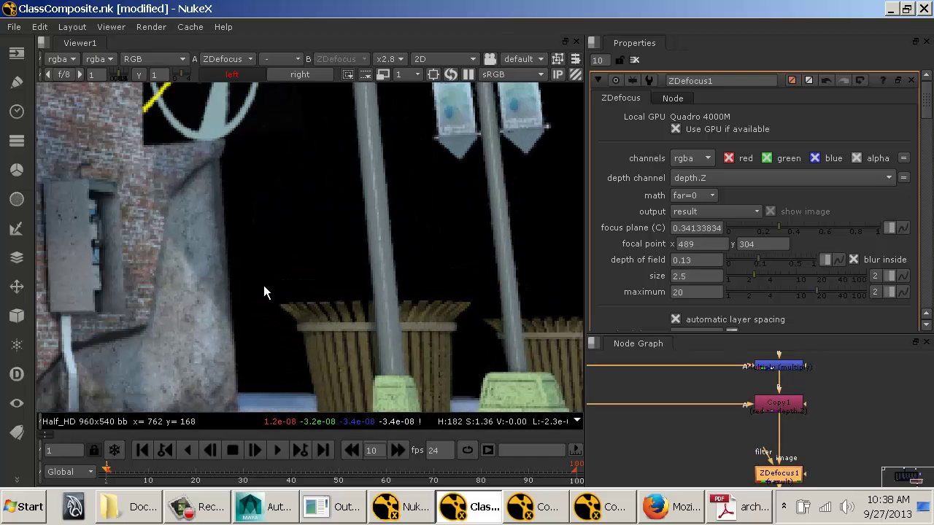
# Set the ZDefocus size to 5 and compare the full image with the node disabled and enabled.
pyautogui.click(698, 277)
pyautogui.moveTo(697, 276); pyautogui.dragTo(669, 282)
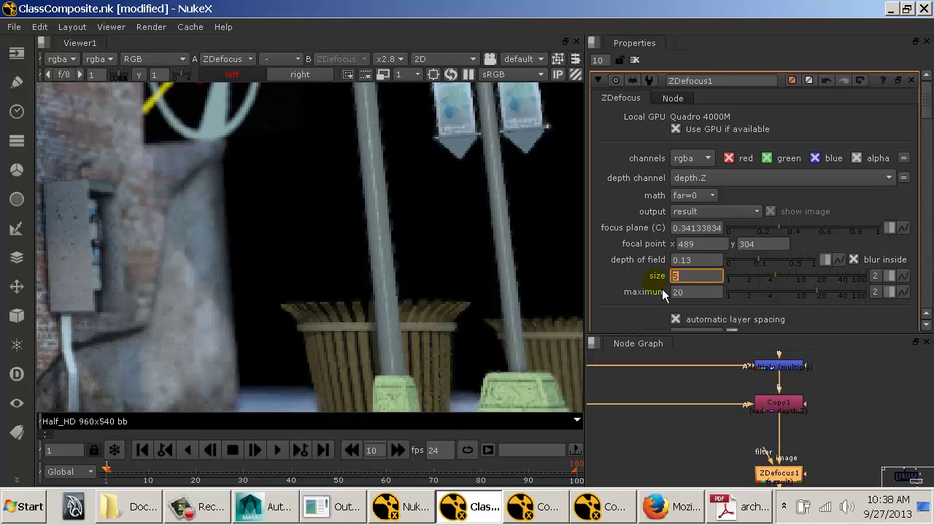
pyautogui.scroll(-1, 453, 343)
pyautogui.moveTo(453, 343); pyautogui.dragTo(508, 310)
pyautogui.scroll(-3, 482, 298)
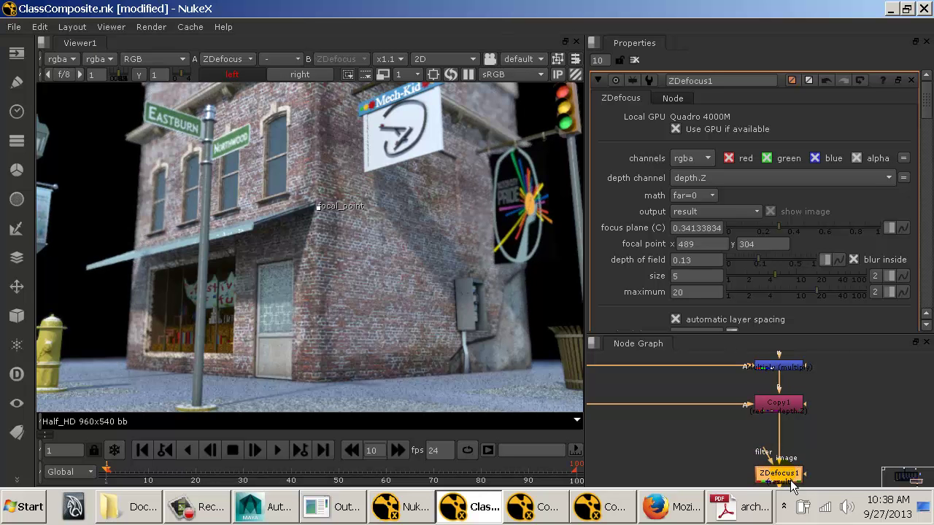
pyautogui.scroll(-3, 438, 336)
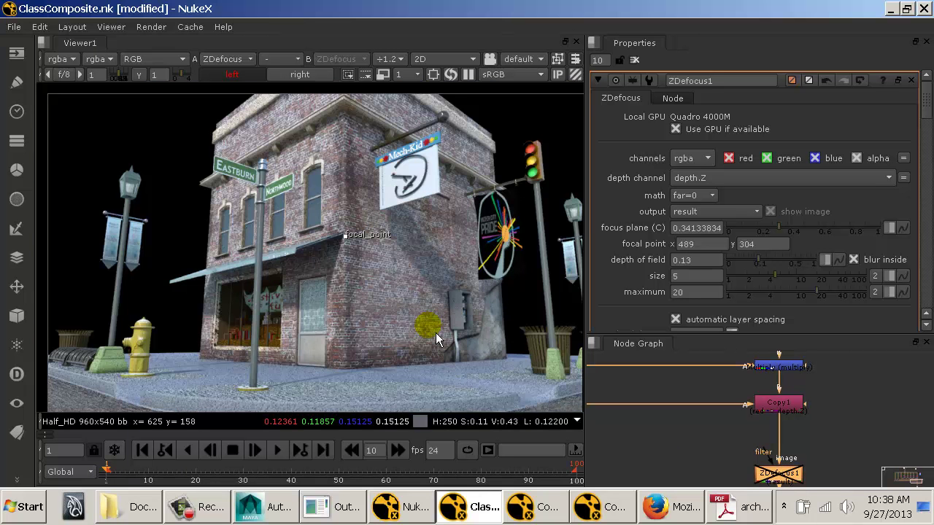
pyautogui.click(784, 478)
pyautogui.press('d')
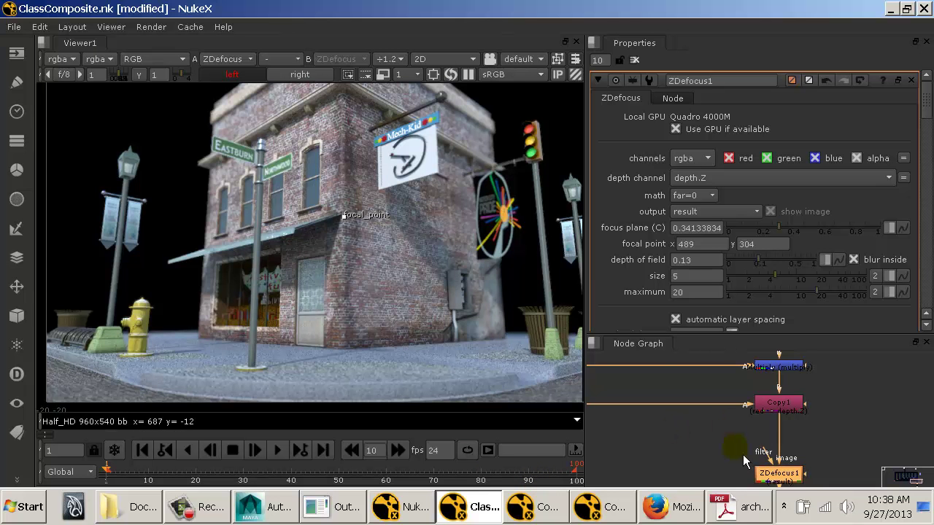
# Examine the node graph from the ZDefocus and Viewer nodes back to the left-camera pass nodes and their plus merges.
pyautogui.moveTo(742, 460); pyautogui.dragTo(744, 375)
pyautogui.moveTo(758, 429); pyautogui.dragTo(761, 397)
pyautogui.click(800, 443)
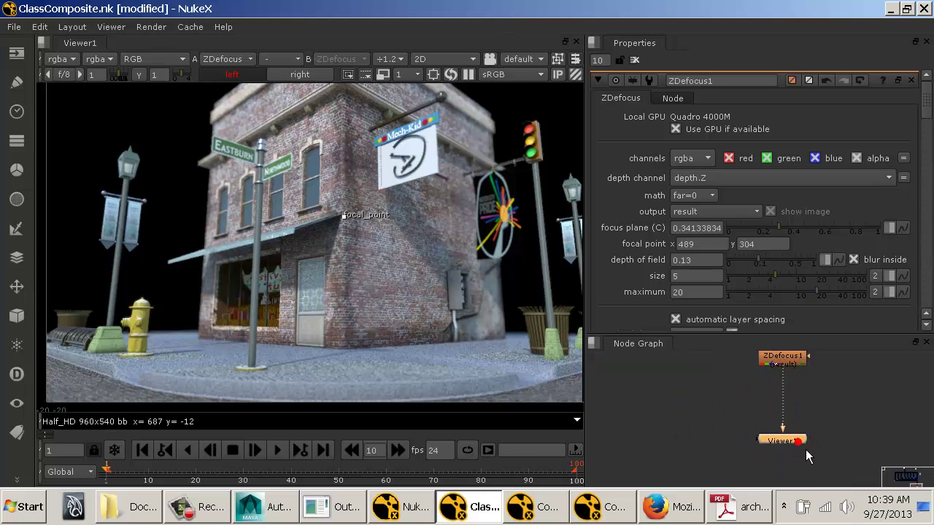
pyautogui.scroll(5, 808, 456)
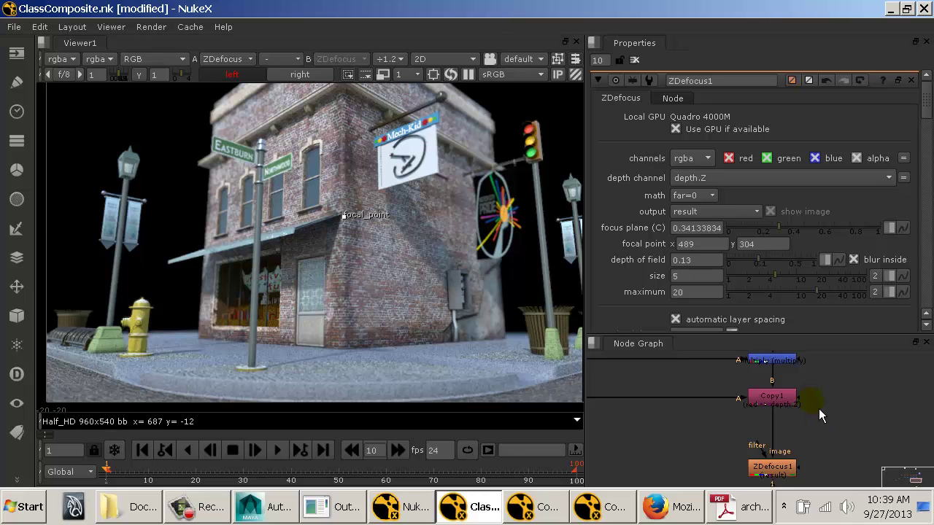
pyautogui.moveTo(728, 376); pyautogui.dragTo(647, 326)
pyautogui.moveTo(702, 419); pyautogui.dragTo(792, 455)
pyautogui.moveTo(673, 385); pyautogui.dragTo(721, 419)
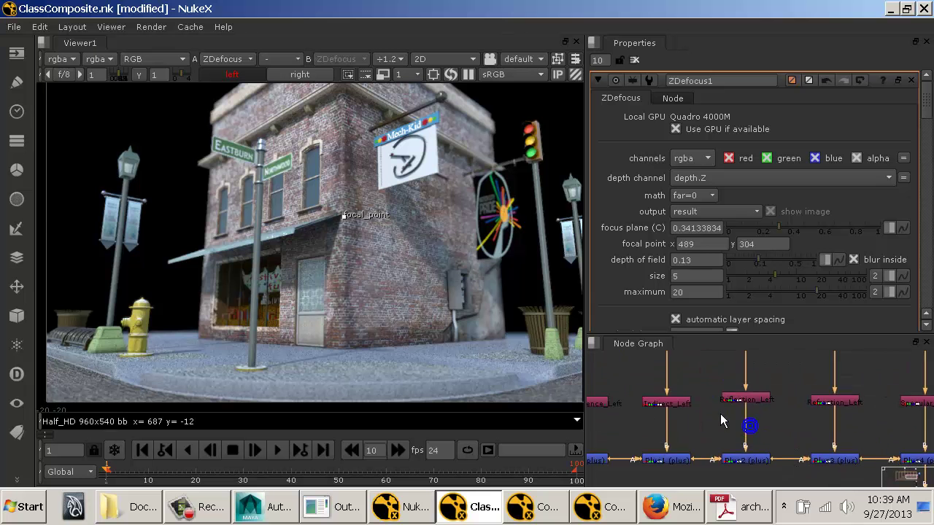
pyautogui.moveTo(660, 402); pyautogui.dragTo(635, 403)
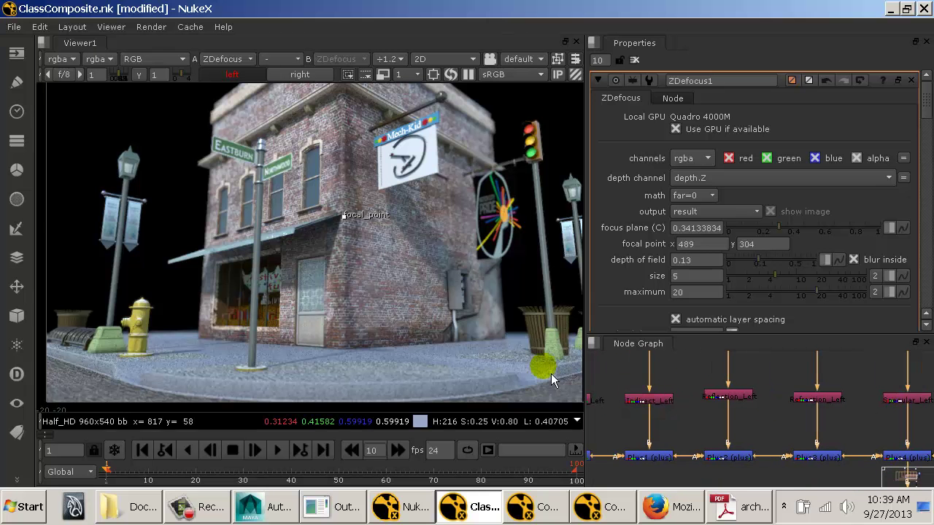
pyautogui.moveTo(783, 409); pyautogui.dragTo(675, 395)
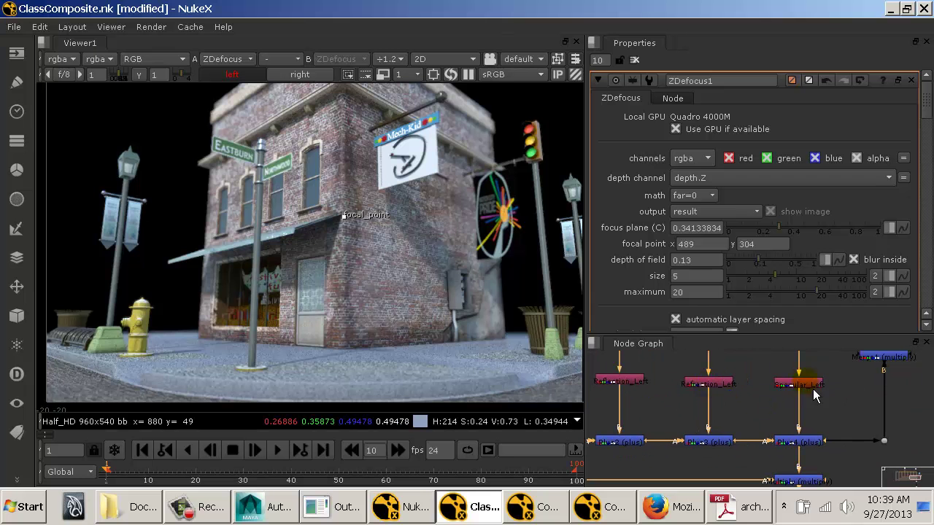
# Disable and re-enable the plus merge below Reflection_Left to check its effect on the composite.
pyautogui.click(618, 441)
pyautogui.moveTo(618, 441); pyautogui.dragTo(738, 450)
pyautogui.press('d')
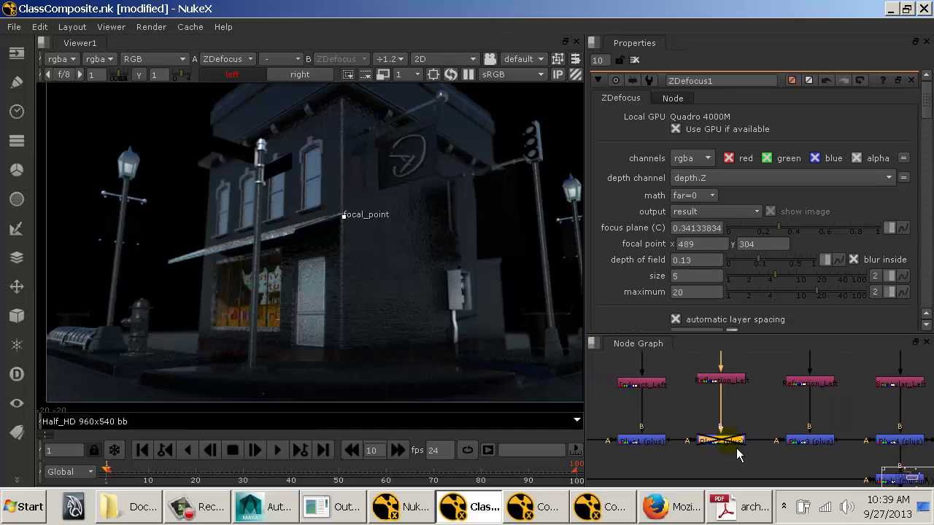
pyautogui.press('d')
# Toggle the Reflection_Left node off and on to compare its effect on the composite.
pyautogui.click(738, 385)
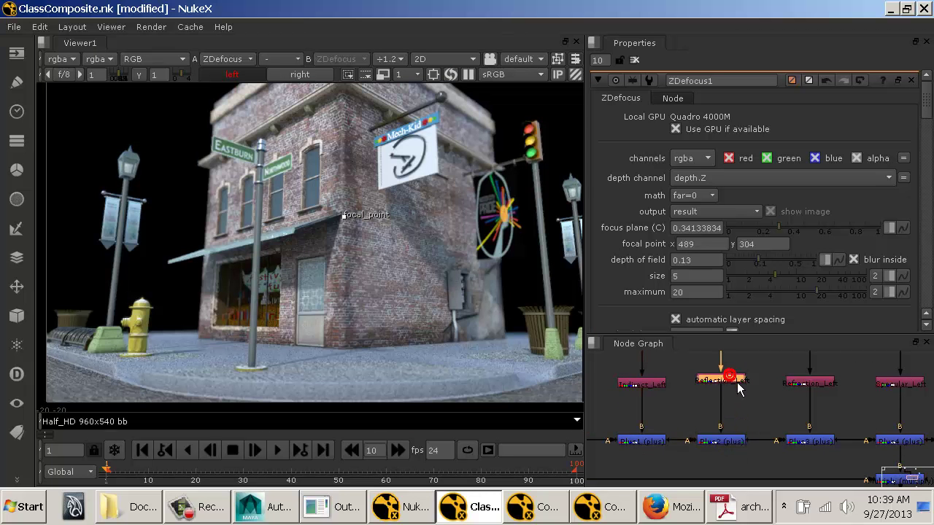
pyautogui.press('d')
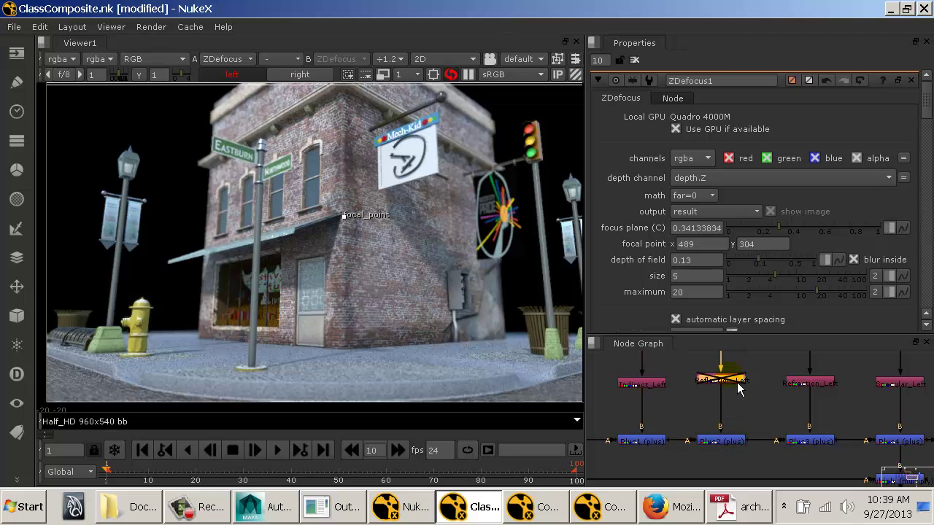
pyautogui.press('d')
pyautogui.press('d')
pyautogui.press('d')
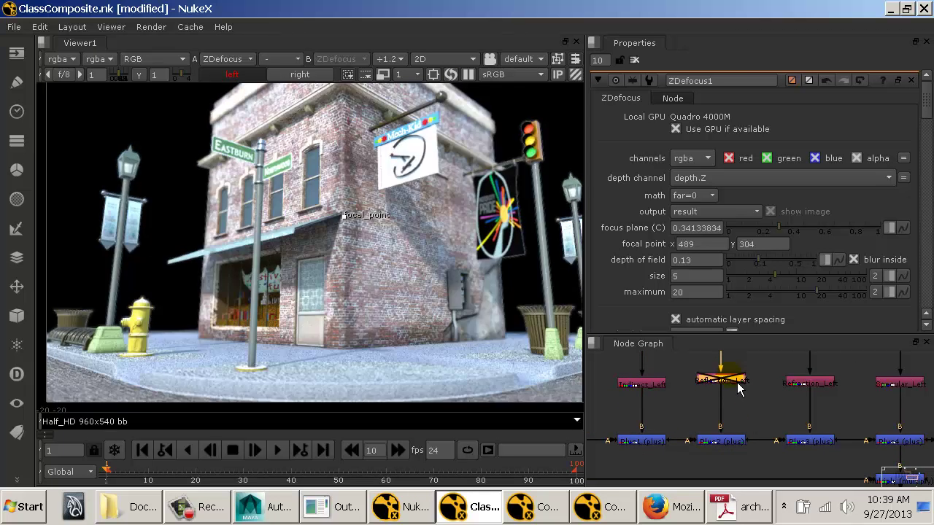
pyautogui.moveTo(742, 418); pyautogui.dragTo(742, 390)
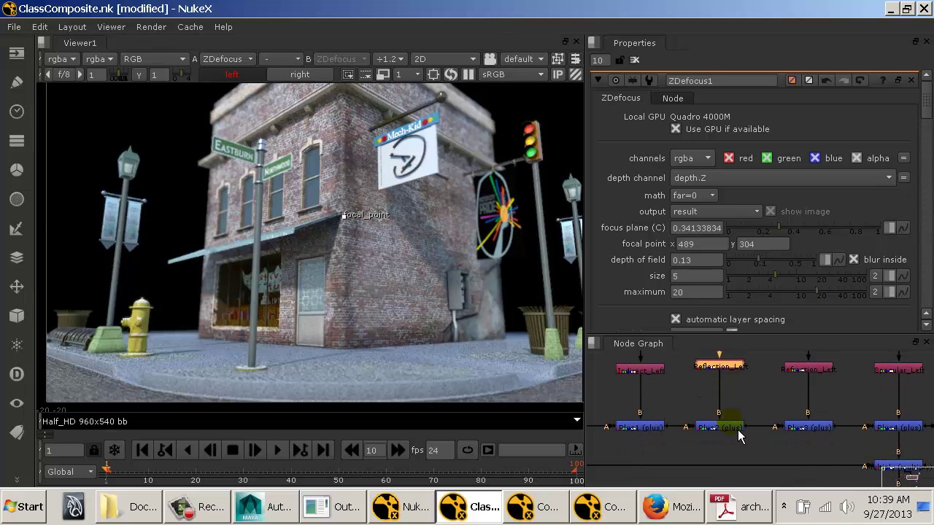
# Try a mix of 0 on the plus merge below Reflection_Left, and return the mix to 1.
pyautogui.doubleClick(739, 433)
pyautogui.moveTo(793, 275); pyautogui.dragTo(690, 277)
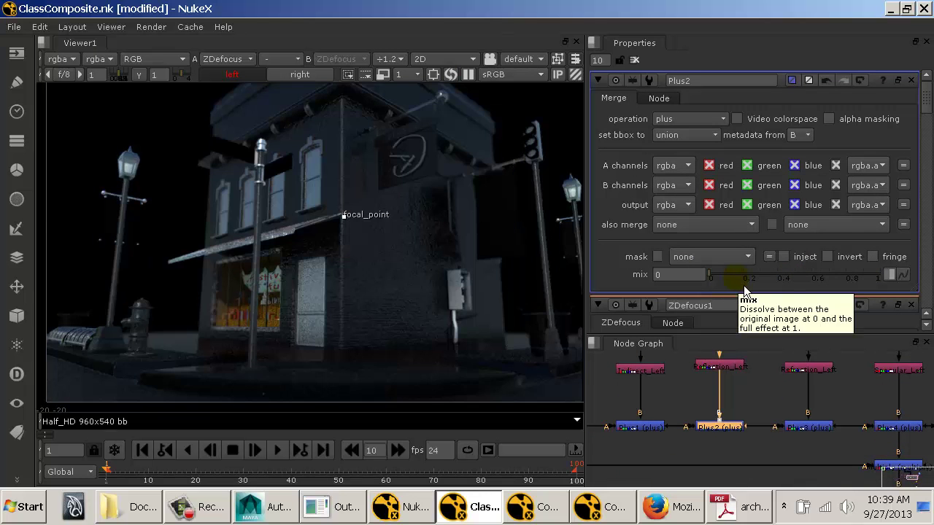
pyautogui.moveTo(737, 275); pyautogui.dragTo(902, 275)
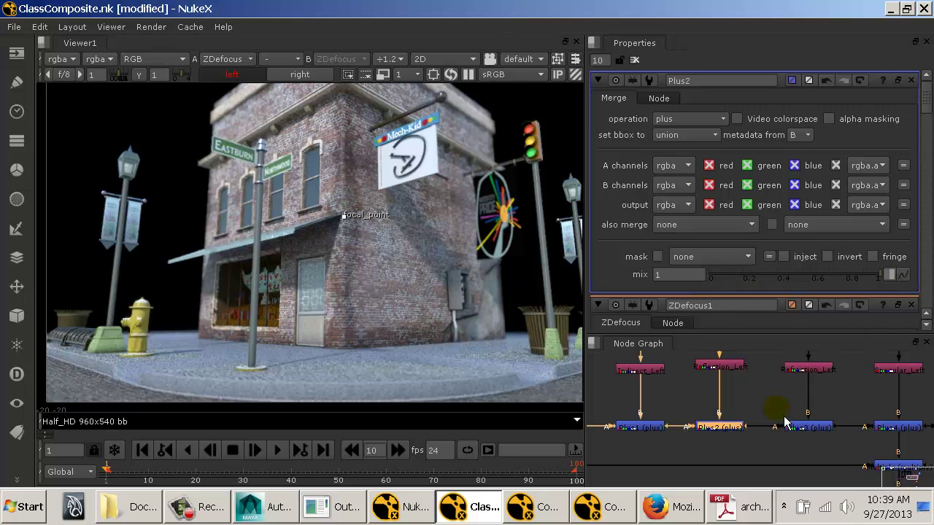
pyautogui.click(746, 406)
pyautogui.moveTo(746, 408)
pyautogui.mouseDown()
pyautogui.moveTo(758, 426)
pyautogui.moveTo(761, 475)
pyautogui.moveTo(747, 391)
pyautogui.moveTo(743, 404)
pyautogui.mouseUp()
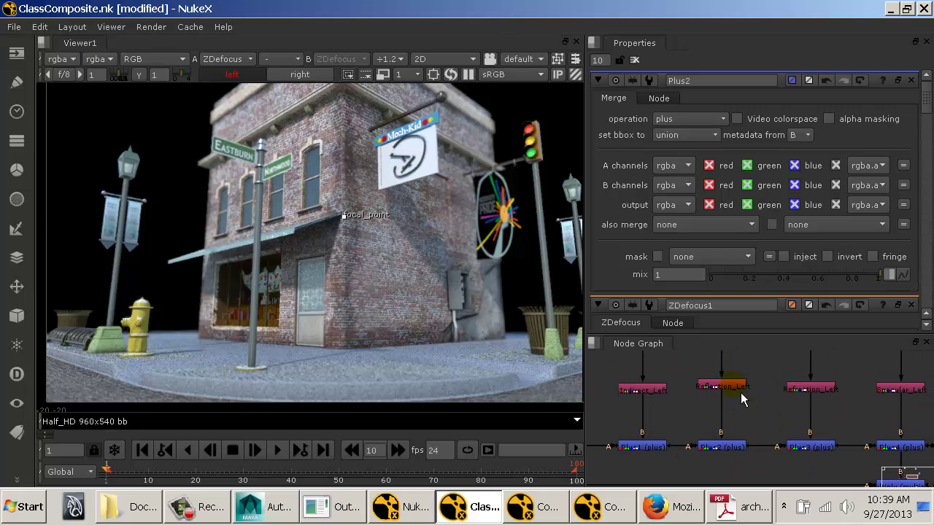
# View the Reflection_Left pass on its own, and switch the viewer back to the ZDefocus output.
pyautogui.click(739, 398)
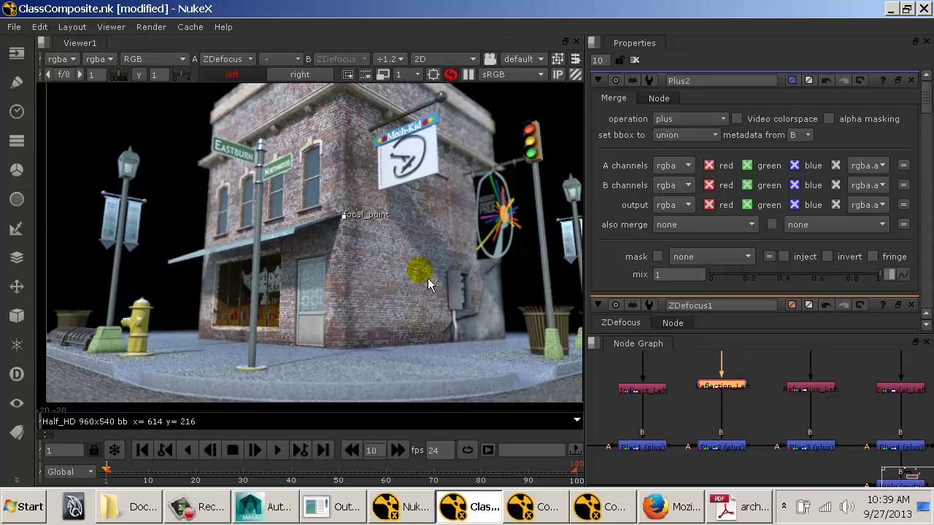
pyautogui.press('1')
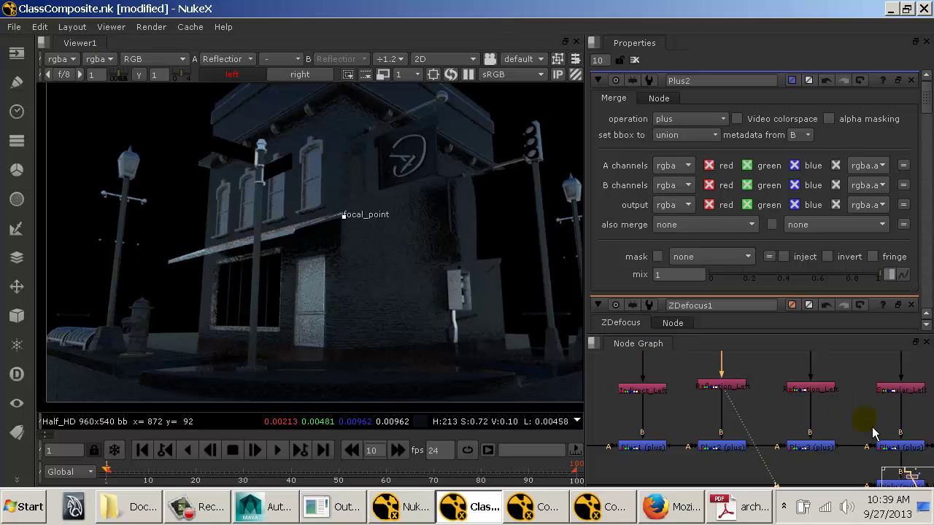
pyautogui.moveTo(848, 474); pyautogui.dragTo(734, 313)
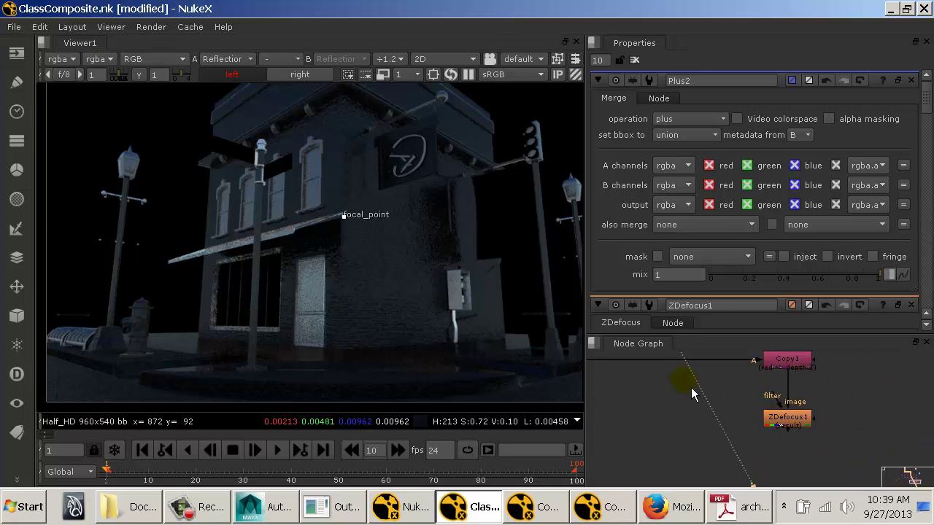
pyautogui.moveTo(693, 393); pyautogui.dragTo(717, 434)
pyautogui.click(829, 461)
pyautogui.press('1')
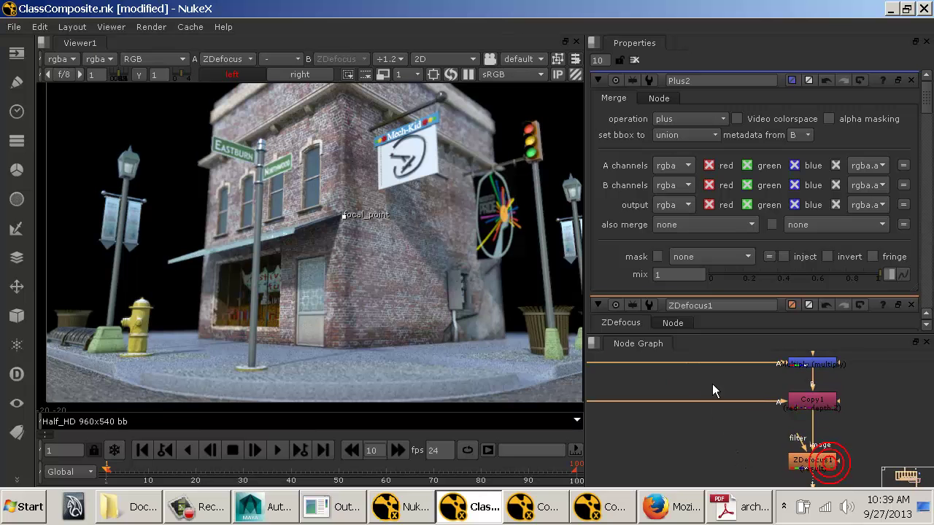
# Add a Grade node between Reflection_Left and its plus merge, and set its multiply to 0.4.
pyautogui.moveTo(680, 366); pyautogui.dragTo(764, 492)
pyautogui.click(734, 385)
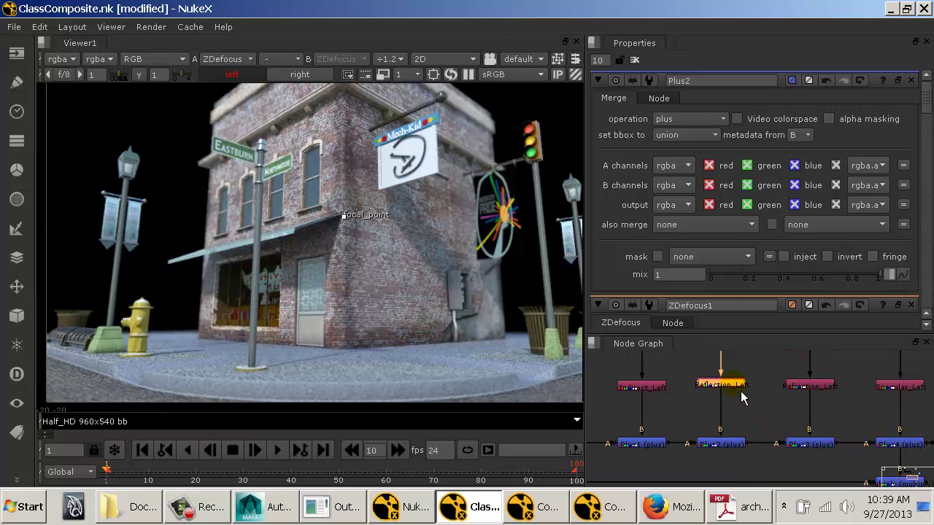
pyautogui.press('g')
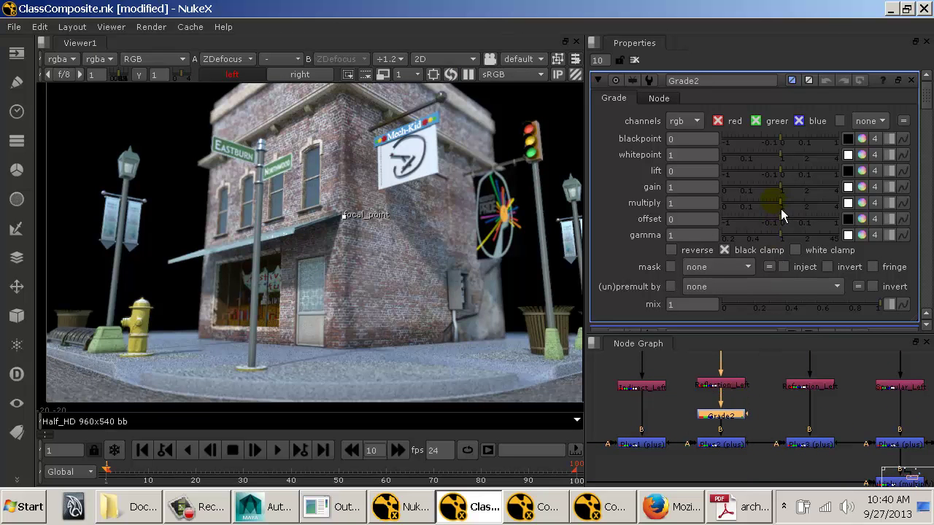
pyautogui.moveTo(777, 208); pyautogui.dragTo(765, 208)
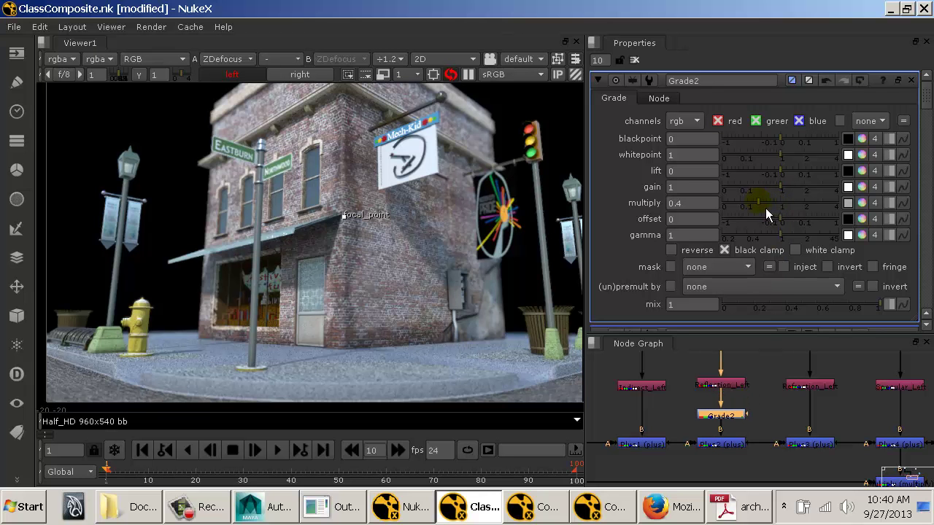
# Compare Reflection_Left with the Grade output in the viewer, and lower the Grade multiply to 0.06.
pyautogui.click(742, 387)
pyautogui.press('1')
pyautogui.click(722, 415)
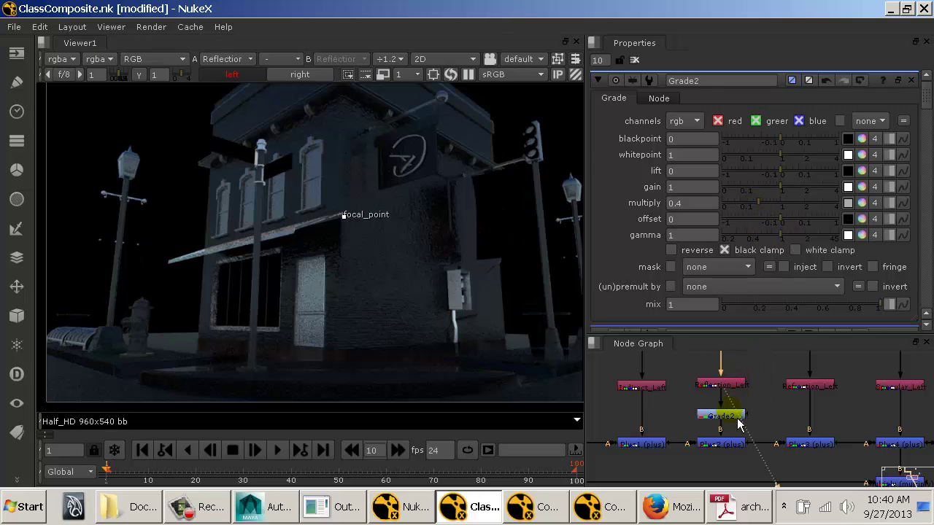
pyautogui.press('1')
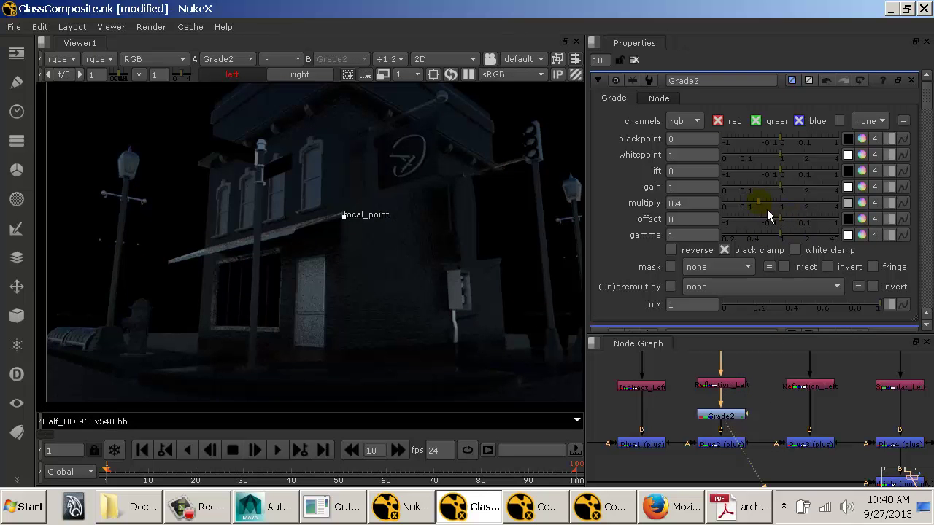
pyautogui.moveTo(767, 209); pyautogui.dragTo(743, 209)
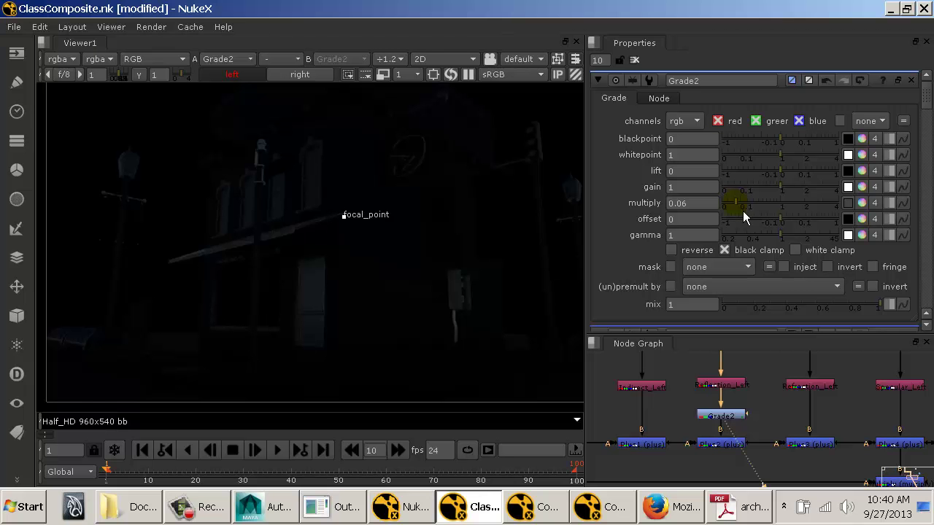
# View the plus merge below the reflection Grade, and toggle the Grade off and on to compare the reflections.
pyautogui.click(726, 444)
pyautogui.press('1')
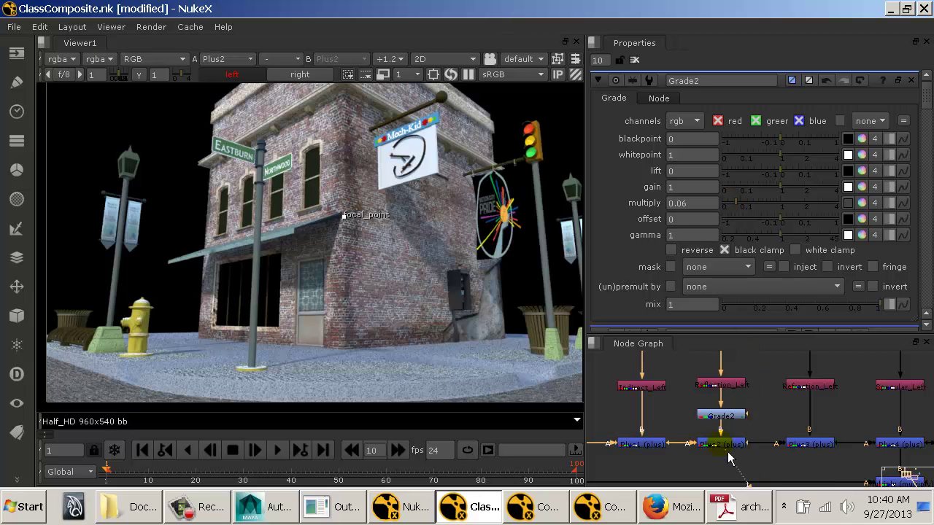
pyautogui.click(737, 415)
pyautogui.press('d')
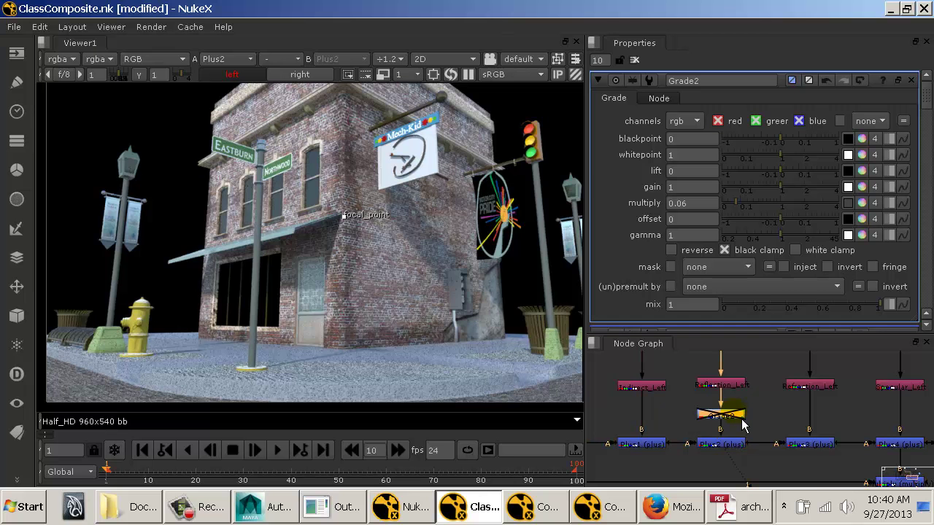
pyautogui.press('d')
pyautogui.press('d')
pyautogui.press('d')
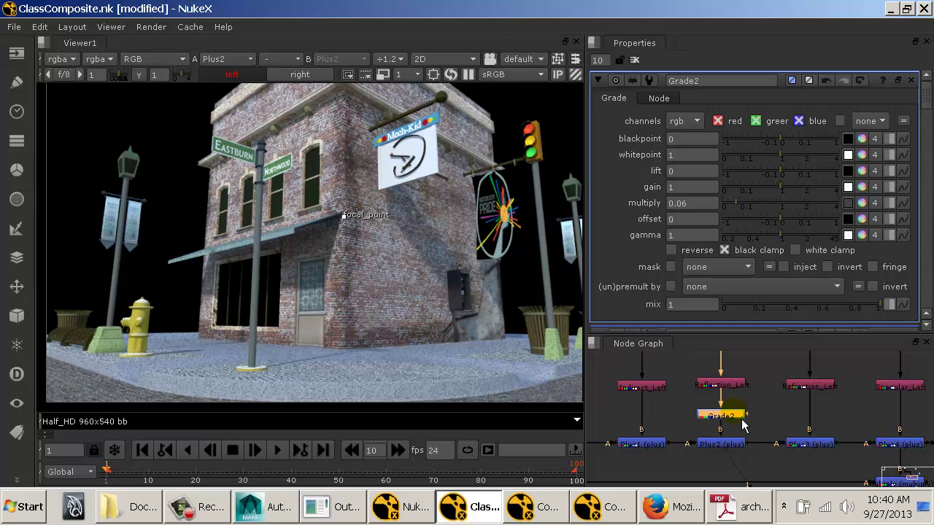
pyautogui.press('d')
pyautogui.press('d')
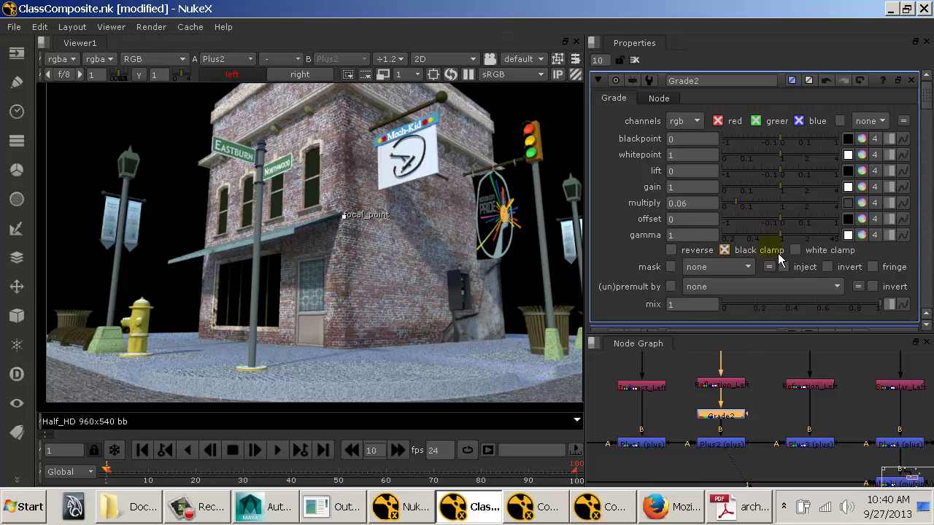
# Set the reflection Grade's multiply to 1.05, and raise its red channel to 1.75.
pyautogui.moveTo(744, 205); pyautogui.dragTo(800, 219)
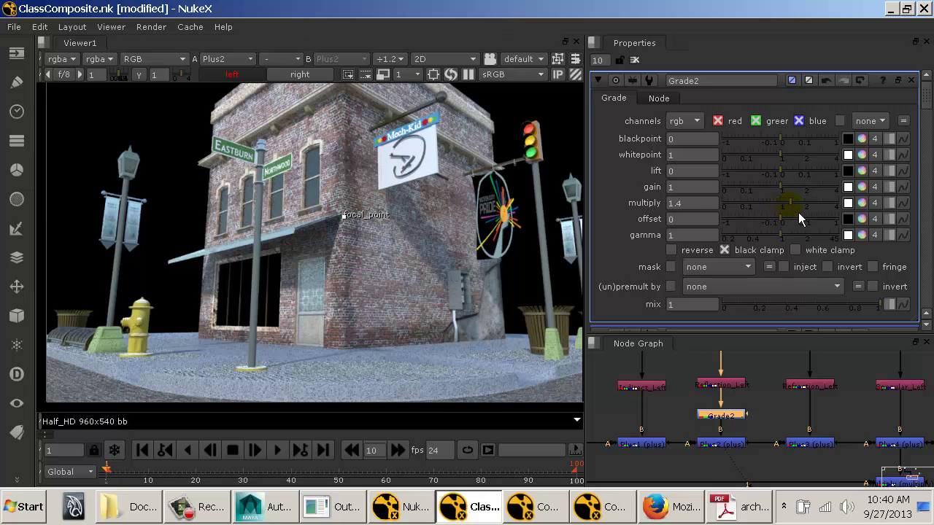
pyautogui.click(862, 203)
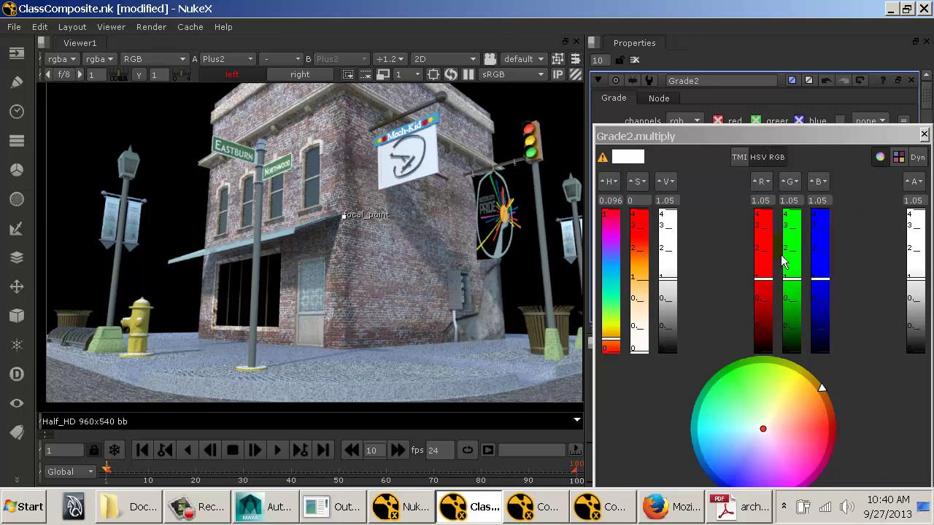
pyautogui.moveTo(779, 289); pyautogui.dragTo(777, 272)
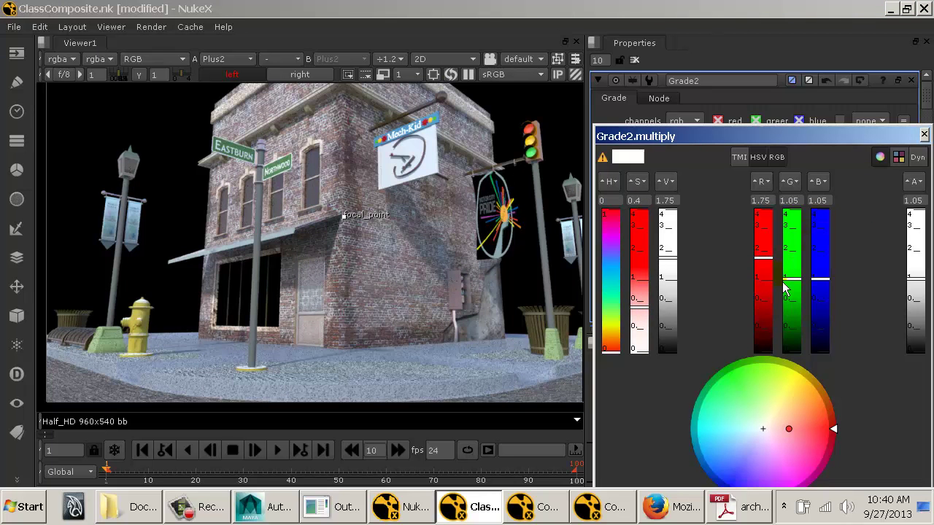
# Using the TMI sliders, tint the Grade multiply warm with temperature -0.95 and magenta 0.
pyautogui.click(738, 156)
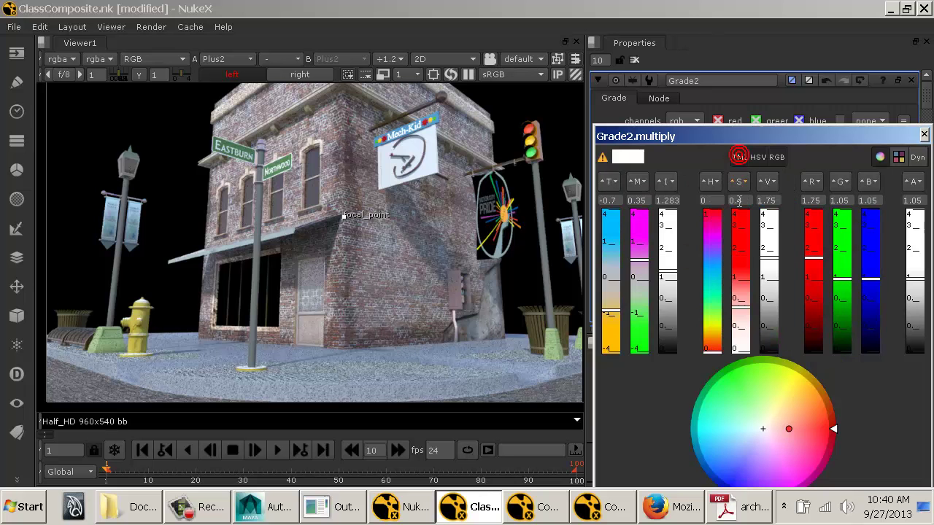
pyautogui.moveTo(610, 309); pyautogui.dragTo(611, 315)
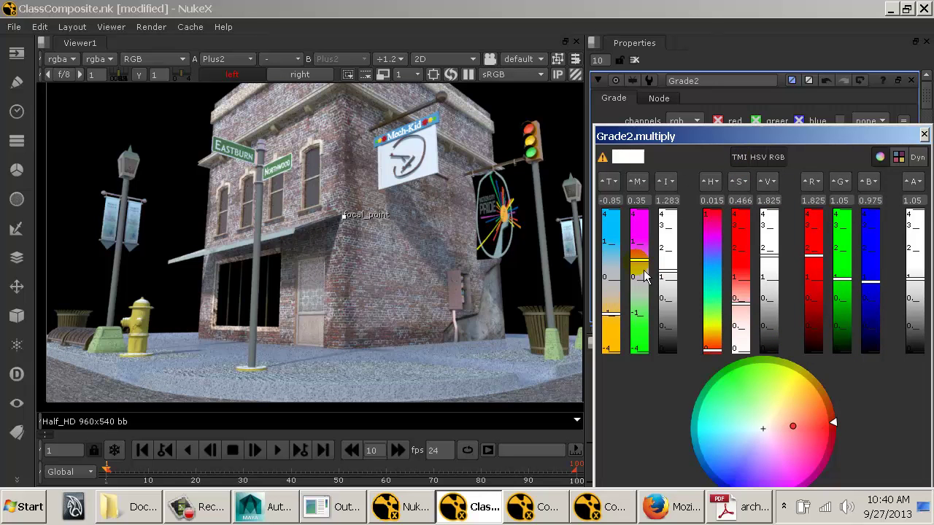
pyautogui.moveTo(644, 276); pyautogui.dragTo(639, 301)
pyautogui.moveTo(610, 308); pyautogui.dragTo(620, 325)
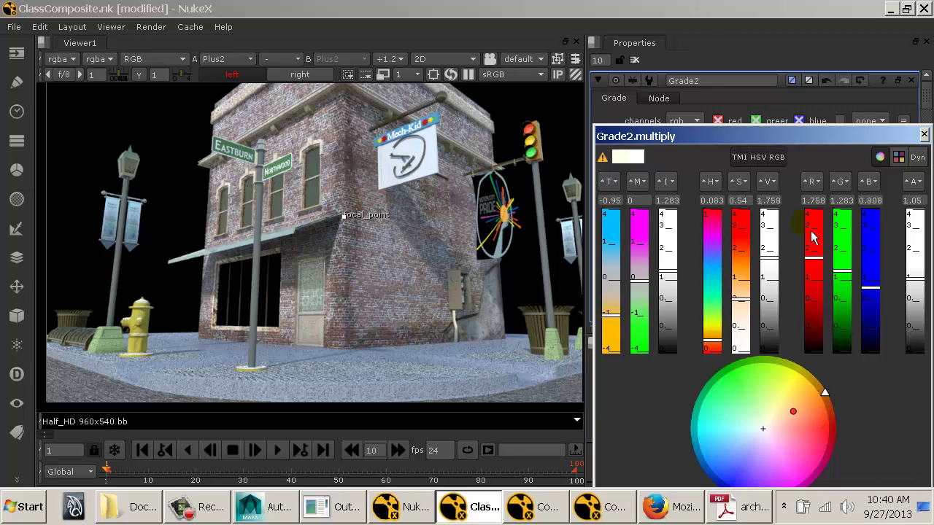
pyautogui.click(923, 134)
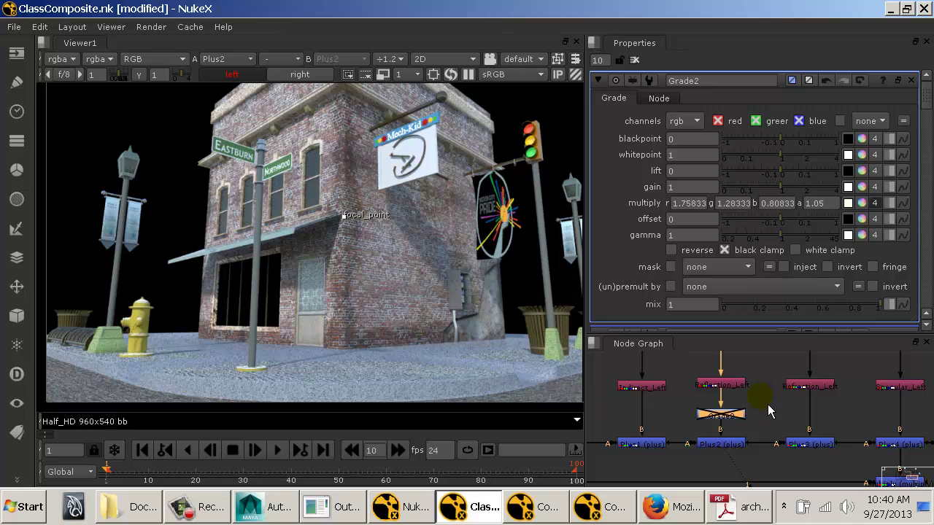
# Repeatedly toggle the reflection Grade off and on to compare the warm-tinted reflections with the originals.
pyautogui.press('d')
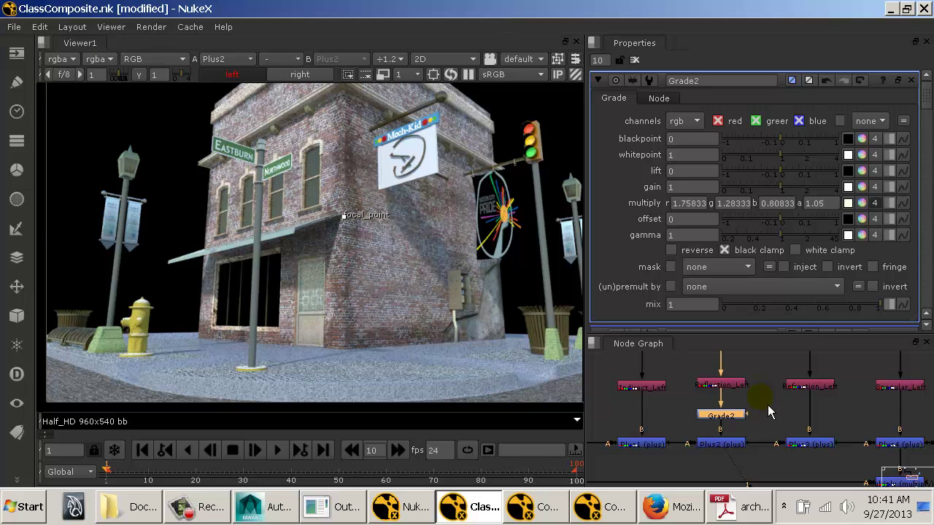
pyautogui.press('d')
pyautogui.press('d')
pyautogui.press('d')
pyautogui.press('d')
pyautogui.press('d')
pyautogui.press('d')
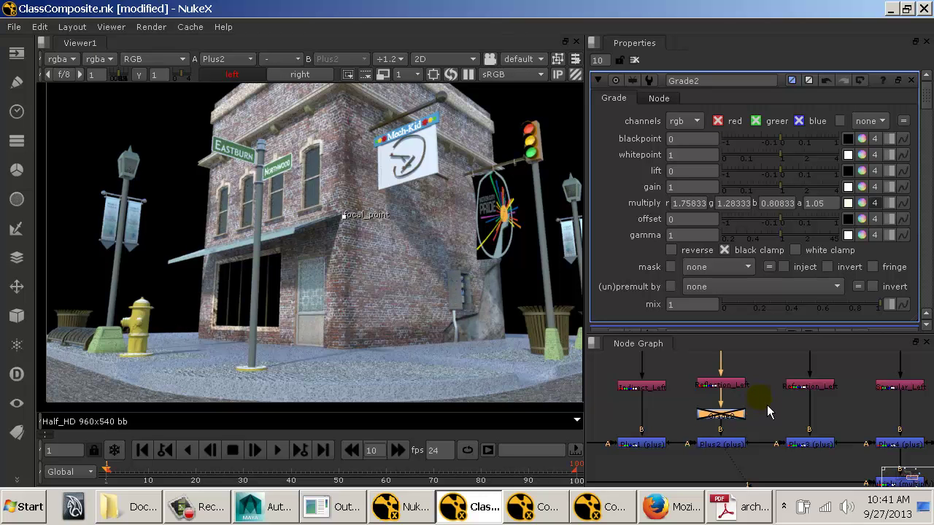
pyautogui.press('d')
pyautogui.press('d')
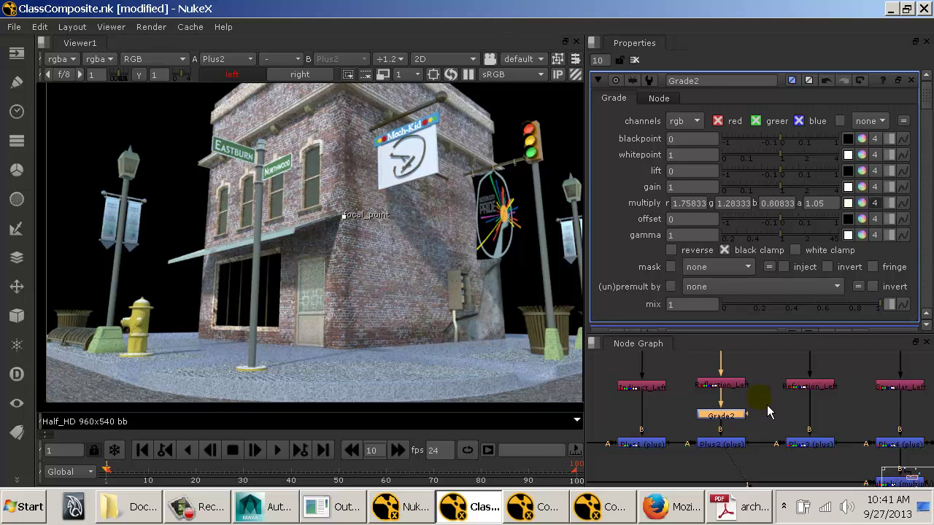
pyautogui.press('d')
pyautogui.press('d')
pyautogui.press('d')
pyautogui.press('d')
pyautogui.press('d')
pyautogui.press('d')
# View the composite at the ambient occlusion Multiply, then at the ZDefocus output.
pyautogui.moveTo(766, 407); pyautogui.dragTo(738, 421)
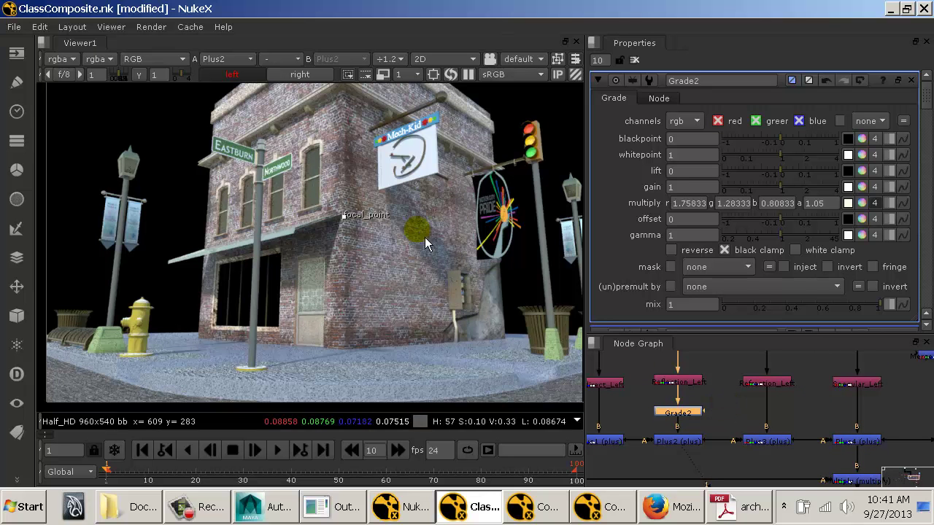
pyautogui.moveTo(488, 286); pyautogui.dragTo(427, 282)
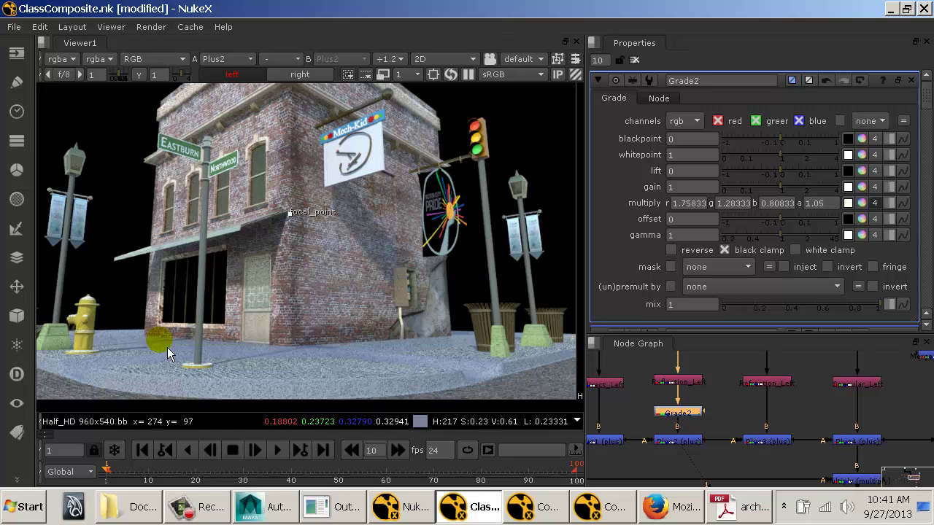
pyautogui.moveTo(164, 341); pyautogui.dragTo(757, 398)
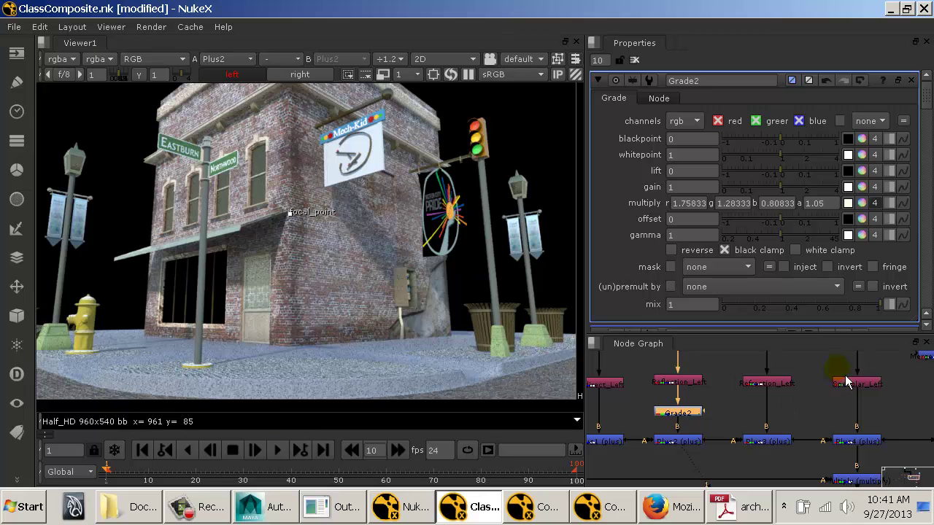
pyautogui.moveTo(878, 426)
pyautogui.mouseDown()
pyautogui.moveTo(830, 410)
pyautogui.moveTo(740, 413)
pyautogui.moveTo(780, 427)
pyautogui.moveTo(718, 428)
pyautogui.moveTo(738, 402)
pyautogui.moveTo(751, 430)
pyautogui.moveTo(750, 417)
pyautogui.mouseUp()
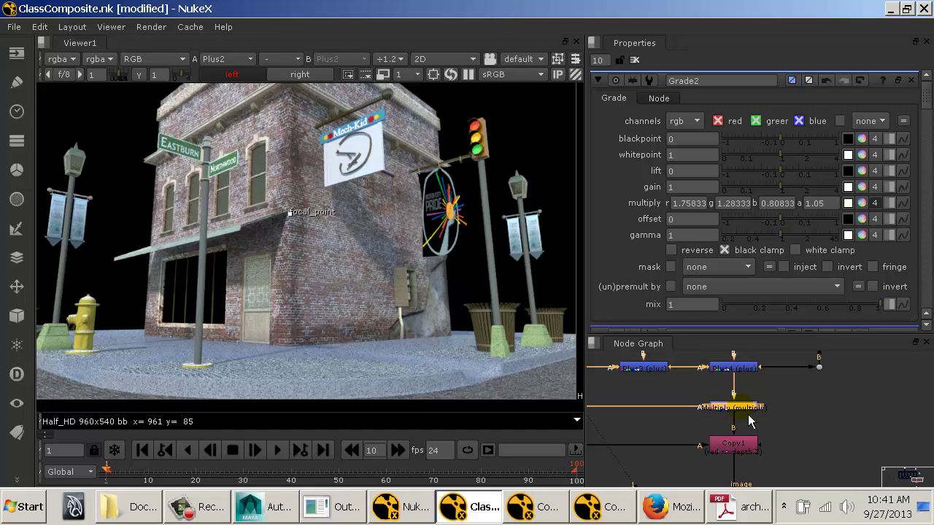
pyautogui.press('1')
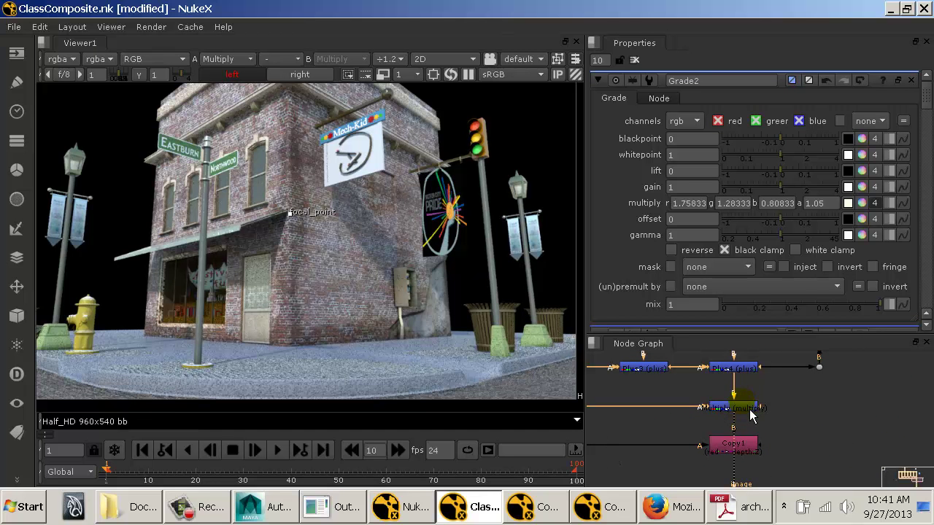
pyautogui.click(751, 446)
pyautogui.moveTo(755, 456); pyautogui.dragTo(755, 458)
pyautogui.moveTo(725, 400)
pyautogui.mouseDown()
pyautogui.moveTo(744, 425)
pyautogui.moveTo(731, 435)
pyautogui.mouseUp()
pyautogui.click(733, 440)
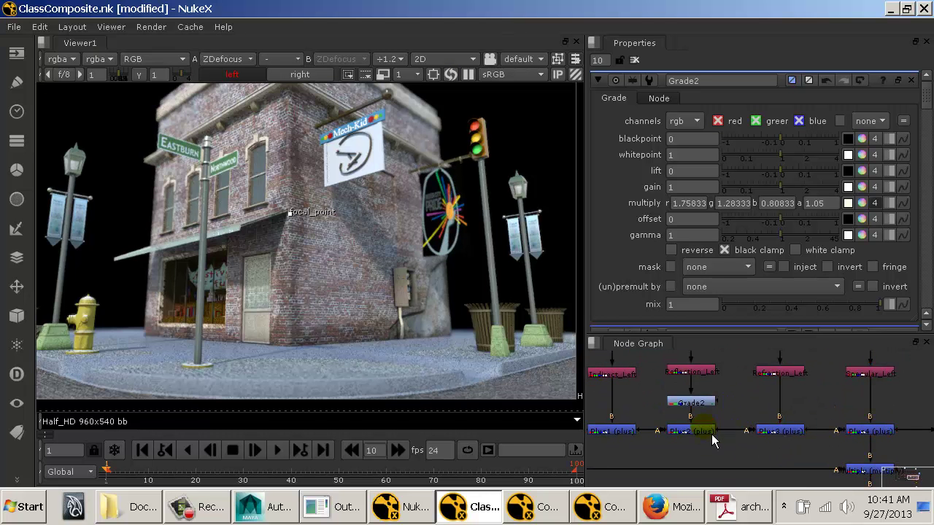
# Try a Defocus node below the Specular_Left shuffle.
pyautogui.moveTo(763, 437); pyautogui.dragTo(648, 310)
pyautogui.moveTo(736, 401); pyautogui.dragTo(766, 467)
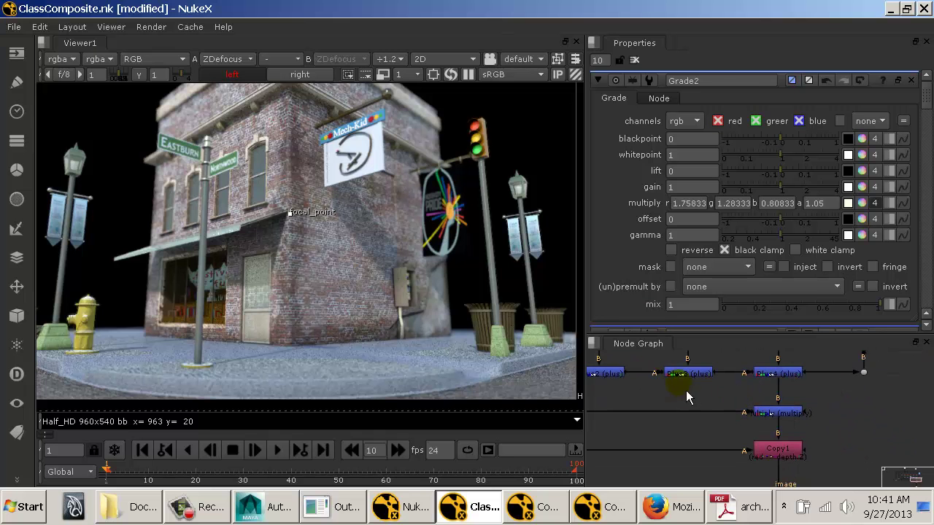
pyautogui.moveTo(686, 390); pyautogui.dragTo(731, 408)
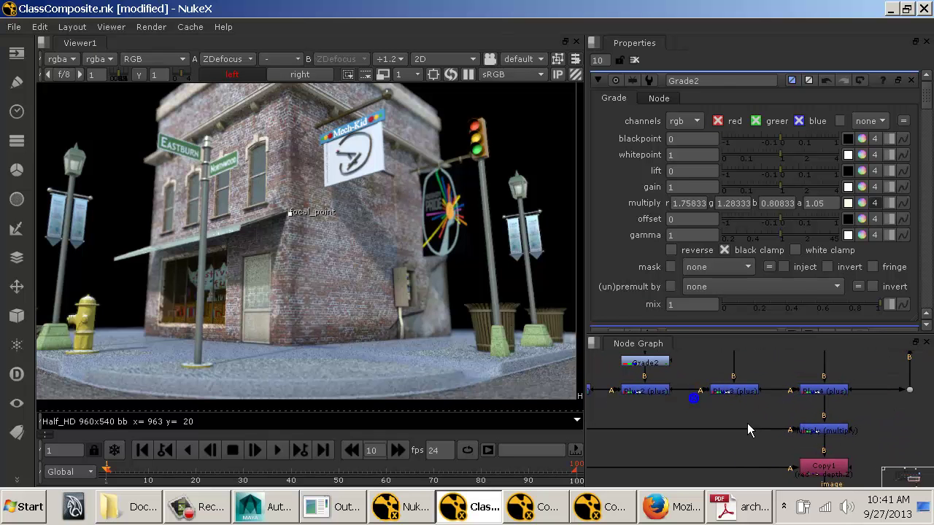
pyautogui.click(657, 396)
pyautogui.moveTo(690, 424); pyautogui.dragTo(706, 460)
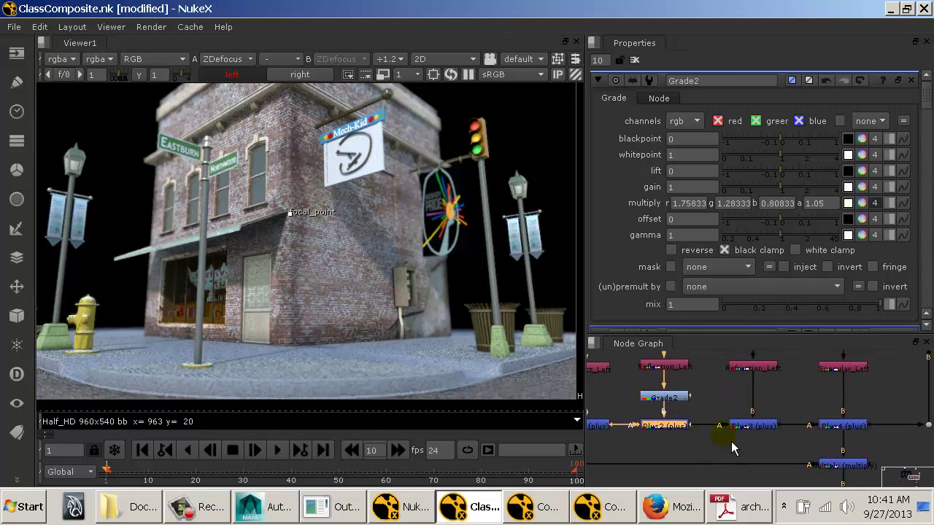
pyautogui.moveTo(772, 410); pyautogui.dragTo(729, 430)
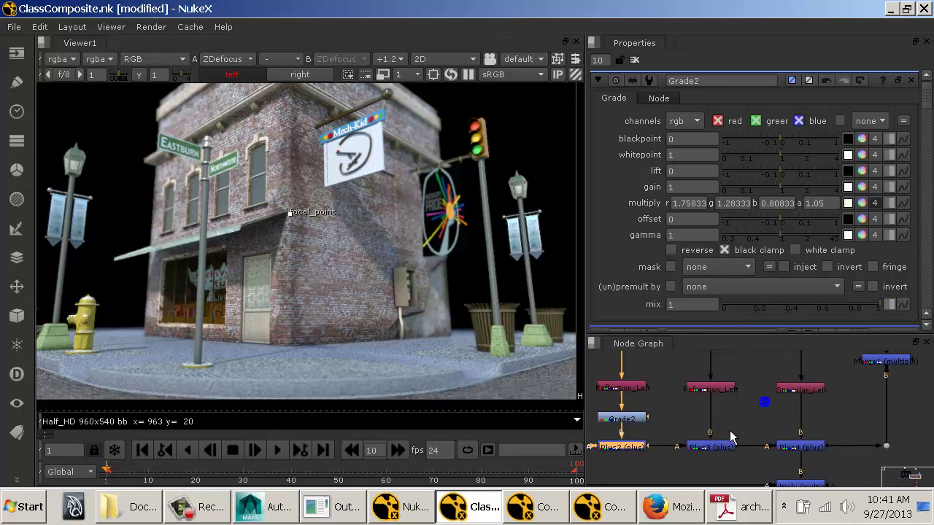
pyautogui.click(709, 389)
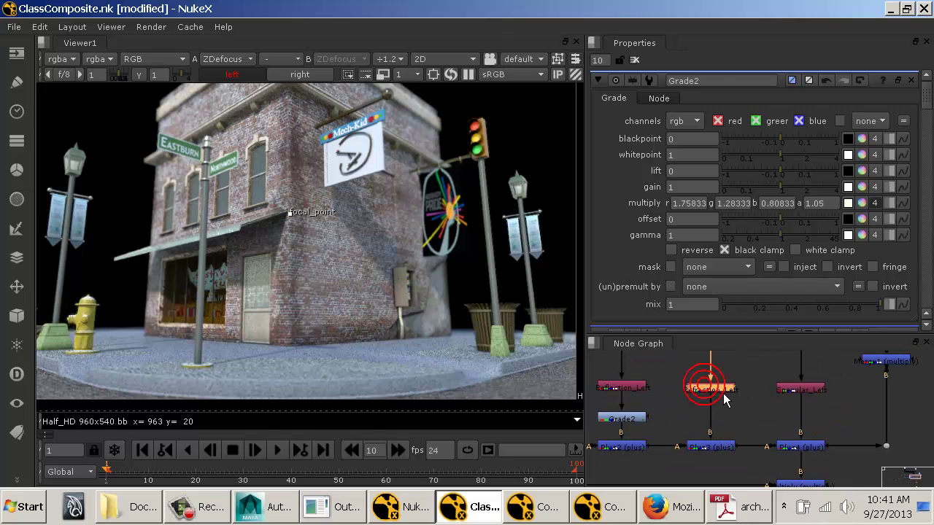
pyautogui.click(790, 391)
pyautogui.press('Tab')
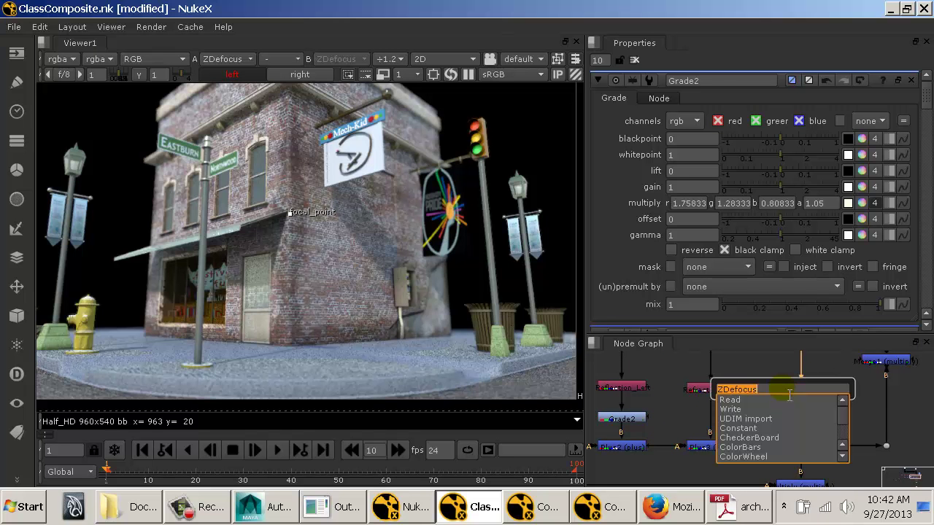
pyautogui.write('def')
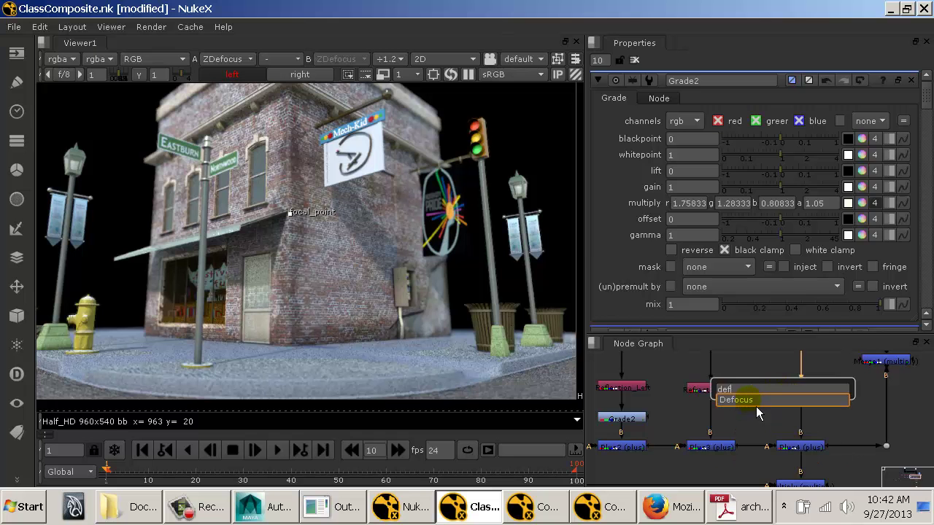
pyautogui.press('Return')
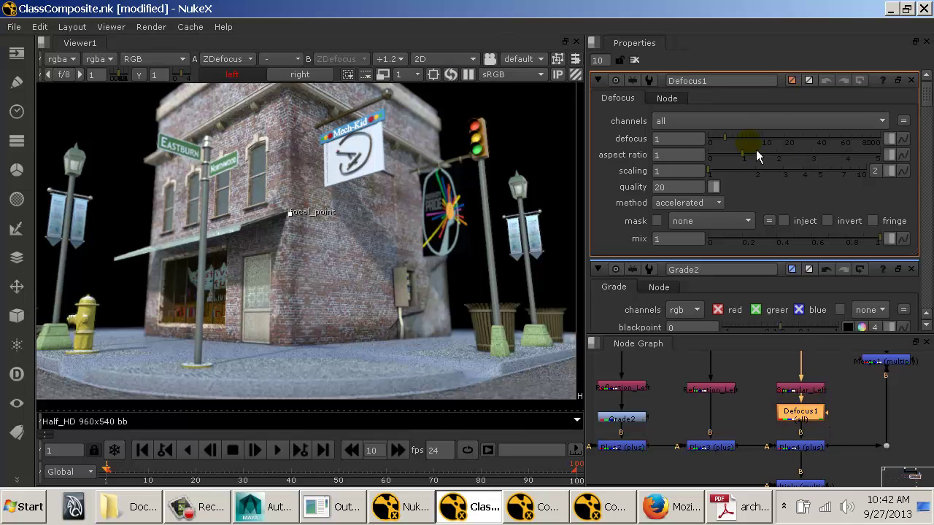
pyautogui.moveTo(756, 149); pyautogui.dragTo(795, 149)
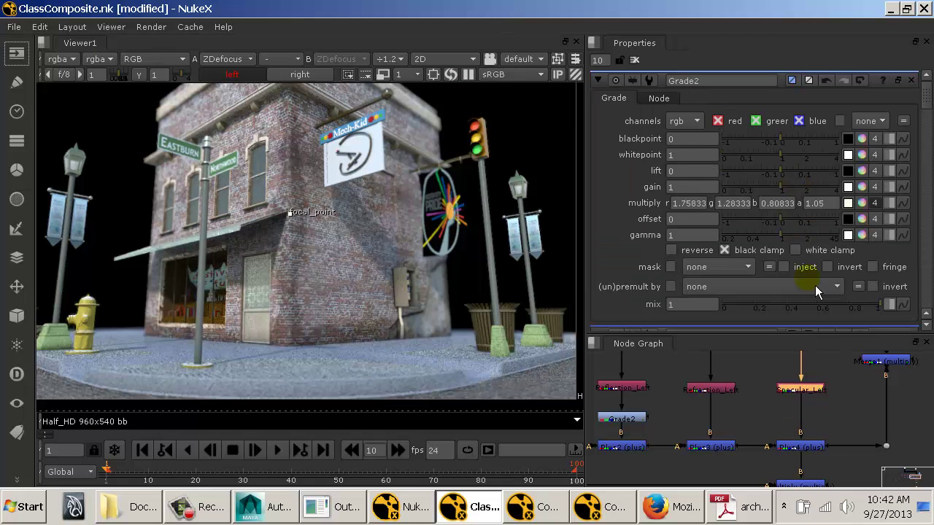
# Add a Glow node directly below the Specular_Left shuffle.
pyautogui.click(813, 388)
pyautogui.press('Tab')
pyautogui.write('glow')
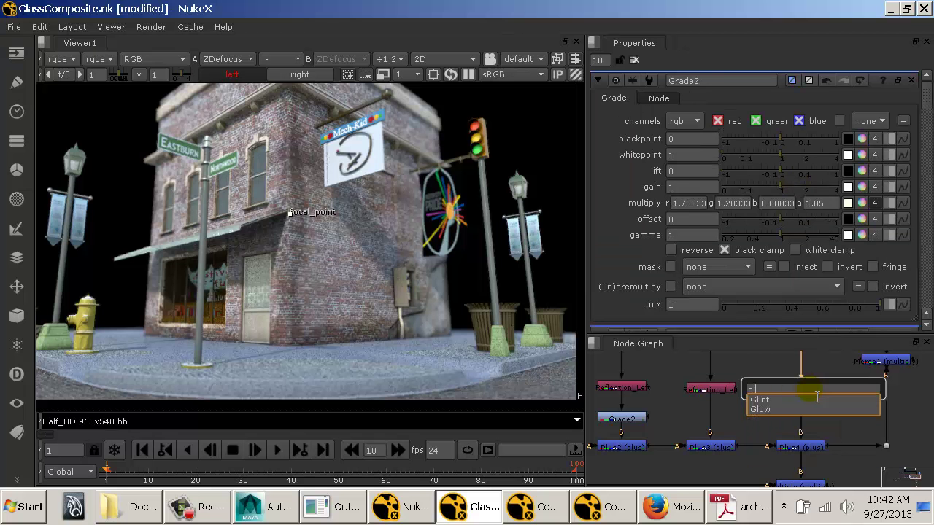
pyautogui.press('Return')
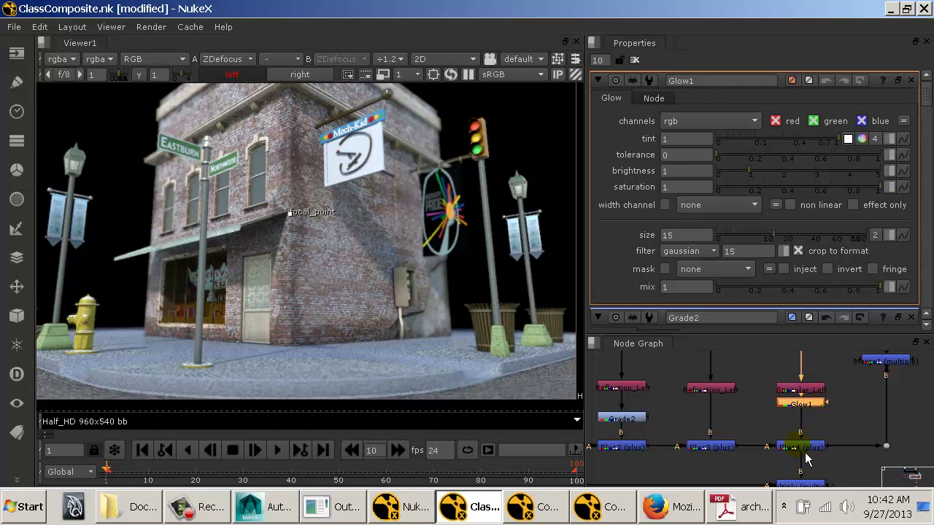
# View the Plus4 merge, then the Glow output on its own with the full frame in view.
pyautogui.click(799, 444)
pyautogui.press('1')
pyautogui.click(800, 403)
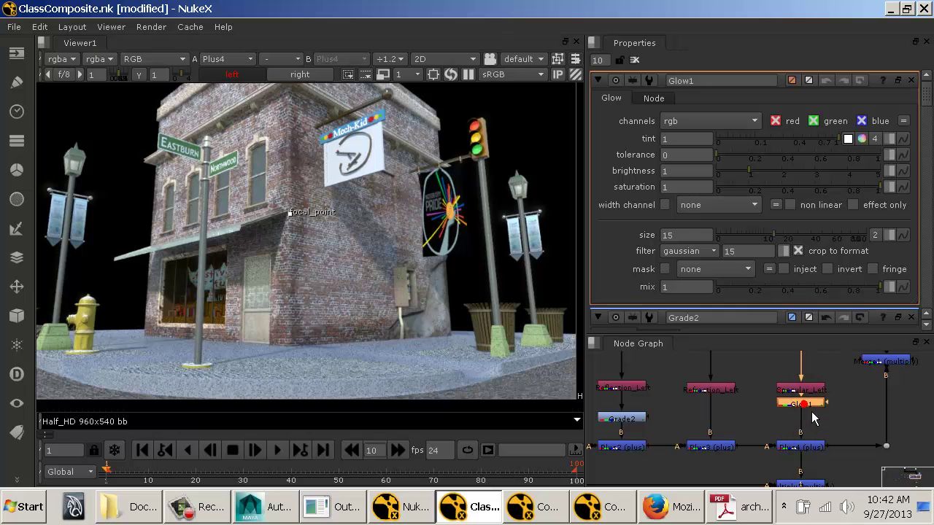
pyautogui.press('1')
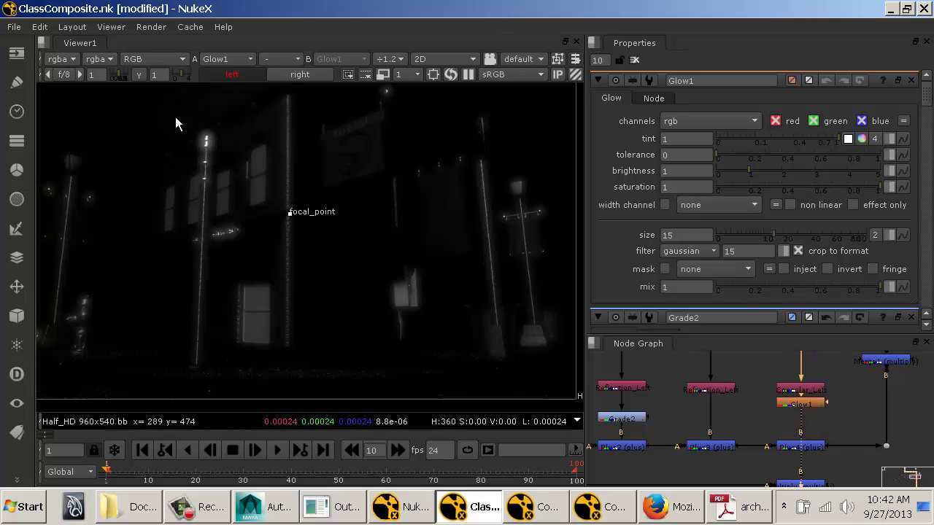
pyautogui.scroll(-2, 397, 254)
pyautogui.scroll(1, 396, 254)
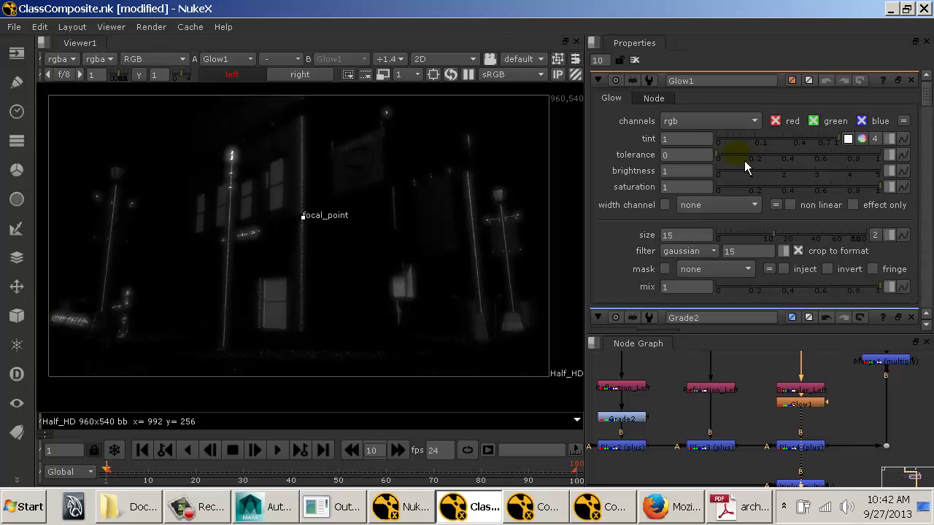
# Set the specular Glow's brightness to 3, tolerance to 0.685 and size to 2.6.
pyautogui.moveTo(760, 176); pyautogui.dragTo(834, 188)
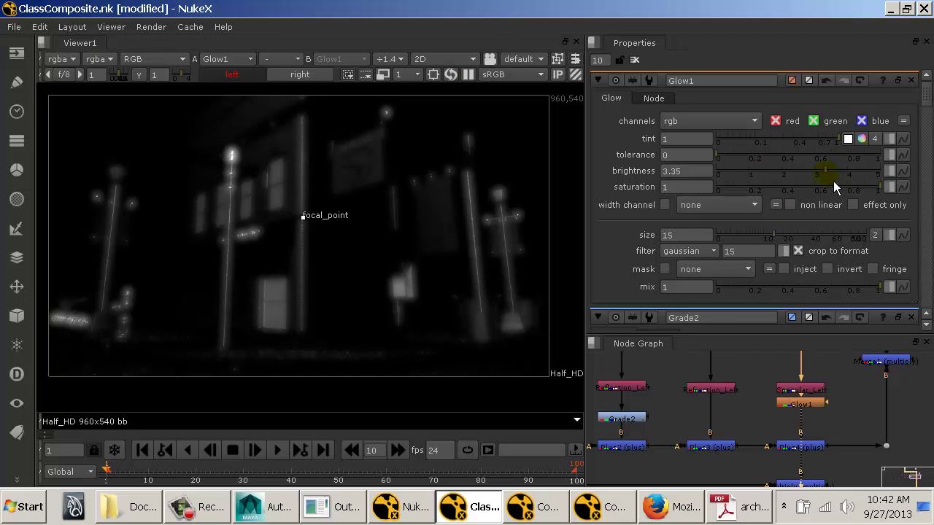
pyautogui.moveTo(806, 244); pyautogui.dragTo(825, 246)
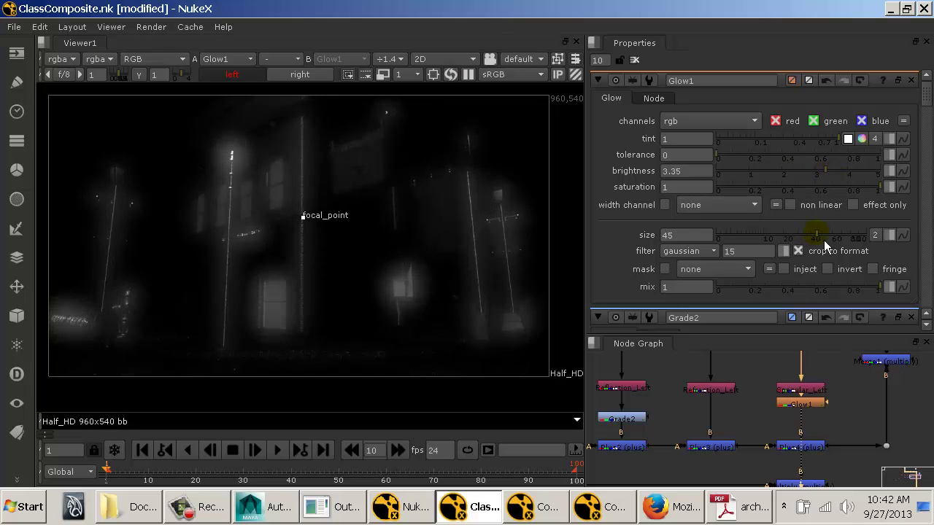
pyautogui.moveTo(747, 165); pyautogui.dragTo(789, 173)
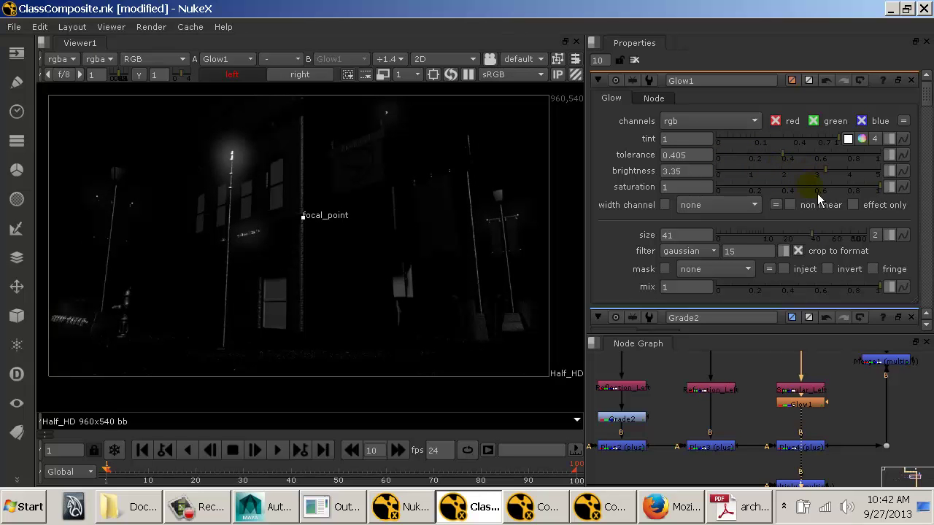
pyautogui.moveTo(811, 236); pyautogui.dragTo(778, 244)
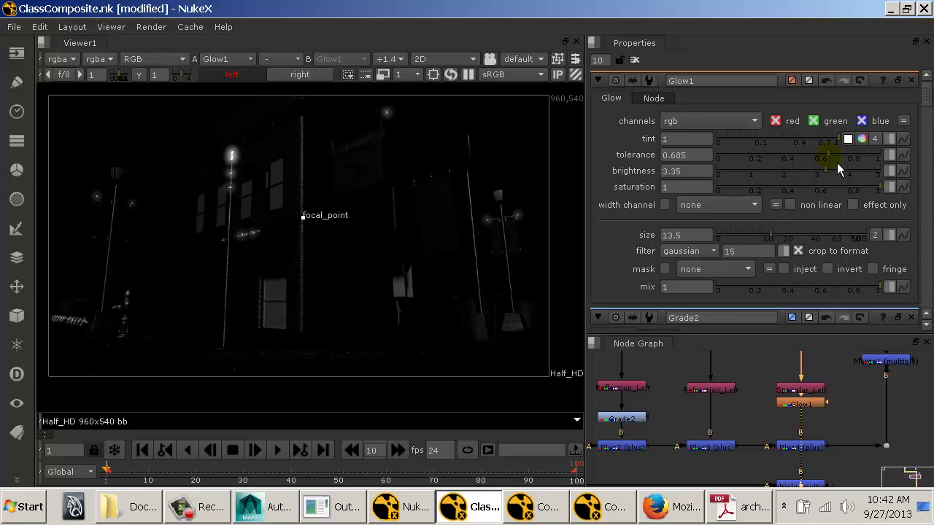
pyautogui.moveTo(830, 169)
pyautogui.mouseDown()
pyautogui.moveTo(864, 183)
pyautogui.moveTo(823, 182)
pyautogui.mouseUp()
pyautogui.click(741, 234)
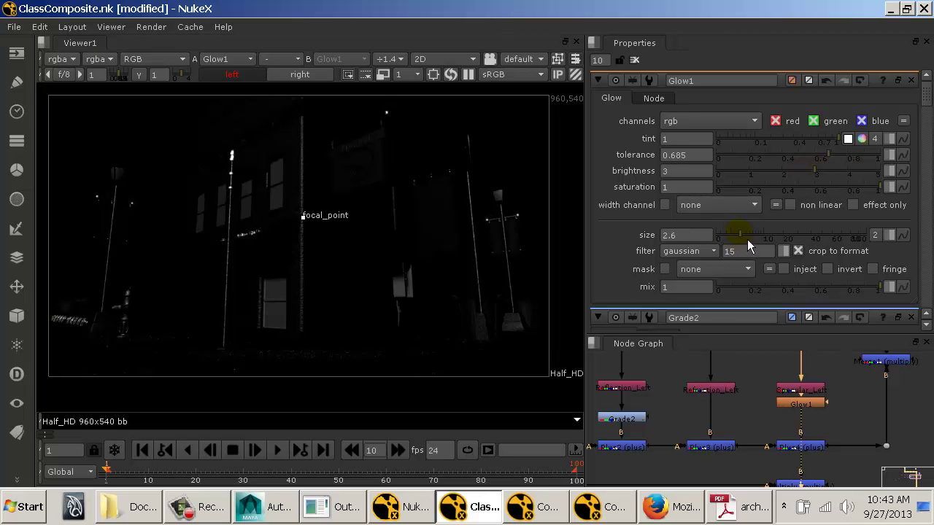
# View the Plus4 merge and toggle the Glow off and on to compare the highlights, including those around the street signs.
pyautogui.click(794, 402)
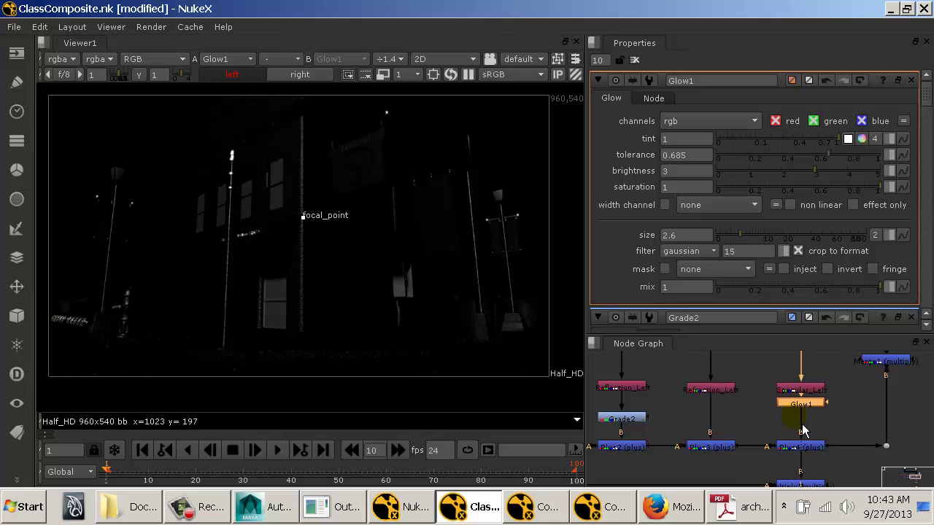
pyautogui.moveTo(802, 445)
pyautogui.mouseDown()
pyautogui.moveTo(828, 458)
pyautogui.moveTo(810, 458)
pyautogui.mouseUp()
pyautogui.press('1')
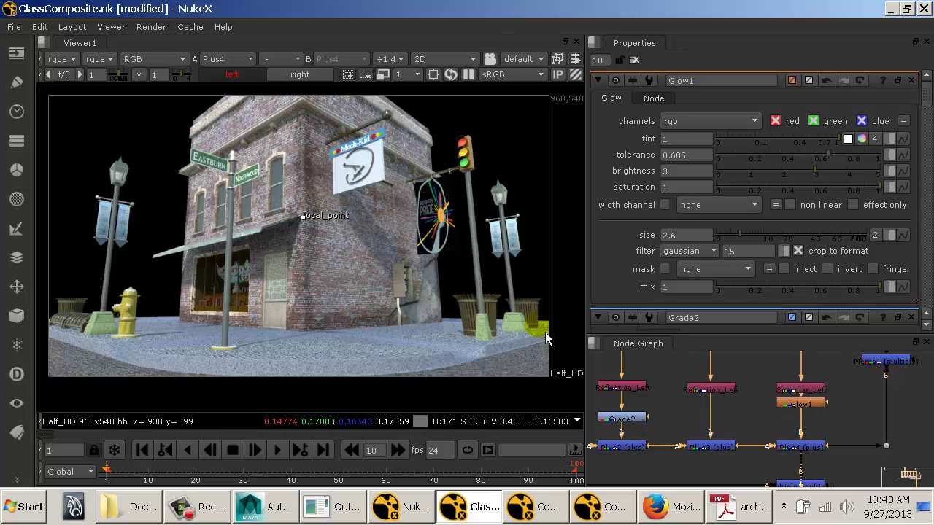
pyautogui.click(820, 409)
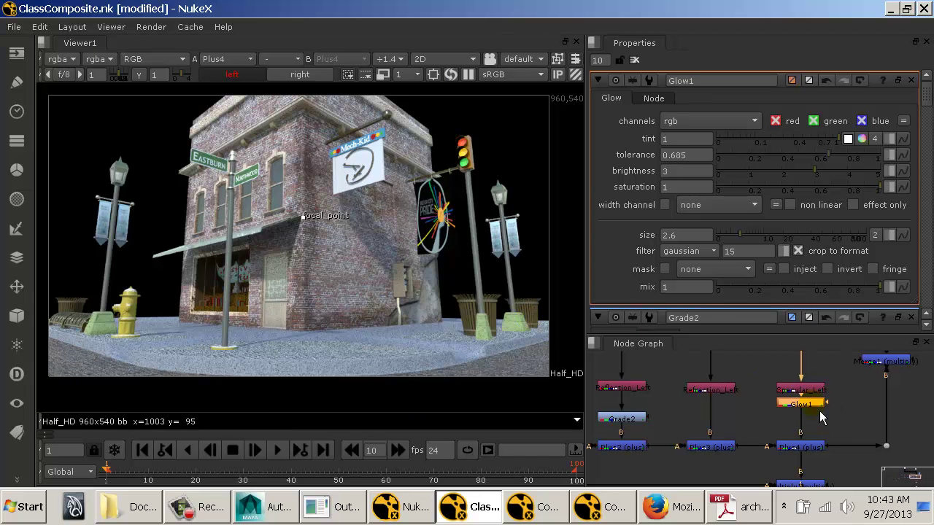
pyautogui.press('d')
pyautogui.press('d')
pyautogui.press('d')
pyautogui.scroll(3, 330, 224)
pyautogui.scroll(5, 330, 224)
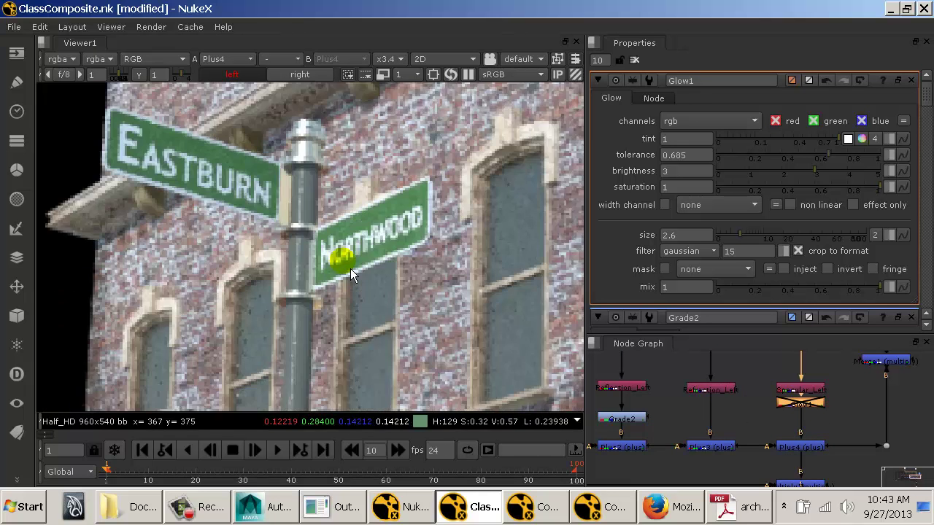
pyautogui.press('d')
pyautogui.press('d')
pyautogui.press('d')
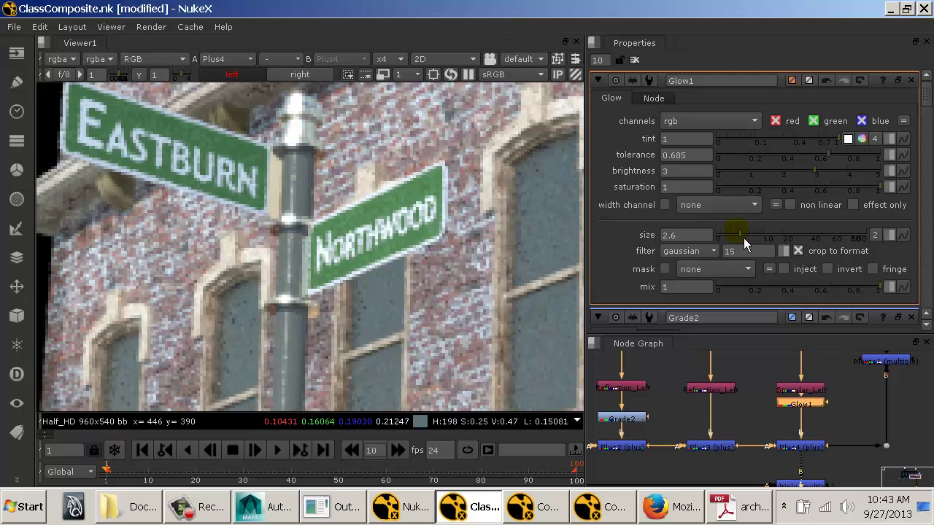
# Set the Glow's size to 8, and toggle the node off and on to compare the full image.
pyautogui.moveTo(744, 239); pyautogui.dragTo(764, 244)
pyautogui.scroll(-10, 456, 250)
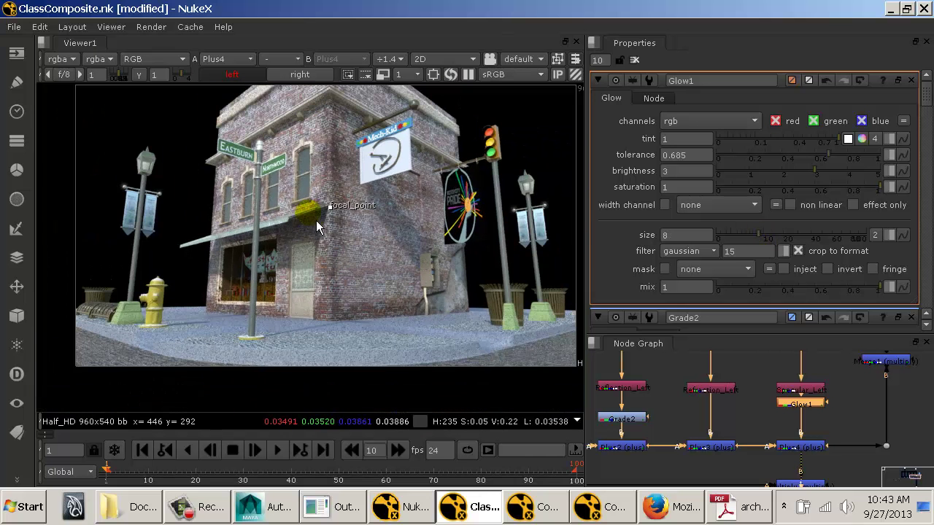
pyautogui.press('d')
pyautogui.press('d')
pyautogui.press('d')
pyautogui.press('d')
pyautogui.press('d')
pyautogui.press('d')
pyautogui.press('d')
pyautogui.press('d')
# Enlarge the Node Graph to full window and select the entire composite tree to review its structure.
pyautogui.moveTo(786, 440); pyautogui.dragTo(819, 464)
pyautogui.moveTo(792, 423); pyautogui.dragTo(760, 391)
pyautogui.click(734, 388)
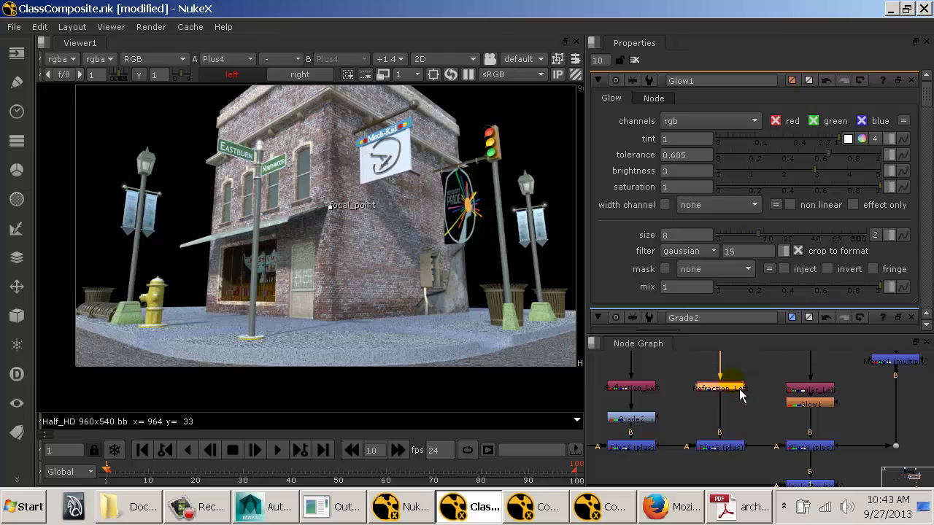
pyautogui.press('space')
pyautogui.scroll(-5, 631, 314)
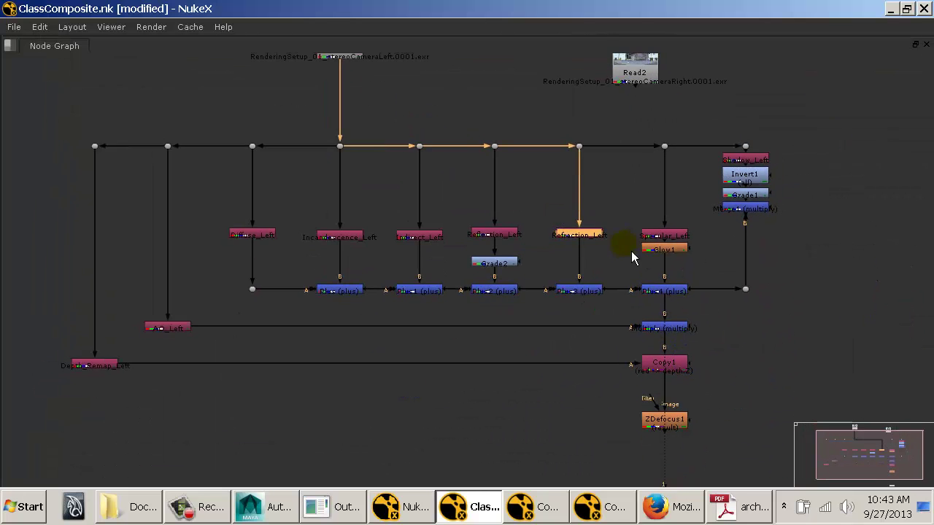
pyautogui.moveTo(347, 117); pyautogui.dragTo(777, 426)
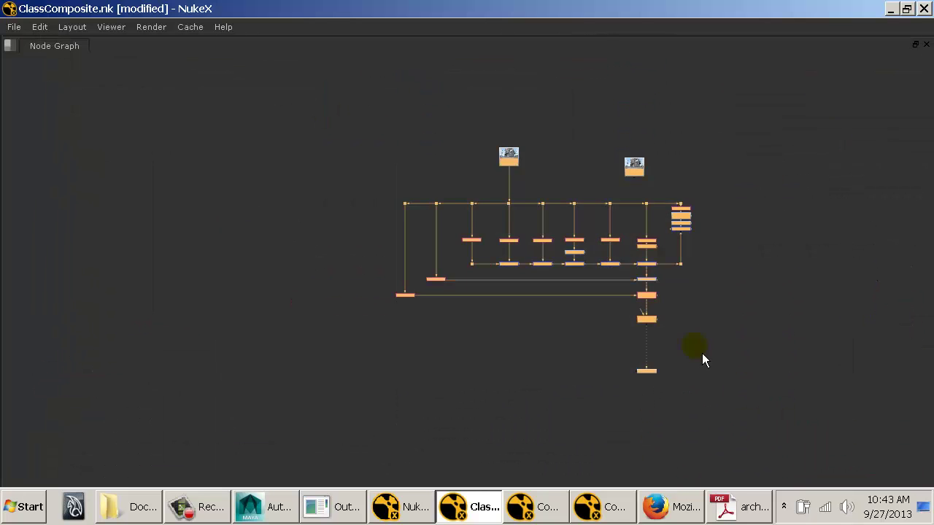
pyautogui.moveTo(622, 311); pyautogui.dragTo(538, 322)
pyautogui.scroll(1, 560, 316)
pyautogui.scroll(5, 560, 322)
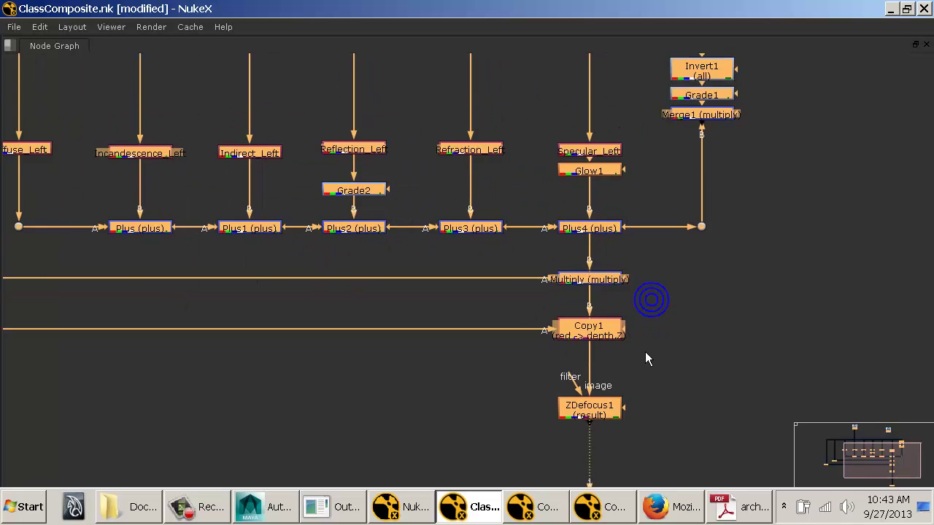
# Return to the standard layout and view the Multiply merge to examine the composite with ambient occlusion applied.
pyautogui.scroll(-1, 704, 362)
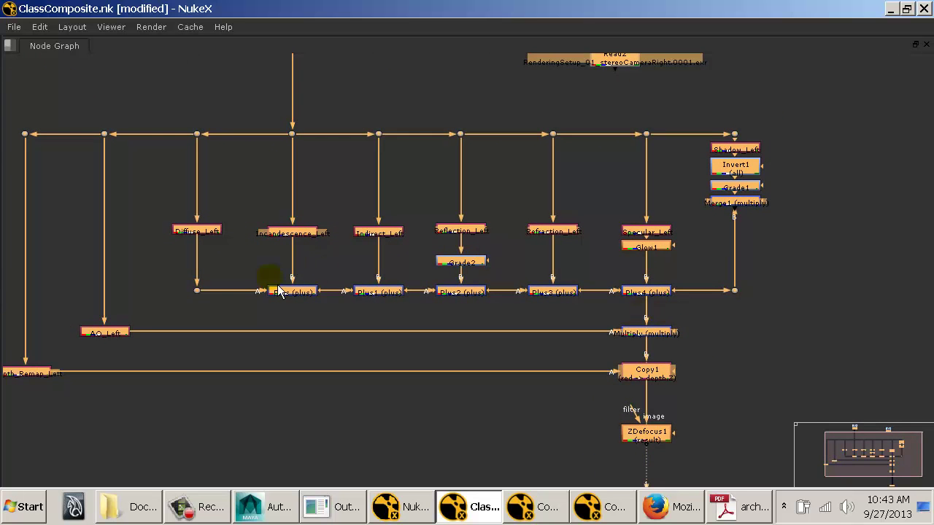
pyautogui.moveTo(604, 320); pyautogui.dragTo(585, 360)
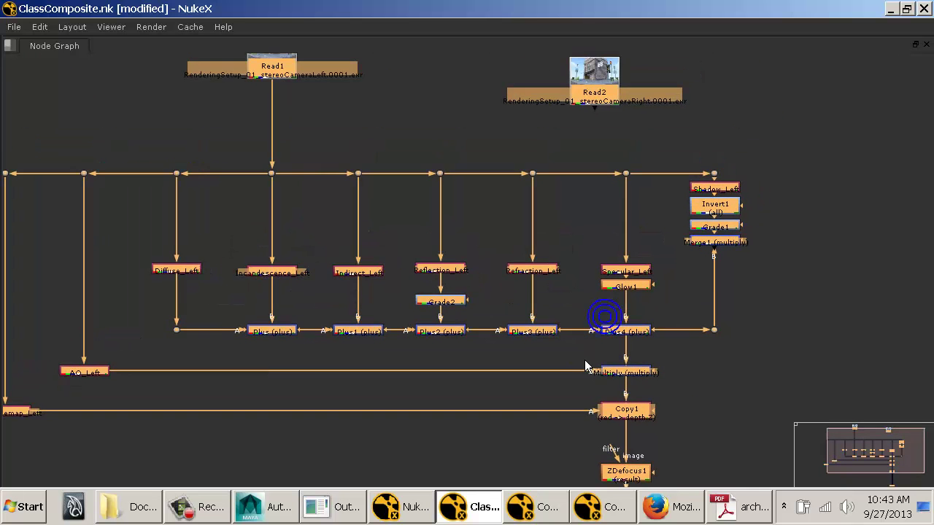
pyautogui.press('space')
pyautogui.moveTo(751, 419); pyautogui.dragTo(809, 483)
pyautogui.moveTo(804, 413); pyautogui.dragTo(734, 430)
pyautogui.click(798, 413)
pyautogui.click(776, 360)
pyautogui.moveTo(800, 386); pyautogui.dragTo(747, 414)
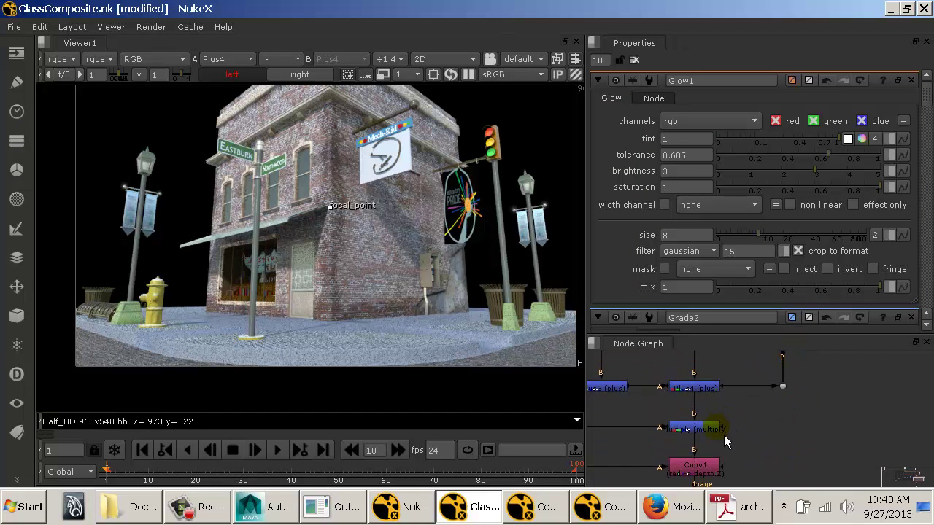
pyautogui.moveTo(698, 397); pyautogui.dragTo(870, 450)
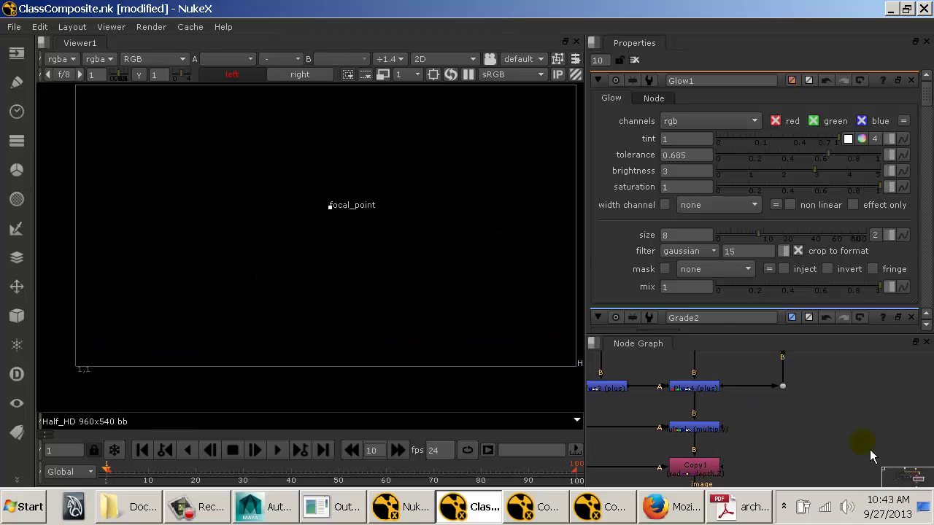
pyautogui.moveTo(728, 428); pyautogui.dragTo(744, 430)
pyautogui.keyDown('ctrl'); pyautogui.keyDown('shift'); pyautogui.click(723, 431); pyautogui.keyUp('shift'); pyautogui.keyUp('ctrl')
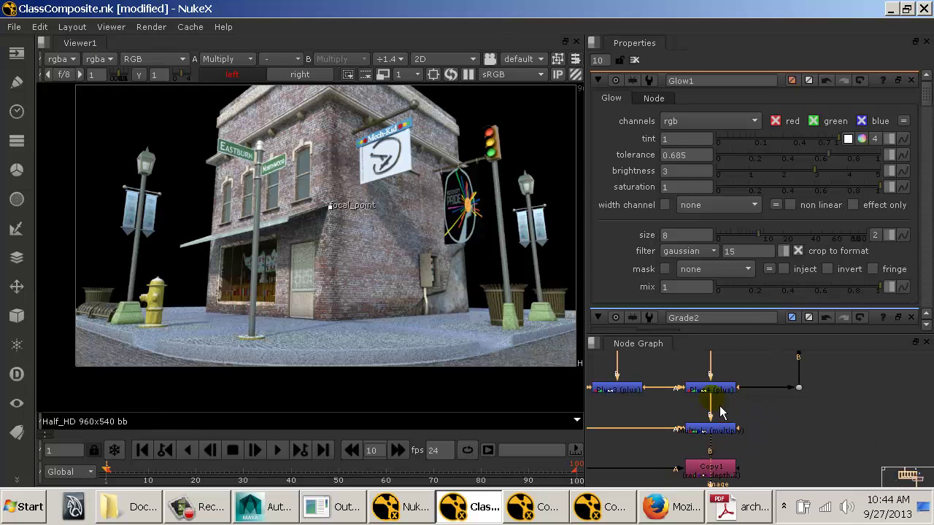
# Try to route the Multiply merge's B input through the dot beneath Merge1.
pyautogui.moveTo(710, 401); pyautogui.dragTo(809, 398)
pyautogui.moveTo(836, 402); pyautogui.dragTo(795, 465)
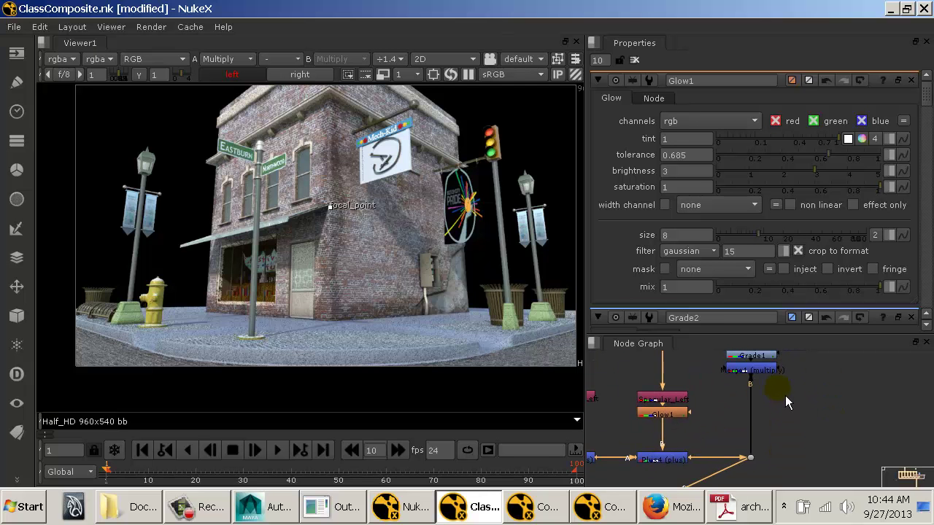
pyautogui.moveTo(785, 396); pyautogui.dragTo(800, 485)
pyautogui.moveTo(800, 460); pyautogui.dragTo(758, 339)
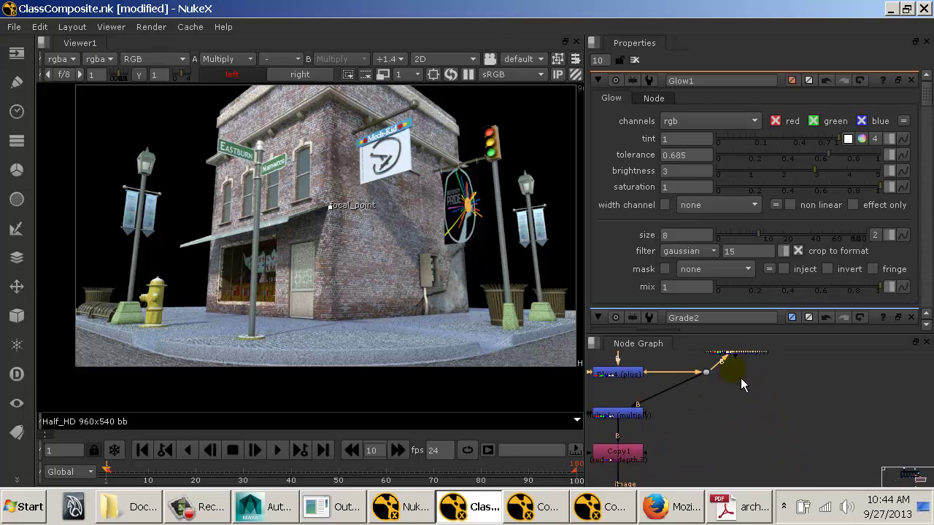
pyautogui.moveTo(729, 378); pyautogui.dragTo(671, 412)
# View the ZDefocus1 output and examine the depth defocus on the full left-camera composite.
pyautogui.moveTo(777, 424); pyautogui.dragTo(769, 396)
pyautogui.moveTo(391, 293); pyautogui.dragTo(388, 291)
pyautogui.moveTo(748, 441); pyautogui.dragTo(755, 358)
pyautogui.moveTo(763, 475); pyautogui.dragTo(757, 416)
pyautogui.click(753, 400)
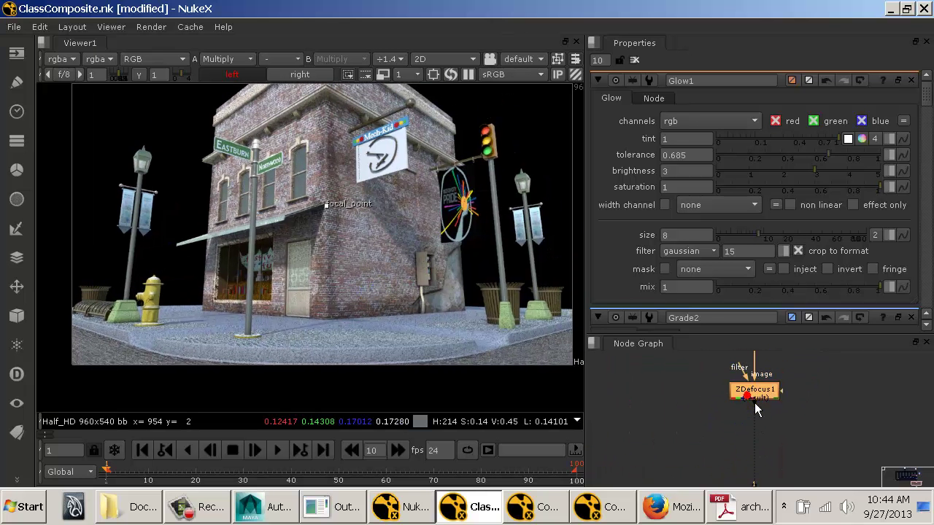
pyautogui.press('1')
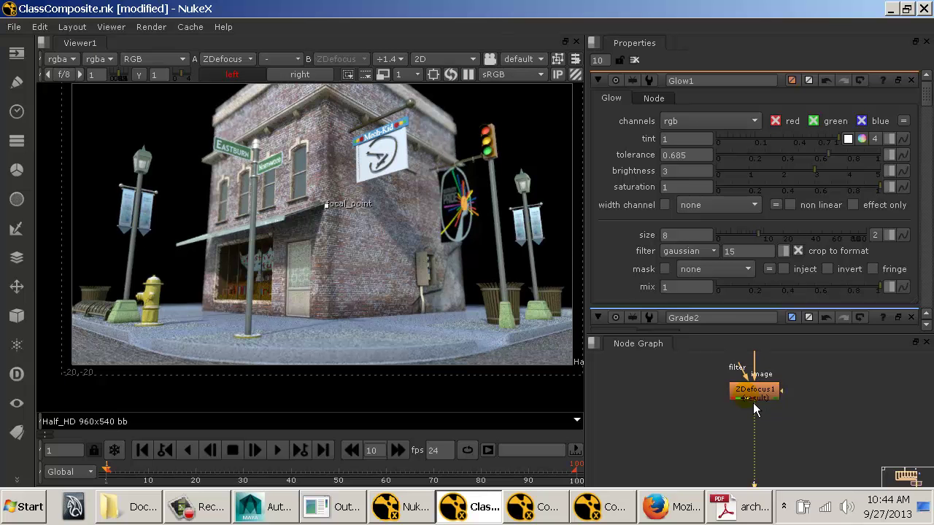
pyautogui.moveTo(743, 446); pyautogui.dragTo(758, 376)
pyautogui.moveTo(754, 431); pyautogui.dragTo(755, 466)
pyautogui.moveTo(719, 403); pyautogui.dragTo(737, 417)
pyautogui.click(787, 451)
pyautogui.click(718, 437)
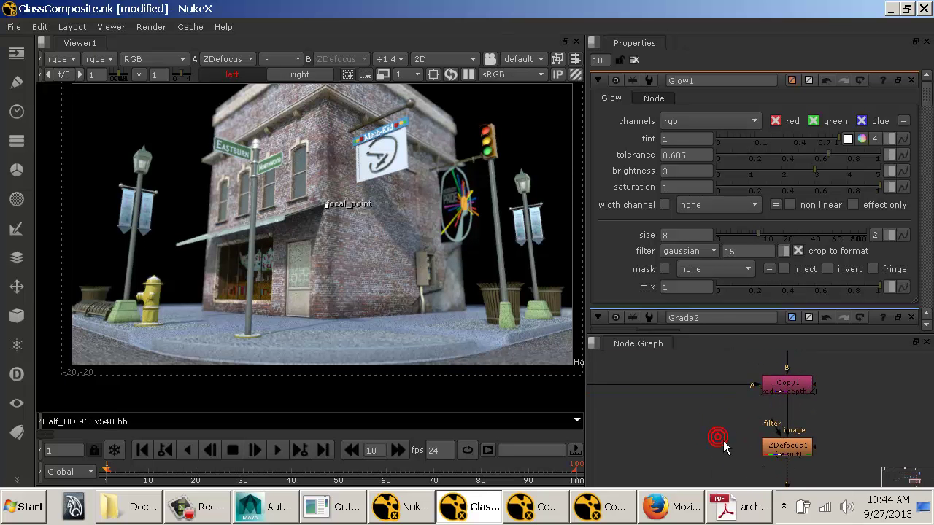
pyautogui.click(775, 452)
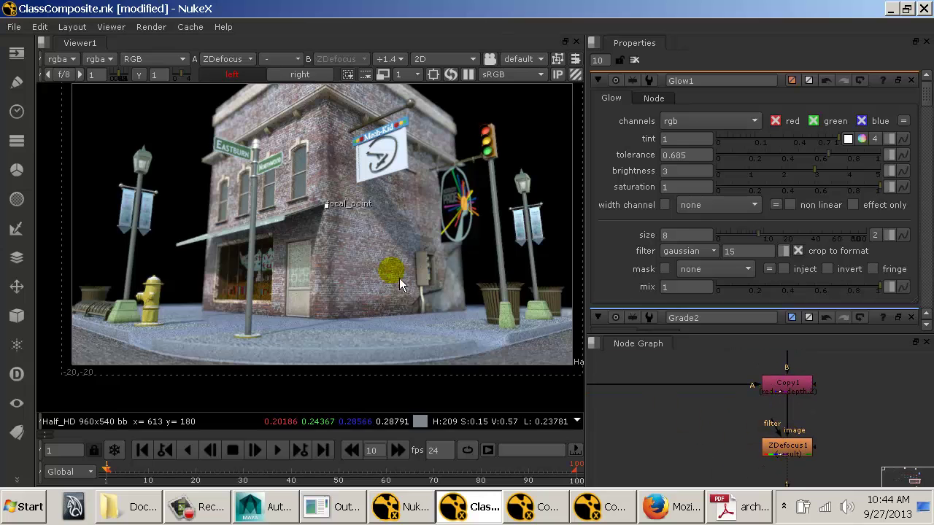
pyautogui.moveTo(380, 241); pyautogui.dragTo(372, 264)
# Enlarge the Node Graph and move Read2 well clear of the left-camera tree, making room for a second tree.
pyautogui.press('space')
pyautogui.moveTo(582, 361); pyautogui.dragTo(459, 323)
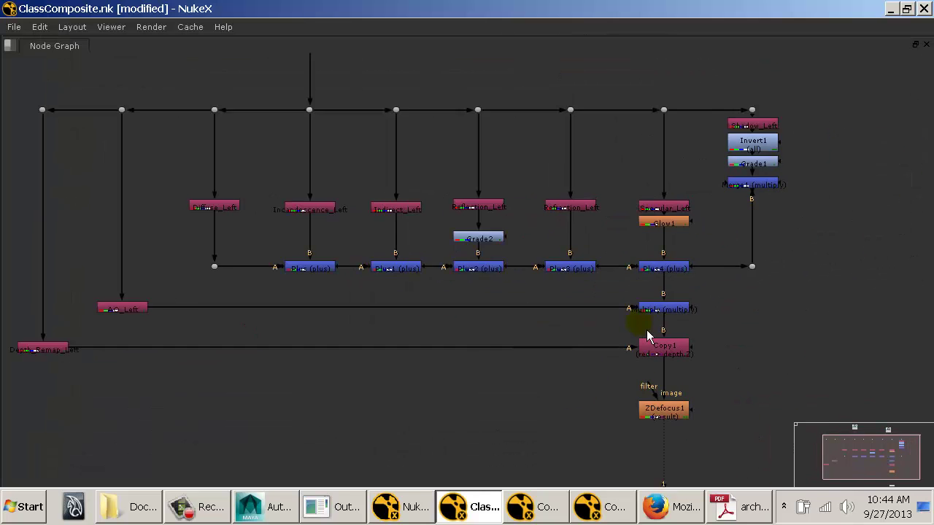
pyautogui.scroll(-3, 640, 327)
pyautogui.moveTo(564, 307); pyautogui.dragTo(468, 325)
pyautogui.moveTo(151, 192); pyautogui.dragTo(719, 437)
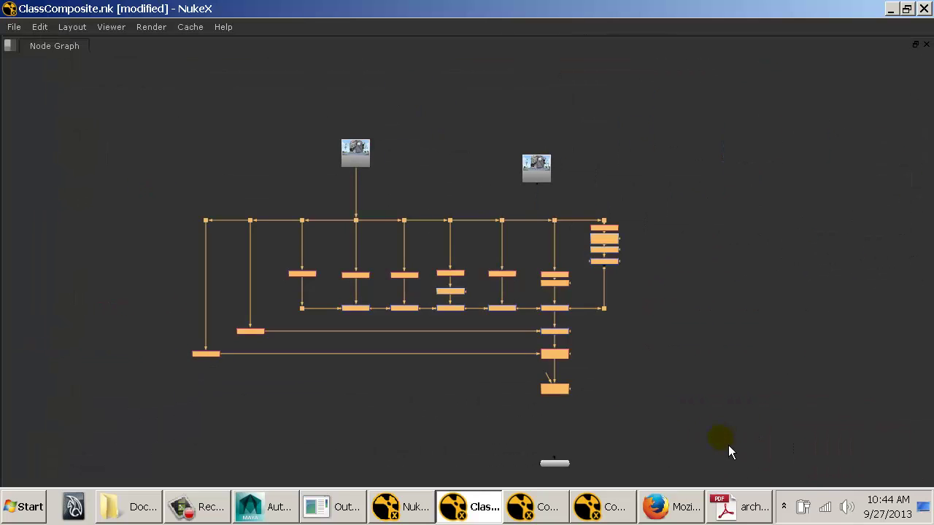
pyautogui.click(654, 388)
pyautogui.scroll(5, 619, 360)
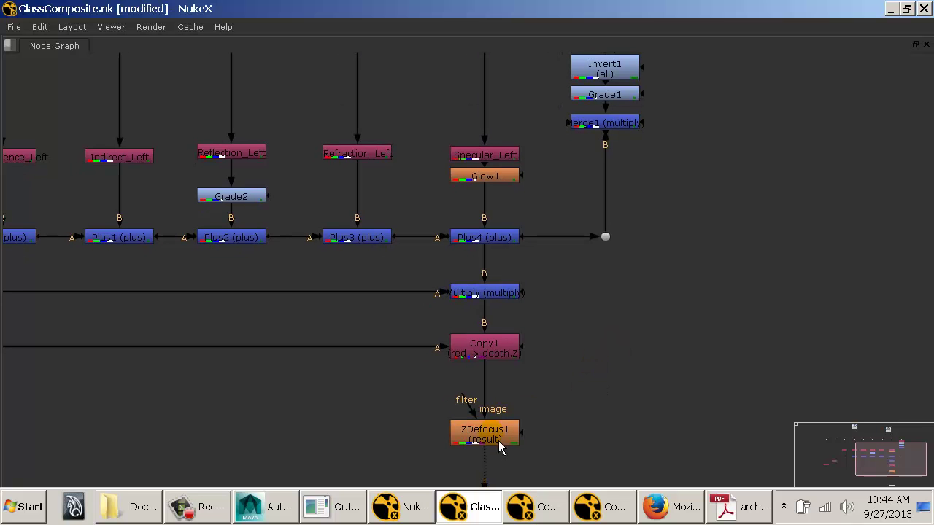
pyautogui.moveTo(500, 441); pyautogui.dragTo(502, 412)
pyautogui.moveTo(565, 306); pyautogui.dragTo(490, 317)
pyautogui.moveTo(490, 146); pyautogui.dragTo(846, 143)
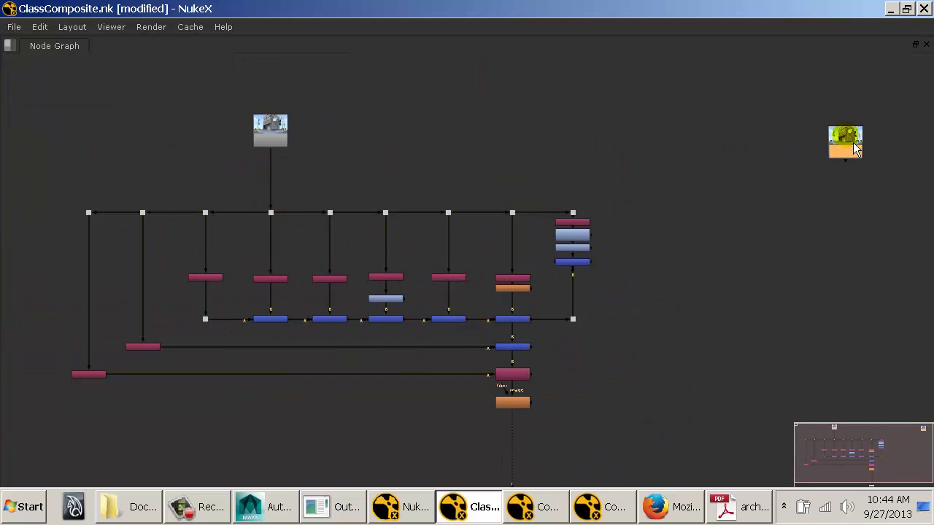
# Copy the entire left-camera composite tree without its Read node and paste a duplicate beneath Read2.
pyautogui.moveTo(296, 217); pyautogui.dragTo(402, 211)
pyautogui.moveTo(16, 150); pyautogui.dragTo(728, 438)
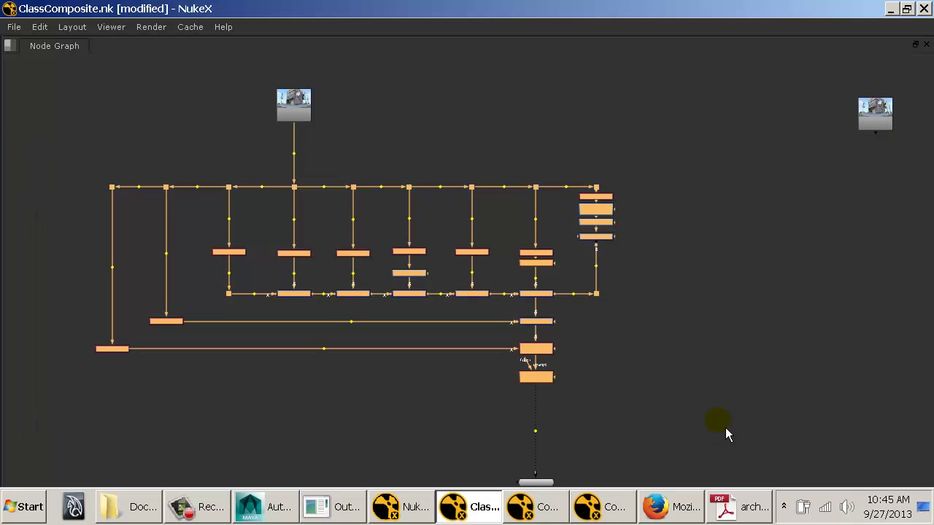
pyautogui.click(738, 353)
pyautogui.moveTo(794, 299); pyautogui.dragTo(413, 330)
pyautogui.hotkey('ctrl', 'v')
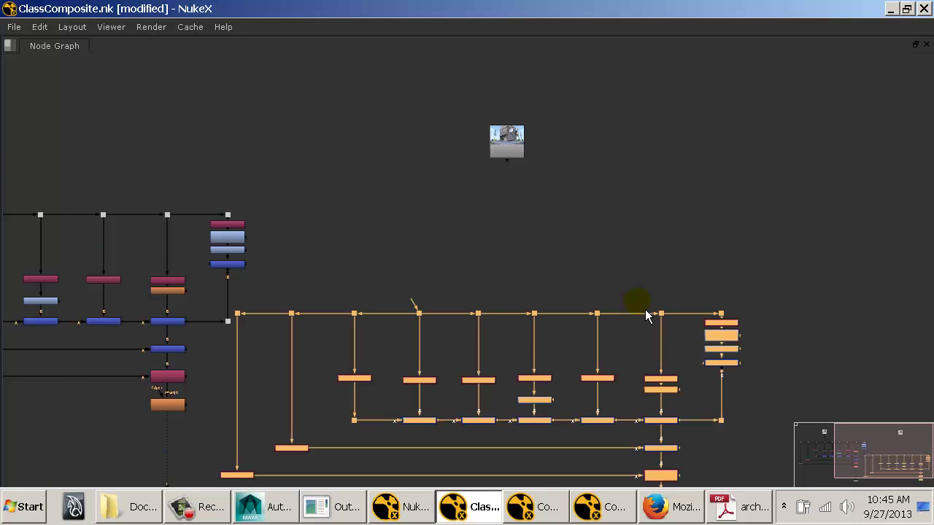
# Position the duplicated tree below Read2 and connect the tree's top dot to Read2.
pyautogui.moveTo(441, 394); pyautogui.dragTo(546, 290)
pyautogui.click(547, 152)
pyautogui.moveTo(522, 200); pyautogui.dragTo(535, 161)
pyautogui.scroll(3, 493, 202)
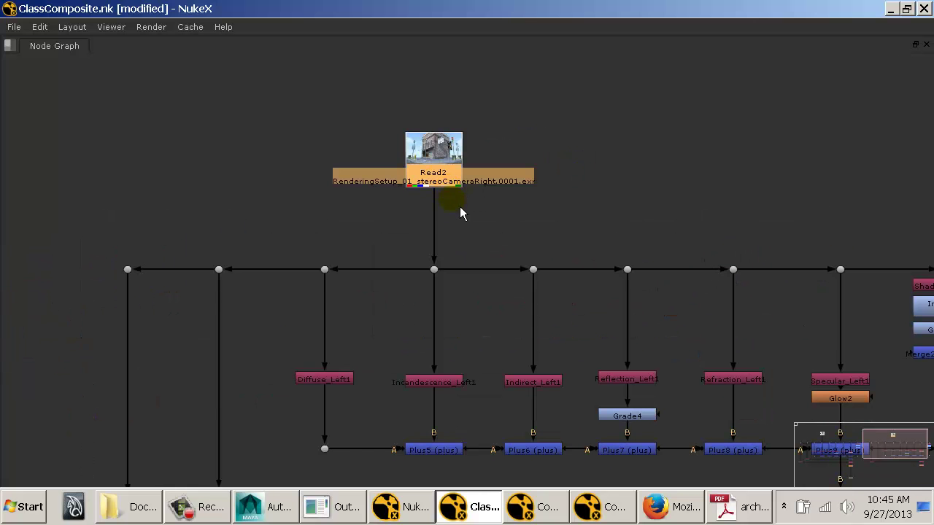
# Restore the standard layout and dock the Node Graph in the same pane as Viewer1.
pyautogui.press('space')
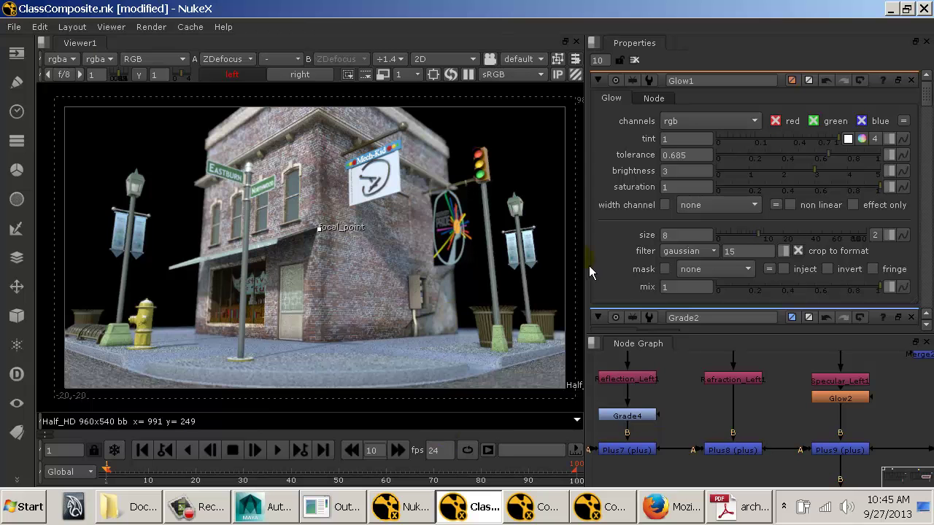
pyautogui.moveTo(568, 323); pyautogui.dragTo(151, 87)
pyautogui.moveTo(448, 312); pyautogui.dragTo(342, 279)
pyautogui.moveTo(267, 286); pyautogui.dragTo(204, 277)
# View the output of ZDefocus2 at the end of the duplicated tree.
pyautogui.click(212, 129)
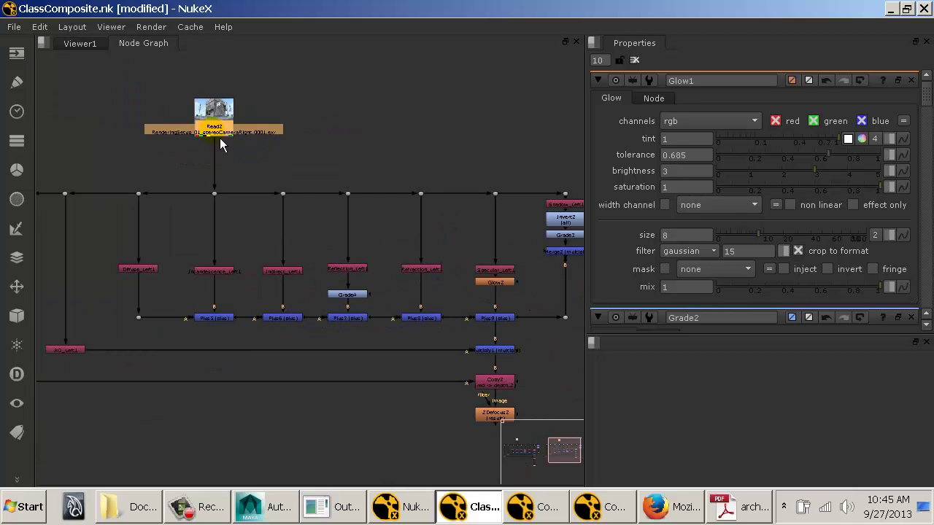
pyautogui.moveTo(530, 356); pyautogui.dragTo(394, 265)
pyautogui.click(371, 327)
pyautogui.press('1')
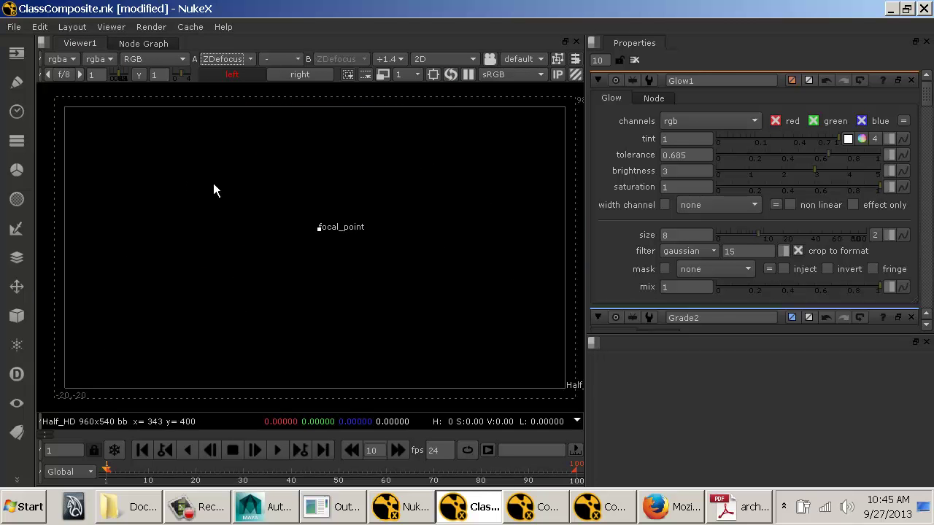
pyautogui.click(167, 46)
pyautogui.moveTo(254, 192); pyautogui.dragTo(394, 183)
pyautogui.moveTo(211, 209); pyautogui.dragTo(314, 273)
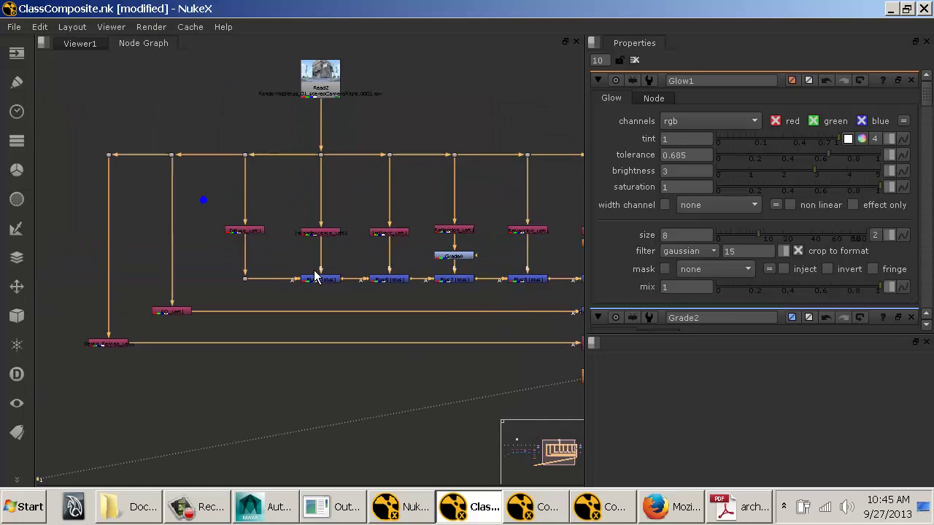
pyautogui.moveTo(235, 250); pyautogui.dragTo(240, 289)
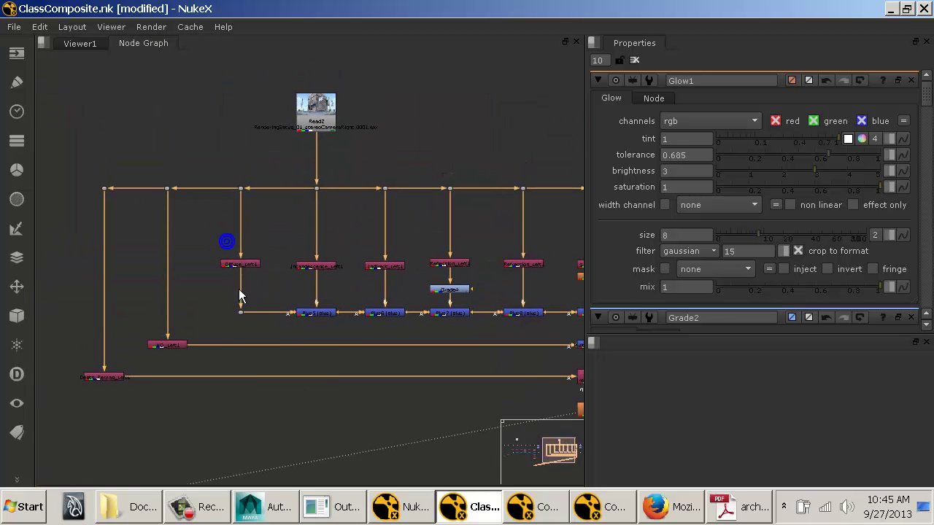
pyautogui.click(98, 378)
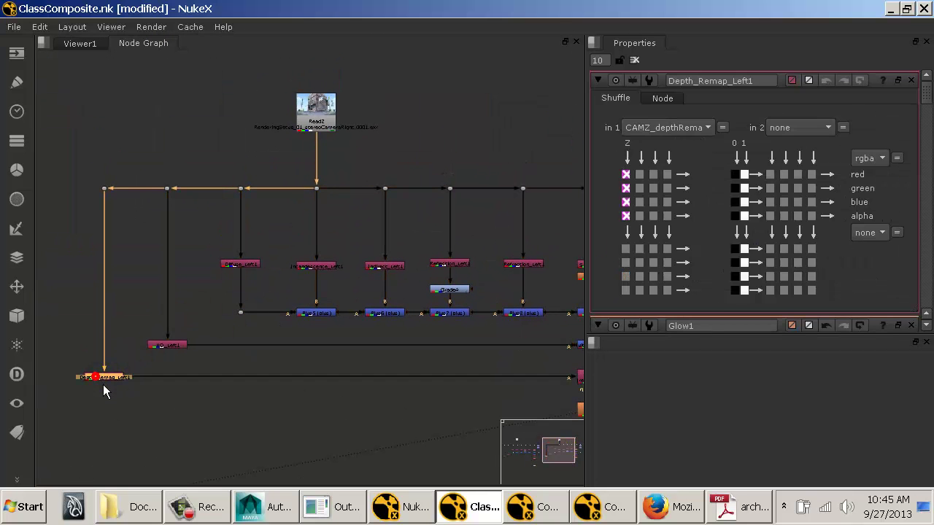
pyautogui.click(660, 131)
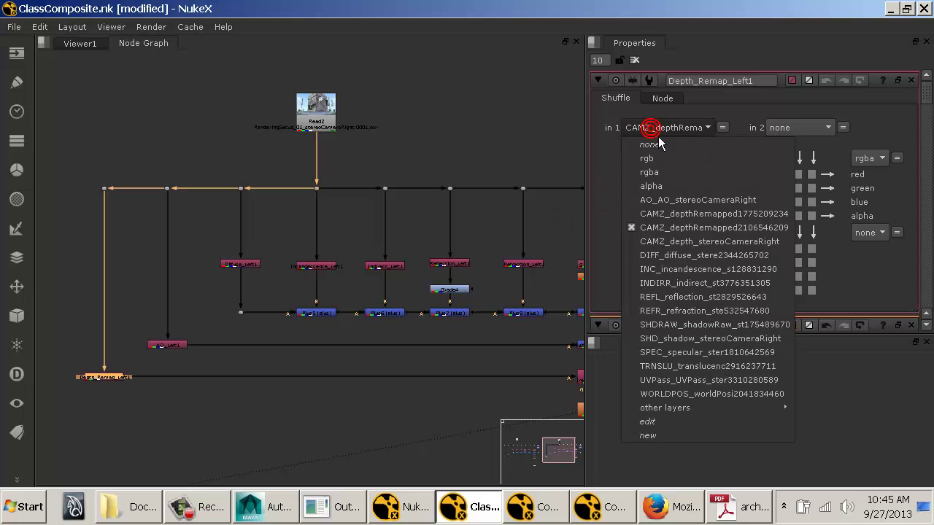
pyautogui.click(724, 227)
# Rename the duplicated depth shuffle as Depth_Remap_Right and view its output.
pyautogui.click(766, 80)
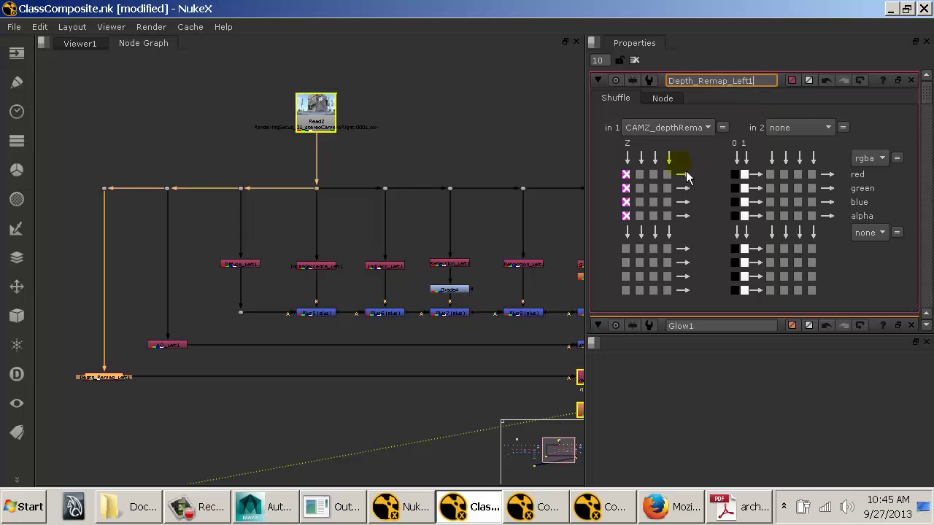
pyautogui.press('BackSpace')
pyautogui.press('BackSpace')
pyautogui.write('Righ')
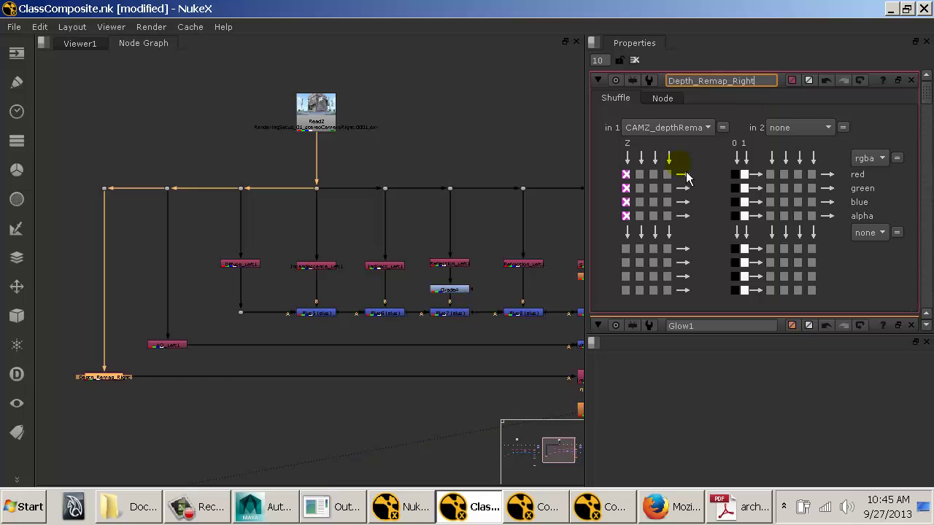
pyautogui.moveTo(116, 377); pyautogui.dragTo(136, 331)
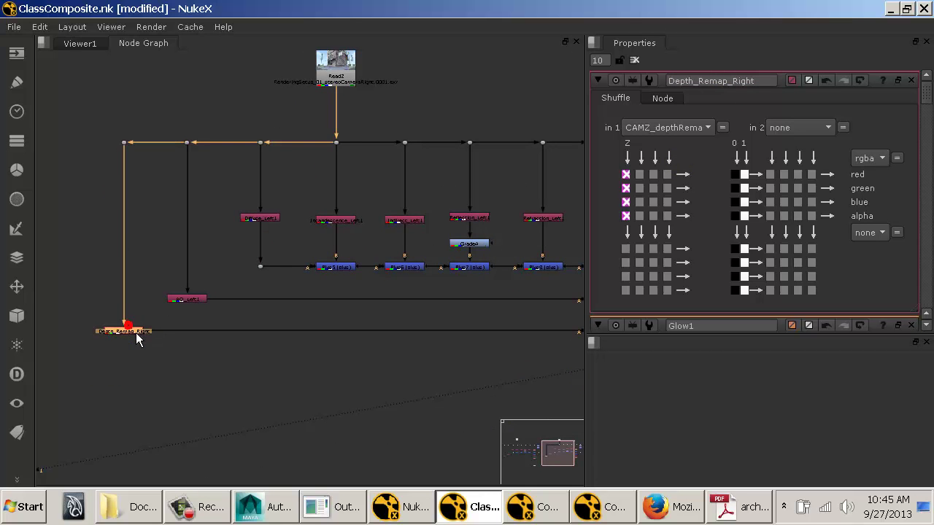
pyautogui.press('1')
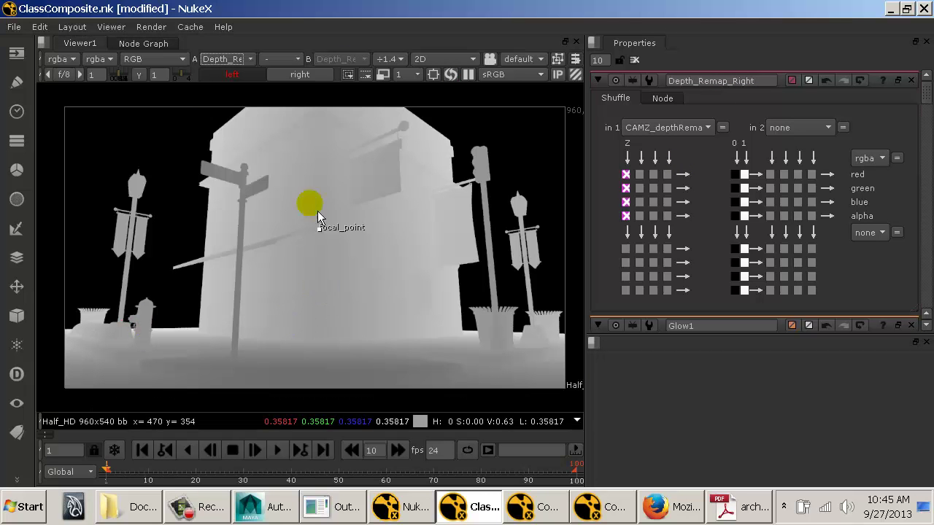
# Set the AO_Left1 shuffle's first input to AO_AO_stereoCameraRight and rename the node as AO_Right.
pyautogui.click(134, 42)
pyautogui.click(184, 299)
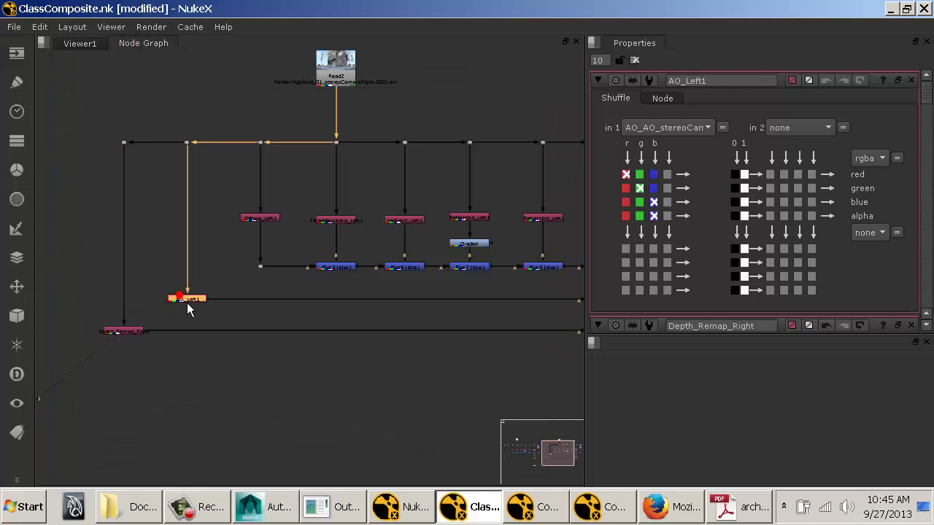
pyautogui.click(648, 128)
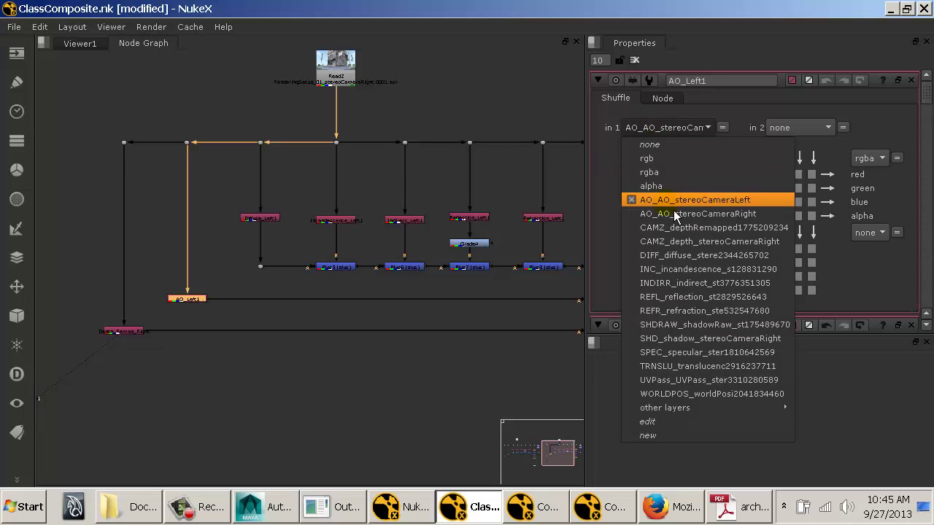
pyautogui.click(755, 214)
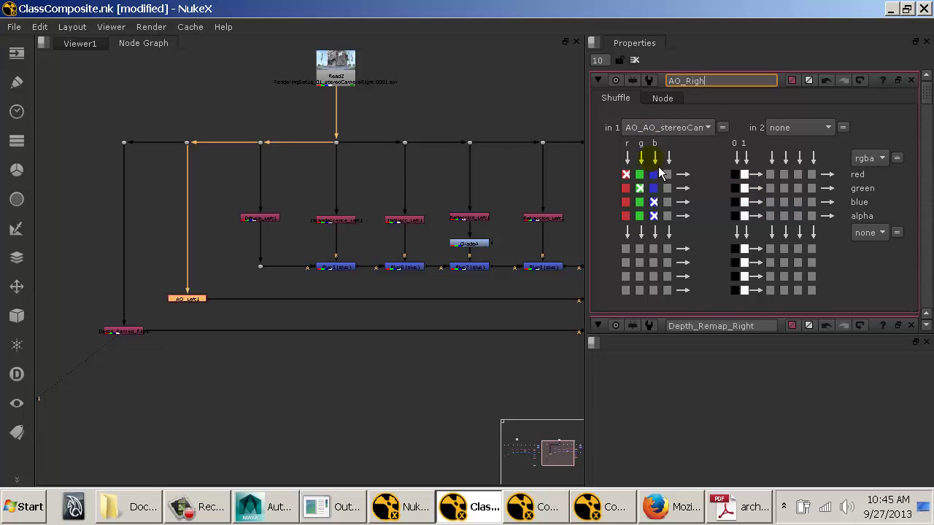
pyautogui.click(260, 218)
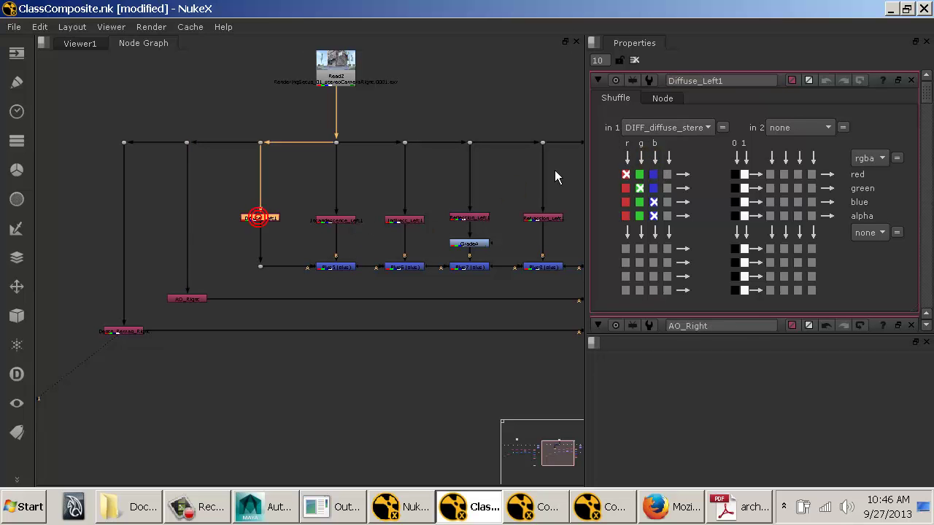
pyautogui.click(681, 127)
pyautogui.click(683, 244)
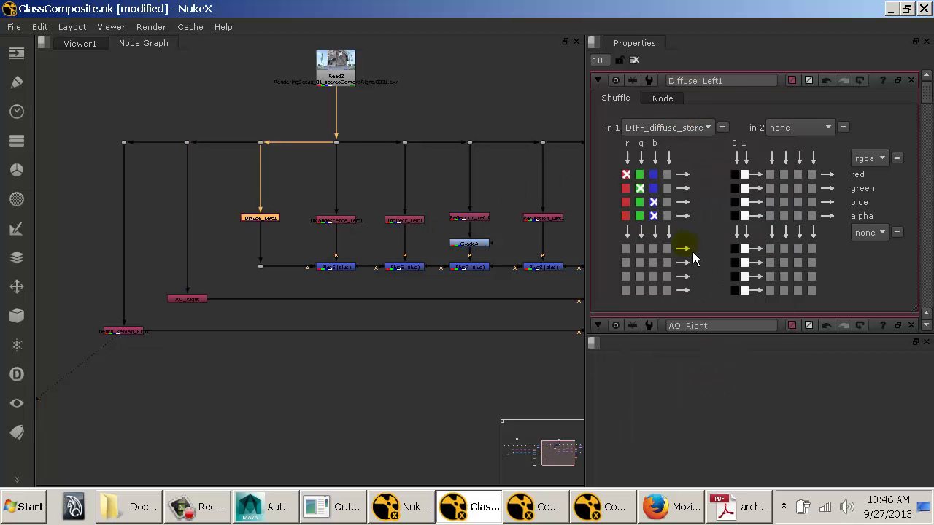
pyautogui.moveTo(728, 80); pyautogui.dragTo(709, 91)
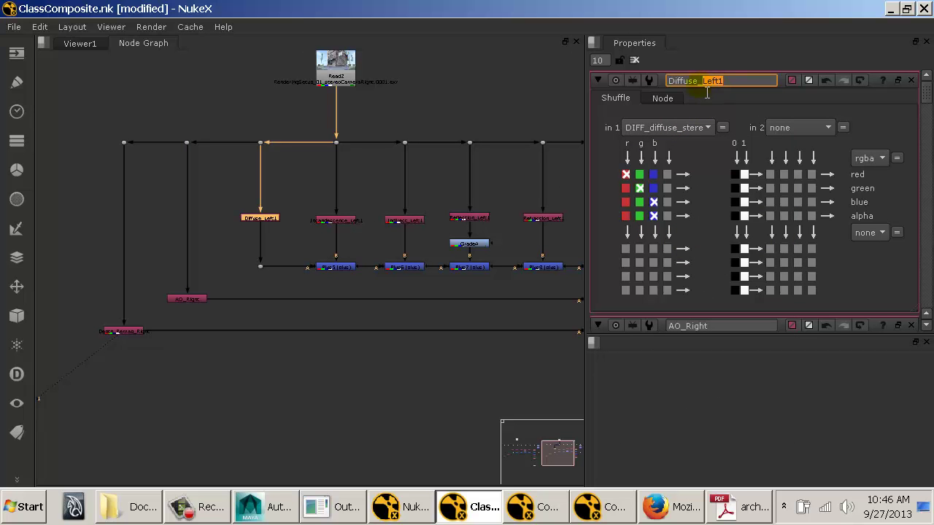
# Set the Incandescence_Left1 shuffle's first input to INC_incandescence_s128831290 and rename the node as Incandescence_Right.
pyautogui.doubleClick(334, 221)
pyautogui.click(679, 128)
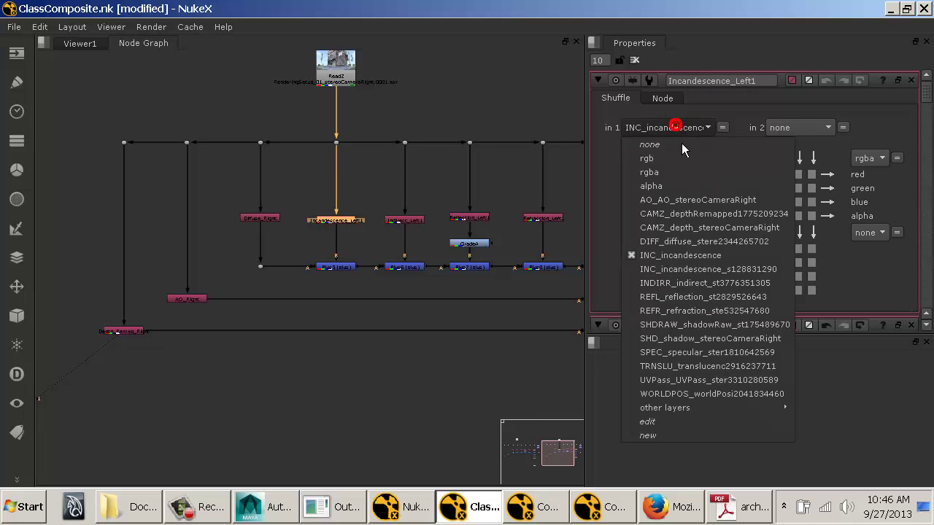
pyautogui.click(686, 270)
pyautogui.moveTo(734, 82); pyautogui.dragTo(809, 90)
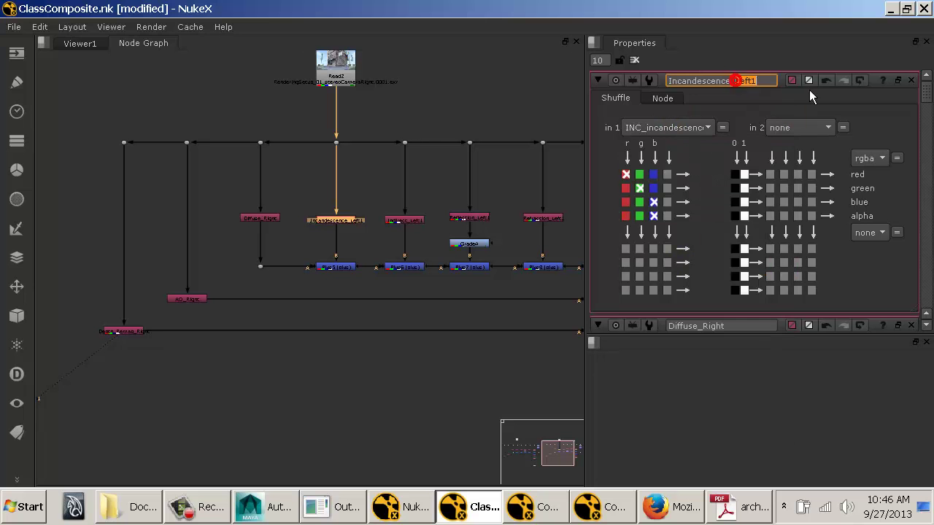
pyautogui.write('Right')
pyautogui.press('Return')
pyautogui.doubleClick(413, 221)
pyautogui.click(672, 124)
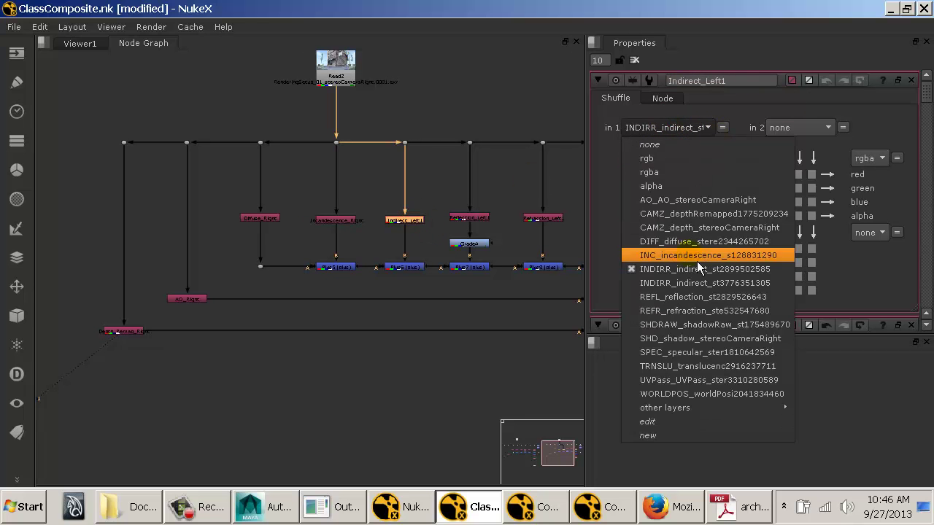
pyautogui.click(698, 286)
pyautogui.moveTo(707, 81); pyautogui.dragTo(786, 89)
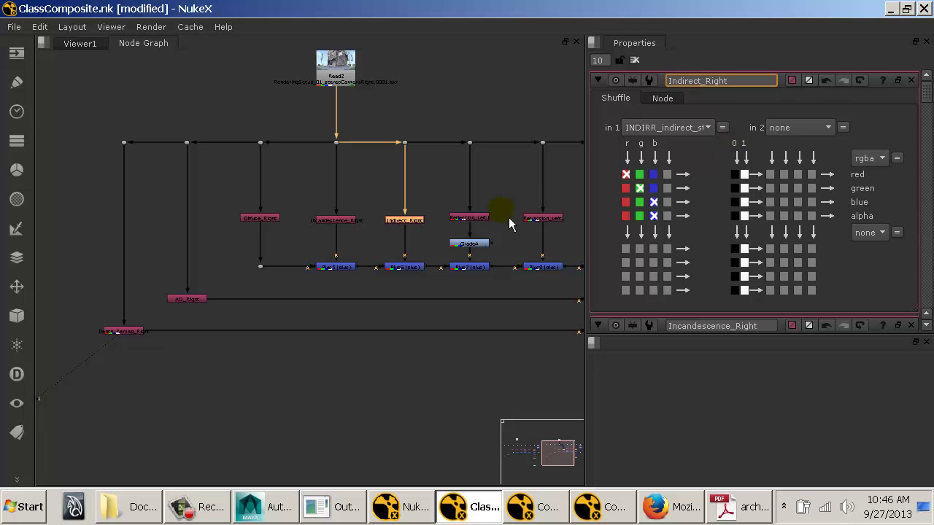
pyautogui.doubleClick(469, 217)
pyautogui.click(667, 128)
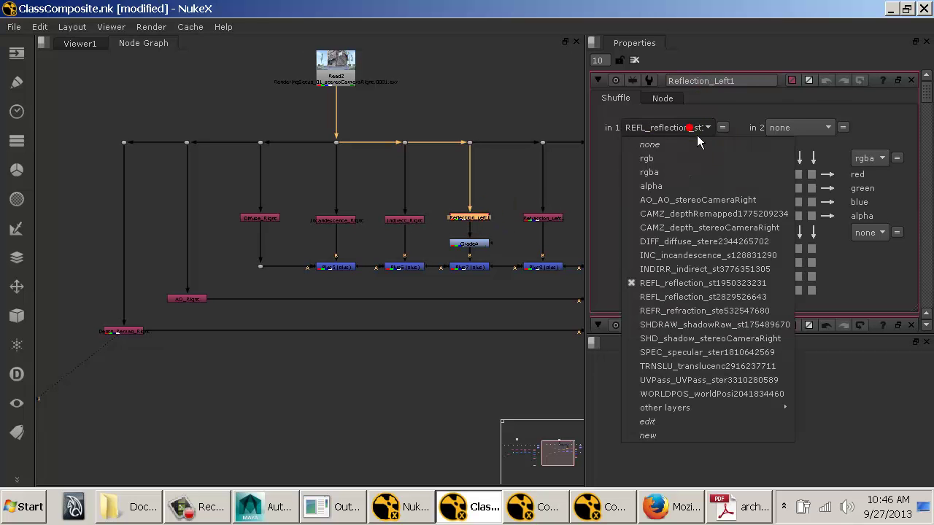
pyautogui.click(704, 299)
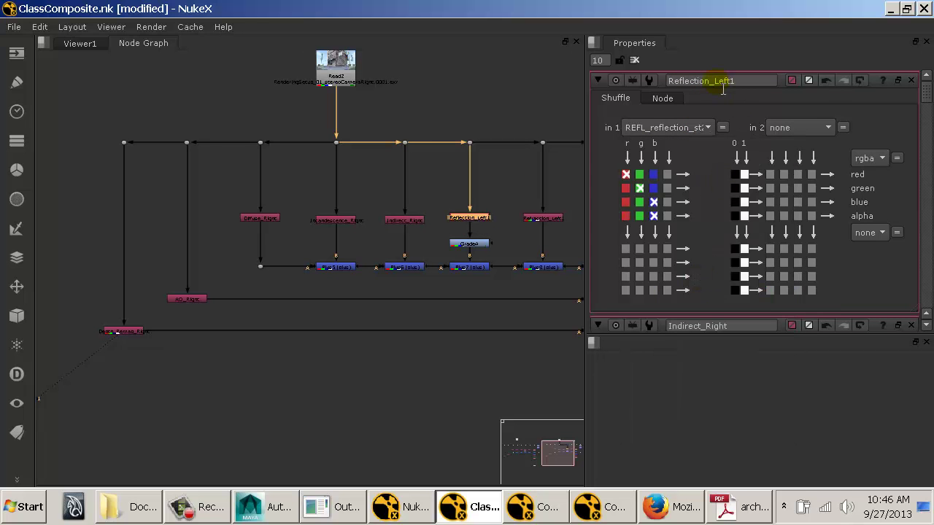
pyautogui.moveTo(703, 81); pyautogui.dragTo(742, 115)
pyautogui.write('Right')
pyautogui.press('Return')
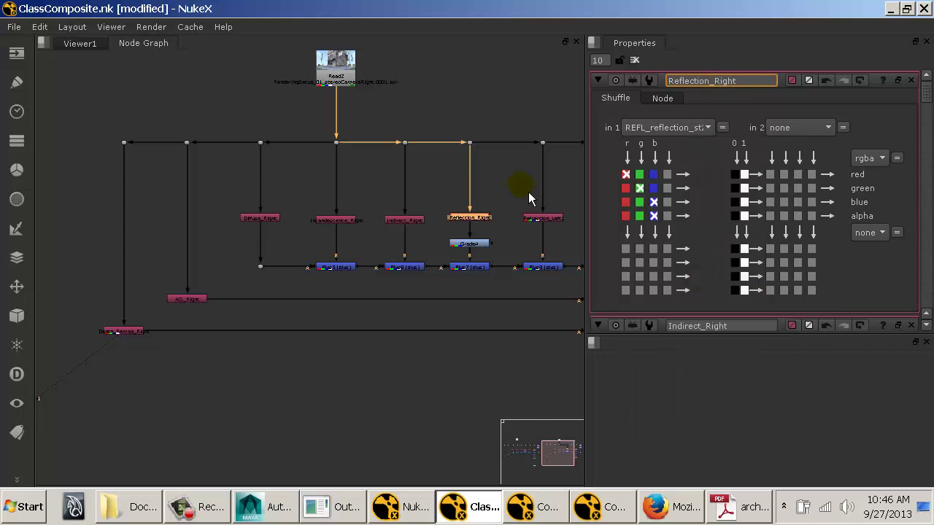
# Set the Refraction_Left1 shuffle's first input to REFR_refraction_ste532547680 and rename the node as Refraction_Right.
pyautogui.moveTo(481, 209); pyautogui.dragTo(293, 193)
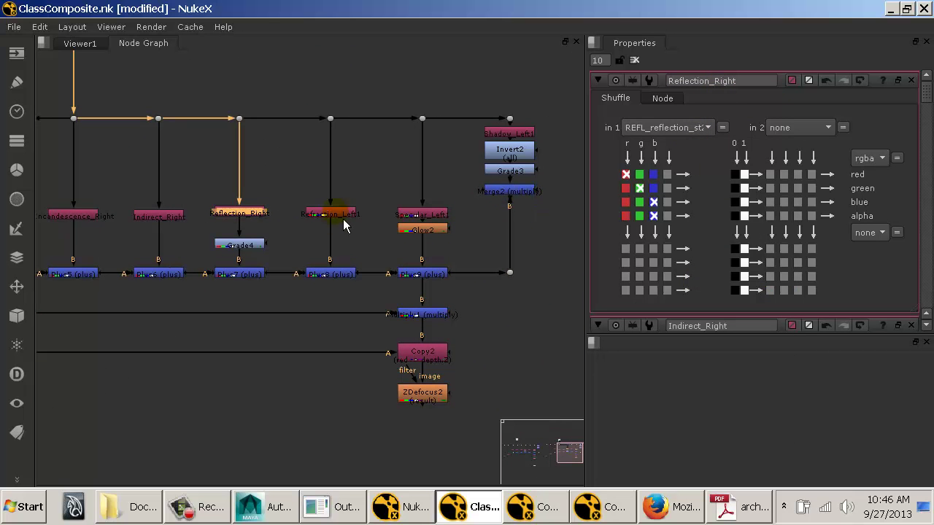
pyautogui.doubleClick(343, 221)
pyautogui.click(707, 127)
pyautogui.click(699, 299)
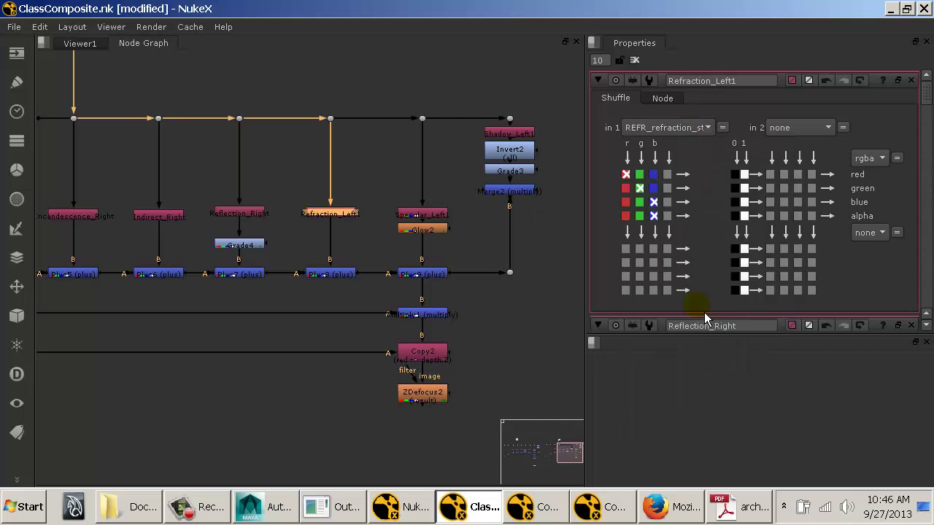
pyautogui.moveTo(703, 80); pyautogui.dragTo(737, 159)
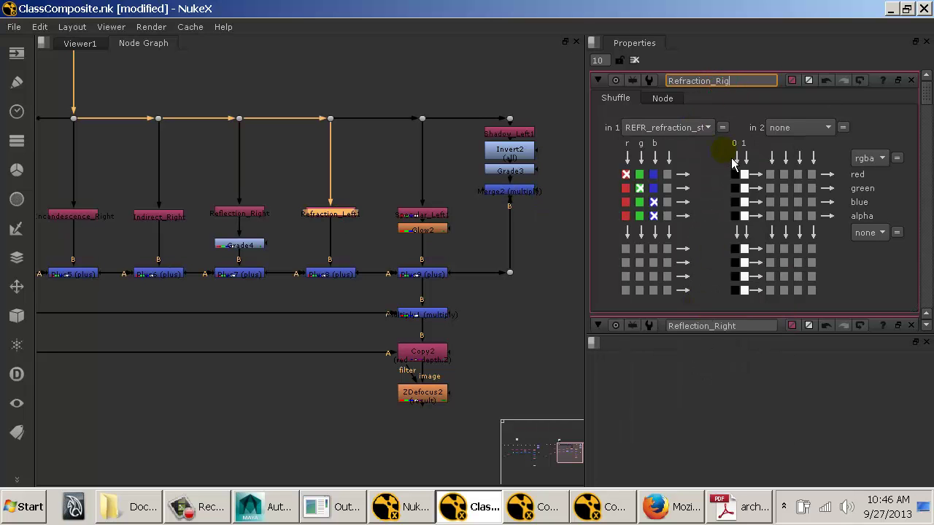
pyautogui.doubleClick(421, 214)
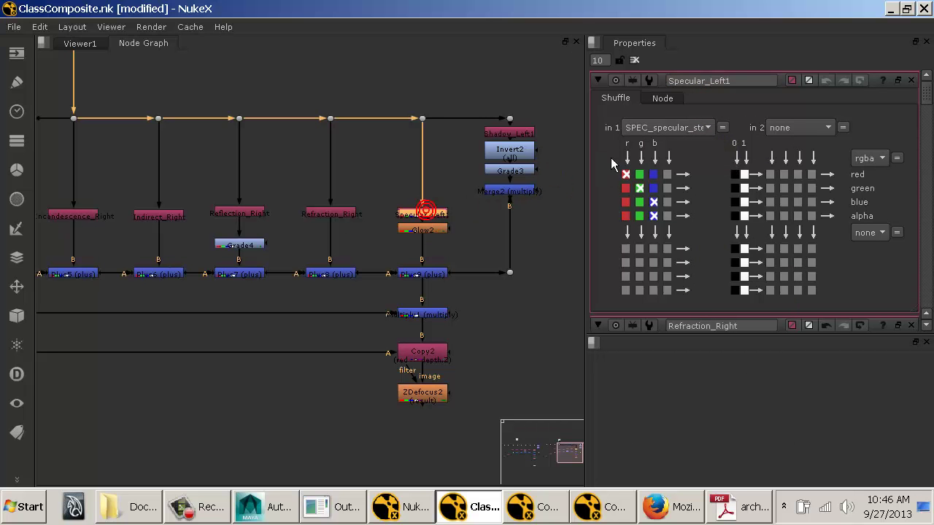
pyautogui.moveTo(702, 81); pyautogui.dragTo(812, 95)
pyautogui.write('Righ')
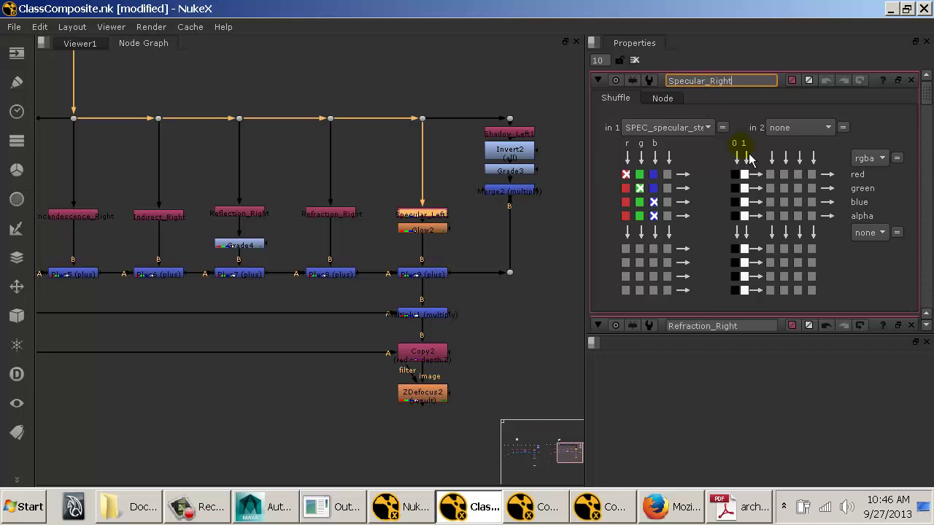
pyautogui.click(700, 128)
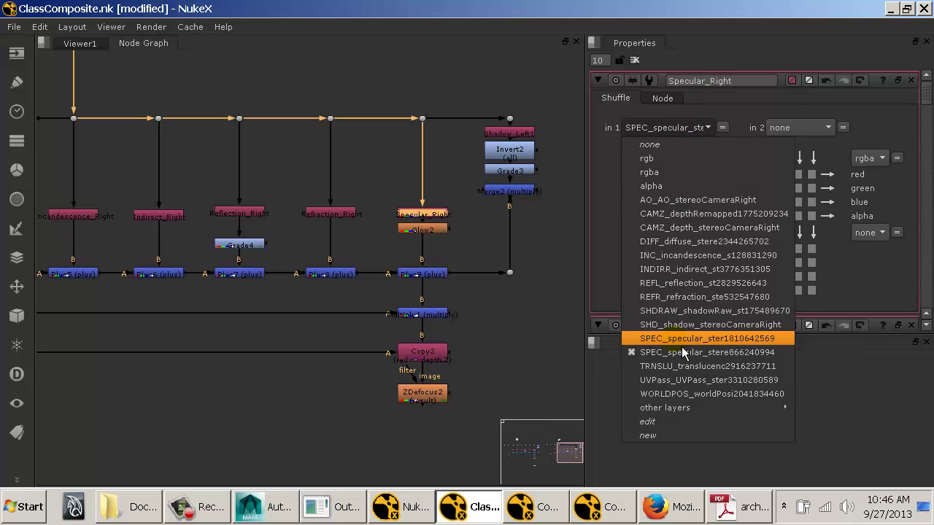
pyautogui.click(683, 347)
# Set the Shadow_Left1 shuffle's first input to SHDRAW_shadowRaw_st175489670 and rename the node as Shadow_Right.
pyautogui.doubleClick(510, 133)
pyautogui.click(700, 128)
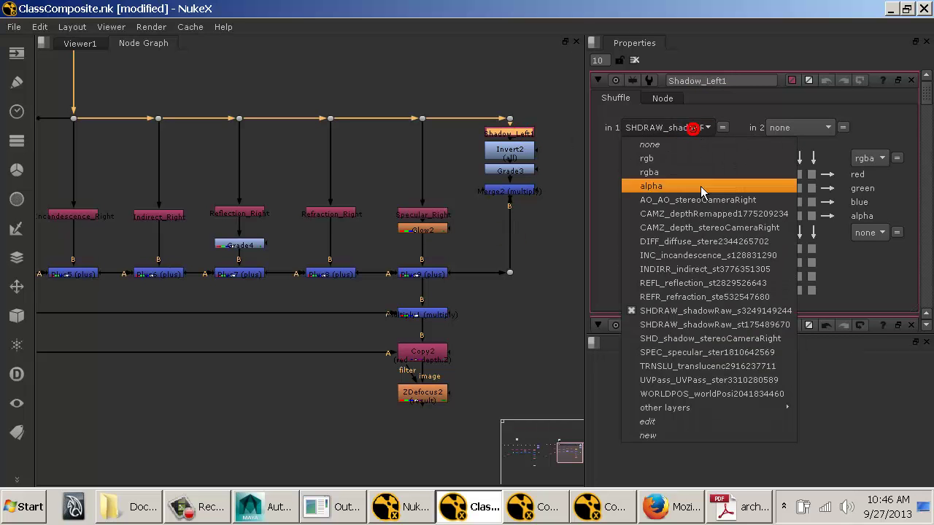
pyautogui.click(701, 330)
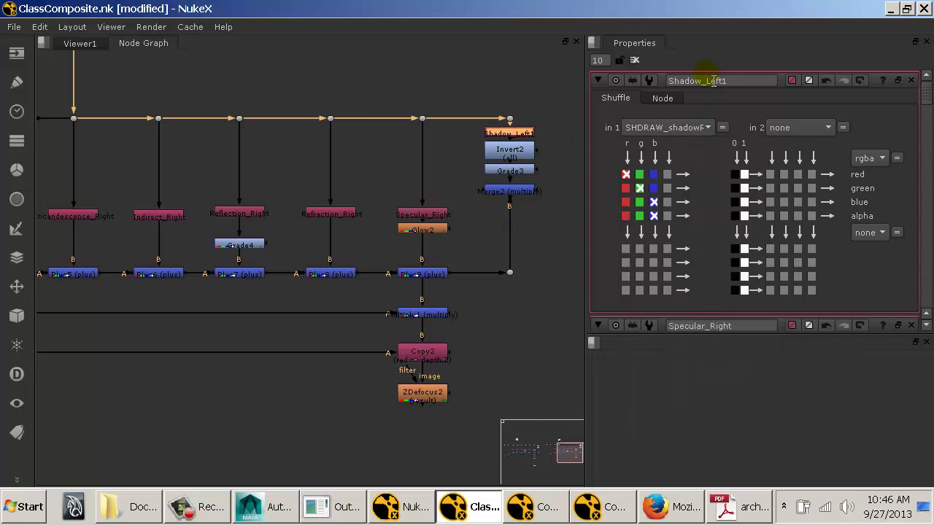
pyautogui.moveTo(705, 81); pyautogui.dragTo(782, 95)
pyautogui.write('Right')
pyautogui.press('Return')
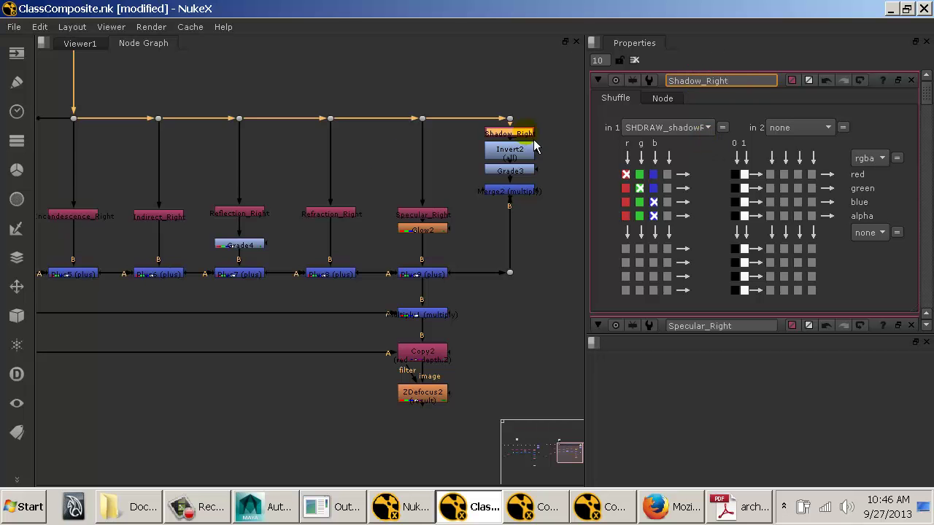
# View the final ZDefocus2 output of the remapped right camera composite.
pyautogui.moveTo(318, 194); pyautogui.dragTo(317, 222)
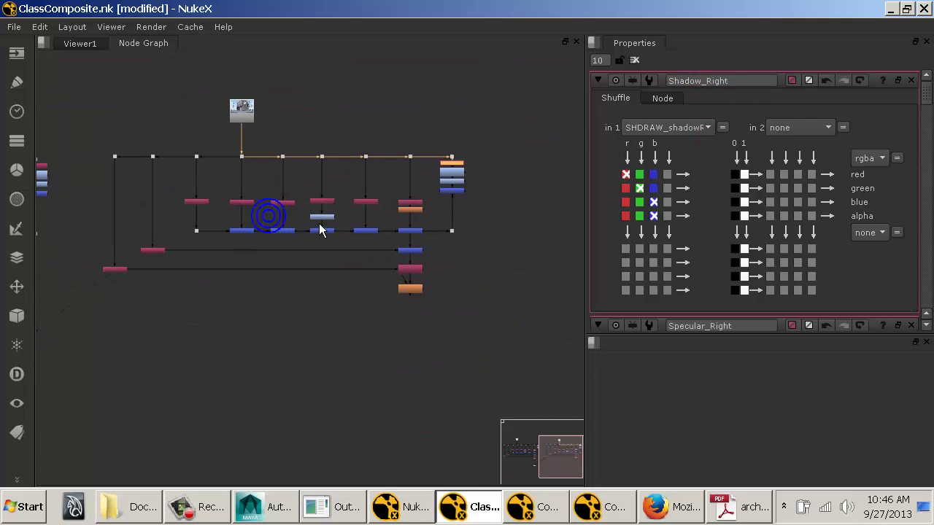
pyautogui.click(420, 291)
pyautogui.press('1')
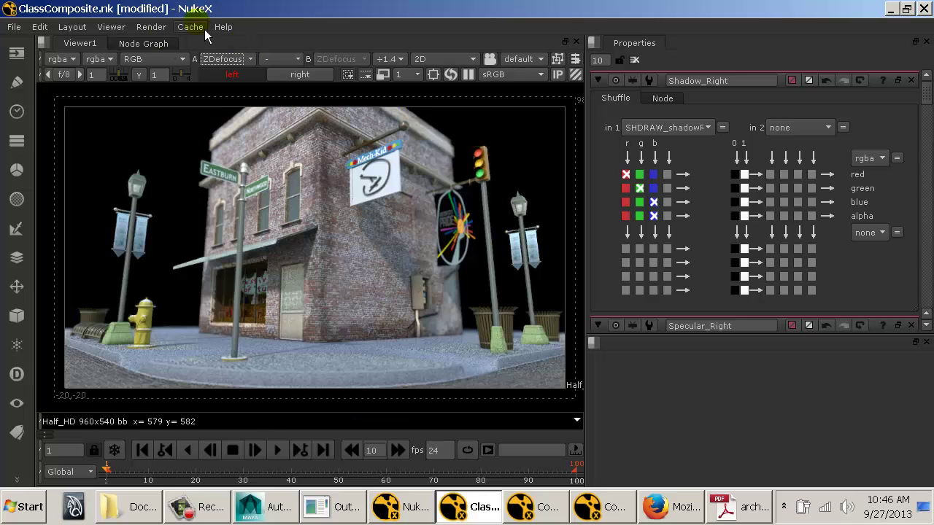
# Dock the Node Graph in the empty pane below the properties and view the left composite's final ZDefocus output for comparison.
pyautogui.moveTo(162, 44); pyautogui.dragTo(706, 339)
pyautogui.press('f')
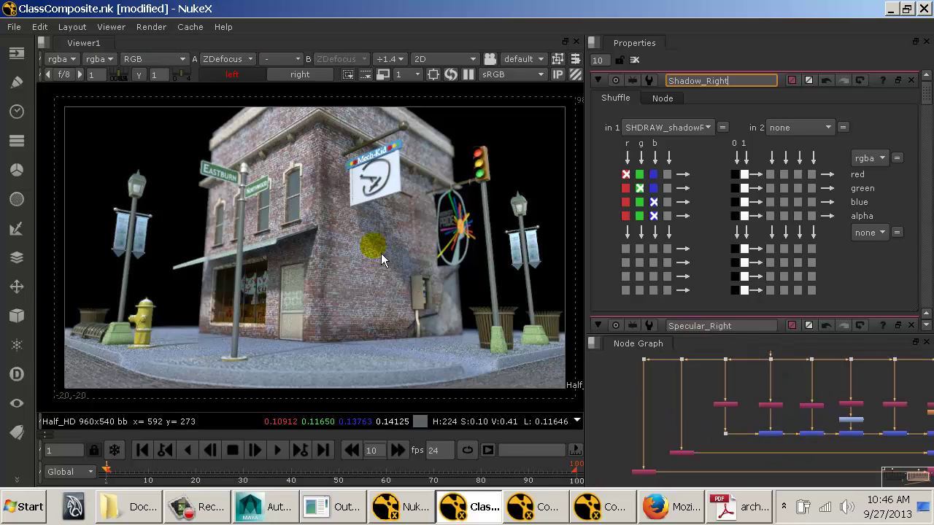
pyautogui.moveTo(842, 442); pyautogui.dragTo(861, 432)
pyautogui.moveTo(746, 421); pyautogui.dragTo(781, 397)
pyautogui.click(635, 391)
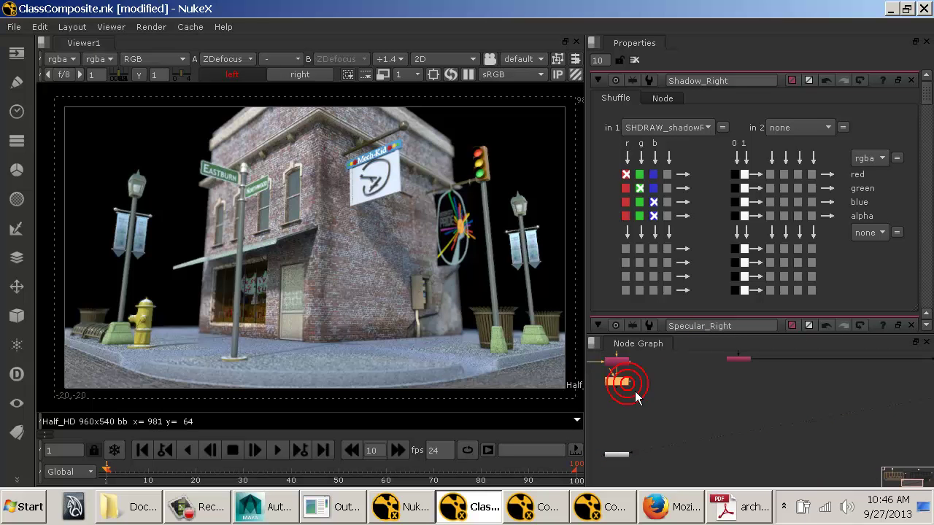
pyautogui.press('1')
pyautogui.click(517, 299)
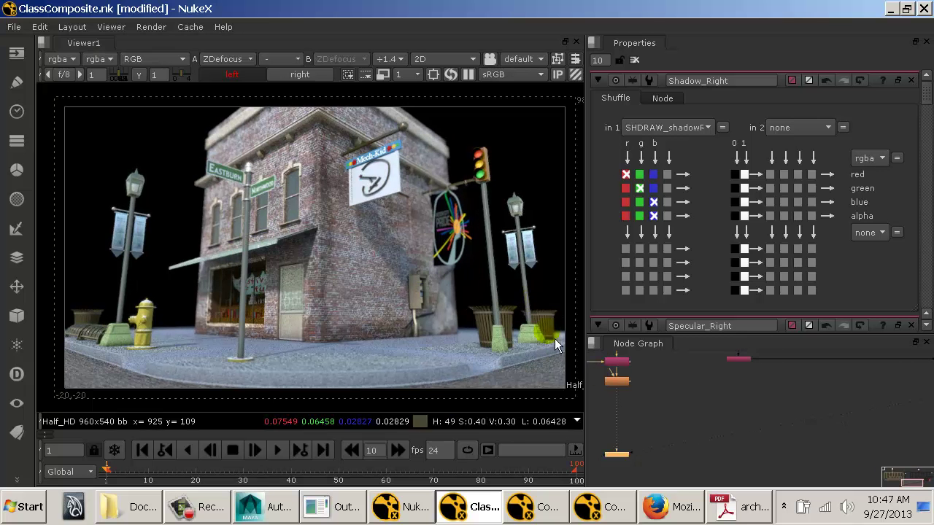
# Disable the glow node below Specular_Right and the Grade4 node below Reflection_Right in the right camera's tree.
pyautogui.press('space')
pyautogui.moveTo(574, 326); pyautogui.dragTo(535, 232)
pyautogui.moveTo(811, 252); pyautogui.dragTo(388, 280)
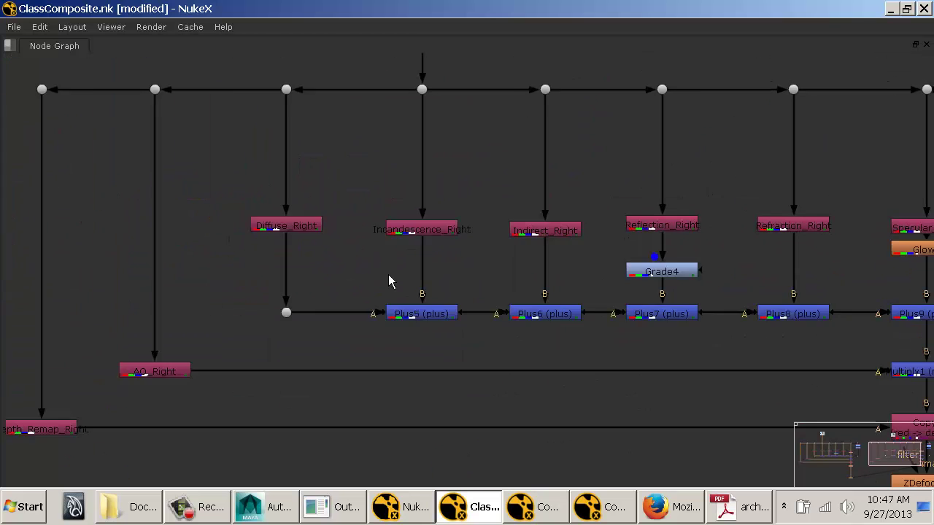
pyautogui.moveTo(757, 296); pyautogui.dragTo(619, 267)
pyautogui.click(787, 222)
pyautogui.press('d')
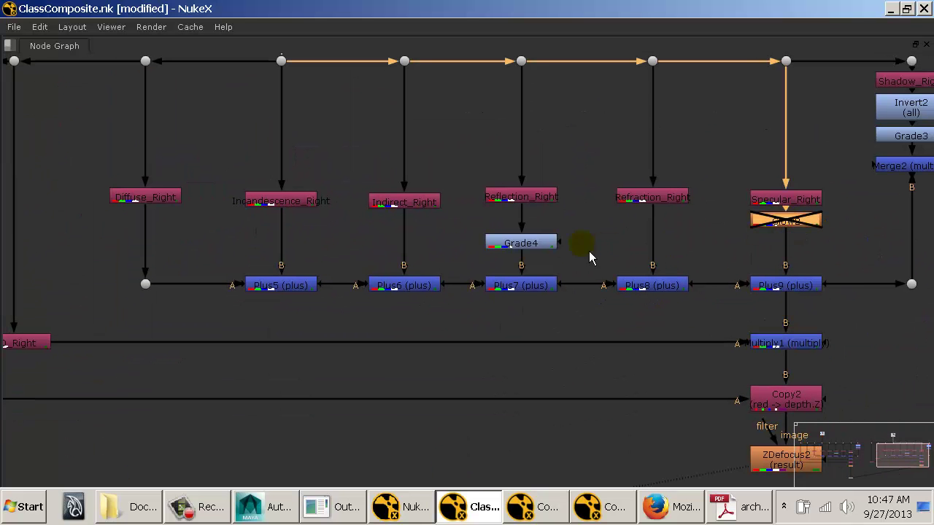
pyautogui.click(554, 243)
pyautogui.press('d')
pyautogui.press('space')
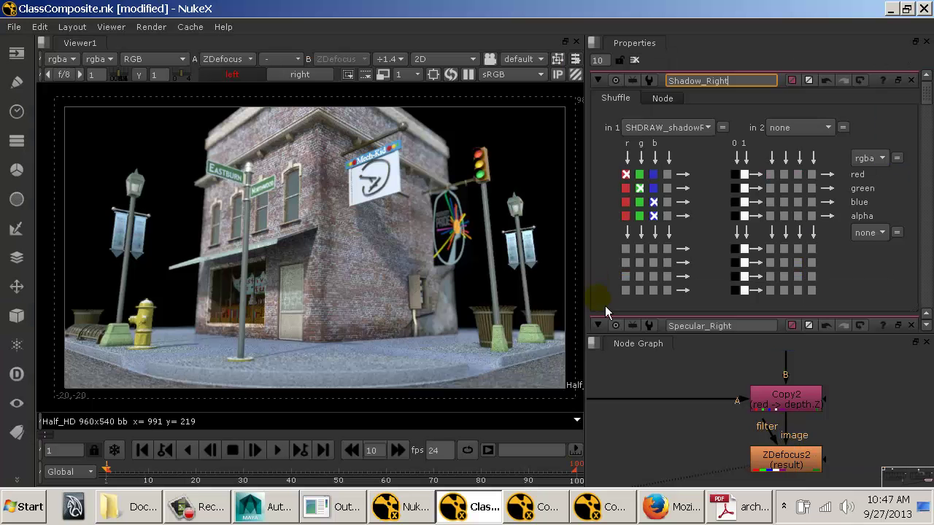
# Compare the left-eye and right-eye ZDefocus composites by alternating between them in the viewer.
pyautogui.moveTo(682, 420); pyautogui.dragTo(795, 395)
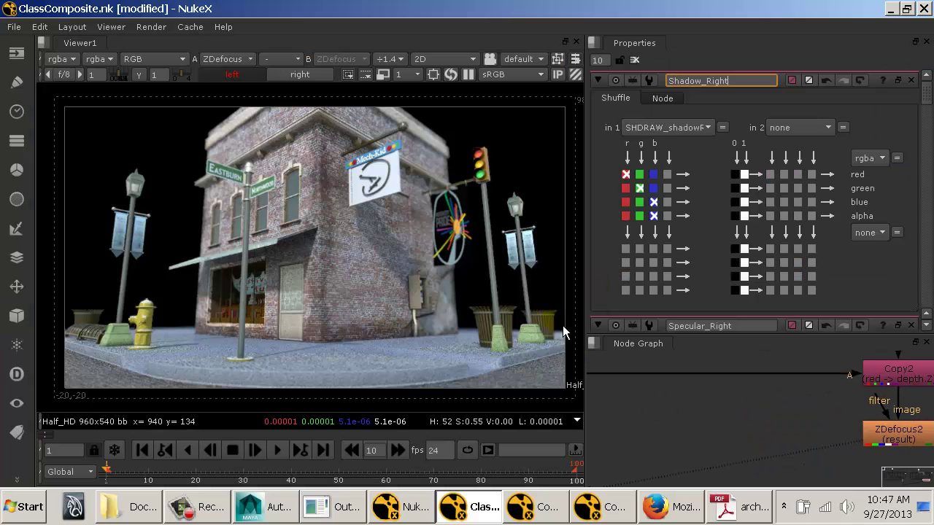
pyautogui.click(490, 290)
pyautogui.press('2')
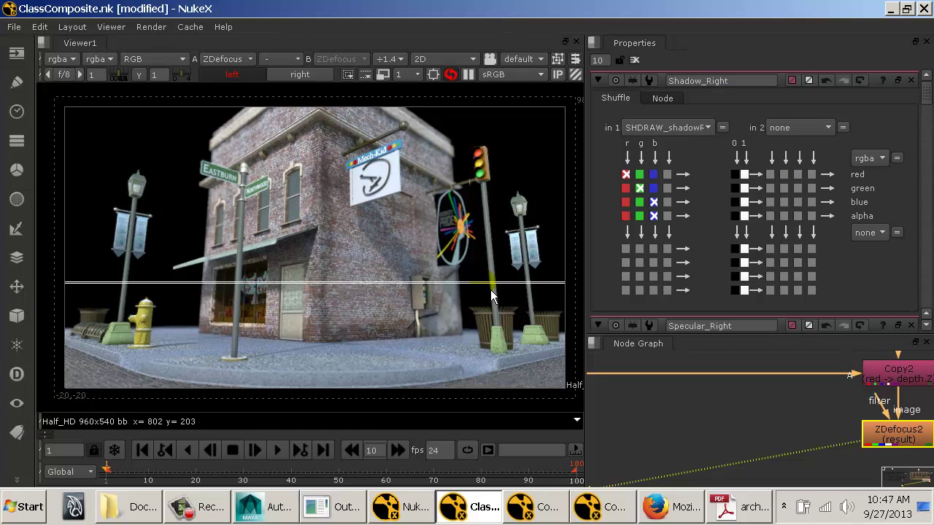
pyautogui.press('1')
pyautogui.press('2')
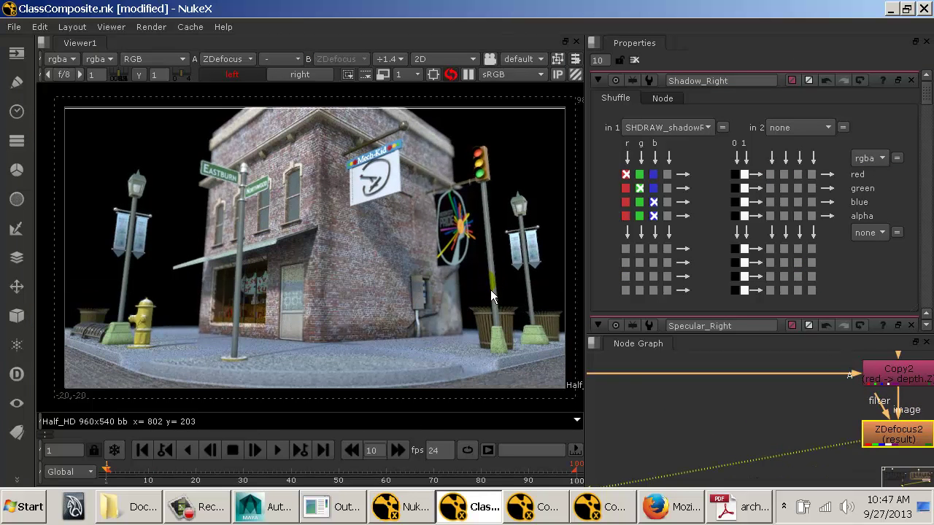
pyautogui.press('1')
pyautogui.press('2')
pyautogui.press('1')
pyautogui.moveTo(490, 290); pyautogui.dragTo(294, 303)
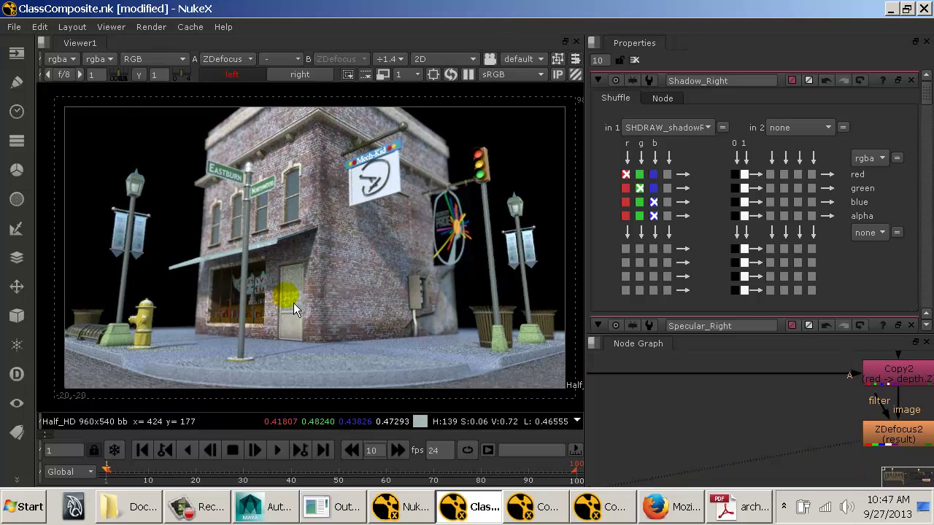
pyautogui.moveTo(294, 302); pyautogui.dragTo(257, 188)
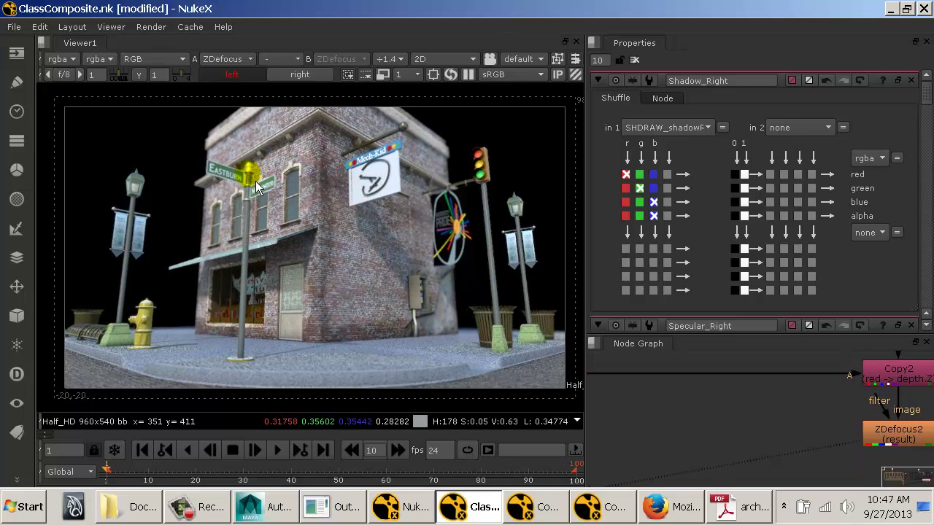
pyautogui.press('2')
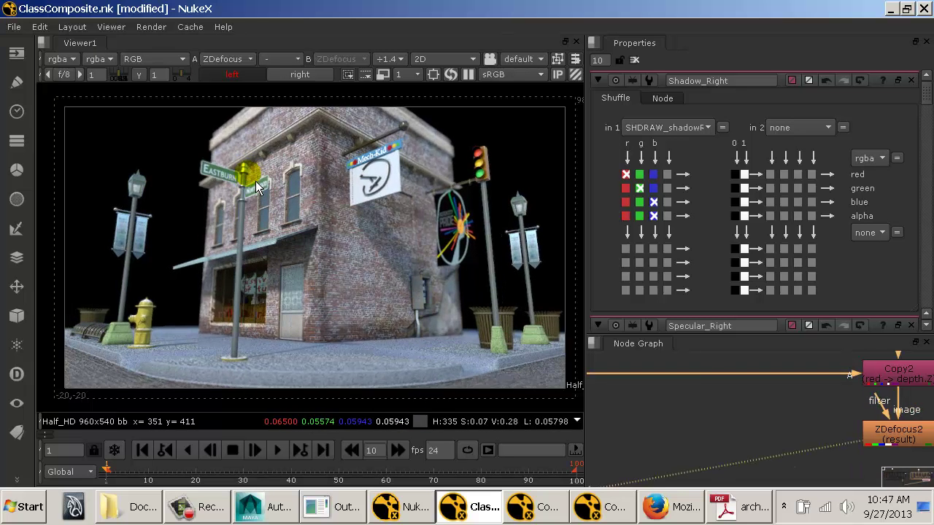
# Enable the Glow2 node and the Grade node below Reflection_Right in the right-eye branch.
pyautogui.moveTo(818, 379); pyautogui.dragTo(696, 431)
pyautogui.moveTo(754, 393); pyautogui.dragTo(734, 410)
pyautogui.press('space')
pyautogui.moveTo(624, 353); pyautogui.dragTo(423, 318)
pyautogui.click(560, 214)
pyautogui.press('d')
pyautogui.press('d')
pyautogui.press('d')
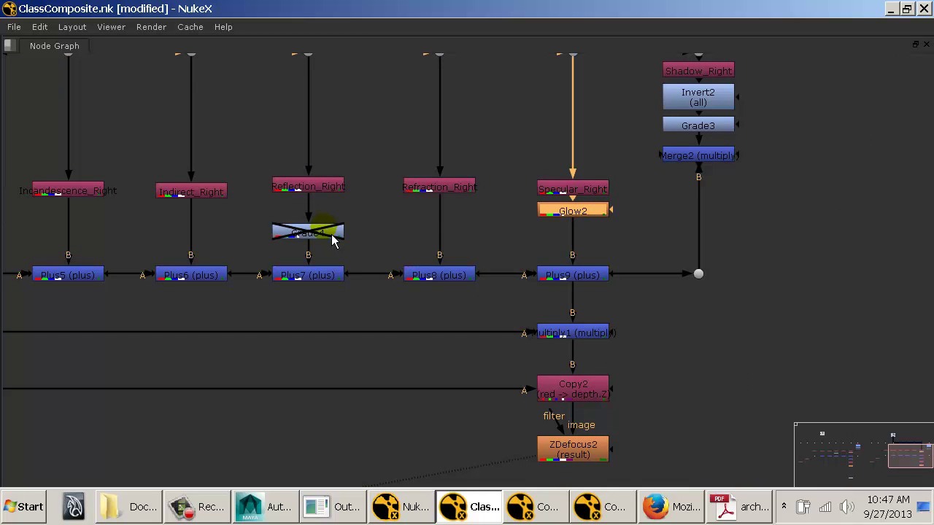
pyautogui.click(332, 236)
pyautogui.press('d')
# Add a Glow node directly below Incandescence_Left in the left-eye branch.
pyautogui.moveTo(580, 364); pyautogui.dragTo(750, 343)
pyautogui.scroll(-1, 711, 299)
pyautogui.scroll(-5, 667, 294)
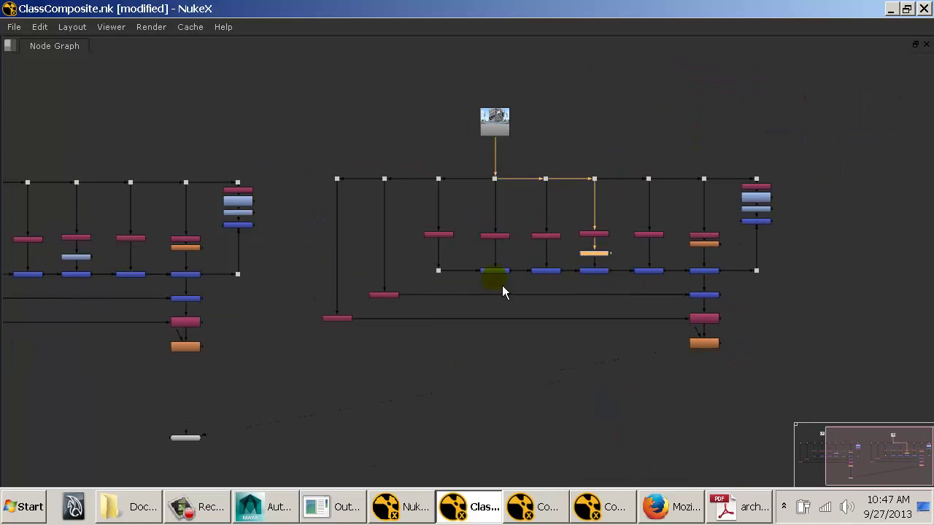
pyautogui.moveTo(252, 272); pyautogui.dragTo(480, 272)
pyautogui.scroll(4, 229, 250)
pyautogui.moveTo(230, 257)
pyautogui.mouseDown()
pyautogui.moveTo(302, 260)
pyautogui.moveTo(283, 233)
pyautogui.mouseUp()
pyautogui.click(285, 238)
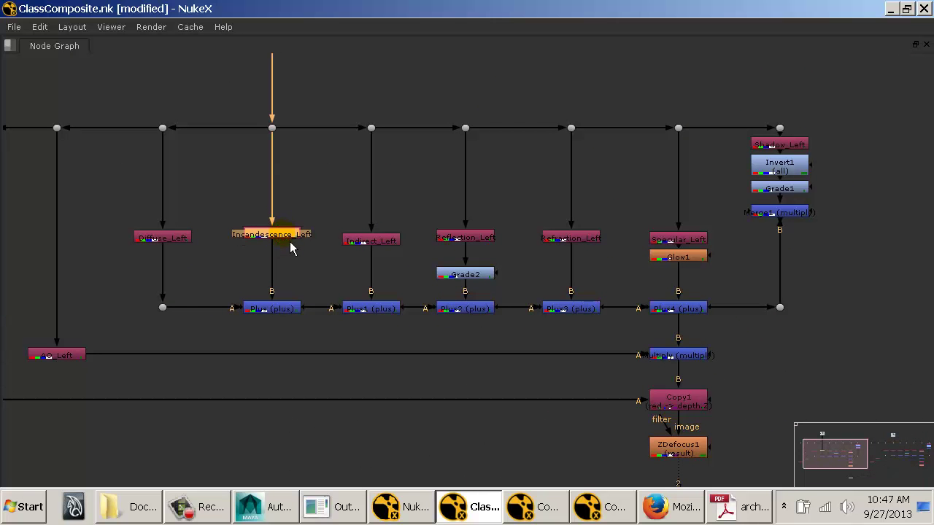
pyautogui.press('Tab')
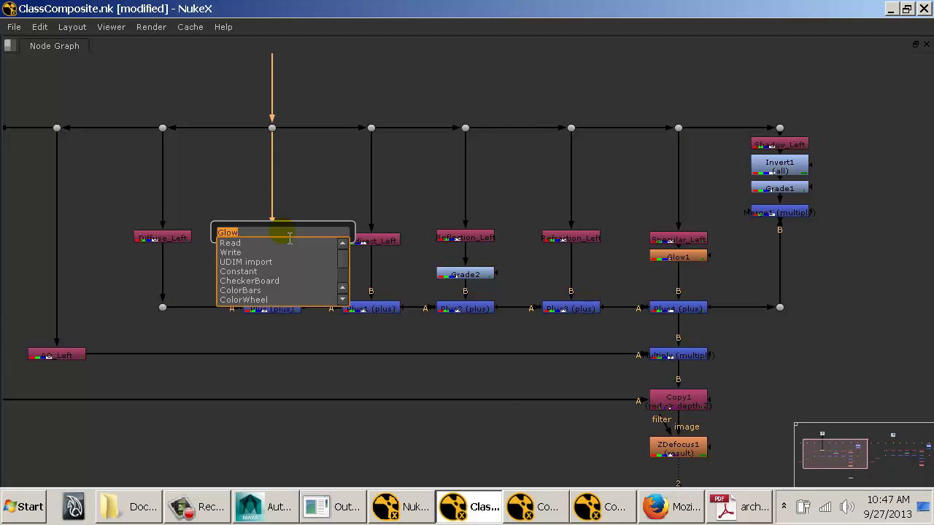
pyautogui.press('Return')
pyautogui.press('space')
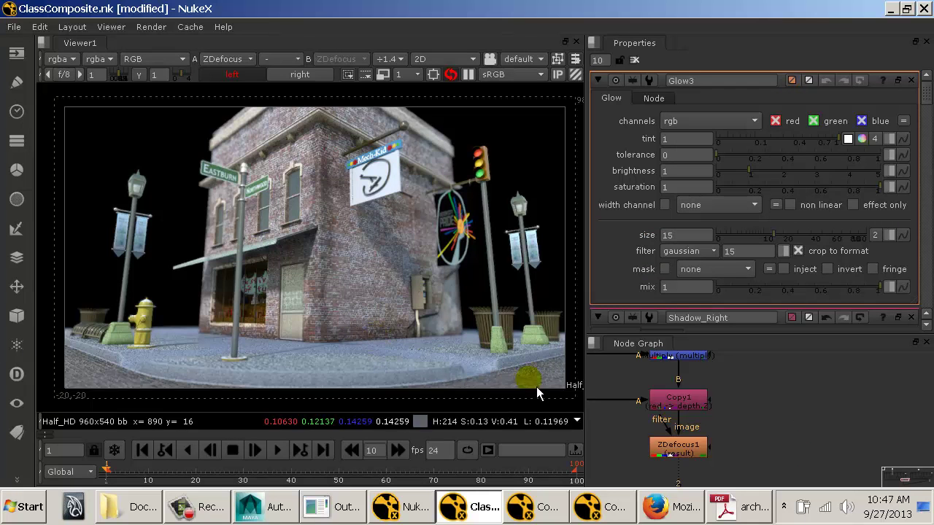
# Set the Incandescence_Left glow's size to 40 and its brightness to 3.25.
pyautogui.scroll(3, 802, 401)
pyautogui.scroll(-3, 842, 399)
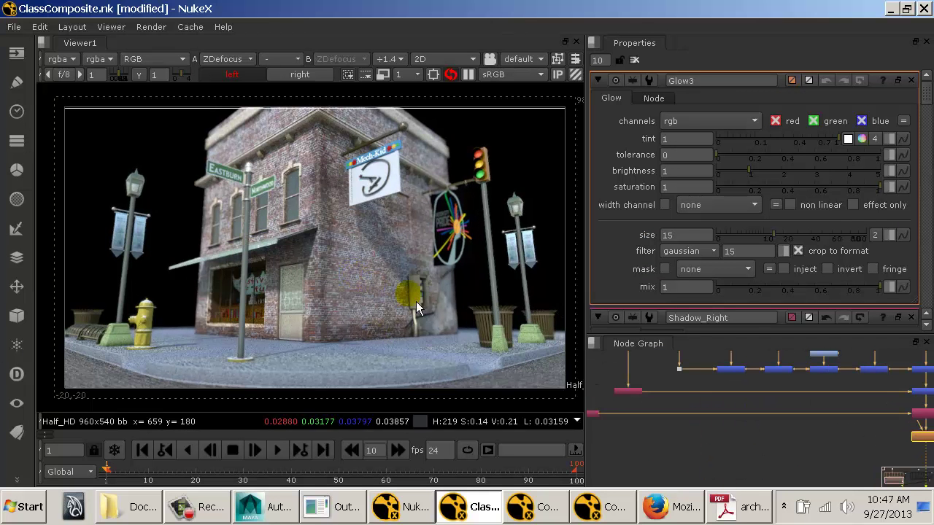
pyautogui.scroll(-2, 680, 378)
pyautogui.scroll(1, 693, 417)
pyautogui.moveTo(696, 399); pyautogui.dragTo(684, 452)
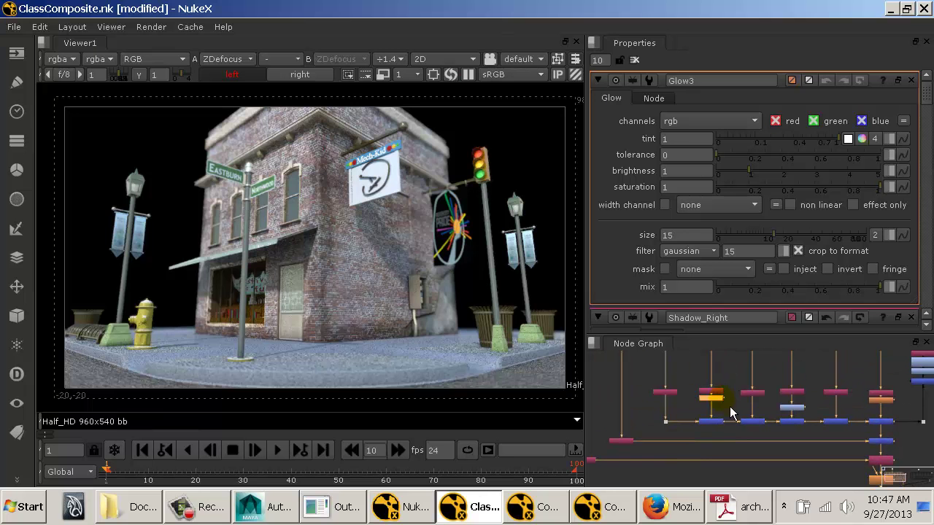
pyautogui.moveTo(720, 399); pyautogui.dragTo(718, 405)
pyautogui.moveTo(787, 247); pyautogui.dragTo(817, 248)
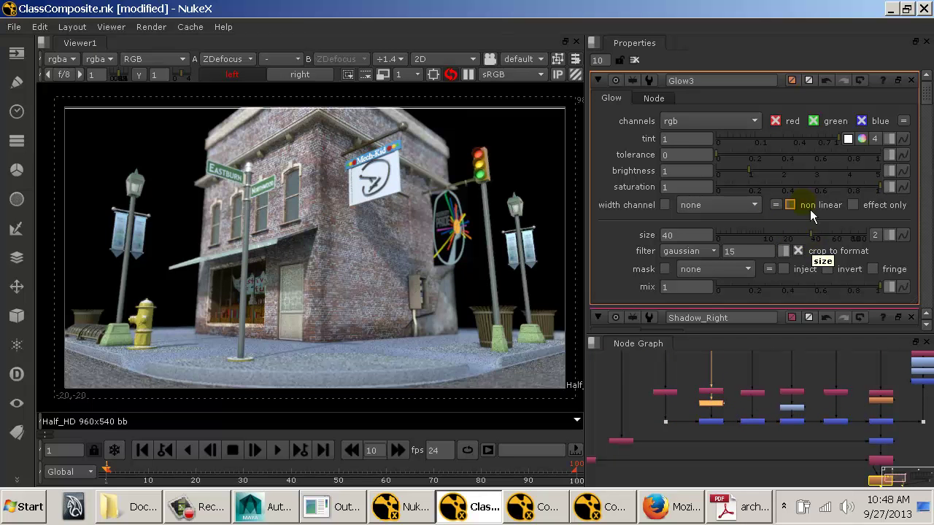
pyautogui.moveTo(762, 175); pyautogui.dragTo(829, 176)
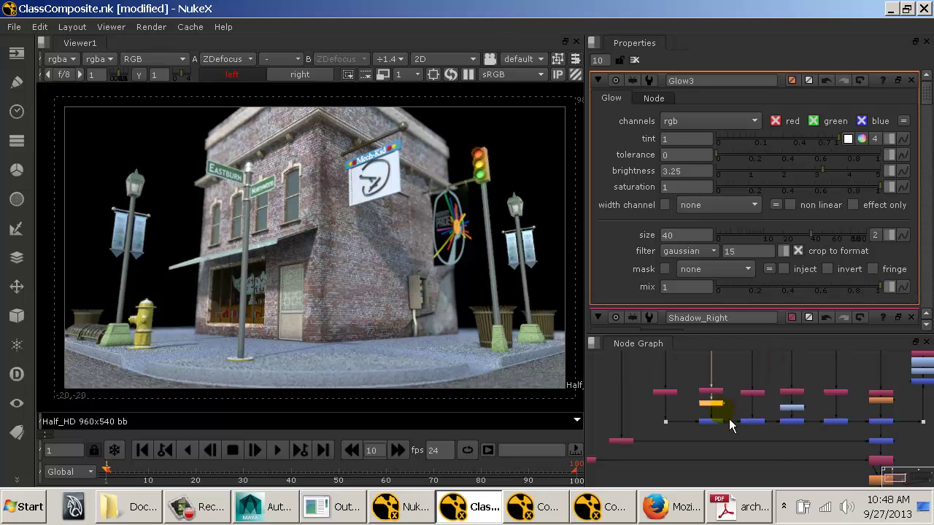
# View the Incandescence_Left glow on its own, followed by the right-eye and left-eye ZDefocus results.
pyautogui.press('1')
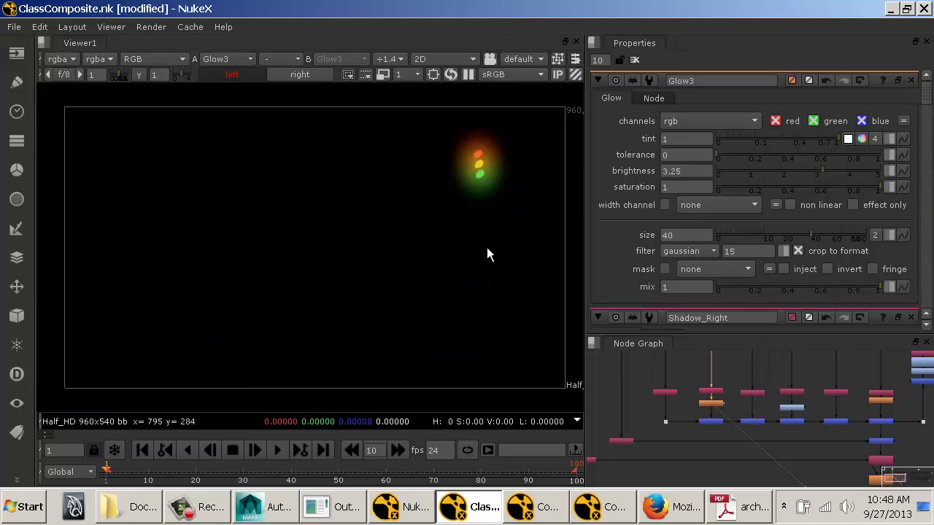
pyautogui.moveTo(744, 403); pyautogui.dragTo(536, 325)
pyautogui.moveTo(911, 430); pyautogui.dragTo(772, 412)
pyautogui.click(800, 391)
pyautogui.press('1')
pyautogui.moveTo(617, 413); pyautogui.dragTo(786, 401)
pyautogui.moveTo(623, 411); pyautogui.dragTo(761, 408)
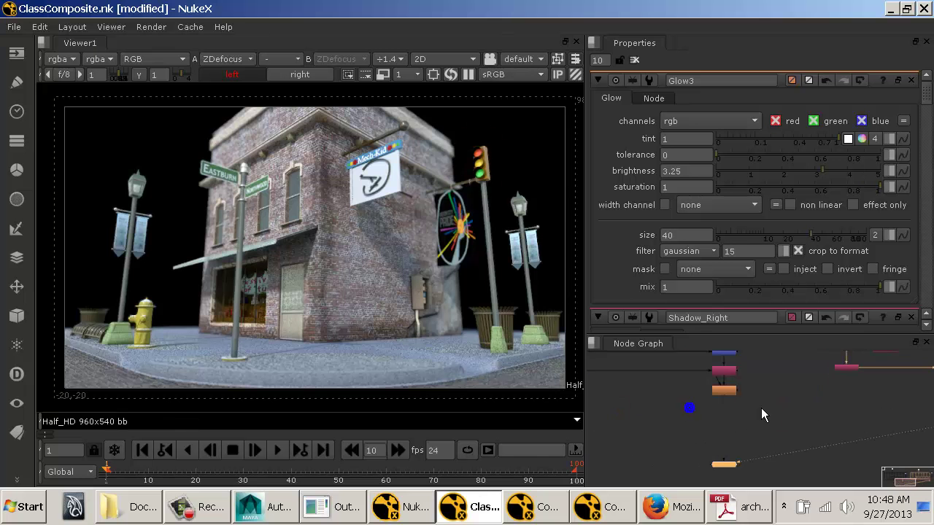
pyautogui.click(723, 399)
pyautogui.press('1')
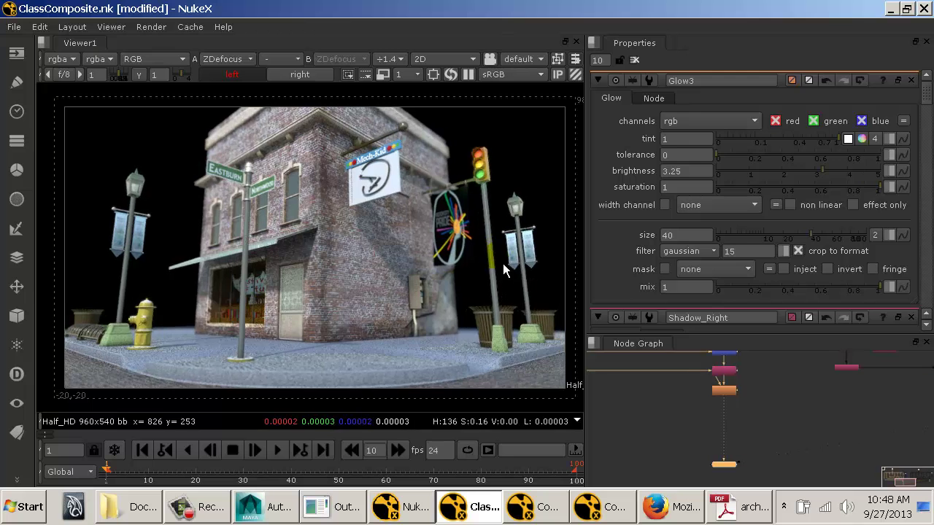
# Copy the Incandescence_Left glow and paste it below Incandescence_Right in the right-eye branch.
pyautogui.scroll(-3, 594, 361)
pyautogui.press('space')
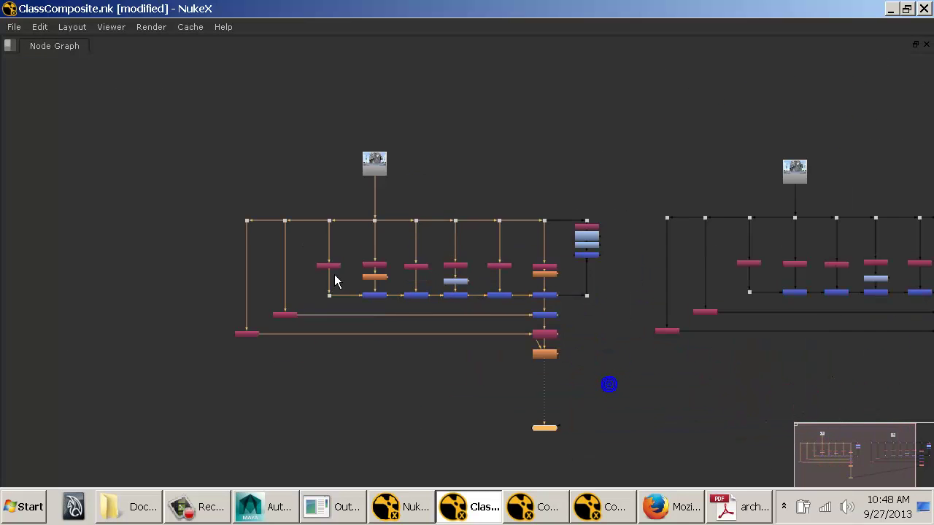
pyautogui.scroll(3, 334, 282)
pyautogui.click(456, 330)
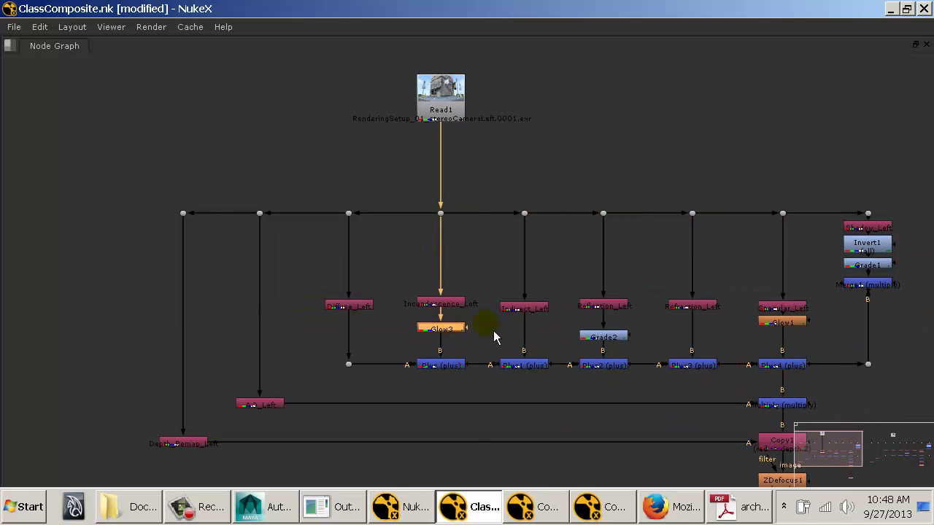
pyautogui.moveTo(808, 324); pyautogui.dragTo(168, 302)
pyautogui.moveTo(644, 304); pyautogui.dragTo(539, 316)
pyautogui.click(529, 288)
pyautogui.hotkey('ctrl', 'v')
pyautogui.press('space')
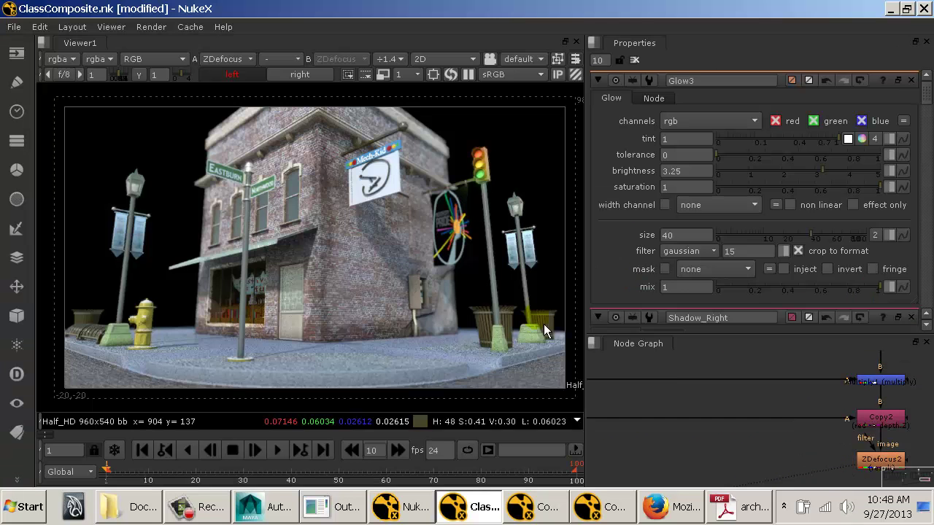
# Compare the two eyes' composites with the incandescence glow applied to both branches.
pyautogui.press('1')
pyautogui.press('2')
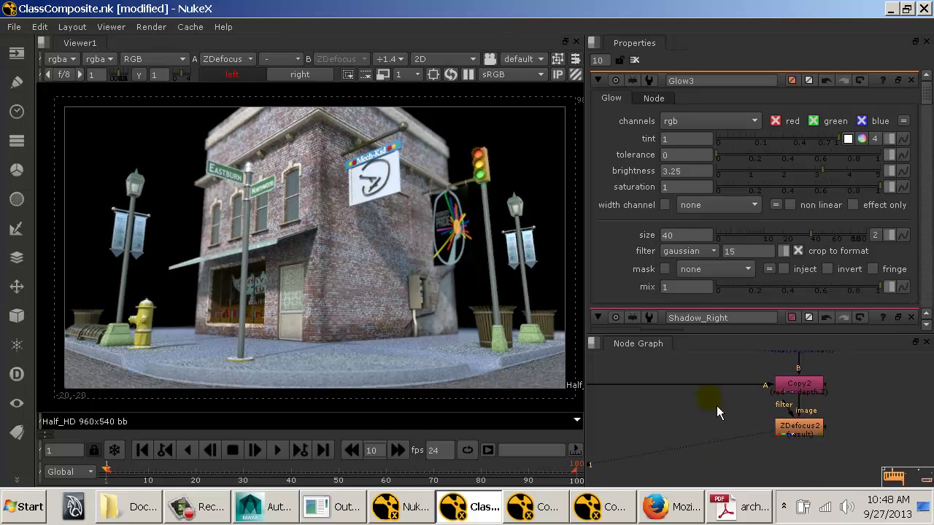
pyautogui.press('1')
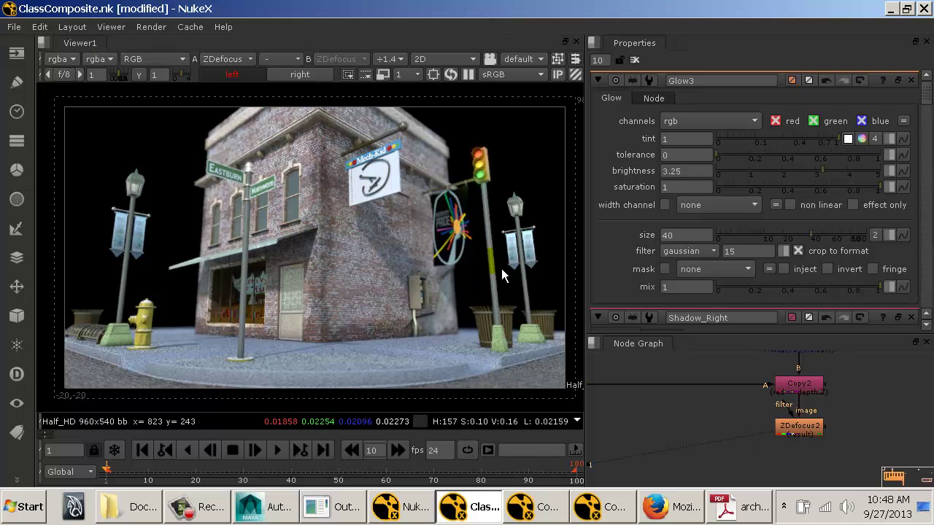
pyautogui.press('1')
pyautogui.moveTo(736, 461); pyautogui.dragTo(732, 440)
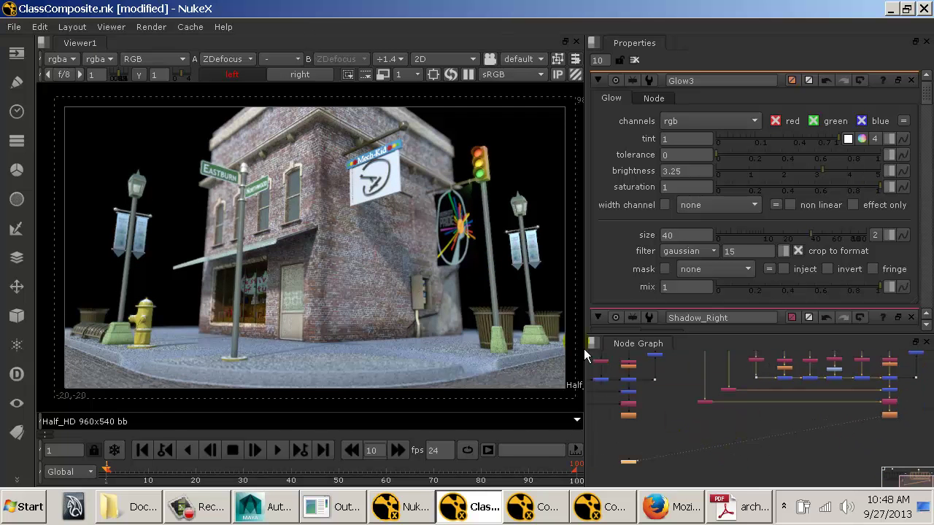
pyautogui.moveTo(756, 399); pyautogui.dragTo(745, 420)
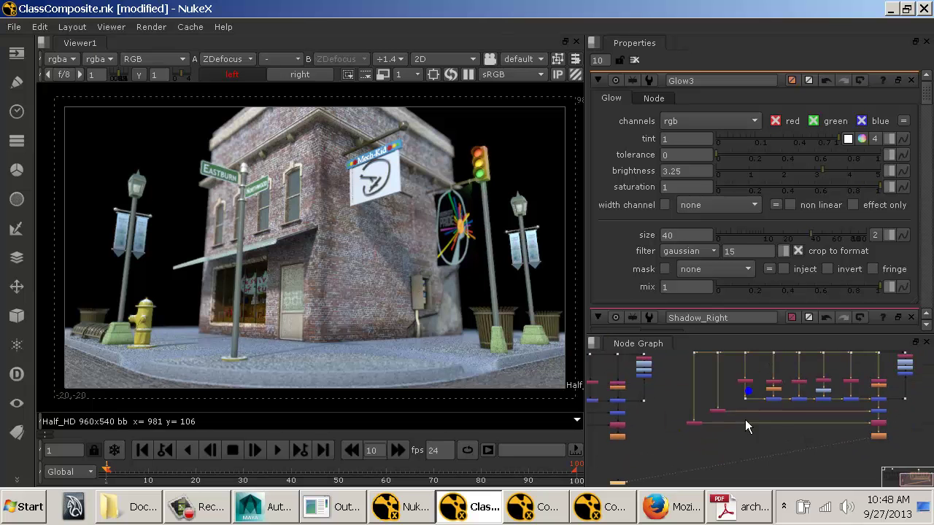
# Delete the Glow nodes below Incandescence_Right and Incandescence_Left.
pyautogui.click(776, 390)
pyautogui.press('Delete')
pyautogui.moveTo(627, 404); pyautogui.dragTo(775, 408)
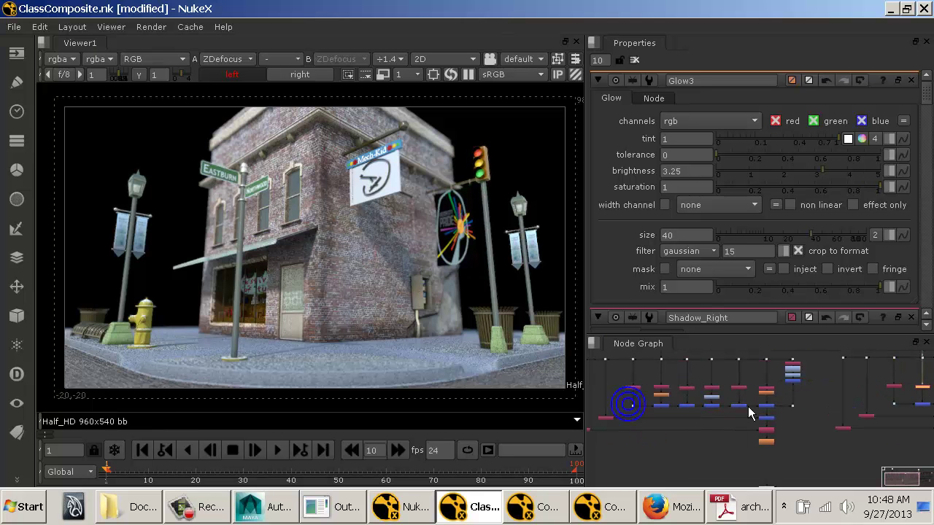
pyautogui.doubleClick(673, 404)
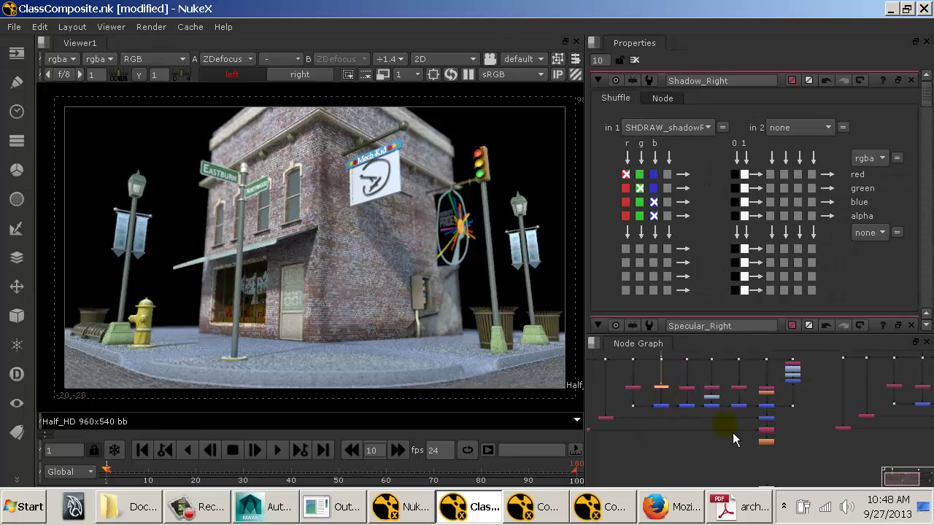
# Show the left-eye ZDefocus1 result in the viewer and move that node down, clear of Copy1.
pyautogui.click(766, 444)
pyautogui.press('1')
pyautogui.moveTo(738, 442); pyautogui.dragTo(708, 388)
pyautogui.scroll(3, 708, 389)
pyautogui.press('space')
pyautogui.moveTo(606, 380); pyautogui.dragTo(441, 322)
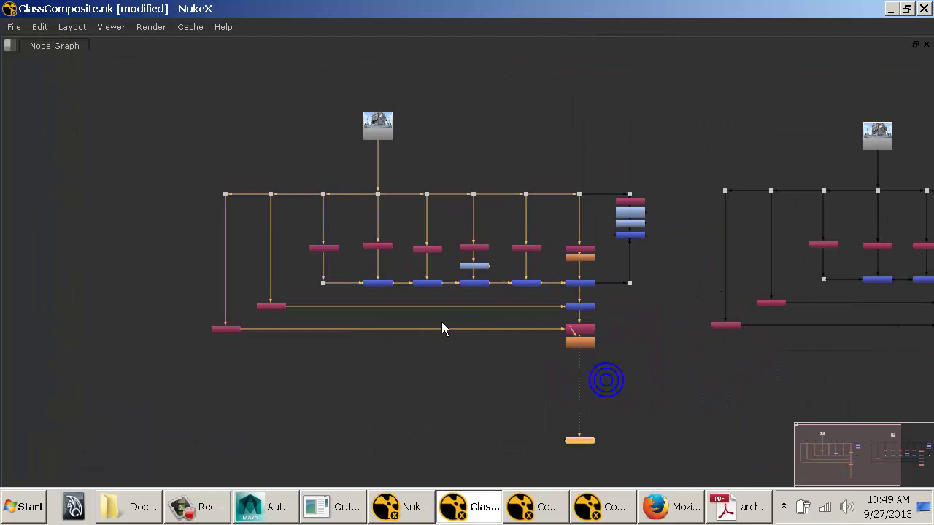
pyautogui.scroll(5, 441, 321)
pyautogui.moveTo(763, 390); pyautogui.dragTo(500, 297)
pyautogui.moveTo(655, 328); pyautogui.dragTo(614, 242)
pyautogui.scroll(-5, 654, 283)
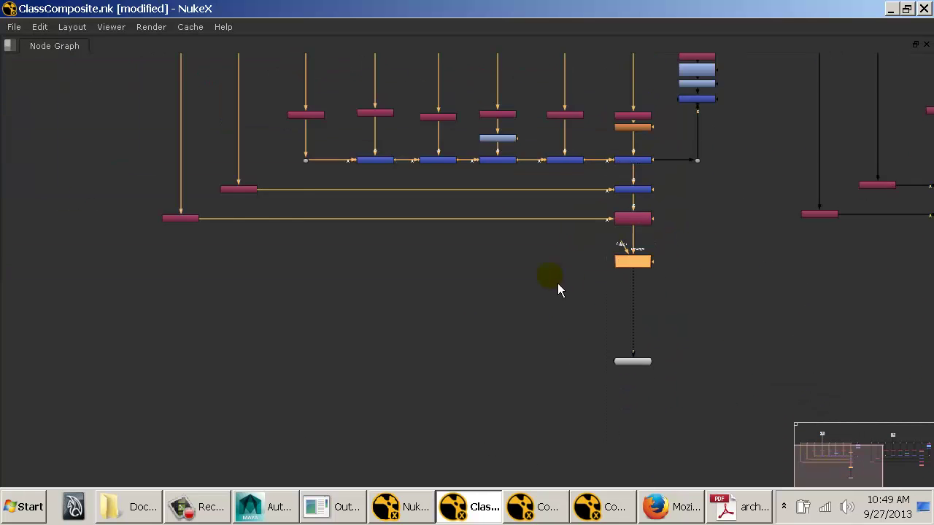
pyautogui.moveTo(557, 289); pyautogui.dragTo(561, 341)
pyautogui.click(645, 320)
pyautogui.scroll(-2, 552, 287)
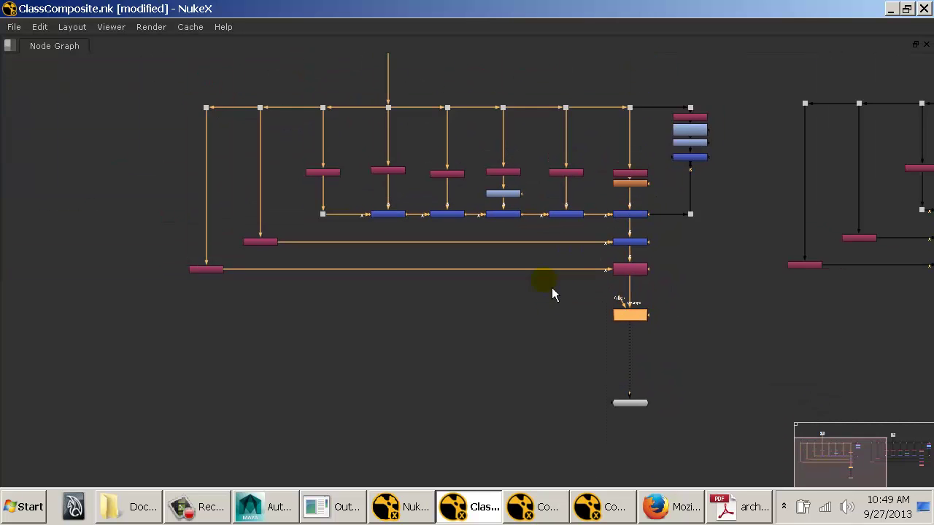
# Show the original left-camera render from Read1 in the viewer.
pyautogui.scroll(5, 573, 287)
pyautogui.moveTo(519, 197); pyautogui.dragTo(541, 278)
pyautogui.moveTo(523, 243); pyautogui.dragTo(546, 324)
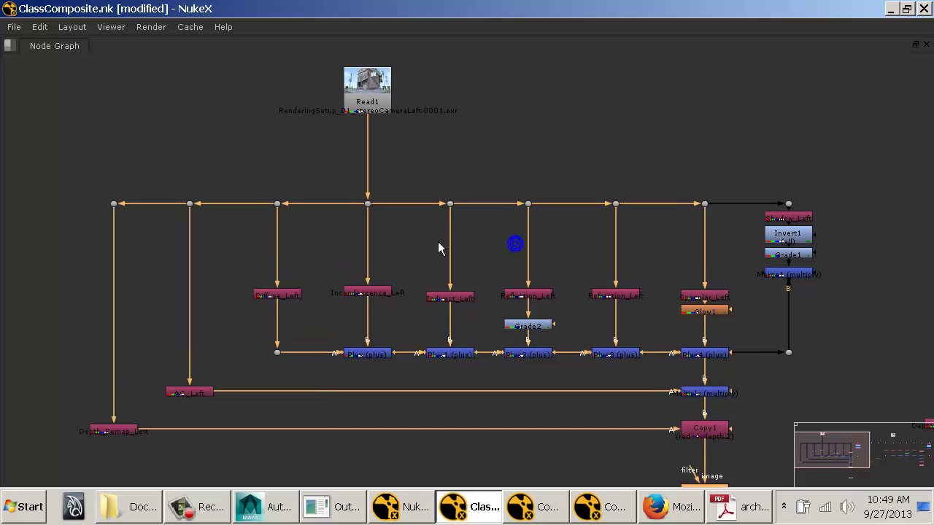
pyautogui.moveTo(448, 267); pyautogui.dragTo(464, 289)
pyautogui.click(398, 124)
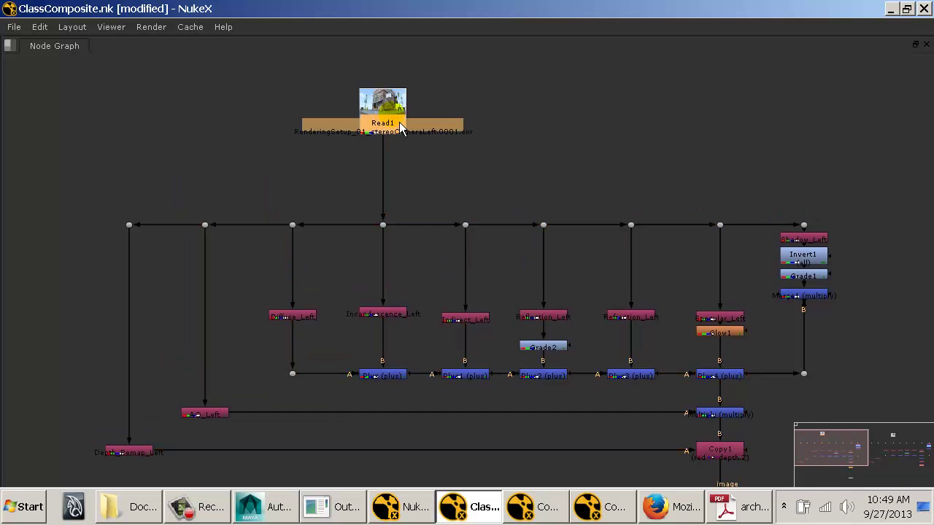
pyautogui.press('1')
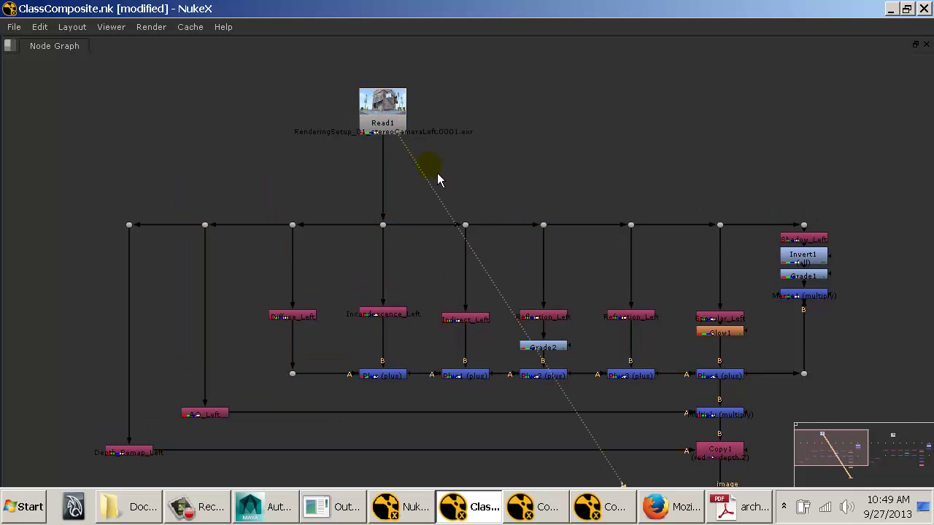
pyautogui.press('space')
pyautogui.moveTo(703, 407); pyautogui.dragTo(852, 475)
pyautogui.moveTo(783, 394); pyautogui.dragTo(851, 486)
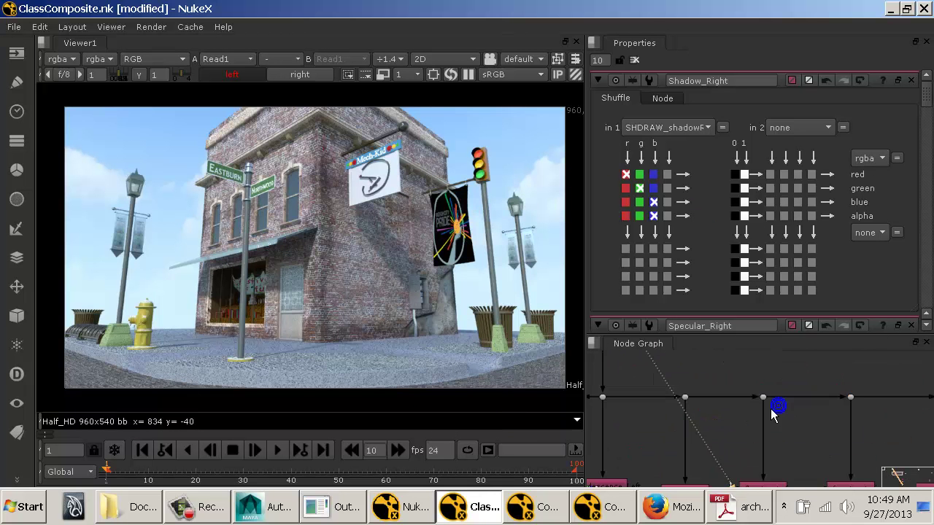
pyautogui.scroll(-3, 771, 417)
pyautogui.moveTo(773, 467); pyautogui.dragTo(708, 392)
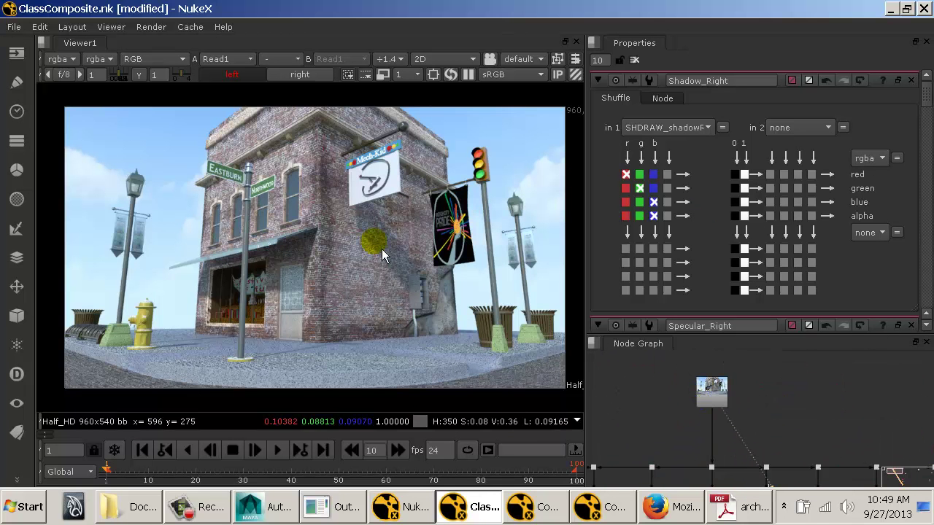
# Compare the alpha channel with the full-colour image of the original left-camera render in the viewer.
pyautogui.press('a')
pyautogui.press('a')
pyautogui.press('a')
pyautogui.press('a')
pyautogui.press('a')
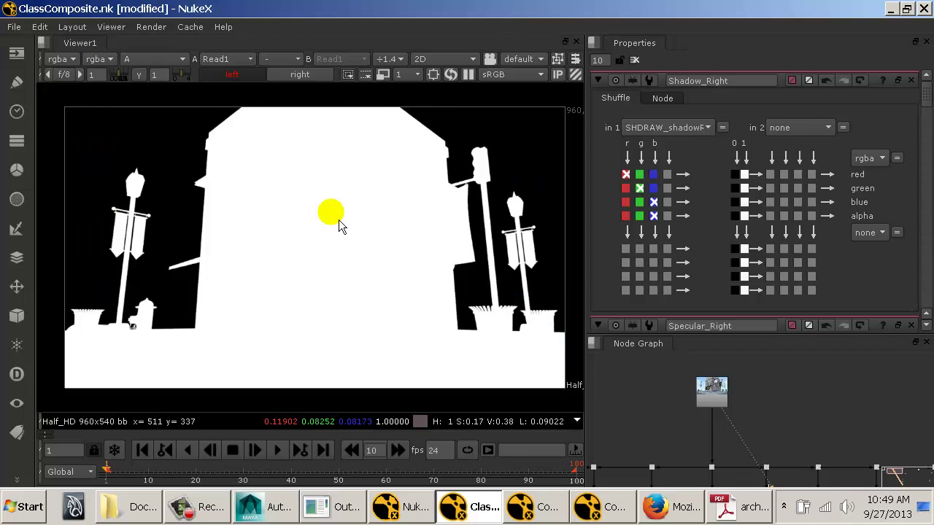
pyautogui.press('a')
pyautogui.scroll(-5, 734, 428)
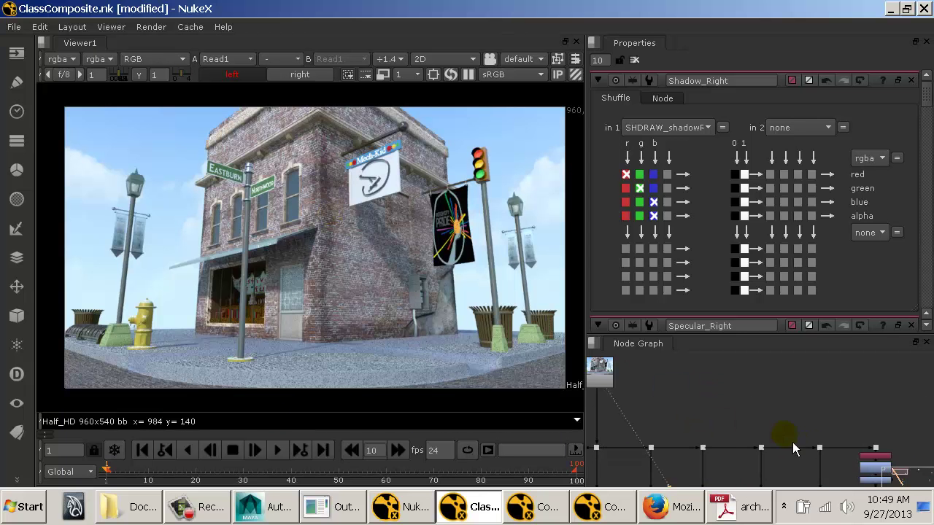
# Add a new unconnected Merge node beside the left-eye branch in the node graph.
pyautogui.moveTo(759, 461); pyautogui.dragTo(775, 408)
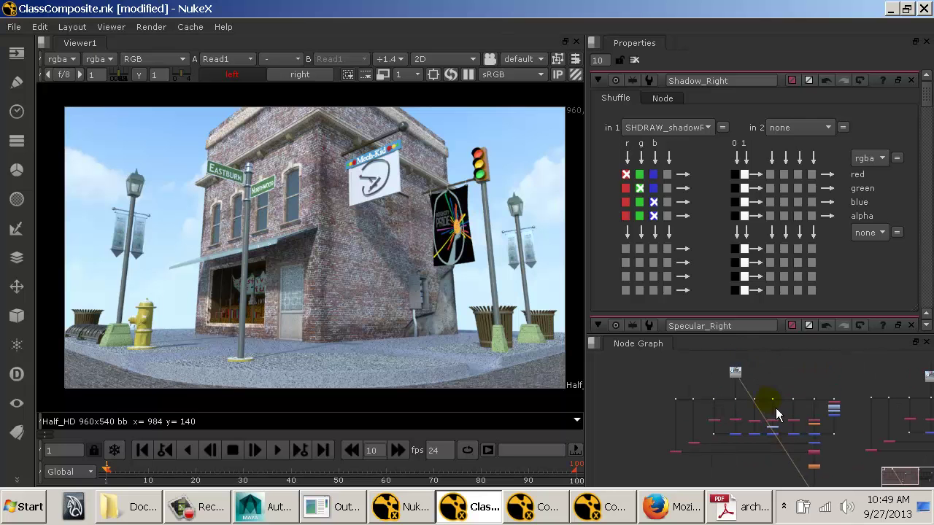
pyautogui.click(742, 380)
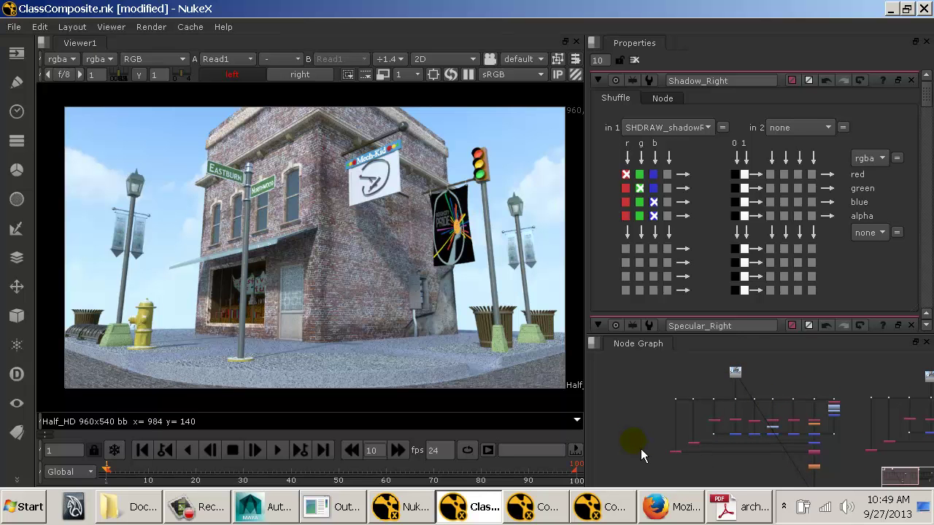
pyautogui.press('m')
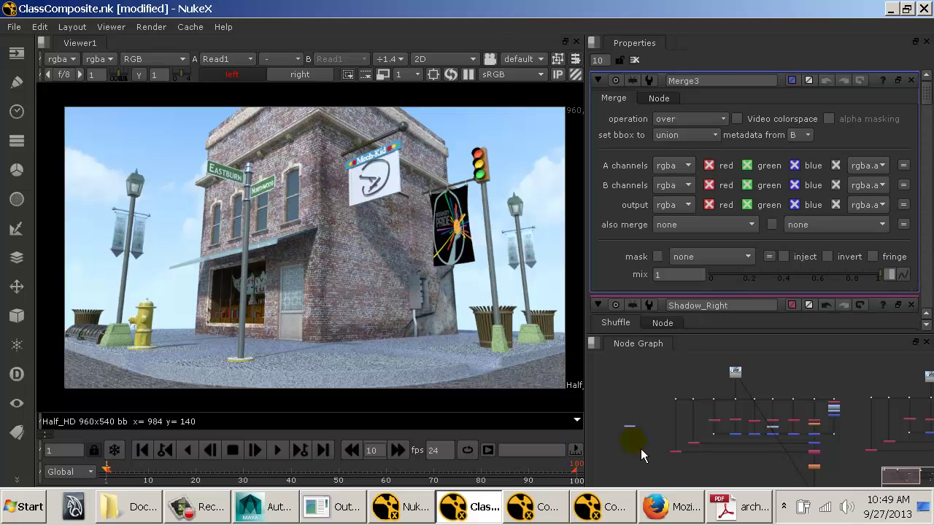
pyautogui.press('Delete')
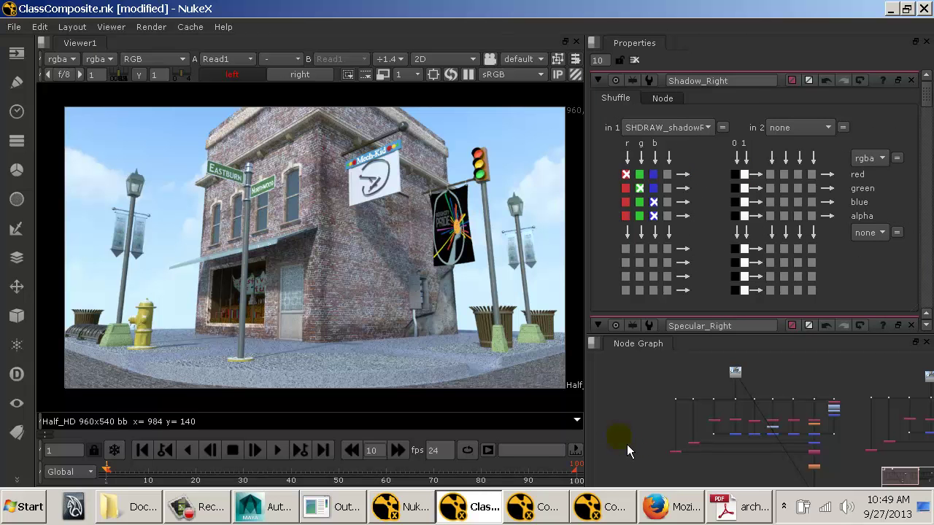
pyautogui.hotkey('ctrl', 'z')
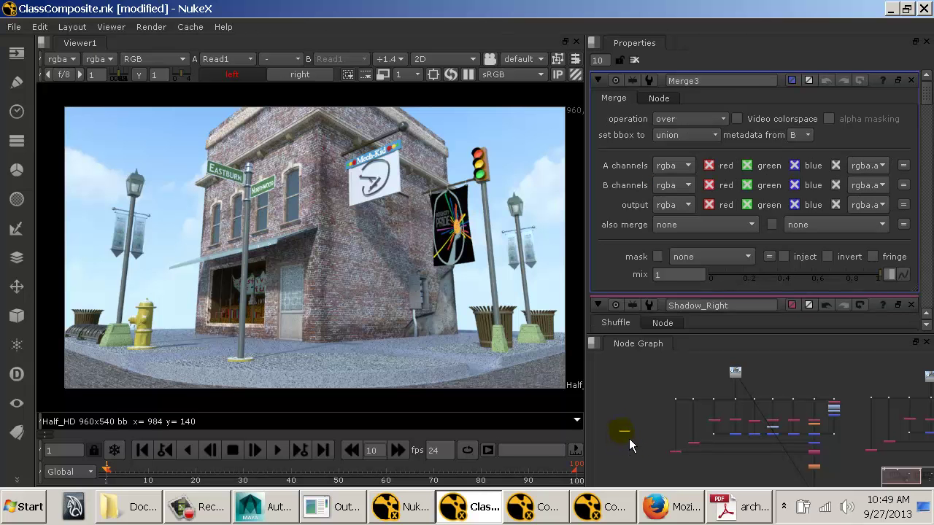
# Place the new Merge node below ZDefocus1, with its B input from ZDefocus1 and its A input from Read1.
pyautogui.press('f')
pyautogui.press('space')
pyautogui.scroll(-8, 581, 335)
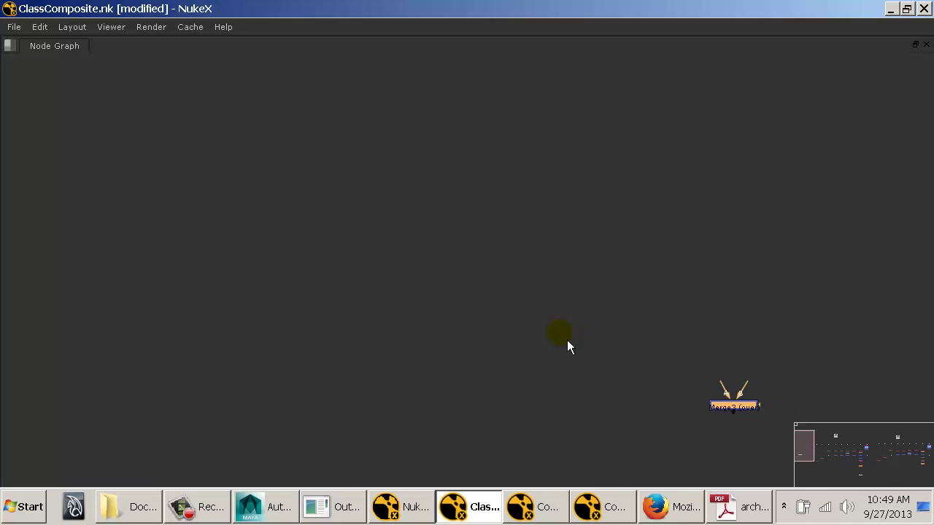
pyautogui.moveTo(560, 284); pyautogui.dragTo(324, 249)
pyautogui.scroll(5, 321, 243)
pyautogui.moveTo(483, 339); pyautogui.dragTo(188, 132)
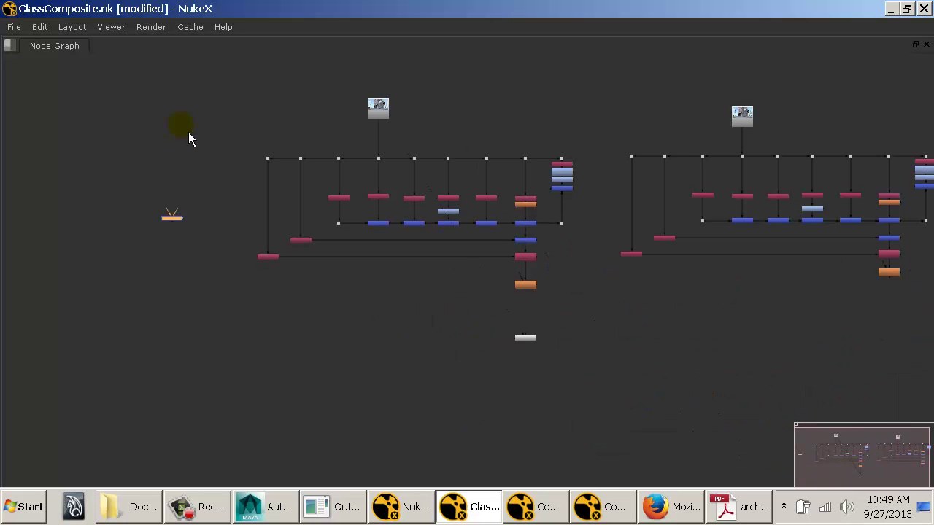
pyautogui.scroll(3, 188, 132)
pyautogui.moveTo(174, 286); pyautogui.dragTo(459, 429)
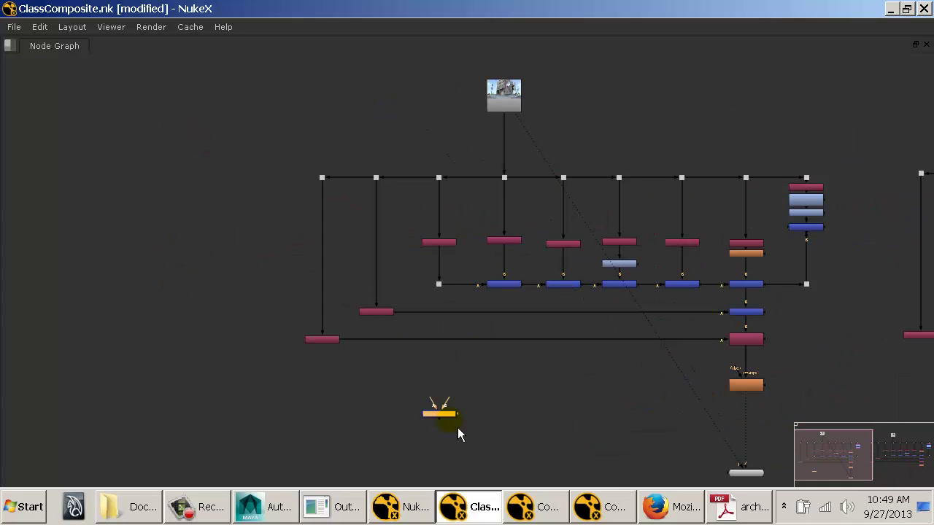
pyautogui.moveTo(743, 459)
pyautogui.mouseDown()
pyautogui.moveTo(733, 471)
pyautogui.moveTo(594, 432)
pyautogui.moveTo(721, 450)
pyautogui.moveTo(752, 439)
pyautogui.moveTo(579, 265)
pyautogui.moveTo(503, 93)
pyautogui.moveTo(510, 99)
pyautogui.mouseUp()
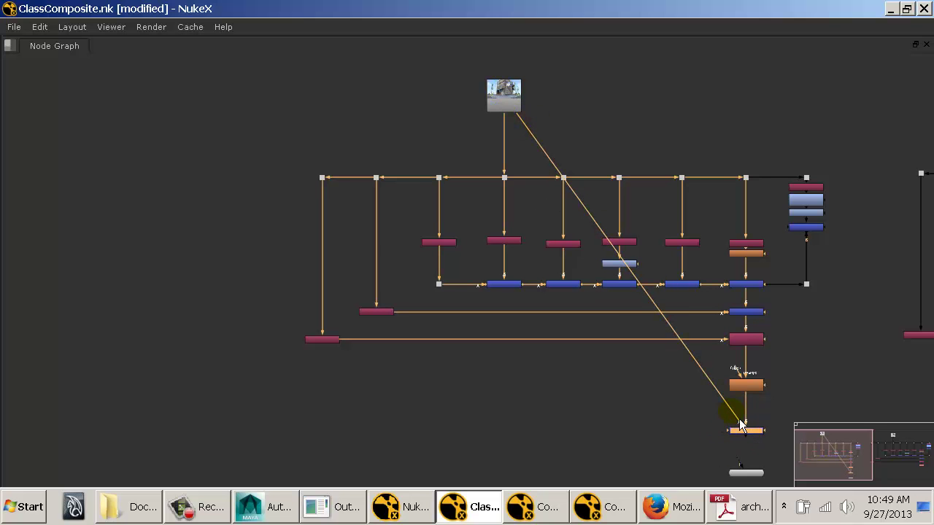
# Insert two dots in the pipe from Read1 to the new Merge node and route it squarely around the left-eye branch.
pyautogui.keyDown('ctrl'); pyautogui.click(630, 269); pyautogui.keyUp('ctrl')
pyautogui.moveTo(631, 271); pyautogui.dragTo(143, 110)
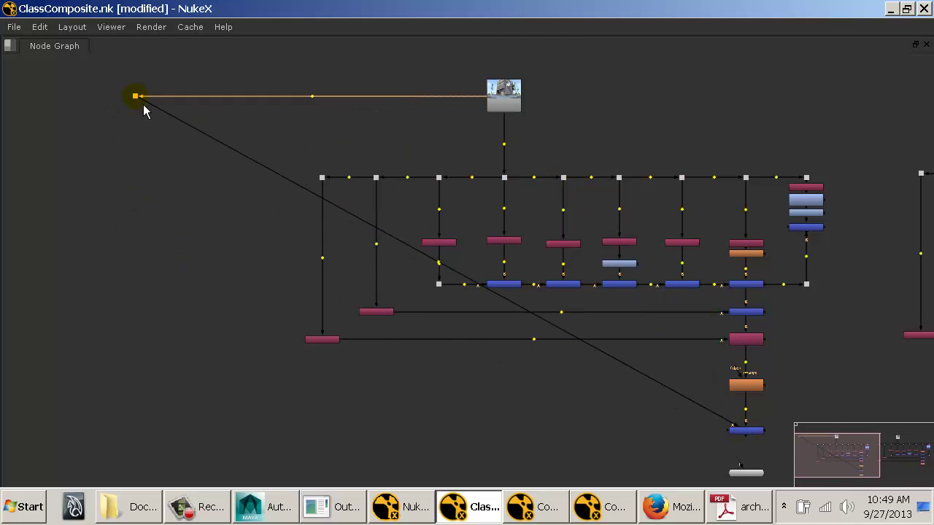
pyautogui.keyDown('ctrl'); pyautogui.click(440, 264); pyautogui.keyUp('ctrl')
pyautogui.moveTo(440, 265); pyautogui.dragTo(151, 438)
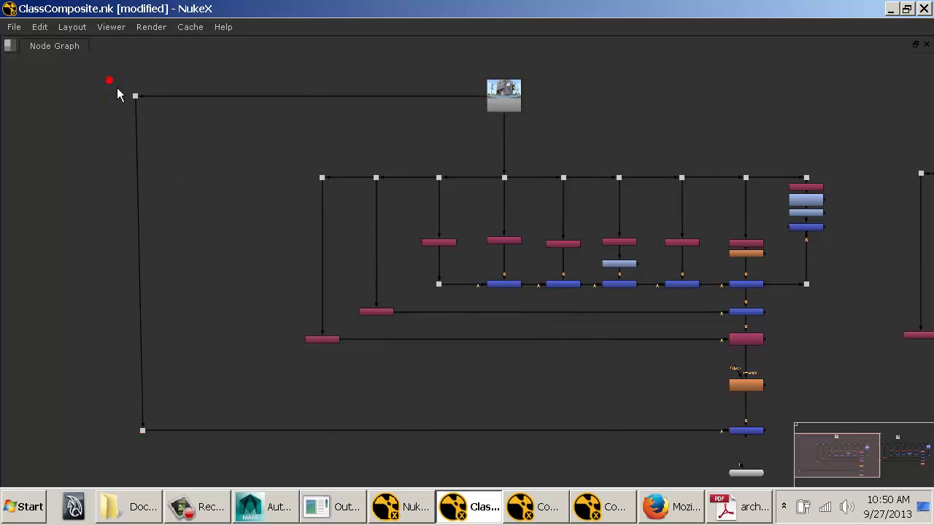
pyautogui.moveTo(109, 80); pyautogui.dragTo(289, 413)
pyautogui.click(314, 378)
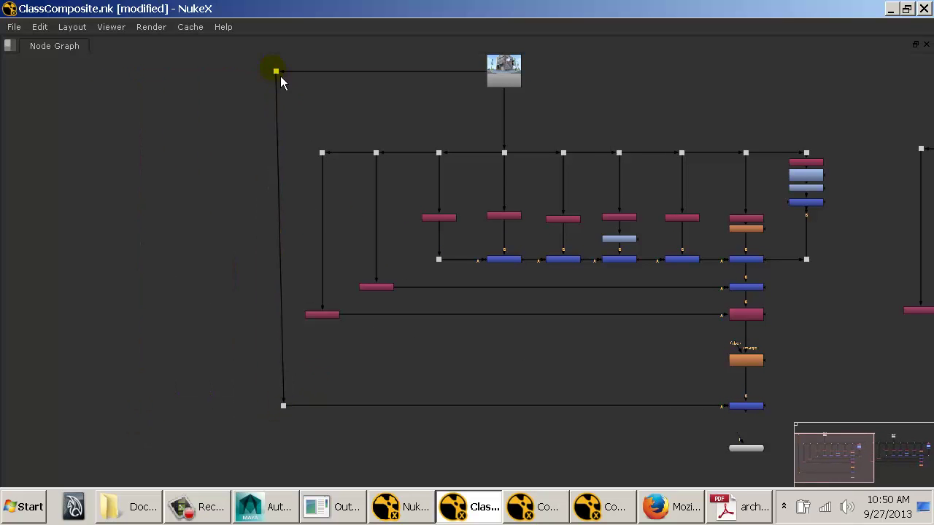
pyautogui.moveTo(280, 76); pyautogui.dragTo(287, 80)
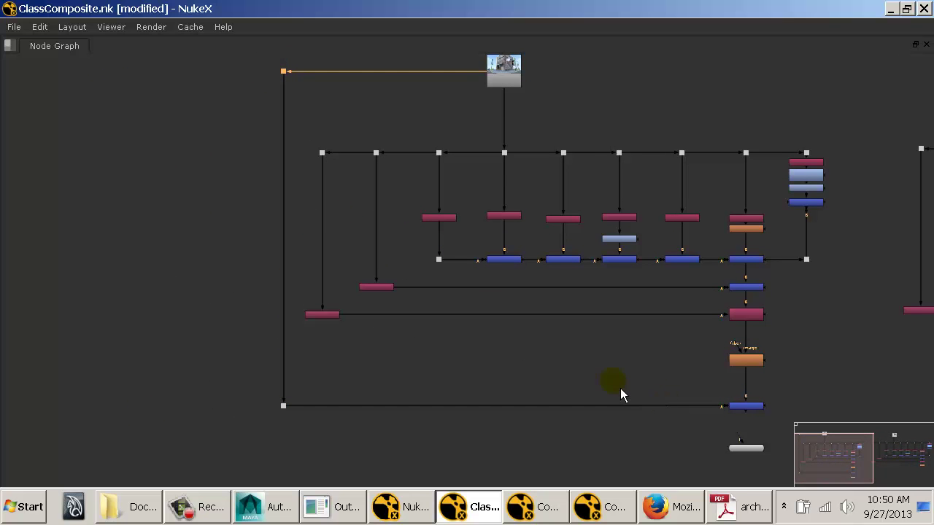
# Show the result of the new Merge node below ZDefocus1 in the viewer.
pyautogui.moveTo(423, 337); pyautogui.dragTo(413, 387)
pyautogui.moveTo(515, 393); pyautogui.dragTo(492, 352)
pyautogui.press('space')
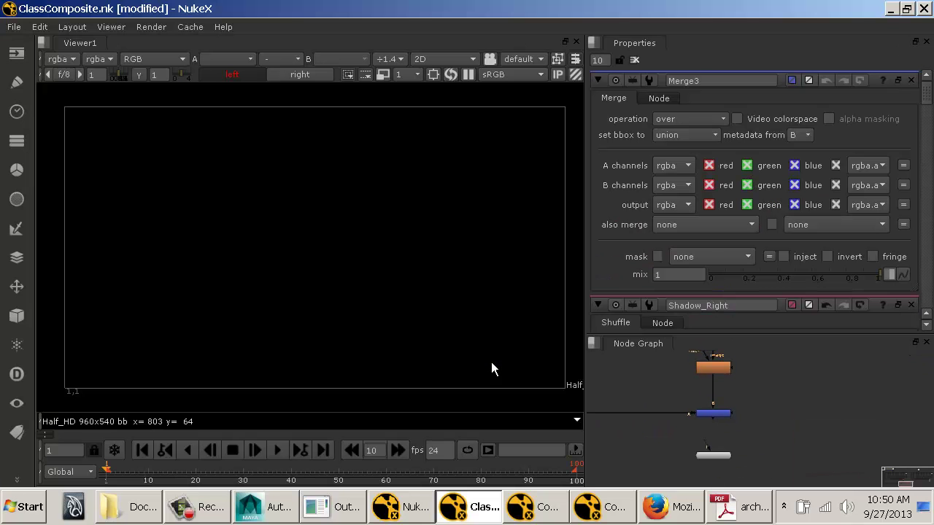
pyautogui.moveTo(727, 415); pyautogui.dragTo(754, 424)
pyautogui.keyDown('ctrl'); pyautogui.keyDown('shift'); pyautogui.click(754, 424); pyautogui.keyUp('shift'); pyautogui.keyUp('ctrl')
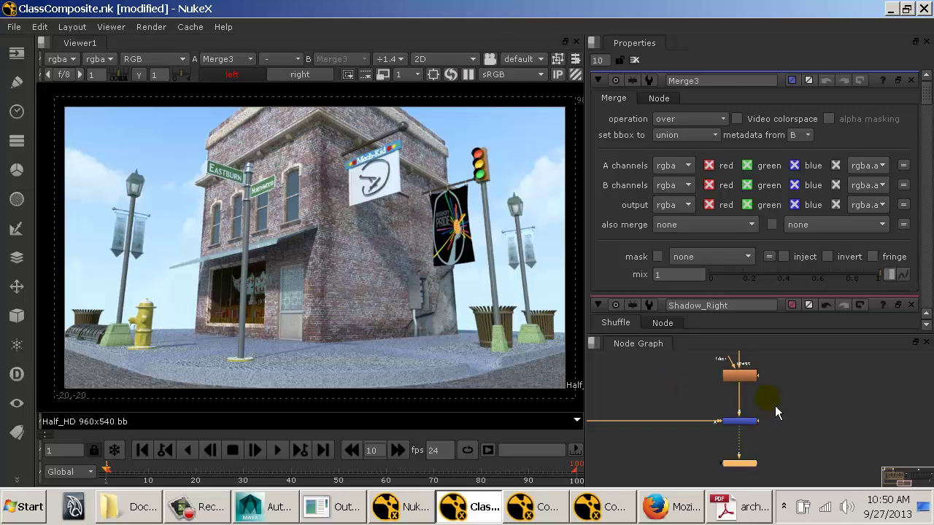
pyautogui.moveTo(771, 405); pyautogui.dragTo(770, 420)
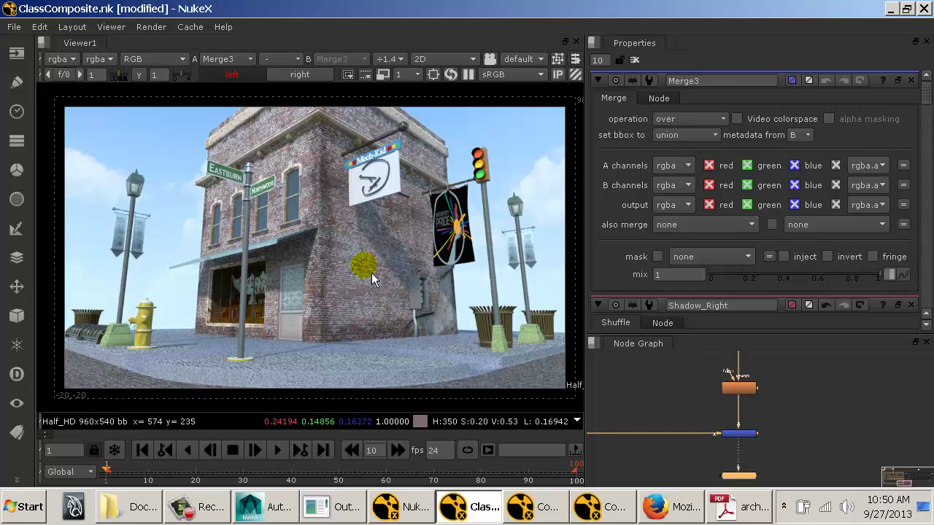
# Move Merge3 aside from the line below ZDefocus1 and connect ZDefocus1 to the viewer alongside it.
pyautogui.click(747, 392)
pyautogui.click(755, 436)
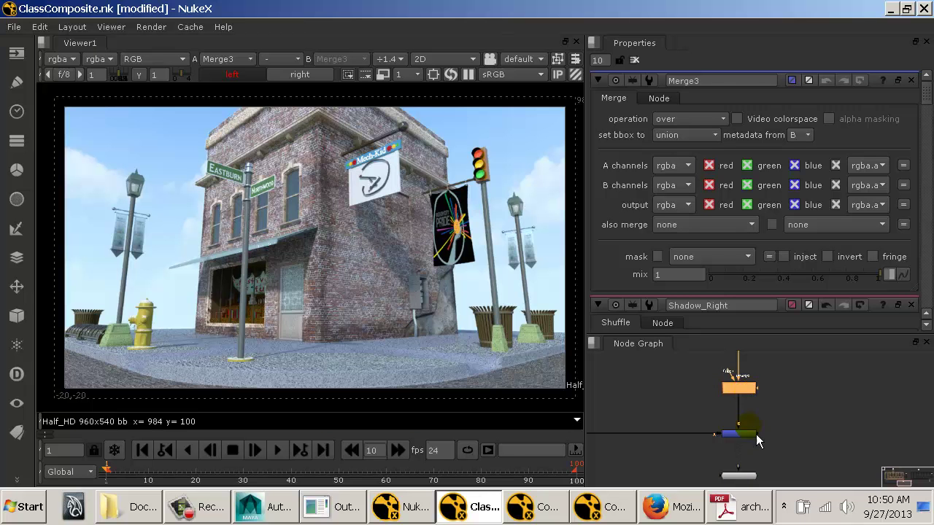
pyautogui.click(747, 397)
pyautogui.press('2')
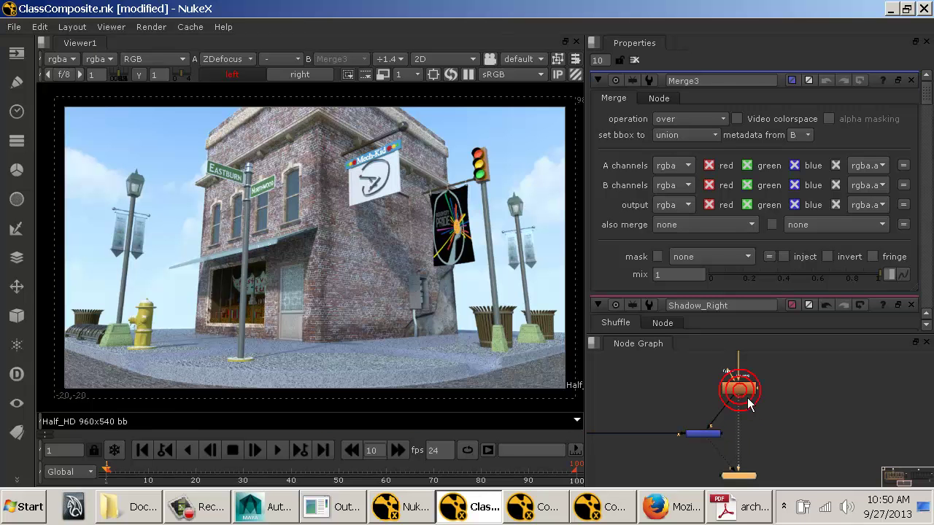
# Compare the ZDefocus1 image with the Merge3 result by switching between the two viewer inputs.
pyautogui.press('1')
pyautogui.press('1')
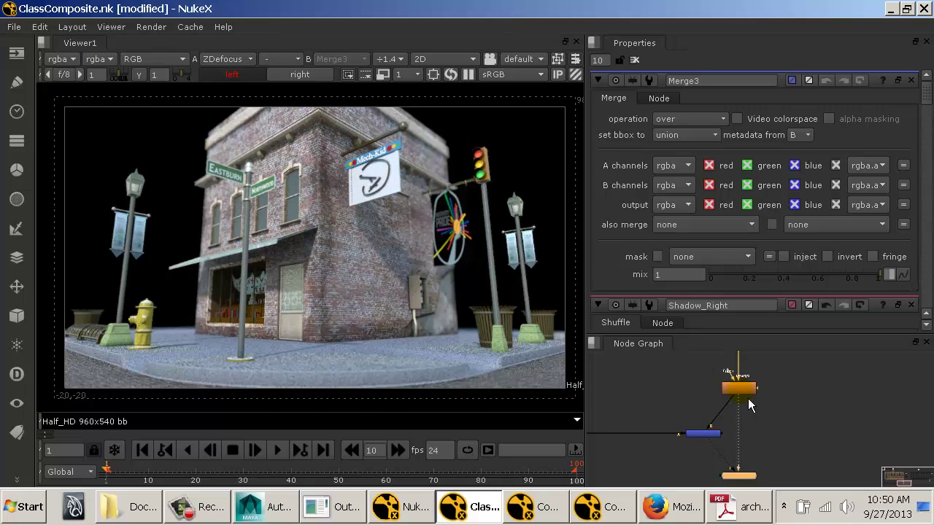
pyautogui.press('2')
pyautogui.press('1')
pyautogui.press('2')
pyautogui.press('1')
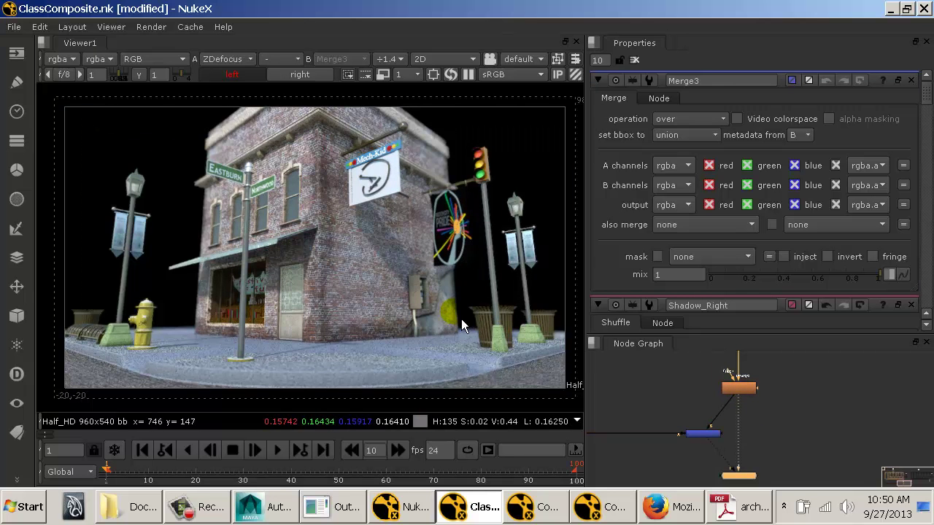
pyautogui.press('2')
pyautogui.press('1')
pyautogui.press('2')
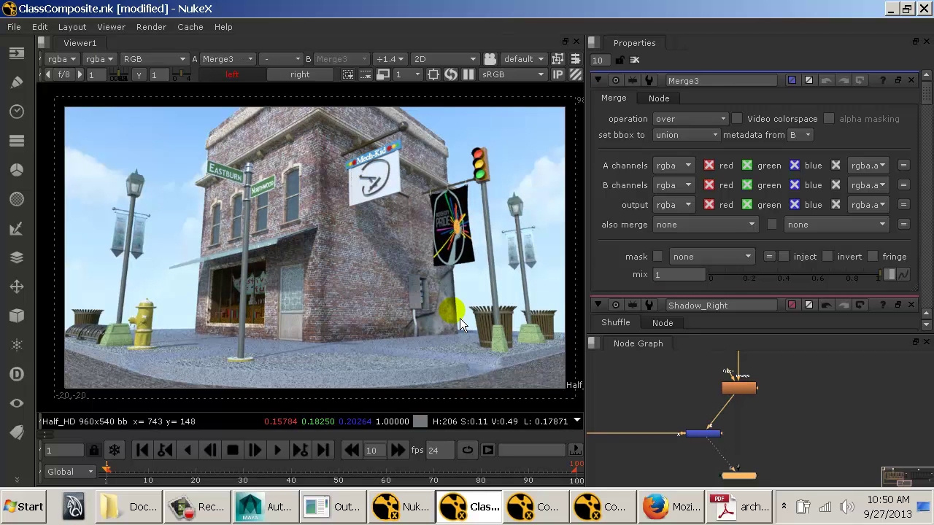
# Add an unconnected Invert node near the pipe that feeds Merge3's A input.
pyautogui.click(702, 435)
pyautogui.moveTo(697, 430); pyautogui.dragTo(822, 411)
pyautogui.moveTo(758, 406); pyautogui.dragTo(766, 406)
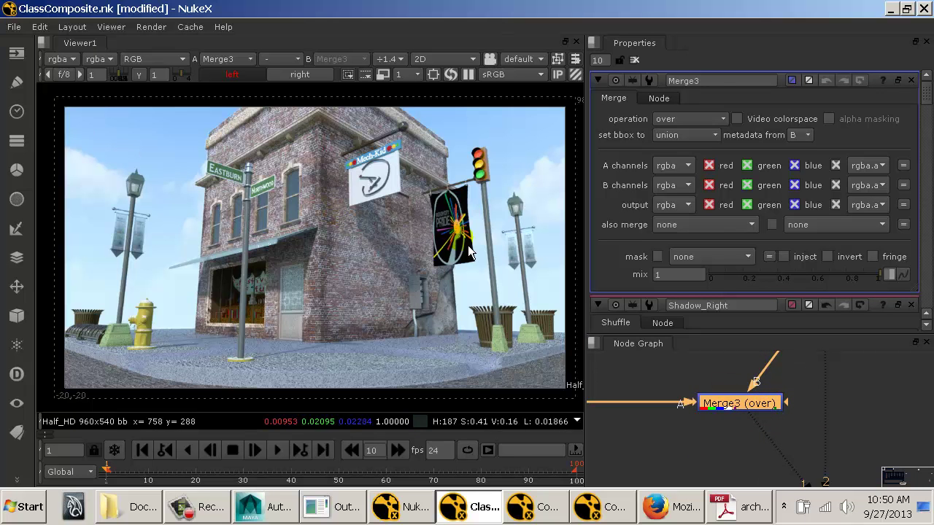
pyautogui.moveTo(800, 385); pyautogui.dragTo(802, 418)
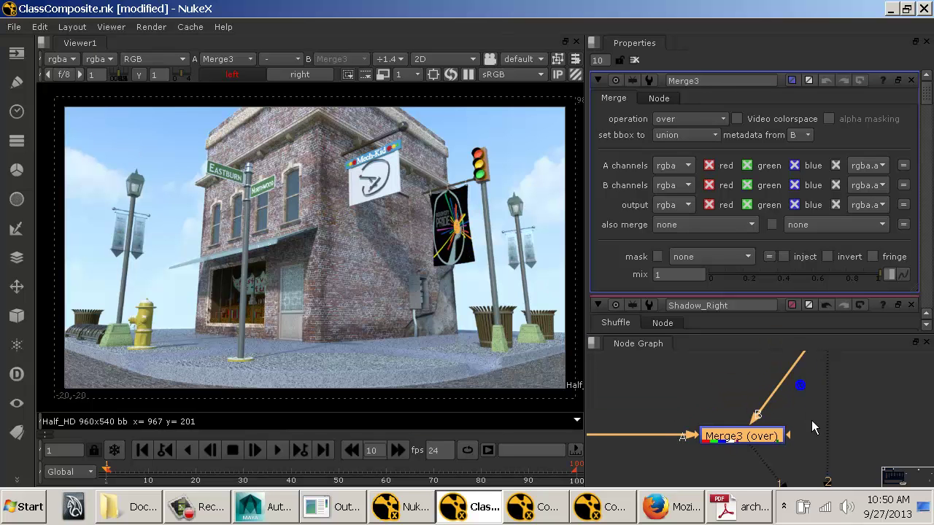
pyautogui.scroll(-3, 825, 421)
pyautogui.scroll(-1, 765, 425)
pyautogui.moveTo(726, 407); pyautogui.dragTo(920, 397)
pyautogui.moveTo(685, 399); pyautogui.dragTo(835, 406)
pyautogui.moveTo(737, 411); pyautogui.dragTo(709, 385)
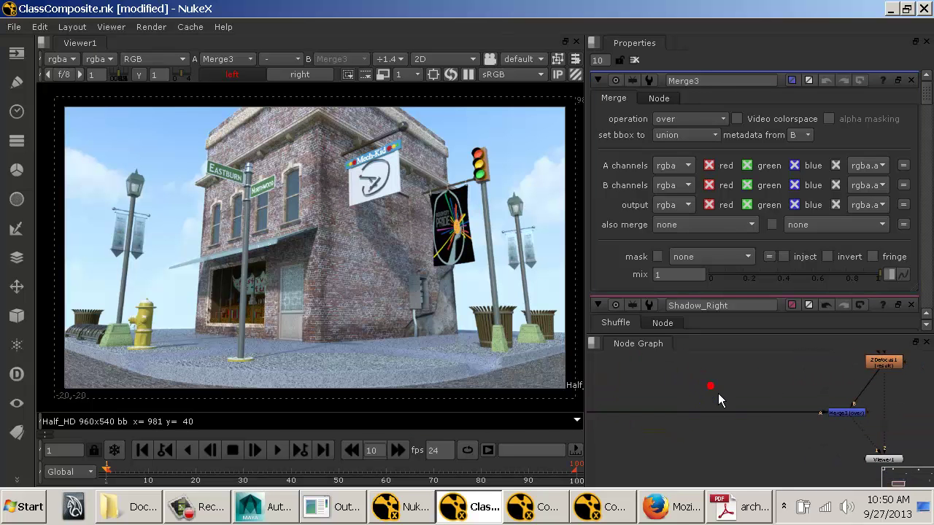
pyautogui.press('Tab')
pyautogui.write('invert')
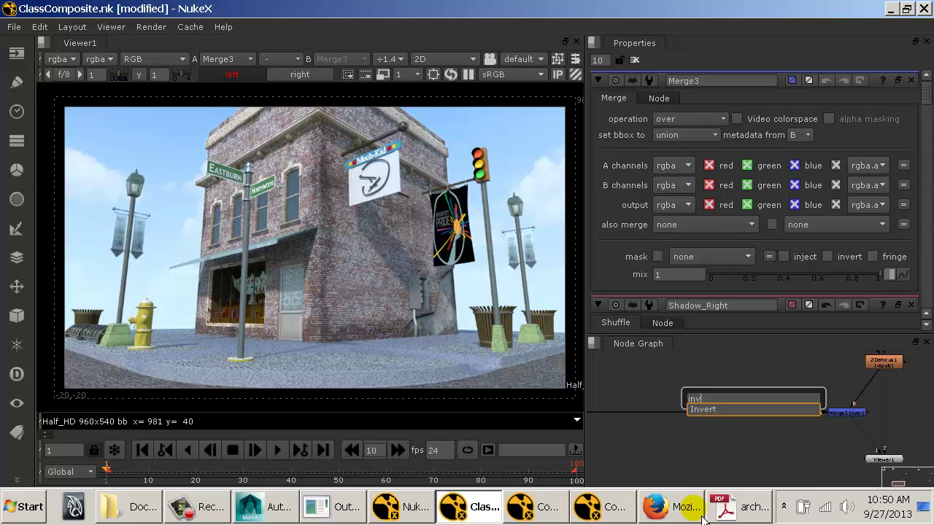
pyautogui.press('Return')
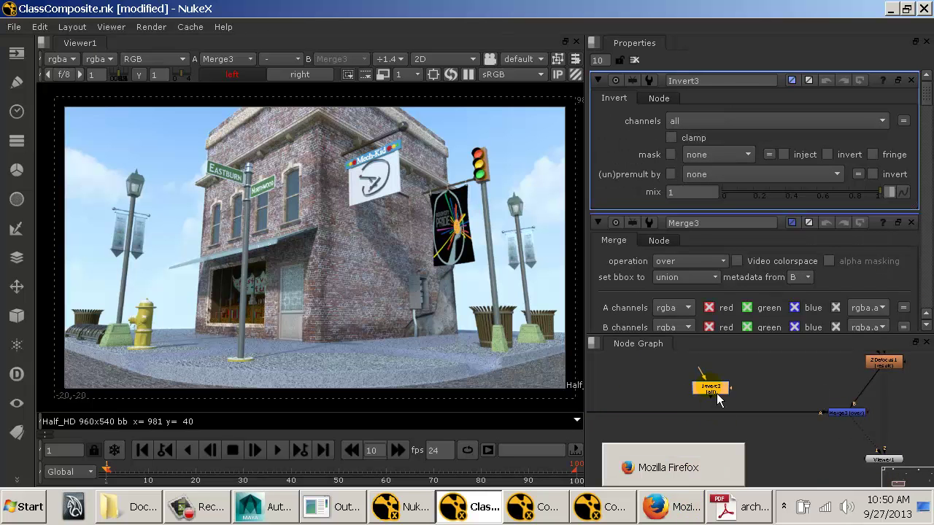
# Splice the Invert node into the pipe to Merge3's A input and set its channels to alpha.
pyautogui.moveTo(716, 393); pyautogui.dragTo(786, 412)
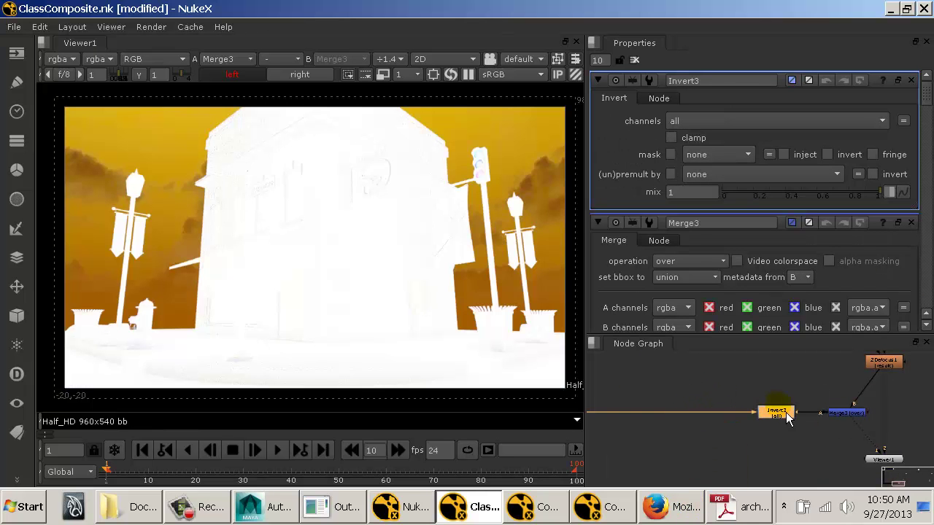
pyautogui.click(721, 127)
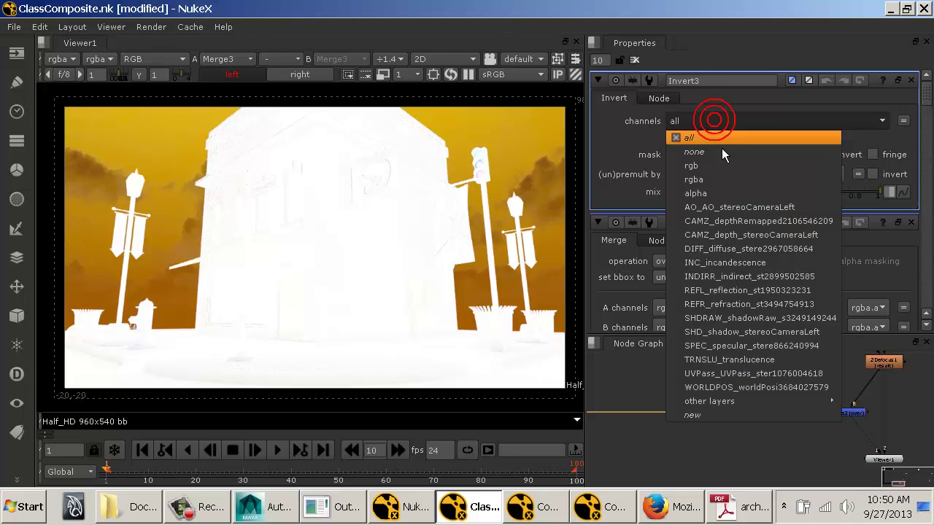
pyautogui.click(721, 193)
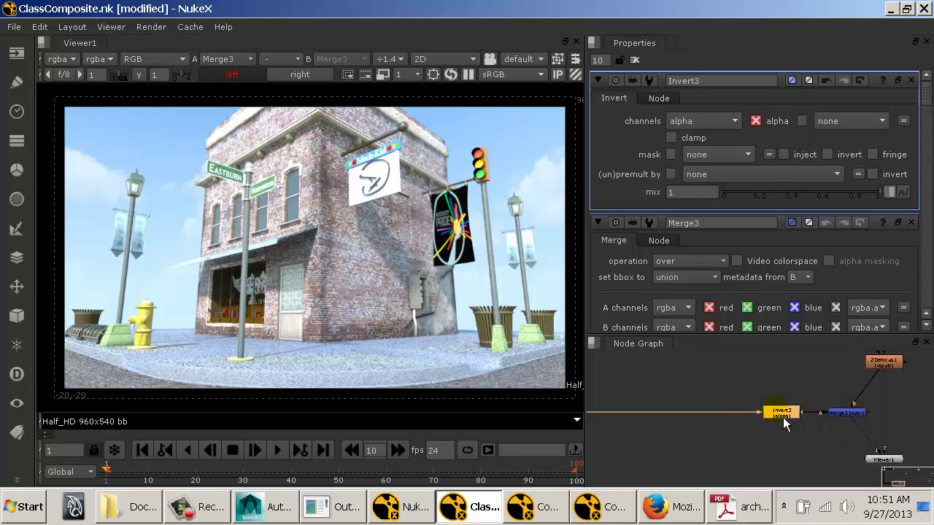
# Show the alpha channel of Invert3 in the viewer and examine the sky area.
pyautogui.press('1')
pyautogui.press('a')
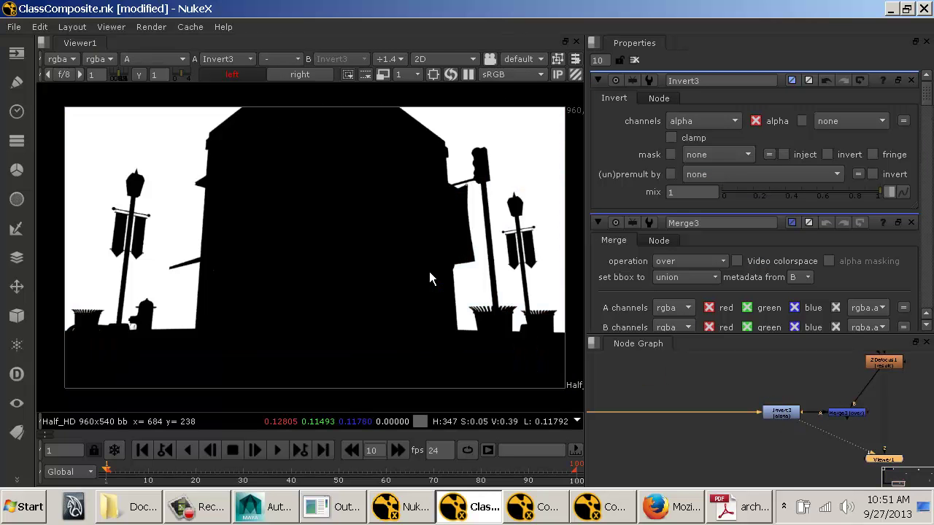
pyautogui.click(154, 138)
pyautogui.moveTo(164, 142); pyautogui.dragTo(138, 141)
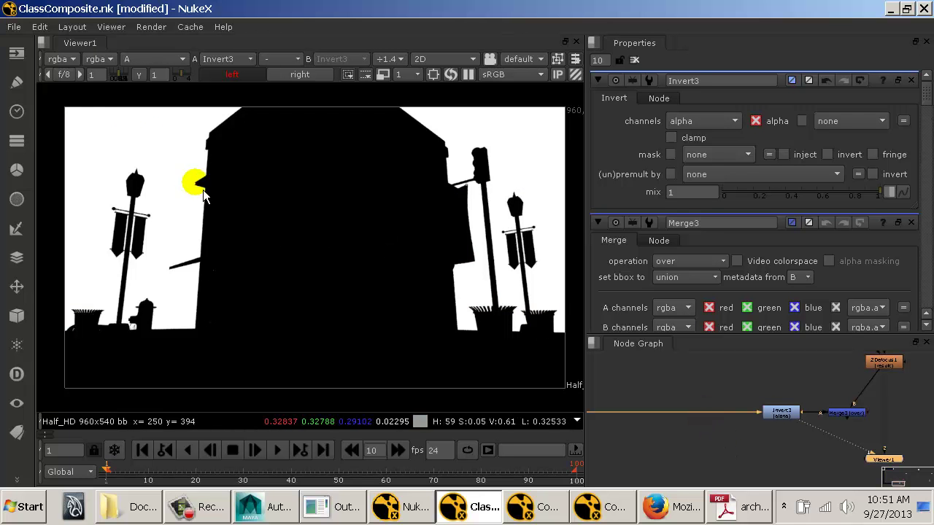
# Show the output of the corner dot upstream of Invert3 in the viewer's alpha display.
pyautogui.moveTo(683, 419); pyautogui.dragTo(872, 425)
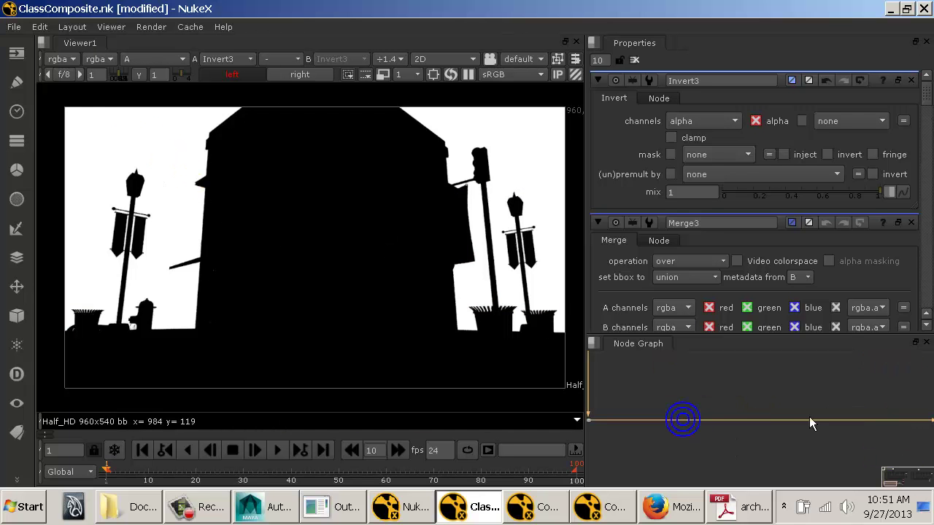
pyautogui.scroll(-3, 809, 416)
pyautogui.click(689, 414)
pyautogui.press('1')
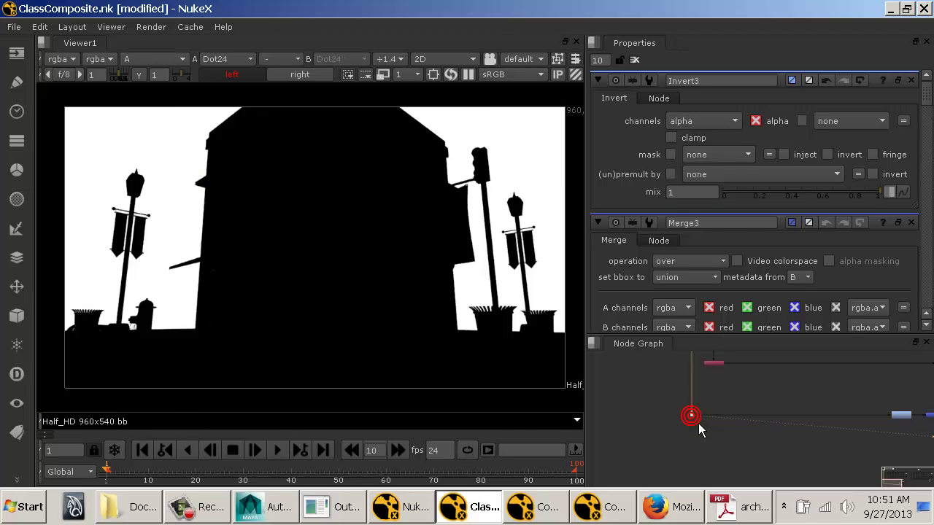
# Show the output of Invert3 in the viewer's alpha display and compare the sky area with the upstream dot's alpha.
pyautogui.moveTo(347, 255); pyautogui.dragTo(182, 148)
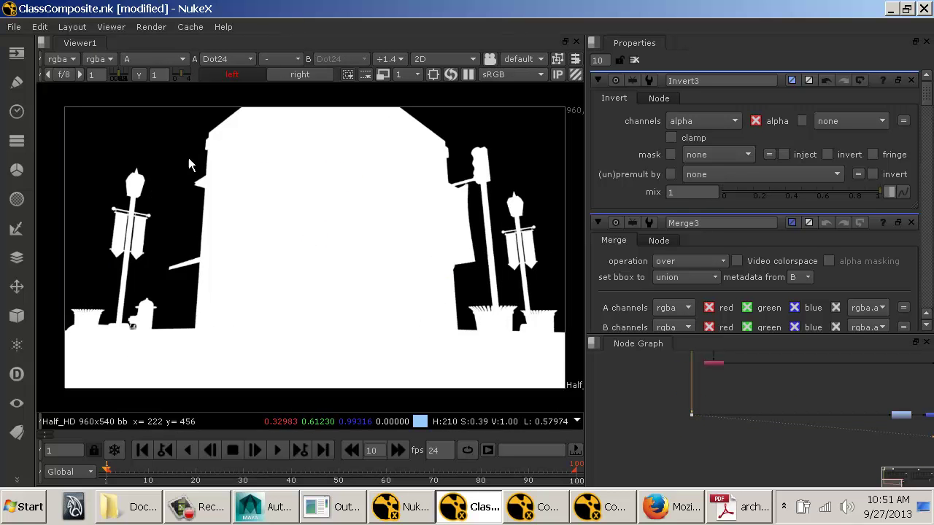
pyautogui.click(900, 415)
pyautogui.press('1')
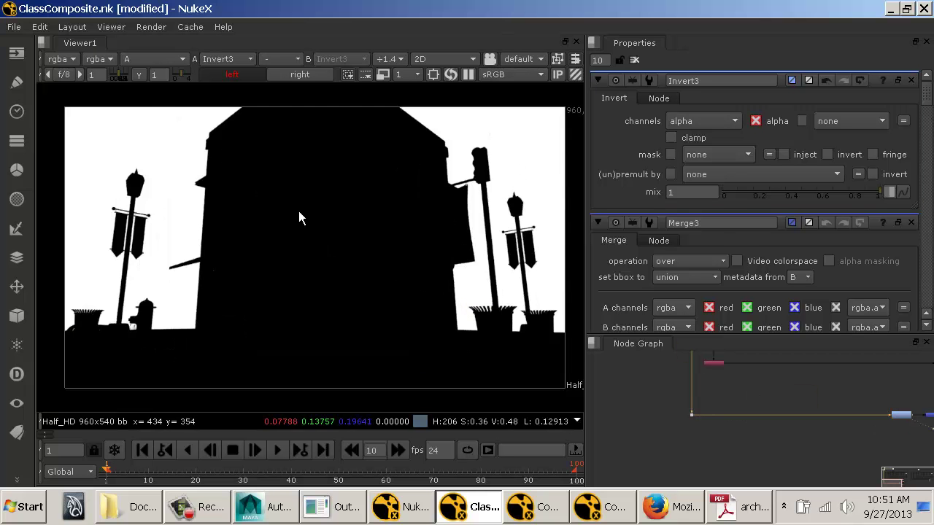
pyautogui.moveTo(134, 126); pyautogui.dragTo(142, 133)
pyautogui.click(196, 145)
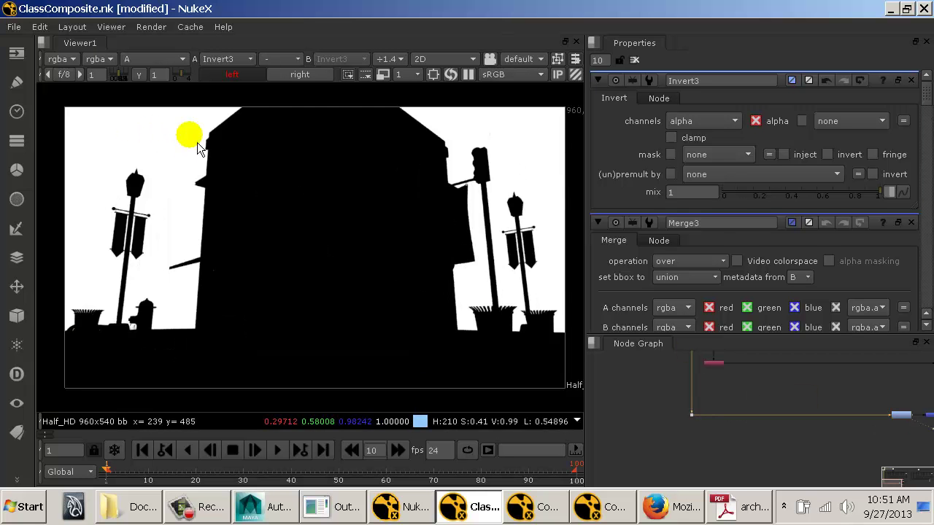
# Show the output of Merge3 in the viewer and switch the display from alpha back to RGB.
pyautogui.click(860, 431)
pyautogui.moveTo(861, 438); pyautogui.dragTo(725, 423)
pyautogui.click(740, 401)
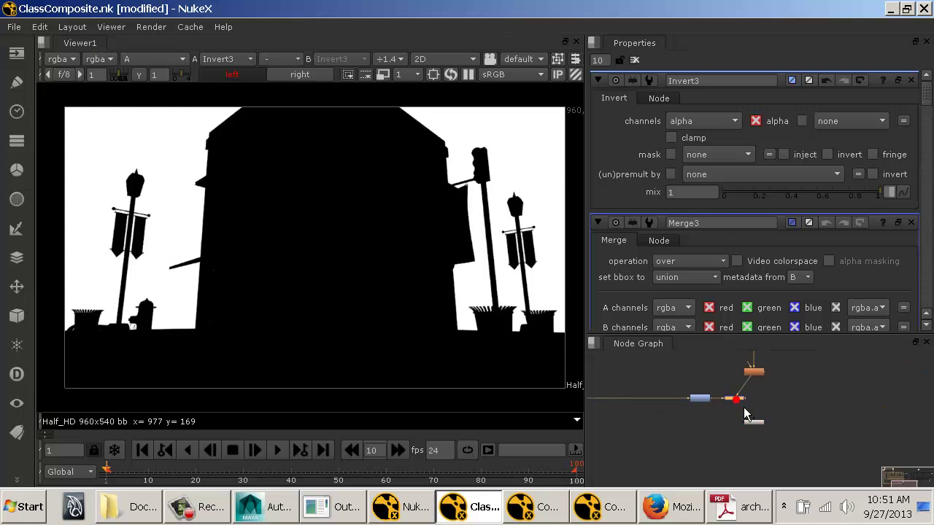
pyautogui.press('1')
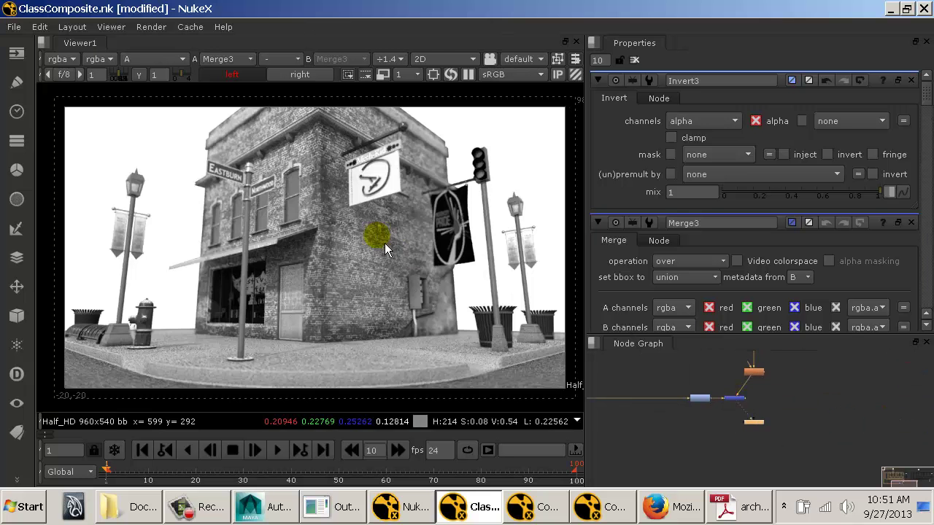
pyautogui.press('a')
# Align Merge3 directly below the ZDefocus node and move the Viewer node aside.
pyautogui.moveTo(736, 399)
pyautogui.mouseDown()
pyautogui.moveTo(751, 406)
pyautogui.moveTo(739, 421)
pyautogui.moveTo(757, 411)
pyautogui.moveTo(753, 402)
pyautogui.mouseUp()
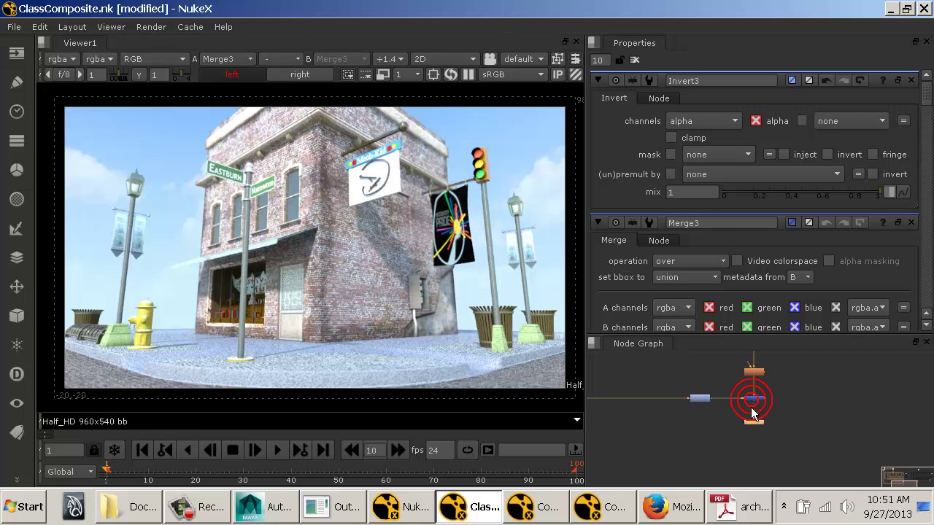
pyautogui.click(755, 398)
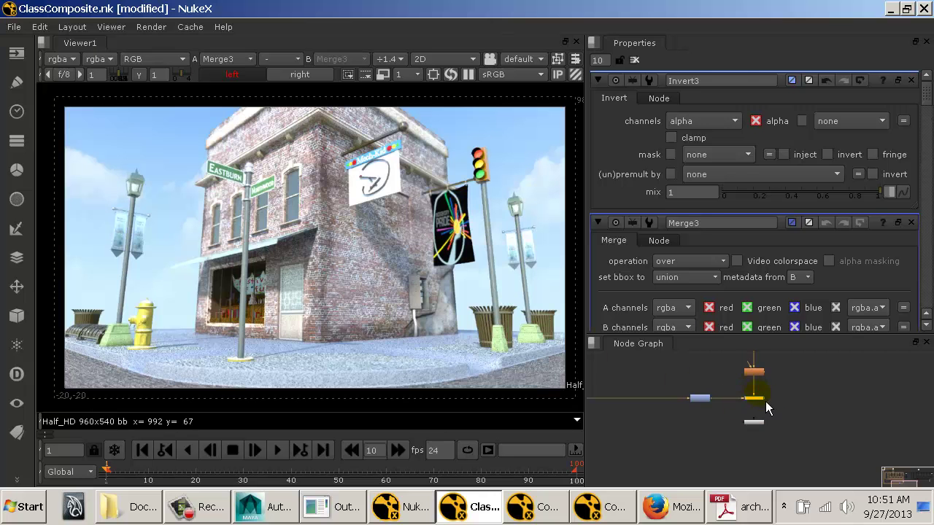
pyautogui.moveTo(763, 435); pyautogui.dragTo(798, 433)
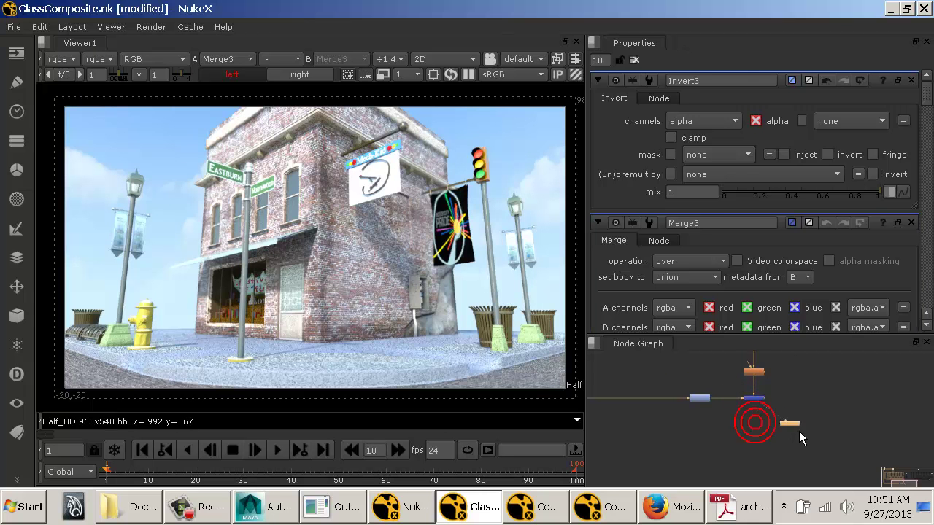
# Connect the ZDefocus output to the viewer's second input and compare it repeatedly with the Merge3 result over the whole frame.
pyautogui.click(754, 373)
pyautogui.press('1')
pyautogui.press('2')
pyautogui.press('1')
pyautogui.press('2')
pyautogui.press('1')
pyautogui.press('1')
pyautogui.press('1')
pyautogui.press('1')
pyautogui.press('1')
pyautogui.press('1')
pyautogui.press('1')
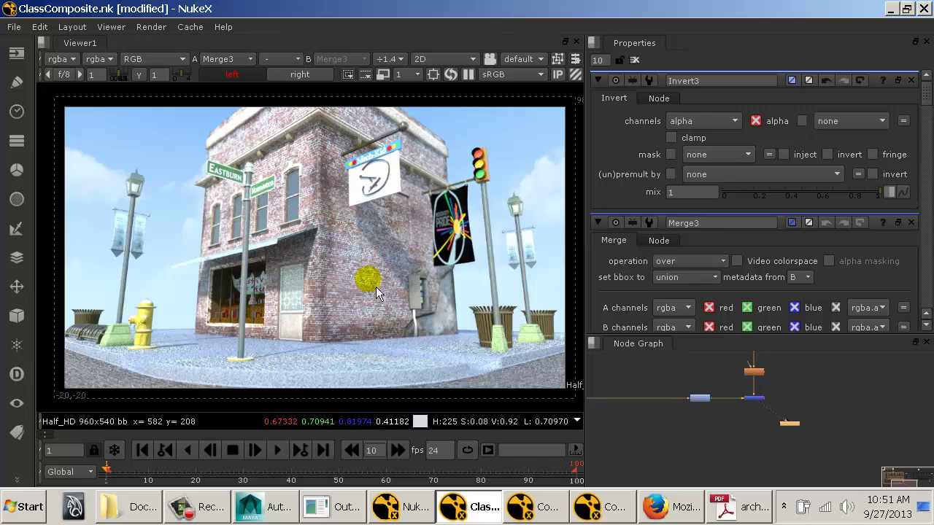
pyautogui.press('1')
pyautogui.press('1')
pyautogui.press('1')
pyautogui.press('1')
pyautogui.press('1')
pyautogui.press('1')
pyautogui.press('1')
pyautogui.press('1')
pyautogui.press('1')
pyautogui.press('1')
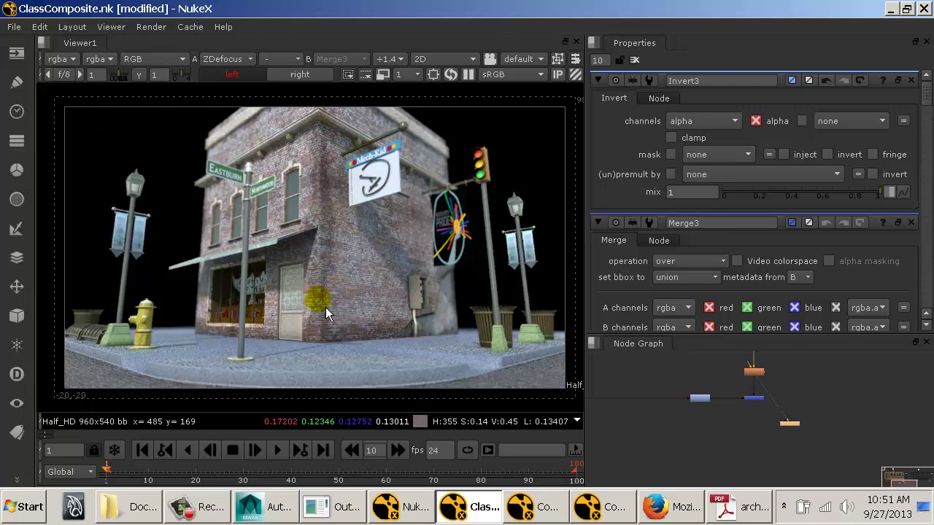
pyautogui.press('1')
pyautogui.press('1')
pyautogui.press('1')
pyautogui.press('1')
pyautogui.press('1')
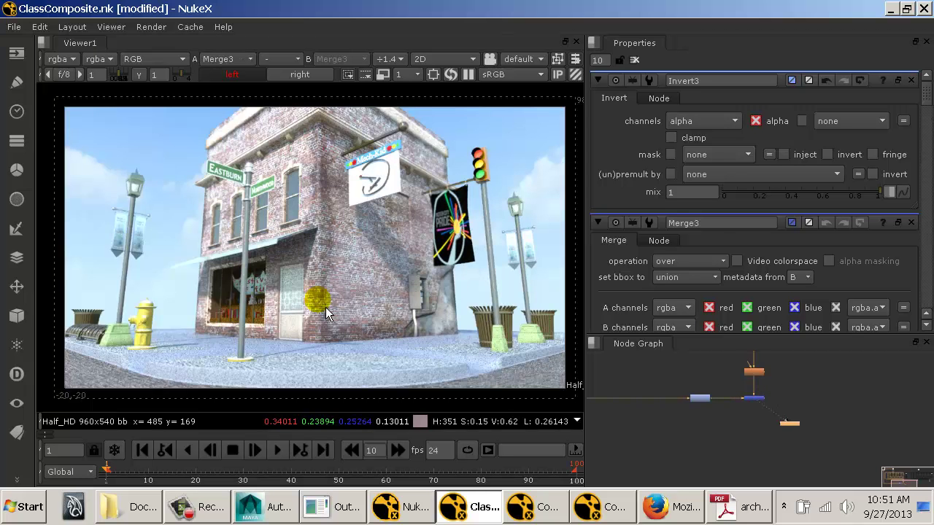
pyautogui.press('1')
pyautogui.press('1')
pyautogui.press('1')
pyautogui.press('1')
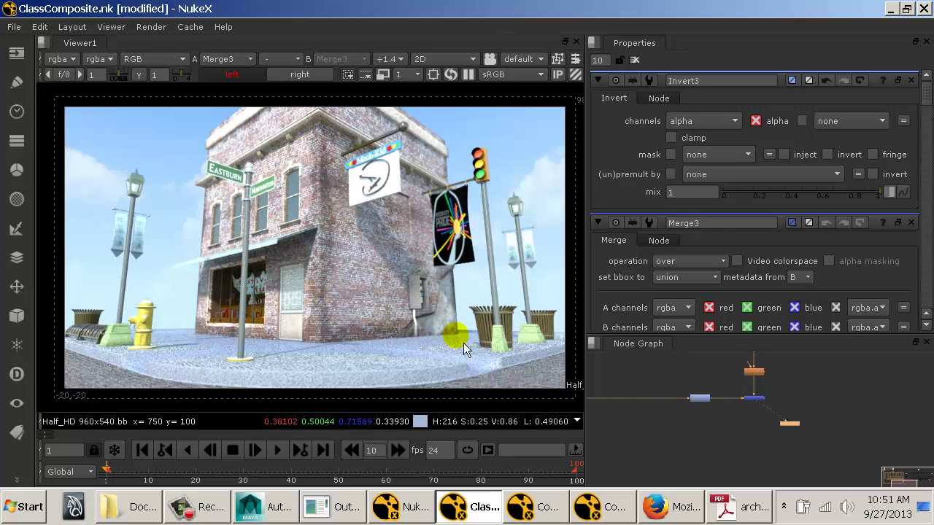
# Compare the ZDefocus and Merge3 outputs up close along the building edge beside the electrical box.
pyautogui.scroll(5, 465, 339)
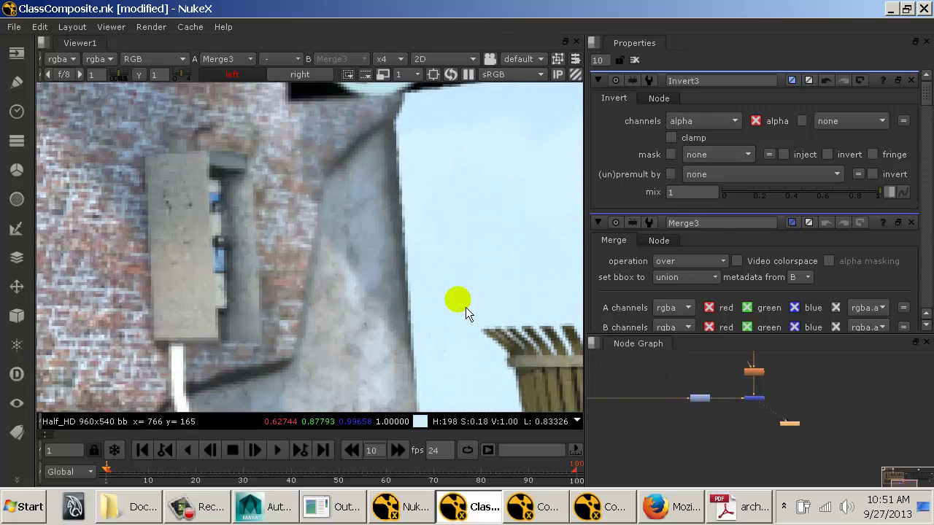
pyautogui.press('1')
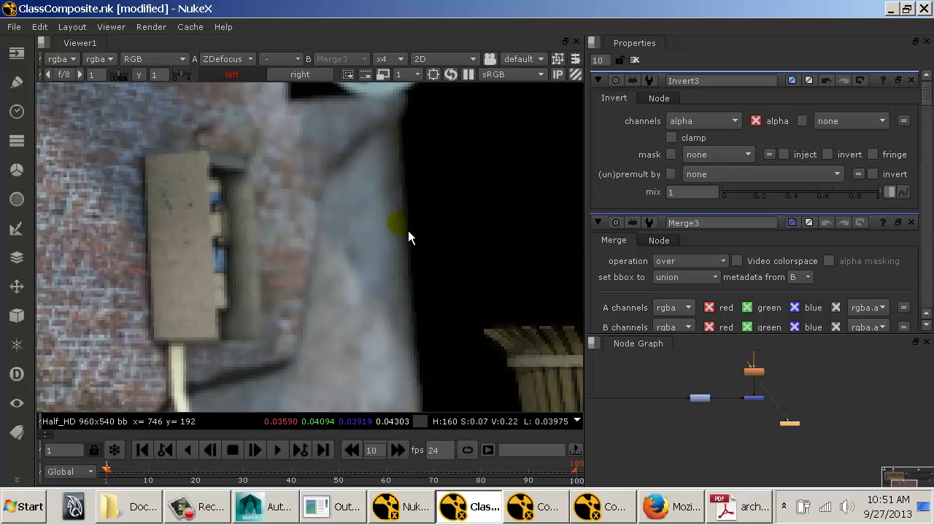
pyautogui.press('1')
pyautogui.press('2')
pyautogui.press('1')
pyautogui.press('2')
pyautogui.press('1')
pyautogui.press('2')
pyautogui.press('2')
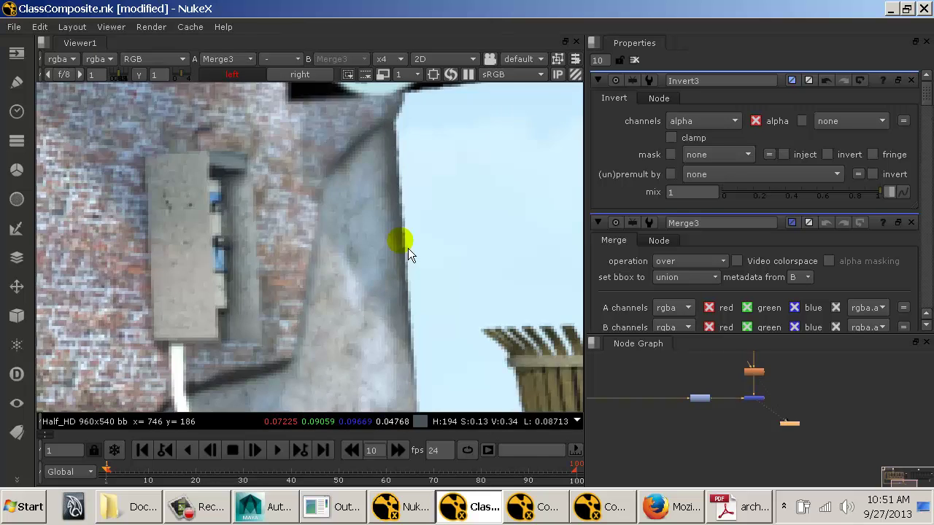
pyautogui.press('1')
pyautogui.press('2')
pyautogui.press('1')
pyautogui.press('2')
pyautogui.press('2')
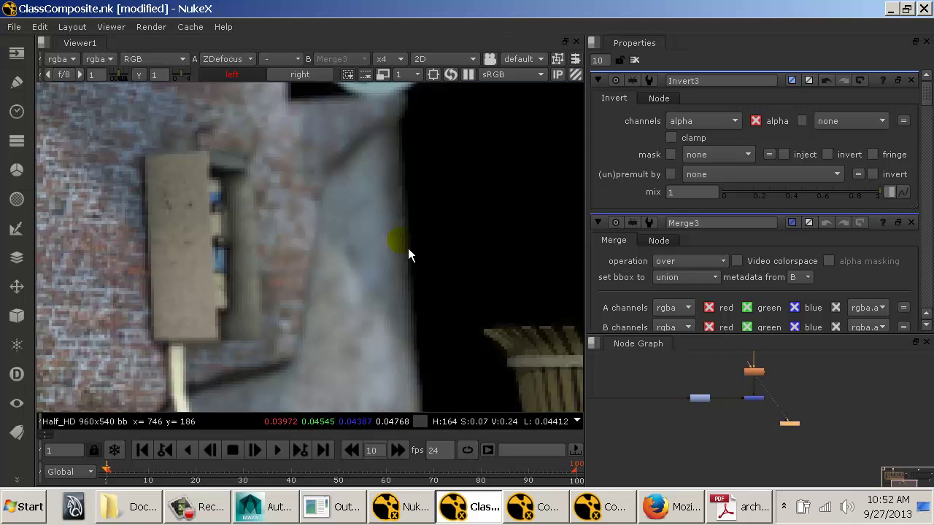
pyautogui.press('1')
# Try inserting a Defocus node between Invert3 and Merge3's A input, moving Invert3 back to make room.
pyautogui.scroll(3, 708, 398)
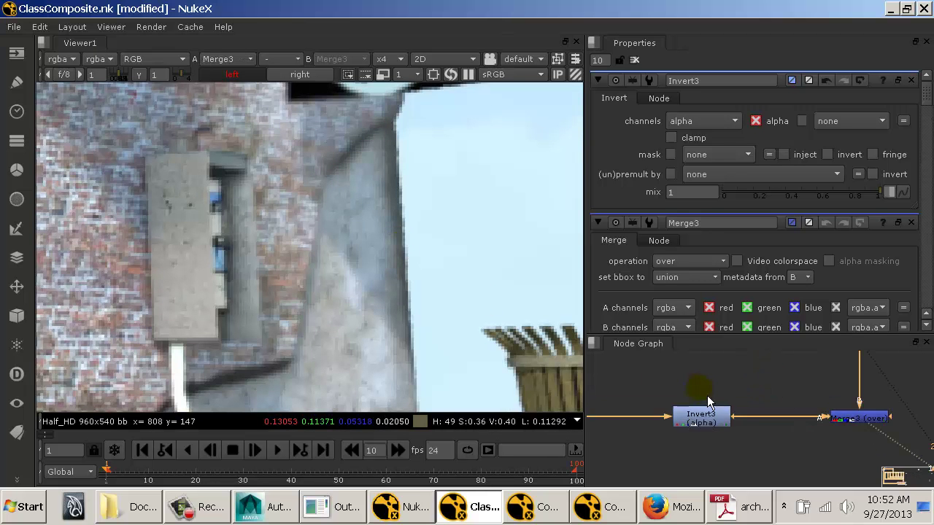
pyautogui.moveTo(707, 430); pyautogui.dragTo(692, 422)
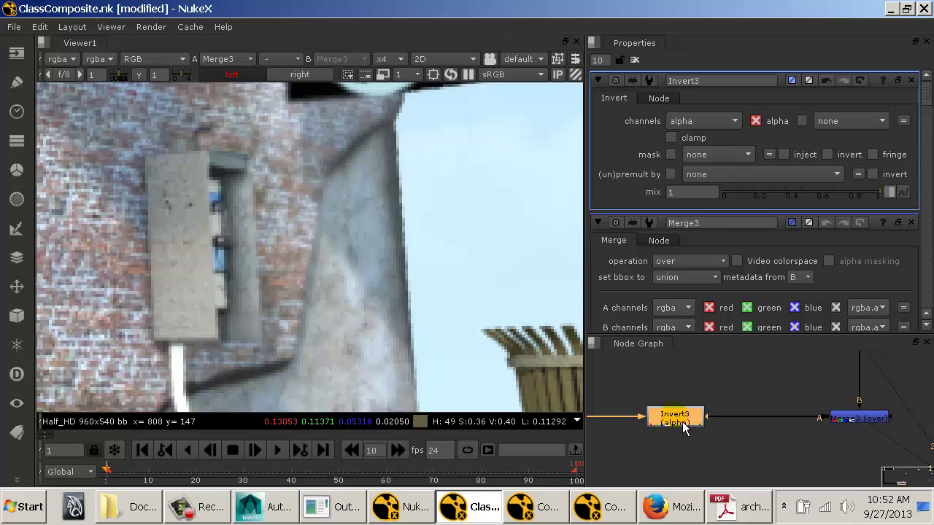
pyautogui.press('Tab')
pyautogui.write('def')
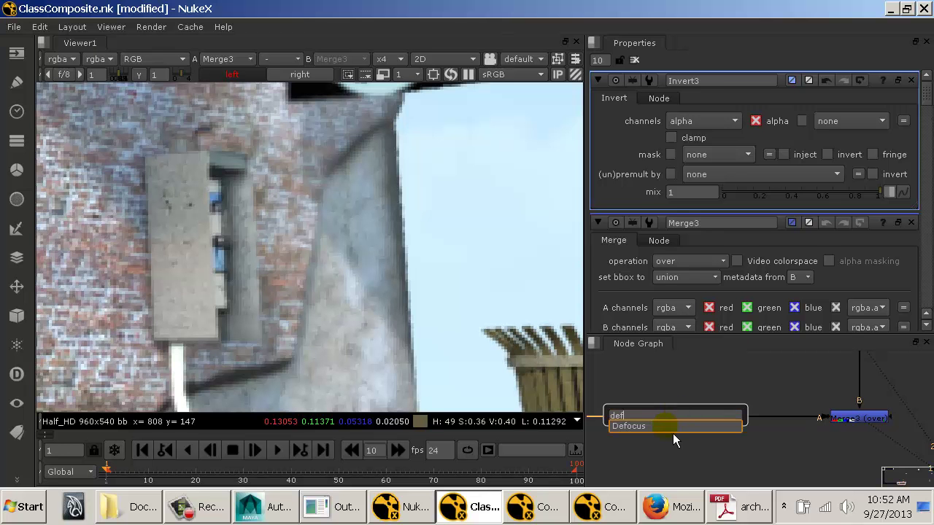
pyautogui.click(668, 428)
pyautogui.moveTo(686, 444); pyautogui.dragTo(781, 425)
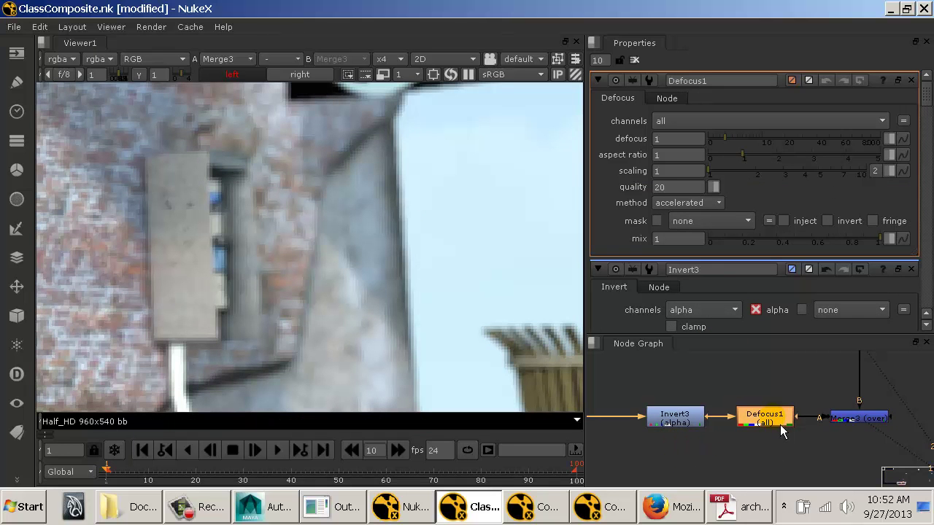
# Limit the Defocus node to the alpha channel and set its defocus amount to 18.5.
pyautogui.moveTo(879, 442); pyautogui.dragTo(711, 435)
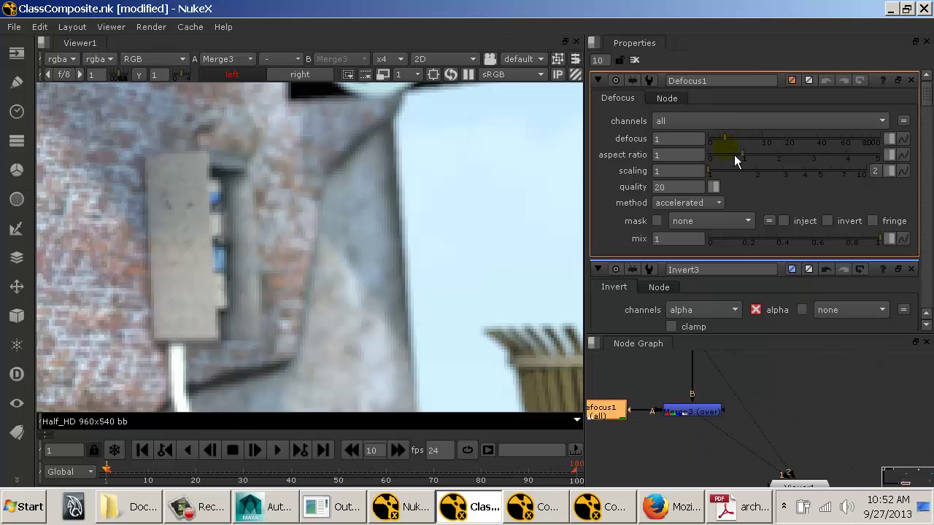
pyautogui.click(729, 121)
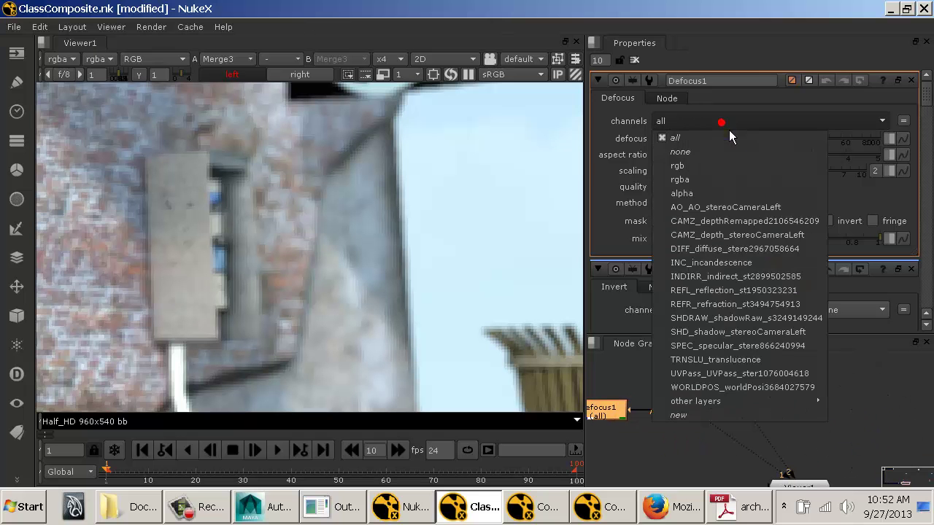
pyautogui.click(710, 193)
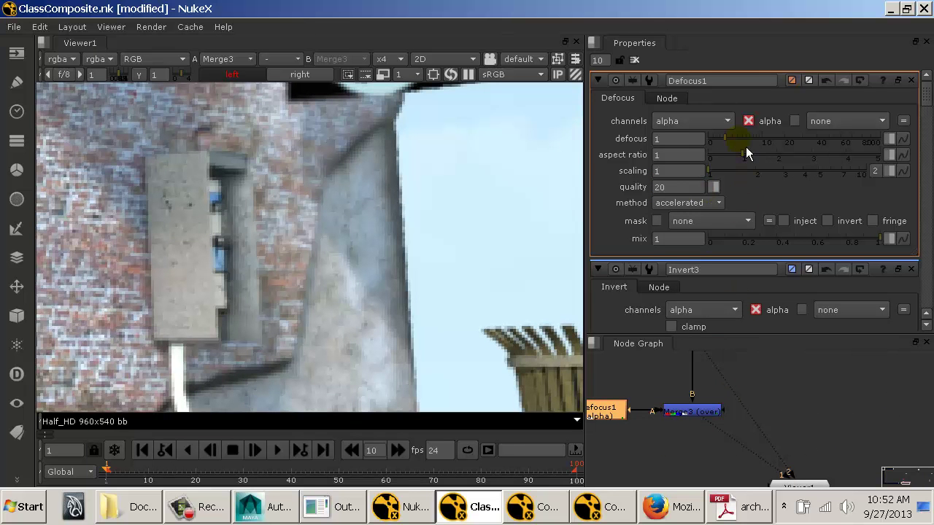
pyautogui.moveTo(746, 146); pyautogui.dragTo(807, 156)
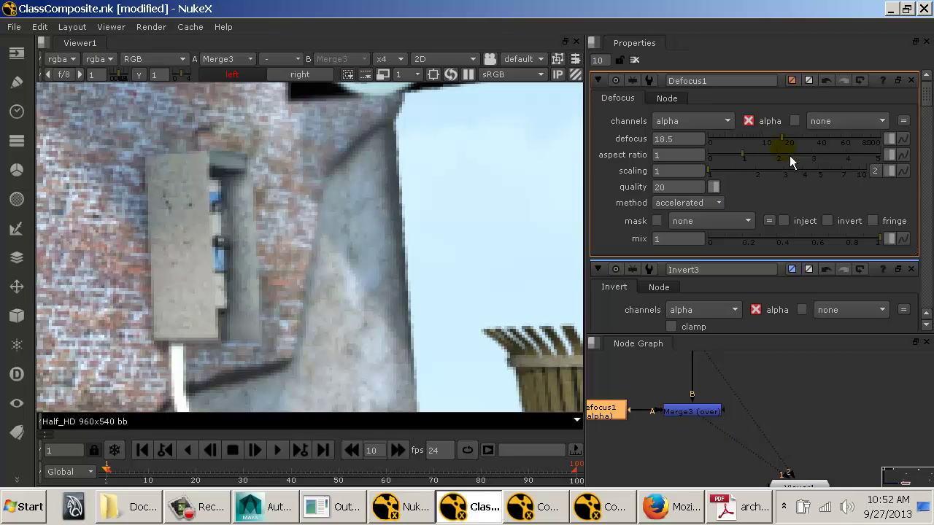
# Examine the Defocus node's alpha over the full frame and show the Merge3 result in RGB.
pyautogui.press('1')
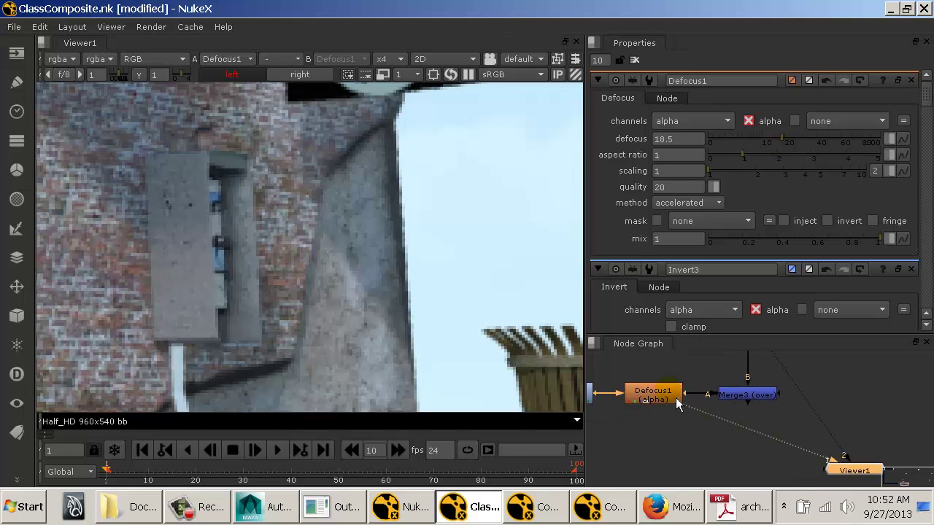
pyautogui.press('a')
pyautogui.scroll(-5, 459, 284)
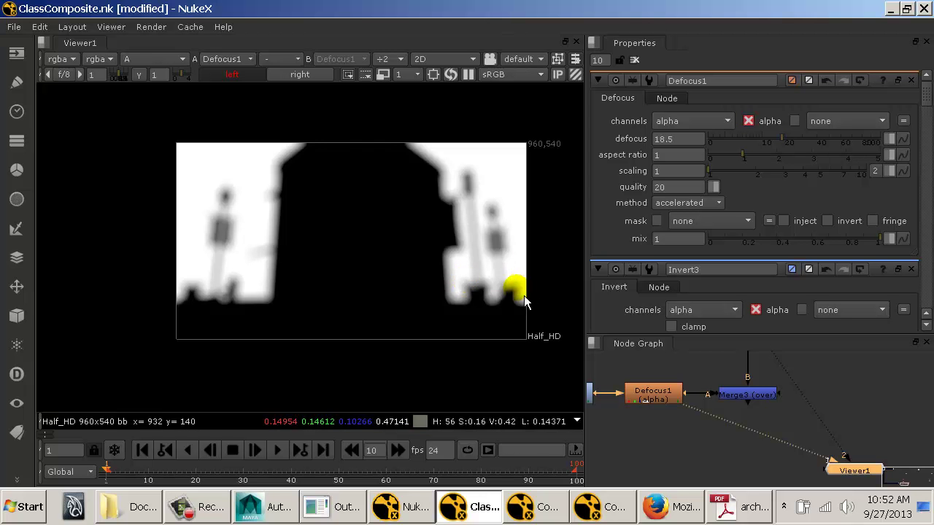
pyautogui.click(747, 397)
pyautogui.press('1')
pyautogui.press('a')
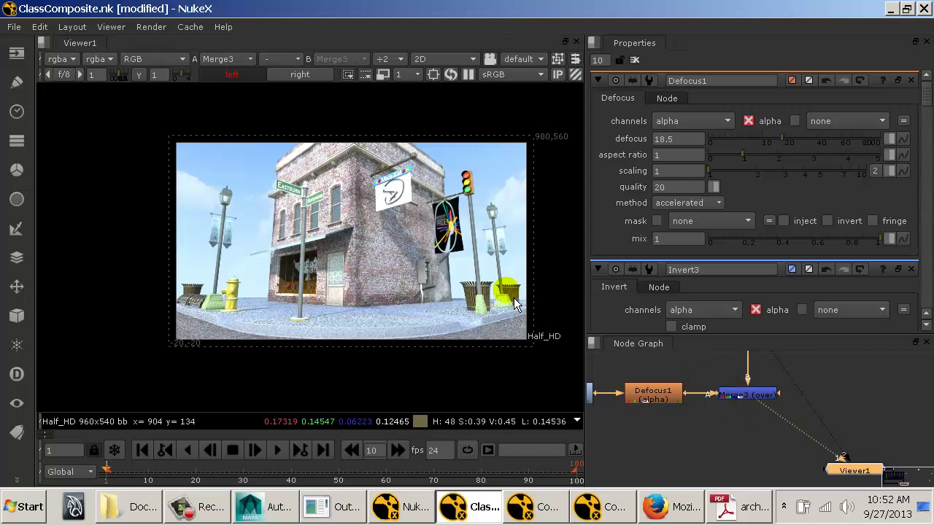
# Compare the Merge3 and ZDefocus outputs up close around the trash cans and lamp post bases.
pyautogui.scroll(1, 514, 305)
pyautogui.scroll(3, 514, 298)
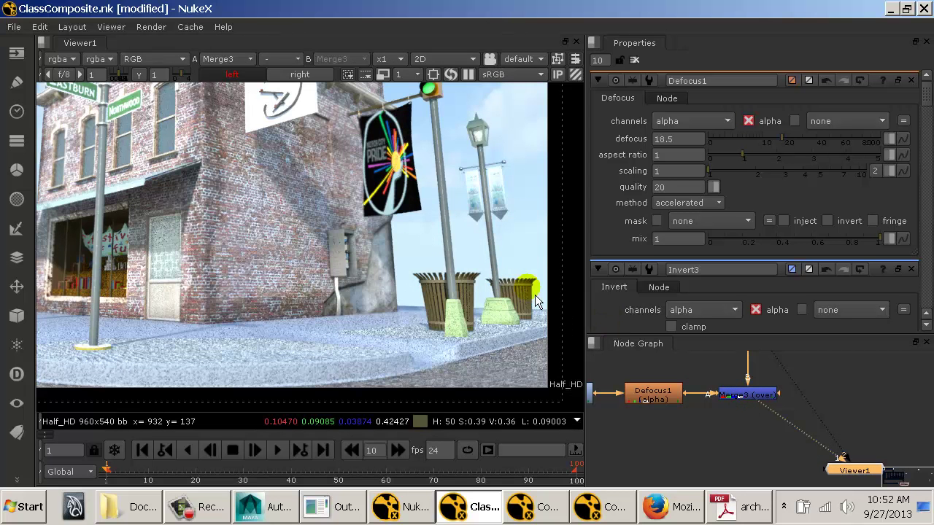
pyautogui.scroll(2, 525, 293)
pyautogui.click(750, 397)
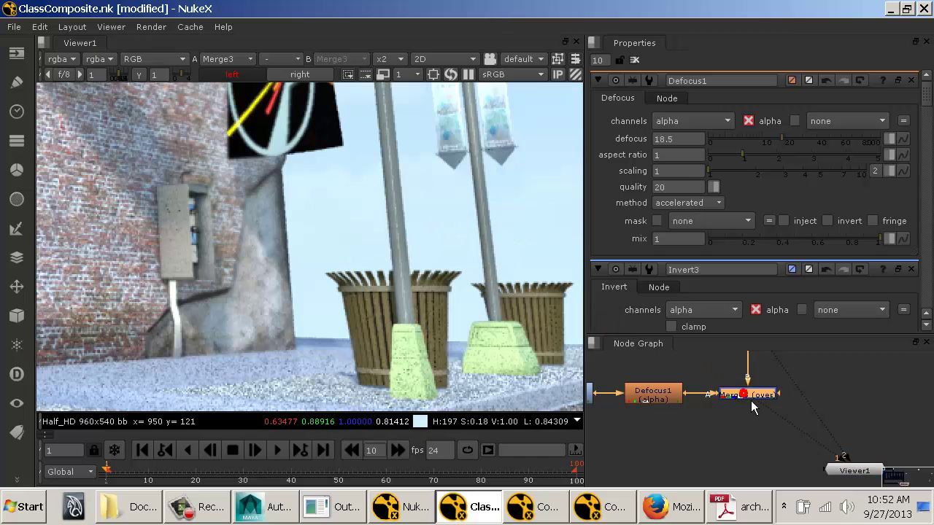
pyautogui.click(839, 402)
pyautogui.press('1')
pyautogui.press('1')
pyautogui.press('1')
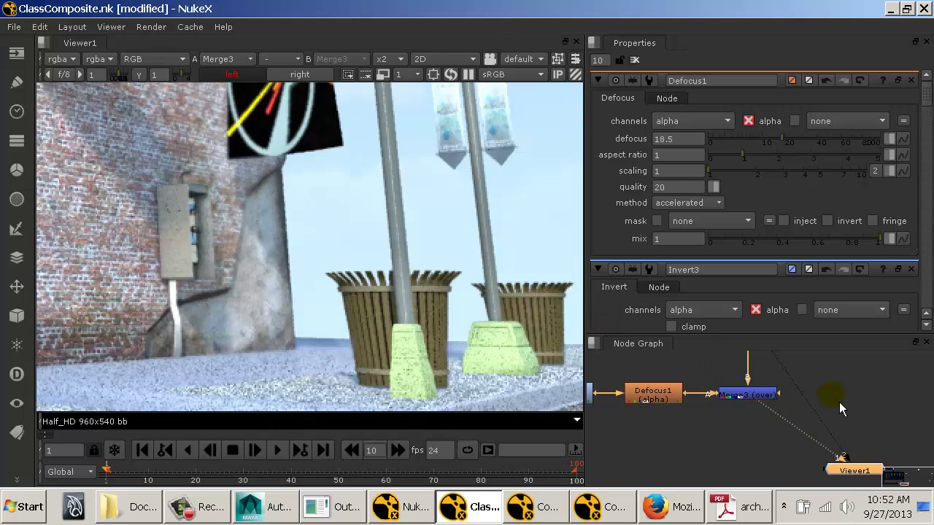
pyautogui.press('1')
pyautogui.press('1')
pyautogui.press('1')
pyautogui.press('1')
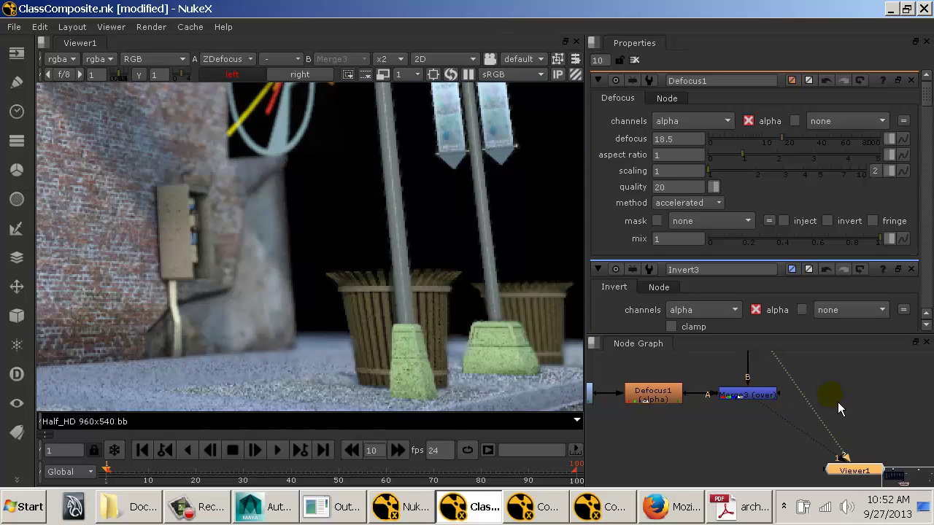
pyautogui.press('1')
pyautogui.press('2')
pyautogui.press('1')
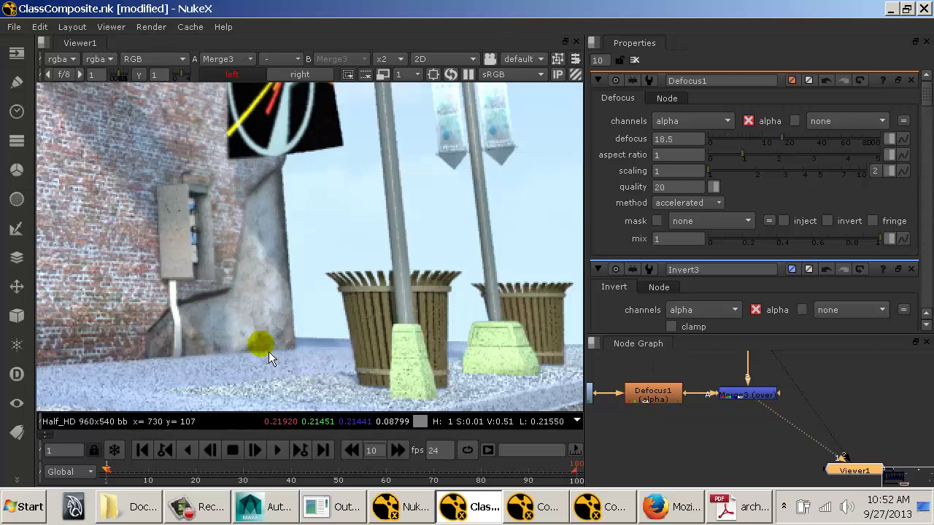
pyautogui.press('2')
pyautogui.press('1')
pyautogui.press('1')
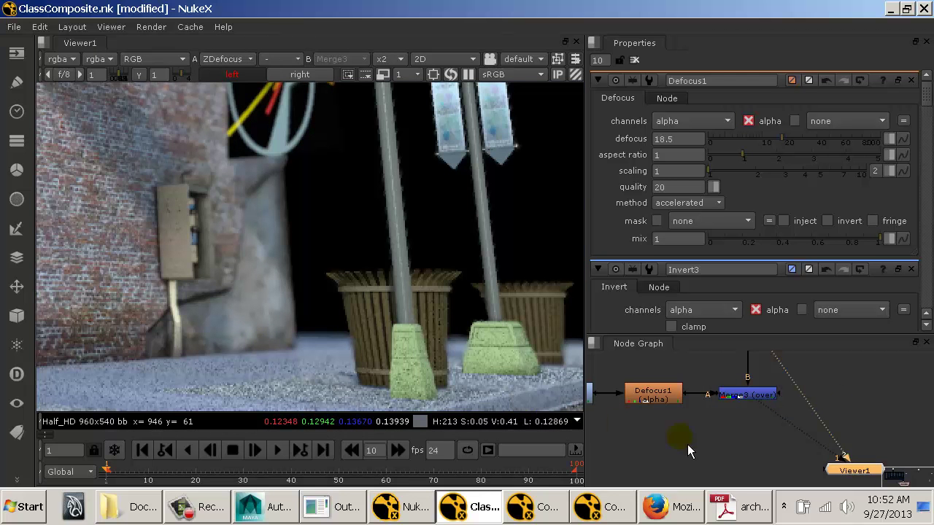
# Delete the Defocus node between Invert3 and Merge3.
pyautogui.click(674, 401)
pyautogui.press('Delete')
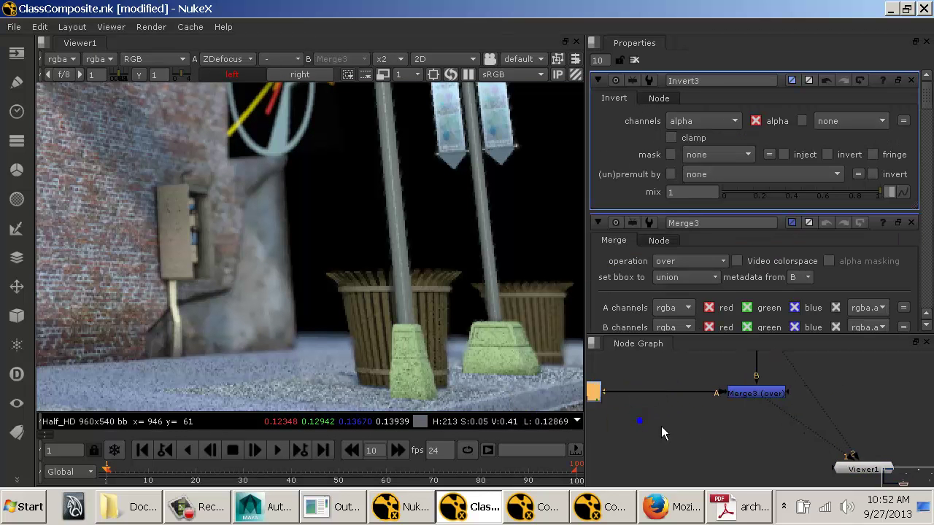
# Insert an Erode (blur) node between Invert3 and Merge3 and show the Merge3 result in the viewer.
pyautogui.click(721, 420)
pyautogui.press('Tab')
pyautogui.write('er')
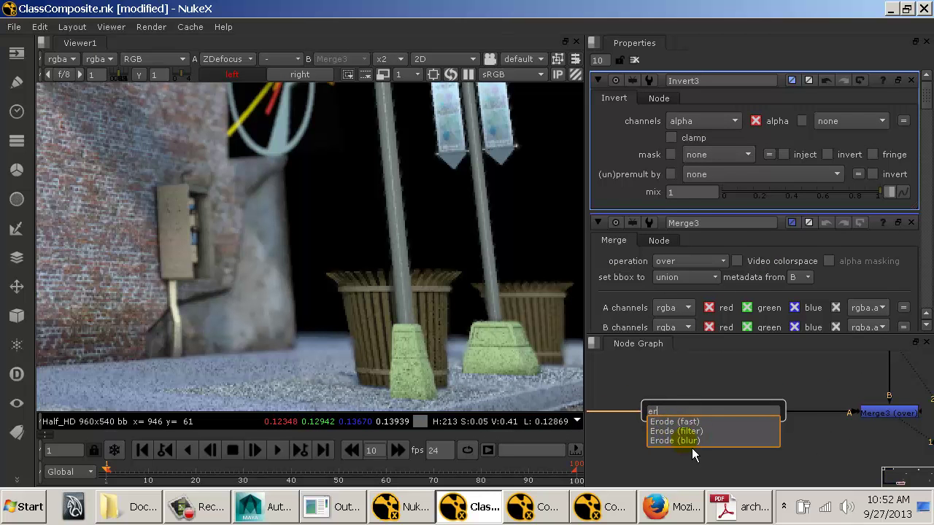
pyautogui.click(692, 448)
pyautogui.moveTo(714, 443); pyautogui.dragTo(693, 431)
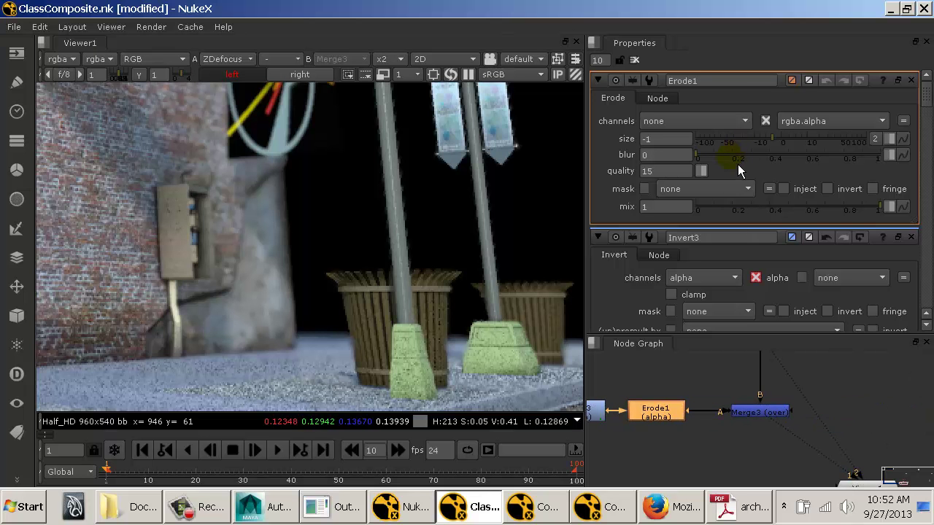
pyautogui.moveTo(862, 422); pyautogui.dragTo(788, 420)
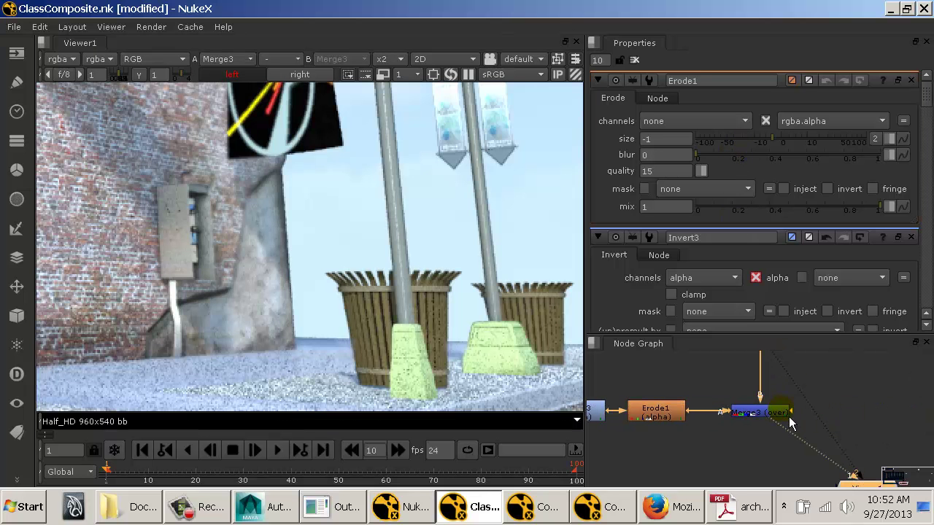
# Set the Erode node's blur to 0.37 and its size to -10.
pyautogui.click(744, 157)
pyautogui.moveTo(755, 158)
pyautogui.mouseDown()
pyautogui.moveTo(811, 147)
pyautogui.moveTo(757, 151)
pyautogui.mouseUp()
pyautogui.click(780, 137)
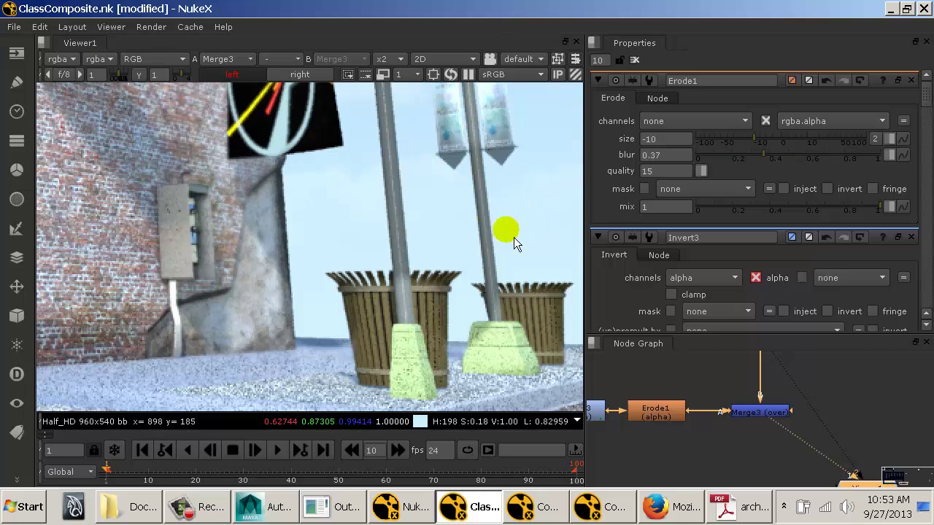
# Delete the Erode node between Invert3 and Merge3.
pyautogui.moveTo(747, 405); pyautogui.dragTo(774, 393)
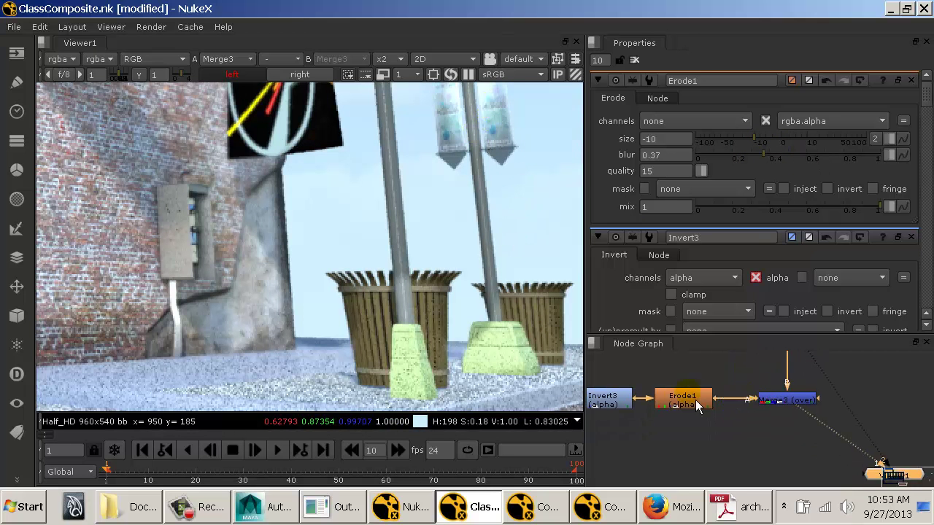
pyautogui.click(684, 401)
pyautogui.press('Delete')
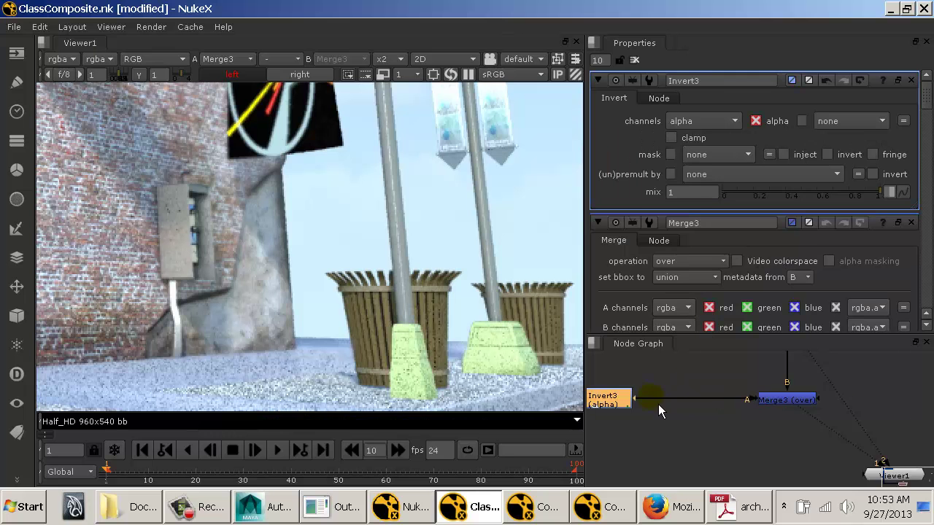
# Lower Merge3 between Copy1 and ZDefocus1 in the node graph and level Invert3 with it.
pyautogui.moveTo(658, 404); pyautogui.dragTo(694, 443)
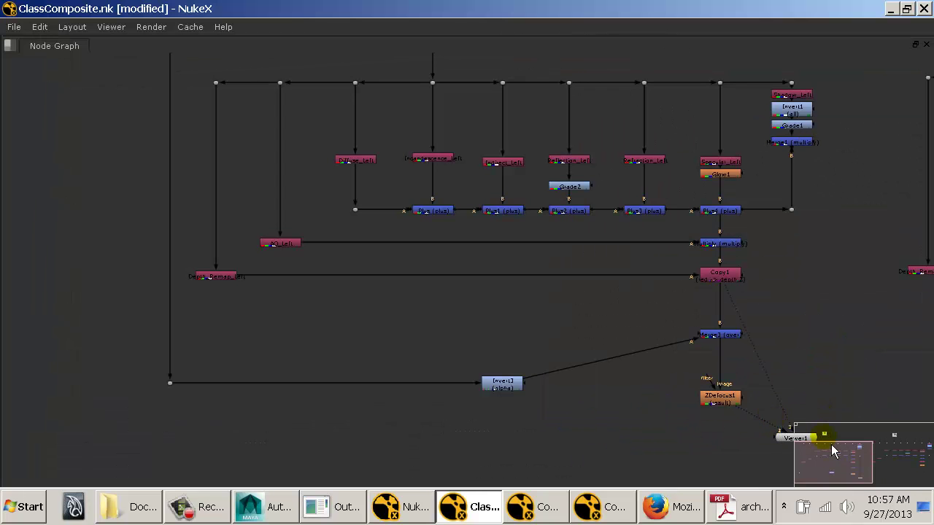
pyautogui.click(673, 439)
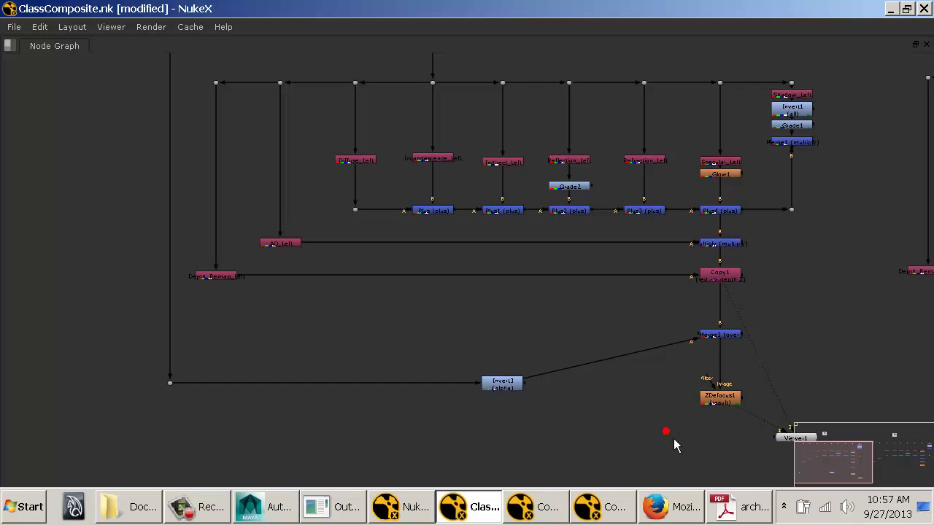
pyautogui.scroll(3, 636, 391)
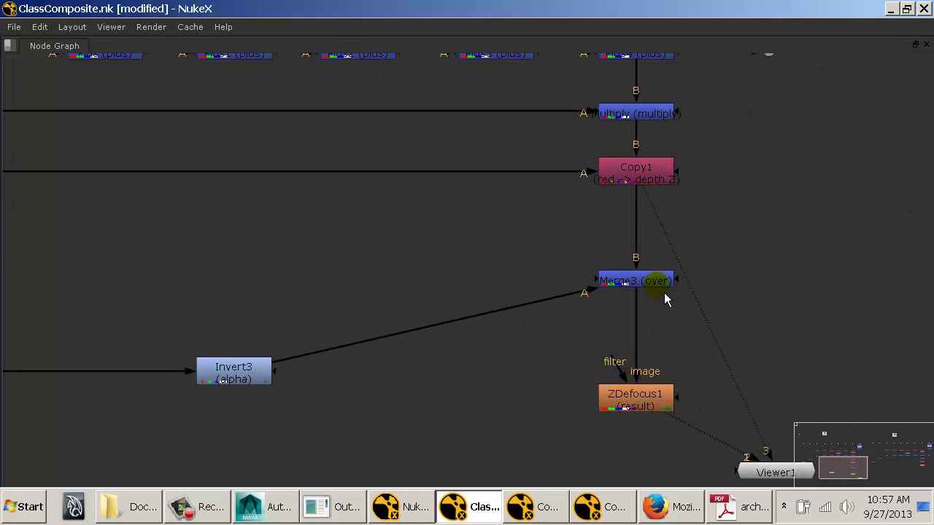
pyautogui.moveTo(664, 293); pyautogui.dragTo(659, 317)
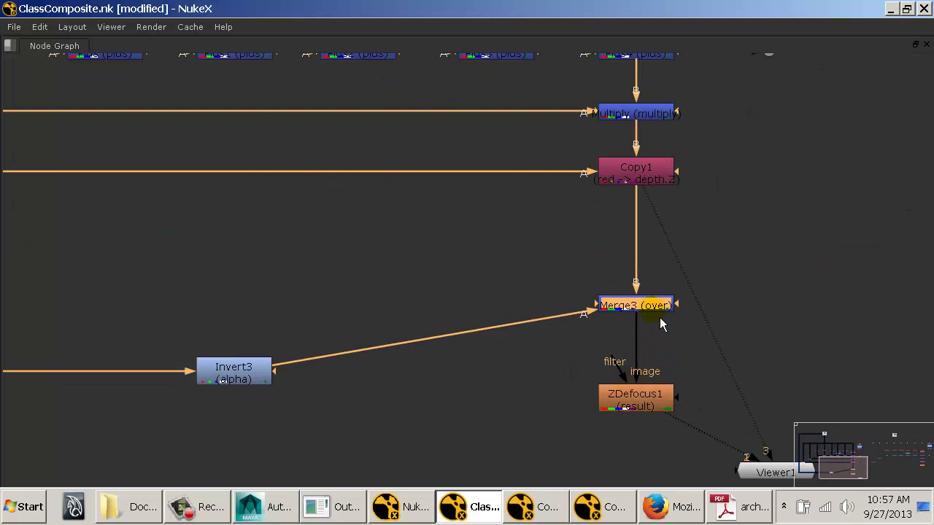
pyautogui.moveTo(254, 373); pyautogui.dragTo(259, 309)
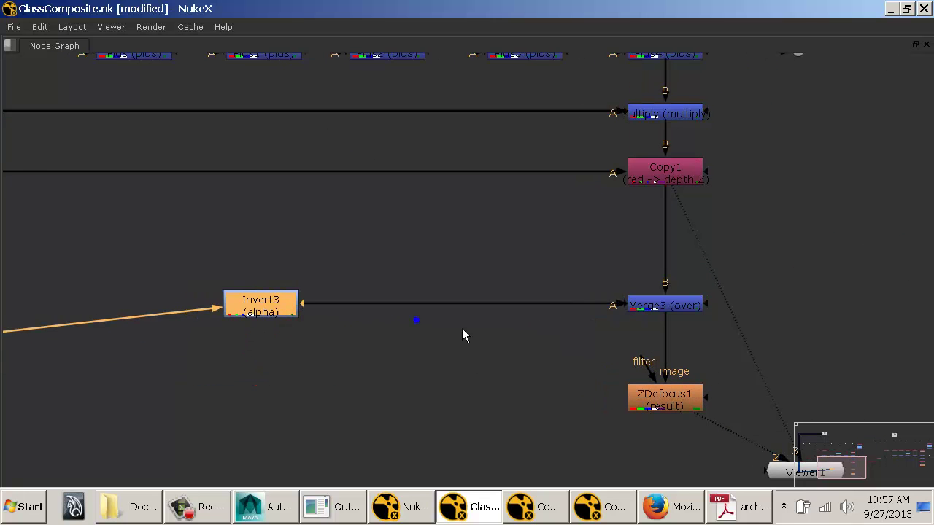
# Straighten the connection into Invert3 by raising its corner dot level with the Invert3 and Merge3 row.
pyautogui.moveTo(461, 328); pyautogui.dragTo(575, 328)
pyautogui.scroll(-3, 574, 327)
pyautogui.moveTo(225, 355); pyautogui.dragTo(225, 318)
pyautogui.moveTo(619, 327); pyautogui.dragTo(512, 315)
pyautogui.scroll(1, 451, 318)
pyautogui.scroll(1, 460, 319)
pyautogui.click(382, 314)
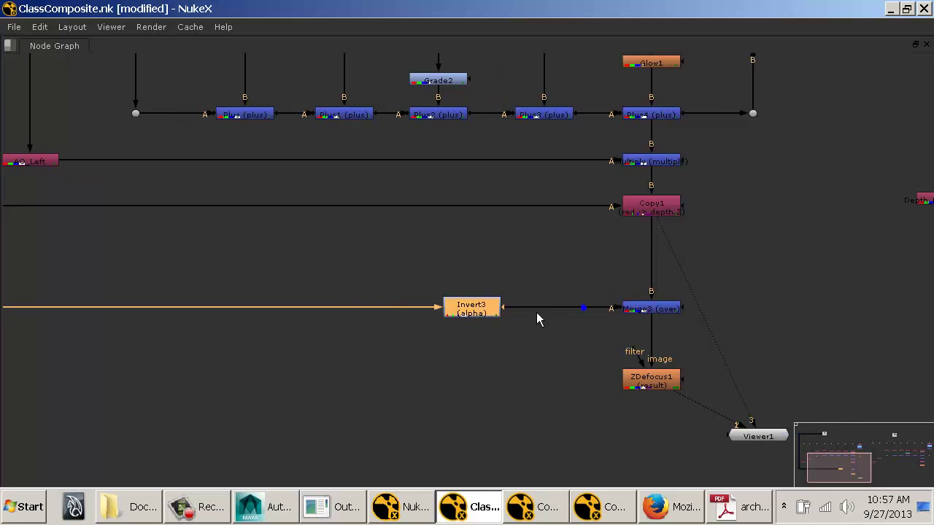
pyautogui.click(566, 304)
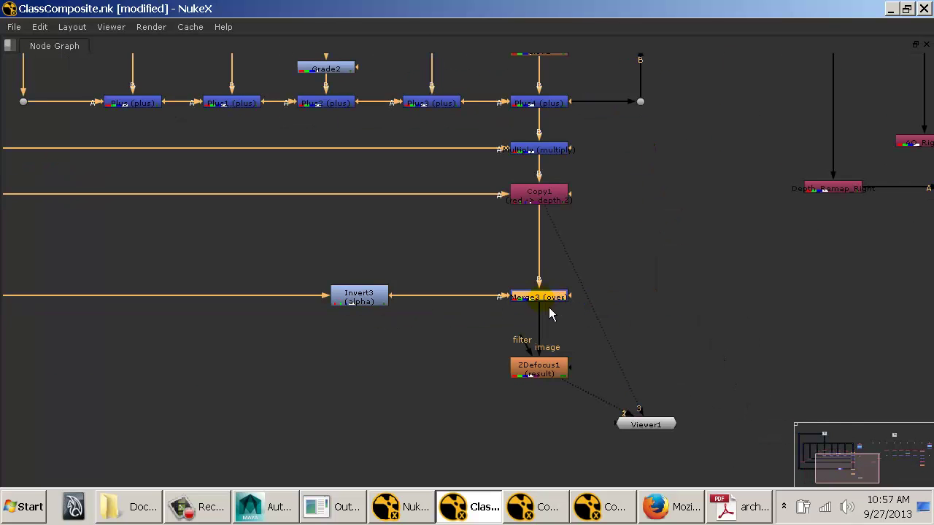
pyautogui.click(385, 302)
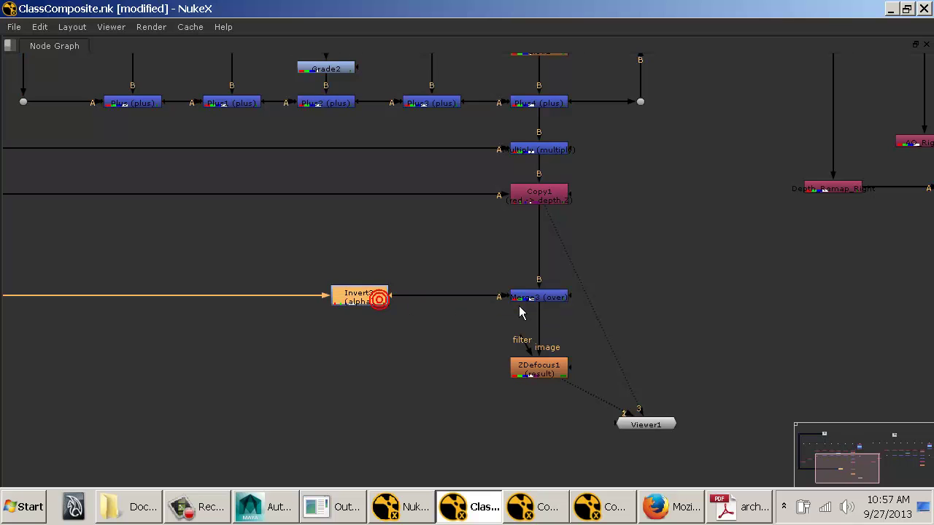
# Align ZDefocus1 below Merge3 with Viewer1 directly beneath it, and restore the multi-pane layout.
pyautogui.moveTo(552, 373); pyautogui.dragTo(627, 399)
pyautogui.moveTo(617, 411); pyautogui.dragTo(627, 400)
pyautogui.moveTo(632, 403); pyautogui.dragTo(542, 390)
pyautogui.moveTo(633, 424); pyautogui.dragTo(538, 441)
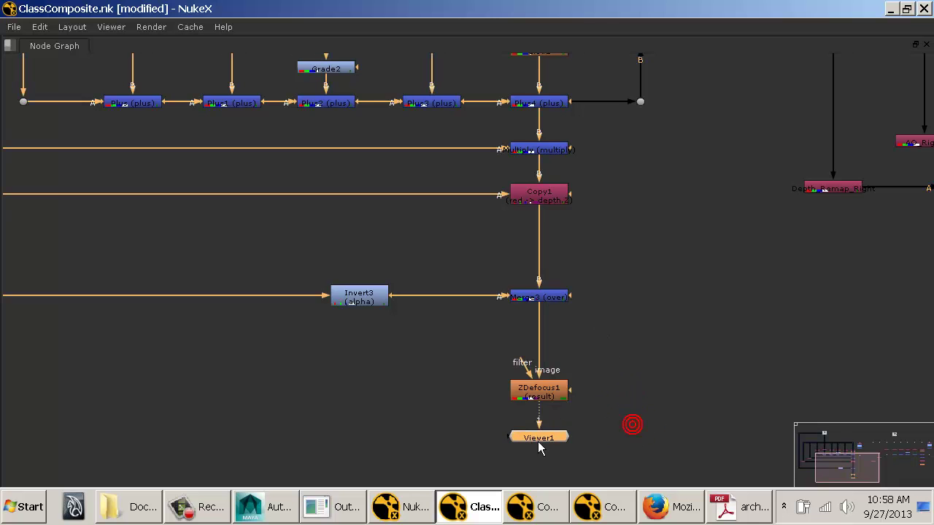
pyautogui.press('Tab')
pyautogui.click(408, 400)
pyautogui.press('space')
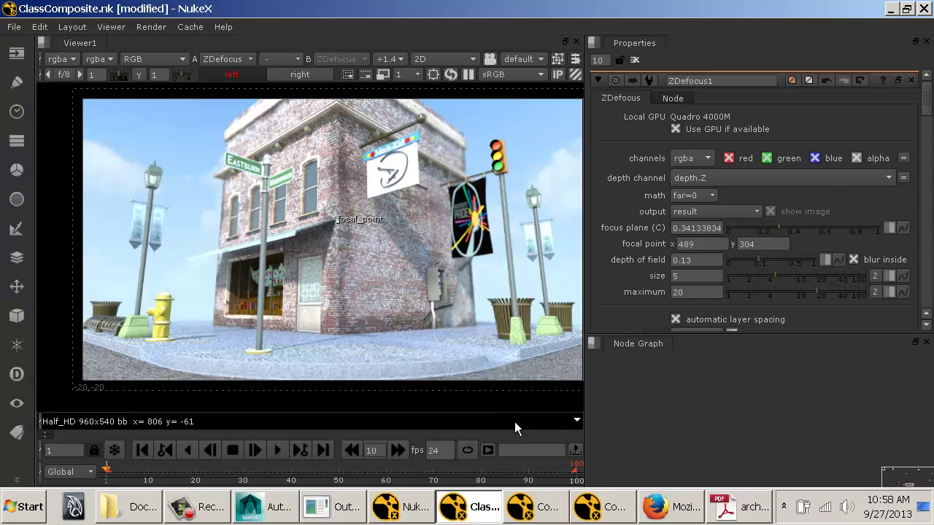
# Examine the ZDefocus1 output up close around the trash can and the building's edge against the sky.
pyautogui.press('f')
pyautogui.moveTo(745, 462); pyautogui.dragTo(748, 416)
pyautogui.moveTo(719, 421)
pyautogui.mouseDown()
pyautogui.moveTo(806, 433)
pyautogui.moveTo(709, 407)
pyautogui.mouseUp()
pyautogui.moveTo(709, 405); pyautogui.dragTo(746, 443)
pyautogui.scroll(8, 546, 342)
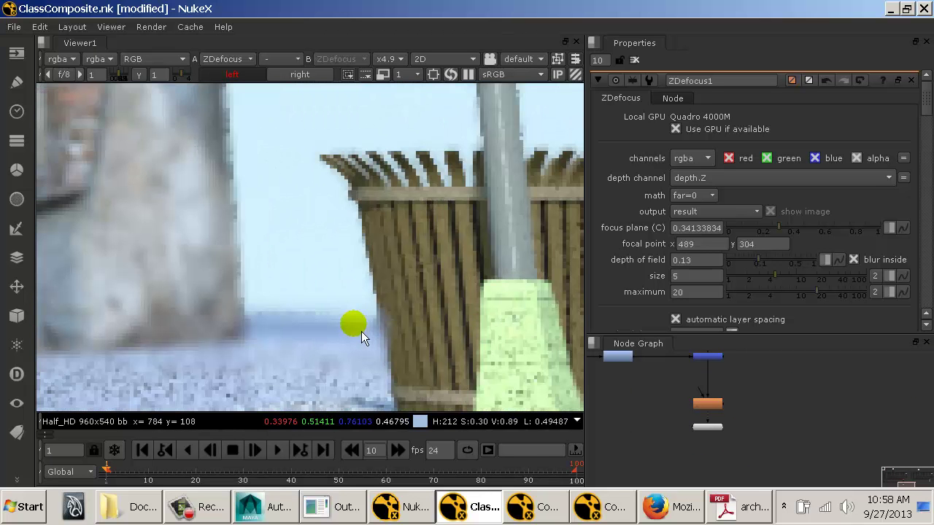
pyautogui.scroll(2, 314, 315)
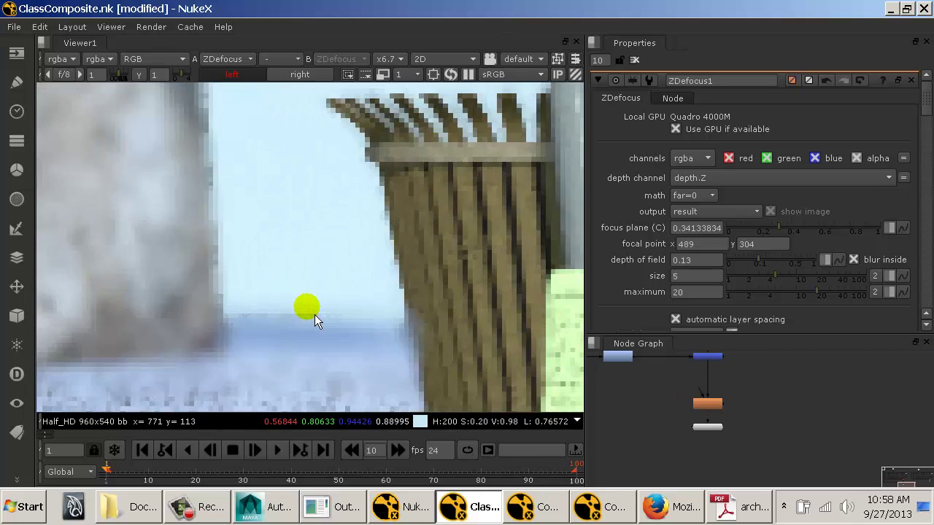
pyautogui.moveTo(320, 173); pyautogui.dragTo(372, 318)
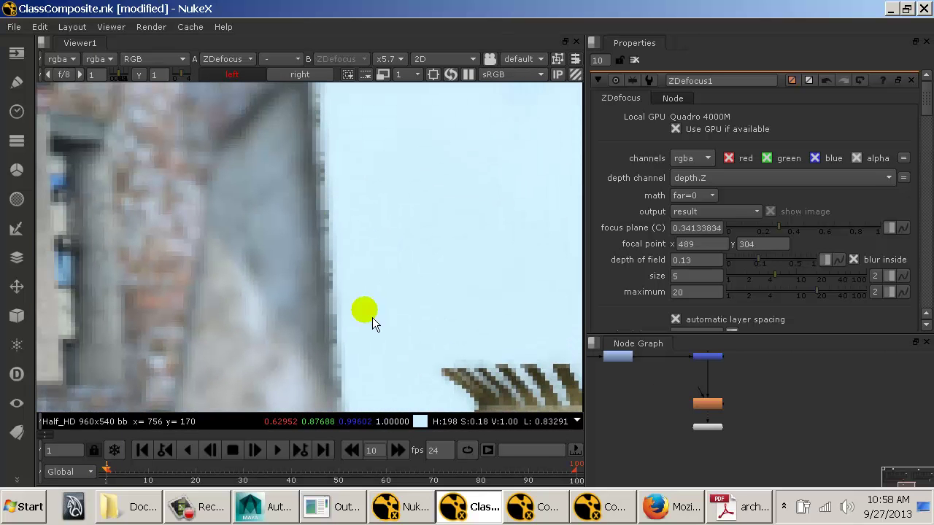
# Show the depth layer of ZDefocus1 in the viewer and examine the depth edges along the building.
pyautogui.moveTo(697, 414); pyautogui.dragTo(760, 384)
pyautogui.click(761, 410)
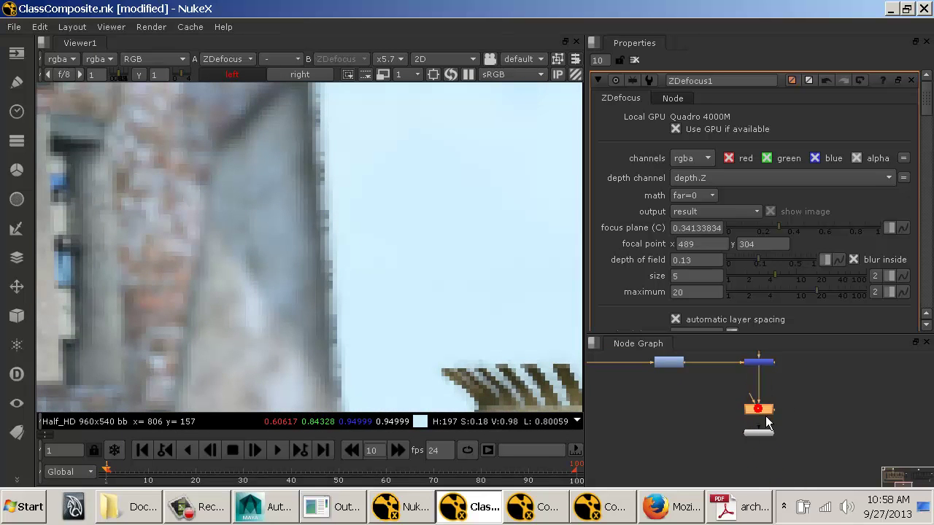
pyautogui.click(722, 185)
pyautogui.click(65, 126)
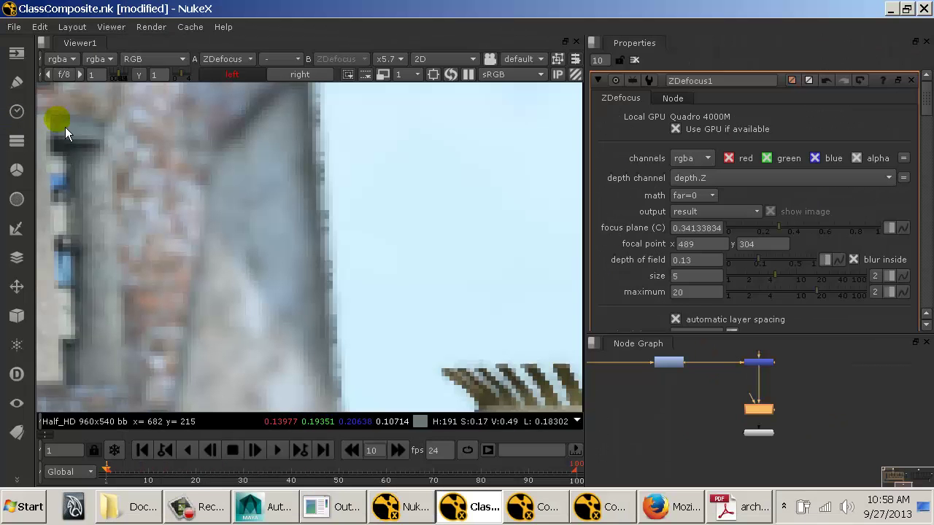
pyautogui.click(64, 59)
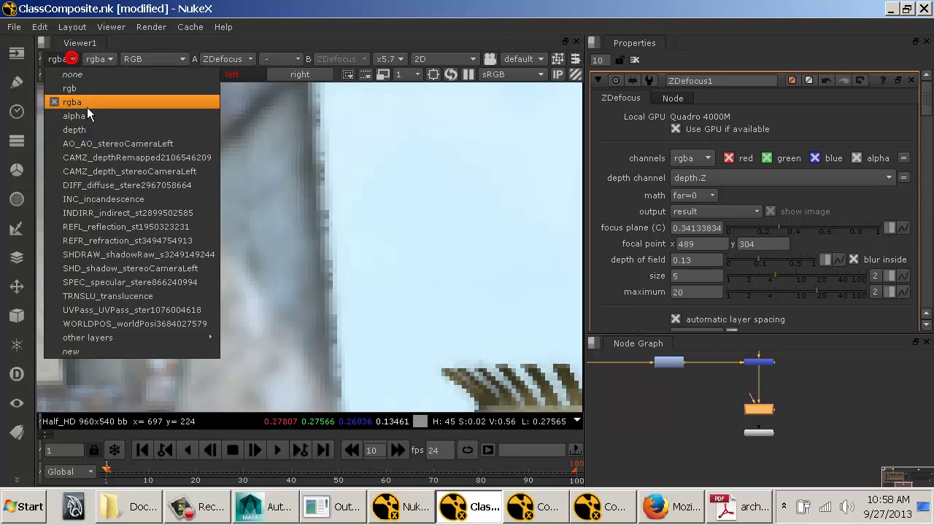
pyautogui.click(96, 138)
pyautogui.click(344, 247)
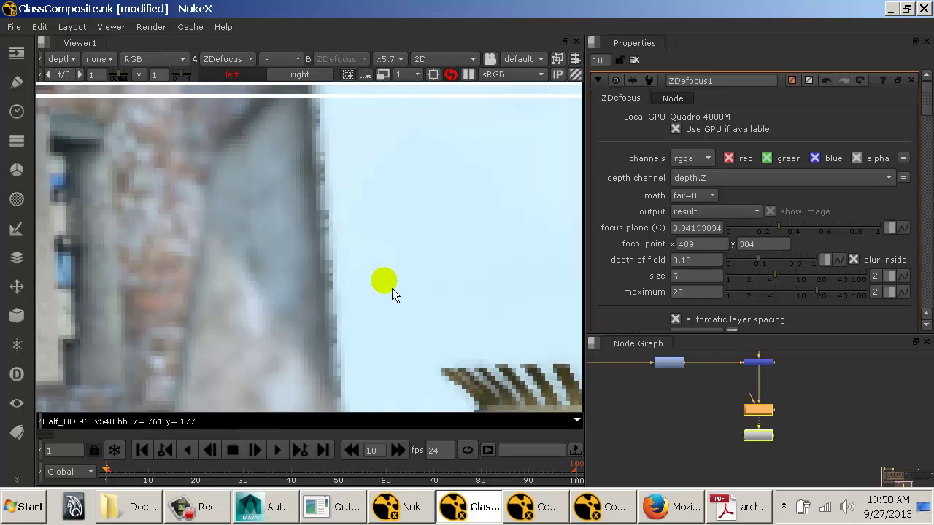
pyautogui.scroll(-3, 391, 289)
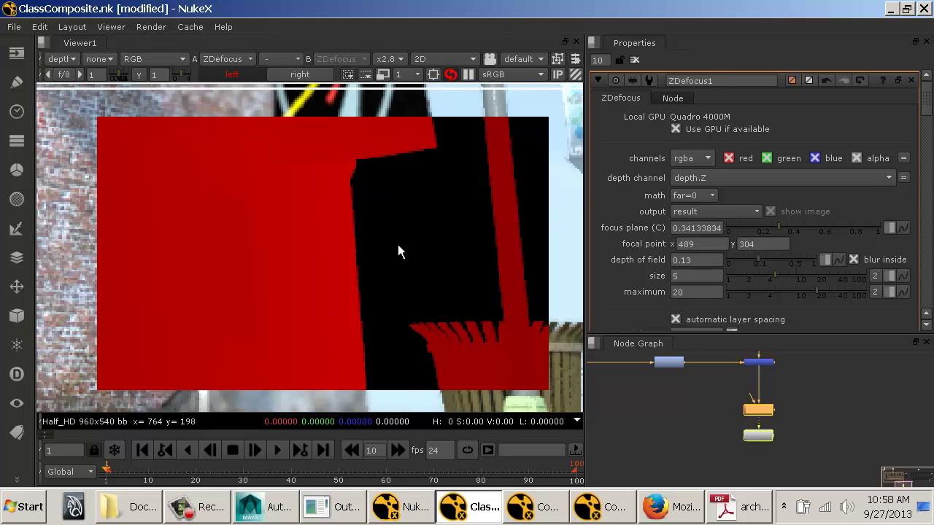
pyautogui.scroll(-2, 398, 244)
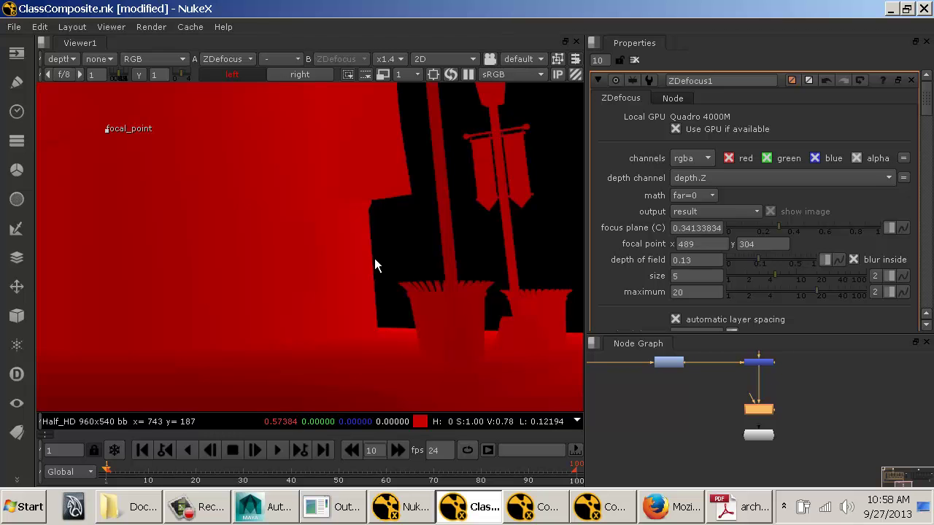
pyautogui.scroll(8, 375, 259)
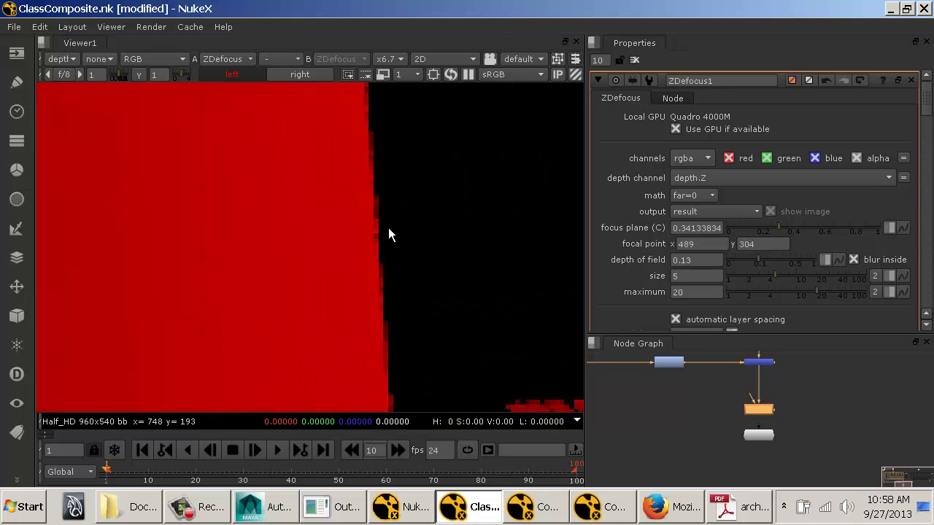
pyautogui.scroll(-10, 382, 236)
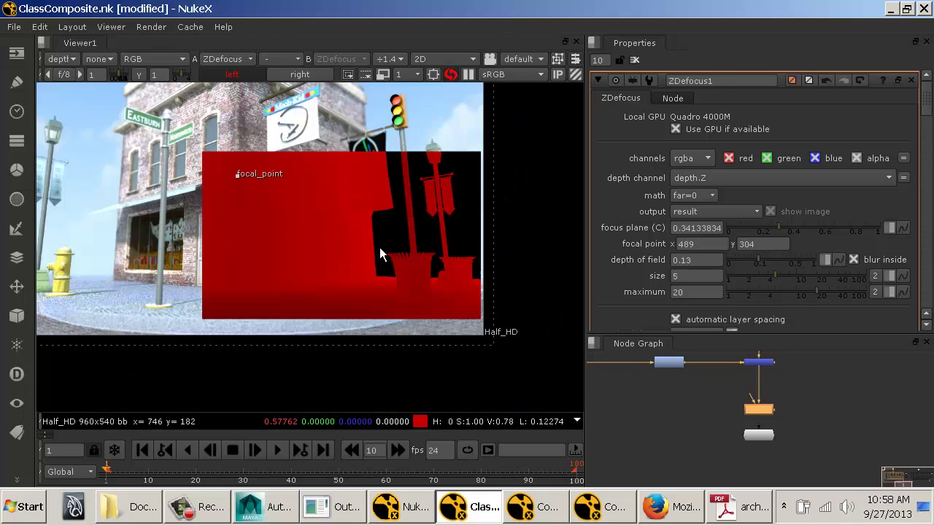
# Return the viewer from the depth layer to the rgba layer of ZDefocus1.
pyautogui.click(689, 385)
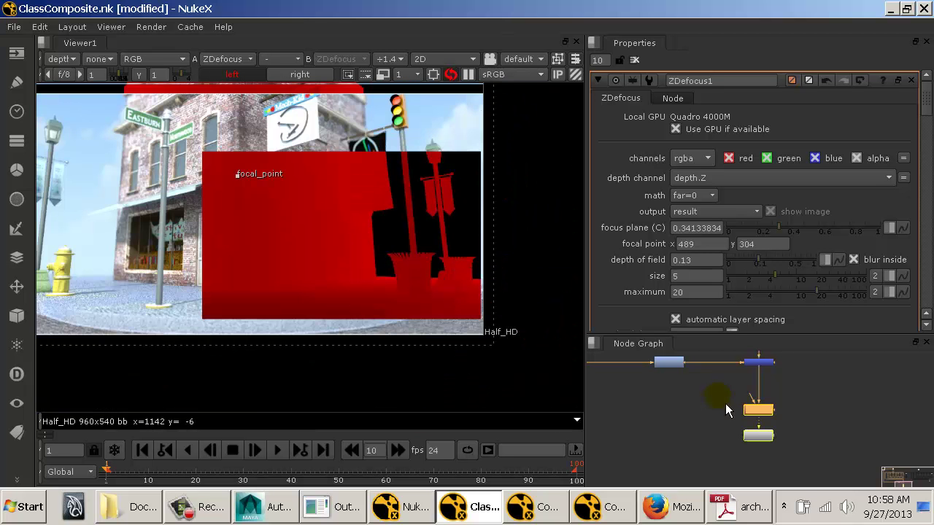
pyautogui.click(759, 411)
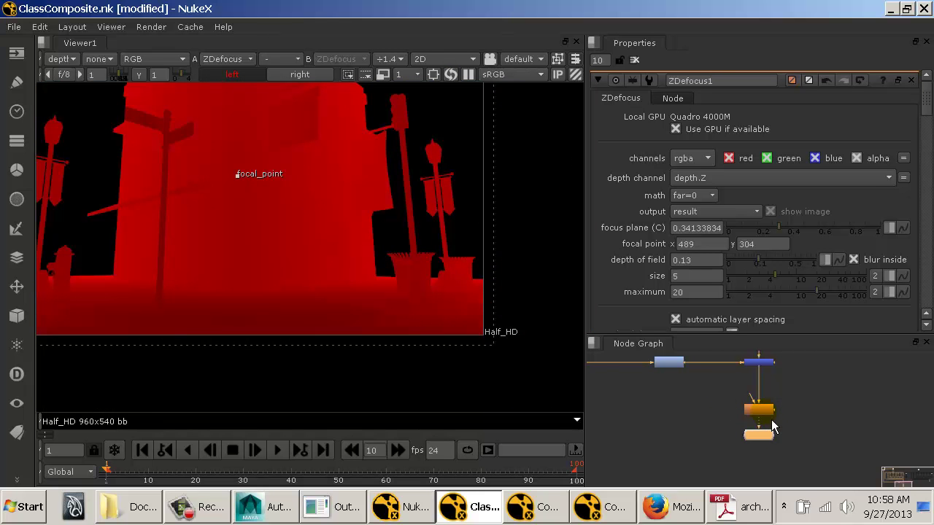
pyautogui.click(63, 60)
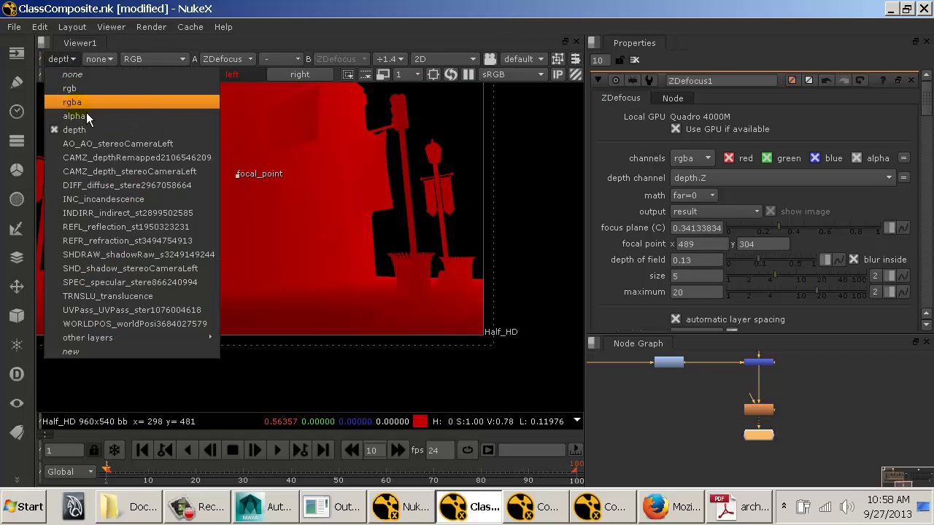
pyautogui.click(81, 103)
# Insert a Blur node between Merge3 and ZDefocus1.
pyautogui.scroll(3, 760, 415)
pyautogui.moveTo(784, 374); pyautogui.dragTo(757, 466)
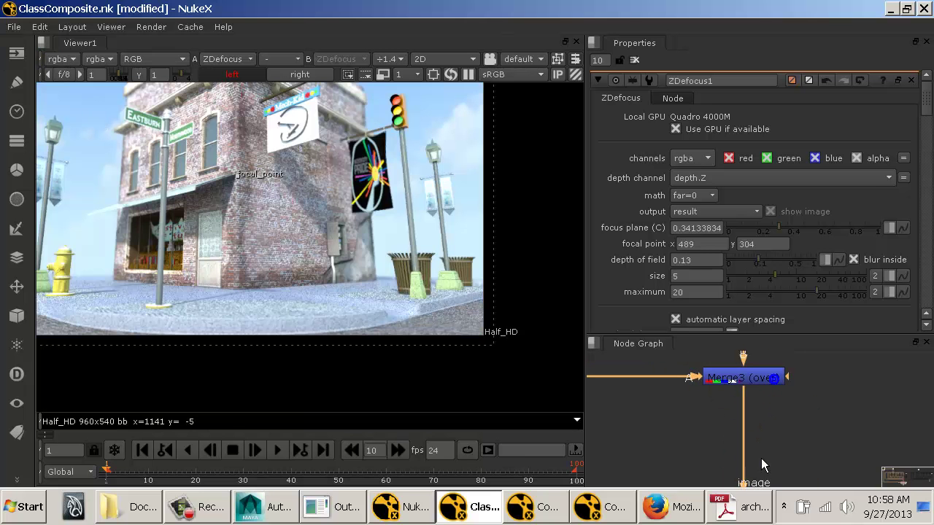
pyautogui.click(763, 380)
pyautogui.press('Tab')
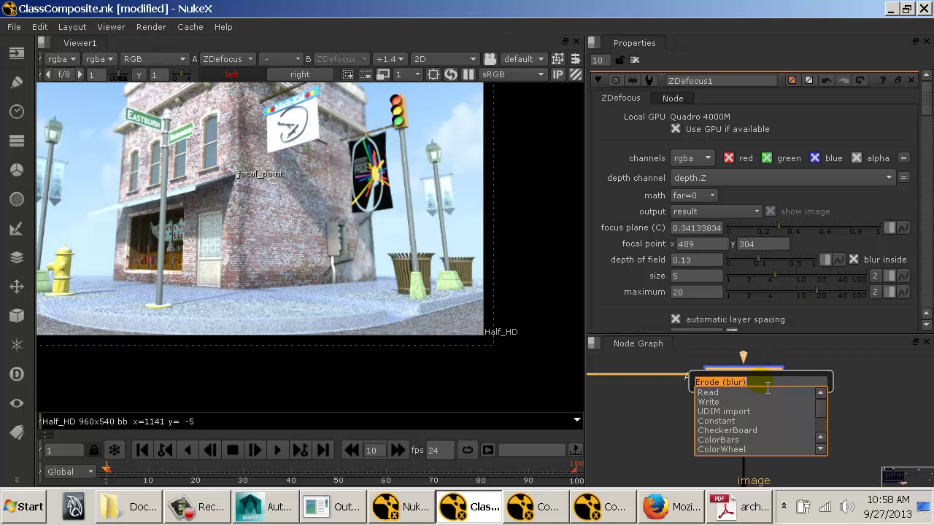
pyautogui.write('er')
pyautogui.press('BackSpace')
pyautogui.press('BackSpace')
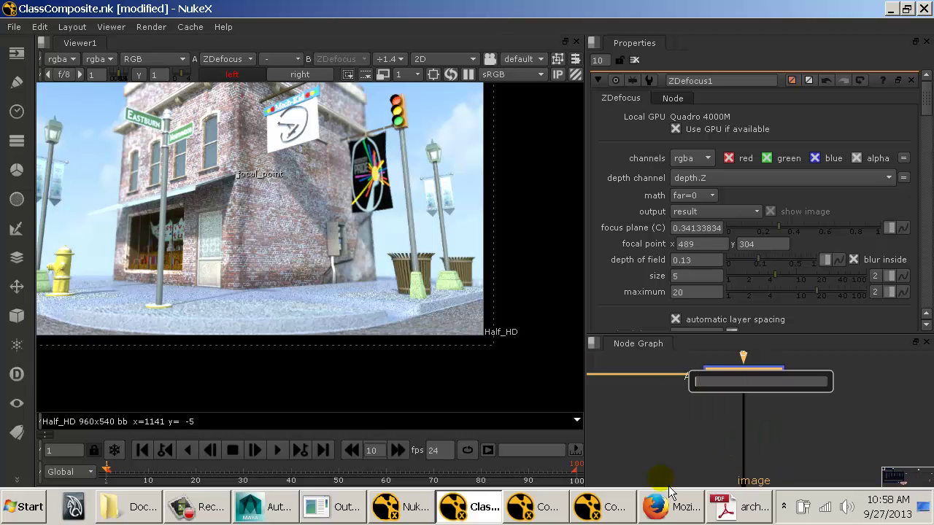
pyautogui.write('blur')
pyautogui.press('Return')
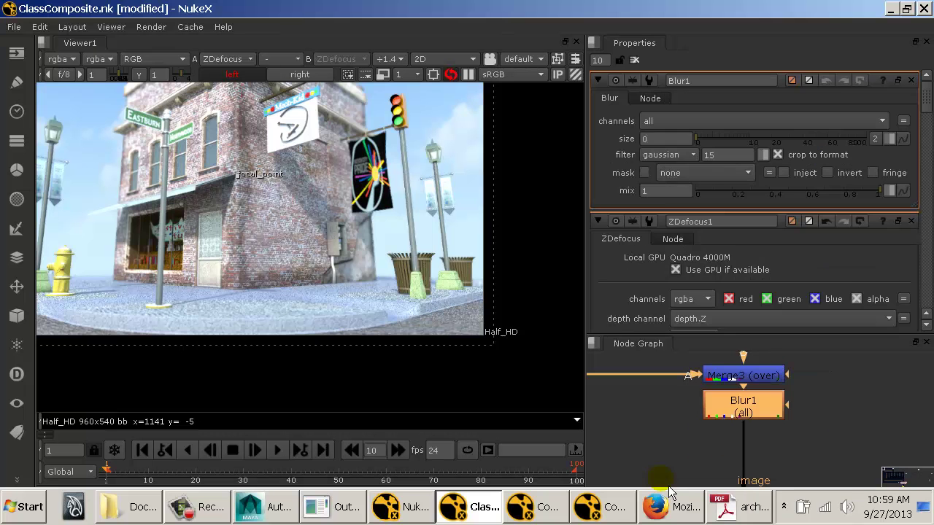
# Limit Blur1 to the depth channels and set its size to 2.
pyautogui.click(717, 126)
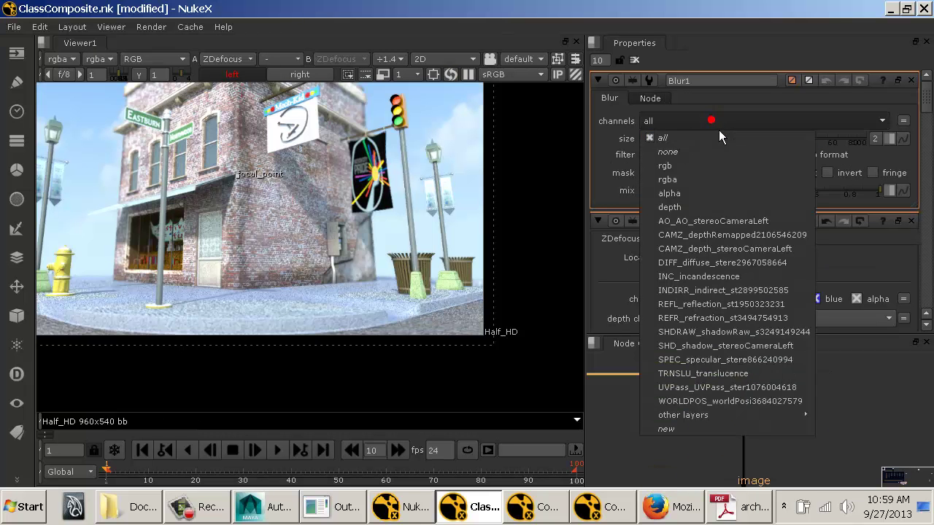
pyautogui.click(669, 208)
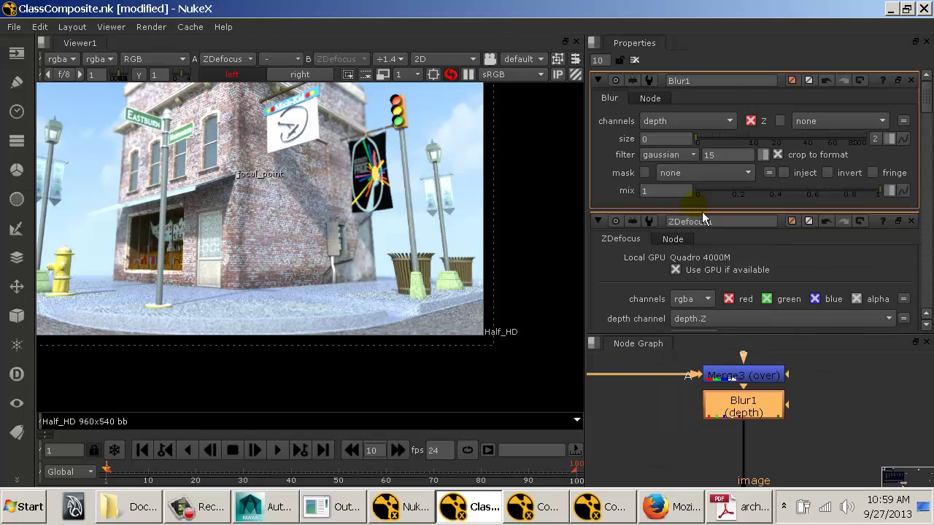
pyautogui.click(729, 138)
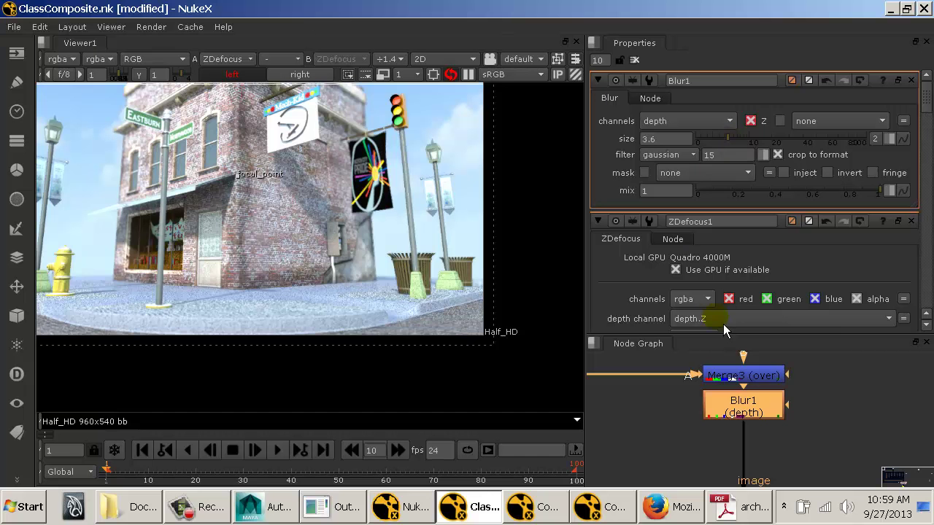
pyautogui.click(387, 239)
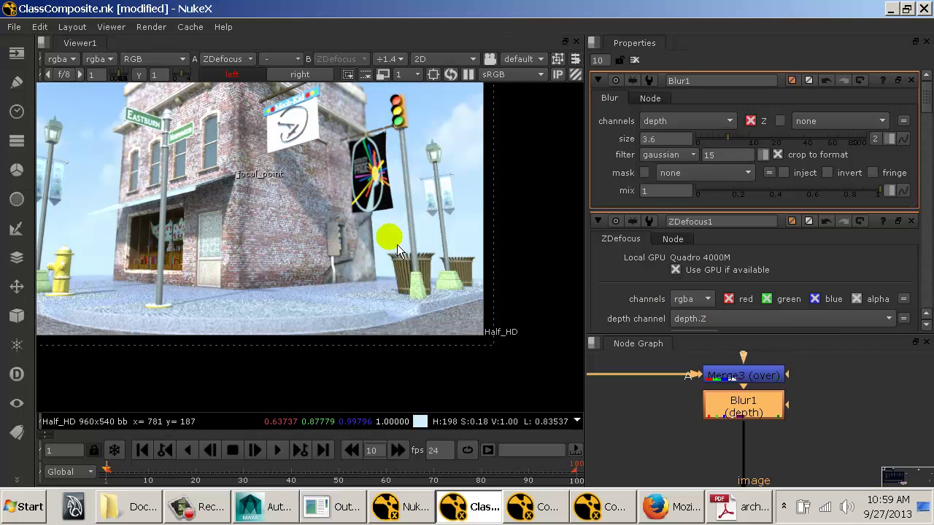
pyautogui.scroll(2, 396, 245)
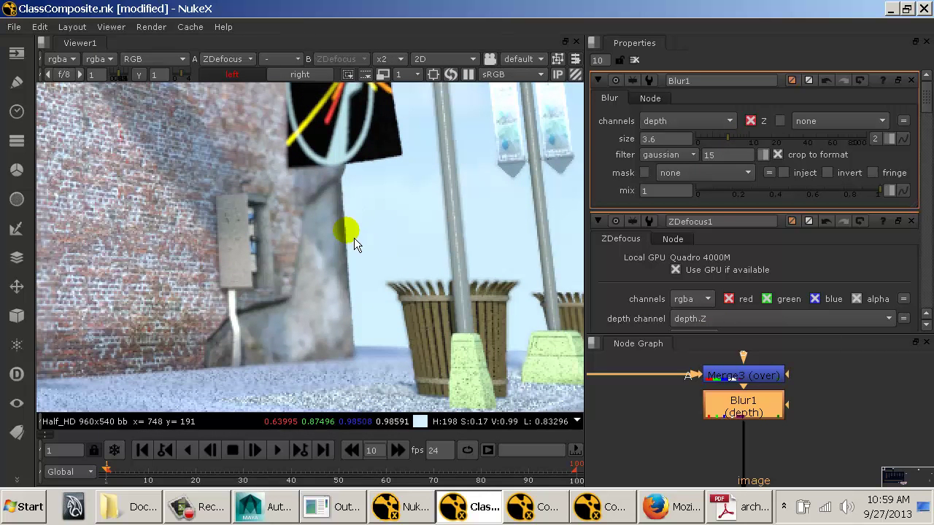
pyautogui.moveTo(673, 142); pyautogui.dragTo(614, 141)
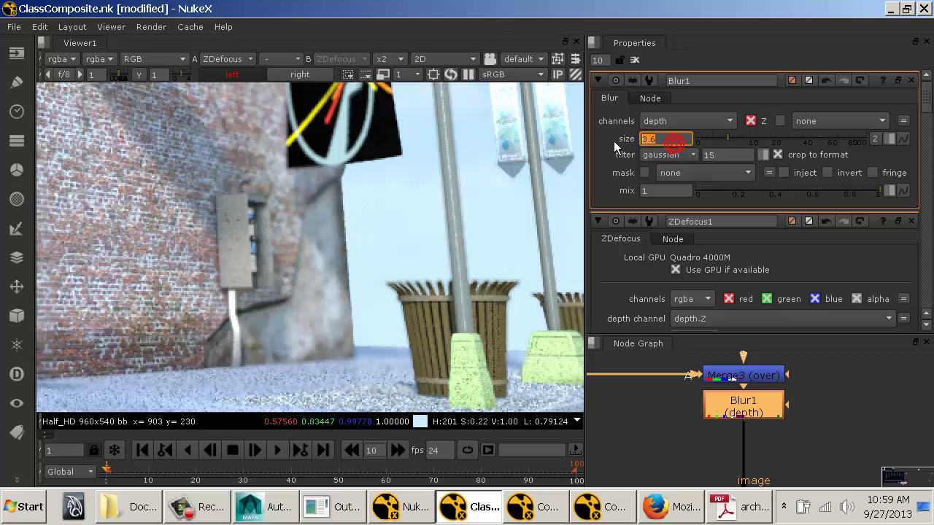
pyautogui.write('2')
pyautogui.press('Tab')
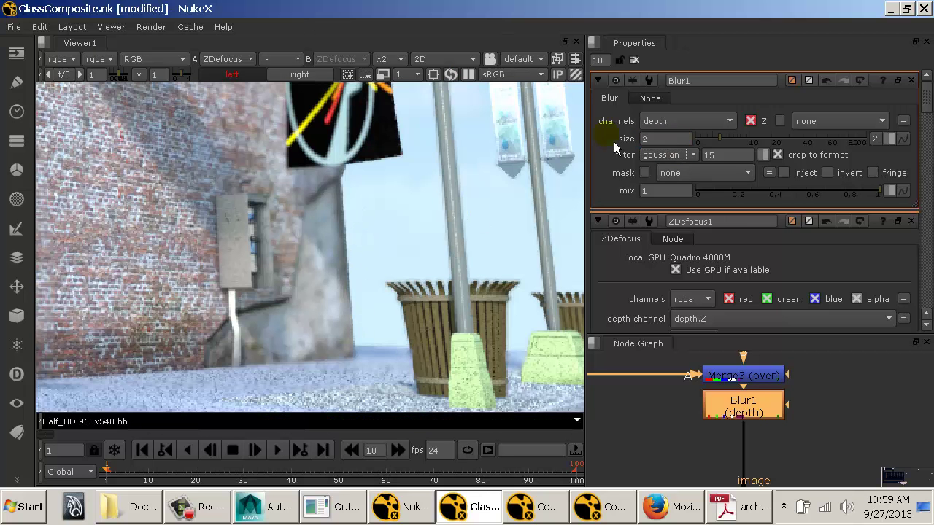
# Examine the defocused image as a whole and up close around the street sign pole and shop window.
pyautogui.click(443, 316)
pyautogui.scroll(-5, 453, 322)
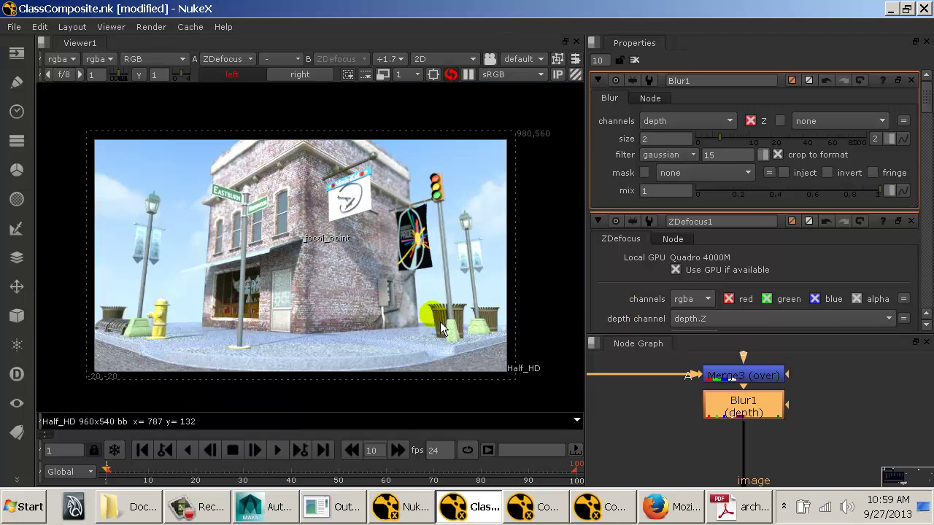
pyautogui.click(242, 344)
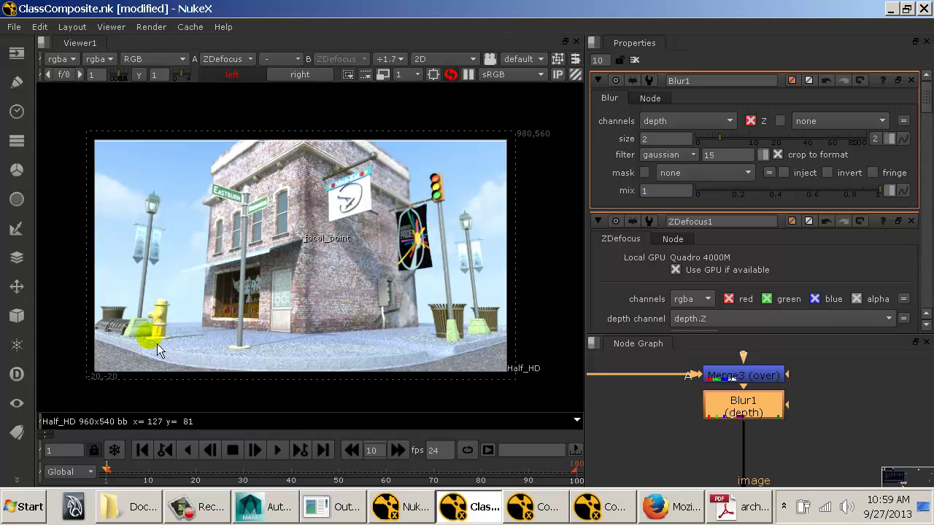
pyautogui.moveTo(738, 451); pyautogui.dragTo(748, 405)
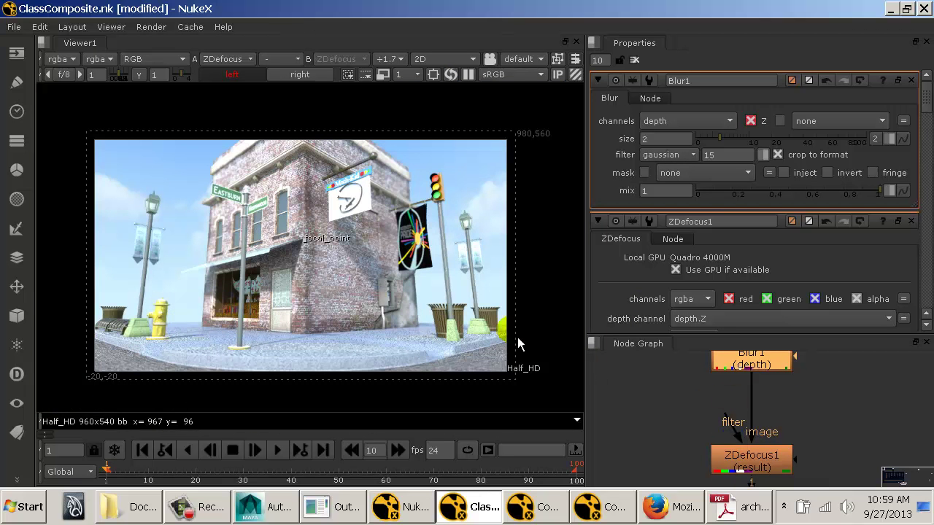
pyautogui.scroll(8, 232, 267)
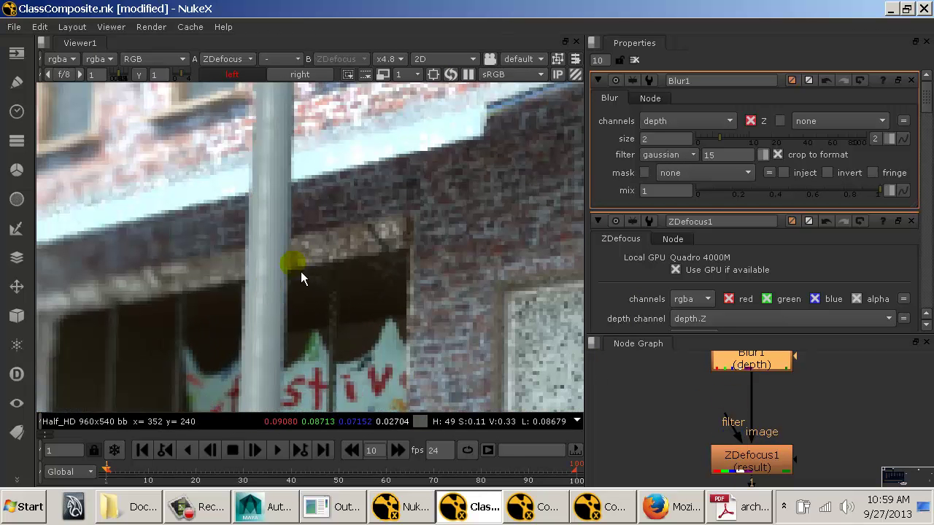
# Compare the depth layer of Merge3 with that of Blur1 in the viewer along the pole's edges.
pyautogui.click(752, 407)
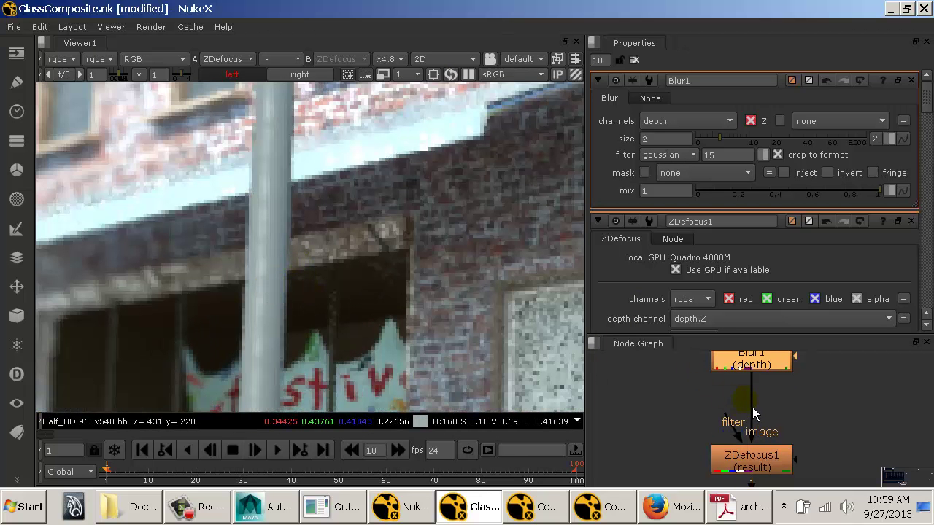
pyautogui.moveTo(752, 407); pyautogui.dragTo(747, 449)
pyautogui.click(737, 377)
pyautogui.press('1')
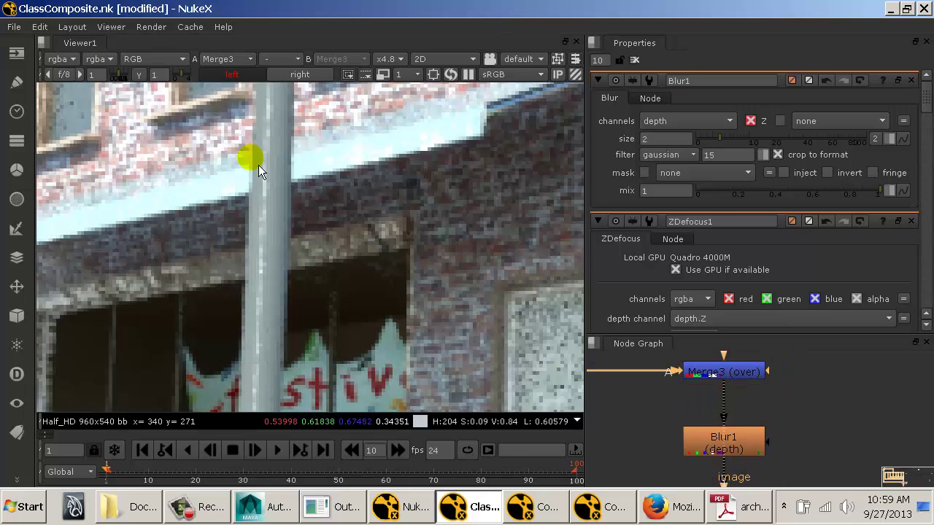
pyautogui.click(70, 59)
pyautogui.click(97, 134)
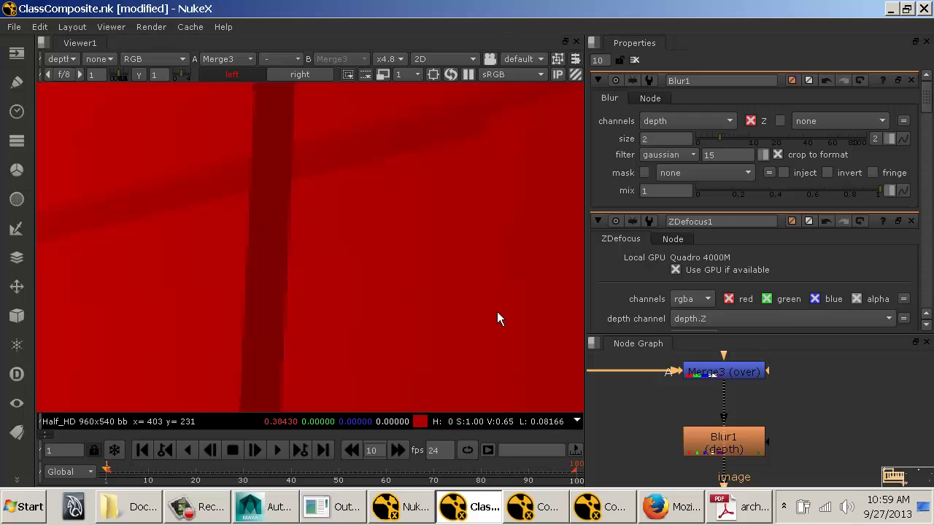
pyautogui.press('1')
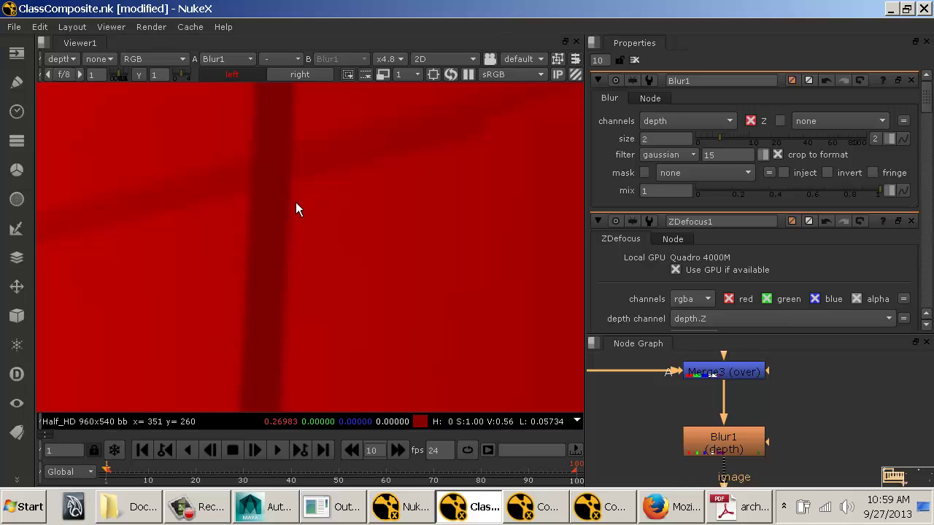
# Return the viewer to the rgba layer of ZDefocus1 and check the full street-corner image.
pyautogui.moveTo(794, 461); pyautogui.dragTo(769, 392)
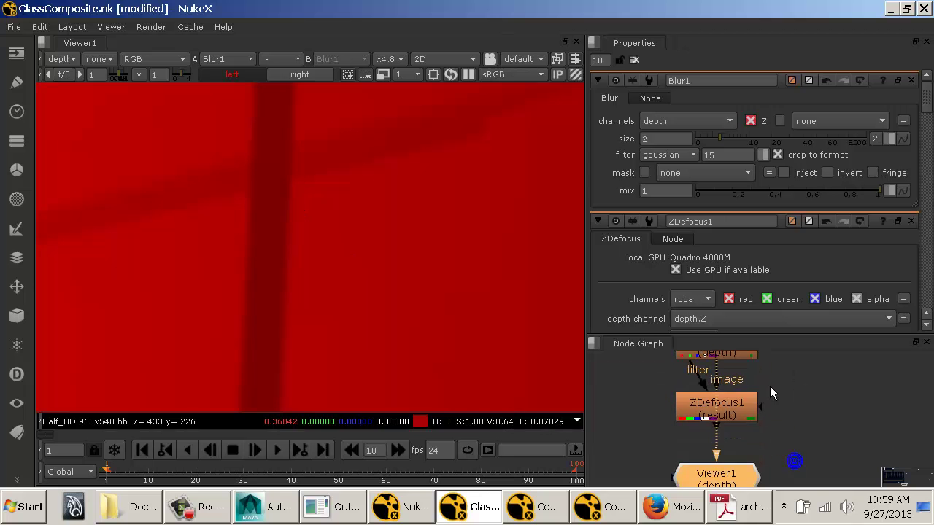
pyautogui.click(735, 410)
pyautogui.press('1')
pyautogui.click(64, 58)
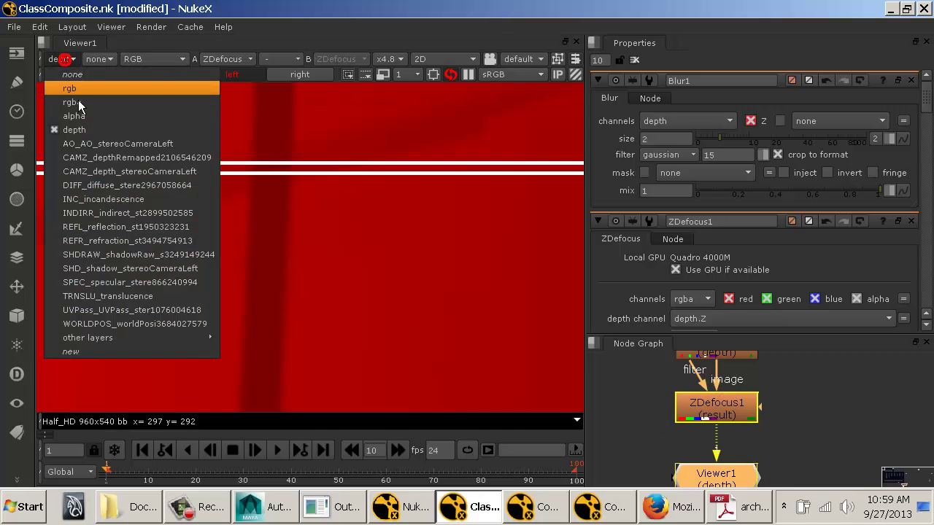
pyautogui.click(79, 102)
pyautogui.scroll(-4, 469, 311)
pyautogui.moveTo(468, 311); pyautogui.dragTo(348, 294)
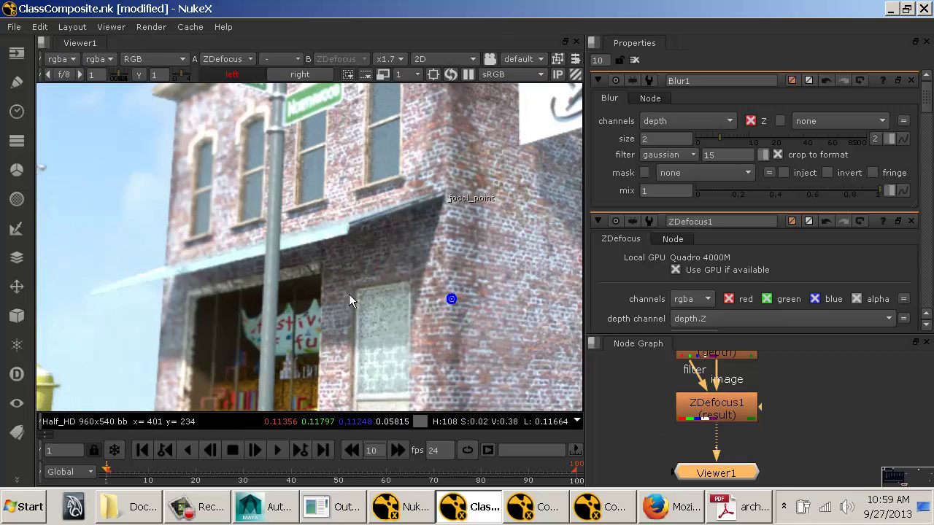
pyautogui.scroll(-6, 374, 299)
pyautogui.moveTo(417, 305); pyautogui.dragTo(343, 272)
pyautogui.scroll(2, 339, 288)
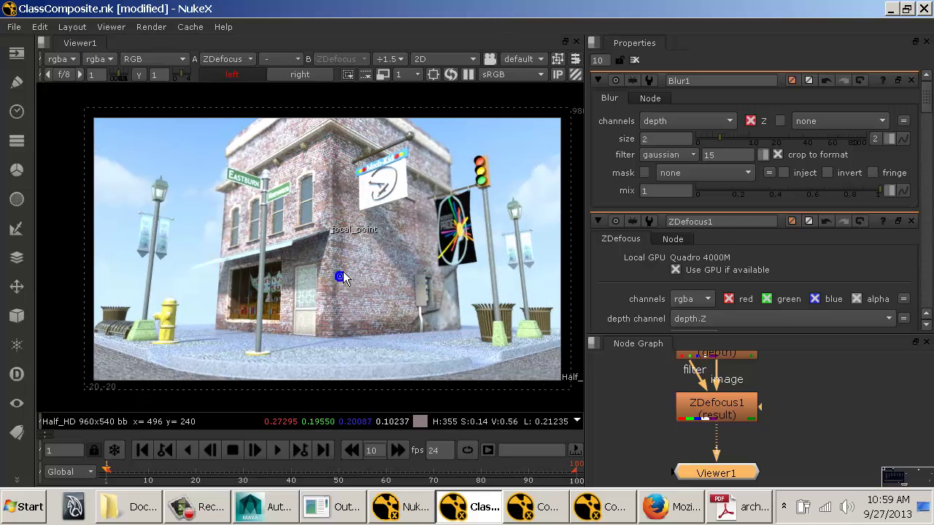
# Copy the left branch's sky nodes in the enlarged Node Graph: the corner dot, Invert3, Merge3 and Blur1.
pyautogui.click(728, 419)
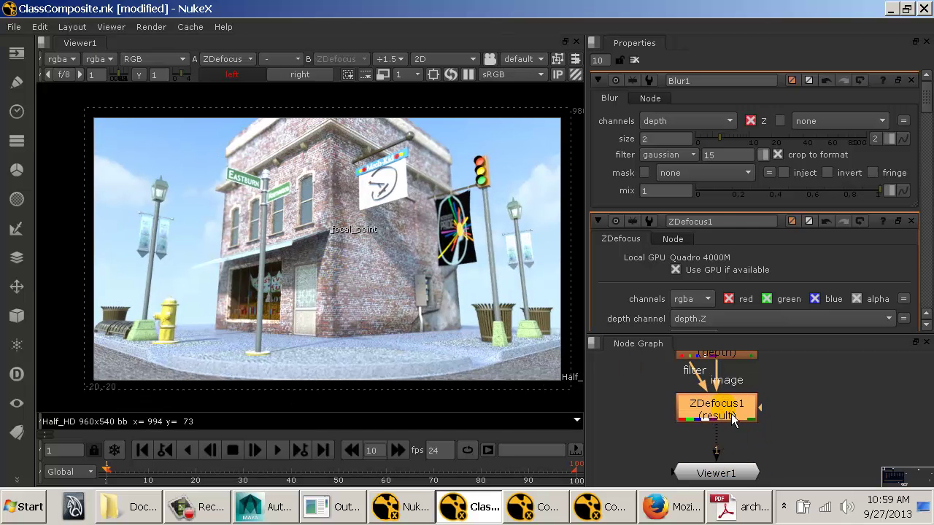
pyautogui.click(787, 256)
pyautogui.click(634, 60)
pyautogui.press('space')
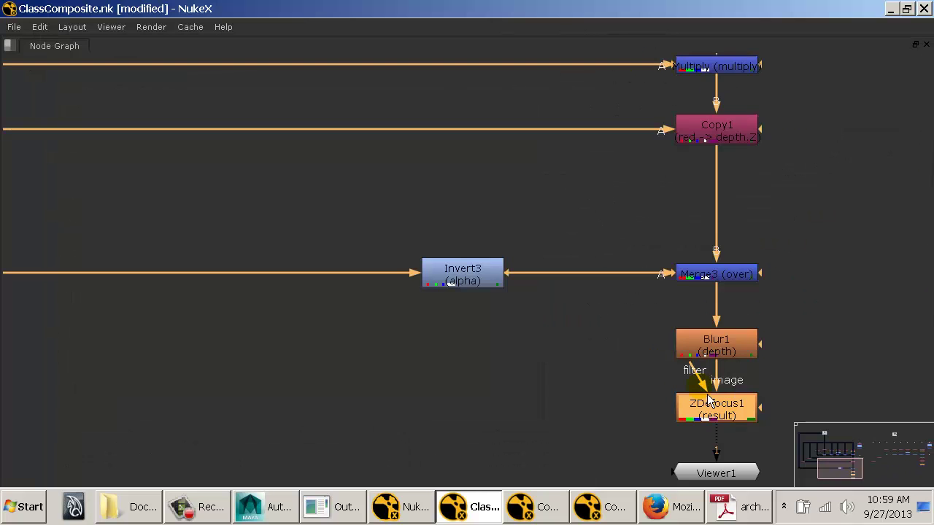
pyautogui.scroll(-6, 707, 400)
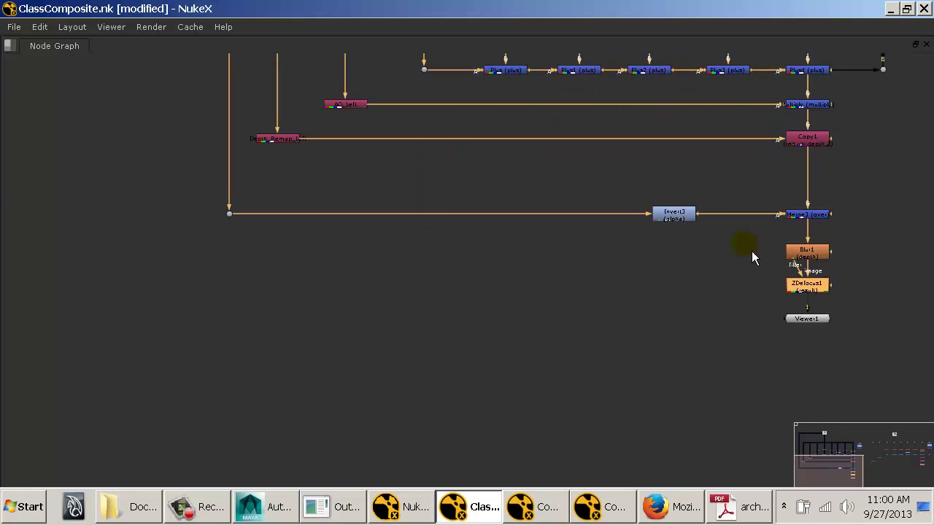
pyautogui.moveTo(753, 250); pyautogui.dragTo(672, 295)
pyautogui.moveTo(736, 321); pyautogui.dragTo(258, 341)
pyautogui.moveTo(361, 319); pyautogui.dragTo(528, 336)
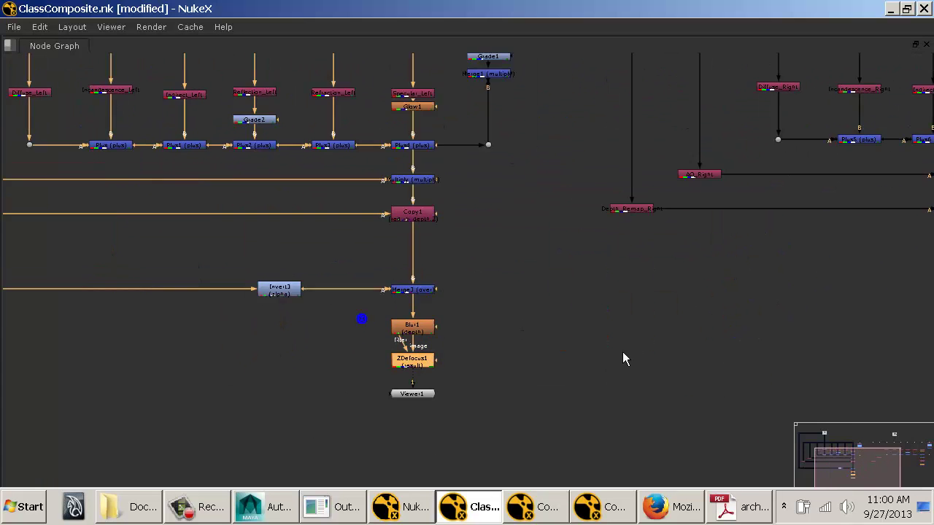
pyautogui.moveTo(622, 352); pyautogui.dragTo(8, 252)
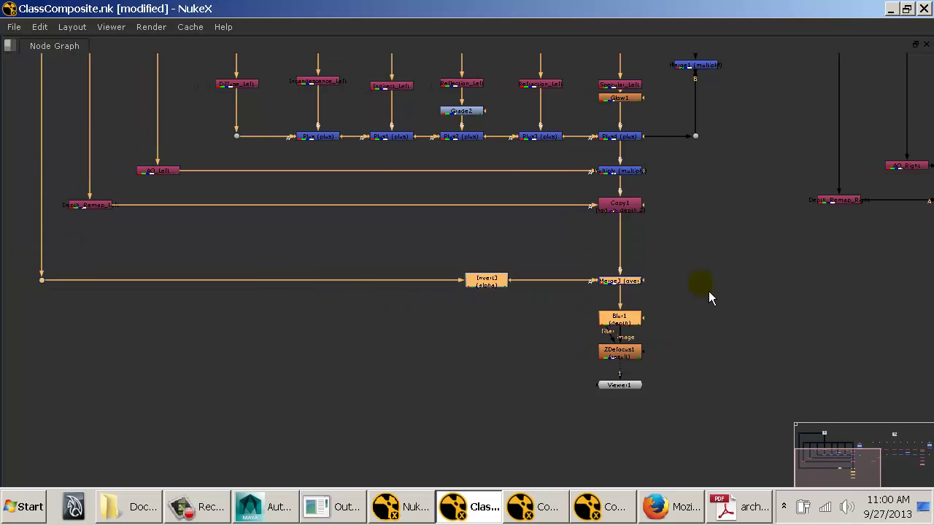
pyautogui.click(704, 262)
pyautogui.moveTo(687, 255); pyautogui.dragTo(9, 337)
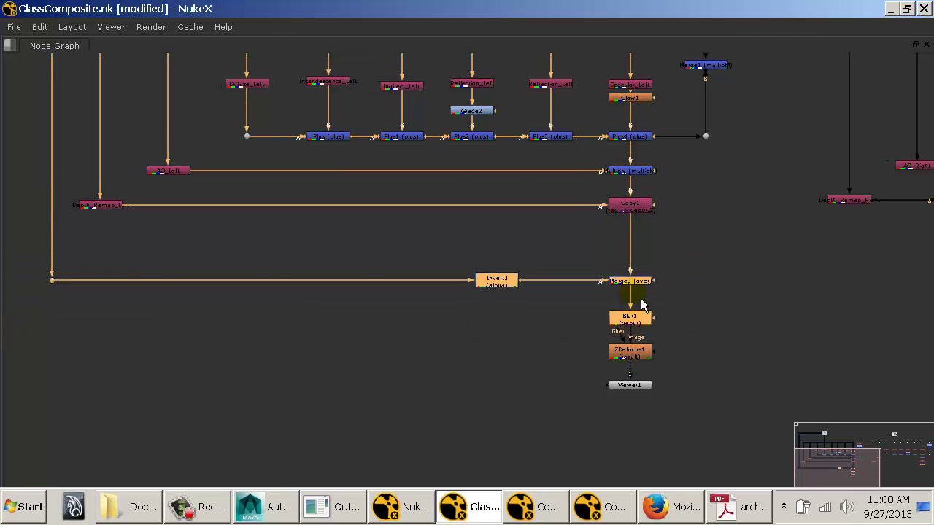
pyautogui.click(510, 289)
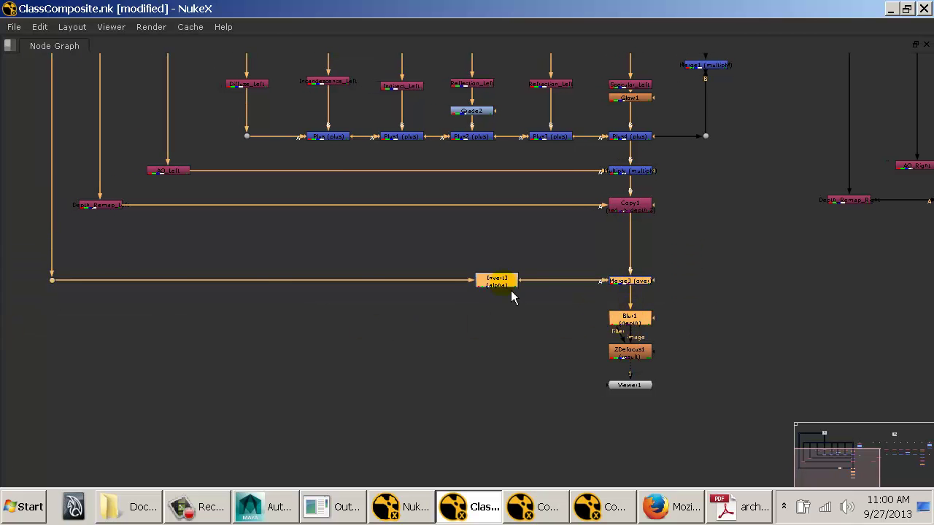
# Paste the copied dot, Invert, Merge and Blur nodes beneath ZDefocus2 in the right-camera branch.
pyautogui.click(844, 299)
pyautogui.moveTo(881, 318); pyautogui.dragTo(252, 373)
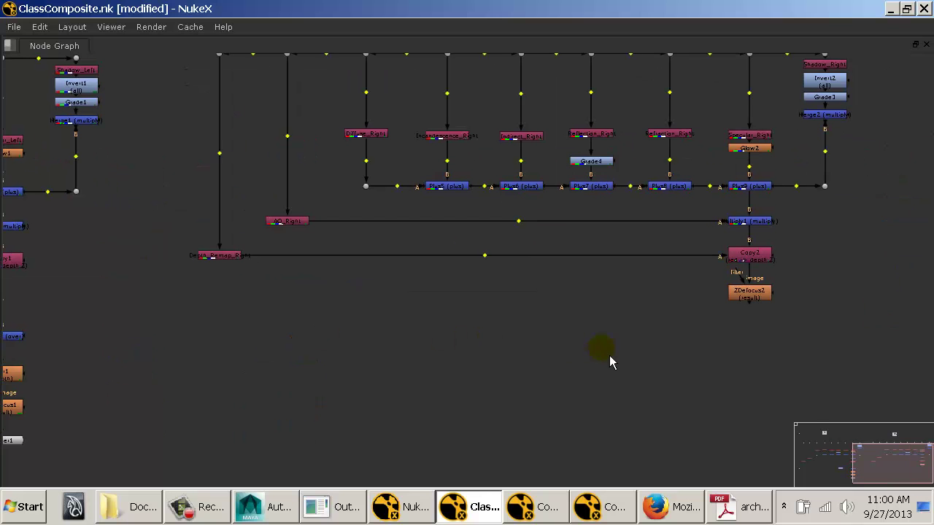
pyautogui.hotkey('ctrl', 'v')
pyautogui.moveTo(848, 390); pyautogui.dragTo(771, 382)
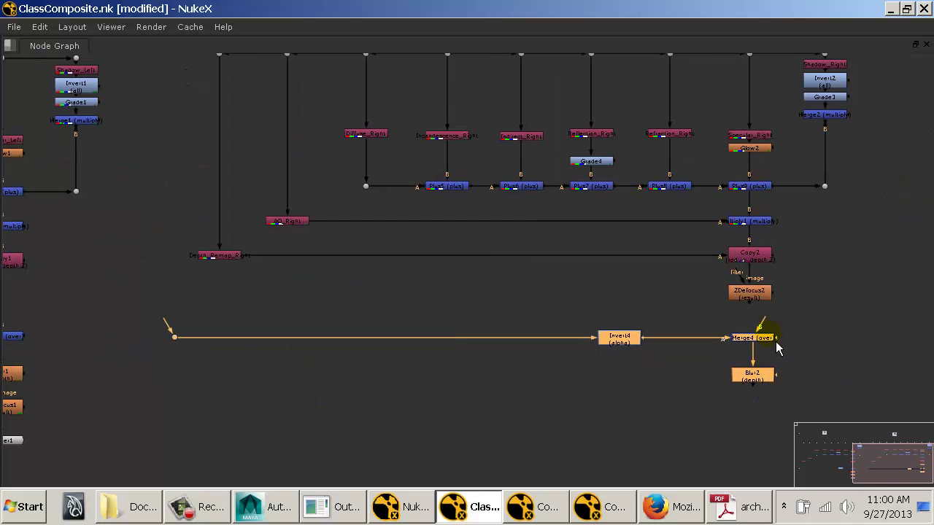
# Move ZDefocus2 below the pasted nodes and wire the pasted Merge and Blur between Copy2 and ZDefocus2.
pyautogui.moveTo(766, 302); pyautogui.dragTo(772, 455)
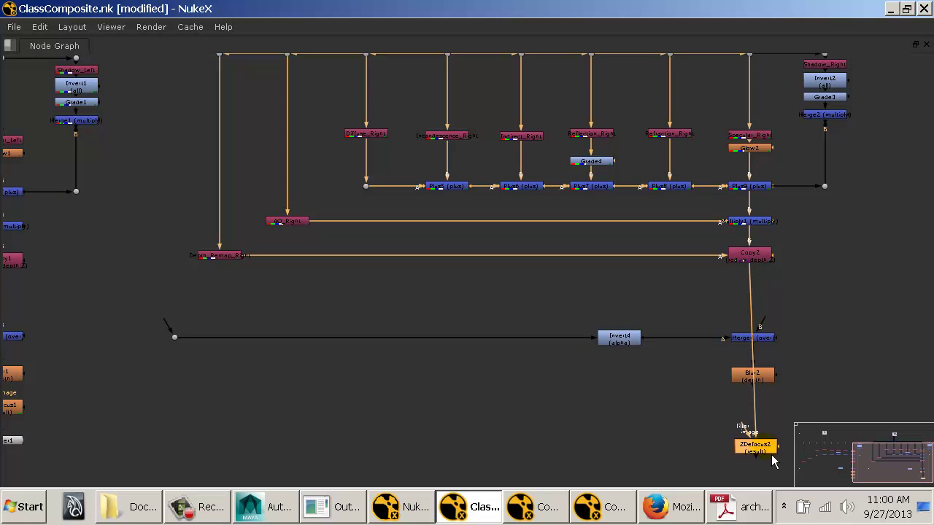
pyautogui.click(774, 402)
pyautogui.moveTo(756, 269); pyautogui.dragTo(750, 371)
pyautogui.moveTo(773, 330); pyautogui.dragTo(759, 266)
pyautogui.moveTo(756, 450); pyautogui.dragTo(758, 429)
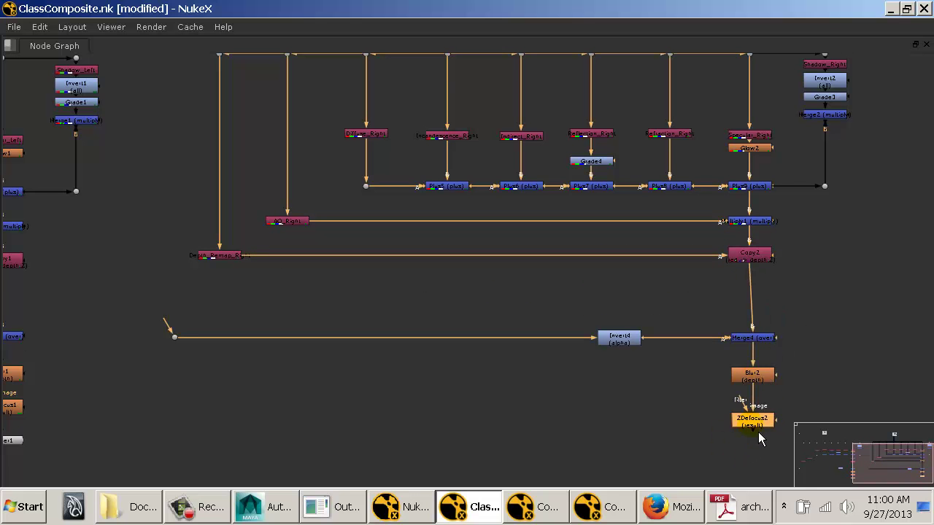
# Line up the pasted Merge, Blur, Invert and dot with ZDefocus2 in a compact layout directly below Copy2.
pyautogui.moveTo(763, 340); pyautogui.dragTo(762, 290)
pyautogui.moveTo(756, 379); pyautogui.dragTo(755, 345)
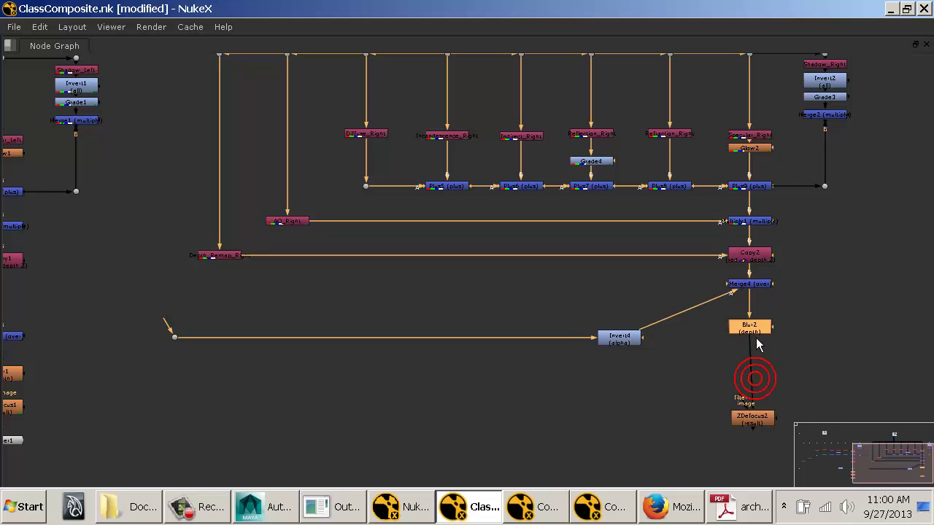
pyautogui.moveTo(759, 422); pyautogui.dragTo(756, 373)
pyautogui.moveTo(626, 337); pyautogui.dragTo(620, 283)
pyautogui.click(197, 292)
pyautogui.moveTo(185, 347); pyautogui.dragTo(177, 287)
# Connect the pasted dot's input to Read2 and route the wire around the branch with a new corner dot.
pyautogui.moveTo(376, 214); pyautogui.dragTo(372, 388)
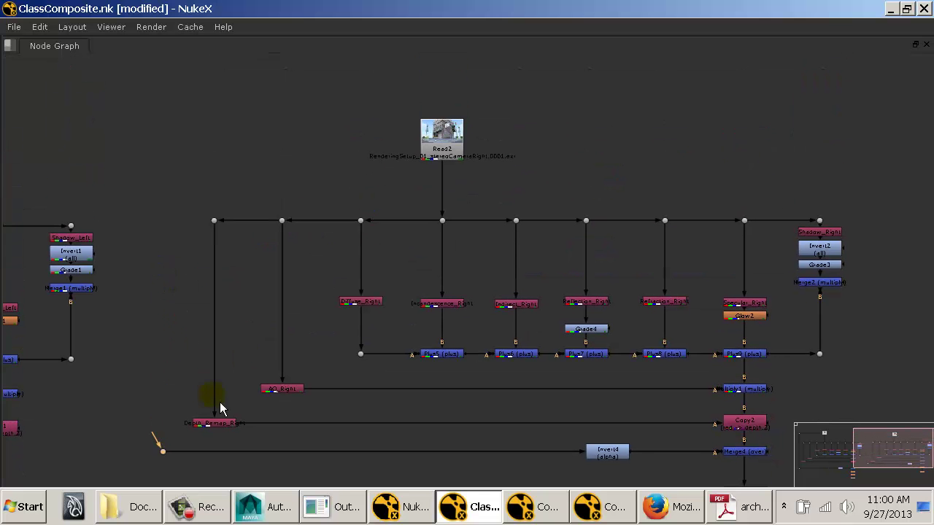
pyautogui.moveTo(154, 436); pyautogui.dragTo(419, 166)
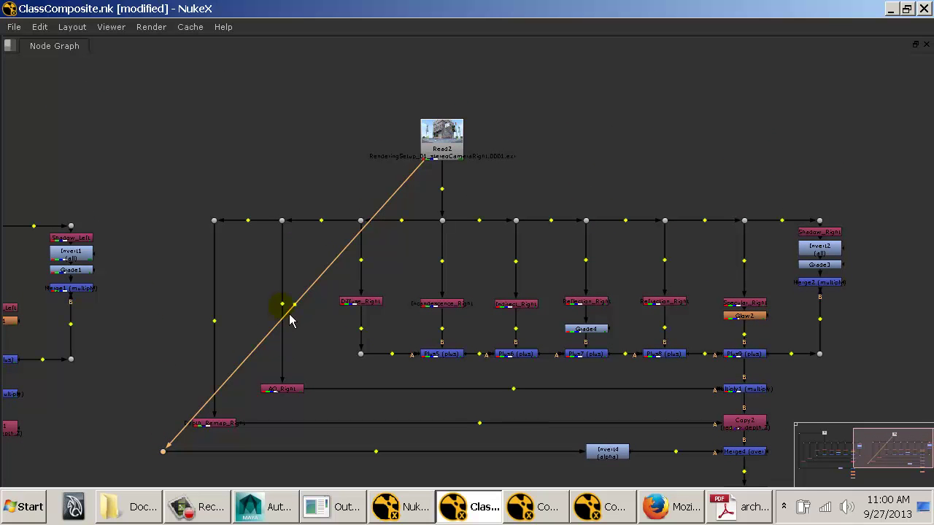
pyautogui.moveTo(301, 307); pyautogui.dragTo(172, 153)
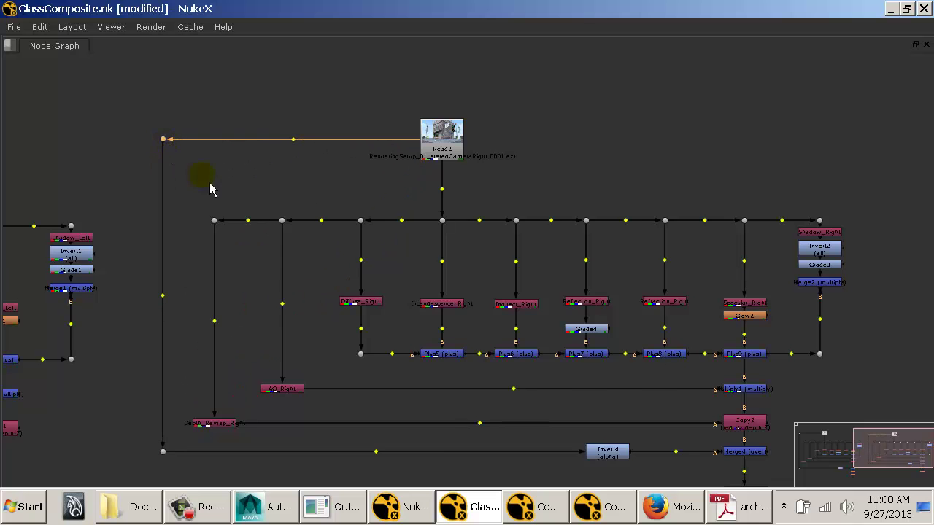
pyautogui.moveTo(535, 378); pyautogui.dragTo(546, 171)
pyautogui.moveTo(542, 273); pyautogui.dragTo(632, 276)
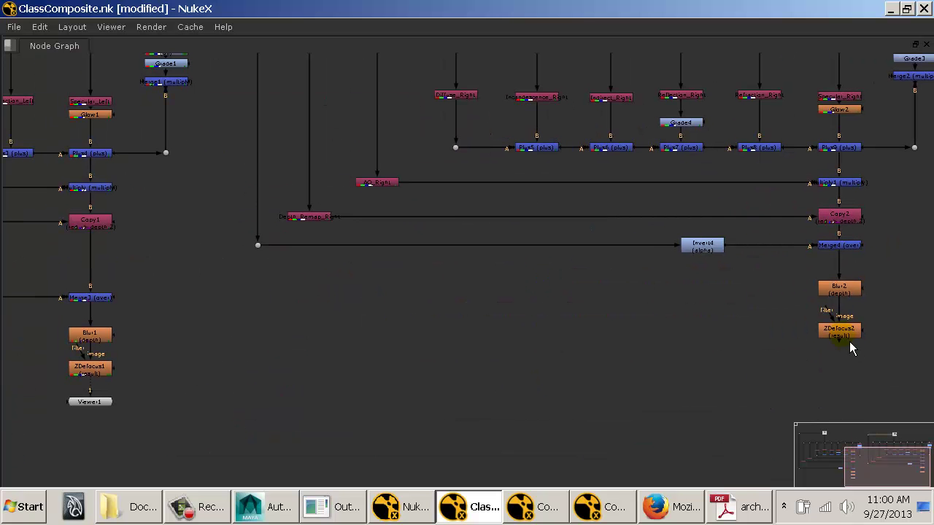
# Connect ZDefocus2 to Viewer1's second input and display the right-camera result in the viewer.
pyautogui.click(842, 334)
pyautogui.press('2')
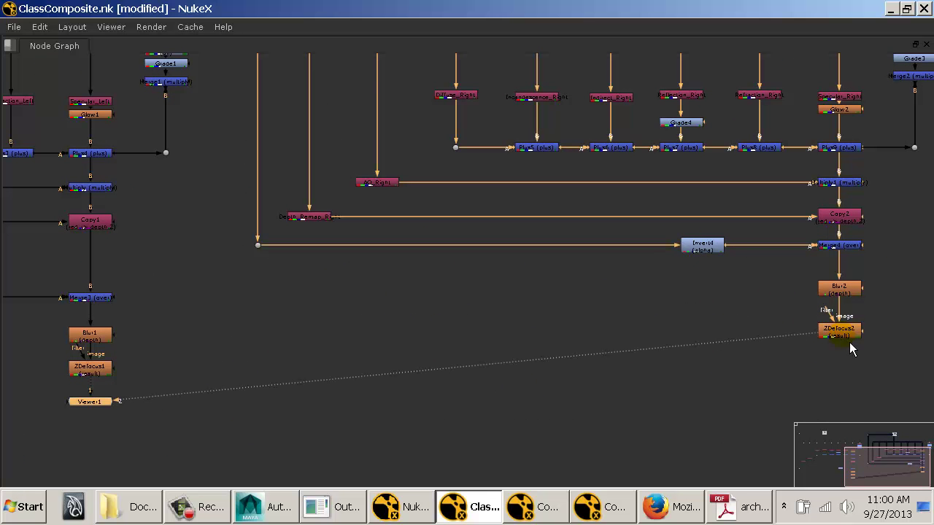
pyautogui.click(91, 378)
pyautogui.press('space')
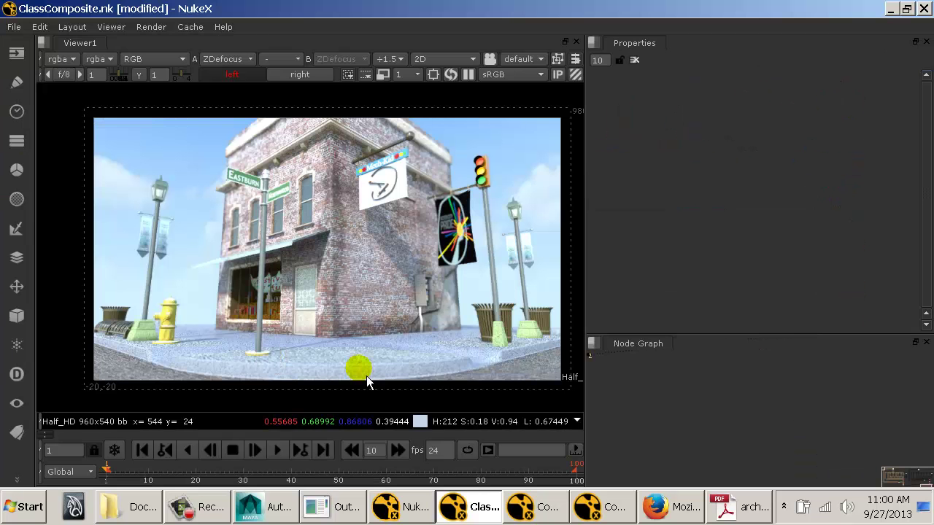
pyautogui.middleClick(742, 393)
pyautogui.click(817, 411)
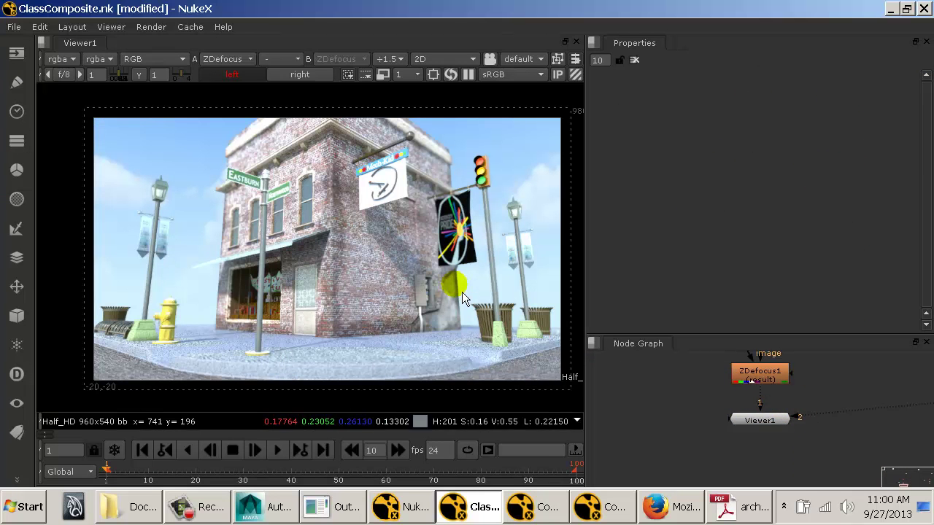
pyautogui.press('2')
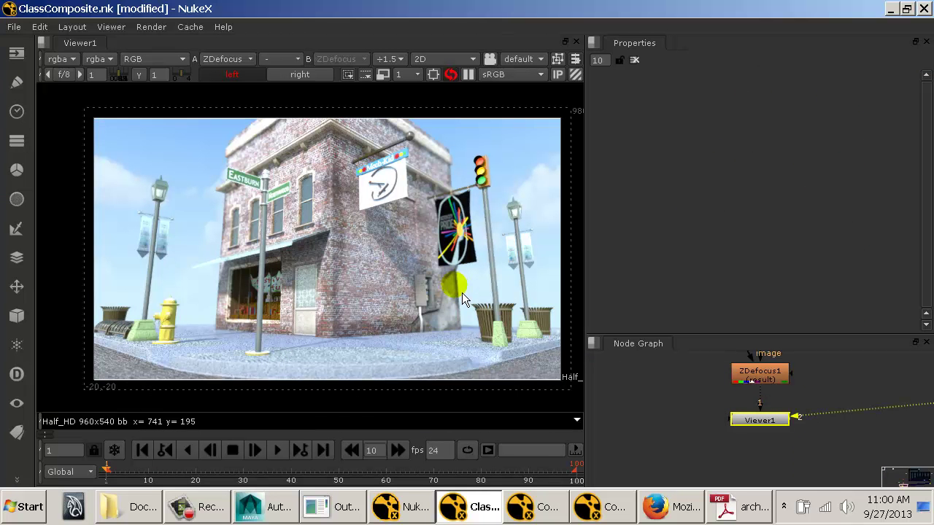
pyautogui.moveTo(461, 292); pyautogui.dragTo(456, 328)
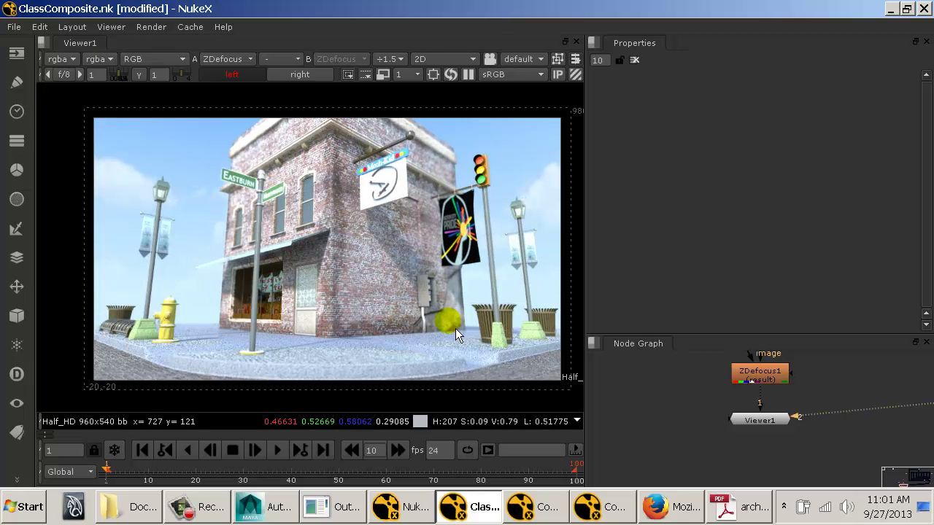
# Move Viewer1 to a spot centered below the left and right camera branches.
pyautogui.moveTo(758, 437); pyautogui.dragTo(511, 426)
pyautogui.moveTo(693, 417); pyautogui.dragTo(796, 439)
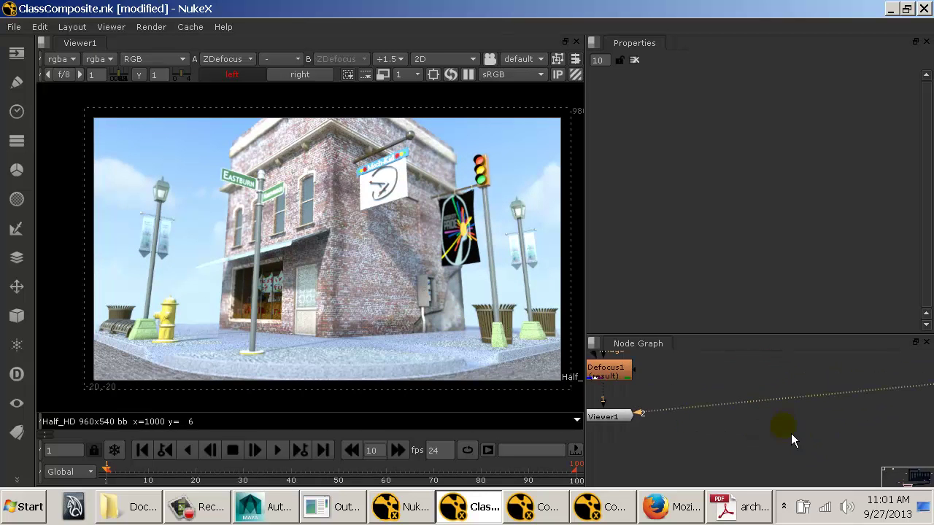
pyautogui.press('space')
pyautogui.moveTo(642, 389); pyautogui.dragTo(310, 265)
pyautogui.scroll(-4, 533, 270)
pyautogui.moveTo(421, 283); pyautogui.dragTo(689, 436)
pyautogui.moveTo(706, 299); pyautogui.dragTo(647, 362)
pyautogui.scroll(4, 438, 318)
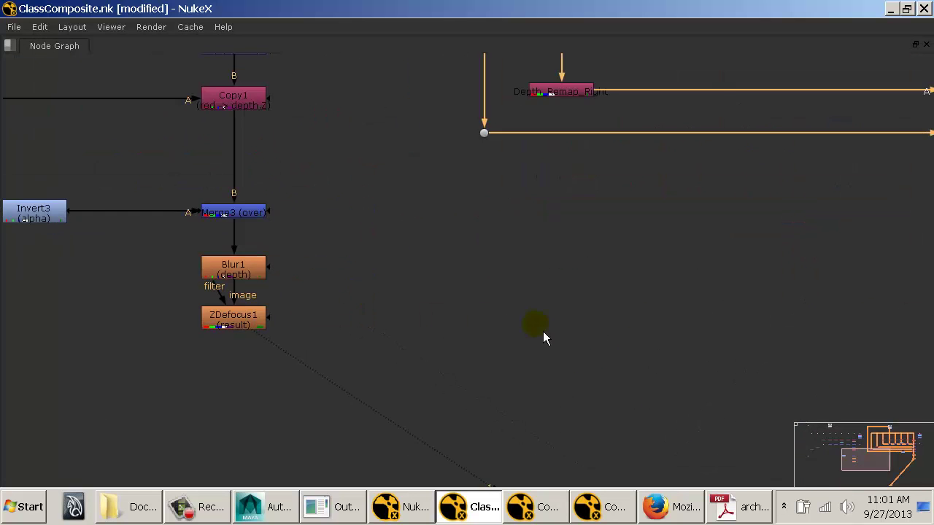
# Examine the left-camera branch from Read1 down through its passes, merges and blur to ZDefocus1.
pyautogui.scroll(-3, 700, 323)
pyautogui.moveTo(483, 250); pyautogui.dragTo(499, 382)
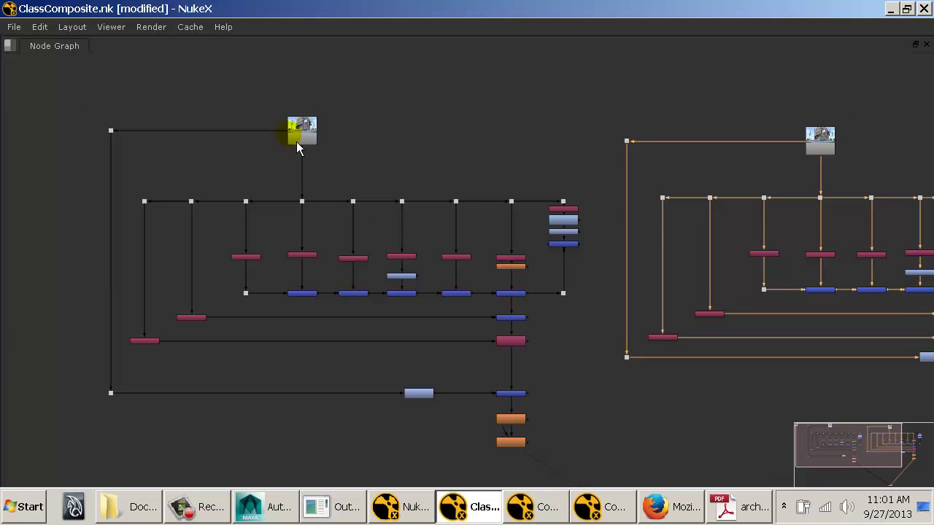
pyautogui.moveTo(285, 150); pyautogui.dragTo(485, 245)
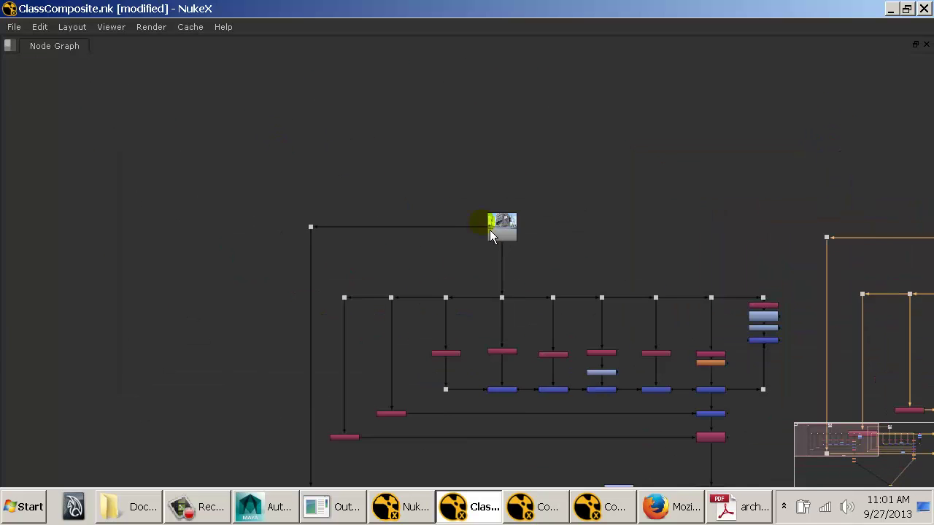
pyautogui.scroll(4, 487, 224)
pyautogui.click(516, 230)
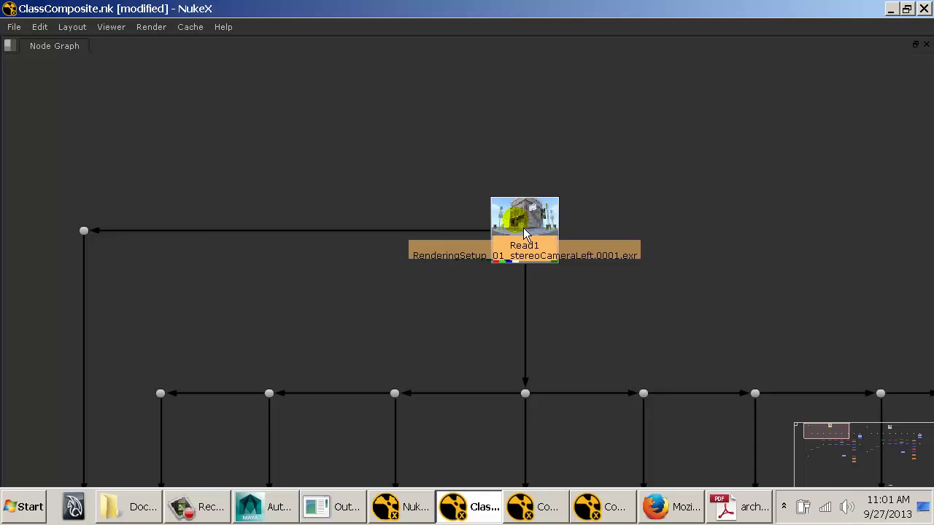
pyautogui.scroll(-4, 521, 232)
pyautogui.scroll(3, 522, 229)
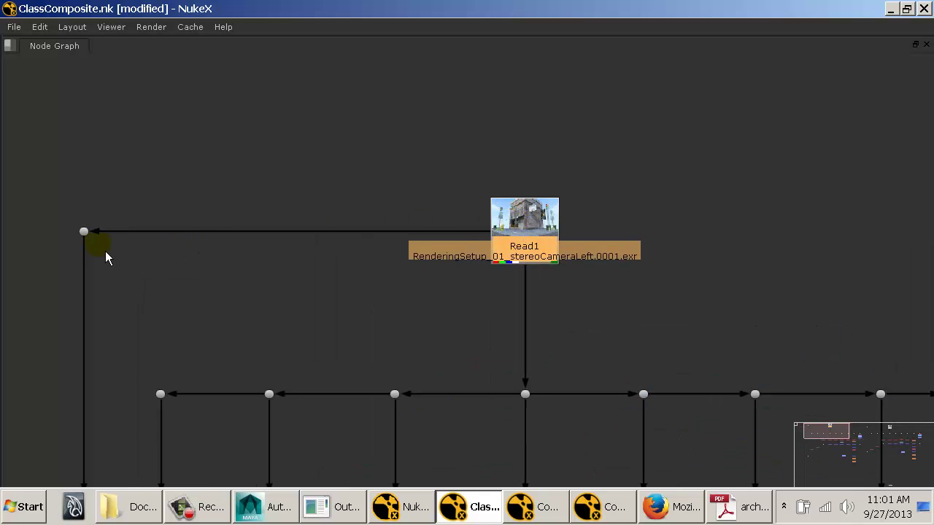
pyautogui.scroll(-3, 106, 251)
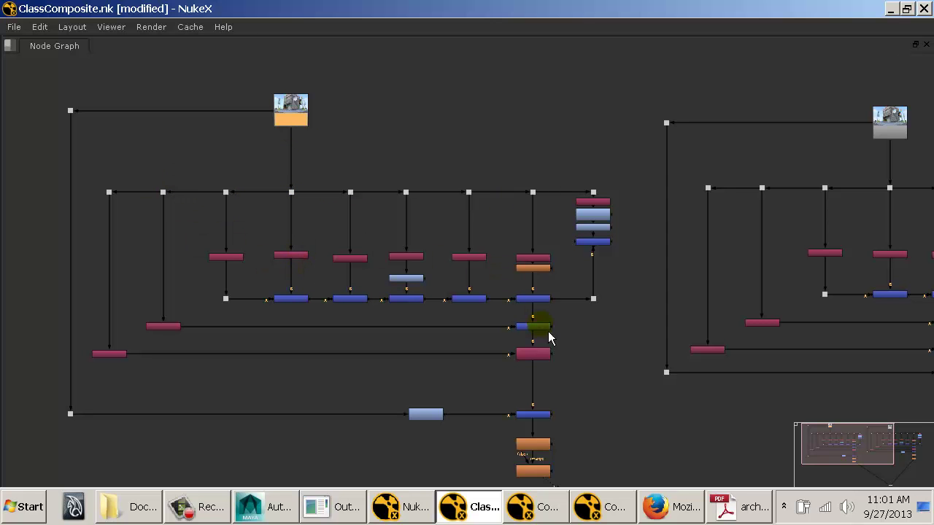
pyautogui.moveTo(538, 411); pyautogui.dragTo(513, 305)
pyautogui.scroll(5, 522, 375)
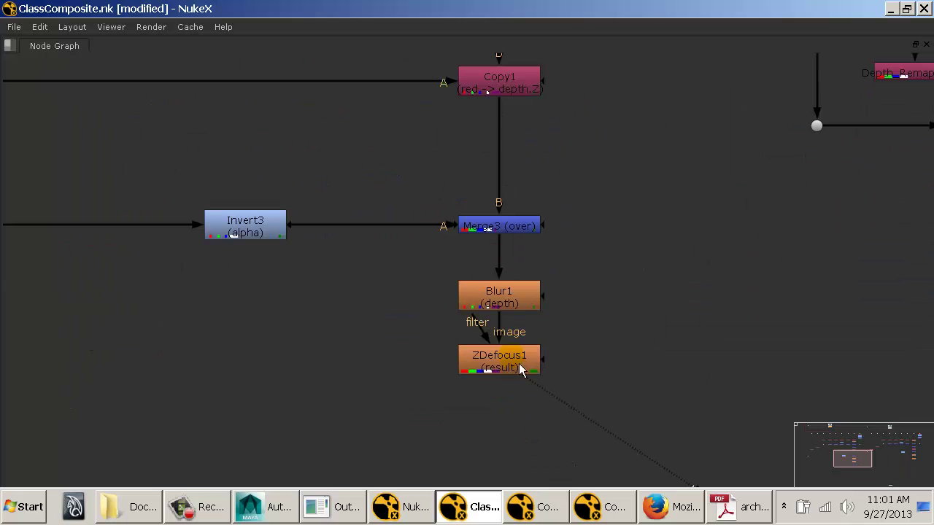
# Move ZDefocus1 slightly lower in the left branch, and shift ZDefocus2 and Blur2 further down below Merge4.
pyautogui.click(520, 374)
pyautogui.moveTo(516, 377); pyautogui.dragTo(521, 387)
pyautogui.moveTo(734, 342); pyautogui.dragTo(311, 315)
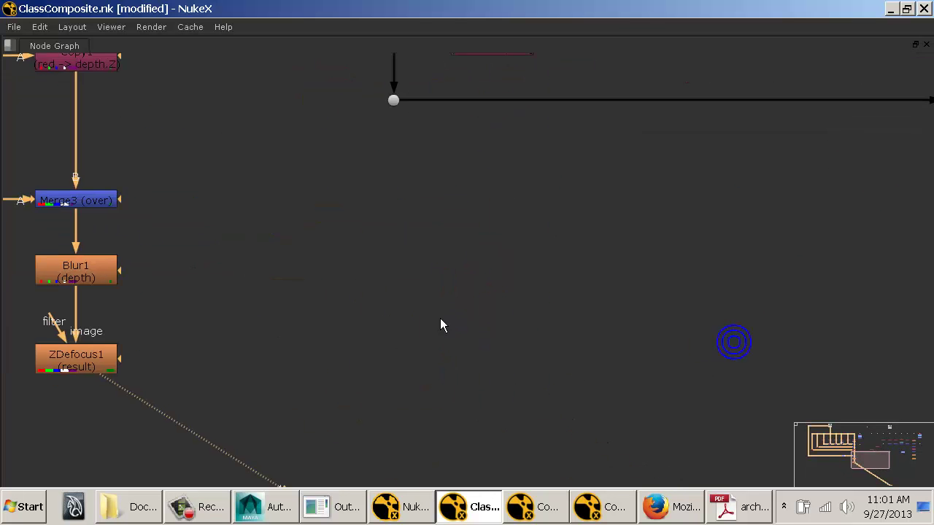
pyautogui.scroll(-4, 588, 297)
pyautogui.moveTo(623, 301); pyautogui.dragTo(360, 267)
pyautogui.moveTo(809, 249); pyautogui.dragTo(815, 286)
pyautogui.click(603, 330)
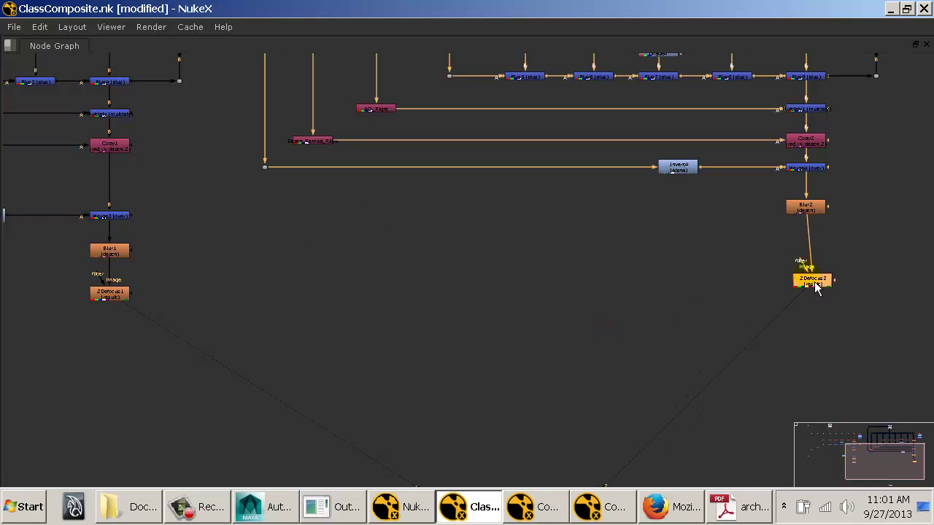
pyautogui.moveTo(816, 209); pyautogui.dragTo(818, 249)
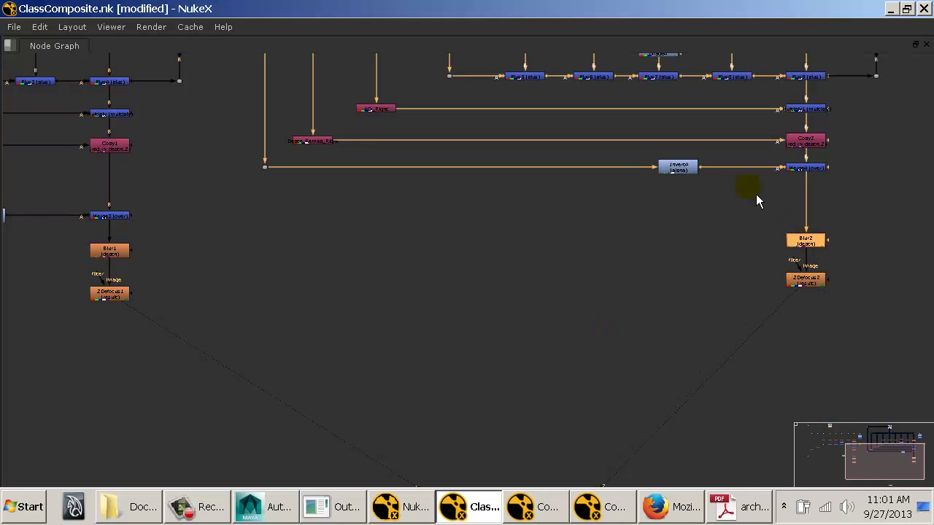
# Raise Read2 together with its corner dot to line up with Read1.
pyautogui.scroll(-2, 731, 256)
pyautogui.scroll(-1, 731, 253)
pyautogui.moveTo(678, 208); pyautogui.dragTo(790, 319)
pyautogui.scroll(-1, 764, 309)
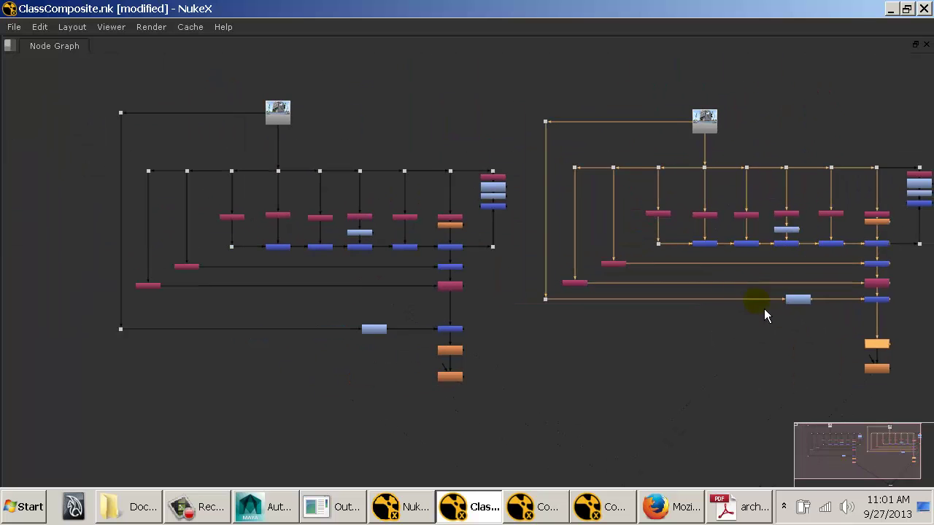
pyautogui.moveTo(742, 285); pyautogui.dragTo(665, 255)
pyautogui.moveTo(698, 144); pyautogui.dragTo(482, 128)
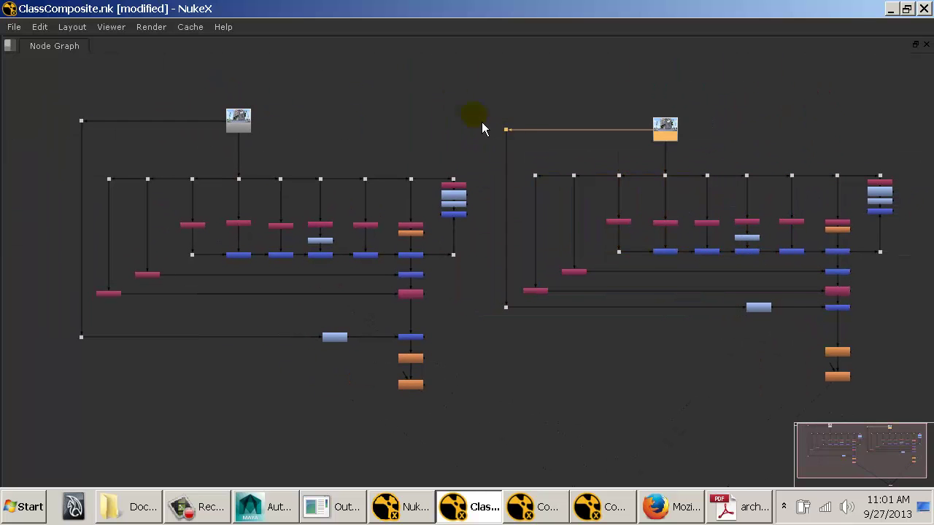
pyautogui.moveTo(668, 136); pyautogui.dragTo(670, 122)
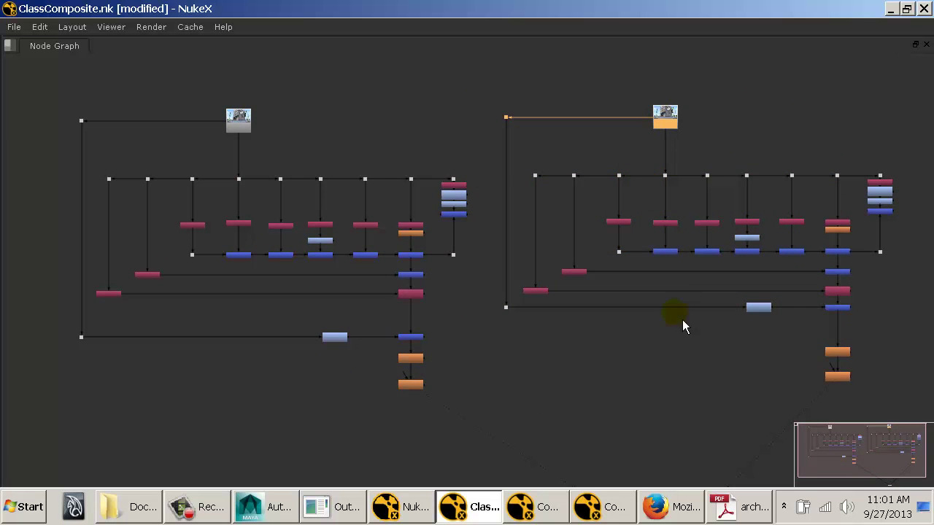
# Shift the right branch's pass network slightly down and lower its dot, Invert and Merge row to match the left branch's spacing.
pyautogui.moveTo(487, 162); pyautogui.dragTo(917, 300)
pyautogui.moveTo(881, 188); pyautogui.dragTo(896, 203)
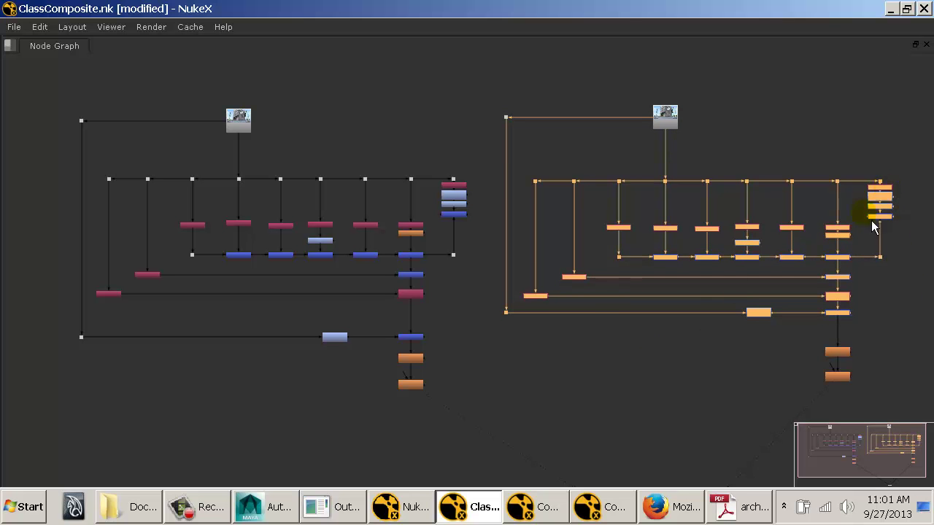
pyautogui.moveTo(499, 307); pyautogui.dragTo(854, 337)
pyautogui.click(706, 365)
pyautogui.moveTo(701, 377); pyautogui.dragTo(704, 327)
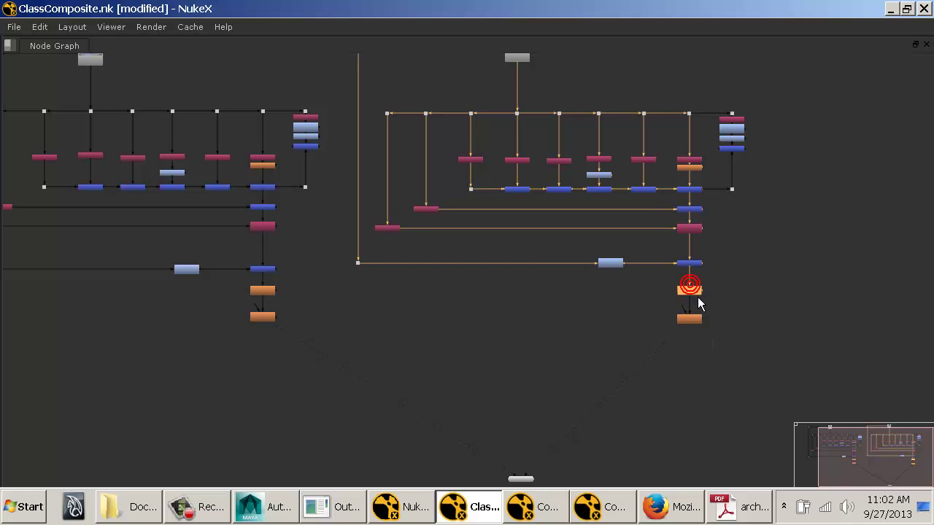
# Add a JoinViews node in the empty area between the two branches' ZDefocus nodes.
pyautogui.click(522, 335)
pyautogui.moveTo(450, 353); pyautogui.dragTo(458, 275)
pyautogui.scroll(3, 458, 275)
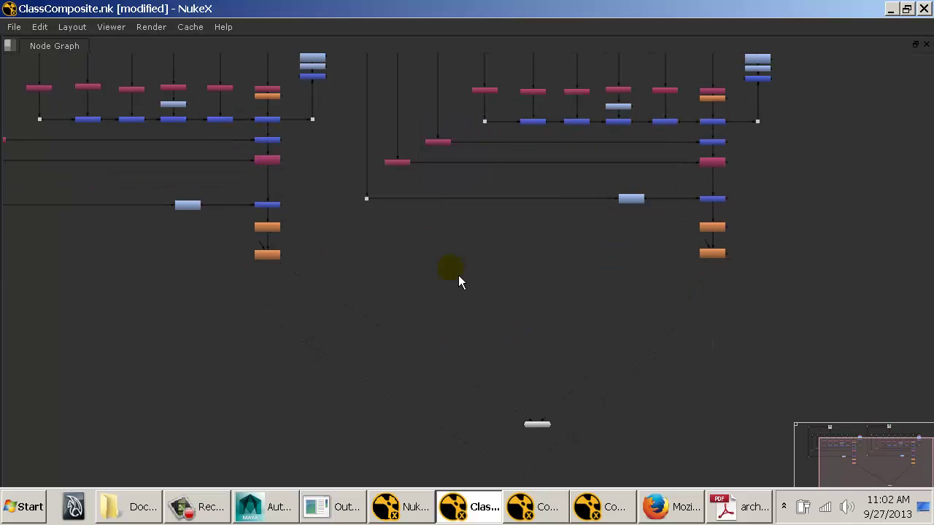
pyautogui.press('Tab')
pyautogui.write('join')
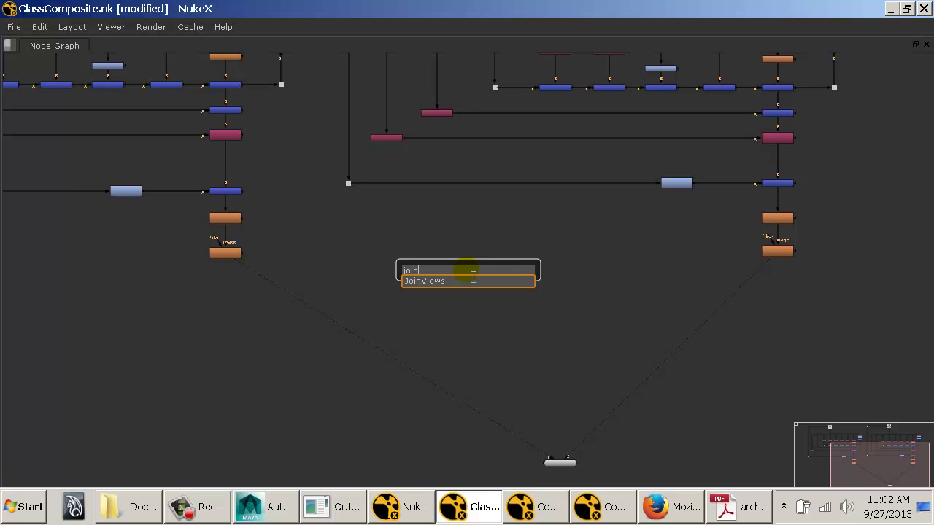
pyautogui.press('Return')
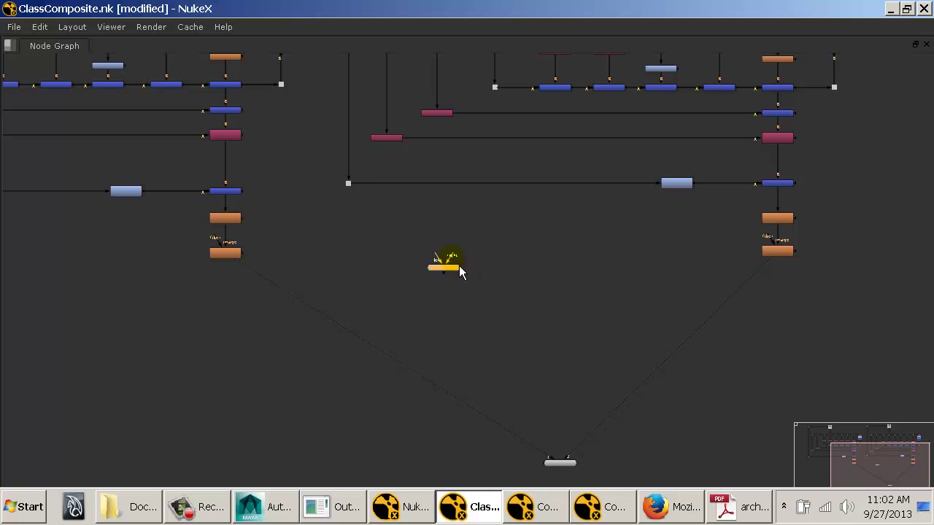
# Connect the JoinViews left input to ZDefocus1 and right input to ZDefocus2, and place the node lower between the branches.
pyautogui.moveTo(441, 263); pyautogui.dragTo(246, 263)
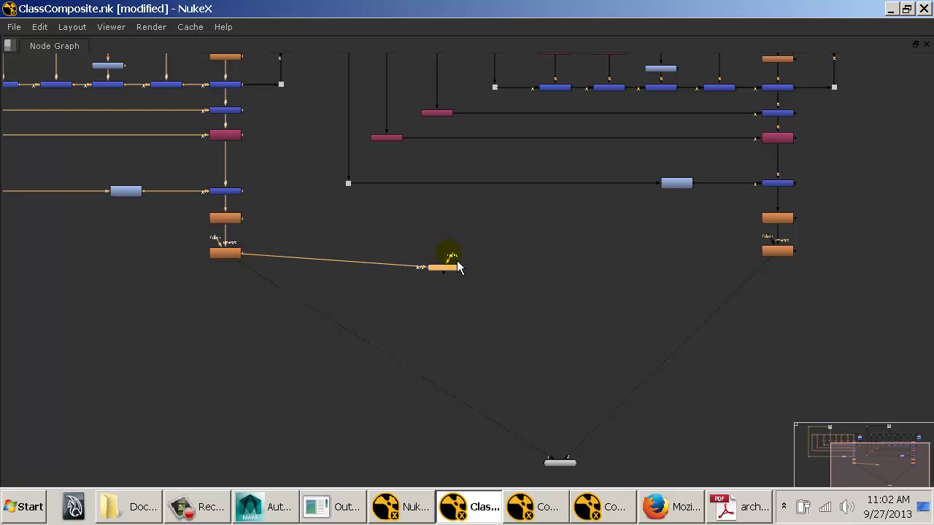
pyautogui.moveTo(457, 268); pyautogui.dragTo(792, 266)
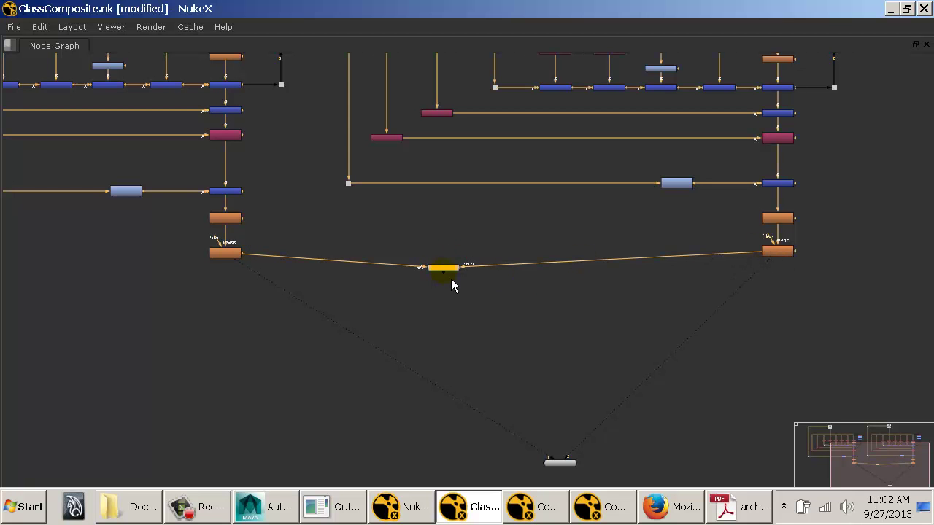
pyautogui.moveTo(450, 282); pyautogui.dragTo(496, 356)
# Compare the left and right views of the JoinViews result by alternating between them in the viewer.
pyautogui.press('space')
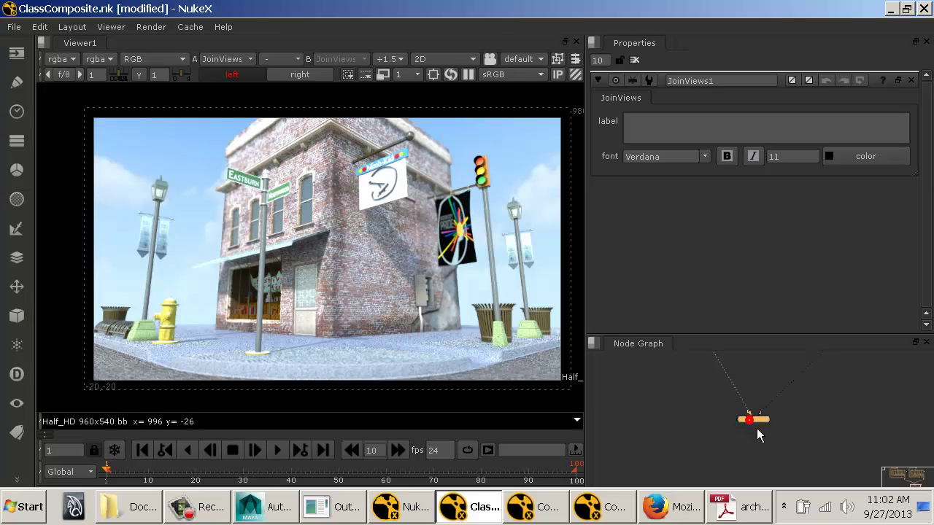
pyautogui.press("'")
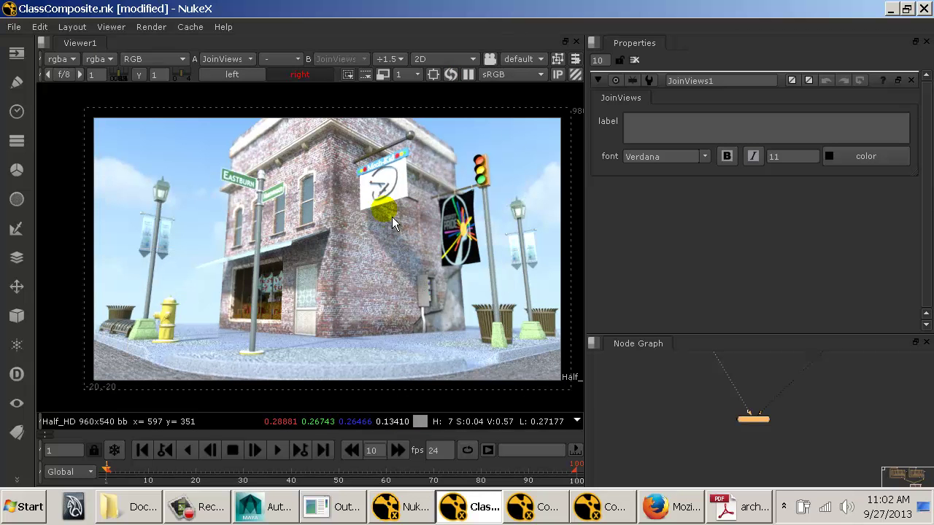
pyautogui.press(';')
pyautogui.press("'")
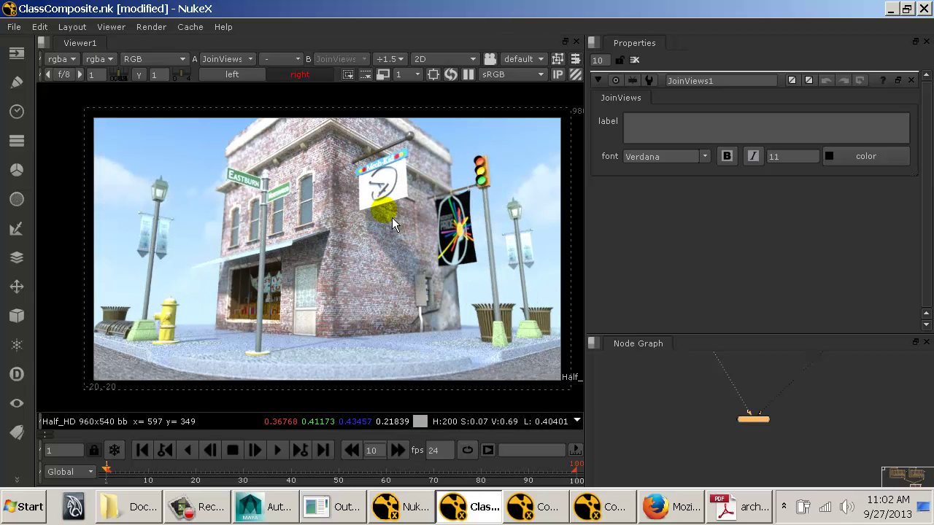
pyautogui.press(';')
pyautogui.press("'")
pyautogui.press(';')
pyautogui.scroll(5, 783, 447)
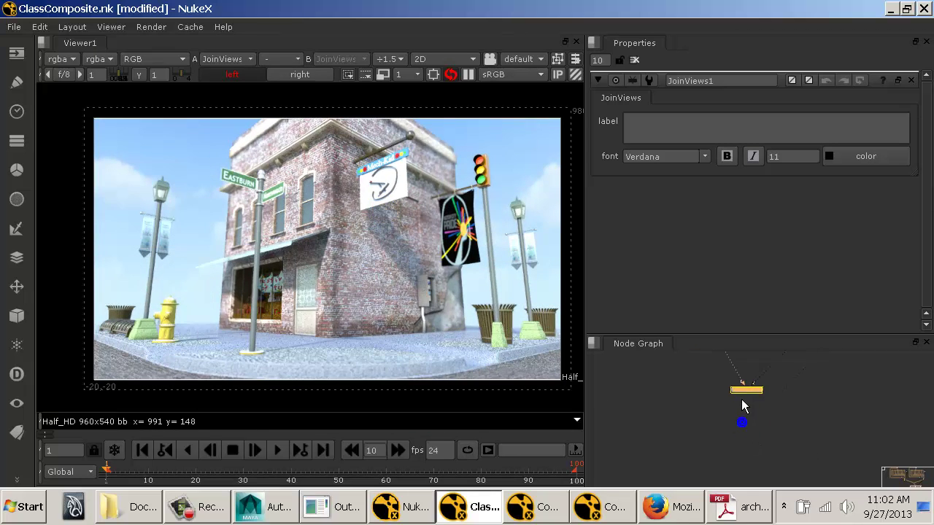
pyautogui.press('Tab')
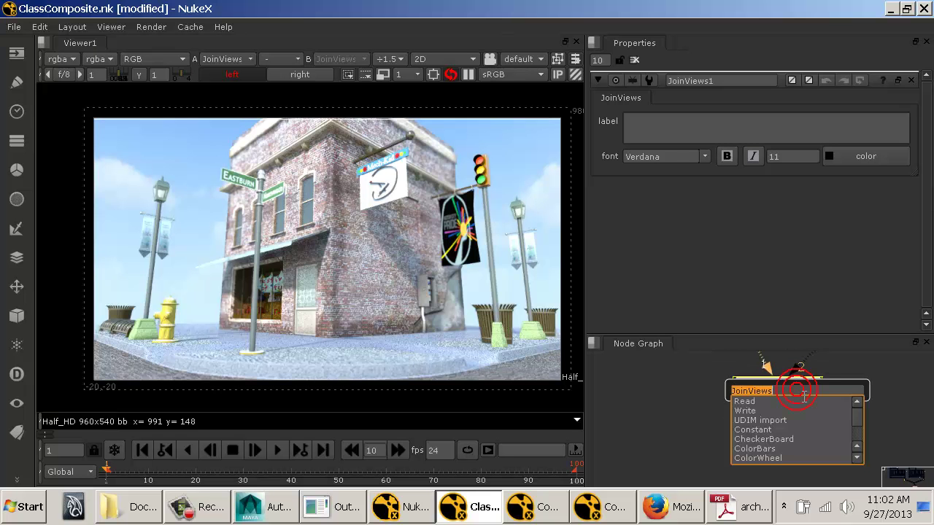
pyautogui.click(809, 351)
pyautogui.click(827, 357)
# Add an Anaglyph node directly below JoinViews1, feeding the viewer.
pyautogui.moveTo(844, 380); pyautogui.dragTo(841, 445)
pyautogui.moveTo(839, 402); pyautogui.dragTo(845, 462)
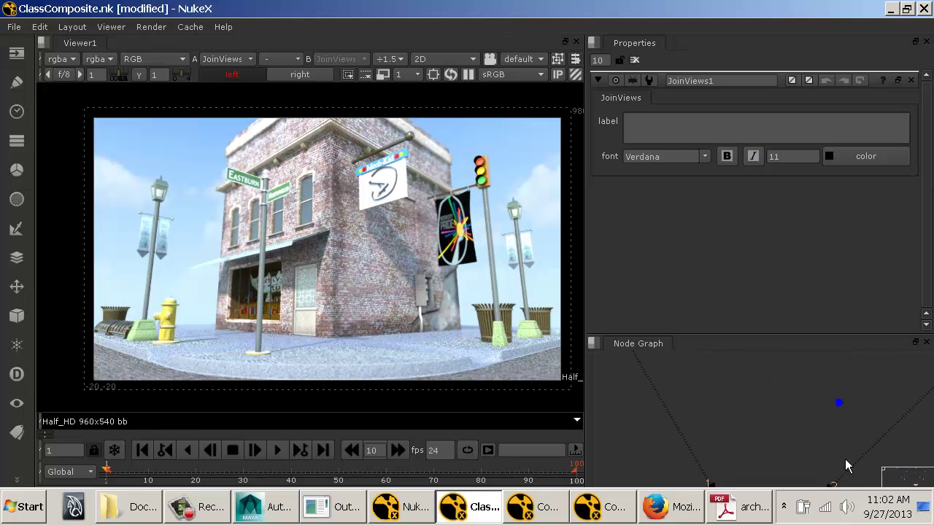
pyautogui.scroll(-5, 837, 438)
pyautogui.moveTo(798, 396); pyautogui.dragTo(776, 483)
pyautogui.click(713, 439)
pyautogui.click(719, 438)
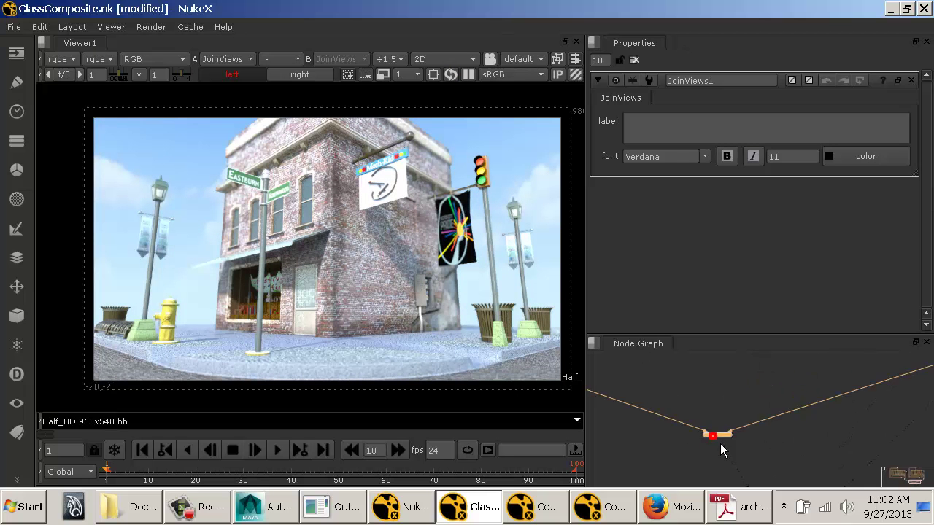
pyautogui.scroll(4, 737, 403)
pyautogui.press('Tab')
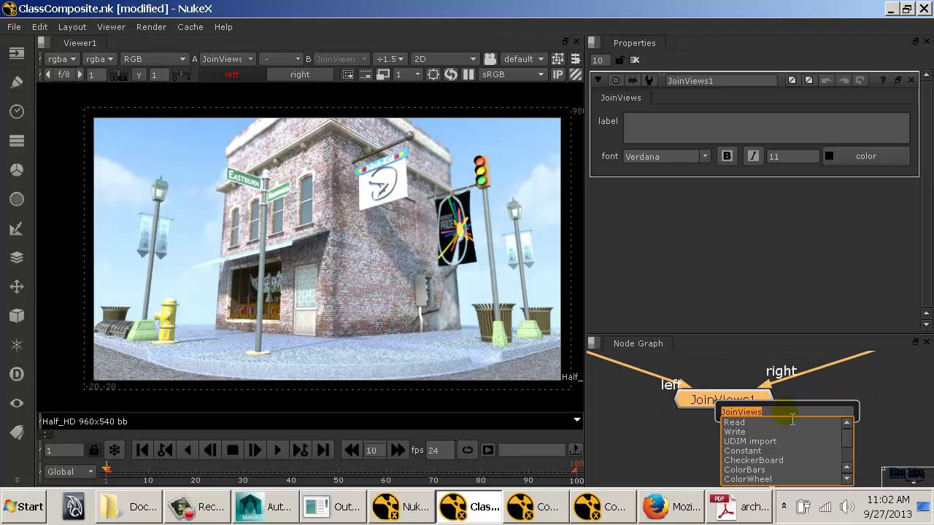
pyautogui.write('ana')
pyautogui.click(788, 422)
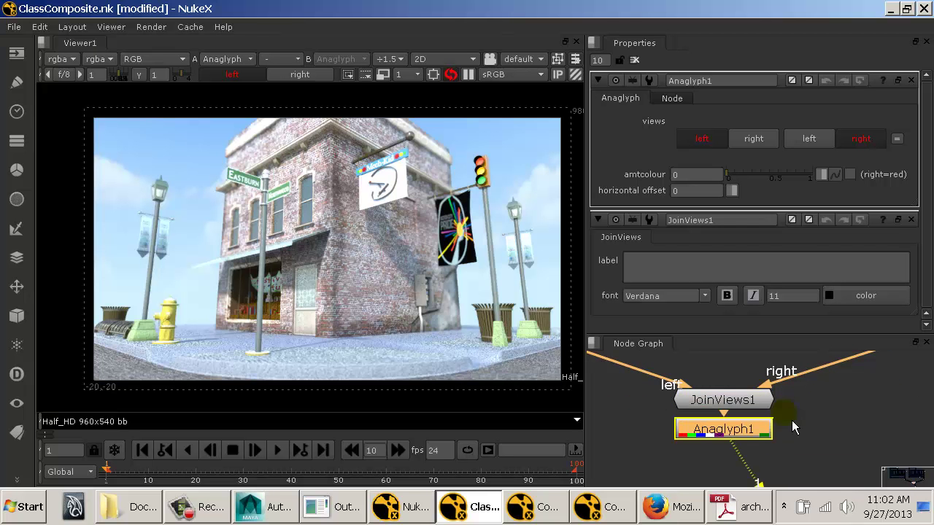
# Set the Anaglyph node's amtcolour to 1, place the node slightly lower under JoinViews1, and inspect the anaglyph image at full viewer size.
pyautogui.moveTo(728, 176); pyautogui.dragTo(822, 185)
pyautogui.moveTo(746, 437)
pyautogui.mouseDown()
pyautogui.moveTo(704, 466)
pyautogui.moveTo(746, 452)
pyautogui.mouseUp()
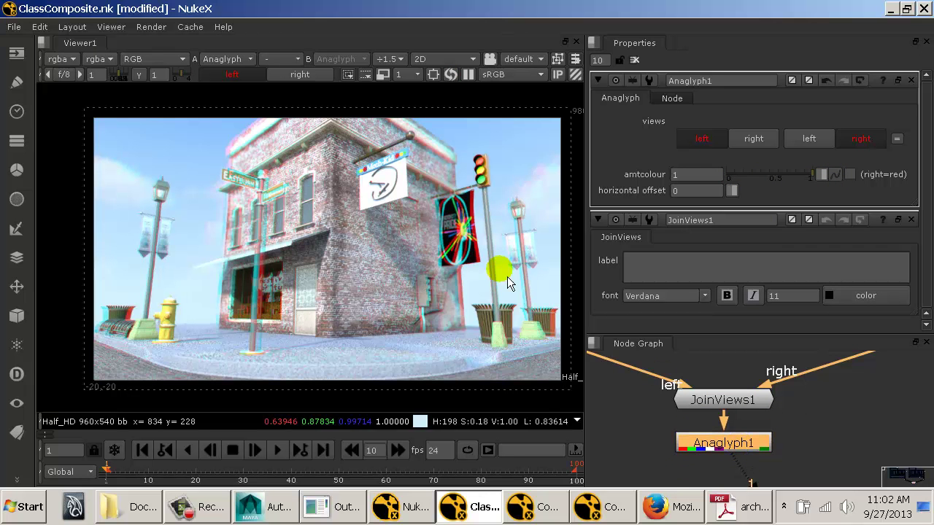
pyautogui.click(446, 300)
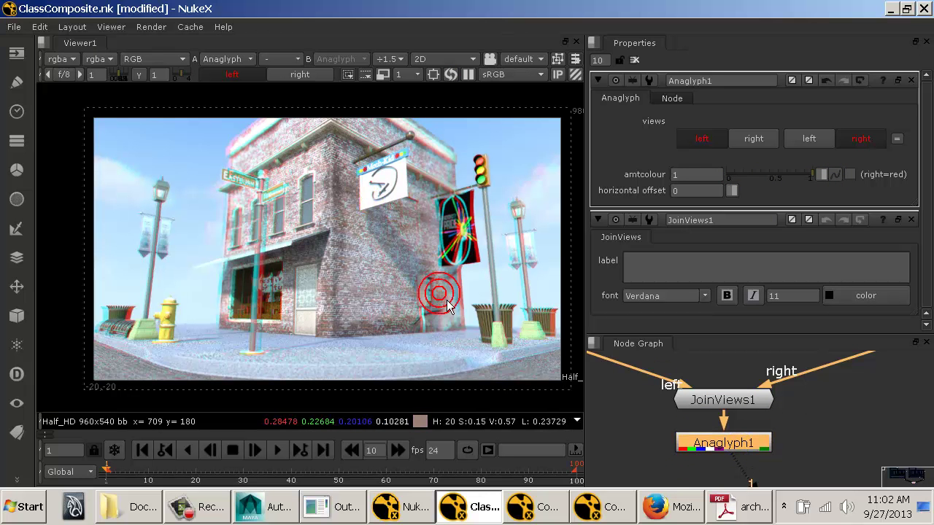
pyautogui.press('space')
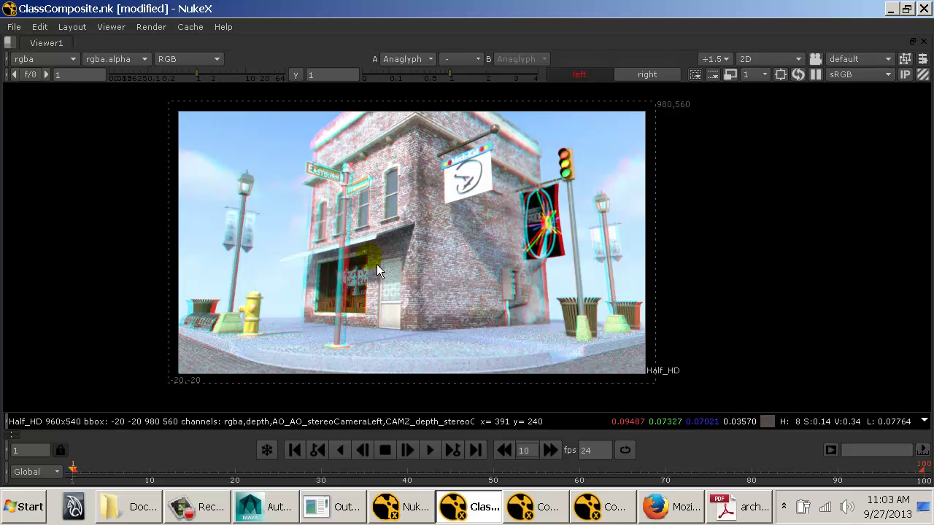
pyautogui.press('space')
pyautogui.moveTo(467, 332); pyautogui.dragTo(321, 318)
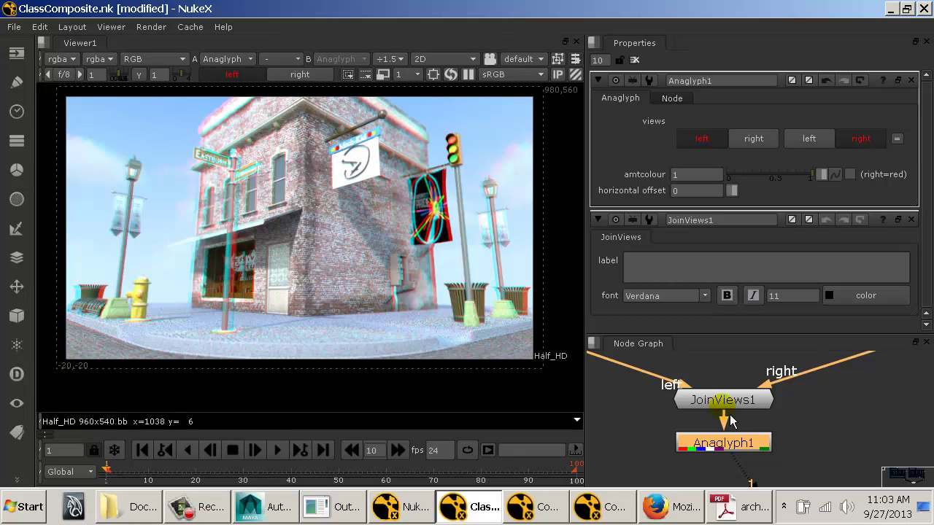
# Add a ReConverge node directly below Anaglyph1.
pyautogui.moveTo(751, 453); pyautogui.dragTo(760, 416)
pyautogui.press('Tab')
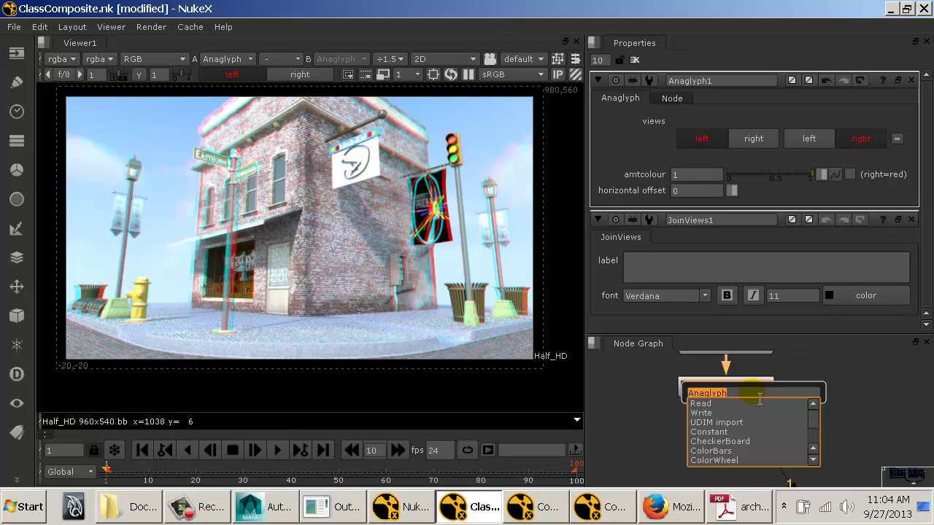
pyautogui.press('Return')
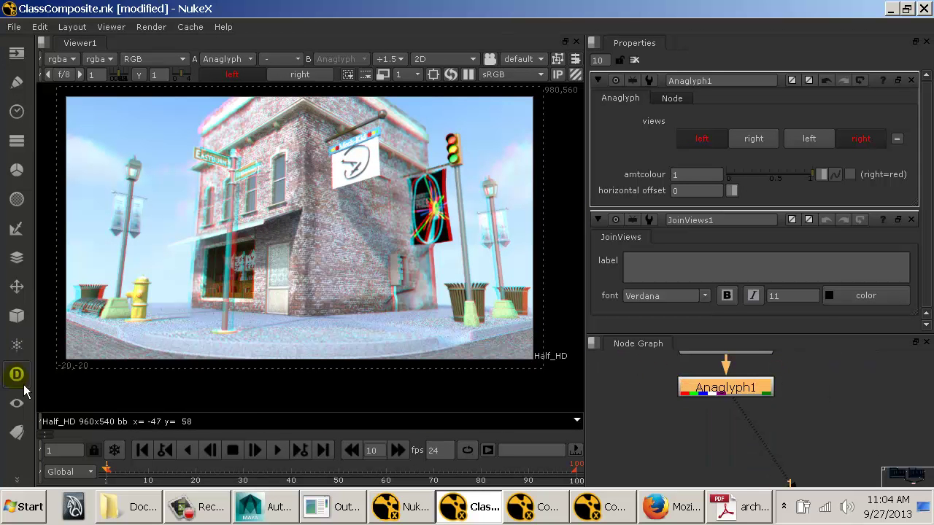
pyautogui.click(26, 416)
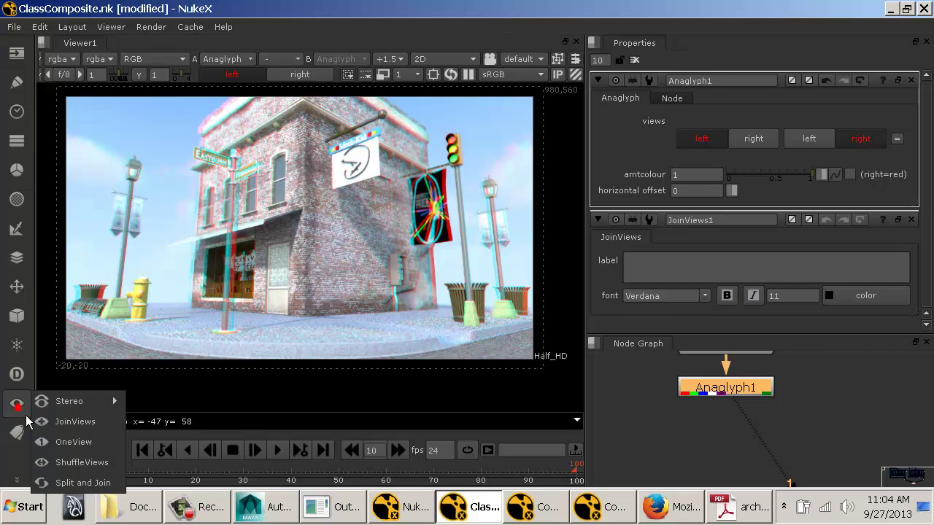
pyautogui.moveTo(80, 401)
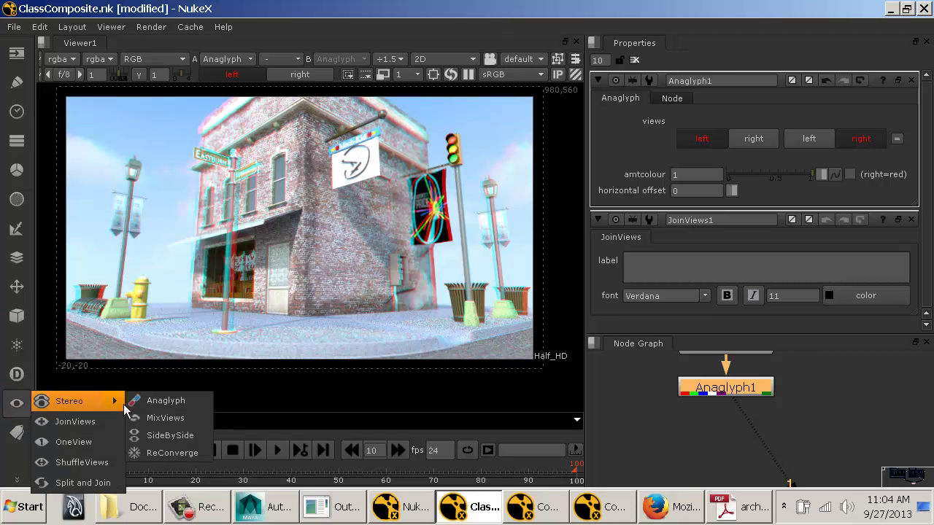
pyautogui.click(182, 453)
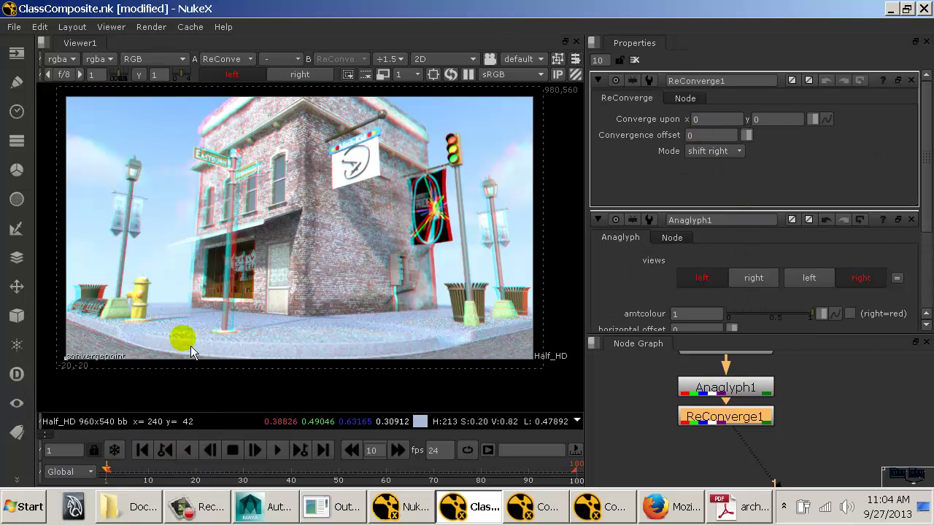
# Try converging at x 486, y 226 on the building corner with a convergence offset of -20, and delete the ReConverge node.
pyautogui.moveTo(67, 357); pyautogui.dragTo(310, 259)
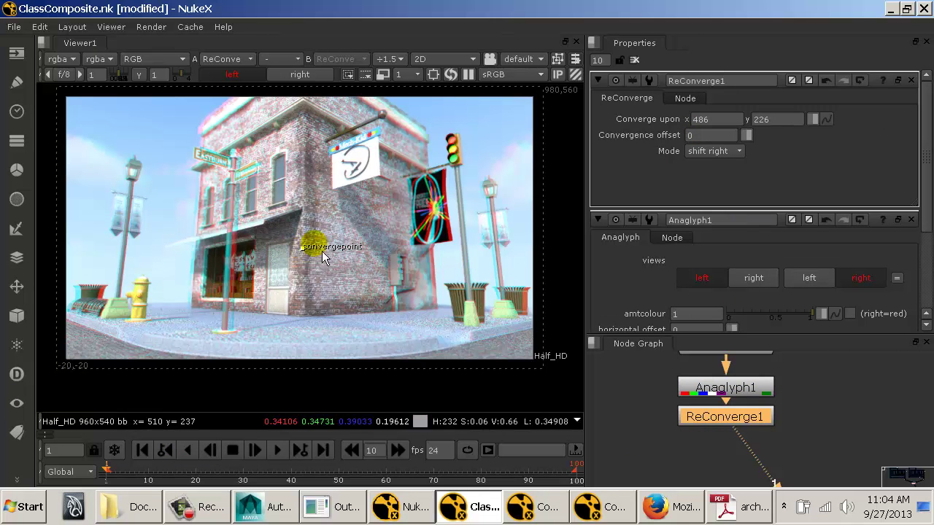
pyautogui.click(709, 137)
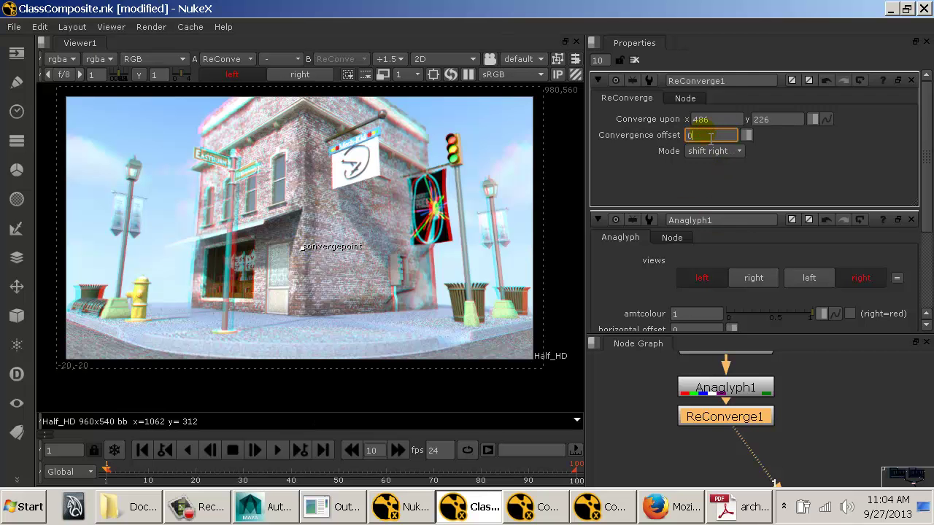
pyautogui.write('-9')
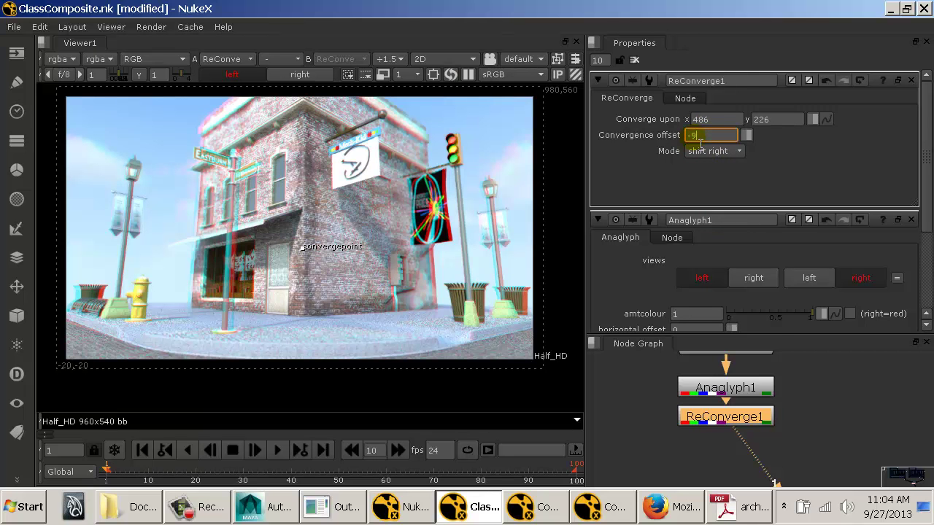
pyautogui.click(718, 419)
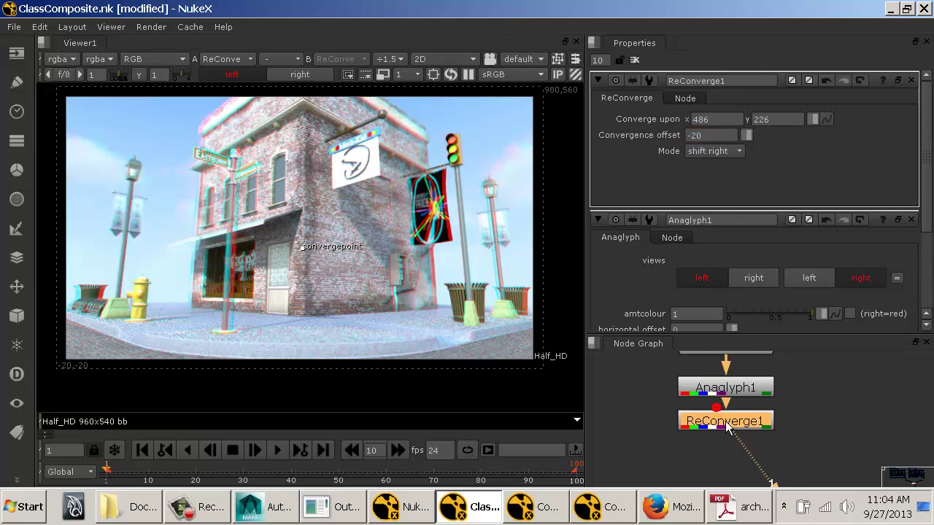
pyautogui.press('Delete')
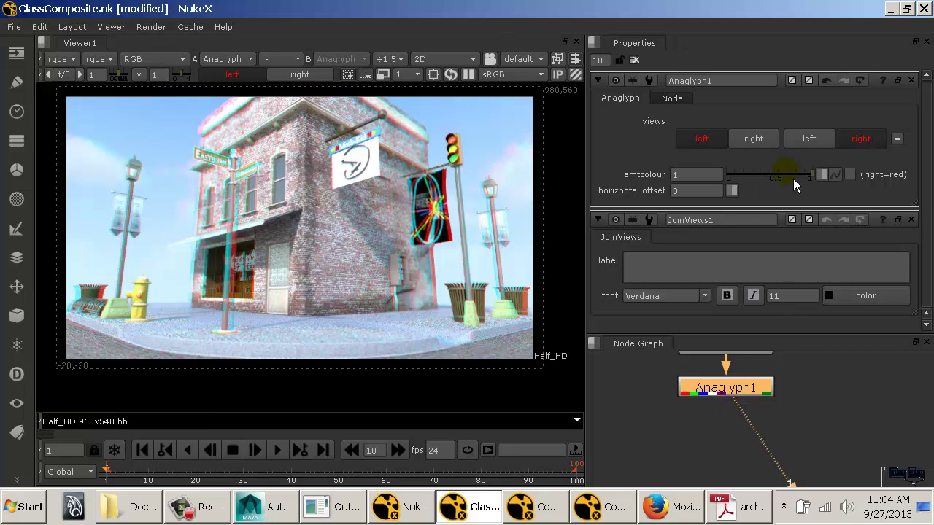
pyautogui.moveTo(795, 186); pyautogui.dragTo(864, 190)
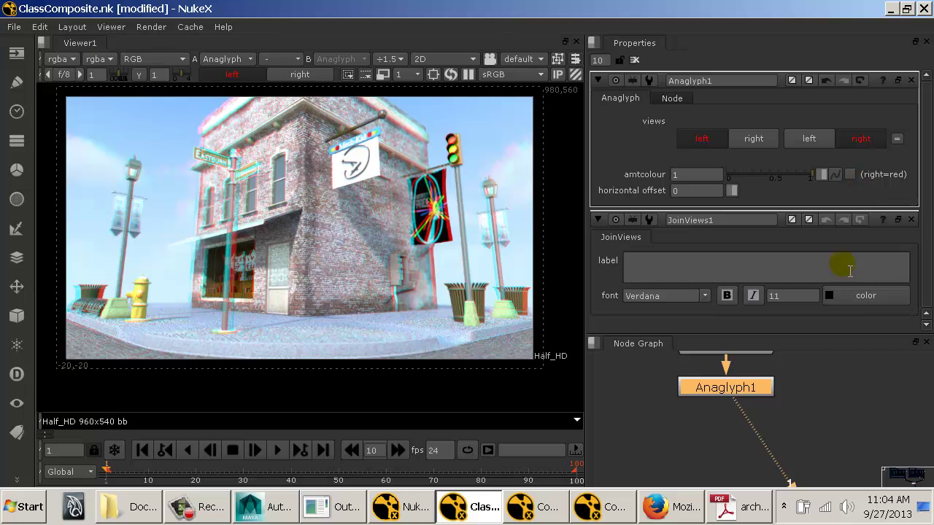
pyautogui.click(780, 405)
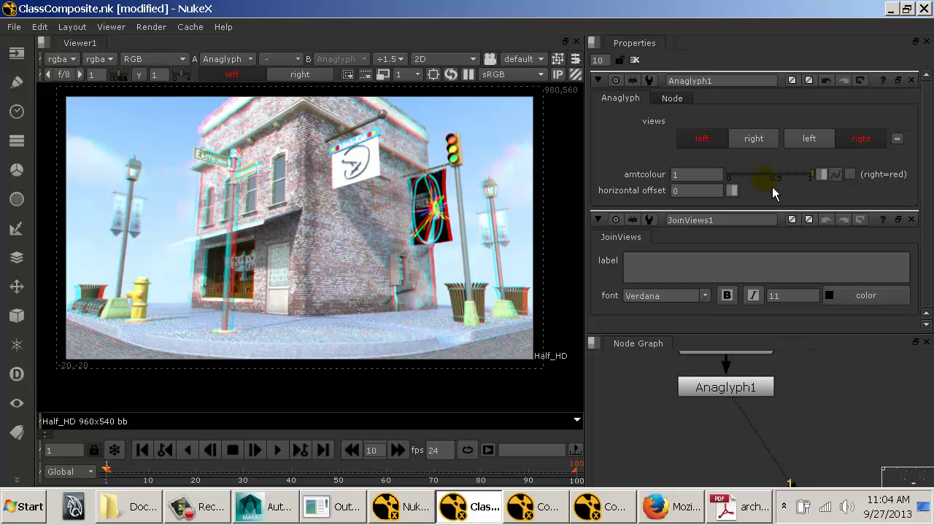
pyautogui.moveTo(443, 217); pyautogui.dragTo(443, 232)
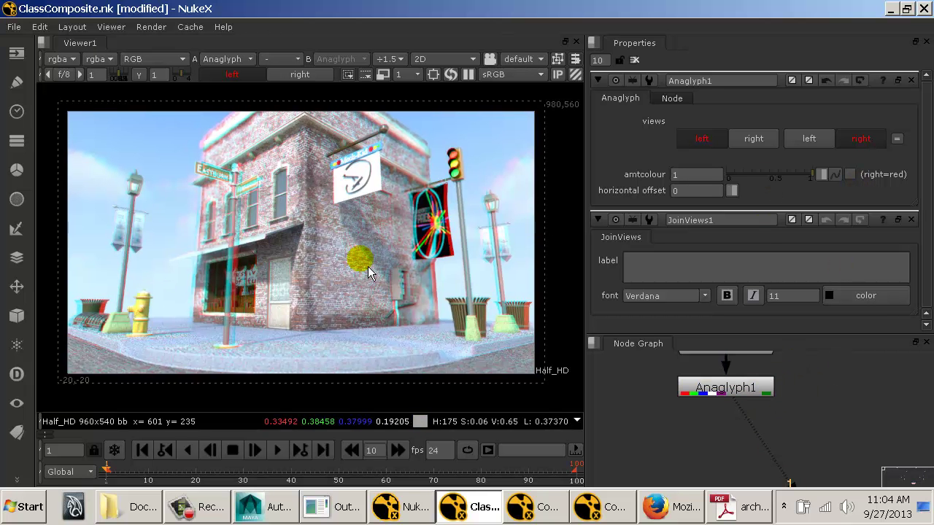
# Add a Write node after Anaglyph1 and place it a little lower in the node graph.
pyautogui.click(790, 422)
pyautogui.press('space')
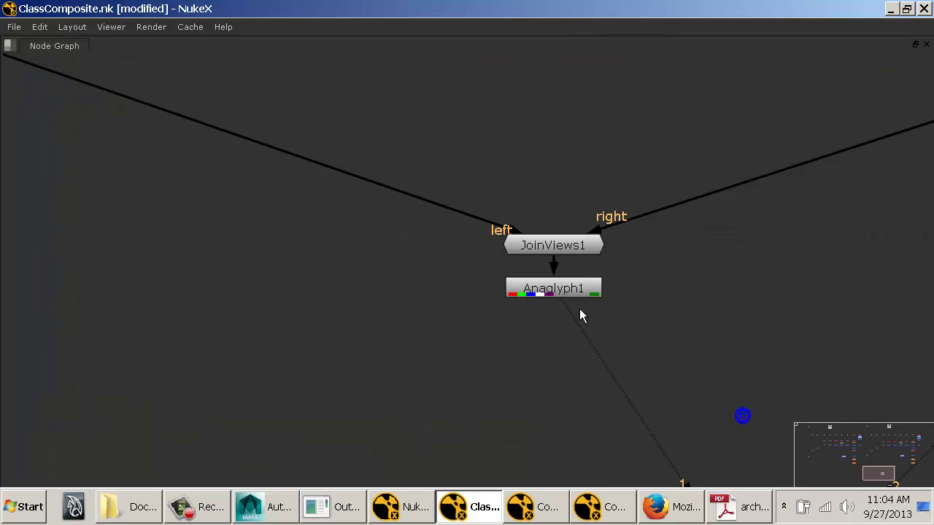
pyautogui.click(574, 292)
pyautogui.press('Tab')
pyautogui.write('w')
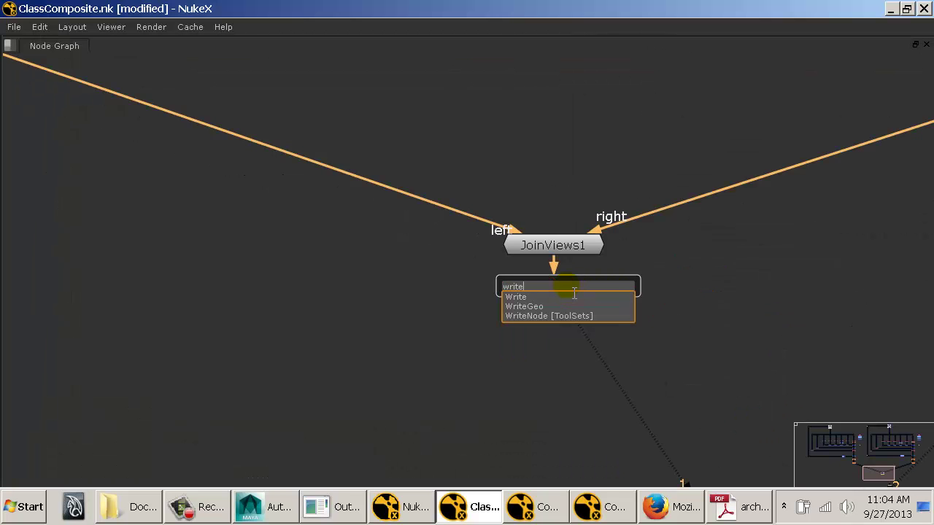
pyautogui.write('rite')
pyautogui.press('Return')
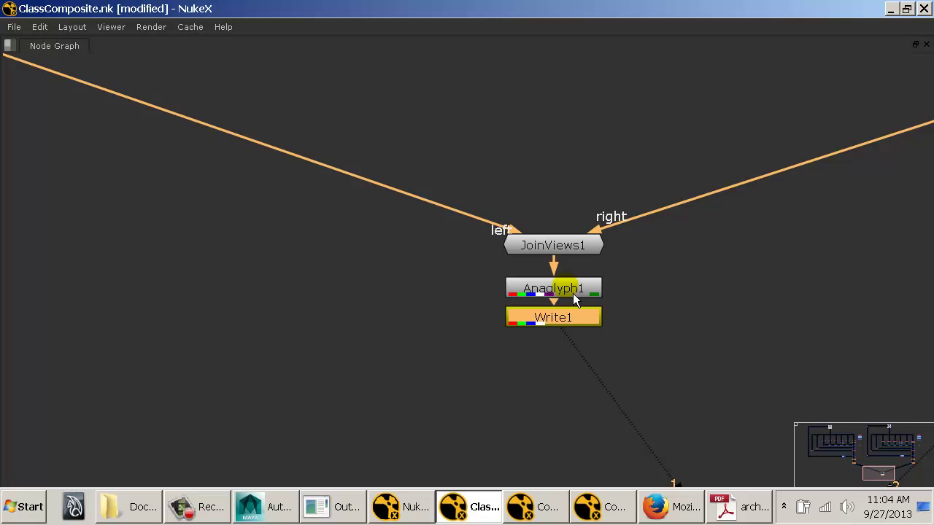
pyautogui.press('space')
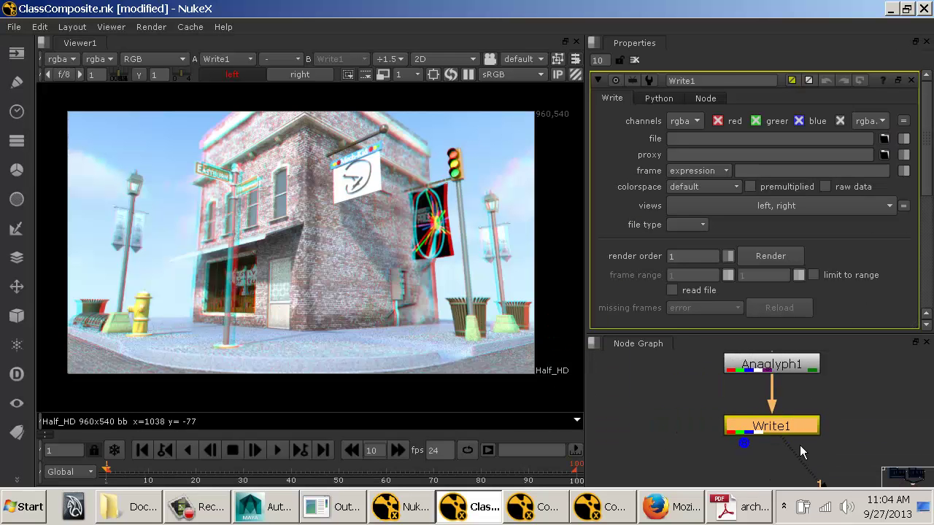
# Choose the Write node's output location by browsing from the home folder to the street-corner project folder under 2520/work.
pyautogui.click(884, 138)
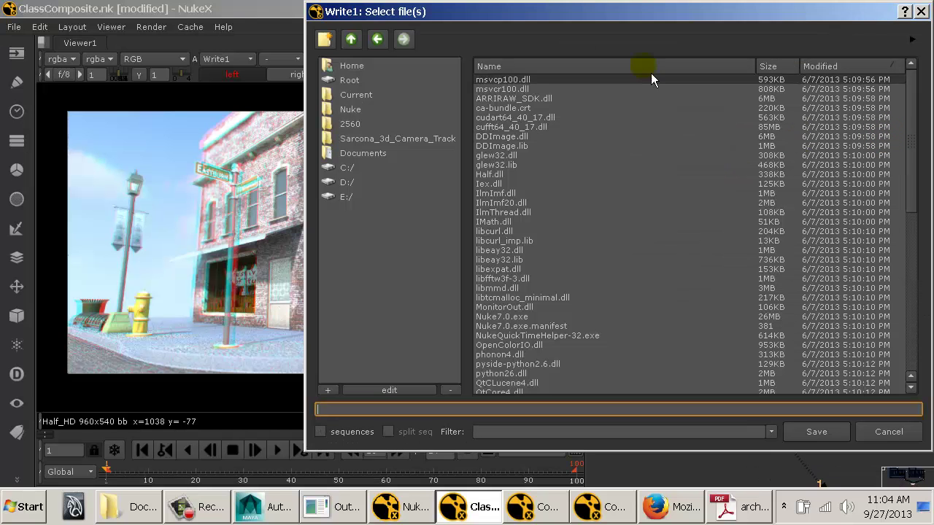
pyautogui.click(406, 40)
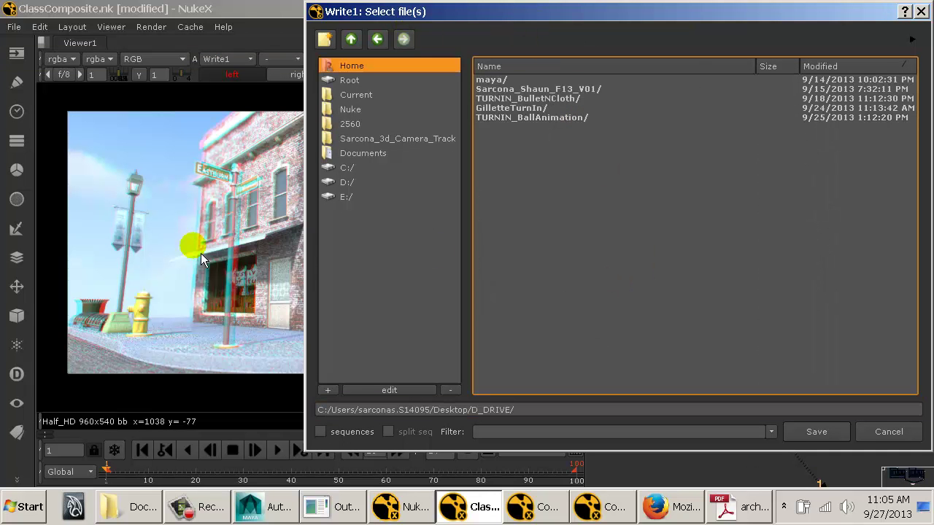
pyautogui.click(633, 413)
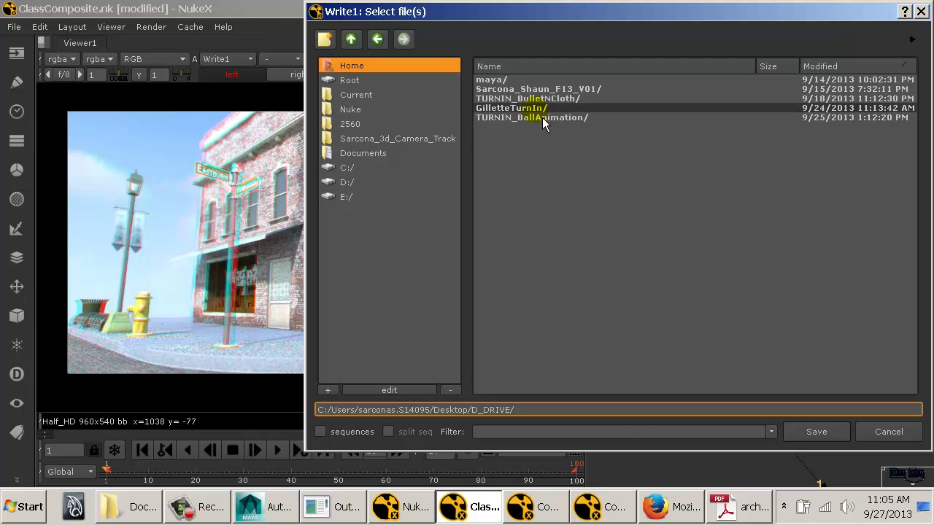
pyautogui.doubleClick(514, 89)
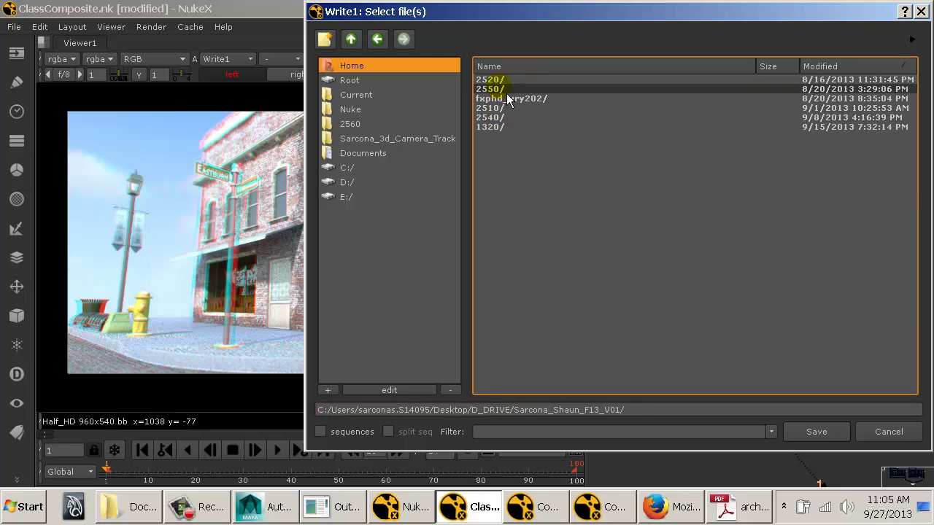
pyautogui.doubleClick(503, 80)
pyautogui.doubleClick(512, 89)
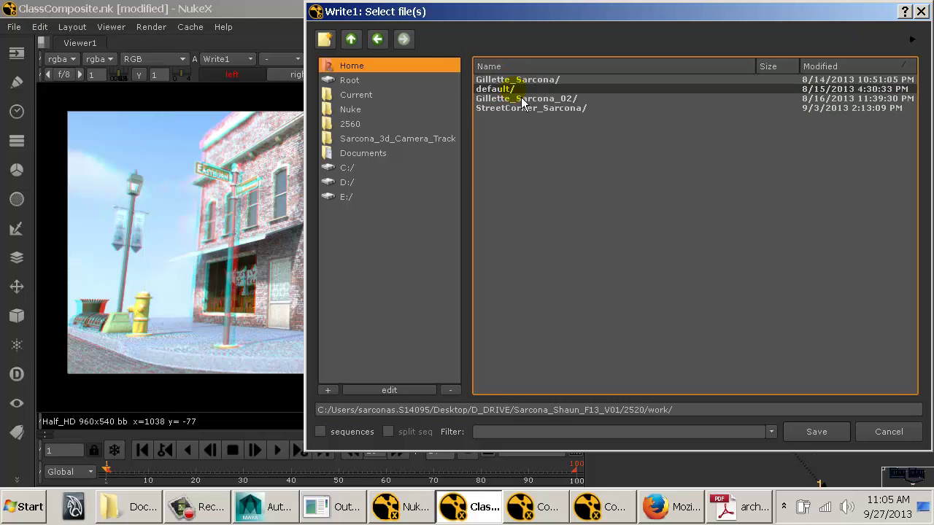
pyautogui.doubleClick(520, 108)
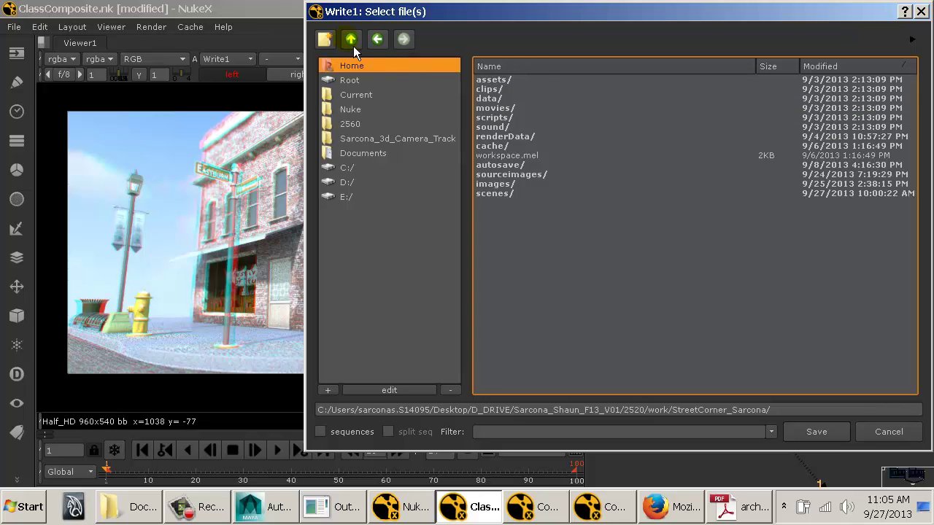
# Create a new folder named NukeOut inside the street-corner project folder.
pyautogui.click(325, 39)
pyautogui.write('Nuk')
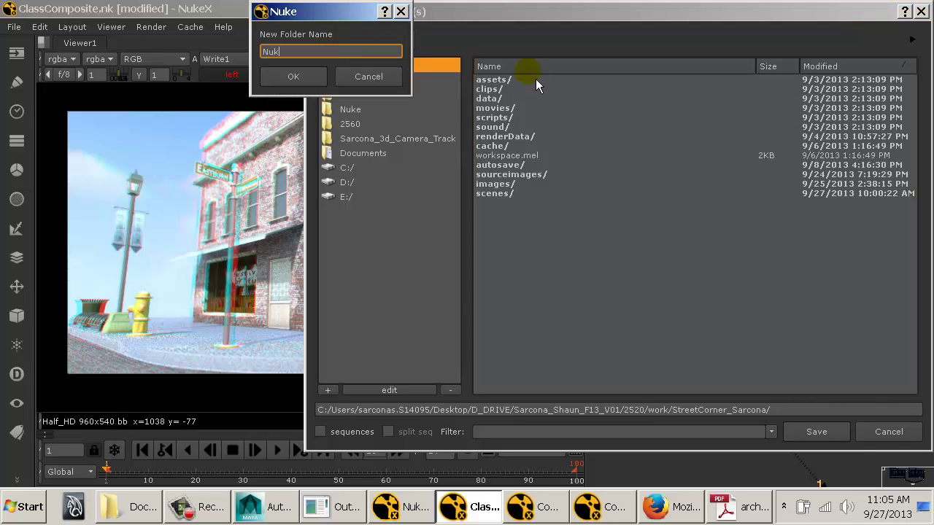
pyautogui.write('eOut')
pyautogui.press('Return')
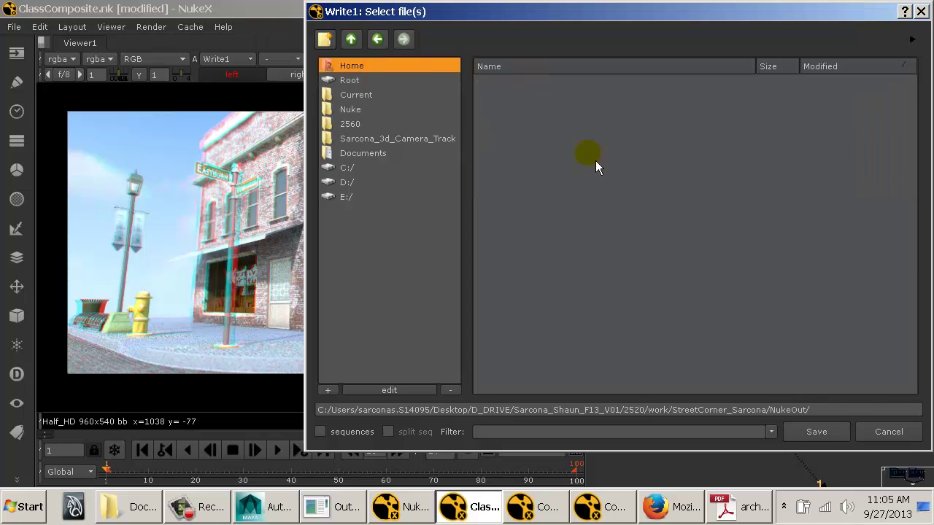
# Name the output file Anaglyph.####.tif in the NukeOut folder and save the path to the Write node.
pyautogui.click(850, 411)
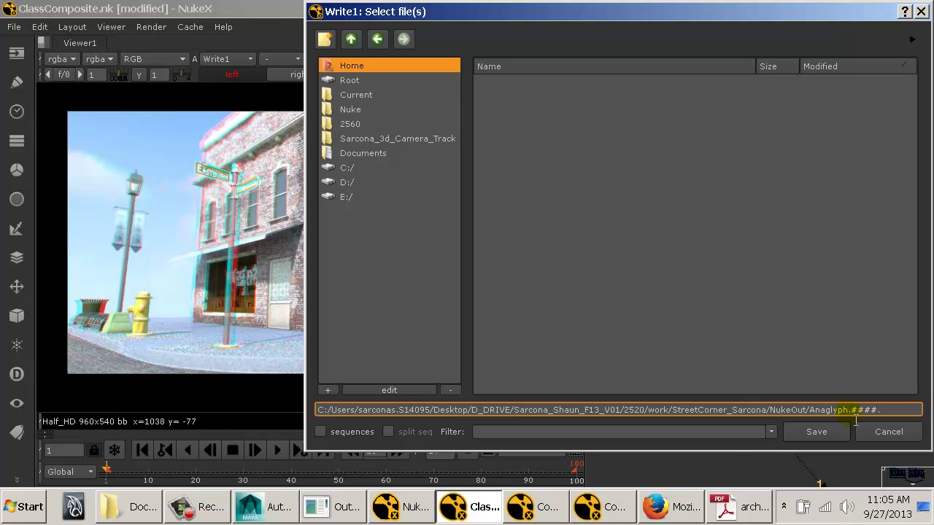
pyautogui.write('if')
pyautogui.press('Return')
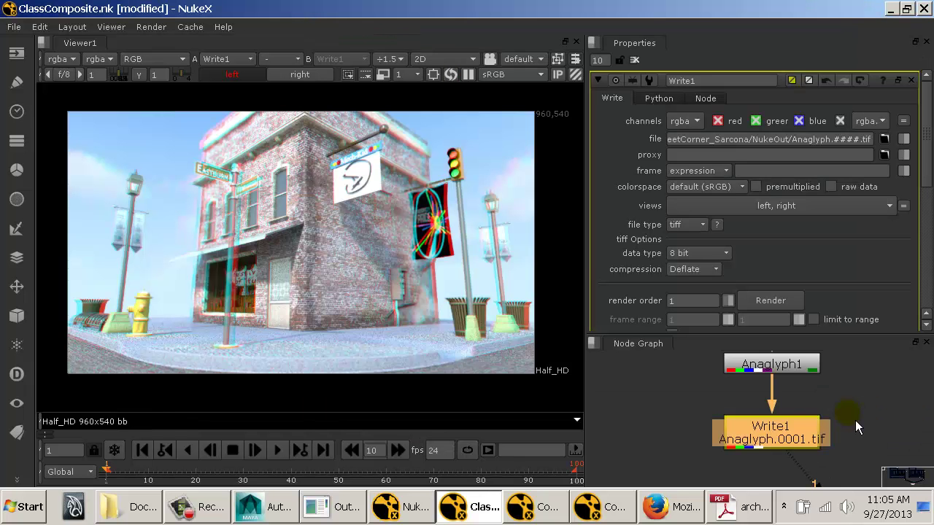
# Check the composite's alpha channel in the viewer and set the Write node's output channels to rgb.
pyautogui.click(687, 119)
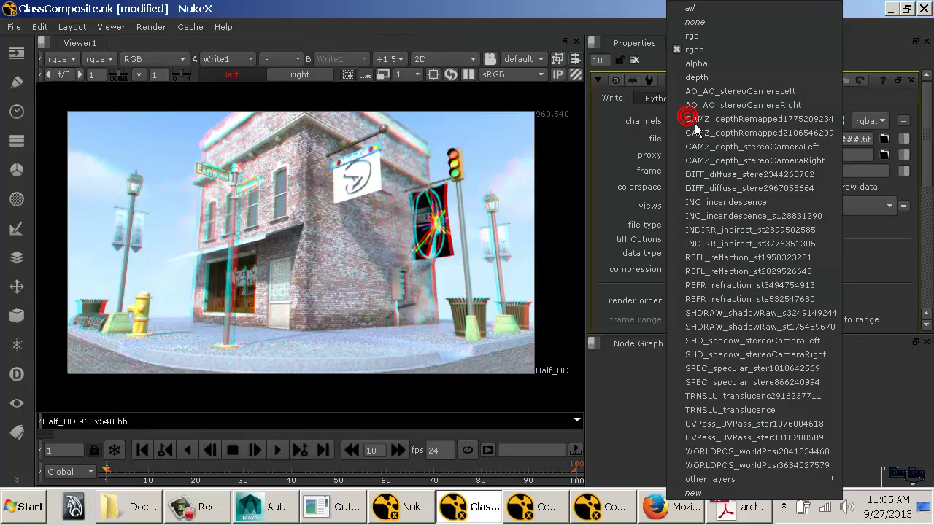
pyautogui.click(697, 49)
pyautogui.press('a')
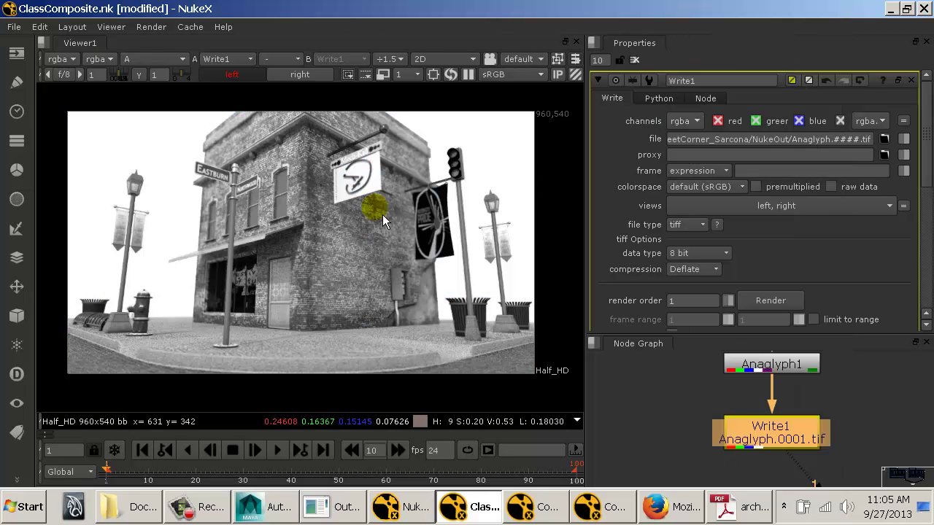
pyautogui.press('a')
pyautogui.press('a')
pyautogui.press('a')
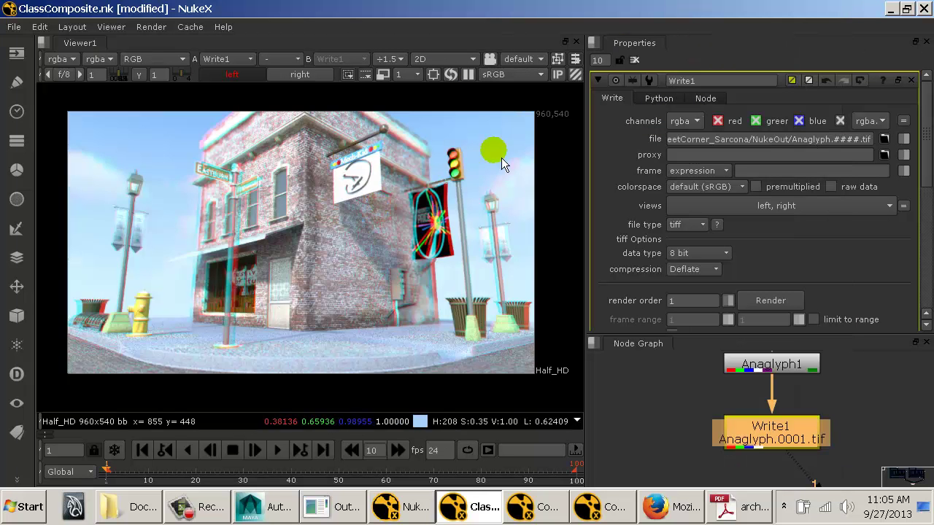
pyautogui.click(685, 121)
pyautogui.click(701, 40)
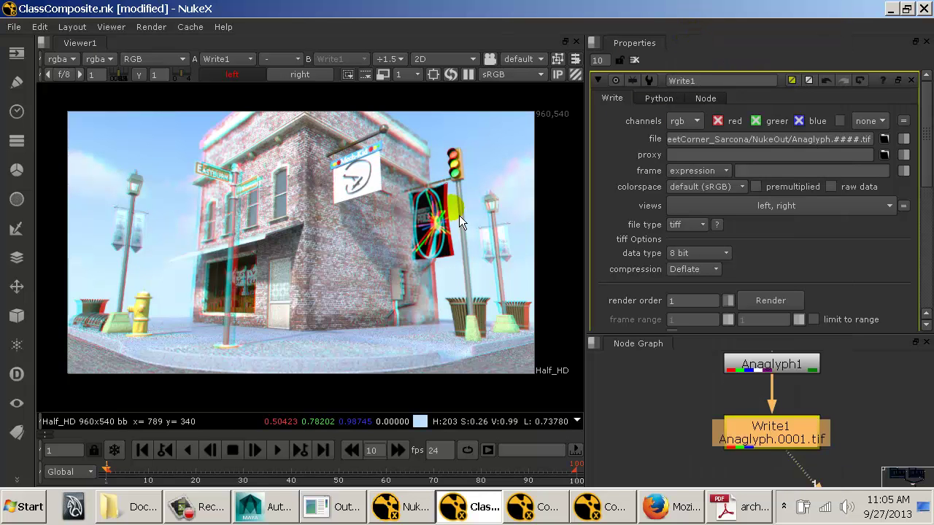
# Toggle the viewer's alpha display, reveal the panel below the timeline, and scrub the early frames before returning to frame 1.
pyautogui.press('a')
pyautogui.press('a')
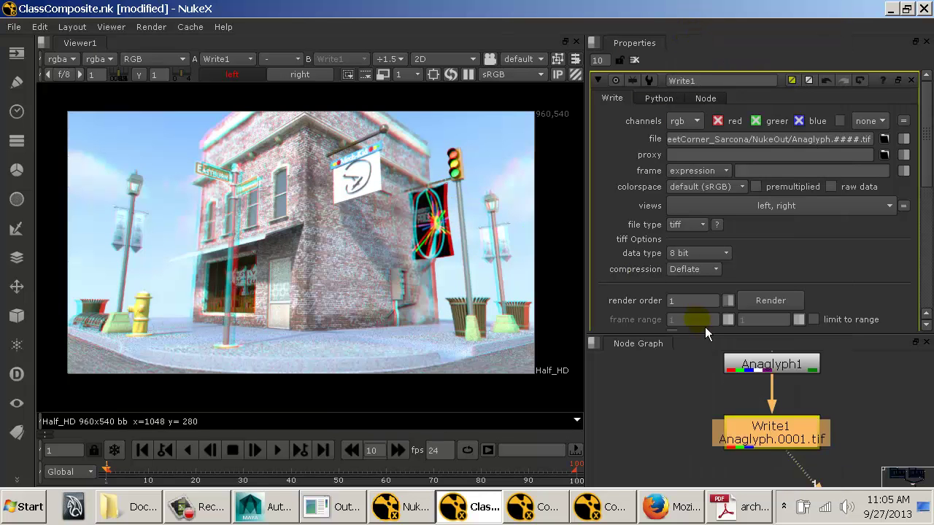
pyautogui.click(767, 430)
pyautogui.moveTo(792, 456); pyautogui.dragTo(775, 440)
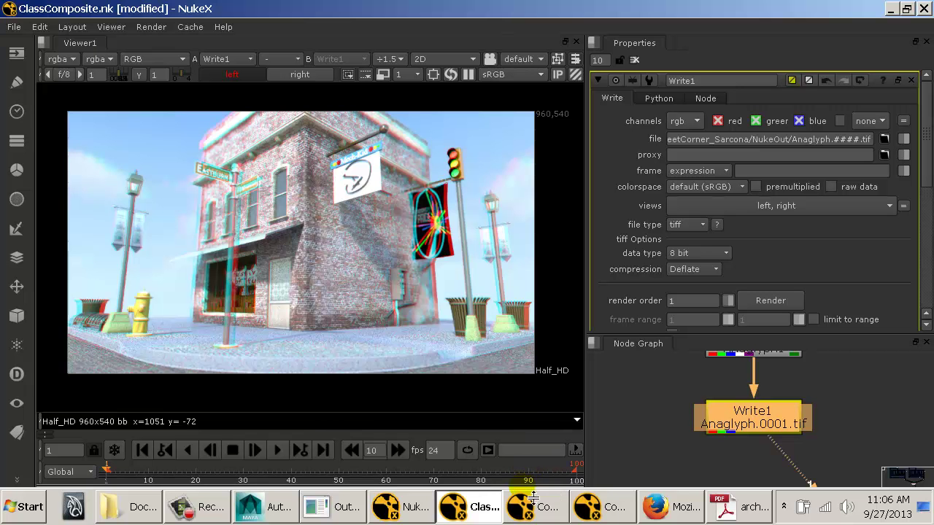
pyautogui.moveTo(533, 496); pyautogui.dragTo(515, 473)
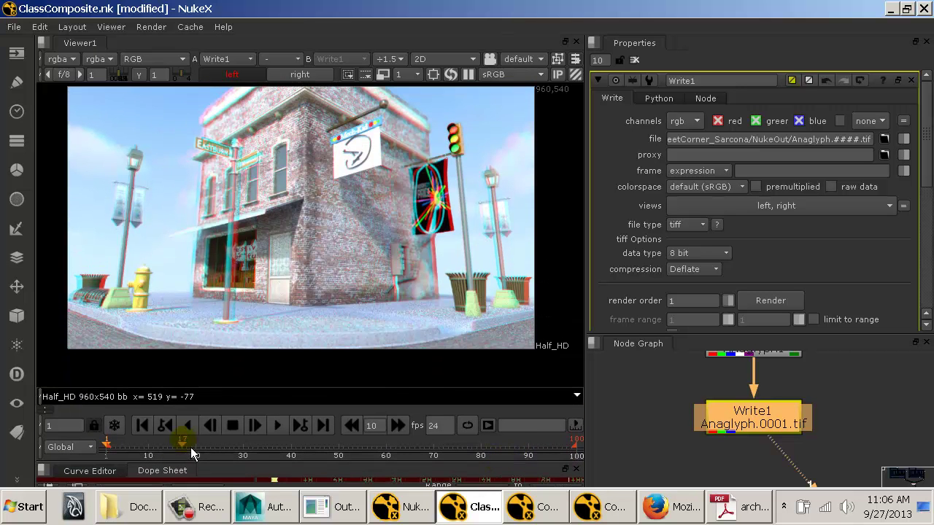
pyautogui.moveTo(194, 454); pyautogui.dragTo(152, 446)
pyautogui.click(144, 424)
# Paste a copy of the anaglyph's Write node beneath ZDefocus1 and connect it to that node's output.
pyautogui.moveTo(755, 437)
pyautogui.mouseDown()
pyautogui.moveTo(745, 446)
pyautogui.moveTo(750, 433)
pyautogui.mouseUp()
pyautogui.moveTo(779, 407); pyautogui.dragTo(736, 460)
pyautogui.moveTo(744, 426); pyautogui.dragTo(849, 463)
pyautogui.press('space')
pyautogui.moveTo(573, 380); pyautogui.dragTo(675, 299)
pyautogui.scroll(-5, 664, 300)
pyautogui.moveTo(497, 295); pyautogui.dragTo(566, 381)
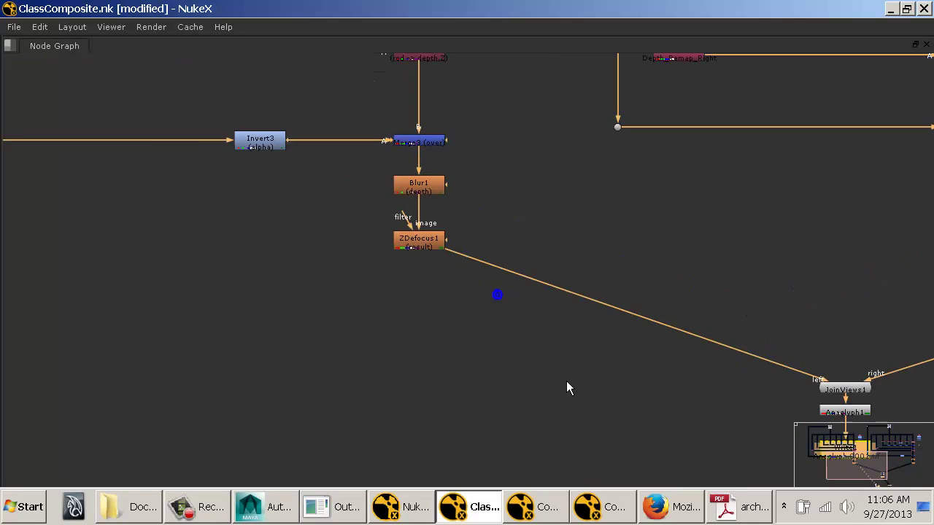
pyautogui.moveTo(758, 414); pyautogui.dragTo(632, 401)
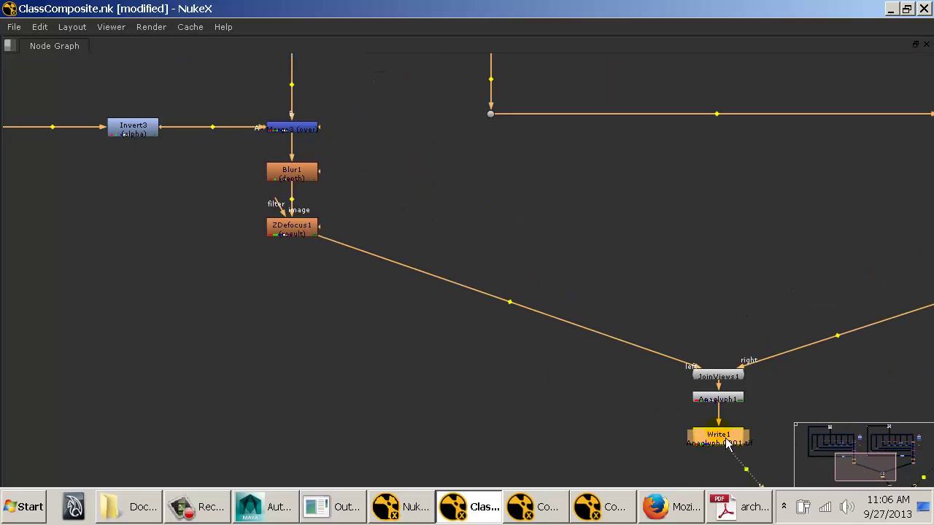
pyautogui.click(329, 317)
pyautogui.press('w')
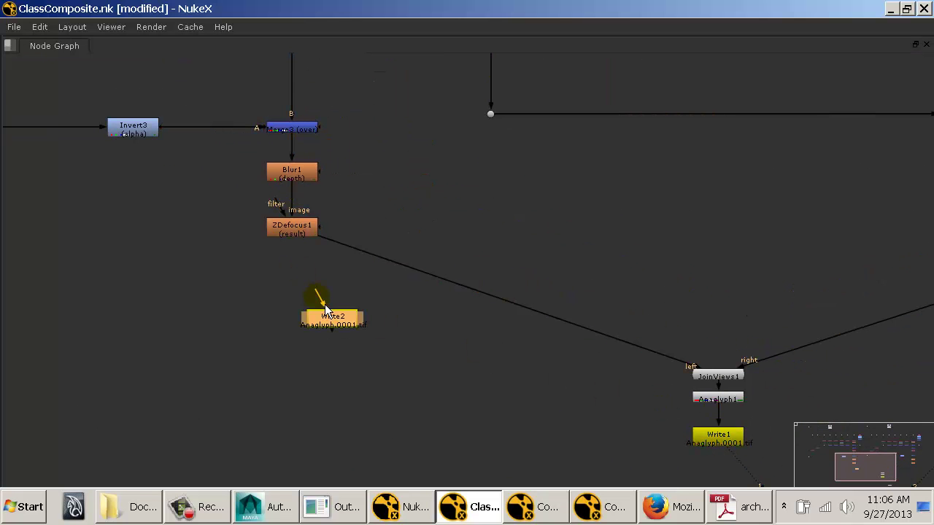
pyautogui.moveTo(325, 312); pyautogui.dragTo(305, 326)
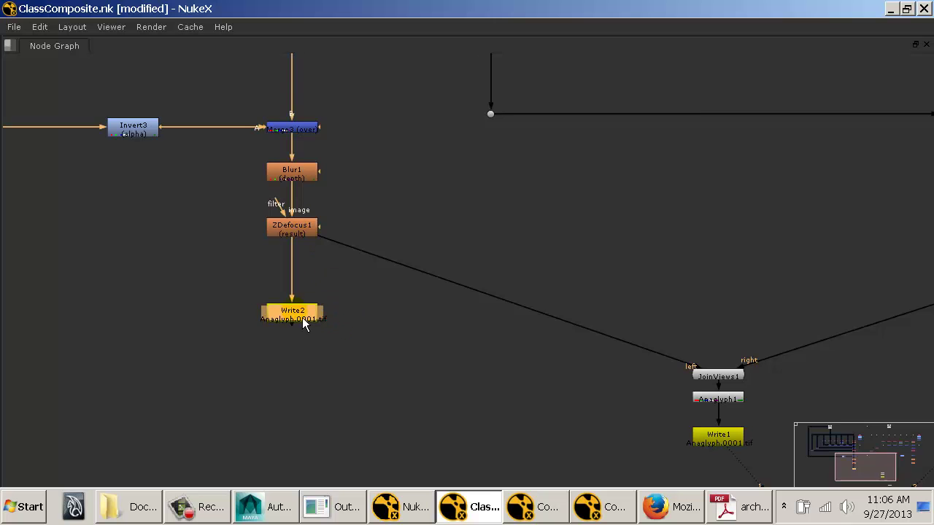
# Rename the ZDefocus1 Write node's output from Anaglyph to LeftComposite, followed by an underscore and the artist's surname.
pyautogui.press('space')
pyautogui.moveTo(693, 375); pyautogui.dragTo(817, 485)
pyautogui.moveTo(676, 404); pyautogui.dragTo(843, 426)
pyautogui.moveTo(689, 403); pyautogui.dragTo(825, 445)
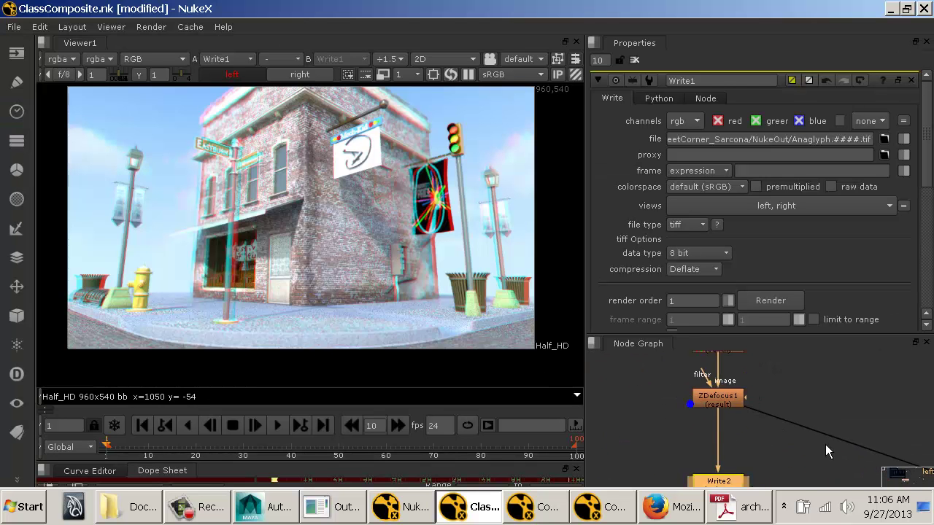
pyautogui.moveTo(757, 439); pyautogui.dragTo(770, 396)
pyautogui.click(746, 359)
pyautogui.click(745, 439)
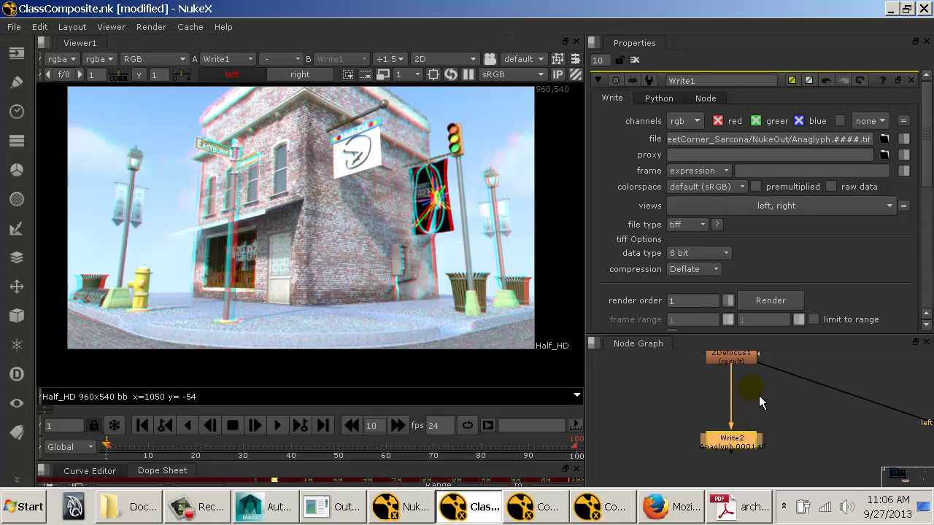
pyautogui.moveTo(758, 391); pyautogui.dragTo(757, 466)
pyautogui.moveTo(802, 409); pyautogui.dragTo(769, 340)
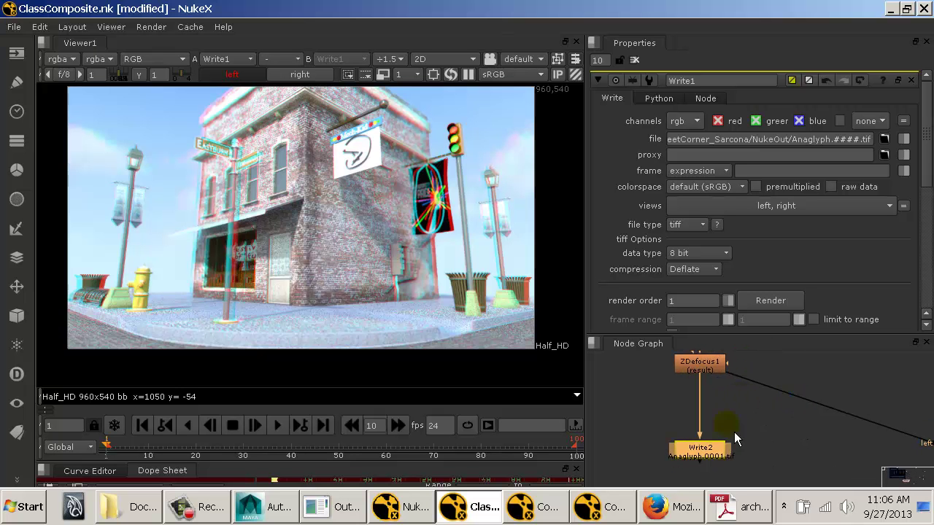
pyautogui.doubleClick(709, 450)
pyautogui.moveTo(791, 139); pyautogui.dragTo(835, 149)
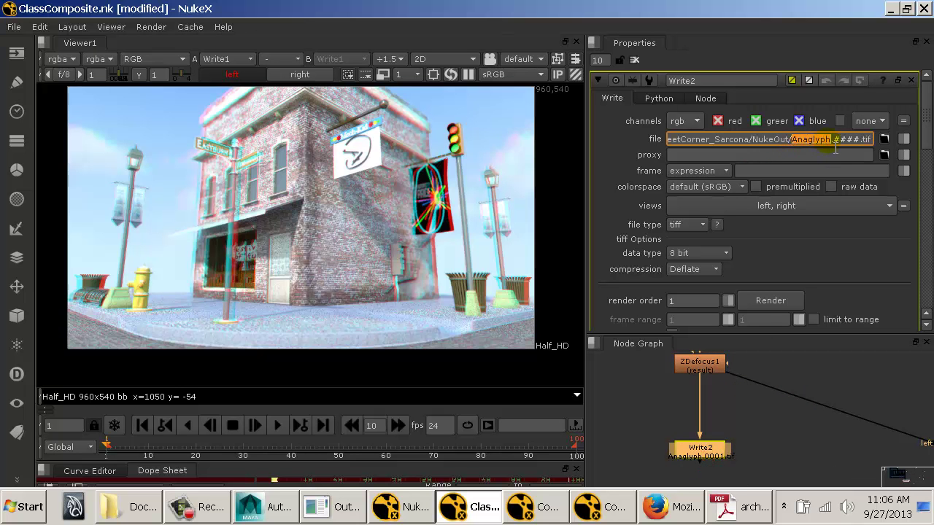
pyautogui.write('LeftC')
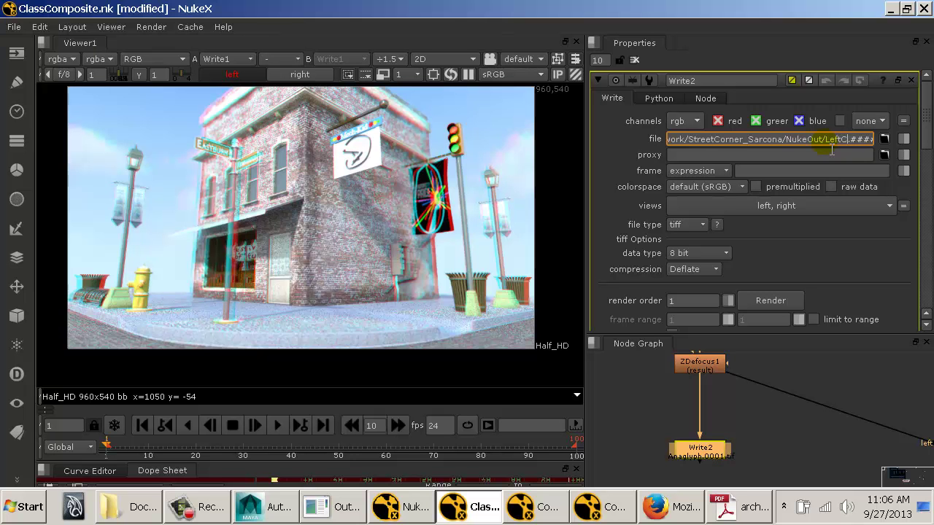
pyautogui.write('omposite')
pyautogui.write('_Sarcona')
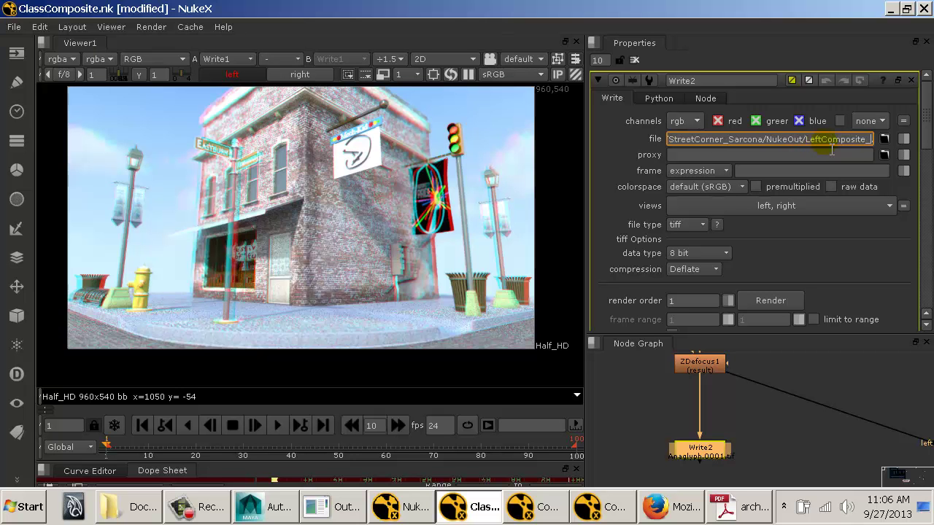
pyautogui.press('Return')
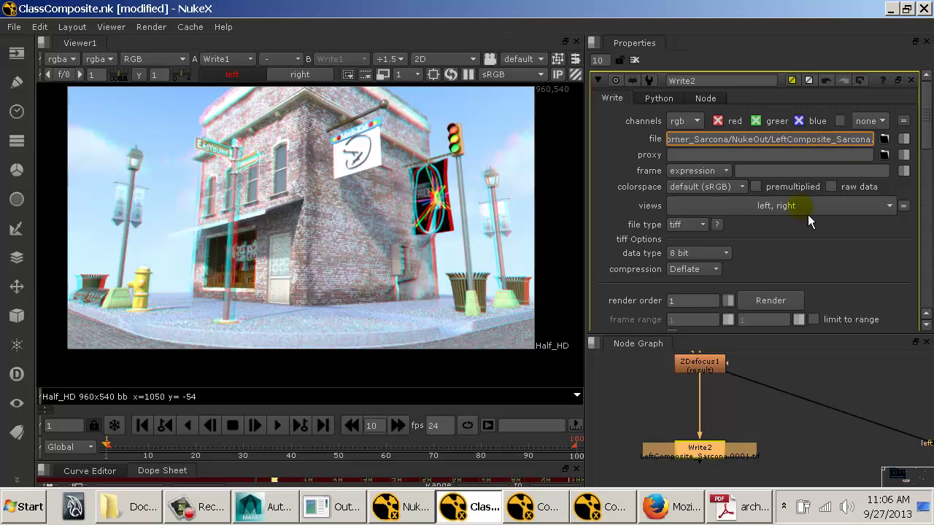
# Append an underscore and the artist's surname to the Anaglyph file name in the anaglyph's Write node.
pyautogui.scroll(-1, 799, 427)
pyautogui.moveTo(798, 426); pyautogui.dragTo(656, 385)
pyautogui.click(781, 465)
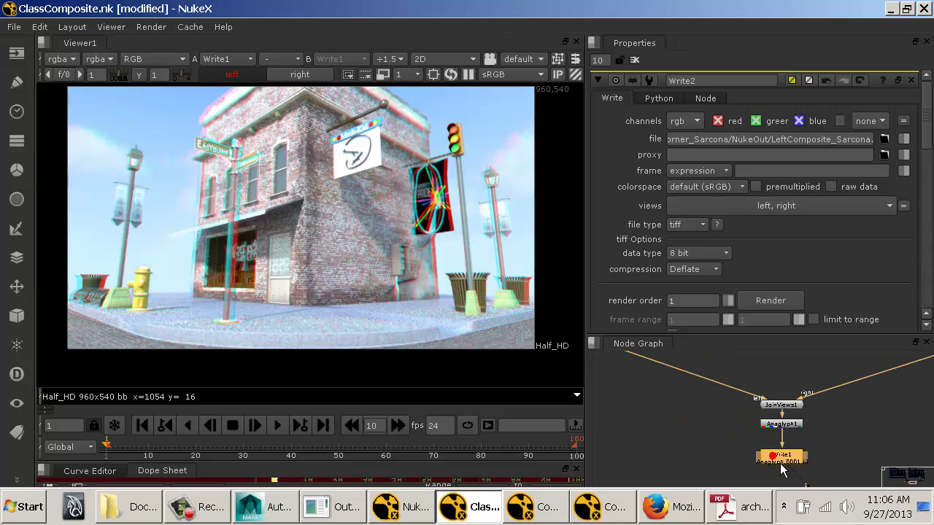
pyautogui.doubleClick(781, 460)
pyautogui.click(837, 139)
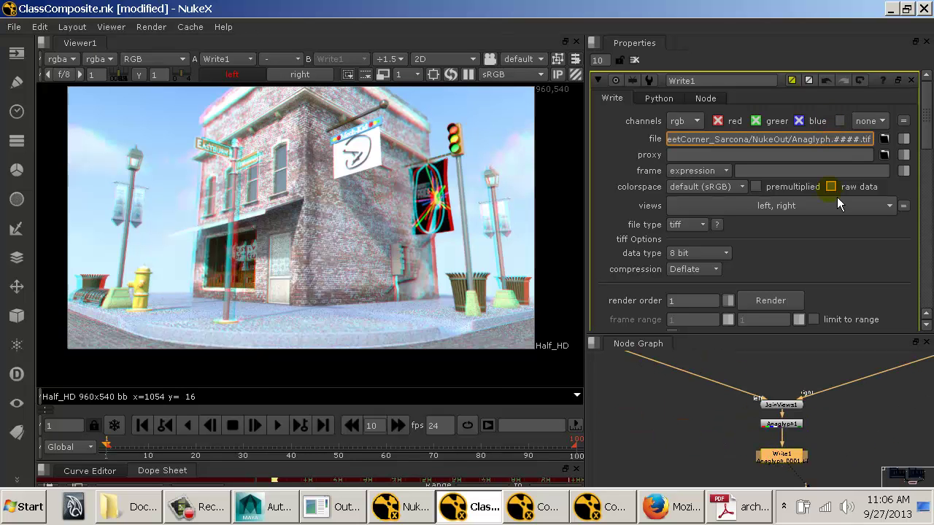
pyautogui.write('_Sarcona')
pyautogui.press('Return')
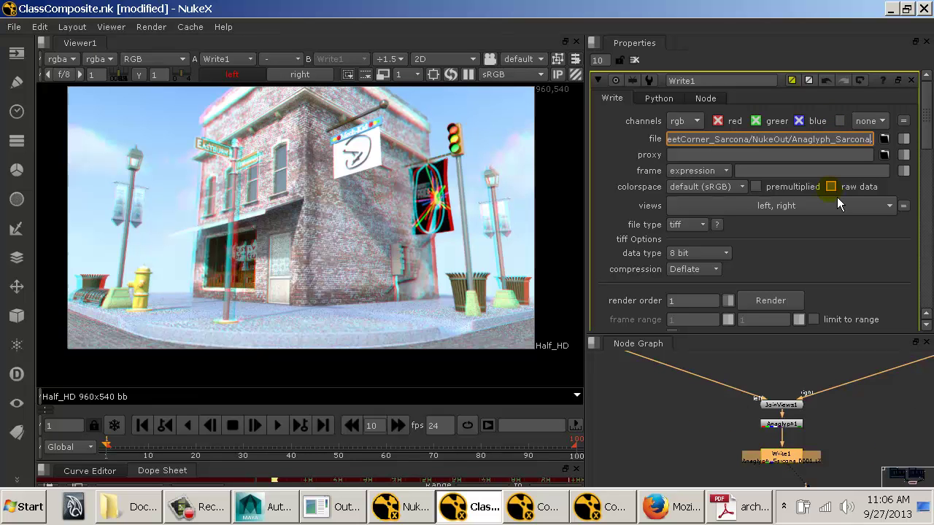
# Paste another copy of the Write node beside the left camera's Read1 node and connect it to Read1.
pyautogui.scroll(5, 678, 429)
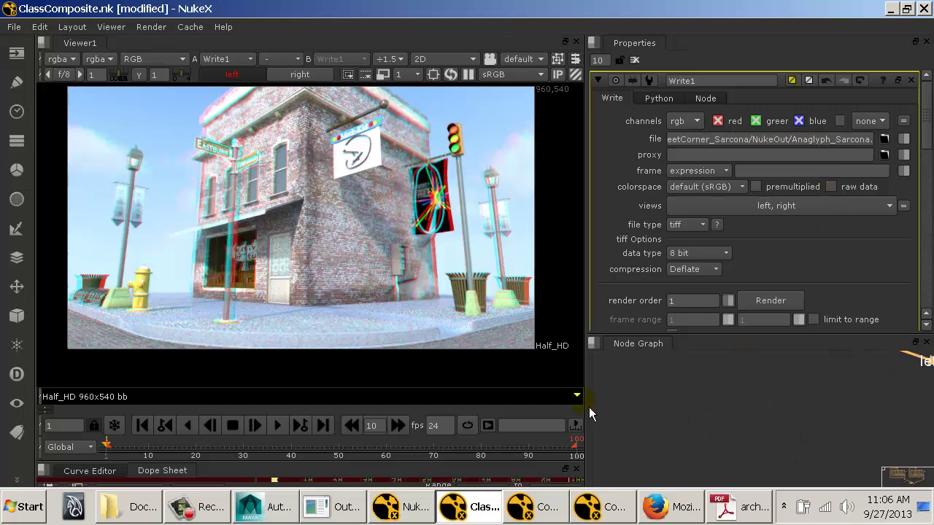
pyautogui.scroll(-5, 623, 413)
pyautogui.moveTo(649, 422); pyautogui.dragTo(826, 426)
pyautogui.scroll(-3, 749, 402)
pyautogui.moveTo(746, 383); pyautogui.dragTo(687, 445)
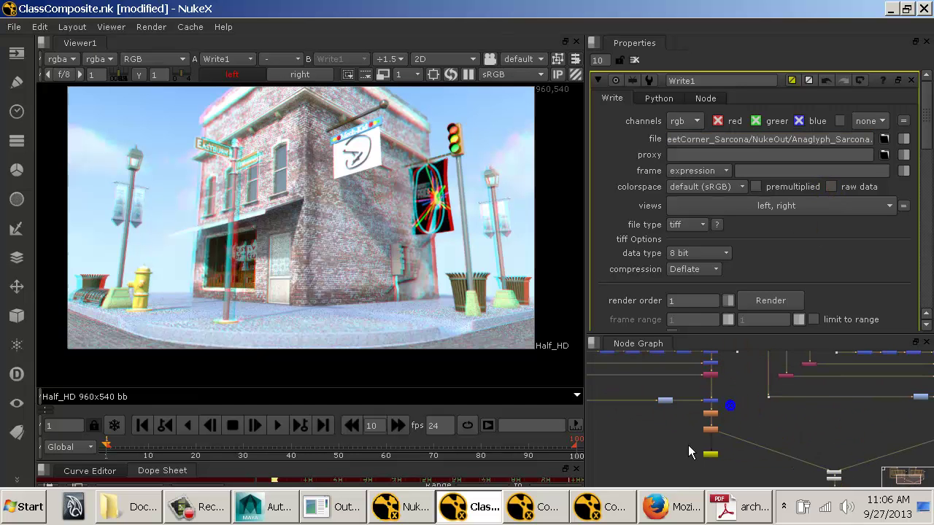
pyautogui.click(731, 390)
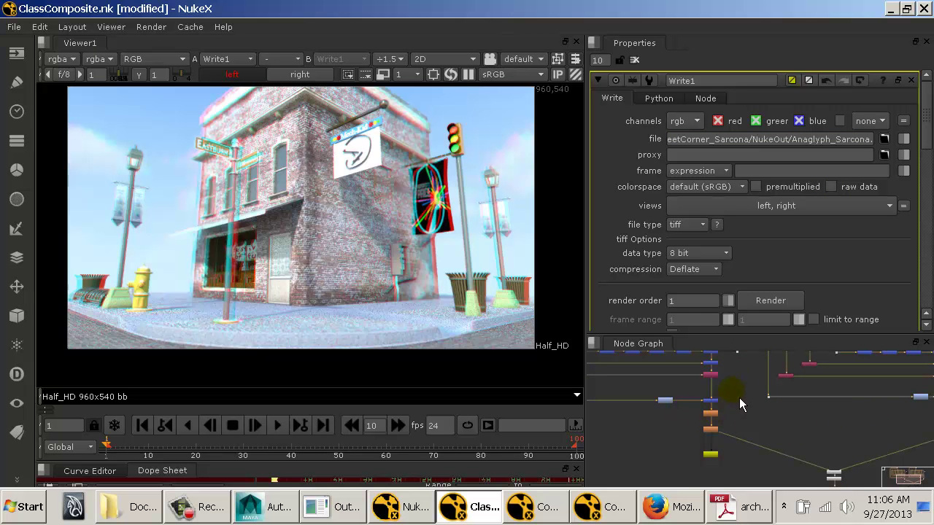
pyautogui.moveTo(753, 415); pyautogui.dragTo(784, 480)
pyautogui.moveTo(746, 394); pyautogui.dragTo(781, 484)
pyautogui.moveTo(734, 445); pyautogui.dragTo(788, 395)
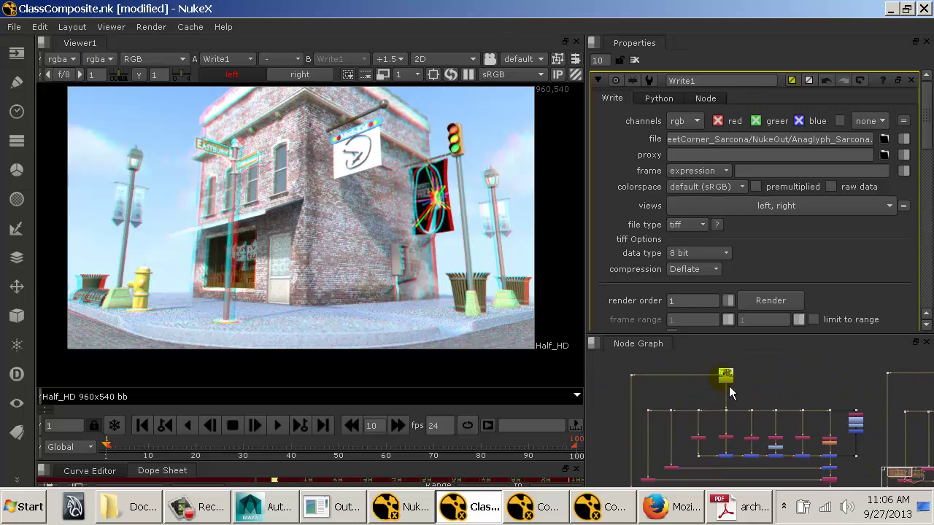
pyautogui.scroll(8, 730, 392)
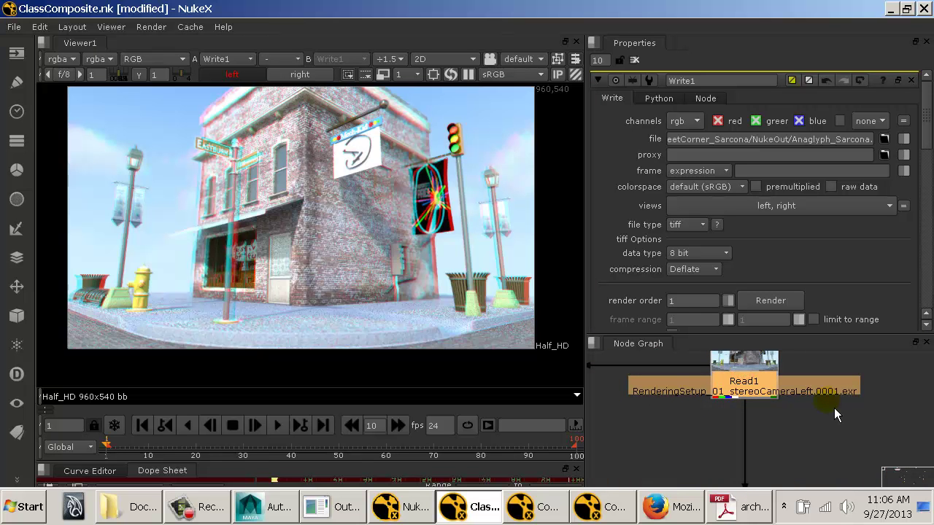
pyautogui.press('ctrl')
pyautogui.click(860, 441)
pyautogui.press('w')
pyautogui.moveTo(844, 420); pyautogui.dragTo(748, 379)
pyautogui.moveTo(849, 436); pyautogui.dragTo(748, 419)
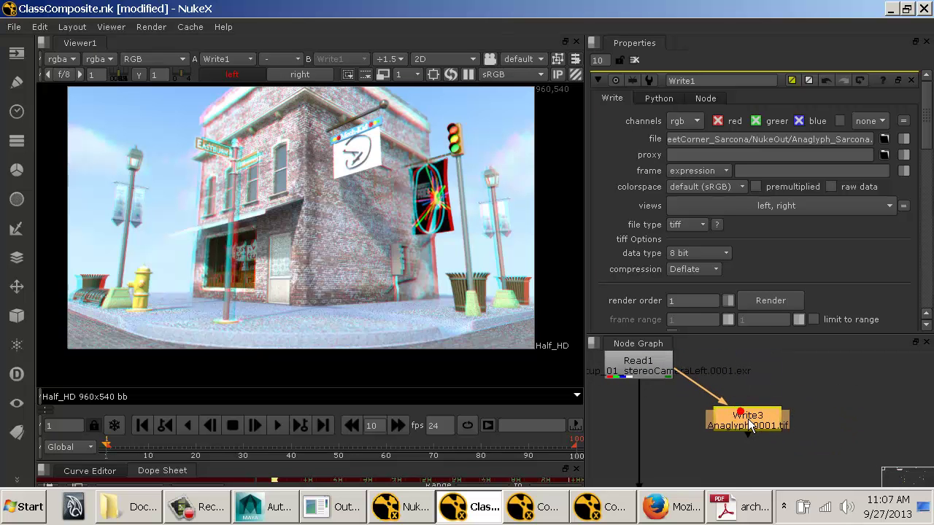
# Set the output file name of the Write node fed by Read1 to Left_Single.####.tif in the NukeOut folder.
pyautogui.doubleClick(748, 419)
pyautogui.moveTo(791, 138); pyautogui.dragTo(835, 148)
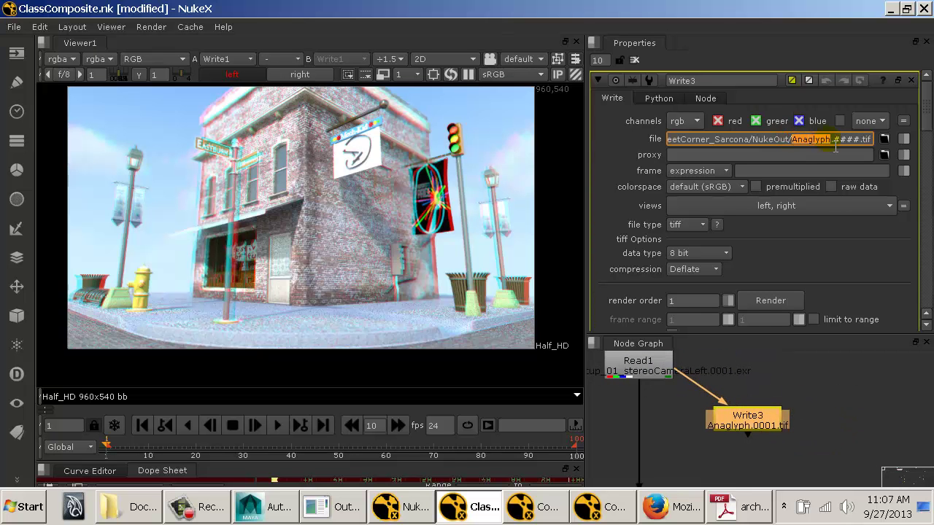
pyautogui.write('Left')
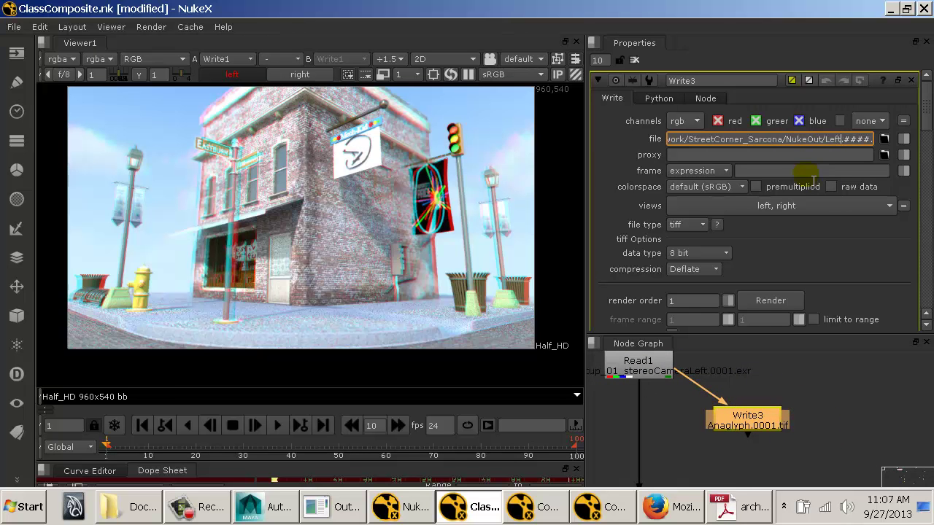
pyautogui.write('_Single')
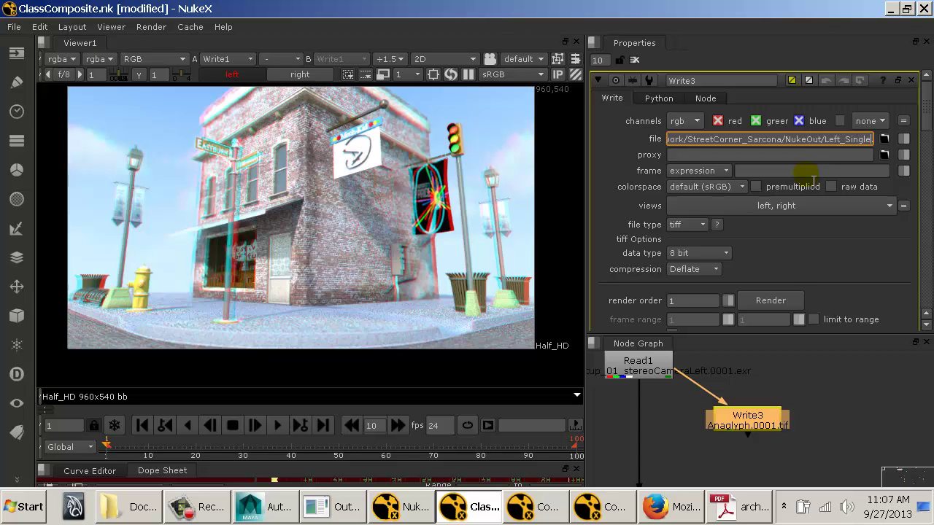
pyautogui.click(779, 212)
pyautogui.click(778, 210)
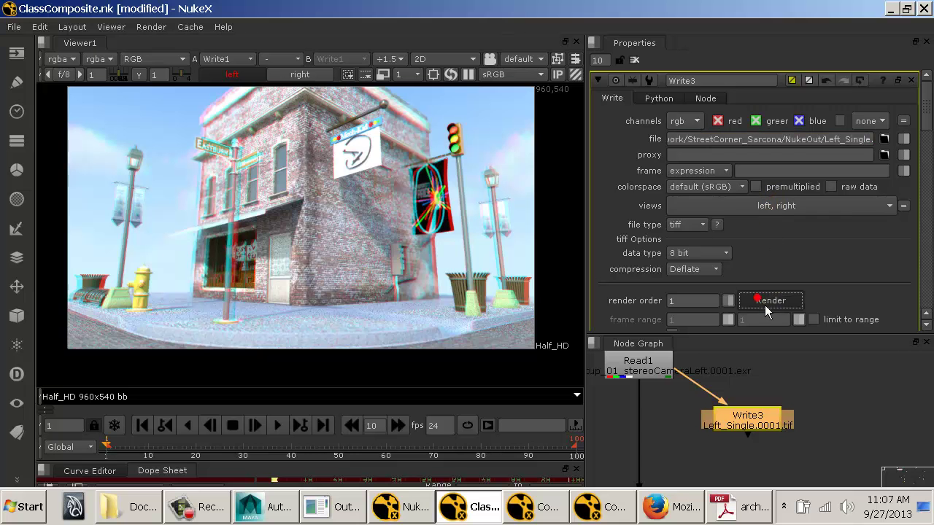
# Inspect the frame range options in the Left_Single Write node's render dialog and close it without rendering.
pyautogui.click(766, 302)
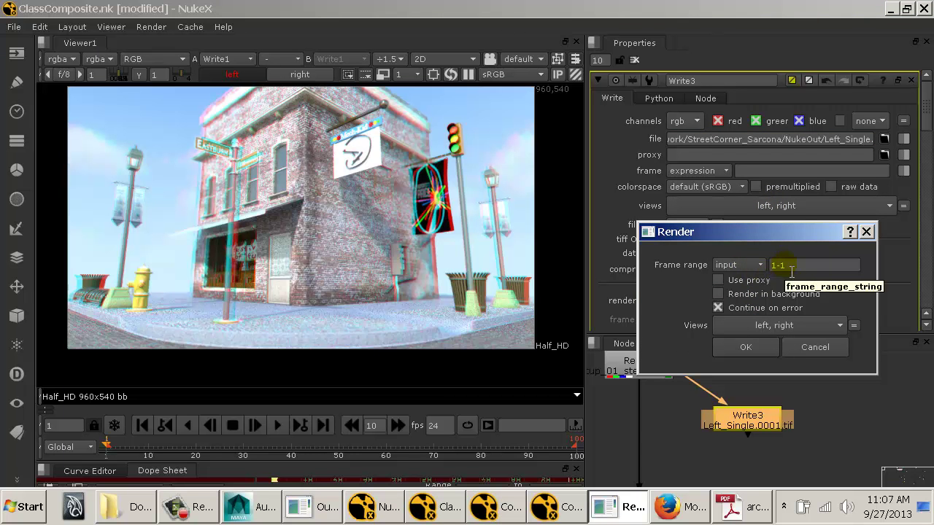
pyautogui.click(749, 266)
pyautogui.click(757, 270)
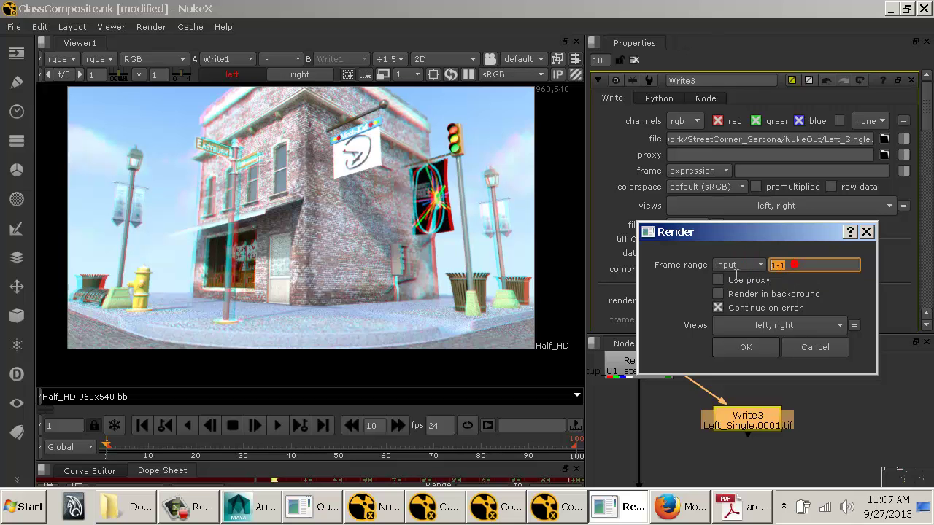
pyautogui.click(829, 361)
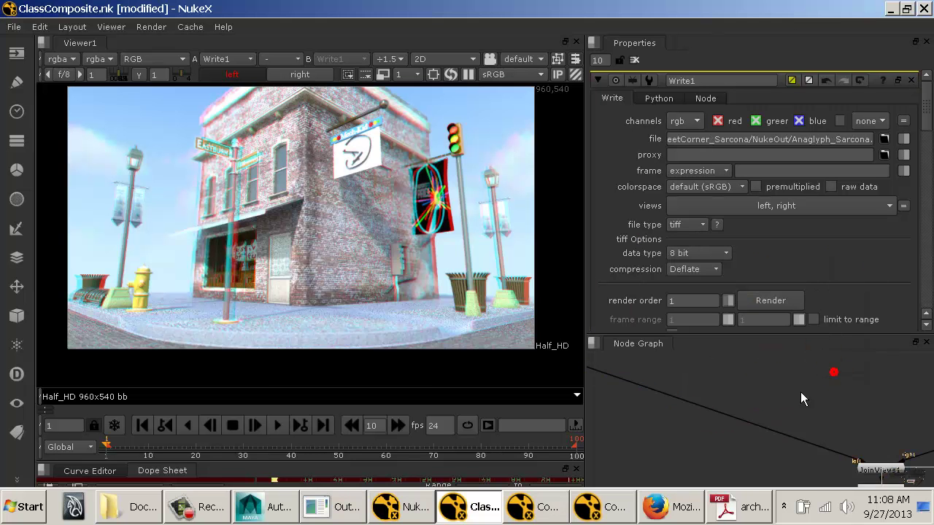
# Return to the Write node beside Read1 and display Read1's left-camera render in the viewer.
pyautogui.moveTo(827, 407); pyautogui.dragTo(881, 466)
pyautogui.moveTo(760, 394)
pyautogui.mouseDown()
pyautogui.moveTo(847, 467)
pyautogui.moveTo(830, 398)
pyautogui.mouseUp()
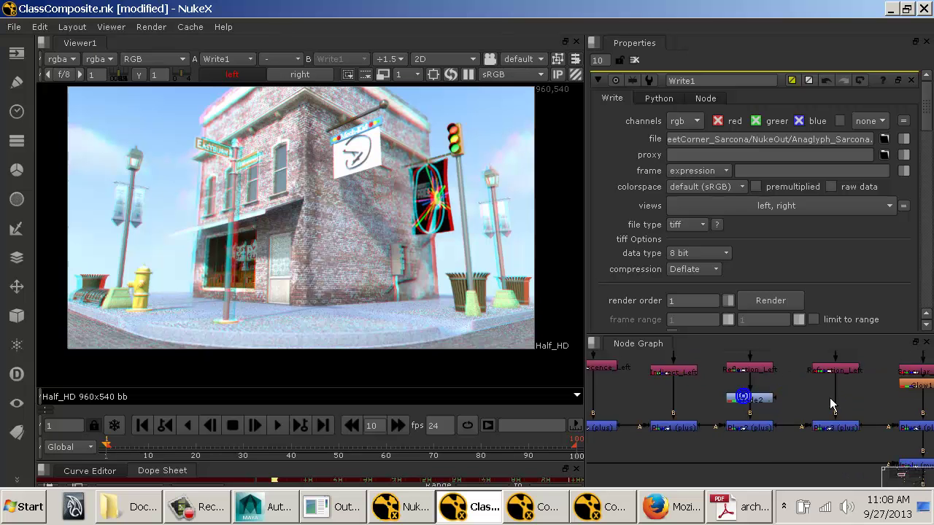
pyautogui.moveTo(771, 375); pyautogui.dragTo(675, 522)
pyautogui.moveTo(719, 414); pyautogui.dragTo(851, 426)
pyautogui.doubleClick(790, 425)
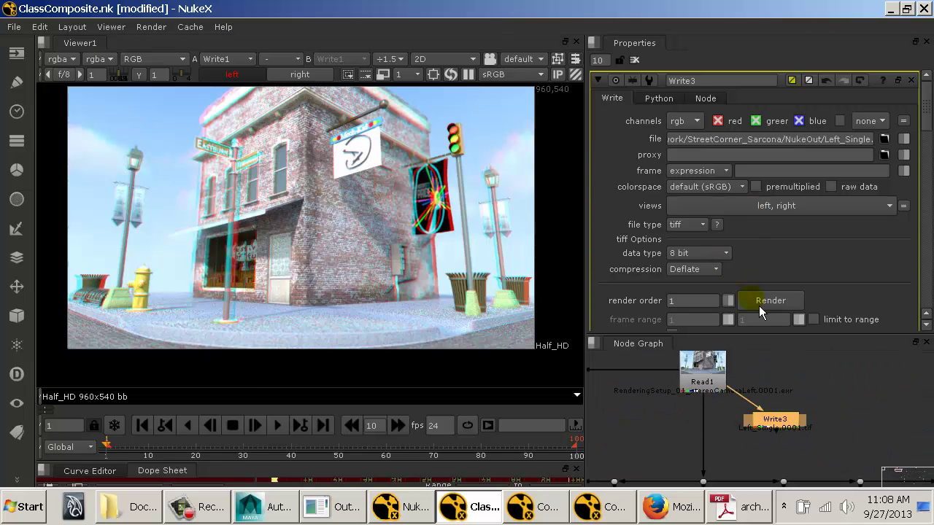
pyautogui.moveTo(782, 433); pyautogui.dragTo(779, 434)
pyautogui.click(719, 384)
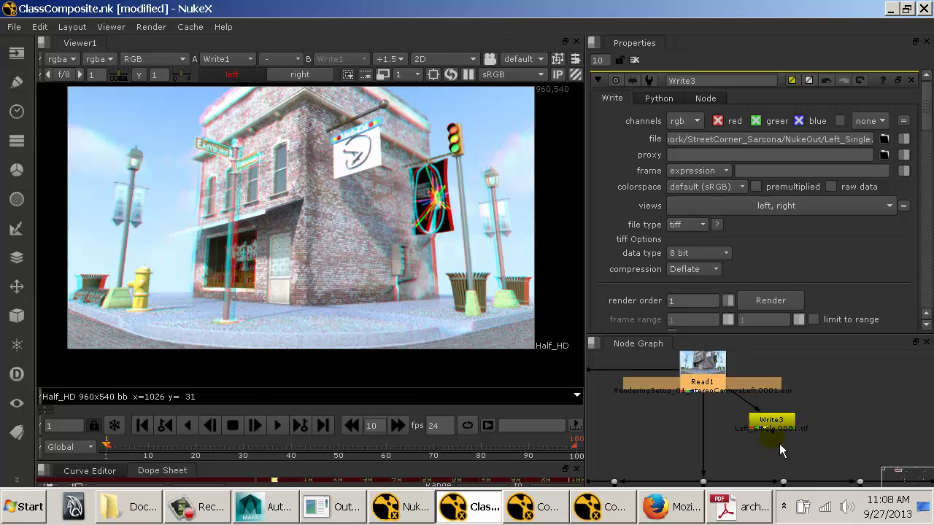
pyautogui.press('1')
# Rename the output of the Write node fed by Read1 to Left_Single_Original_ plus the artist's surname, keeping the .####.tif ending.
pyautogui.moveTo(772, 422); pyautogui.dragTo(800, 425)
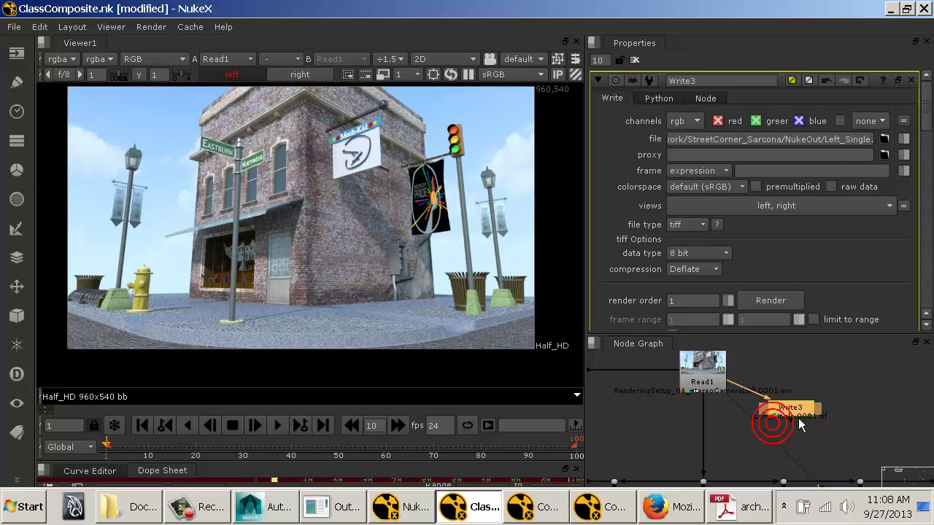
pyautogui.moveTo(829, 139); pyautogui.dragTo(842, 161)
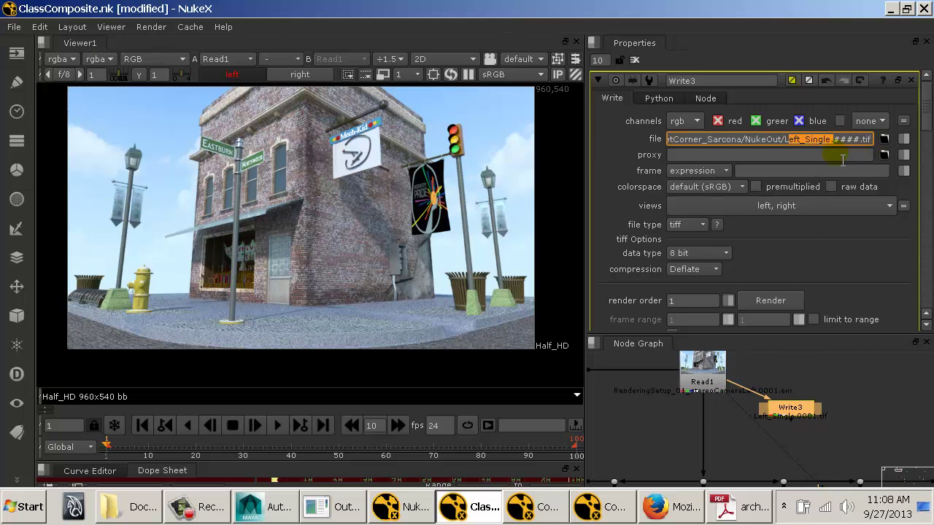
pyautogui.click(830, 140)
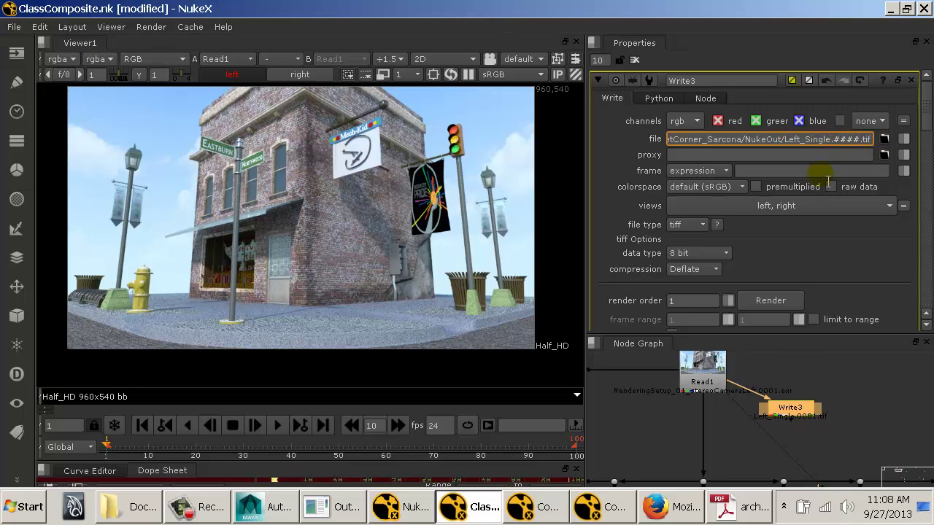
pyautogui.press('BackSpace')
pyautogui.press('Return')
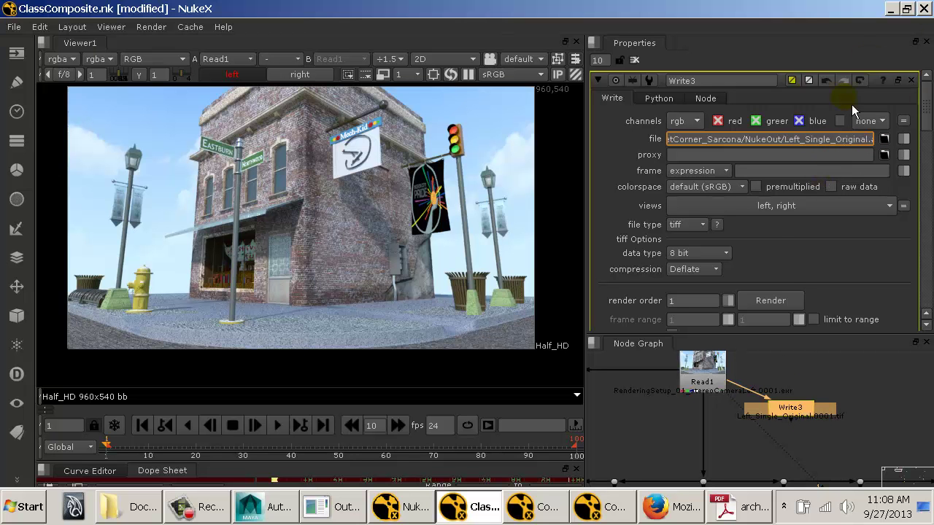
pyautogui.write('_Sarcona')
pyautogui.press('Return')
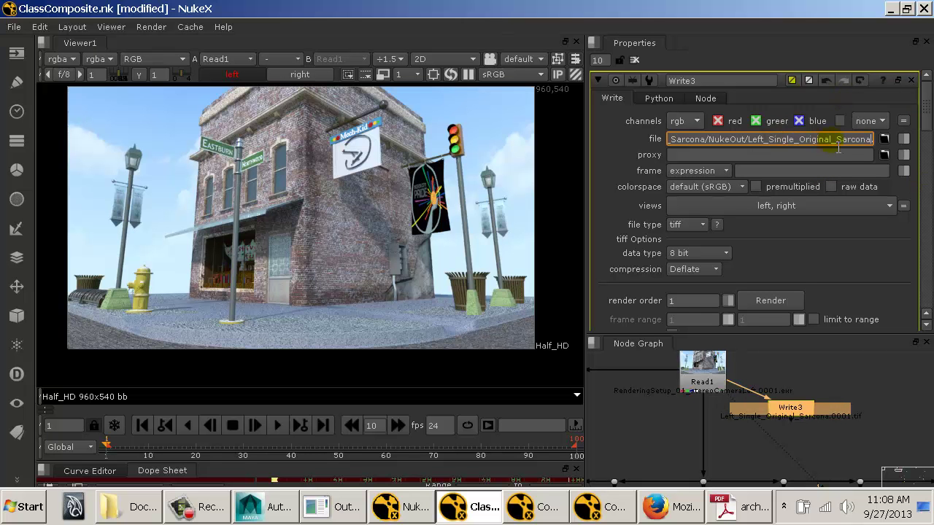
# Try to render frame 1 from the Left_Single_Original Write node with both the left and right views.
pyautogui.click(770, 300)
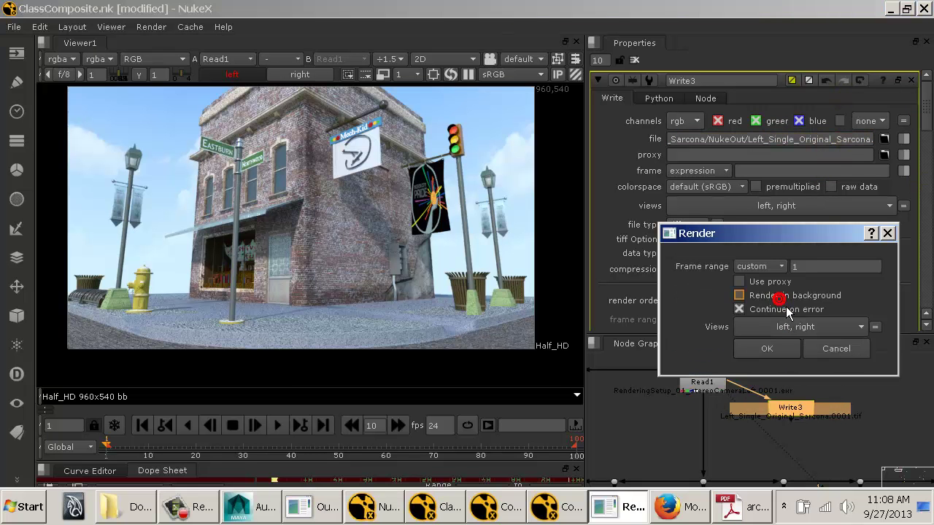
pyautogui.click(800, 266)
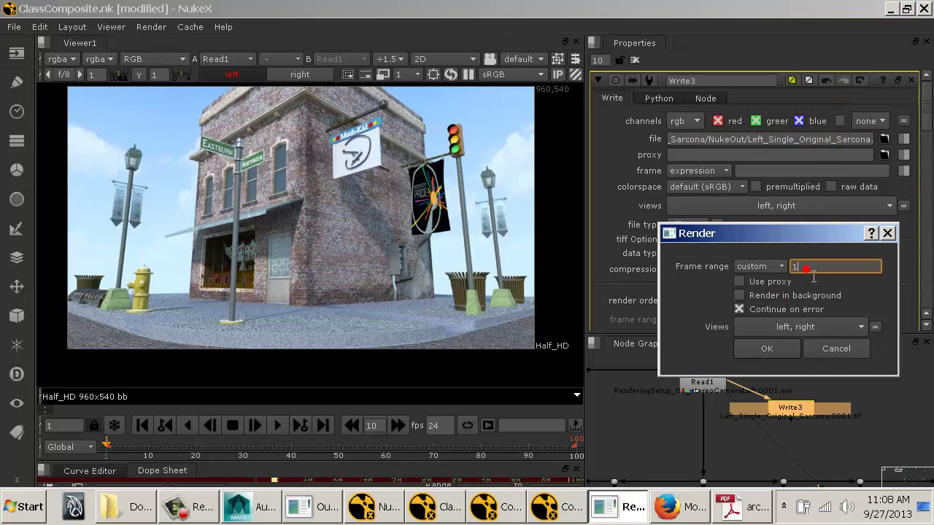
pyautogui.click(776, 355)
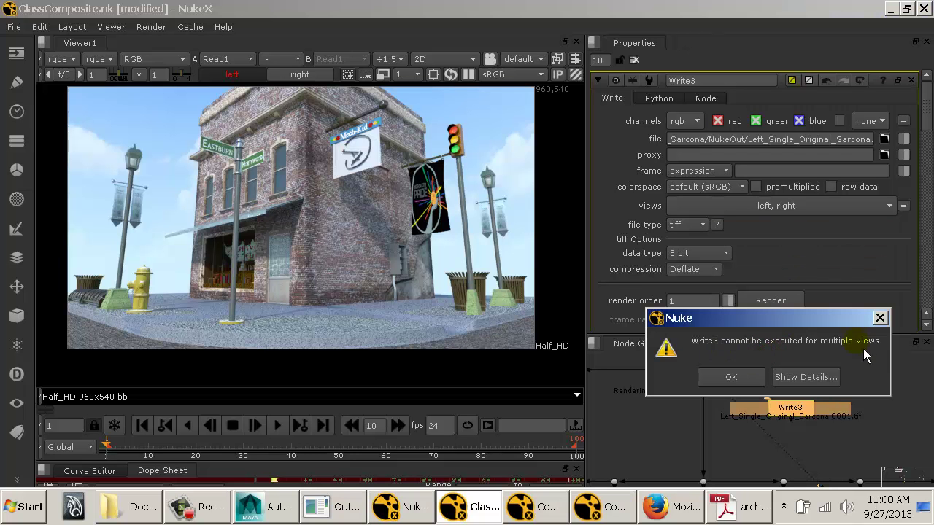
pyautogui.click(732, 377)
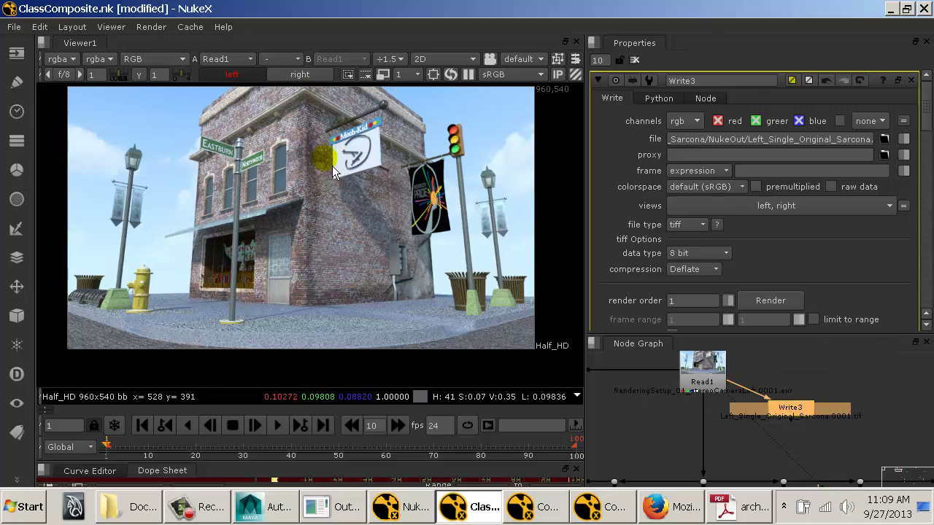
# Restrict the Left_Single_Original Write node to the left view and render frame 1.
pyautogui.click(244, 73)
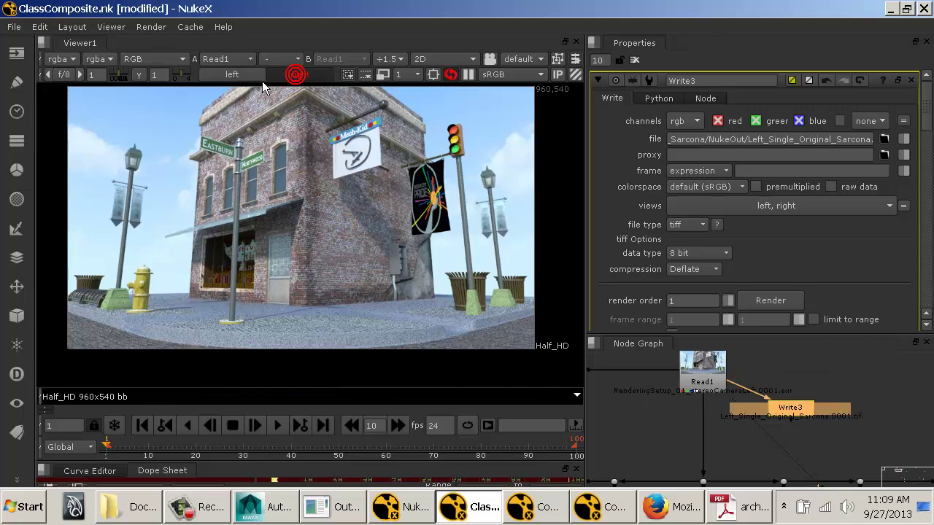
pyautogui.click(774, 217)
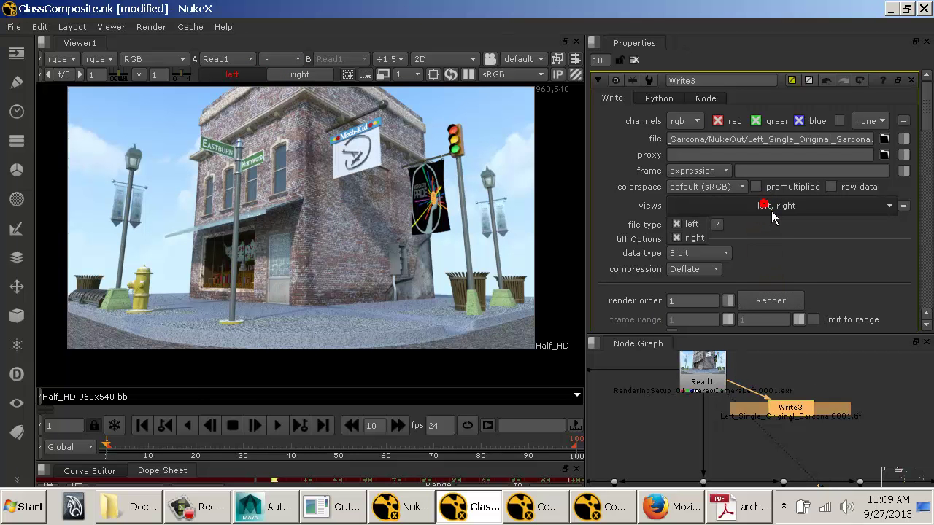
pyautogui.click(686, 238)
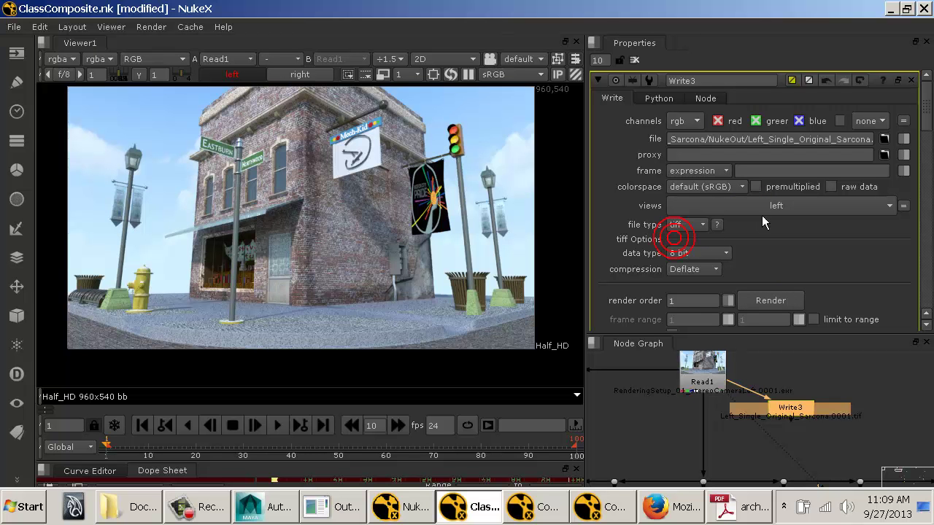
pyautogui.click(789, 301)
pyautogui.click(703, 286)
pyautogui.click(782, 339)
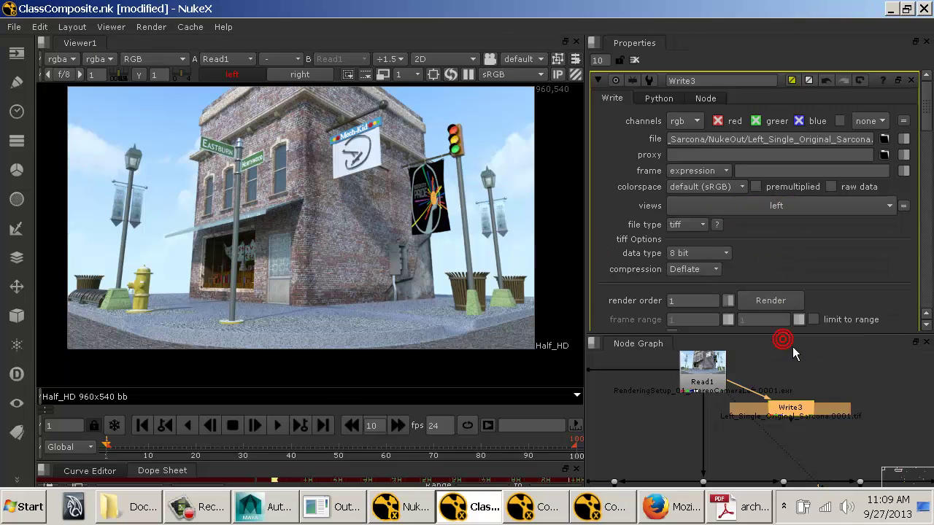
# Restrict the LeftComposite Write node below ZDefocus1 to the left view and start its render.
pyautogui.moveTo(818, 452); pyautogui.dragTo(664, 375)
pyautogui.moveTo(773, 419); pyautogui.dragTo(740, 397)
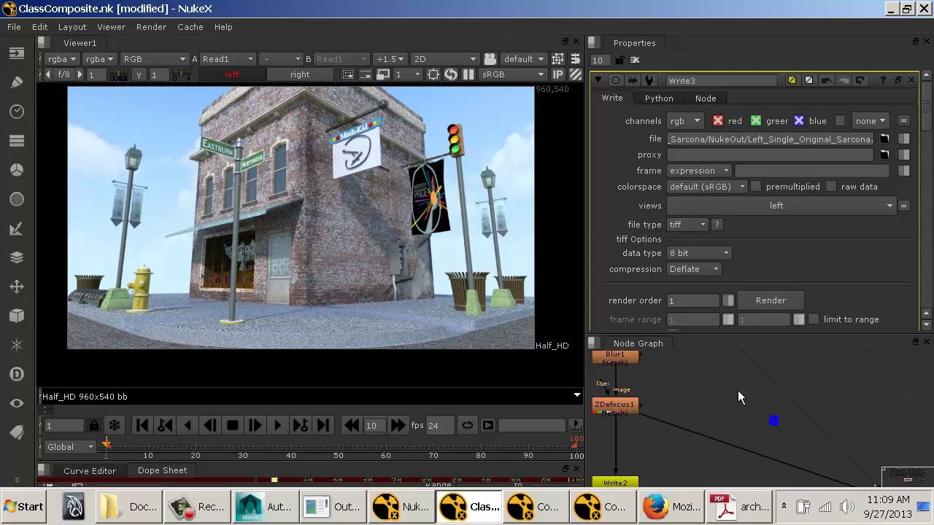
pyautogui.moveTo(738, 436); pyautogui.dragTo(802, 445)
pyautogui.doubleClick(771, 440)
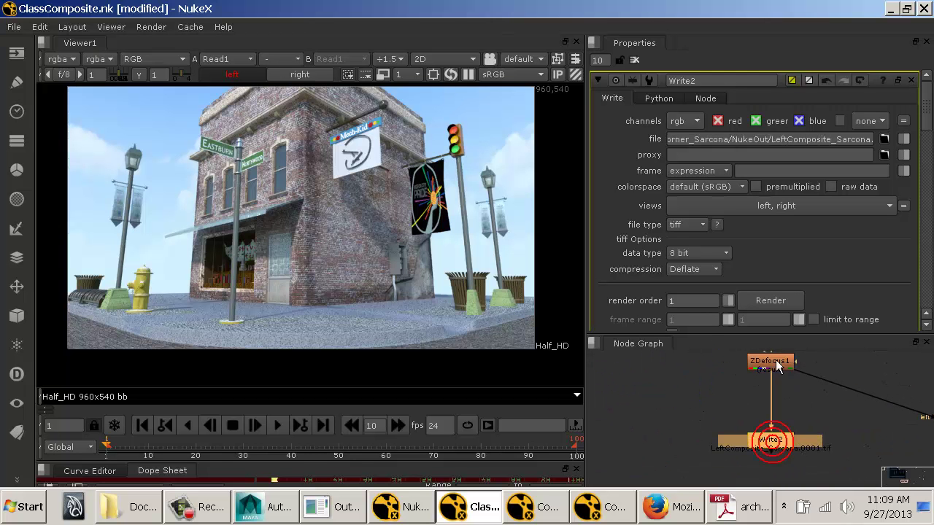
pyautogui.click(761, 208)
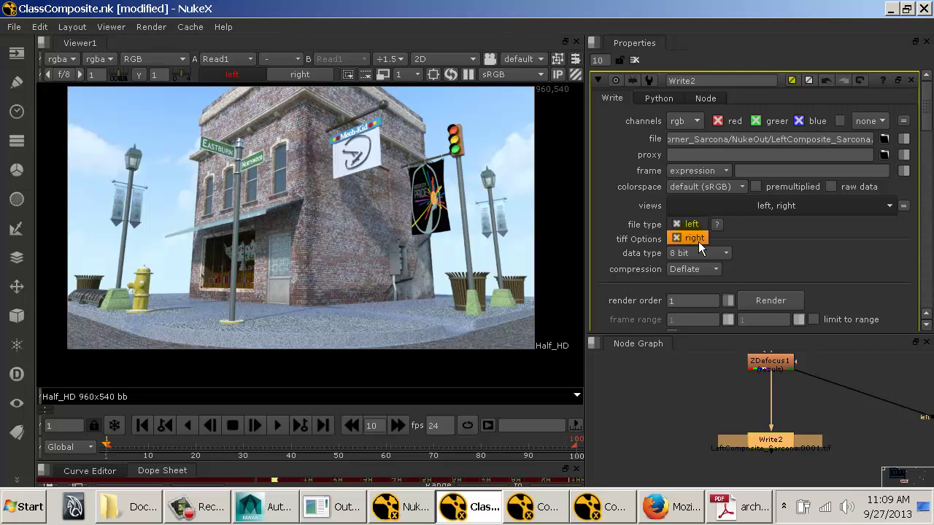
pyautogui.click(699, 240)
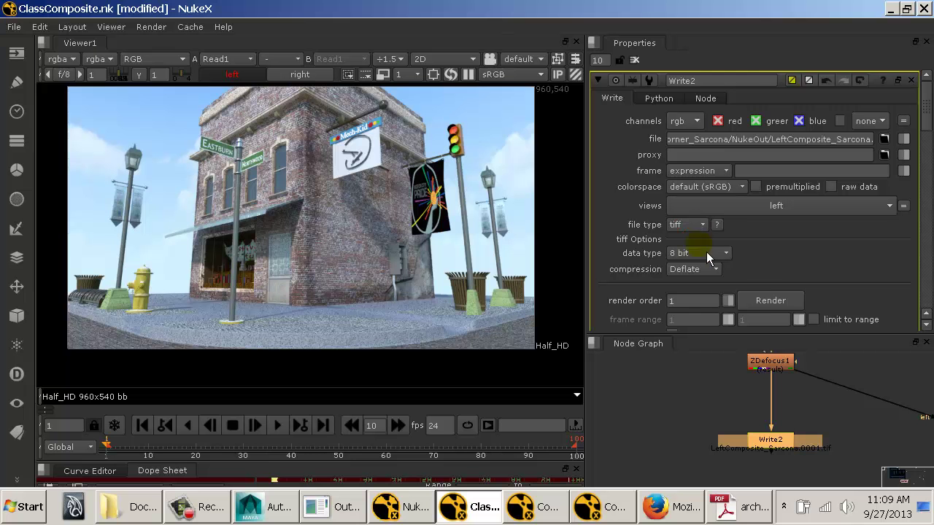
pyautogui.click(769, 302)
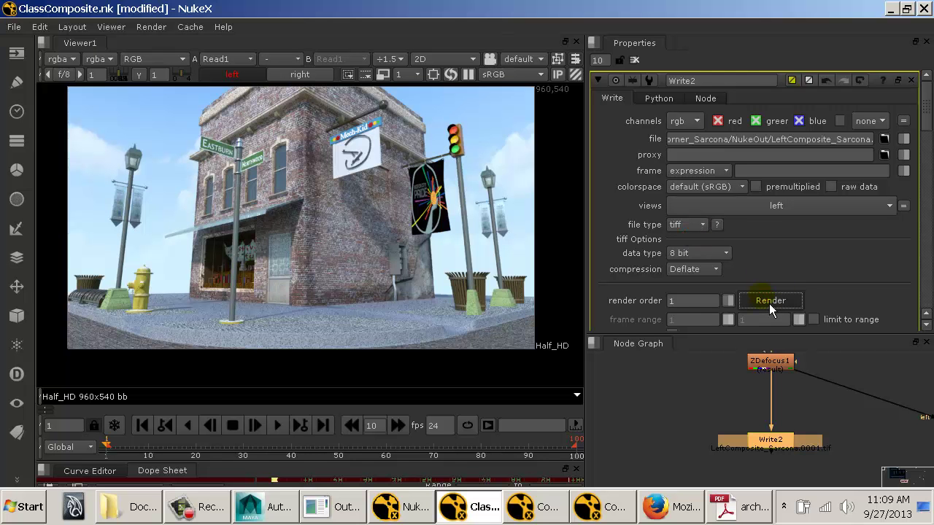
# Restrict the Write node below Anaglyph1 to the left view and render frame 1.
pyautogui.moveTo(874, 470); pyautogui.dragTo(552, 404)
pyautogui.moveTo(708, 401); pyautogui.dragTo(772, 376)
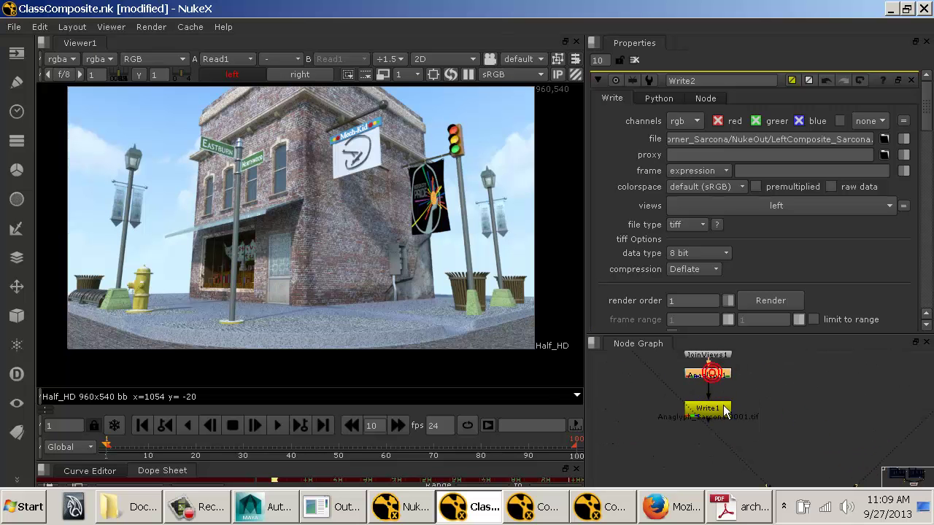
pyautogui.doubleClick(707, 408)
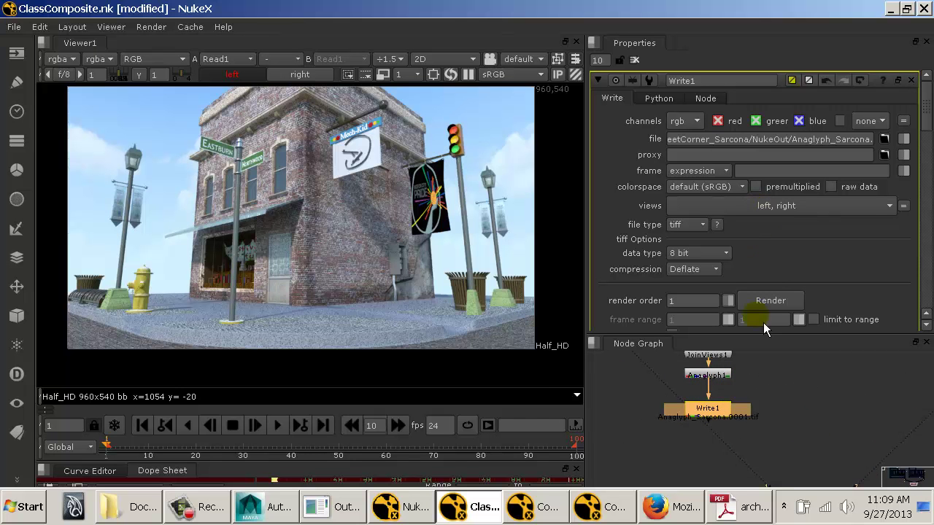
pyautogui.click(795, 212)
pyautogui.click(704, 243)
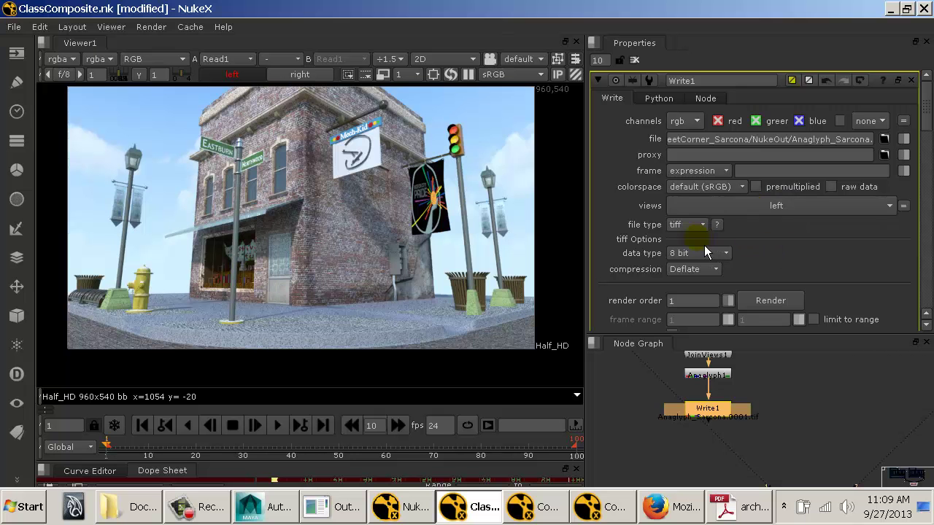
pyautogui.click(759, 305)
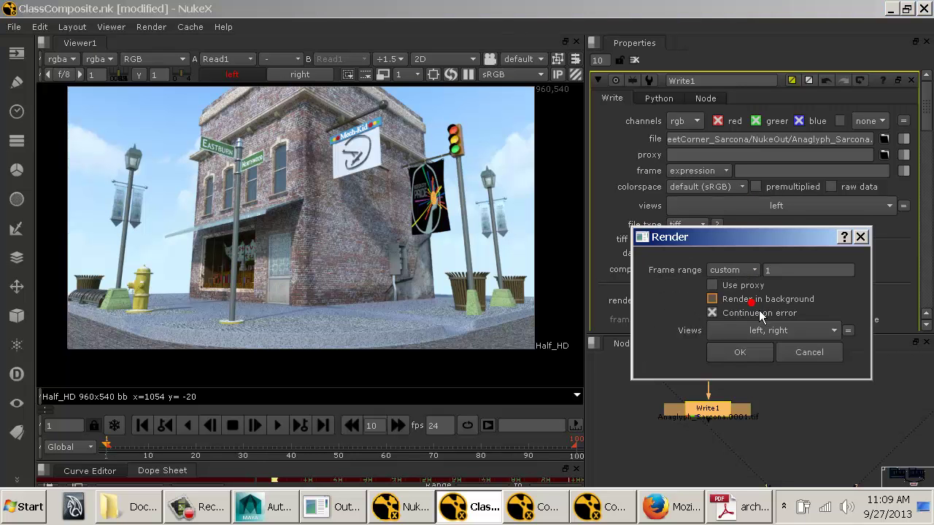
pyautogui.click(760, 355)
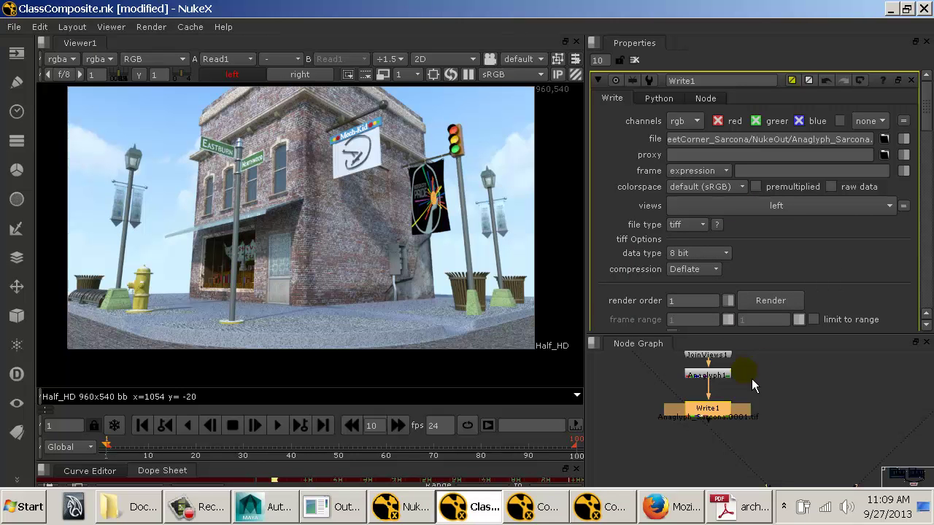
# Switch to the NukeOut folder in Windows Explorer and add an underscore and the artist's surname after Left_Single in Left_Single.0001.tif.
pyautogui.click(159, 515)
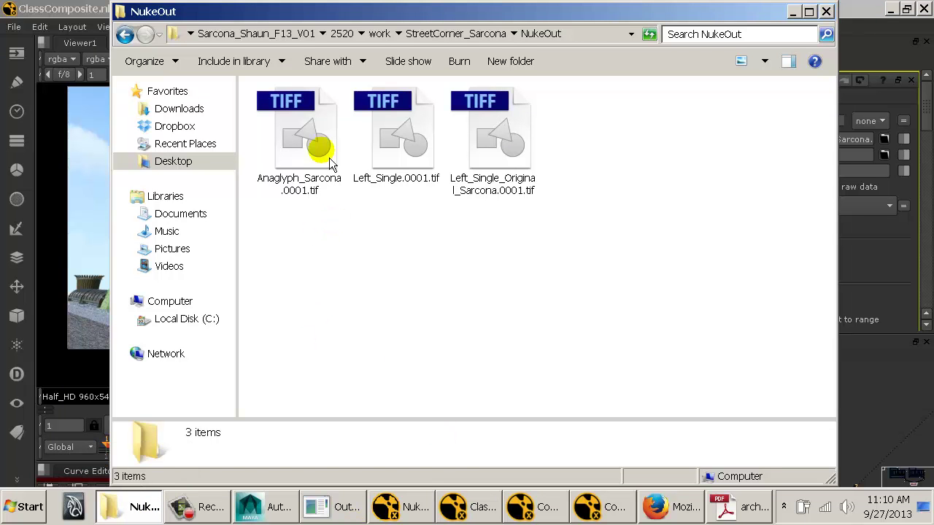
pyautogui.click(393, 141)
pyautogui.click(401, 183)
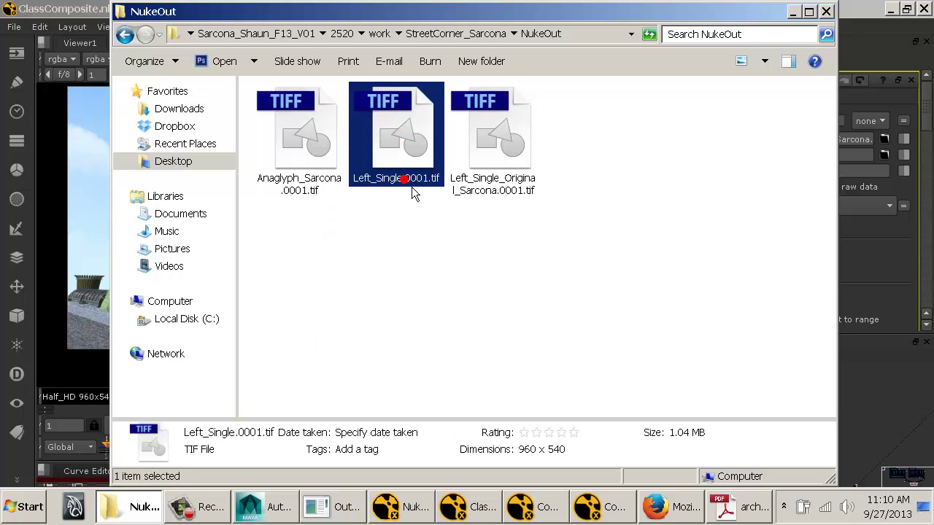
pyautogui.click(402, 180)
pyautogui.press('BackSpace')
pyautogui.write('_Sarcona.')
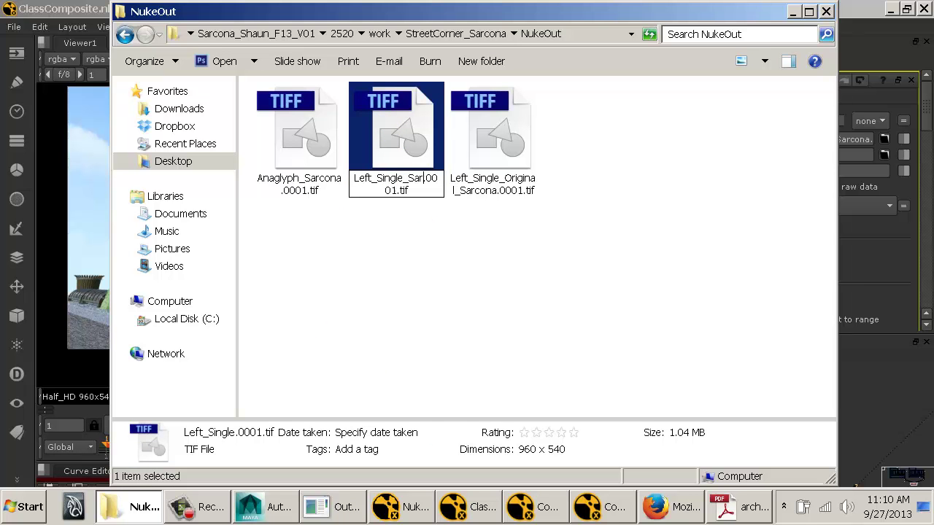
pyautogui.press('Return')
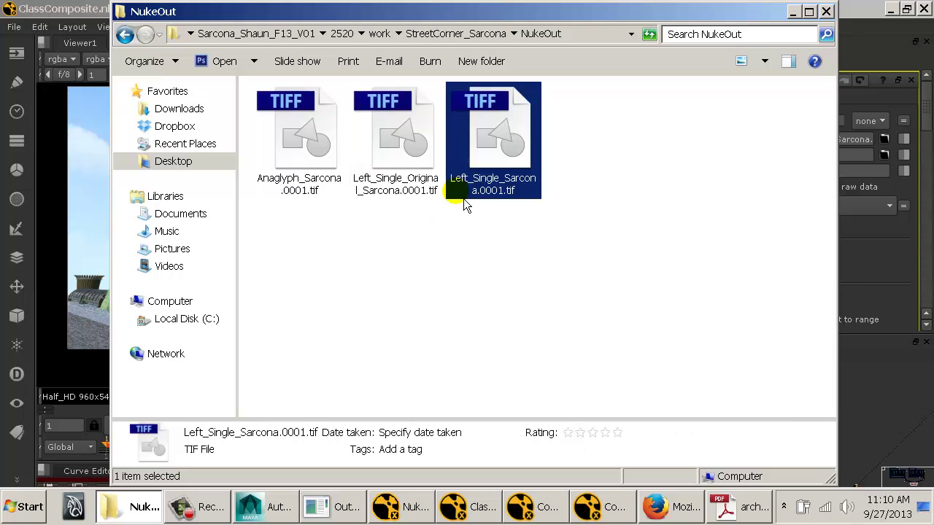
# Check the anaglyph, original left and left single TIFF files in the NukeOut folder, then return to NukeX.
pyautogui.click(295, 149)
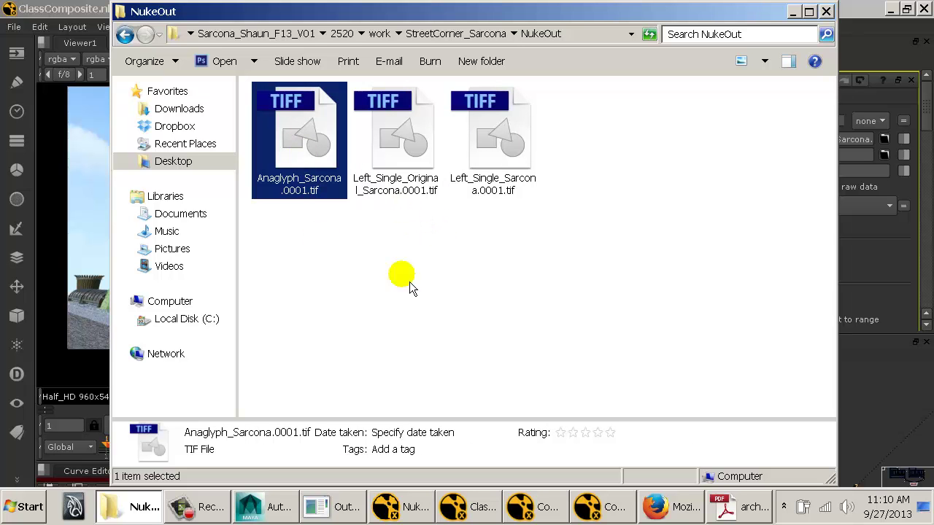
pyautogui.click(504, 135)
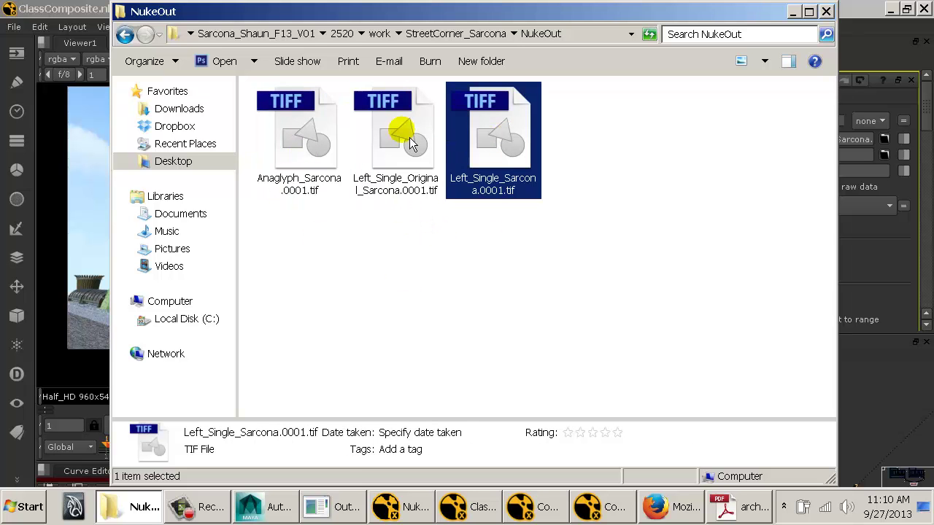
pyautogui.click(410, 144)
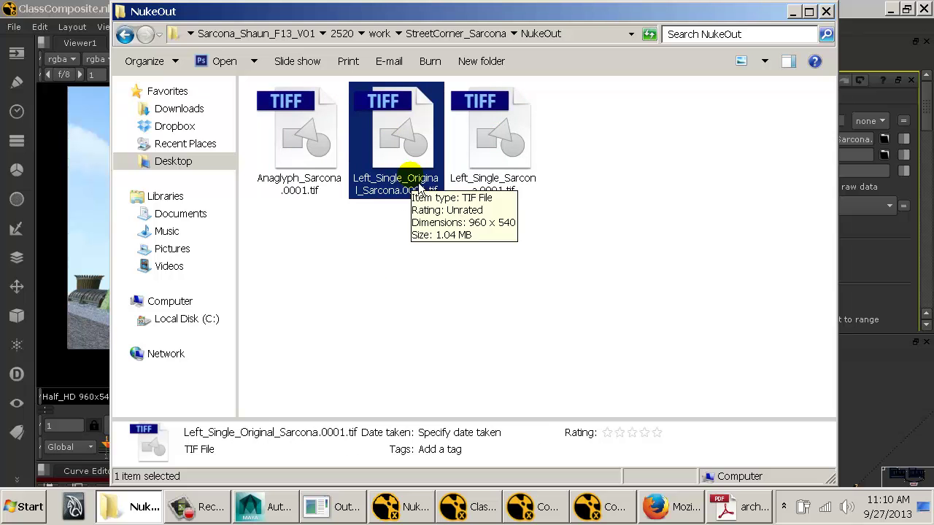
pyautogui.click(494, 194)
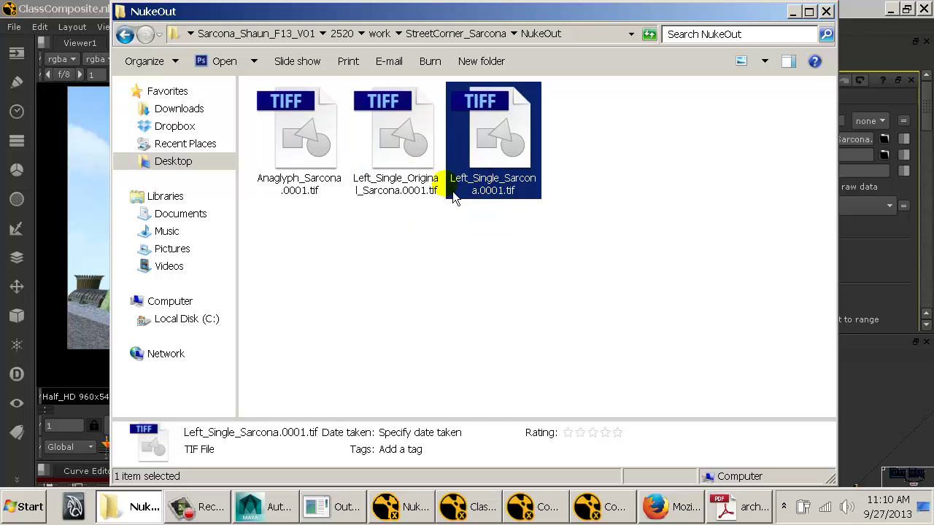
pyautogui.click(425, 183)
pyautogui.click(878, 85)
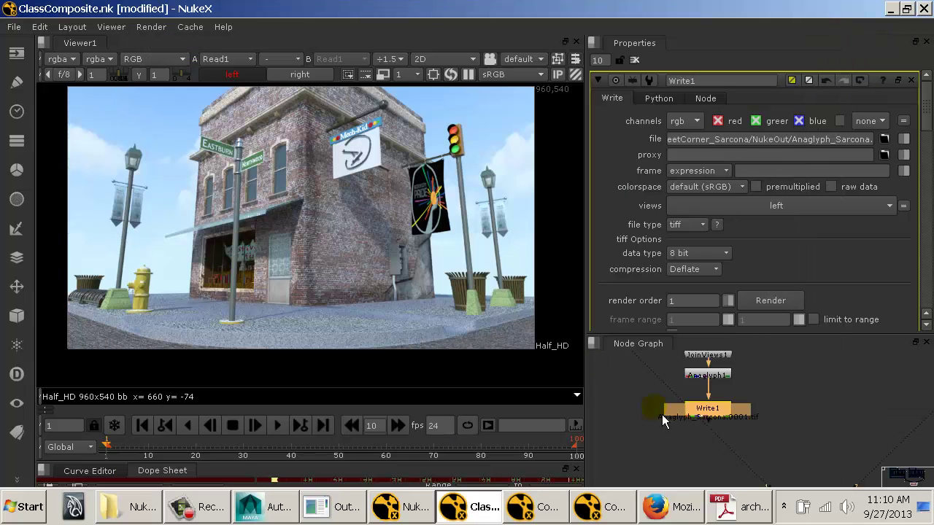
# Open the LeftComposite Write node's properties and compare its output file name with the files in the NukeOut folder.
pyautogui.moveTo(712, 402); pyautogui.dragTo(846, 475)
pyautogui.moveTo(688, 427); pyautogui.dragTo(861, 430)
pyautogui.doubleClick(698, 430)
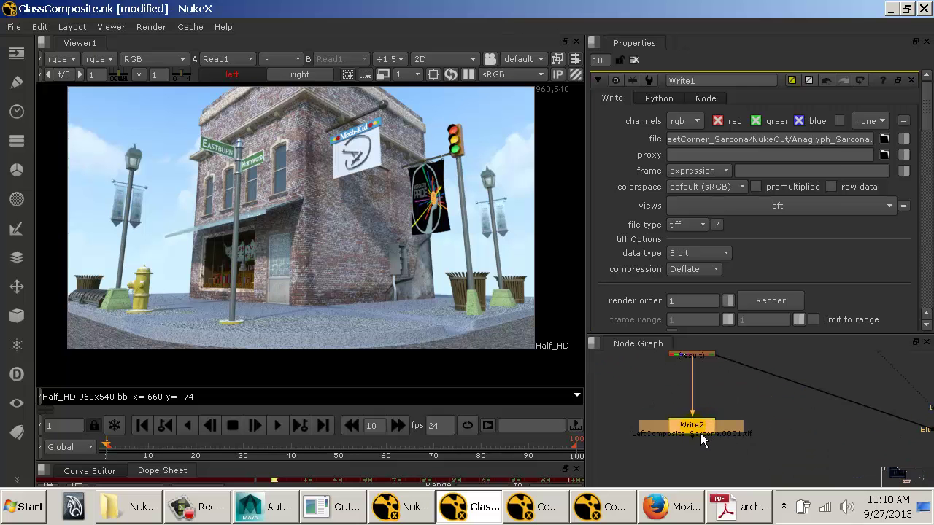
pyautogui.hotkey('alt', 'Tab')
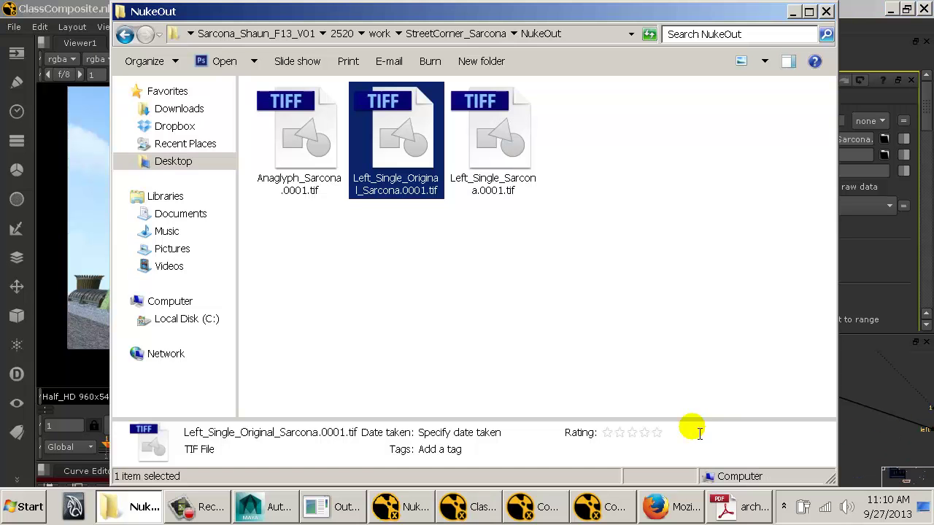
pyautogui.hotkey('alt', 'Tab')
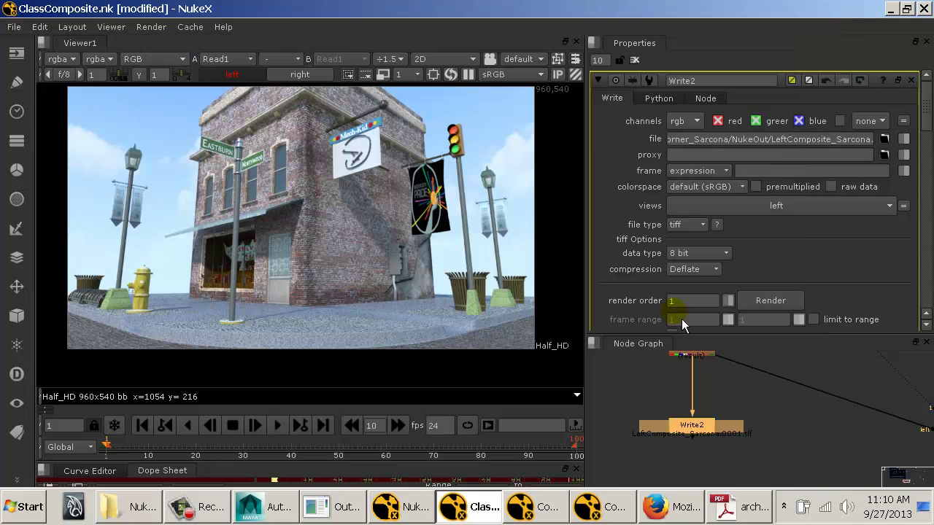
# Render frame 1 of the LeftComposite Write node below ZDefocus1.
pyautogui.moveTo(715, 419); pyautogui.dragTo(709, 469)
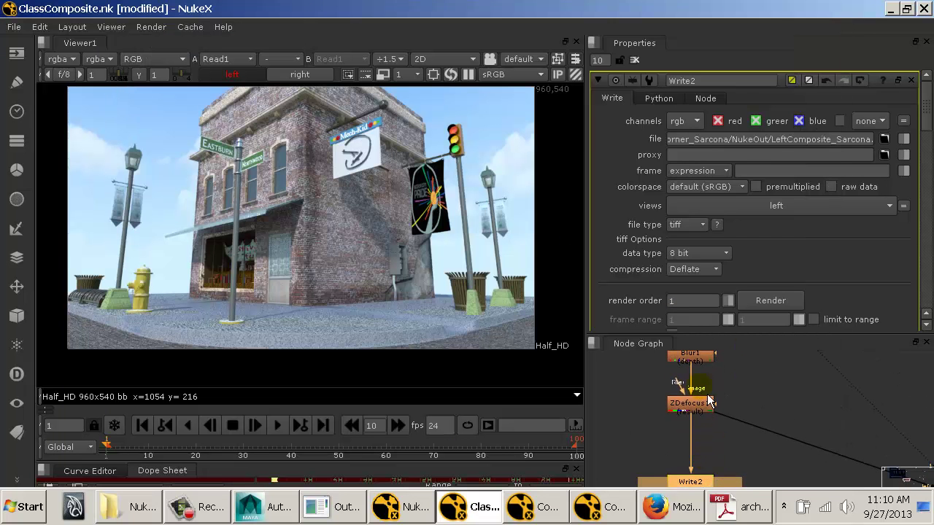
pyautogui.click(770, 301)
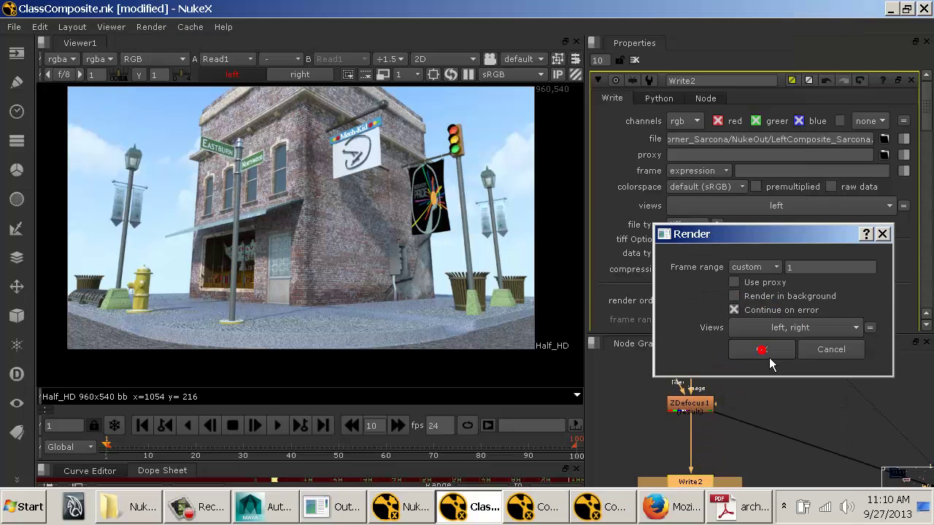
pyautogui.click(762, 348)
# Switch to the NukeOut folder in Windows Explorer and delete the Left_Single_Original TIFF file.
pyautogui.hotkey('alt', 'Tab')
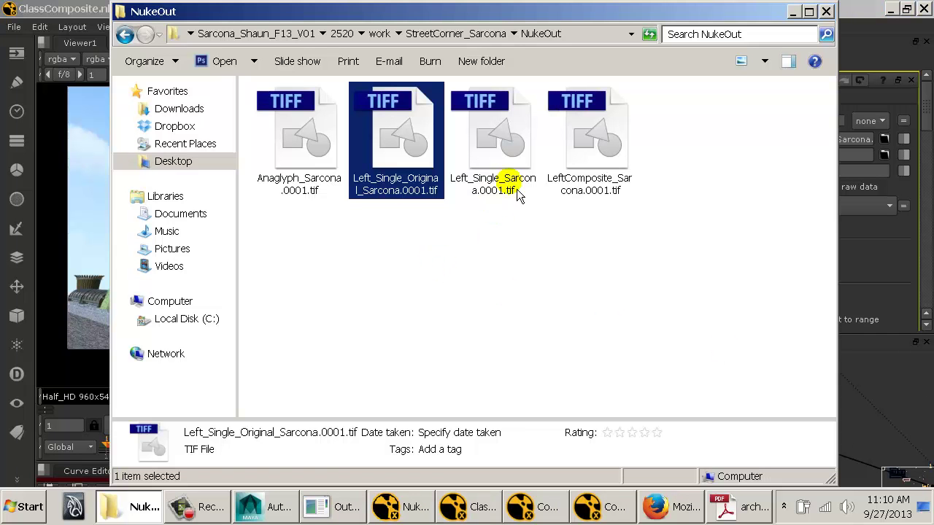
pyautogui.press('Delete')
pyautogui.press('Return')
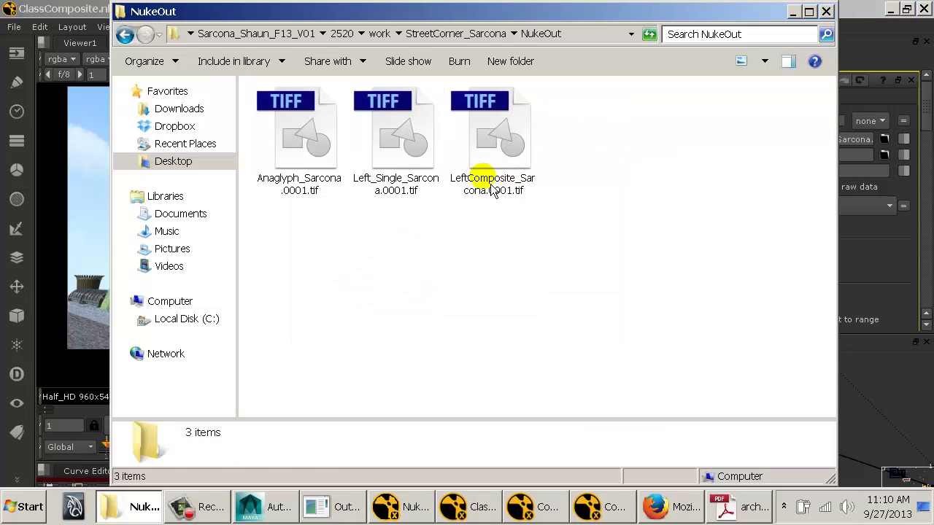
# Check the remaining left single, anaglyph and left composite TIFF files in the NukeOut folder.
pyautogui.click(391, 143)
pyautogui.click(305, 199)
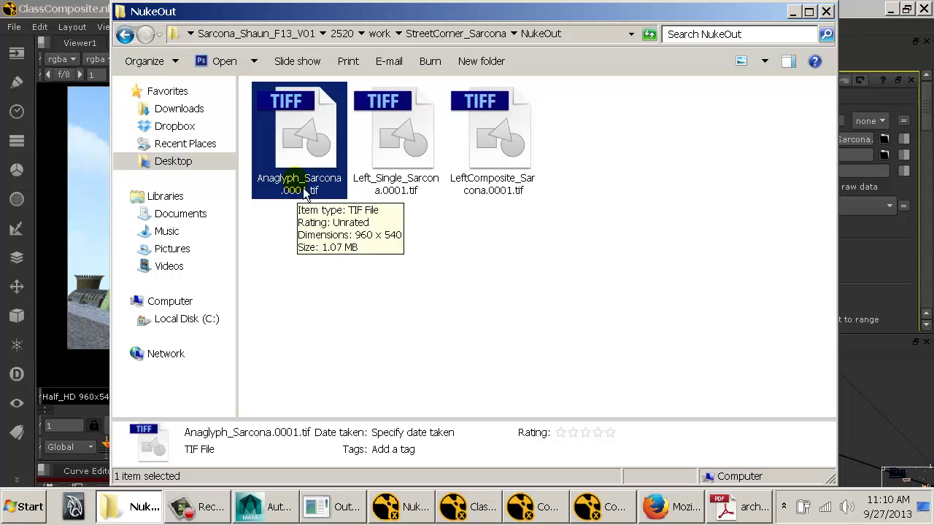
pyautogui.click(475, 148)
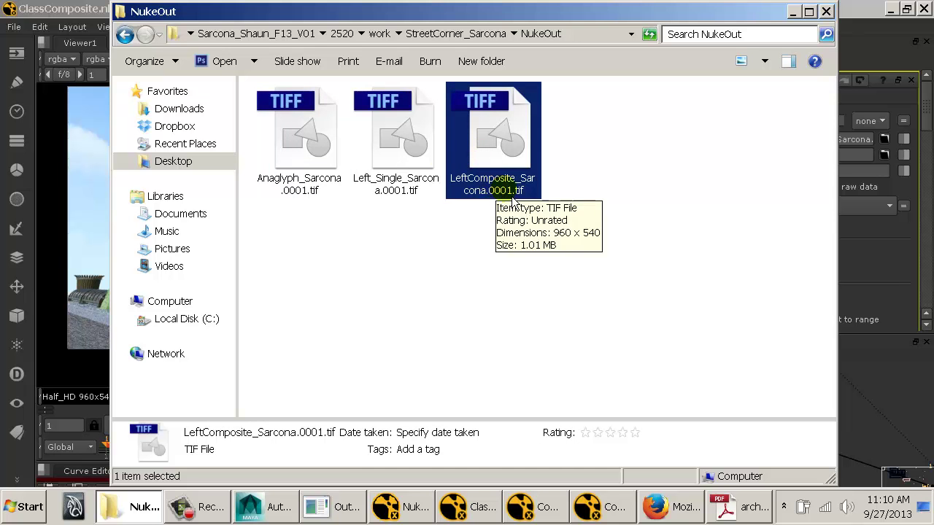
# Return to NukeX, show ZDefocus1's output in the viewer and examine the defocus around the street signs.
pyautogui.hotkey('alt', 'Tab')
pyautogui.moveTo(723, 446)
pyautogui.mouseDown()
pyautogui.moveTo(720, 385)
pyautogui.moveTo(733, 452)
pyautogui.mouseUp()
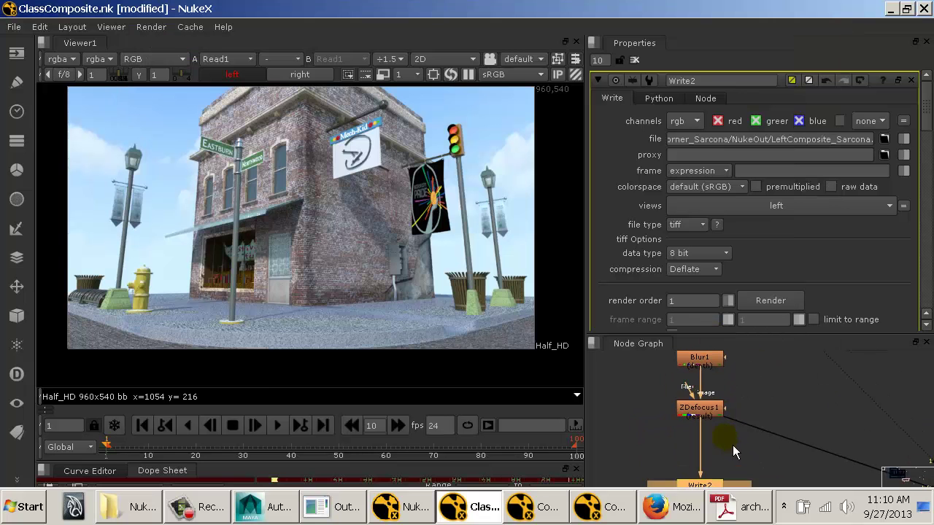
pyautogui.moveTo(726, 421); pyautogui.dragTo(725, 421)
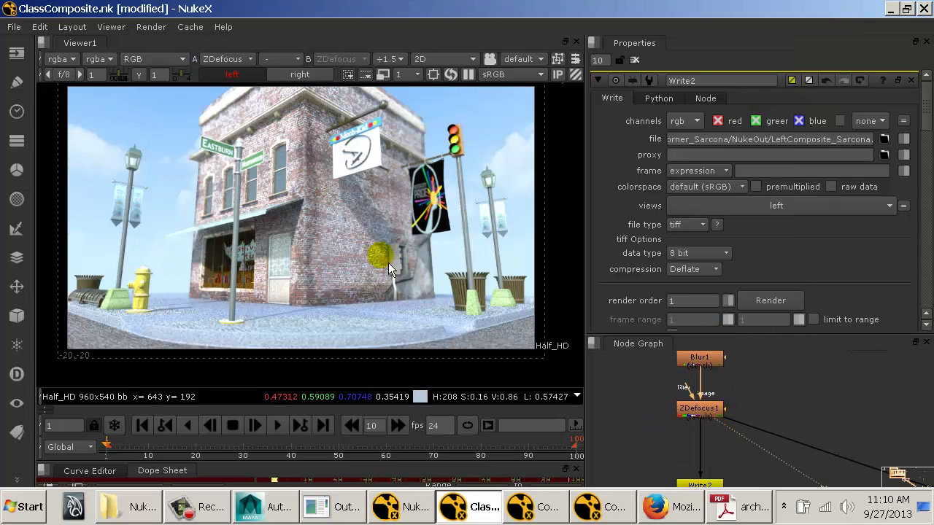
pyautogui.moveTo(443, 272); pyautogui.dragTo(464, 207)
pyautogui.scroll(8, 211, 134)
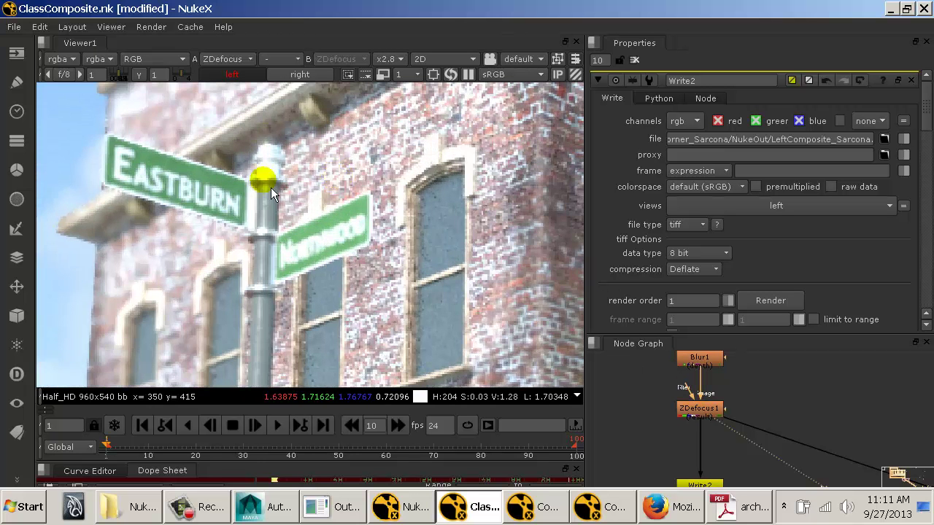
pyautogui.scroll(-5, 386, 230)
pyautogui.moveTo(281, 172); pyautogui.dragTo(353, 244)
pyautogui.scroll(2, 353, 245)
# Switch to the NukeOut folder and compare the Left_Single TIFF with the LeftComposite TIFF.
pyautogui.hotkey('alt', 'Tab')
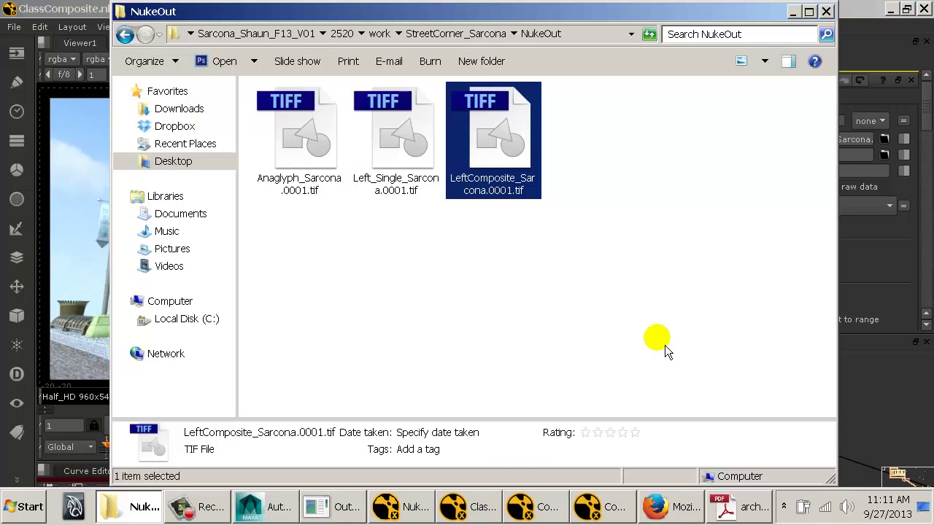
pyautogui.click(402, 131)
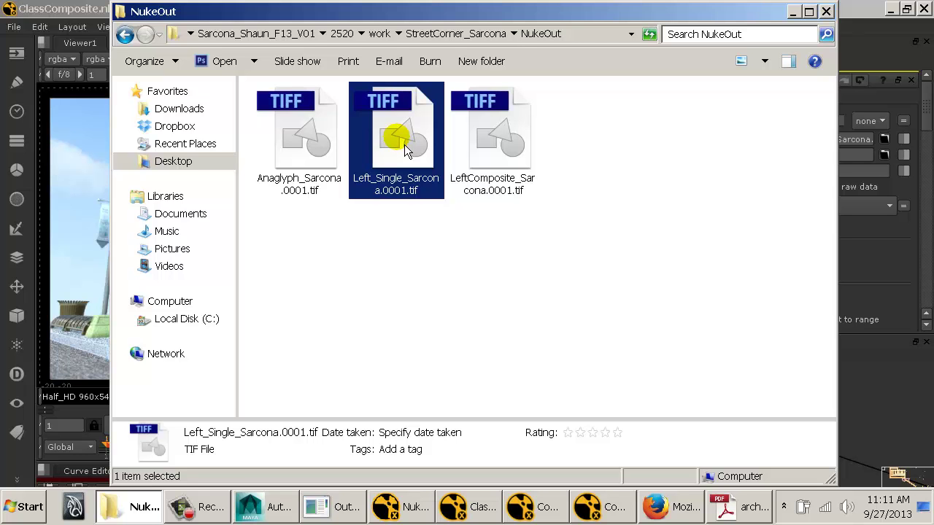
pyautogui.click(374, 280)
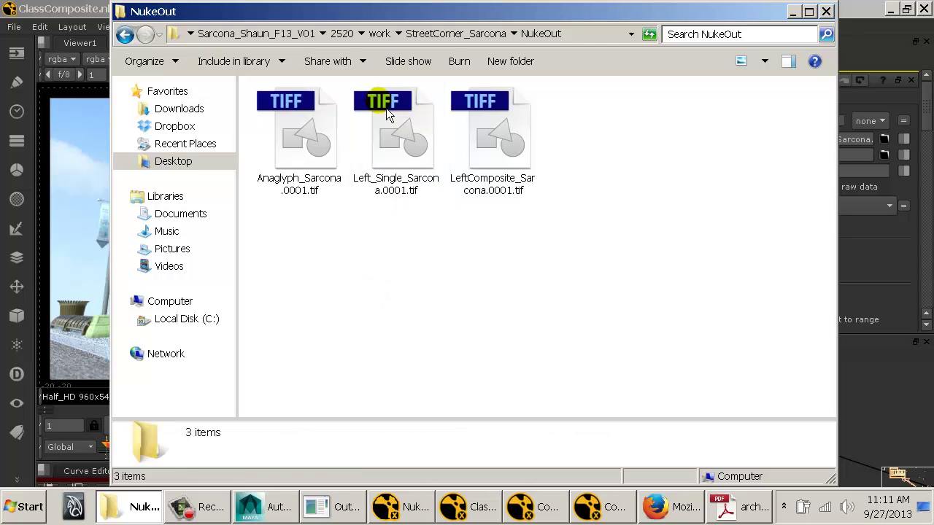
pyautogui.click(387, 111)
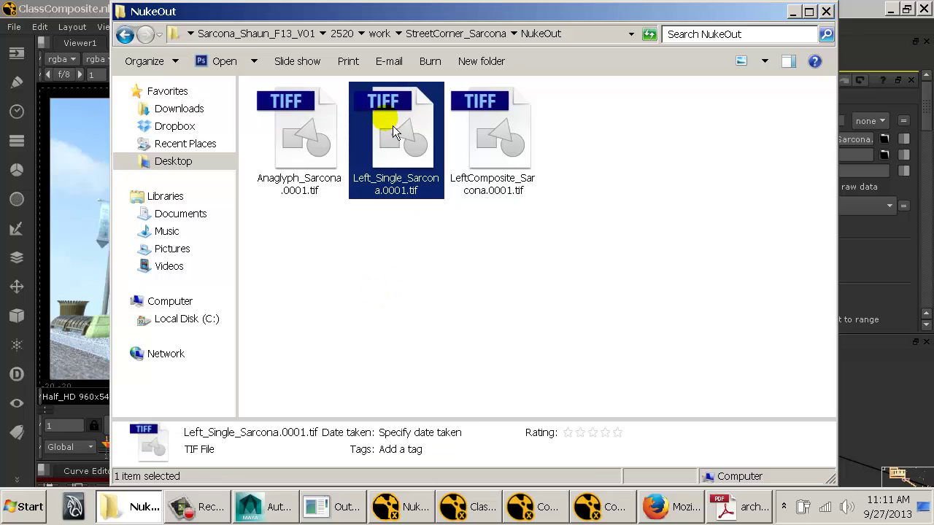
pyautogui.click(482, 131)
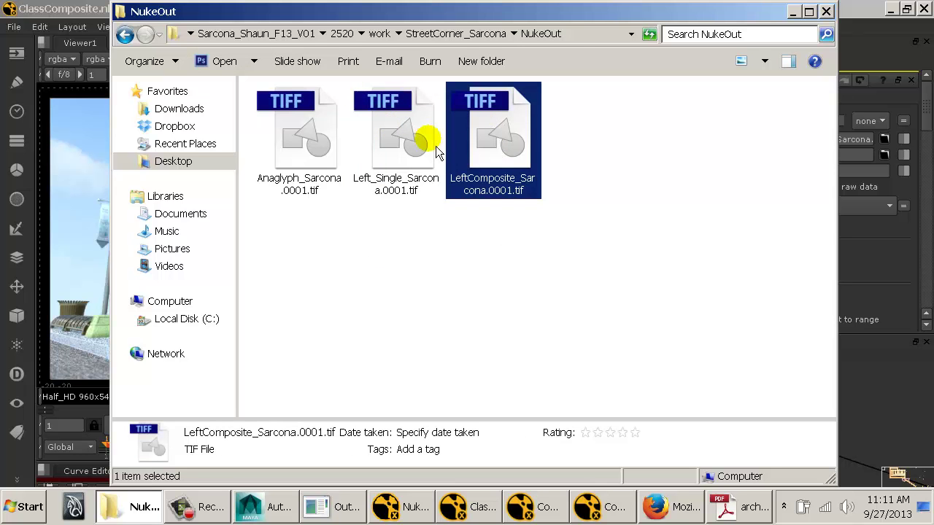
pyautogui.click(423, 139)
pyautogui.click(481, 143)
pyautogui.click(418, 147)
pyautogui.click(480, 145)
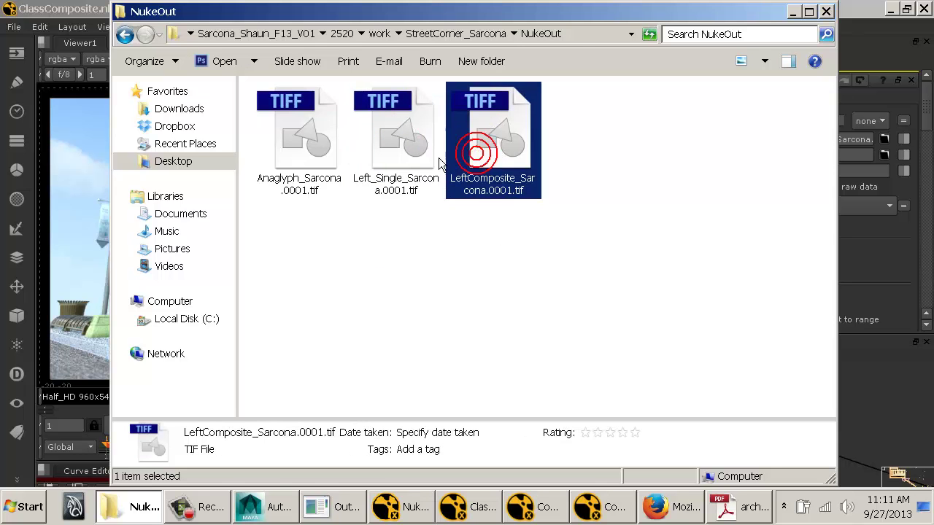
pyautogui.click(420, 147)
pyautogui.click(485, 152)
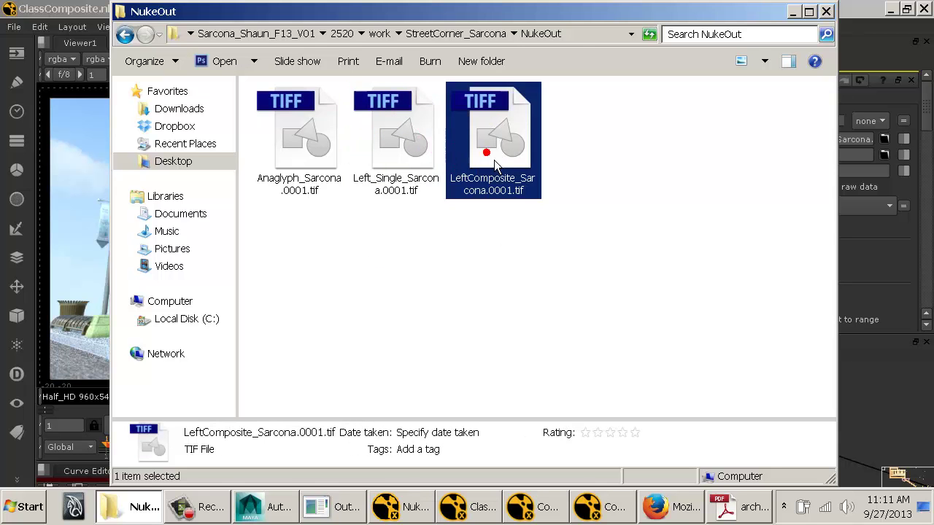
# Go over the anaglyph TIFF and the full set of three output files in the NukeOut folder.
pyautogui.click(299, 124)
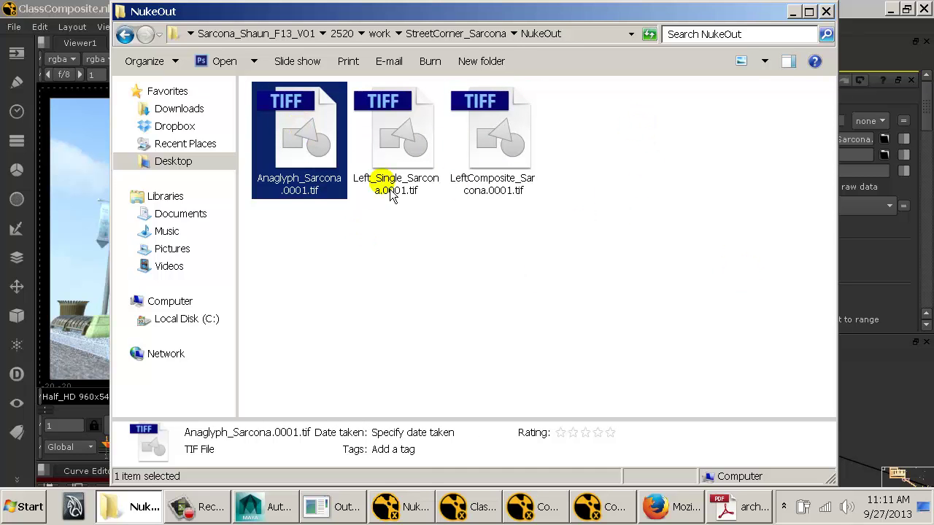
pyautogui.click(317, 149)
pyautogui.click(615, 183)
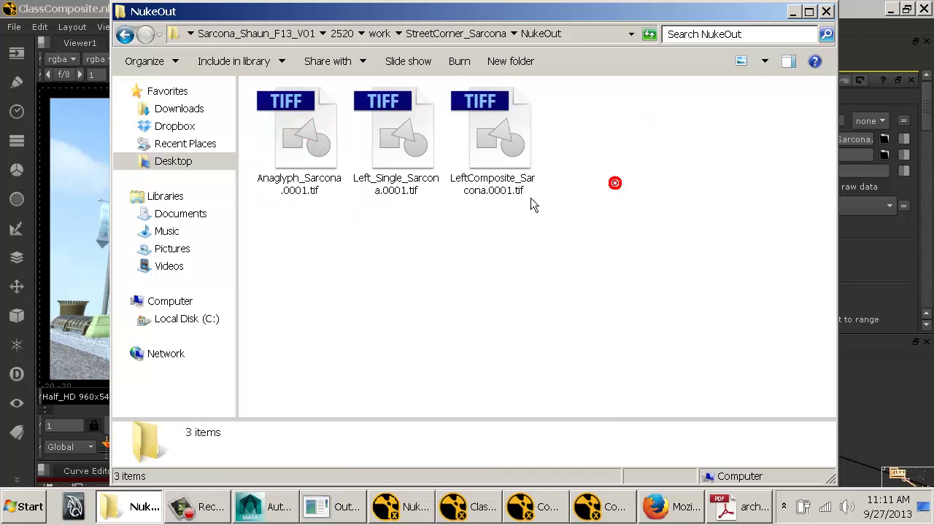
pyautogui.click(313, 150)
pyautogui.click(597, 170)
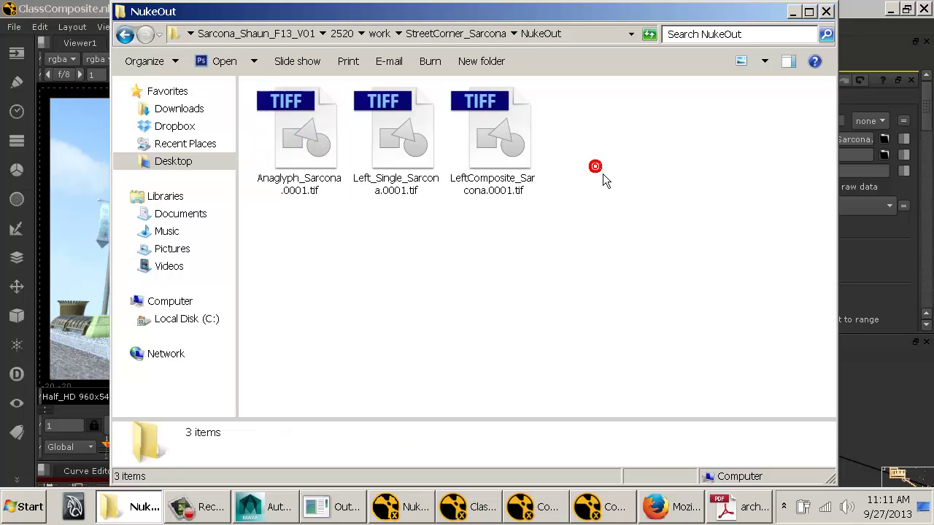
pyautogui.click(344, 148)
pyautogui.moveTo(292, 271); pyautogui.dragTo(585, 139)
pyautogui.moveTo(578, 250); pyautogui.dragTo(165, 68)
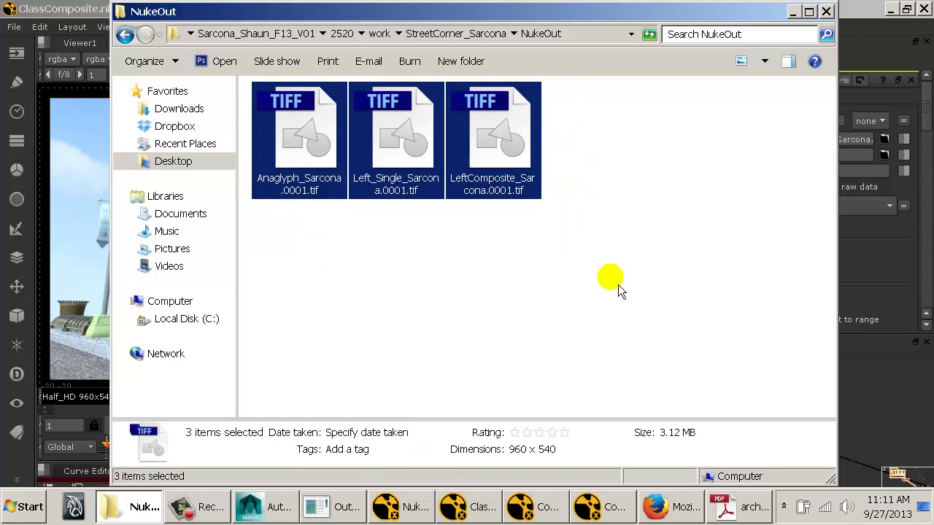
pyautogui.moveTo(611, 279); pyautogui.dragTo(209, 93)
pyautogui.moveTo(555, 233); pyautogui.dragTo(180, 33)
pyautogui.click(546, 221)
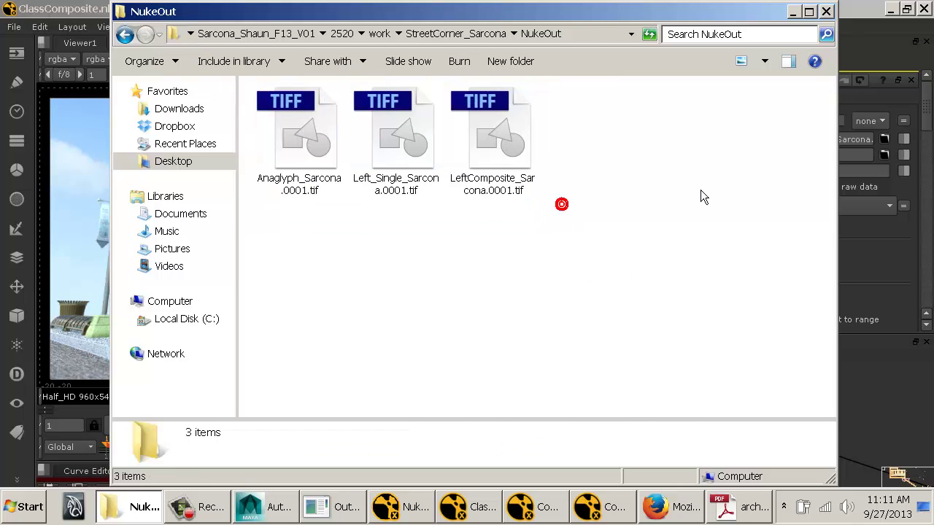
# Return to NukeX and save the script as ClassComposite.nk in the masterLayer folder, overwriting the existing file.
pyautogui.click(864, 22)
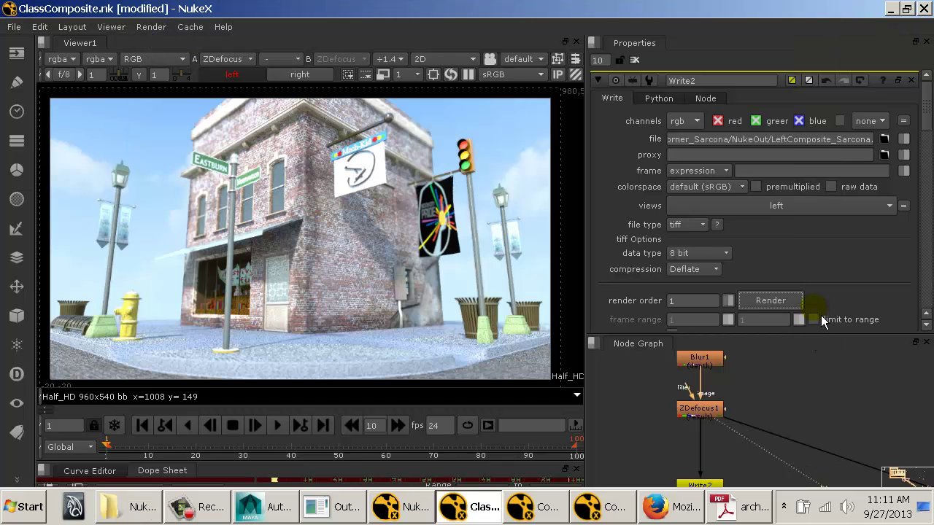
pyautogui.click(14, 26)
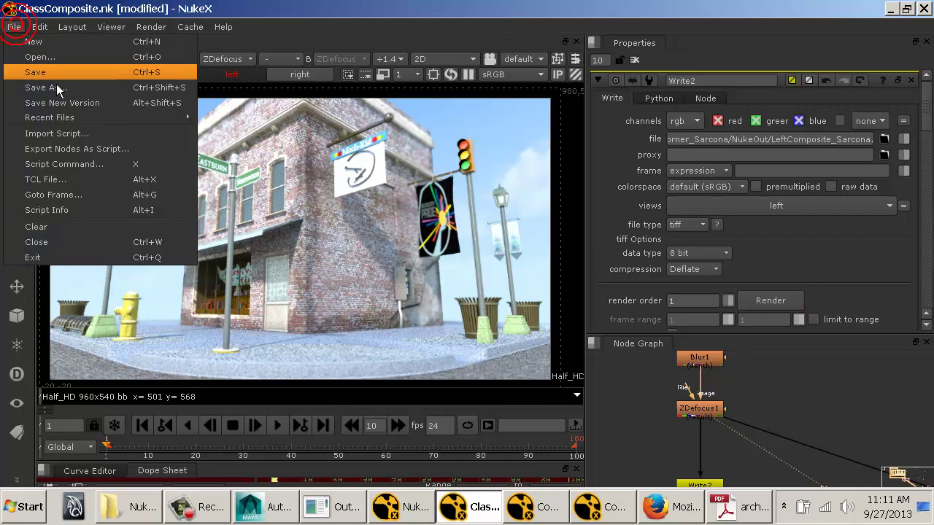
pyautogui.click(51, 88)
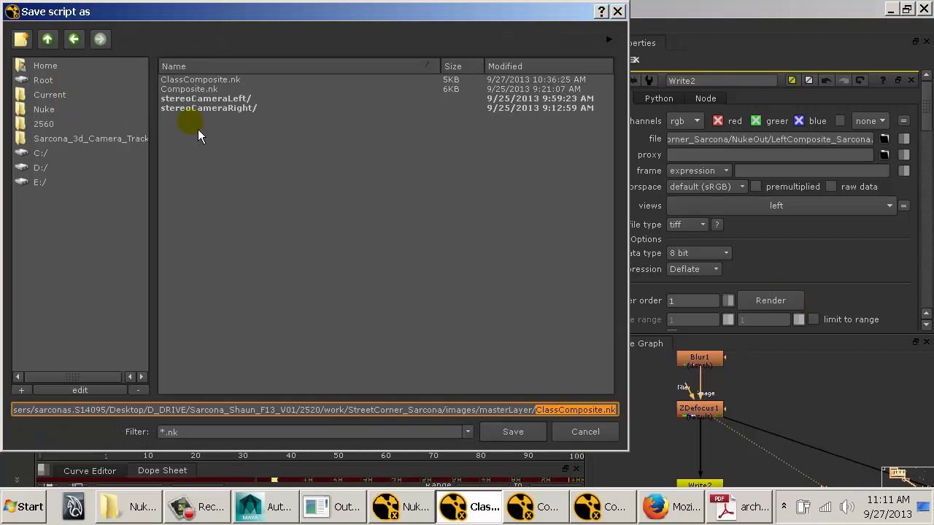
pyautogui.click(507, 432)
pyautogui.click(472, 467)
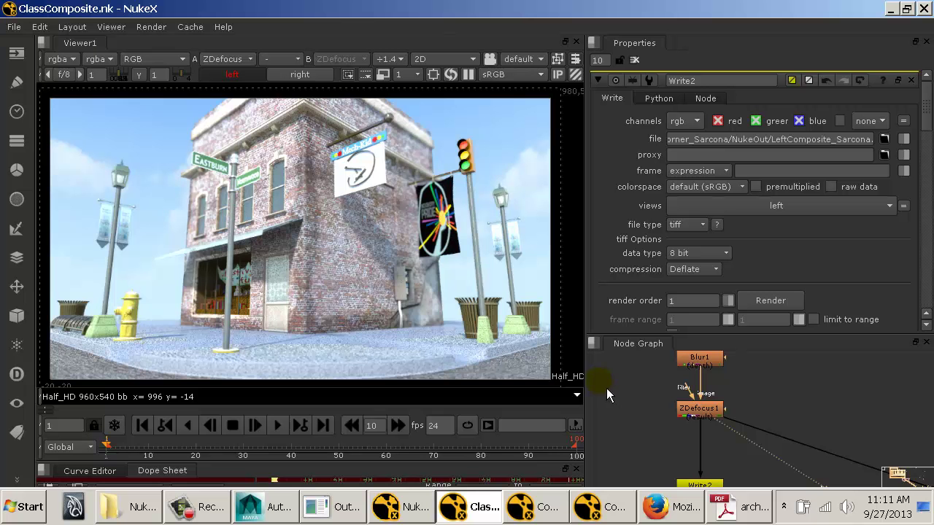
pyautogui.moveTo(797, 455); pyautogui.dragTo(417, 167)
# Switch to Maya and set the mental ray Unified Sampling quality of masterLayer to 2.0.
pyautogui.click(264, 509)
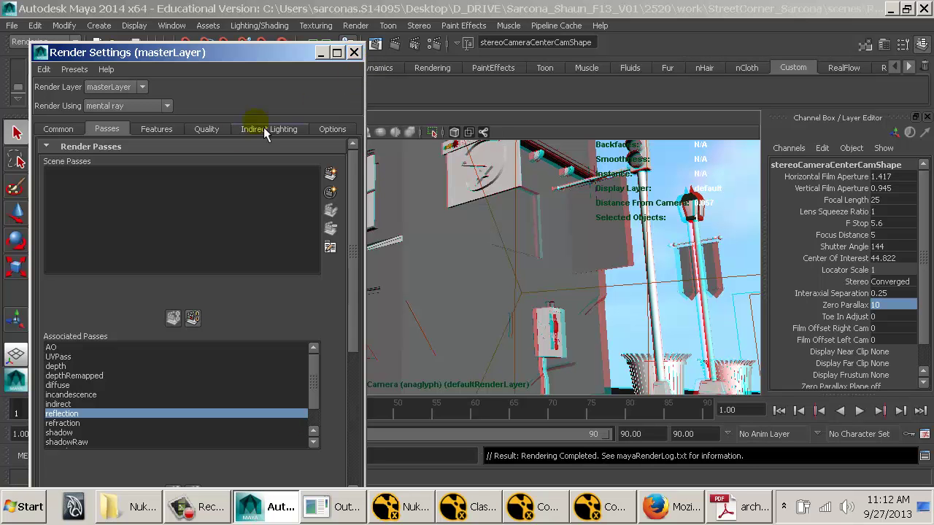
pyautogui.click(223, 135)
pyautogui.doubleClick(162, 185)
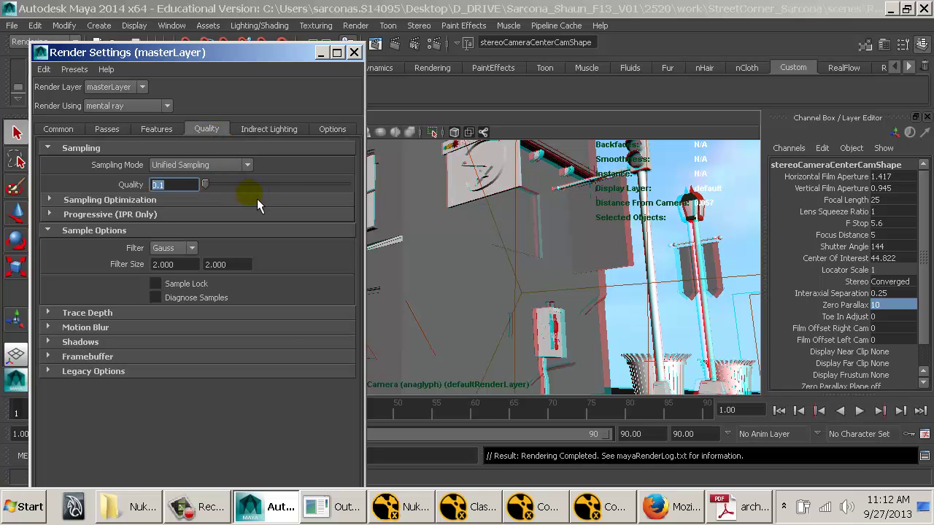
pyautogui.write('1.0')
pyautogui.press('Return')
pyautogui.click(178, 184)
pyautogui.doubleClick(175, 184)
pyautogui.write('2')
pyautogui.moveTo(174, 189); pyautogui.dragTo(146, 192)
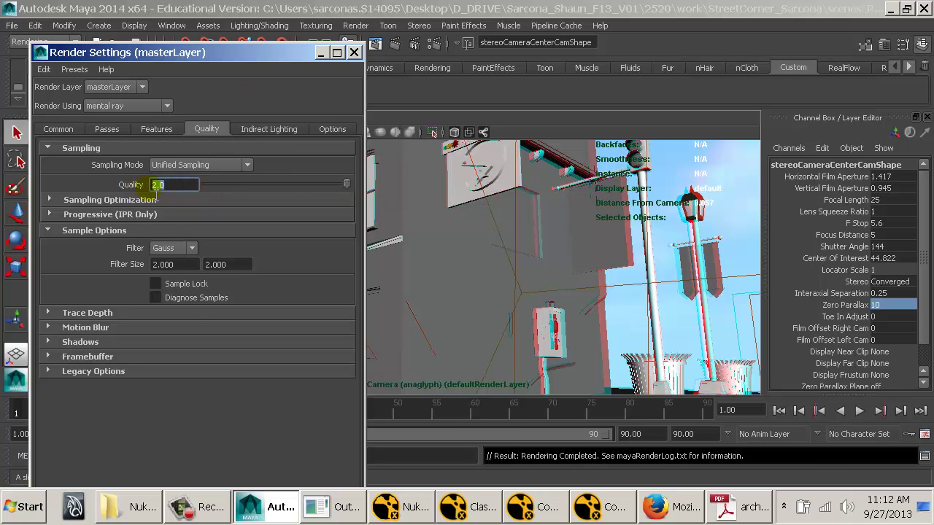
# Examine the Final Gathering point density and point interpolation in the render settings, closing the window when done.
pyautogui.click(270, 130)
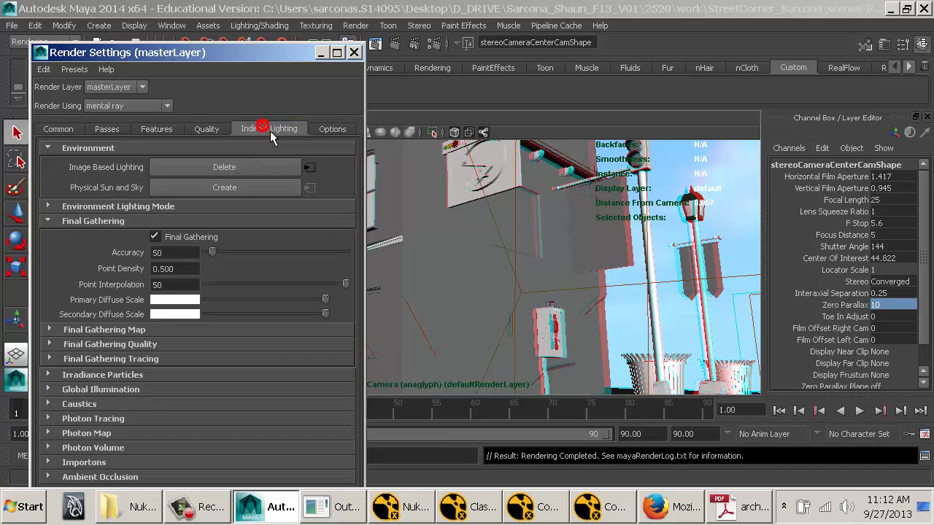
pyautogui.click(174, 268)
pyautogui.click(167, 284)
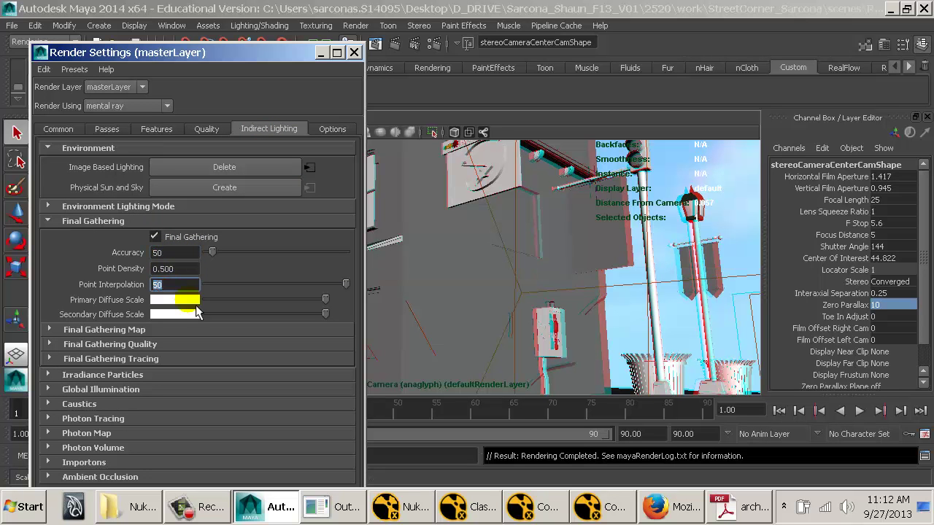
pyautogui.click(354, 52)
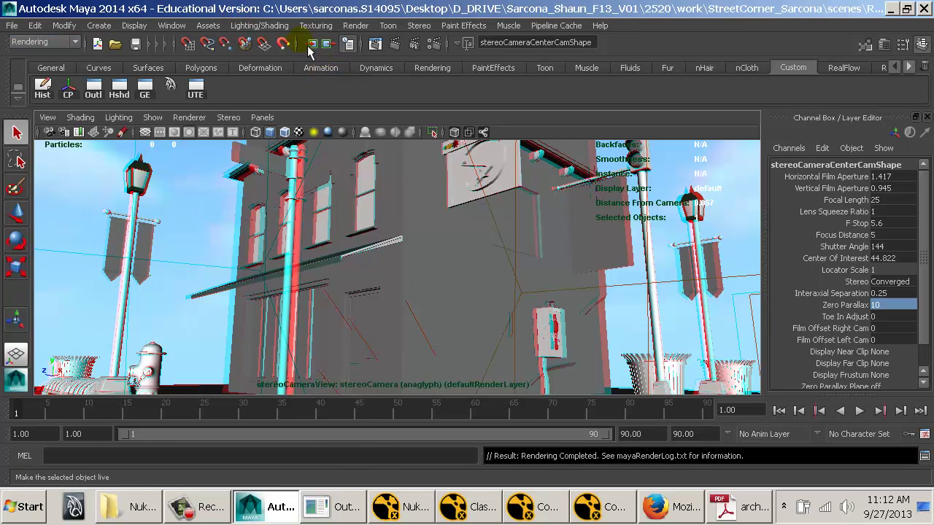
# Set the end frame to 90 in the render settings, check the file output options and close the window.
pyautogui.click(427, 42)
pyautogui.click(58, 128)
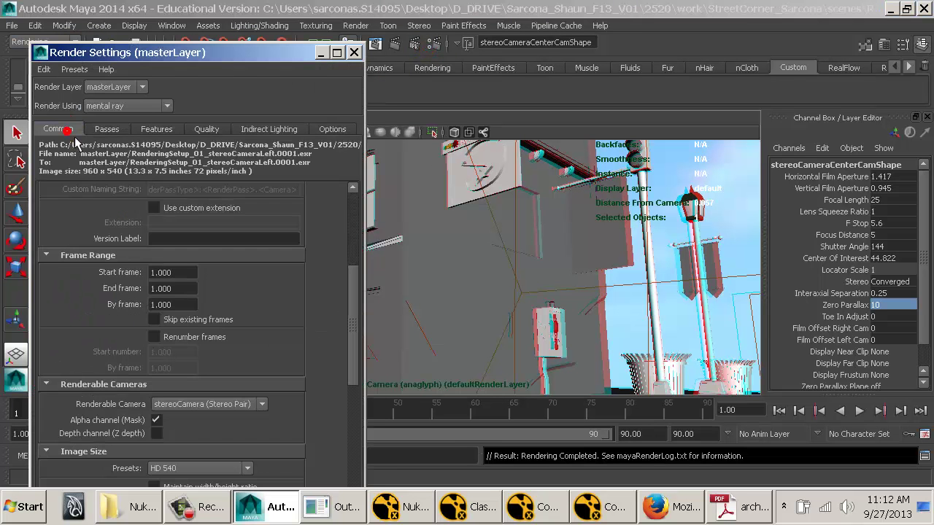
pyautogui.click(175, 289)
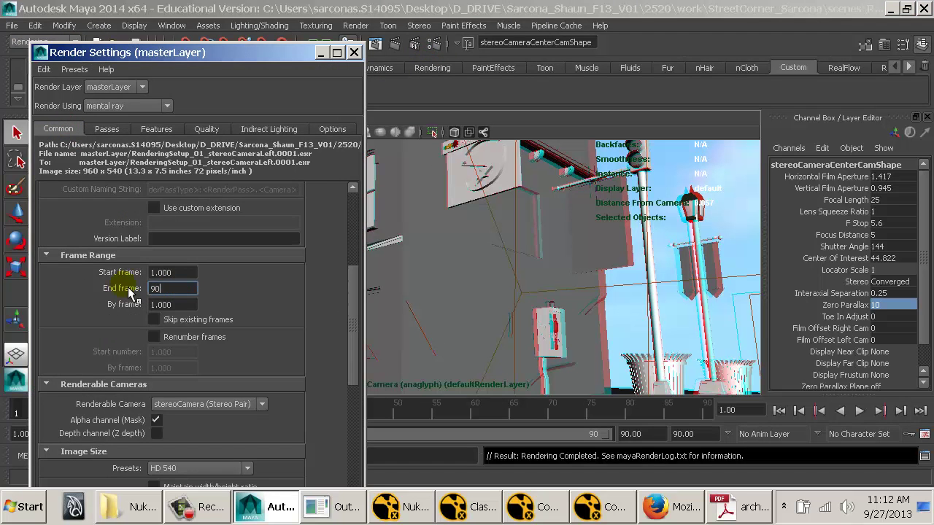
pyautogui.write('90')
pyautogui.moveTo(358, 321); pyautogui.dragTo(352, 221)
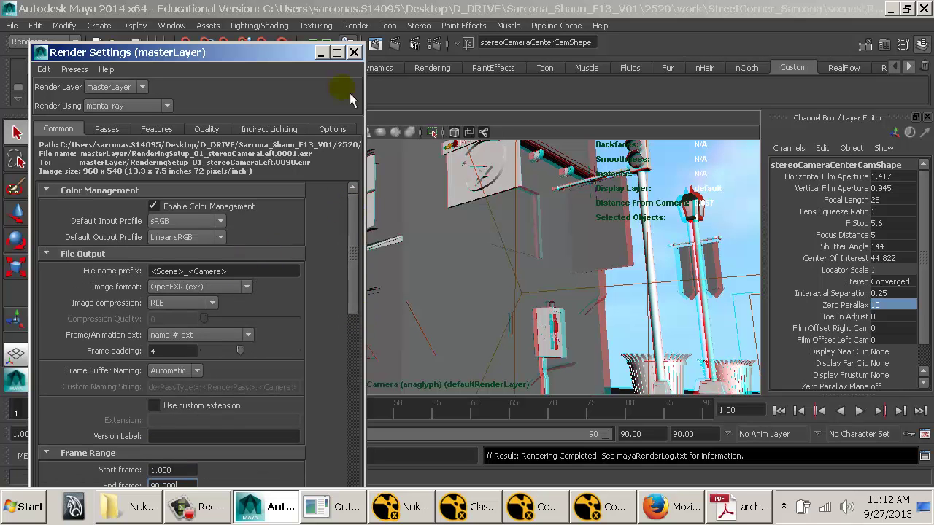
pyautogui.click(353, 52)
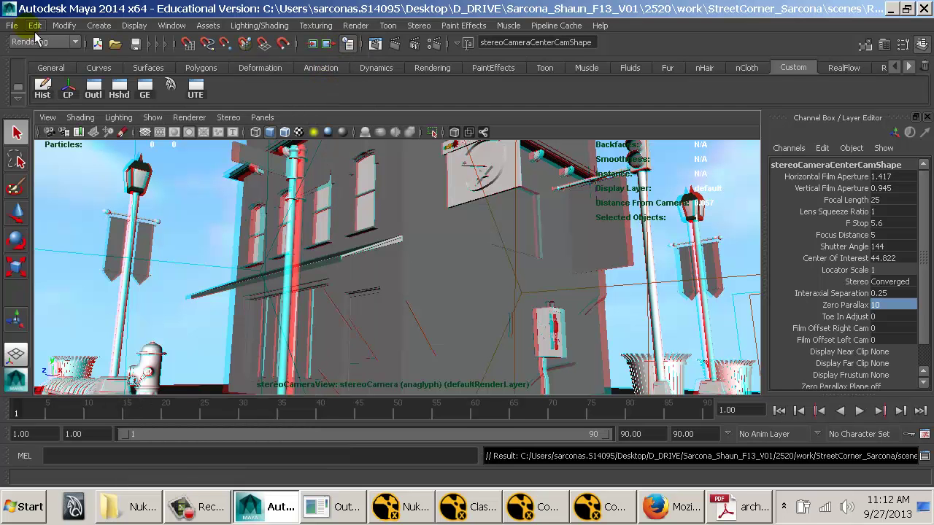
# Save the Maya scene in the scenes folder under the new name ReadyToRender_ followed by the artist's surname.
pyautogui.click(11, 25)
pyautogui.click(51, 91)
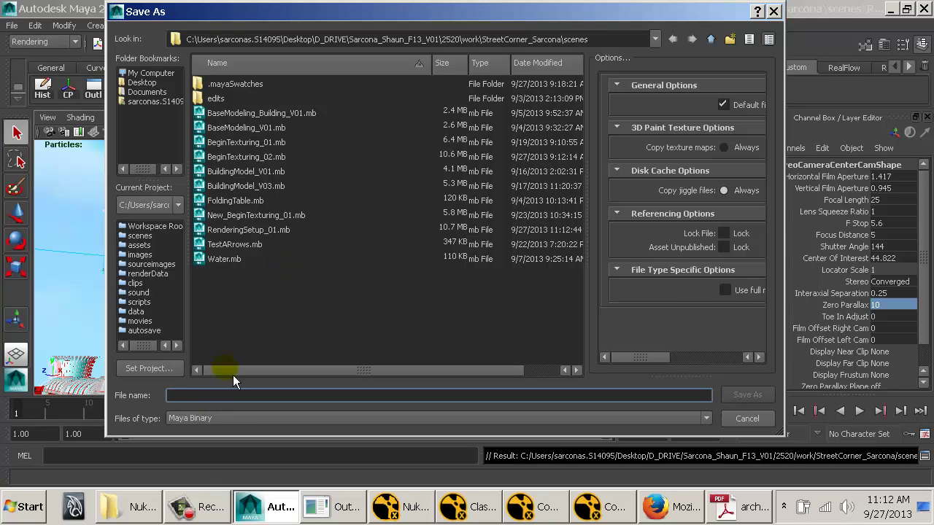
pyautogui.write('Ready')
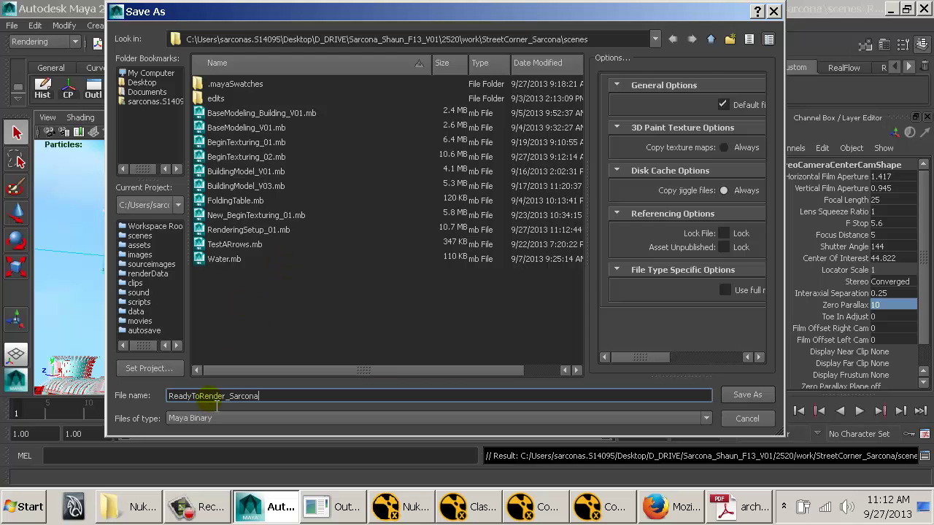
pyautogui.write('ToRender_Sarcona')
pyautogui.press('Return')
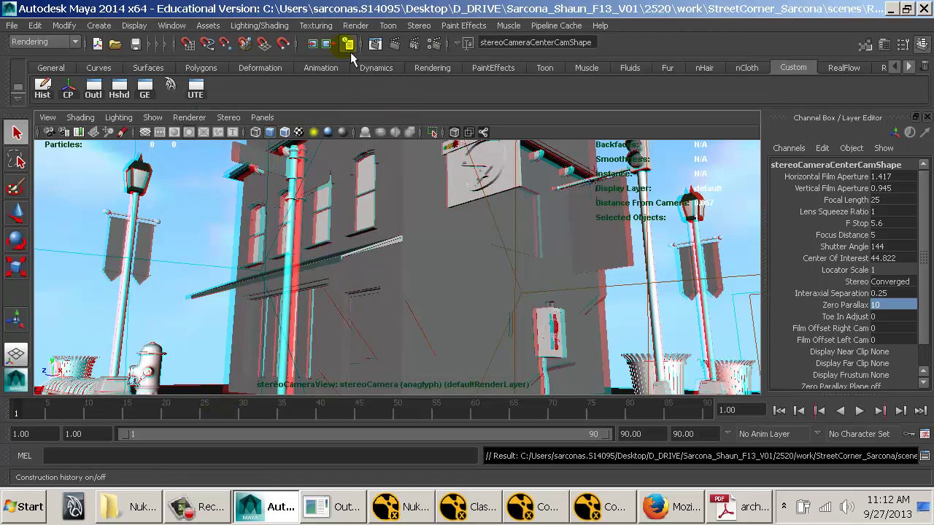
# Start a mental ray batch render with 12 render threads, leaving Auto Render Threads off, and close the batch render options.
pyautogui.click(358, 26)
pyautogui.click(475, 149)
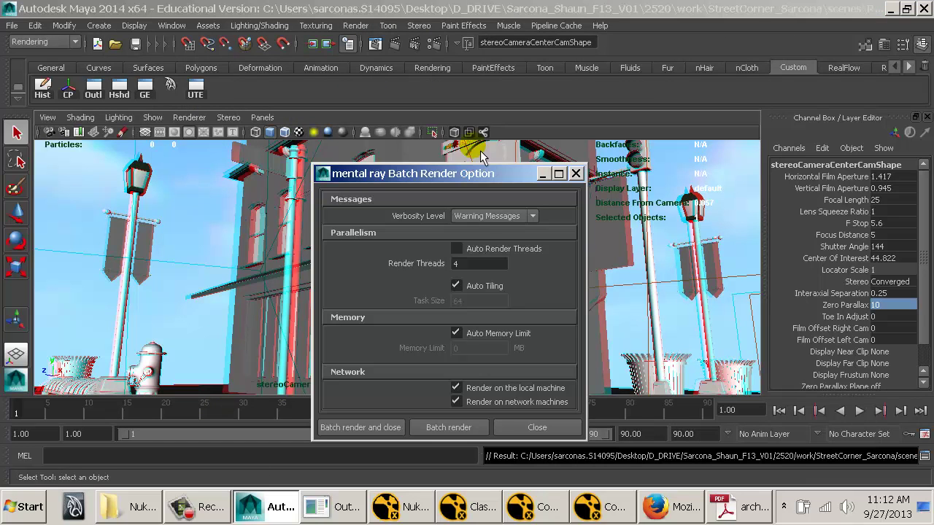
pyautogui.click(485, 266)
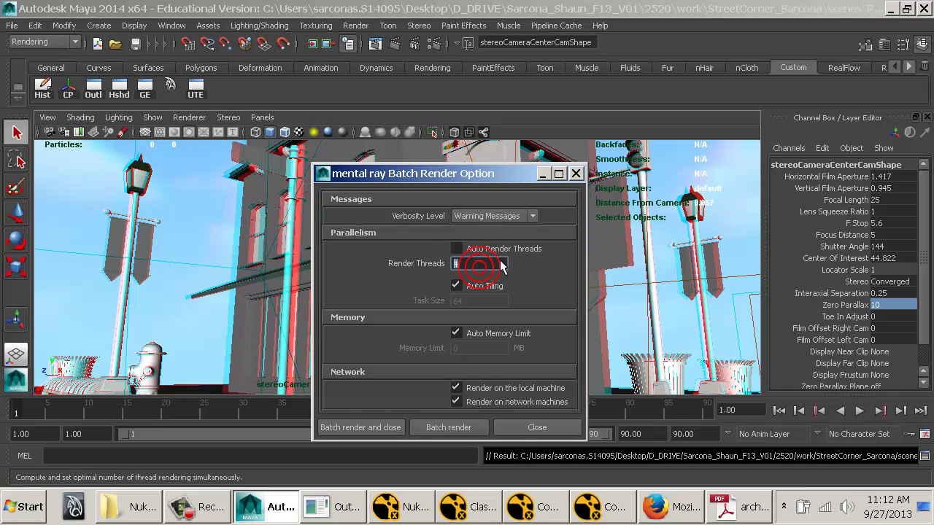
pyautogui.click(496, 252)
pyautogui.click(496, 252)
pyautogui.click(459, 266)
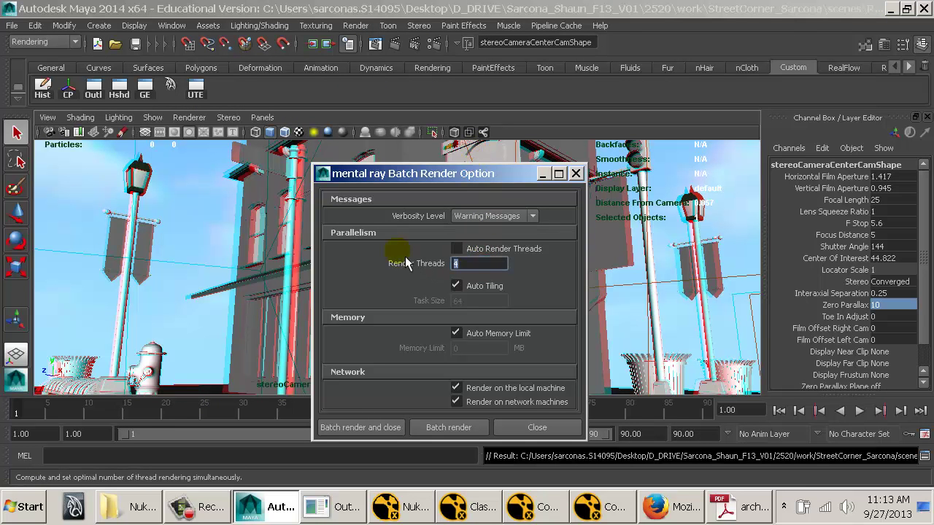
pyautogui.write('12')
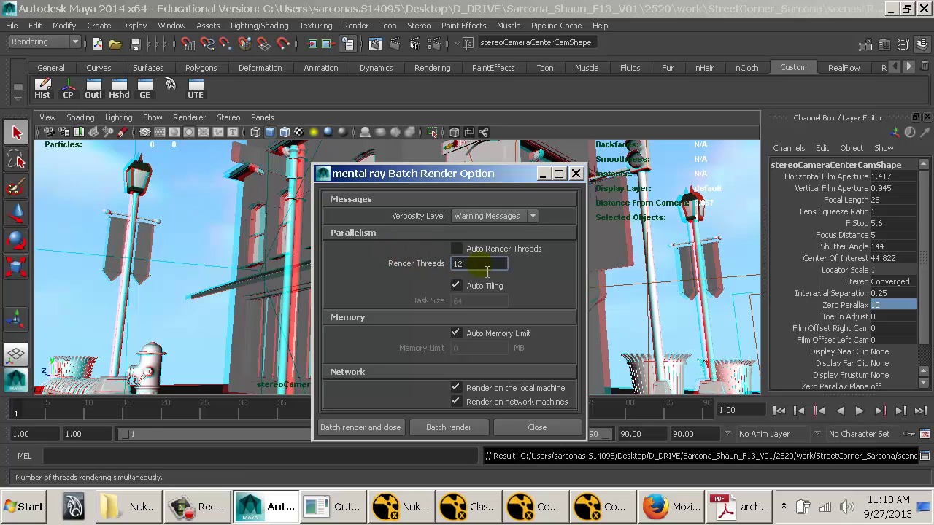
pyautogui.moveTo(478, 264); pyautogui.dragTo(453, 271)
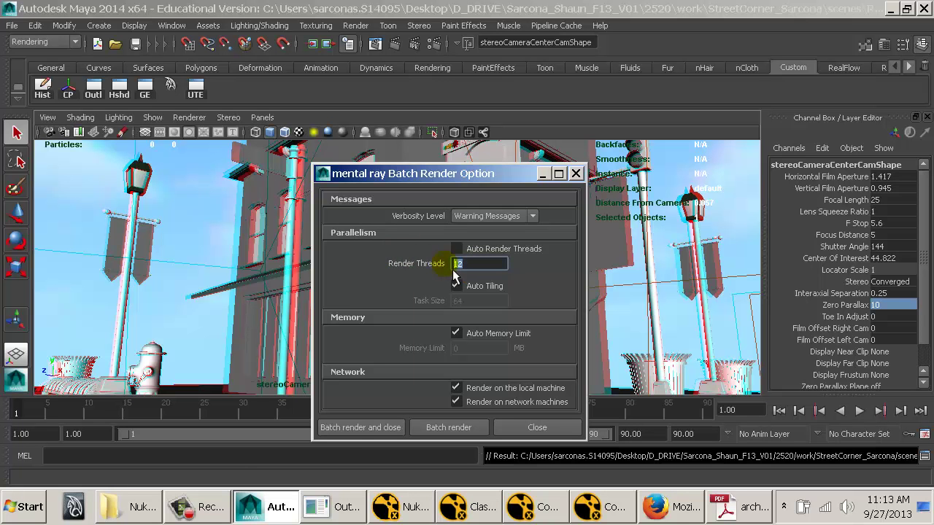
pyautogui.click(361, 427)
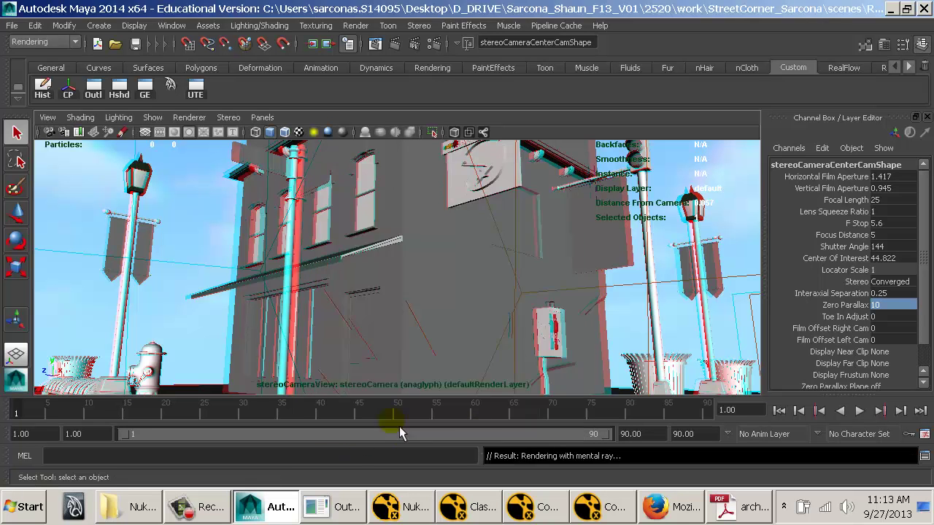
# Close the open NukeX windows, the Firefox browser and the arch_and_design.pdf document.
pyautogui.click(627, 518)
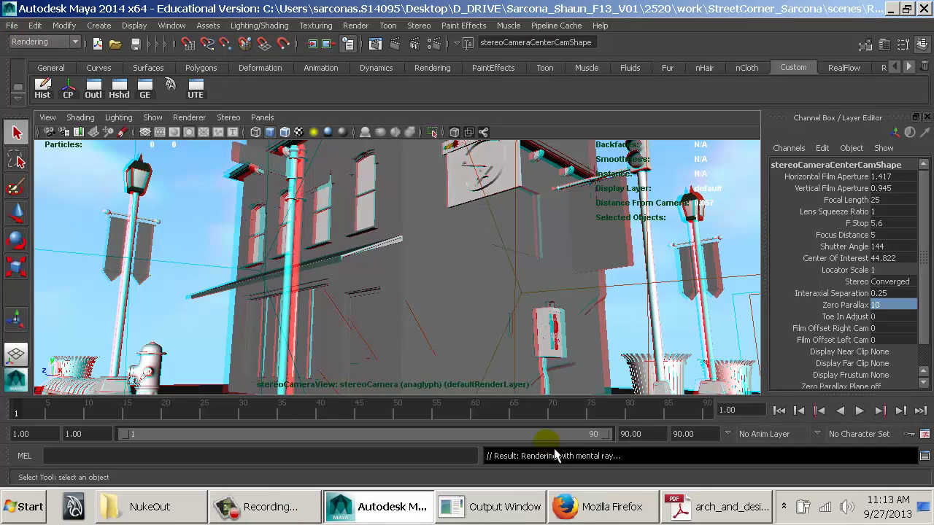
pyautogui.click(589, 518)
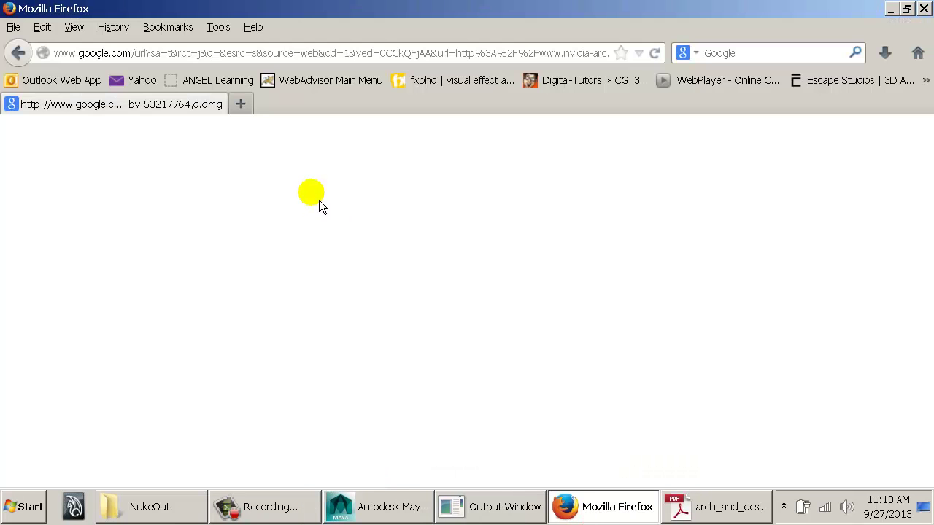
pyautogui.hotkey('alt', 'F4')
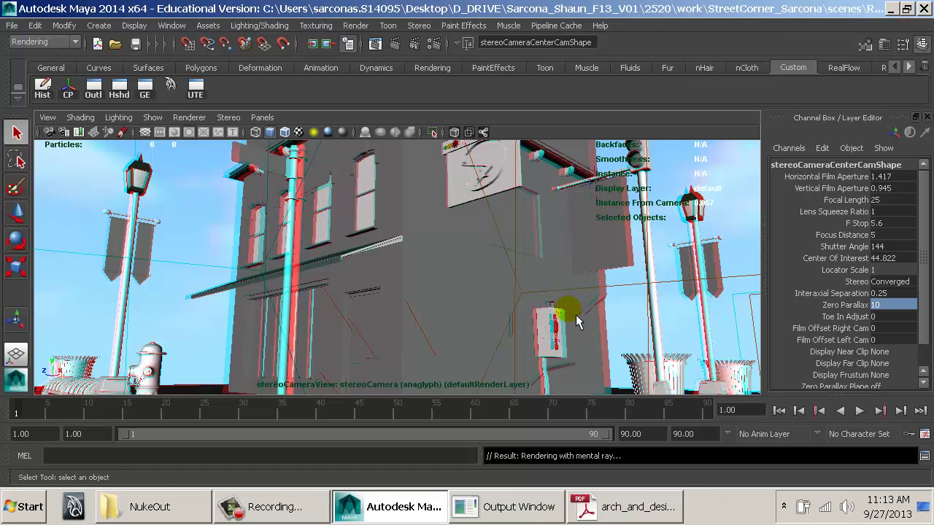
pyautogui.click(638, 506)
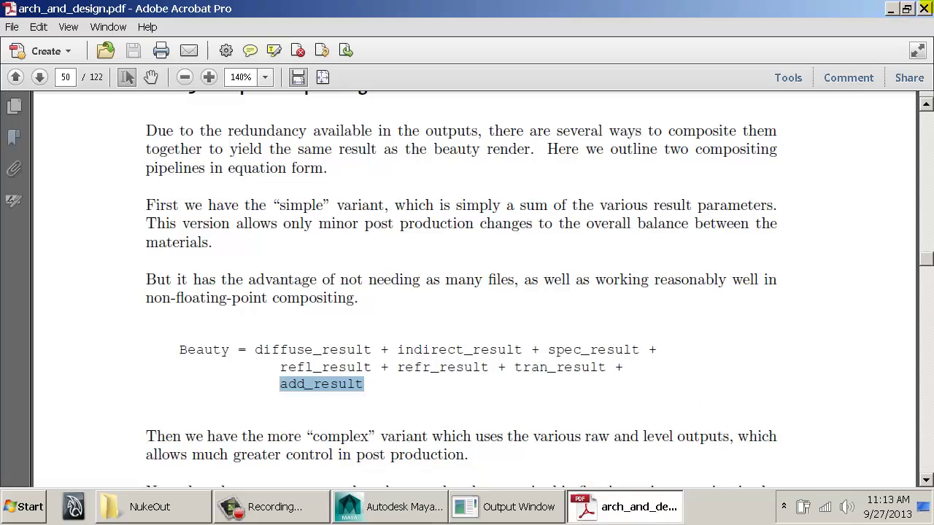
pyautogui.click(925, 8)
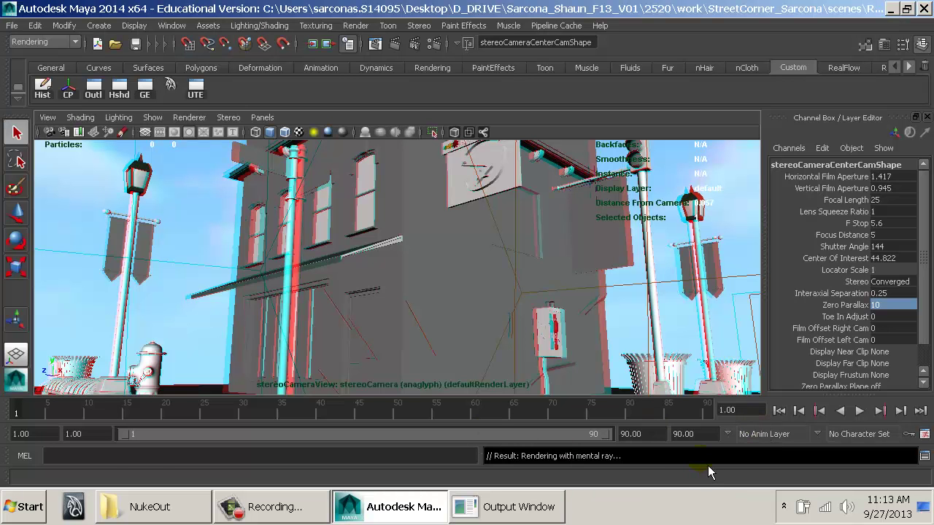
# Open Windows Task Manager and select the mayabatch.exe process among the running processes.
pyautogui.rightClick(656, 516)
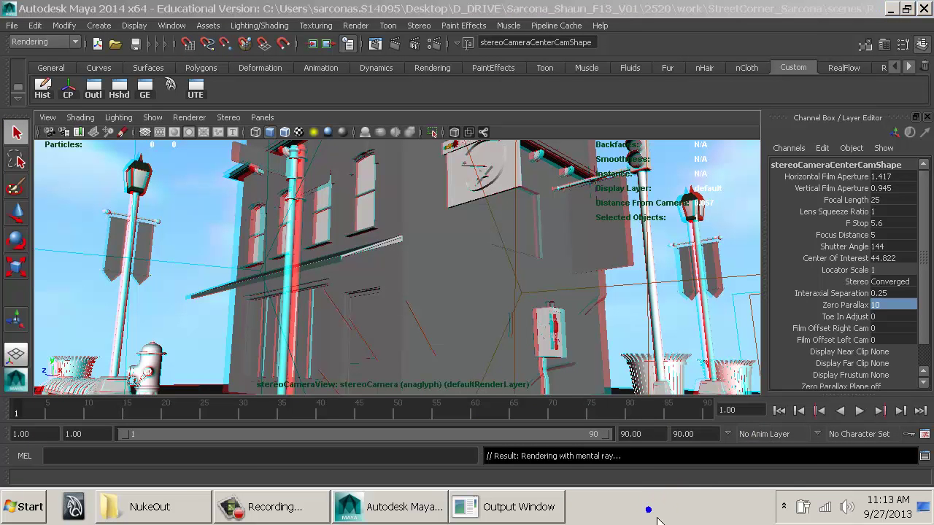
pyautogui.click(705, 461)
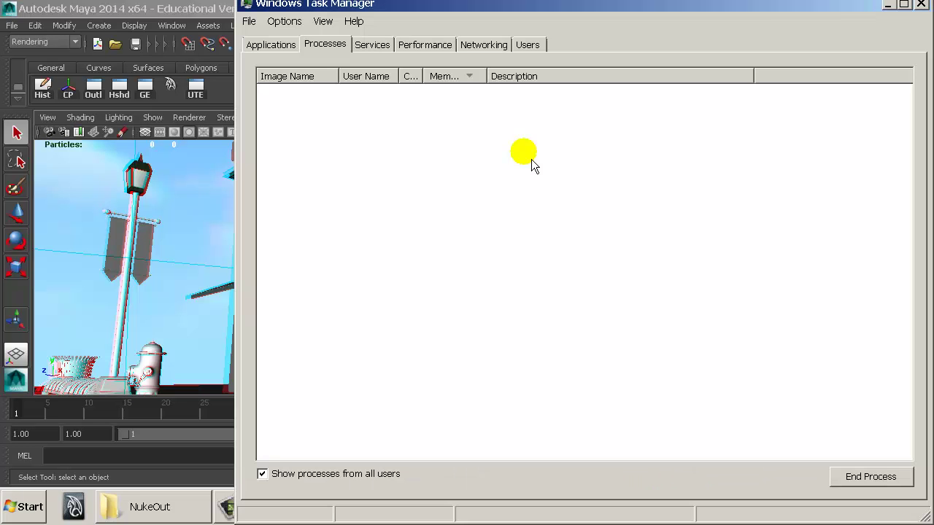
pyautogui.click(407, 93)
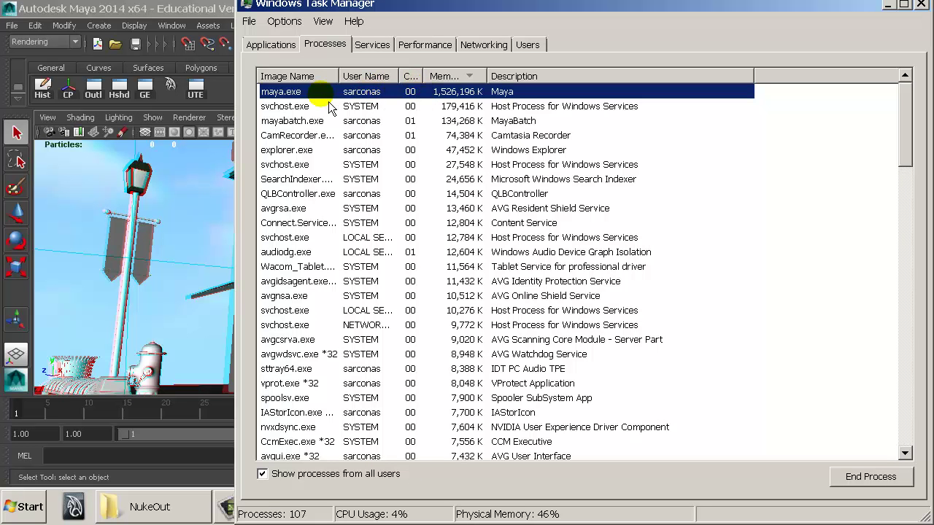
pyautogui.click(300, 121)
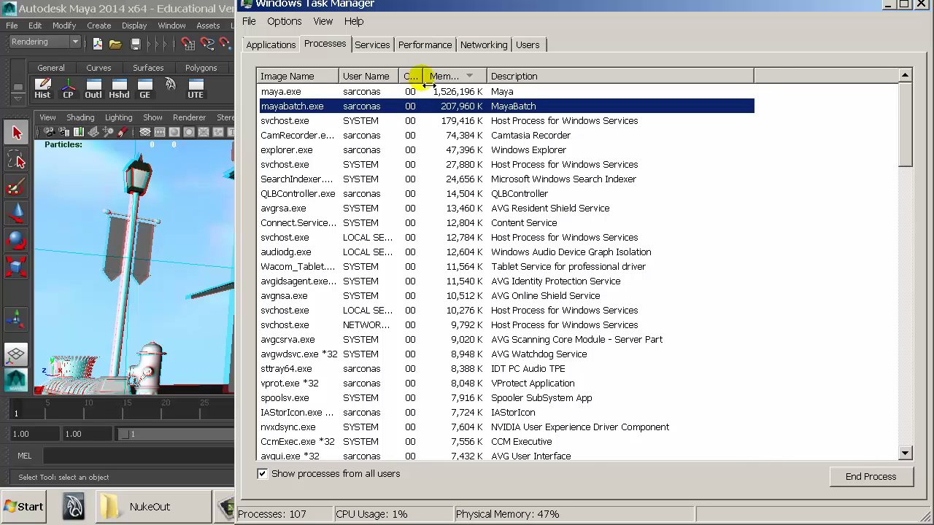
# Widen the CPU column of the process list, then reposition the Task Manager window and make it narrower.
pyautogui.moveTo(423, 76); pyautogui.dragTo(447, 86)
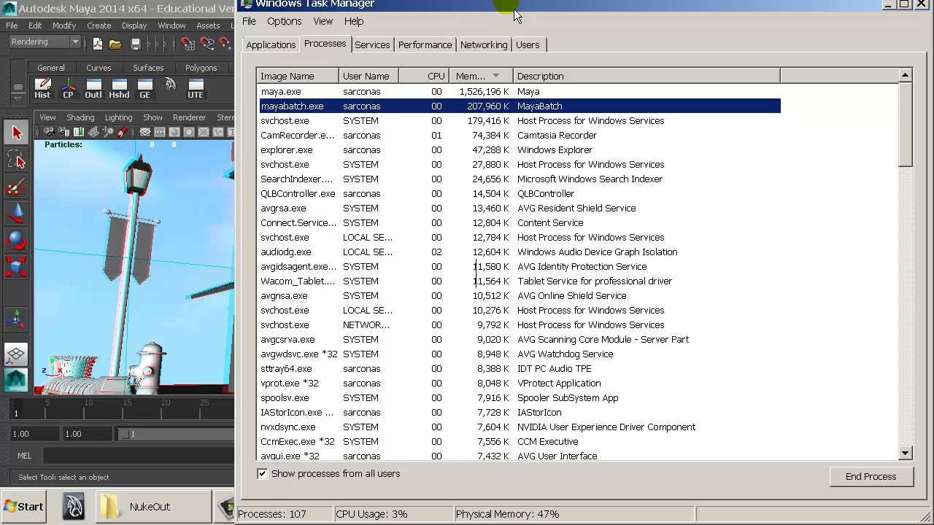
pyautogui.moveTo(503, 6); pyautogui.dragTo(517, 60)
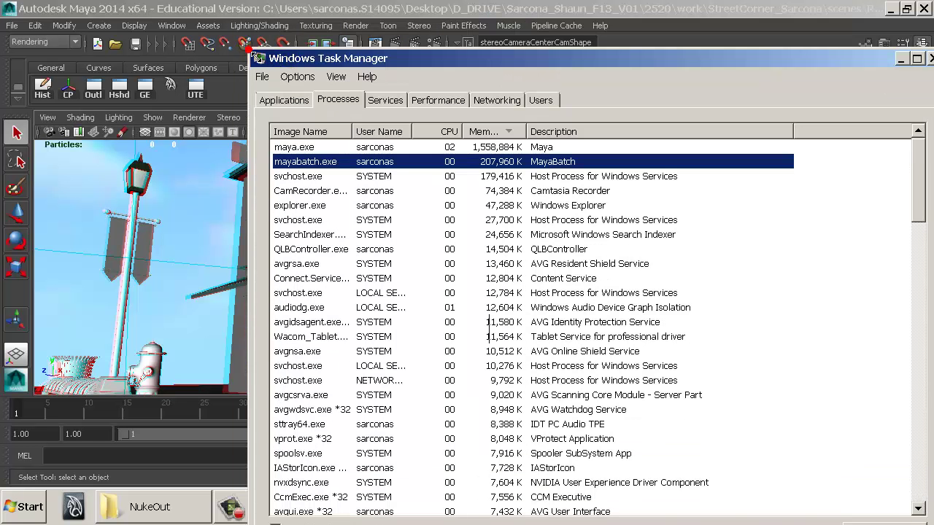
pyautogui.moveTo(336, 58); pyautogui.dragTo(532, 144)
pyautogui.moveTo(585, 161); pyautogui.dragTo(183, 41)
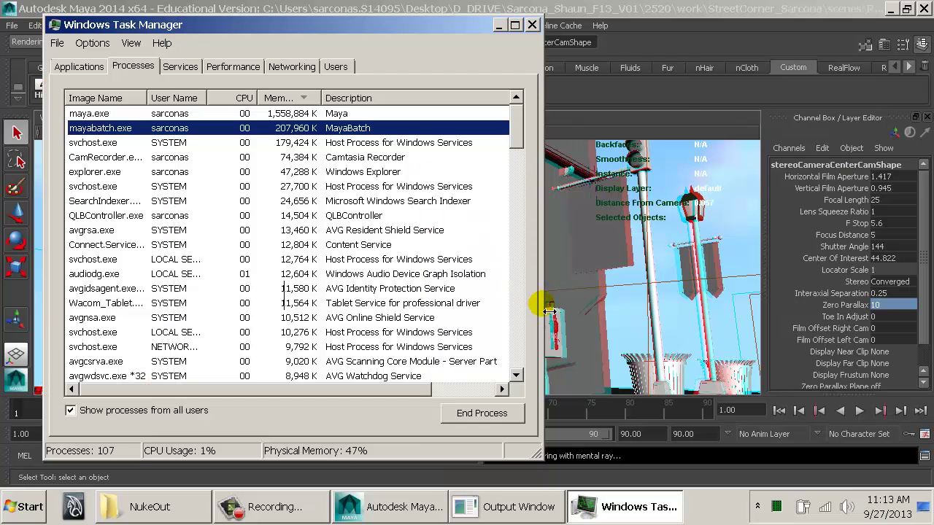
pyautogui.moveTo(549, 310); pyautogui.dragTo(420, 313)
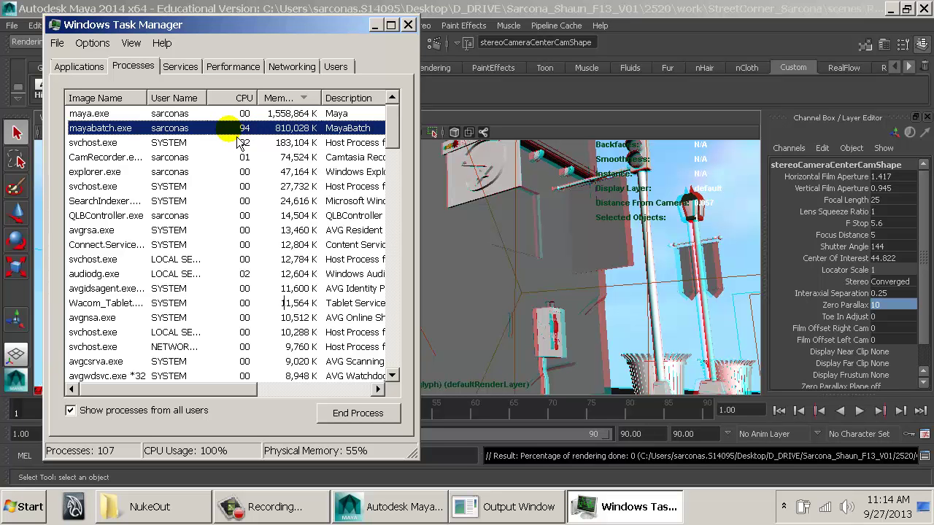
# Set the priority of the mayabatch.exe process to Below Normal and close Task Manager.
pyautogui.rightClick(232, 131)
pyautogui.moveTo(330, 248)
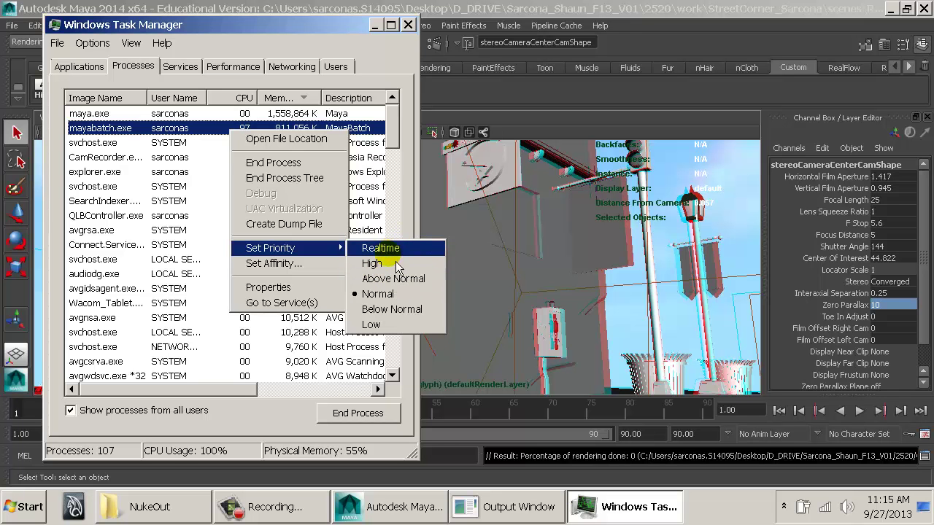
pyautogui.click(384, 315)
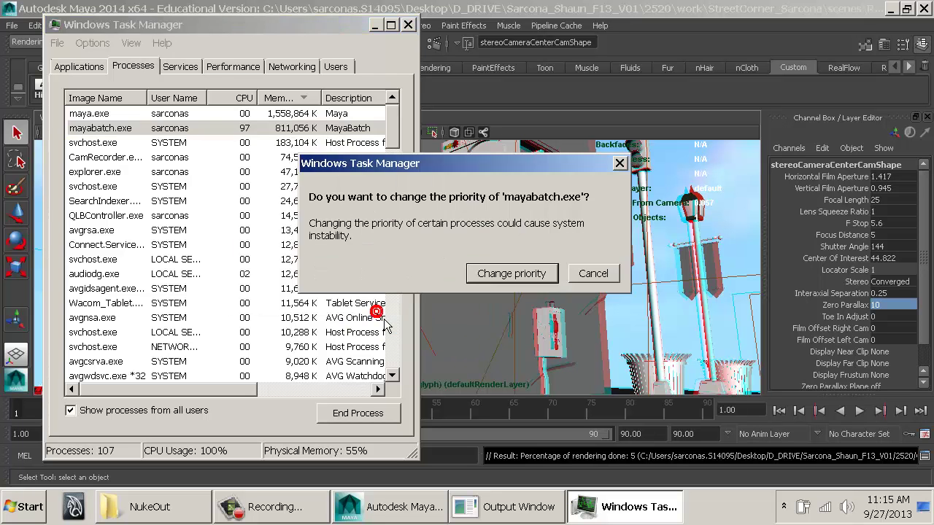
pyautogui.click(516, 270)
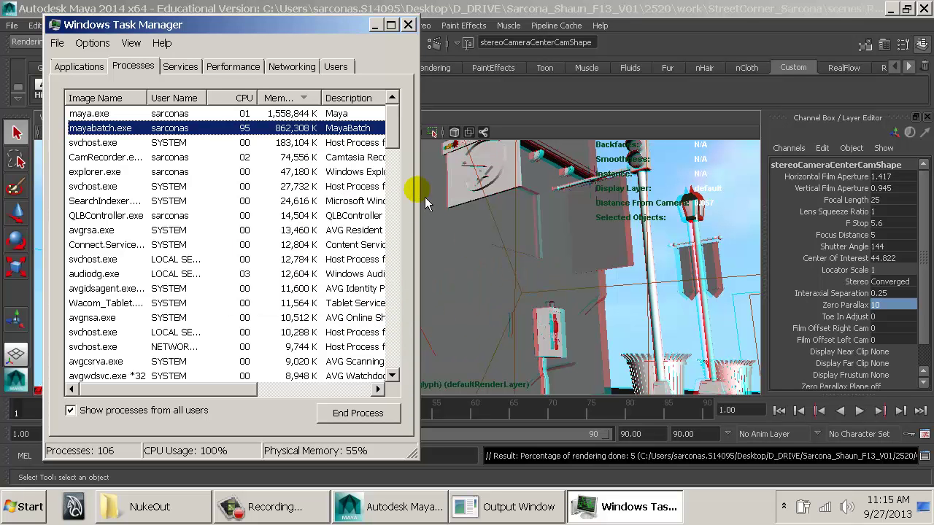
pyautogui.click(408, 24)
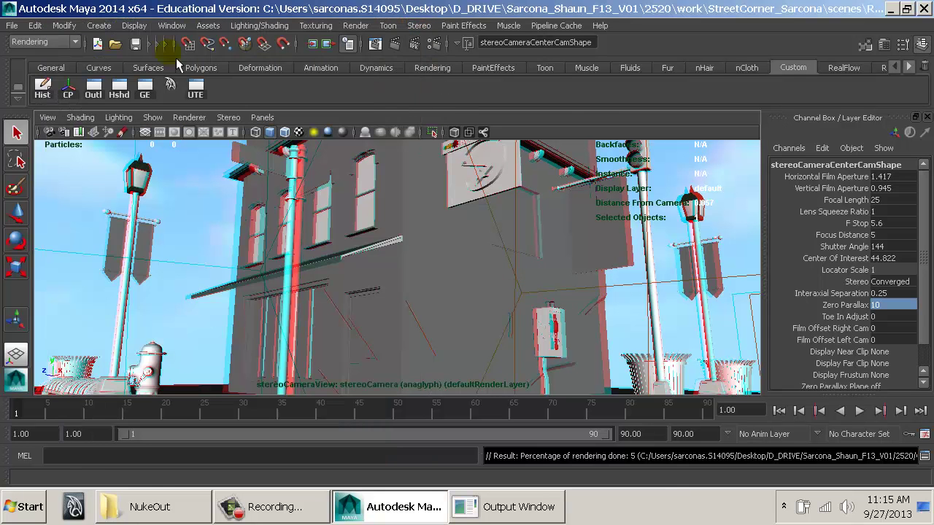
# Save the current Maya scene under its existing name and close Maya.
pyautogui.click(14, 27)
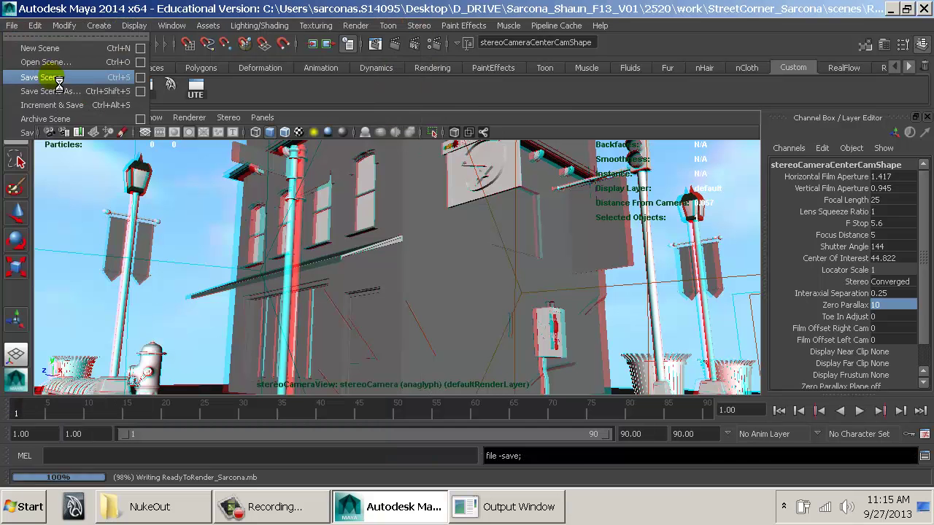
pyautogui.click(58, 77)
pyautogui.doubleClick(7, 7)
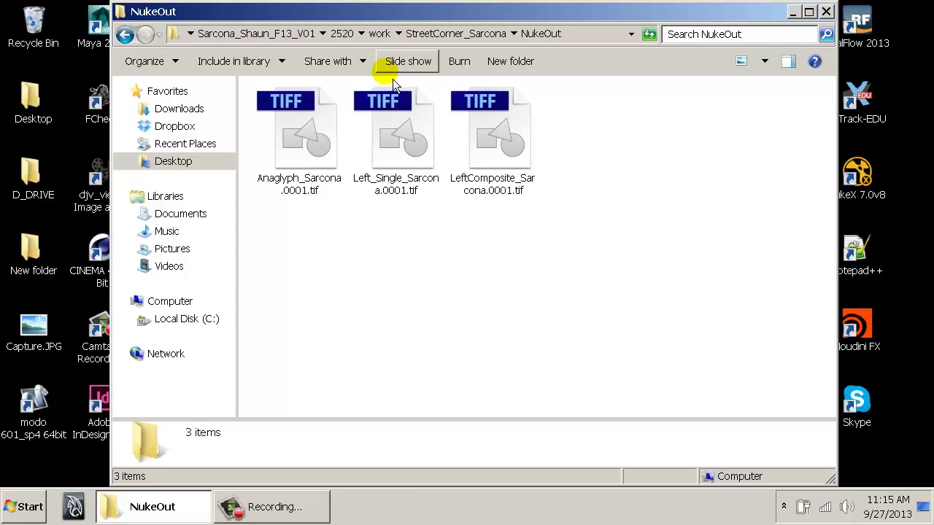
# Go from the NukeOut folder to the project's images\masterLayer folder and look through its rendered EXR files.
pyautogui.click(447, 33)
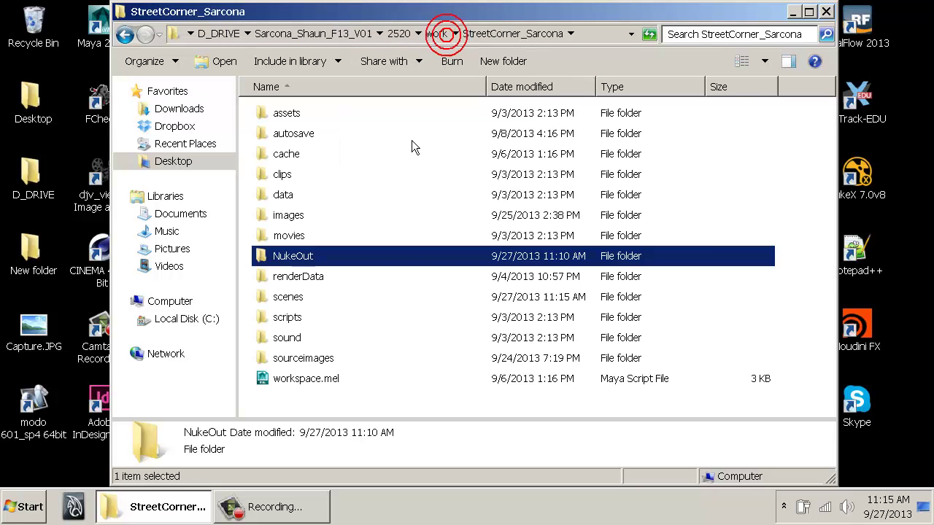
pyautogui.doubleClick(310, 217)
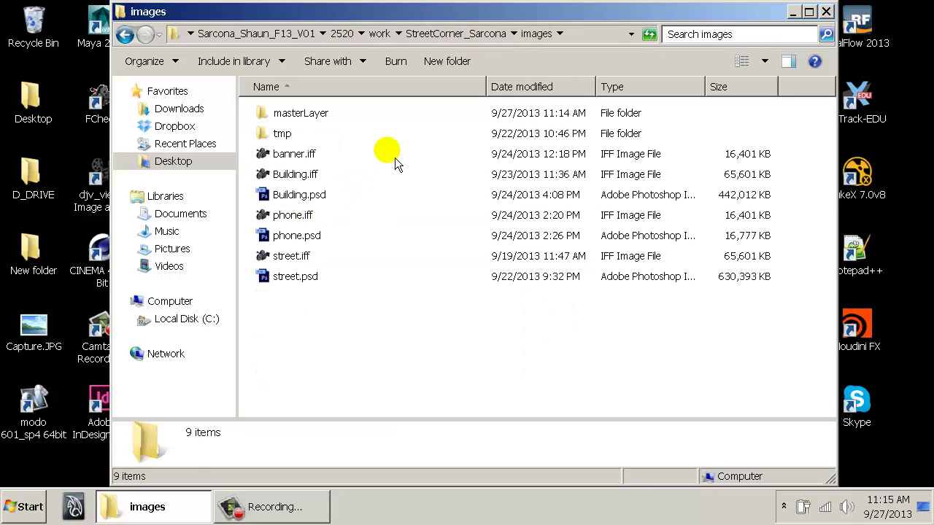
pyautogui.doubleClick(318, 112)
pyautogui.scroll(-2, 471, 216)
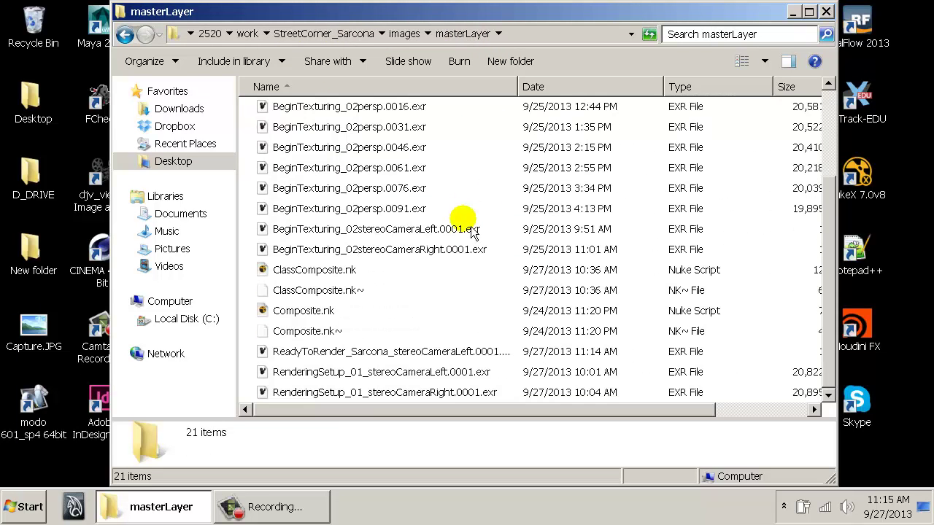
pyautogui.scroll(1, 496, 358)
pyautogui.scroll(2, 496, 358)
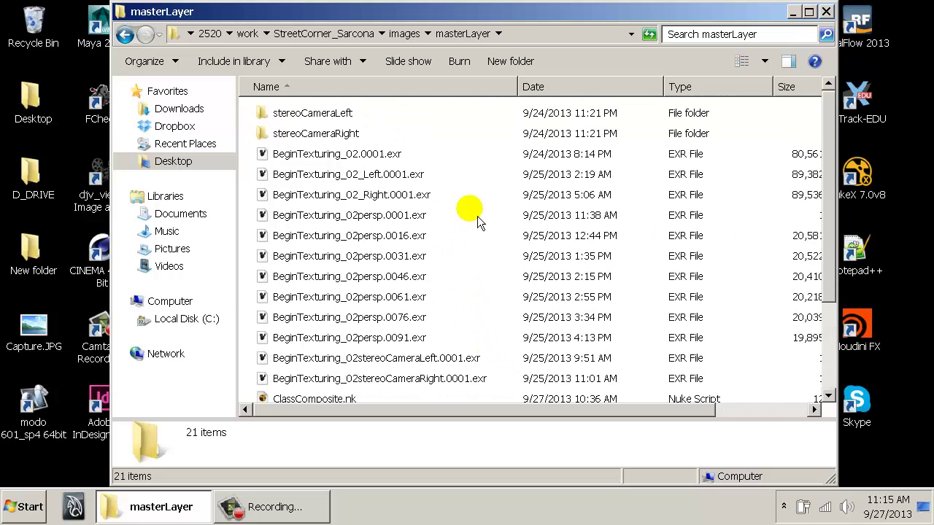
# Compare the file details of BeginTexturing_02_Left.0001.exr and BeginTexturing_02_Right.0001.exr.
pyautogui.click(410, 174)
pyautogui.click(410, 192)
pyautogui.click(409, 175)
pyautogui.click(407, 194)
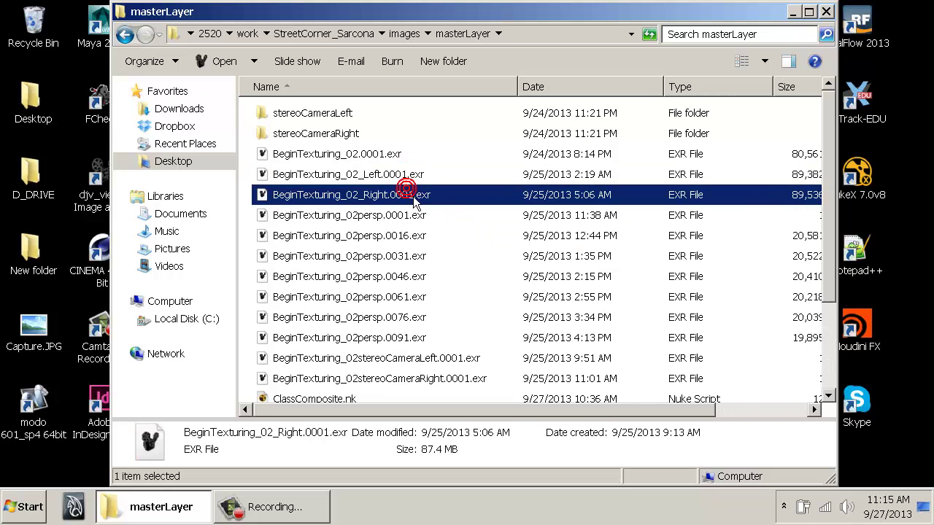
pyautogui.click(403, 175)
pyautogui.click(407, 195)
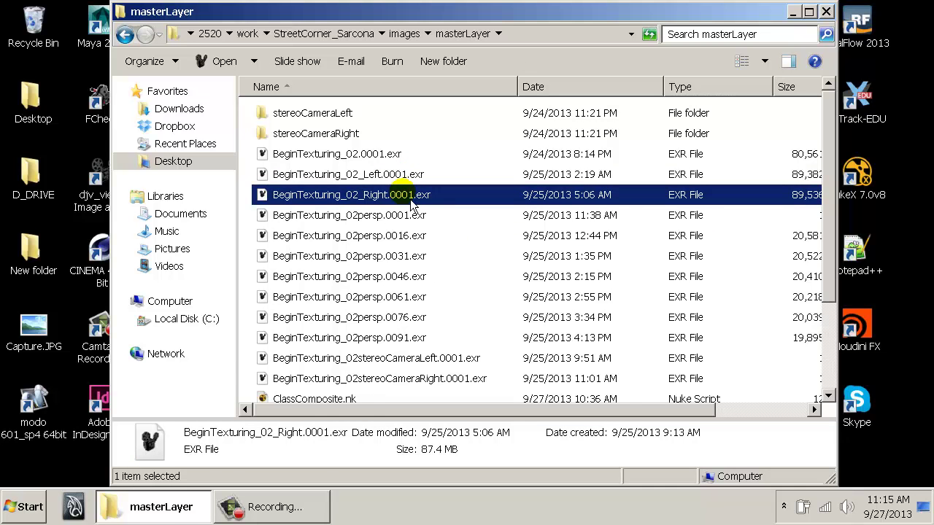
# Launch the djv_view image viewer and try to load the first file in its recent files.
pyautogui.press('super')
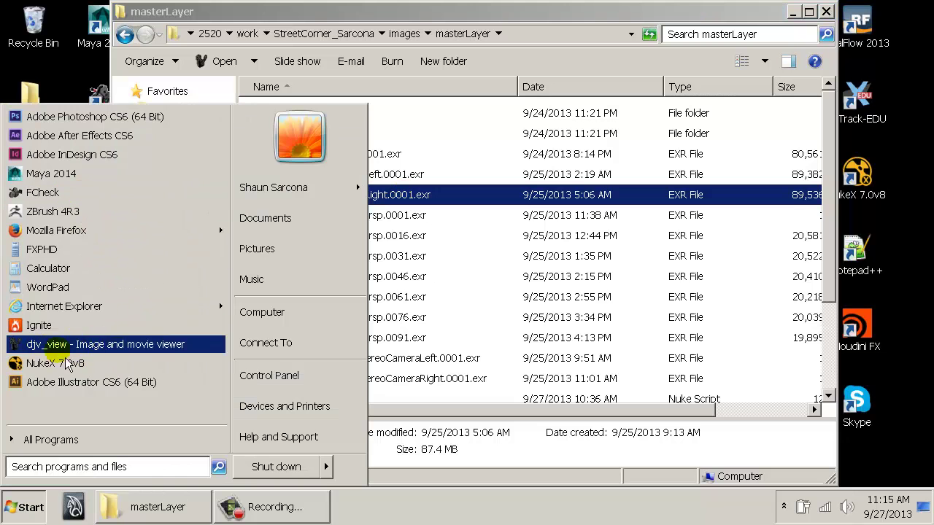
pyautogui.click(135, 345)
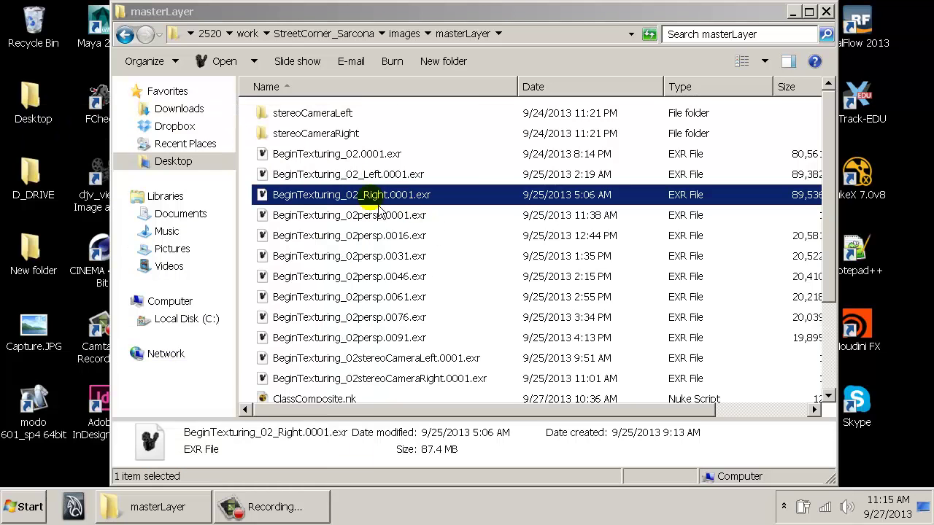
pyautogui.click(36, 49)
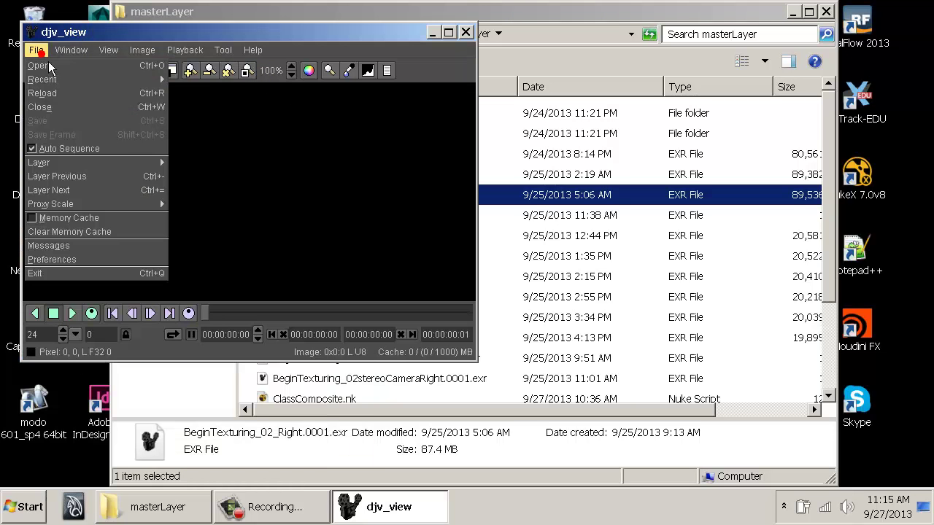
pyautogui.moveTo(86, 81)
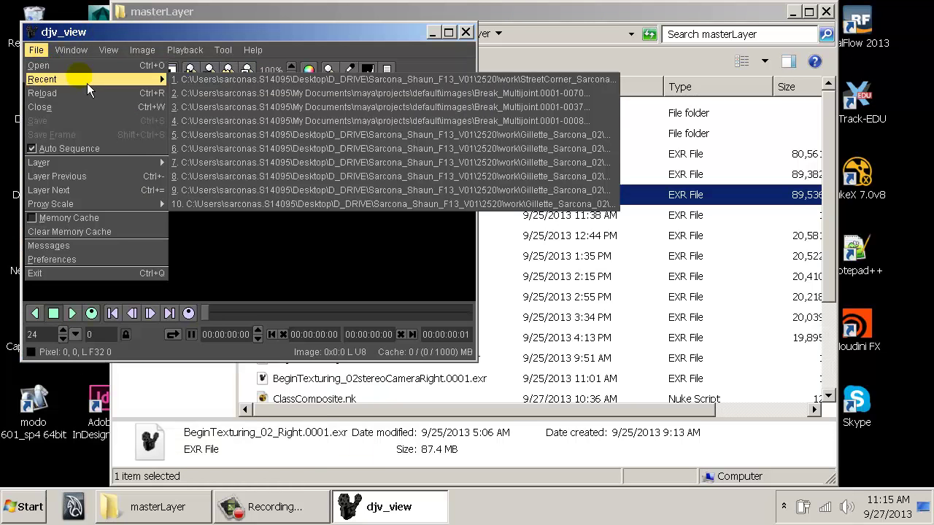
pyautogui.click(236, 80)
pyautogui.click(294, 194)
pyautogui.click(341, 194)
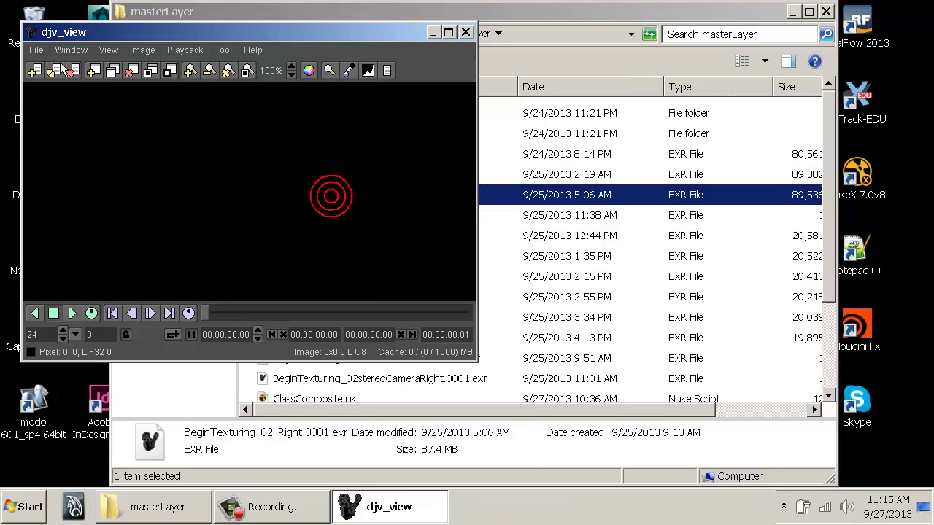
# Browse to the recently used masterLayer folder in djv_view and open RenderingSetup_01_stereoCameraLeft.0001.exr.
pyautogui.click(35, 50)
pyautogui.click(43, 62)
pyautogui.click(86, 56)
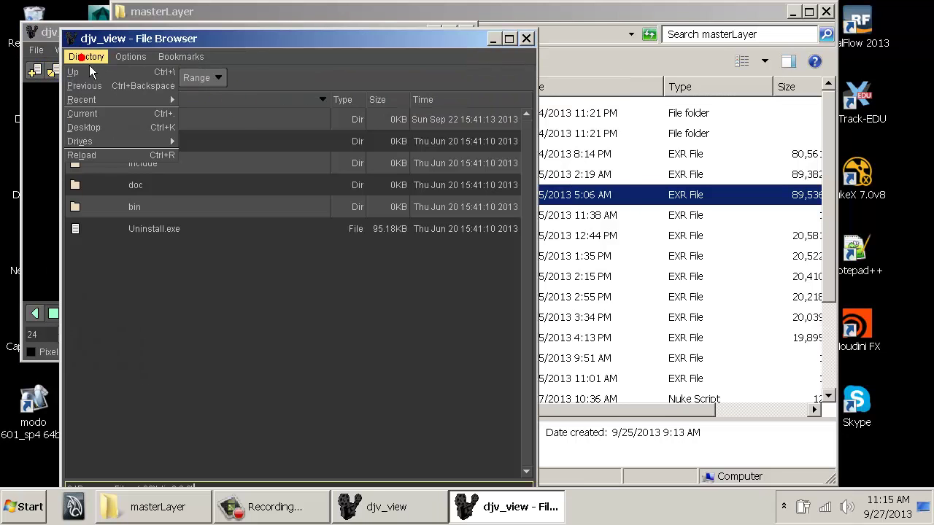
pyautogui.moveTo(164, 99)
pyautogui.click(225, 102)
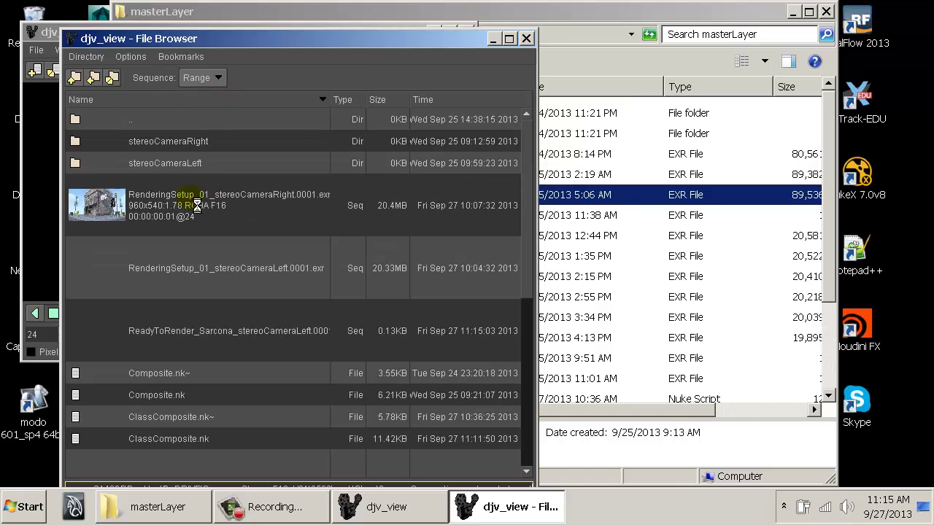
pyautogui.click(337, 195)
pyautogui.doubleClick(178, 266)
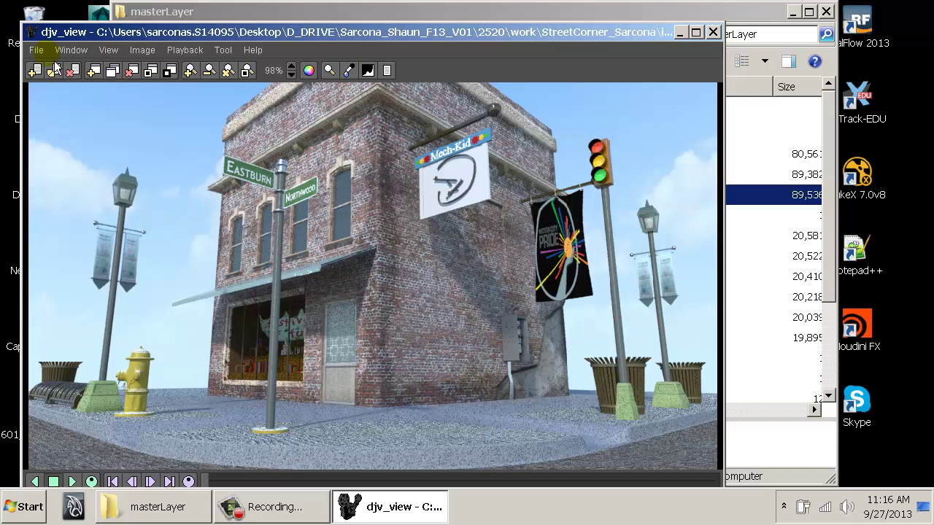
# Display the AO.stereoCameraLeft layer of the opened render and close djv_view.
pyautogui.click(35, 49)
pyautogui.moveTo(109, 162)
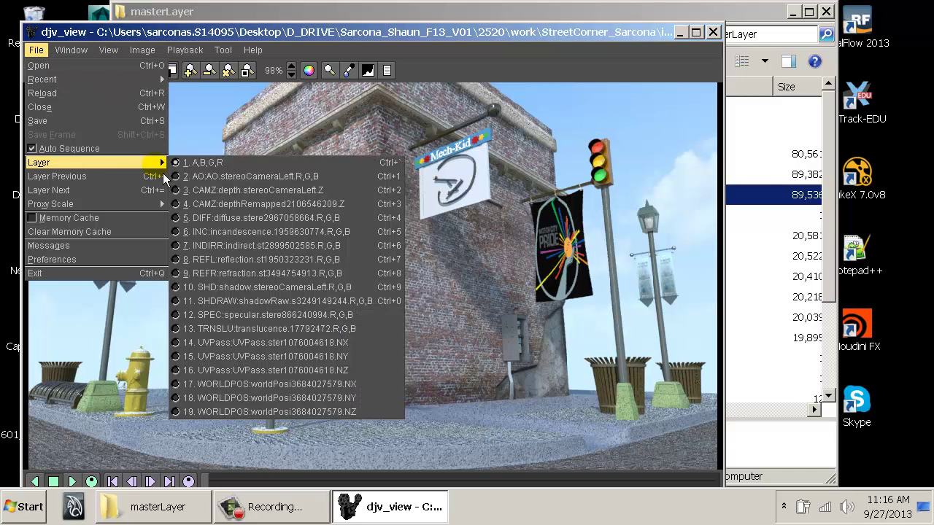
pyautogui.click(228, 177)
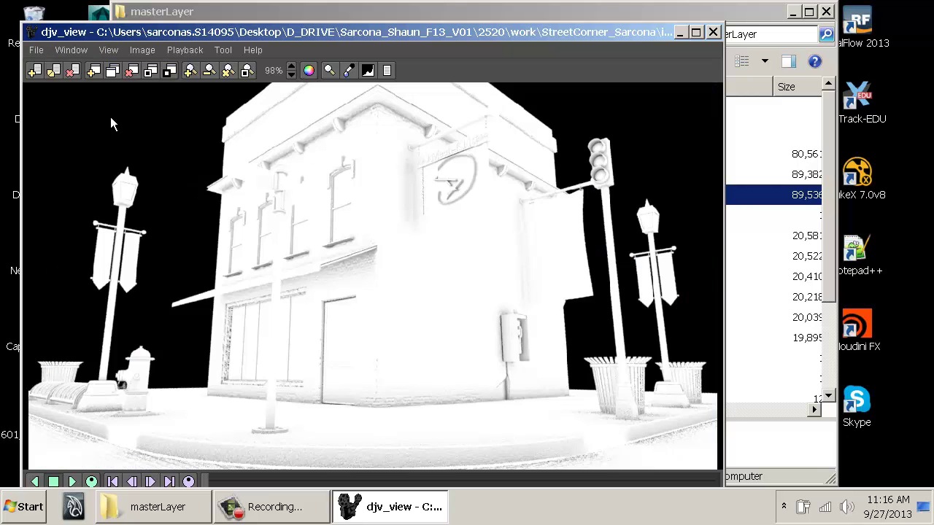
pyautogui.doubleClick(31, 33)
# Look through the rendered EXR files and Nuke scripts in the masterLayer folder.
pyautogui.click(382, 214)
pyautogui.scroll(-3, 399, 243)
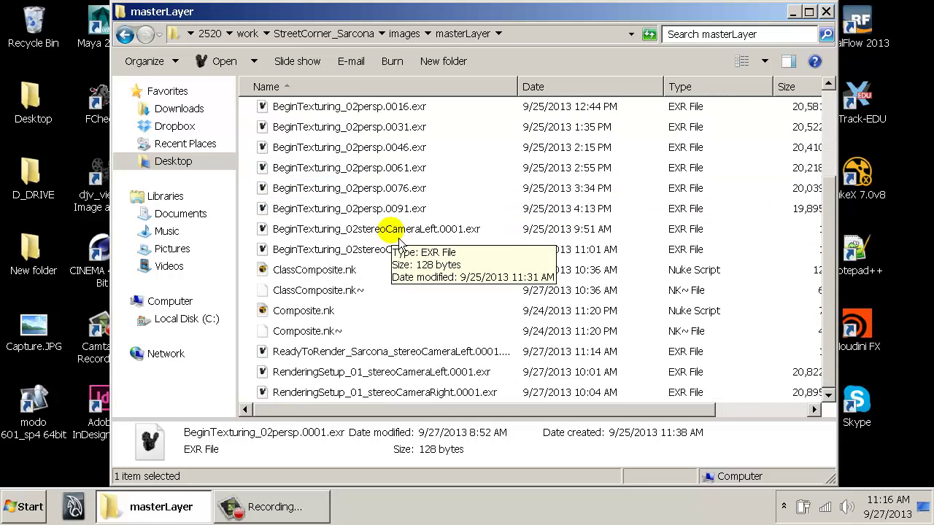
pyautogui.scroll(2, 398, 237)
# End the mayabatch.exe process in Task Manager and close Task Manager.
pyautogui.rightClick(508, 500)
pyautogui.click(569, 450)
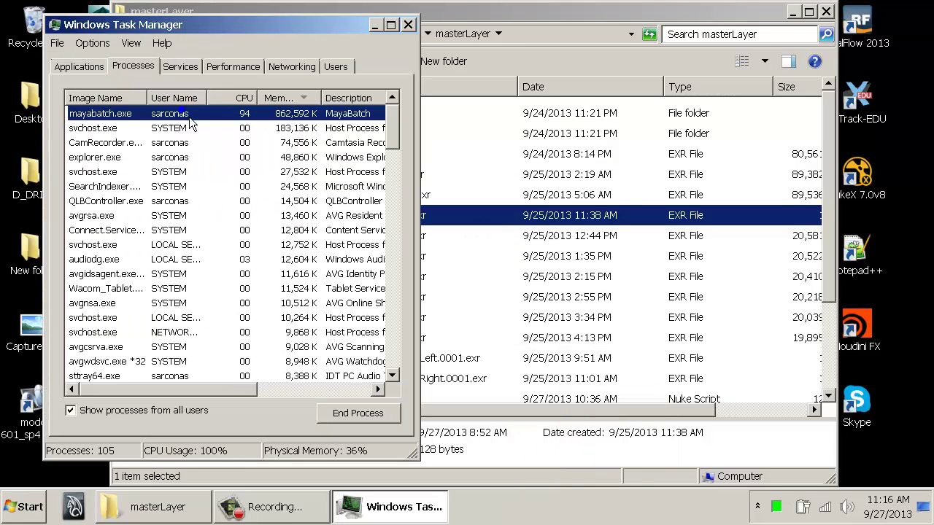
pyautogui.rightClick(192, 124)
pyautogui.click(261, 147)
pyautogui.click(502, 277)
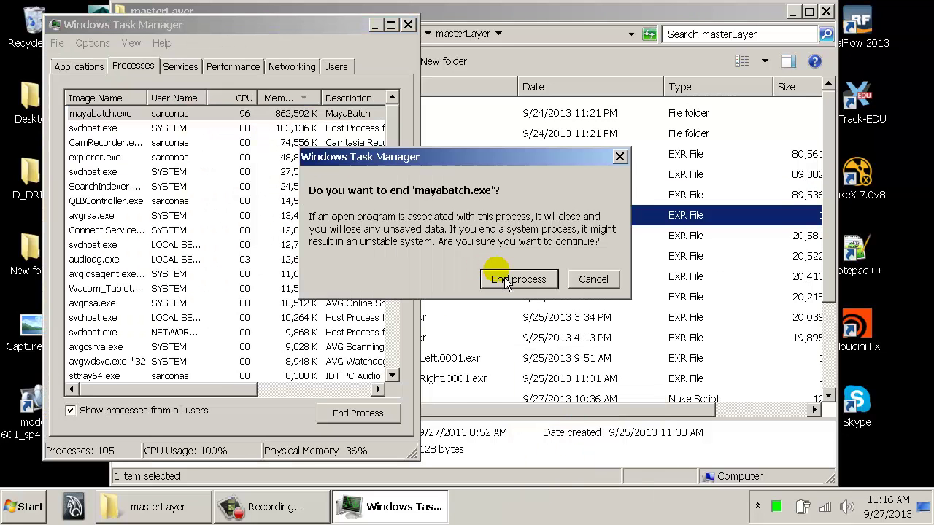
pyautogui.click(406, 26)
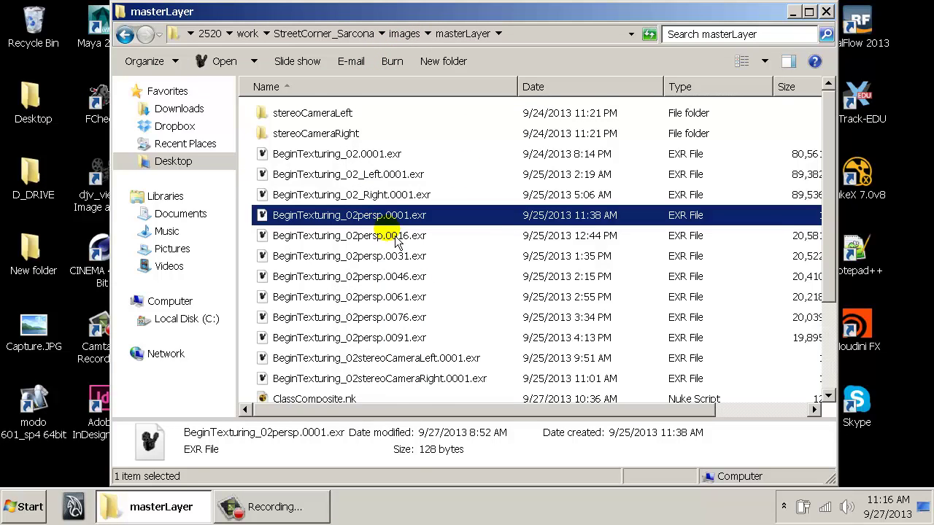
# Look over the masterLayer file list once more and close the folder window.
pyautogui.scroll(-3, 385, 226)
pyautogui.scroll(2, 394, 241)
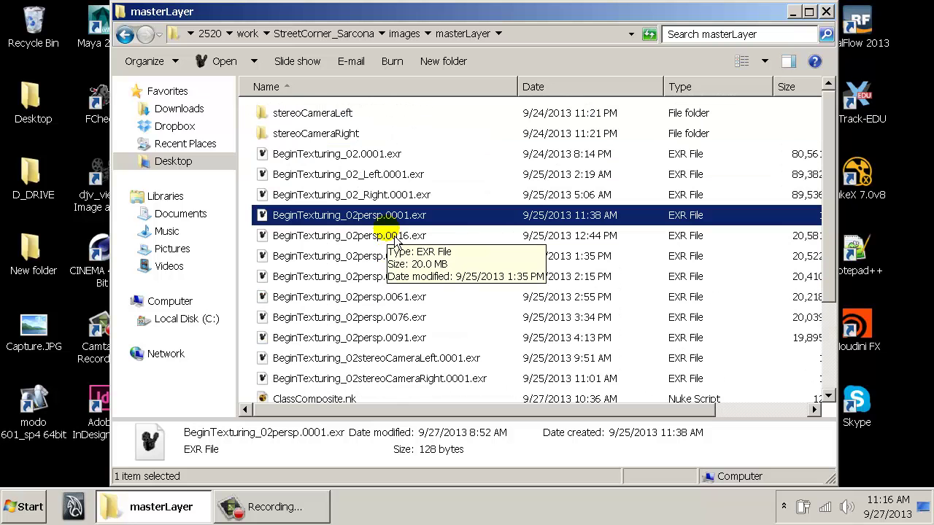
pyautogui.moveTo(467, 161); pyautogui.dragTo(438, 329)
pyautogui.click(436, 332)
pyautogui.scroll(2, 445, 314)
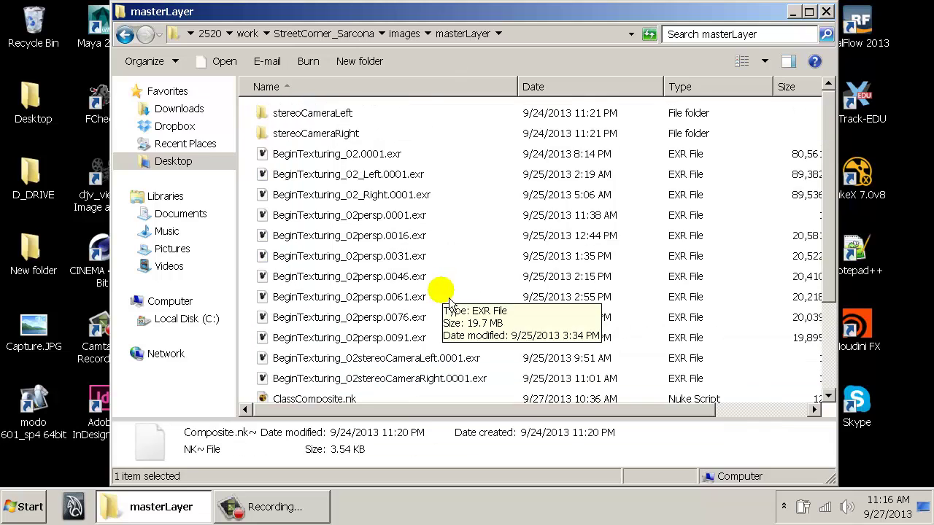
pyautogui.hotkey('alt', 'F4')
pyautogui.click(492, 265)
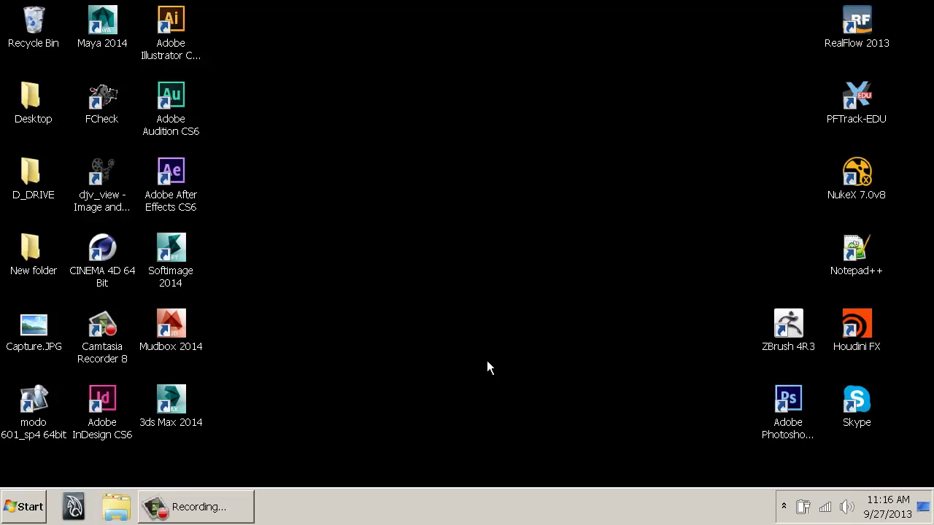
pyautogui.click(173, 198)
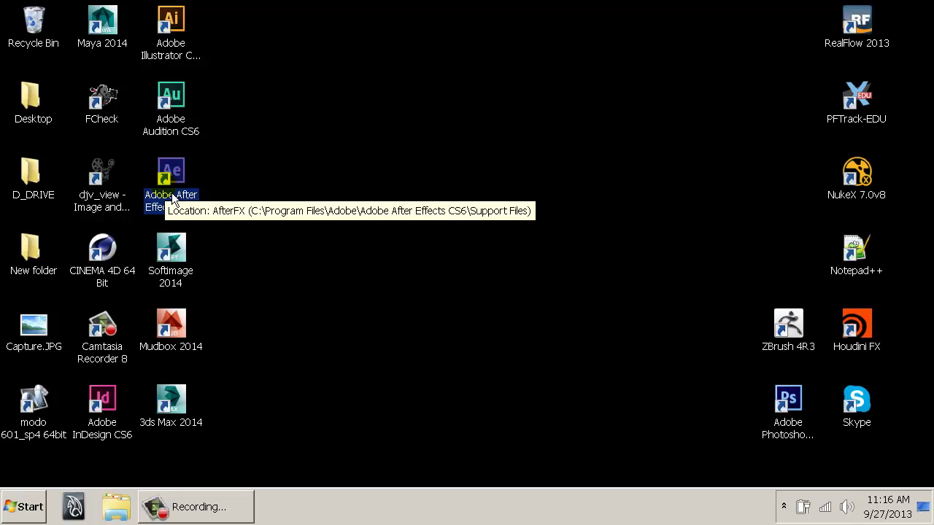